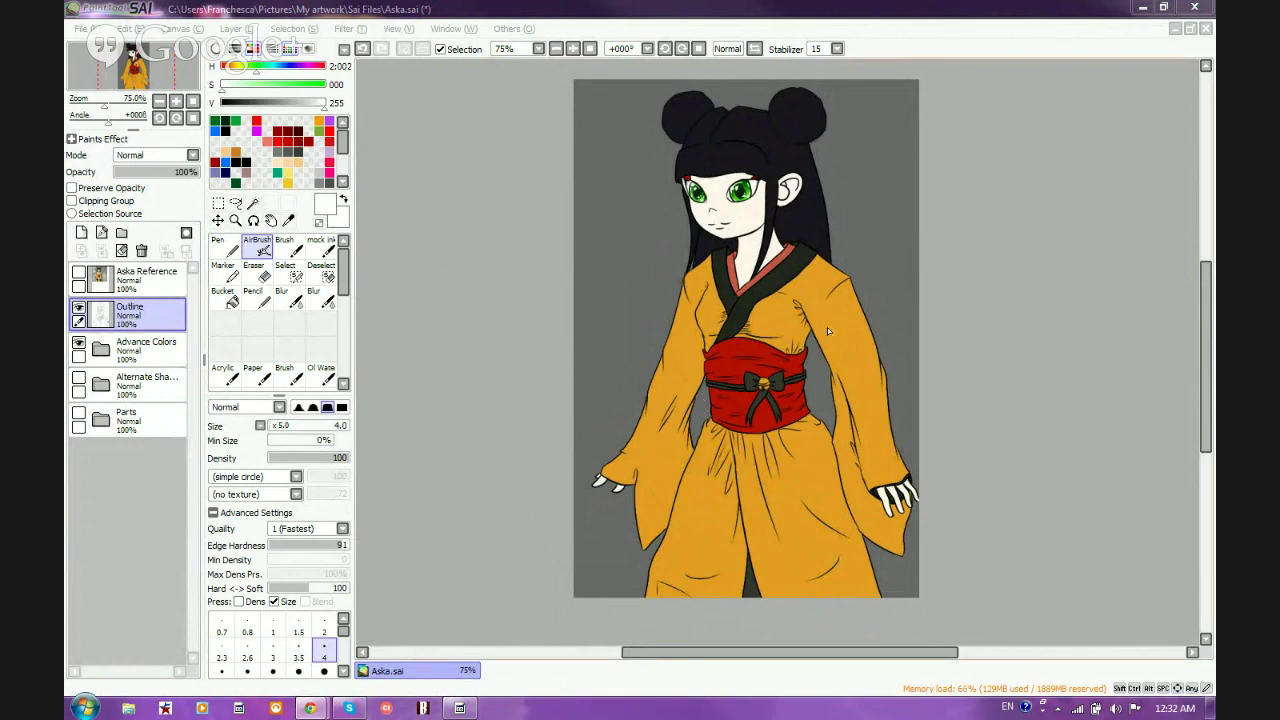
Examine the flat-coloured character drawing up close, from the hair buns, face and ear down to the kimono and obi
{"action": "left_click", "coordinate": [1031, 226]}
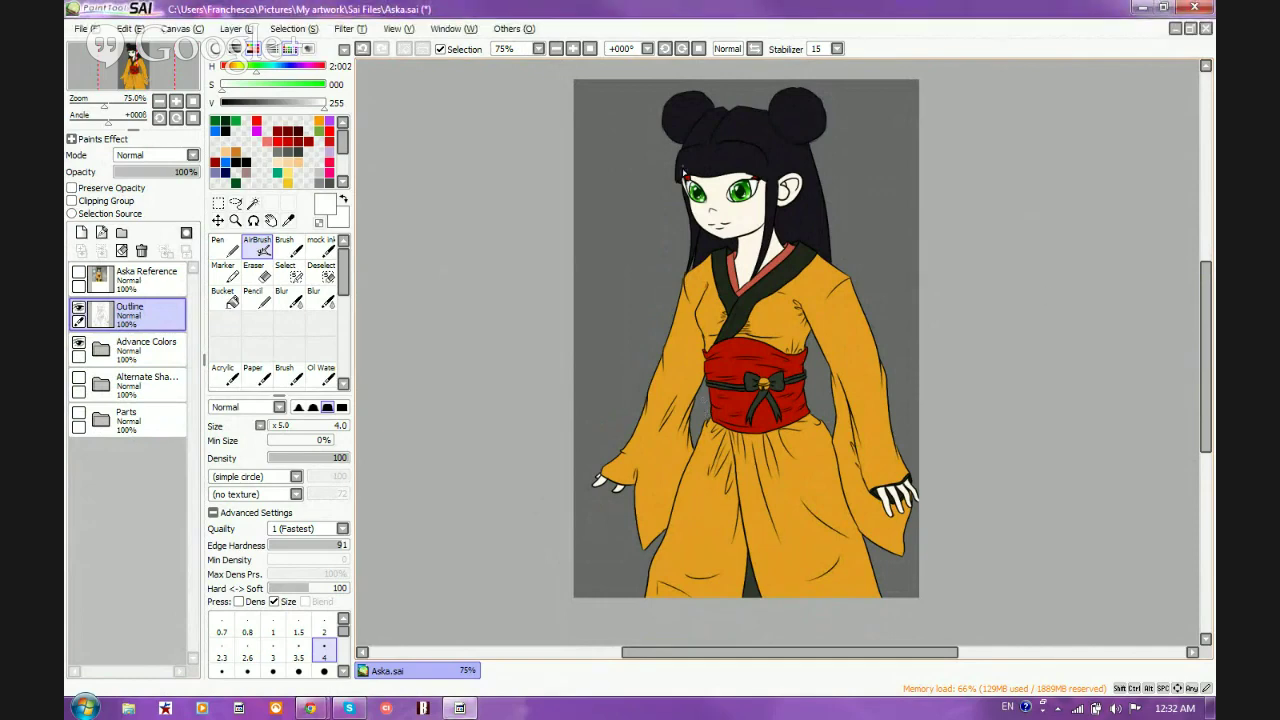
{"action": "scroll", "coordinate": [685, 101], "scroll_direction": "up", "scroll_amount": 2}
{"action": "scroll", "coordinate": [843, 165], "scroll_direction": "up", "scroll_amount": 1}
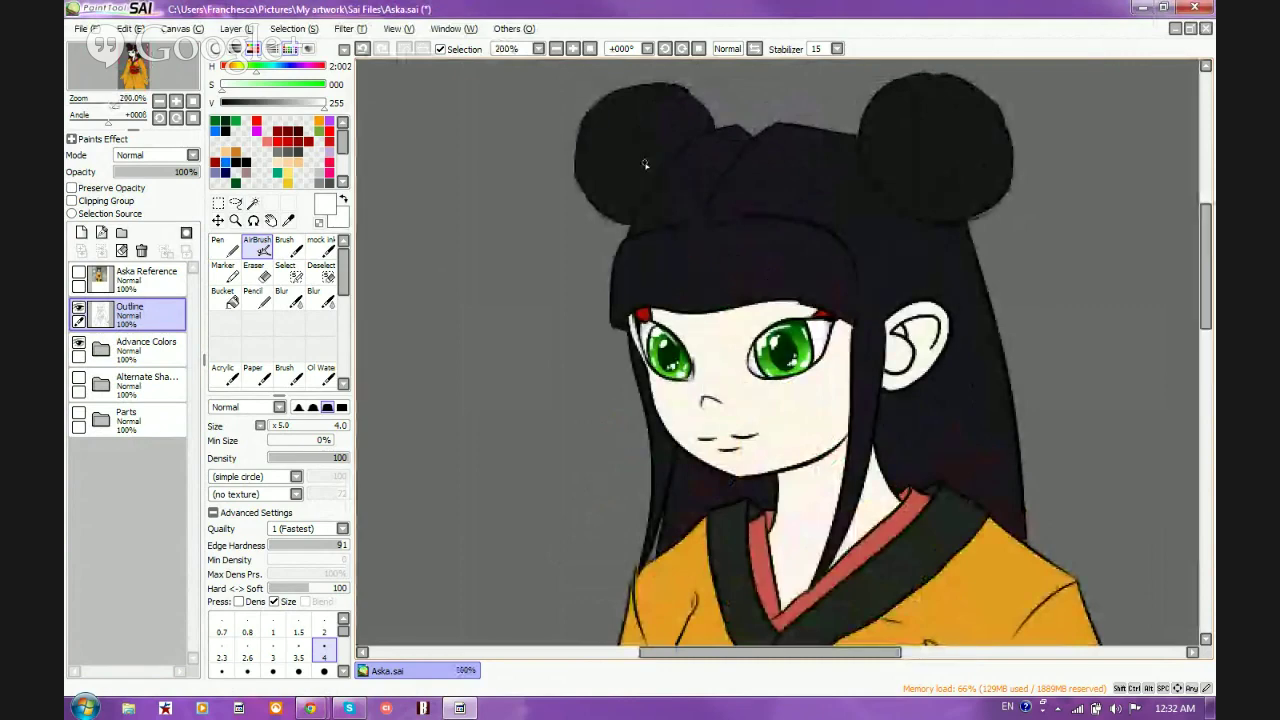
{"action": "scroll", "coordinate": [645, 164], "scroll_direction": "down", "scroll_amount": 2}
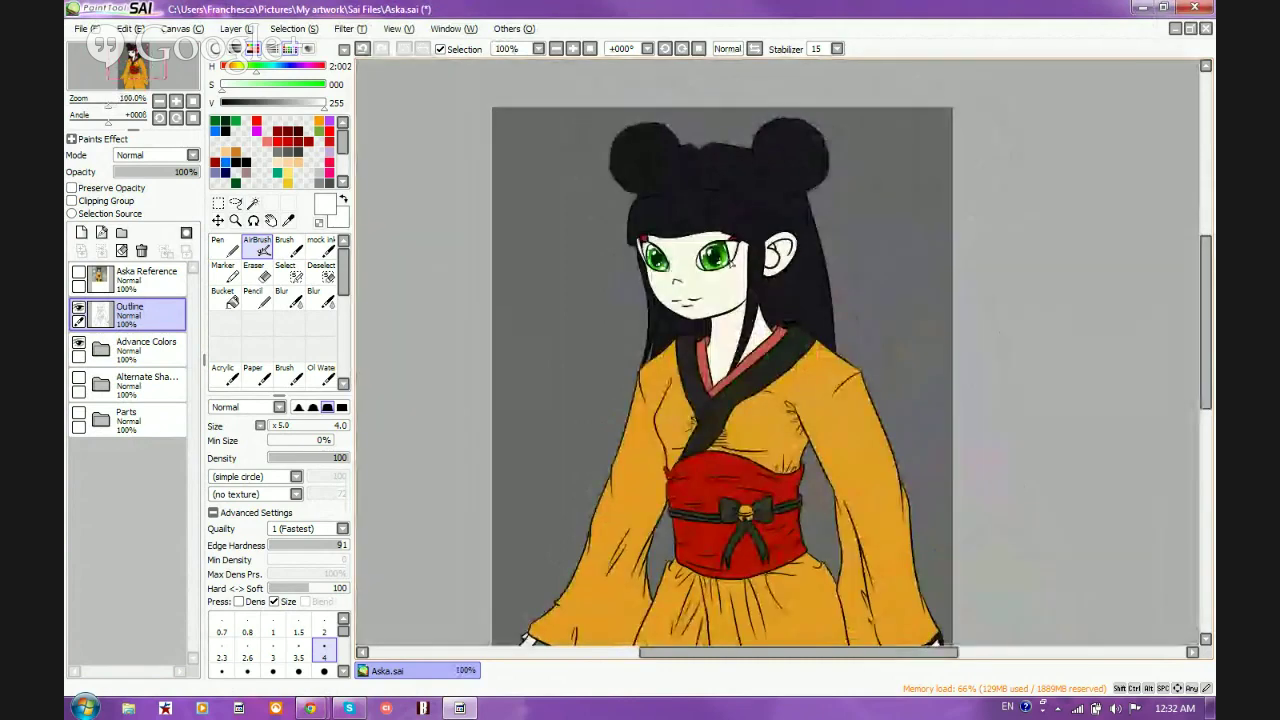
{"action": "scroll", "coordinate": [730, 262], "scroll_direction": "up", "scroll_amount": 1}
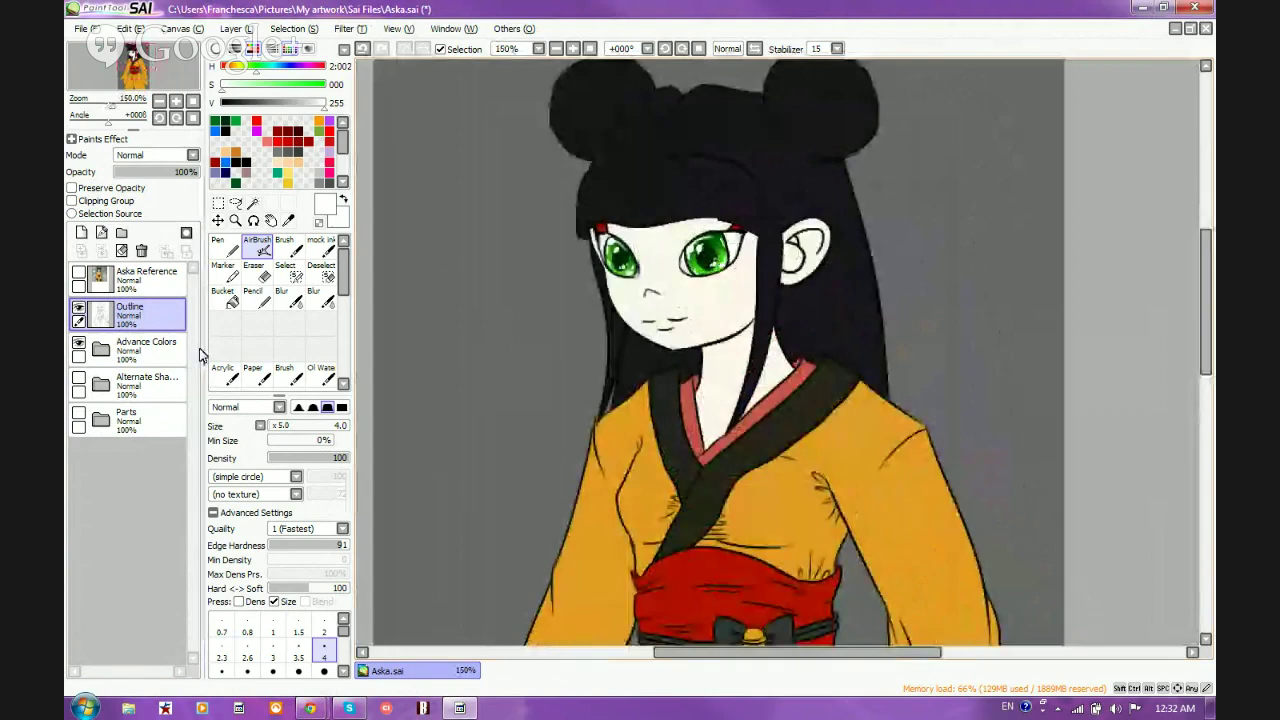
{"action": "scroll", "coordinate": [695, 181], "scroll_direction": "down", "scroll_amount": 1}
{"action": "scroll", "coordinate": [695, 181], "scroll_direction": "up", "scroll_amount": 1}
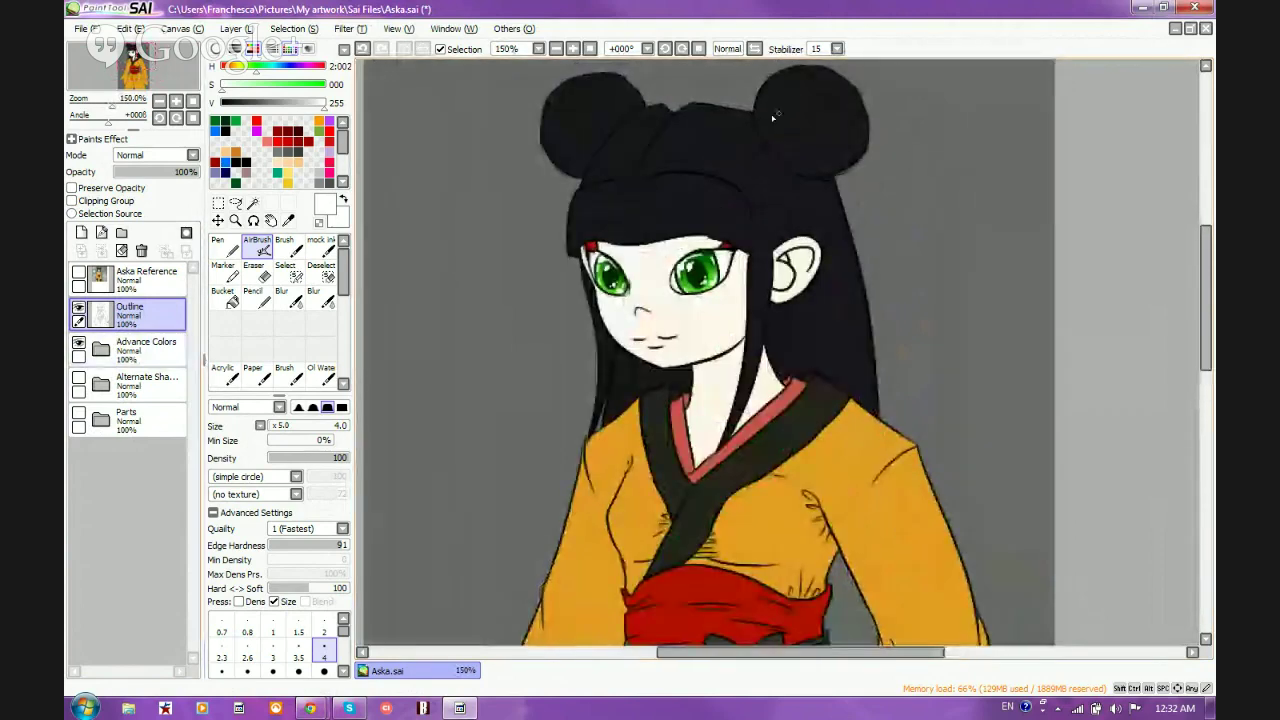
{"action": "scroll", "coordinate": [773, 118], "scroll_direction": "up", "scroll_amount": 1}
{"action": "scroll", "coordinate": [802, 201], "scroll_direction": "down", "scroll_amount": 1}
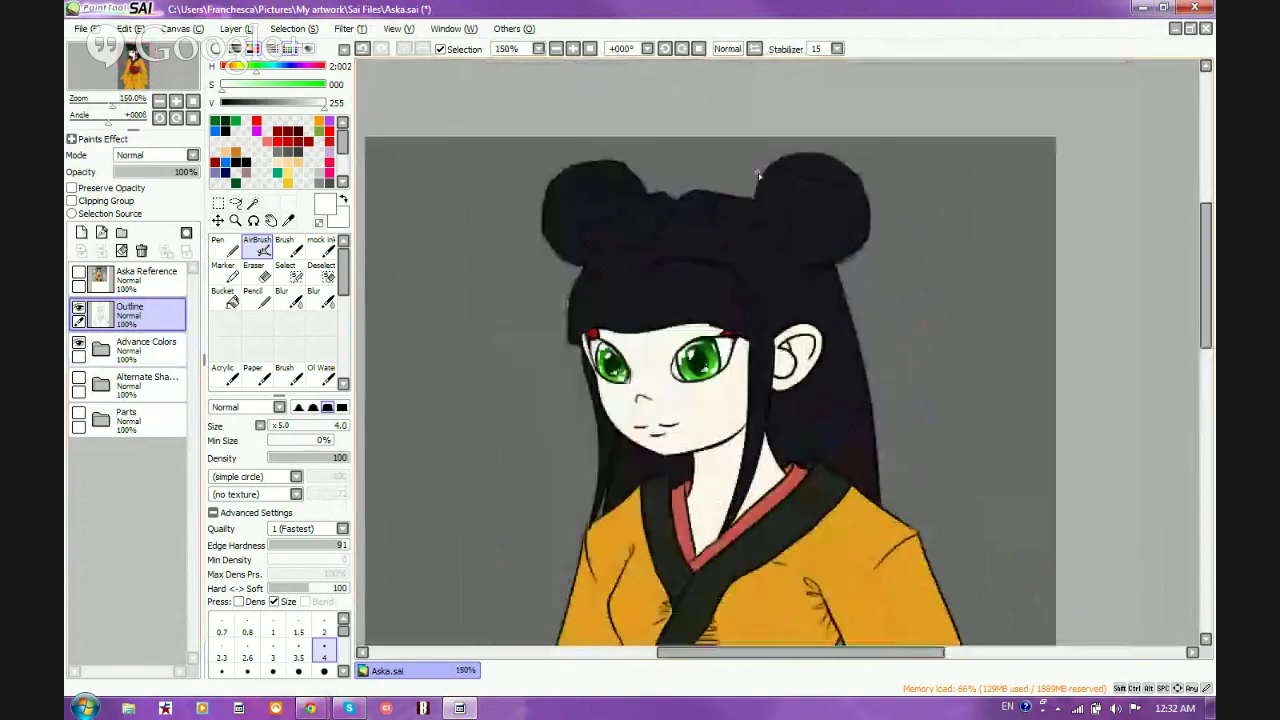
{"action": "scroll", "coordinate": [758, 175], "scroll_direction": "up", "scroll_amount": 2}
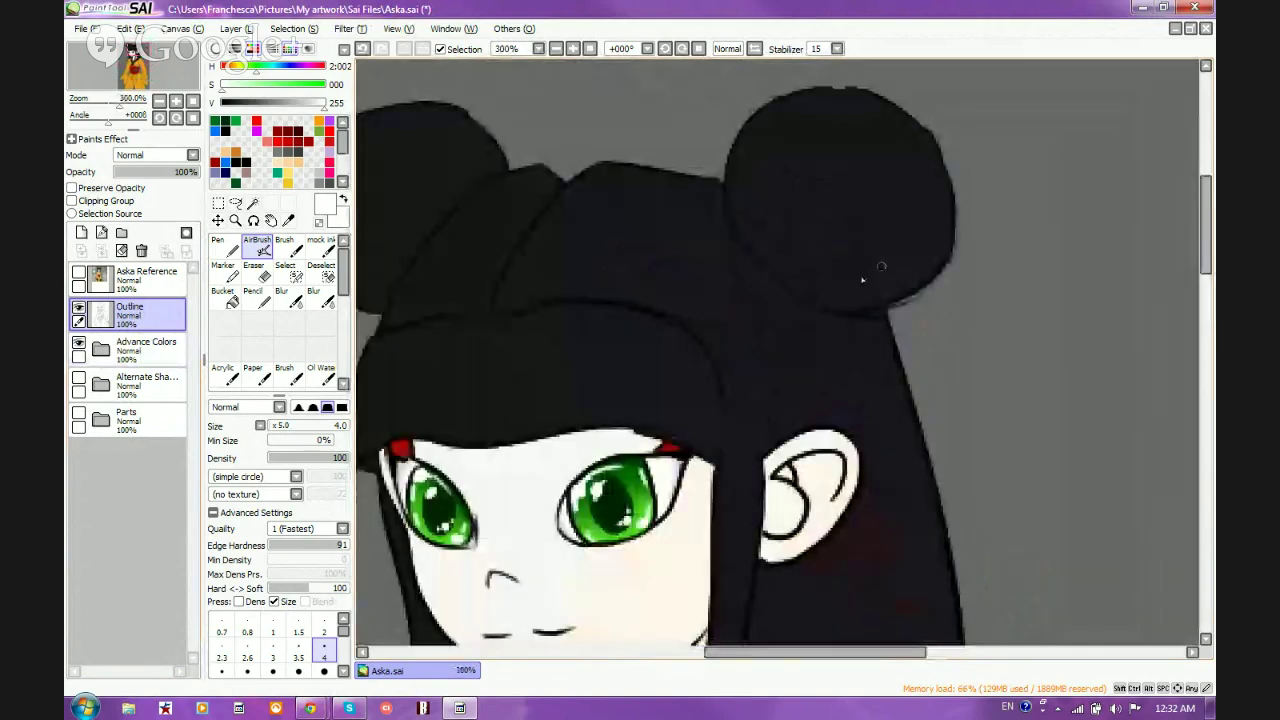
{"action": "scroll", "coordinate": [793, 189], "scroll_direction": "down", "scroll_amount": 2}
{"action": "scroll", "coordinate": [731, 177], "scroll_direction": "down", "scroll_amount": 1}
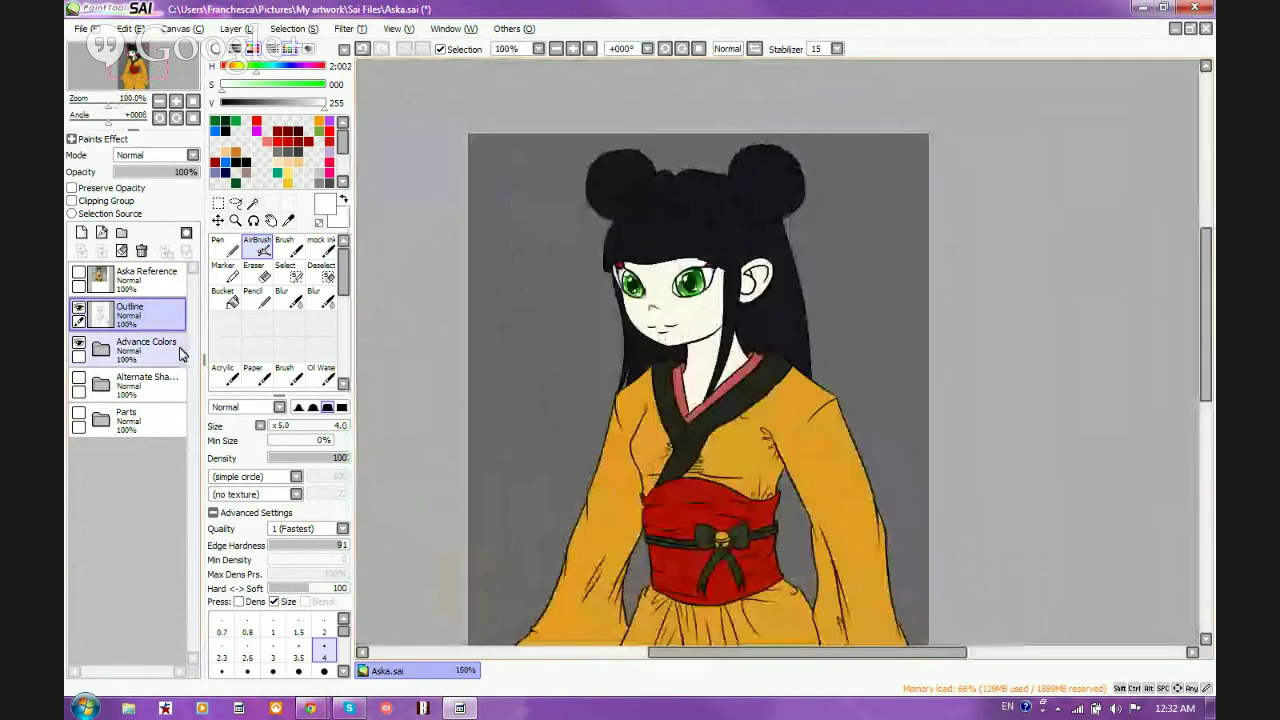
{"action": "scroll", "coordinate": [685, 355], "scroll_direction": "down", "scroll_amount": 1}
{"action": "scroll", "coordinate": [685, 355], "scroll_direction": "up", "scroll_amount": 1}
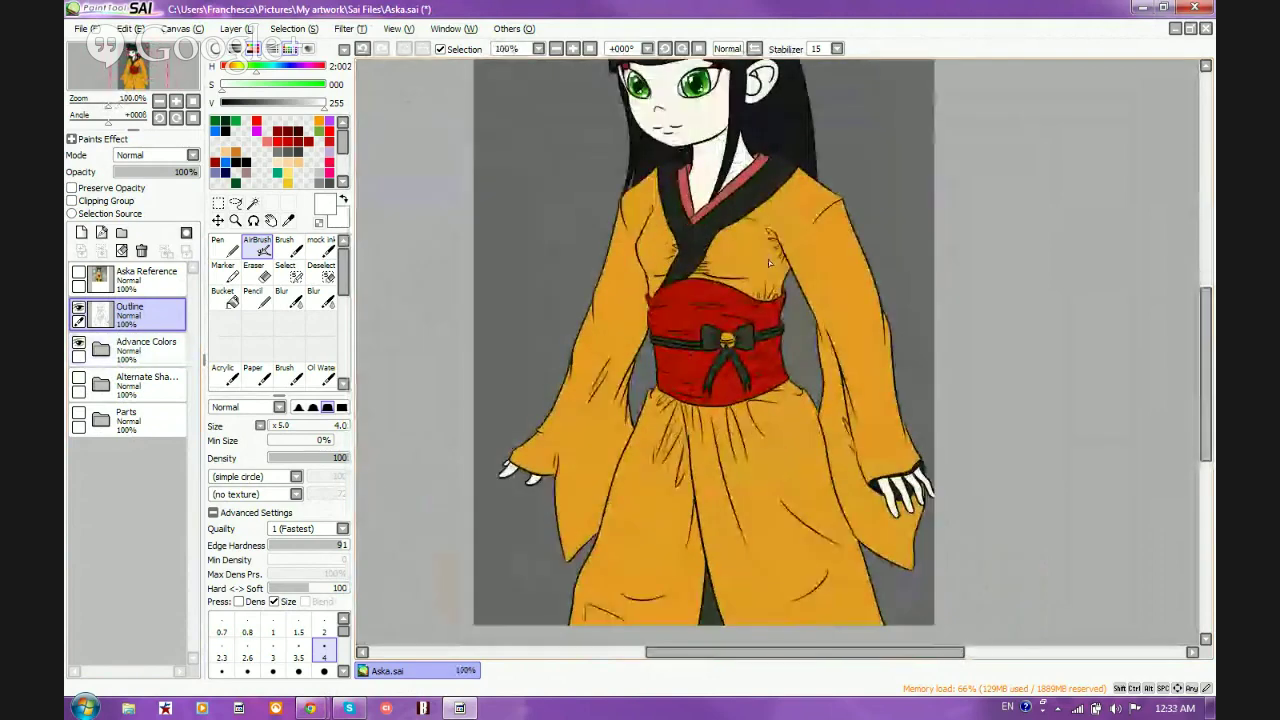
{"action": "scroll", "coordinate": [770, 265], "scroll_direction": "down", "scroll_amount": 1}
{"action": "scroll", "coordinate": [770, 265], "scroll_direction": "down", "scroll_amount": 1}
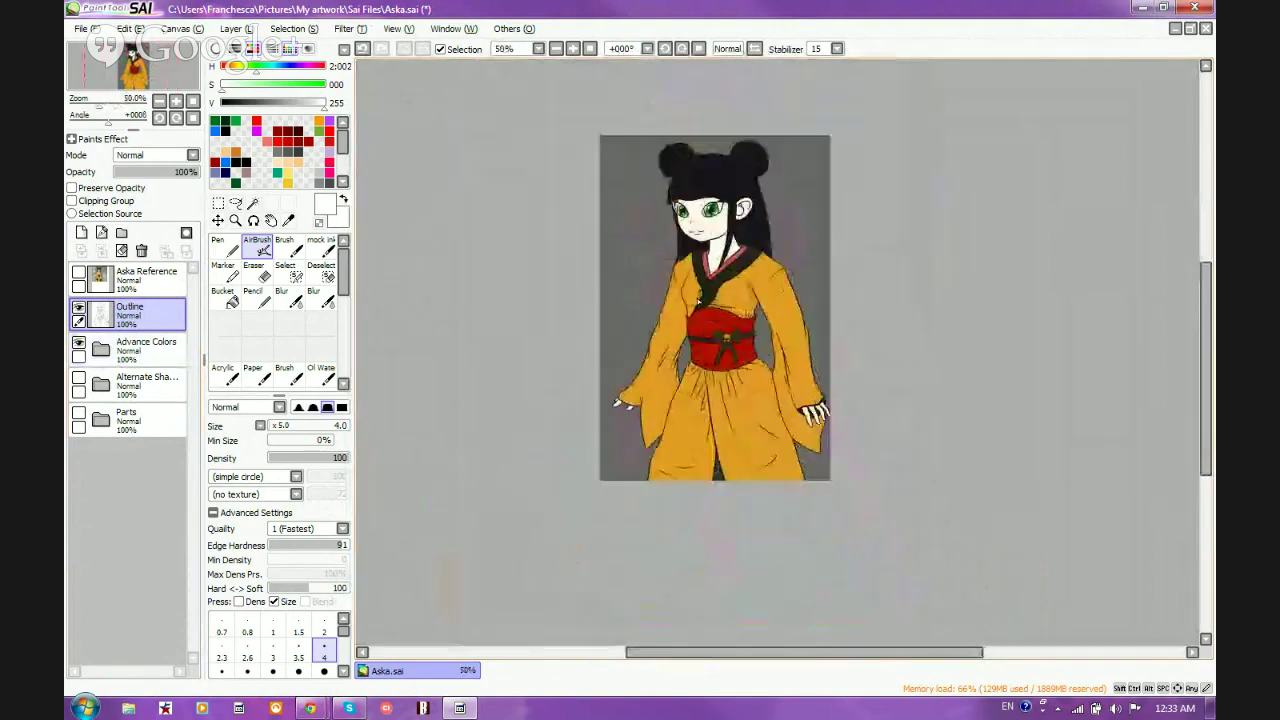
{"action": "scroll", "coordinate": [711, 185], "scroll_direction": "up", "scroll_amount": 2}
{"action": "scroll", "coordinate": [721, 127], "scroll_direction": "up", "scroll_amount": 2}
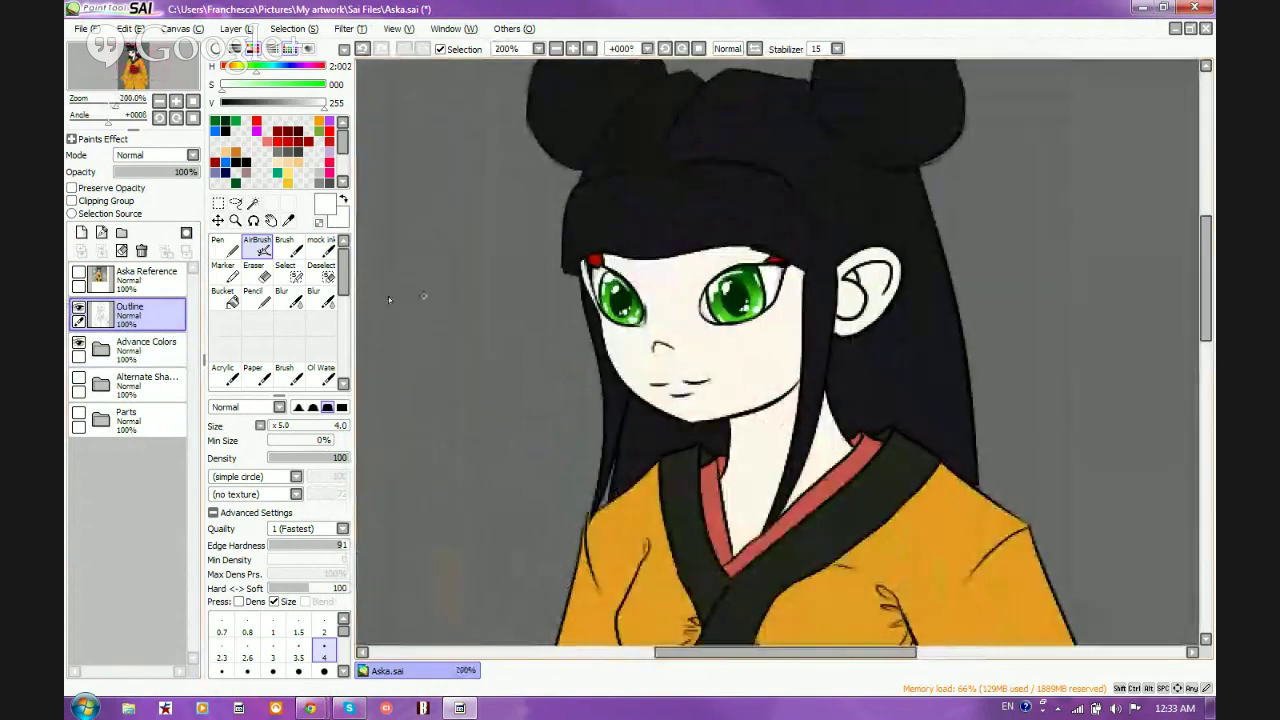
{"action": "scroll", "coordinate": [769, 306], "scroll_direction": "up", "scroll_amount": 2}
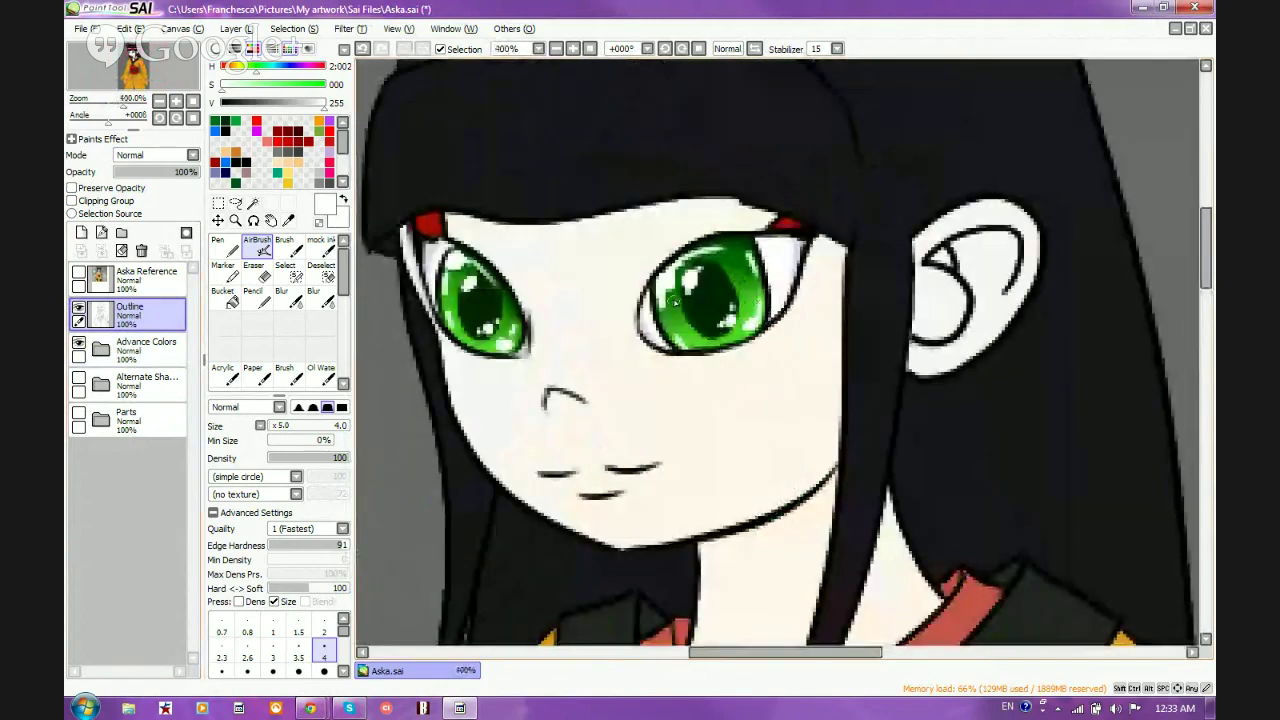
{"action": "scroll", "coordinate": [675, 300], "scroll_direction": "down", "scroll_amount": 2}
{"action": "scroll", "coordinate": [878, 276], "scroll_direction": "down", "scroll_amount": 2}
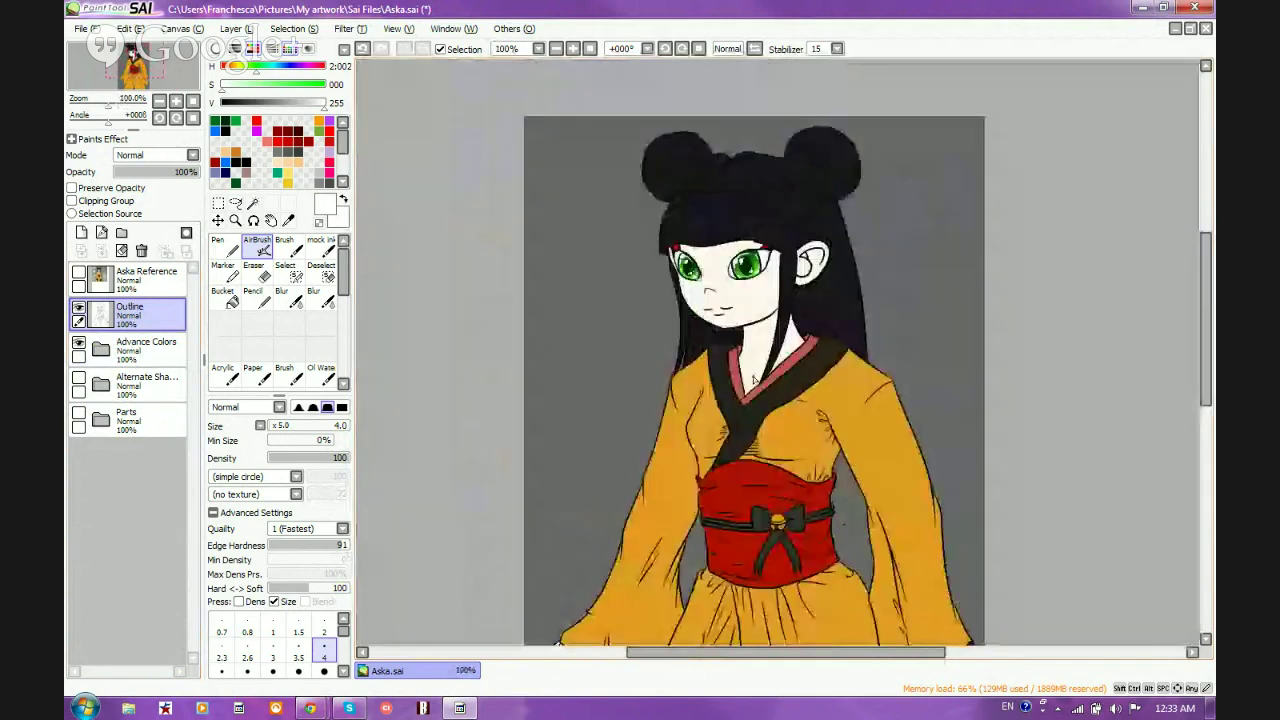
{"action": "left_click_drag", "start_coordinate": [755, 380], "coordinate": [680, 234]}
{"action": "scroll", "coordinate": [690, 352], "scroll_direction": "up", "scroll_amount": 2}
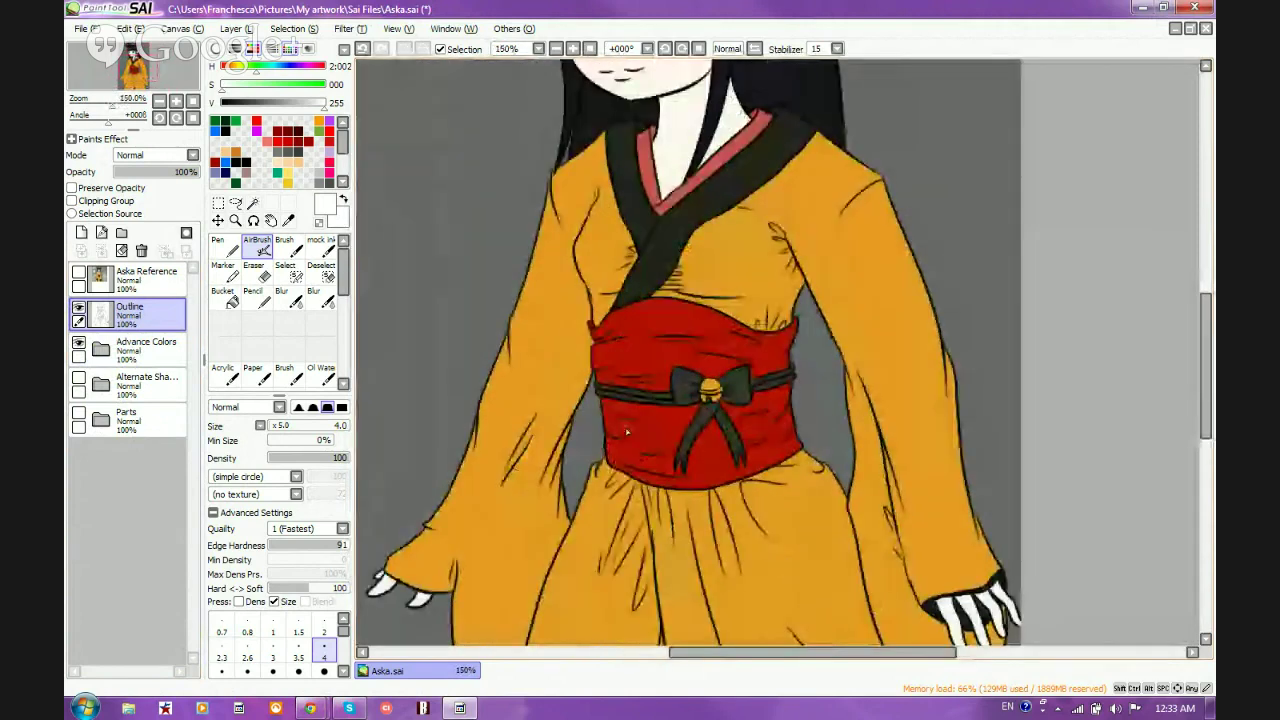
{"action": "scroll", "coordinate": [627, 432], "scroll_direction": "down", "scroll_amount": 2}
{"action": "scroll", "coordinate": [678, 183], "scroll_direction": "up", "scroll_amount": 3}
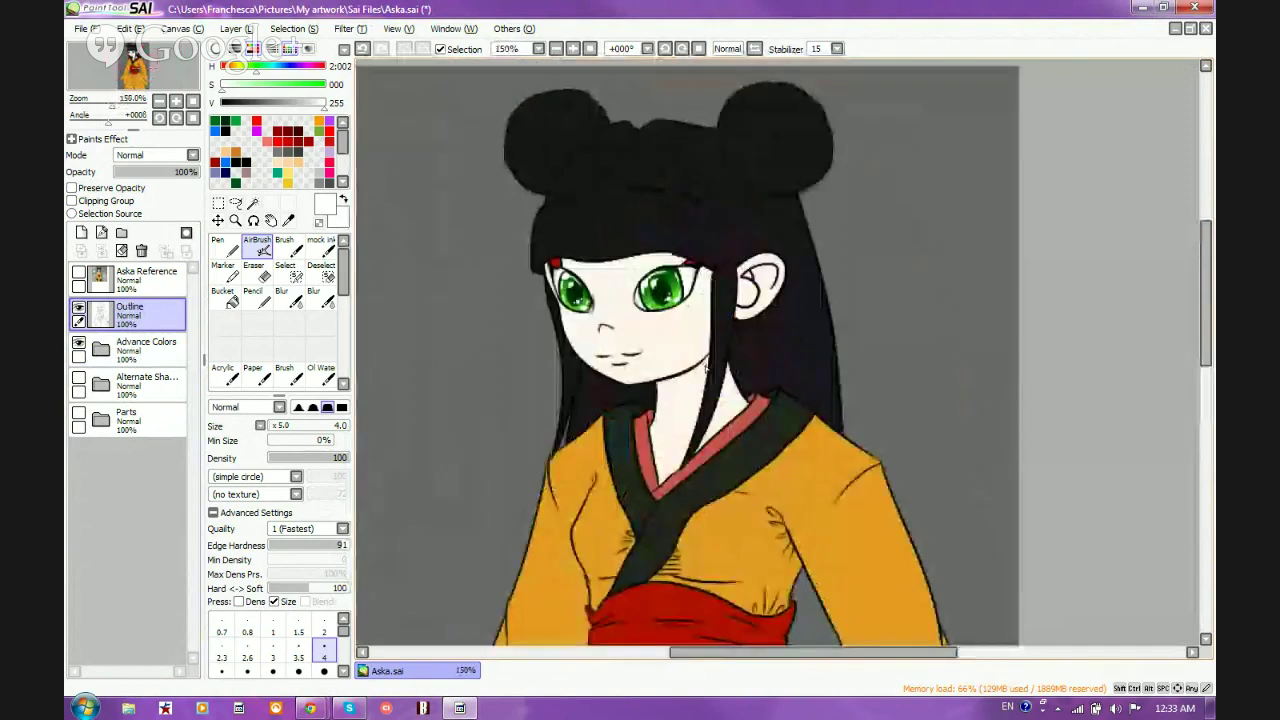
{"action": "scroll", "coordinate": [675, 378], "scroll_direction": "up", "scroll_amount": 1}
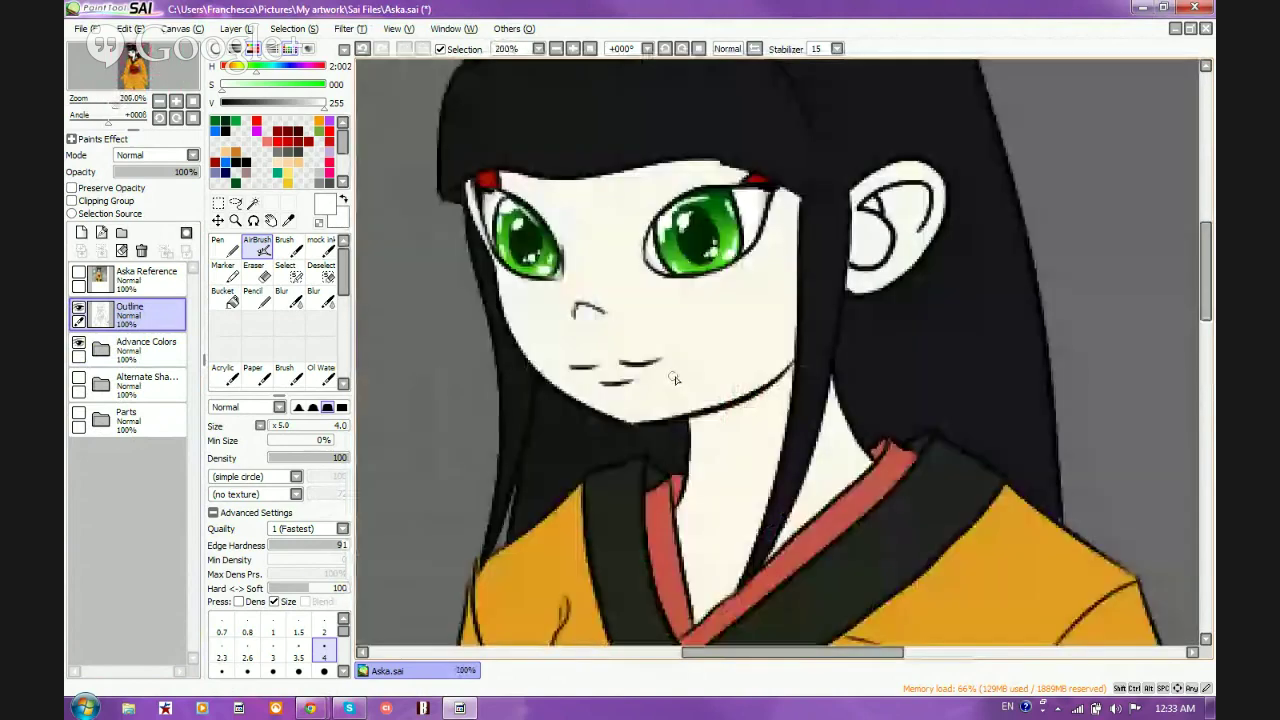
{"action": "scroll", "coordinate": [675, 378], "scroll_direction": "down", "scroll_amount": 1}
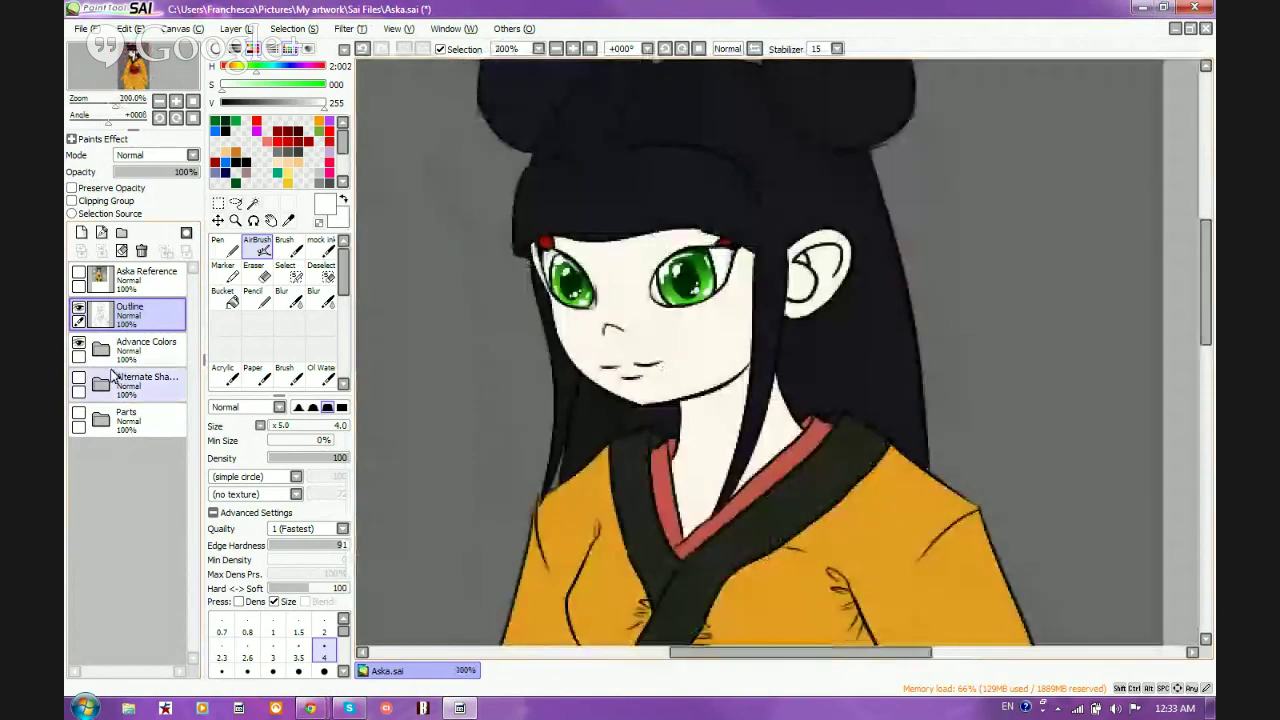
{"action": "scroll", "coordinate": [857, 257], "scroll_direction": "up", "scroll_amount": 2}
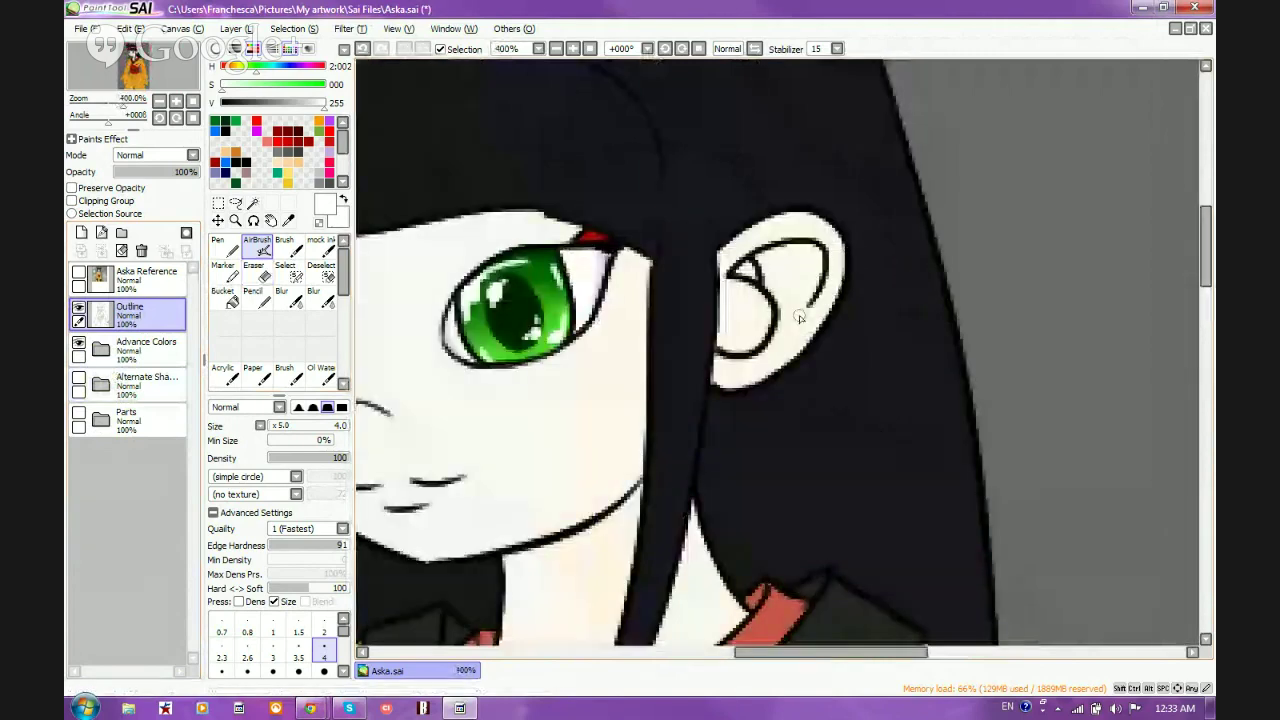
{"action": "scroll", "coordinate": [731, 365], "scroll_direction": "down", "scroll_amount": 3}
{"action": "scroll", "coordinate": [700, 350], "scroll_direction": "up", "scroll_amount": 1}
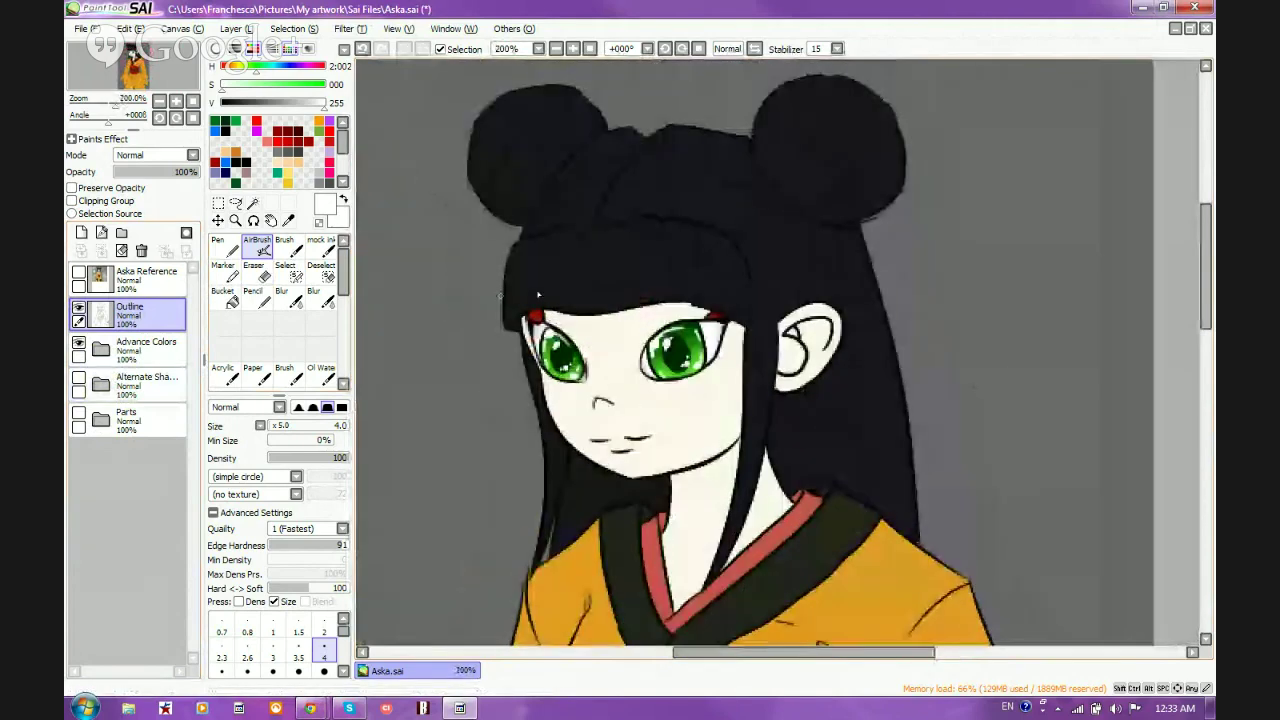
Expand the Advance Colors folder and hide its black 59% opacity background layer
{"action": "left_click", "coordinate": [101, 349]}
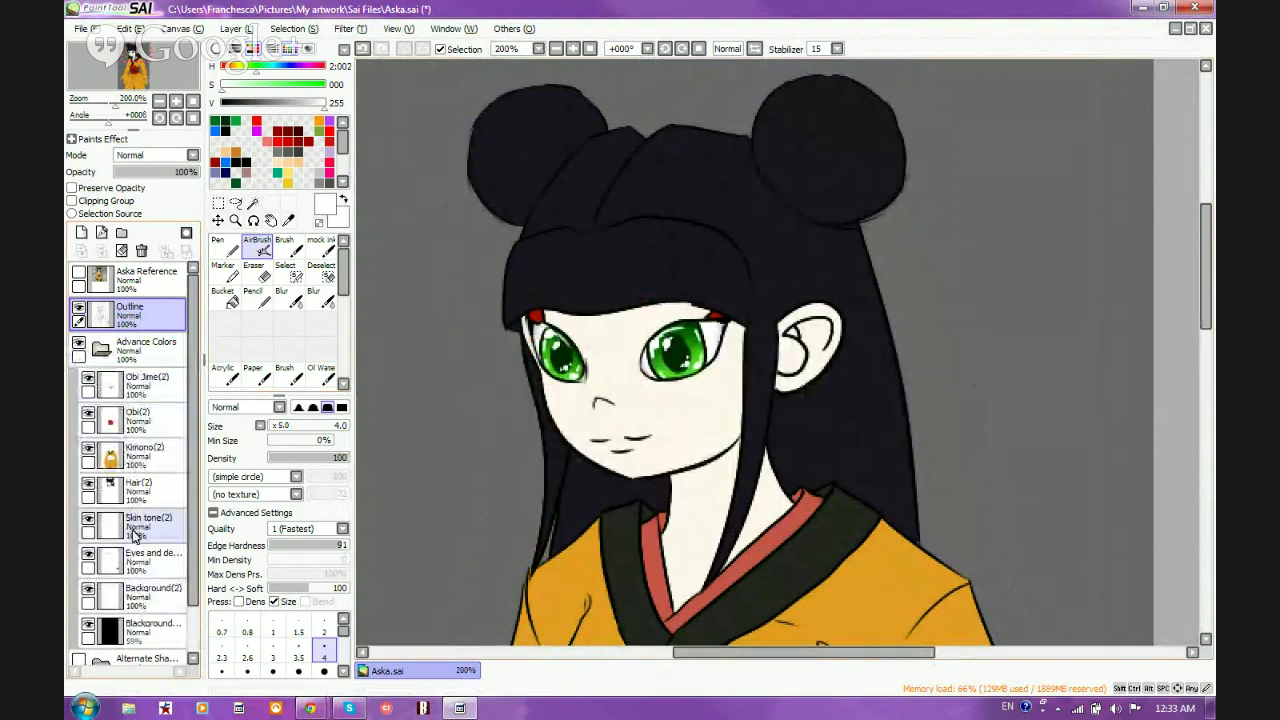
{"action": "scroll", "coordinate": [140, 510], "scroll_direction": "down", "scroll_amount": 2}
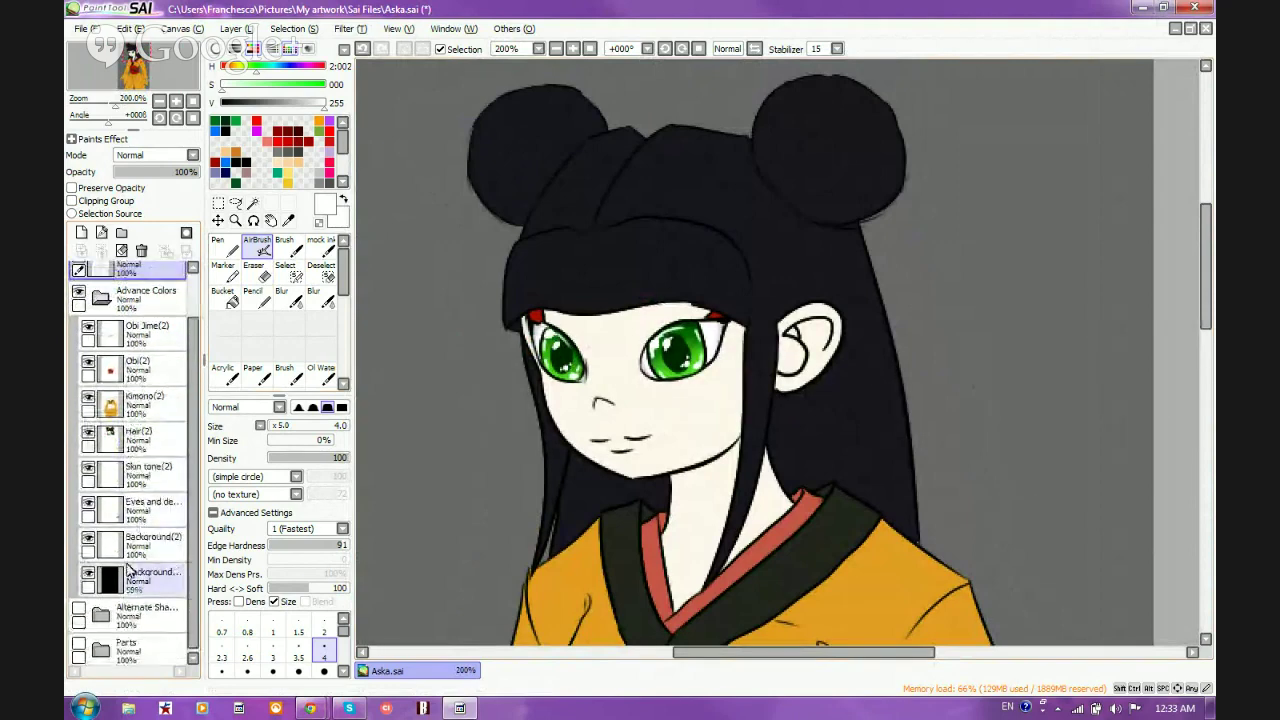
{"action": "left_click", "coordinate": [88, 577]}
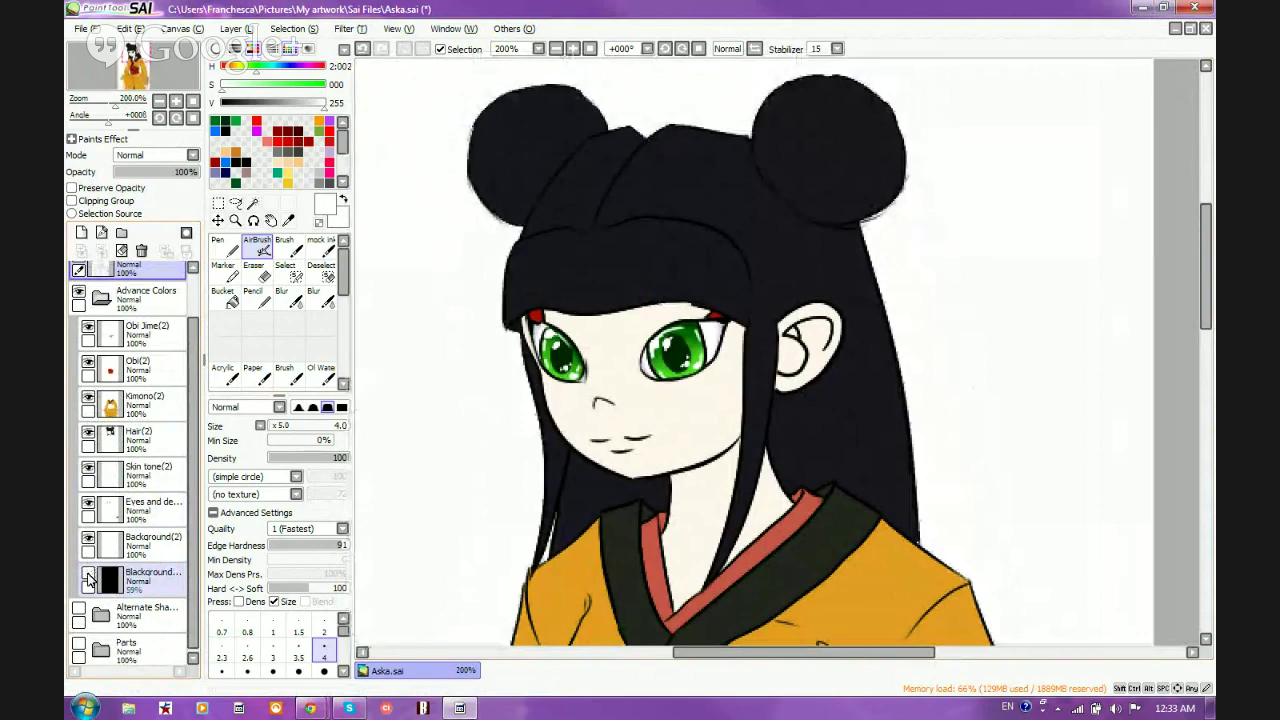
{"action": "left_click", "coordinate": [88, 577]}
{"action": "left_click", "coordinate": [88, 577]}
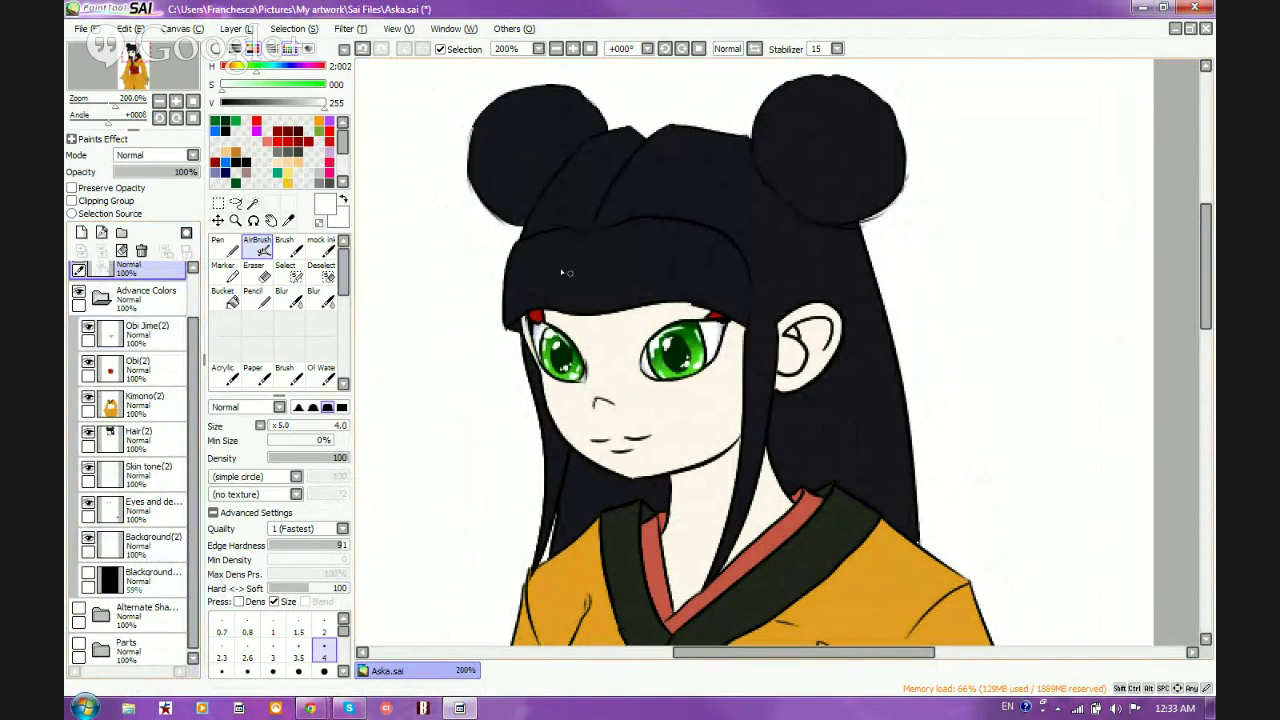
Turn on Preserve Opacity for the Obi Jime(2) layer
{"action": "scroll", "coordinate": [566, 272], "scroll_direction": "down", "scroll_amount": 2}
{"action": "scroll", "coordinate": [548, 260], "scroll_direction": "up", "scroll_amount": 2}
{"action": "scroll", "coordinate": [851, 177], "scroll_direction": "up", "scroll_amount": 2}
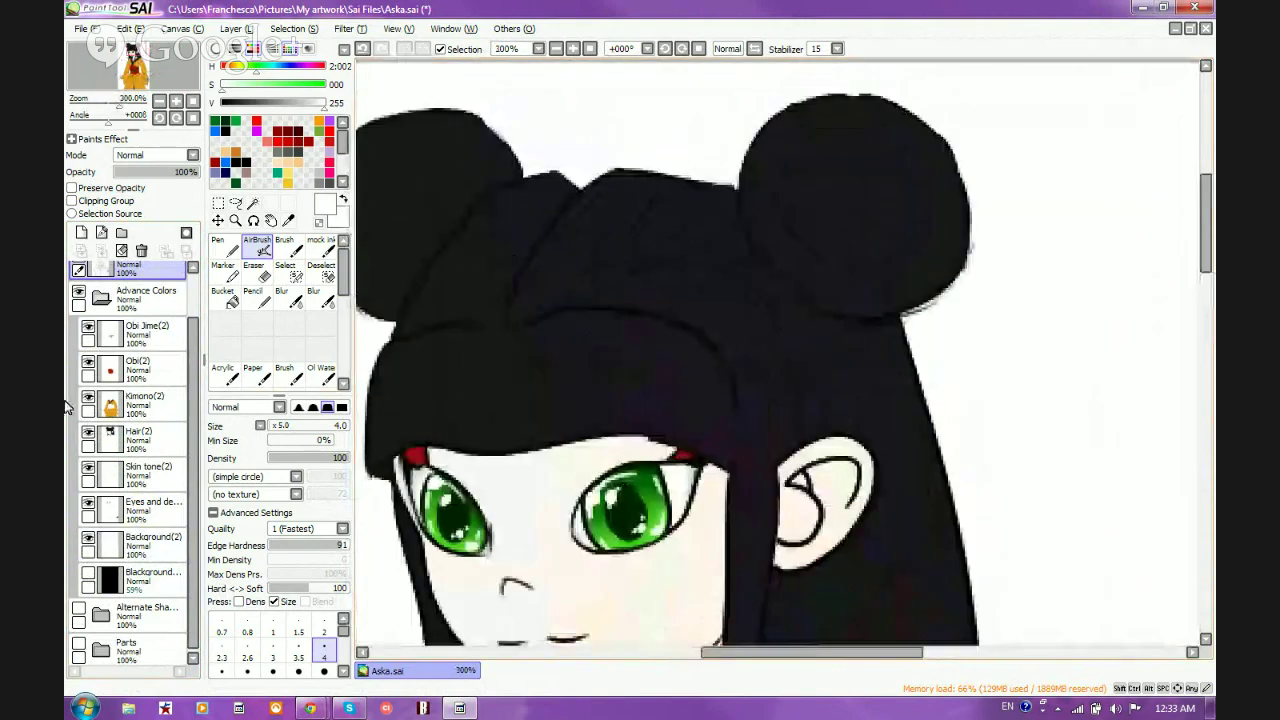
{"action": "left_click", "coordinate": [160, 338]}
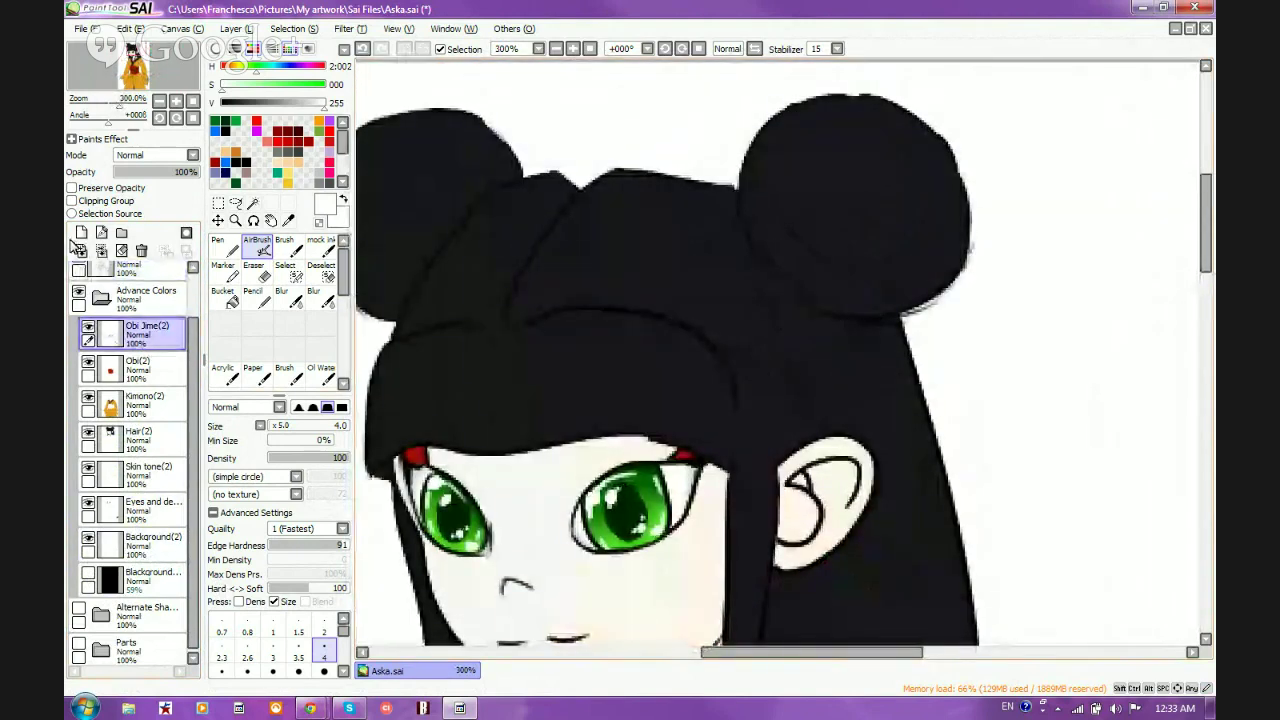
{"action": "left_click", "coordinate": [71, 188]}
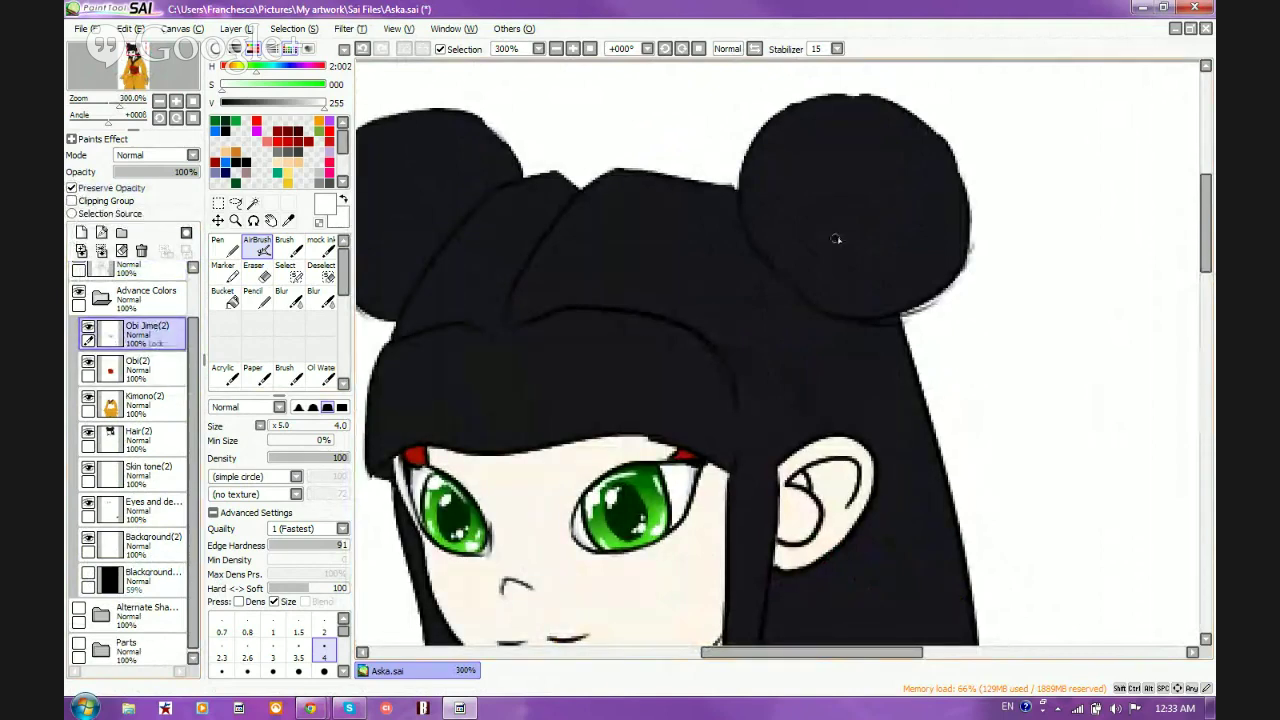
{"action": "scroll", "coordinate": [837, 240], "scroll_direction": "down", "scroll_amount": 3}
{"action": "scroll", "coordinate": [860, 230], "scroll_direction": "up", "scroll_amount": 3}
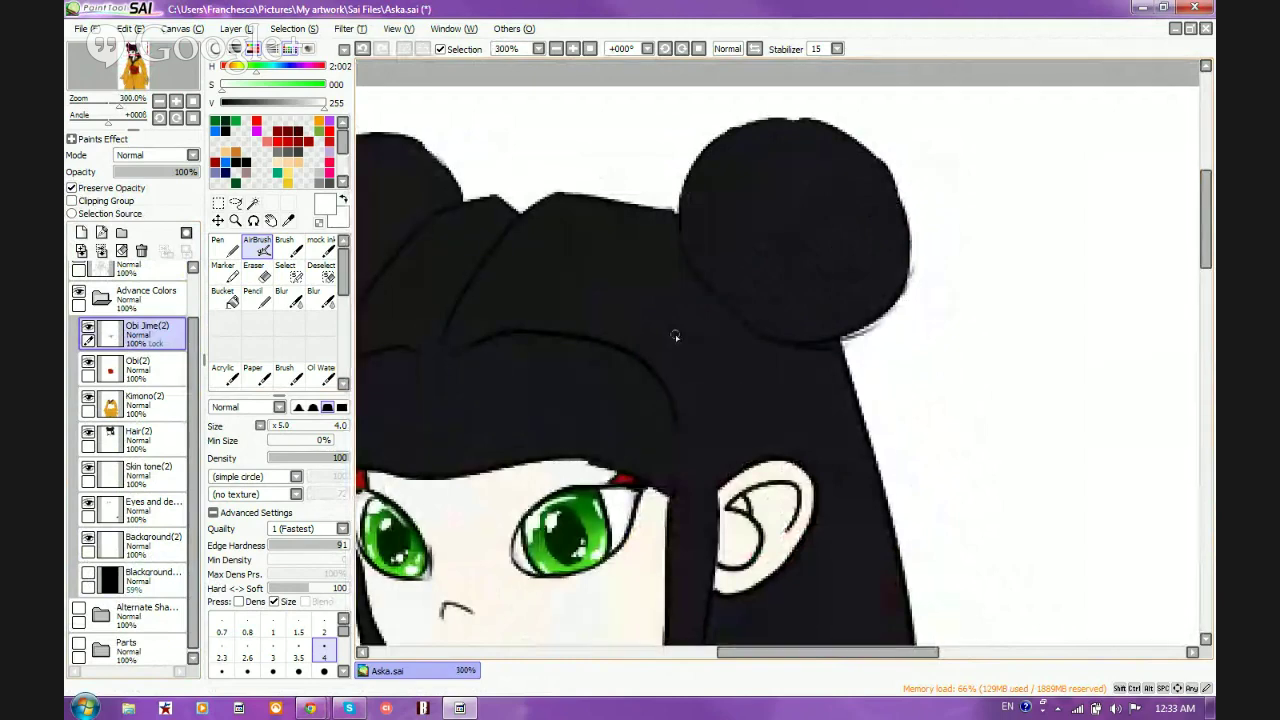
Sample the hair colour, darken it to a brightness value of 14, and set the airbrush size to 9
{"action": "right_click", "coordinate": [797, 232]}
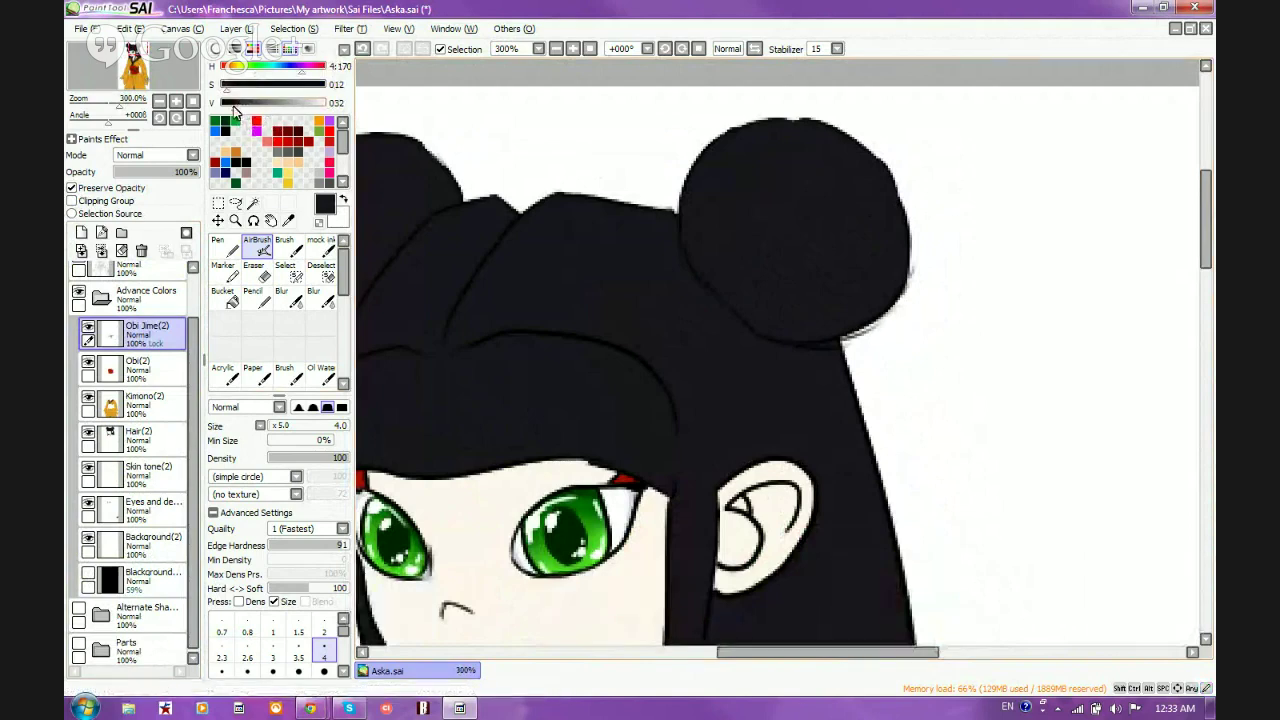
{"action": "left_click_drag", "start_coordinate": [234, 106], "coordinate": [231, 106]}
{"action": "left_click", "coordinate": [324, 671]}
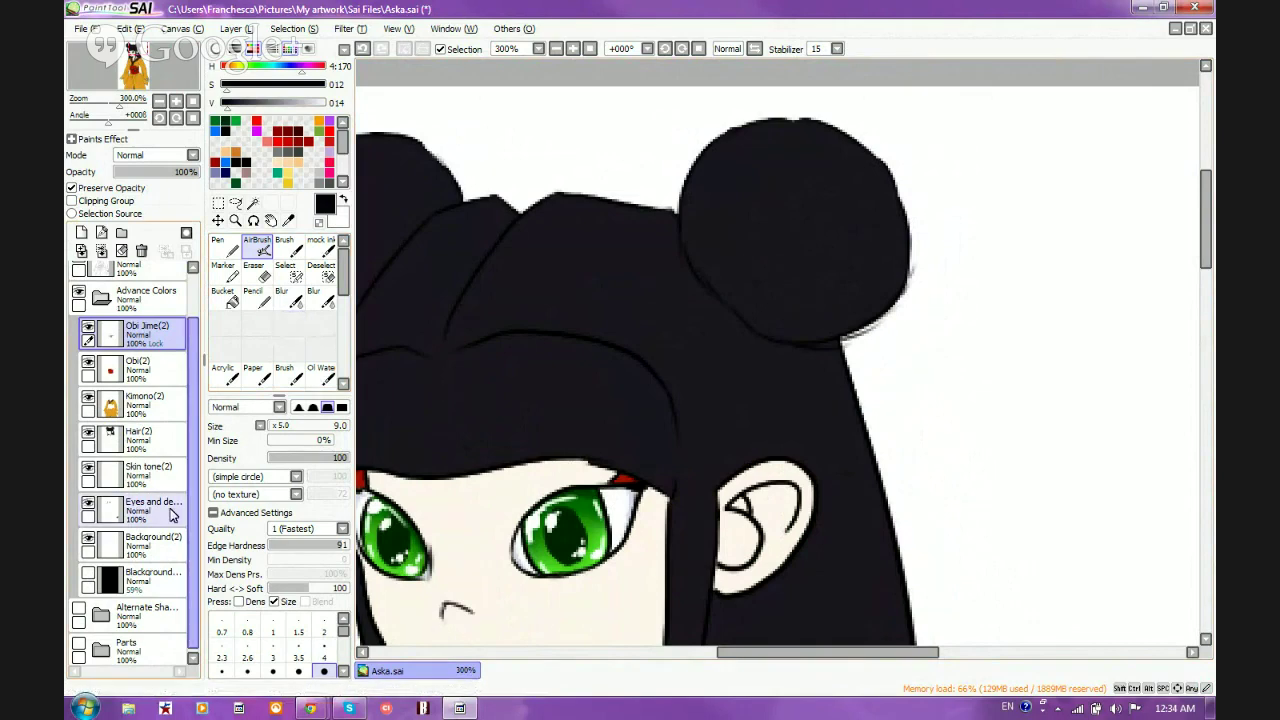
Preserve the Hair(2) layer's opacity and airbrush a dark crescent shadow along the right hair bun's outer and lower edge, trimming it with the base colour
{"action": "left_click", "coordinate": [141, 447]}
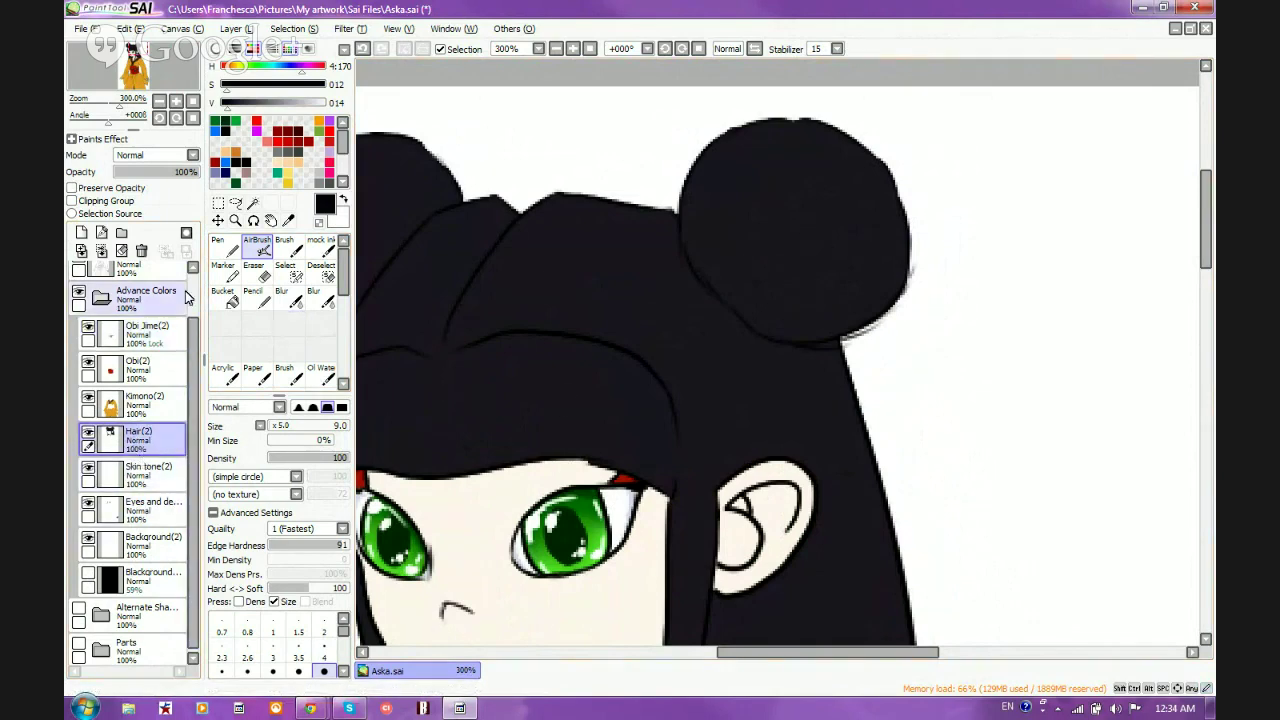
{"action": "left_click", "coordinate": [72, 188]}
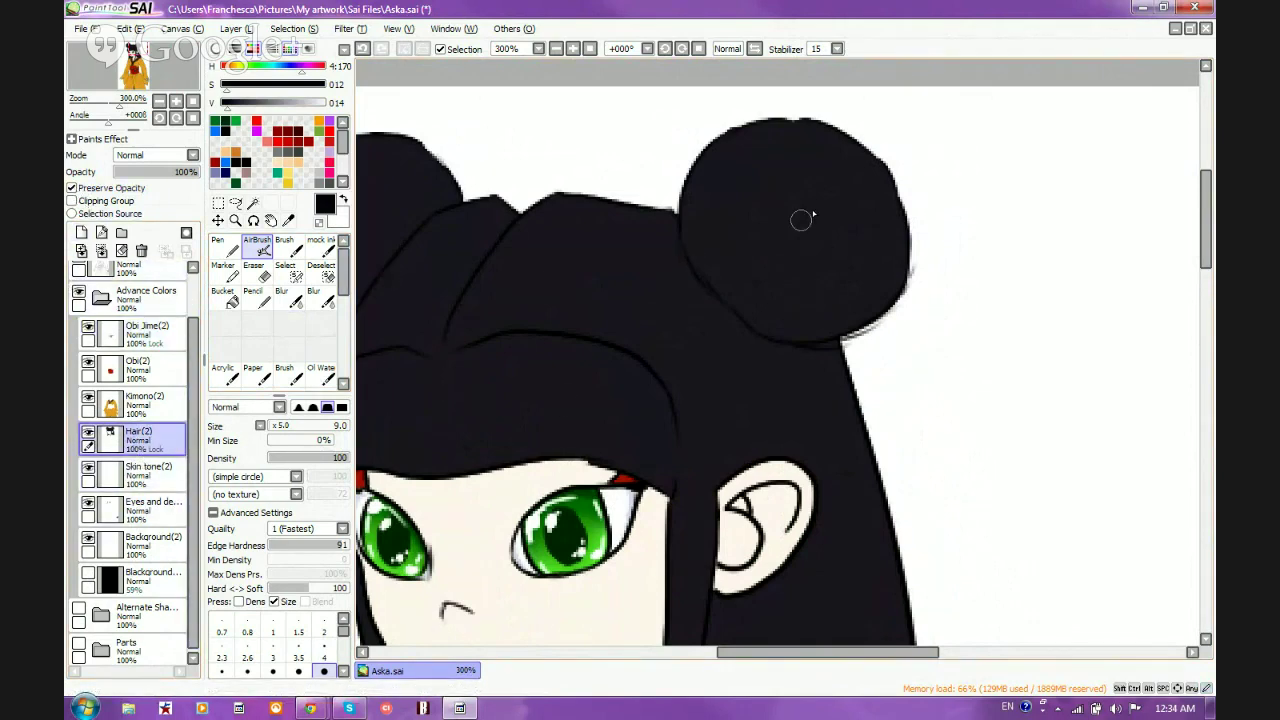
{"action": "mouse_move", "coordinate": [880, 172]}
{"action": "left_mouse_down"}
{"action": "mouse_move", "coordinate": [829, 322]}
{"action": "mouse_move", "coordinate": [810, 318]}
{"action": "mouse_move", "coordinate": [897, 271]}
{"action": "mouse_move", "coordinate": [813, 326]}
{"action": "left_mouse_up"}
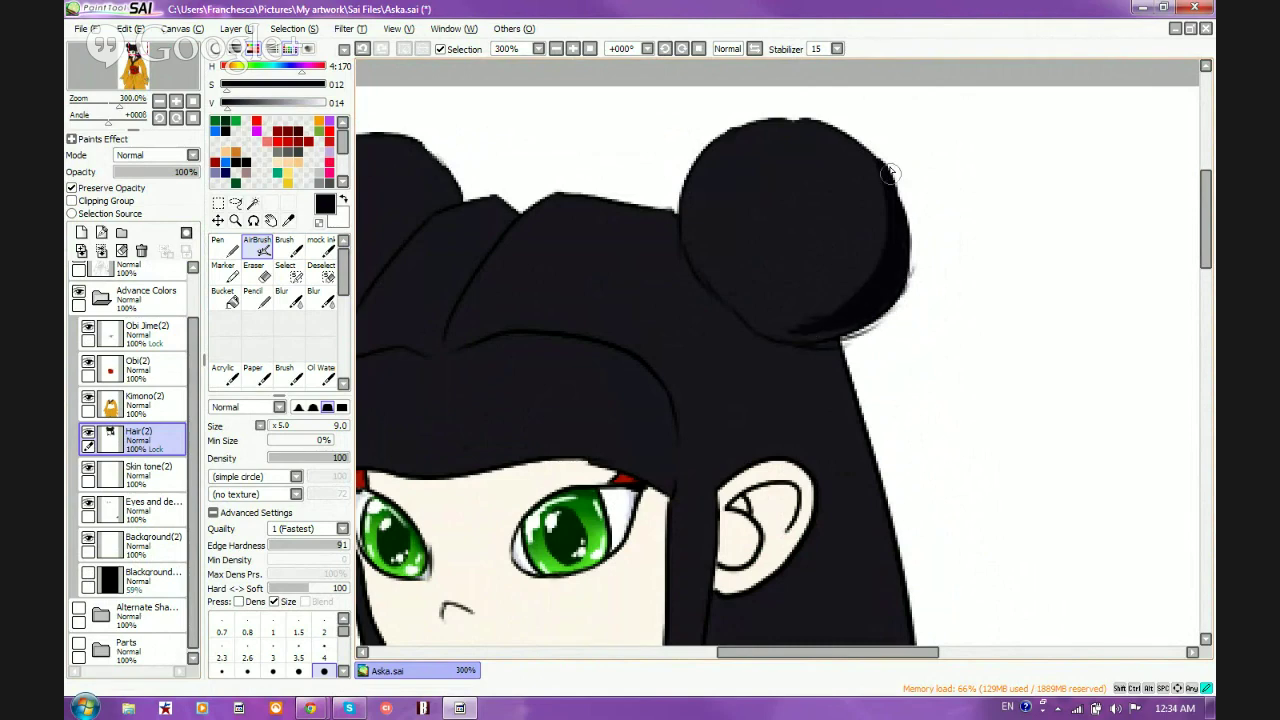
{"action": "mouse_move", "coordinate": [890, 173]}
{"action": "left_mouse_down"}
{"action": "mouse_move", "coordinate": [869, 266]}
{"action": "mouse_move", "coordinate": [889, 252]}
{"action": "mouse_move", "coordinate": [793, 319]}
{"action": "mouse_move", "coordinate": [762, 306]}
{"action": "mouse_move", "coordinate": [743, 317]}
{"action": "mouse_move", "coordinate": [784, 336]}
{"action": "mouse_move", "coordinate": [882, 289]}
{"action": "left_mouse_up"}
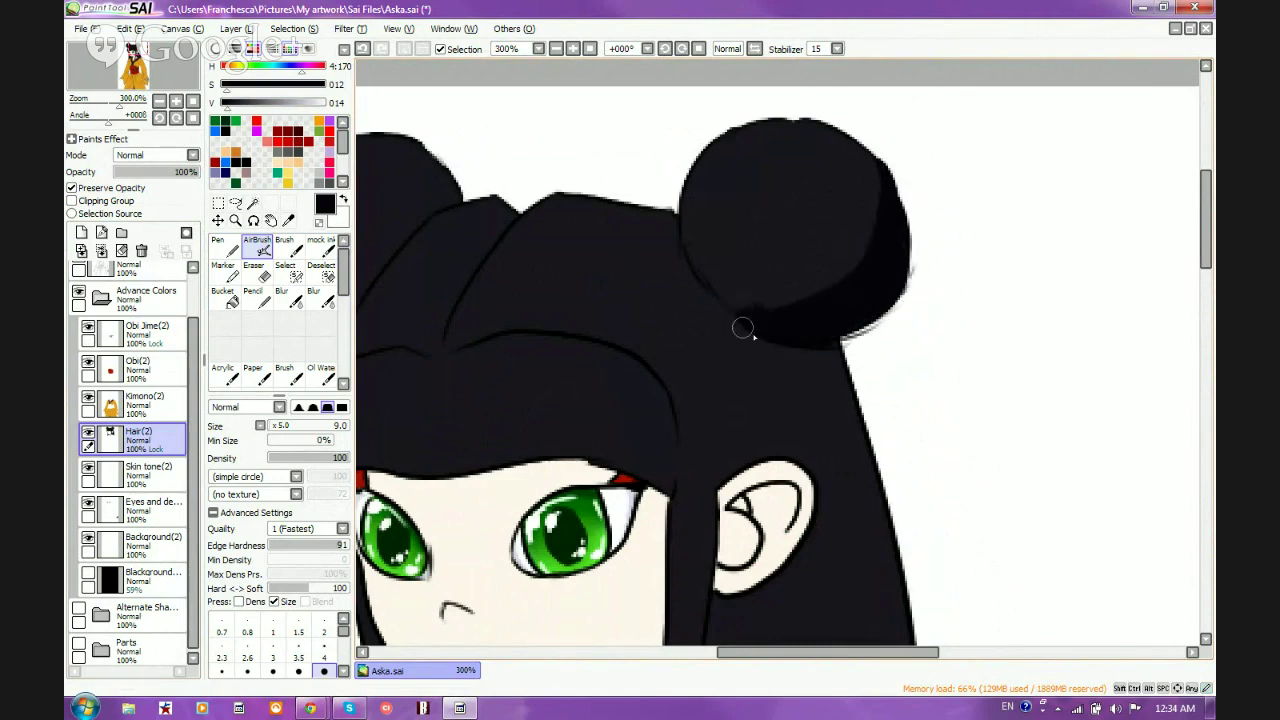
{"action": "mouse_move", "coordinate": [742, 328]}
{"action": "left_mouse_down"}
{"action": "mouse_move", "coordinate": [800, 297]}
{"action": "mouse_move", "coordinate": [835, 251]}
{"action": "mouse_move", "coordinate": [820, 288]}
{"action": "mouse_move", "coordinate": [872, 190]}
{"action": "mouse_move", "coordinate": [874, 231]}
{"action": "left_mouse_up"}
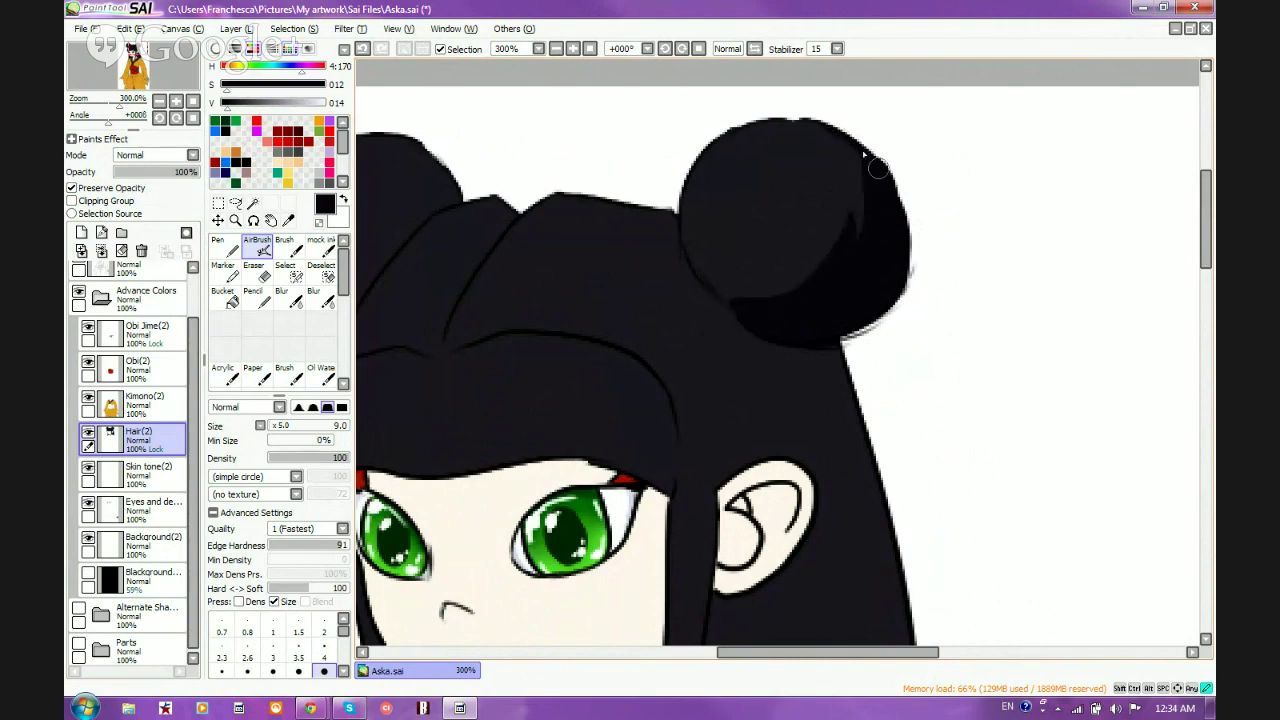
{"action": "left_click_drag", "start_coordinate": [878, 168], "coordinate": [732, 120]}
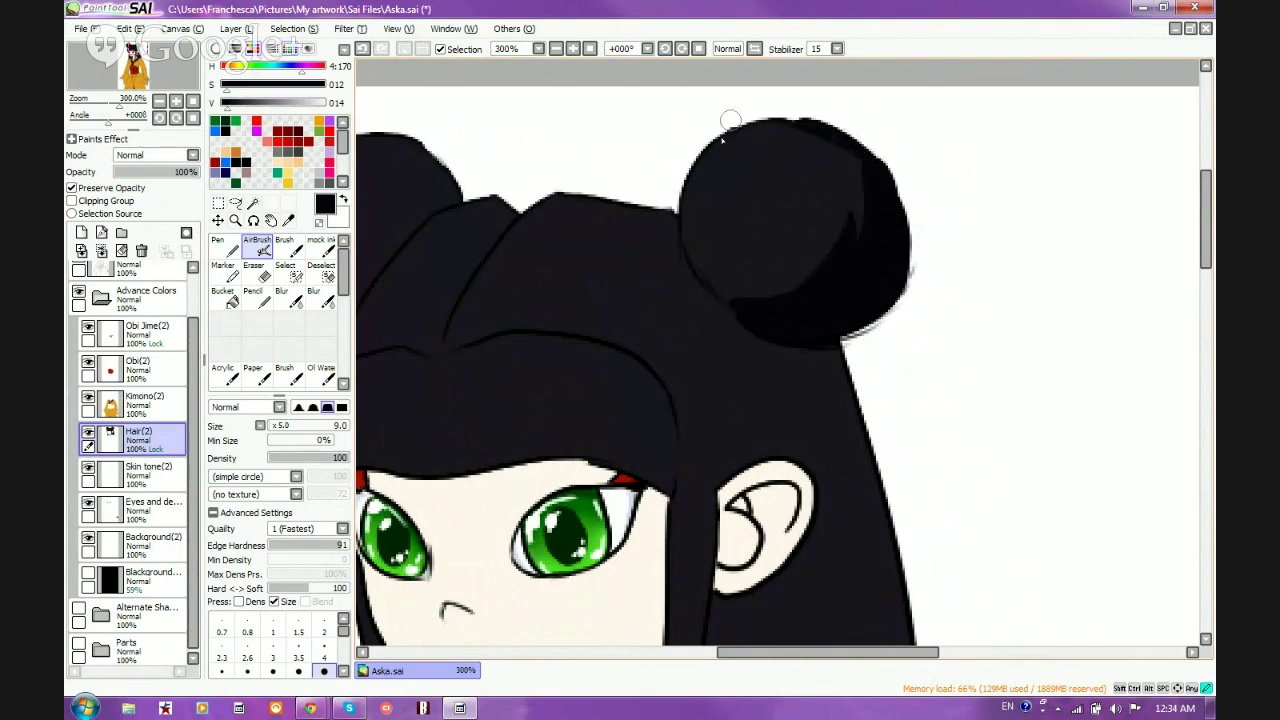
{"action": "right_click", "coordinate": [746, 272]}
{"action": "mouse_move", "coordinate": [733, 303]}
{"action": "left_mouse_down"}
{"action": "mouse_move", "coordinate": [810, 285]}
{"action": "mouse_move", "coordinate": [835, 184]}
{"action": "mouse_move", "coordinate": [742, 299]}
{"action": "mouse_move", "coordinate": [758, 303]}
{"action": "mouse_move", "coordinate": [796, 246]}
{"action": "left_mouse_up"}
Turn on Preserve Opacity for the Obi(2), Kimono(2), Skin tone(2) and eyes layers
{"action": "scroll", "coordinate": [750, 124], "scroll_direction": "down", "scroll_amount": 5}
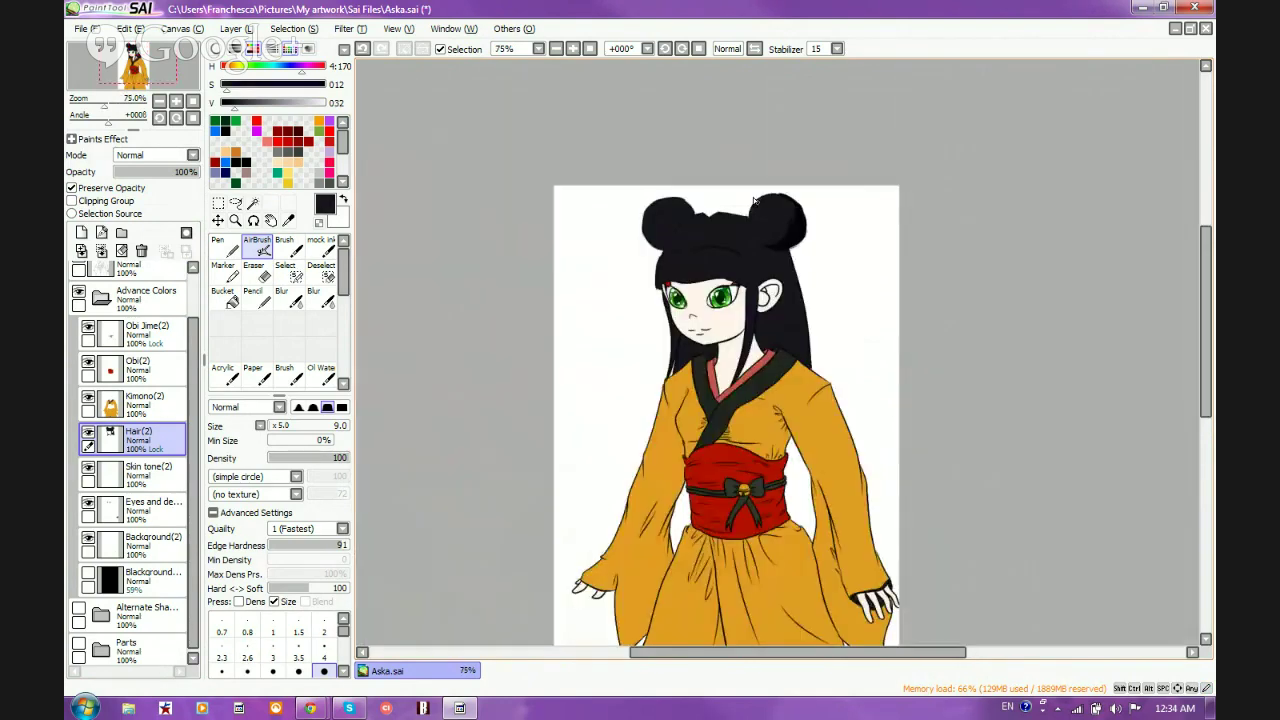
{"action": "scroll", "coordinate": [738, 258], "scroll_direction": "up", "scroll_amount": 3}
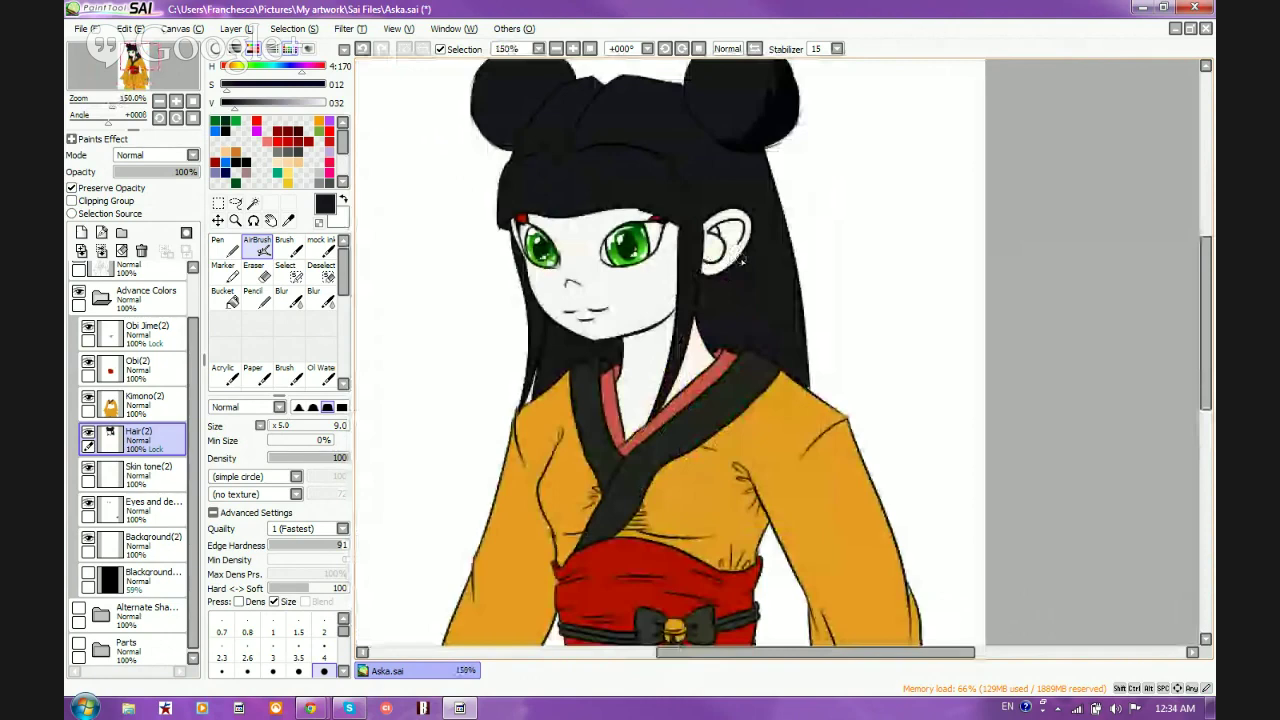
{"action": "left_click_drag", "start_coordinate": [740, 258], "coordinate": [821, 329]}
{"action": "scroll", "coordinate": [739, 243], "scroll_direction": "down", "scroll_amount": 1}
{"action": "scroll", "coordinate": [750, 245], "scroll_direction": "up", "scroll_amount": 2}
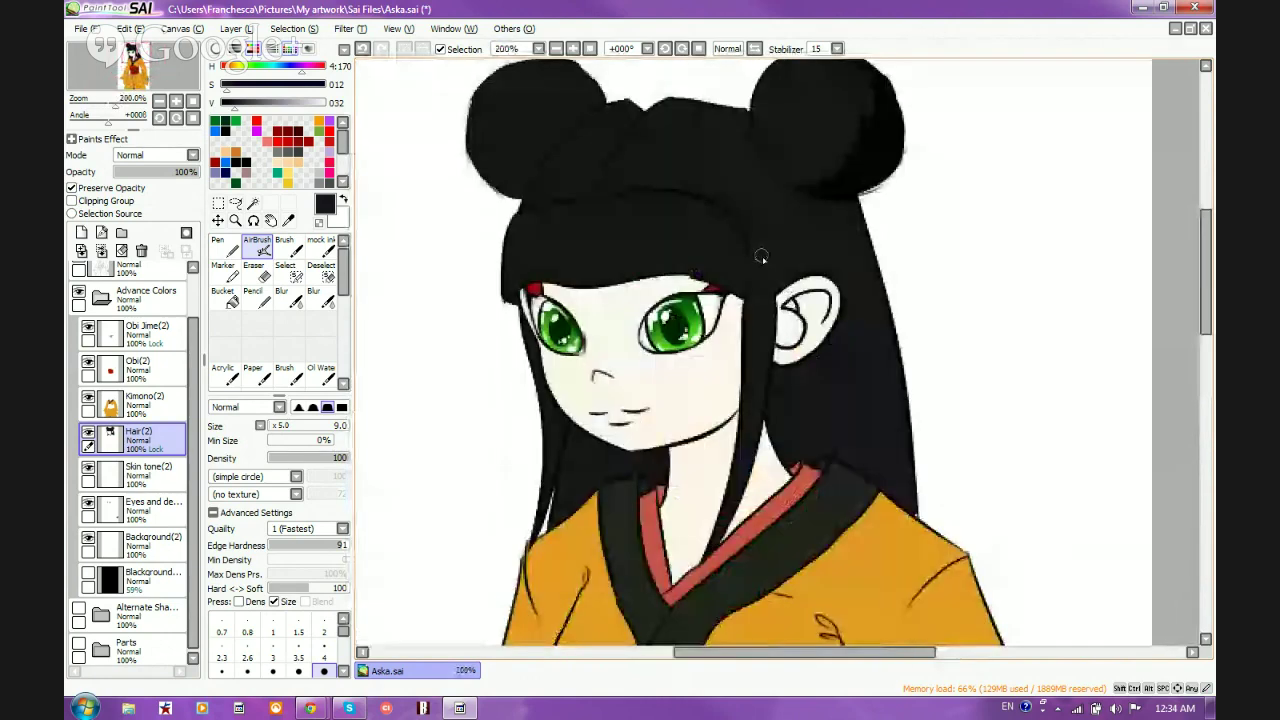
{"action": "scroll", "coordinate": [761, 243], "scroll_direction": "down", "scroll_amount": 1}
{"action": "scroll", "coordinate": [796, 157], "scroll_direction": "up", "scroll_amount": 1}
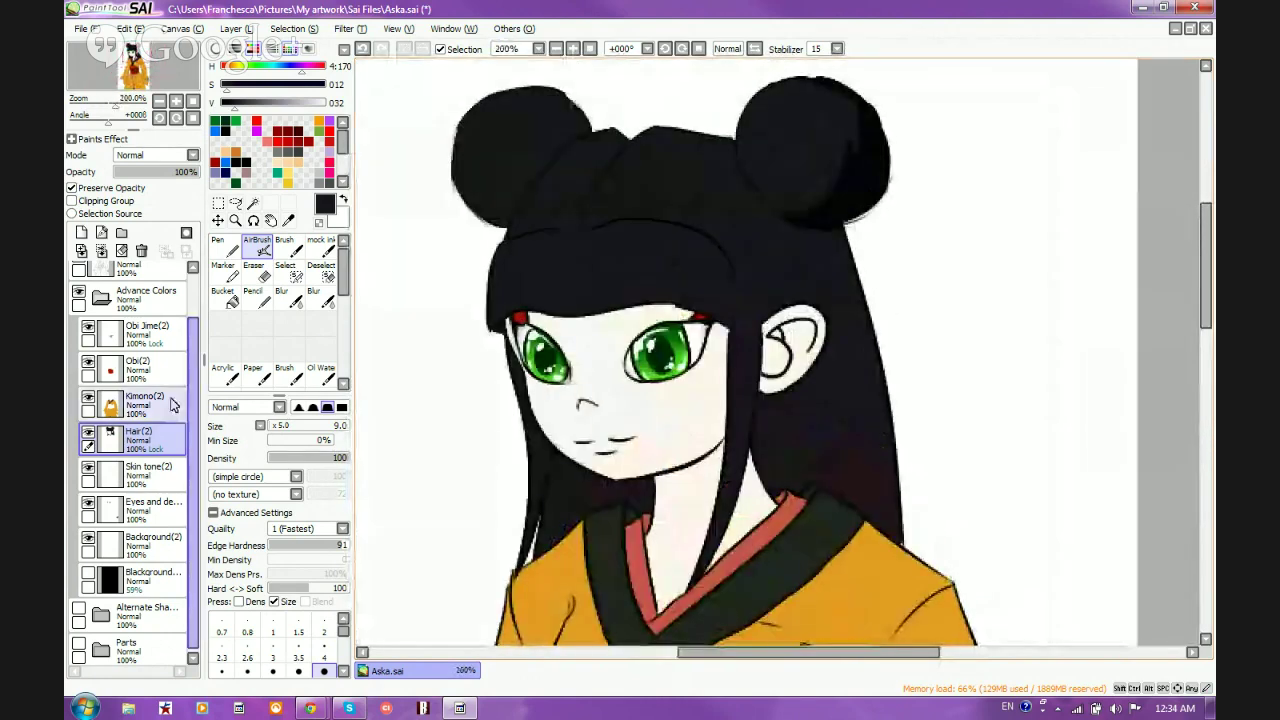
{"action": "left_click", "coordinate": [140, 366]}
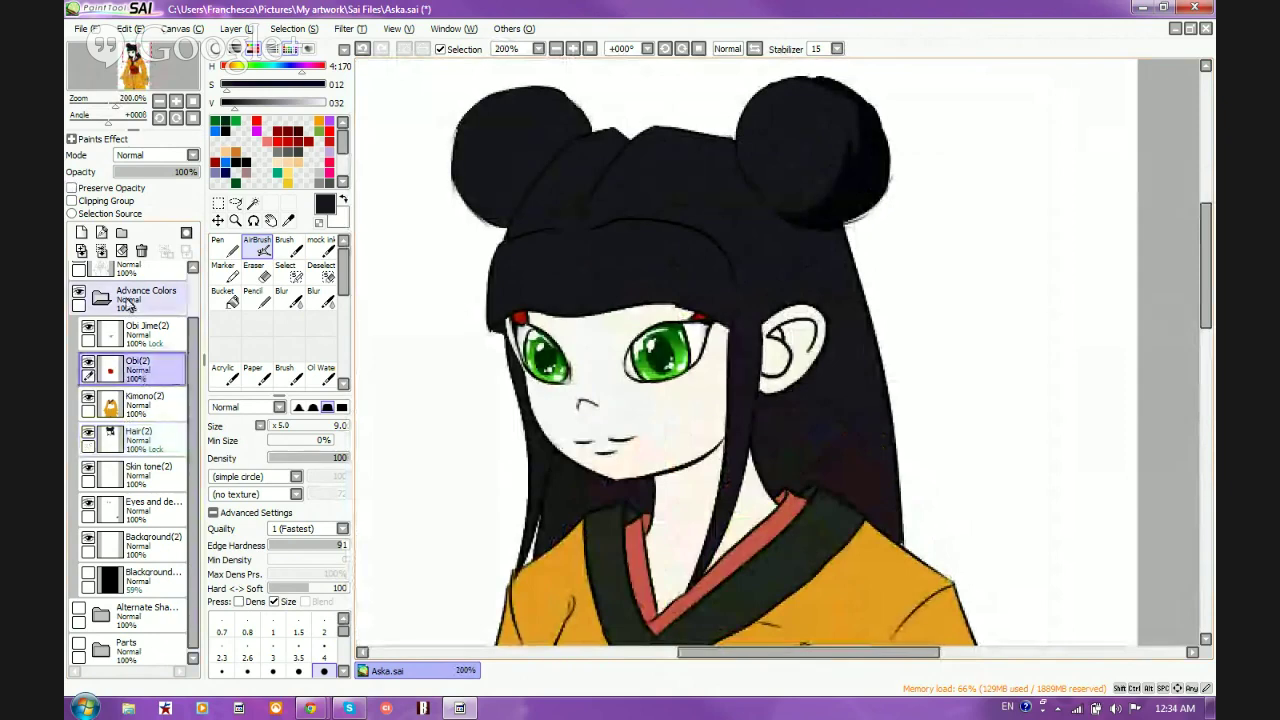
{"action": "left_click", "coordinate": [145, 405]}
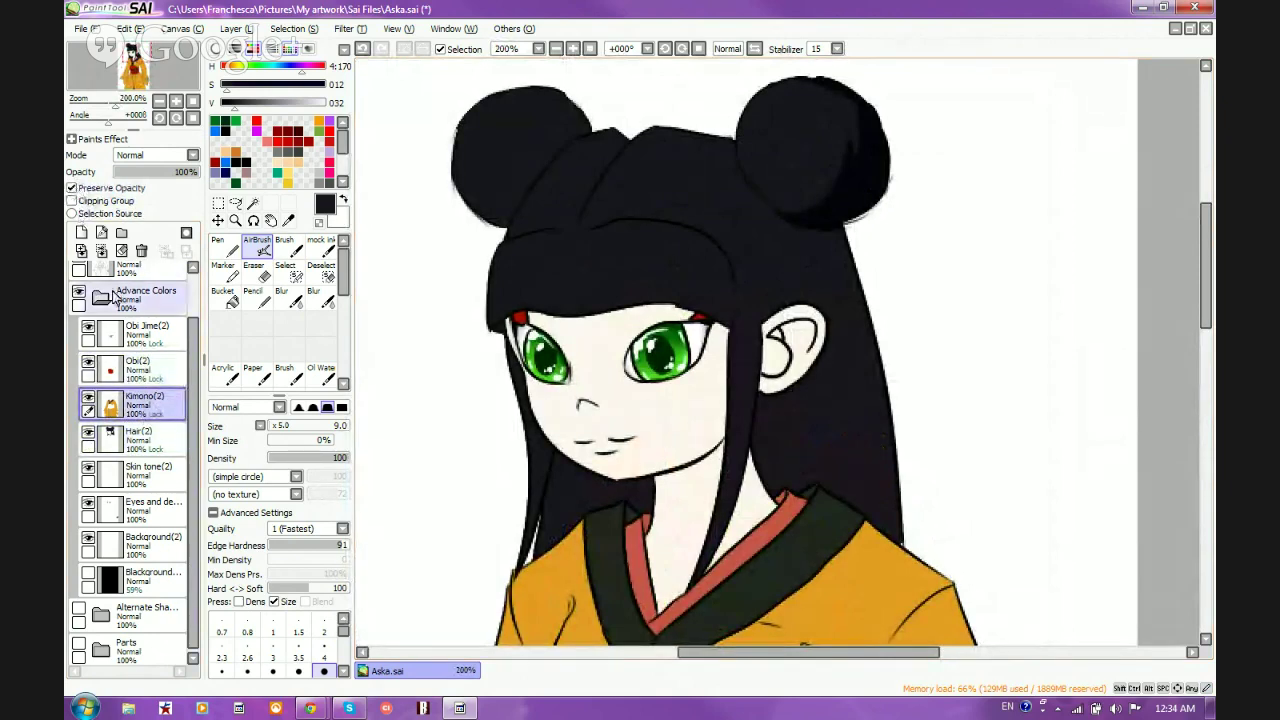
{"action": "left_click", "coordinate": [145, 470]}
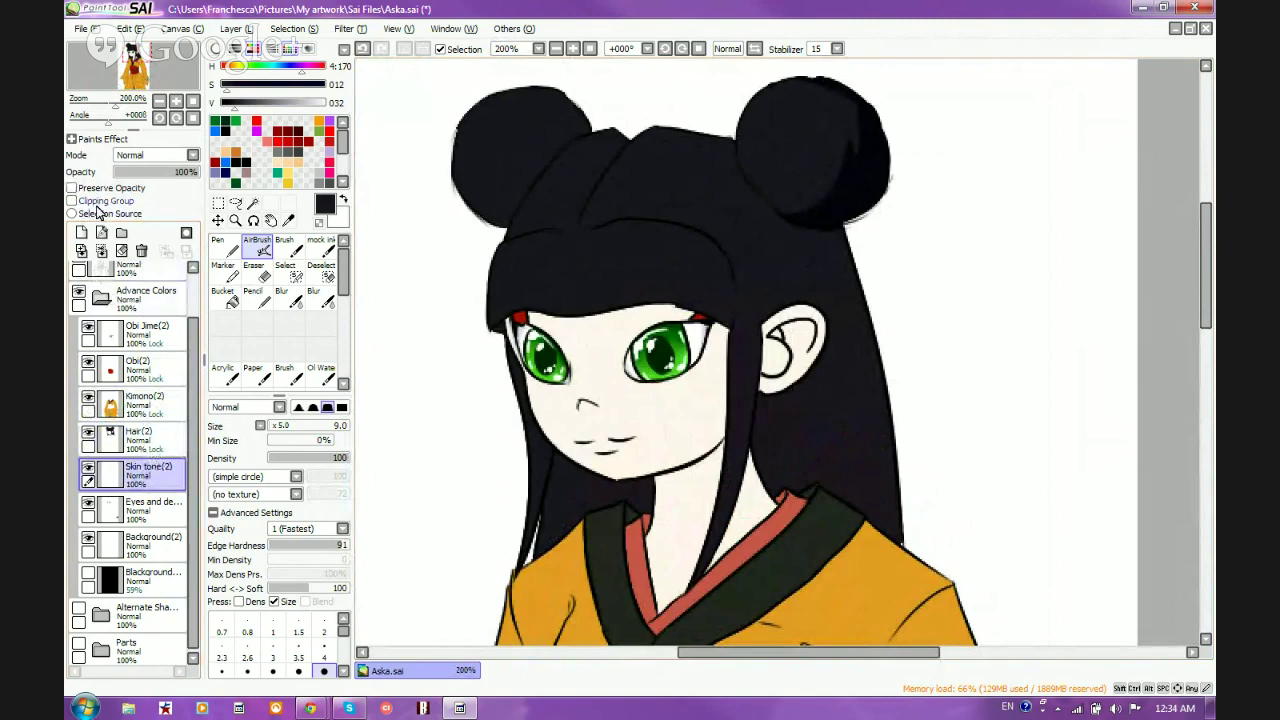
{"action": "left_click", "coordinate": [72, 188]}
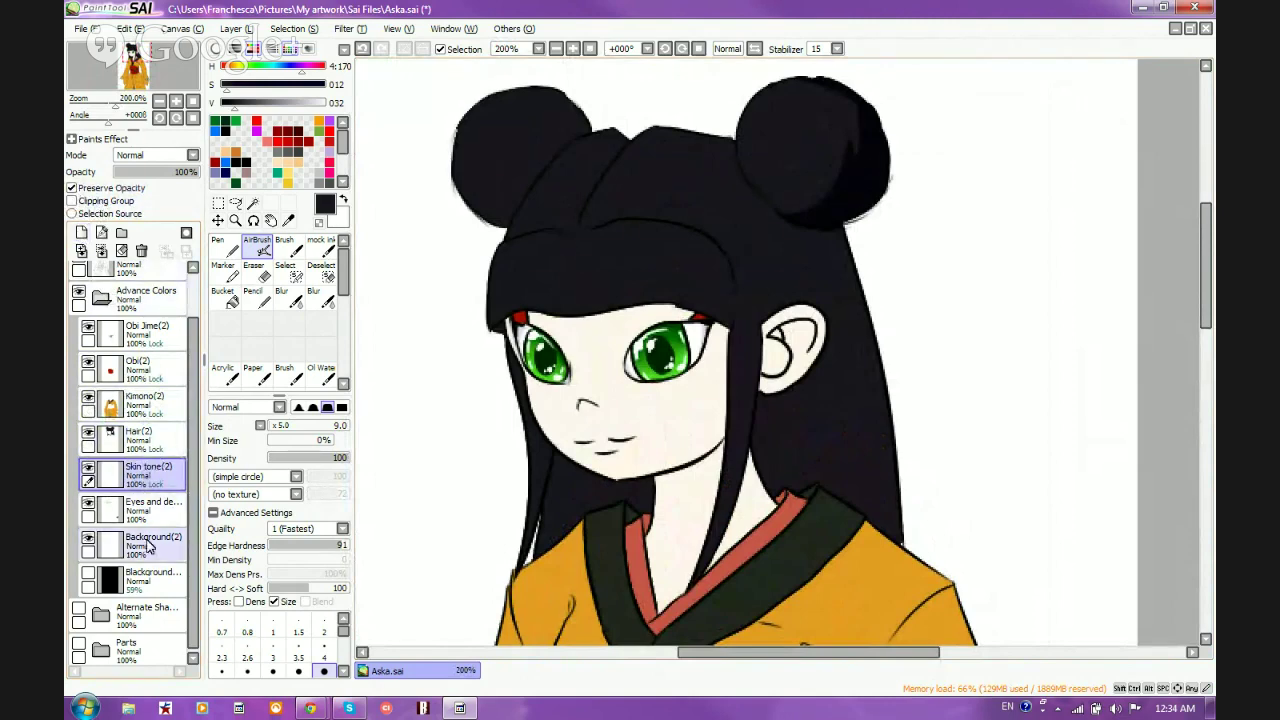
{"action": "left_click", "coordinate": [145, 508]}
{"action": "left_click", "coordinate": [72, 188]}
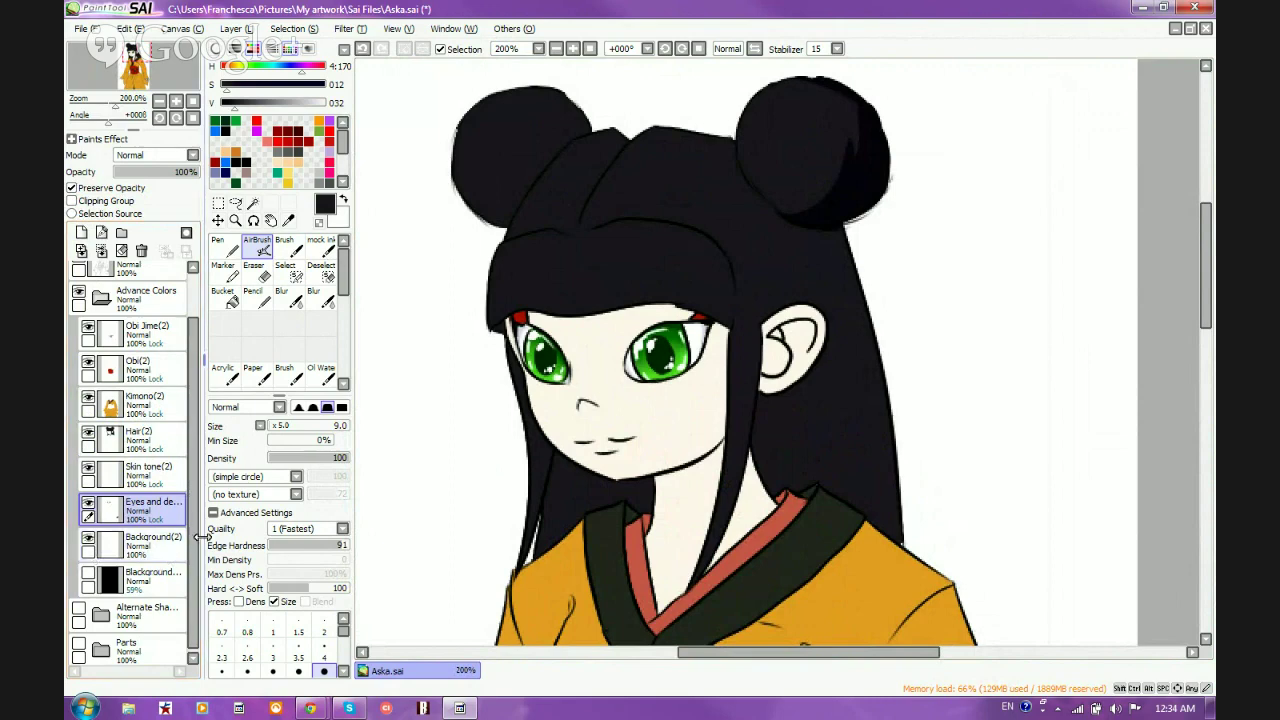
Return to the Hair(2) layer, sample the shadow colour and extend the right bun's shadow along its lower inner edge
{"action": "scroll", "coordinate": [762, 148], "scroll_direction": "down", "scroll_amount": 1}
{"action": "scroll", "coordinate": [763, 140], "scroll_direction": "up", "scroll_amount": 2}
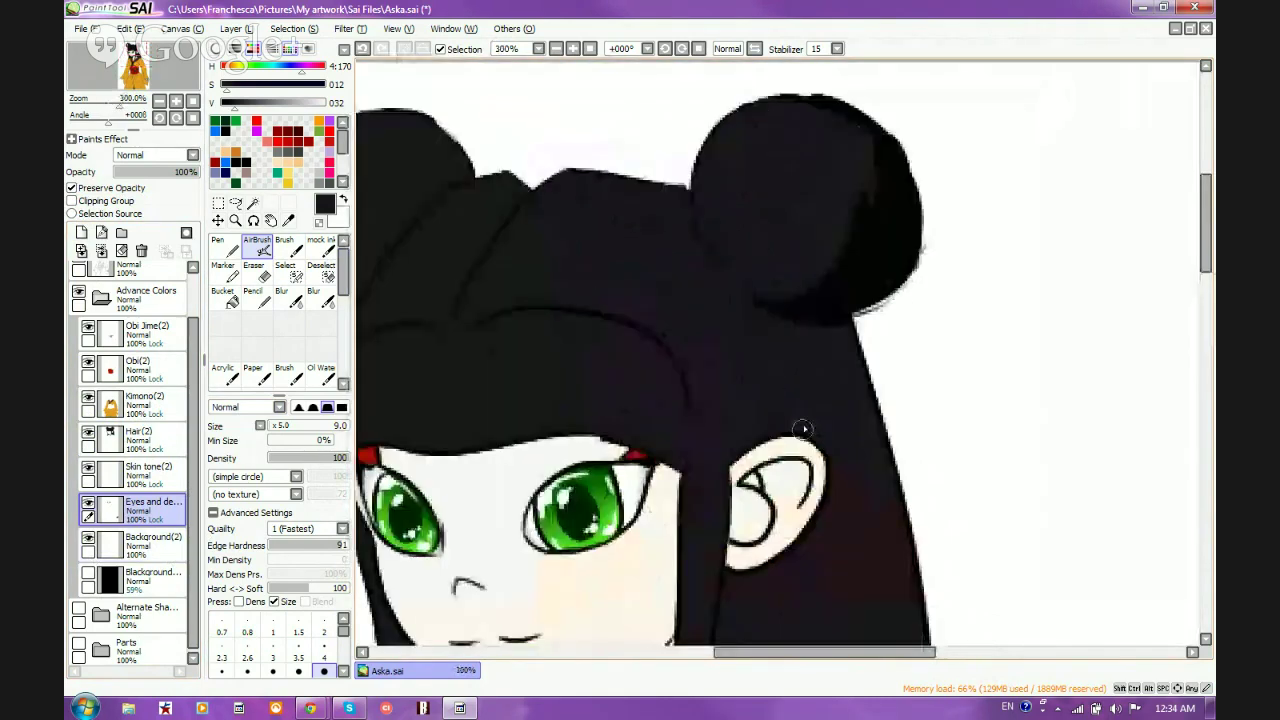
{"action": "scroll", "coordinate": [803, 429], "scroll_direction": "down", "scroll_amount": 2}
{"action": "left_click", "coordinate": [139, 434]}
{"action": "scroll", "coordinate": [840, 320], "scroll_direction": "up", "scroll_amount": 3}
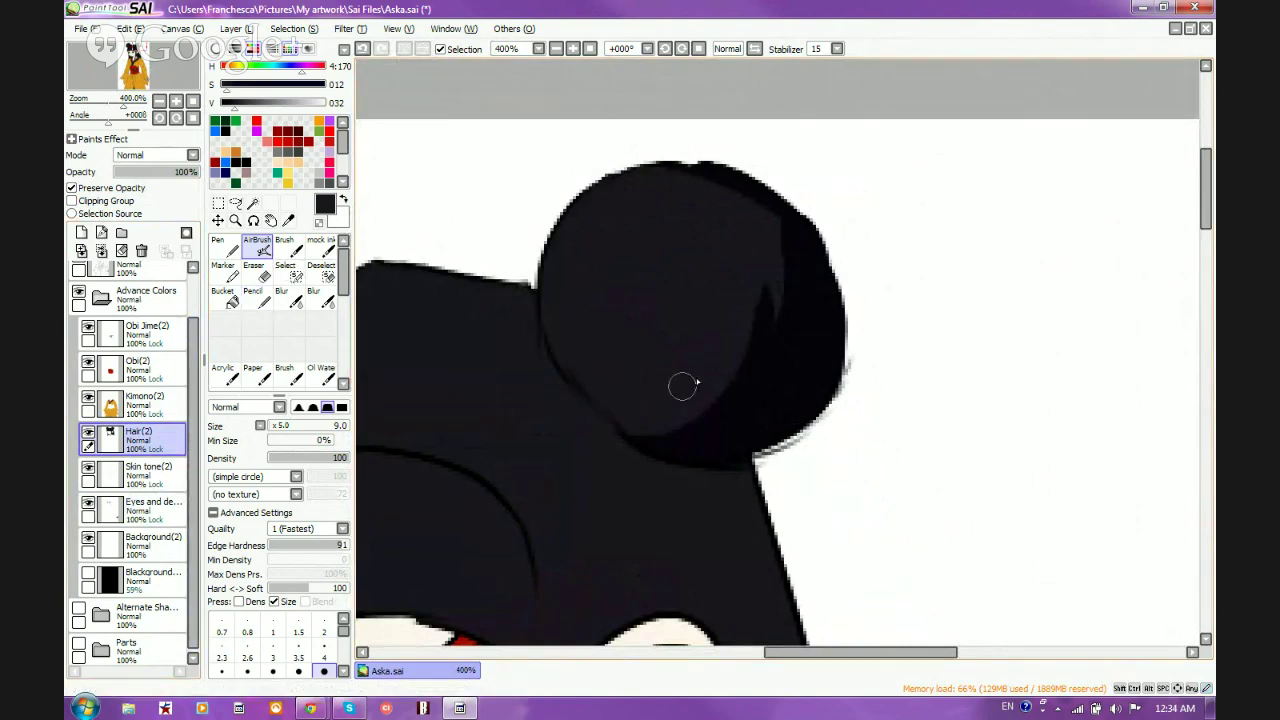
{"action": "left_click", "coordinate": [736, 386], "text": "alt"}
{"action": "mouse_move", "coordinate": [594, 395]}
{"action": "left_mouse_down"}
{"action": "mouse_move", "coordinate": [651, 414]}
{"action": "mouse_move", "coordinate": [731, 391]}
{"action": "left_mouse_up"}
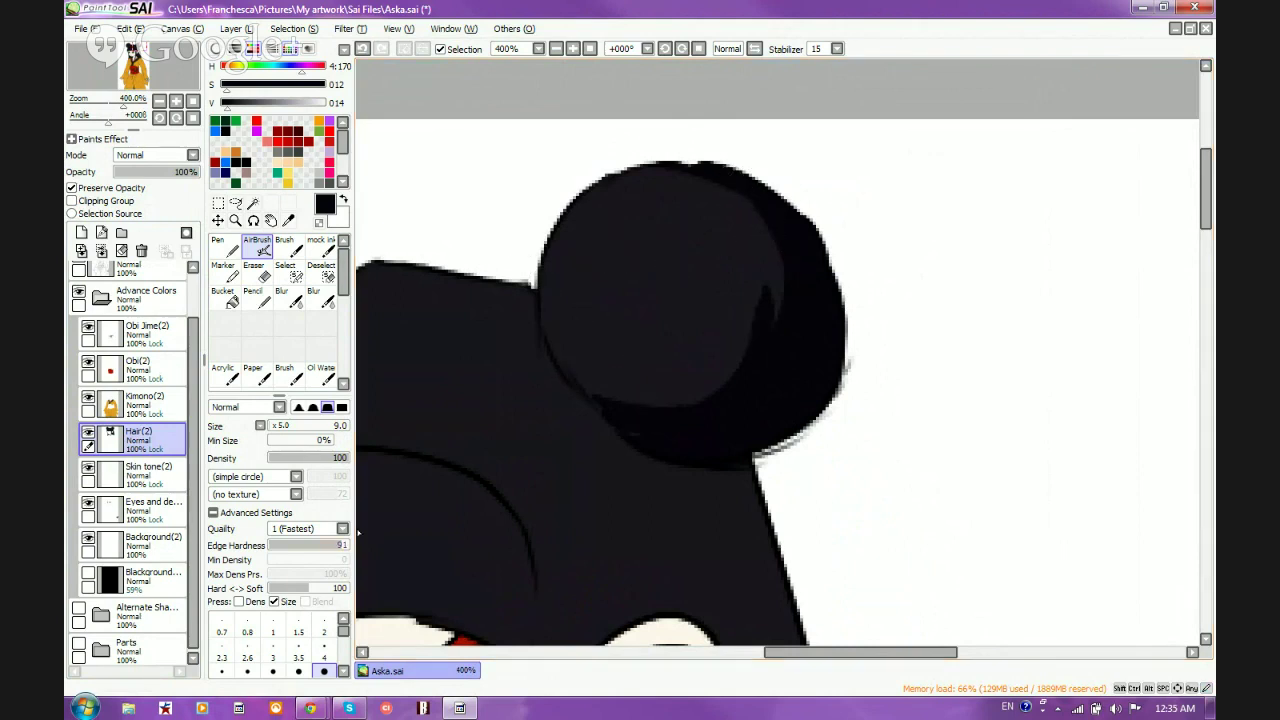
Set the airbrush size to 4 and paint thin dark hair strands across the bun's upper part and out from its base
{"action": "left_click", "coordinate": [325, 644]}
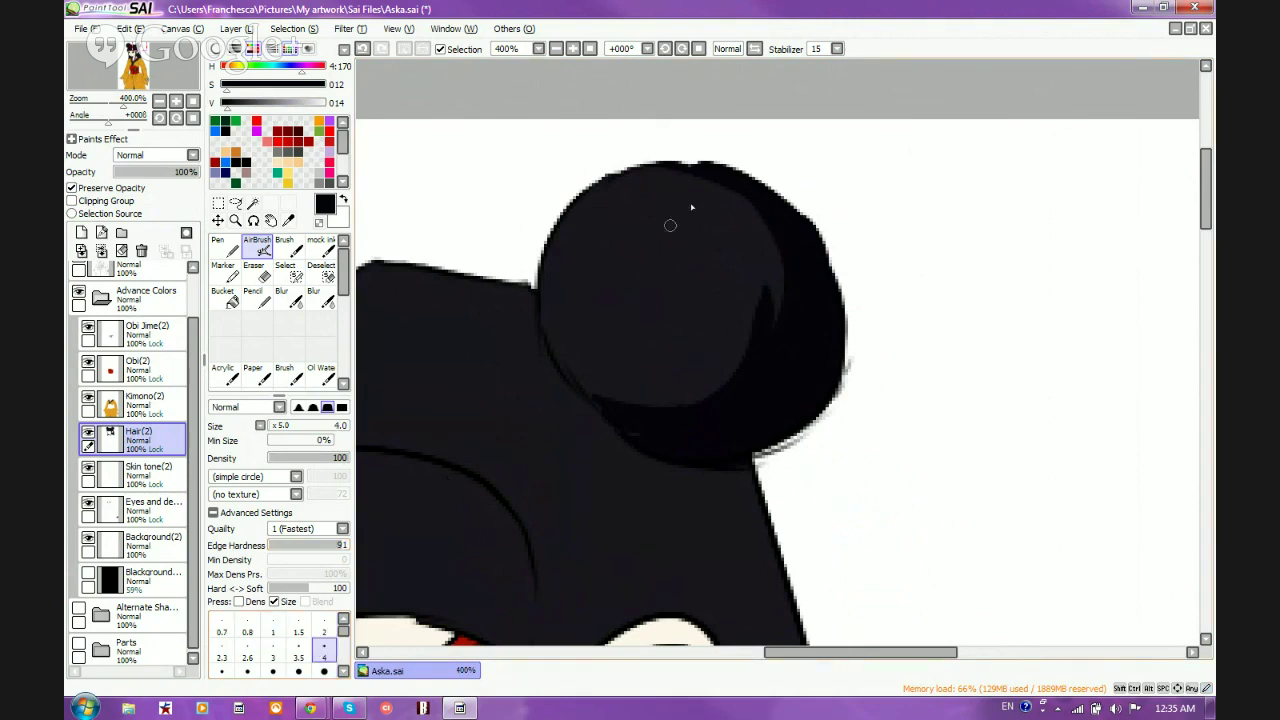
{"action": "left_click_drag", "start_coordinate": [715, 183], "coordinate": [583, 236]}
{"action": "left_click_drag", "start_coordinate": [706, 182], "coordinate": [576, 232]}
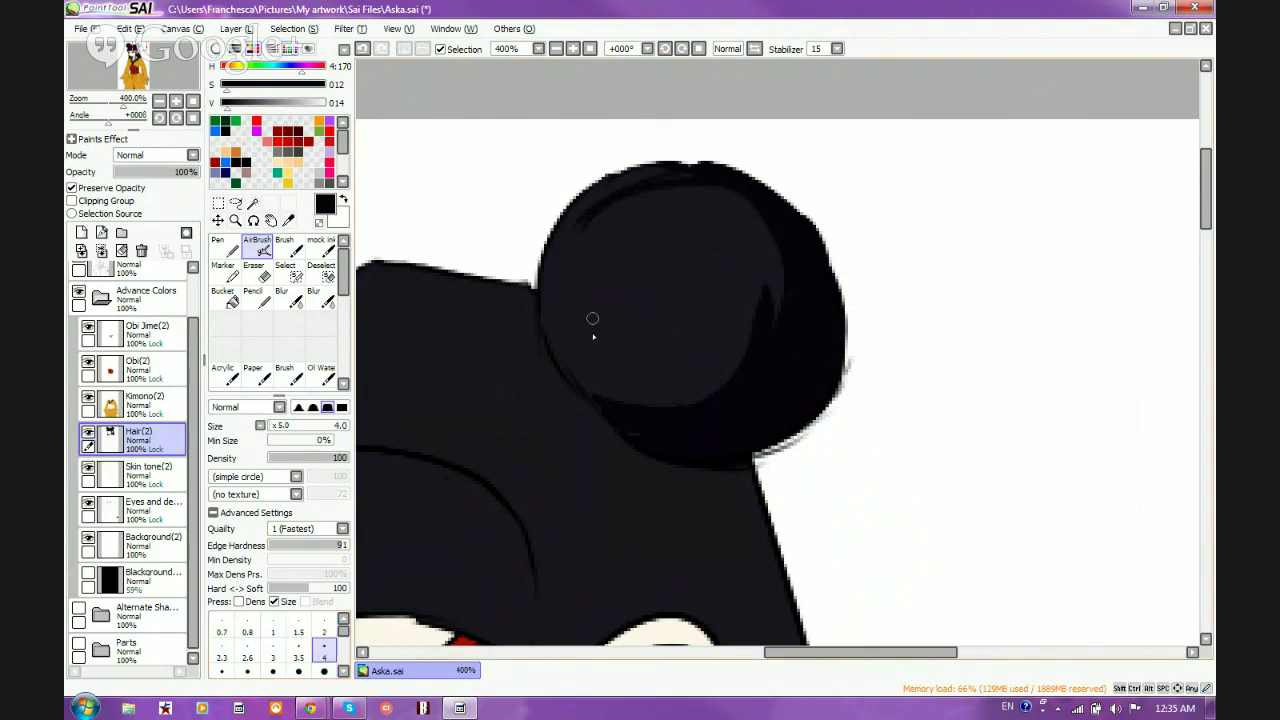
{"action": "mouse_move", "coordinate": [566, 351]}
{"action": "left_mouse_down"}
{"action": "mouse_move", "coordinate": [560, 302]}
{"action": "mouse_move", "coordinate": [571, 294]}
{"action": "mouse_move", "coordinate": [547, 333]}
{"action": "mouse_move", "coordinate": [570, 253]}
{"action": "mouse_move", "coordinate": [547, 352]}
{"action": "mouse_move", "coordinate": [625, 326]}
{"action": "mouse_move", "coordinate": [544, 353]}
{"action": "mouse_move", "coordinate": [619, 278]}
{"action": "mouse_move", "coordinate": [670, 261]}
{"action": "mouse_move", "coordinate": [620, 270]}
{"action": "mouse_move", "coordinate": [731, 216]}
{"action": "mouse_move", "coordinate": [593, 259]}
{"action": "mouse_move", "coordinate": [732, 204]}
{"action": "mouse_move", "coordinate": [603, 240]}
{"action": "mouse_move", "coordinate": [636, 272]}
{"action": "left_mouse_up"}
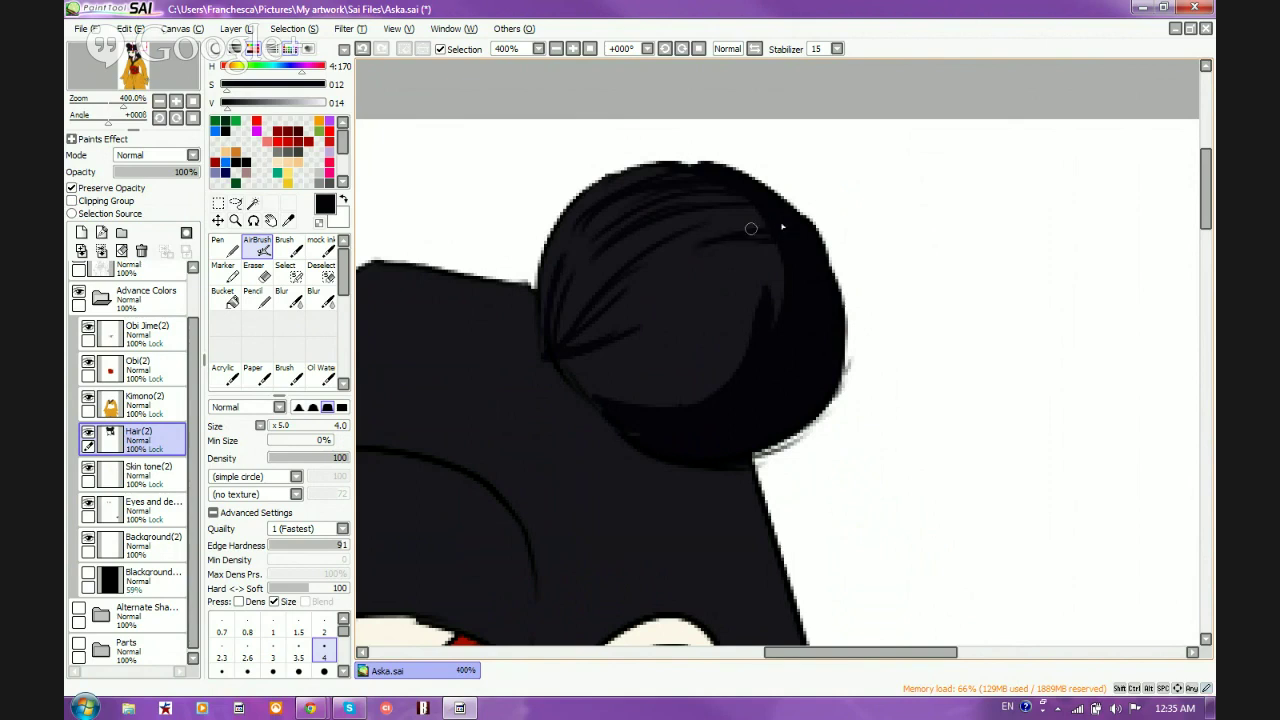
{"action": "mouse_move", "coordinate": [752, 212]}
{"action": "left_mouse_down"}
{"action": "mouse_move", "coordinate": [683, 217]}
{"action": "mouse_move", "coordinate": [702, 225]}
{"action": "left_mouse_up"}
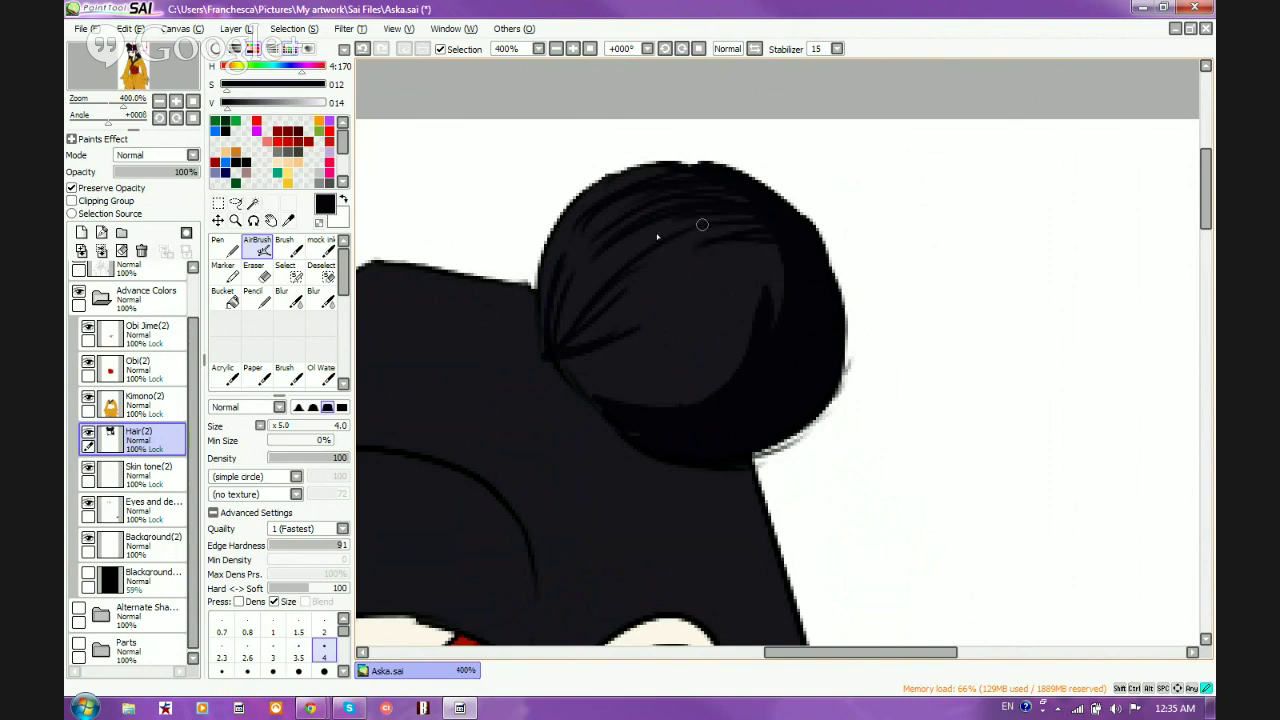
Paint dark strands from the bun's outer shadow inward across its middle and lower part
{"action": "left_click_drag", "start_coordinate": [786, 238], "coordinate": [733, 330]}
{"action": "left_click_drag", "start_coordinate": [794, 265], "coordinate": [680, 367]}
{"action": "mouse_move", "coordinate": [786, 294]}
{"action": "left_mouse_down"}
{"action": "mouse_move", "coordinate": [647, 392]}
{"action": "mouse_move", "coordinate": [688, 376]}
{"action": "mouse_move", "coordinate": [608, 386]}
{"action": "mouse_move", "coordinate": [668, 403]}
{"action": "mouse_move", "coordinate": [628, 404]}
{"action": "mouse_move", "coordinate": [666, 390]}
{"action": "mouse_move", "coordinate": [586, 375]}
{"action": "mouse_move", "coordinate": [731, 347]}
{"action": "mouse_move", "coordinate": [691, 359]}
{"action": "left_mouse_up"}
{"action": "mouse_move", "coordinate": [783, 257]}
{"action": "left_mouse_down"}
{"action": "mouse_move", "coordinate": [780, 247]}
{"action": "mouse_move", "coordinate": [652, 339]}
{"action": "left_mouse_up"}
{"action": "mouse_move", "coordinate": [755, 298]}
{"action": "left_mouse_down"}
{"action": "mouse_move", "coordinate": [631, 352]}
{"action": "mouse_move", "coordinate": [626, 406]}
{"action": "mouse_move", "coordinate": [750, 385]}
{"action": "left_mouse_up"}
Refine the bun's strands and shadow edge with thin strokes in the sampled base hair colour and the sampled dark shadow colour
{"action": "right_click", "coordinate": [721, 292]}
{"action": "mouse_move", "coordinate": [600, 400]}
{"action": "left_mouse_down"}
{"action": "mouse_move", "coordinate": [655, 420]}
{"action": "mouse_move", "coordinate": [704, 403]}
{"action": "mouse_move", "coordinate": [734, 416]}
{"action": "mouse_move", "coordinate": [788, 335]}
{"action": "left_mouse_up"}
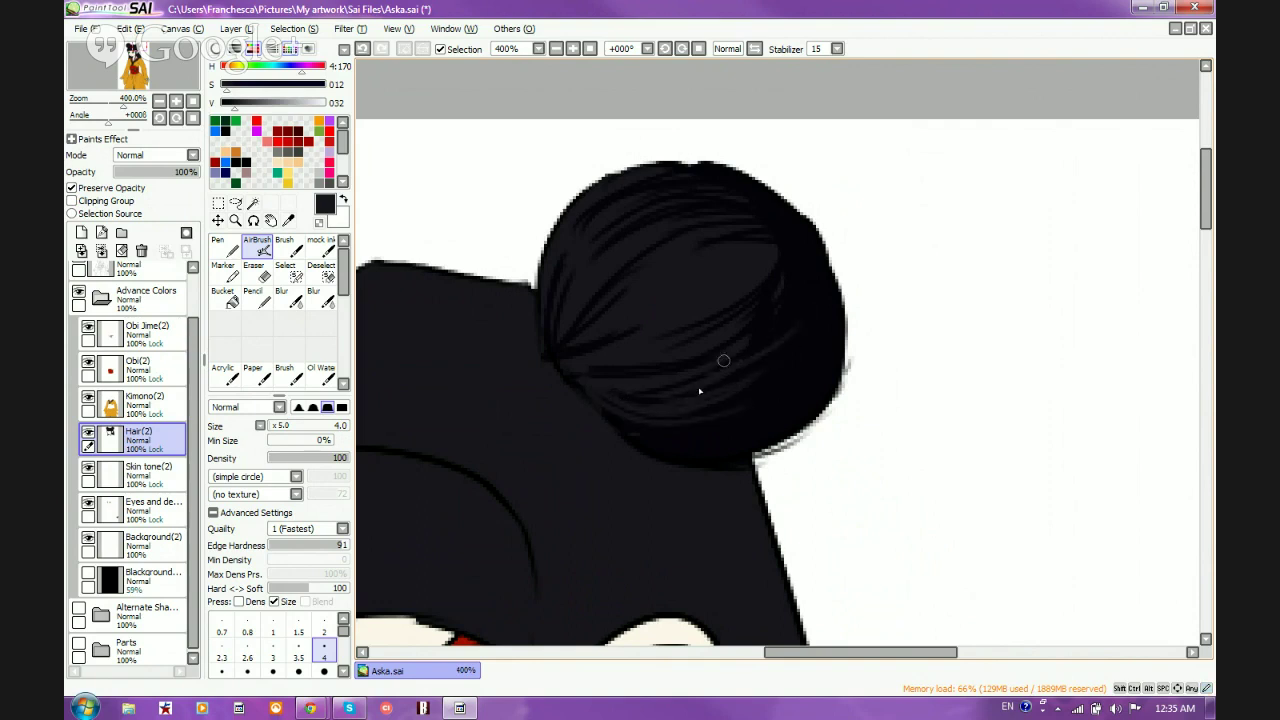
{"action": "left_click_drag", "start_coordinate": [728, 366], "coordinate": [788, 308]}
{"action": "mouse_move", "coordinate": [632, 376]}
{"action": "left_mouse_down"}
{"action": "mouse_move", "coordinate": [743, 343]}
{"action": "mouse_move", "coordinate": [776, 308]}
{"action": "left_mouse_up"}
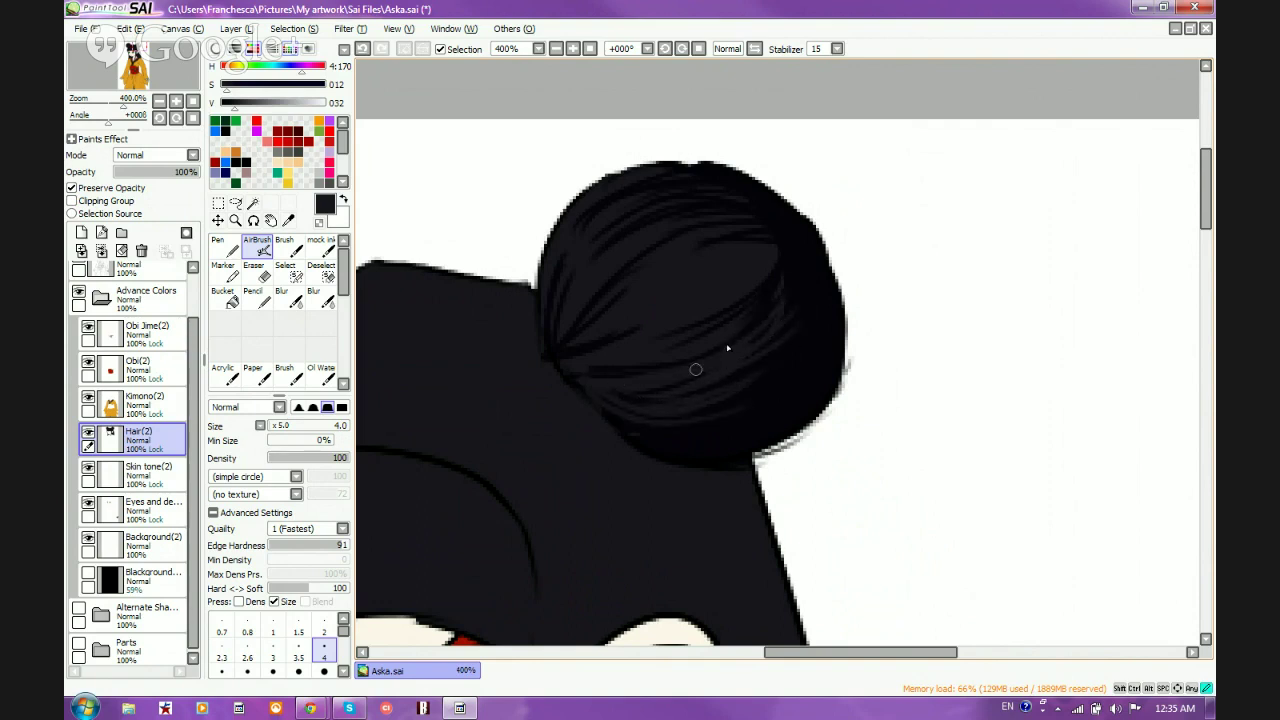
{"action": "left_click_drag", "start_coordinate": [694, 369], "coordinate": [783, 256]}
{"action": "left_click_drag", "start_coordinate": [723, 332], "coordinate": [772, 278]}
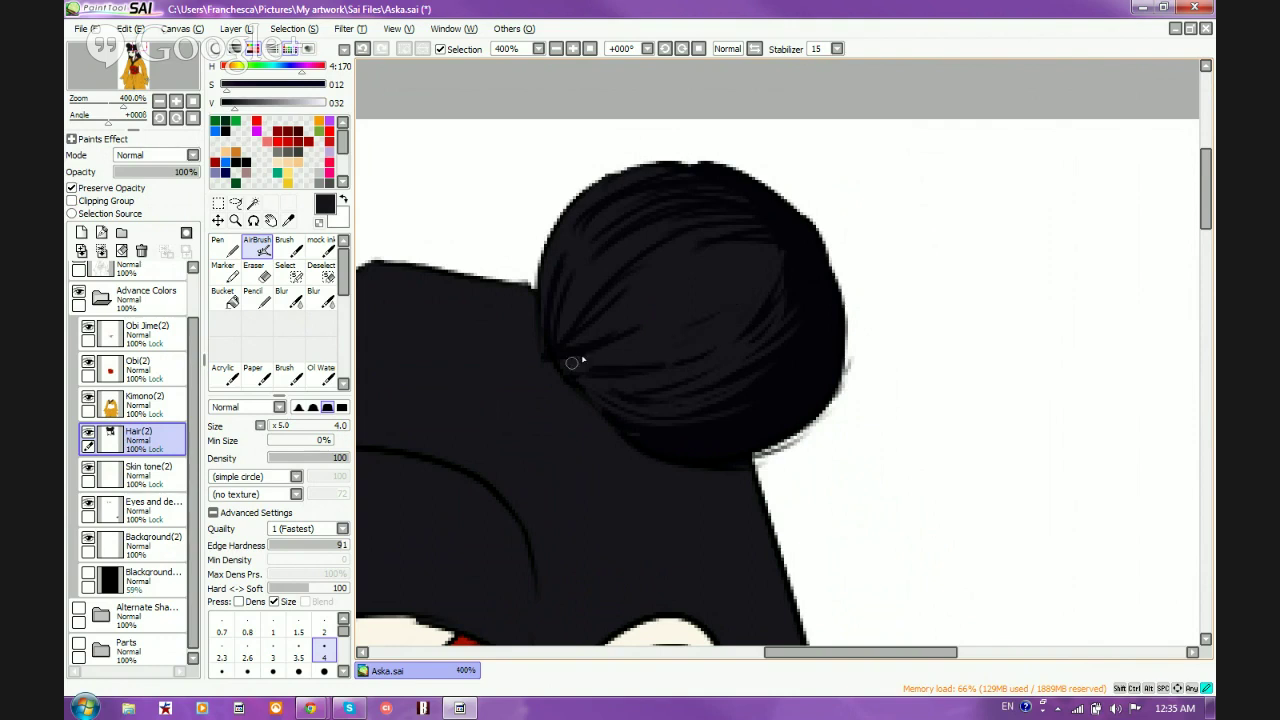
{"action": "mouse_move", "coordinate": [572, 363]}
{"action": "left_mouse_down"}
{"action": "mouse_move", "coordinate": [642, 326]}
{"action": "mouse_move", "coordinate": [577, 352]}
{"action": "mouse_move", "coordinate": [663, 255]}
{"action": "mouse_move", "coordinate": [646, 265]}
{"action": "mouse_move", "coordinate": [621, 239]}
{"action": "mouse_move", "coordinate": [727, 211]}
{"action": "mouse_move", "coordinate": [604, 244]}
{"action": "mouse_move", "coordinate": [721, 207]}
{"action": "left_mouse_up"}
{"action": "mouse_move", "coordinate": [586, 234]}
{"action": "left_mouse_down"}
{"action": "mouse_move", "coordinate": [650, 186]}
{"action": "mouse_move", "coordinate": [727, 174]}
{"action": "left_mouse_up"}
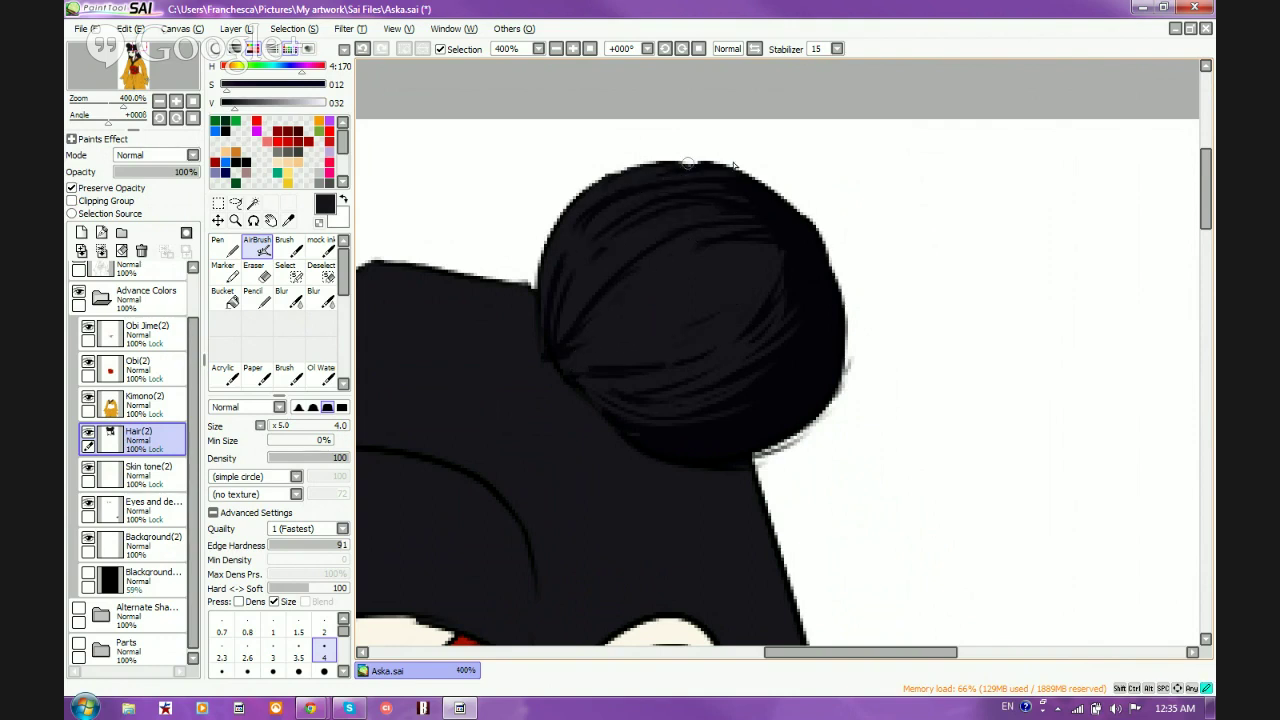
{"action": "right_click", "coordinate": [827, 289]}
{"action": "mouse_move", "coordinate": [760, 409]}
{"action": "left_mouse_down"}
{"action": "mouse_move", "coordinate": [664, 440]}
{"action": "mouse_move", "coordinate": [579, 380]}
{"action": "left_mouse_up"}
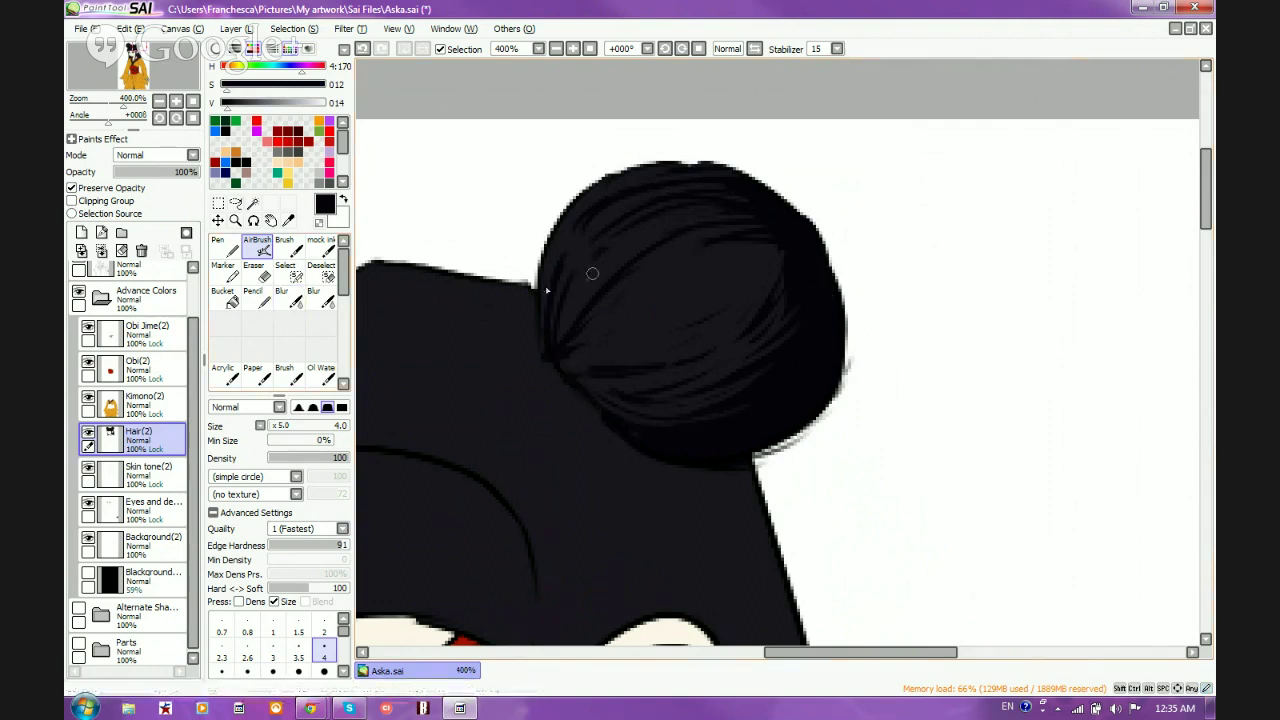
Soften the dark strands across the bun using the Blur brush at size 3
{"action": "left_click", "coordinate": [289, 297]}
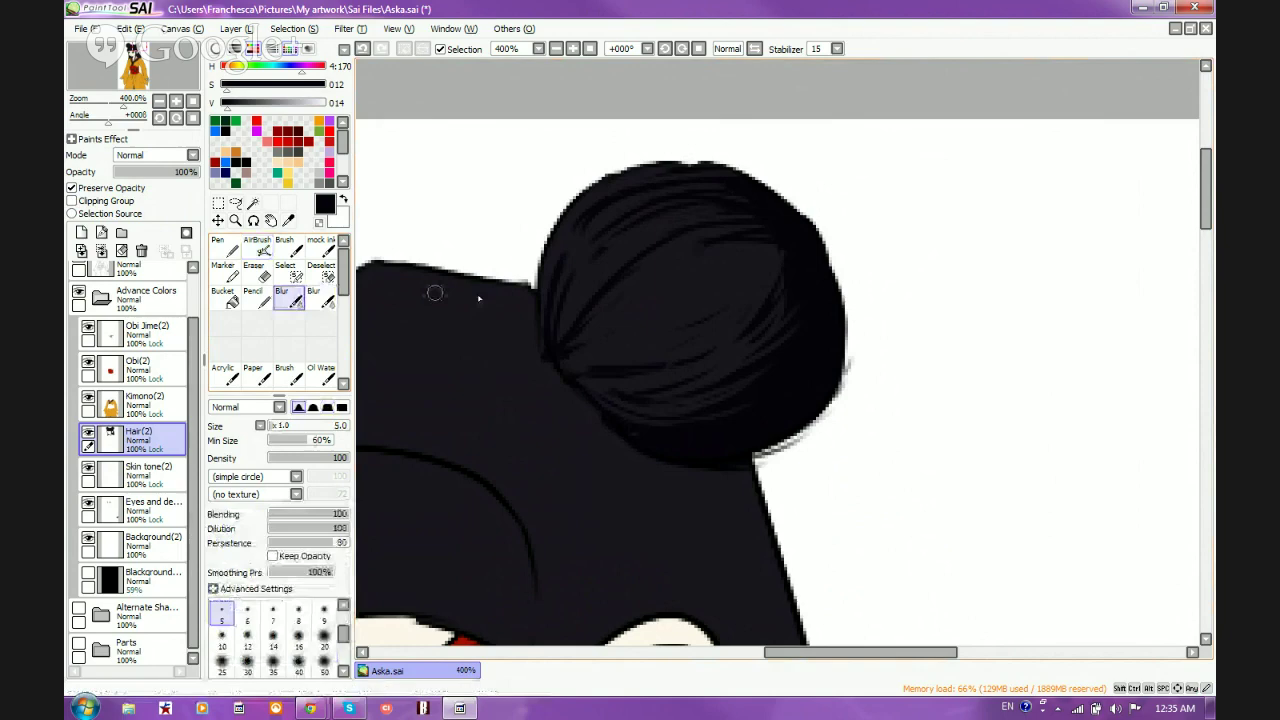
{"action": "scroll", "coordinate": [268, 620], "scroll_direction": "up", "scroll_amount": 1}
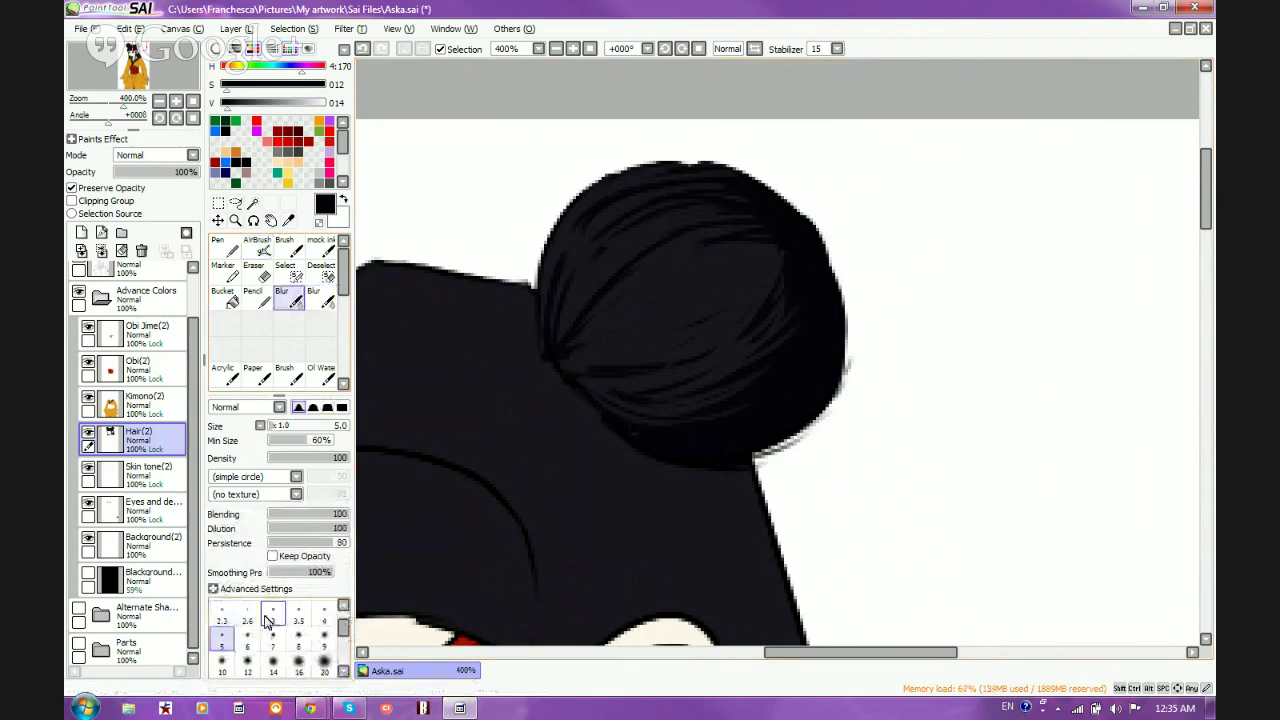
{"action": "left_click", "coordinate": [268, 618]}
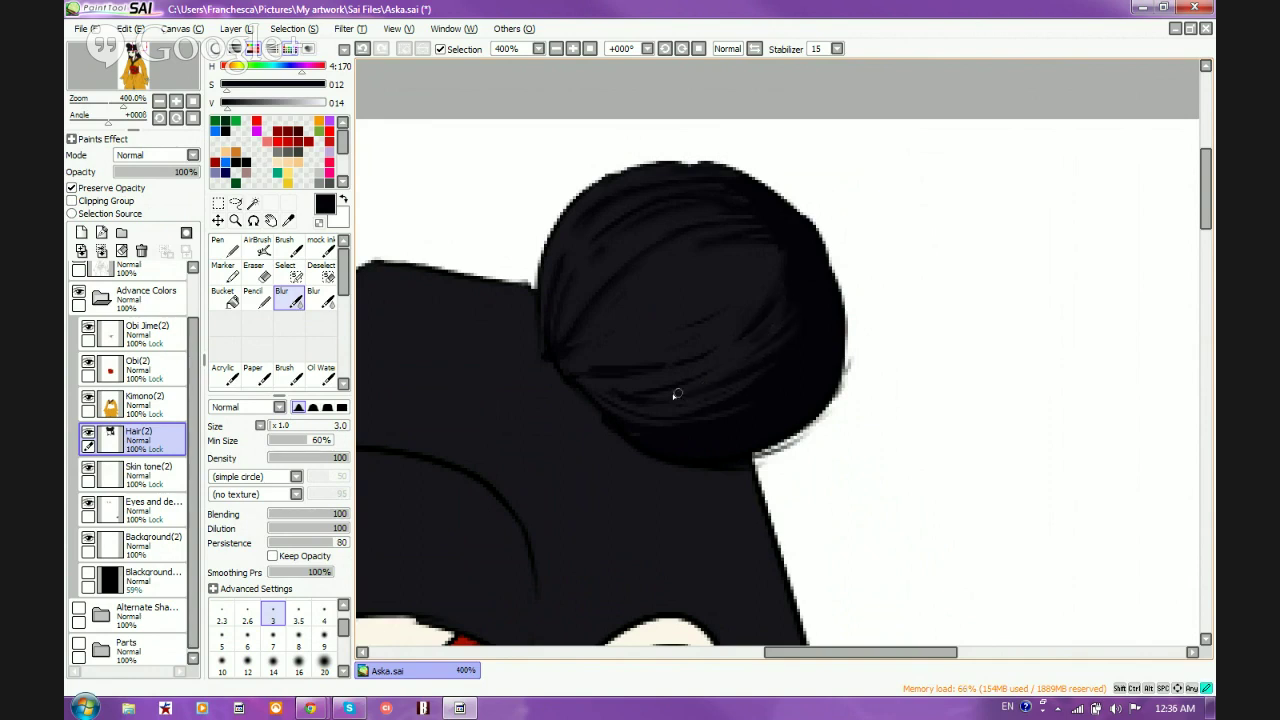
{"action": "mouse_move", "coordinate": [724, 346]}
{"action": "left_mouse_down"}
{"action": "mouse_move", "coordinate": [644, 373]}
{"action": "mouse_move", "coordinate": [662, 343]}
{"action": "mouse_move", "coordinate": [755, 292]}
{"action": "left_mouse_up"}
{"action": "mouse_move", "coordinate": [643, 377]}
{"action": "left_mouse_down"}
{"action": "mouse_move", "coordinate": [670, 374]}
{"action": "mouse_move", "coordinate": [658, 374]}
{"action": "mouse_move", "coordinate": [695, 402]}
{"action": "mouse_move", "coordinate": [731, 390]}
{"action": "mouse_move", "coordinate": [686, 410]}
{"action": "mouse_move", "coordinate": [692, 422]}
{"action": "left_mouse_up"}
{"action": "mouse_move", "coordinate": [589, 390]}
{"action": "left_mouse_down"}
{"action": "mouse_move", "coordinate": [656, 414]}
{"action": "mouse_move", "coordinate": [707, 404]}
{"action": "left_mouse_up"}
Lighten the sampled hair colour to saturation 30 and brightness 58, and airbrush thin purple highlight strands over the bun at size 4
{"action": "right_click", "coordinate": [683, 289]}
{"action": "left_click", "coordinate": [245, 104]}
{"action": "left_click", "coordinate": [245, 104]}
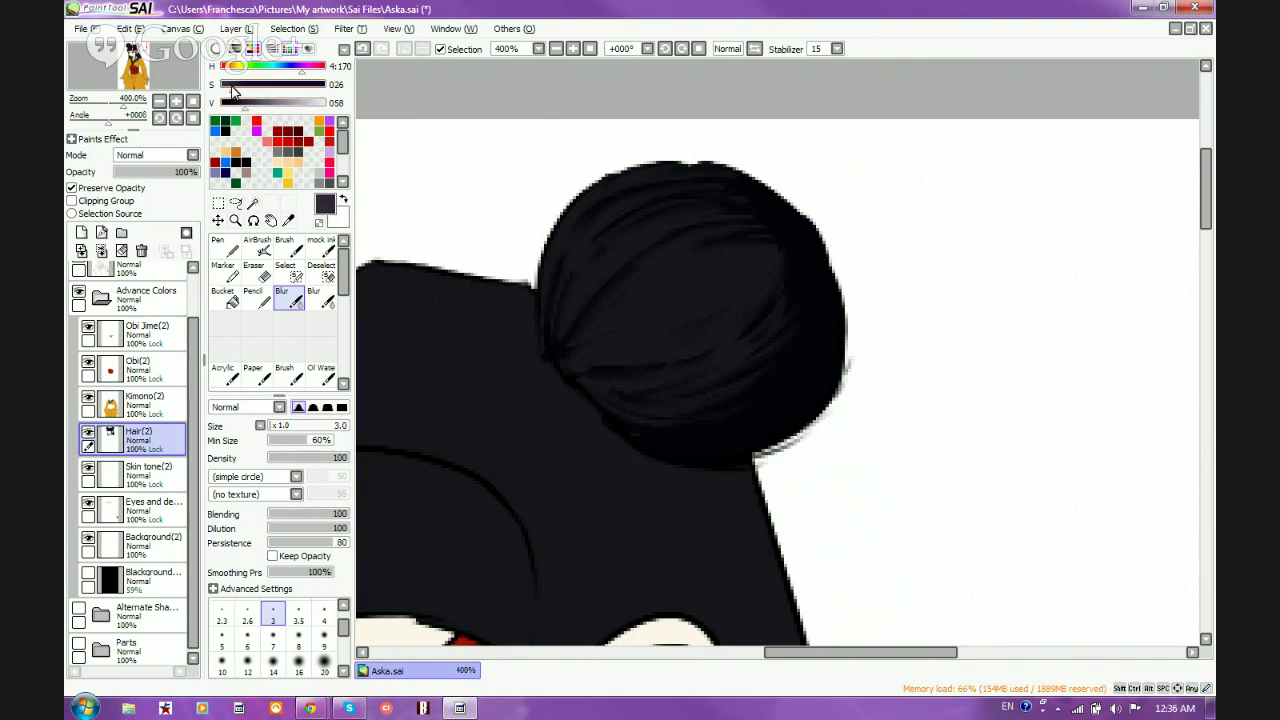
{"action": "left_click", "coordinate": [323, 636]}
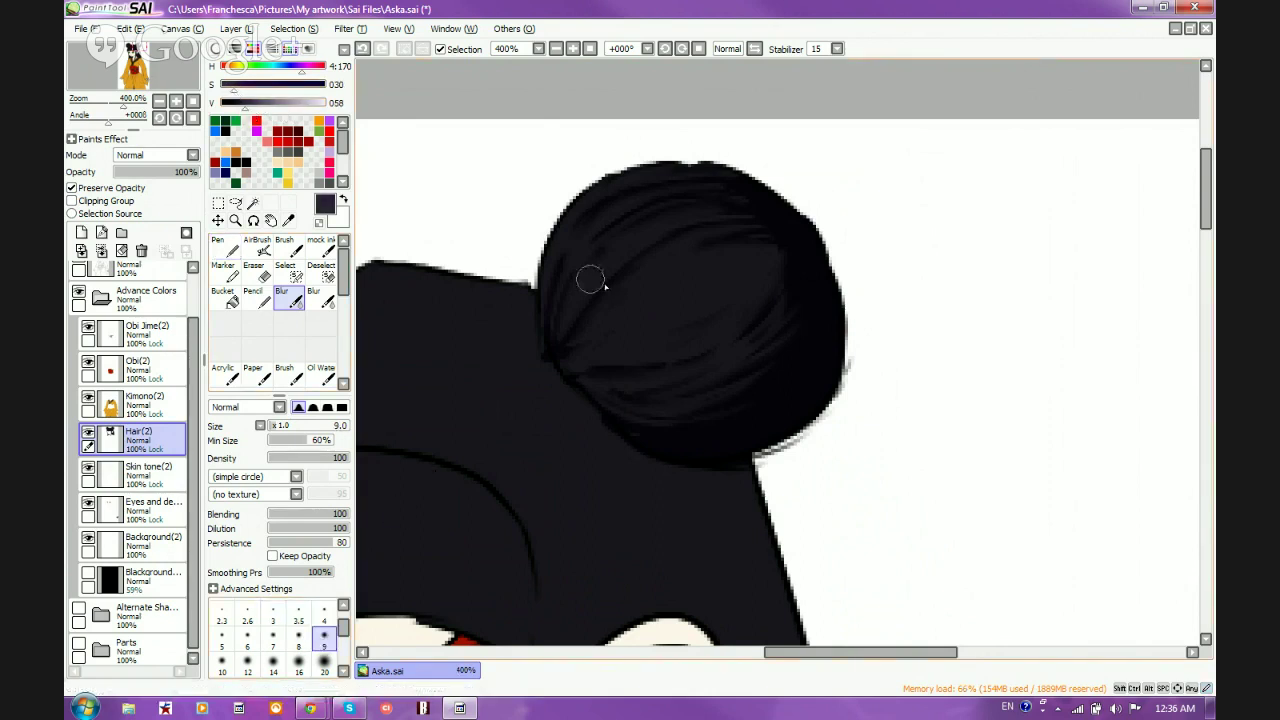
{"action": "left_click", "coordinate": [258, 246]}
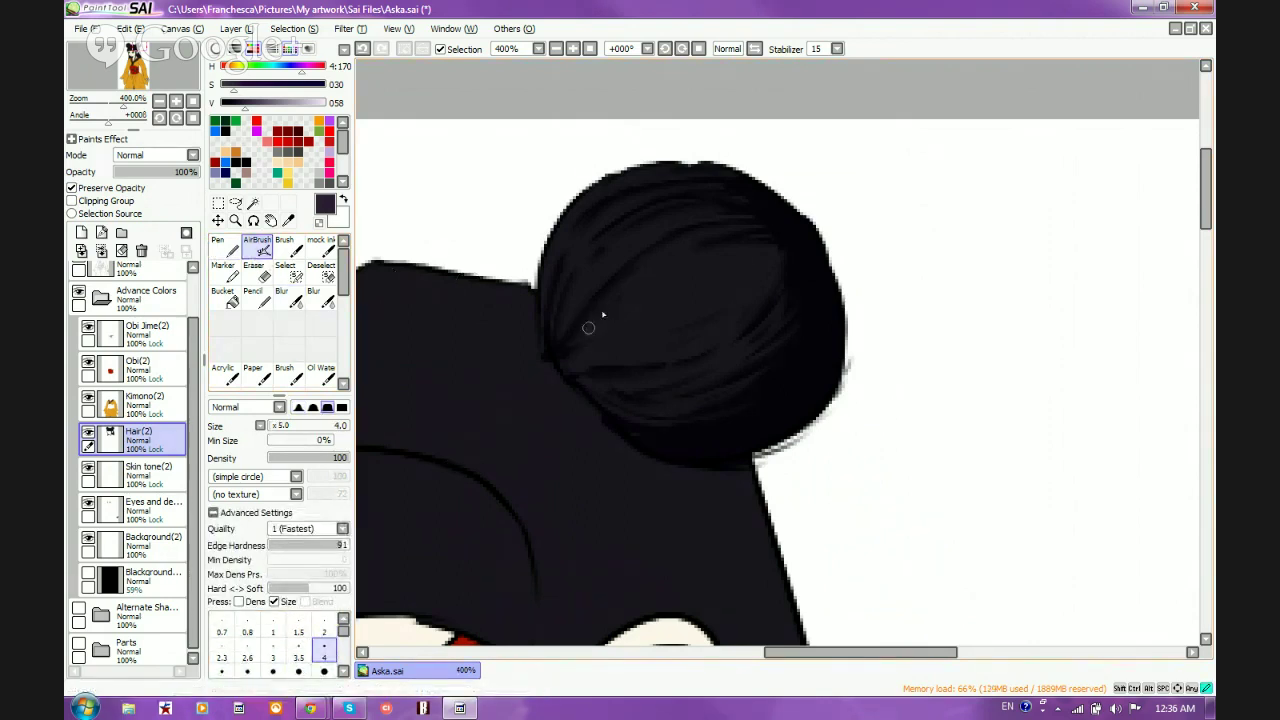
{"action": "mouse_move", "coordinate": [589, 326]}
{"action": "left_mouse_down"}
{"action": "mouse_move", "coordinate": [631, 311]}
{"action": "mouse_move", "coordinate": [613, 303]}
{"action": "mouse_move", "coordinate": [763, 241]}
{"action": "mouse_move", "coordinate": [765, 265]}
{"action": "mouse_move", "coordinate": [773, 258]}
{"action": "mouse_move", "coordinate": [656, 361]}
{"action": "mouse_move", "coordinate": [764, 280]}
{"action": "mouse_move", "coordinate": [621, 331]}
{"action": "mouse_move", "coordinate": [731, 286]}
{"action": "mouse_move", "coordinate": [598, 357]}
{"action": "mouse_move", "coordinate": [676, 302]}
{"action": "mouse_move", "coordinate": [600, 327]}
{"action": "mouse_move", "coordinate": [729, 224]}
{"action": "mouse_move", "coordinate": [615, 272]}
{"action": "mouse_move", "coordinate": [572, 252]}
{"action": "left_mouse_up"}
{"action": "mouse_move", "coordinate": [572, 324]}
{"action": "left_mouse_down"}
{"action": "mouse_move", "coordinate": [703, 177]}
{"action": "mouse_move", "coordinate": [600, 215]}
{"action": "mouse_move", "coordinate": [576, 241]}
{"action": "mouse_move", "coordinate": [577, 286]}
{"action": "left_mouse_up"}
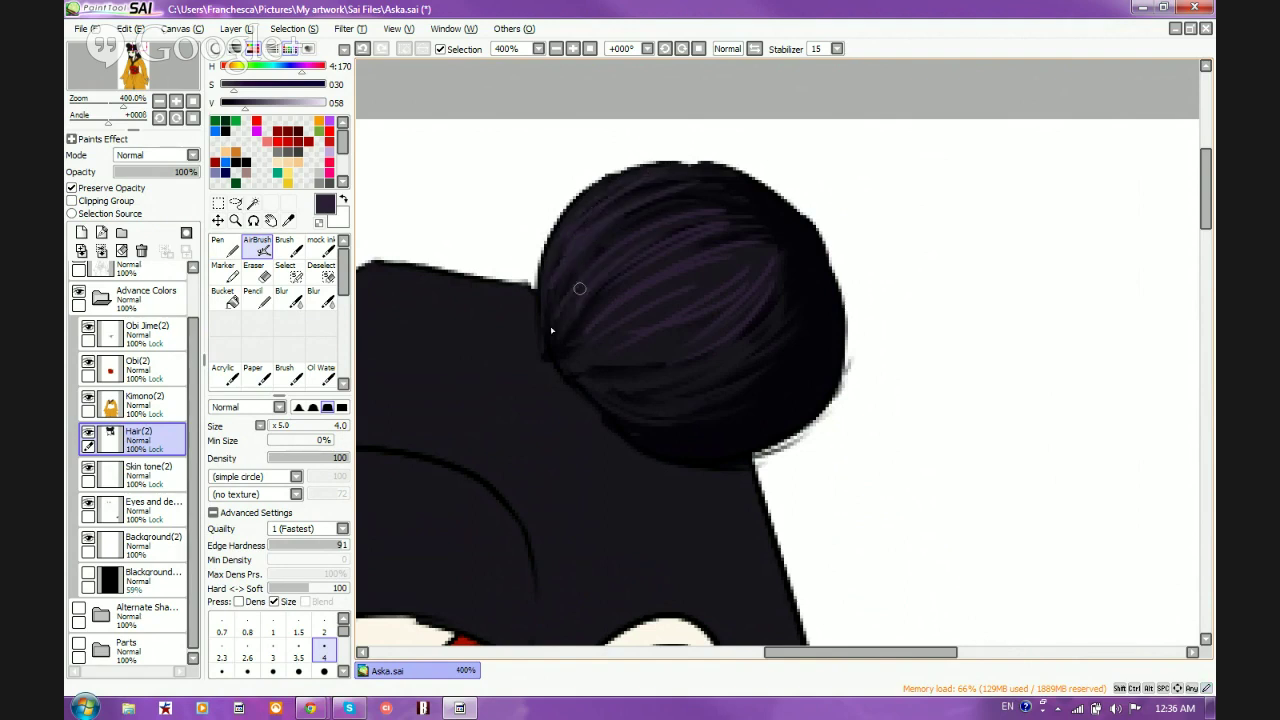
{"action": "mouse_move", "coordinate": [735, 276]}
{"action": "left_mouse_down"}
{"action": "mouse_move", "coordinate": [641, 363]}
{"action": "mouse_move", "coordinate": [720, 331]}
{"action": "mouse_move", "coordinate": [602, 360]}
{"action": "mouse_move", "coordinate": [600, 375]}
{"action": "mouse_move", "coordinate": [731, 347]}
{"action": "mouse_move", "coordinate": [641, 376]}
{"action": "mouse_move", "coordinate": [772, 323]}
{"action": "mouse_move", "coordinate": [709, 367]}
{"action": "mouse_move", "coordinate": [675, 372]}
{"action": "mouse_move", "coordinate": [791, 326]}
{"action": "mouse_move", "coordinate": [677, 385]}
{"action": "mouse_move", "coordinate": [614, 400]}
{"action": "mouse_move", "coordinate": [751, 379]}
{"action": "mouse_move", "coordinate": [631, 415]}
{"action": "mouse_move", "coordinate": [770, 392]}
{"action": "mouse_move", "coordinate": [639, 438]}
{"action": "mouse_move", "coordinate": [777, 421]}
{"action": "mouse_move", "coordinate": [642, 437]}
{"action": "left_mouse_up"}
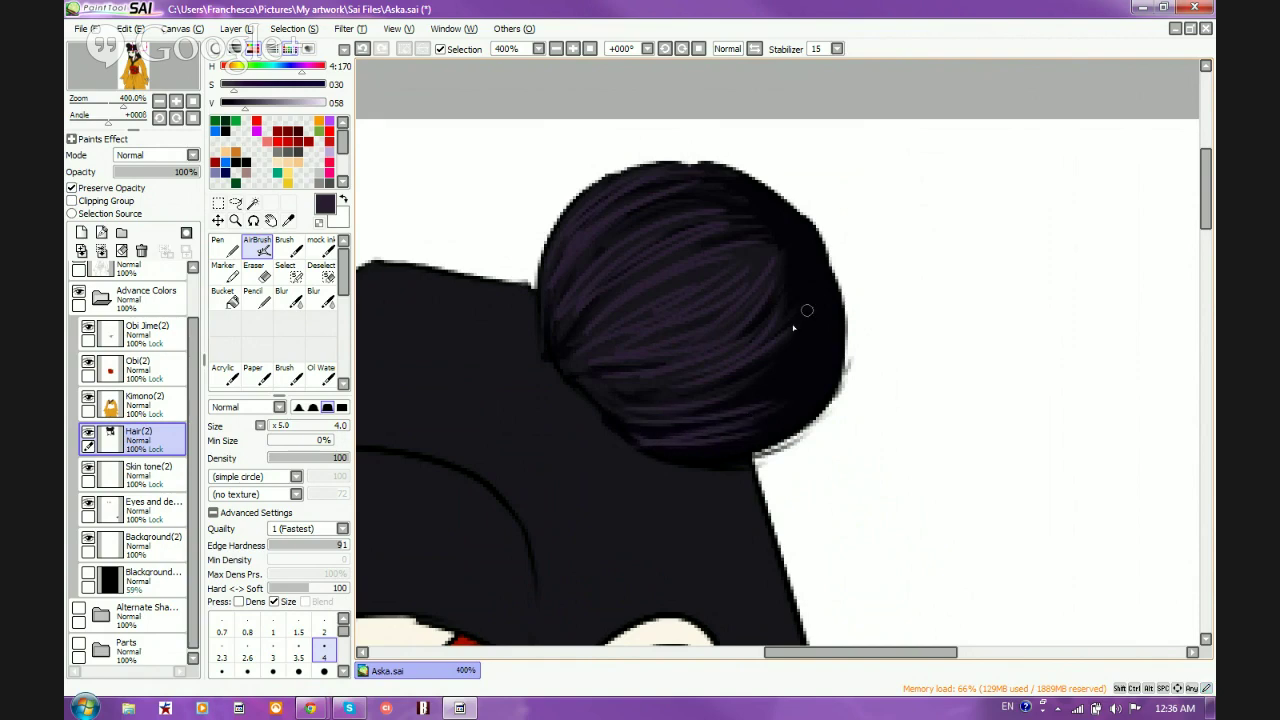
Reduce the airbrush size to 1 and paint fine purple strands into the bun's dark outer edge
{"action": "key", "text": "bracketleft"}
{"action": "key", "text": "bracketleft"}
{"action": "key", "text": "bracketleft"}
{"action": "key", "text": "bracketleft"}
{"action": "key", "text": "bracketleft"}
{"action": "key", "text": "bracketleft"}
{"action": "key", "text": "bracketleft"}
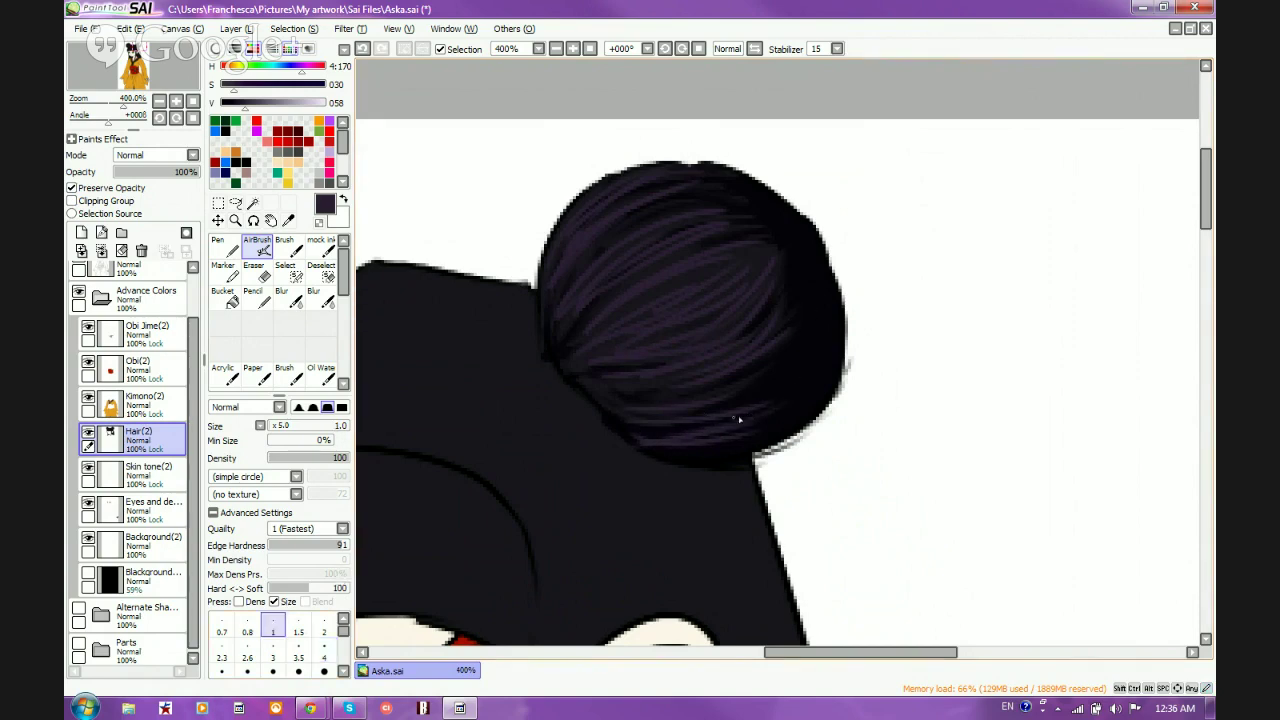
{"action": "left_click_drag", "start_coordinate": [837, 308], "coordinate": [836, 288]}
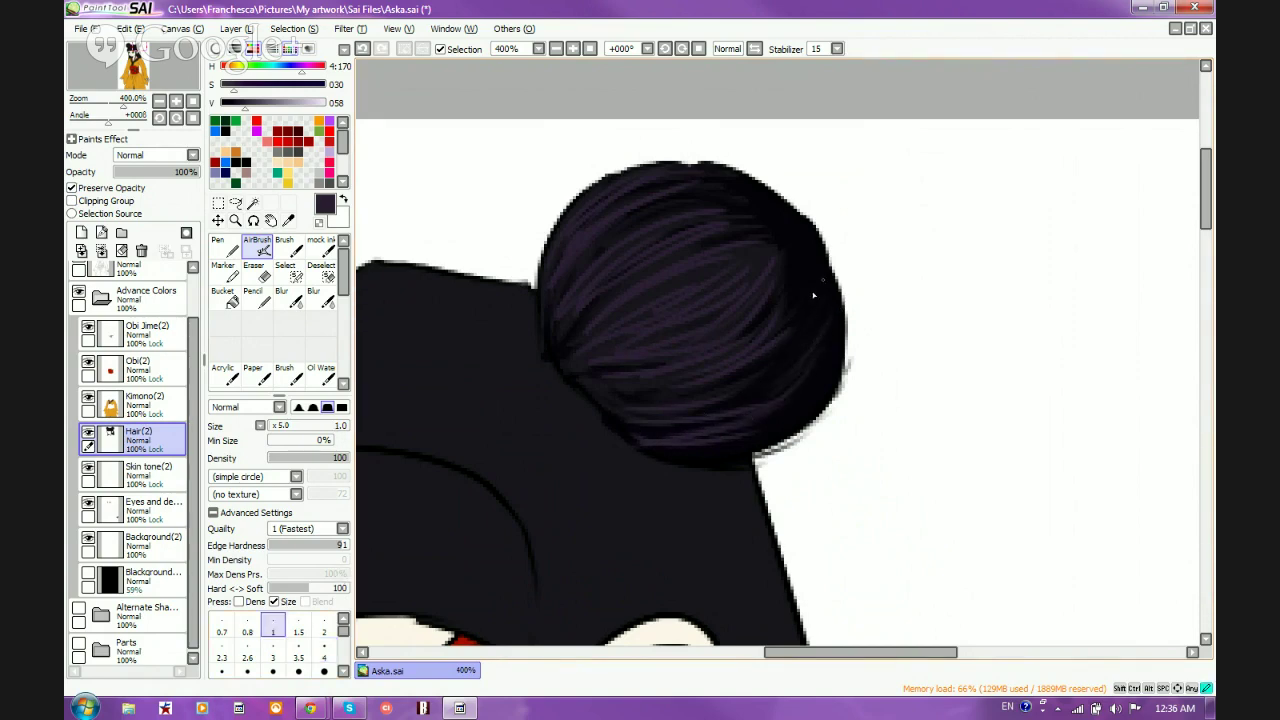
Sample the dark shadow colour and paint thin dark strands between the purple ones across the bun's upper, middle and lower parts
{"action": "left_click", "coordinate": [790, 246], "text": "alt"}
{"action": "left_click_drag", "start_coordinate": [724, 271], "coordinate": [613, 315]}
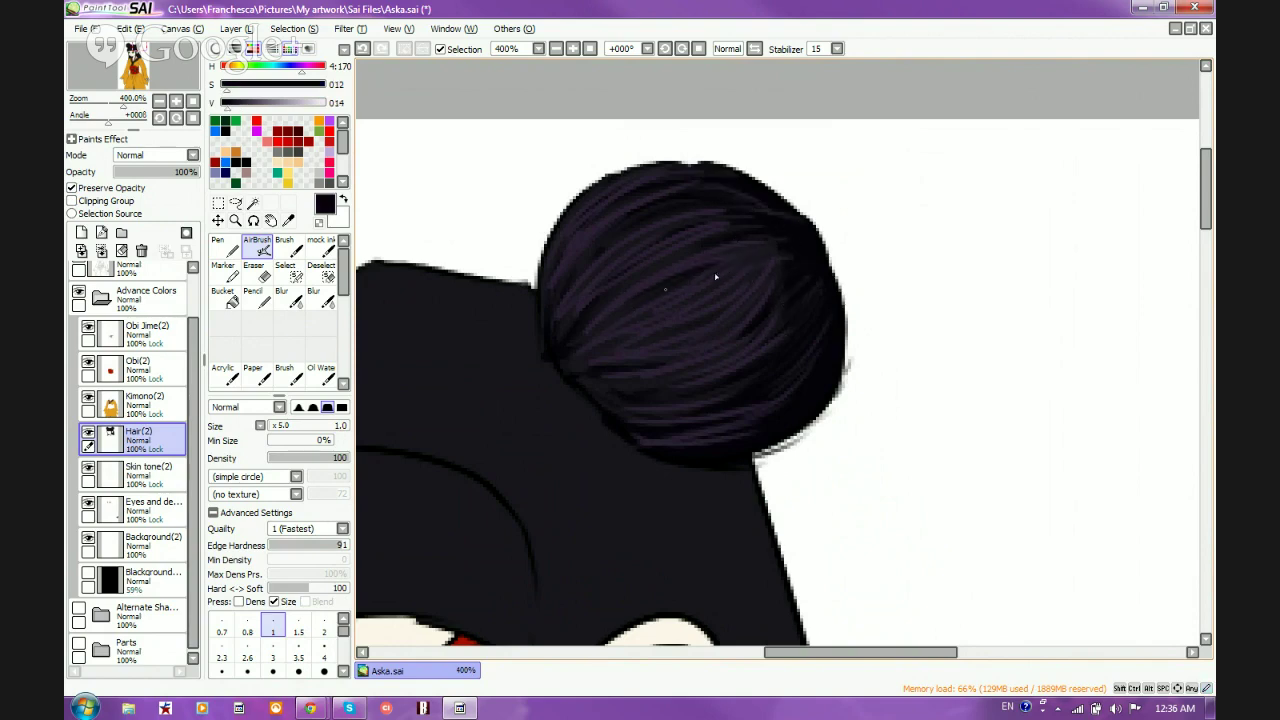
{"action": "mouse_move", "coordinate": [750, 250]}
{"action": "left_mouse_down"}
{"action": "mouse_move", "coordinate": [622, 294]}
{"action": "mouse_move", "coordinate": [704, 236]}
{"action": "mouse_move", "coordinate": [583, 316]}
{"action": "left_mouse_up"}
{"action": "left_click_drag", "start_coordinate": [738, 264], "coordinate": [645, 316]}
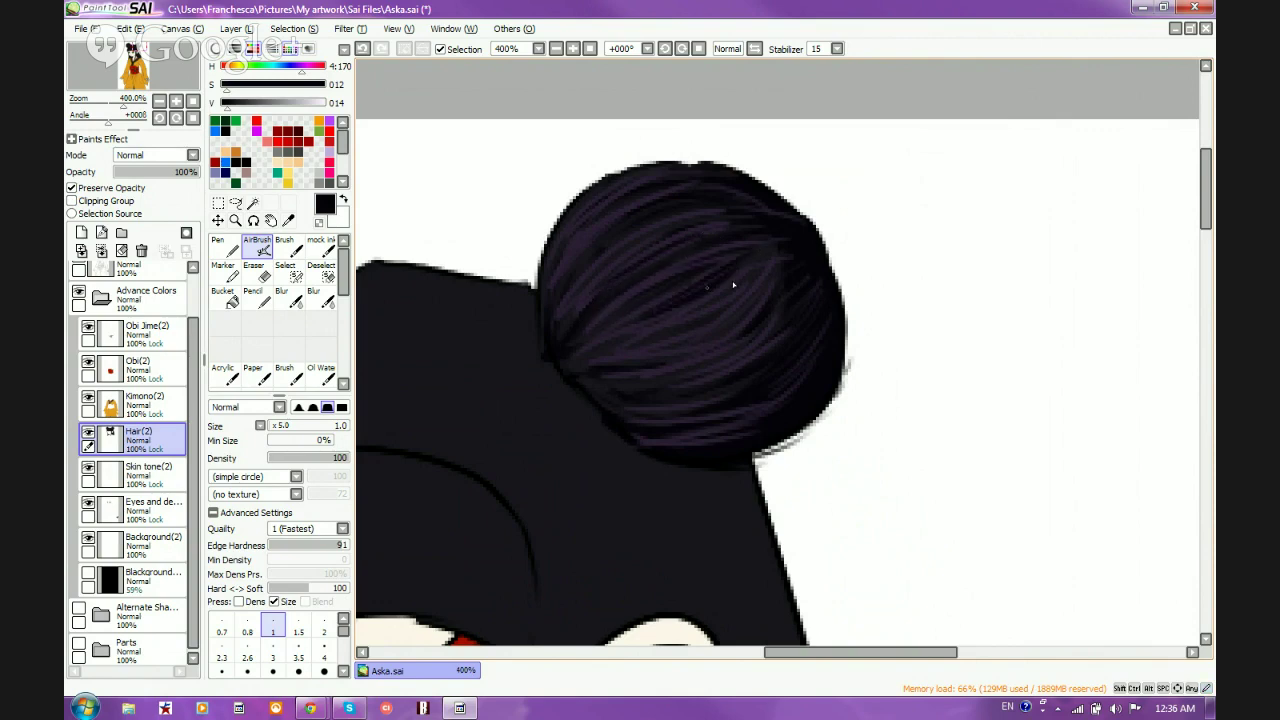
{"action": "left_click_drag", "start_coordinate": [752, 301], "coordinate": [680, 322]}
{"action": "left_click_drag", "start_coordinate": [750, 270], "coordinate": [672, 340]}
{"action": "left_click_drag", "start_coordinate": [745, 316], "coordinate": [692, 347]}
{"action": "mouse_move", "coordinate": [766, 282]}
{"action": "left_mouse_down"}
{"action": "mouse_move", "coordinate": [702, 336]}
{"action": "mouse_move", "coordinate": [657, 329]}
{"action": "mouse_move", "coordinate": [574, 359]}
{"action": "left_mouse_up"}
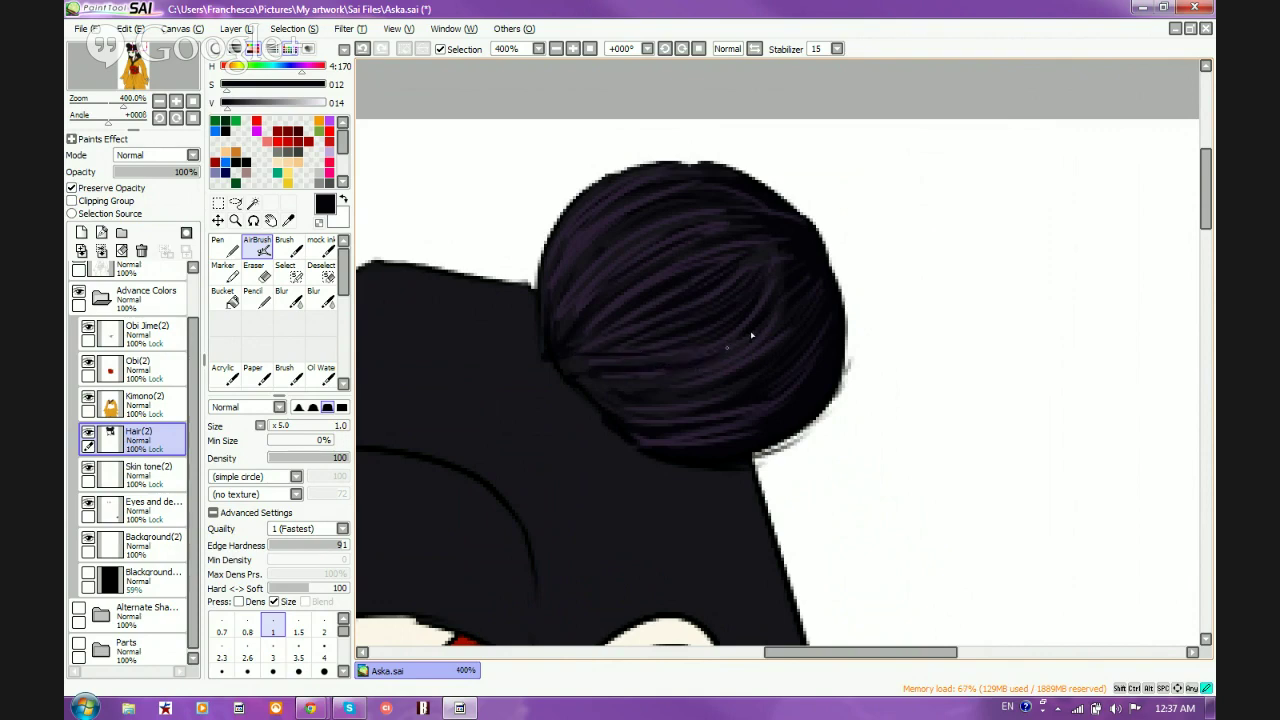
{"action": "left_click_drag", "start_coordinate": [777, 314], "coordinate": [652, 424]}
{"action": "mouse_move", "coordinate": [748, 408]}
{"action": "left_mouse_down"}
{"action": "mouse_move", "coordinate": [684, 424]}
{"action": "mouse_move", "coordinate": [690, 436]}
{"action": "left_mouse_up"}
{"action": "mouse_move", "coordinate": [682, 230]}
{"action": "left_mouse_down"}
{"action": "mouse_move", "coordinate": [574, 312]}
{"action": "mouse_move", "coordinate": [604, 256]}
{"action": "mouse_move", "coordinate": [557, 290]}
{"action": "left_mouse_up"}
Sample the purple strand colour and paint fine purple strands across the bun's lower part
{"action": "right_click", "coordinate": [578, 240]}
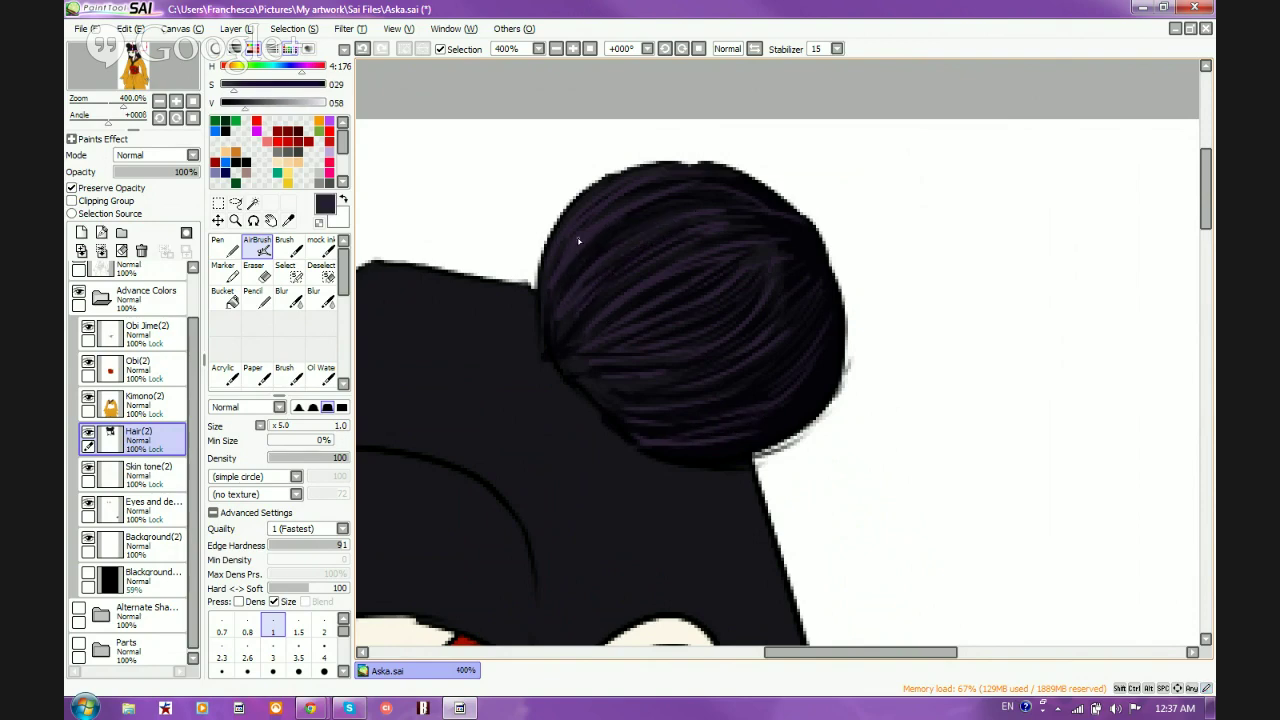
{"action": "left_click_drag", "start_coordinate": [600, 384], "coordinate": [713, 383]}
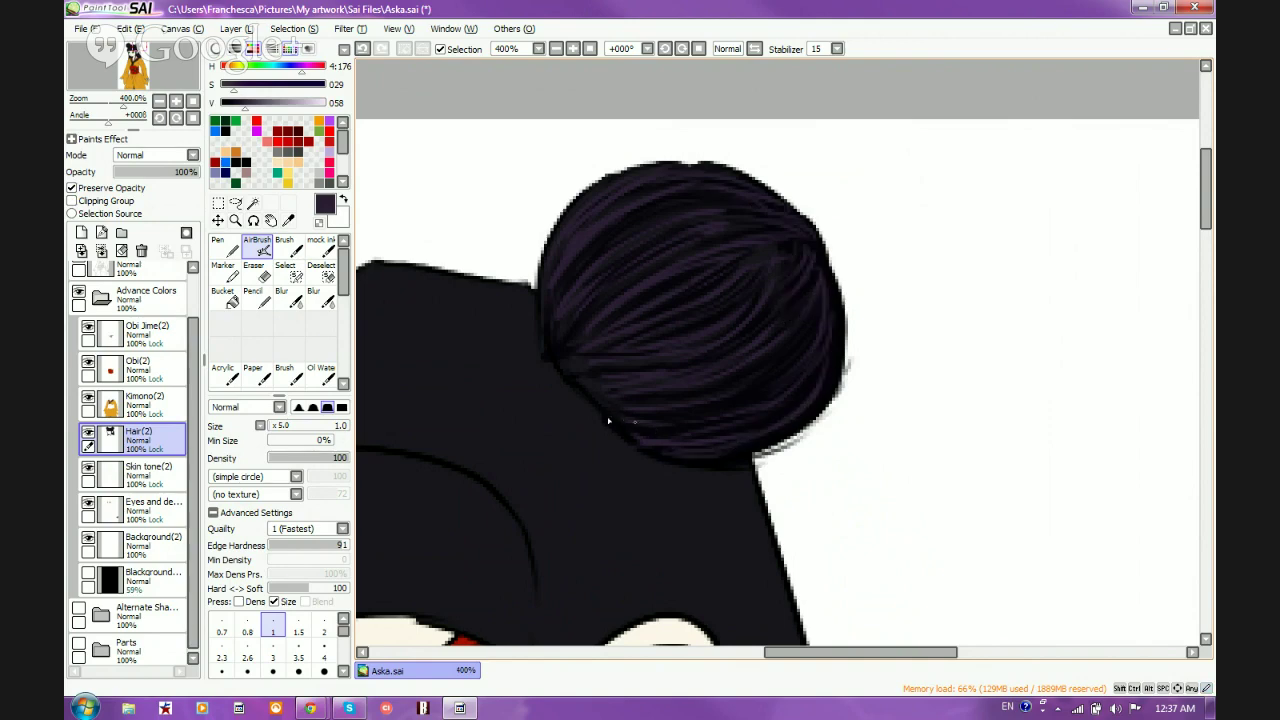
{"action": "mouse_move", "coordinate": [616, 426]}
{"action": "left_mouse_down"}
{"action": "mouse_move", "coordinate": [704, 421]}
{"action": "mouse_move", "coordinate": [778, 387]}
{"action": "left_mouse_up"}
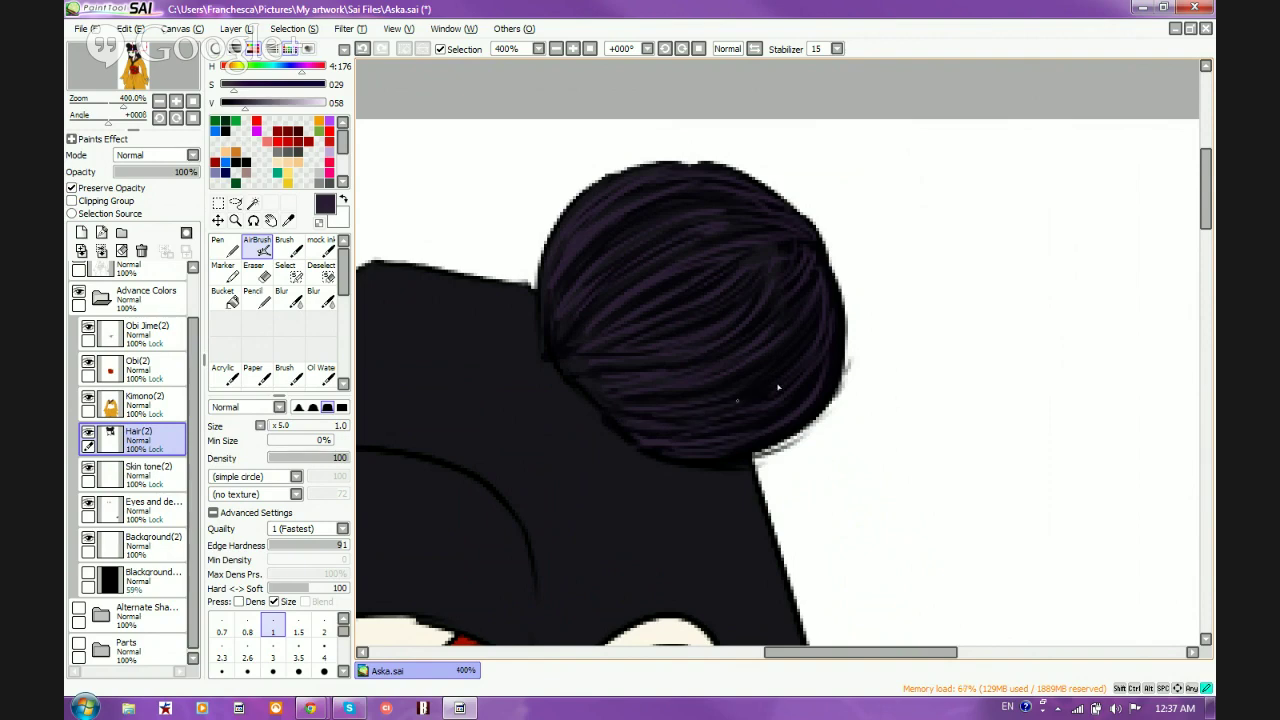
Sample the dark shadow colour and add thin dark strands on the bun's inner side and lower edge
{"action": "left_click", "coordinate": [558, 343], "text": "alt"}
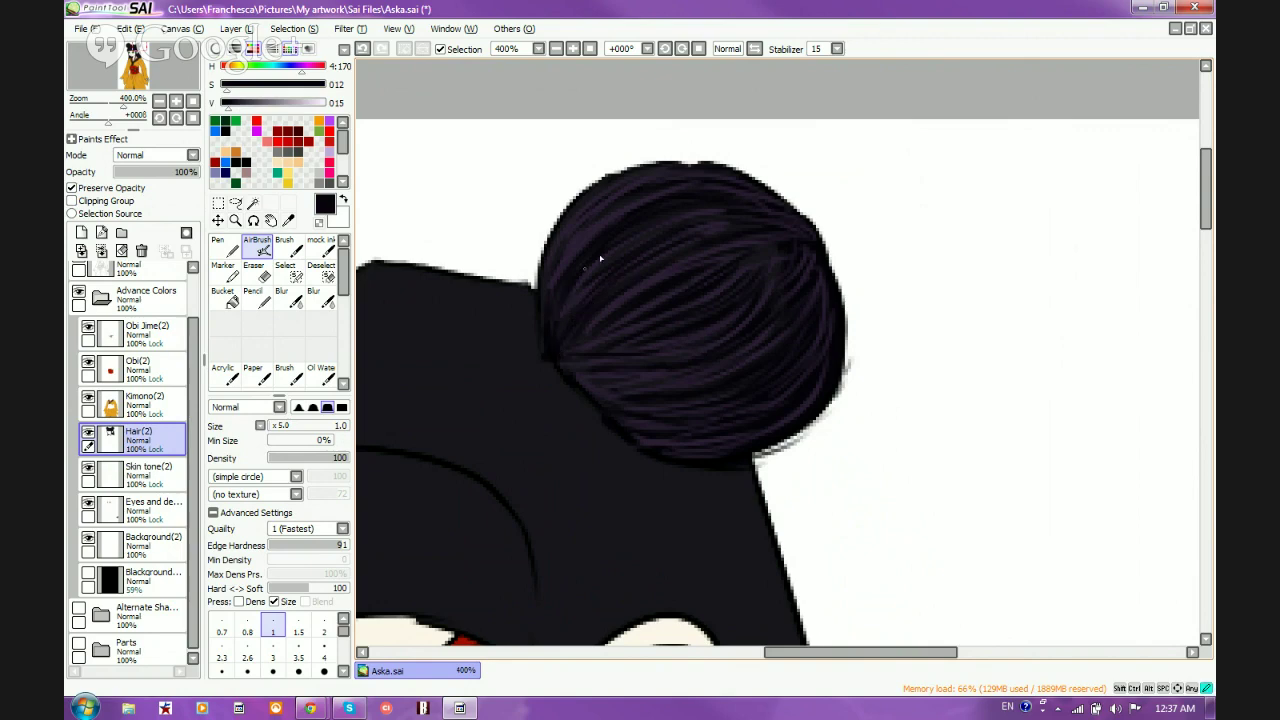
{"action": "mouse_move", "coordinate": [562, 266]}
{"action": "left_mouse_down"}
{"action": "mouse_move", "coordinate": [614, 212]}
{"action": "mouse_move", "coordinate": [579, 272]}
{"action": "left_mouse_up"}
{"action": "mouse_move", "coordinate": [588, 370]}
{"action": "left_mouse_down"}
{"action": "mouse_move", "coordinate": [646, 386]}
{"action": "mouse_move", "coordinate": [694, 380]}
{"action": "mouse_move", "coordinate": [689, 406]}
{"action": "mouse_move", "coordinate": [623, 428]}
{"action": "mouse_move", "coordinate": [766, 448]}
{"action": "mouse_move", "coordinate": [757, 456]}
{"action": "left_mouse_up"}
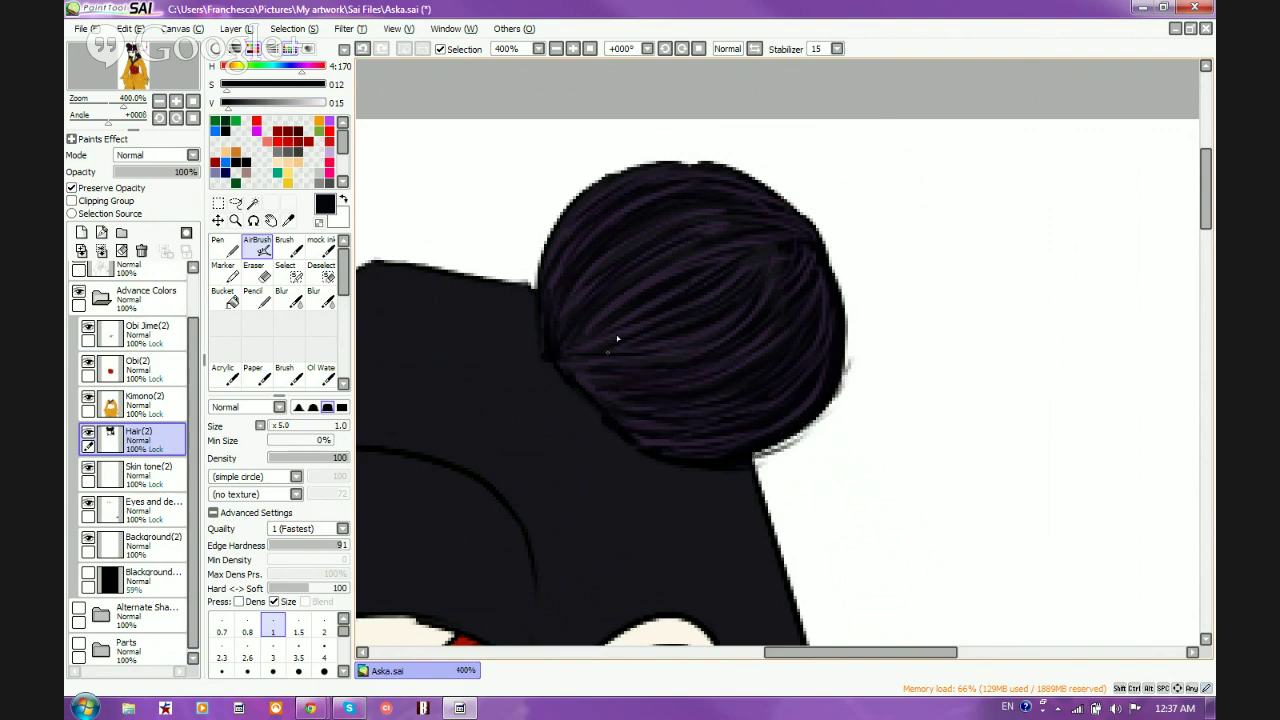
Resample the purple strand colour and paint fine curved strands down the bun's outer edge
{"action": "left_click", "coordinate": [635, 291], "text": "alt"}
{"action": "mouse_move", "coordinate": [828, 312]}
{"action": "left_mouse_down"}
{"action": "mouse_move", "coordinate": [836, 372]}
{"action": "mouse_move", "coordinate": [798, 422]}
{"action": "left_mouse_up"}
{"action": "mouse_move", "coordinate": [806, 378]}
{"action": "left_mouse_down"}
{"action": "mouse_move", "coordinate": [762, 422]}
{"action": "mouse_move", "coordinate": [806, 388]}
{"action": "left_mouse_up"}
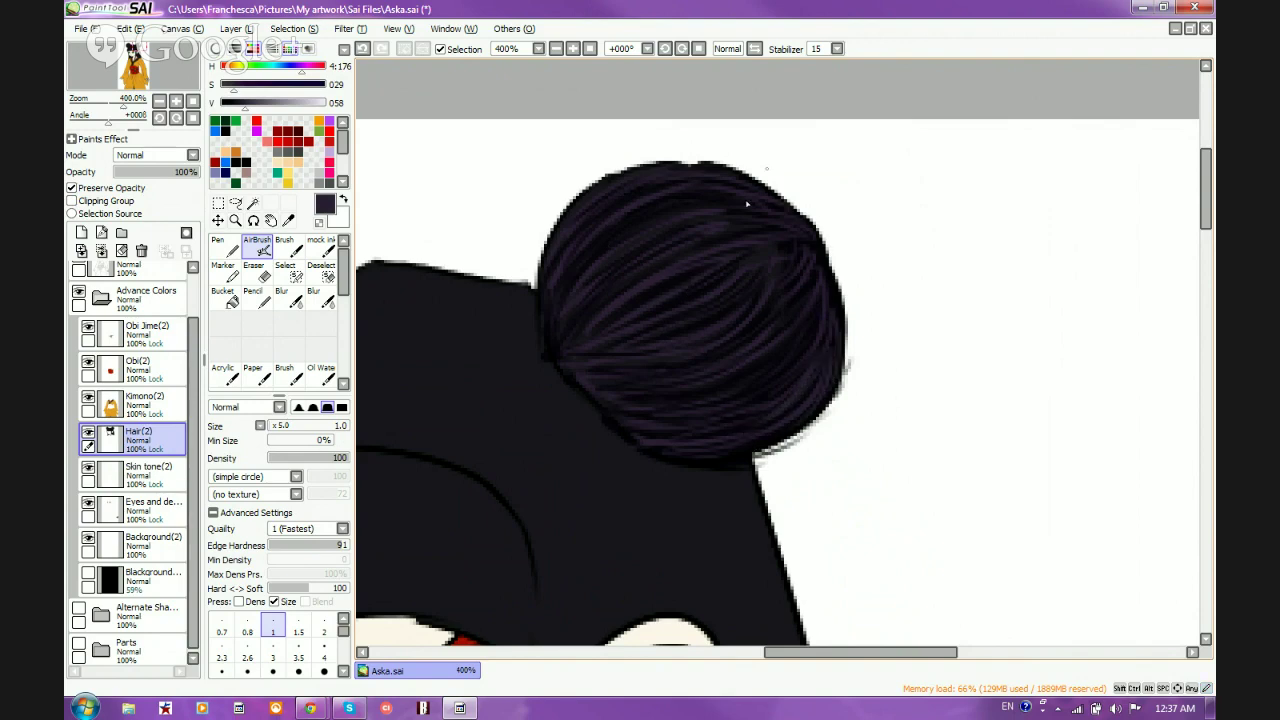
Raise the purple to saturation 58 and brightness 134, and paint lighter highlight strands on the bun's upper inner side
{"action": "scroll", "coordinate": [869, 469], "scroll_direction": "down", "scroll_amount": 3}
{"action": "scroll", "coordinate": [869, 469], "scroll_direction": "up", "scroll_amount": 1}
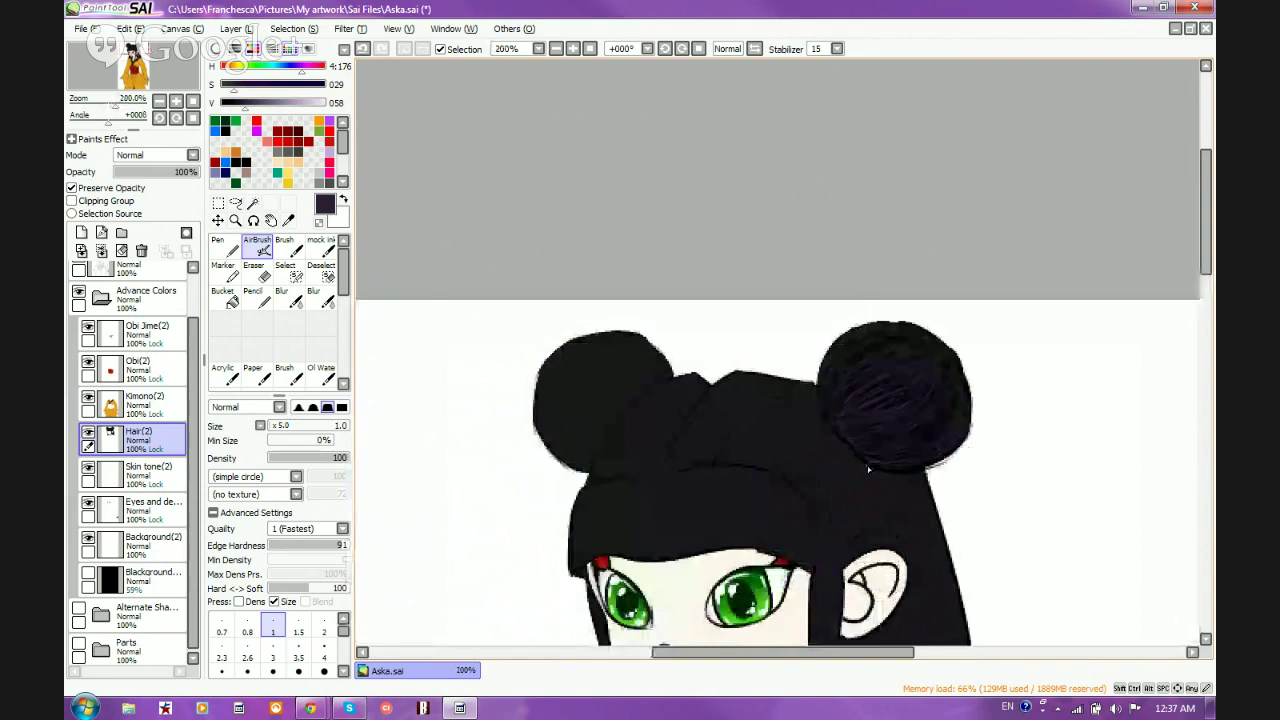
{"action": "scroll", "coordinate": [868, 468], "scroll_direction": "up", "scroll_amount": 2}
{"action": "mouse_move", "coordinate": [255, 103]}
{"action": "left_mouse_down"}
{"action": "mouse_move", "coordinate": [280, 105]}
{"action": "mouse_move", "coordinate": [245, 85]}
{"action": "left_mouse_up"}
{"action": "left_click", "coordinate": [236, 85]}
{"action": "left_click_drag", "start_coordinate": [786, 258], "coordinate": [770, 292]}
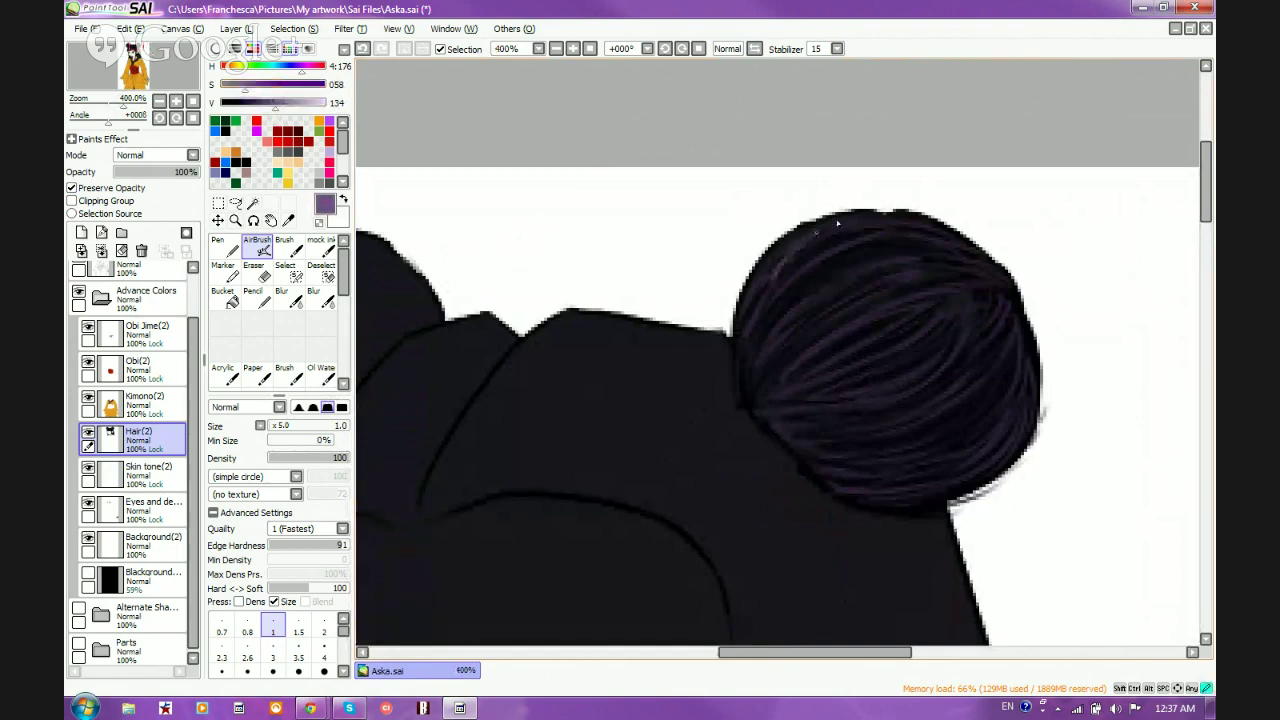
{"action": "mouse_move", "coordinate": [820, 228]}
{"action": "left_mouse_down"}
{"action": "mouse_move", "coordinate": [756, 290]}
{"action": "mouse_move", "coordinate": [783, 254]}
{"action": "mouse_move", "coordinate": [846, 236]}
{"action": "mouse_move", "coordinate": [770, 298]}
{"action": "left_mouse_up"}
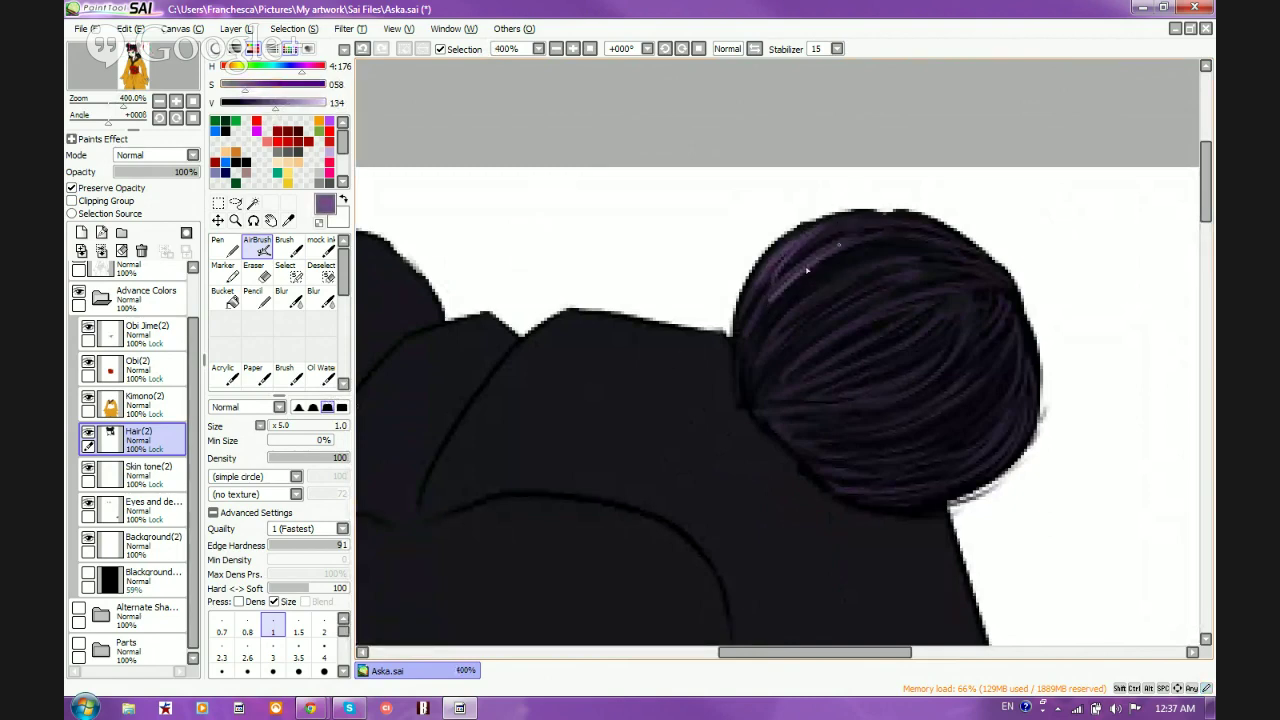
{"action": "mouse_move", "coordinate": [892, 235]}
{"action": "left_mouse_down"}
{"action": "mouse_move", "coordinate": [814, 271]}
{"action": "mouse_move", "coordinate": [855, 256]}
{"action": "mouse_move", "coordinate": [771, 346]}
{"action": "mouse_move", "coordinate": [825, 286]}
{"action": "mouse_move", "coordinate": [913, 264]}
{"action": "mouse_move", "coordinate": [782, 331]}
{"action": "mouse_move", "coordinate": [879, 250]}
{"action": "mouse_move", "coordinate": [778, 300]}
{"action": "left_mouse_up"}
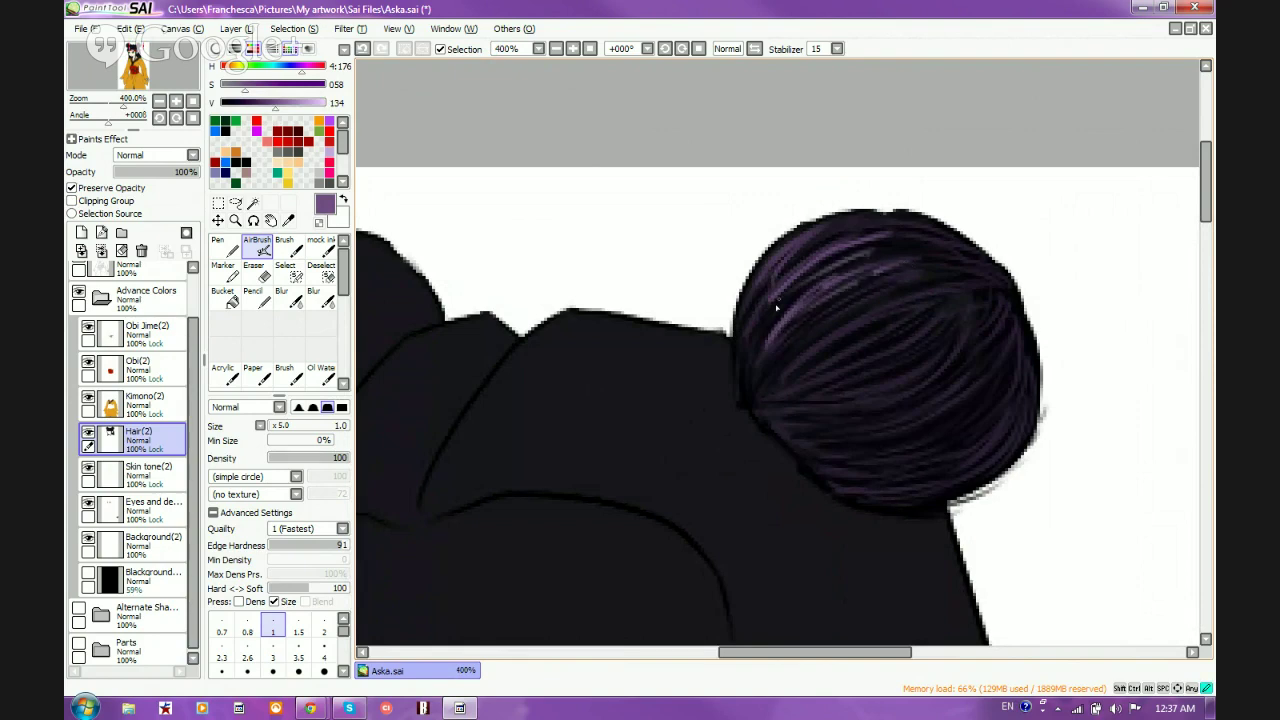
{"action": "left_click_drag", "start_coordinate": [840, 258], "coordinate": [780, 316]}
{"action": "left_click_drag", "start_coordinate": [884, 277], "coordinate": [808, 334]}
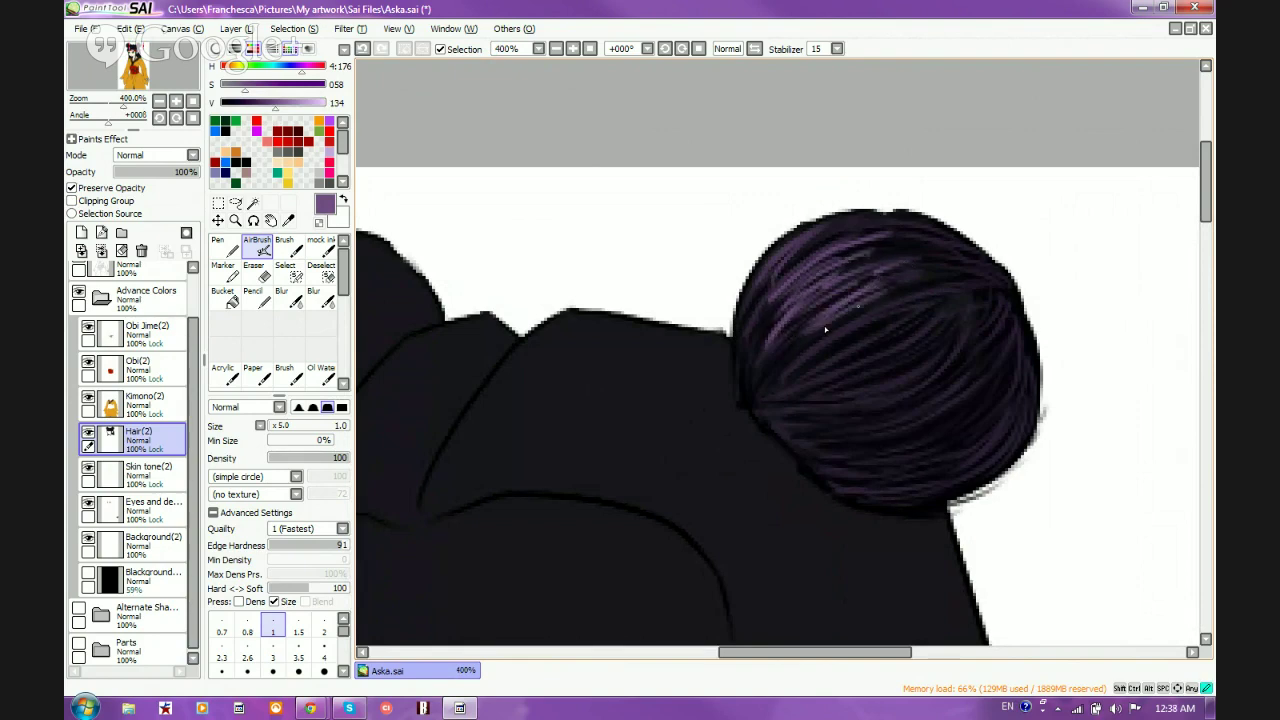
Extend the lighter purple highlight strands diagonally across the middle of the bun
{"action": "mouse_move", "coordinate": [872, 306]}
{"action": "left_mouse_down"}
{"action": "mouse_move", "coordinate": [800, 356]}
{"action": "mouse_move", "coordinate": [828, 352]}
{"action": "mouse_move", "coordinate": [816, 368]}
{"action": "left_mouse_up"}
{"action": "mouse_move", "coordinate": [930, 320]}
{"action": "left_mouse_down"}
{"action": "mouse_move", "coordinate": [863, 369]}
{"action": "mouse_move", "coordinate": [959, 312]}
{"action": "mouse_move", "coordinate": [850, 390]}
{"action": "left_mouse_up"}
{"action": "mouse_move", "coordinate": [922, 354]}
{"action": "left_mouse_down"}
{"action": "mouse_move", "coordinate": [830, 398]}
{"action": "mouse_move", "coordinate": [870, 398]}
{"action": "left_mouse_up"}
{"action": "left_click_drag", "start_coordinate": [976, 330], "coordinate": [848, 428]}
{"action": "left_click_drag", "start_coordinate": [975, 354], "coordinate": [895, 432]}
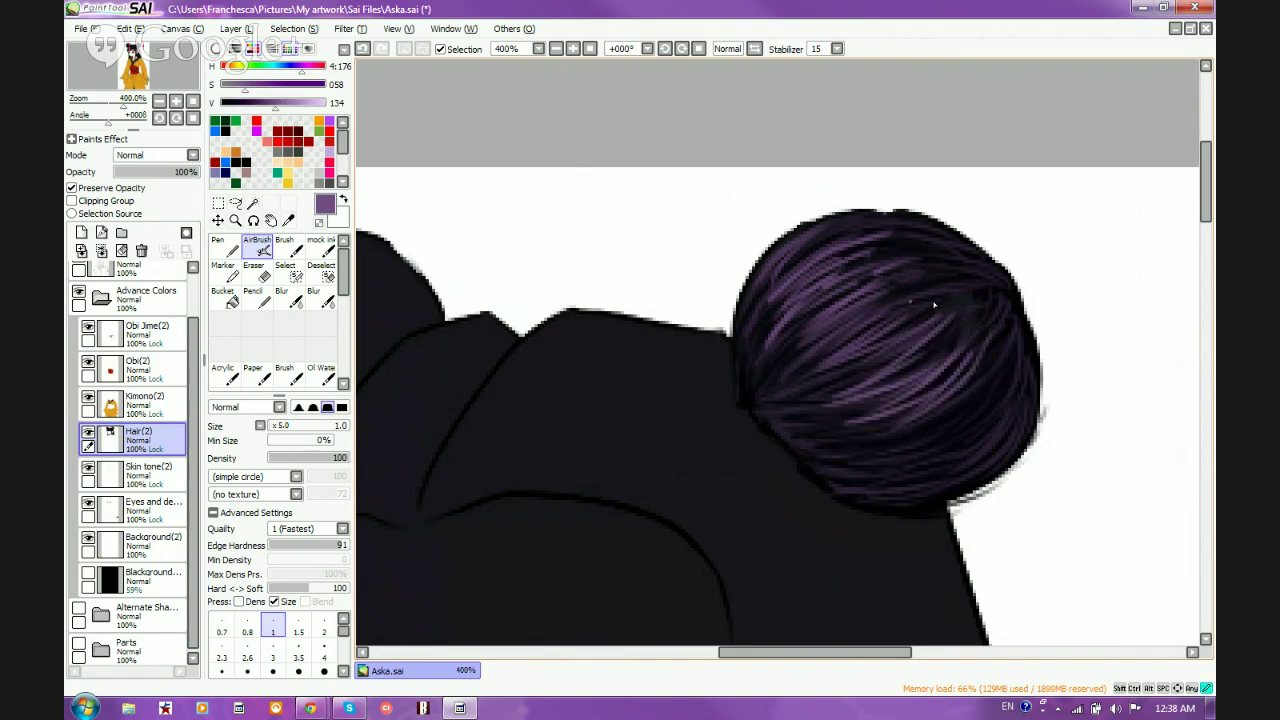
{"action": "mouse_move", "coordinate": [976, 285]}
{"action": "left_mouse_down"}
{"action": "mouse_move", "coordinate": [904, 312]}
{"action": "mouse_move", "coordinate": [790, 390]}
{"action": "left_mouse_up"}
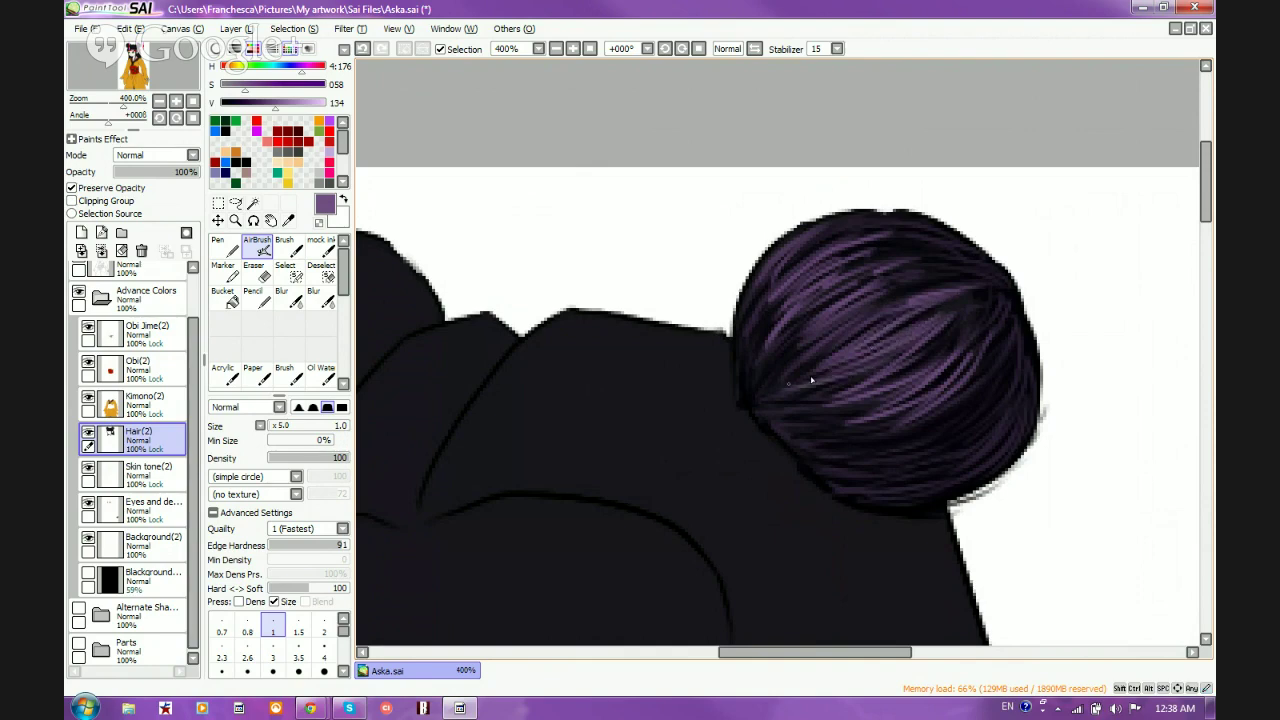
Paint lighter purple highlight strands over the bun's lower part and down its outer side
{"action": "left_click_drag", "start_coordinate": [888, 392], "coordinate": [810, 414]}
{"action": "left_click_drag", "start_coordinate": [928, 424], "coordinate": [828, 442]}
{"action": "left_click_drag", "start_coordinate": [992, 388], "coordinate": [904, 432]}
{"action": "left_click_drag", "start_coordinate": [1006, 320], "coordinate": [954, 414]}
{"action": "left_click_drag", "start_coordinate": [818, 446], "coordinate": [908, 446]}
{"action": "left_click_drag", "start_coordinate": [840, 450], "coordinate": [936, 440]}
{"action": "left_click_drag", "start_coordinate": [870, 446], "coordinate": [940, 436]}
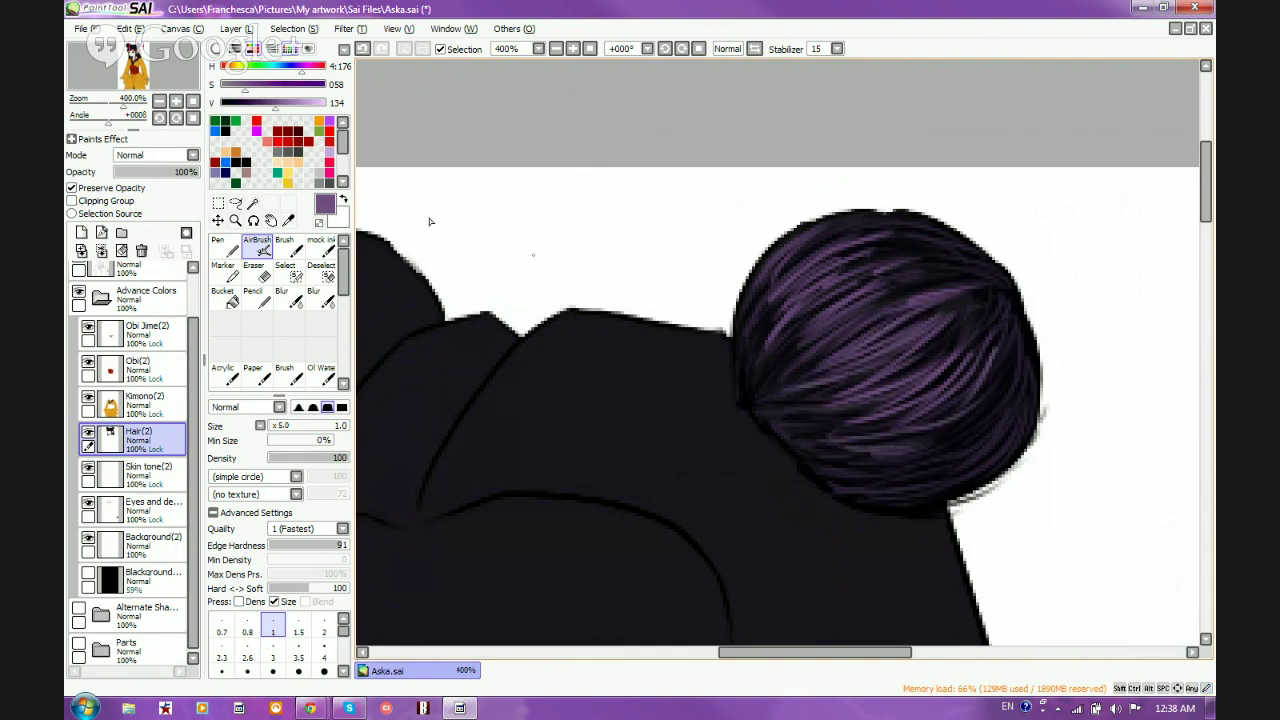
Raise the purple's brightness to 255, lower the airbrush density to 42, and paint pale highlights on the bun's upper inner side
{"action": "mouse_move", "coordinate": [290, 102]}
{"action": "left_mouse_down"}
{"action": "mouse_move", "coordinate": [326, 104]}
{"action": "mouse_move", "coordinate": [310, 93]}
{"action": "left_mouse_up"}
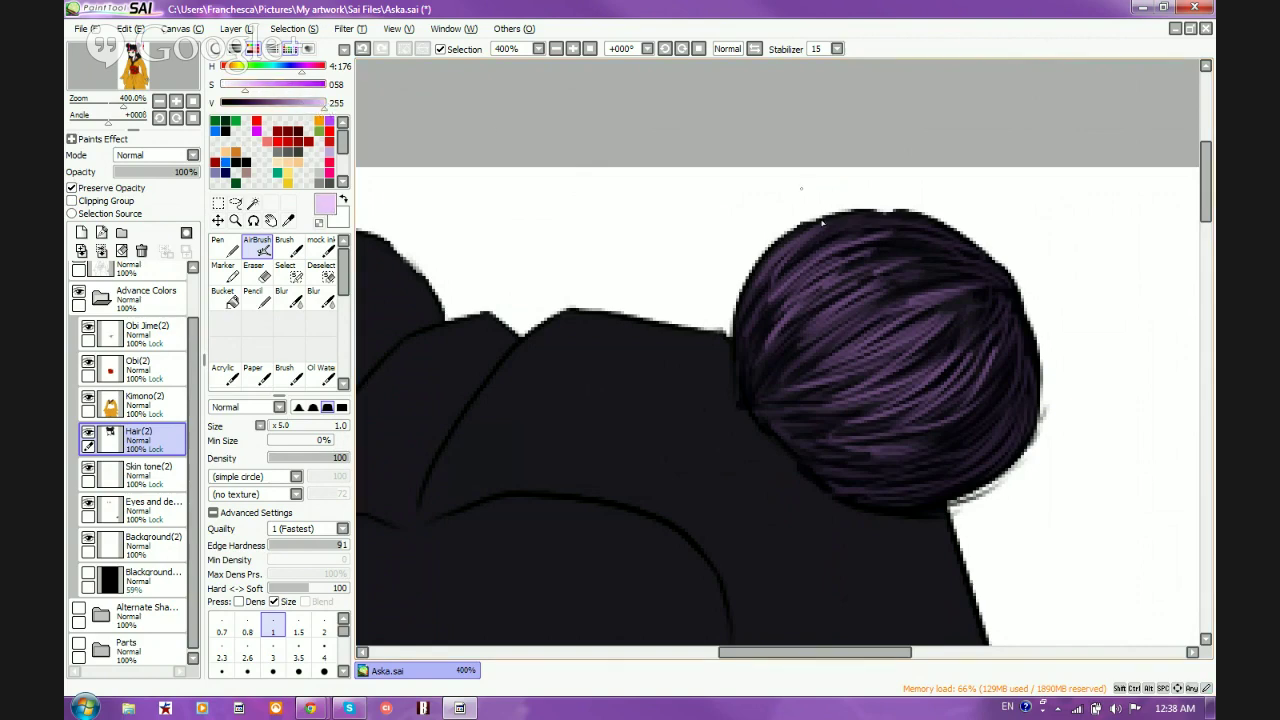
{"action": "mouse_move", "coordinate": [856, 242]}
{"action": "left_mouse_down"}
{"action": "mouse_move", "coordinate": [786, 284]}
{"action": "mouse_move", "coordinate": [786, 256]}
{"action": "mouse_move", "coordinate": [776, 260]}
{"action": "mouse_move", "coordinate": [760, 292]}
{"action": "mouse_move", "coordinate": [790, 280]}
{"action": "mouse_move", "coordinate": [764, 290]}
{"action": "left_mouse_up"}
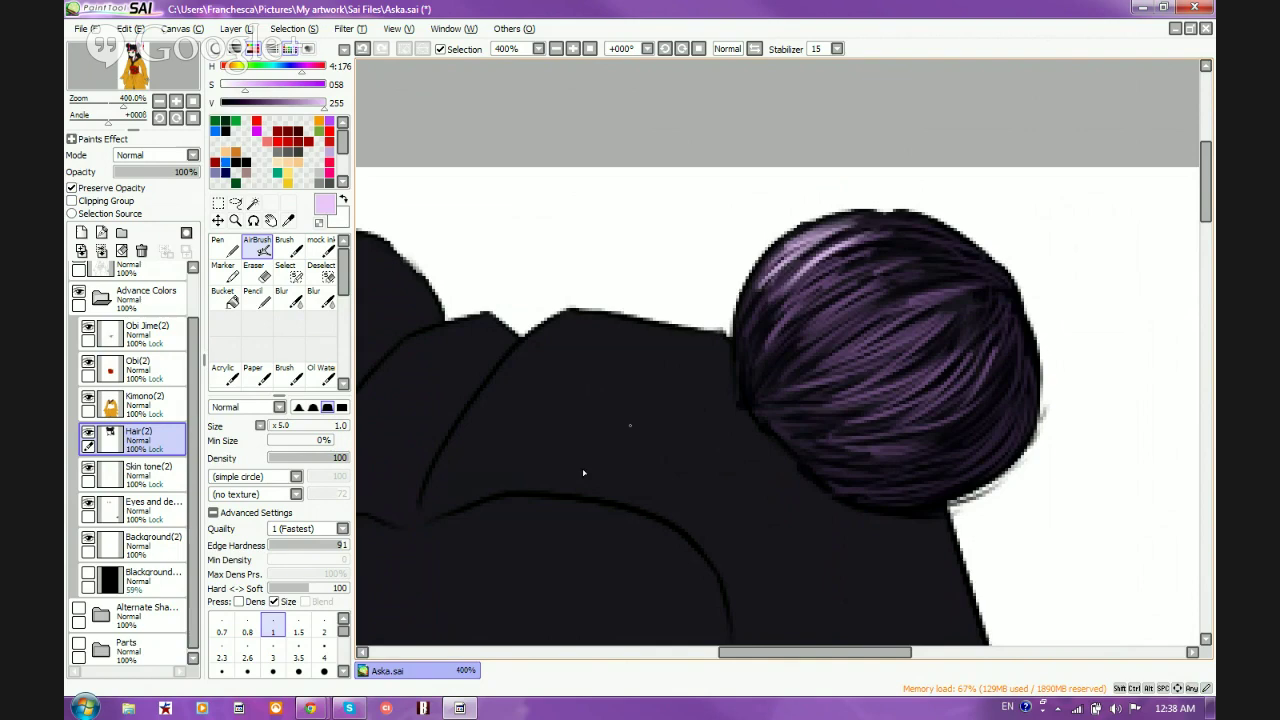
{"action": "left_click", "coordinate": [302, 462]}
{"action": "left_click_drag", "start_coordinate": [852, 274], "coordinate": [786, 314]}
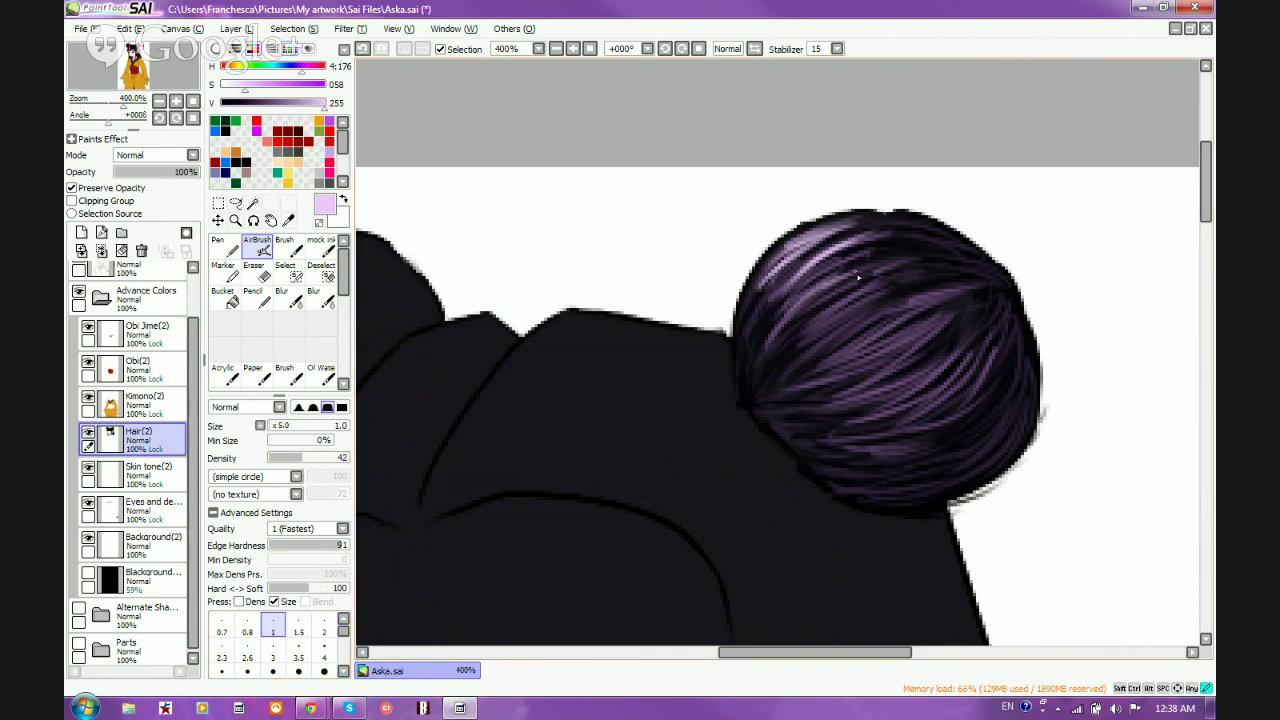
{"action": "left_click_drag", "start_coordinate": [884, 262], "coordinate": [810, 290]}
{"action": "left_click_drag", "start_coordinate": [836, 236], "coordinate": [786, 290]}
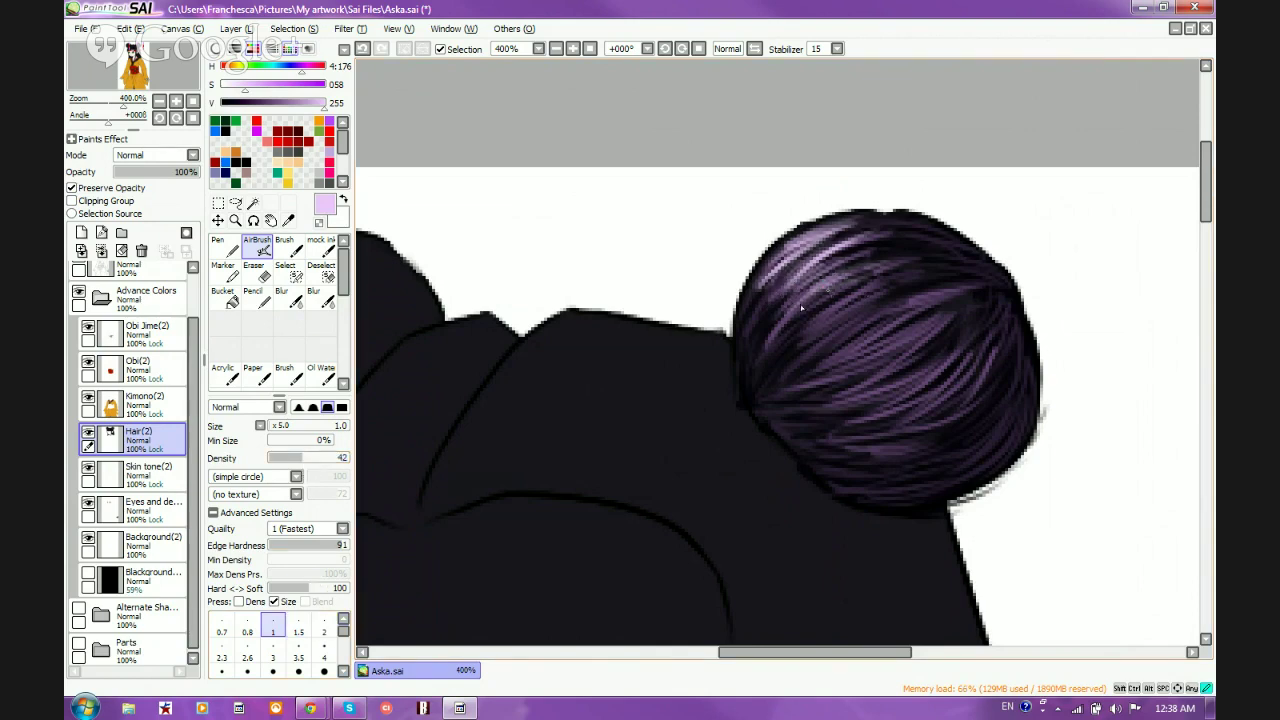
Paint pale lavender highlight strands through the middle of the bun
{"action": "mouse_move", "coordinate": [864, 278]}
{"action": "left_mouse_down"}
{"action": "mouse_move", "coordinate": [806, 312]}
{"action": "mouse_move", "coordinate": [814, 334]}
{"action": "left_mouse_up"}
{"action": "mouse_move", "coordinate": [884, 306]}
{"action": "left_mouse_down"}
{"action": "mouse_move", "coordinate": [824, 334]}
{"action": "mouse_move", "coordinate": [838, 342]}
{"action": "left_mouse_up"}
{"action": "left_click_drag", "start_coordinate": [950, 294], "coordinate": [798, 386]}
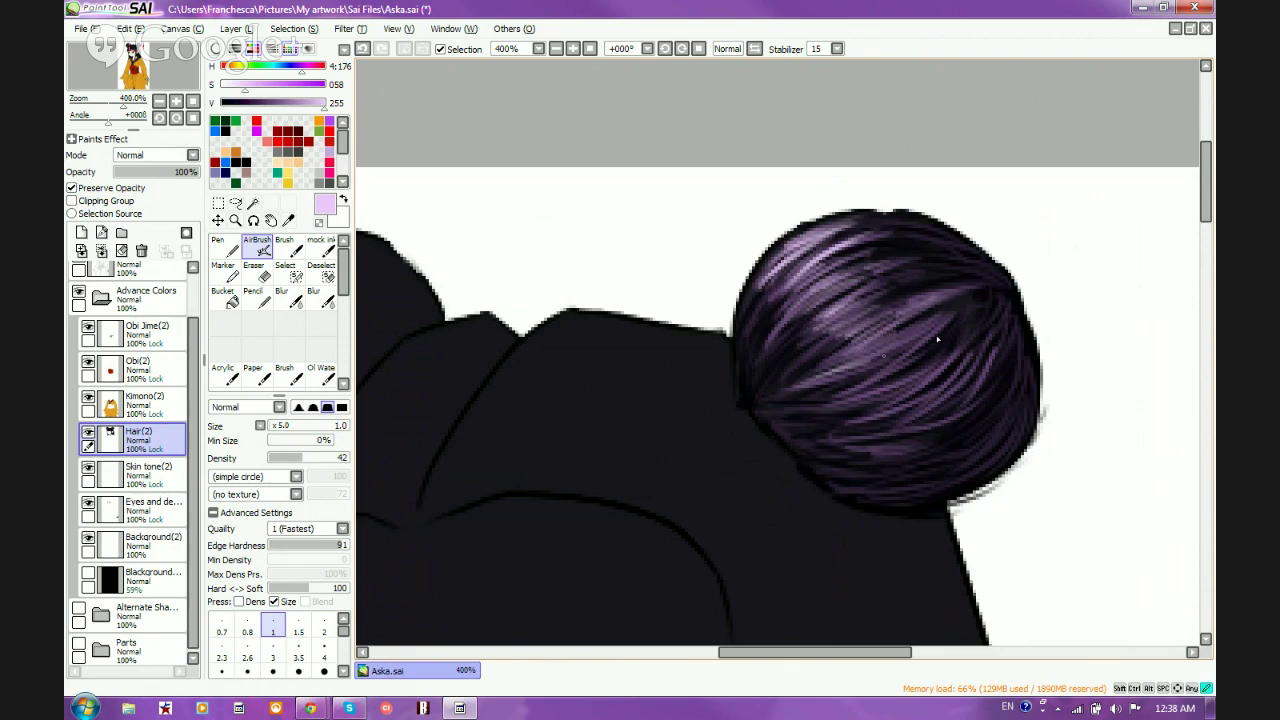
{"action": "mouse_move", "coordinate": [930, 340]}
{"action": "left_mouse_down"}
{"action": "mouse_move", "coordinate": [832, 390]}
{"action": "mouse_move", "coordinate": [852, 392]}
{"action": "left_mouse_up"}
{"action": "mouse_move", "coordinate": [944, 378]}
{"action": "left_mouse_down"}
{"action": "mouse_move", "coordinate": [864, 408]}
{"action": "mouse_move", "coordinate": [882, 424]}
{"action": "left_mouse_up"}
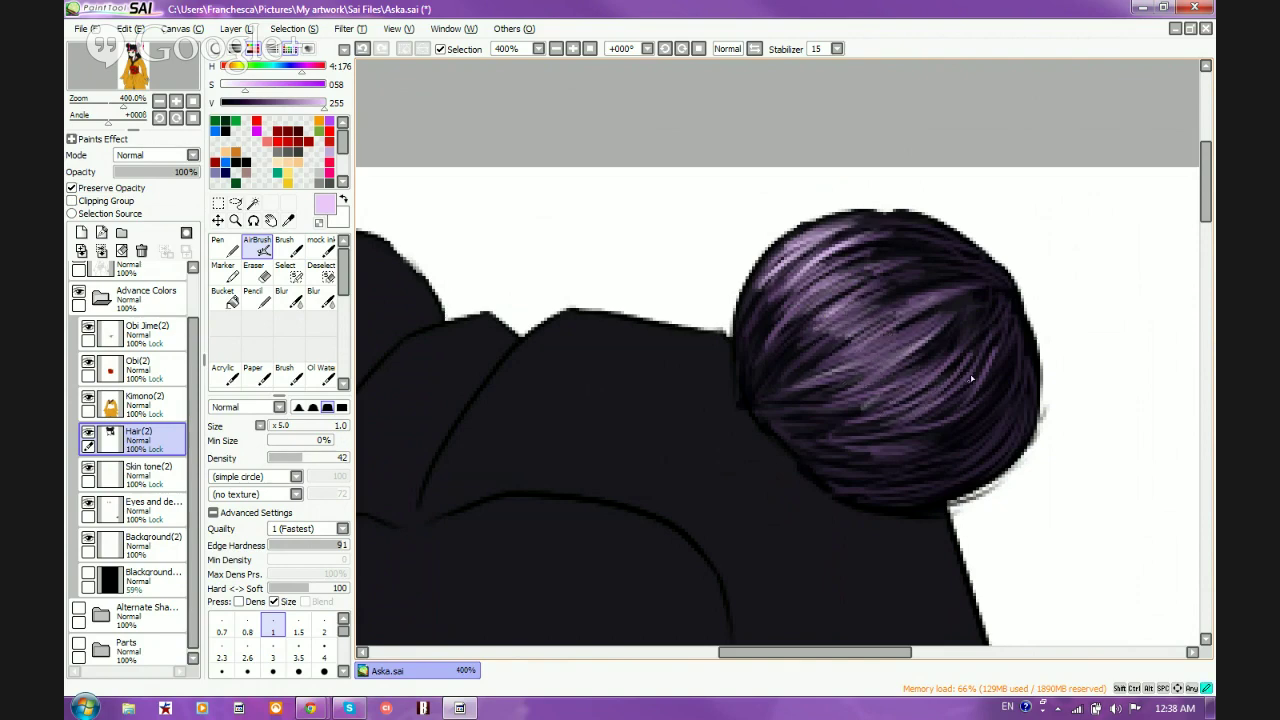
Add pale lavender strands to the bun's lower part and outer side, blending them back toward the middle
{"action": "left_click_drag", "start_coordinate": [984, 380], "coordinate": [868, 444]}
{"action": "left_click_drag", "start_coordinate": [946, 440], "coordinate": [836, 473]}
{"action": "left_click_drag", "start_coordinate": [1002, 308], "coordinate": [972, 382]}
{"action": "mouse_move", "coordinate": [1008, 330]}
{"action": "left_mouse_down"}
{"action": "mouse_move", "coordinate": [946, 406]}
{"action": "mouse_move", "coordinate": [932, 378]}
{"action": "mouse_move", "coordinate": [904, 370]}
{"action": "left_mouse_up"}
{"action": "mouse_move", "coordinate": [996, 300]}
{"action": "left_mouse_down"}
{"action": "mouse_move", "coordinate": [924, 346]}
{"action": "mouse_move", "coordinate": [874, 328]}
{"action": "left_mouse_up"}
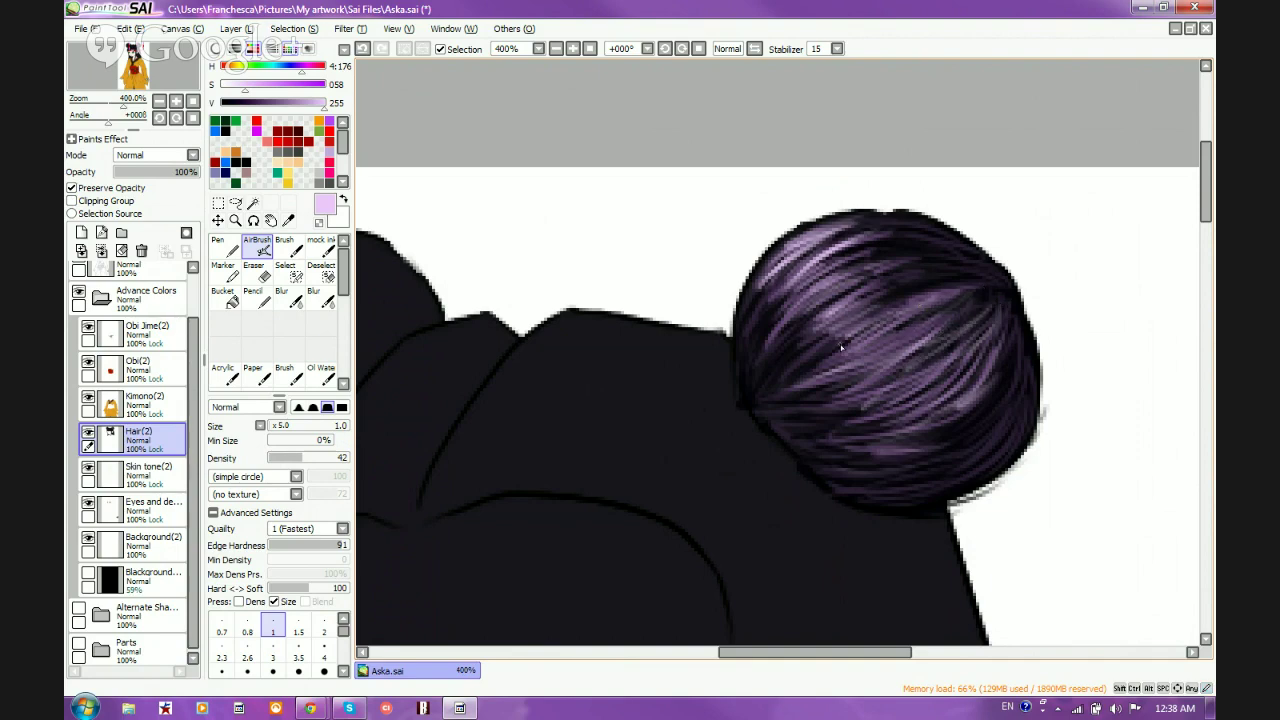
Sample the bun's dark shadow colour and paint thin dark strands over its outer side to restore the shading
{"action": "scroll", "coordinate": [840, 344], "scroll_direction": "down", "scroll_amount": 2}
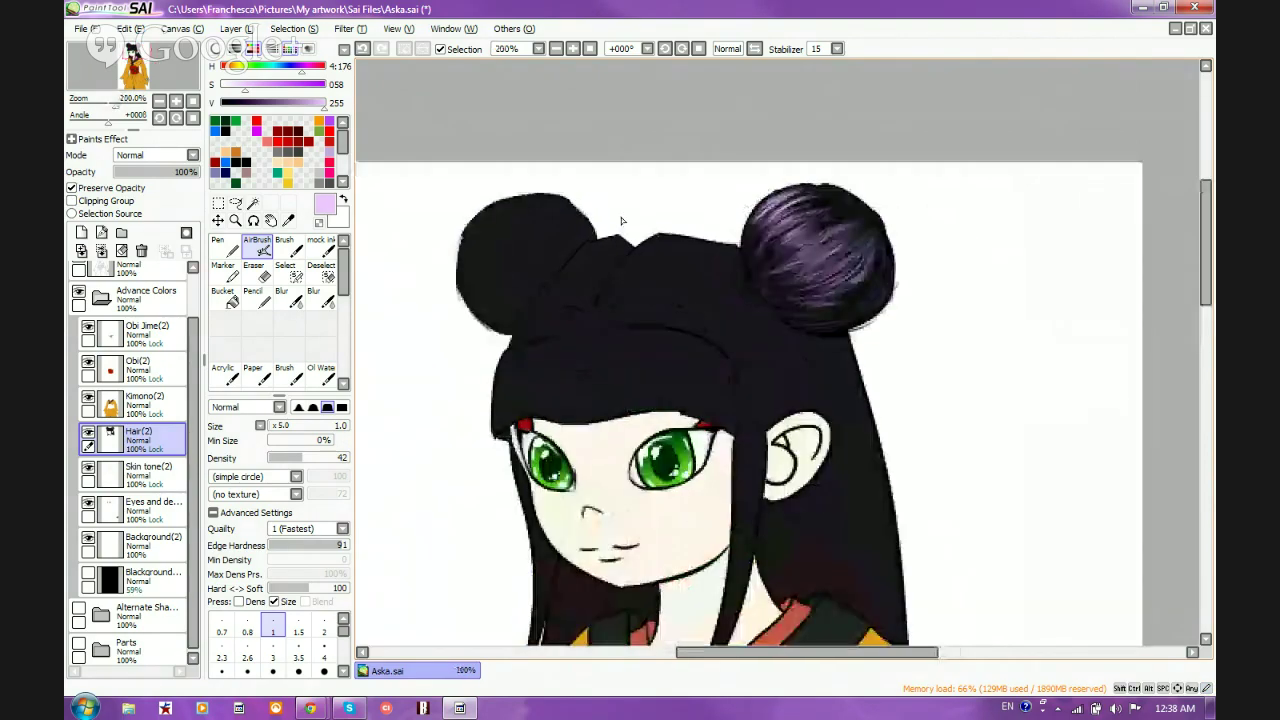
{"action": "scroll", "coordinate": [621, 221], "scroll_direction": "up", "scroll_amount": 1}
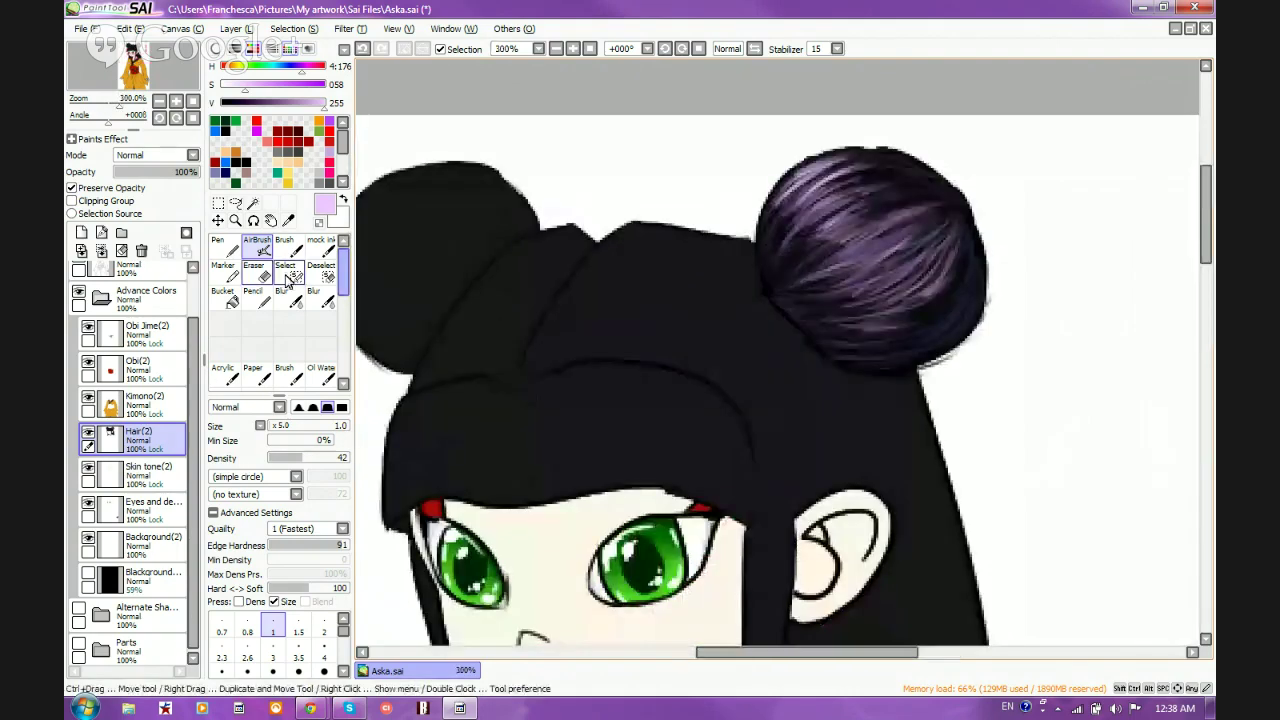
{"action": "left_click", "coordinate": [808, 262], "text": "alt"}
{"action": "mouse_move", "coordinate": [977, 279]}
{"action": "left_mouse_down"}
{"action": "mouse_move", "coordinate": [920, 346]}
{"action": "mouse_move", "coordinate": [977, 289]}
{"action": "mouse_move", "coordinate": [977, 319]}
{"action": "left_mouse_up"}
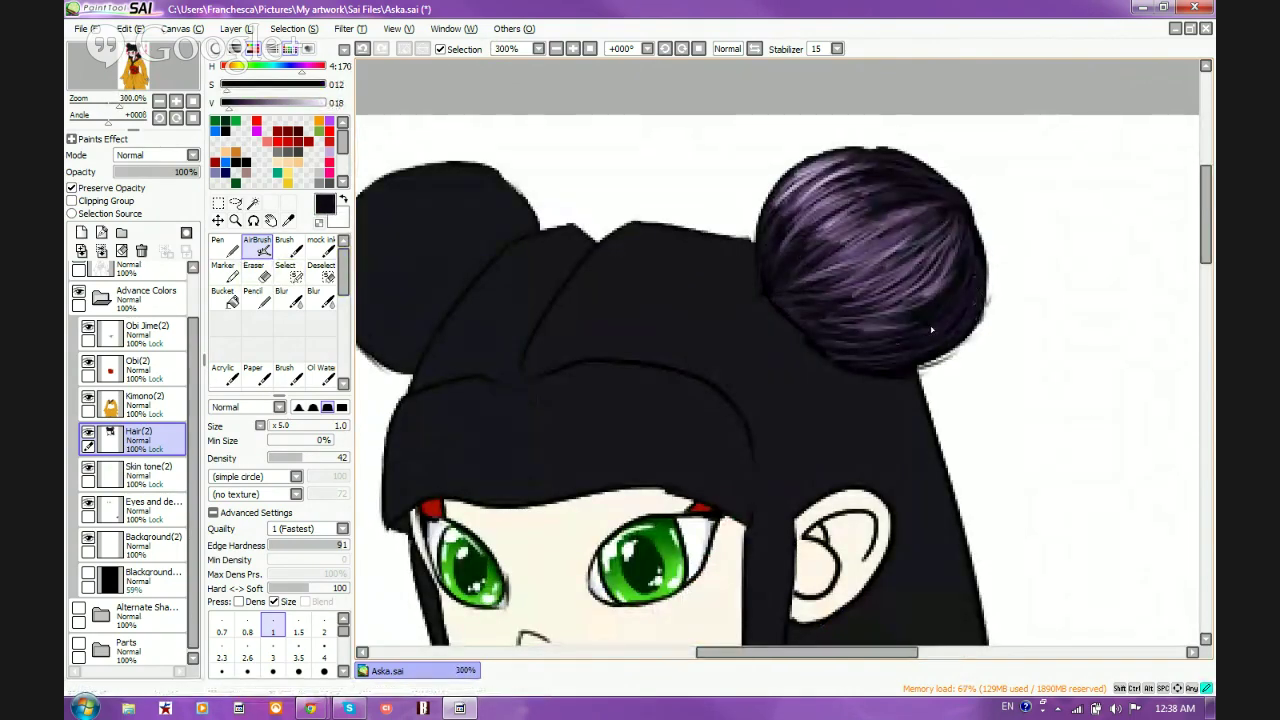
{"action": "mouse_move", "coordinate": [958, 270]}
{"action": "left_mouse_down"}
{"action": "mouse_move", "coordinate": [924, 298]}
{"action": "mouse_move", "coordinate": [962, 218]}
{"action": "mouse_move", "coordinate": [858, 258]}
{"action": "mouse_move", "coordinate": [922, 213]}
{"action": "left_mouse_up"}
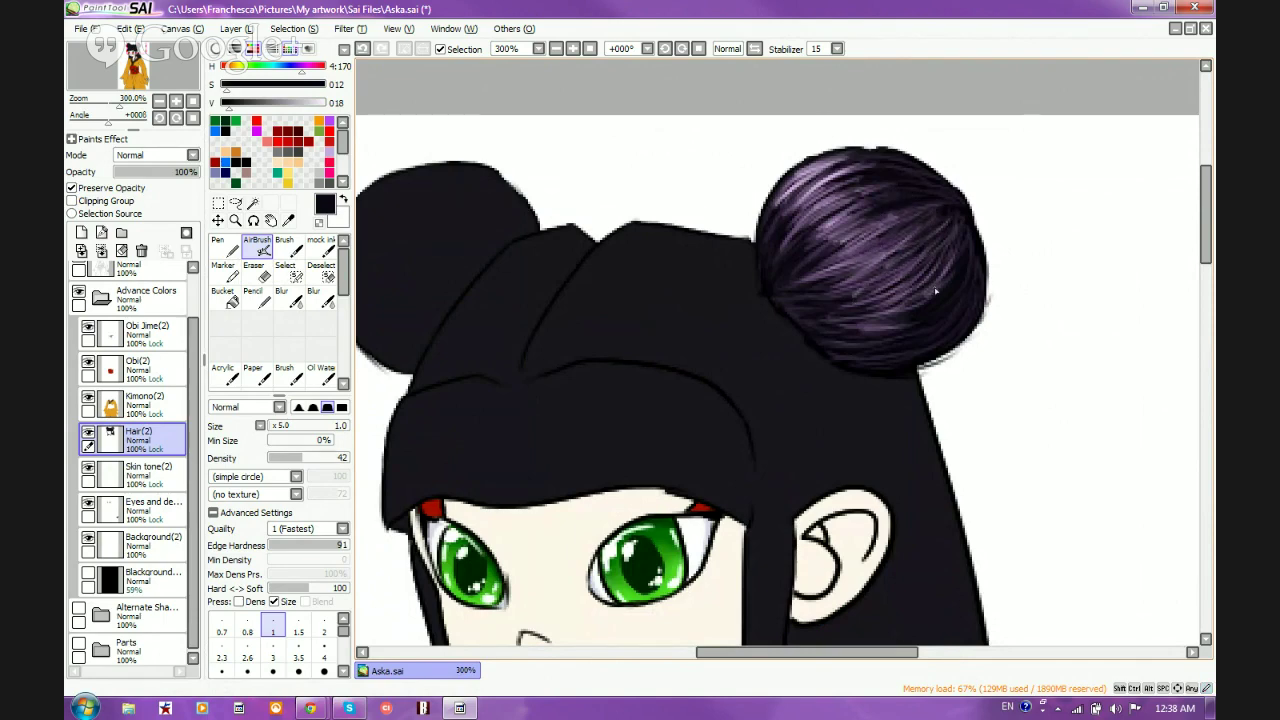
Examine the shaded bun's strands and highlights up close and against the unshaded hair
{"action": "scroll", "coordinate": [915, 234], "scroll_direction": "down", "scroll_amount": 2}
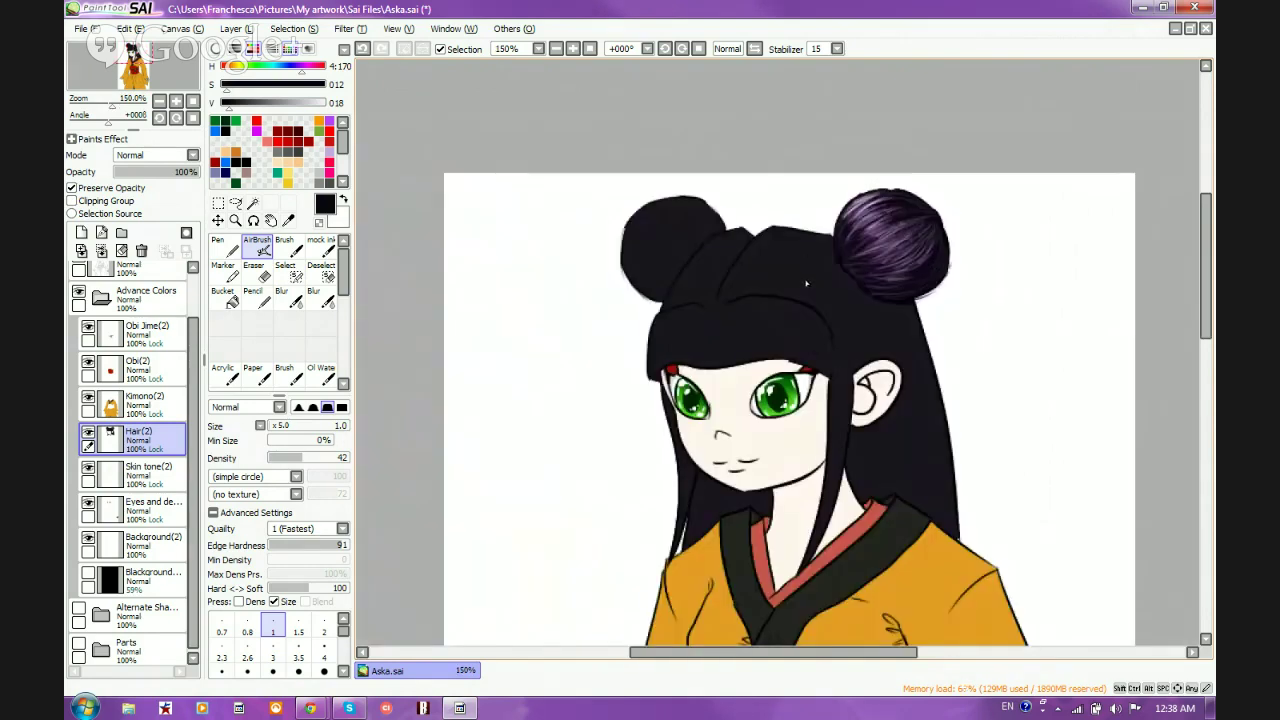
{"action": "scroll", "coordinate": [929, 240], "scroll_direction": "up", "scroll_amount": 2}
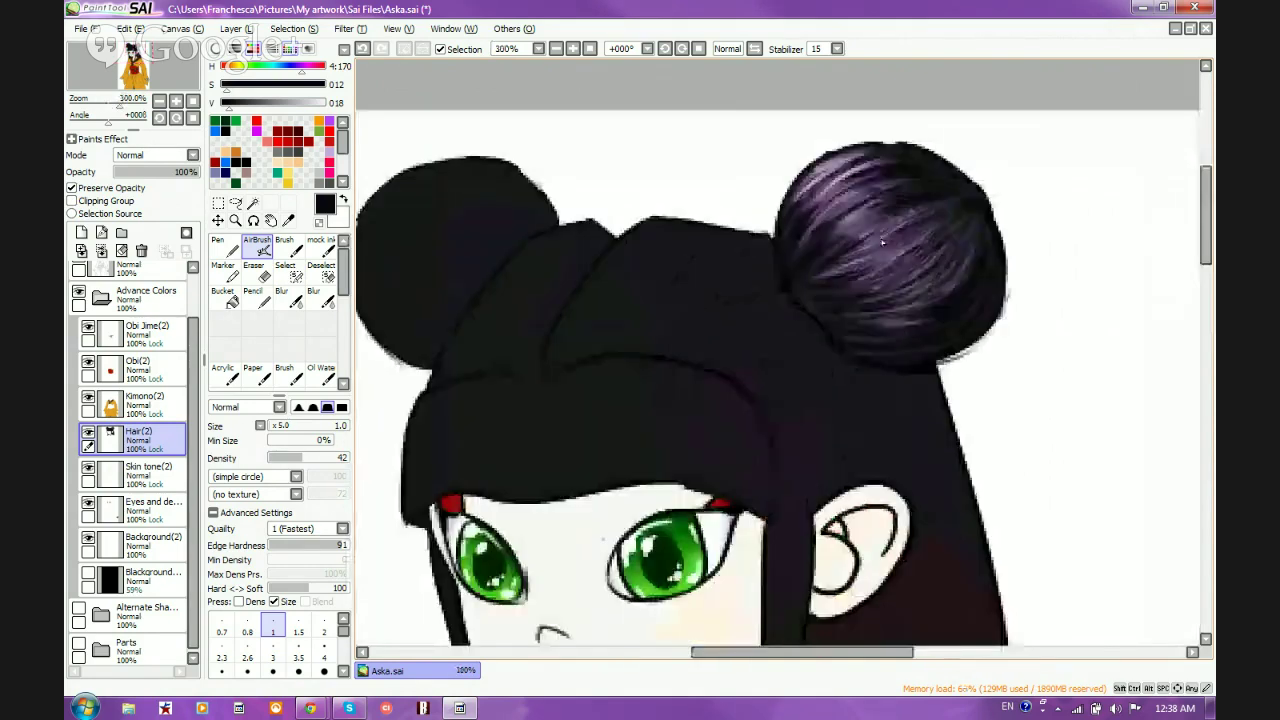
{"action": "scroll", "coordinate": [988, 260], "scroll_direction": "up", "scroll_amount": 1}
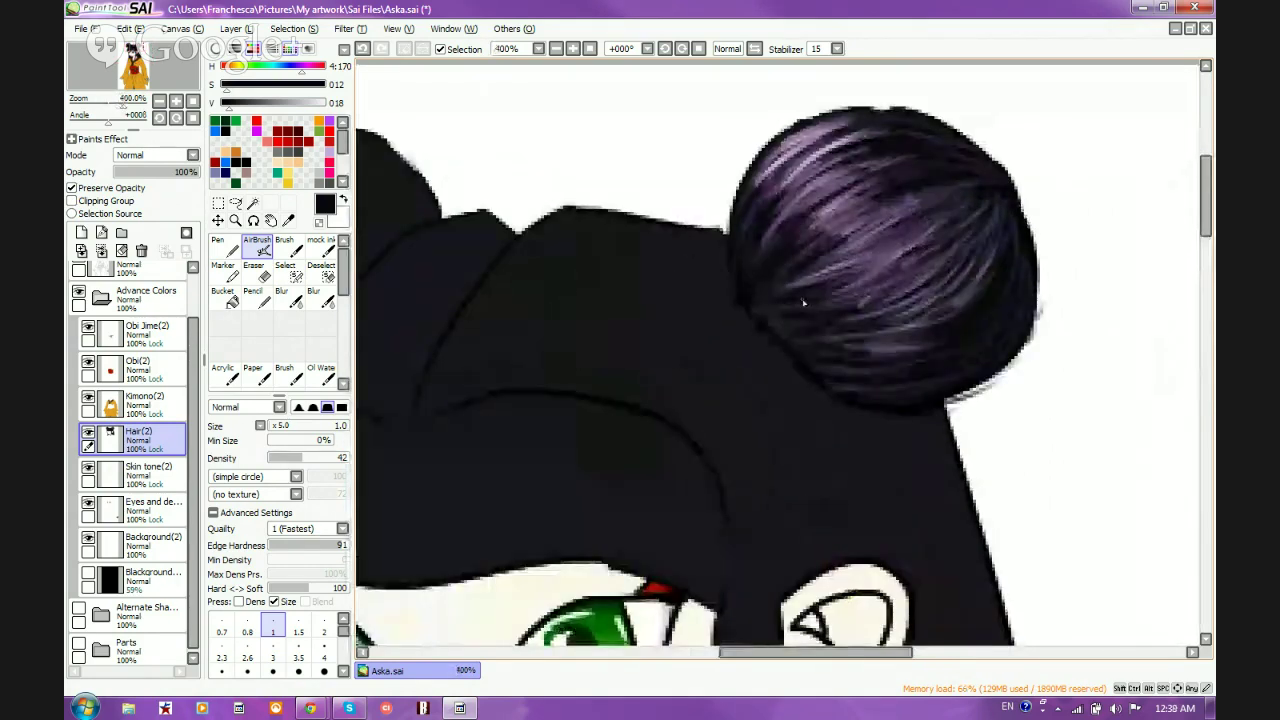
{"action": "scroll", "coordinate": [880, 280], "scroll_direction": "down", "scroll_amount": 1}
{"action": "scroll", "coordinate": [703, 223], "scroll_direction": "up", "scroll_amount": 1}
{"action": "scroll", "coordinate": [706, 220], "scroll_direction": "down", "scroll_amount": 1}
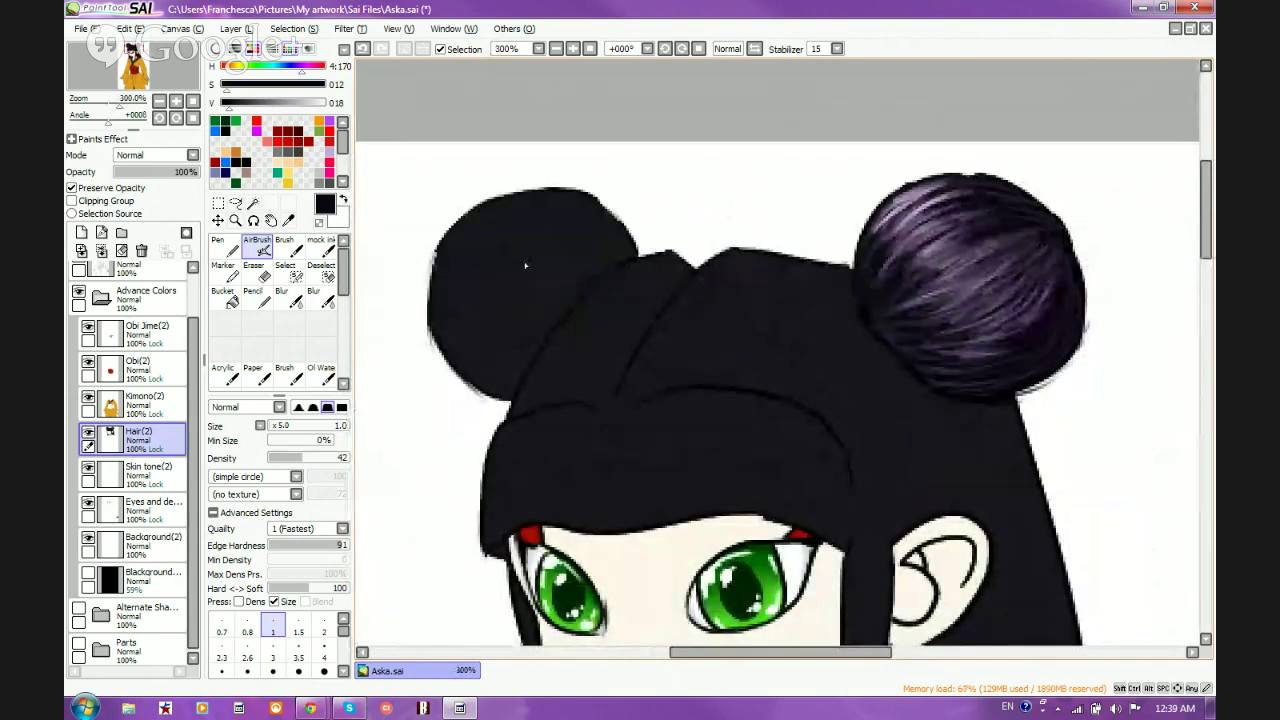
{"action": "scroll", "coordinate": [528, 263], "scroll_direction": "up", "scroll_amount": 1}
{"action": "scroll", "coordinate": [528, 263], "scroll_direction": "down", "scroll_amount": 1}
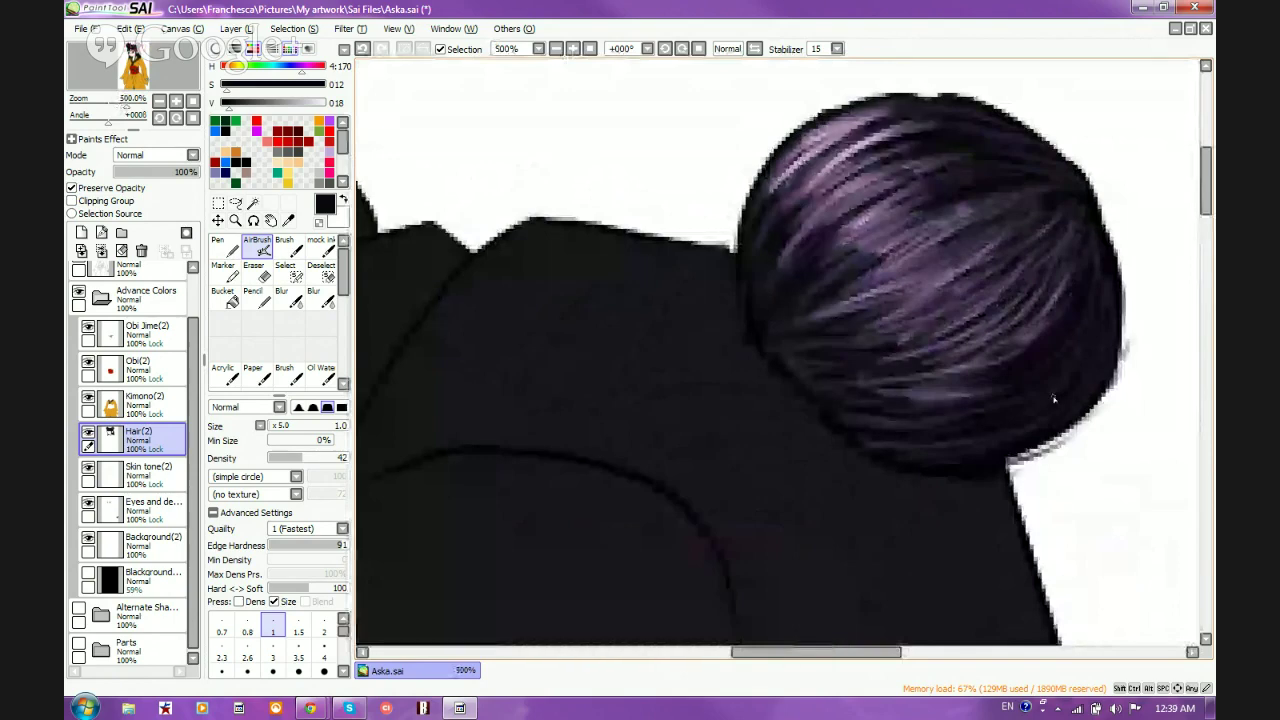
Set the airbrush to size 3 and density 98, and paint dark strands along the unshaded bun's lower outer edge
{"action": "scroll", "coordinate": [990, 392], "scroll_direction": "up", "scroll_amount": 2}
{"action": "scroll", "coordinate": [1003, 389], "scroll_direction": "down", "scroll_amount": 6}
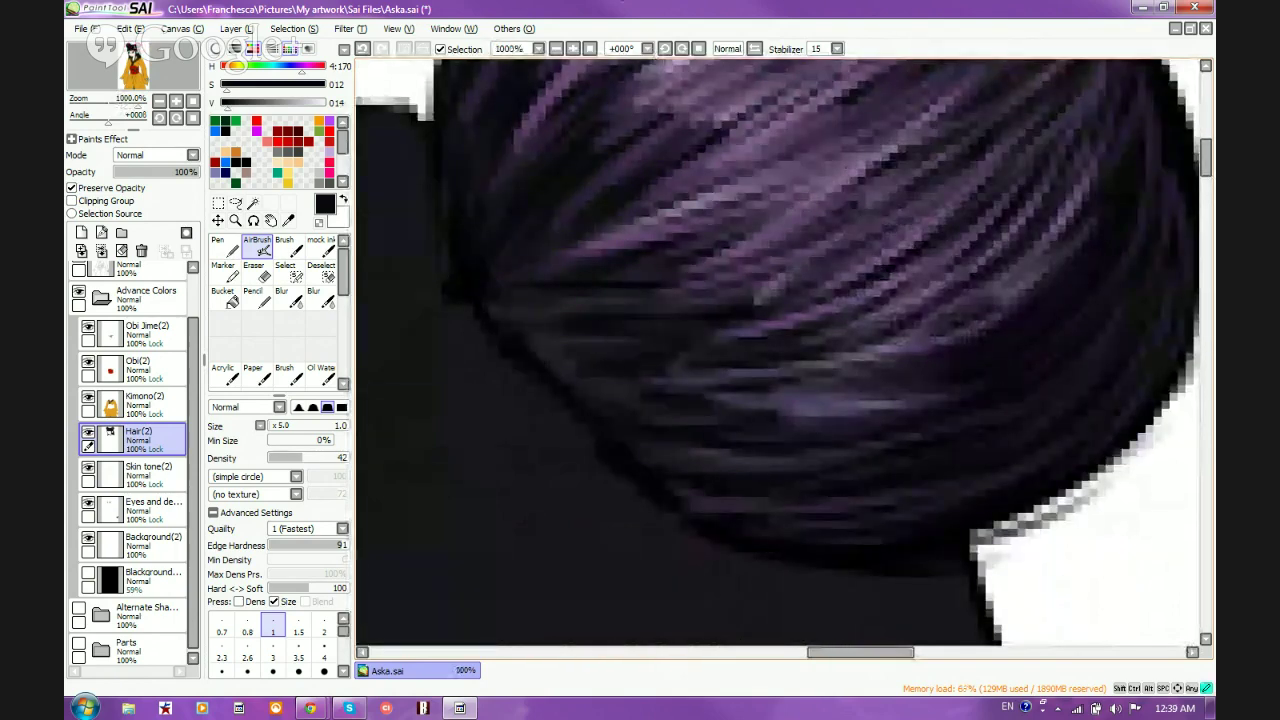
{"action": "scroll", "coordinate": [726, 286], "scroll_direction": "up", "scroll_amount": 3}
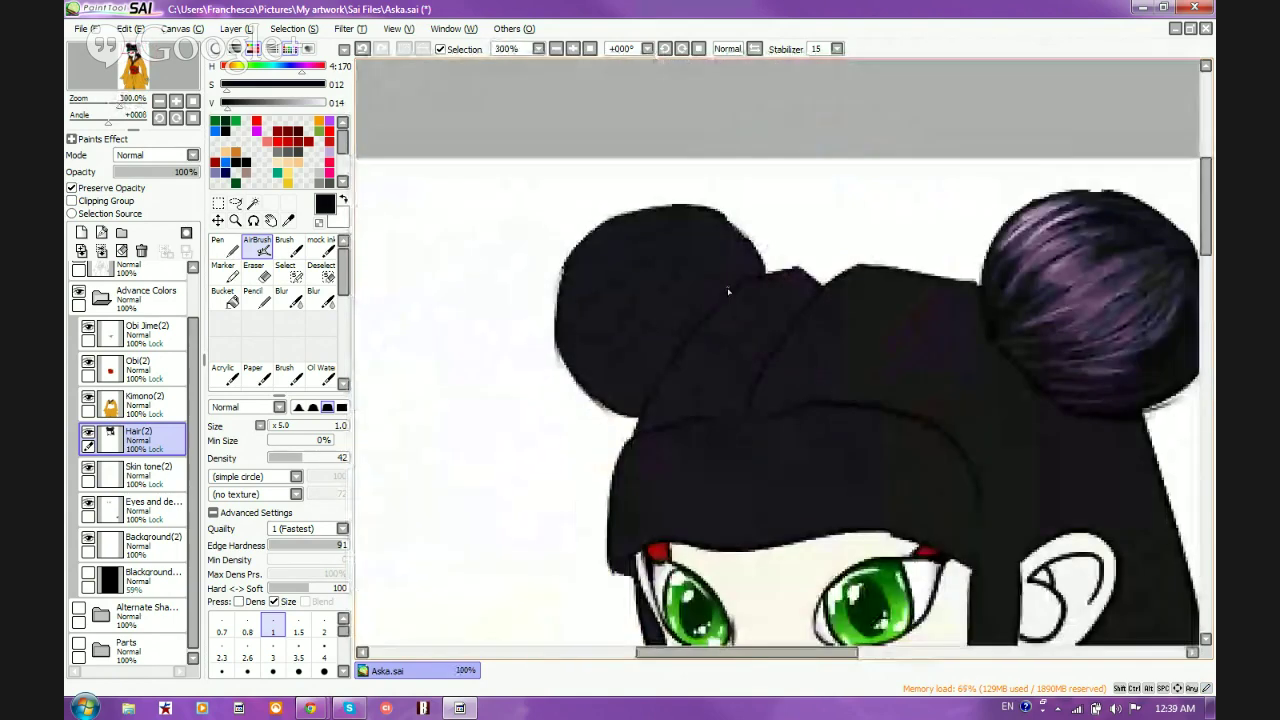
{"action": "left_click", "coordinate": [273, 652]}
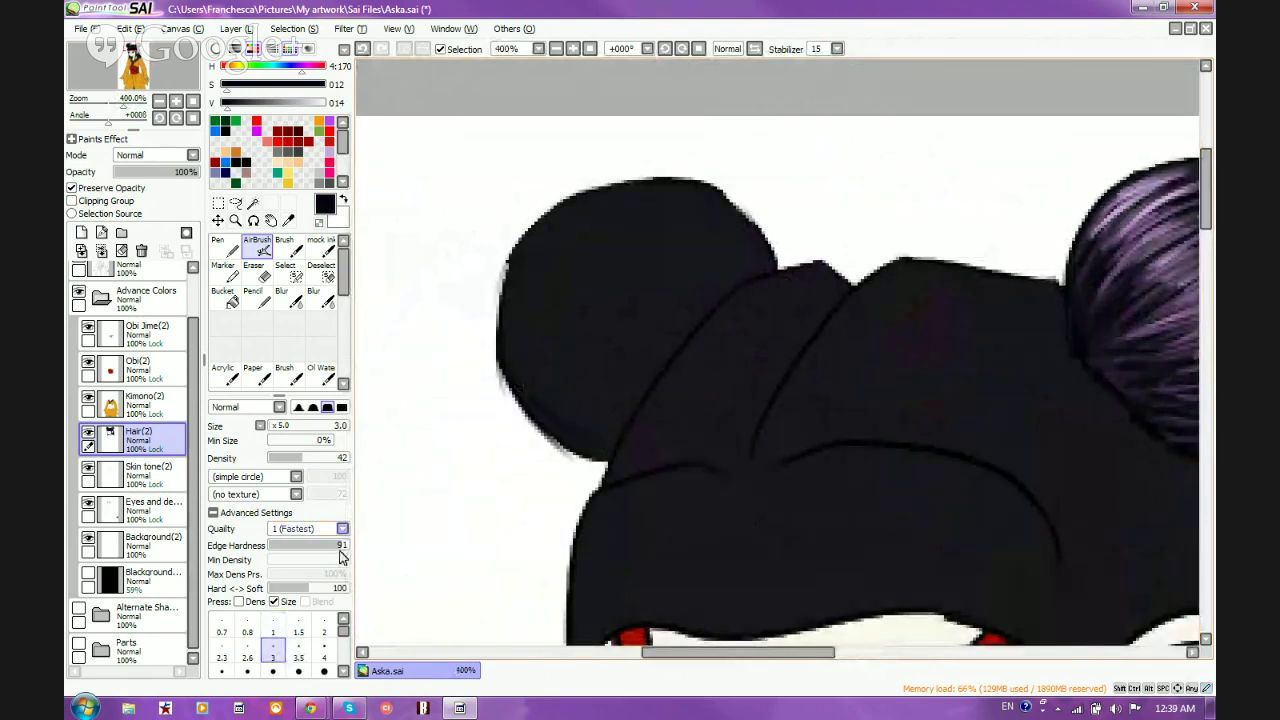
{"action": "left_click", "coordinate": [346, 457]}
{"action": "left_click_drag", "start_coordinate": [507, 376], "coordinate": [600, 445]}
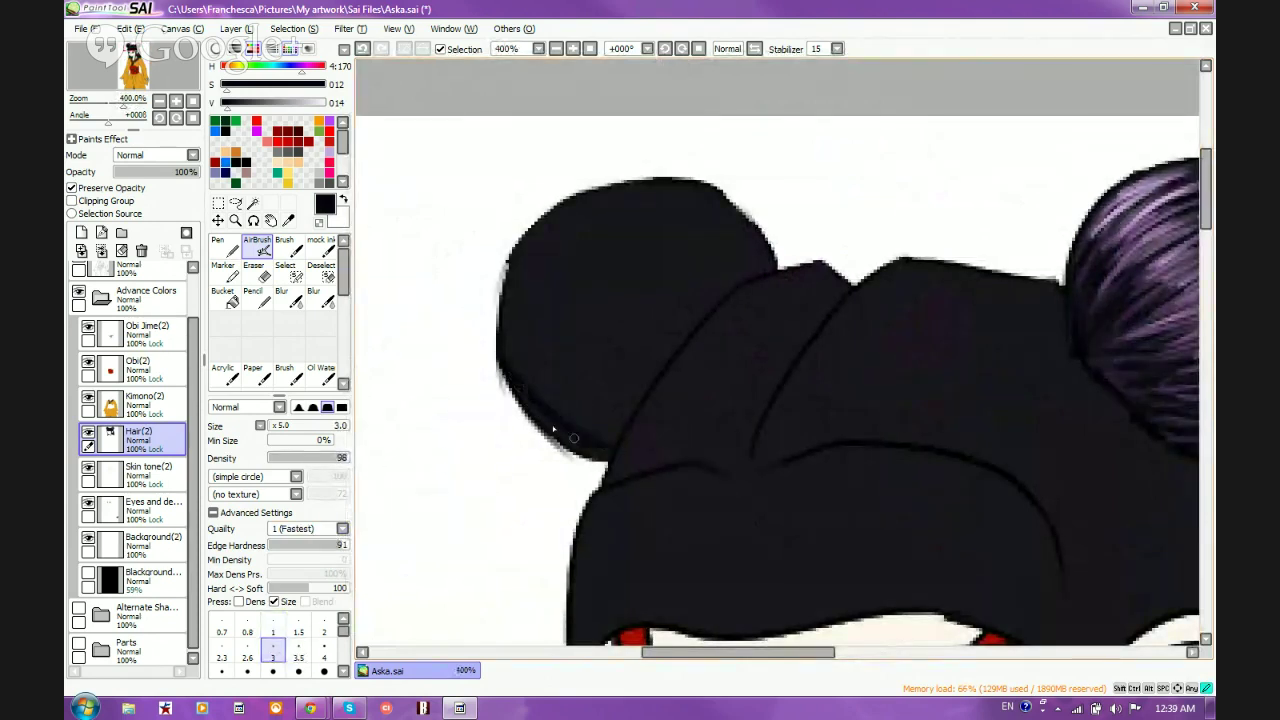
{"action": "mouse_move", "coordinate": [504, 326]}
{"action": "left_mouse_down"}
{"action": "mouse_move", "coordinate": [547, 388]}
{"action": "mouse_move", "coordinate": [600, 415]}
{"action": "left_mouse_up"}
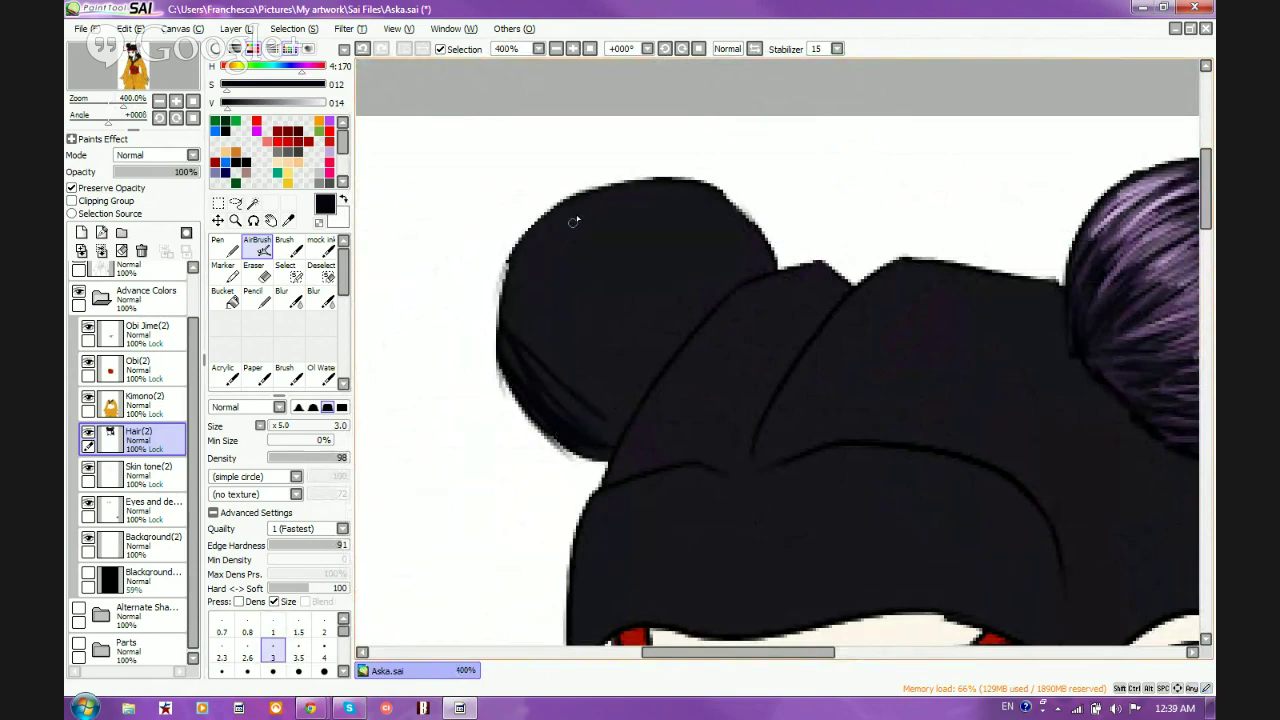
Paint dark curved strands over the second bun's top and inner side, running down toward the head
{"action": "mouse_move", "coordinate": [749, 288]}
{"action": "left_mouse_down"}
{"action": "mouse_move", "coordinate": [728, 235]}
{"action": "mouse_move", "coordinate": [757, 267]}
{"action": "mouse_move", "coordinate": [722, 202]}
{"action": "mouse_move", "coordinate": [748, 266]}
{"action": "left_mouse_up"}
{"action": "mouse_move", "coordinate": [682, 194]}
{"action": "left_mouse_down"}
{"action": "mouse_move", "coordinate": [630, 173]}
{"action": "mouse_move", "coordinate": [674, 196]}
{"action": "mouse_move", "coordinate": [733, 270]}
{"action": "left_mouse_up"}
{"action": "mouse_move", "coordinate": [630, 195]}
{"action": "left_mouse_down"}
{"action": "mouse_move", "coordinate": [685, 297]}
{"action": "mouse_move", "coordinate": [601, 181]}
{"action": "mouse_move", "coordinate": [690, 250]}
{"action": "left_mouse_up"}
Extend the dark strands up the second bun's outer side, curving them inward toward its base
{"action": "left_click_drag", "start_coordinate": [516, 322], "coordinate": [600, 402]}
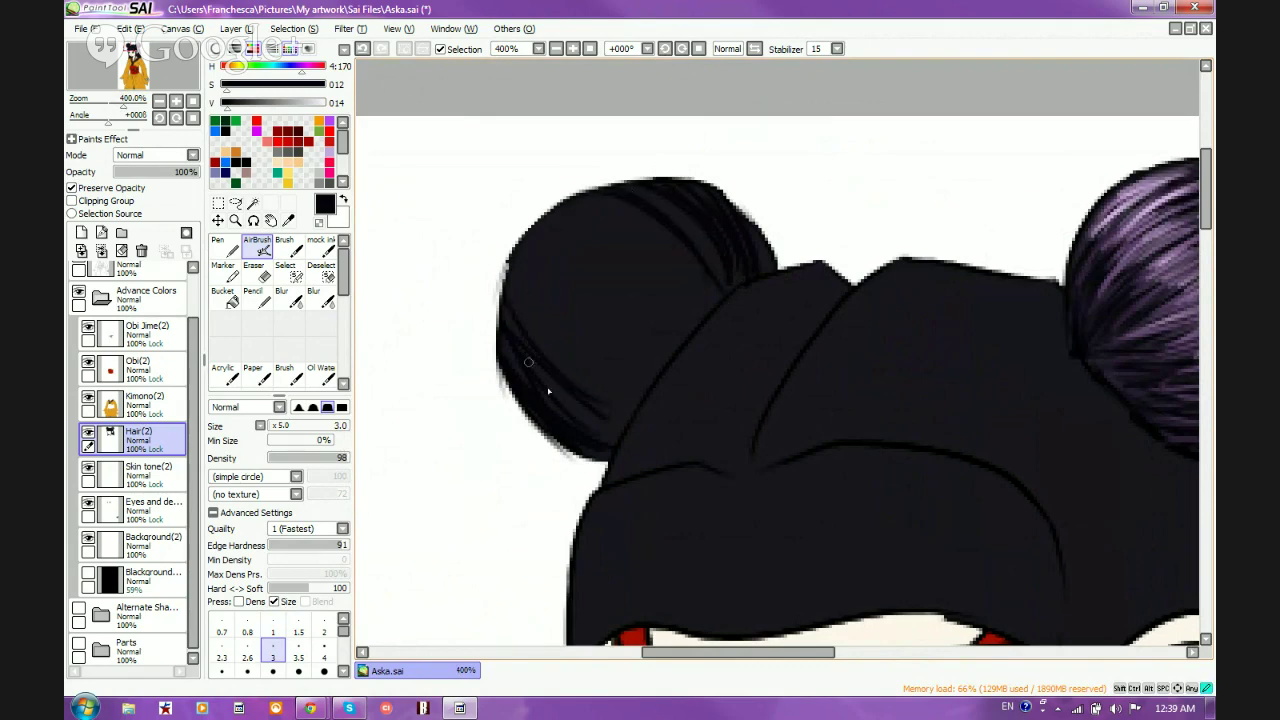
{"action": "left_click_drag", "start_coordinate": [526, 358], "coordinate": [596, 420]}
{"action": "left_click_drag", "start_coordinate": [518, 322], "coordinate": [630, 394]}
{"action": "mouse_move", "coordinate": [514, 280]}
{"action": "left_mouse_down"}
{"action": "mouse_move", "coordinate": [568, 346]}
{"action": "mouse_move", "coordinate": [628, 384]}
{"action": "left_mouse_up"}
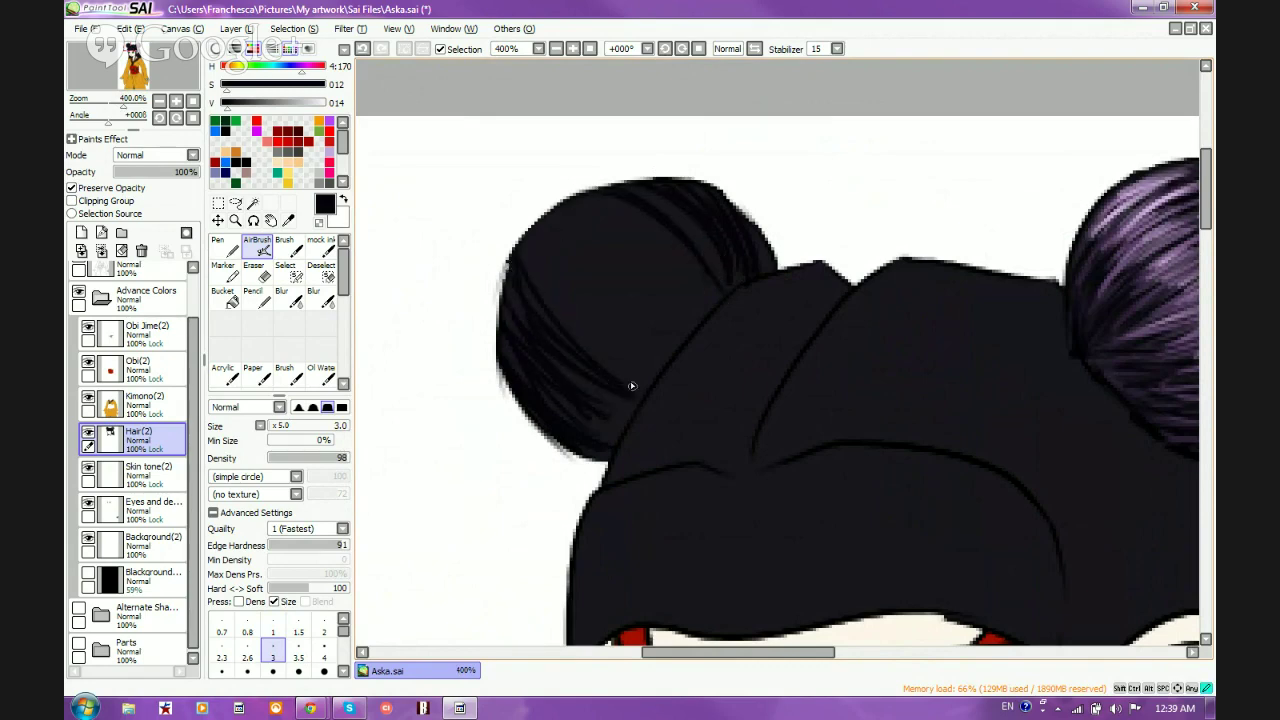
{"action": "mouse_move", "coordinate": [528, 232]}
{"action": "left_mouse_down"}
{"action": "mouse_move", "coordinate": [574, 342]}
{"action": "mouse_move", "coordinate": [637, 372]}
{"action": "left_mouse_up"}
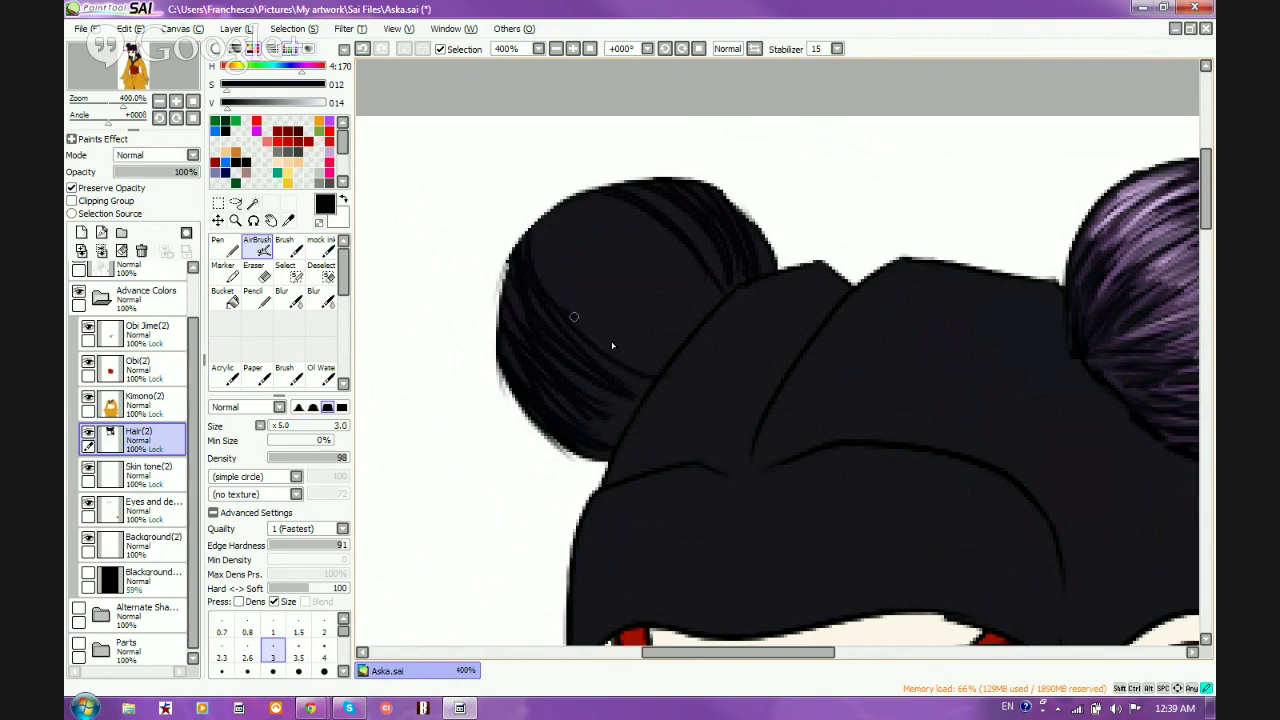
Fill the middle of the second bun with dark strands running from its upper edge to its base
{"action": "mouse_move", "coordinate": [534, 250]}
{"action": "left_mouse_down"}
{"action": "mouse_move", "coordinate": [646, 356]}
{"action": "mouse_move", "coordinate": [652, 346]}
{"action": "left_mouse_up"}
{"action": "mouse_move", "coordinate": [566, 226]}
{"action": "left_mouse_down"}
{"action": "mouse_move", "coordinate": [684, 342]}
{"action": "mouse_move", "coordinate": [700, 308]}
{"action": "left_mouse_up"}
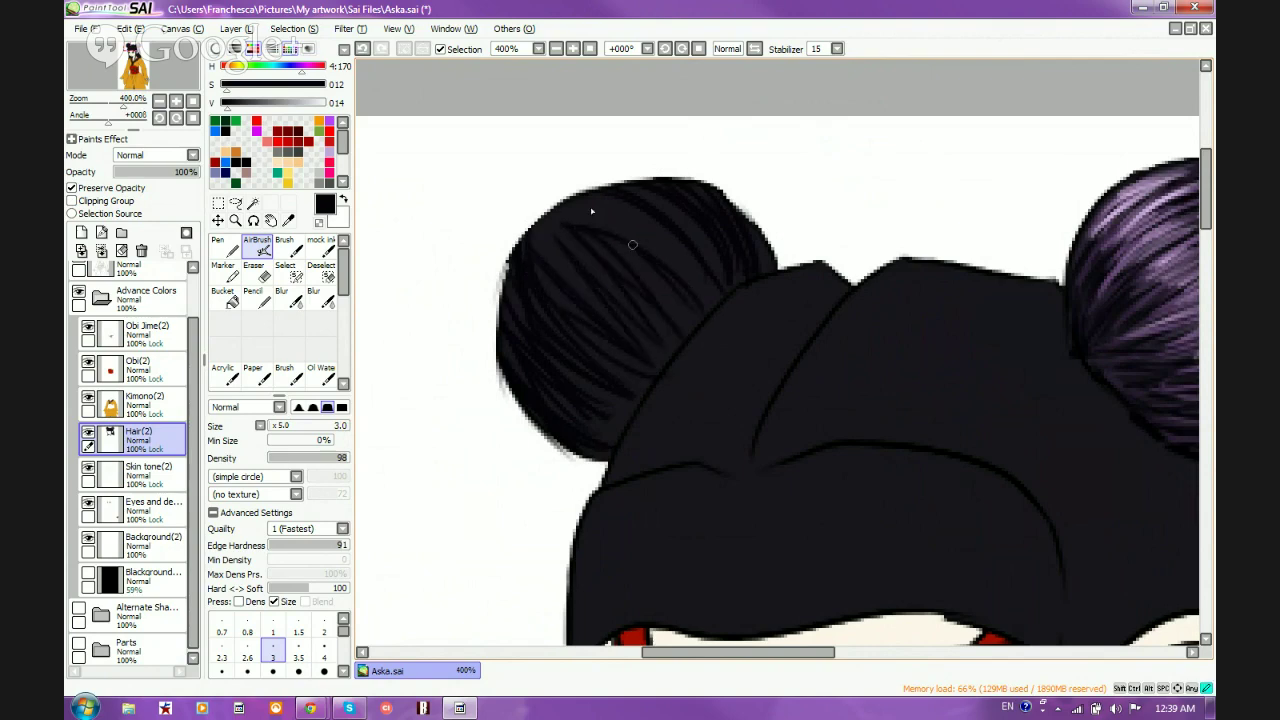
{"action": "left_click_drag", "start_coordinate": [586, 202], "coordinate": [716, 294]}
{"action": "left_click_drag", "start_coordinate": [646, 222], "coordinate": [702, 296]}
{"action": "left_click_drag", "start_coordinate": [636, 260], "coordinate": [680, 326]}
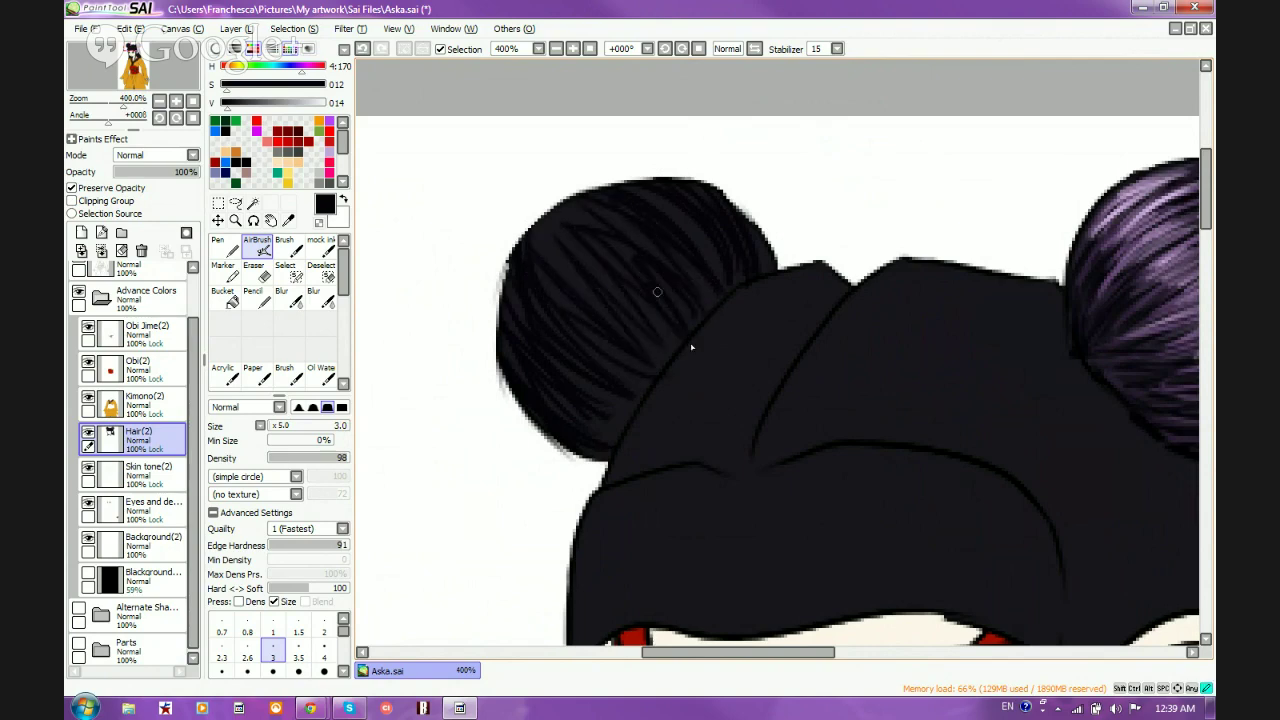
Thicken the dark shading along the second bun's base where it meets the head
{"action": "mouse_move", "coordinate": [676, 212]}
{"action": "left_mouse_down"}
{"action": "mouse_move", "coordinate": [726, 285]}
{"action": "mouse_move", "coordinate": [729, 260]}
{"action": "mouse_move", "coordinate": [685, 239]}
{"action": "mouse_move", "coordinate": [705, 293]}
{"action": "mouse_move", "coordinate": [682, 278]}
{"action": "mouse_move", "coordinate": [666, 354]}
{"action": "mouse_move", "coordinate": [610, 381]}
{"action": "mouse_move", "coordinate": [620, 428]}
{"action": "left_mouse_up"}
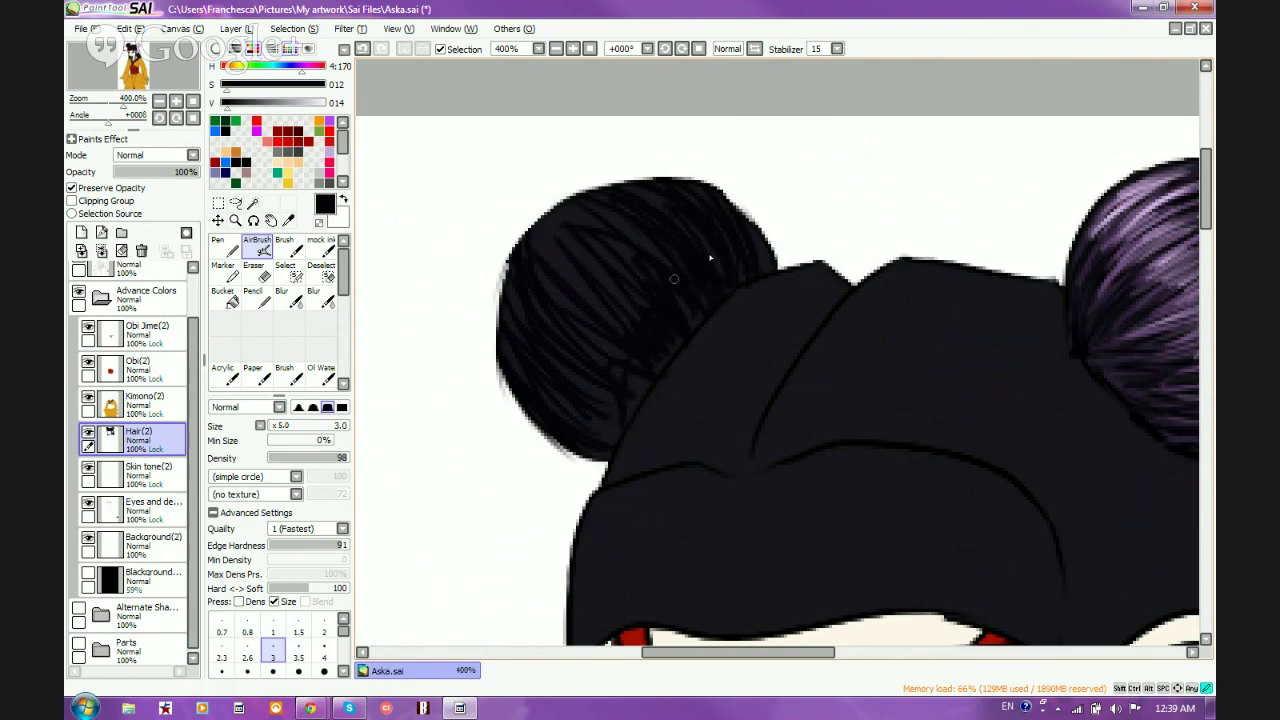
{"action": "mouse_move", "coordinate": [676, 282]}
{"action": "left_mouse_down"}
{"action": "mouse_move", "coordinate": [598, 398]}
{"action": "mouse_move", "coordinate": [612, 418]}
{"action": "left_mouse_up"}
{"action": "mouse_move", "coordinate": [700, 318]}
{"action": "left_mouse_down"}
{"action": "mouse_move", "coordinate": [640, 412]}
{"action": "mouse_move", "coordinate": [540, 386]}
{"action": "mouse_move", "coordinate": [612, 438]}
{"action": "left_mouse_up"}
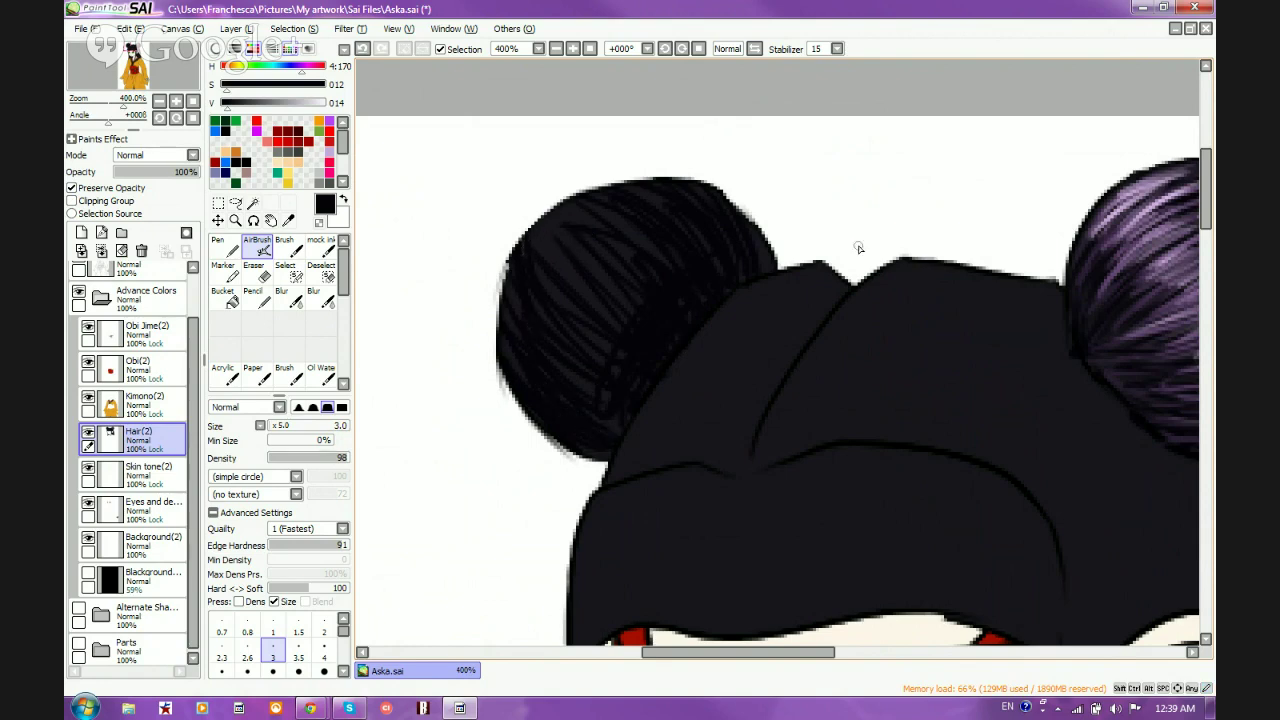
Sample the lighter base hair colour and paint strands between the dark ones across the second bun's middle, outer side and top
{"action": "scroll", "coordinate": [858, 247], "scroll_direction": "down", "scroll_amount": 2}
{"action": "scroll", "coordinate": [1068, 250], "scroll_direction": "up", "scroll_amount": 1}
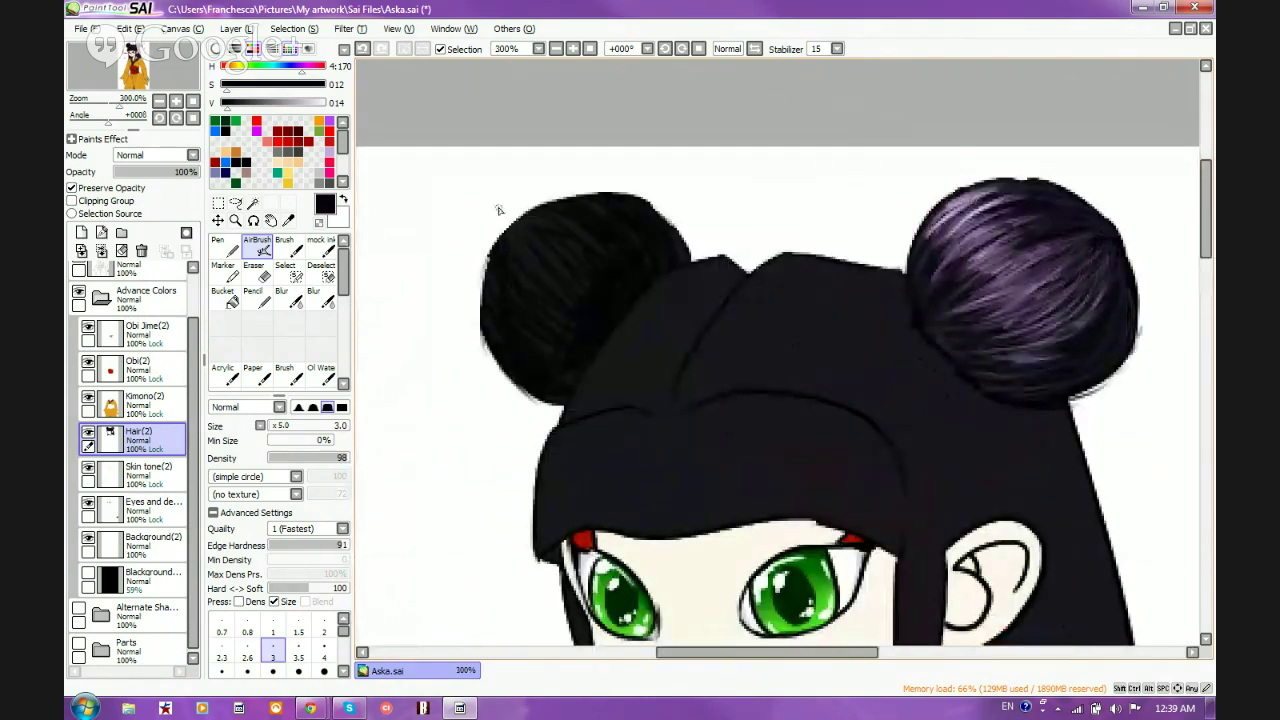
{"action": "scroll", "coordinate": [540, 312], "scroll_direction": "up", "scroll_amount": 2}
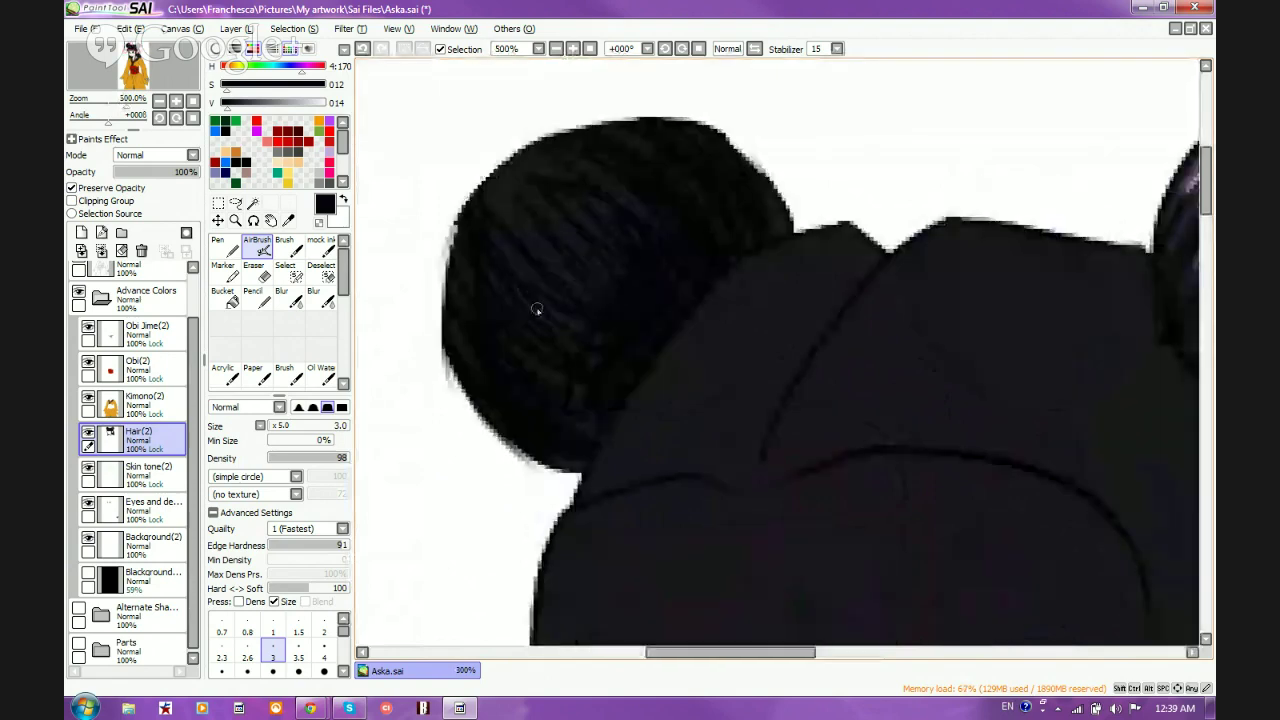
{"action": "left_click", "coordinate": [520, 218], "text": "alt"}
{"action": "mouse_move", "coordinate": [543, 236]}
{"action": "left_mouse_down"}
{"action": "mouse_move", "coordinate": [573, 243]}
{"action": "mouse_move", "coordinate": [536, 209]}
{"action": "mouse_move", "coordinate": [563, 170]}
{"action": "mouse_move", "coordinate": [540, 164]}
{"action": "mouse_move", "coordinate": [661, 292]}
{"action": "mouse_move", "coordinate": [589, 254]}
{"action": "left_mouse_up"}
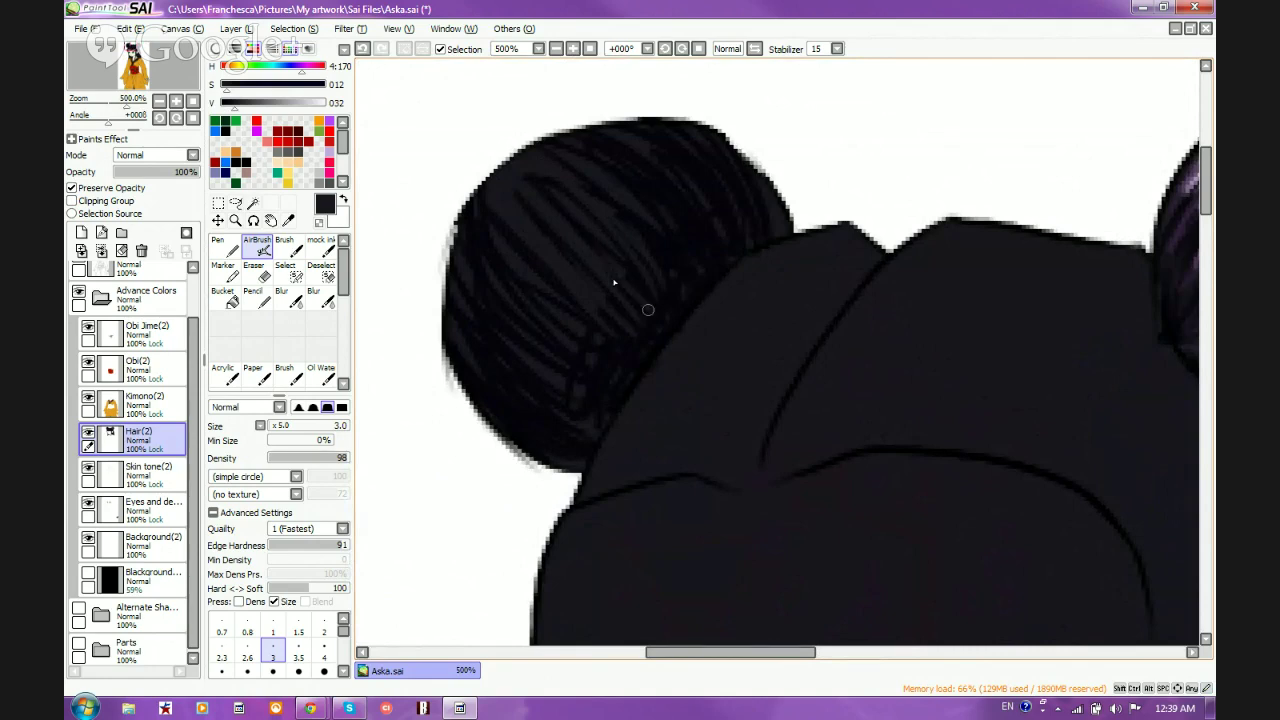
{"action": "left_click_drag", "start_coordinate": [478, 260], "coordinate": [470, 200]}
{"action": "mouse_move", "coordinate": [489, 251]}
{"action": "left_mouse_down"}
{"action": "mouse_move", "coordinate": [465, 323]}
{"action": "mouse_move", "coordinate": [494, 374]}
{"action": "mouse_move", "coordinate": [483, 383]}
{"action": "left_mouse_up"}
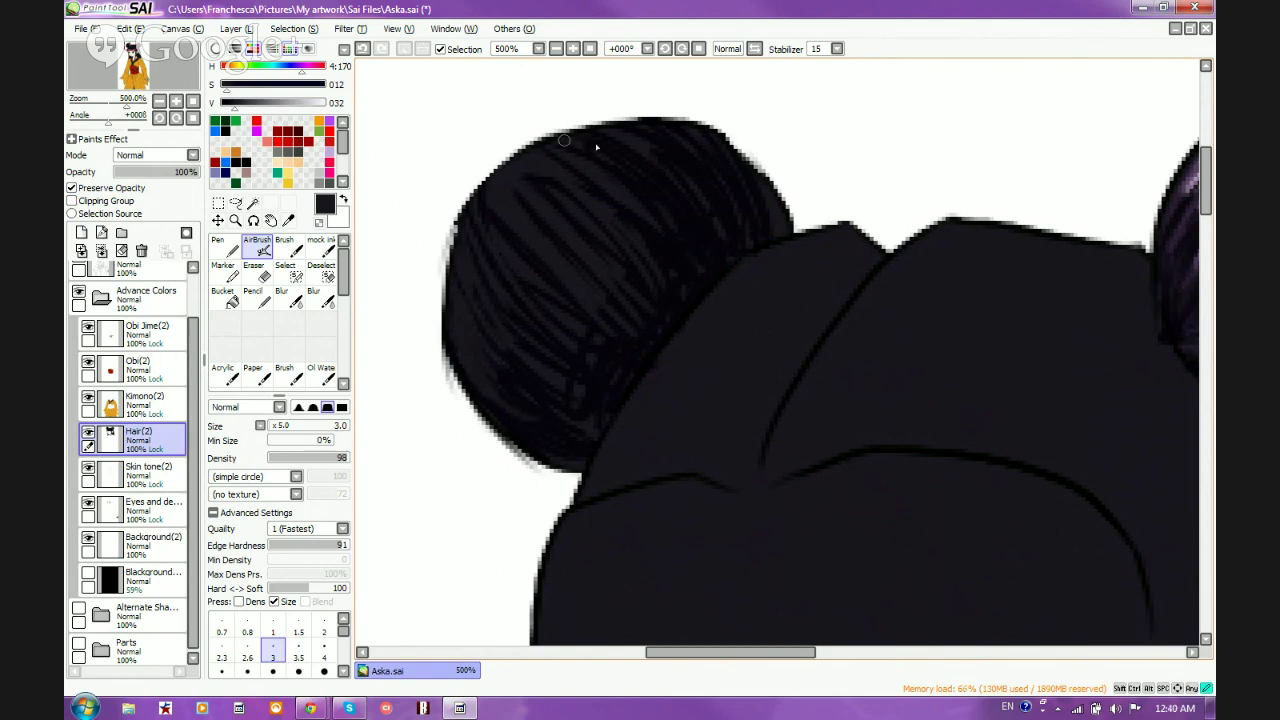
{"action": "mouse_move", "coordinate": [564, 140]}
{"action": "left_mouse_down"}
{"action": "mouse_move", "coordinate": [655, 184]}
{"action": "mouse_move", "coordinate": [562, 155]}
{"action": "mouse_move", "coordinate": [669, 220]}
{"action": "mouse_move", "coordinate": [674, 180]}
{"action": "mouse_move", "coordinate": [632, 136]}
{"action": "mouse_move", "coordinate": [676, 162]}
{"action": "mouse_move", "coordinate": [682, 139]}
{"action": "mouse_move", "coordinate": [716, 135]}
{"action": "left_mouse_up"}
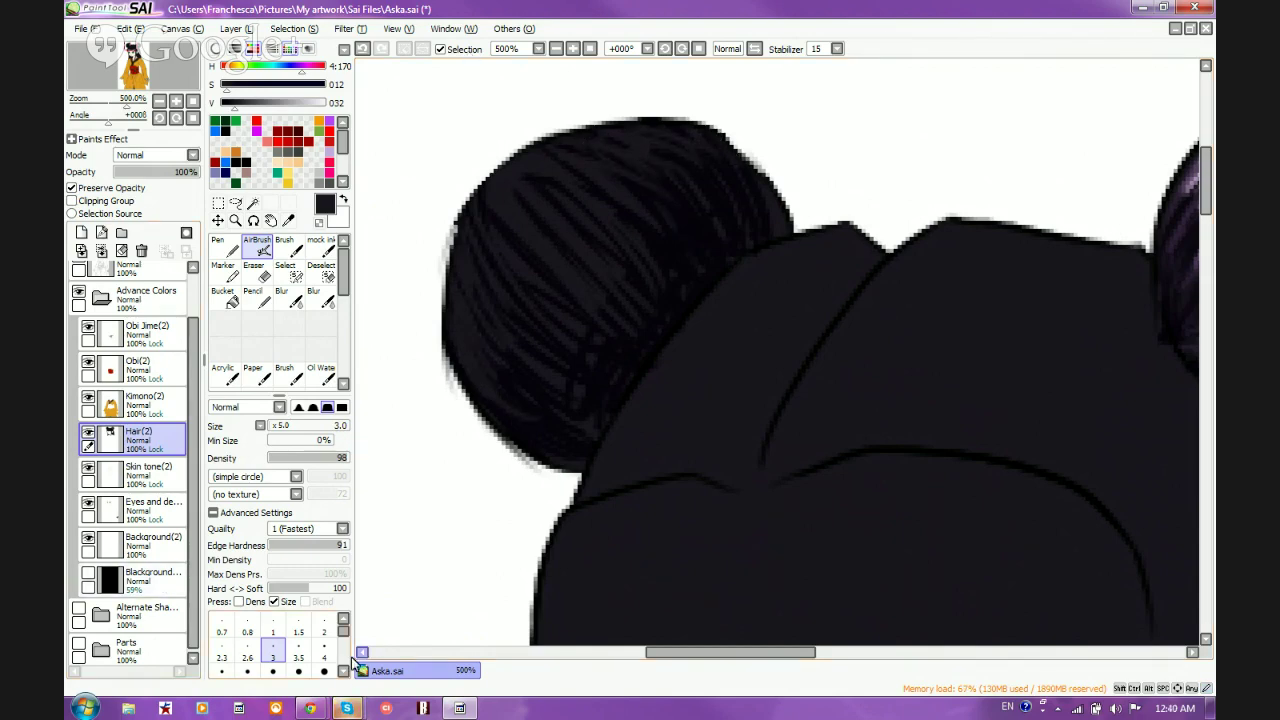
{"action": "left_click", "coordinate": [346, 708]}
{"action": "left_click", "coordinate": [436, 630]}
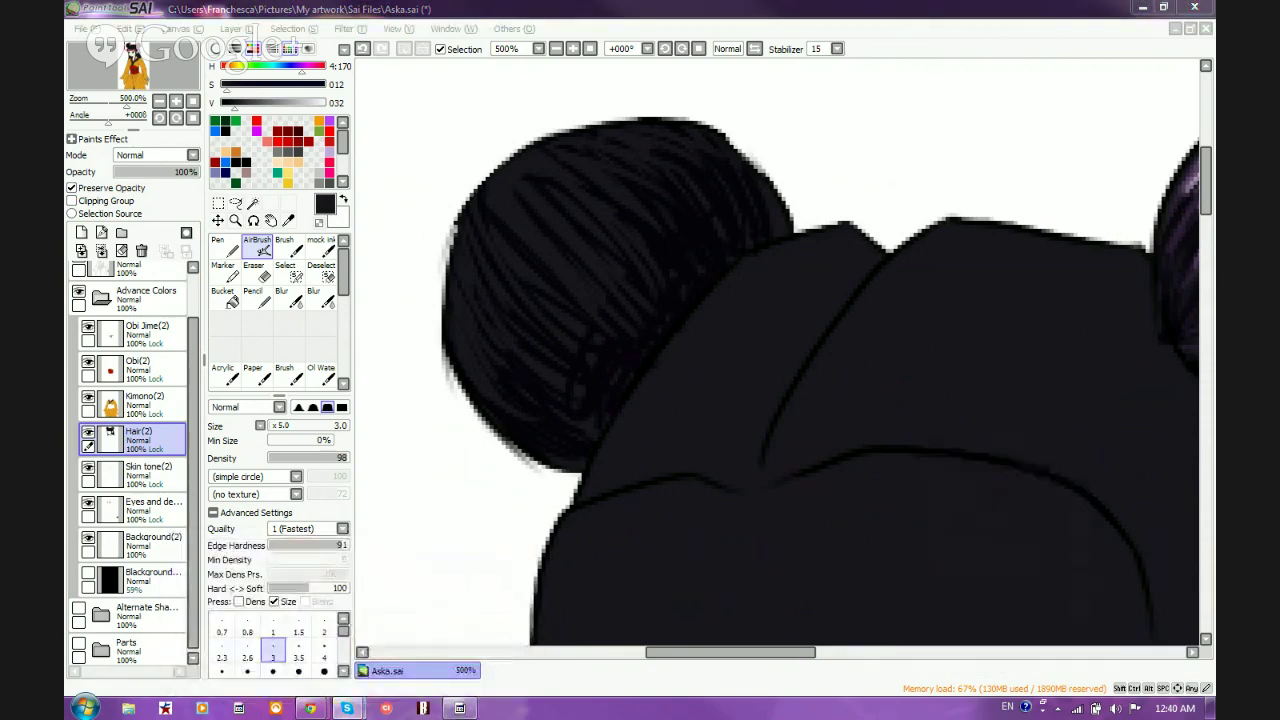
{"action": "left_click", "coordinate": [1048, 9]}
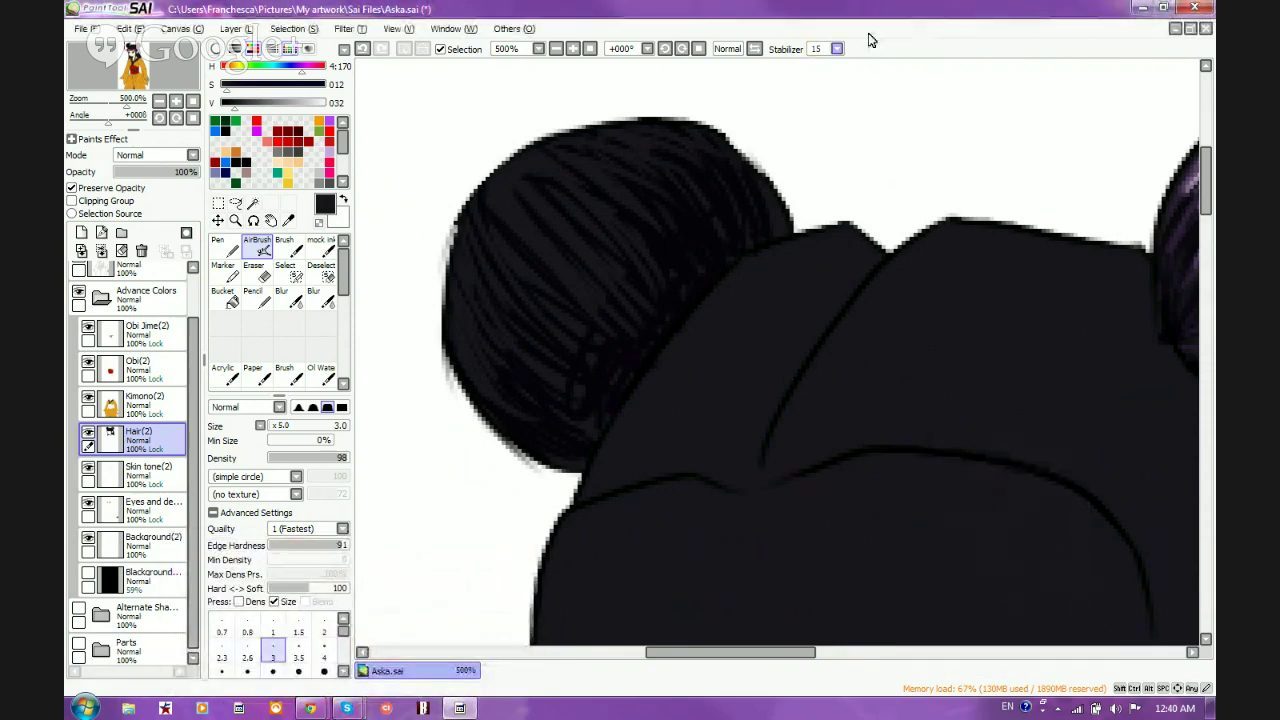
{"action": "scroll", "coordinate": [643, 229], "scroll_direction": "down", "scroll_amount": 3}
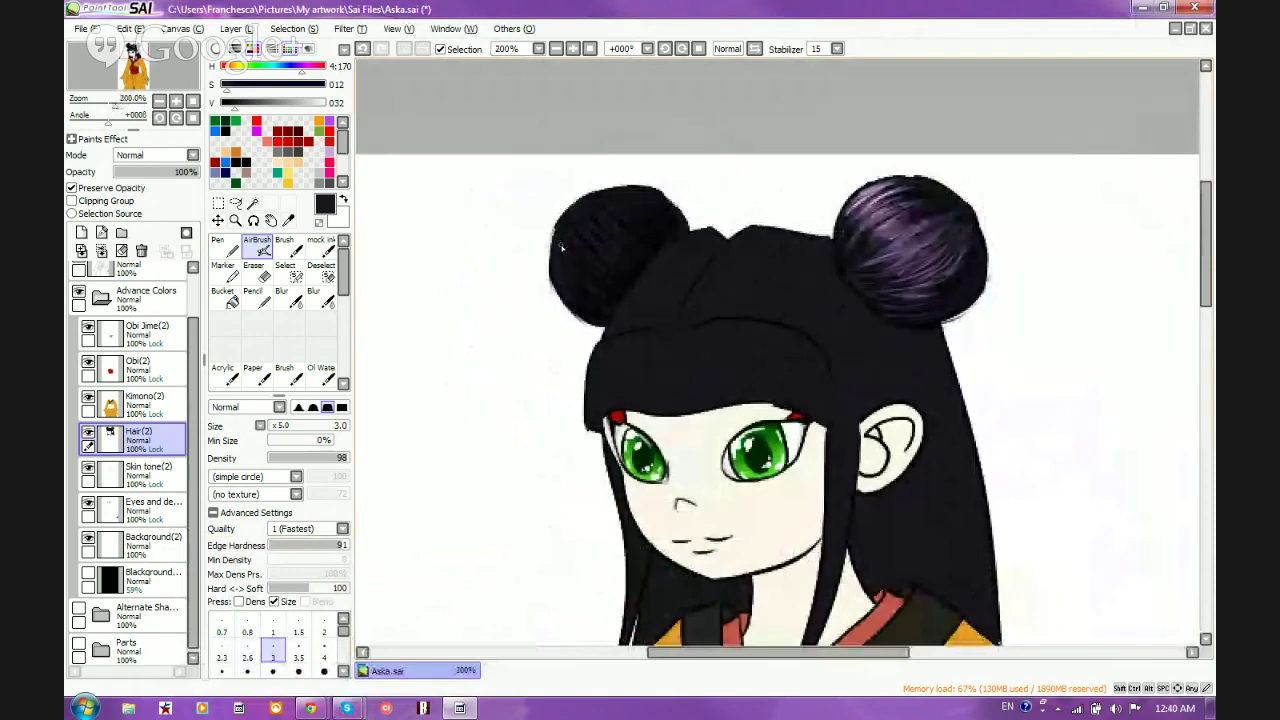
{"action": "scroll", "coordinate": [561, 246], "scroll_direction": "down", "scroll_amount": 1}
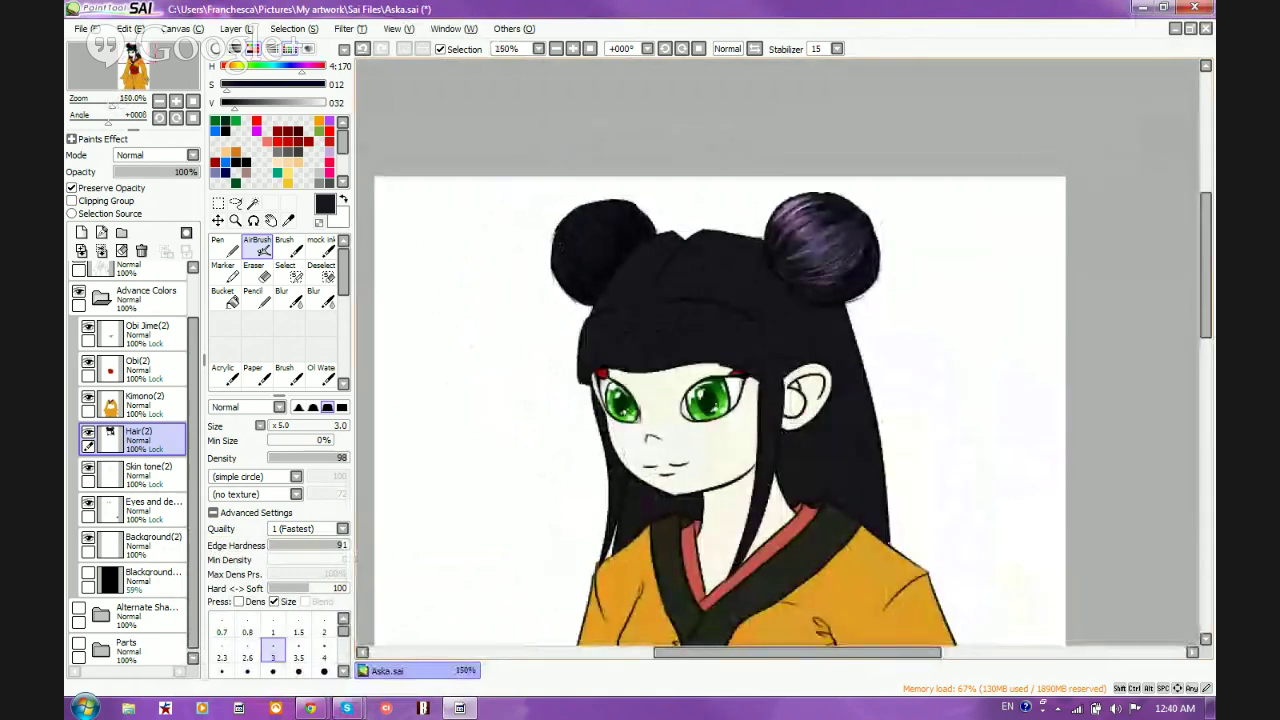
{"action": "key", "text": "alt+Tab"}
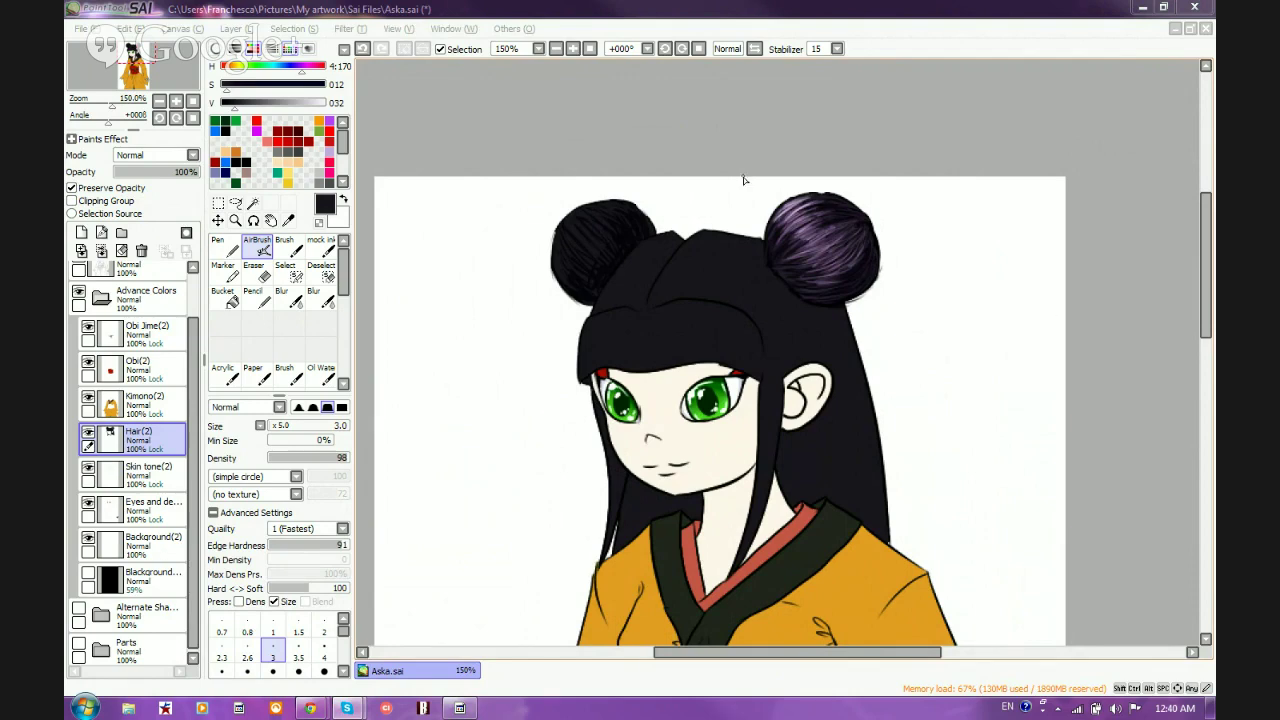
Sample a dark purple from the finished bun and paint thin size 1 strands over the second bun's outer side, middle and top
{"action": "scroll", "coordinate": [805, 229], "scroll_direction": "up", "scroll_amount": 3}
{"action": "scroll", "coordinate": [803, 311], "scroll_direction": "up", "scroll_amount": 2}
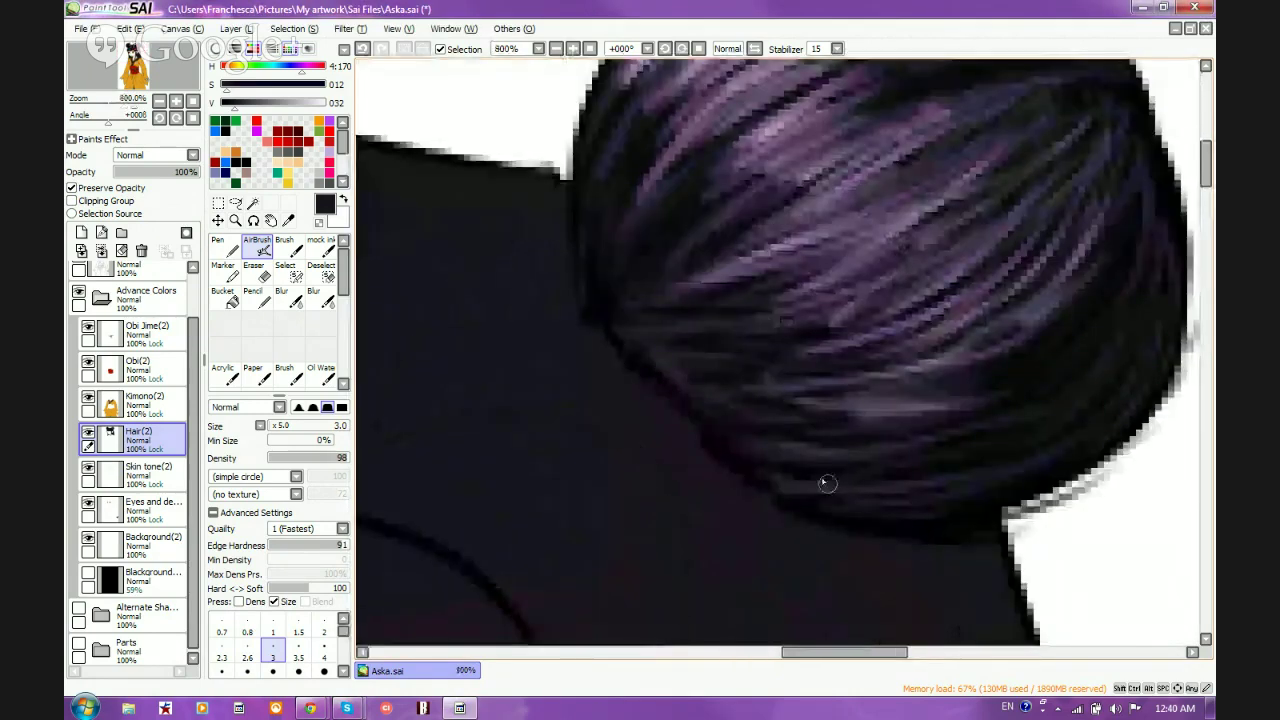
{"action": "scroll", "coordinate": [829, 490], "scroll_direction": "down", "scroll_amount": 4}
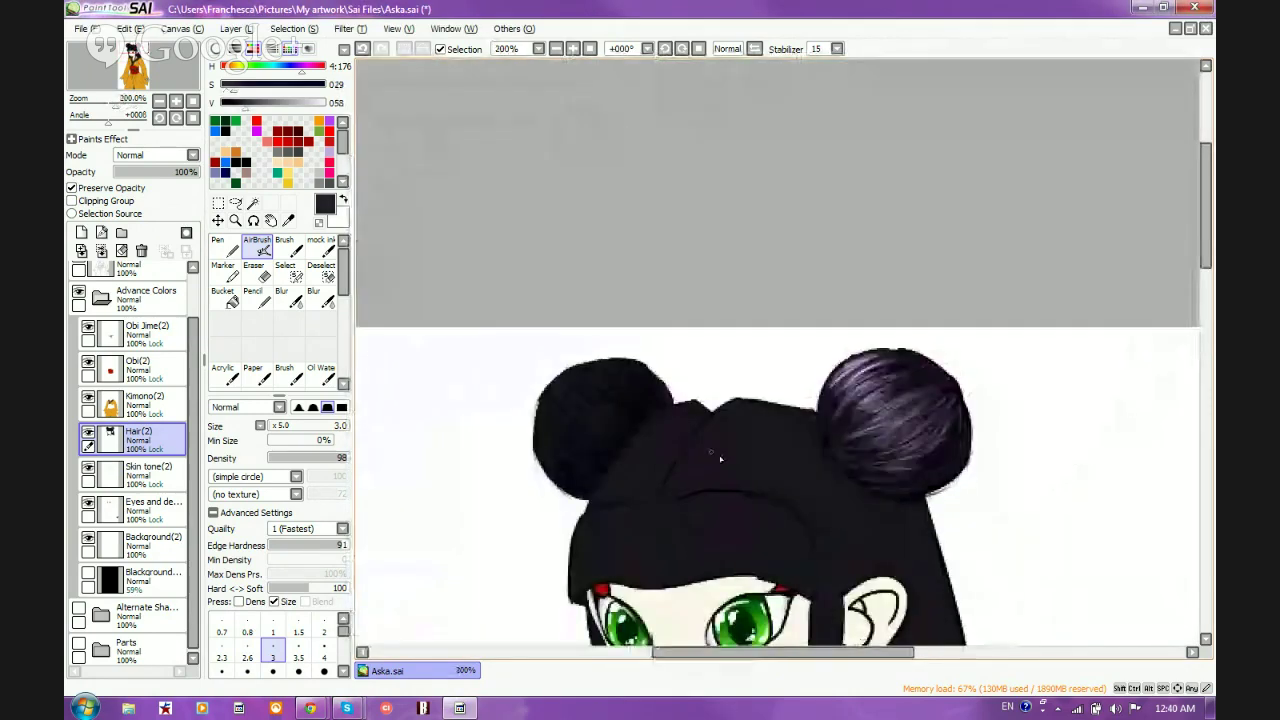
{"action": "scroll", "coordinate": [720, 459], "scroll_direction": "up", "scroll_amount": 2}
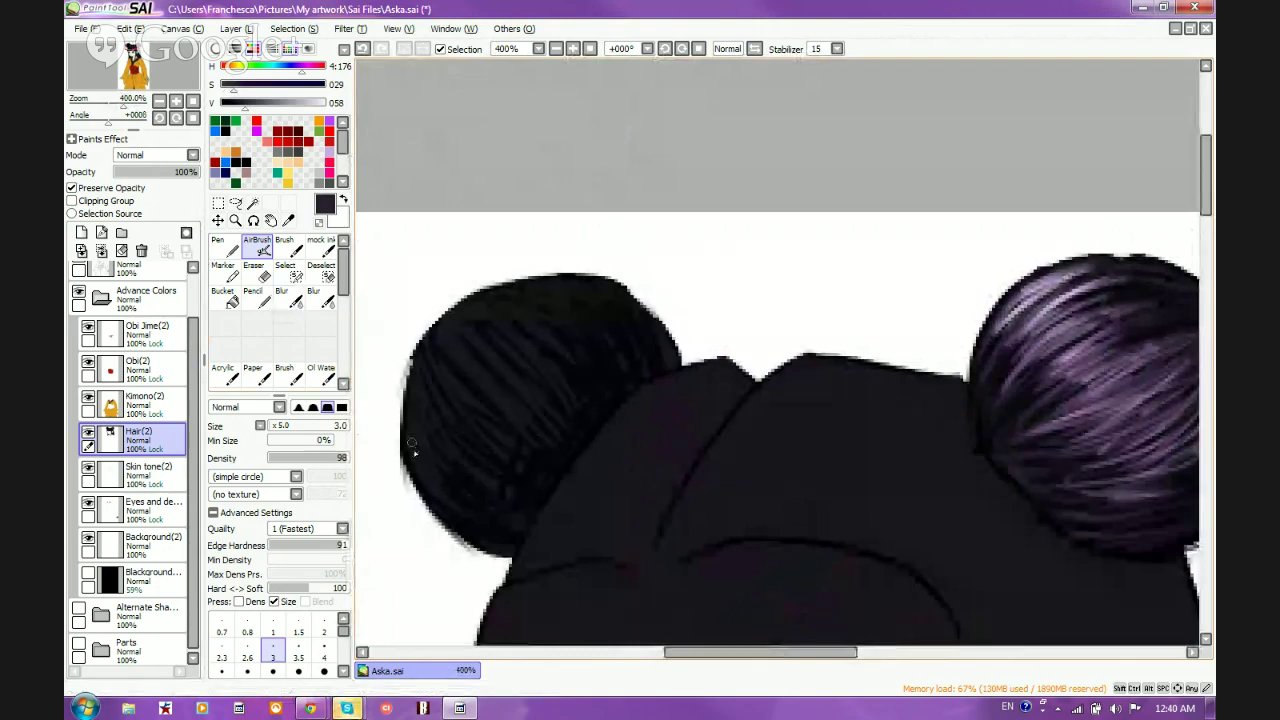
{"action": "left_click", "coordinate": [272, 632]}
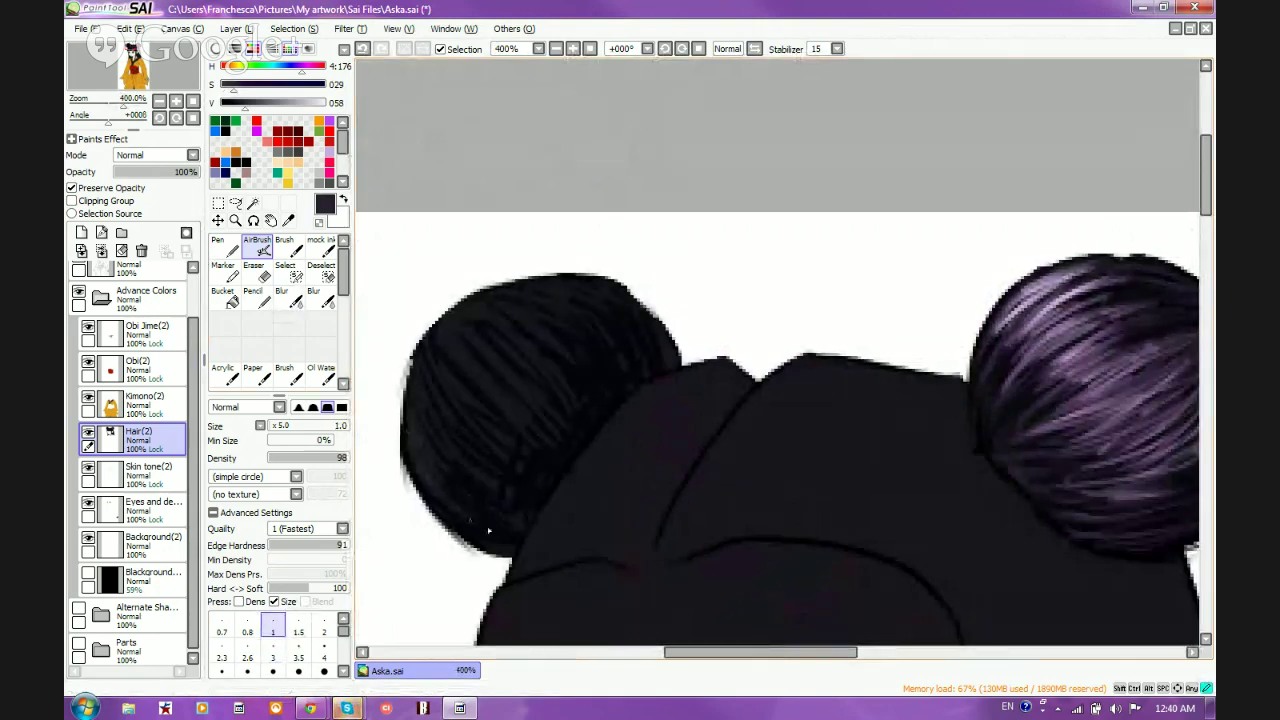
{"action": "left_click_drag", "start_coordinate": [488, 530], "coordinate": [424, 464]}
{"action": "mouse_move", "coordinate": [475, 500]}
{"action": "left_mouse_down"}
{"action": "mouse_move", "coordinate": [422, 432]}
{"action": "mouse_move", "coordinate": [478, 472]}
{"action": "mouse_move", "coordinate": [439, 410]}
{"action": "mouse_move", "coordinate": [503, 456]}
{"action": "mouse_move", "coordinate": [463, 388]}
{"action": "mouse_move", "coordinate": [513, 438]}
{"action": "mouse_move", "coordinate": [465, 366]}
{"action": "mouse_move", "coordinate": [543, 447]}
{"action": "mouse_move", "coordinate": [533, 408]}
{"action": "mouse_move", "coordinate": [470, 339]}
{"action": "mouse_move", "coordinate": [521, 381]}
{"action": "mouse_move", "coordinate": [451, 331]}
{"action": "mouse_move", "coordinate": [485, 323]}
{"action": "mouse_move", "coordinate": [551, 345]}
{"action": "left_mouse_up"}
{"action": "left_click_drag", "start_coordinate": [497, 311], "coordinate": [562, 348]}
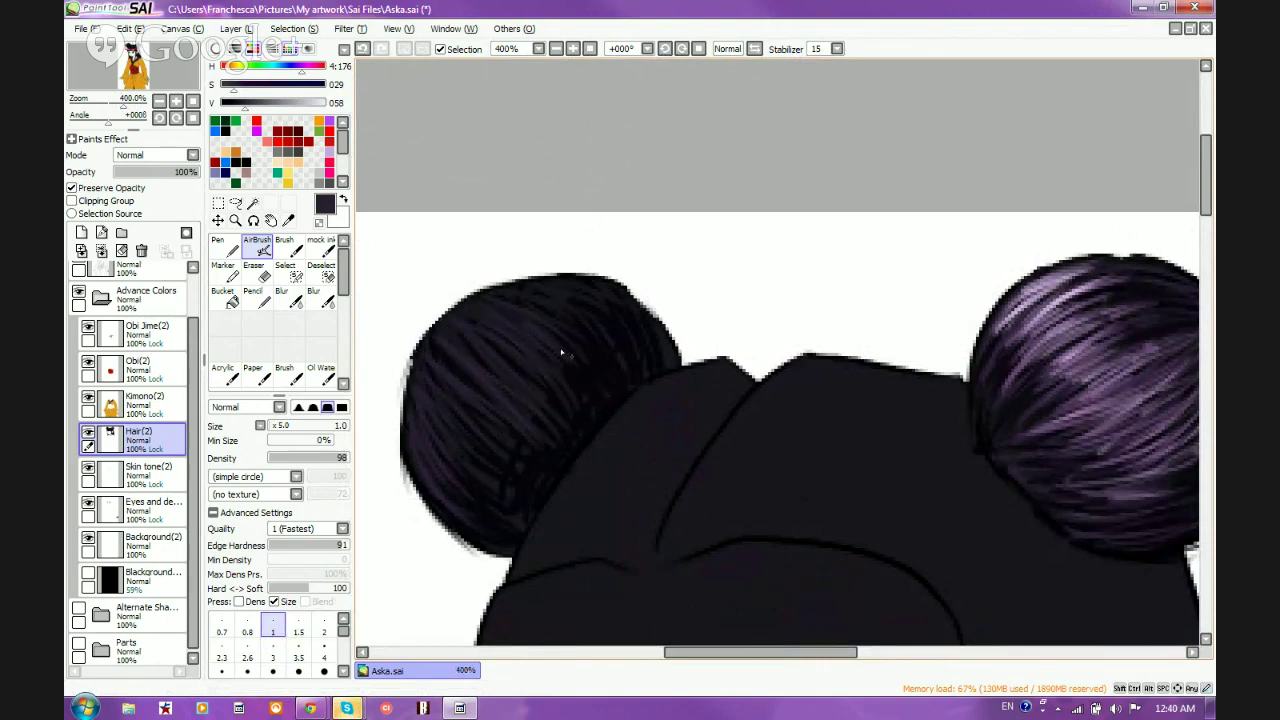
{"action": "left_click_drag", "start_coordinate": [532, 302], "coordinate": [595, 340]}
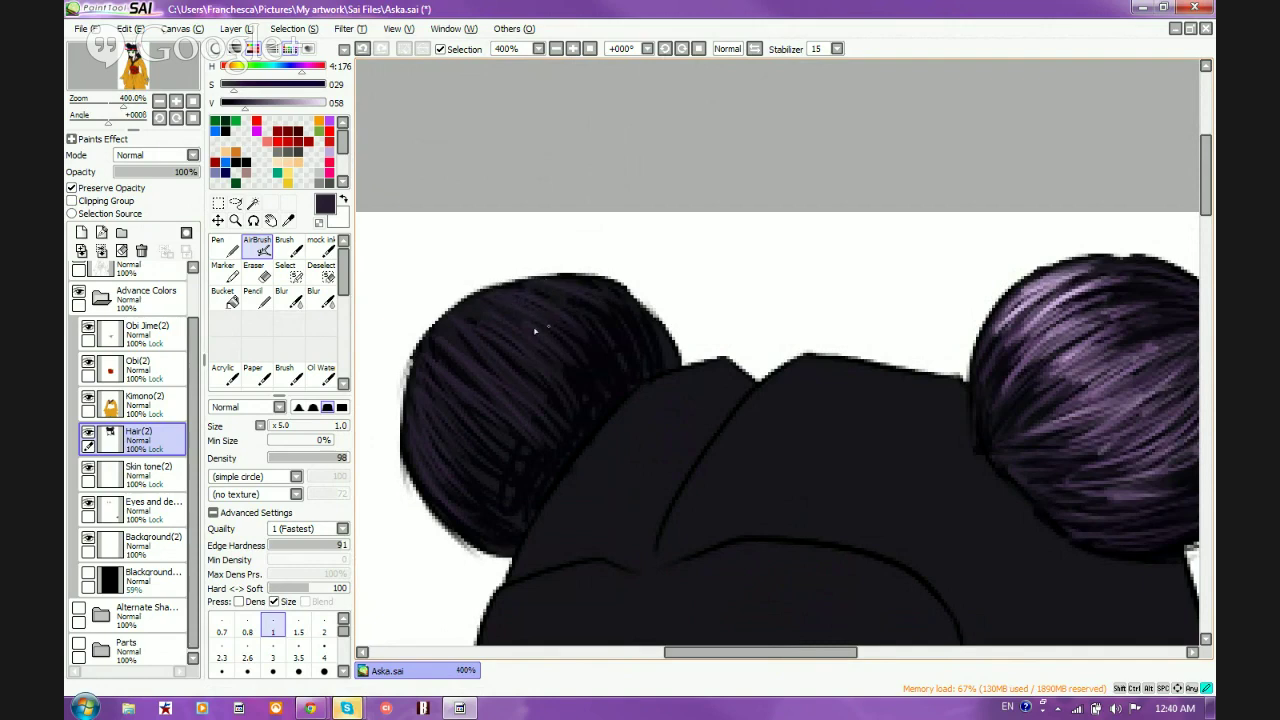
{"action": "mouse_move", "coordinate": [435, 350]}
{"action": "left_mouse_down"}
{"action": "mouse_move", "coordinate": [482, 412]}
{"action": "mouse_move", "coordinate": [514, 417]}
{"action": "left_mouse_up"}
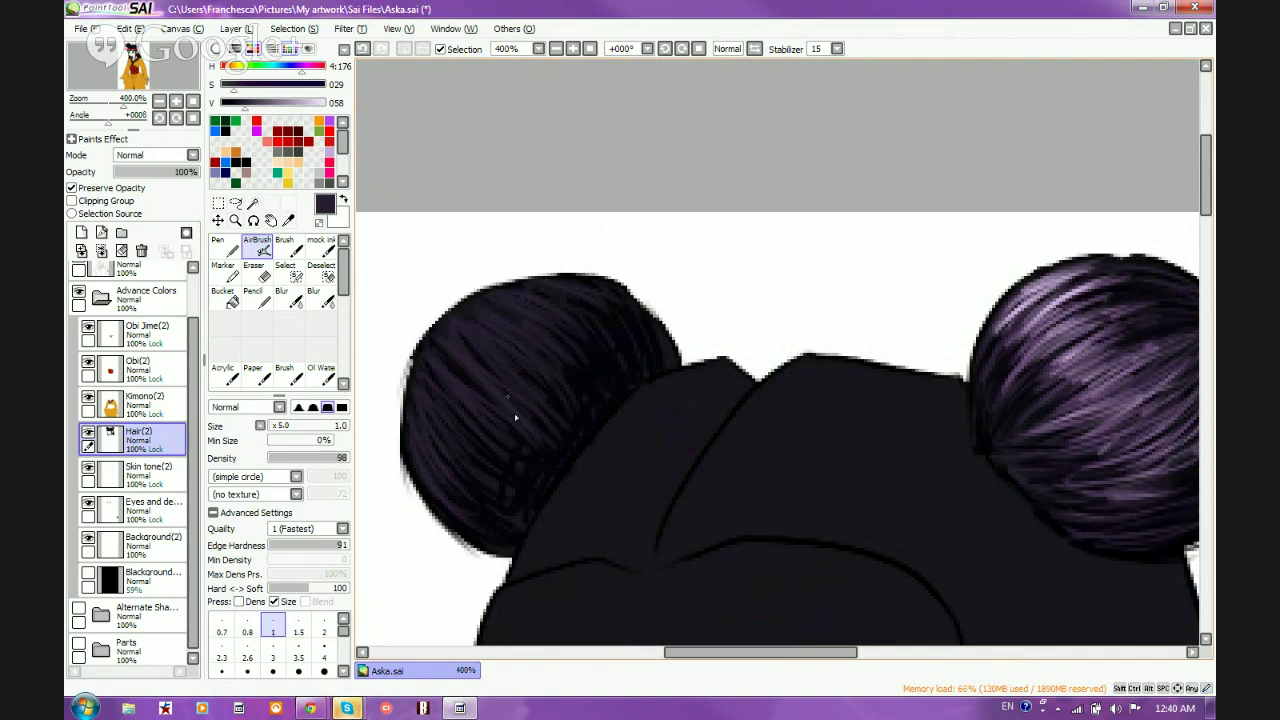
Sample the near-black shadow colour and paint thin strands across the second bun's top, middle and base to deepen its shading
{"action": "right_click", "coordinate": [594, 383]}
{"action": "left_click_drag", "start_coordinate": [494, 323], "coordinate": [568, 356]}
{"action": "left_click_drag", "start_coordinate": [496, 302], "coordinate": [611, 354]}
{"action": "left_click_drag", "start_coordinate": [574, 294], "coordinate": [659, 352]}
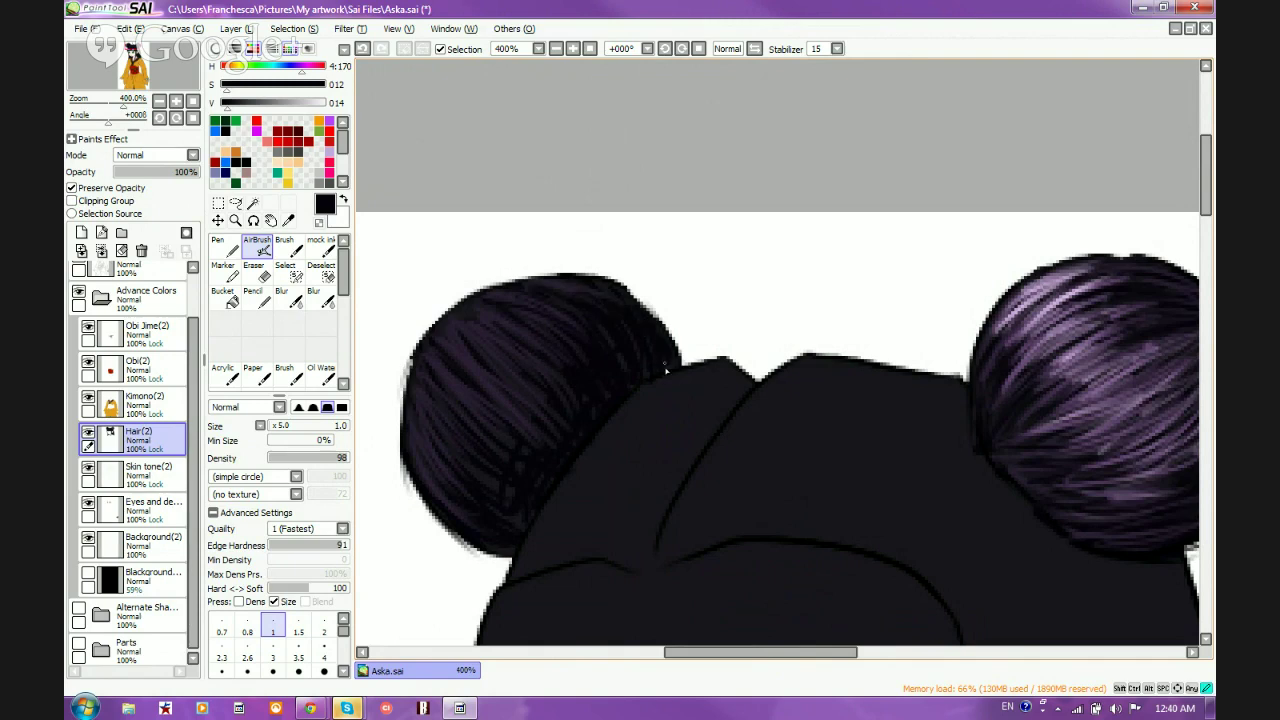
{"action": "mouse_move", "coordinate": [558, 432]}
{"action": "left_mouse_down"}
{"action": "mouse_move", "coordinate": [496, 366]}
{"action": "mouse_move", "coordinate": [548, 406]}
{"action": "left_mouse_up"}
{"action": "mouse_move", "coordinate": [490, 363]}
{"action": "left_mouse_down"}
{"action": "mouse_move", "coordinate": [531, 467]}
{"action": "mouse_move", "coordinate": [477, 434]}
{"action": "mouse_move", "coordinate": [510, 510]}
{"action": "left_mouse_up"}
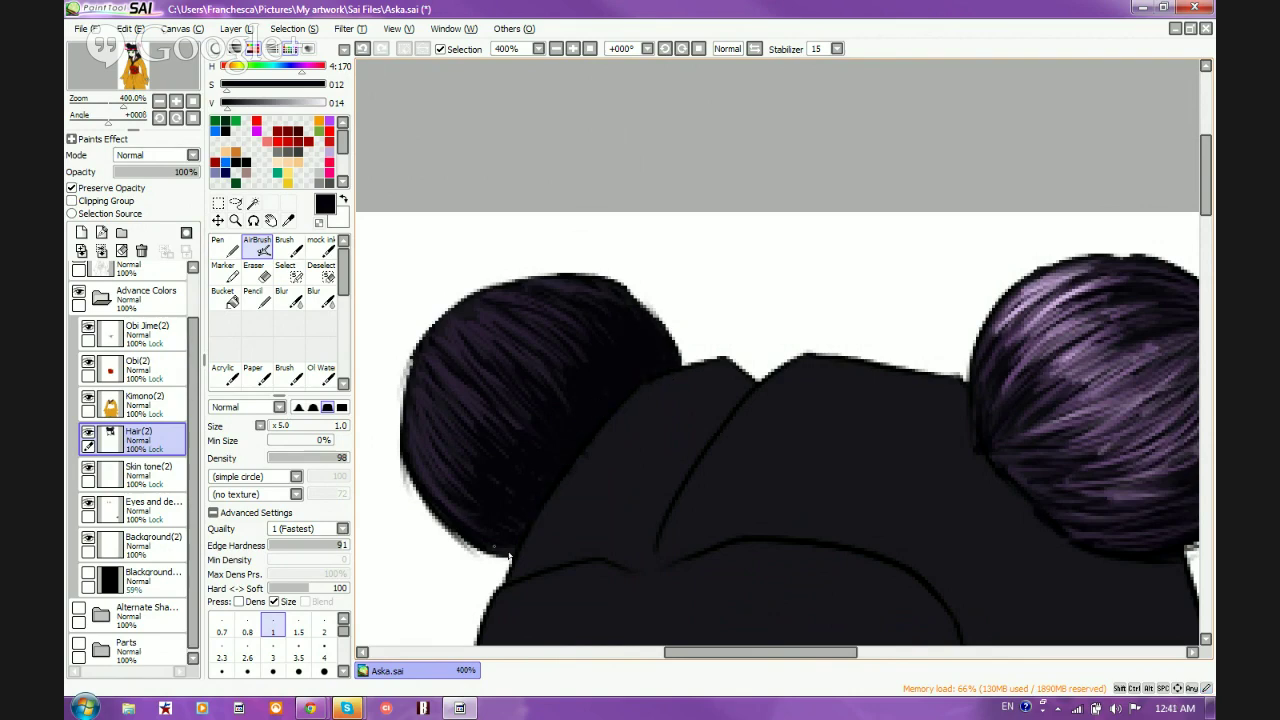
Resample the second bun's dark purple and near-black tones to refine its purple strands and shadows
{"action": "left_click", "coordinate": [419, 453], "text": "alt"}
{"action": "left_click", "coordinate": [438, 390], "text": "alt"}
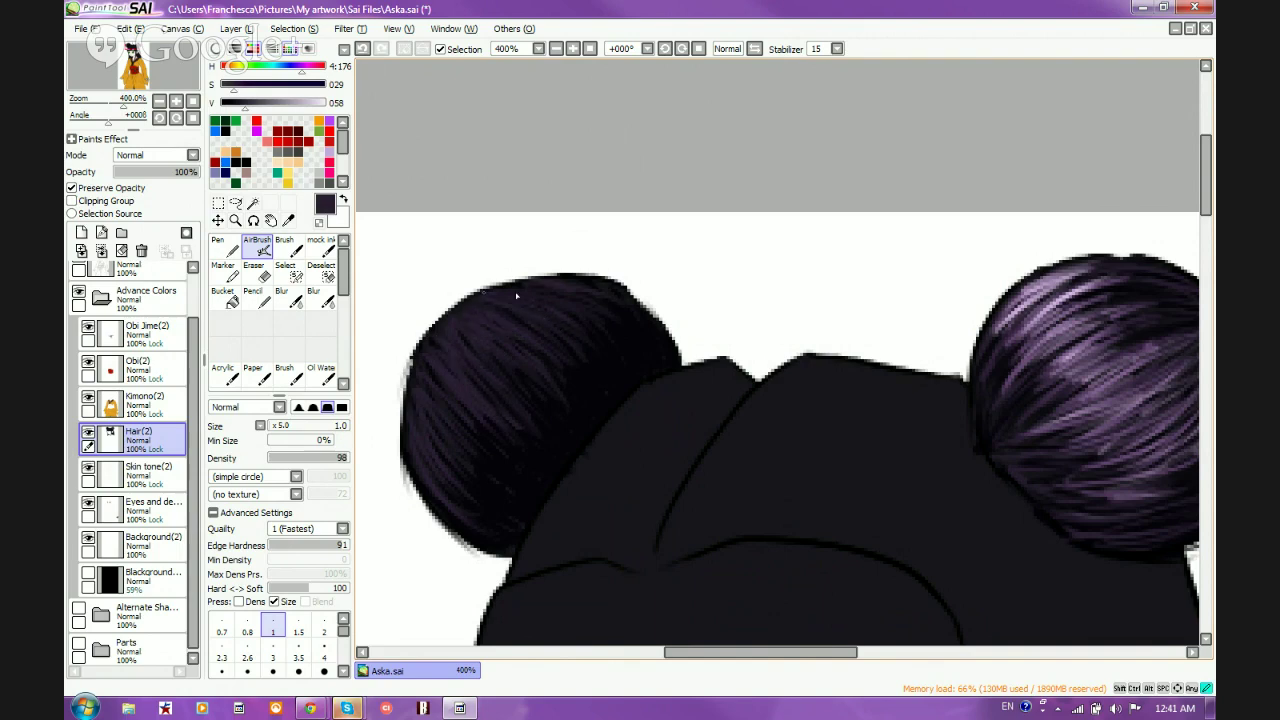
{"action": "left_click", "coordinate": [603, 385], "text": "alt"}
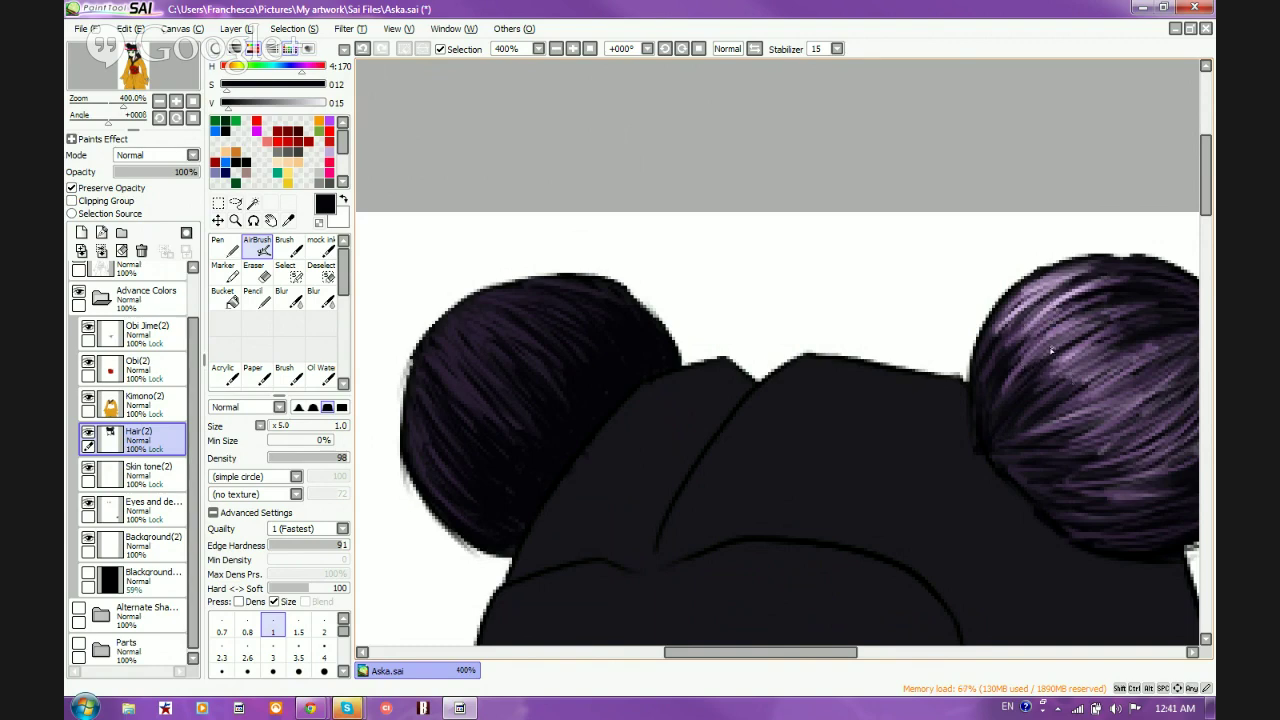
Sample a mid purple from the finished bun and paint thin strands from the second bun's lower outer side up to its top
{"action": "left_click", "coordinate": [993, 358], "text": "alt"}
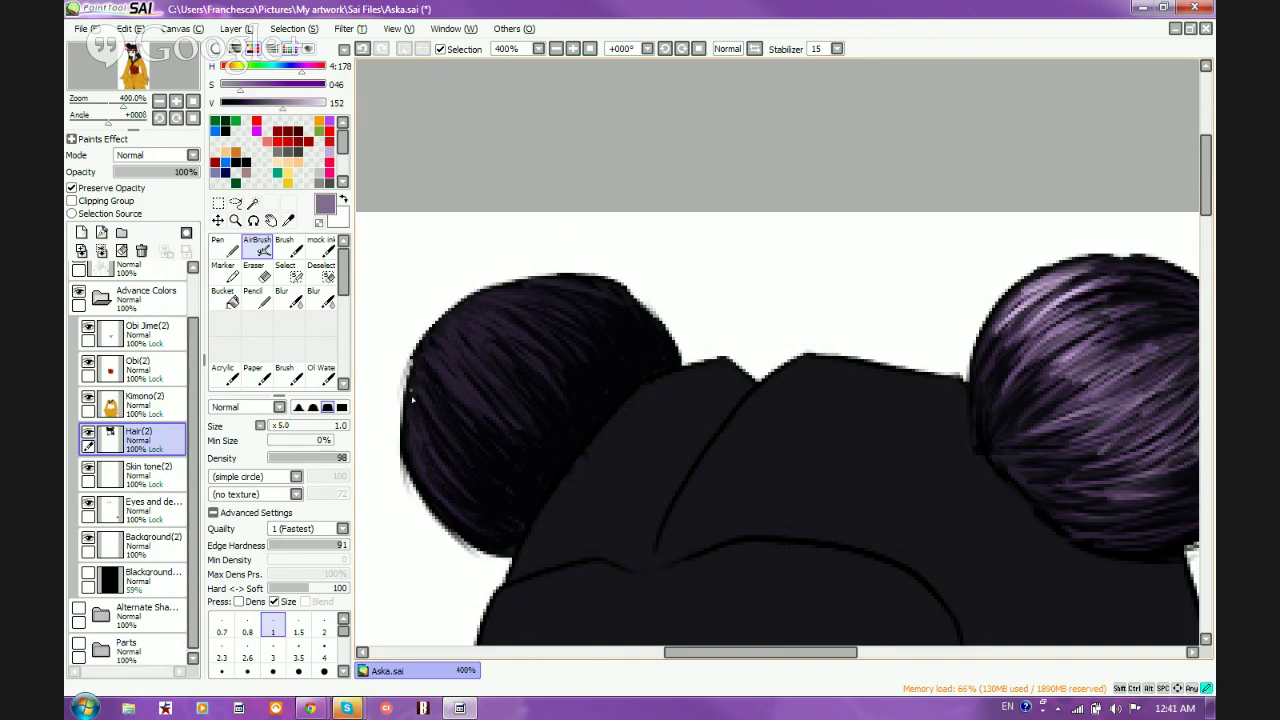
{"action": "mouse_move", "coordinate": [411, 399]}
{"action": "left_mouse_down"}
{"action": "mouse_move", "coordinate": [470, 501]}
{"action": "mouse_move", "coordinate": [444, 512]}
{"action": "mouse_move", "coordinate": [417, 461]}
{"action": "mouse_move", "coordinate": [492, 523]}
{"action": "mouse_move", "coordinate": [410, 424]}
{"action": "mouse_move", "coordinate": [490, 503]}
{"action": "left_mouse_up"}
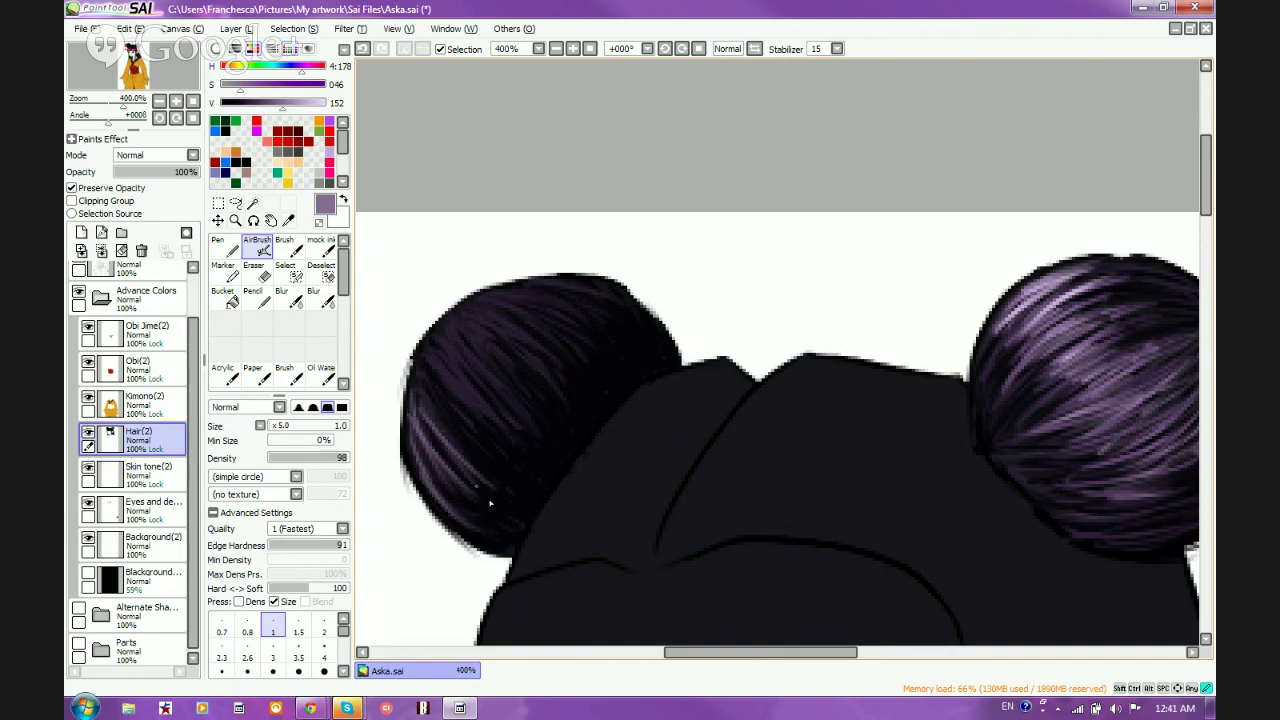
{"action": "mouse_move", "coordinate": [428, 378]}
{"action": "left_mouse_down"}
{"action": "mouse_move", "coordinate": [505, 478]}
{"action": "mouse_move", "coordinate": [502, 462]}
{"action": "left_mouse_up"}
{"action": "left_click_drag", "start_coordinate": [428, 356], "coordinate": [518, 450]}
{"action": "left_click_drag", "start_coordinate": [452, 376], "coordinate": [522, 438]}
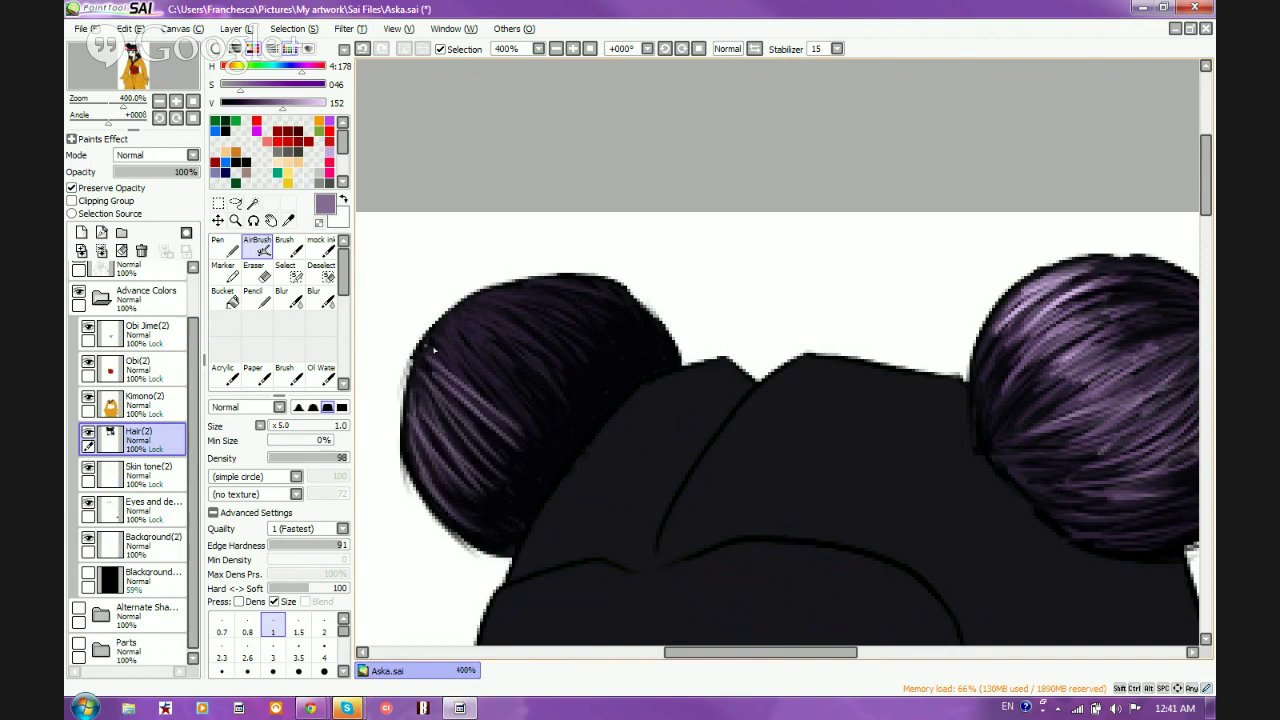
{"action": "left_click_drag", "start_coordinate": [434, 349], "coordinate": [500, 390]}
{"action": "mouse_move", "coordinate": [438, 316]}
{"action": "left_mouse_down"}
{"action": "mouse_move", "coordinate": [498, 346]}
{"action": "mouse_move", "coordinate": [502, 328]}
{"action": "mouse_move", "coordinate": [529, 357]}
{"action": "left_mouse_up"}
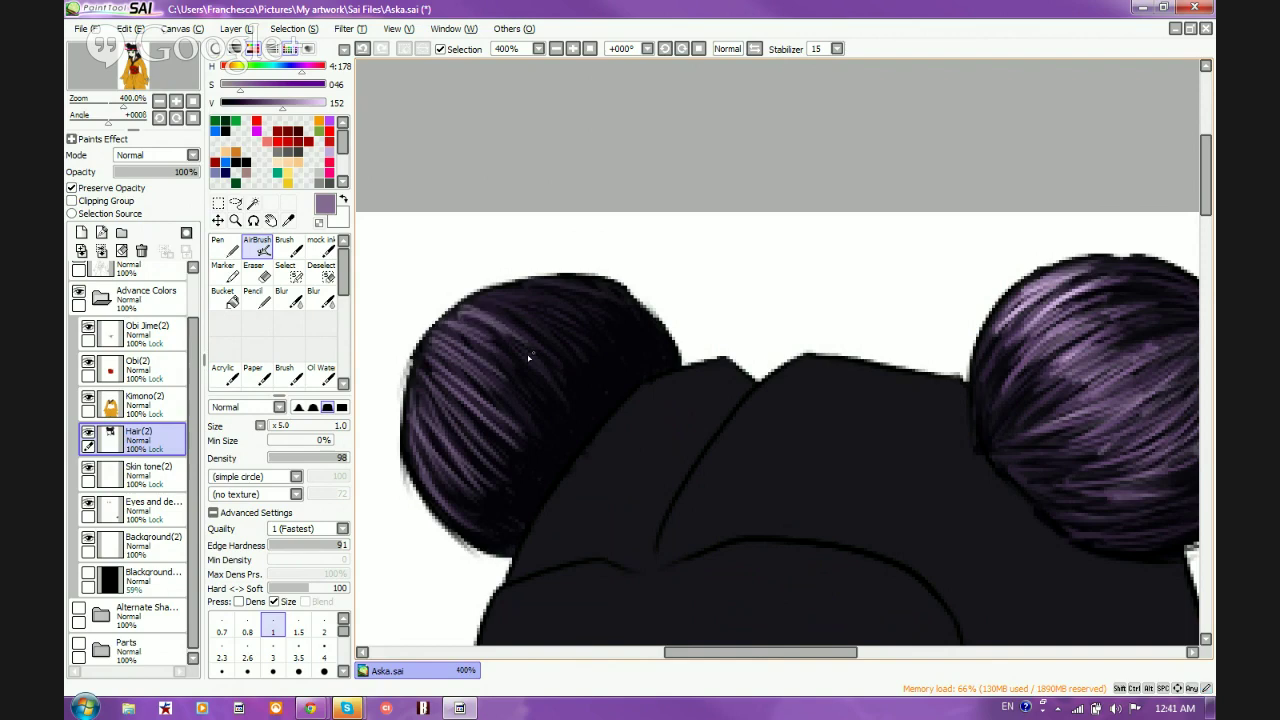
{"action": "mouse_move", "coordinate": [476, 298]}
{"action": "left_mouse_down"}
{"action": "mouse_move", "coordinate": [540, 344]}
{"action": "mouse_move", "coordinate": [566, 316]}
{"action": "left_mouse_up"}
{"action": "left_click_drag", "start_coordinate": [514, 280], "coordinate": [586, 300]}
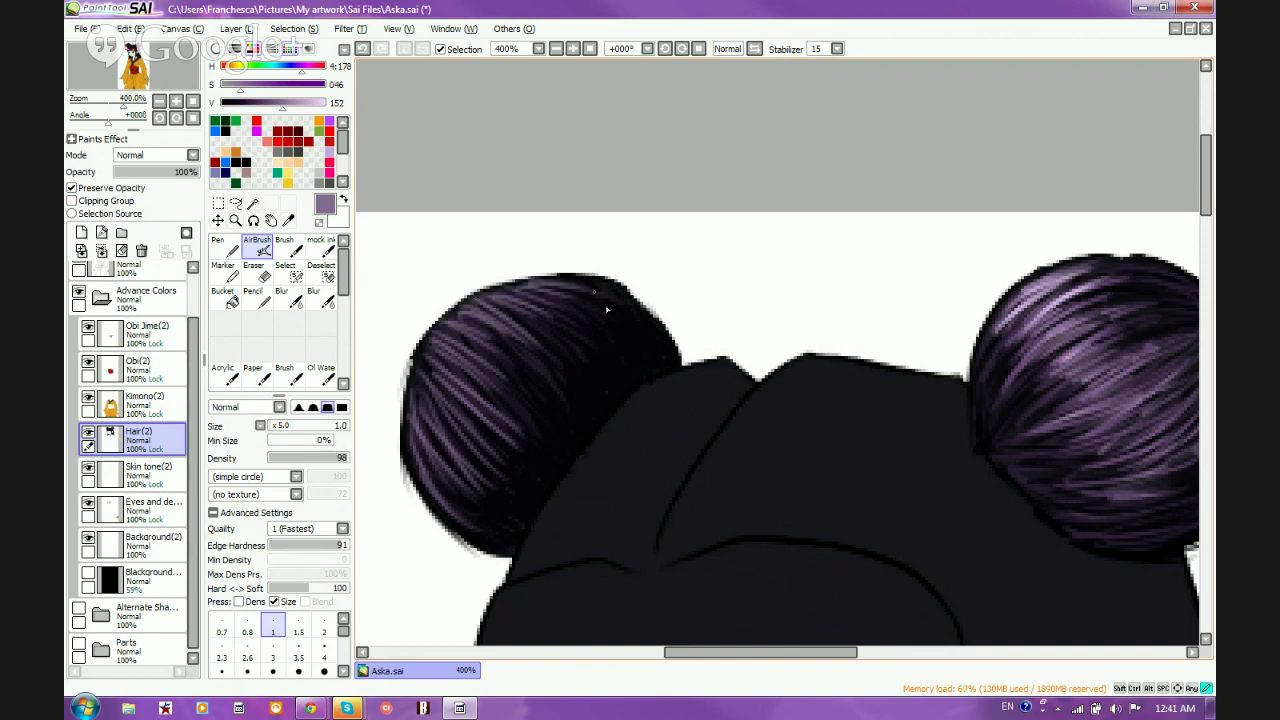
Layer more mid-purple strands over the second bun's upper middle, outer side and top to thicken the highlights
{"action": "mouse_move", "coordinate": [484, 310]}
{"action": "left_mouse_down"}
{"action": "mouse_move", "coordinate": [566, 342]}
{"action": "mouse_move", "coordinate": [530, 370]}
{"action": "left_mouse_up"}
{"action": "left_click_drag", "start_coordinate": [436, 316], "coordinate": [494, 376]}
{"action": "mouse_move", "coordinate": [436, 334]}
{"action": "left_mouse_down"}
{"action": "mouse_move", "coordinate": [488, 394]}
{"action": "mouse_move", "coordinate": [486, 410]}
{"action": "left_mouse_up"}
{"action": "left_click_drag", "start_coordinate": [422, 358], "coordinate": [480, 442]}
{"action": "left_click_drag", "start_coordinate": [442, 404], "coordinate": [492, 468]}
{"action": "left_click_drag", "start_coordinate": [418, 366], "coordinate": [474, 474]}
{"action": "left_click_drag", "start_coordinate": [414, 398], "coordinate": [468, 490]}
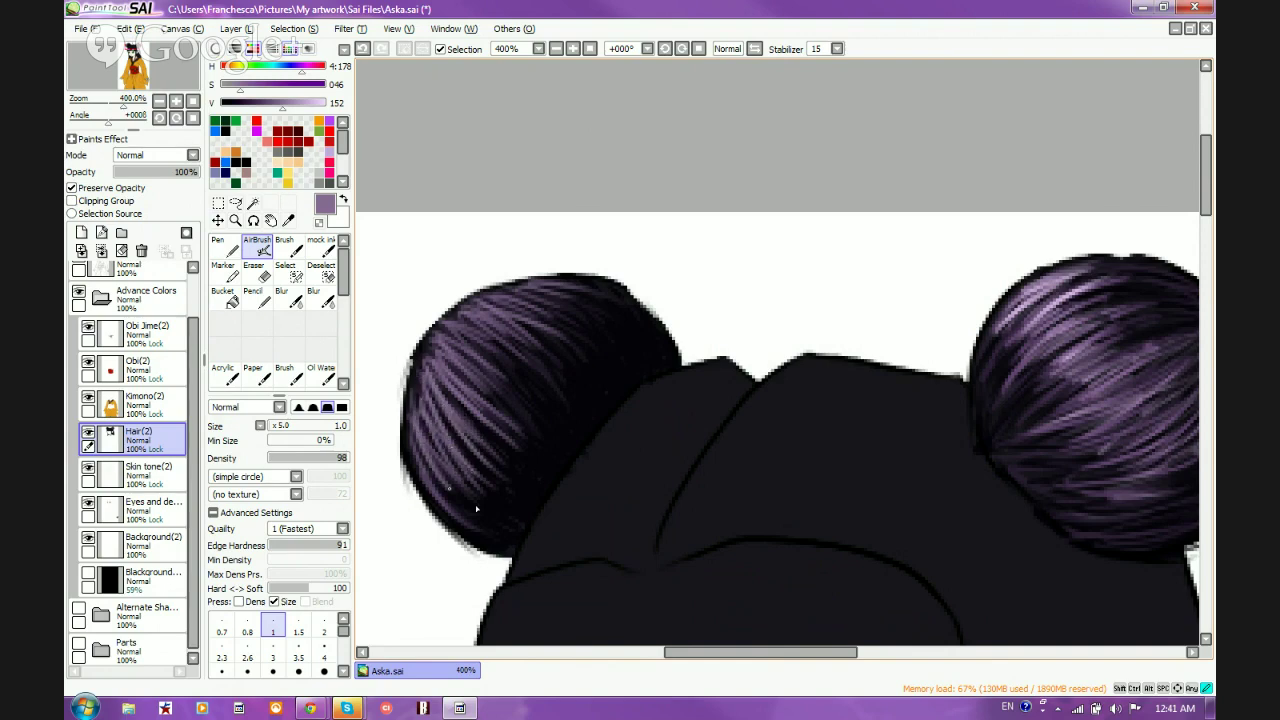
{"action": "left_click_drag", "start_coordinate": [460, 336], "coordinate": [532, 390]}
{"action": "mouse_move", "coordinate": [496, 328]}
{"action": "left_mouse_down"}
{"action": "mouse_move", "coordinate": [540, 404]}
{"action": "mouse_move", "coordinate": [550, 370]}
{"action": "left_mouse_up"}
{"action": "left_click_drag", "start_coordinate": [522, 304], "coordinate": [556, 328]}
{"action": "mouse_move", "coordinate": [536, 290]}
{"action": "left_mouse_down"}
{"action": "mouse_move", "coordinate": [582, 320]}
{"action": "mouse_move", "coordinate": [576, 300]}
{"action": "mouse_move", "coordinate": [620, 308]}
{"action": "left_mouse_up"}
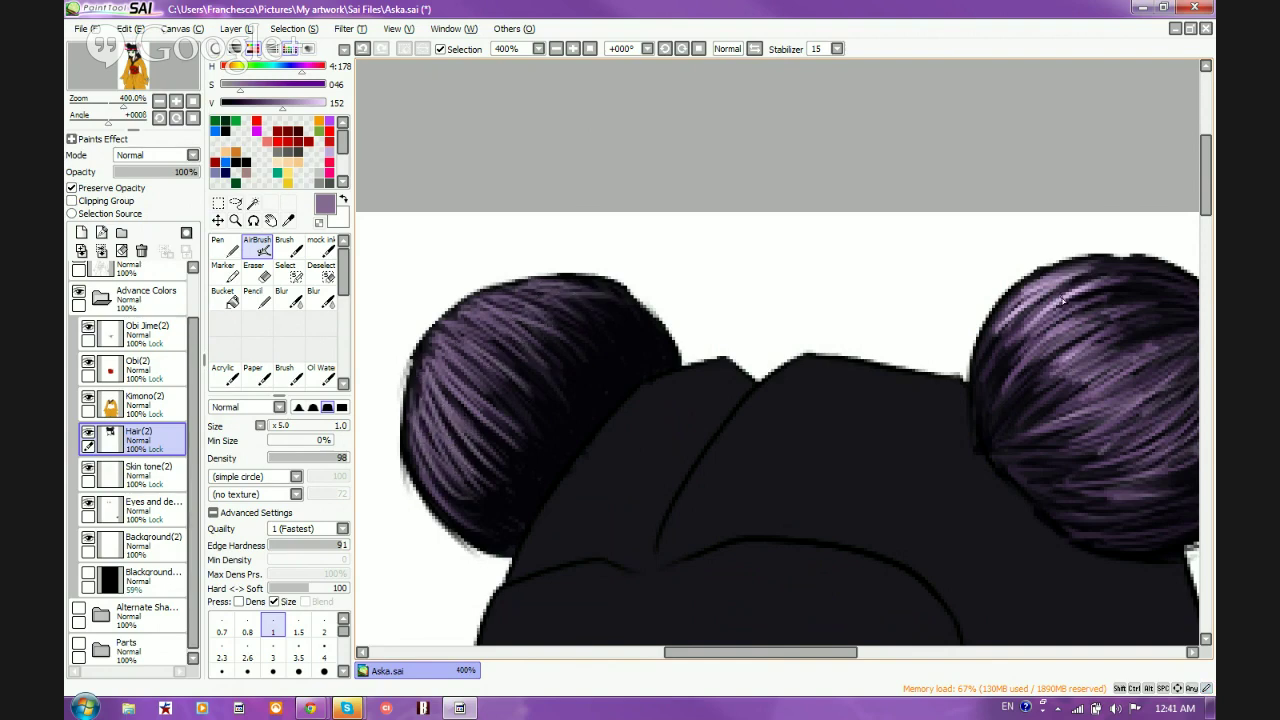
Sample the light lavender highlight from the finished bun and paint bright strands from the second bun's outer side to its top
{"action": "left_click", "coordinate": [1066, 305], "text": "alt"}
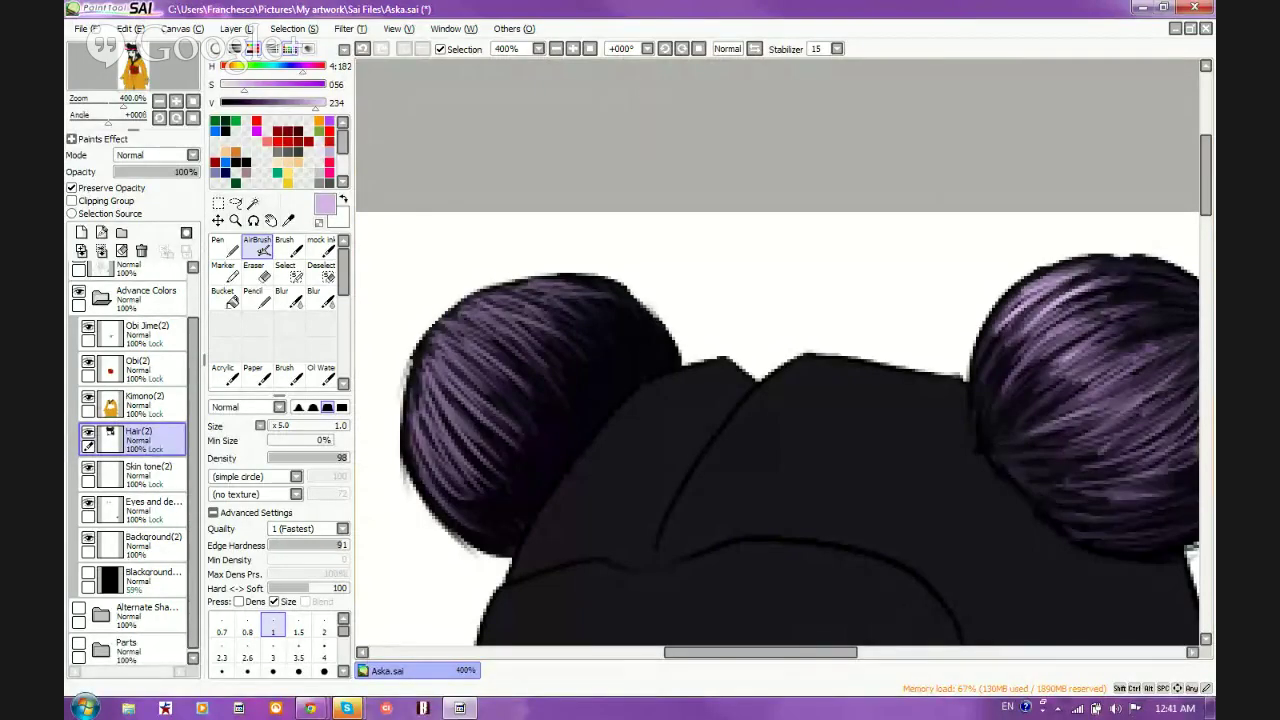
{"action": "key", "text": "alt+Tab"}
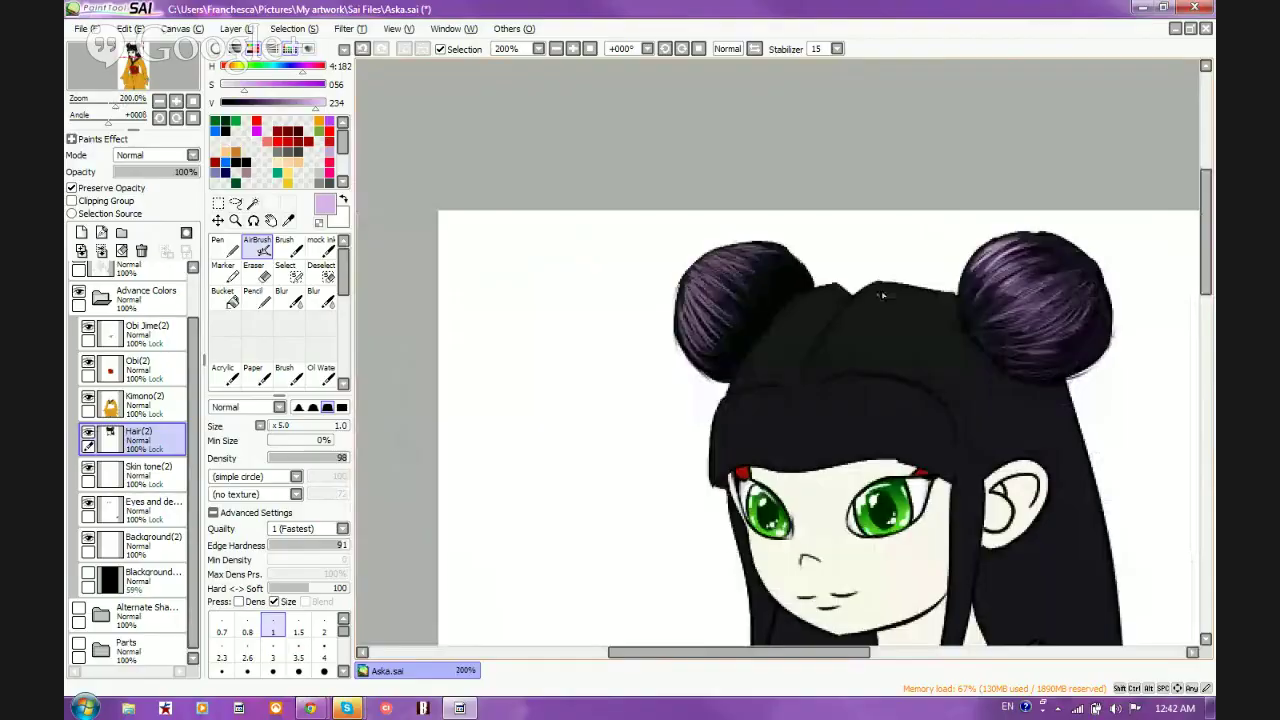
{"action": "scroll", "coordinate": [766, 318], "scroll_direction": "up", "scroll_amount": 1}
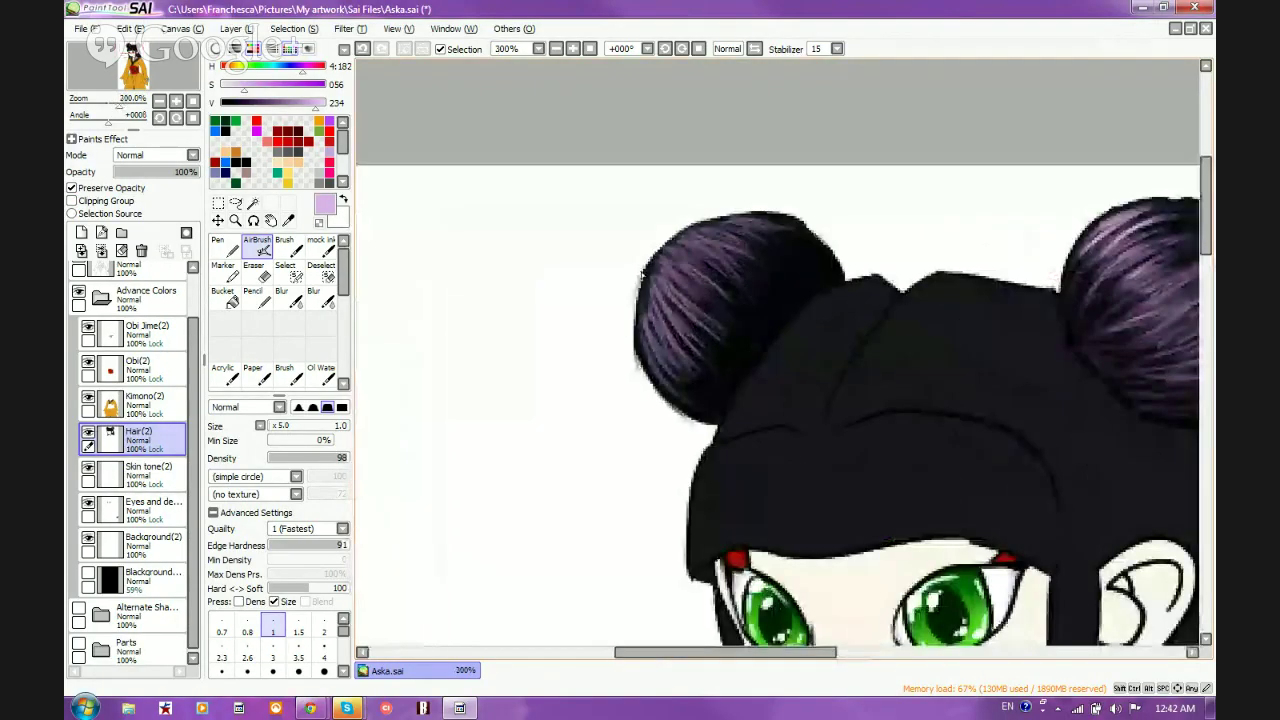
{"action": "scroll", "coordinate": [815, 307], "scroll_direction": "up", "scroll_amount": 1}
{"action": "scroll", "coordinate": [808, 273], "scroll_direction": "up", "scroll_amount": 1}
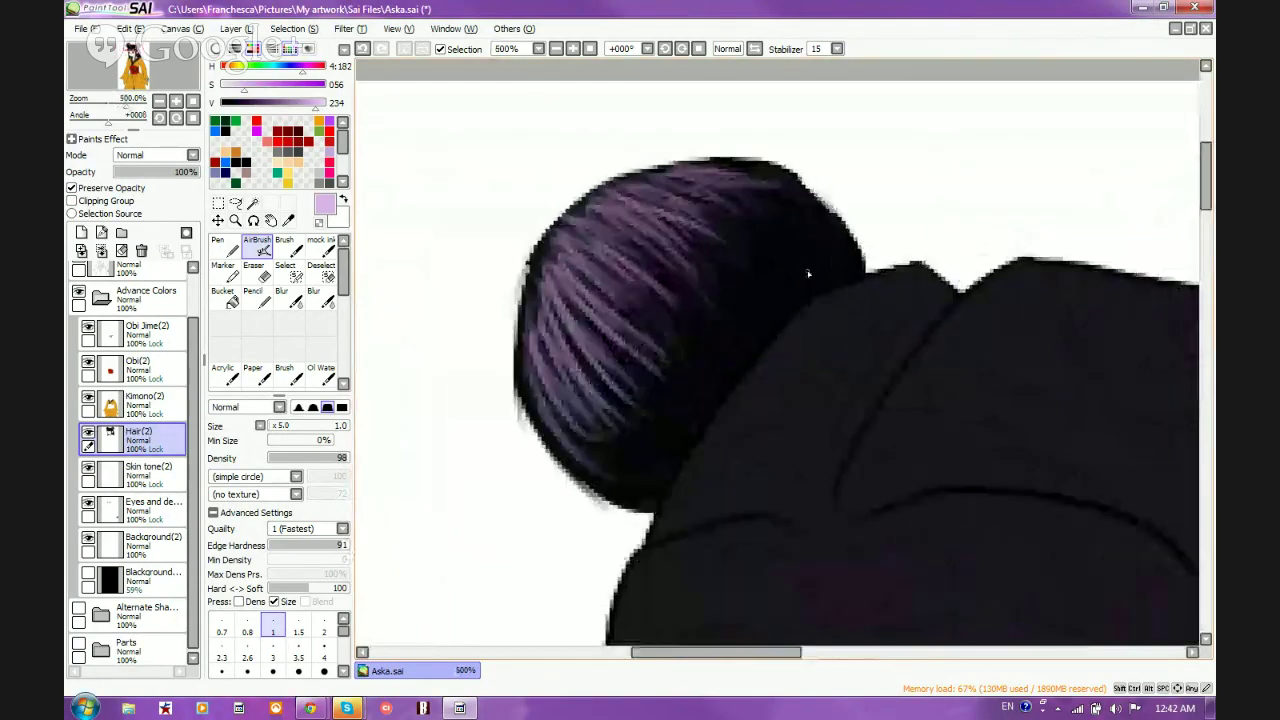
{"action": "mouse_move", "coordinate": [534, 329]}
{"action": "left_mouse_down"}
{"action": "mouse_move", "coordinate": [586, 423]}
{"action": "mouse_move", "coordinate": [577, 389]}
{"action": "left_mouse_up"}
{"action": "mouse_move", "coordinate": [540, 293]}
{"action": "left_mouse_down"}
{"action": "mouse_move", "coordinate": [627, 388]}
{"action": "mouse_move", "coordinate": [623, 369]}
{"action": "left_mouse_up"}
{"action": "left_click_drag", "start_coordinate": [549, 267], "coordinate": [655, 356]}
{"action": "left_click_drag", "start_coordinate": [550, 257], "coordinate": [642, 318]}
{"action": "left_click_drag", "start_coordinate": [553, 243], "coordinate": [651, 305]}
{"action": "left_click_drag", "start_coordinate": [552, 218], "coordinate": [670, 292]}
{"action": "mouse_move", "coordinate": [606, 214]}
{"action": "left_mouse_down"}
{"action": "mouse_move", "coordinate": [684, 254]}
{"action": "mouse_move", "coordinate": [685, 207]}
{"action": "mouse_move", "coordinate": [722, 216]}
{"action": "left_mouse_up"}
{"action": "left_click_drag", "start_coordinate": [637, 197], "coordinate": [756, 200]}
{"action": "mouse_move", "coordinate": [686, 166]}
{"action": "left_mouse_down"}
{"action": "mouse_move", "coordinate": [784, 216]}
{"action": "mouse_move", "coordinate": [774, 186]}
{"action": "left_mouse_up"}
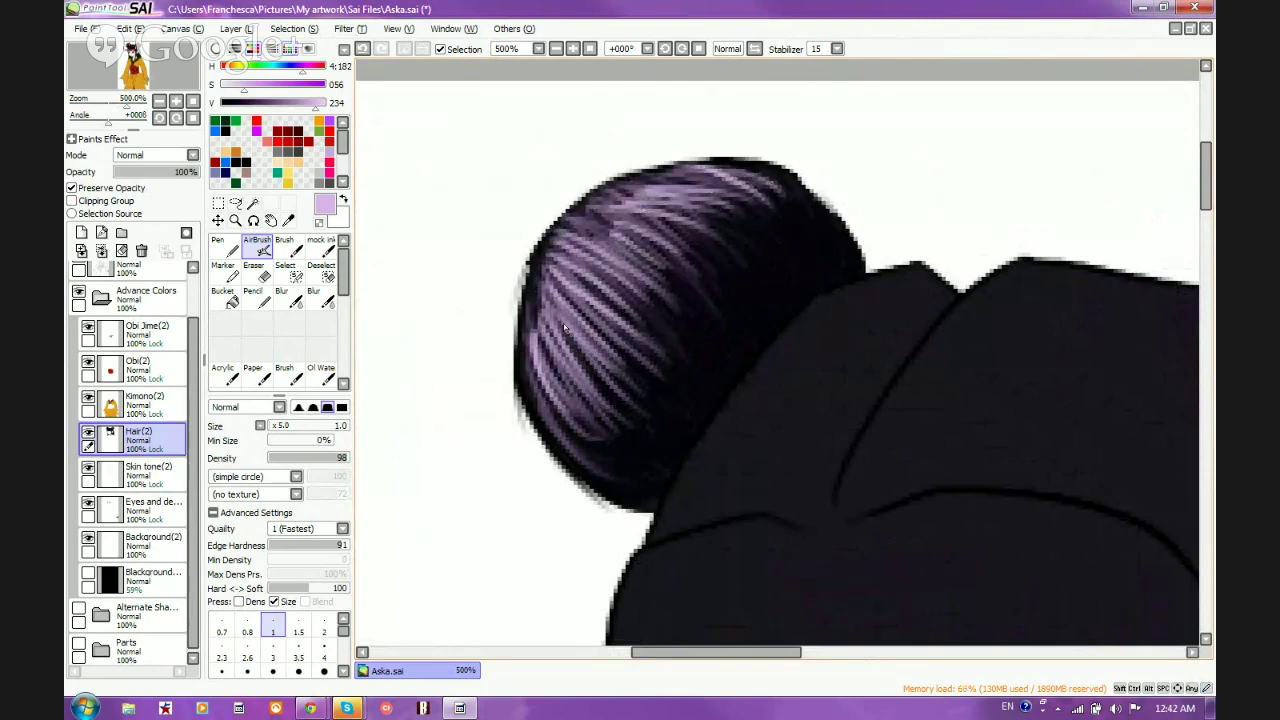
Add further lavender strands along the second bun's outer edge, lower part and upper middle
{"action": "left_click_drag", "start_coordinate": [543, 301], "coordinate": [533, 362]}
{"action": "mouse_move", "coordinate": [547, 277]}
{"action": "left_mouse_down"}
{"action": "mouse_move", "coordinate": [543, 388]}
{"action": "mouse_move", "coordinate": [622, 475]}
{"action": "left_mouse_up"}
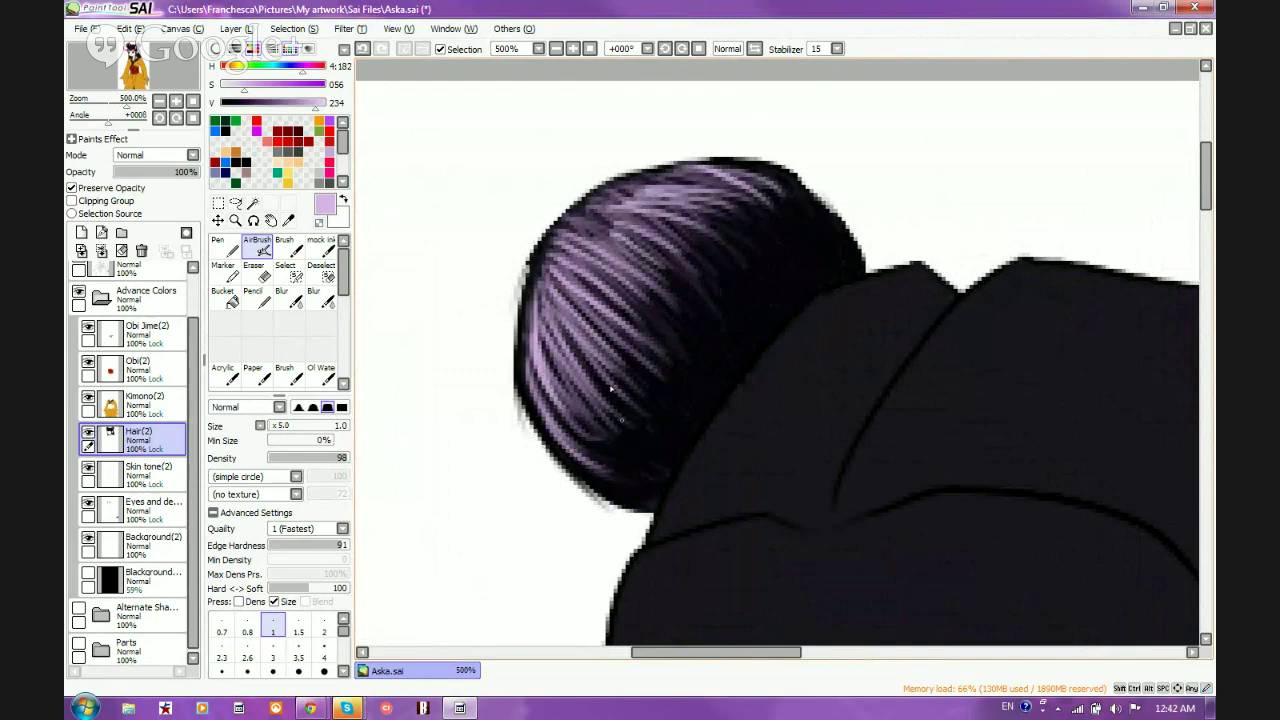
{"action": "left_click_drag", "start_coordinate": [588, 224], "coordinate": [673, 298]}
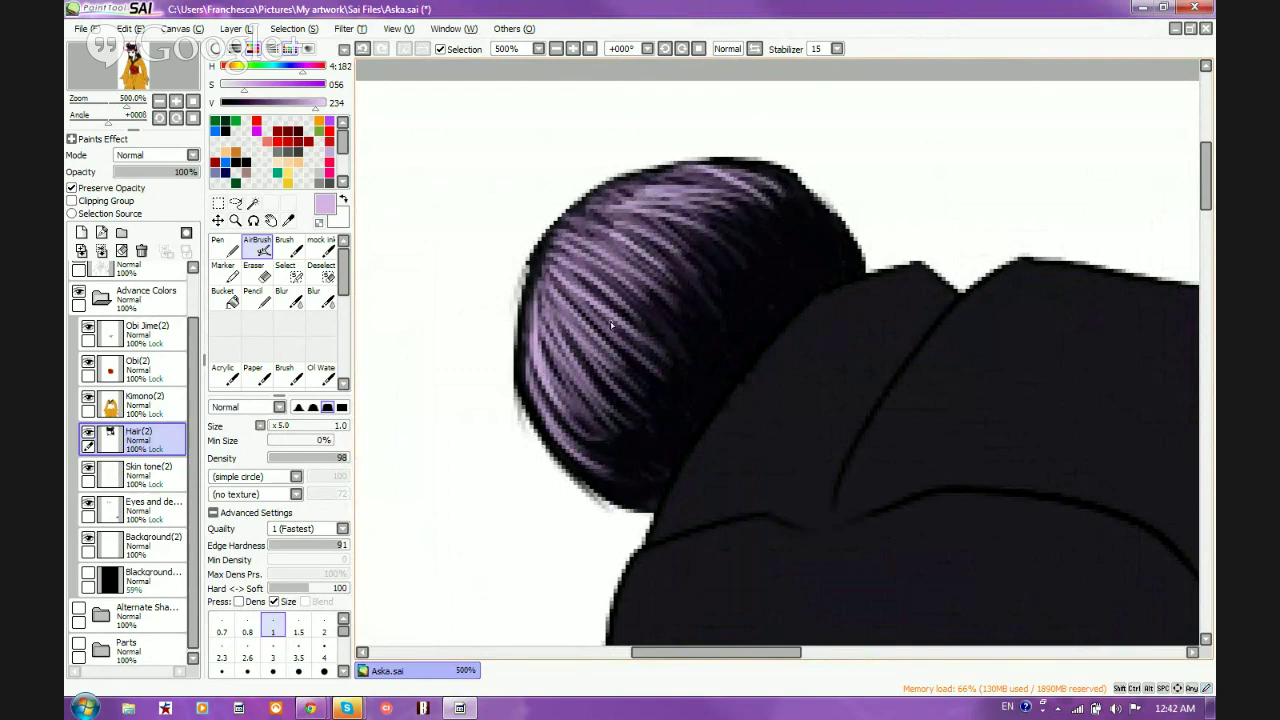
Sample the near-black shadow colour from the second bun's base and paint dark strands into its inner shaded side
{"action": "scroll", "coordinate": [664, 283], "scroll_direction": "down", "scroll_amount": 4}
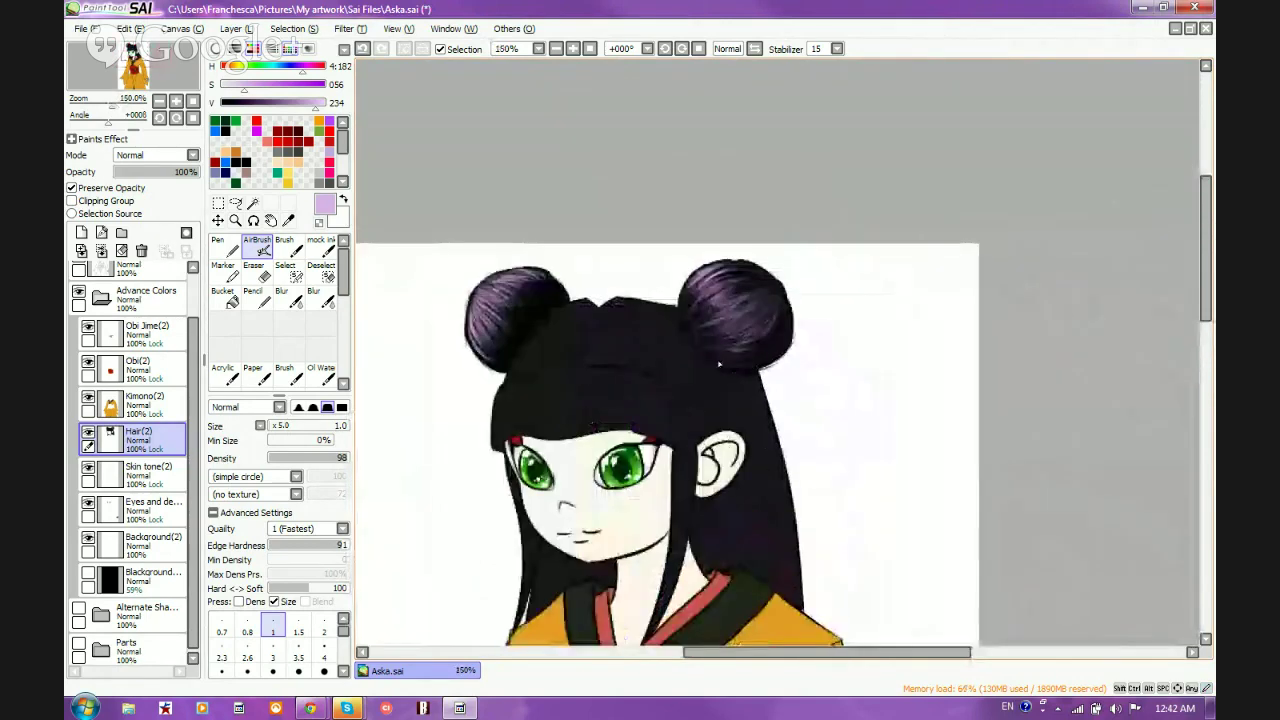
{"action": "scroll", "coordinate": [718, 364], "scroll_direction": "up", "scroll_amount": 4}
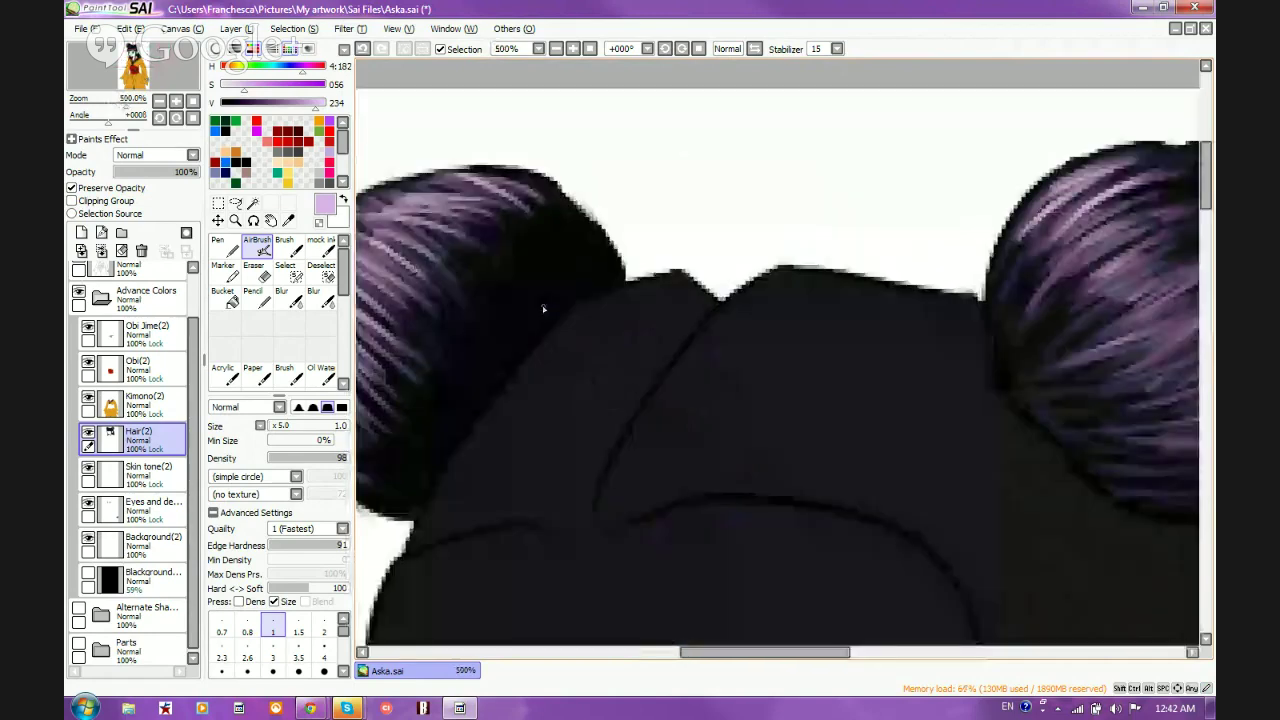
{"action": "left_click", "coordinate": [545, 307], "text": "alt"}
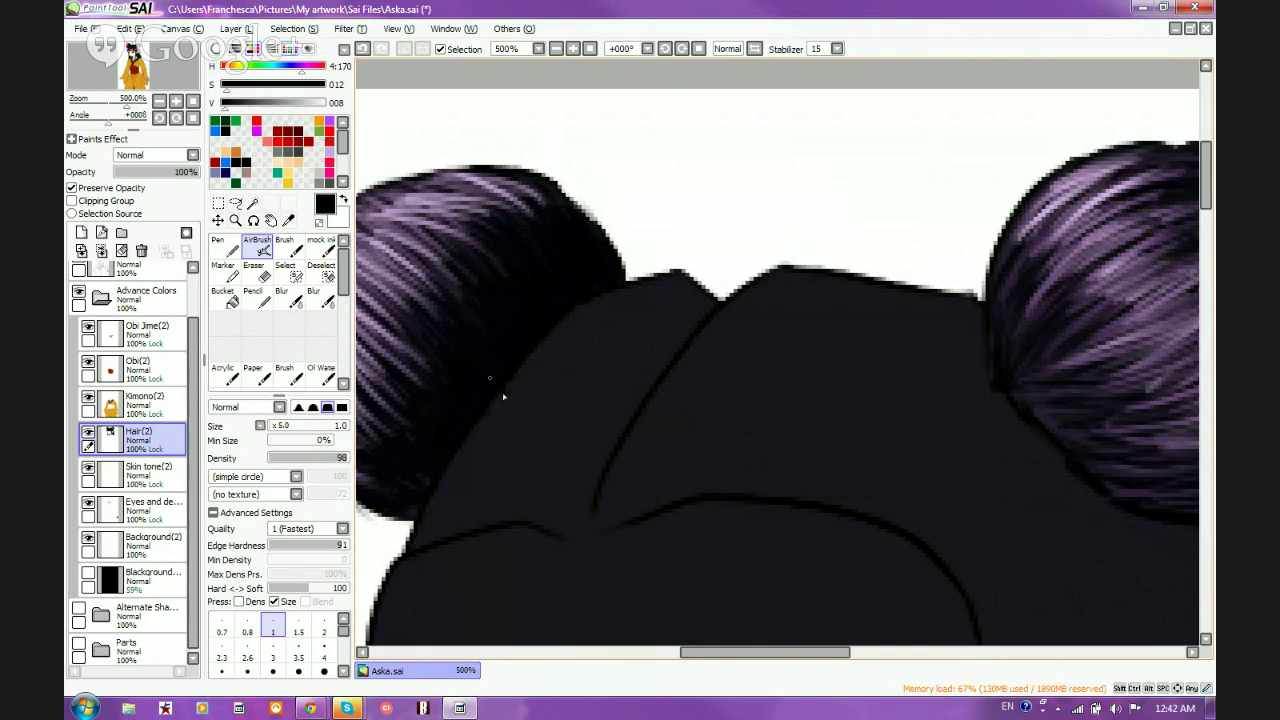
{"action": "left_click_drag", "start_coordinate": [408, 426], "coordinate": [370, 399]}
Paint near-black strands near the base of the finished bun to deepen its lower shading
{"action": "scroll", "coordinate": [630, 310], "scroll_direction": "down", "scroll_amount": 3}
{"action": "scroll", "coordinate": [979, 378], "scroll_direction": "up", "scroll_amount": 1}
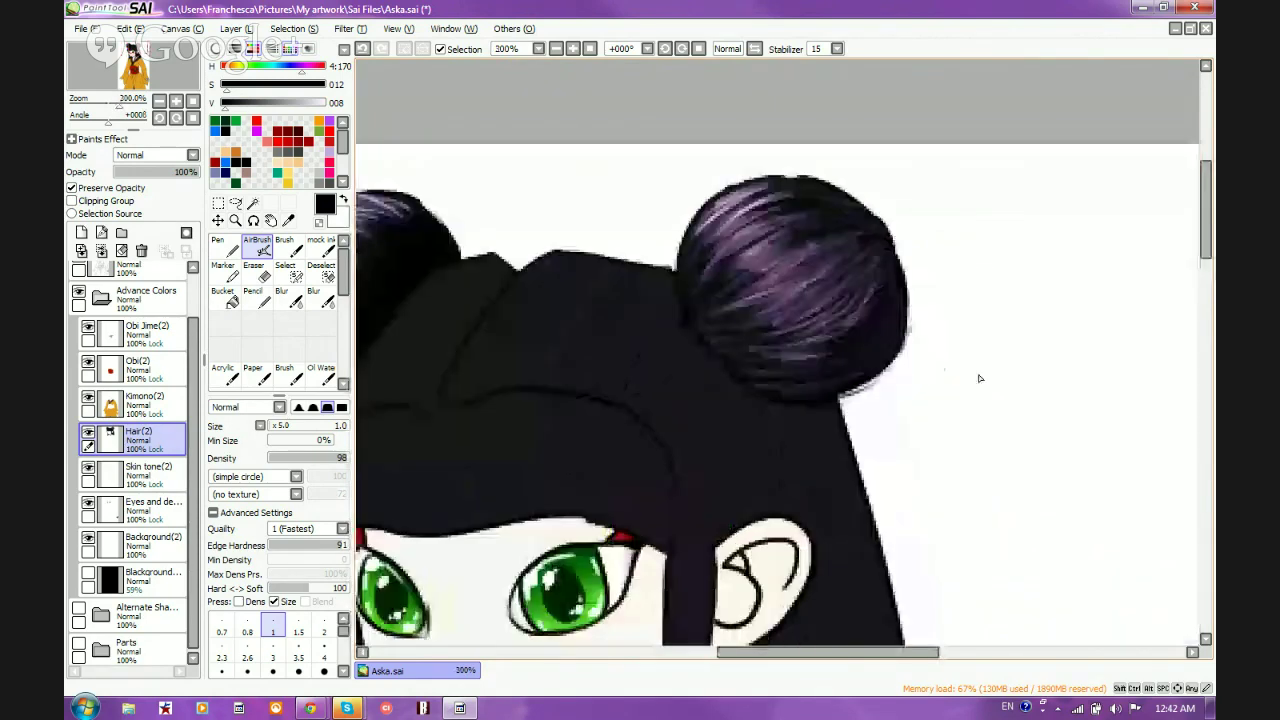
{"action": "scroll", "coordinate": [877, 340], "scroll_direction": "up", "scroll_amount": 2}
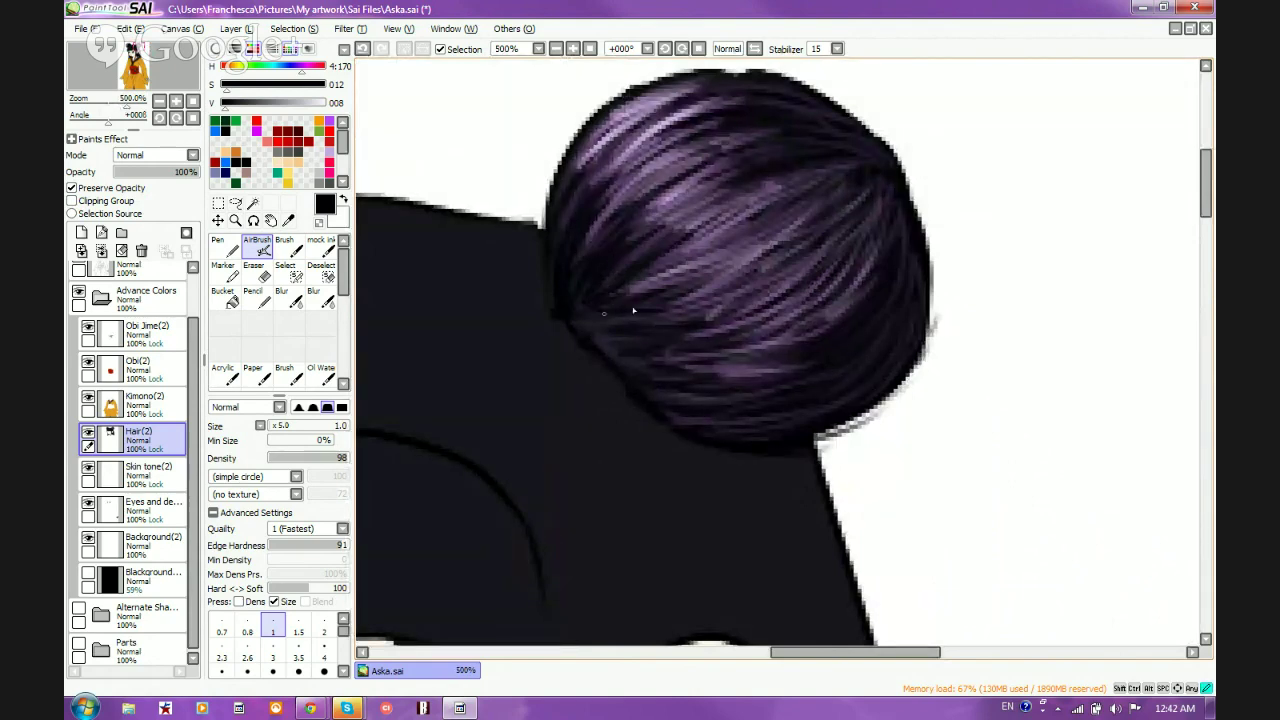
{"action": "left_click_drag", "start_coordinate": [611, 354], "coordinate": [654, 372]}
{"action": "scroll", "coordinate": [752, 401], "scroll_direction": "down", "scroll_amount": 3}
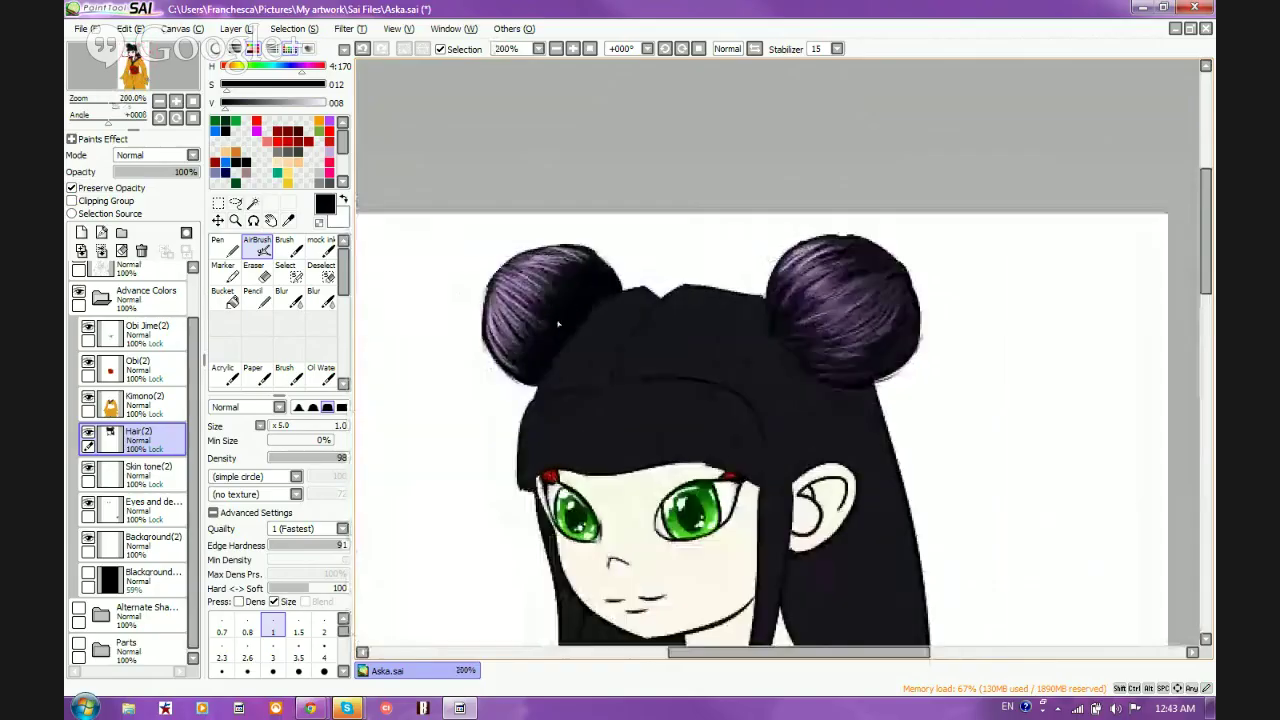
Sample a light purple from the second bun's top and add strands across its top and upper middle
{"action": "scroll", "coordinate": [555, 321], "scroll_direction": "up", "scroll_amount": 1}
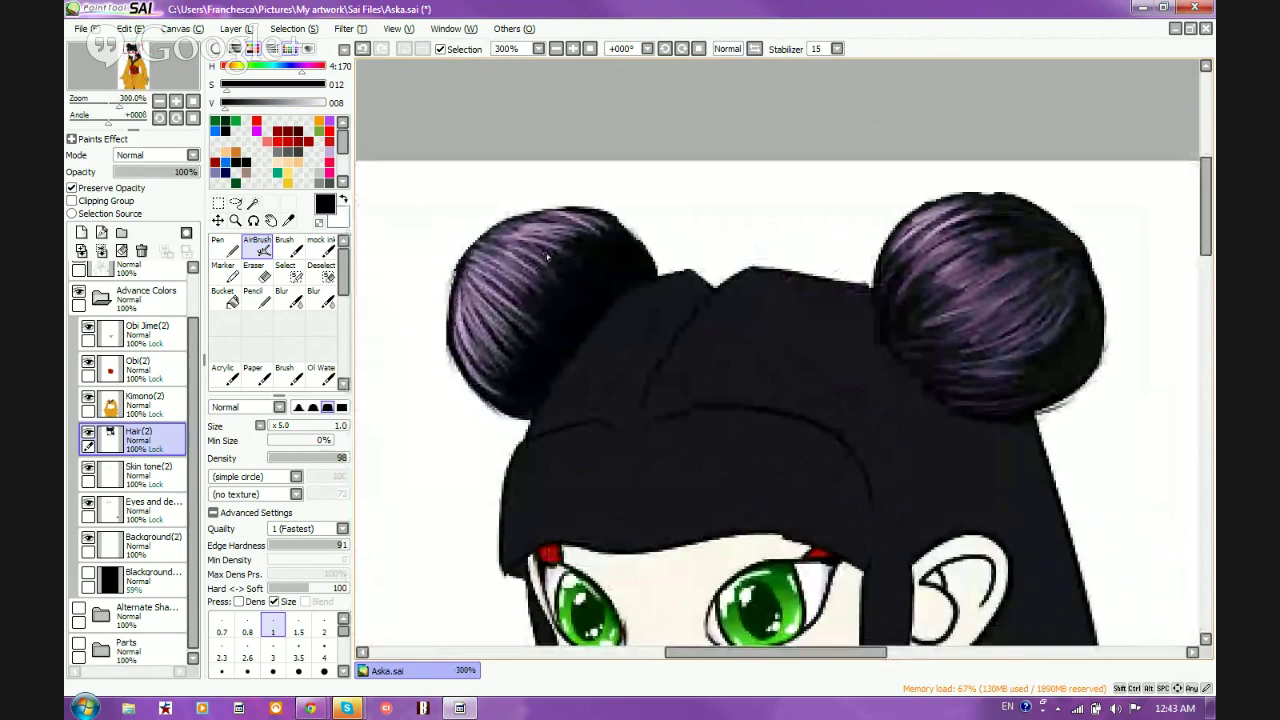
{"action": "right_click", "coordinate": [586, 246]}
{"action": "left_click", "coordinate": [588, 229], "text": "alt"}
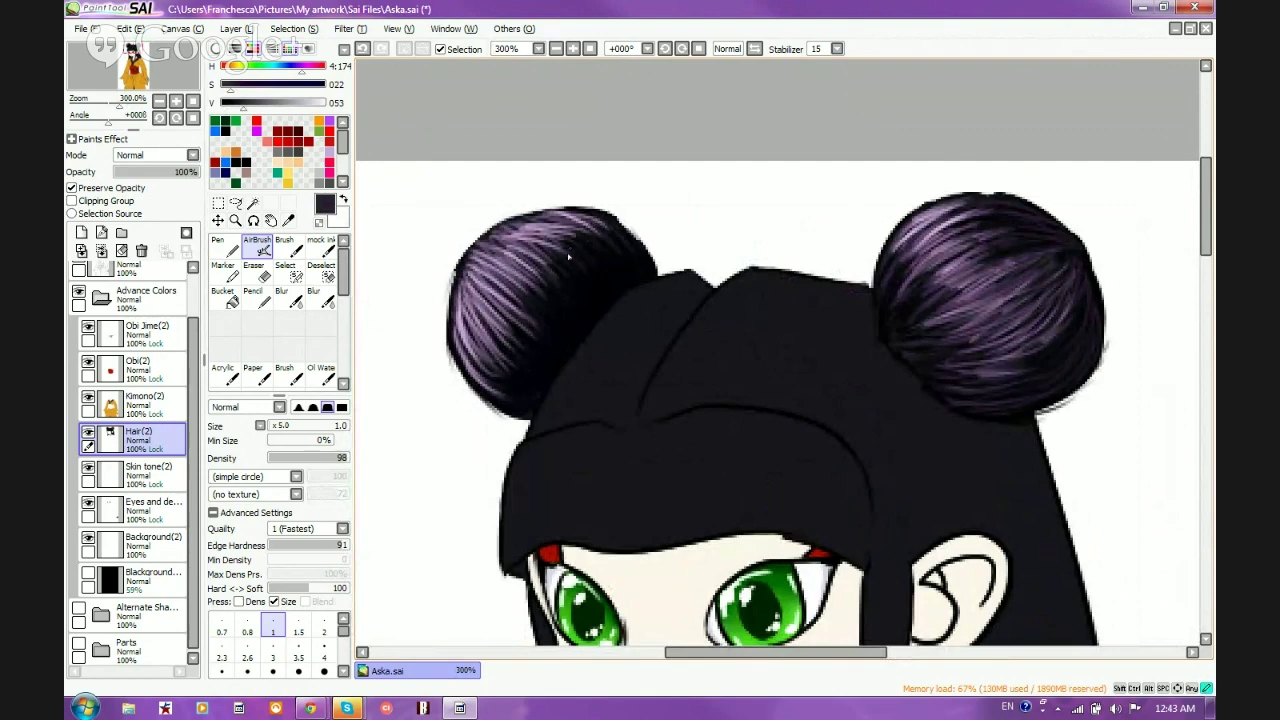
{"action": "left_click", "coordinate": [576, 222], "text": "alt"}
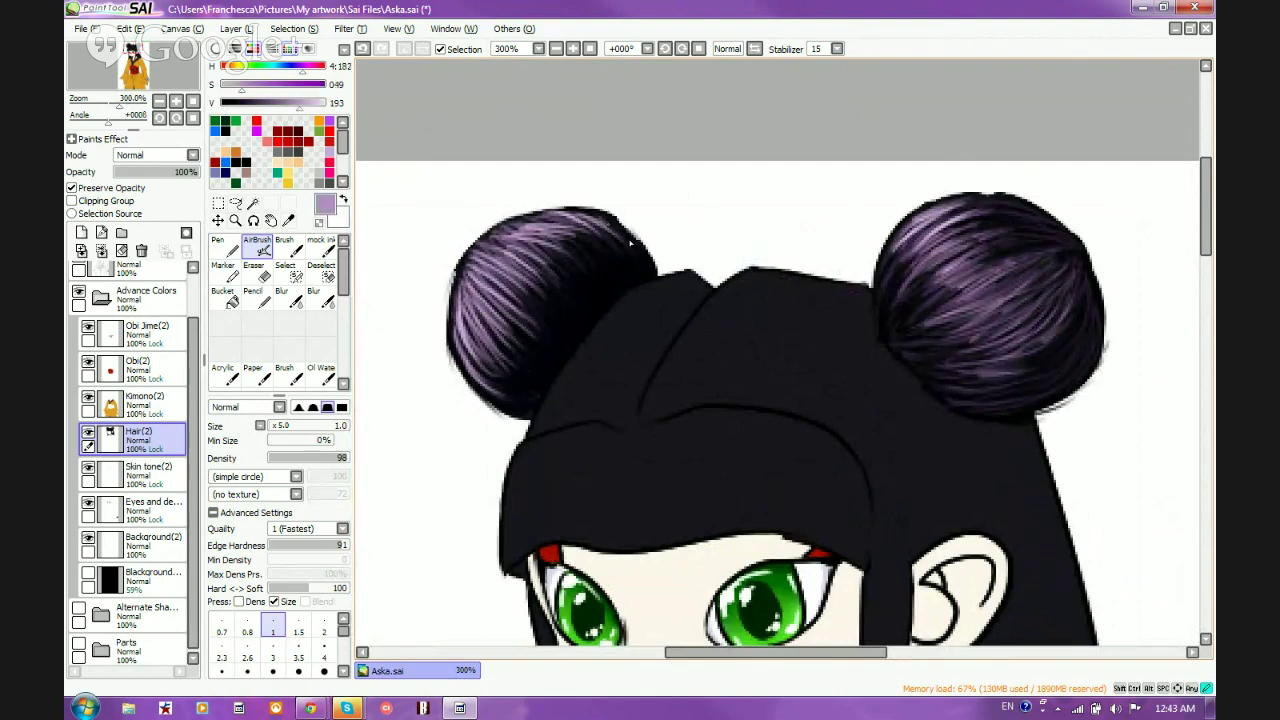
{"action": "mouse_move", "coordinate": [554, 243]}
{"action": "left_mouse_down"}
{"action": "mouse_move", "coordinate": [594, 279]}
{"action": "mouse_move", "coordinate": [574, 279]}
{"action": "left_mouse_up"}
{"action": "left_click_drag", "start_coordinate": [516, 224], "coordinate": [600, 249]}
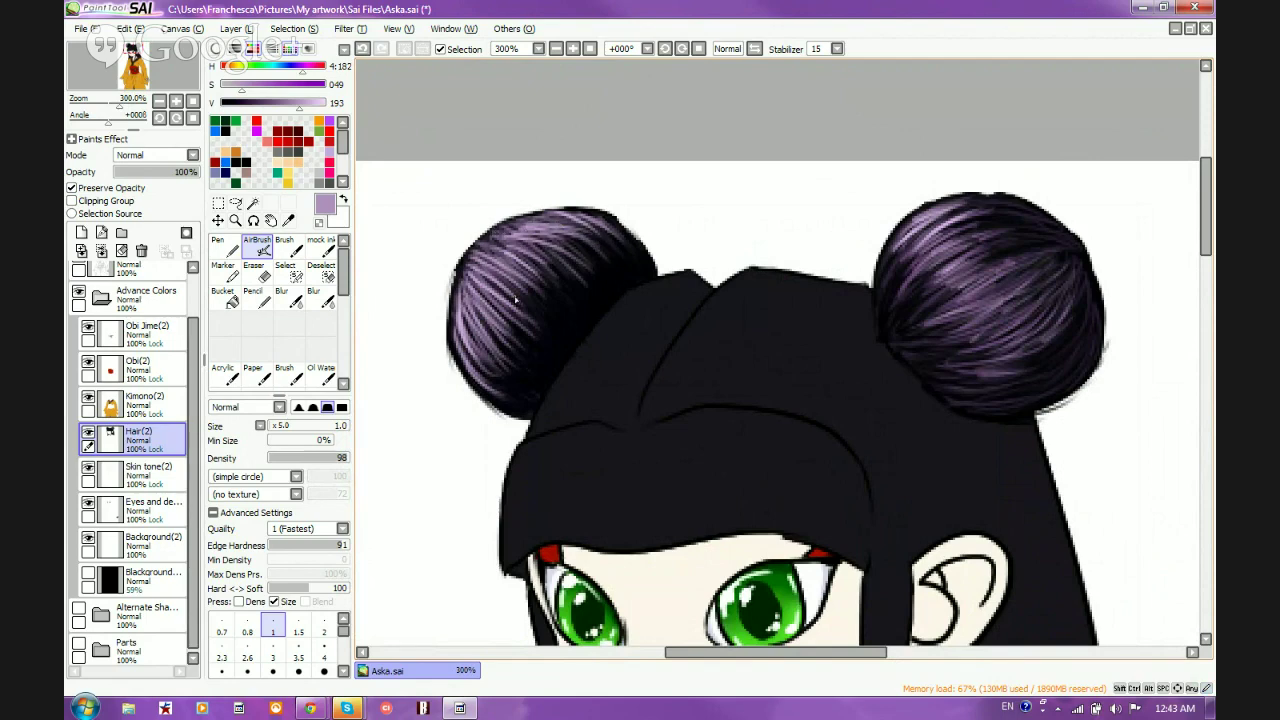
Examine both hair buns close up and from a distance to compare their shading and edges
{"action": "scroll", "coordinate": [515, 298], "scroll_direction": "down", "scroll_amount": 2}
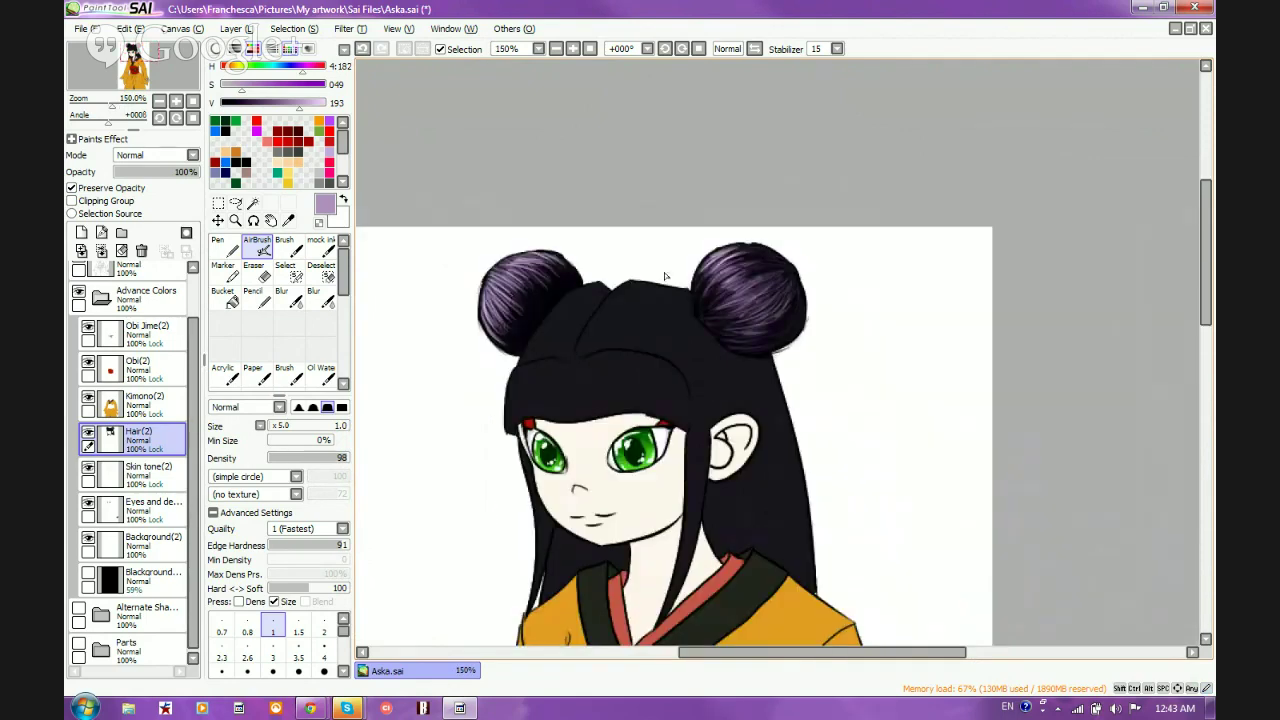
{"action": "scroll", "coordinate": [664, 276], "scroll_direction": "down", "scroll_amount": 1}
{"action": "scroll", "coordinate": [558, 265], "scroll_direction": "up", "scroll_amount": 1}
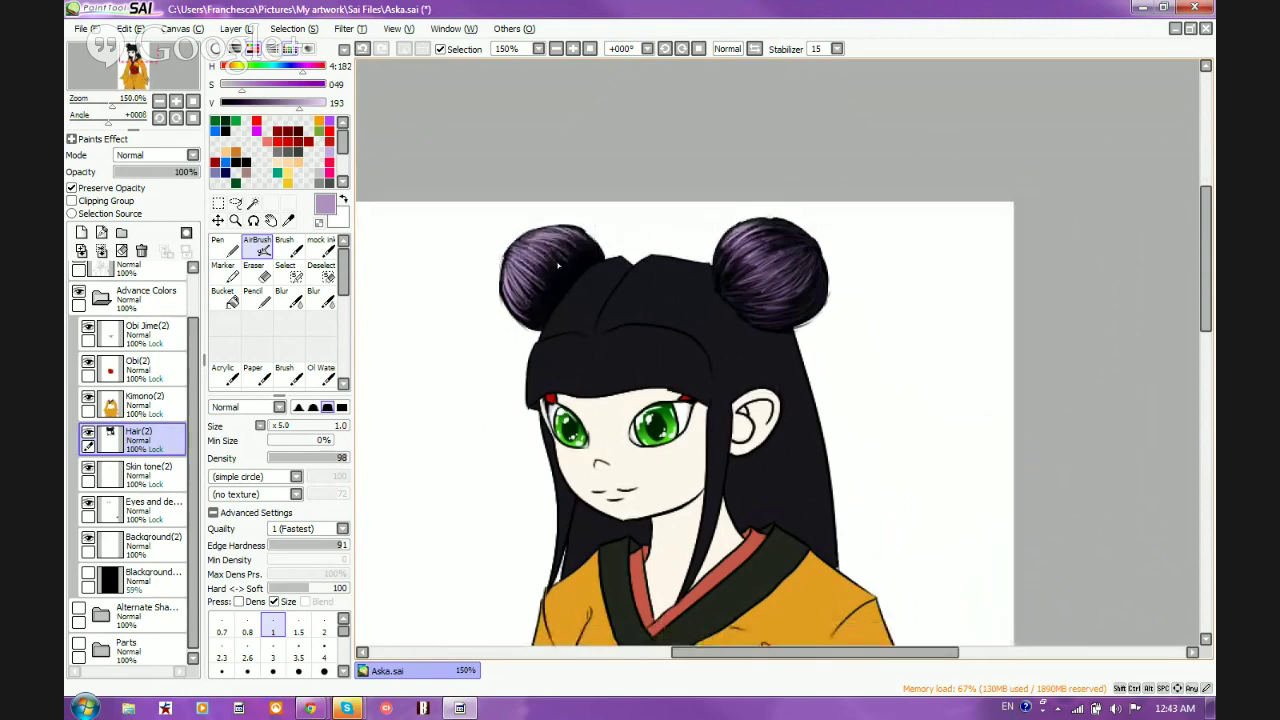
{"action": "scroll", "coordinate": [650, 313], "scroll_direction": "up", "scroll_amount": 1}
{"action": "scroll", "coordinate": [634, 217], "scroll_direction": "down", "scroll_amount": 1}
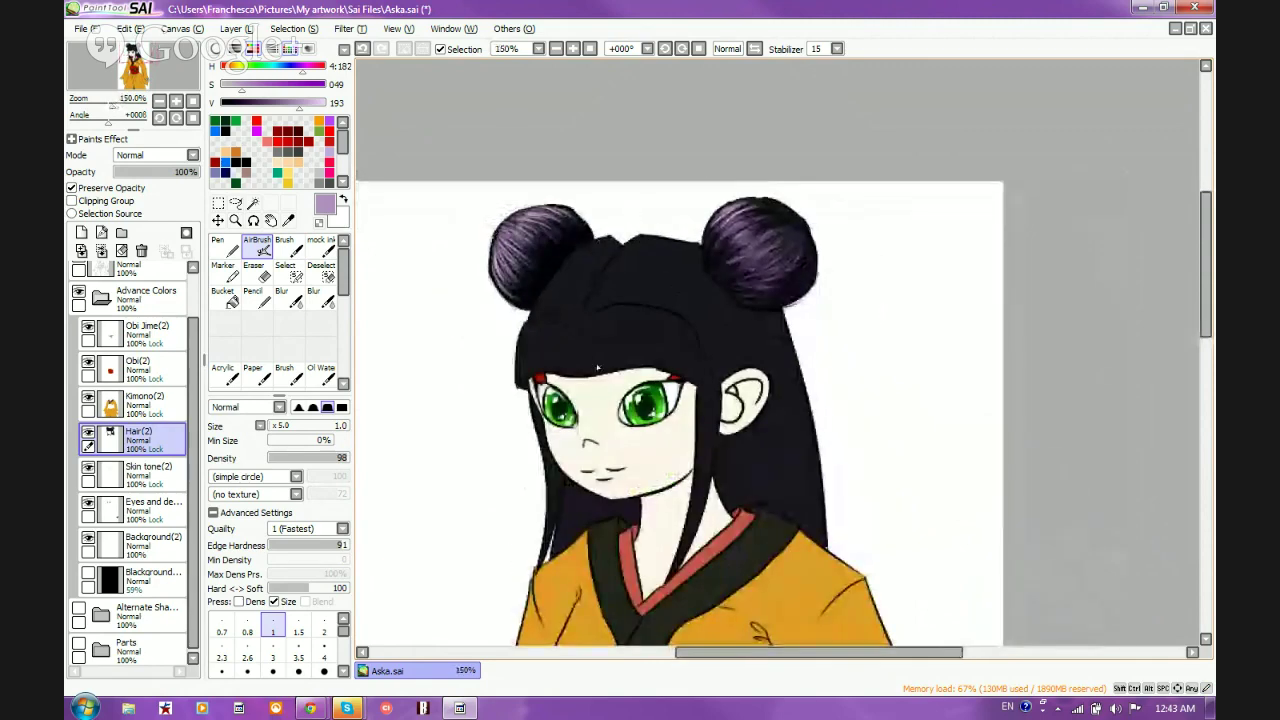
{"action": "scroll", "coordinate": [597, 368], "scroll_direction": "up", "scroll_amount": 2}
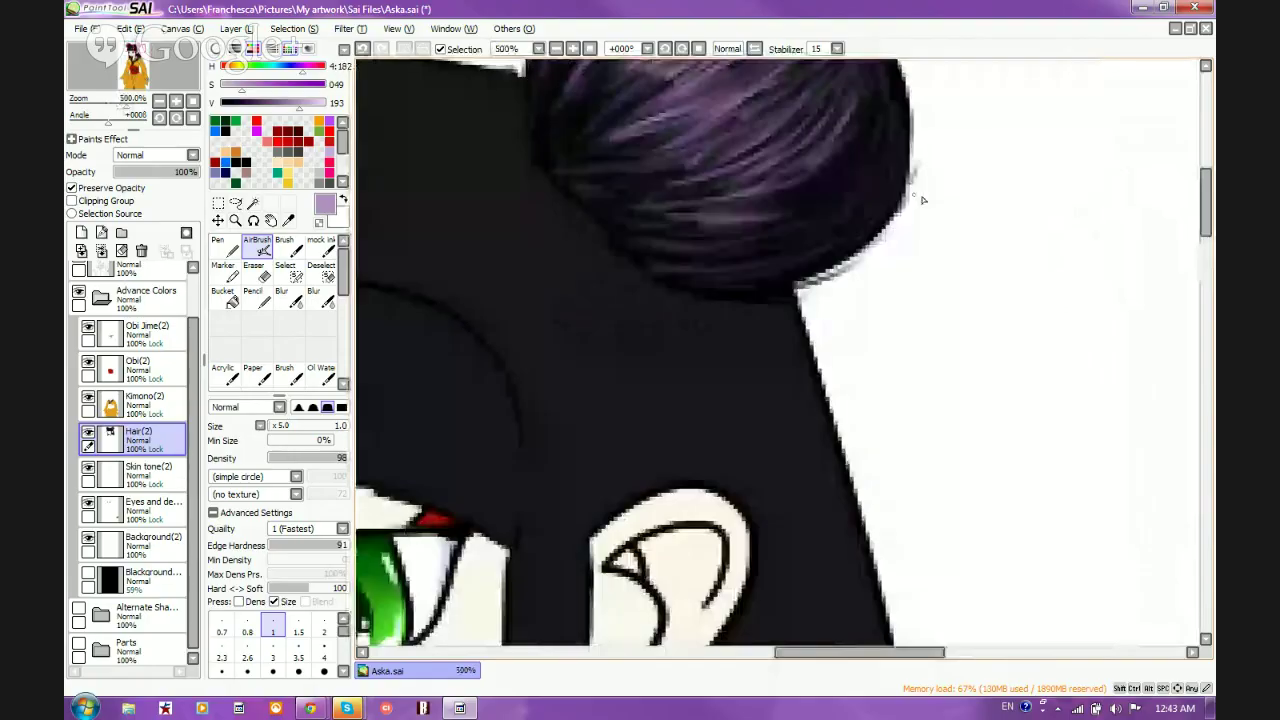
{"action": "scroll", "coordinate": [837, 206], "scroll_direction": "up", "scroll_amount": 1}
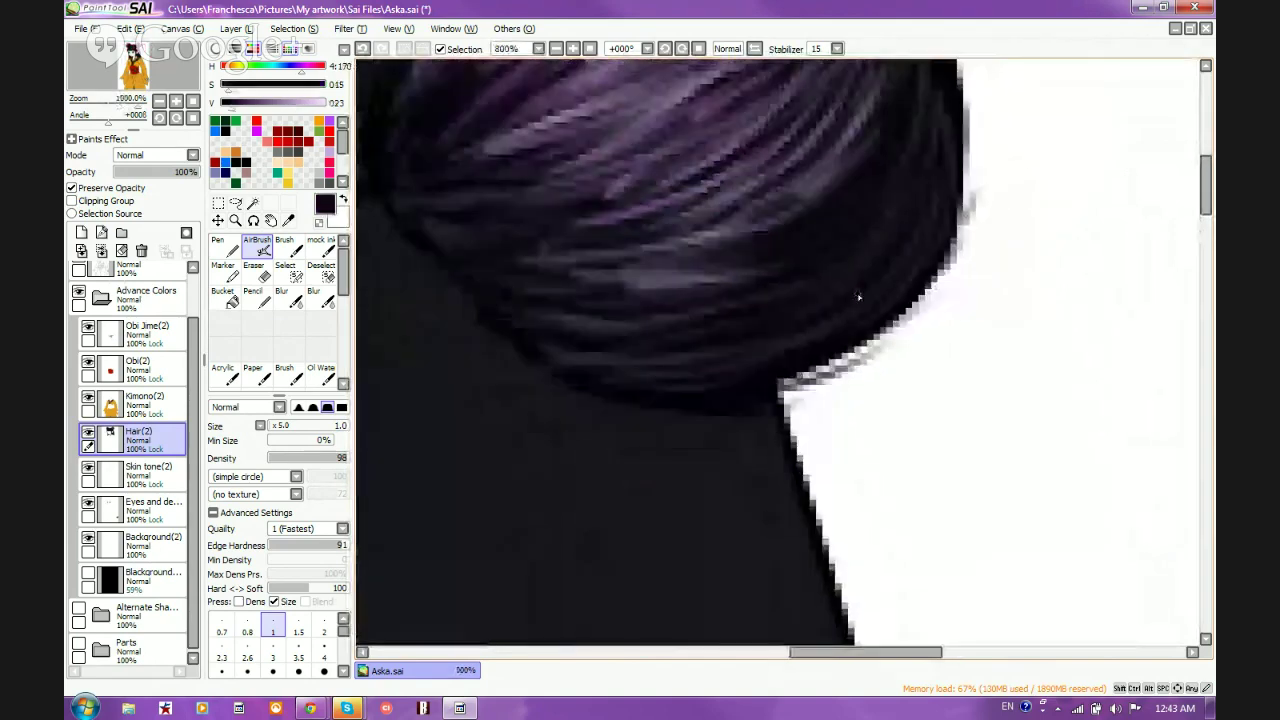
{"action": "scroll", "coordinate": [858, 296], "scroll_direction": "down", "scroll_amount": 4}
{"action": "scroll", "coordinate": [843, 241], "scroll_direction": "up", "scroll_amount": 3}
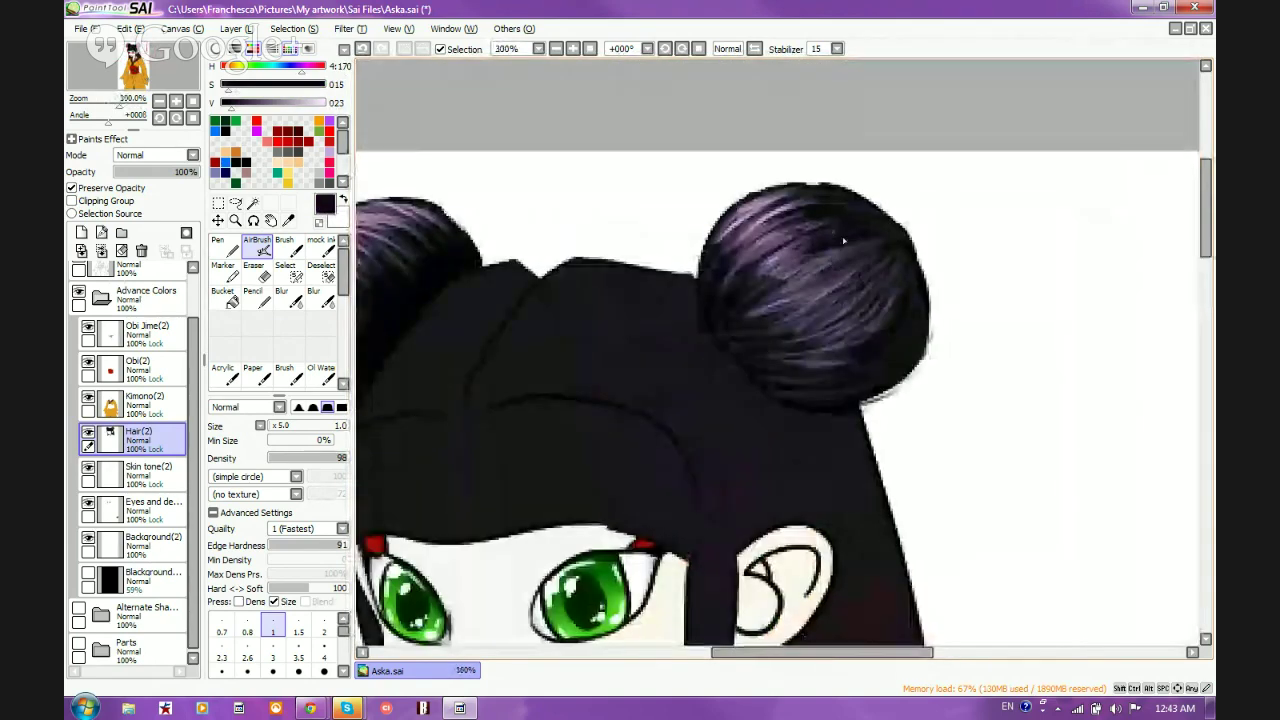
{"action": "scroll", "coordinate": [843, 241], "scroll_direction": "down", "scroll_amount": 3}
{"action": "scroll", "coordinate": [603, 215], "scroll_direction": "up", "scroll_amount": 2}
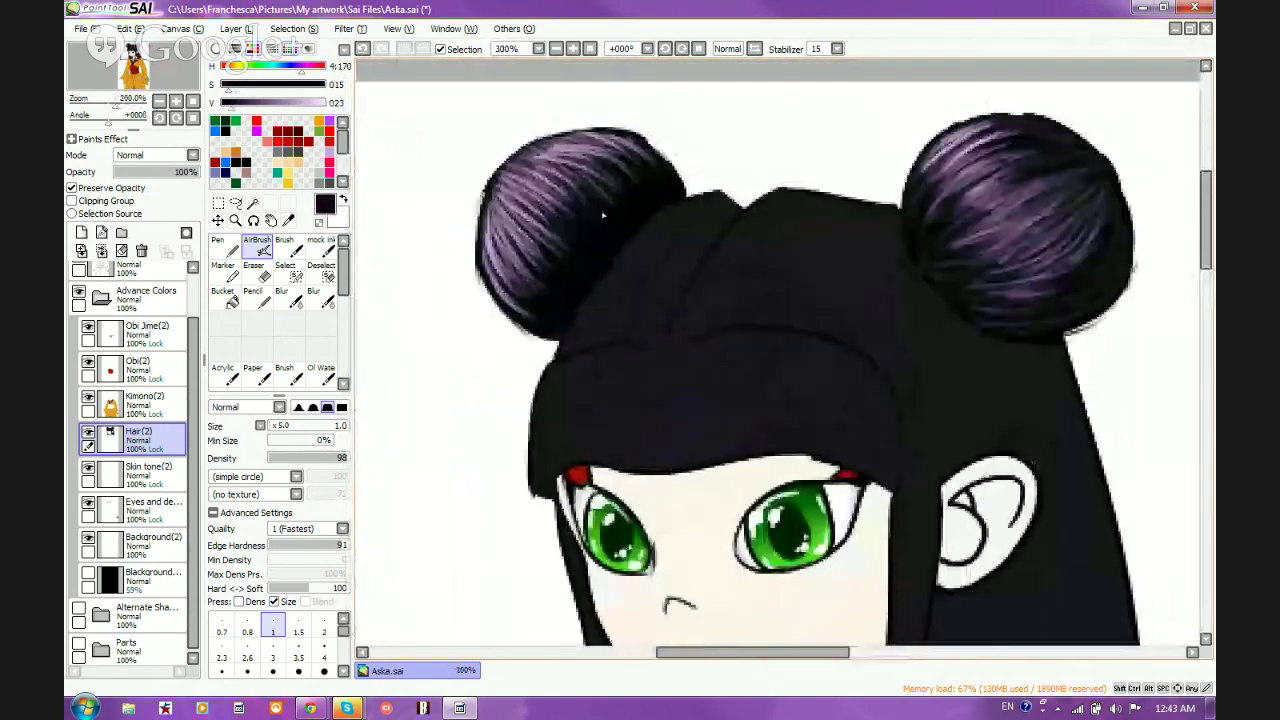
{"action": "scroll", "coordinate": [603, 215], "scroll_direction": "up", "scroll_amount": 2}
{"action": "scroll", "coordinate": [608, 247], "scroll_direction": "down", "scroll_amount": 4}
{"action": "scroll", "coordinate": [677, 329], "scroll_direction": "up", "scroll_amount": 3}
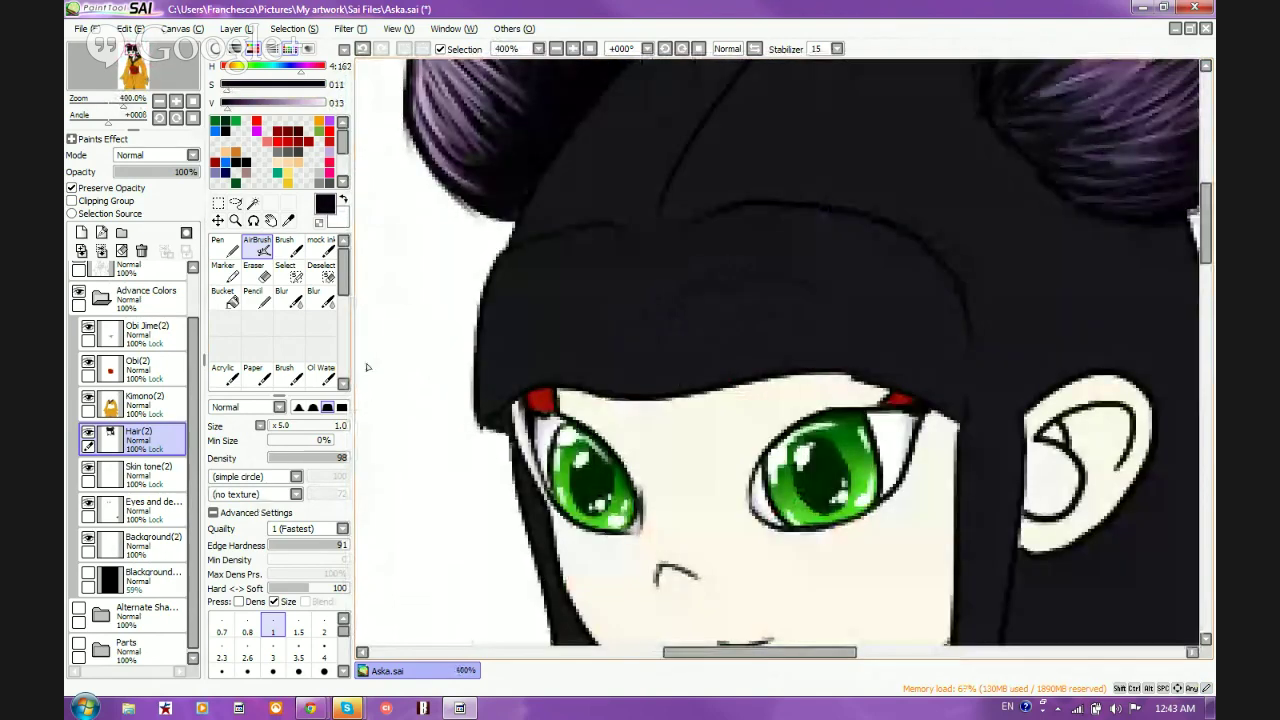
Set the airbrush size to 4 and paint near-black vertical strands across the bangs on the Hair(2) layer
{"action": "left_click", "coordinate": [88, 438]}
{"action": "left_click", "coordinate": [88, 438]}
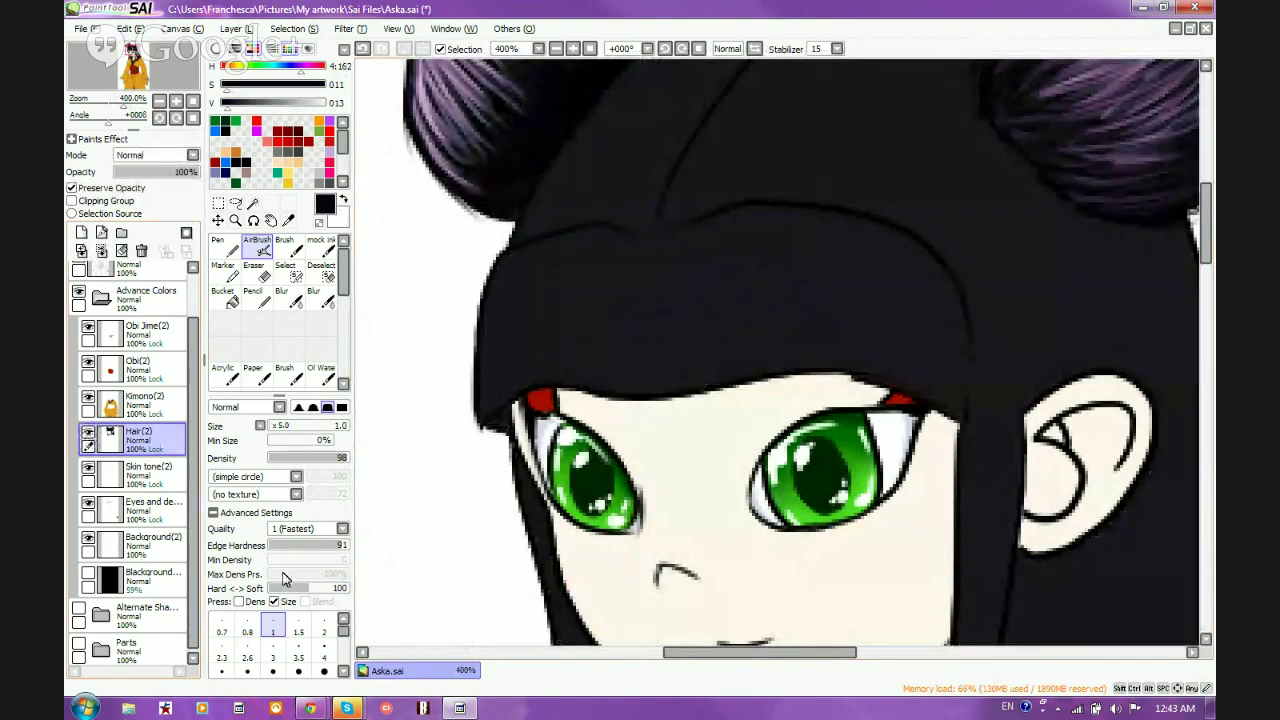
{"action": "left_click", "coordinate": [324, 648]}
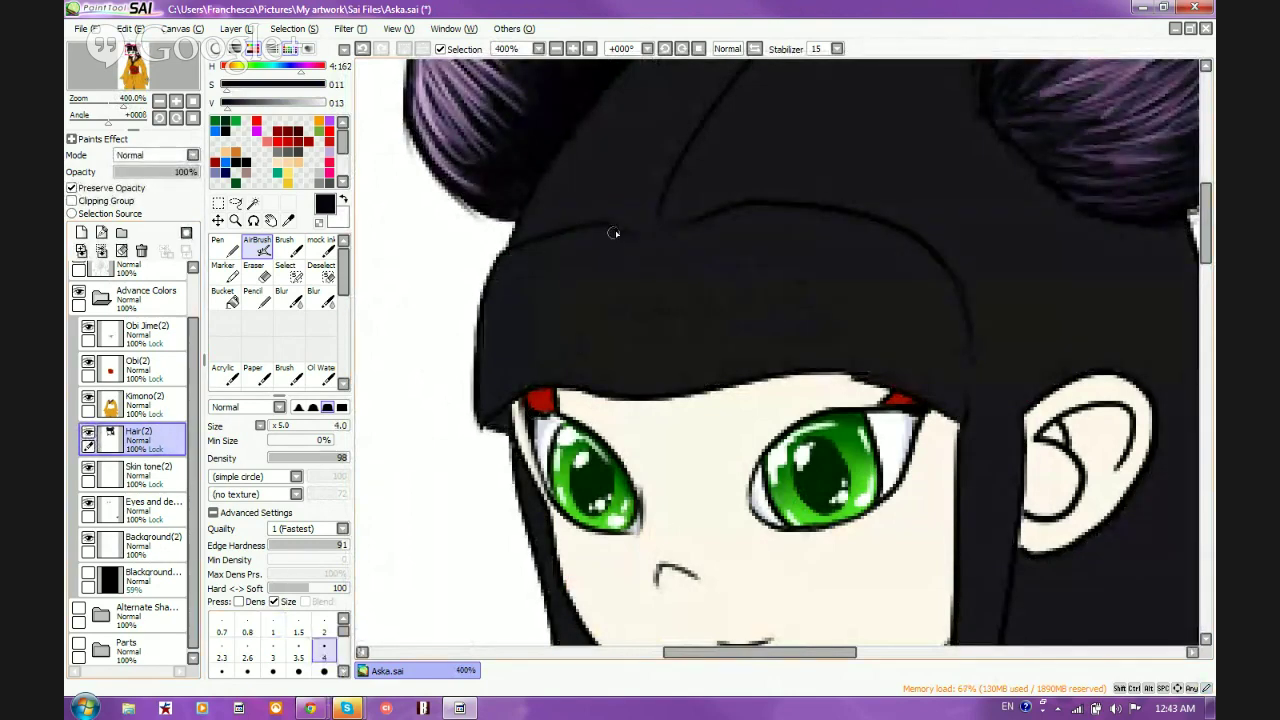
{"action": "mouse_move", "coordinate": [610, 236]}
{"action": "left_mouse_down"}
{"action": "mouse_move", "coordinate": [604, 301]}
{"action": "mouse_move", "coordinate": [611, 222]}
{"action": "mouse_move", "coordinate": [609, 366]}
{"action": "mouse_move", "coordinate": [626, 231]}
{"action": "mouse_move", "coordinate": [619, 339]}
{"action": "mouse_move", "coordinate": [619, 271]}
{"action": "mouse_move", "coordinate": [619, 339]}
{"action": "mouse_move", "coordinate": [638, 232]}
{"action": "mouse_move", "coordinate": [655, 358]}
{"action": "mouse_move", "coordinate": [644, 246]}
{"action": "mouse_move", "coordinate": [636, 370]}
{"action": "mouse_move", "coordinate": [602, 228]}
{"action": "mouse_move", "coordinate": [581, 366]}
{"action": "mouse_move", "coordinate": [584, 232]}
{"action": "mouse_move", "coordinate": [637, 245]}
{"action": "mouse_move", "coordinate": [619, 227]}
{"action": "mouse_move", "coordinate": [559, 296]}
{"action": "mouse_move", "coordinate": [583, 246]}
{"action": "mouse_move", "coordinate": [562, 316]}
{"action": "mouse_move", "coordinate": [556, 274]}
{"action": "mouse_move", "coordinate": [567, 359]}
{"action": "mouse_move", "coordinate": [571, 233]}
{"action": "mouse_move", "coordinate": [541, 390]}
{"action": "mouse_move", "coordinate": [552, 250]}
{"action": "mouse_move", "coordinate": [516, 354]}
{"action": "mouse_move", "coordinate": [519, 251]}
{"action": "mouse_move", "coordinate": [493, 414]}
{"action": "mouse_move", "coordinate": [499, 274]}
{"action": "mouse_move", "coordinate": [505, 419]}
{"action": "left_mouse_up"}
{"action": "mouse_move", "coordinate": [672, 245]}
{"action": "left_mouse_down"}
{"action": "mouse_move", "coordinate": [672, 320]}
{"action": "mouse_move", "coordinate": [662, 279]}
{"action": "mouse_move", "coordinate": [677, 240]}
{"action": "mouse_move", "coordinate": [698, 378]}
{"action": "mouse_move", "coordinate": [689, 219]}
{"action": "mouse_move", "coordinate": [715, 379]}
{"action": "mouse_move", "coordinate": [686, 248]}
{"action": "mouse_move", "coordinate": [702, 352]}
{"action": "mouse_move", "coordinate": [686, 261]}
{"action": "mouse_move", "coordinate": [720, 340]}
{"action": "mouse_move", "coordinate": [713, 262]}
{"action": "mouse_move", "coordinate": [708, 317]}
{"action": "mouse_move", "coordinate": [736, 338]}
{"action": "mouse_move", "coordinate": [731, 215]}
{"action": "mouse_move", "coordinate": [752, 368]}
{"action": "mouse_move", "coordinate": [744, 219]}
{"action": "mouse_move", "coordinate": [785, 331]}
{"action": "mouse_move", "coordinate": [779, 202]}
{"action": "mouse_move", "coordinate": [830, 339]}
{"action": "left_mouse_up"}
{"action": "mouse_move", "coordinate": [833, 270]}
{"action": "left_mouse_down"}
{"action": "mouse_move", "coordinate": [829, 237]}
{"action": "mouse_move", "coordinate": [848, 348]}
{"action": "mouse_move", "coordinate": [837, 207]}
{"action": "mouse_move", "coordinate": [856, 228]}
{"action": "mouse_move", "coordinate": [886, 348]}
{"action": "mouse_move", "coordinate": [876, 236]}
{"action": "mouse_move", "coordinate": [923, 337]}
{"action": "mouse_move", "coordinate": [932, 269]}
{"action": "mouse_move", "coordinate": [943, 370]}
{"action": "left_mouse_up"}
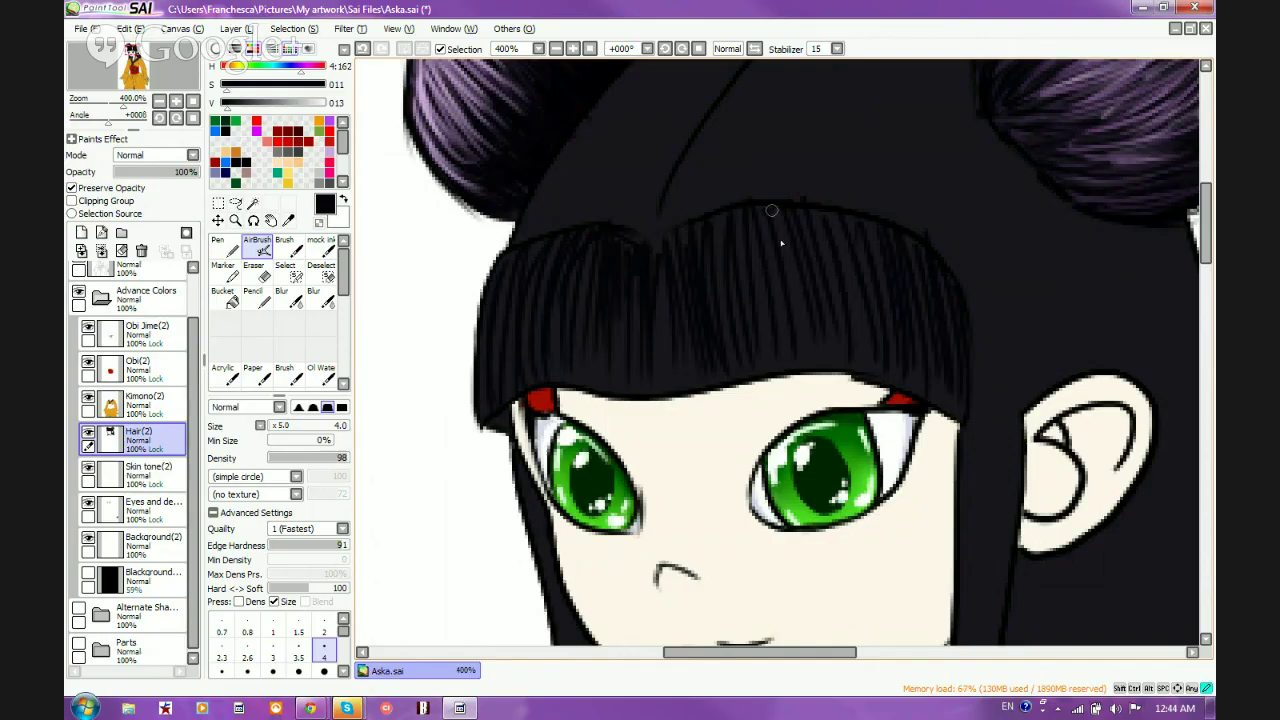
Fill the remaining gaps in both sections of the bangs with near-black vertical strands
{"action": "mouse_move", "coordinate": [766, 209]}
{"action": "left_mouse_down"}
{"action": "mouse_move", "coordinate": [815, 361]}
{"action": "mouse_move", "coordinate": [816, 228]}
{"action": "mouse_move", "coordinate": [856, 322]}
{"action": "mouse_move", "coordinate": [876, 294]}
{"action": "mouse_move", "coordinate": [934, 340]}
{"action": "left_mouse_up"}
{"action": "mouse_move", "coordinate": [776, 294]}
{"action": "left_mouse_down"}
{"action": "mouse_move", "coordinate": [771, 242]}
{"action": "mouse_move", "coordinate": [771, 293]}
{"action": "mouse_move", "coordinate": [756, 271]}
{"action": "mouse_move", "coordinate": [765, 340]}
{"action": "mouse_move", "coordinate": [745, 271]}
{"action": "mouse_move", "coordinate": [720, 292]}
{"action": "mouse_move", "coordinate": [672, 246]}
{"action": "mouse_move", "coordinate": [686, 373]}
{"action": "mouse_move", "coordinate": [660, 282]}
{"action": "mouse_move", "coordinate": [660, 317]}
{"action": "mouse_move", "coordinate": [638, 309]}
{"action": "mouse_move", "coordinate": [614, 264]}
{"action": "mouse_move", "coordinate": [639, 367]}
{"action": "mouse_move", "coordinate": [613, 342]}
{"action": "mouse_move", "coordinate": [601, 262]}
{"action": "mouse_move", "coordinate": [608, 323]}
{"action": "mouse_move", "coordinate": [588, 287]}
{"action": "mouse_move", "coordinate": [577, 328]}
{"action": "mouse_move", "coordinate": [570, 258]}
{"action": "mouse_move", "coordinate": [563, 352]}
{"action": "mouse_move", "coordinate": [522, 263]}
{"action": "left_mouse_up"}
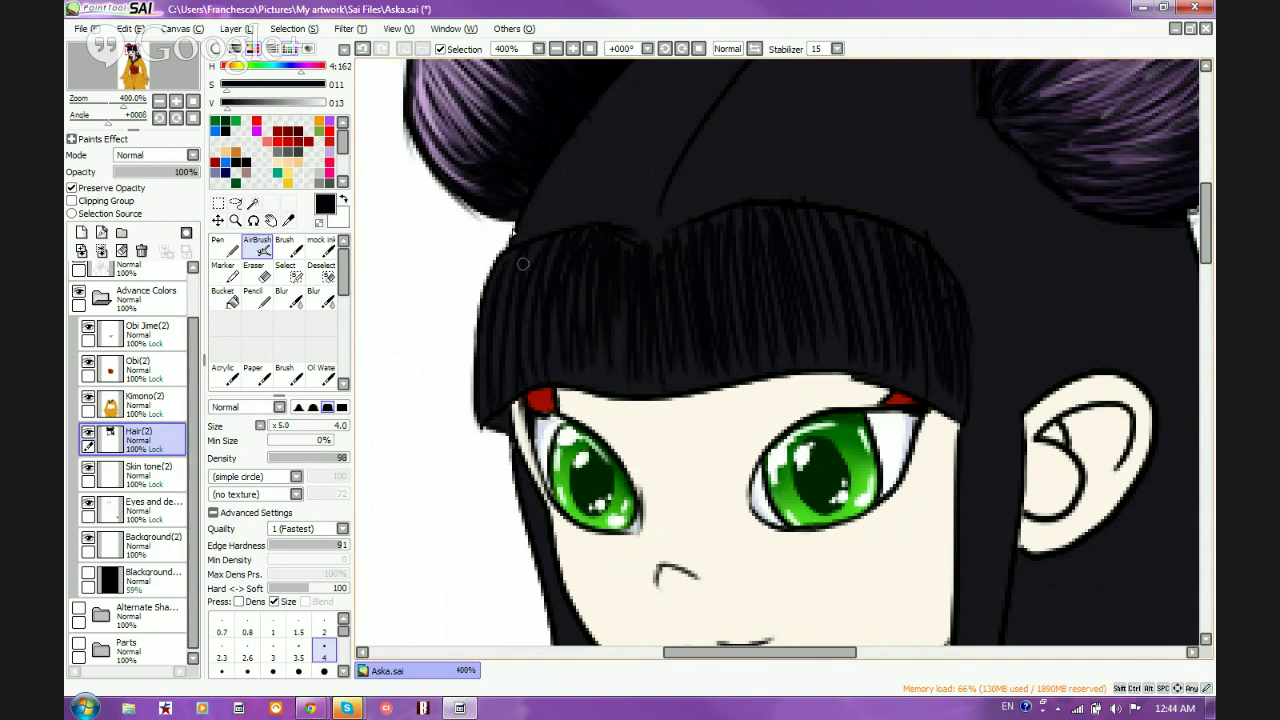
Sample a dark purple from the first bun, set the airbrush size to 3, and paint strands over the smaller left section of the bangs
{"action": "left_click", "coordinate": [448, 124], "text": "alt"}
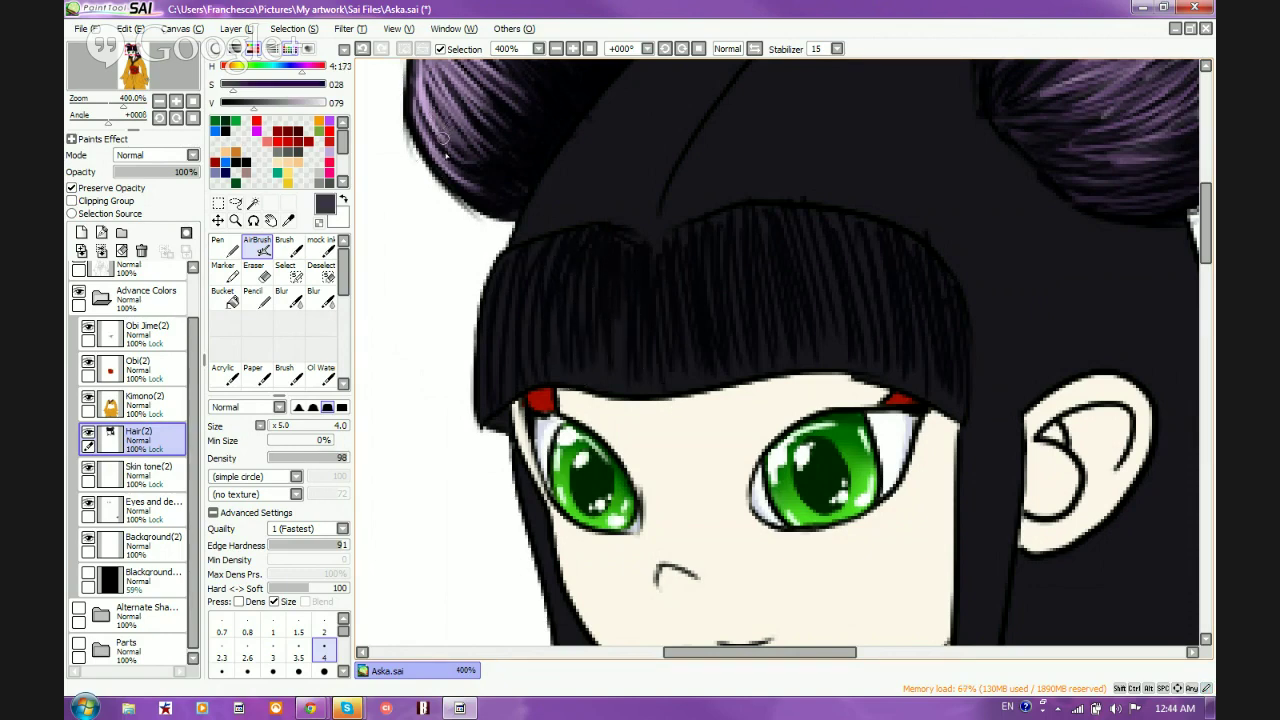
{"action": "key", "text": "bracketleft"}
{"action": "key", "text": "bracketleft"}
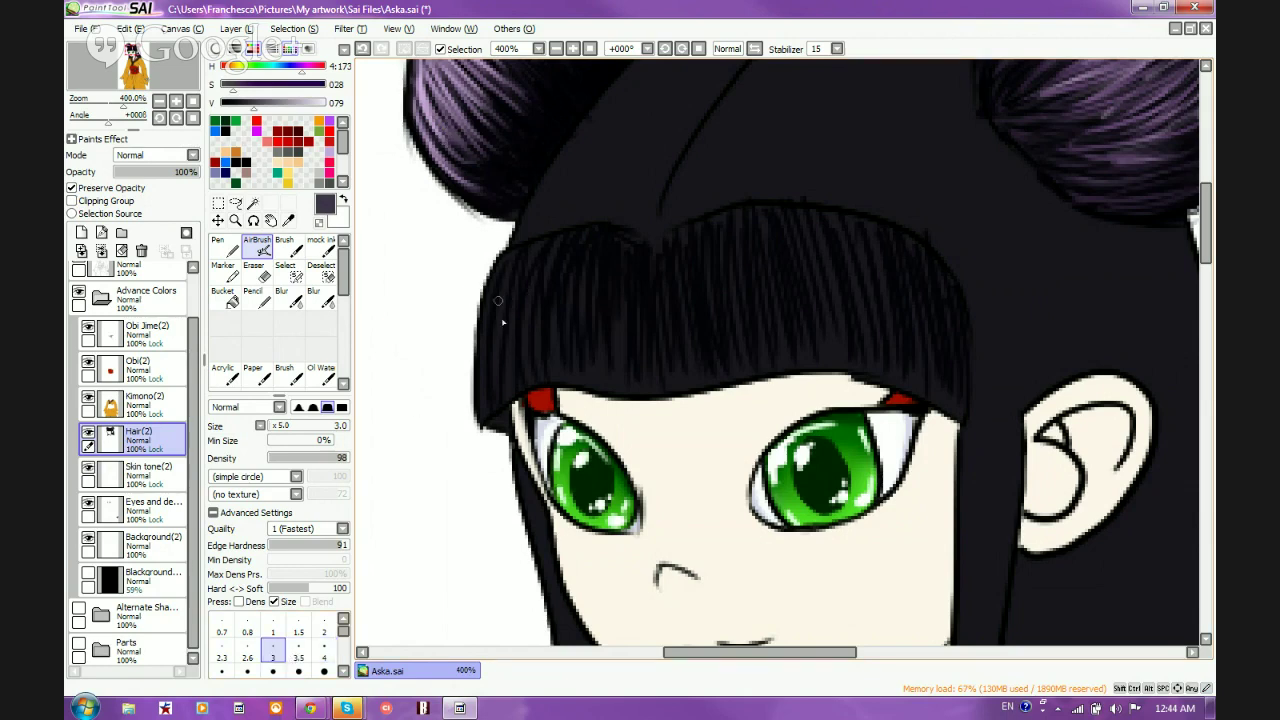
{"action": "mouse_move", "coordinate": [487, 393]}
{"action": "left_mouse_down"}
{"action": "mouse_move", "coordinate": [508, 258]}
{"action": "mouse_move", "coordinate": [527, 263]}
{"action": "left_mouse_up"}
{"action": "mouse_move", "coordinate": [532, 385]}
{"action": "left_mouse_down"}
{"action": "mouse_move", "coordinate": [545, 246]}
{"action": "mouse_move", "coordinate": [570, 240]}
{"action": "left_mouse_up"}
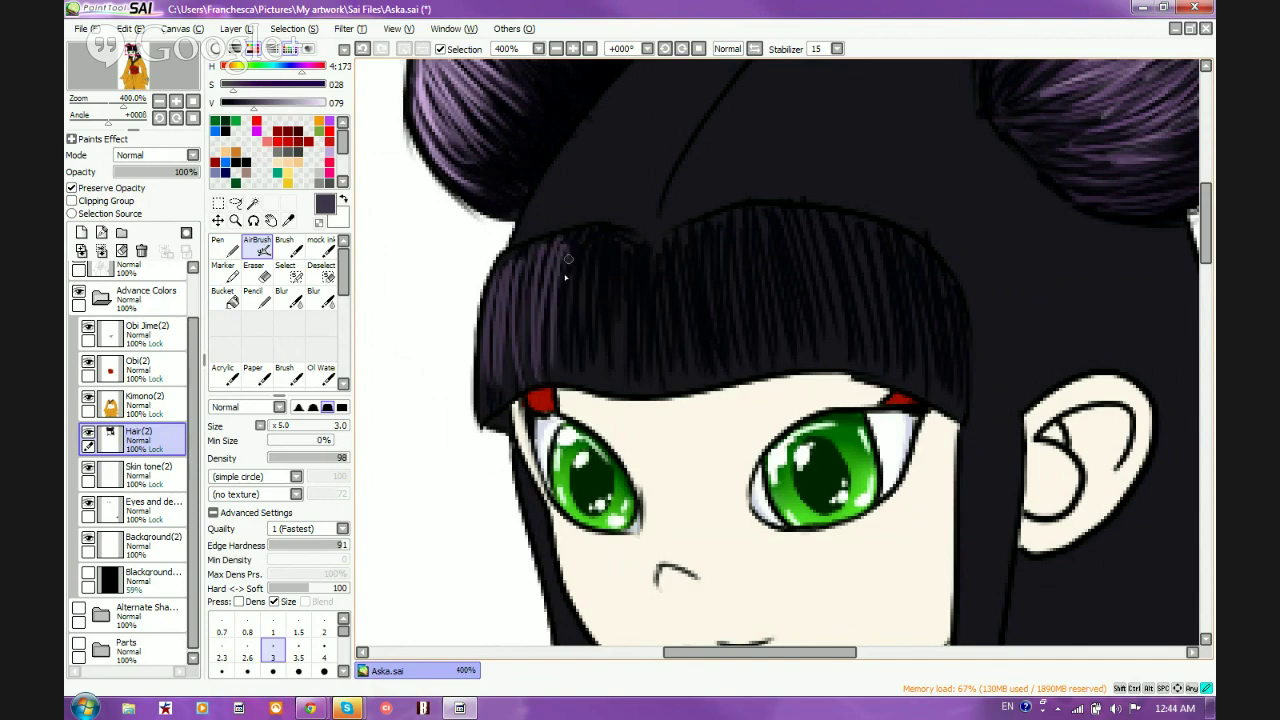
{"action": "left_click_drag", "start_coordinate": [560, 348], "coordinate": [576, 266]}
{"action": "mouse_move", "coordinate": [570, 388]}
{"action": "left_mouse_down"}
{"action": "mouse_move", "coordinate": [590, 308]}
{"action": "mouse_move", "coordinate": [598, 381]}
{"action": "mouse_move", "coordinate": [615, 280]}
{"action": "left_mouse_up"}
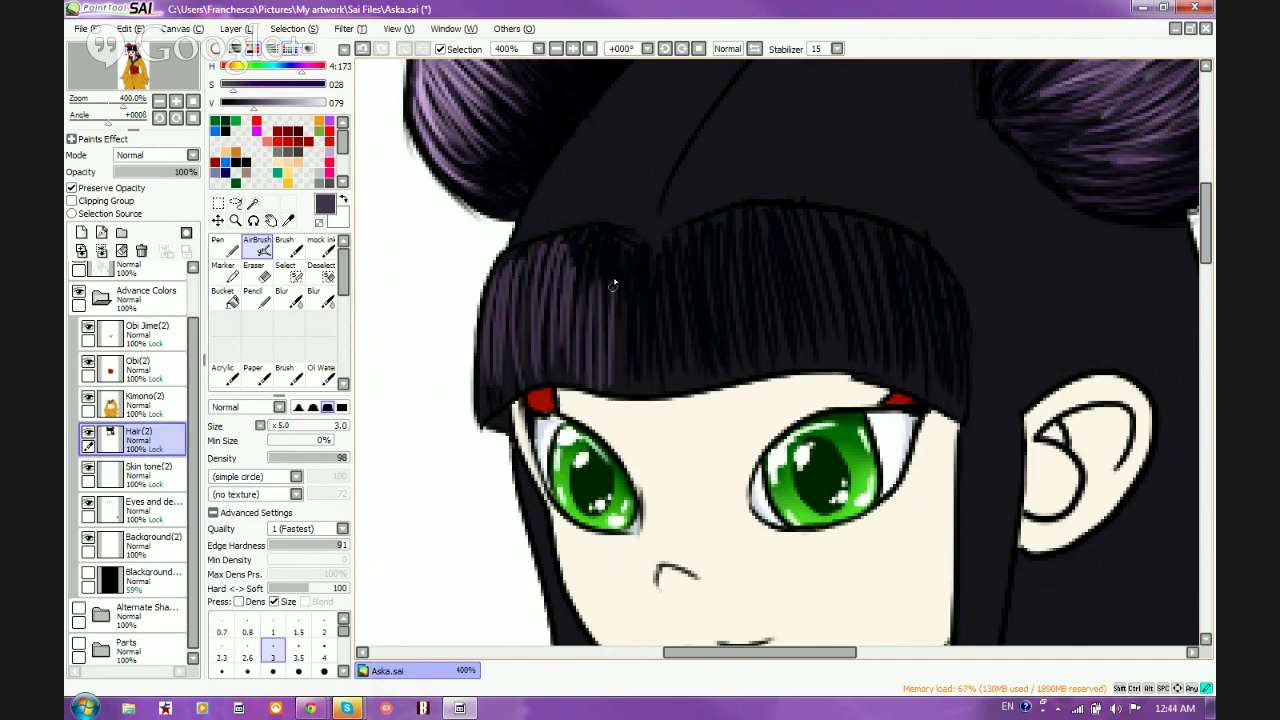
{"action": "left_click_drag", "start_coordinate": [618, 384], "coordinate": [624, 300]}
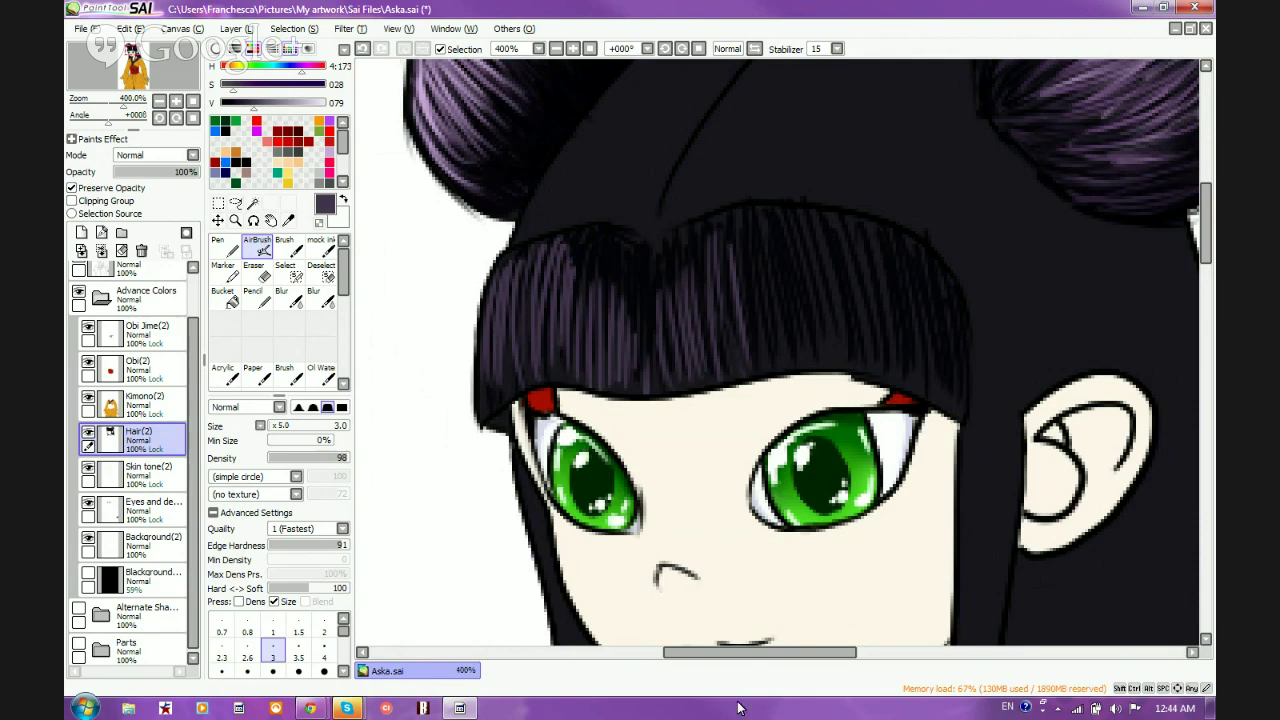
Paint dark purple strands across the wider right section of the bangs and fill the gaps around the parting
{"action": "left_click_drag", "start_coordinate": [676, 239], "coordinate": [674, 278]}
{"action": "mouse_move", "coordinate": [700, 230]}
{"action": "left_mouse_down"}
{"action": "mouse_move", "coordinate": [749, 316]}
{"action": "mouse_move", "coordinate": [721, 299]}
{"action": "mouse_move", "coordinate": [738, 360]}
{"action": "left_mouse_up"}
{"action": "left_click_drag", "start_coordinate": [736, 210], "coordinate": [756, 334]}
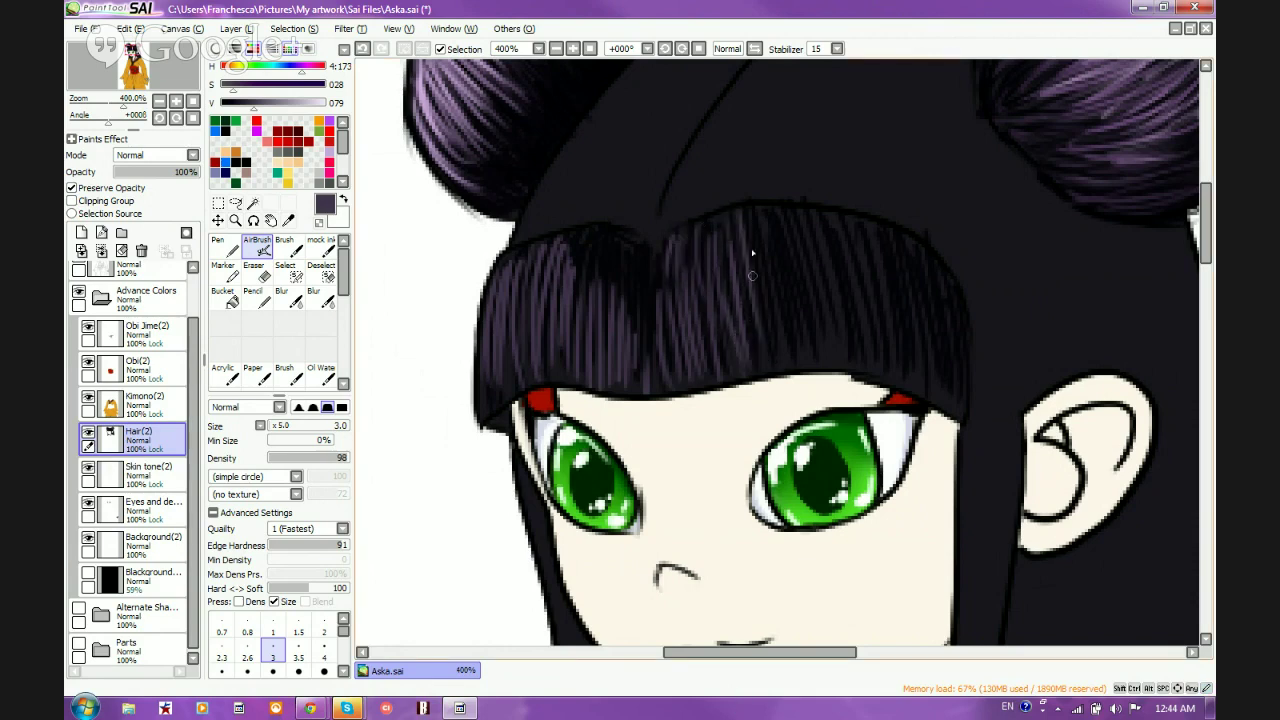
{"action": "mouse_move", "coordinate": [752, 262]}
{"action": "left_mouse_down"}
{"action": "mouse_move", "coordinate": [772, 364]}
{"action": "mouse_move", "coordinate": [780, 356]}
{"action": "left_mouse_up"}
{"action": "mouse_move", "coordinate": [760, 218]}
{"action": "left_mouse_down"}
{"action": "mouse_move", "coordinate": [800, 342]}
{"action": "mouse_move", "coordinate": [778, 226]}
{"action": "mouse_move", "coordinate": [794, 233]}
{"action": "mouse_move", "coordinate": [820, 346]}
{"action": "left_mouse_up"}
{"action": "mouse_move", "coordinate": [800, 222]}
{"action": "left_mouse_down"}
{"action": "mouse_move", "coordinate": [833, 351]}
{"action": "mouse_move", "coordinate": [829, 290]}
{"action": "mouse_move", "coordinate": [844, 332]}
{"action": "mouse_move", "coordinate": [823, 243]}
{"action": "mouse_move", "coordinate": [843, 353]}
{"action": "mouse_move", "coordinate": [836, 239]}
{"action": "mouse_move", "coordinate": [857, 347]}
{"action": "left_mouse_up"}
{"action": "mouse_move", "coordinate": [846, 220]}
{"action": "left_mouse_down"}
{"action": "mouse_move", "coordinate": [866, 344]}
{"action": "mouse_move", "coordinate": [882, 350]}
{"action": "left_mouse_up"}
{"action": "mouse_move", "coordinate": [880, 246]}
{"action": "left_mouse_down"}
{"action": "mouse_move", "coordinate": [900, 350]}
{"action": "mouse_move", "coordinate": [914, 354]}
{"action": "left_mouse_up"}
{"action": "mouse_move", "coordinate": [908, 262]}
{"action": "left_mouse_down"}
{"action": "mouse_move", "coordinate": [922, 374]}
{"action": "mouse_move", "coordinate": [914, 259]}
{"action": "mouse_move", "coordinate": [945, 407]}
{"action": "mouse_move", "coordinate": [927, 258]}
{"action": "mouse_move", "coordinate": [956, 394]}
{"action": "mouse_move", "coordinate": [924, 390]}
{"action": "mouse_move", "coordinate": [897, 301]}
{"action": "left_mouse_up"}
{"action": "mouse_move", "coordinate": [895, 376]}
{"action": "left_mouse_down"}
{"action": "mouse_move", "coordinate": [831, 362]}
{"action": "mouse_move", "coordinate": [851, 356]}
{"action": "mouse_move", "coordinate": [841, 334]}
{"action": "mouse_move", "coordinate": [874, 362]}
{"action": "mouse_move", "coordinate": [852, 279]}
{"action": "left_mouse_up"}
{"action": "left_click_drag", "start_coordinate": [836, 355], "coordinate": [798, 291]}
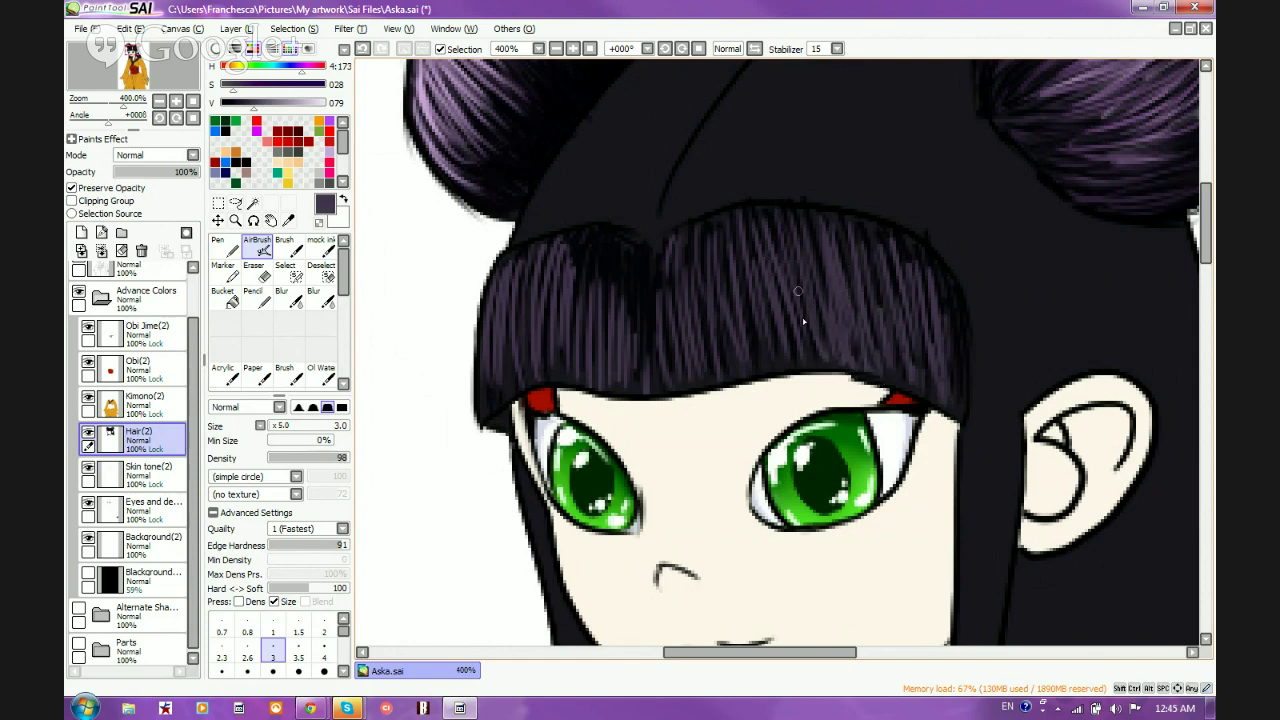
{"action": "mouse_move", "coordinate": [763, 356]}
{"action": "left_mouse_down"}
{"action": "mouse_move", "coordinate": [750, 296]}
{"action": "mouse_move", "coordinate": [789, 363]}
{"action": "mouse_move", "coordinate": [800, 314]}
{"action": "left_mouse_up"}
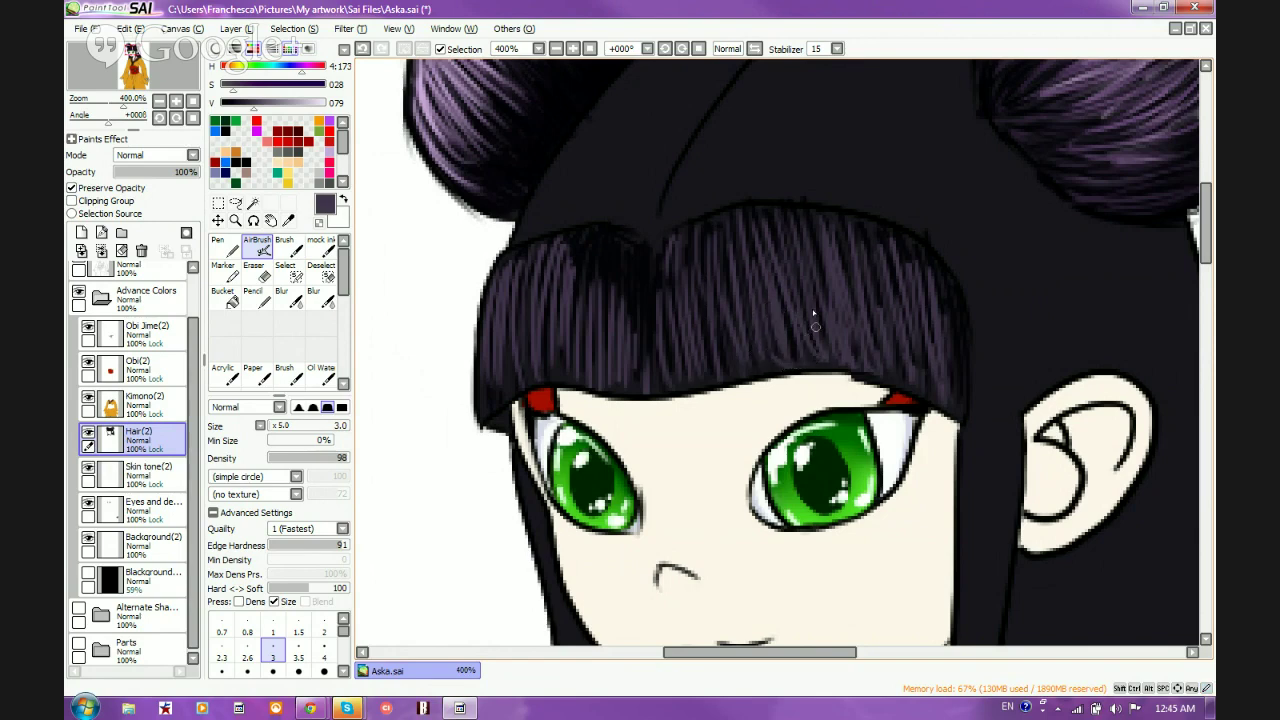
{"action": "mouse_move", "coordinate": [644, 261]}
{"action": "left_mouse_down"}
{"action": "mouse_move", "coordinate": [651, 342]}
{"action": "mouse_move", "coordinate": [631, 263]}
{"action": "mouse_move", "coordinate": [615, 316]}
{"action": "mouse_move", "coordinate": [604, 261]}
{"action": "mouse_move", "coordinate": [595, 313]}
{"action": "mouse_move", "coordinate": [579, 254]}
{"action": "mouse_move", "coordinate": [577, 349]}
{"action": "mouse_move", "coordinate": [565, 251]}
{"action": "mouse_move", "coordinate": [546, 271]}
{"action": "mouse_move", "coordinate": [542, 380]}
{"action": "mouse_move", "coordinate": [525, 284]}
{"action": "mouse_move", "coordinate": [527, 367]}
{"action": "mouse_move", "coordinate": [518, 375]}
{"action": "mouse_move", "coordinate": [502, 339]}
{"action": "mouse_move", "coordinate": [488, 418]}
{"action": "left_mouse_up"}
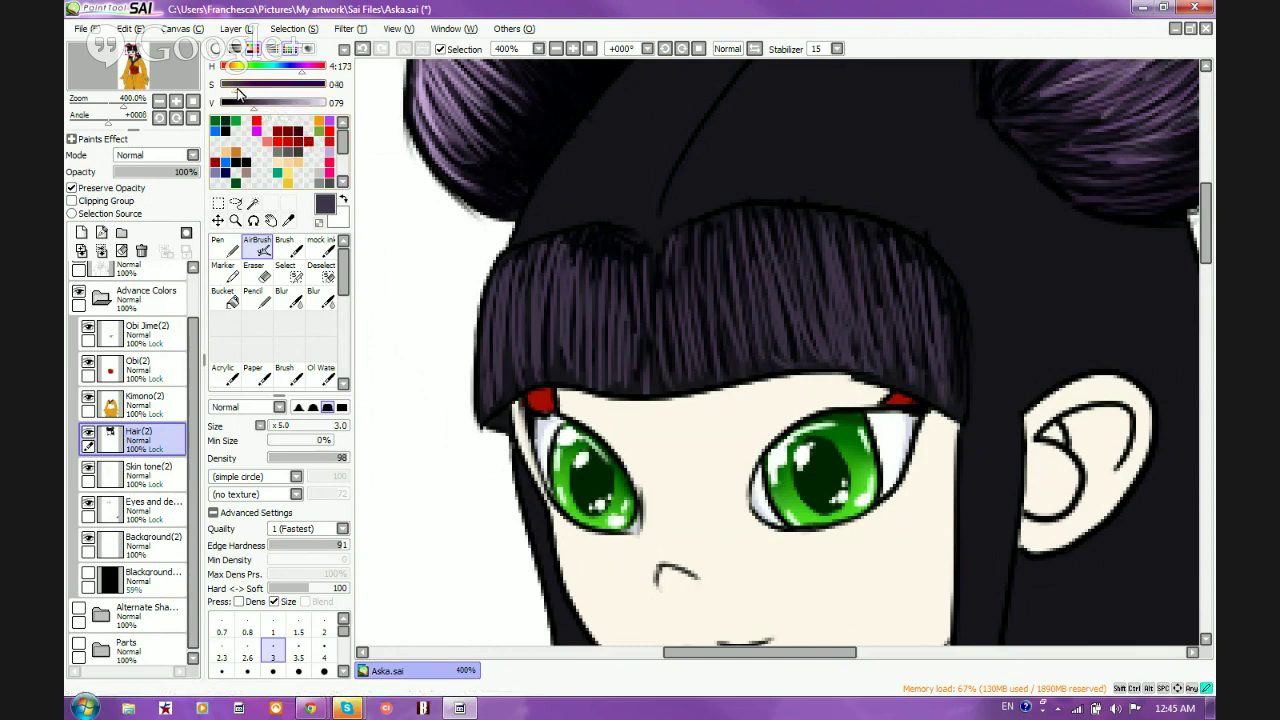
Sample a light purple from the first bun, set the airbrush size to 1, and paint fine highlight strands on the bangs' left section
{"action": "left_click", "coordinate": [421, 94], "text": "alt"}
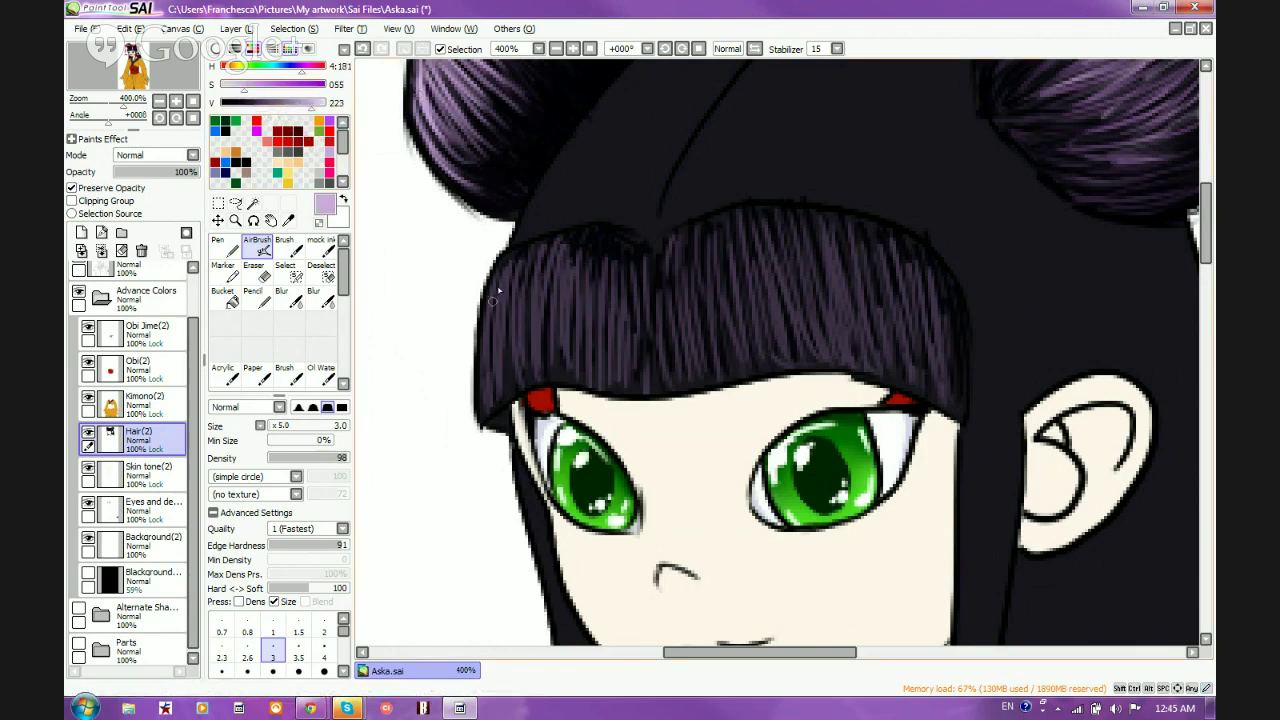
{"action": "mouse_move", "coordinate": [503, 277]}
{"action": "left_mouse_down"}
{"action": "mouse_move", "coordinate": [486, 365]}
{"action": "mouse_move", "coordinate": [511, 264]}
{"action": "mouse_move", "coordinate": [517, 364]}
{"action": "mouse_move", "coordinate": [533, 282]}
{"action": "left_mouse_up"}
{"action": "left_click", "coordinate": [273, 632]}
{"action": "mouse_move", "coordinate": [547, 256]}
{"action": "left_mouse_down"}
{"action": "mouse_move", "coordinate": [530, 370]}
{"action": "mouse_move", "coordinate": [554, 246]}
{"action": "left_mouse_up"}
{"action": "mouse_move", "coordinate": [556, 254]}
{"action": "left_mouse_down"}
{"action": "mouse_move", "coordinate": [540, 366]}
{"action": "mouse_move", "coordinate": [509, 285]}
{"action": "left_mouse_up"}
{"action": "left_click_drag", "start_coordinate": [514, 378], "coordinate": [506, 352]}
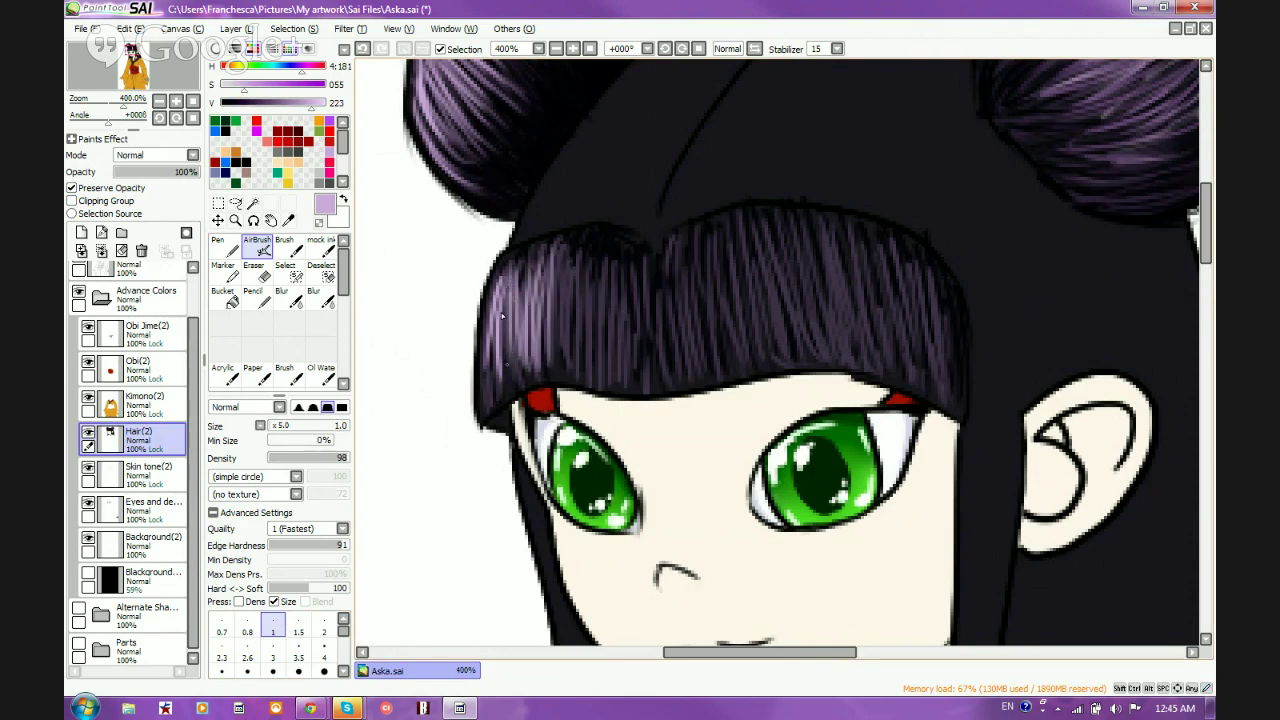
{"action": "left_click_drag", "start_coordinate": [488, 396], "coordinate": [494, 322]}
{"action": "mouse_move", "coordinate": [571, 261]}
{"action": "left_mouse_down"}
{"action": "mouse_move", "coordinate": [557, 320]}
{"action": "mouse_move", "coordinate": [574, 378]}
{"action": "mouse_move", "coordinate": [571, 258]}
{"action": "left_mouse_up"}
{"action": "mouse_move", "coordinate": [569, 370]}
{"action": "left_mouse_down"}
{"action": "mouse_move", "coordinate": [581, 248]}
{"action": "mouse_move", "coordinate": [576, 358]}
{"action": "left_mouse_up"}
{"action": "mouse_move", "coordinate": [589, 250]}
{"action": "left_mouse_down"}
{"action": "mouse_move", "coordinate": [579, 370]}
{"action": "mouse_move", "coordinate": [603, 247]}
{"action": "left_mouse_up"}
{"action": "left_click_drag", "start_coordinate": [598, 358], "coordinate": [608, 246]}
{"action": "left_click_drag", "start_coordinate": [606, 356], "coordinate": [610, 276]}
{"action": "mouse_move", "coordinate": [616, 358]}
{"action": "left_mouse_down"}
{"action": "mouse_move", "coordinate": [624, 290]}
{"action": "mouse_move", "coordinate": [628, 300]}
{"action": "left_mouse_up"}
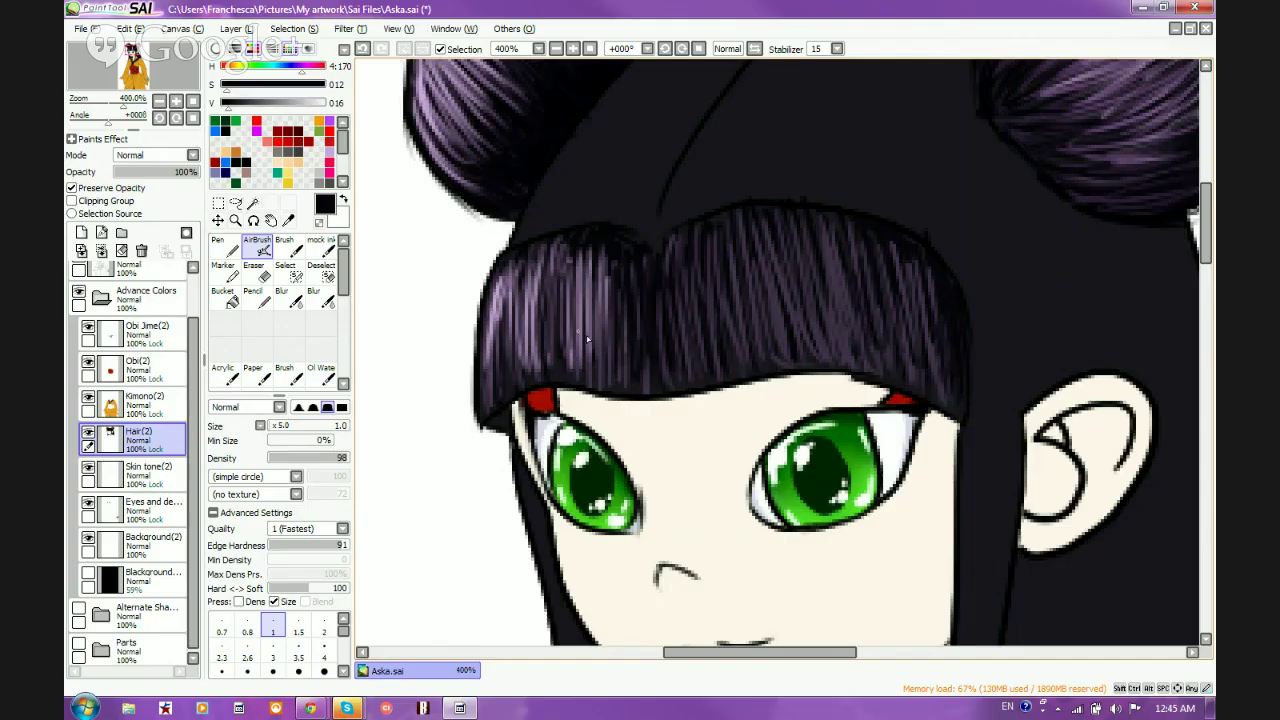
Resample a light purple from the bangs and fill their left section with more fine strands up to the parting
{"action": "right_click", "coordinate": [495, 304]}
{"action": "mouse_move", "coordinate": [554, 270]}
{"action": "left_mouse_down"}
{"action": "mouse_move", "coordinate": [554, 360]}
{"action": "mouse_move", "coordinate": [566, 346]}
{"action": "left_mouse_up"}
{"action": "left_click_drag", "start_coordinate": [556, 276], "coordinate": [547, 364]}
{"action": "left_click_drag", "start_coordinate": [620, 256], "coordinate": [620, 368]}
{"action": "left_click_drag", "start_coordinate": [632, 248], "coordinate": [632, 356]}
{"action": "left_click_drag", "start_coordinate": [637, 260], "coordinate": [637, 368]}
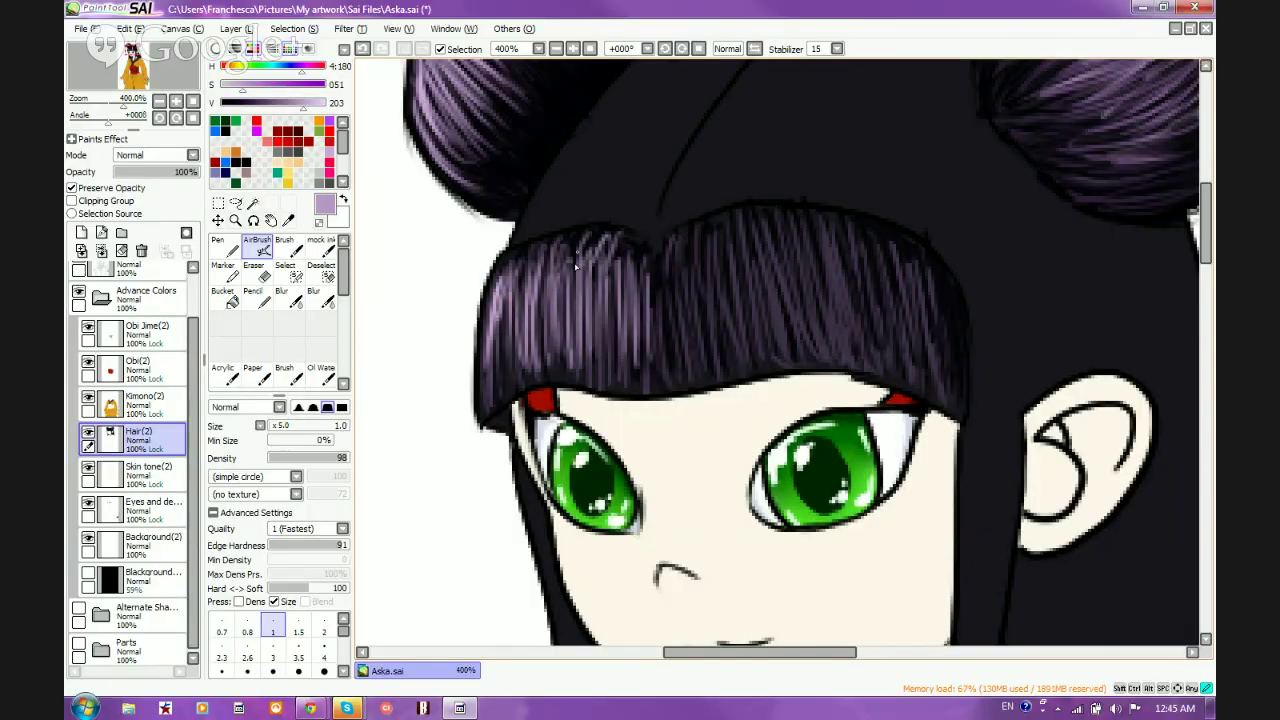
{"action": "mouse_move", "coordinate": [568, 242]}
{"action": "left_mouse_down"}
{"action": "mouse_move", "coordinate": [556, 288]}
{"action": "mouse_move", "coordinate": [590, 310]}
{"action": "left_mouse_up"}
{"action": "left_click_drag", "start_coordinate": [608, 238], "coordinate": [605, 334]}
Paint fine light purple strands from the parting to the middle of the bangs' wider right section
{"action": "mouse_move", "coordinate": [666, 248]}
{"action": "left_mouse_down"}
{"action": "mouse_move", "coordinate": [676, 368]}
{"action": "mouse_move", "coordinate": [676, 237]}
{"action": "mouse_move", "coordinate": [696, 368]}
{"action": "mouse_move", "coordinate": [694, 297]}
{"action": "mouse_move", "coordinate": [700, 338]}
{"action": "left_mouse_up"}
{"action": "mouse_move", "coordinate": [706, 230]}
{"action": "left_mouse_down"}
{"action": "mouse_move", "coordinate": [735, 368]}
{"action": "mouse_move", "coordinate": [711, 233]}
{"action": "mouse_move", "coordinate": [726, 231]}
{"action": "mouse_move", "coordinate": [746, 359]}
{"action": "mouse_move", "coordinate": [742, 247]}
{"action": "mouse_move", "coordinate": [760, 354]}
{"action": "left_mouse_up"}
{"action": "mouse_move", "coordinate": [746, 232]}
{"action": "left_mouse_down"}
{"action": "mouse_move", "coordinate": [766, 335]}
{"action": "mouse_move", "coordinate": [753, 225]}
{"action": "mouse_move", "coordinate": [784, 350]}
{"action": "left_mouse_up"}
{"action": "left_click_drag", "start_coordinate": [770, 210], "coordinate": [812, 340]}
{"action": "mouse_move", "coordinate": [786, 218]}
{"action": "left_mouse_down"}
{"action": "mouse_move", "coordinate": [831, 361]}
{"action": "mouse_move", "coordinate": [800, 272]}
{"action": "mouse_move", "coordinate": [814, 348]}
{"action": "left_mouse_up"}
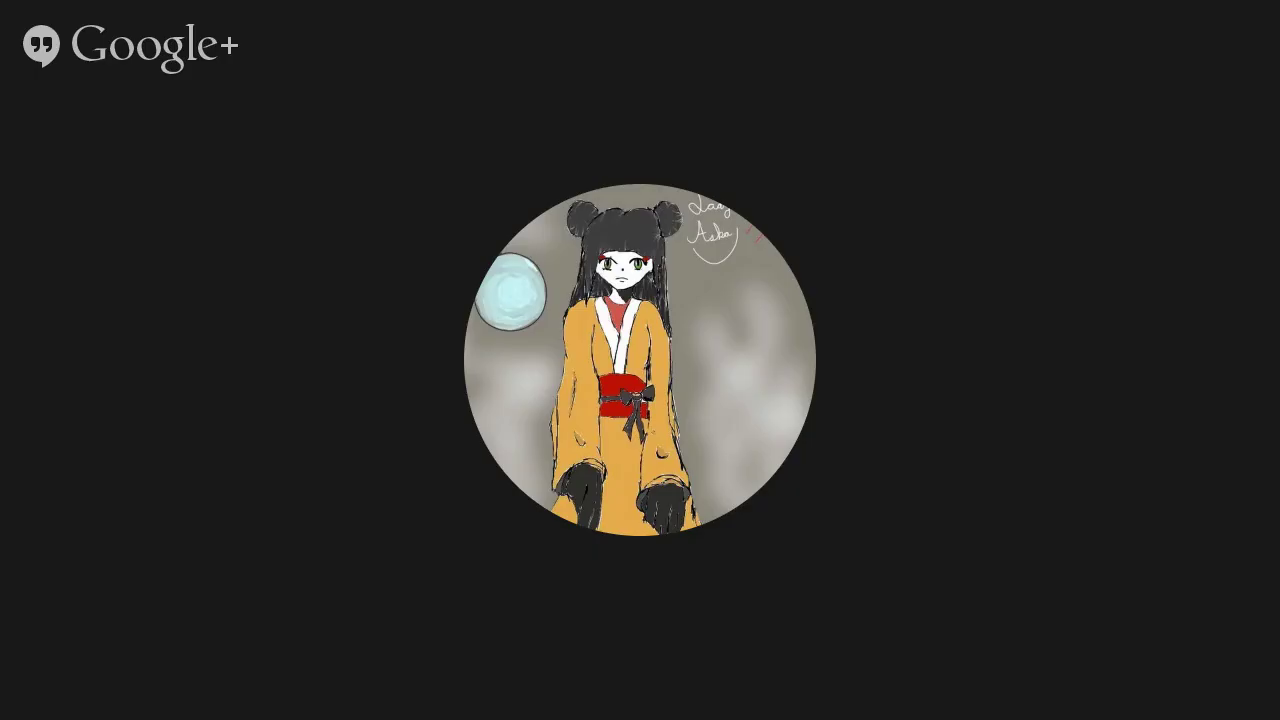
{"action": "left_click_drag", "start_coordinate": [822, 214], "coordinate": [856, 340]}
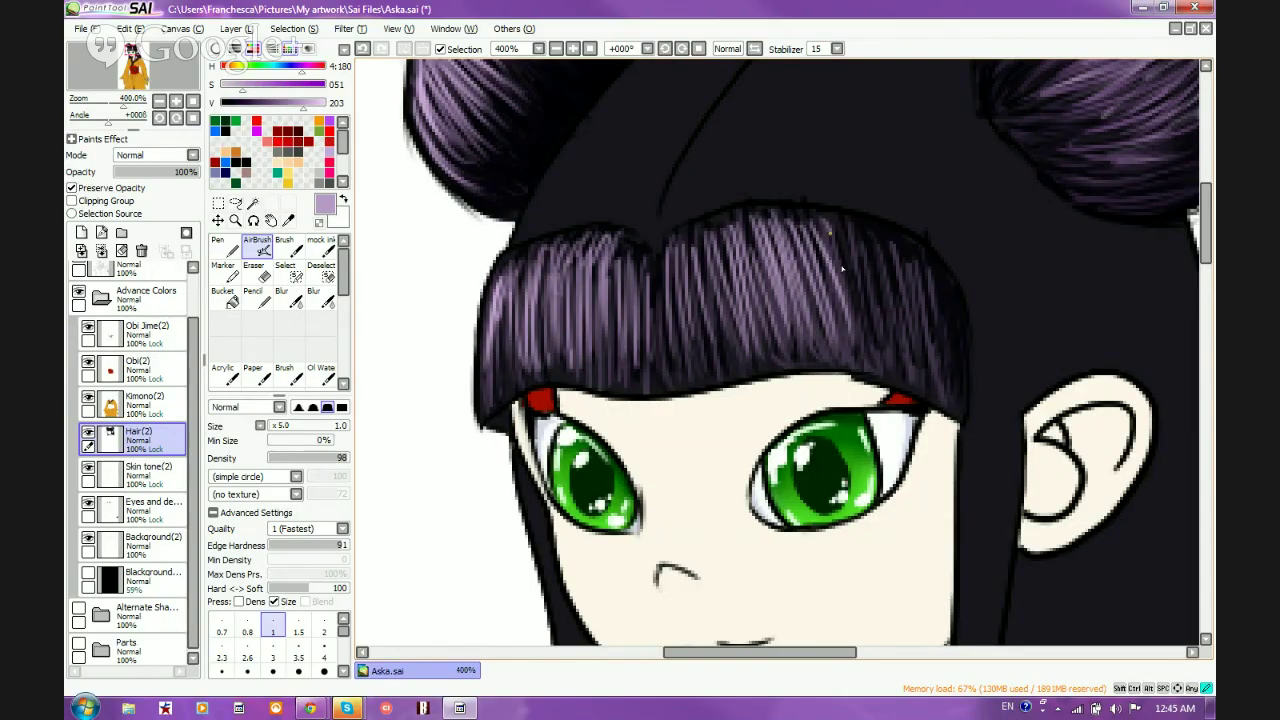
Continue the fine light purple strands from the middle of the right section to the outer edge of the bangs
{"action": "mouse_move", "coordinate": [838, 224]}
{"action": "left_mouse_down"}
{"action": "mouse_move", "coordinate": [874, 356]}
{"action": "mouse_move", "coordinate": [848, 242]}
{"action": "left_mouse_up"}
{"action": "mouse_move", "coordinate": [846, 236]}
{"action": "left_mouse_down"}
{"action": "mouse_move", "coordinate": [878, 360]}
{"action": "mouse_move", "coordinate": [860, 248]}
{"action": "left_mouse_up"}
{"action": "left_click_drag", "start_coordinate": [856, 240], "coordinate": [900, 366]}
{"action": "left_click_drag", "start_coordinate": [878, 238], "coordinate": [920, 368]}
{"action": "left_click_drag", "start_coordinate": [898, 254], "coordinate": [926, 348]}
{"action": "mouse_move", "coordinate": [908, 256]}
{"action": "left_mouse_down"}
{"action": "mouse_move", "coordinate": [939, 295]}
{"action": "mouse_move", "coordinate": [950, 368]}
{"action": "left_mouse_up"}
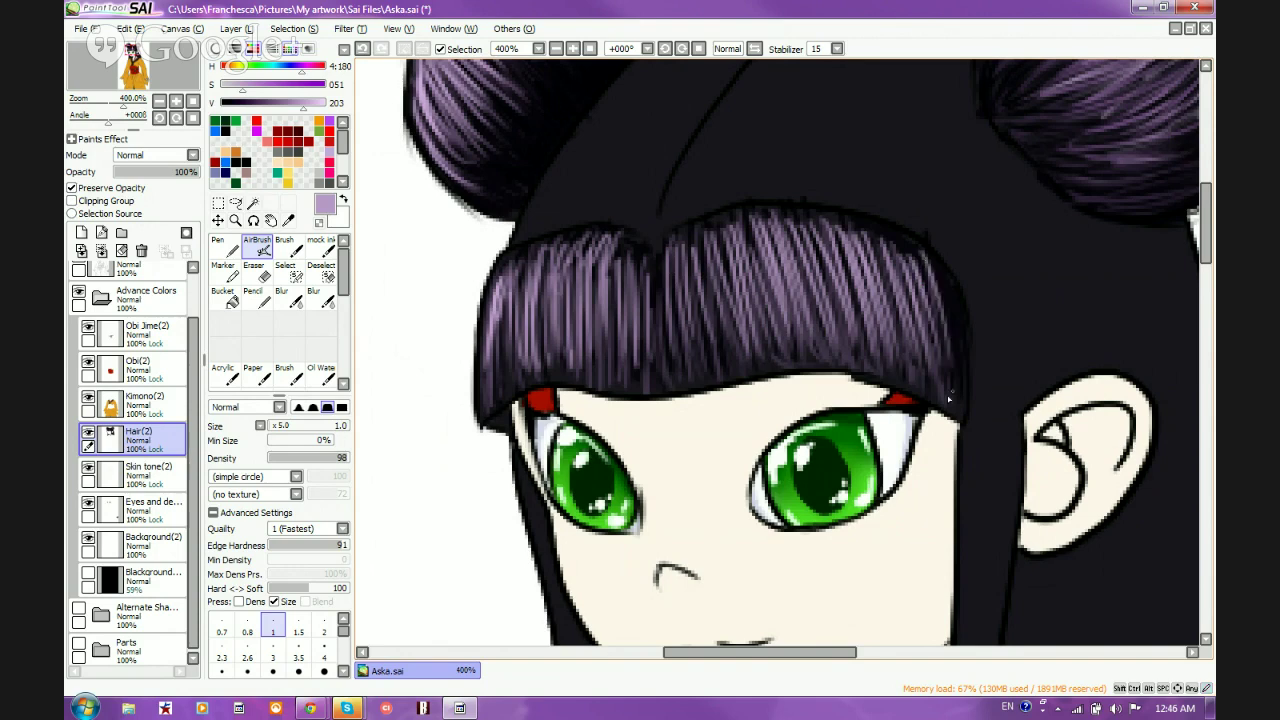
{"action": "left_click_drag", "start_coordinate": [938, 278], "coordinate": [956, 348]}
Add short light purple strands along the upper edge of the bangs' right section and fill in around the parting
{"action": "left_click_drag", "start_coordinate": [905, 246], "coordinate": [924, 282]}
{"action": "mouse_move", "coordinate": [900, 234]}
{"action": "left_mouse_down"}
{"action": "mouse_move", "coordinate": [912, 274]}
{"action": "mouse_move", "coordinate": [887, 264]}
{"action": "left_mouse_up"}
{"action": "mouse_move", "coordinate": [868, 230]}
{"action": "left_mouse_down"}
{"action": "mouse_move", "coordinate": [876, 261]}
{"action": "mouse_move", "coordinate": [866, 254]}
{"action": "left_mouse_up"}
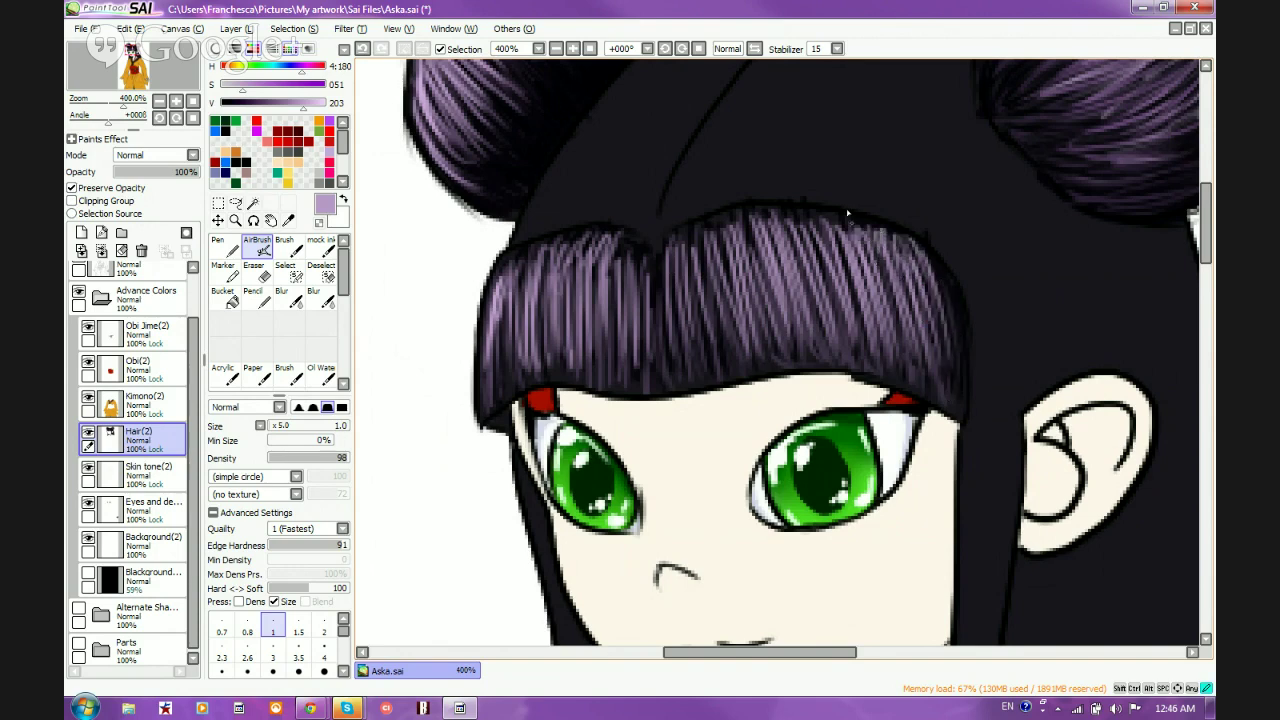
{"action": "left_click_drag", "start_coordinate": [840, 212], "coordinate": [854, 242]}
{"action": "mouse_move", "coordinate": [834, 218]}
{"action": "left_mouse_down"}
{"action": "mouse_move", "coordinate": [844, 244]}
{"action": "mouse_move", "coordinate": [808, 230]}
{"action": "left_mouse_up"}
{"action": "left_click_drag", "start_coordinate": [787, 209], "coordinate": [727, 270]}
{"action": "mouse_move", "coordinate": [707, 212]}
{"action": "left_mouse_down"}
{"action": "mouse_move", "coordinate": [727, 278]}
{"action": "mouse_move", "coordinate": [715, 288]}
{"action": "left_mouse_up"}
{"action": "left_click_drag", "start_coordinate": [693, 232], "coordinate": [702, 328]}
{"action": "left_click_drag", "start_coordinate": [670, 238], "coordinate": [682, 366]}
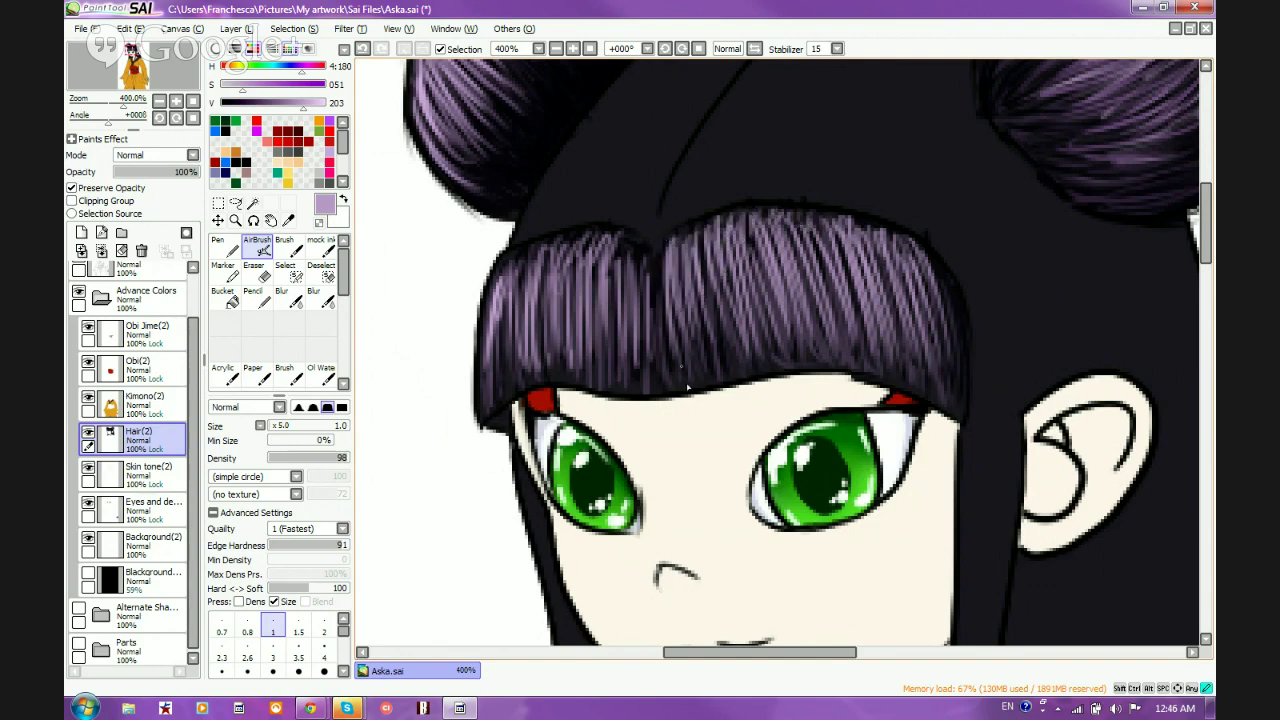
{"action": "left_click_drag", "start_coordinate": [664, 270], "coordinate": [682, 360]}
{"action": "left_click_drag", "start_coordinate": [655, 266], "coordinate": [668, 354]}
{"action": "mouse_move", "coordinate": [654, 274]}
{"action": "left_mouse_down"}
{"action": "mouse_move", "coordinate": [660, 344]}
{"action": "mouse_move", "coordinate": [627, 258]}
{"action": "mouse_move", "coordinate": [647, 364]}
{"action": "left_mouse_up"}
{"action": "mouse_move", "coordinate": [622, 250]}
{"action": "left_mouse_down"}
{"action": "mouse_move", "coordinate": [631, 364]}
{"action": "mouse_move", "coordinate": [624, 334]}
{"action": "mouse_move", "coordinate": [618, 378]}
{"action": "left_mouse_up"}
Sample purple from the first bun, raise its brightness to 255, and paint brighter highlights near the bangs' left edge
{"action": "right_click", "coordinate": [420, 100]}
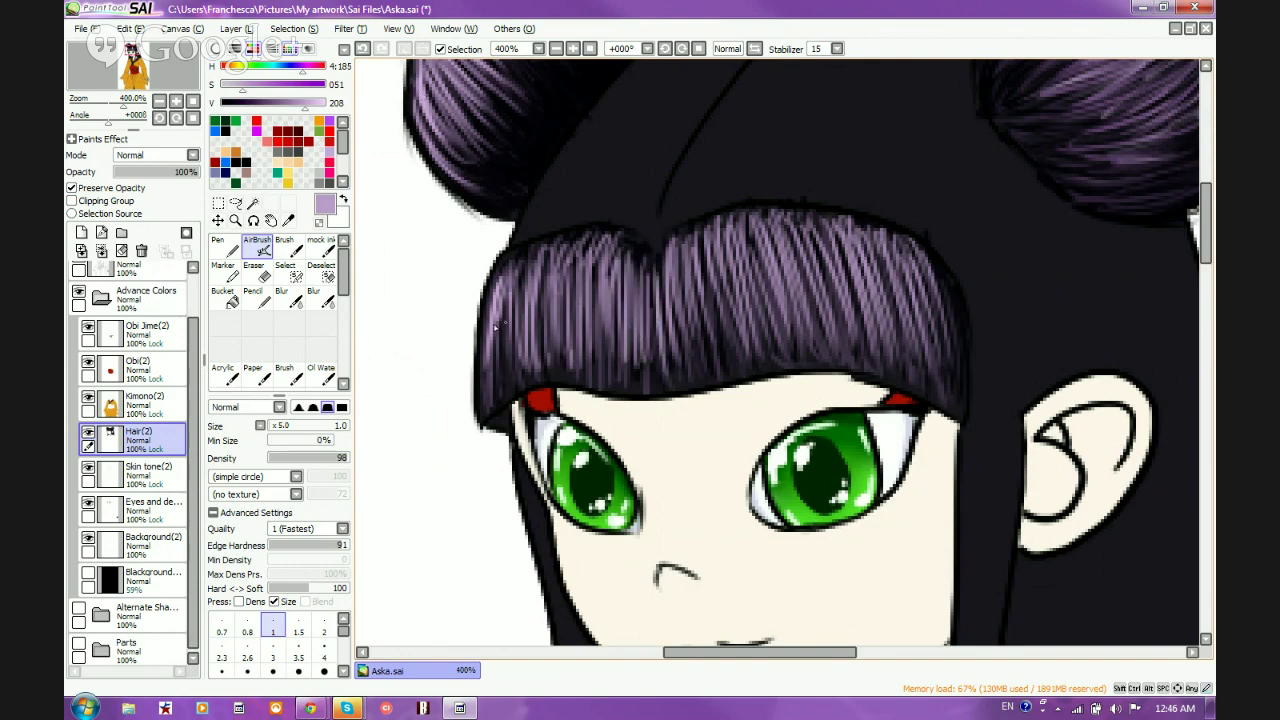
{"action": "left_click", "coordinate": [324, 105]}
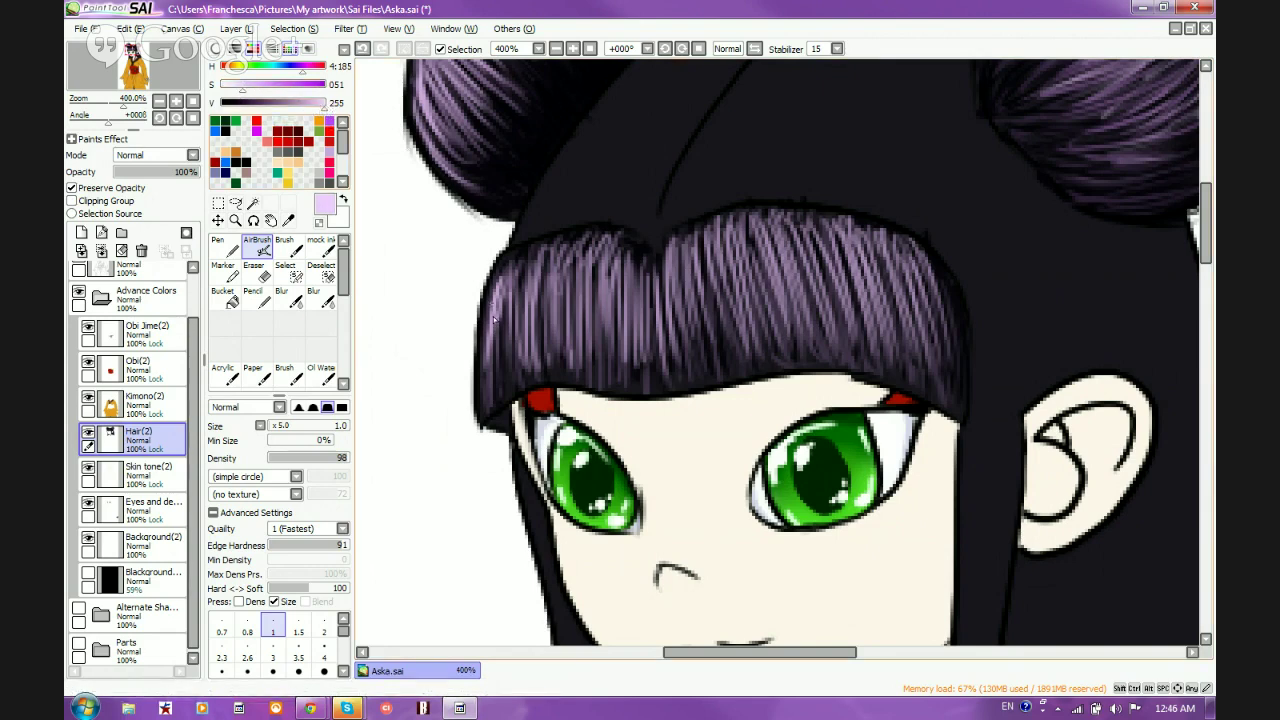
{"action": "mouse_move", "coordinate": [501, 290]}
{"action": "left_mouse_down"}
{"action": "mouse_move", "coordinate": [497, 348]}
{"action": "mouse_move", "coordinate": [506, 334]}
{"action": "left_mouse_up"}
{"action": "left_click_drag", "start_coordinate": [522, 270], "coordinate": [526, 340]}
{"action": "left_click_drag", "start_coordinate": [530, 282], "coordinate": [536, 340]}
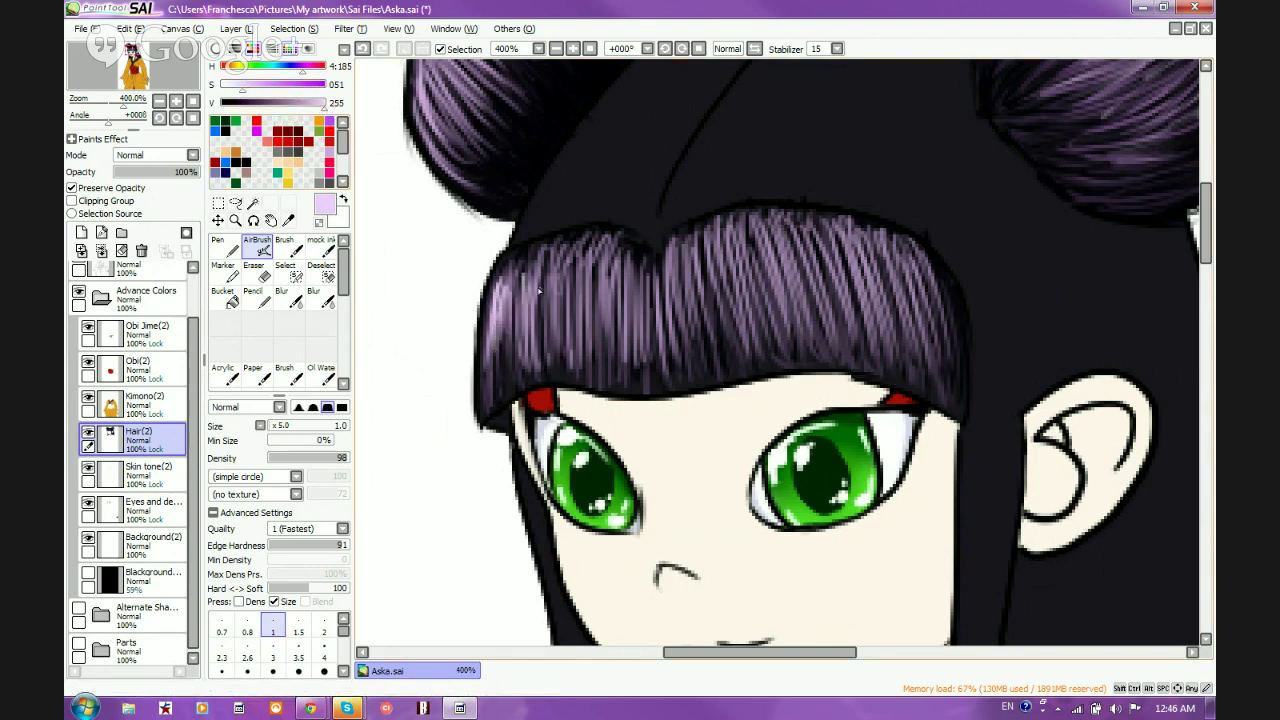
Sample near-black from the hair and paint strands along the crown's parting and across the smaller crown section to its left
{"action": "scroll", "coordinate": [539, 291], "scroll_direction": "down", "scroll_amount": 3}
{"action": "scroll", "coordinate": [674, 280], "scroll_direction": "up", "scroll_amount": 2}
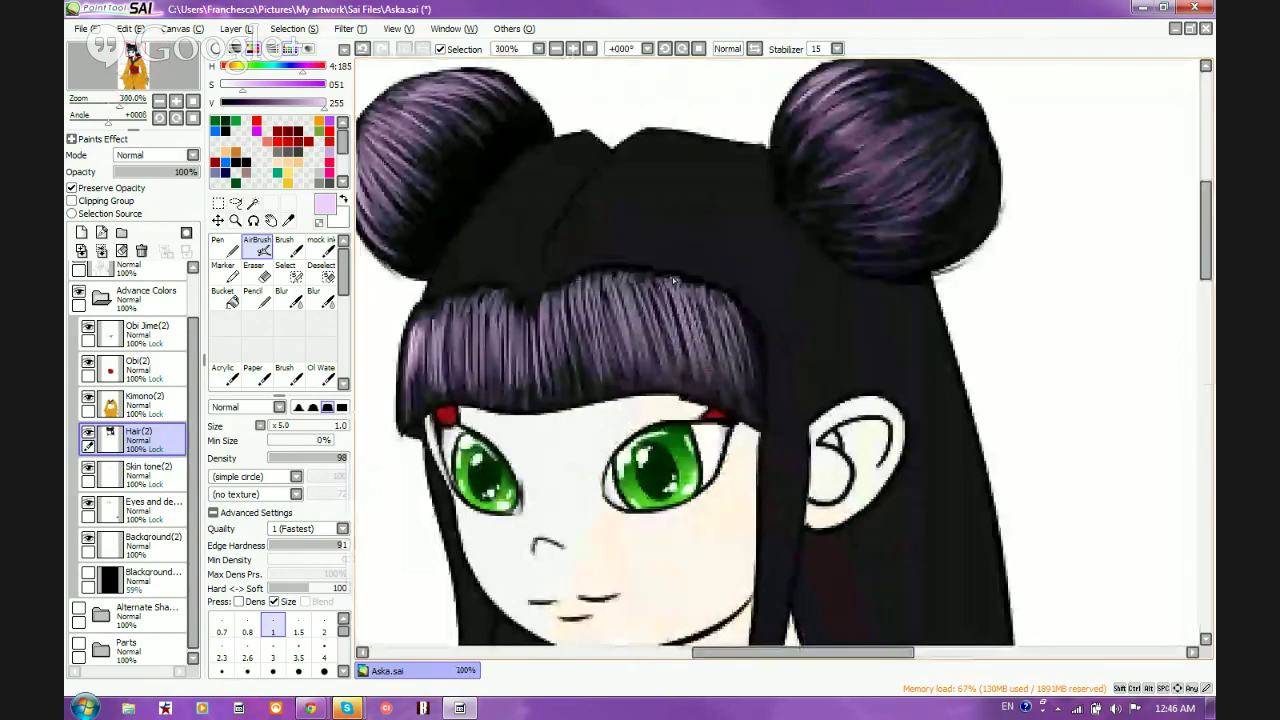
{"action": "scroll", "coordinate": [675, 282], "scroll_direction": "up", "scroll_amount": 1}
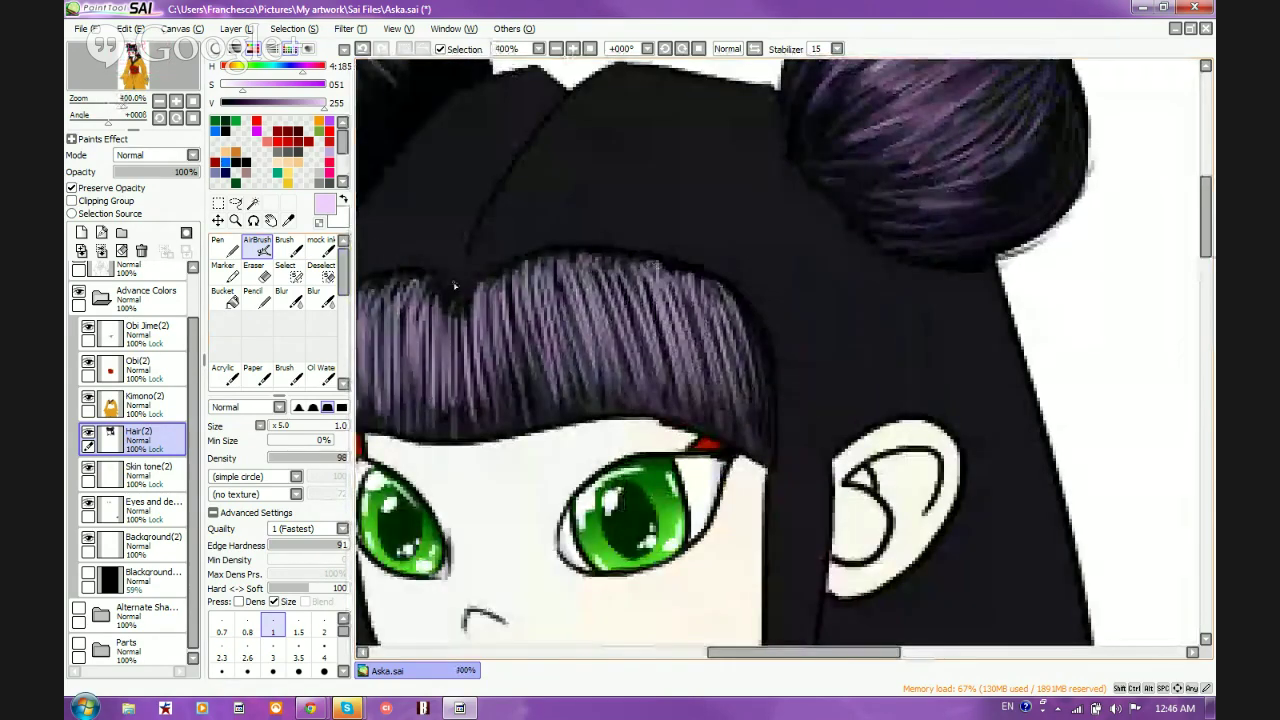
{"action": "scroll", "coordinate": [454, 287], "scroll_direction": "down", "scroll_amount": 6}
{"action": "scroll", "coordinate": [571, 271], "scroll_direction": "up", "scroll_amount": 6}
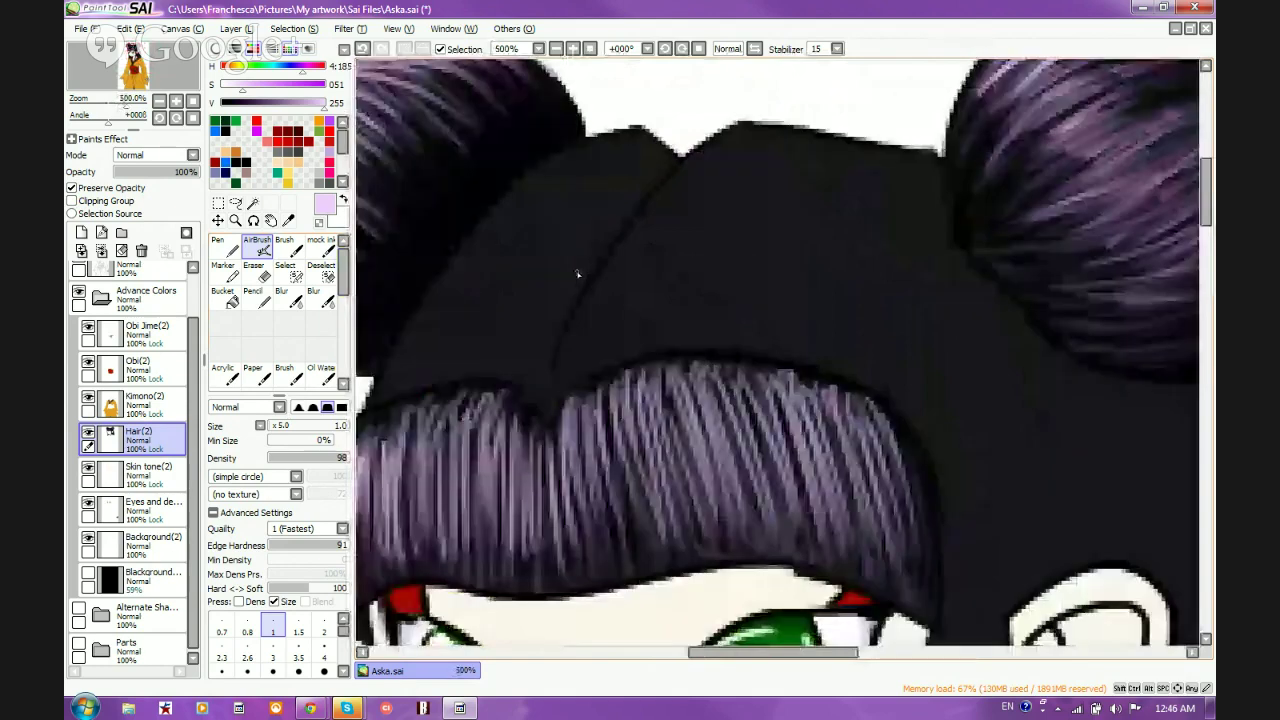
{"action": "left_click", "coordinate": [585, 335], "text": "alt"}
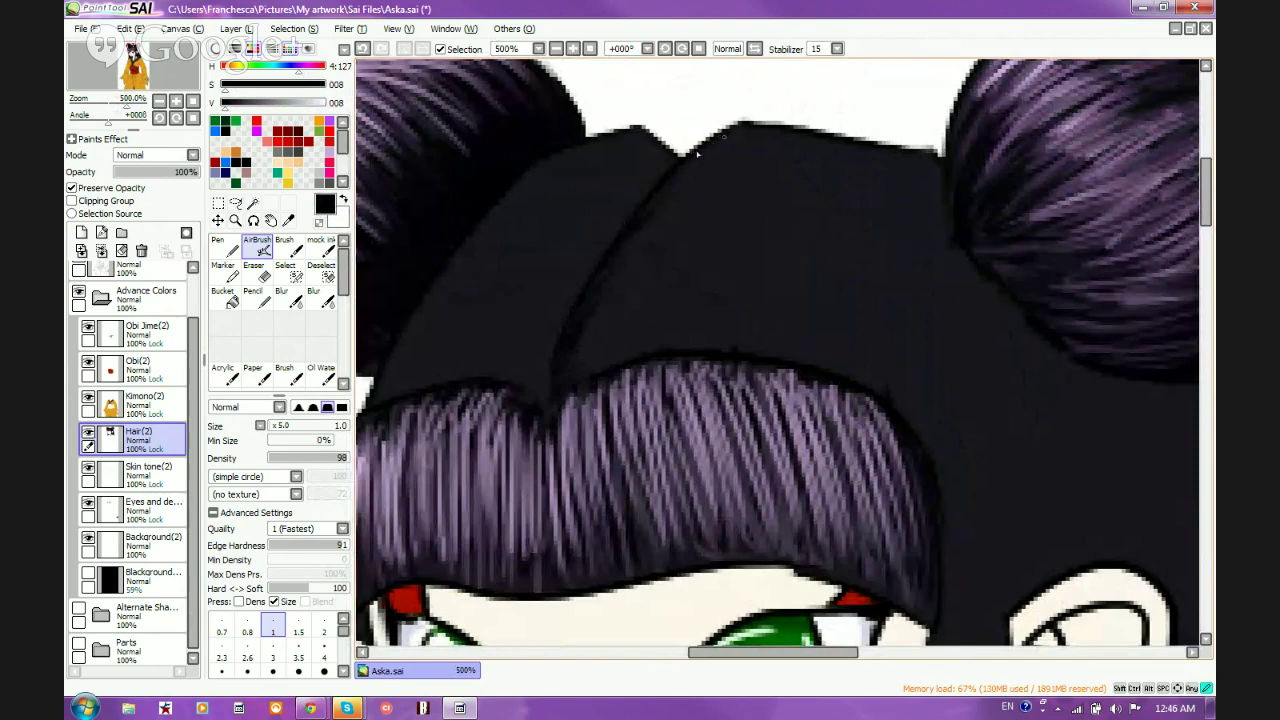
{"action": "left_click_drag", "start_coordinate": [653, 207], "coordinate": [573, 327]}
{"action": "mouse_move", "coordinate": [660, 165]}
{"action": "left_mouse_down"}
{"action": "mouse_move", "coordinate": [650, 145]}
{"action": "mouse_move", "coordinate": [661, 189]}
{"action": "mouse_move", "coordinate": [645, 162]}
{"action": "mouse_move", "coordinate": [629, 171]}
{"action": "mouse_move", "coordinate": [629, 206]}
{"action": "left_mouse_up"}
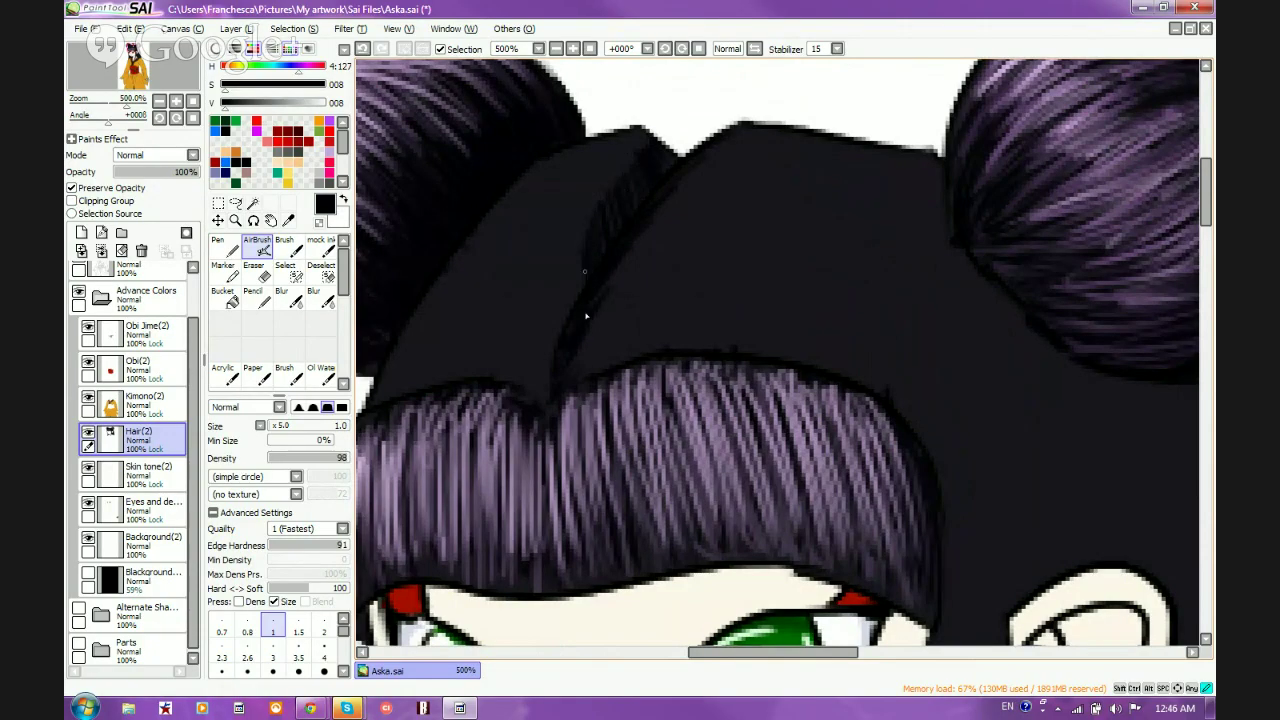
{"action": "mouse_move", "coordinate": [586, 276]}
{"action": "left_mouse_down"}
{"action": "mouse_move", "coordinate": [578, 246]}
{"action": "mouse_move", "coordinate": [568, 315]}
{"action": "mouse_move", "coordinate": [570, 275]}
{"action": "mouse_move", "coordinate": [555, 296]}
{"action": "mouse_move", "coordinate": [520, 390]}
{"action": "left_mouse_up"}
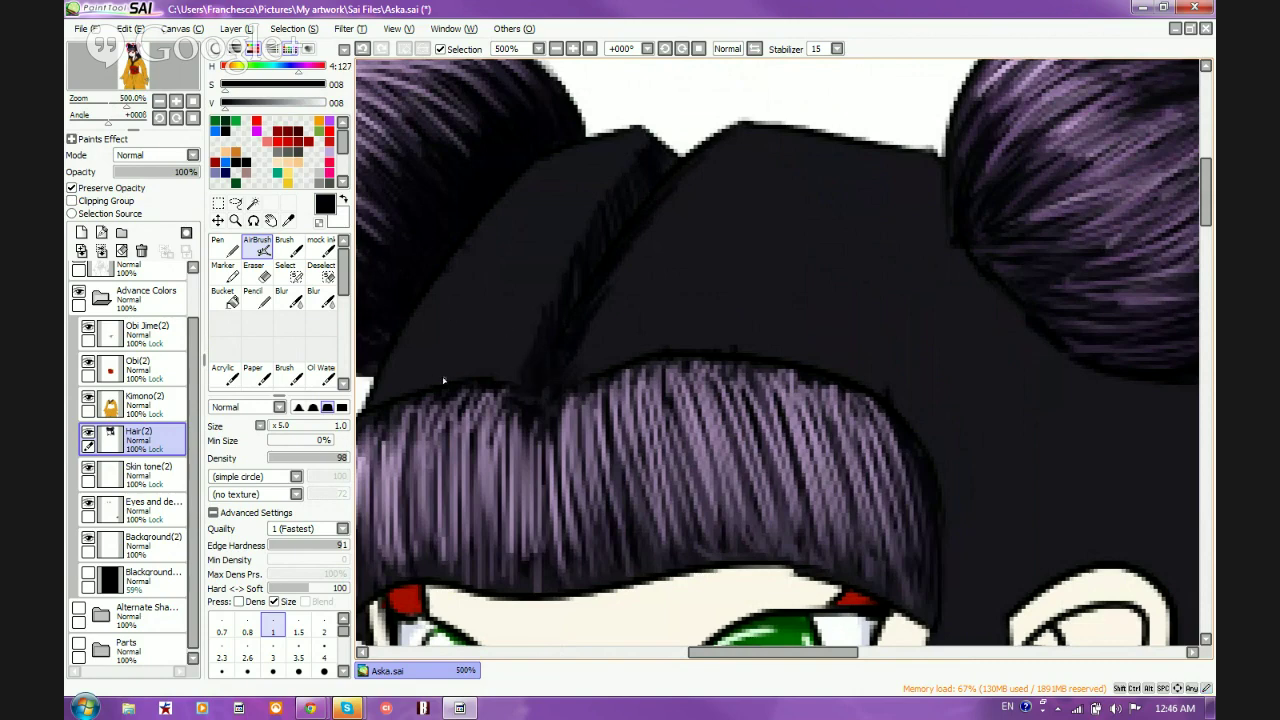
{"action": "mouse_move", "coordinate": [443, 380]}
{"action": "left_mouse_down"}
{"action": "mouse_move", "coordinate": [530, 368]}
{"action": "mouse_move", "coordinate": [396, 397]}
{"action": "mouse_move", "coordinate": [511, 349]}
{"action": "mouse_move", "coordinate": [419, 376]}
{"action": "mouse_move", "coordinate": [531, 348]}
{"action": "mouse_move", "coordinate": [425, 376]}
{"action": "mouse_move", "coordinate": [516, 342]}
{"action": "left_mouse_up"}
{"action": "mouse_move", "coordinate": [381, 396]}
{"action": "left_mouse_down"}
{"action": "mouse_move", "coordinate": [493, 331]}
{"action": "mouse_move", "coordinate": [380, 370]}
{"action": "mouse_move", "coordinate": [558, 302]}
{"action": "mouse_move", "coordinate": [404, 346]}
{"action": "mouse_move", "coordinate": [506, 319]}
{"action": "mouse_move", "coordinate": [505, 335]}
{"action": "mouse_move", "coordinate": [486, 328]}
{"action": "mouse_move", "coordinate": [369, 409]}
{"action": "mouse_move", "coordinate": [569, 315]}
{"action": "mouse_move", "coordinate": [535, 319]}
{"action": "mouse_move", "coordinate": [564, 296]}
{"action": "mouse_move", "coordinate": [414, 335]}
{"action": "mouse_move", "coordinate": [524, 270]}
{"action": "mouse_move", "coordinate": [500, 285]}
{"action": "mouse_move", "coordinate": [567, 259]}
{"action": "mouse_move", "coordinate": [480, 288]}
{"action": "mouse_move", "coordinate": [571, 280]}
{"action": "mouse_move", "coordinate": [432, 310]}
{"action": "mouse_move", "coordinate": [571, 236]}
{"action": "mouse_move", "coordinate": [441, 278]}
{"action": "mouse_move", "coordinate": [507, 237]}
{"action": "mouse_move", "coordinate": [584, 217]}
{"action": "mouse_move", "coordinate": [468, 252]}
{"action": "mouse_move", "coordinate": [601, 205]}
{"action": "mouse_move", "coordinate": [514, 213]}
{"action": "mouse_move", "coordinate": [620, 188]}
{"action": "mouse_move", "coordinate": [511, 205]}
{"action": "mouse_move", "coordinate": [572, 187]}
{"action": "mouse_move", "coordinate": [489, 215]}
{"action": "mouse_move", "coordinate": [658, 150]}
{"action": "mouse_move", "coordinate": [523, 187]}
{"action": "mouse_move", "coordinate": [653, 158]}
{"action": "mouse_move", "coordinate": [532, 182]}
{"action": "mouse_move", "coordinate": [581, 156]}
{"action": "mouse_move", "coordinate": [675, 143]}
{"action": "left_mouse_up"}
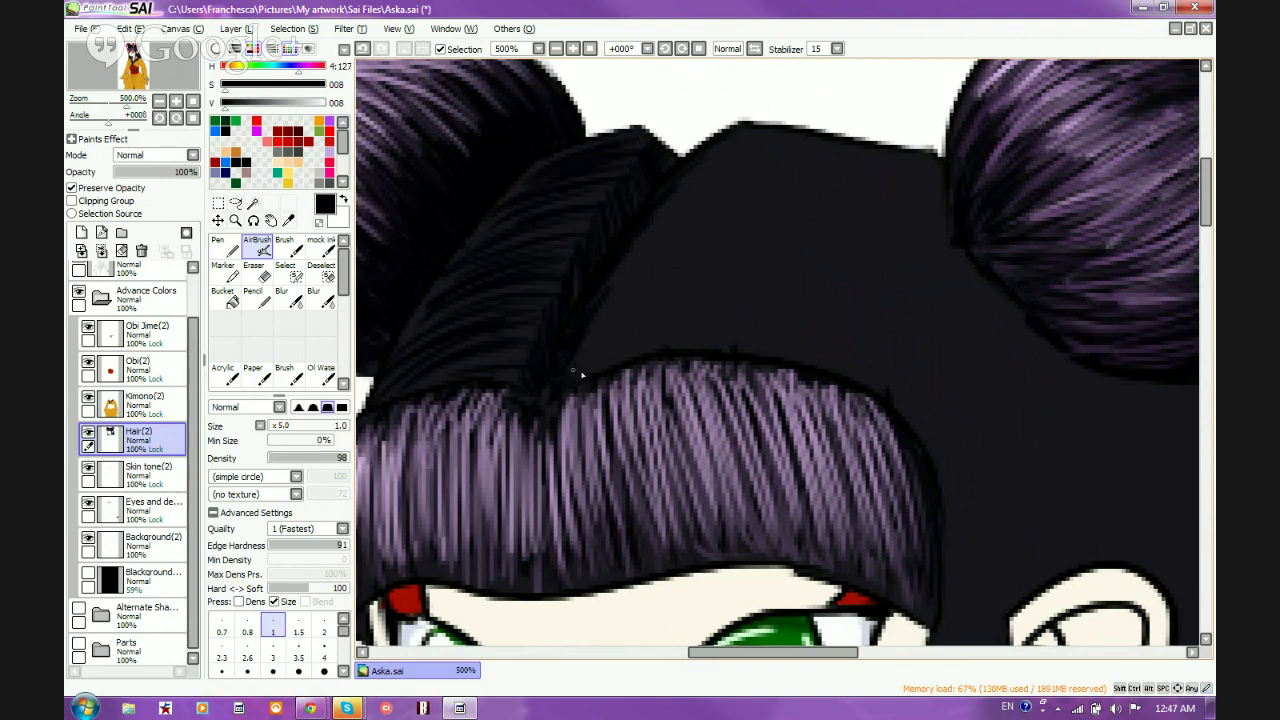
Paint near-black strands on the larger crown section, just above the bangs and beneath its upper outline toward the second bun
{"action": "mouse_move", "coordinate": [596, 360]}
{"action": "left_mouse_down"}
{"action": "mouse_move", "coordinate": [656, 347]}
{"action": "mouse_move", "coordinate": [571, 361]}
{"action": "mouse_move", "coordinate": [647, 337]}
{"action": "mouse_move", "coordinate": [595, 350]}
{"action": "mouse_move", "coordinate": [726, 349]}
{"action": "left_mouse_up"}
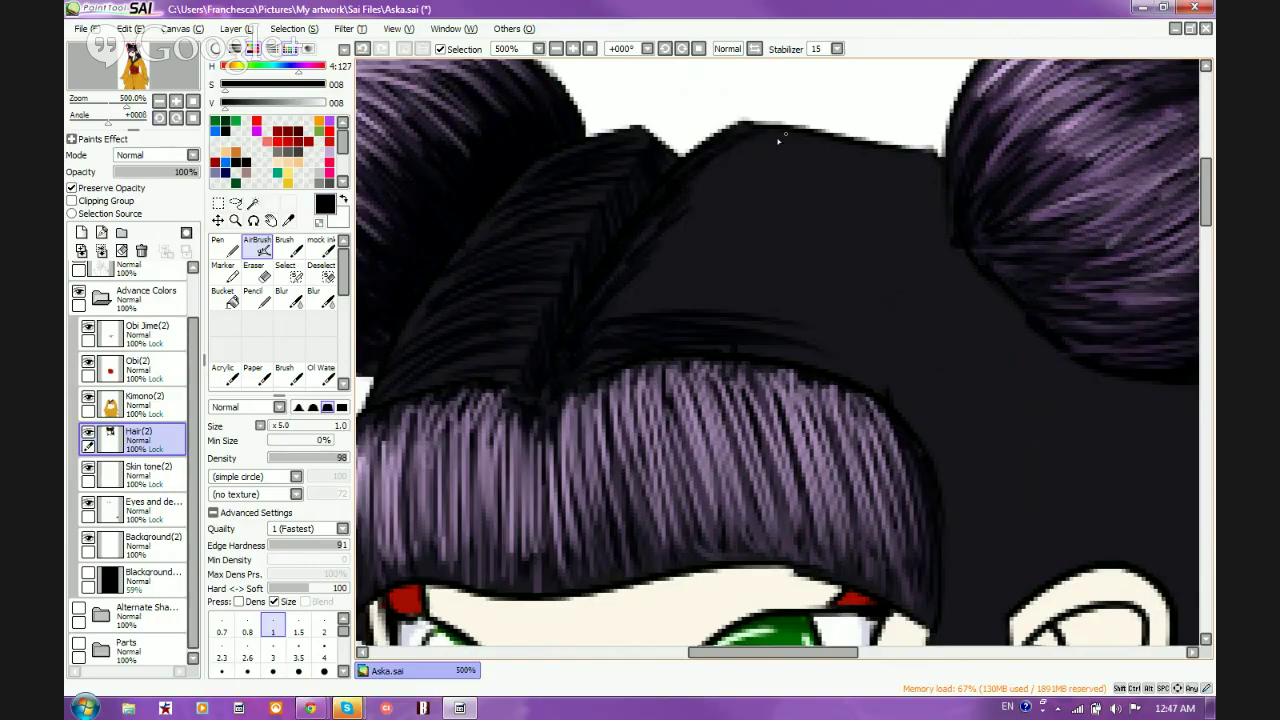
{"action": "mouse_move", "coordinate": [777, 137]}
{"action": "left_mouse_down"}
{"action": "mouse_move", "coordinate": [931, 184]}
{"action": "mouse_move", "coordinate": [762, 148]}
{"action": "mouse_move", "coordinate": [918, 172]}
{"action": "mouse_move", "coordinate": [719, 155]}
{"action": "mouse_move", "coordinate": [916, 187]}
{"action": "mouse_move", "coordinate": [799, 175]}
{"action": "mouse_move", "coordinate": [927, 170]}
{"action": "mouse_move", "coordinate": [716, 170]}
{"action": "mouse_move", "coordinate": [890, 193]}
{"action": "mouse_move", "coordinate": [812, 179]}
{"action": "mouse_move", "coordinate": [935, 232]}
{"action": "left_mouse_up"}
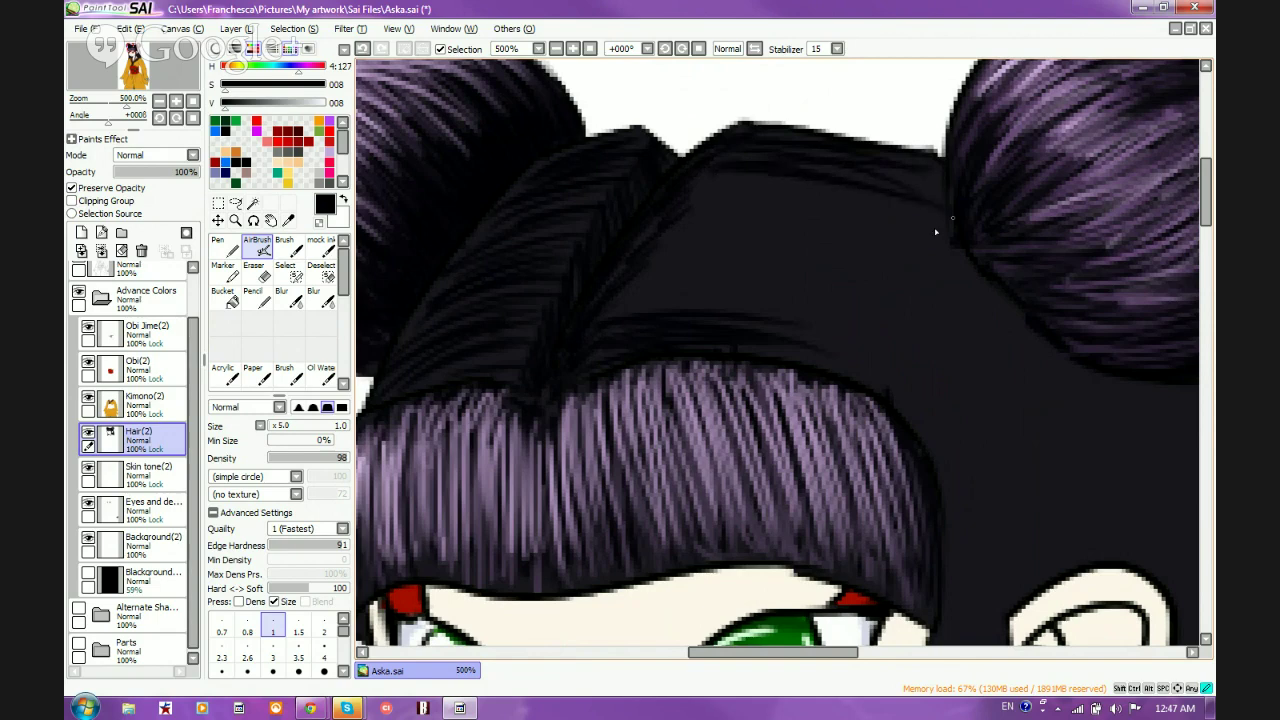
{"action": "mouse_move", "coordinate": [735, 187]}
{"action": "left_mouse_down"}
{"action": "mouse_move", "coordinate": [946, 260]}
{"action": "mouse_move", "coordinate": [923, 249]}
{"action": "mouse_move", "coordinate": [966, 242]}
{"action": "left_mouse_up"}
{"action": "mouse_move", "coordinate": [747, 226]}
{"action": "left_mouse_down"}
{"action": "mouse_move", "coordinate": [931, 263]}
{"action": "mouse_move", "coordinate": [758, 206]}
{"action": "mouse_move", "coordinate": [930, 280]}
{"action": "mouse_move", "coordinate": [718, 190]}
{"action": "mouse_move", "coordinate": [850, 254]}
{"action": "mouse_move", "coordinate": [796, 251]}
{"action": "mouse_move", "coordinate": [907, 291]}
{"action": "mouse_move", "coordinate": [679, 189]}
{"action": "mouse_move", "coordinate": [851, 254]}
{"action": "mouse_move", "coordinate": [996, 336]}
{"action": "mouse_move", "coordinate": [885, 268]}
{"action": "mouse_move", "coordinate": [959, 291]}
{"action": "mouse_move", "coordinate": [919, 262]}
{"action": "mouse_move", "coordinate": [973, 284]}
{"action": "mouse_move", "coordinate": [874, 218]}
{"action": "mouse_move", "coordinate": [945, 224]}
{"action": "mouse_move", "coordinate": [856, 142]}
{"action": "mouse_move", "coordinate": [950, 196]}
{"action": "left_mouse_up"}
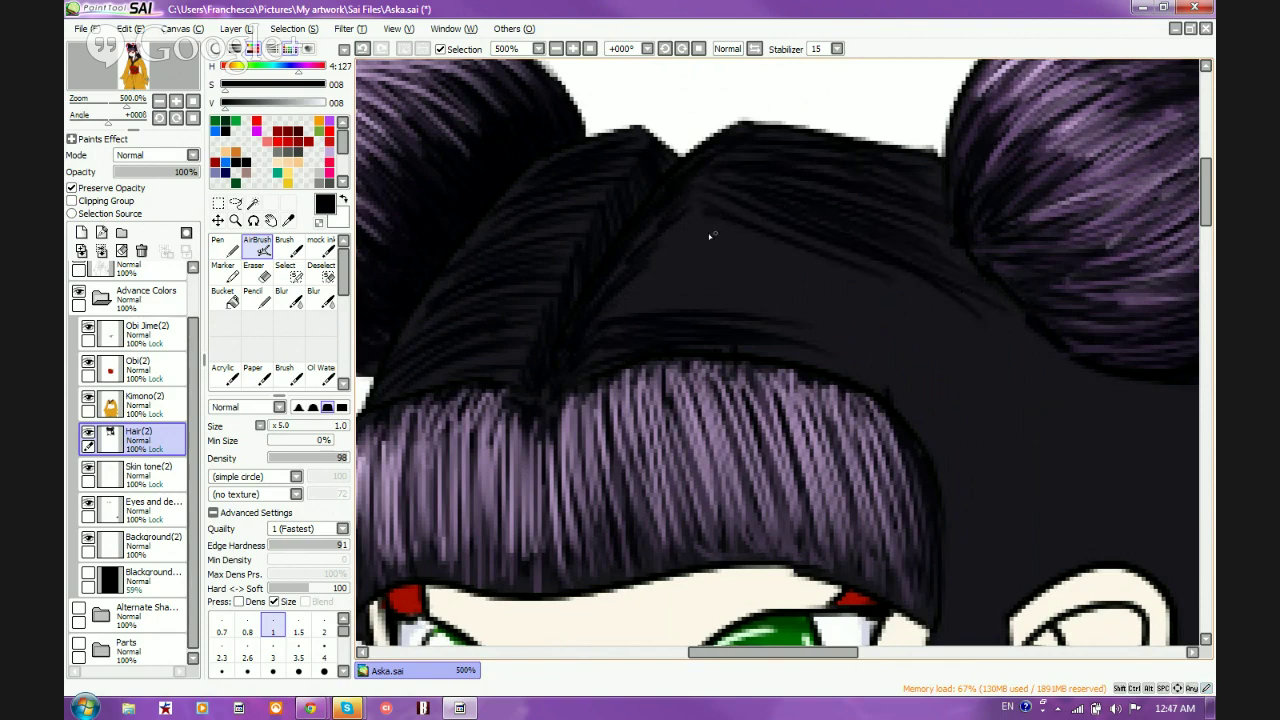
Fill the middle of the larger crown section with near-black strands, extending them below the second bun toward the ear
{"action": "left_click_drag", "start_coordinate": [709, 229], "coordinate": [862, 292]}
{"action": "mouse_move", "coordinate": [634, 303]}
{"action": "left_mouse_down"}
{"action": "mouse_move", "coordinate": [885, 350]}
{"action": "mouse_move", "coordinate": [686, 291]}
{"action": "mouse_move", "coordinate": [815, 306]}
{"action": "mouse_move", "coordinate": [737, 278]}
{"action": "mouse_move", "coordinate": [686, 235]}
{"action": "mouse_move", "coordinate": [930, 325]}
{"action": "mouse_move", "coordinate": [673, 231]}
{"action": "mouse_move", "coordinate": [854, 293]}
{"action": "mouse_move", "coordinate": [850, 272]}
{"action": "mouse_move", "coordinate": [1059, 370]}
{"action": "mouse_move", "coordinate": [951, 277]}
{"action": "mouse_move", "coordinate": [988, 264]}
{"action": "left_mouse_up"}
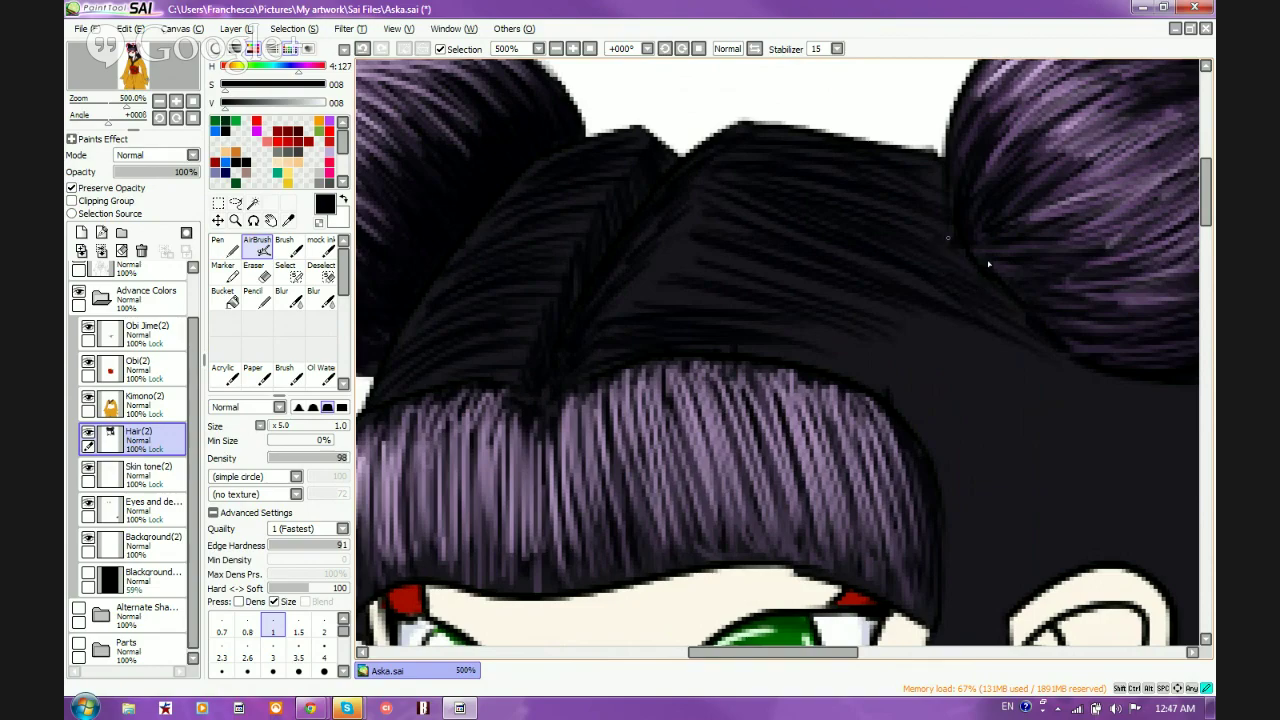
{"action": "left_click_drag", "start_coordinate": [911, 165], "coordinate": [936, 178]}
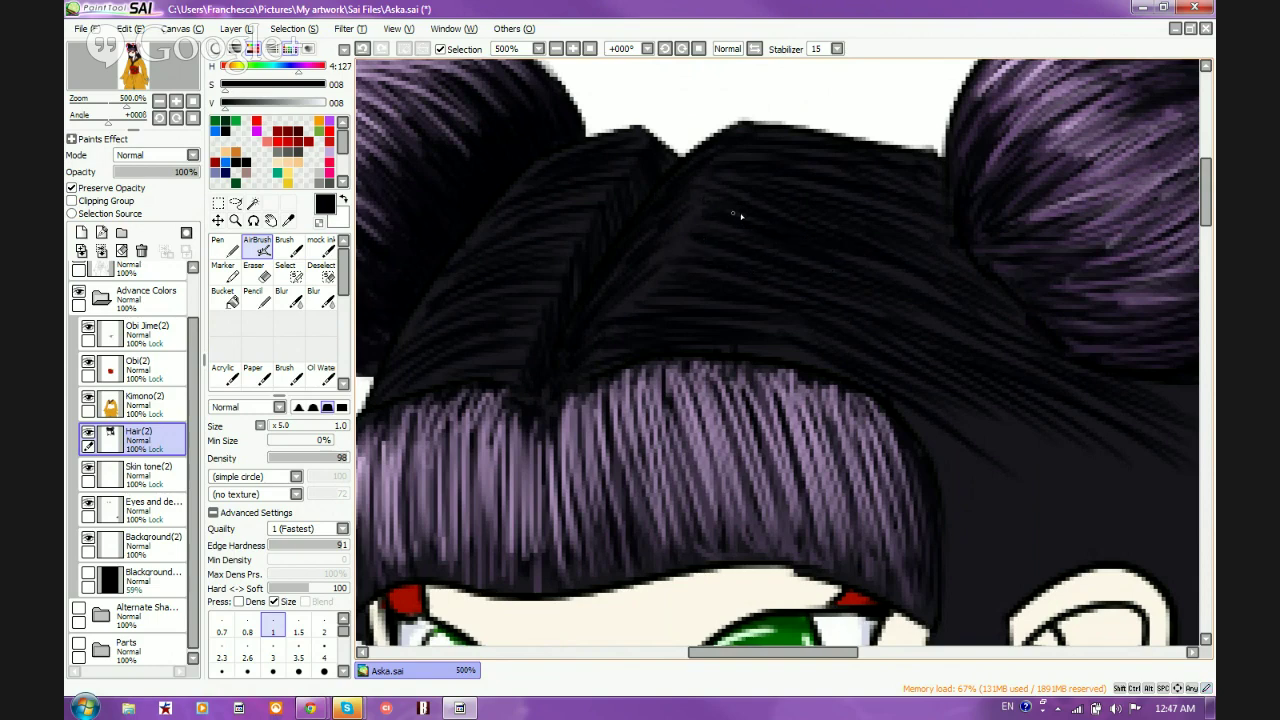
{"action": "scroll", "coordinate": [654, 209], "scroll_direction": "down", "scroll_amount": 3}
{"action": "scroll", "coordinate": [862, 332], "scroll_direction": "up", "scroll_amount": 2}
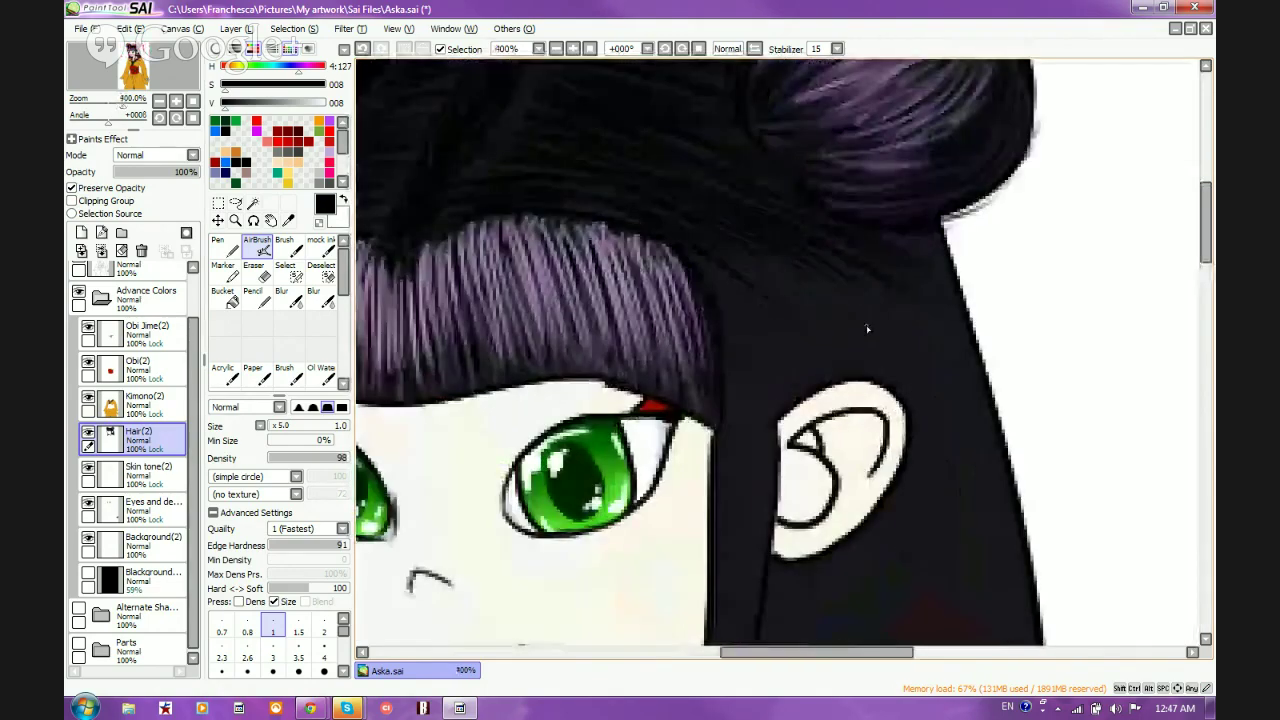
Paint near-black strands down the sidelock between the bangs and the ear, starting at the bangs' outer corner
{"action": "mouse_move", "coordinate": [697, 258]}
{"action": "left_mouse_down"}
{"action": "mouse_move", "coordinate": [774, 369]}
{"action": "mouse_move", "coordinate": [771, 380]}
{"action": "mouse_move", "coordinate": [740, 303]}
{"action": "mouse_move", "coordinate": [773, 445]}
{"action": "left_mouse_up"}
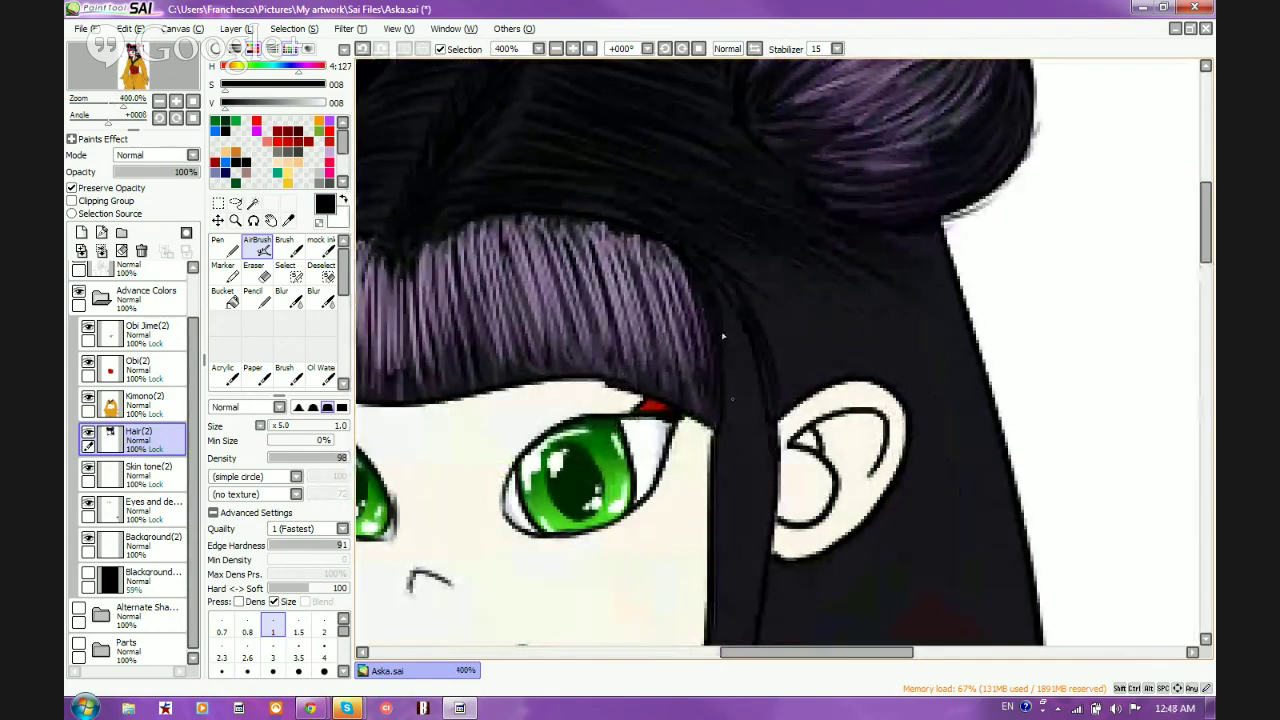
{"action": "left_click_drag", "start_coordinate": [723, 334], "coordinate": [756, 478]}
{"action": "left_click_drag", "start_coordinate": [764, 342], "coordinate": [742, 542]}
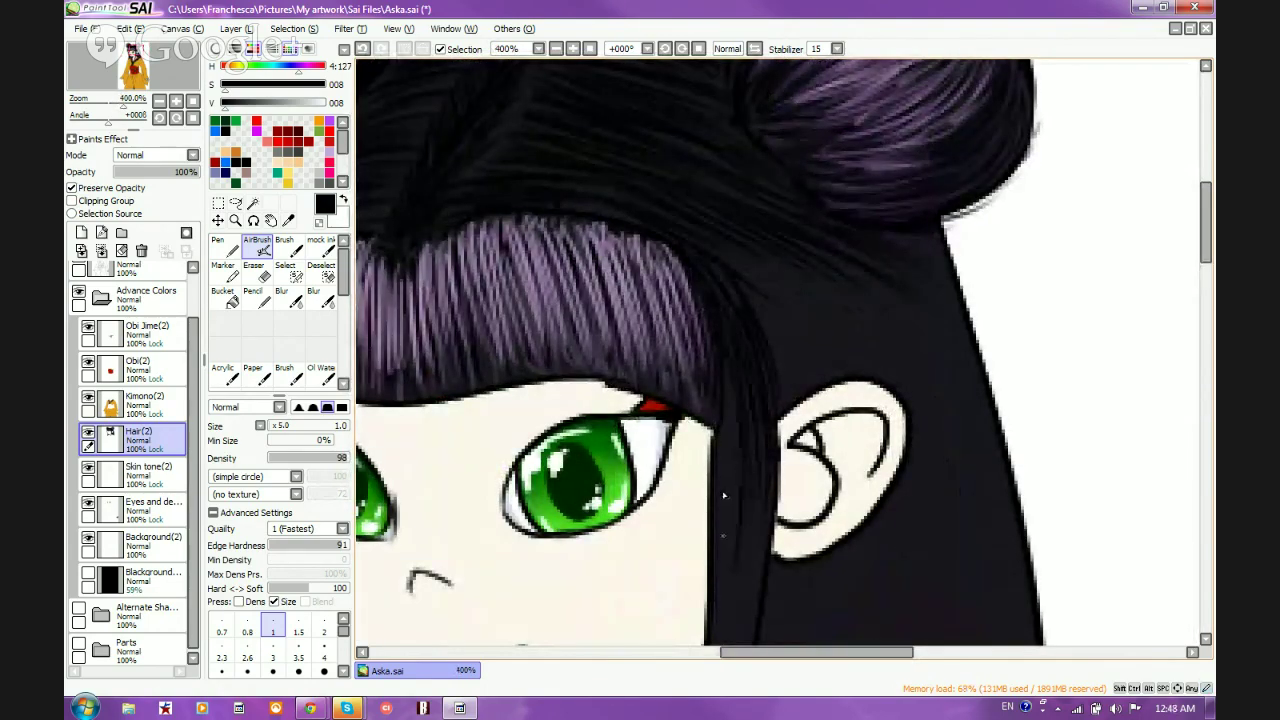
{"action": "left_click_drag", "start_coordinate": [732, 410], "coordinate": [716, 619]}
{"action": "left_click_drag", "start_coordinate": [739, 293], "coordinate": [797, 394]}
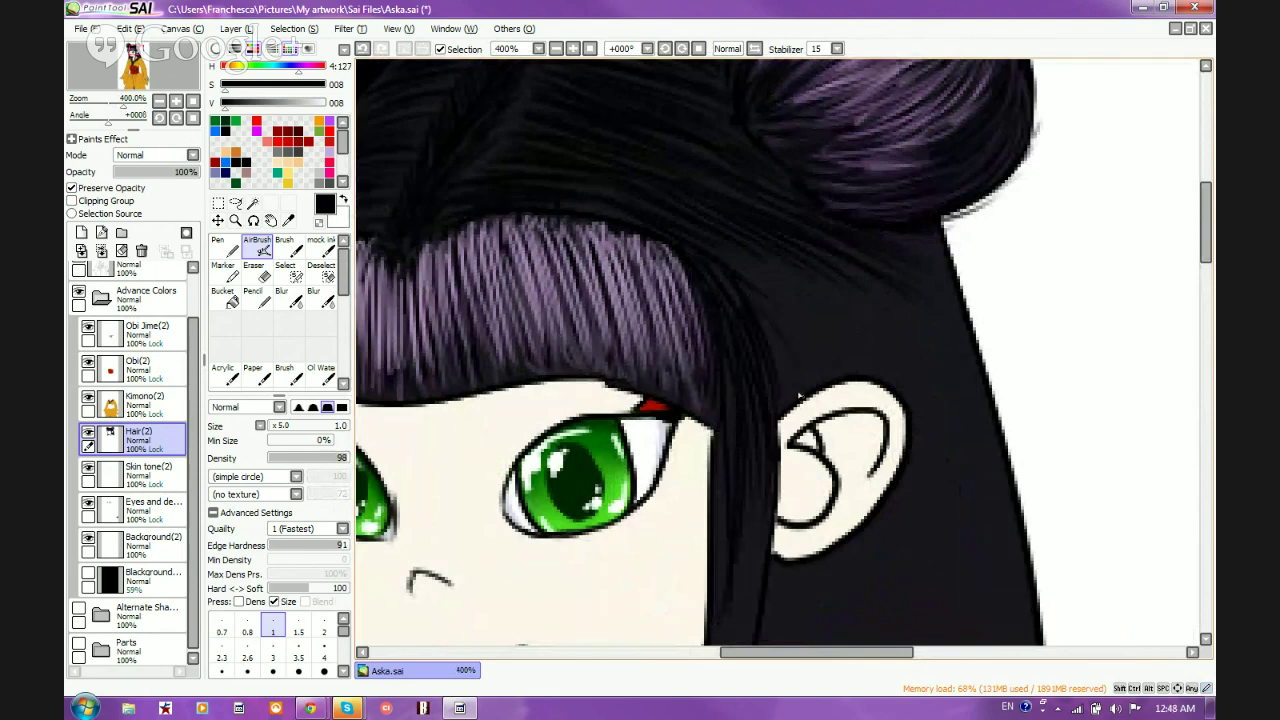
Paint near-black strands over the hair above the ear, fanning out to the outer edge beneath the second bun
{"action": "left_click_drag", "start_coordinate": [760, 312], "coordinate": [786, 388]}
{"action": "left_click_drag", "start_coordinate": [738, 270], "coordinate": [802, 348]}
{"action": "left_click_drag", "start_coordinate": [726, 257], "coordinate": [862, 368]}
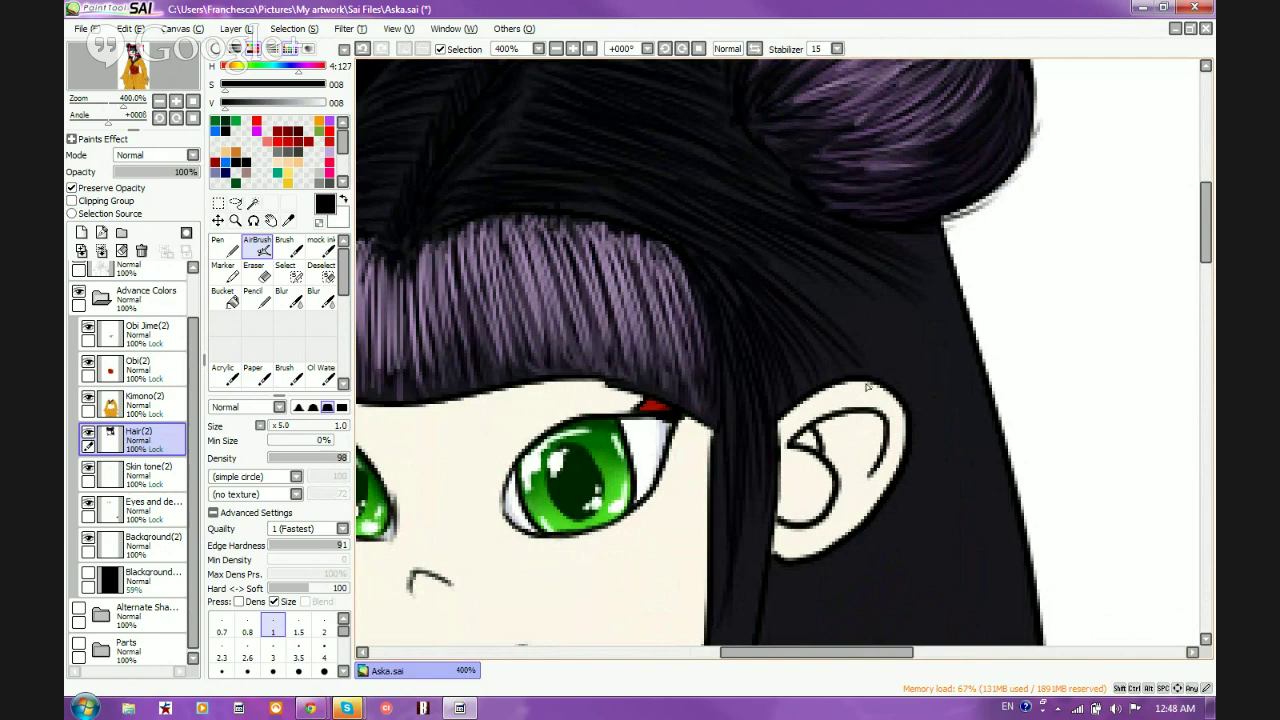
{"action": "left_click_drag", "start_coordinate": [760, 252], "coordinate": [882, 354]}
{"action": "mouse_move", "coordinate": [806, 272]}
{"action": "left_mouse_down"}
{"action": "mouse_move", "coordinate": [885, 371]}
{"action": "mouse_move", "coordinate": [906, 354]}
{"action": "left_mouse_up"}
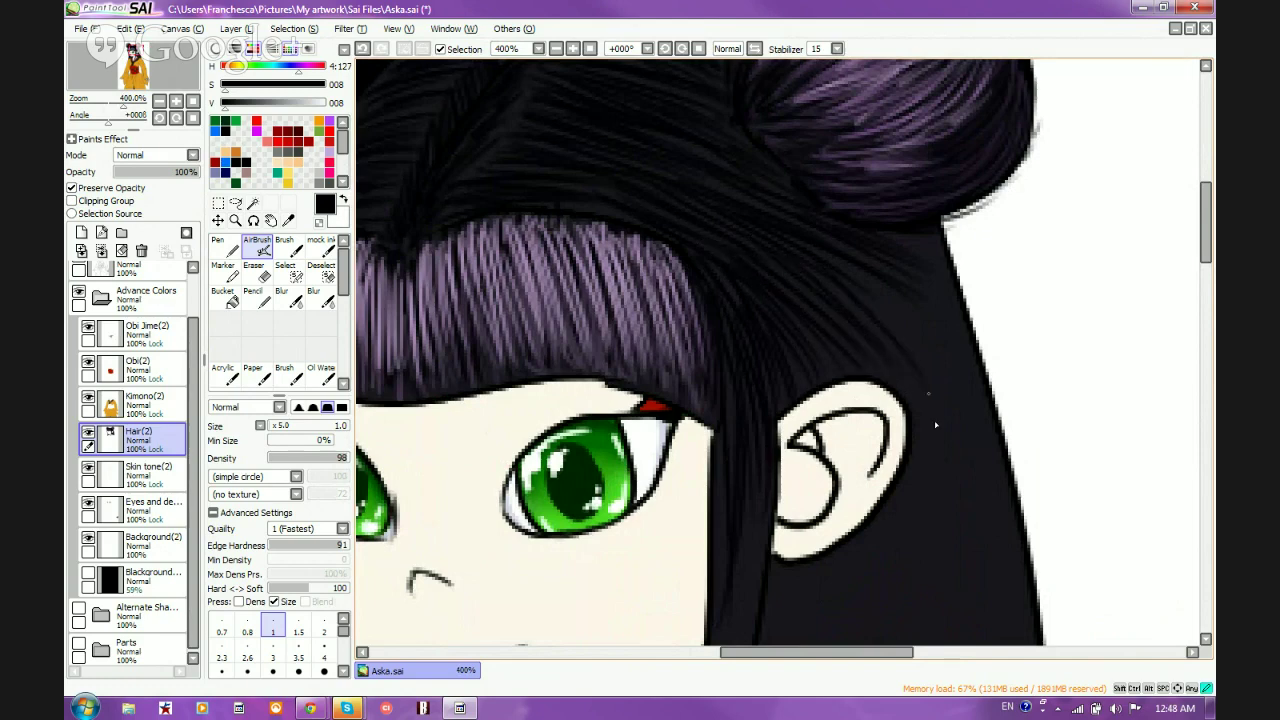
{"action": "left_click_drag", "start_coordinate": [850, 282], "coordinate": [938, 390]}
{"action": "left_click_drag", "start_coordinate": [834, 260], "coordinate": [932, 360]}
{"action": "left_click_drag", "start_coordinate": [874, 278], "coordinate": [954, 364]}
{"action": "mouse_move", "coordinate": [872, 258]}
{"action": "left_mouse_down"}
{"action": "mouse_move", "coordinate": [966, 374]}
{"action": "mouse_move", "coordinate": [974, 364]}
{"action": "left_mouse_up"}
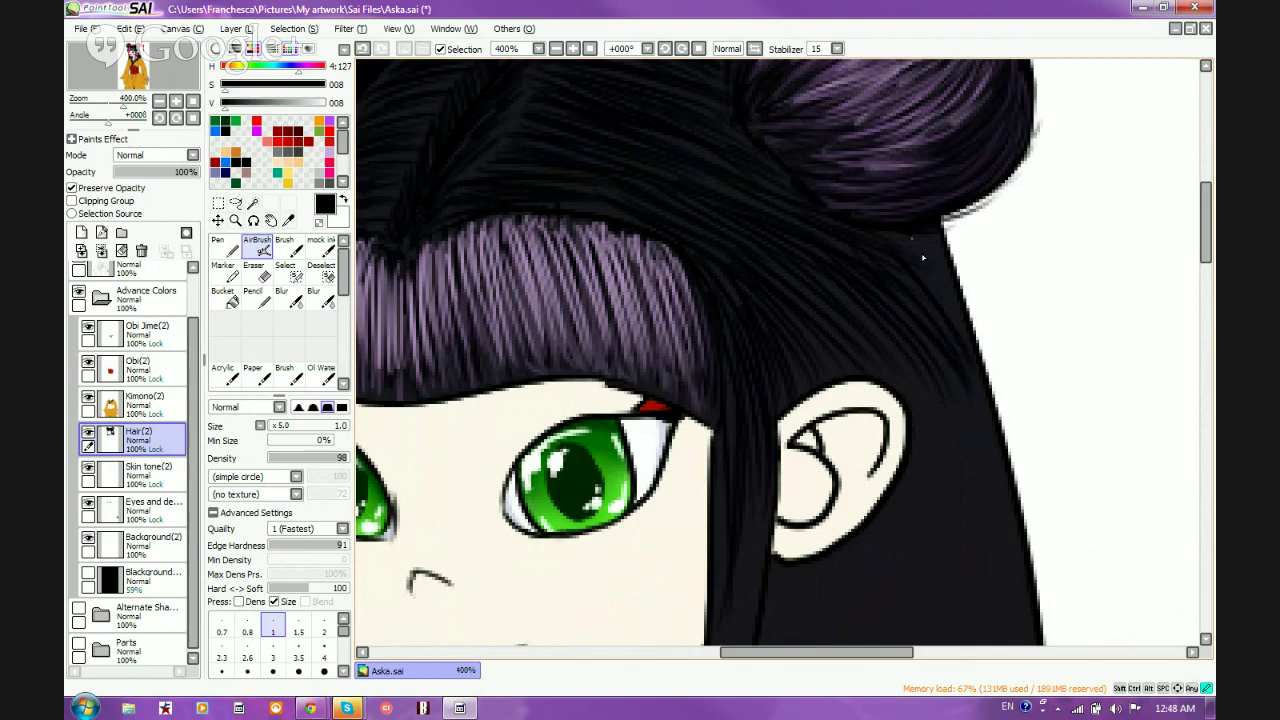
{"action": "left_click_drag", "start_coordinate": [914, 240], "coordinate": [962, 340]}
{"action": "mouse_move", "coordinate": [934, 240]}
{"action": "left_mouse_down"}
{"action": "mouse_move", "coordinate": [954, 286]}
{"action": "mouse_move", "coordinate": [936, 296]}
{"action": "left_mouse_up"}
Paint long near-black strands down the hair behind the ear toward the kimono's shoulder
{"action": "scroll", "coordinate": [850, 308], "scroll_direction": "down", "scroll_amount": 4}
{"action": "scroll", "coordinate": [718, 263], "scroll_direction": "up", "scroll_amount": 2}
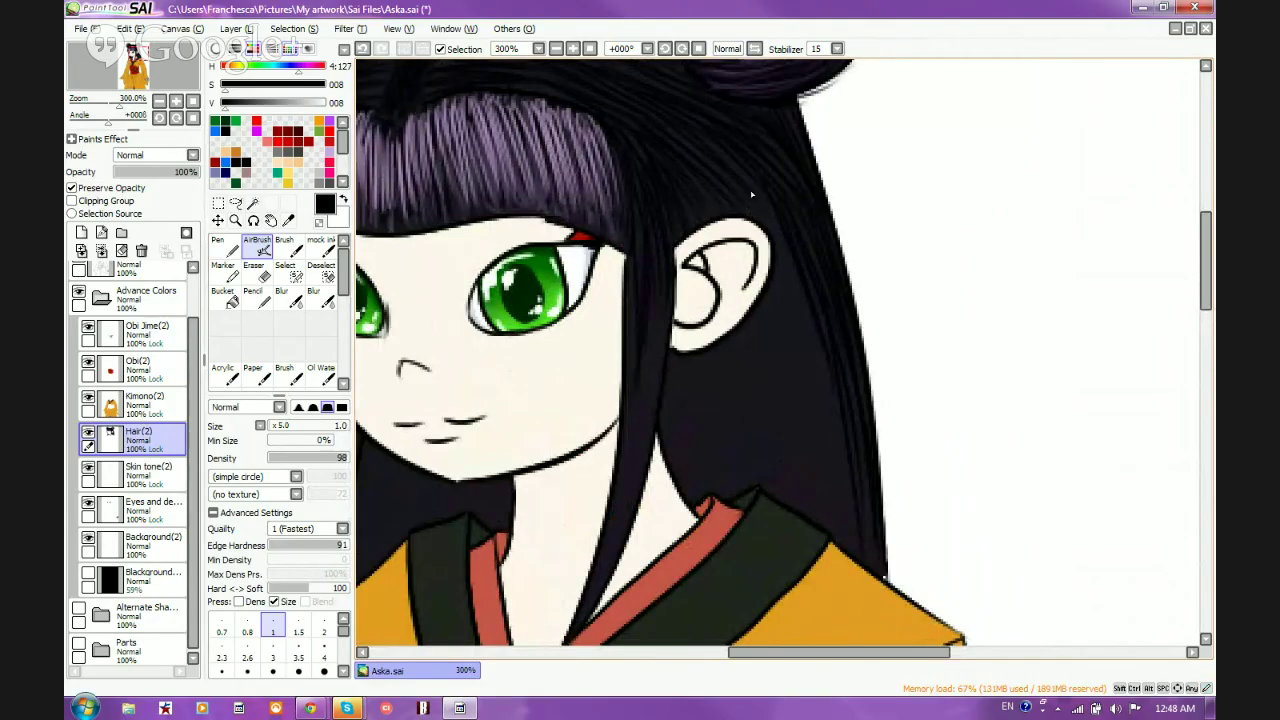
{"action": "left_click_drag", "start_coordinate": [770, 212], "coordinate": [822, 444]}
{"action": "left_click_drag", "start_coordinate": [784, 250], "coordinate": [822, 478]}
{"action": "left_click_drag", "start_coordinate": [818, 356], "coordinate": [846, 522]}
{"action": "left_click_drag", "start_coordinate": [828, 372], "coordinate": [852, 526]}
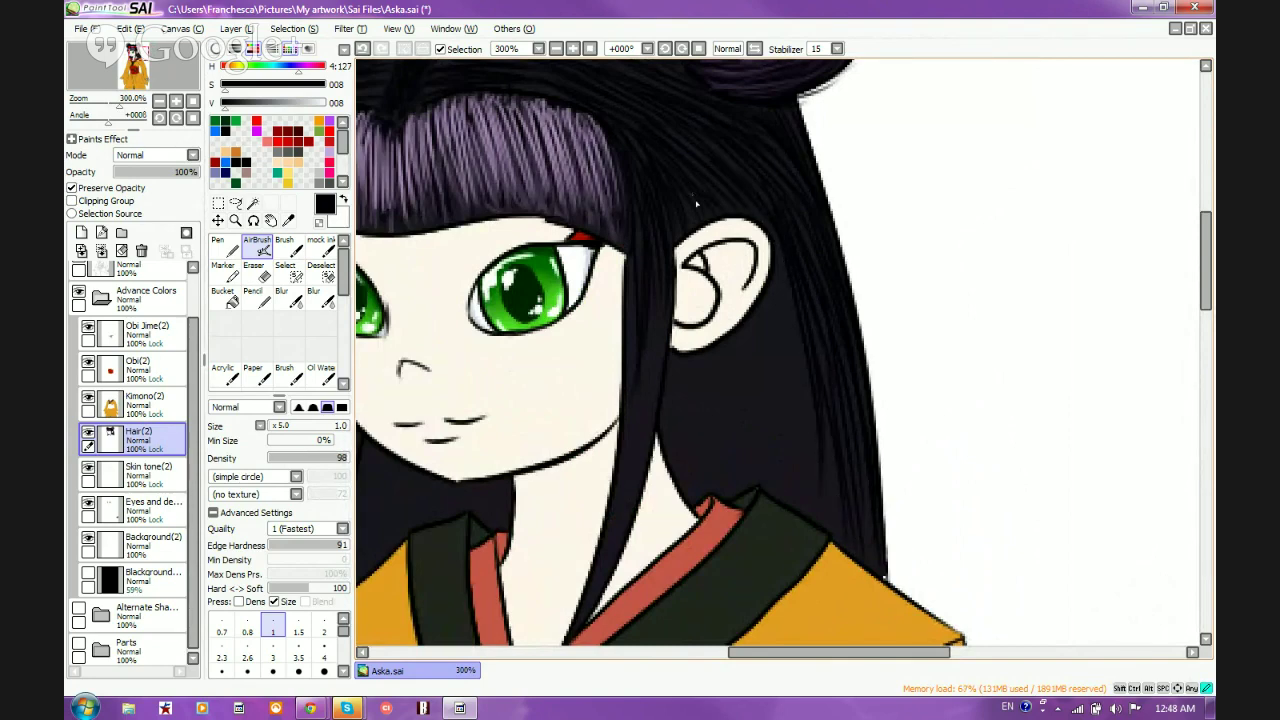
{"action": "left_click_drag", "start_coordinate": [768, 262], "coordinate": [808, 408]}
{"action": "mouse_move", "coordinate": [768, 272]}
{"action": "left_mouse_down"}
{"action": "mouse_move", "coordinate": [806, 428]}
{"action": "mouse_move", "coordinate": [807, 502]}
{"action": "left_mouse_up"}
{"action": "left_click_drag", "start_coordinate": [762, 298], "coordinate": [792, 472]}
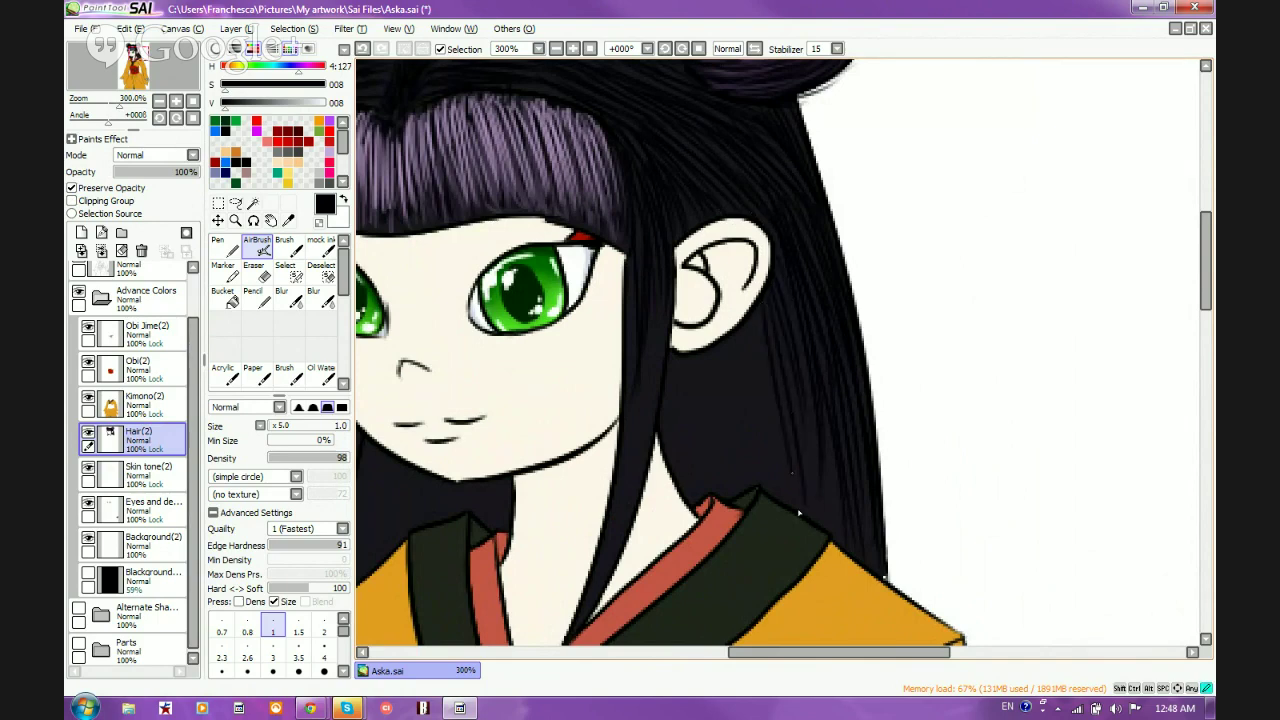
{"action": "left_click_drag", "start_coordinate": [754, 322], "coordinate": [772, 422]}
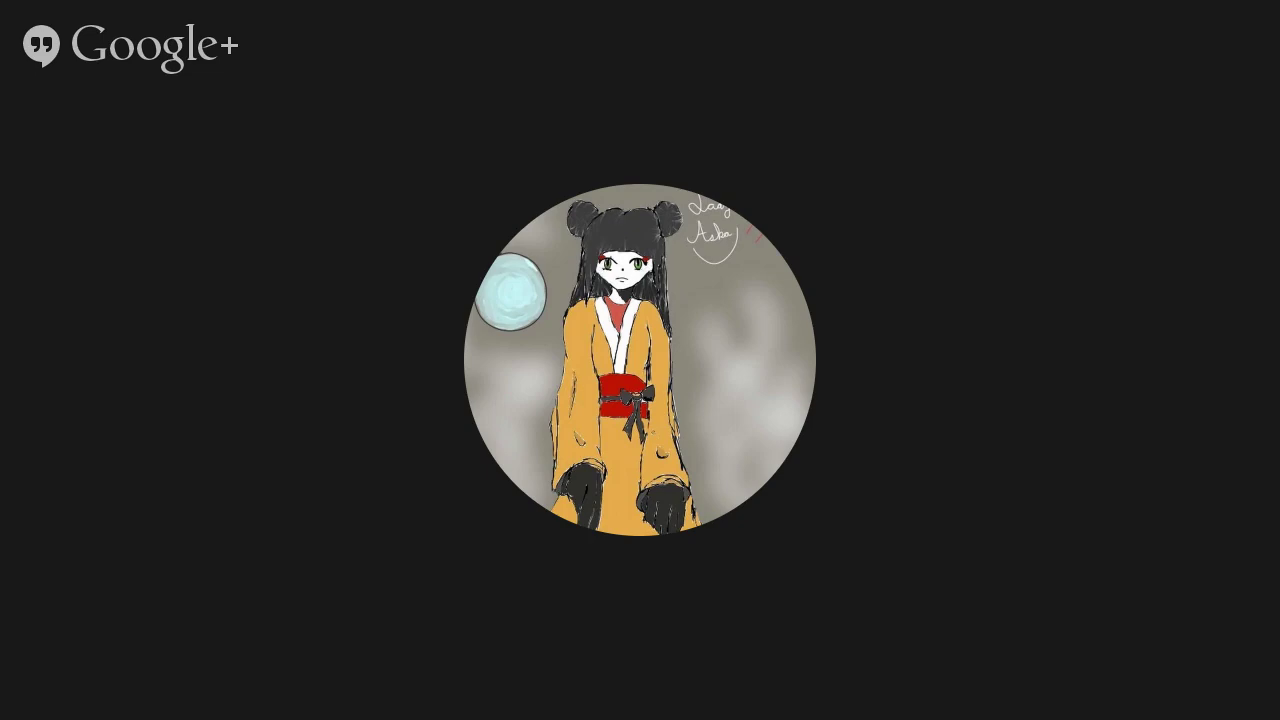
{"action": "left_click_drag", "start_coordinate": [738, 376], "coordinate": [756, 470]}
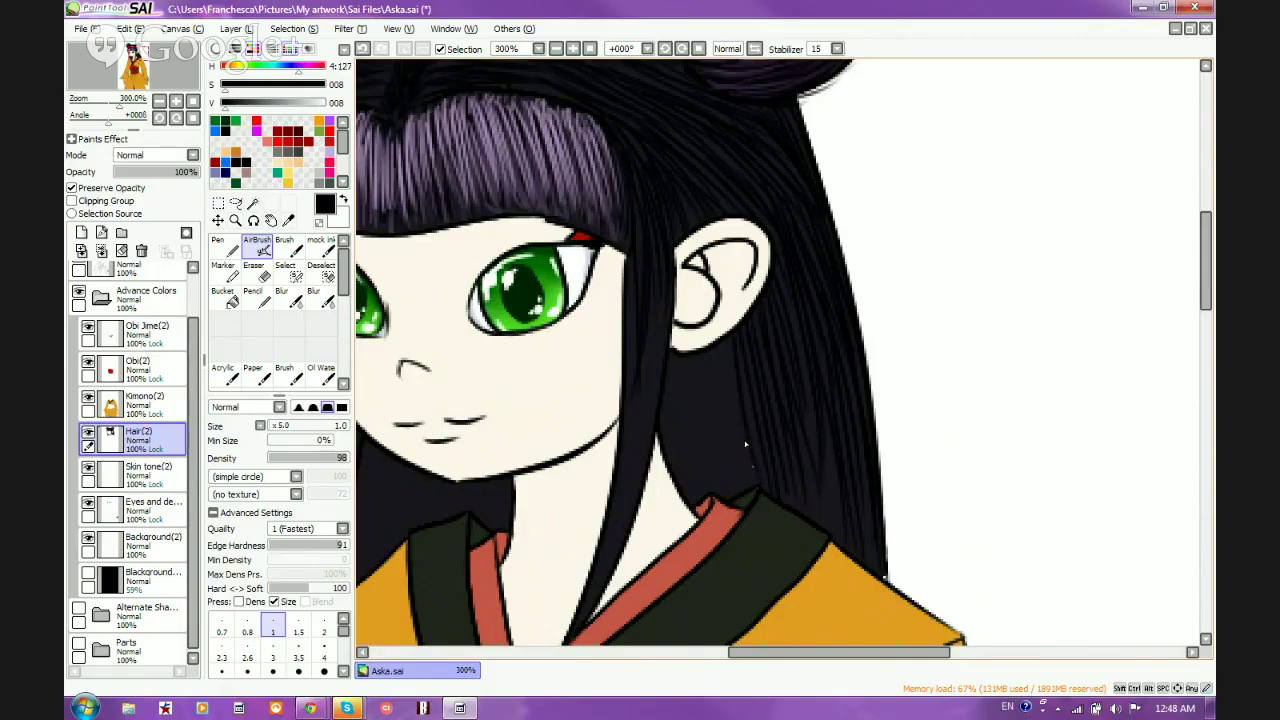
Paint near-black strands on the hair directly below the ear, from the earlobe to the kimono collar and neck
{"action": "left_click_drag", "start_coordinate": [731, 338], "coordinate": [764, 468]}
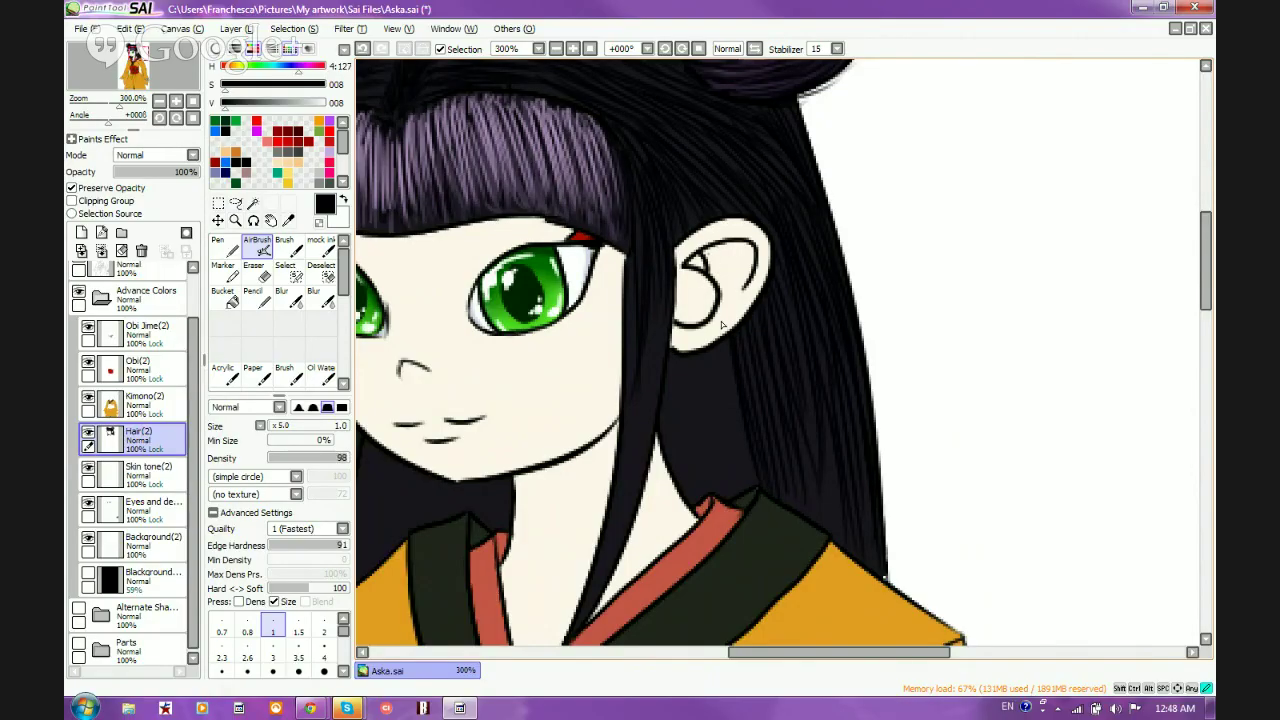
{"action": "left_click_drag", "start_coordinate": [725, 338], "coordinate": [749, 470]}
{"action": "left_click_drag", "start_coordinate": [717, 348], "coordinate": [745, 486]}
{"action": "left_click_drag", "start_coordinate": [699, 355], "coordinate": [736, 474]}
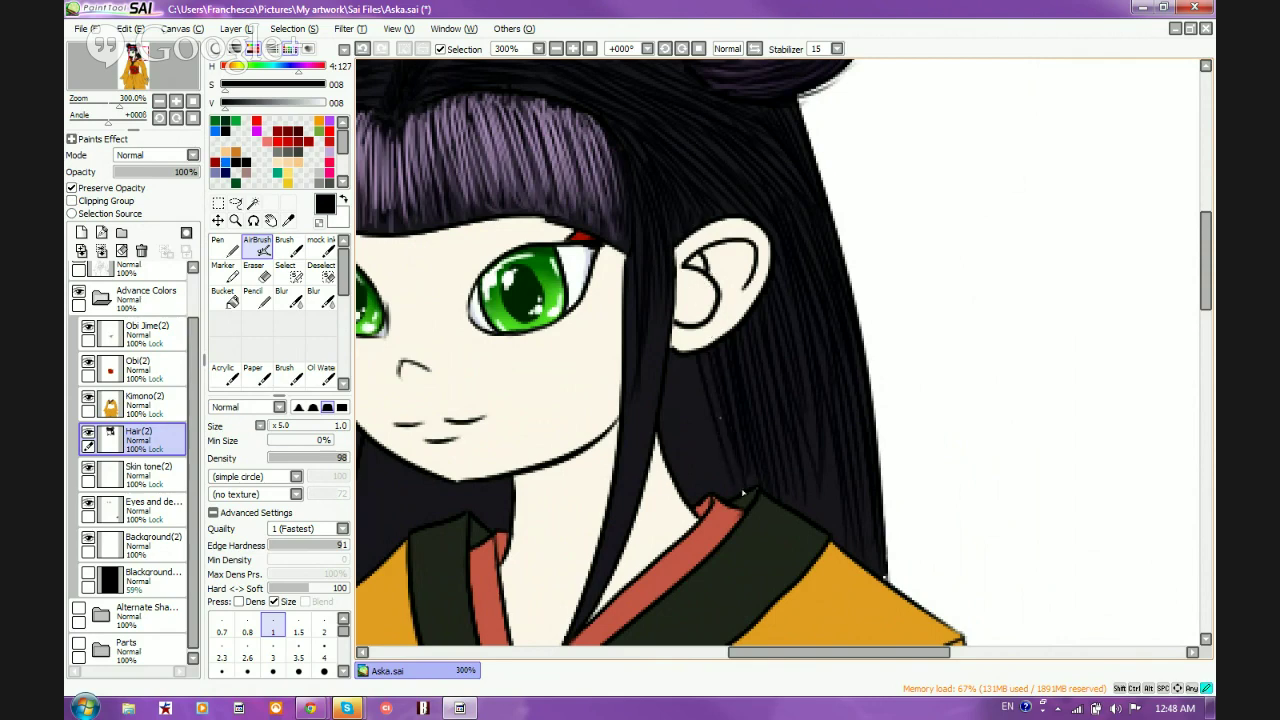
{"action": "left_click_drag", "start_coordinate": [690, 358], "coordinate": [718, 494]}
{"action": "left_click_drag", "start_coordinate": [670, 366], "coordinate": [702, 494]}
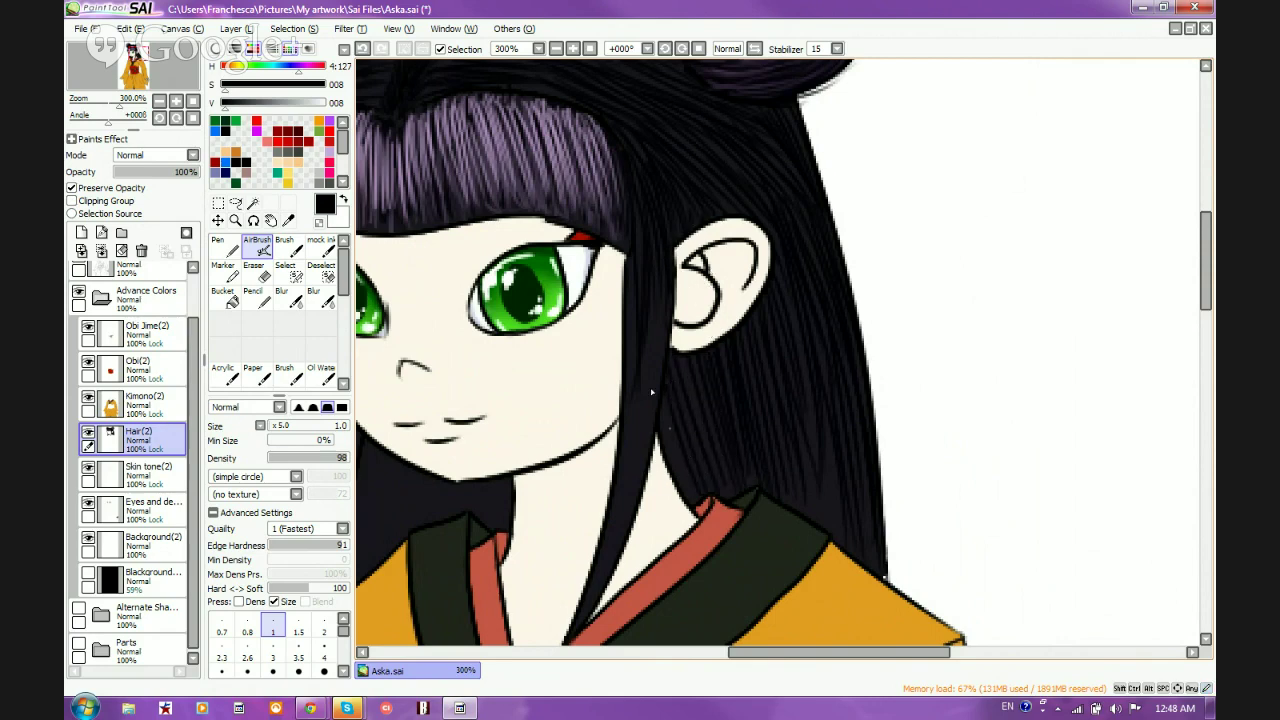
{"action": "left_click_drag", "start_coordinate": [662, 414], "coordinate": [688, 494]}
Fill the remaining gaps in the long hair just above the shoulder with near-black strands out to its edge
{"action": "left_click_drag", "start_coordinate": [786, 446], "coordinate": [791, 506]}
{"action": "left_click_drag", "start_coordinate": [806, 386], "coordinate": [814, 420]}
{"action": "left_click_drag", "start_coordinate": [806, 444], "coordinate": [820, 522]}
{"action": "left_click_drag", "start_coordinate": [816, 436], "coordinate": [826, 528]}
{"action": "left_click_drag", "start_coordinate": [826, 440], "coordinate": [840, 530]}
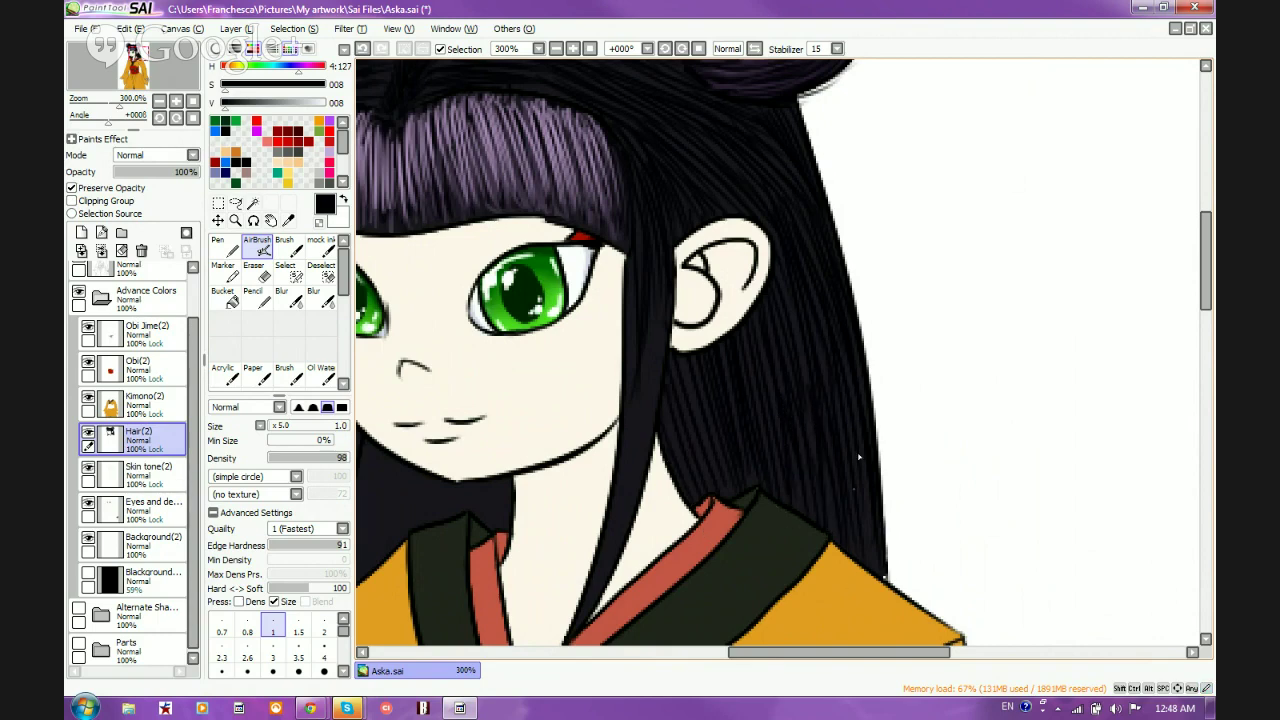
{"action": "left_click_drag", "start_coordinate": [858, 432], "coordinate": [876, 570]}
{"action": "left_click_drag", "start_coordinate": [858, 490], "coordinate": [880, 610]}
Extend near-black strands down the lower sidelock in front of the ear to its tapered tip
{"action": "left_click_drag", "start_coordinate": [656, 282], "coordinate": [644, 476]}
{"action": "left_click_drag", "start_coordinate": [650, 312], "coordinate": [632, 504]}
{"action": "left_click_drag", "start_coordinate": [641, 390], "coordinate": [627, 504]}
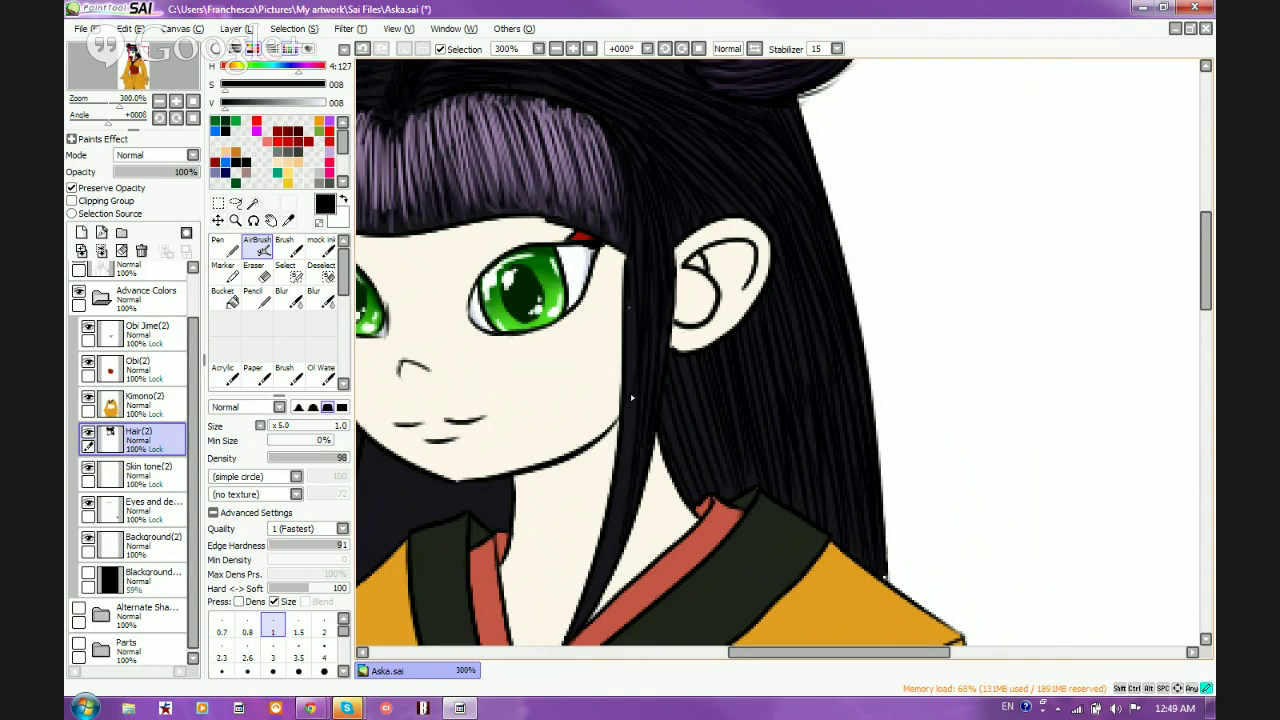
{"action": "left_click_drag", "start_coordinate": [632, 398], "coordinate": [625, 482]}
{"action": "left_click_drag", "start_coordinate": [637, 308], "coordinate": [598, 594]}
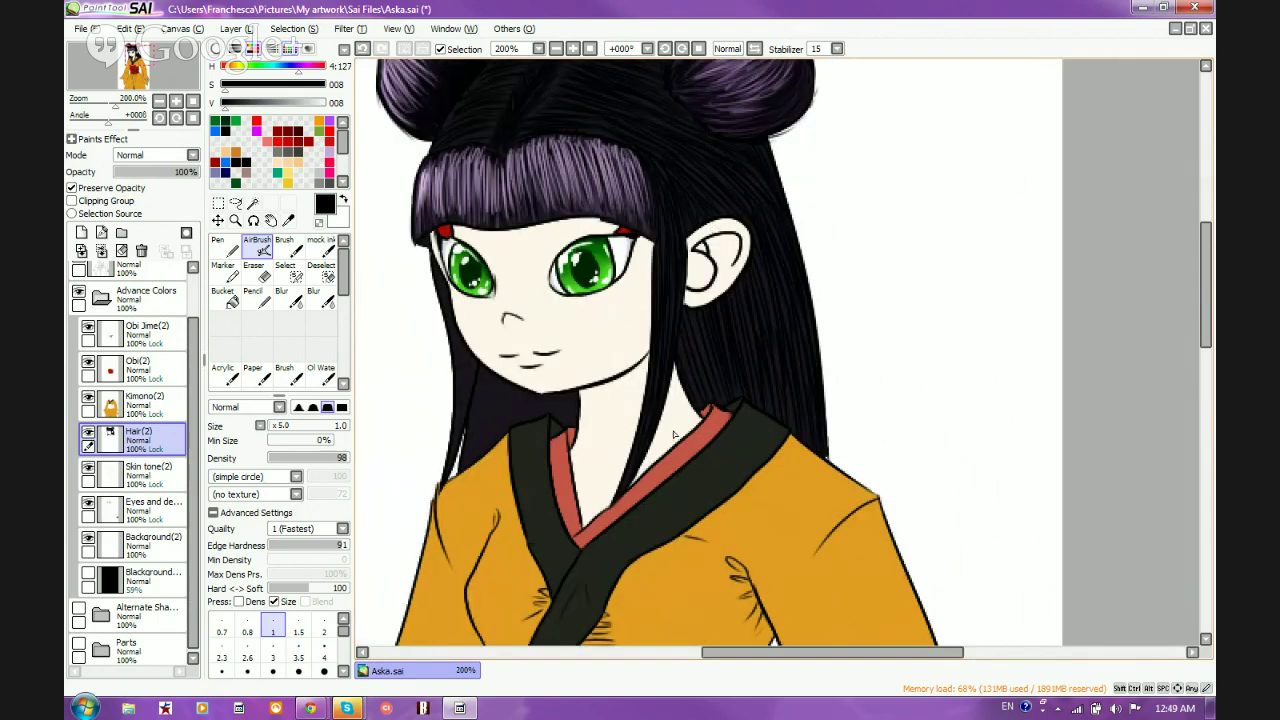
Paint muted purple highlights, saturation 41 and brightness 142, on the sidelock in front of the ear
{"action": "left_click_drag", "start_coordinate": [674, 434], "coordinate": [746, 512]}
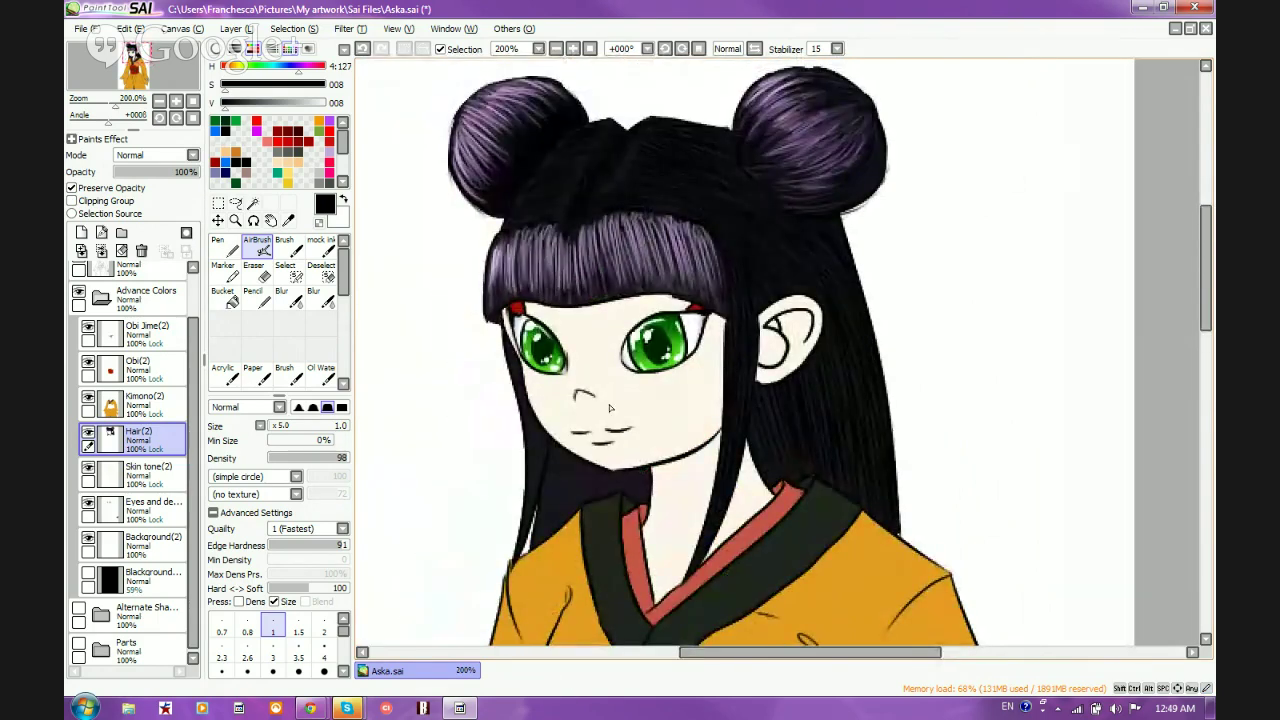
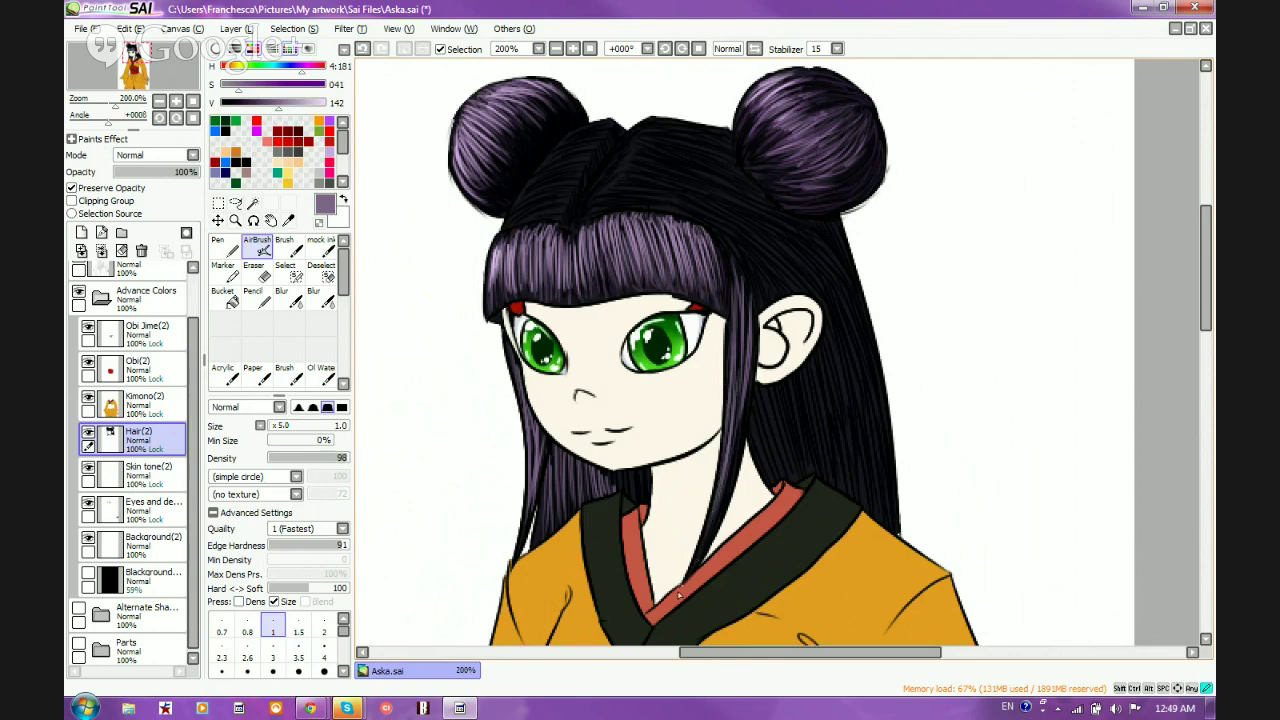
{"action": "left_click_drag", "start_coordinate": [741, 424], "coordinate": [746, 406]}
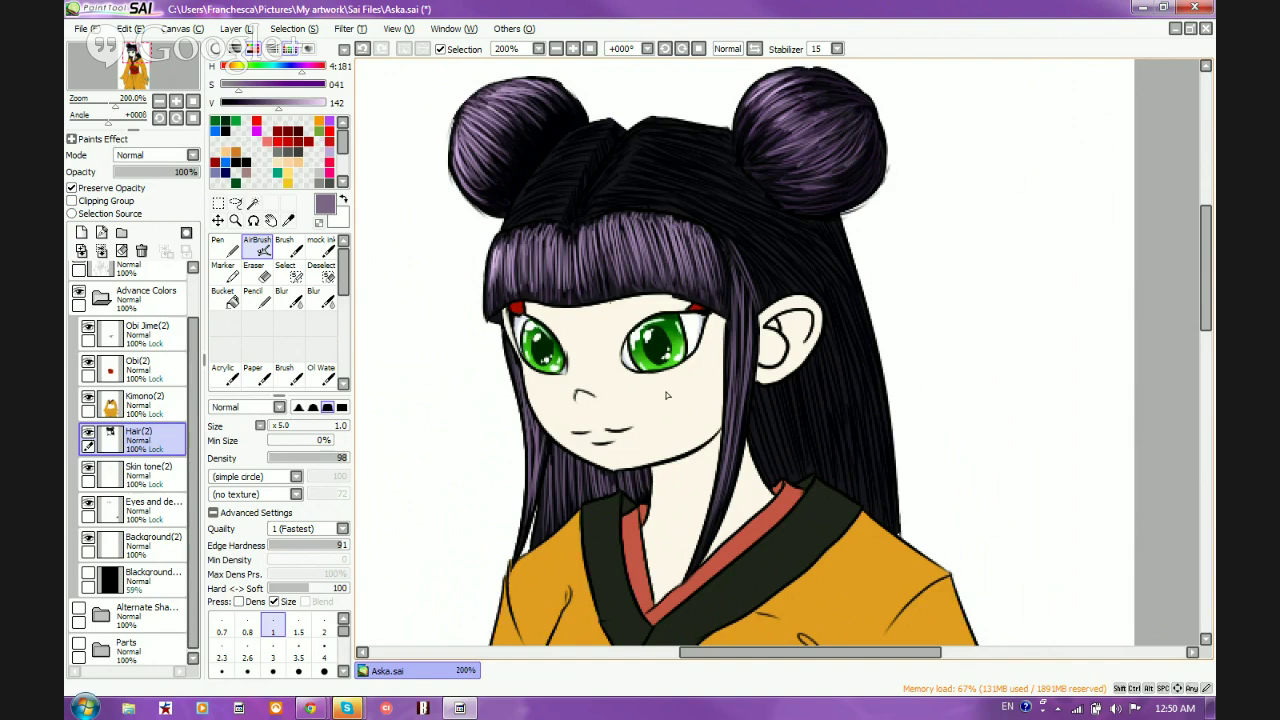
{"action": "scroll", "coordinate": [666, 395], "scroll_direction": "down", "scroll_amount": 4}
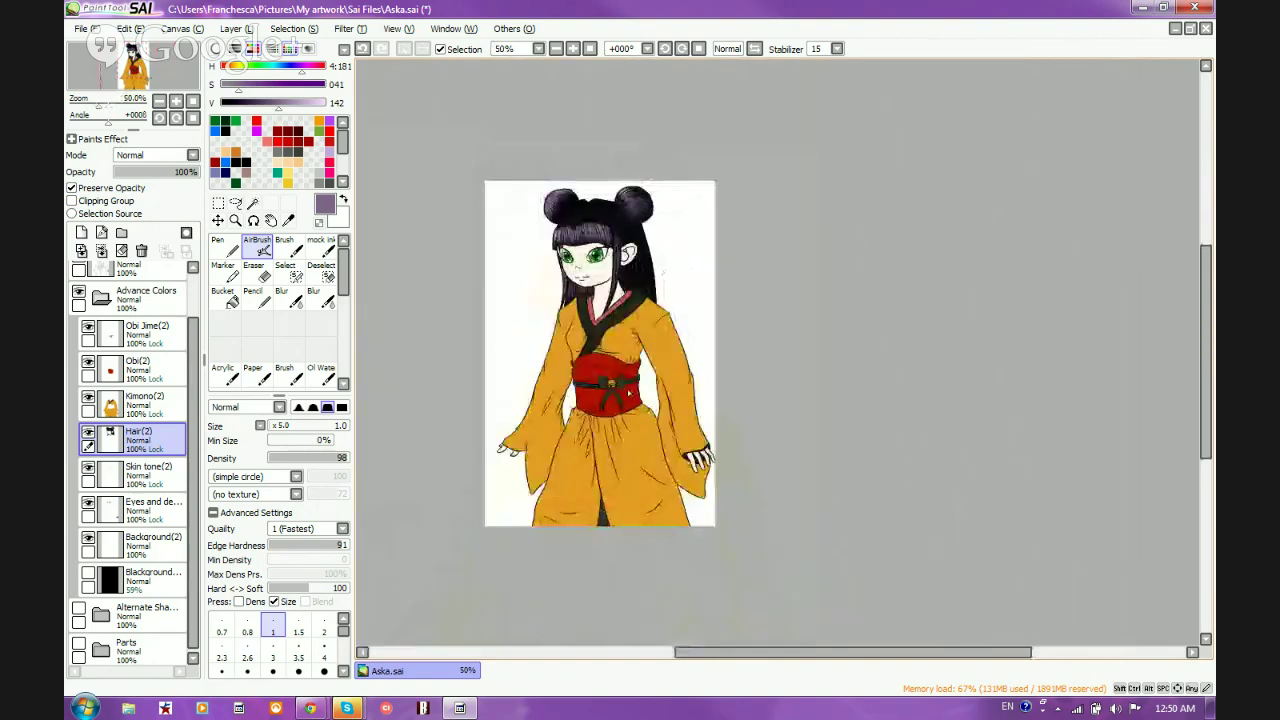
{"action": "scroll", "coordinate": [676, 458], "scroll_direction": "up", "scroll_amount": 3}
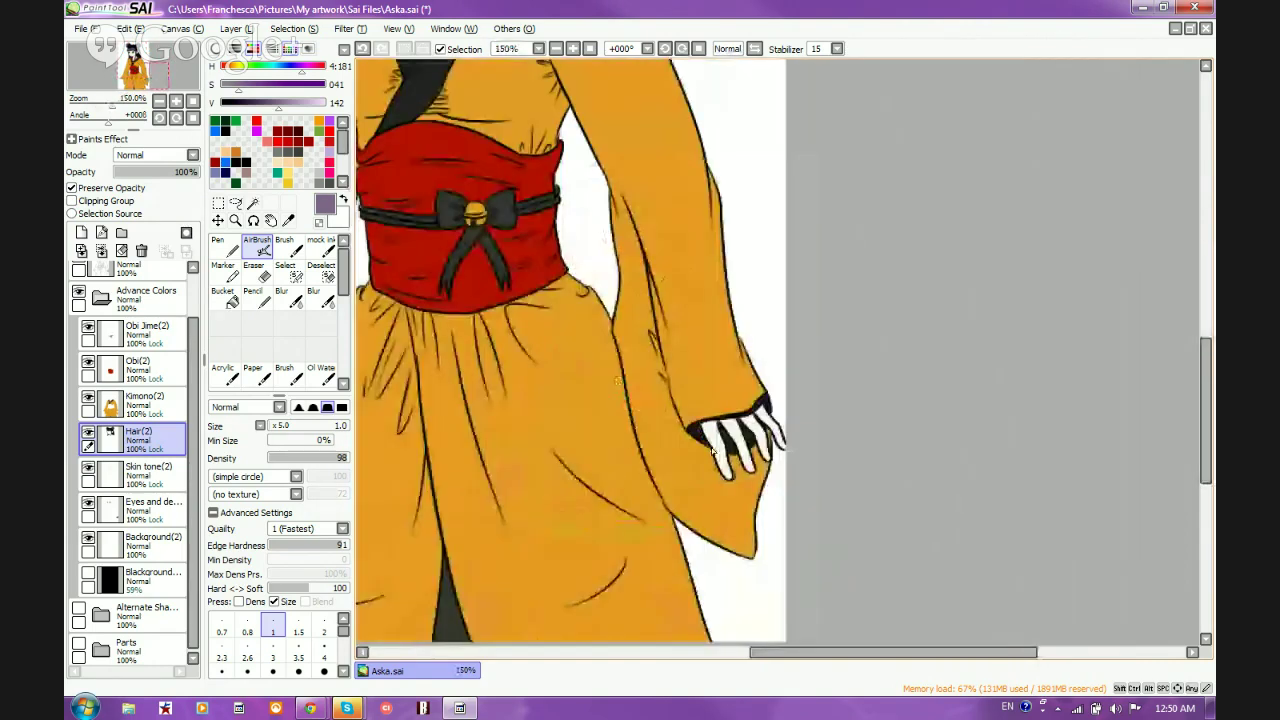
{"action": "scroll", "coordinate": [732, 457], "scroll_direction": "up", "scroll_amount": 2}
{"action": "scroll", "coordinate": [732, 457], "scroll_direction": "down", "scroll_amount": 4}
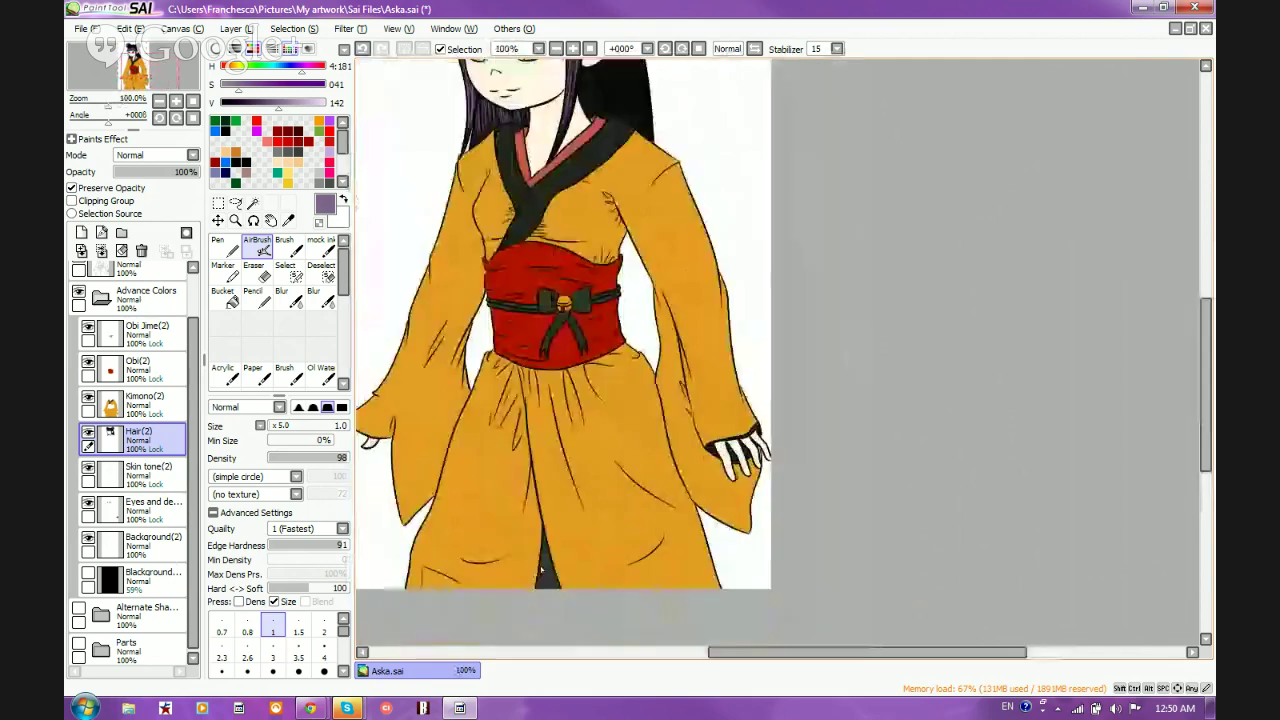
{"action": "scroll", "coordinate": [575, 318], "scroll_direction": "up", "scroll_amount": 3}
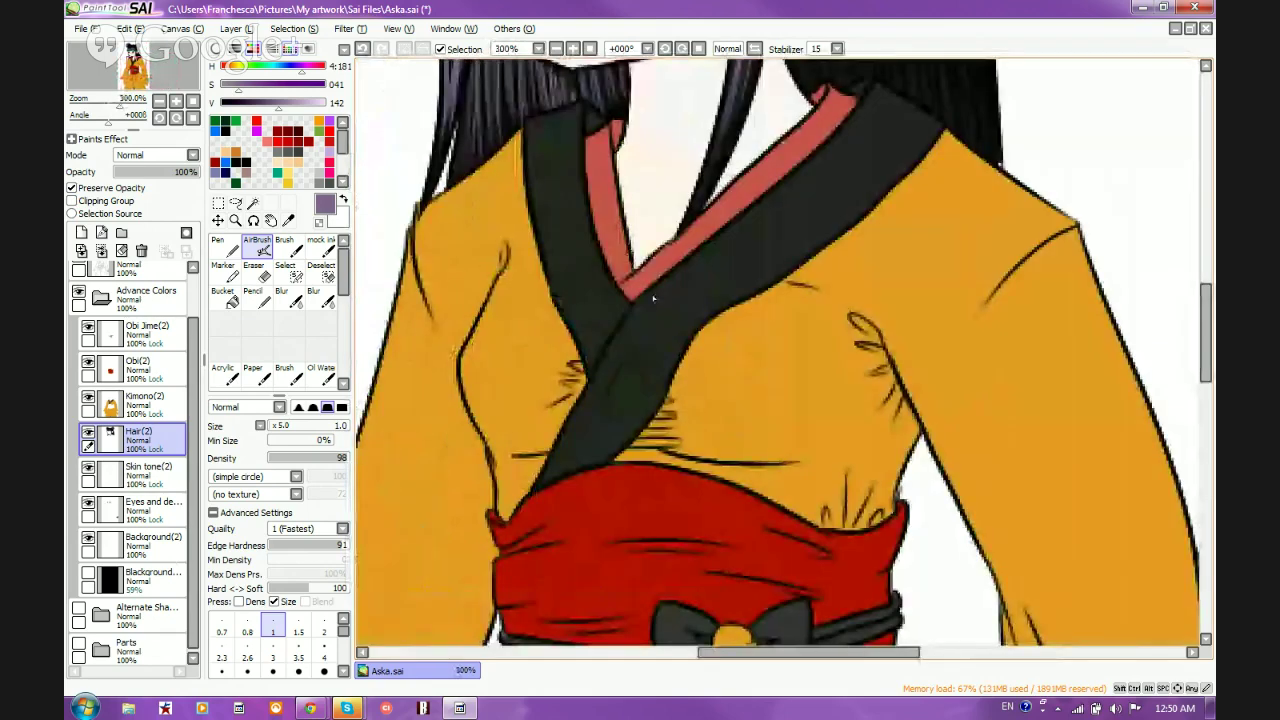
Paint muted purple highlight strands through the long hair behind and below the ear, out to its outer edge
{"action": "scroll", "coordinate": [653, 298], "scroll_direction": "up", "scroll_amount": 5}
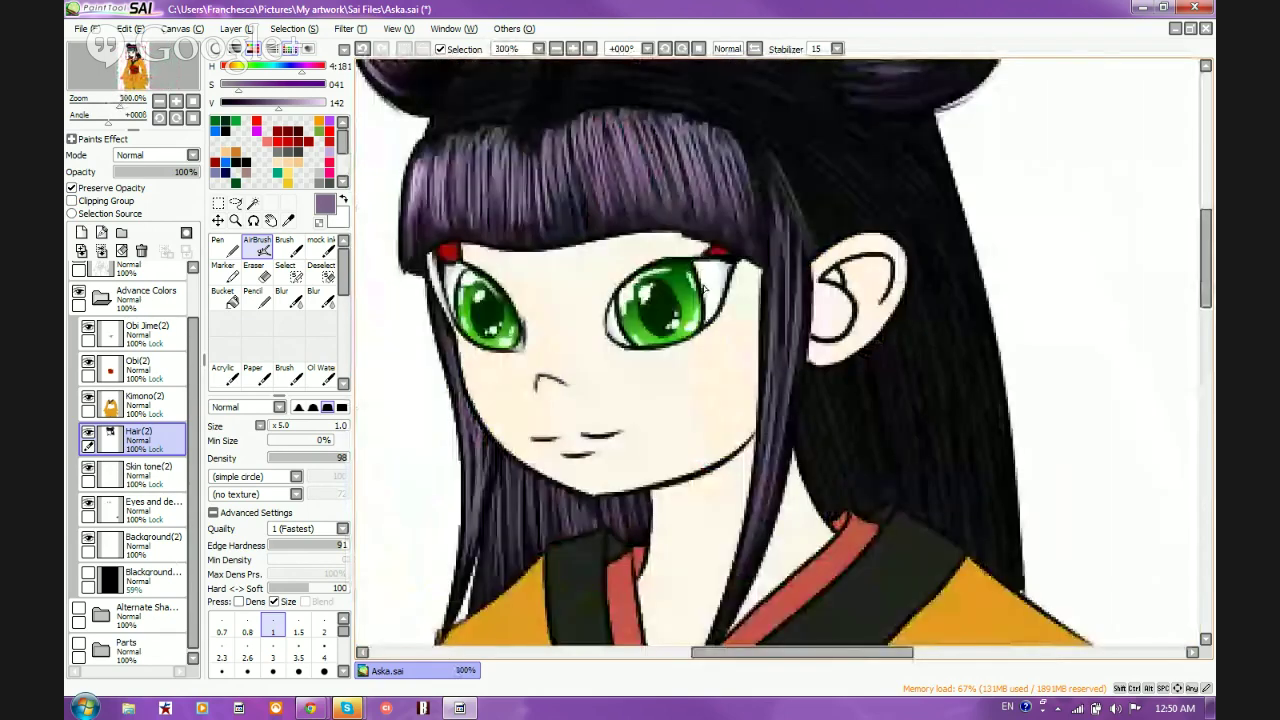
{"action": "scroll", "coordinate": [706, 290], "scroll_direction": "down", "scroll_amount": 3}
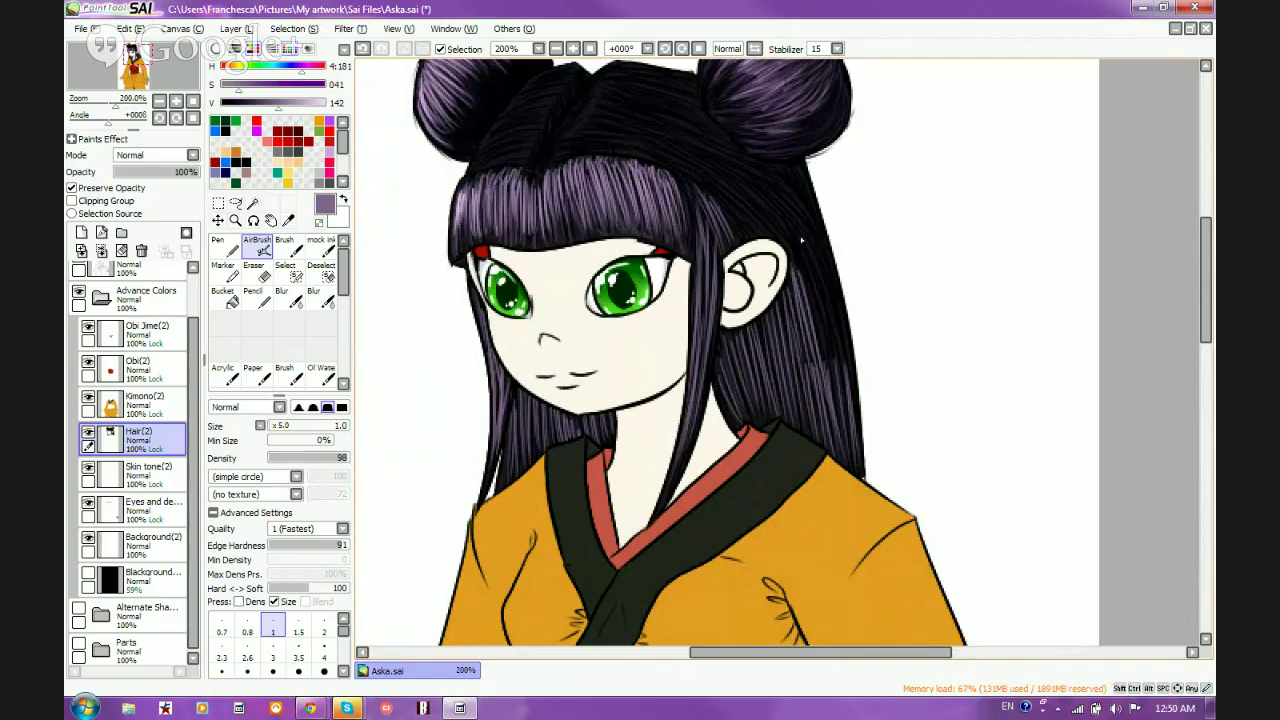
{"action": "mouse_move", "coordinate": [815, 240]}
{"action": "left_mouse_down"}
{"action": "mouse_move", "coordinate": [825, 365]}
{"action": "mouse_move", "coordinate": [805, 270]}
{"action": "left_mouse_up"}
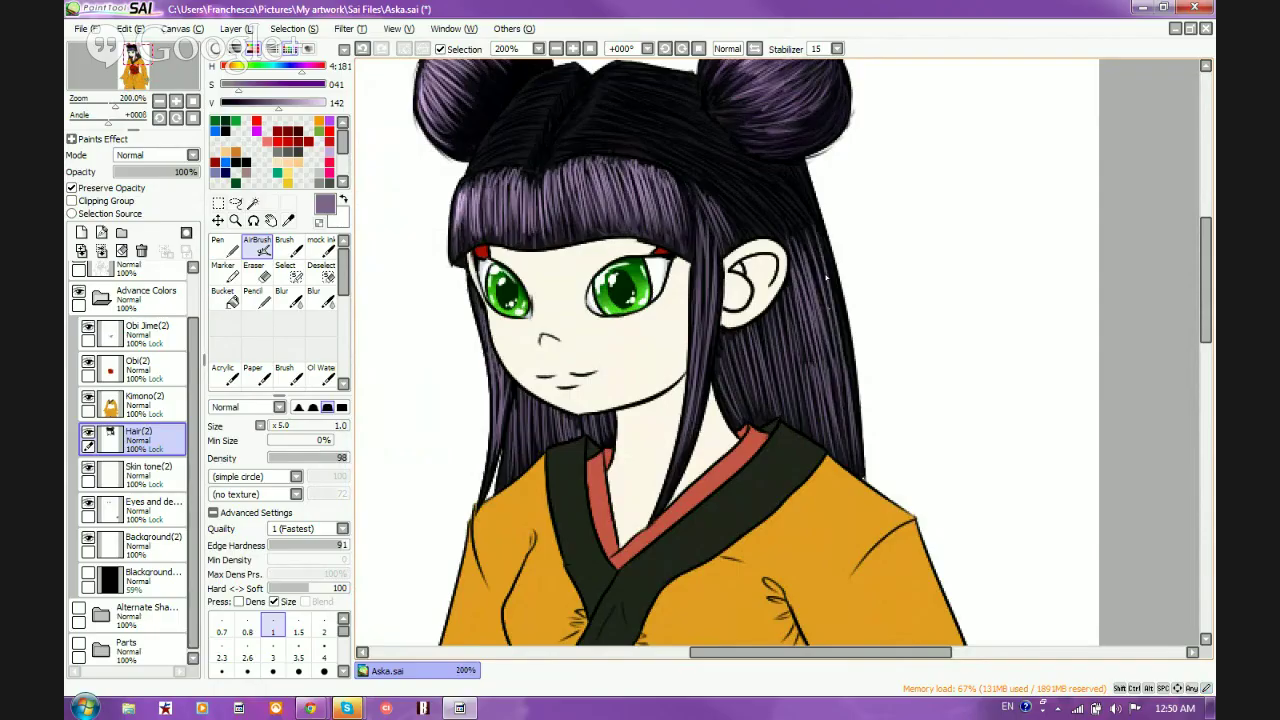
{"action": "left_click_drag", "start_coordinate": [825, 248], "coordinate": [850, 390]}
{"action": "scroll", "coordinate": [777, 487], "scroll_direction": "down", "scroll_amount": 1}
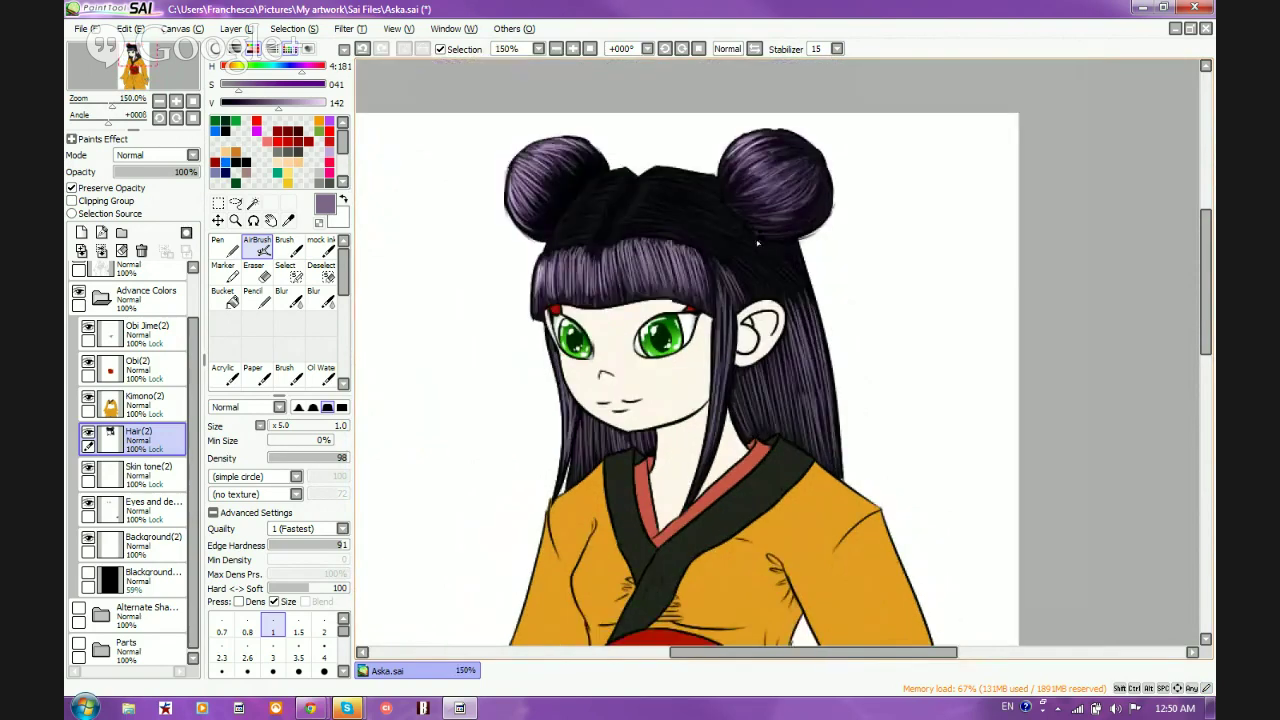
{"action": "scroll", "coordinate": [756, 226], "scroll_direction": "up", "scroll_amount": 2}
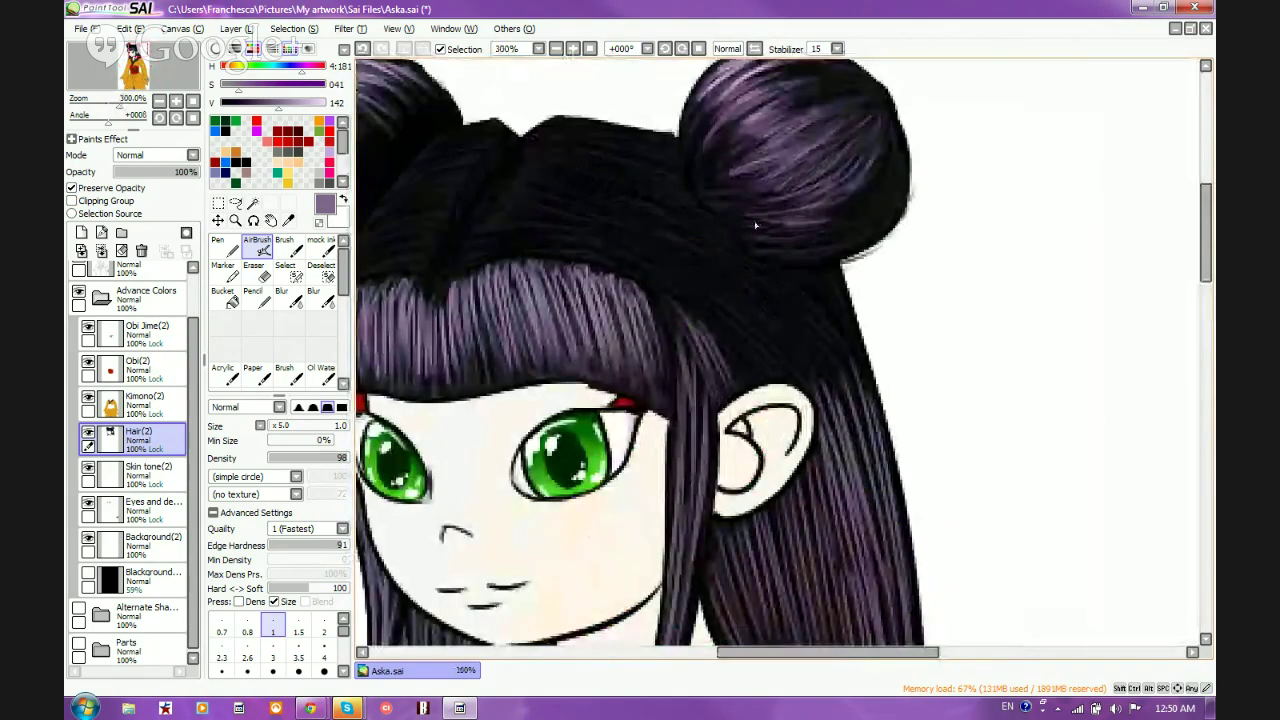
{"action": "left_click_drag", "start_coordinate": [712, 522], "coordinate": [730, 610]}
{"action": "left_click_drag", "start_coordinate": [800, 476], "coordinate": [816, 556]}
{"action": "left_click_drag", "start_coordinate": [818, 448], "coordinate": [824, 508]}
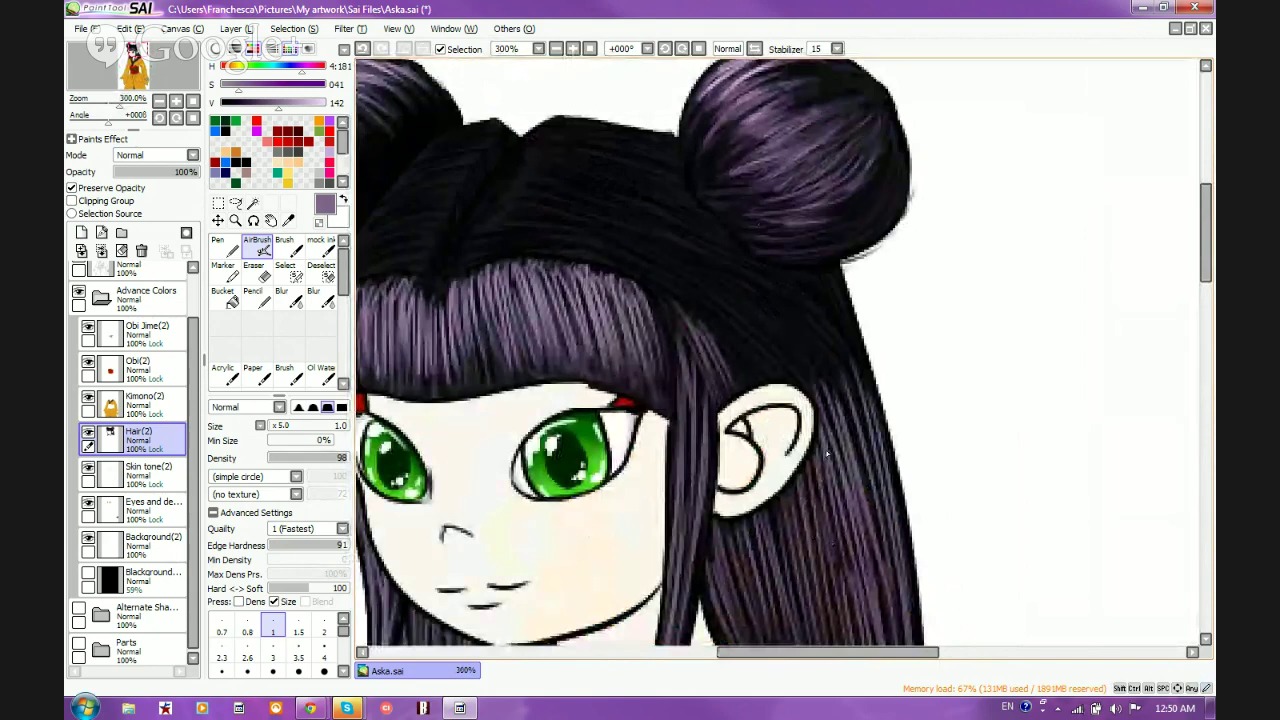
Paint muted purple highlight strands on the hair above the ear, sweeping from the bangs' outer corner toward the back
{"action": "mouse_move", "coordinate": [694, 271]}
{"action": "left_mouse_down"}
{"action": "mouse_move", "coordinate": [680, 303]}
{"action": "mouse_move", "coordinate": [765, 410]}
{"action": "left_mouse_up"}
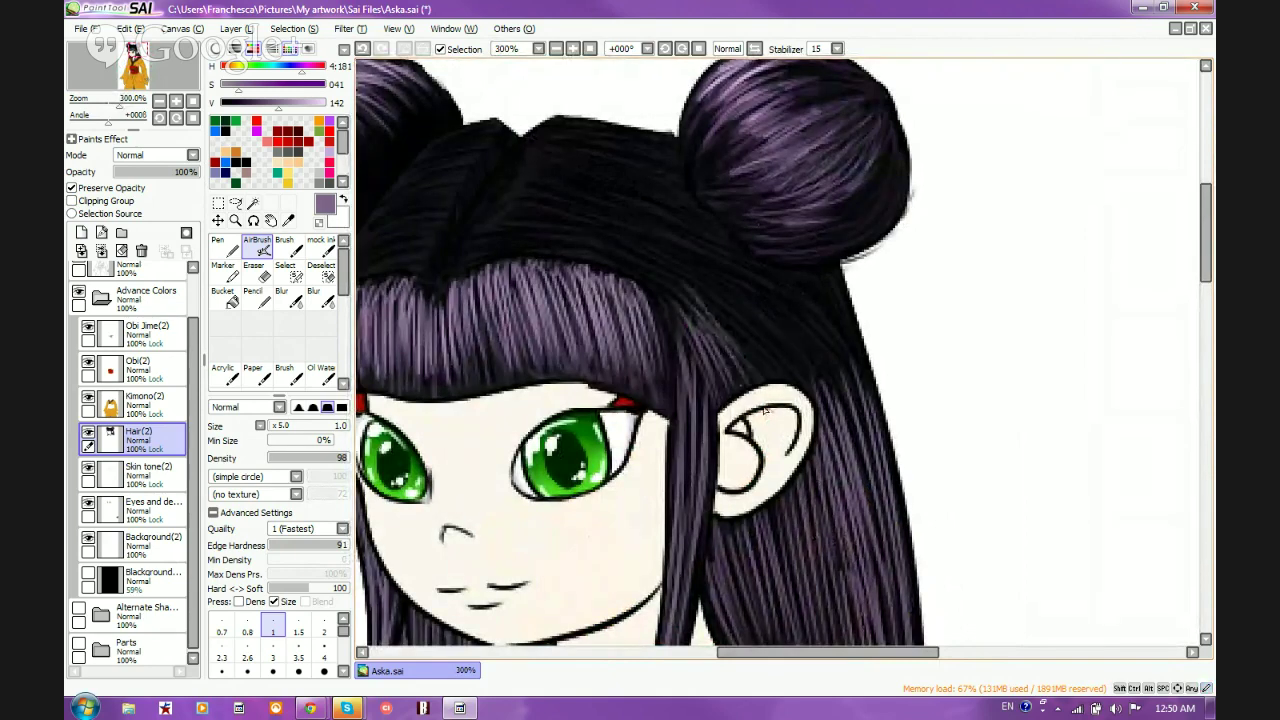
{"action": "mouse_move", "coordinate": [700, 304]}
{"action": "left_mouse_down"}
{"action": "mouse_move", "coordinate": [775, 430]}
{"action": "mouse_move", "coordinate": [688, 279]}
{"action": "mouse_move", "coordinate": [803, 415]}
{"action": "mouse_move", "coordinate": [780, 384]}
{"action": "mouse_move", "coordinate": [762, 389]}
{"action": "mouse_move", "coordinate": [700, 283]}
{"action": "mouse_move", "coordinate": [802, 392]}
{"action": "left_mouse_up"}
{"action": "left_click_drag", "start_coordinate": [736, 290], "coordinate": [830, 436]}
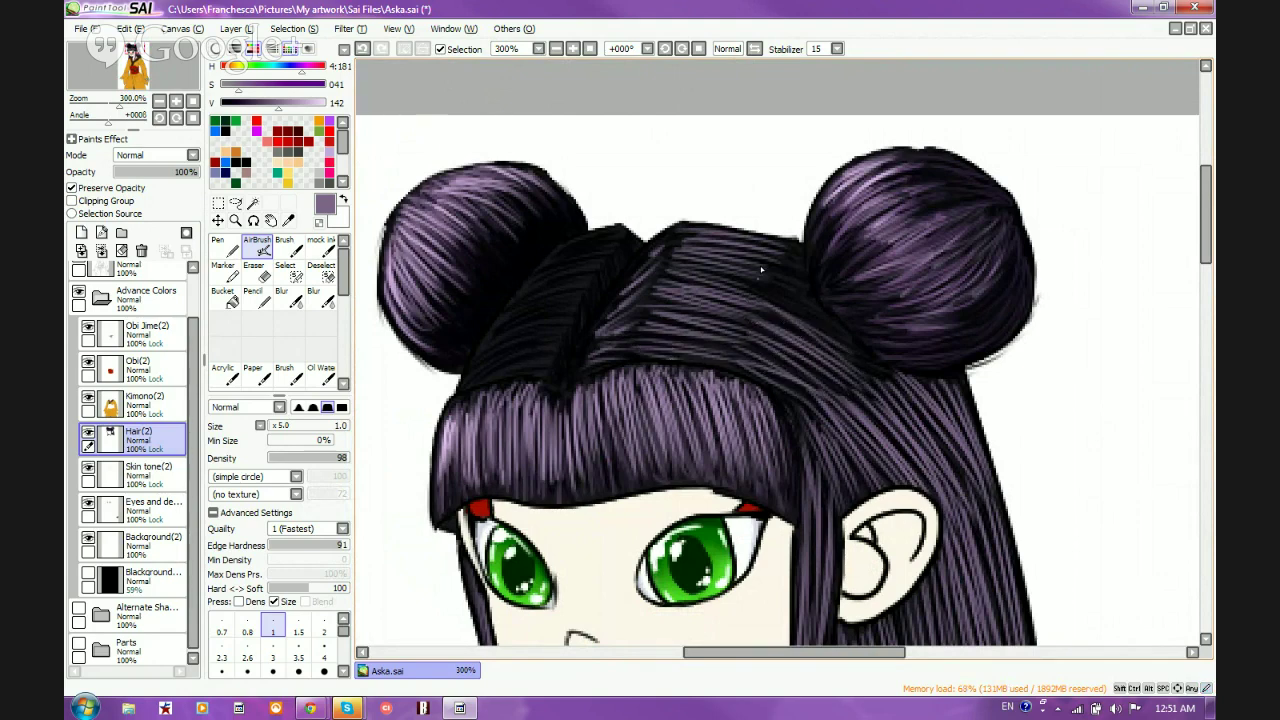
Paint muted purple highlight strands across the larger crown section, from the parting toward the second bun
{"action": "mouse_move", "coordinate": [762, 272]}
{"action": "left_mouse_down"}
{"action": "mouse_move", "coordinate": [836, 338]}
{"action": "mouse_move", "coordinate": [834, 318]}
{"action": "left_mouse_up"}
{"action": "left_click_drag", "start_coordinate": [778, 276], "coordinate": [830, 330]}
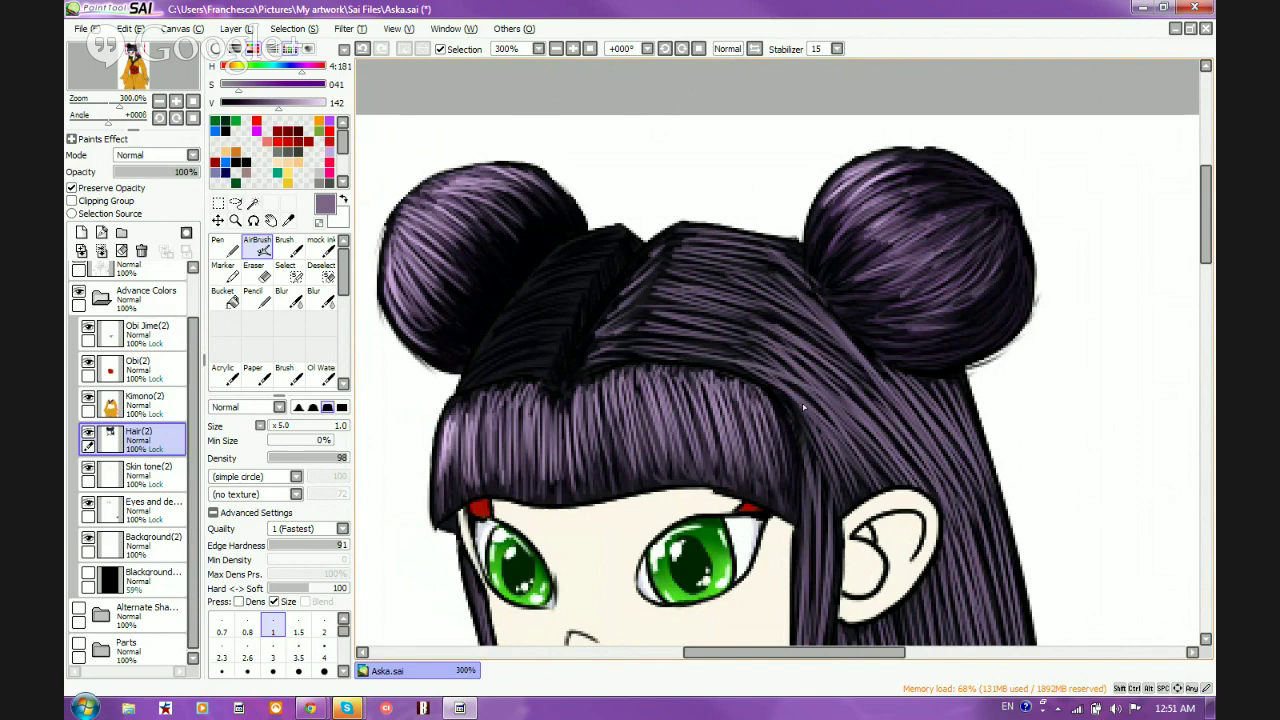
{"action": "mouse_move", "coordinate": [646, 349]}
{"action": "left_mouse_down"}
{"action": "mouse_move", "coordinate": [752, 356]}
{"action": "mouse_move", "coordinate": [810, 394]}
{"action": "left_mouse_up"}
{"action": "mouse_move", "coordinate": [688, 318]}
{"action": "left_mouse_down"}
{"action": "mouse_move", "coordinate": [777, 361]}
{"action": "mouse_move", "coordinate": [695, 306]}
{"action": "mouse_move", "coordinate": [828, 372]}
{"action": "left_mouse_up"}
{"action": "left_click_drag", "start_coordinate": [730, 300], "coordinate": [830, 352]}
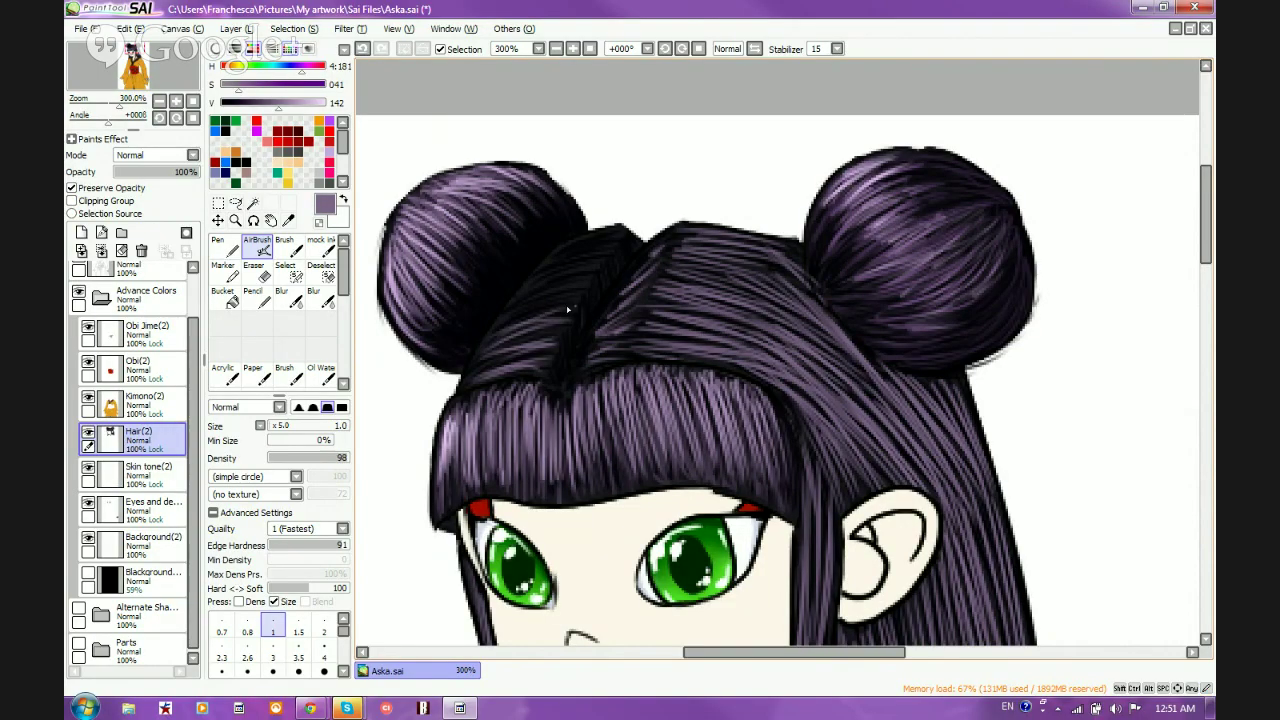
Paint muted purple highlight strands on the smaller crown section between the first bun and the parting
{"action": "mouse_move", "coordinate": [501, 322]}
{"action": "left_mouse_down"}
{"action": "mouse_move", "coordinate": [585, 283]}
{"action": "mouse_move", "coordinate": [493, 317]}
{"action": "mouse_move", "coordinate": [610, 264]}
{"action": "mouse_move", "coordinate": [530, 297]}
{"action": "left_mouse_up"}
{"action": "mouse_move", "coordinate": [596, 258]}
{"action": "left_mouse_down"}
{"action": "mouse_move", "coordinate": [541, 270]}
{"action": "mouse_move", "coordinate": [622, 244]}
{"action": "mouse_move", "coordinate": [540, 268]}
{"action": "mouse_move", "coordinate": [621, 240]}
{"action": "mouse_move", "coordinate": [572, 250]}
{"action": "left_mouse_up"}
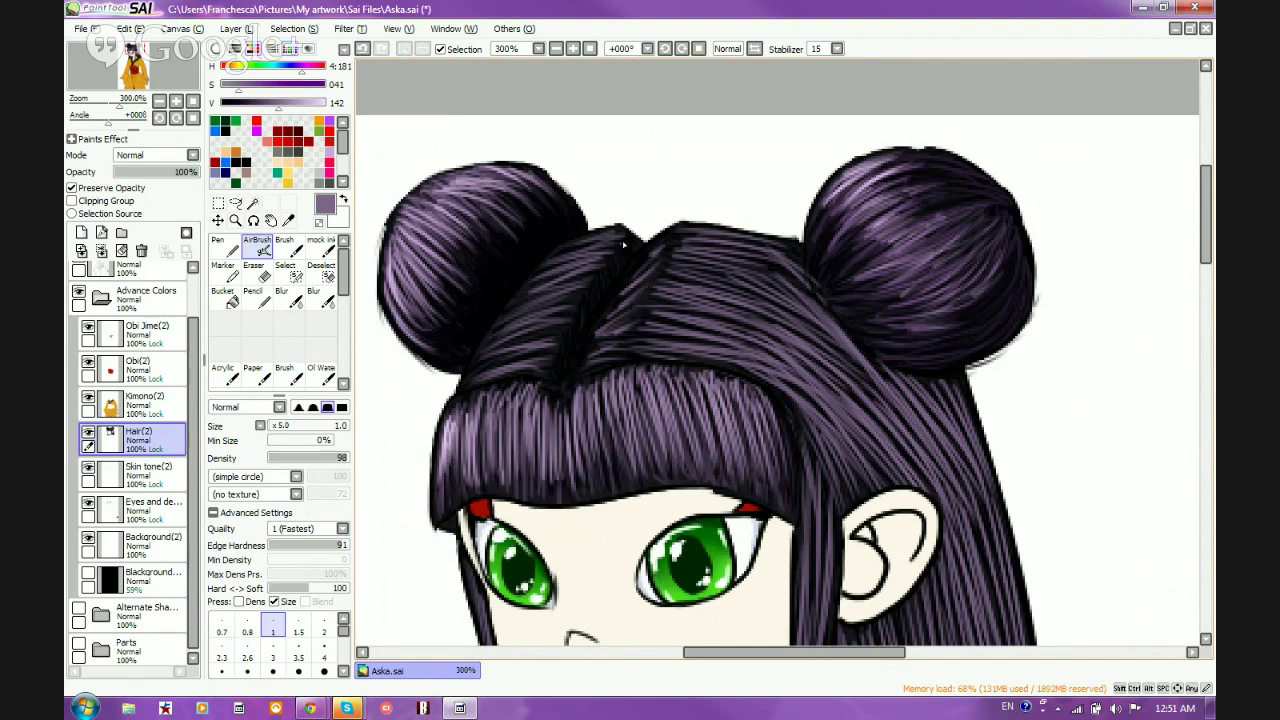
Paint muted purple highlight strands along both sides of the parting, from the crown's peak down toward the bangs
{"action": "mouse_move", "coordinate": [622, 238]}
{"action": "left_mouse_down"}
{"action": "mouse_move", "coordinate": [631, 259]}
{"action": "mouse_move", "coordinate": [620, 251]}
{"action": "mouse_move", "coordinate": [600, 293]}
{"action": "left_mouse_up"}
{"action": "mouse_move", "coordinate": [603, 282]}
{"action": "left_mouse_down"}
{"action": "mouse_move", "coordinate": [596, 318]}
{"action": "mouse_move", "coordinate": [587, 296]}
{"action": "mouse_move", "coordinate": [585, 340]}
{"action": "mouse_move", "coordinate": [575, 325]}
{"action": "mouse_move", "coordinate": [554, 396]}
{"action": "mouse_move", "coordinate": [631, 290]}
{"action": "left_mouse_up"}
{"action": "mouse_move", "coordinate": [585, 366]}
{"action": "left_mouse_down"}
{"action": "mouse_move", "coordinate": [630, 290]}
{"action": "mouse_move", "coordinate": [617, 298]}
{"action": "left_mouse_up"}
{"action": "mouse_move", "coordinate": [662, 240]}
{"action": "left_mouse_down"}
{"action": "mouse_move", "coordinate": [565, 359]}
{"action": "mouse_move", "coordinate": [588, 386]}
{"action": "mouse_move", "coordinate": [618, 266]}
{"action": "mouse_move", "coordinate": [586, 338]}
{"action": "mouse_move", "coordinate": [616, 284]}
{"action": "mouse_move", "coordinate": [681, 233]}
{"action": "left_mouse_up"}
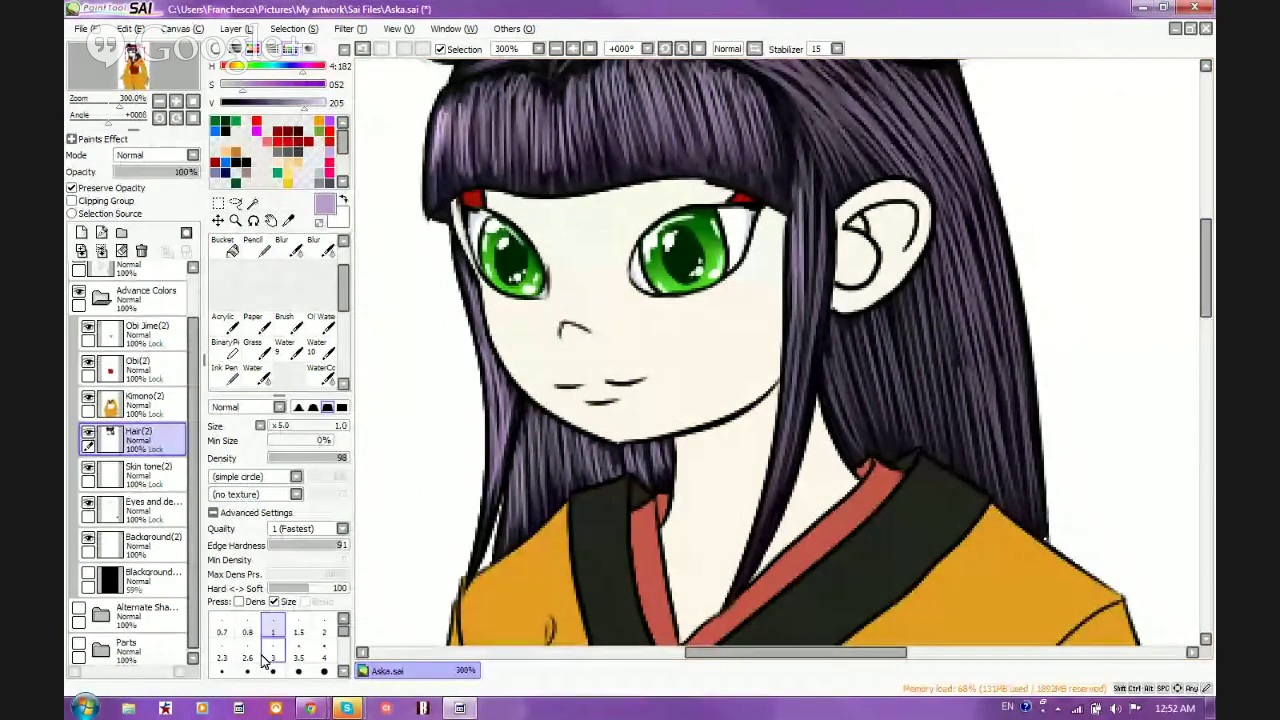
With a 0.7 brush, paint fine lighter purple strands along the sidelock in front of the ear, from the bangs' corner to its tip
{"action": "left_click", "coordinate": [221, 628]}
{"action": "mouse_move", "coordinate": [819, 262]}
{"action": "left_mouse_down"}
{"action": "mouse_move", "coordinate": [786, 462]}
{"action": "mouse_move", "coordinate": [766, 505]}
{"action": "left_mouse_up"}
{"action": "left_click_drag", "start_coordinate": [822, 356], "coordinate": [784, 490]}
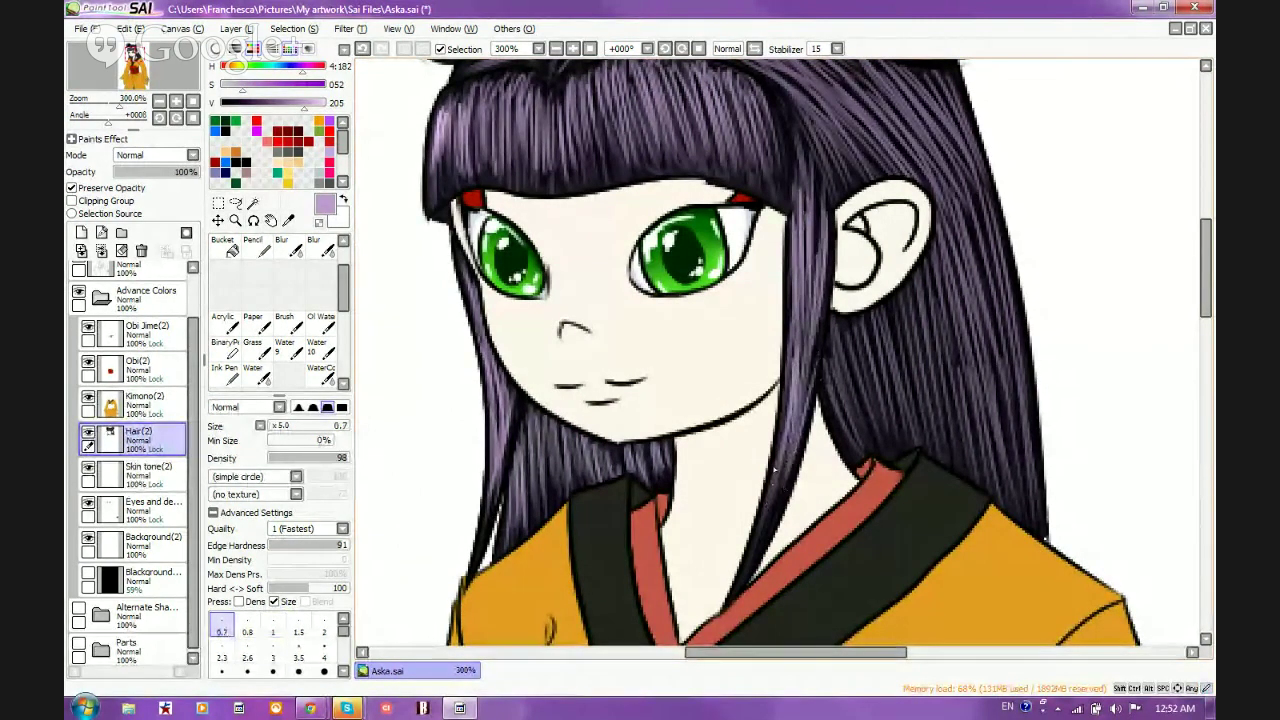
{"action": "left_click_drag", "start_coordinate": [790, 372], "coordinate": [772, 500]}
{"action": "left_click_drag", "start_coordinate": [792, 450], "coordinate": [740, 576]}
{"action": "left_click_drag", "start_coordinate": [821, 201], "coordinate": [811, 260]}
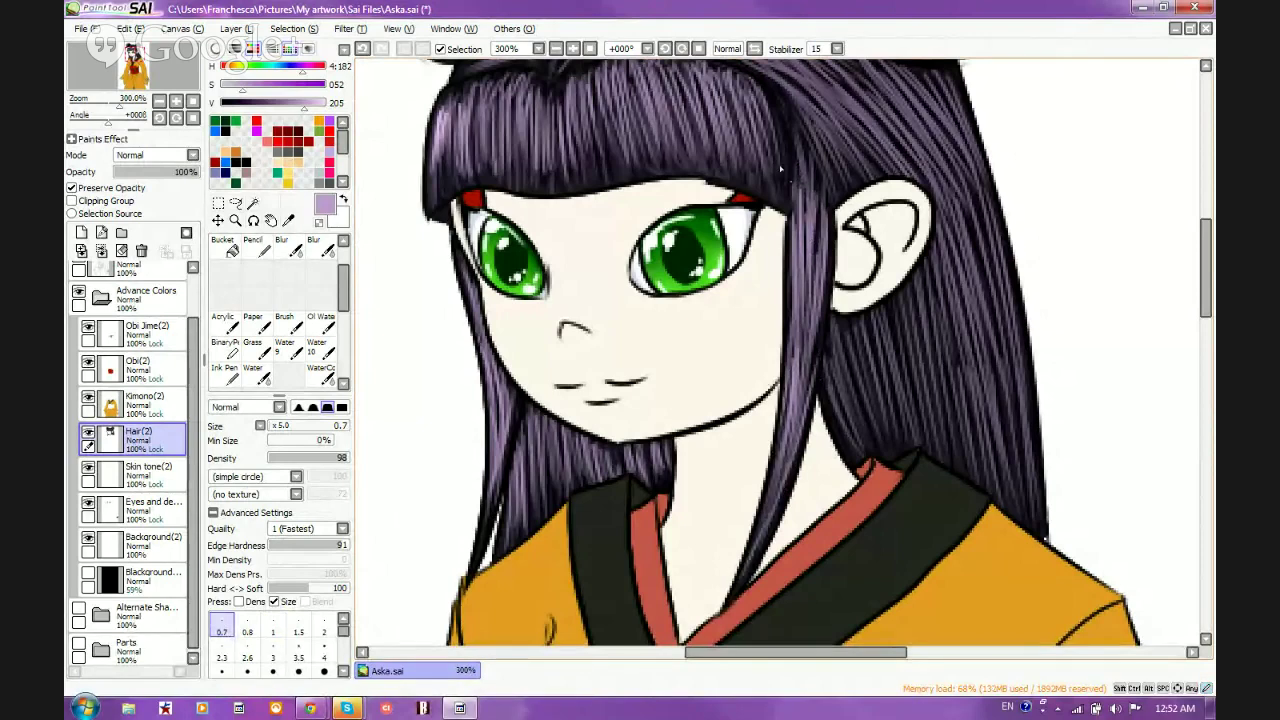
{"action": "left_click_drag", "start_coordinate": [795, 139], "coordinate": [806, 210]}
{"action": "left_click_drag", "start_coordinate": [810, 165], "coordinate": [832, 268]}
Paint light purple strands across the upper edge of the larger crown section, from its peak toward and under the second bun
{"action": "scroll", "coordinate": [782, 306], "scroll_direction": "down", "scroll_amount": 4}
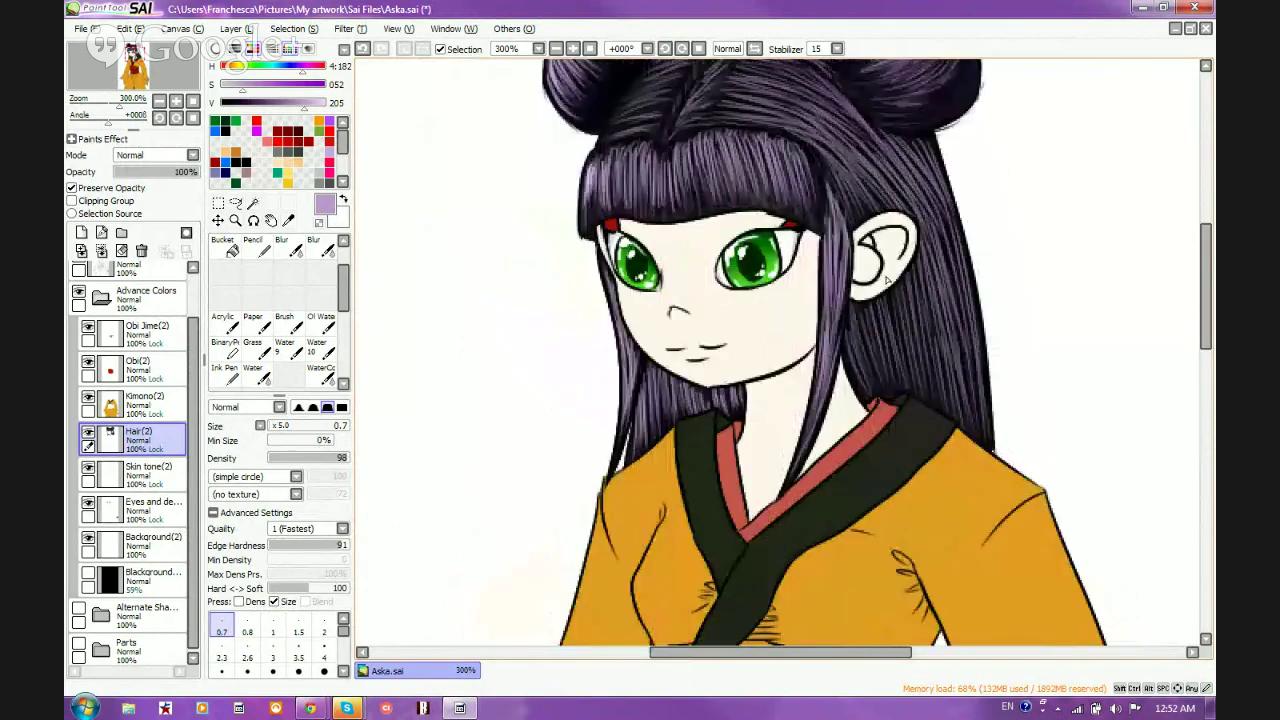
{"action": "scroll", "coordinate": [868, 224], "scroll_direction": "up", "scroll_amount": 3}
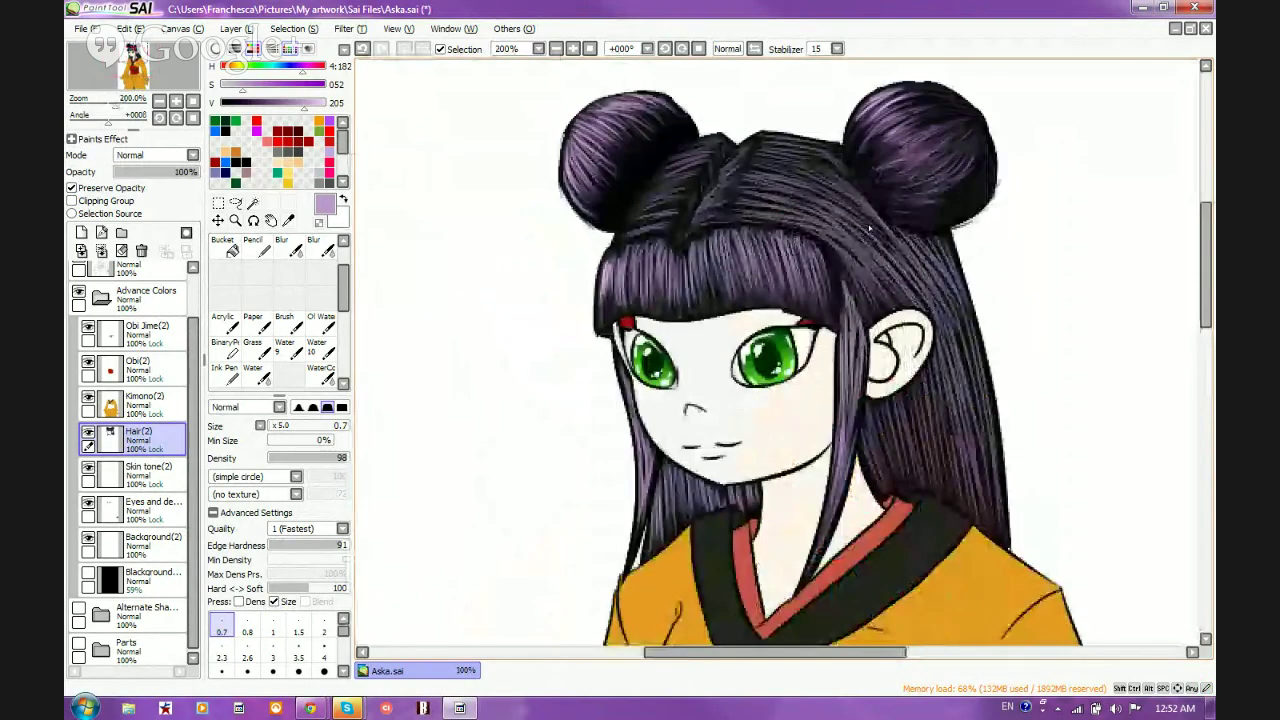
{"action": "scroll", "coordinate": [868, 224], "scroll_direction": "up", "scroll_amount": 2}
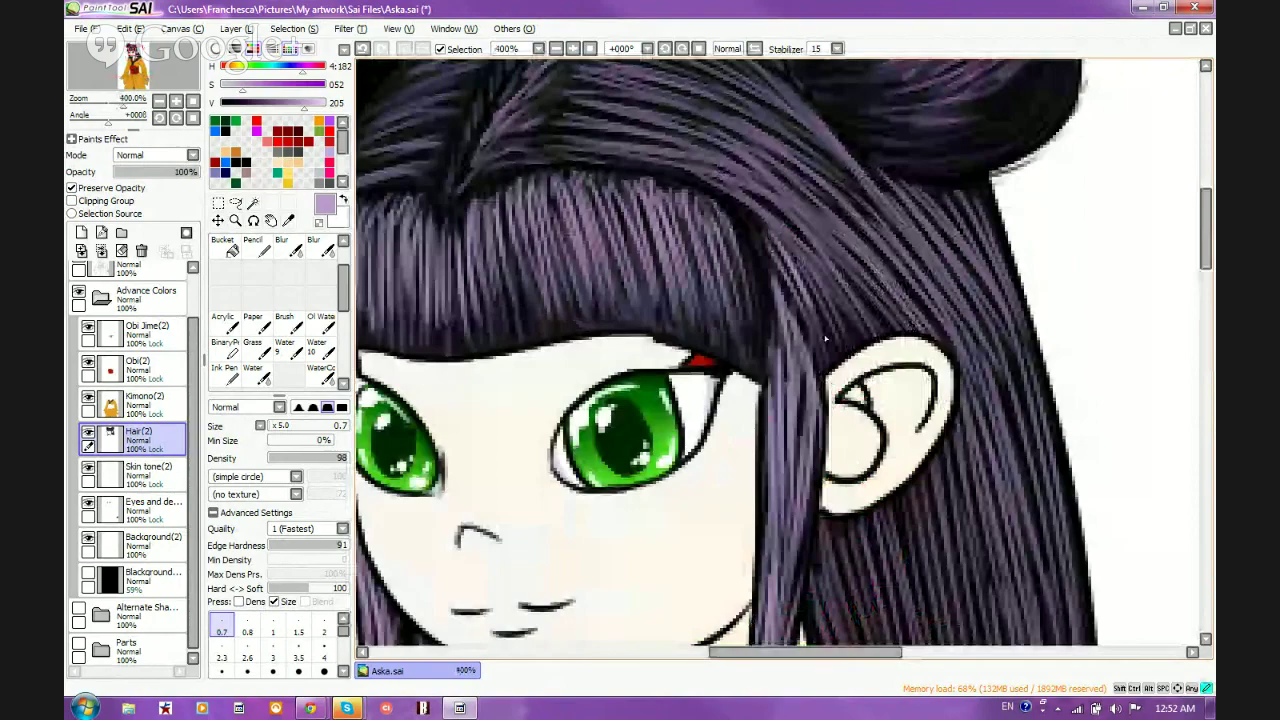
{"action": "scroll", "coordinate": [825, 340], "scroll_direction": "down", "scroll_amount": 2}
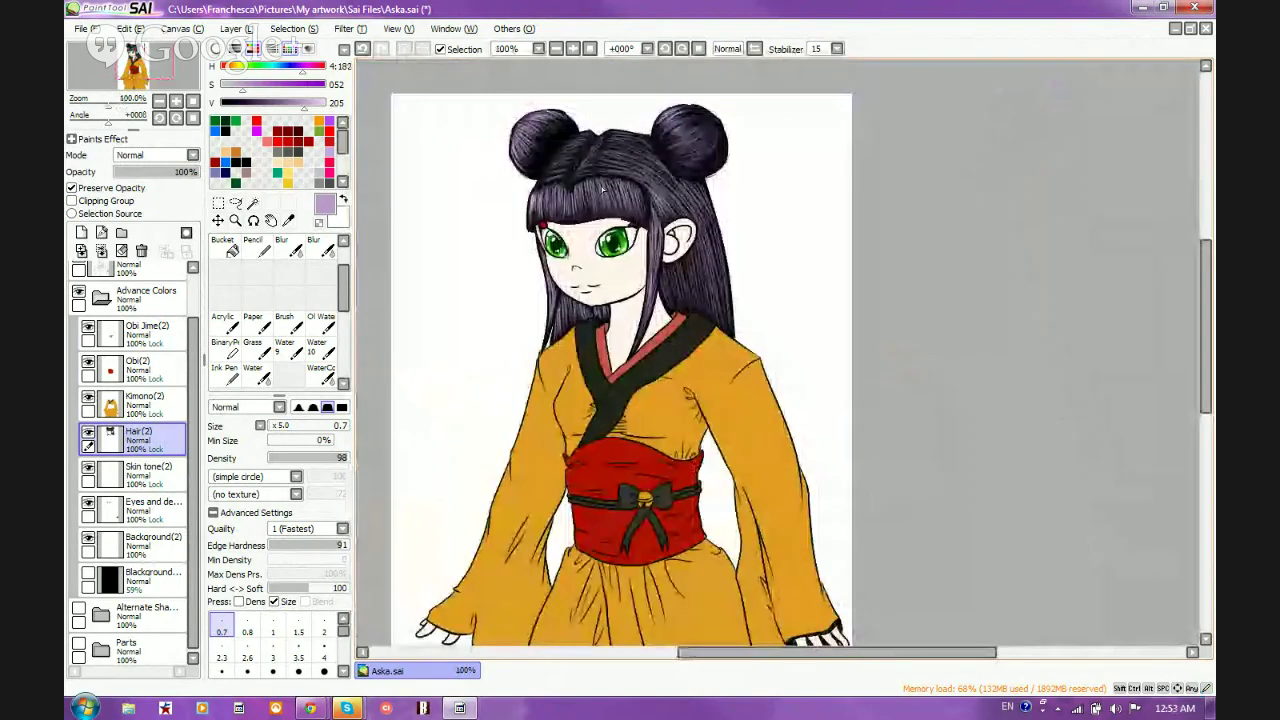
{"action": "scroll", "coordinate": [603, 187], "scroll_direction": "up", "scroll_amount": 3}
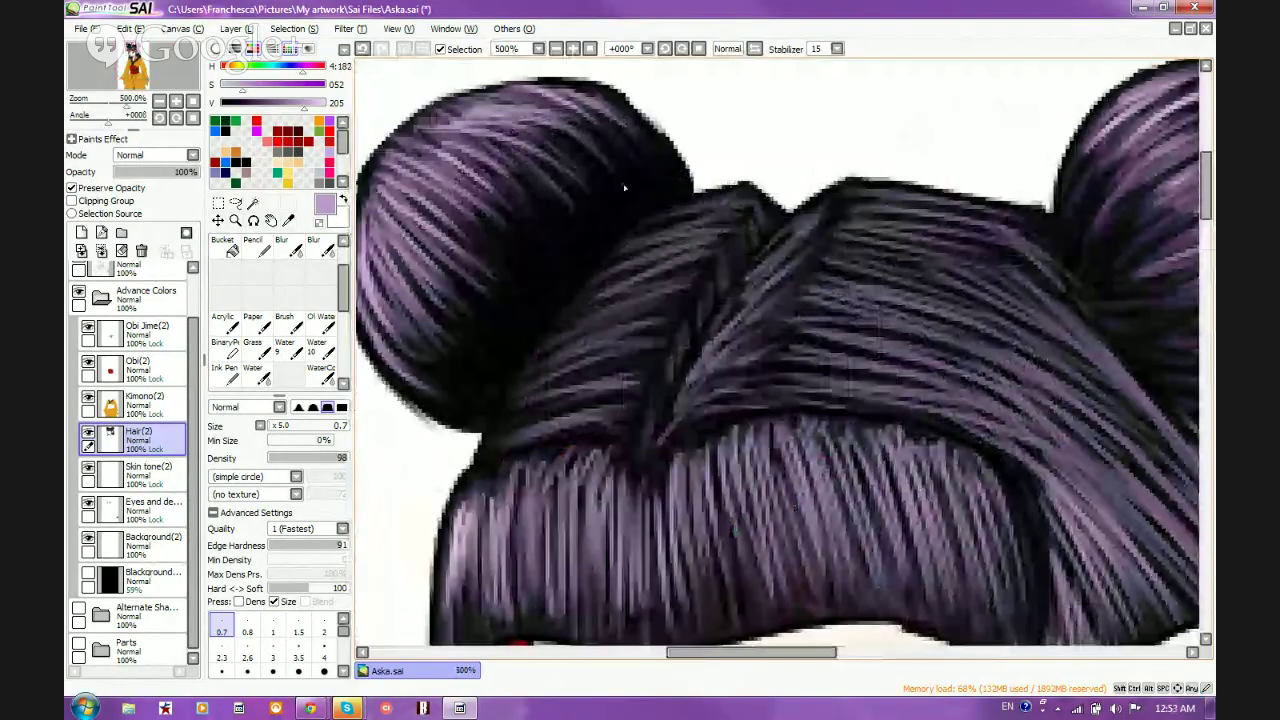
{"action": "scroll", "coordinate": [624, 187], "scroll_direction": "down", "scroll_amount": 1}
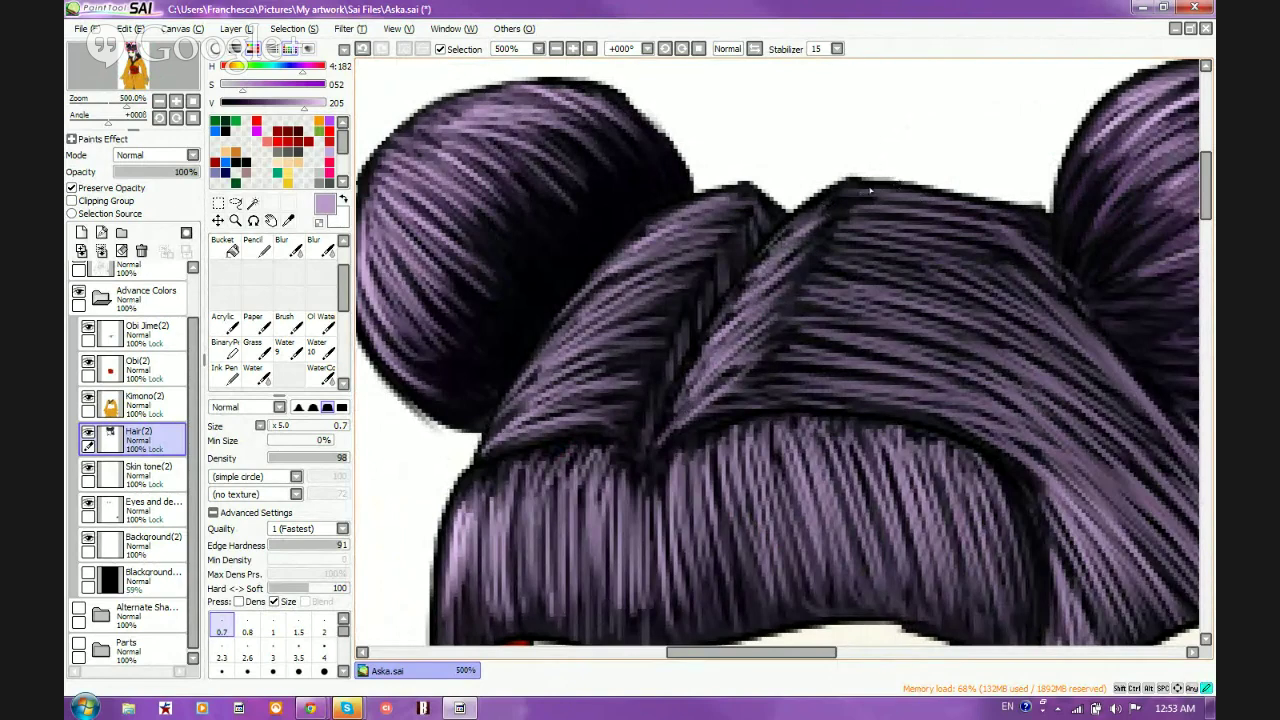
{"action": "mouse_move", "coordinate": [870, 190]}
{"action": "left_mouse_down"}
{"action": "mouse_move", "coordinate": [1013, 215]}
{"action": "mouse_move", "coordinate": [925, 205]}
{"action": "mouse_move", "coordinate": [985, 230]}
{"action": "mouse_move", "coordinate": [869, 215]}
{"action": "mouse_move", "coordinate": [1034, 246]}
{"action": "left_mouse_up"}
{"action": "left_click_drag", "start_coordinate": [892, 209], "coordinate": [1044, 256]}
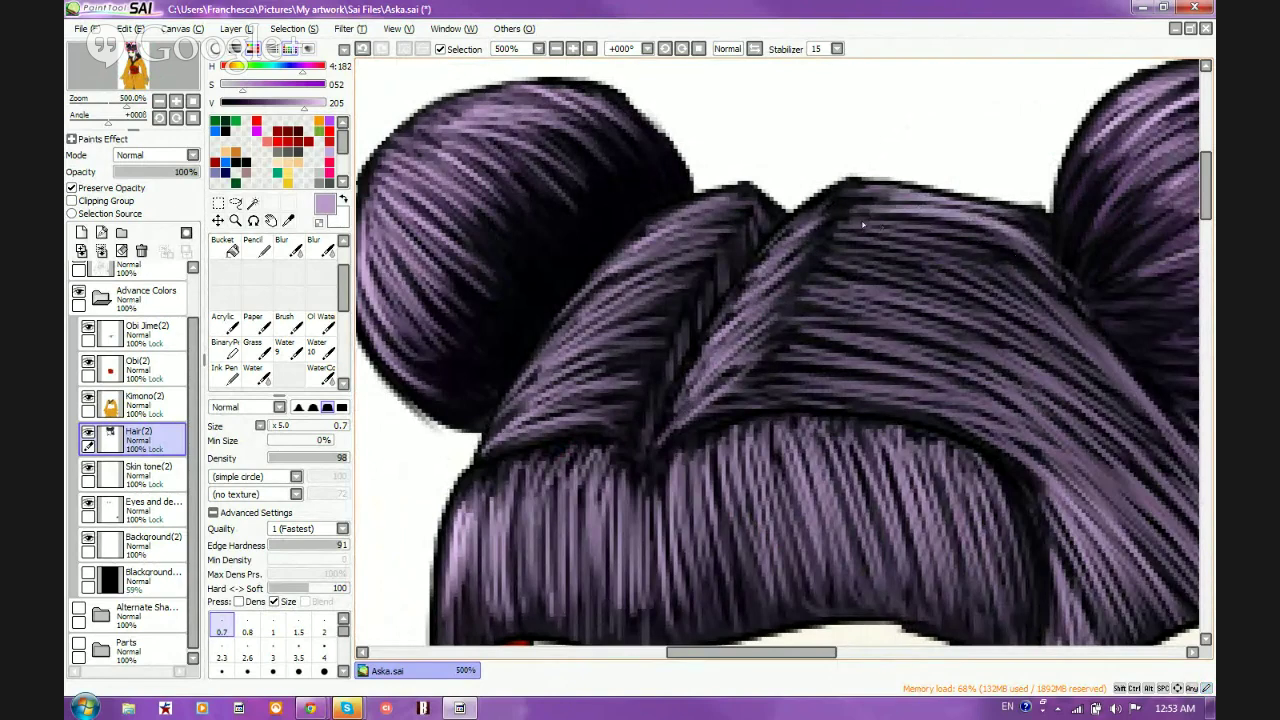
{"action": "mouse_move", "coordinate": [862, 225]}
{"action": "left_mouse_down"}
{"action": "mouse_move", "coordinate": [1026, 250]}
{"action": "mouse_move", "coordinate": [1054, 298]}
{"action": "left_mouse_up"}
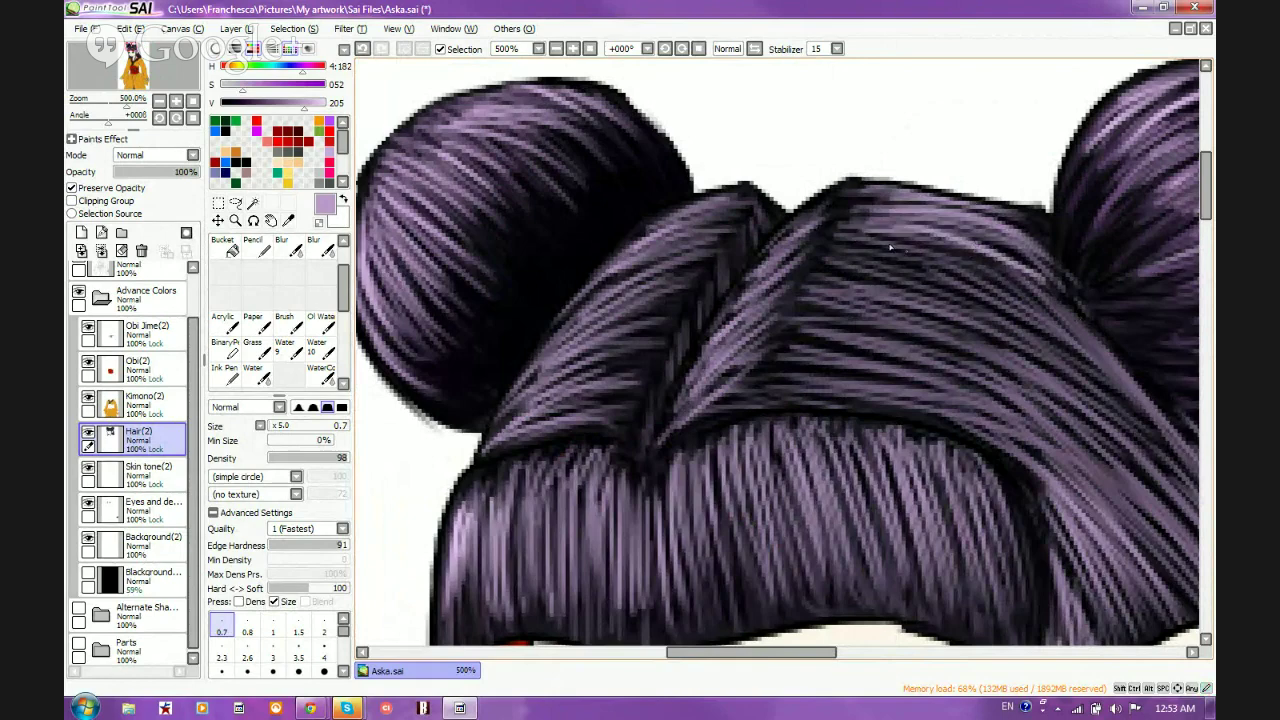
{"action": "mouse_move", "coordinate": [880, 243]}
{"action": "left_mouse_down"}
{"action": "mouse_move", "coordinate": [1021, 306]}
{"action": "mouse_move", "coordinate": [1013, 264]}
{"action": "mouse_move", "coordinate": [1117, 374]}
{"action": "mouse_move", "coordinate": [1084, 353]}
{"action": "mouse_move", "coordinate": [1136, 400]}
{"action": "left_mouse_up"}
{"action": "left_click_drag", "start_coordinate": [1044, 294], "coordinate": [1160, 408]}
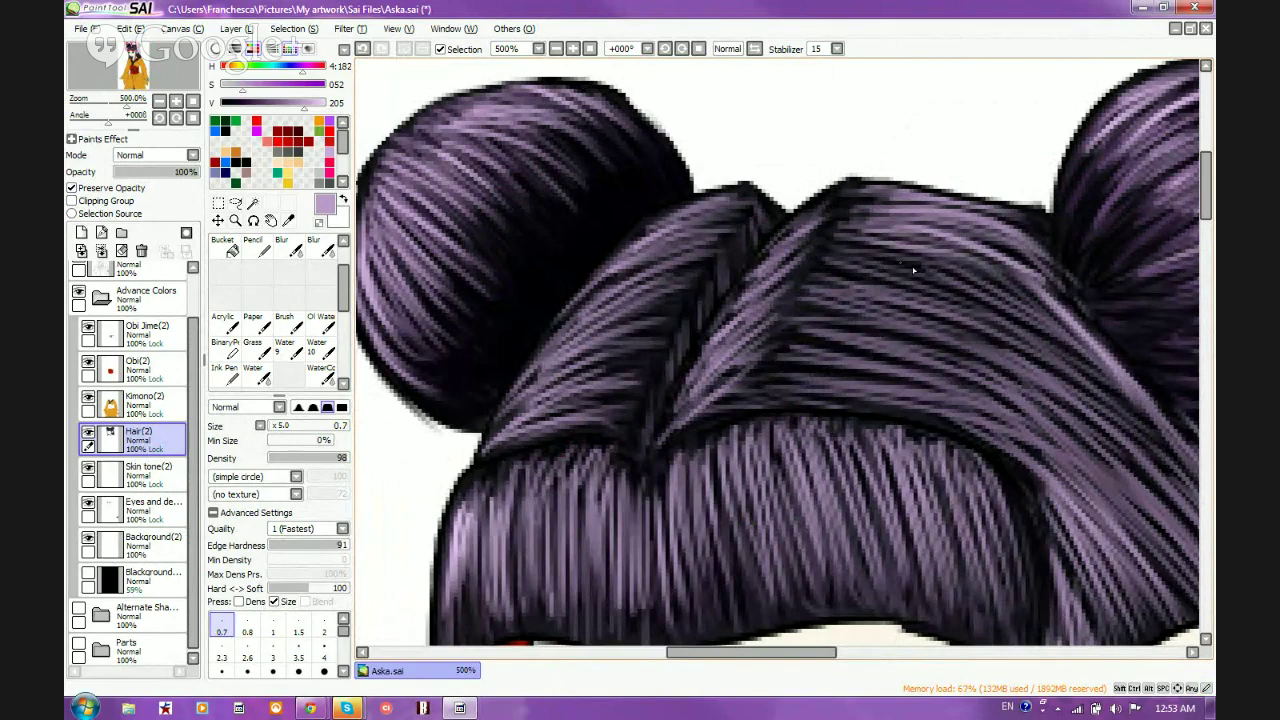
Paint light purple strands through the middle and lower part of the larger crown section, curving from the parting toward the ear
{"action": "left_click_drag", "start_coordinate": [840, 260], "coordinate": [960, 285]}
{"action": "left_click_drag", "start_coordinate": [900, 250], "coordinate": [1040, 316]}
{"action": "left_click_drag", "start_coordinate": [980, 258], "coordinate": [1090, 375]}
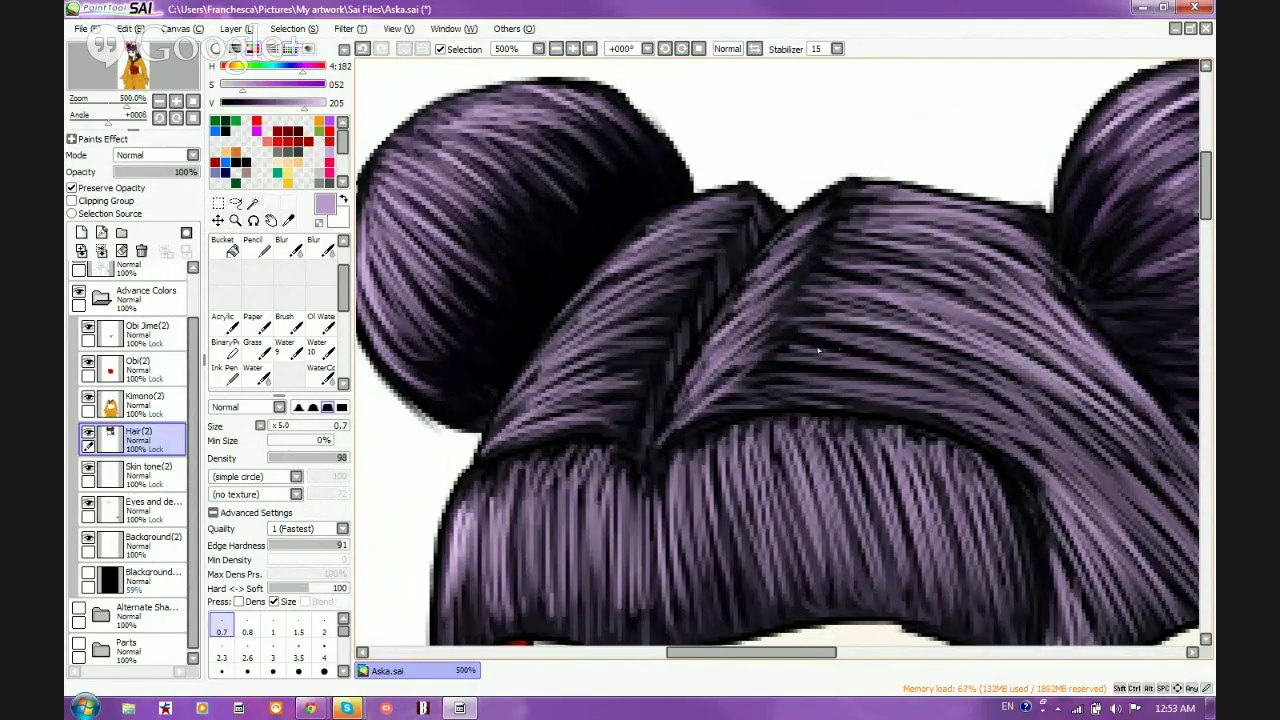
{"action": "left_click_drag", "start_coordinate": [800, 348], "coordinate": [998, 408]}
{"action": "left_click_drag", "start_coordinate": [844, 336], "coordinate": [1038, 422]}
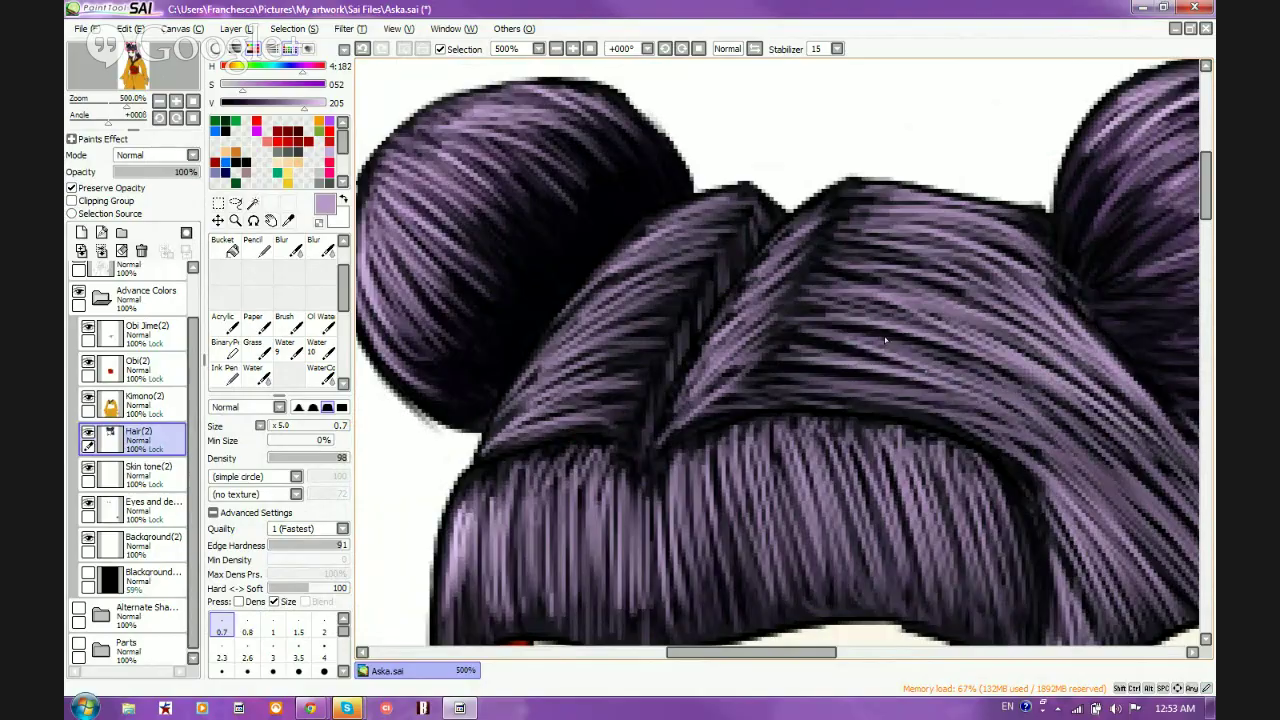
{"action": "left_click_drag", "start_coordinate": [884, 332], "coordinate": [1034, 431]}
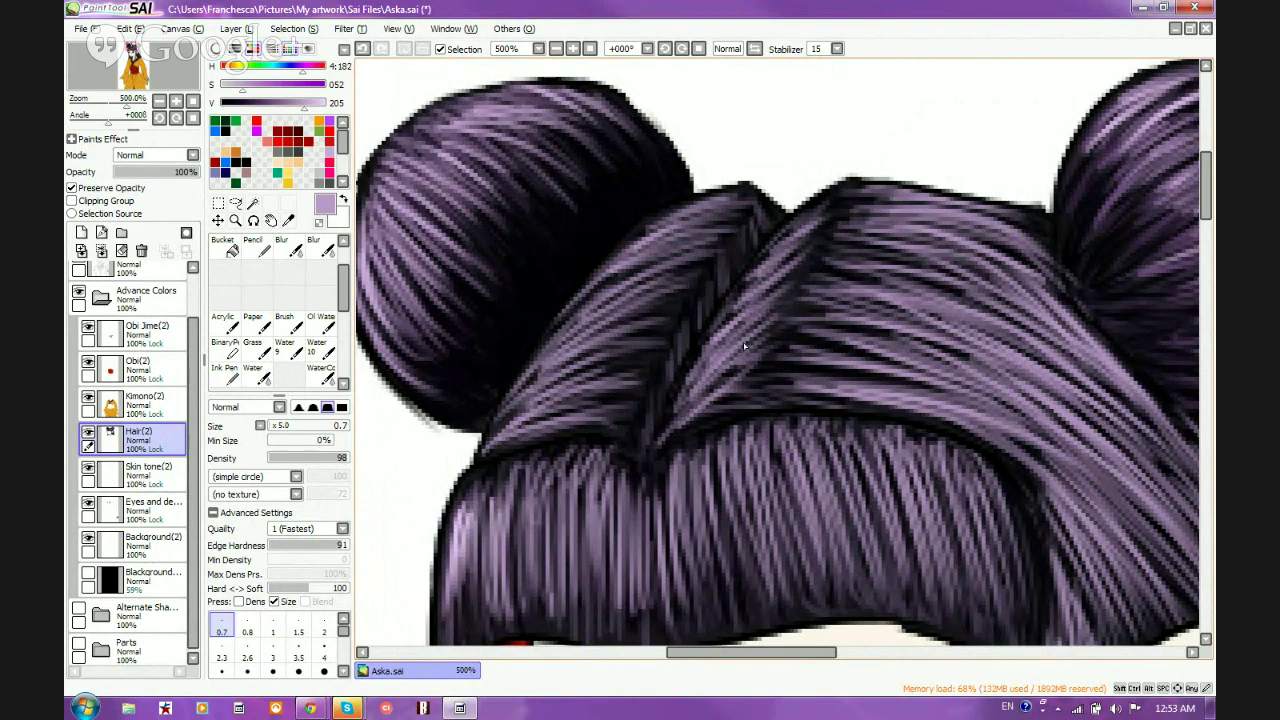
Paint long light purple strands down the back hair behind the ear, from above the ear toward the kimono's shoulder
{"action": "scroll", "coordinate": [744, 346], "scroll_direction": "down", "scroll_amount": 5}
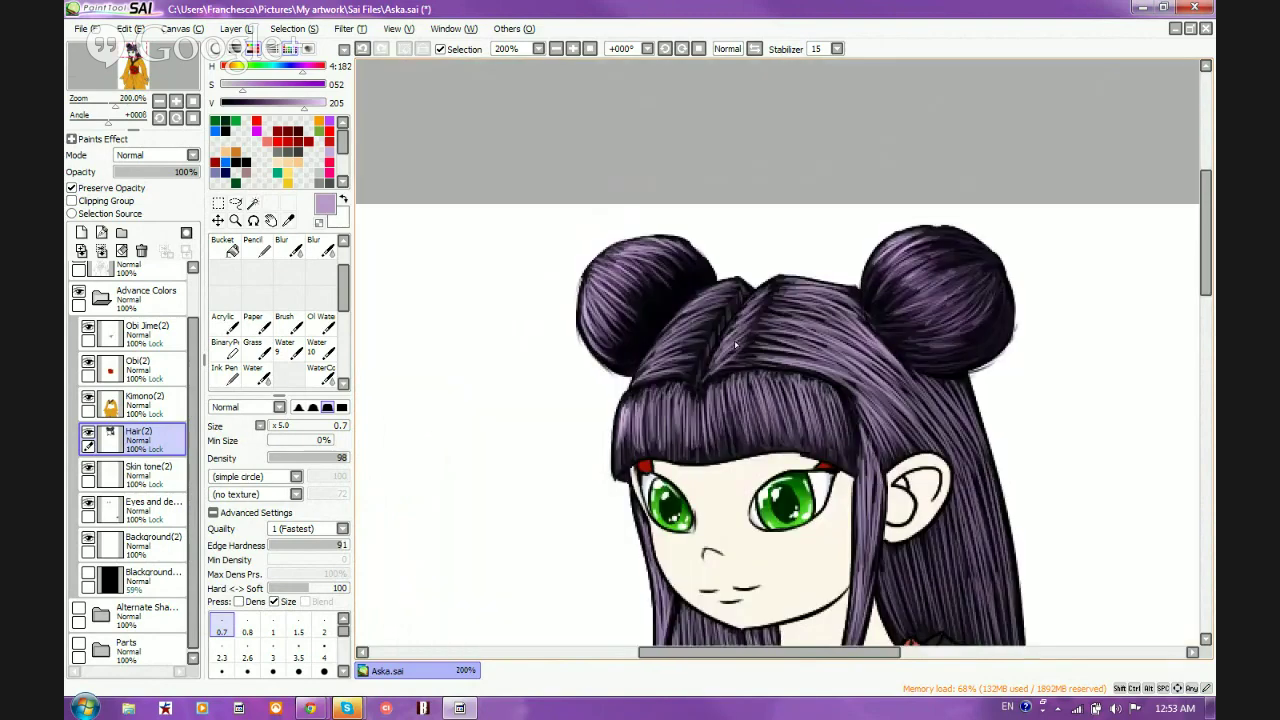
{"action": "scroll", "coordinate": [974, 464], "scroll_direction": "up", "scroll_amount": 2}
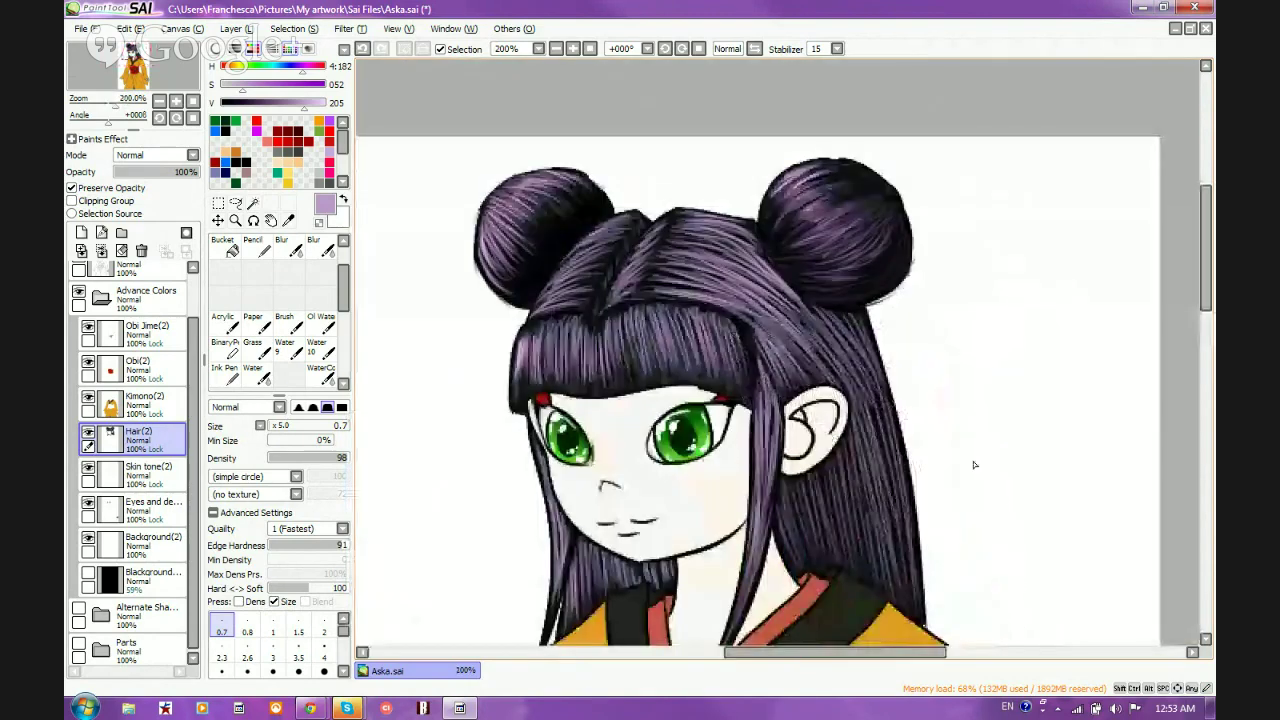
{"action": "scroll", "coordinate": [974, 464], "scroll_direction": "up", "scroll_amount": 1}
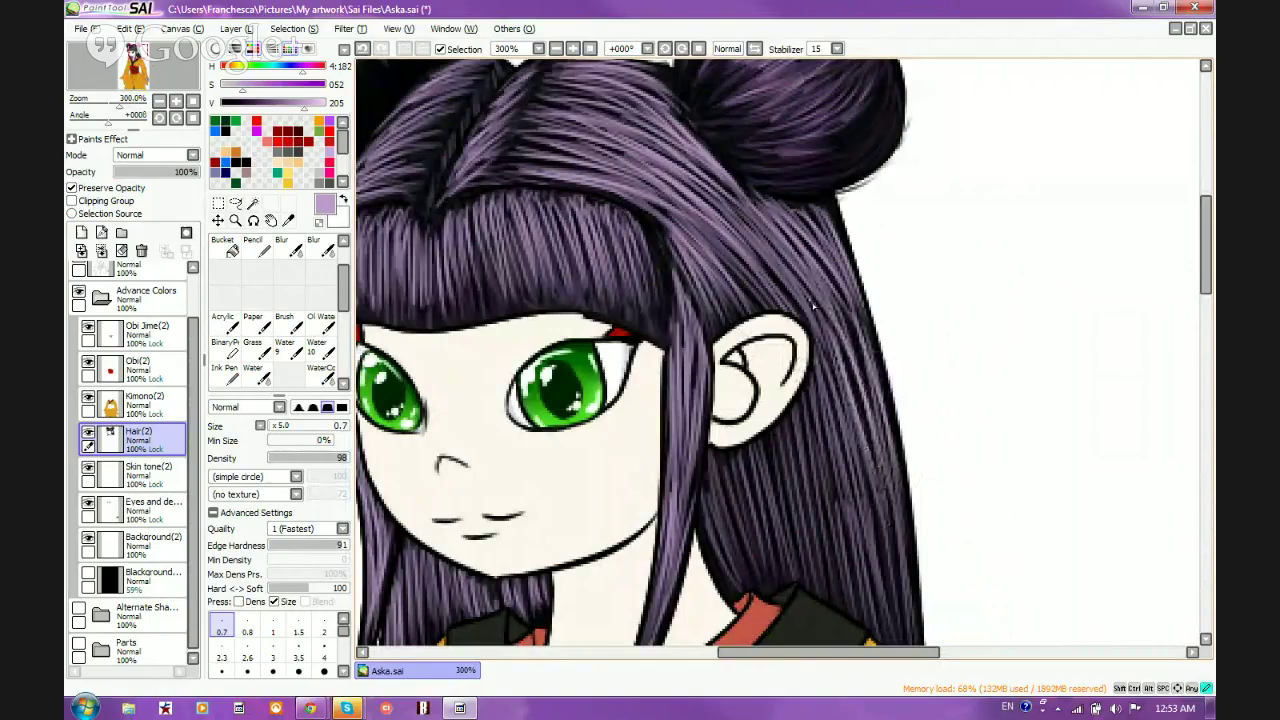
{"action": "left_click_drag", "start_coordinate": [815, 300], "coordinate": [878, 515]}
{"action": "left_click_drag", "start_coordinate": [822, 340], "coordinate": [868, 520]}
{"action": "left_click_drag", "start_coordinate": [830, 365], "coordinate": [856, 557]}
{"action": "left_click_drag", "start_coordinate": [804, 386], "coordinate": [843, 571]}
{"action": "mouse_move", "coordinate": [790, 404]}
{"action": "left_mouse_down"}
{"action": "mouse_move", "coordinate": [829, 575]}
{"action": "mouse_move", "coordinate": [799, 515]}
{"action": "mouse_move", "coordinate": [811, 573]}
{"action": "left_mouse_up"}
{"action": "left_click_drag", "start_coordinate": [765, 425], "coordinate": [792, 580]}
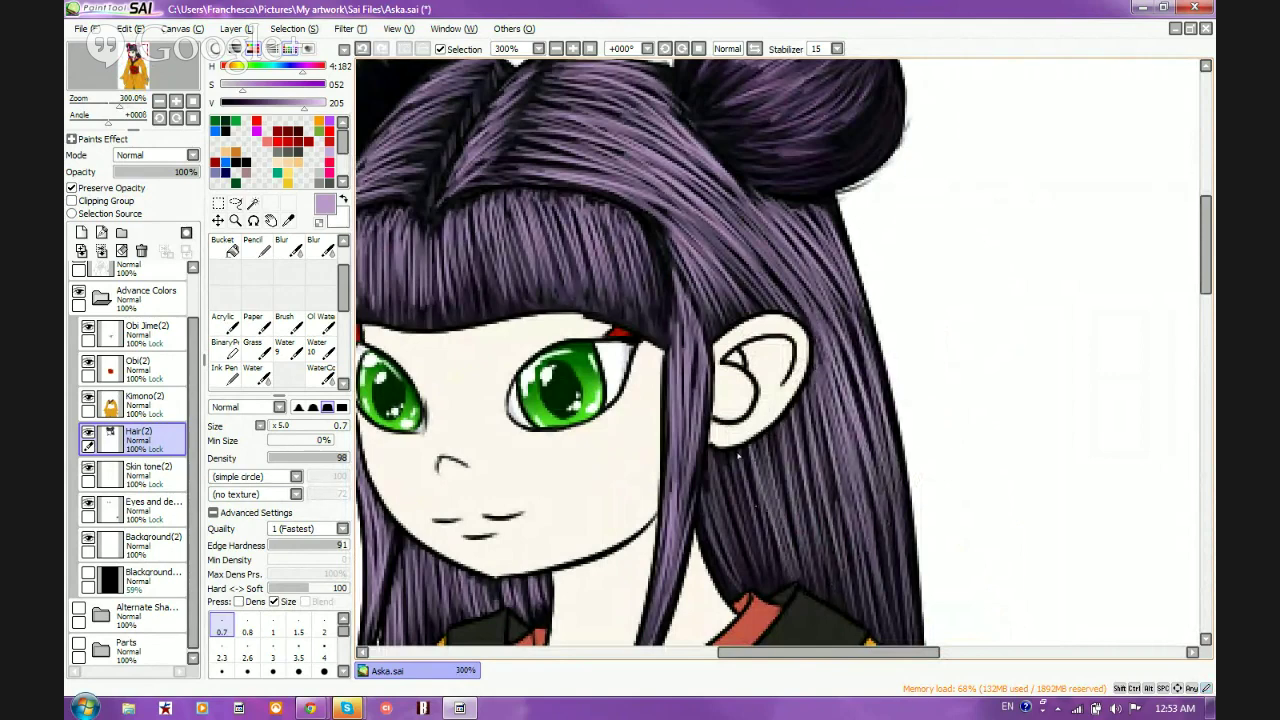
Paint light purple strands in the hair directly below the ear down to the collar, plus strands near the outer edge
{"action": "left_click_drag", "start_coordinate": [738, 448], "coordinate": [786, 586]}
{"action": "left_click_drag", "start_coordinate": [729, 451], "coordinate": [771, 588]}
{"action": "left_click_drag", "start_coordinate": [722, 463], "coordinate": [766, 583]}
{"action": "left_click_drag", "start_coordinate": [714, 462], "coordinate": [760, 590]}
{"action": "left_click_drag", "start_coordinate": [710, 484], "coordinate": [742, 598]}
{"action": "left_click_drag", "start_coordinate": [706, 540], "coordinate": [736, 600]}
{"action": "left_click_drag", "start_coordinate": [862, 514], "coordinate": [888, 612]}
{"action": "left_click_drag", "start_coordinate": [860, 422], "coordinate": [895, 605]}
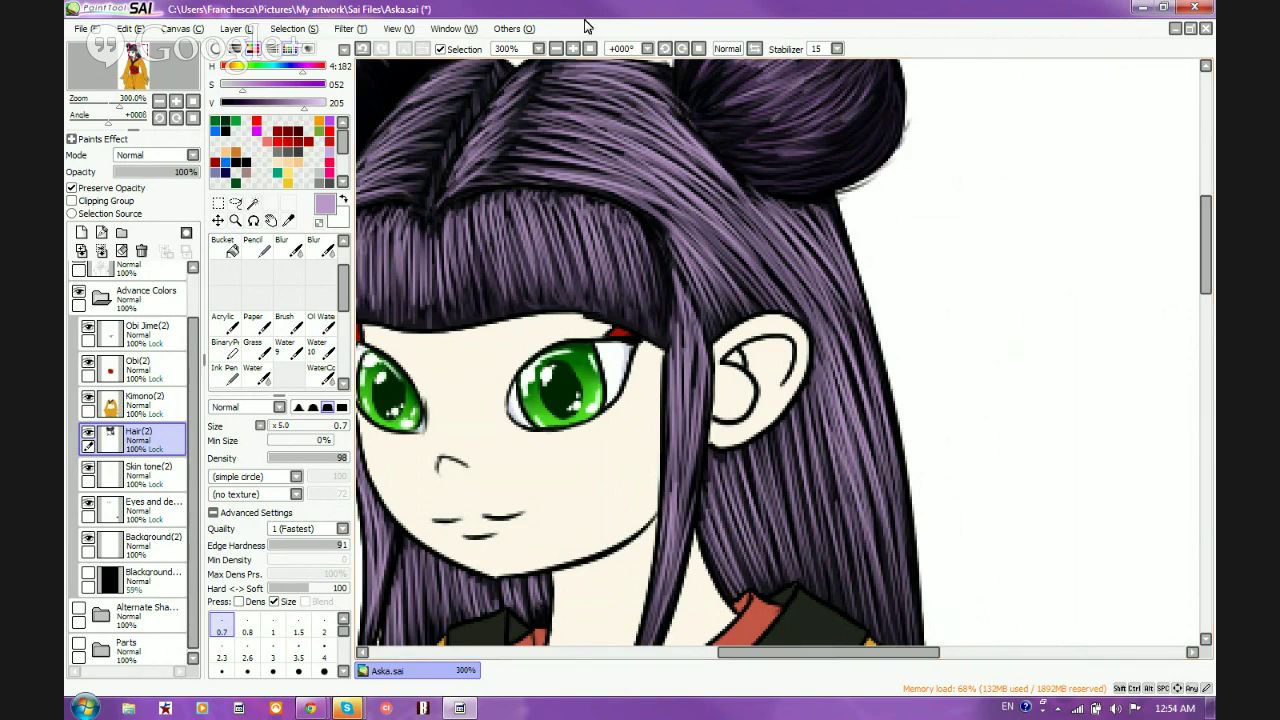
Sample a near-black purple from the second bun's shadow and paint dark strands across the upper part of the larger crown section
{"action": "scroll", "coordinate": [768, 302], "scroll_direction": "down", "scroll_amount": 2}
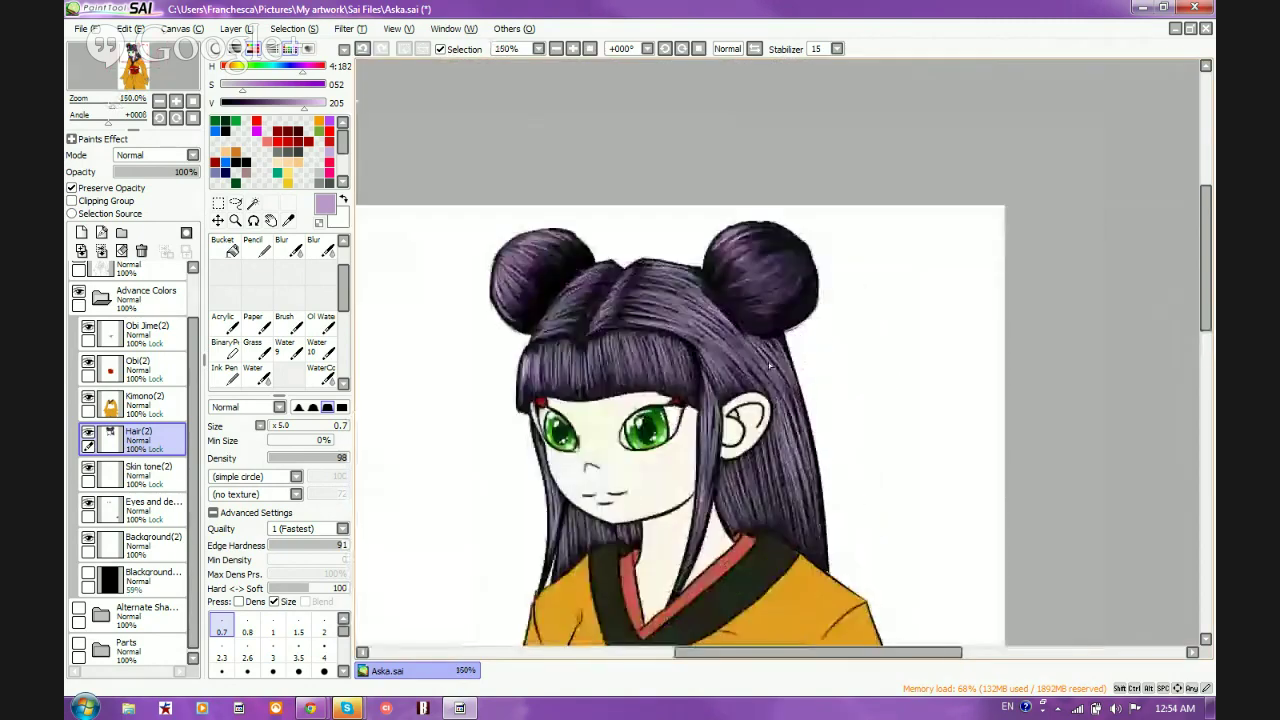
{"action": "scroll", "coordinate": [768, 302], "scroll_direction": "up", "scroll_amount": 1}
{"action": "left_click_drag", "start_coordinate": [768, 302], "coordinate": [755, 266]}
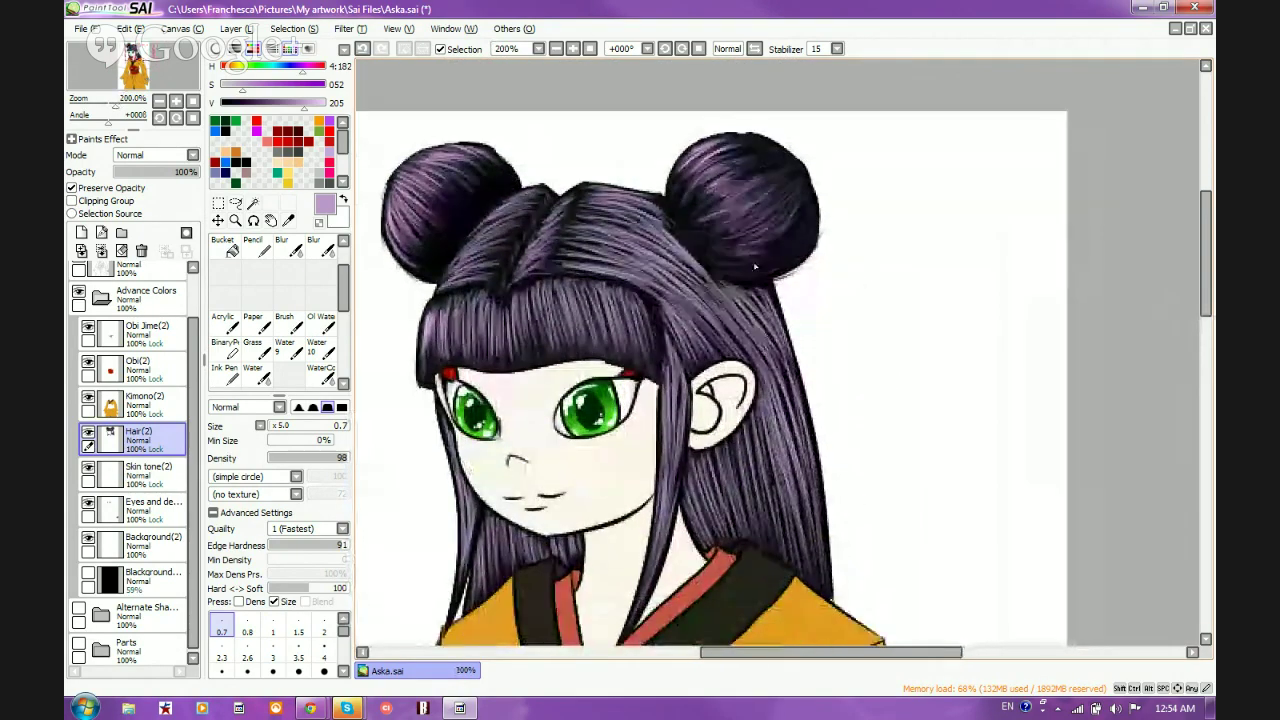
{"action": "right_click", "coordinate": [755, 266]}
{"action": "left_click_drag", "start_coordinate": [592, 234], "coordinate": [688, 288]}
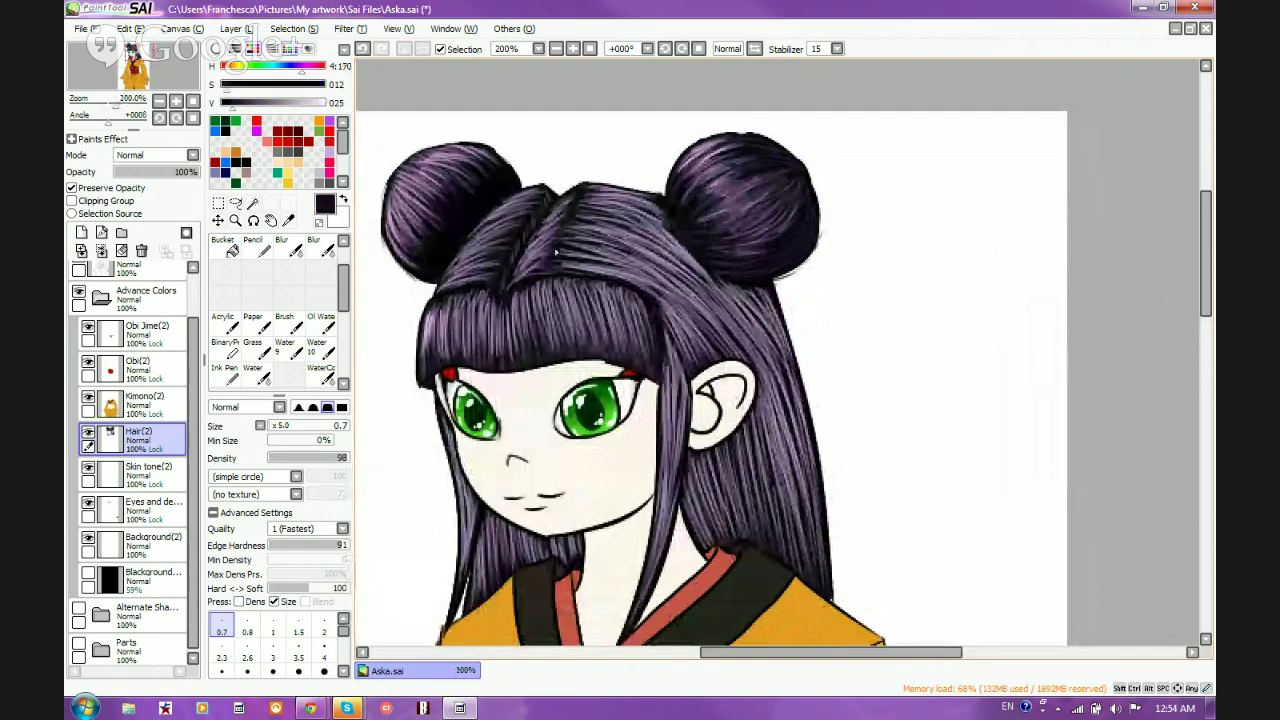
{"action": "left_click_drag", "start_coordinate": [556, 243], "coordinate": [622, 254]}
{"action": "mouse_move", "coordinate": [569, 213]}
{"action": "left_mouse_down"}
{"action": "mouse_move", "coordinate": [682, 263]}
{"action": "mouse_move", "coordinate": [656, 232]}
{"action": "mouse_move", "coordinate": [580, 209]}
{"action": "mouse_move", "coordinate": [640, 226]}
{"action": "left_mouse_up"}
{"action": "mouse_move", "coordinate": [588, 192]}
{"action": "left_mouse_down"}
{"action": "mouse_move", "coordinate": [646, 214]}
{"action": "mouse_move", "coordinate": [640, 204]}
{"action": "mouse_move", "coordinate": [686, 250]}
{"action": "left_mouse_up"}
{"action": "left_click_drag", "start_coordinate": [634, 214], "coordinate": [700, 268]}
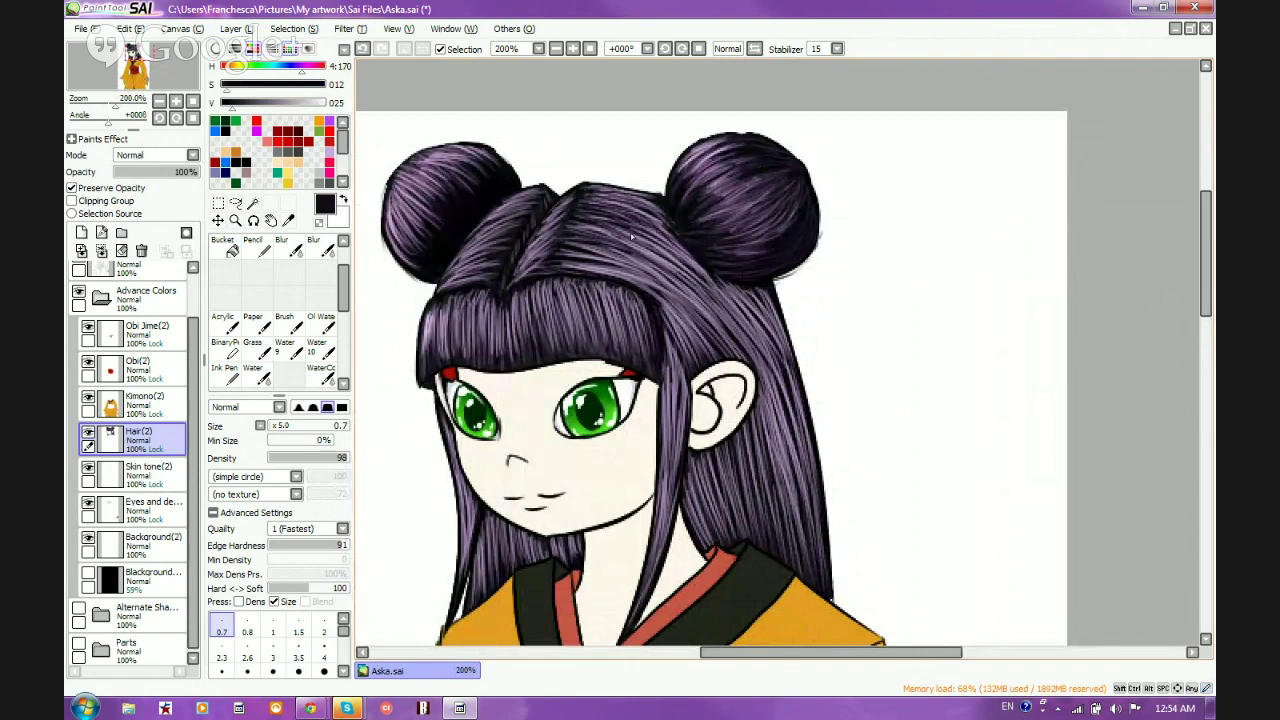
Paint near-black strands sweeping from the middle of the larger crown section over the bangs' outer corner toward the ear
{"action": "left_click_drag", "start_coordinate": [638, 236], "coordinate": [750, 332]}
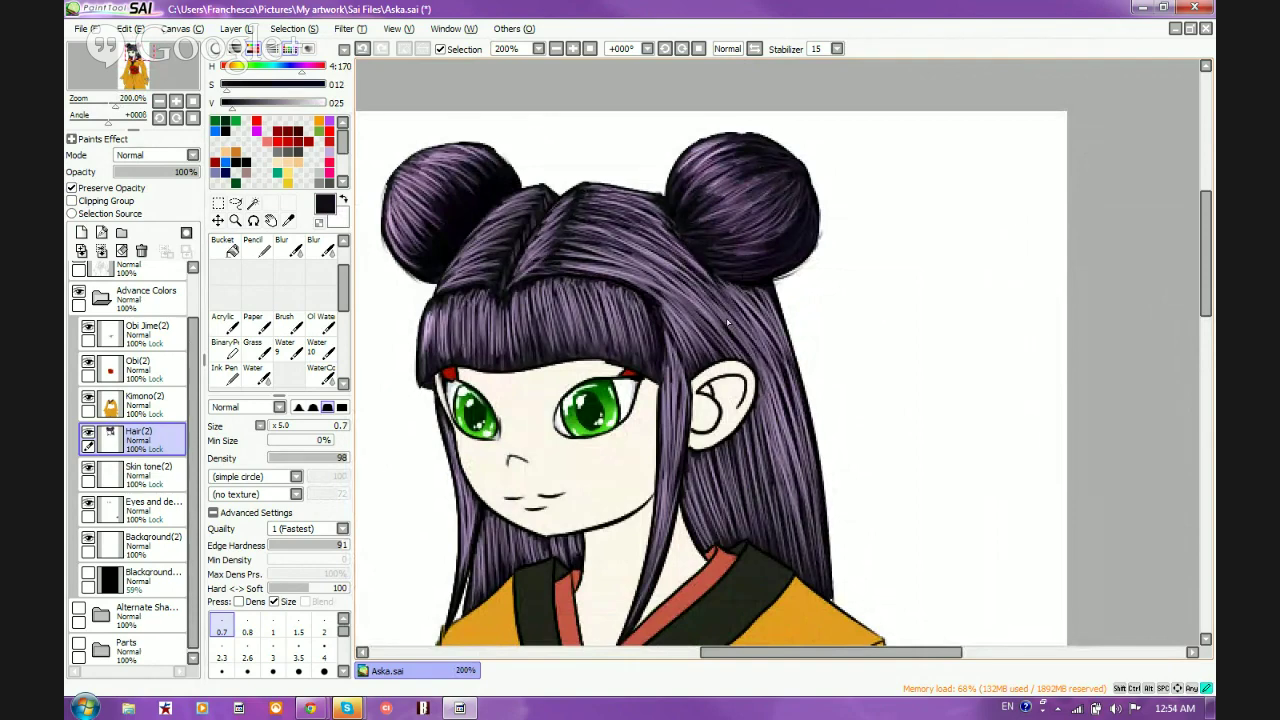
{"action": "left_click_drag", "start_coordinate": [690, 286], "coordinate": [752, 350]}
{"action": "left_click_drag", "start_coordinate": [632, 254], "coordinate": [674, 274]}
{"action": "mouse_move", "coordinate": [588, 224]}
{"action": "left_mouse_down"}
{"action": "mouse_move", "coordinate": [707, 288]}
{"action": "mouse_move", "coordinate": [620, 255]}
{"action": "mouse_move", "coordinate": [708, 310]}
{"action": "mouse_move", "coordinate": [628, 251]}
{"action": "mouse_move", "coordinate": [716, 318]}
{"action": "left_mouse_up"}
{"action": "mouse_move", "coordinate": [650, 282]}
{"action": "left_mouse_down"}
{"action": "mouse_move", "coordinate": [726, 346]}
{"action": "mouse_move", "coordinate": [716, 328]}
{"action": "left_mouse_up"}
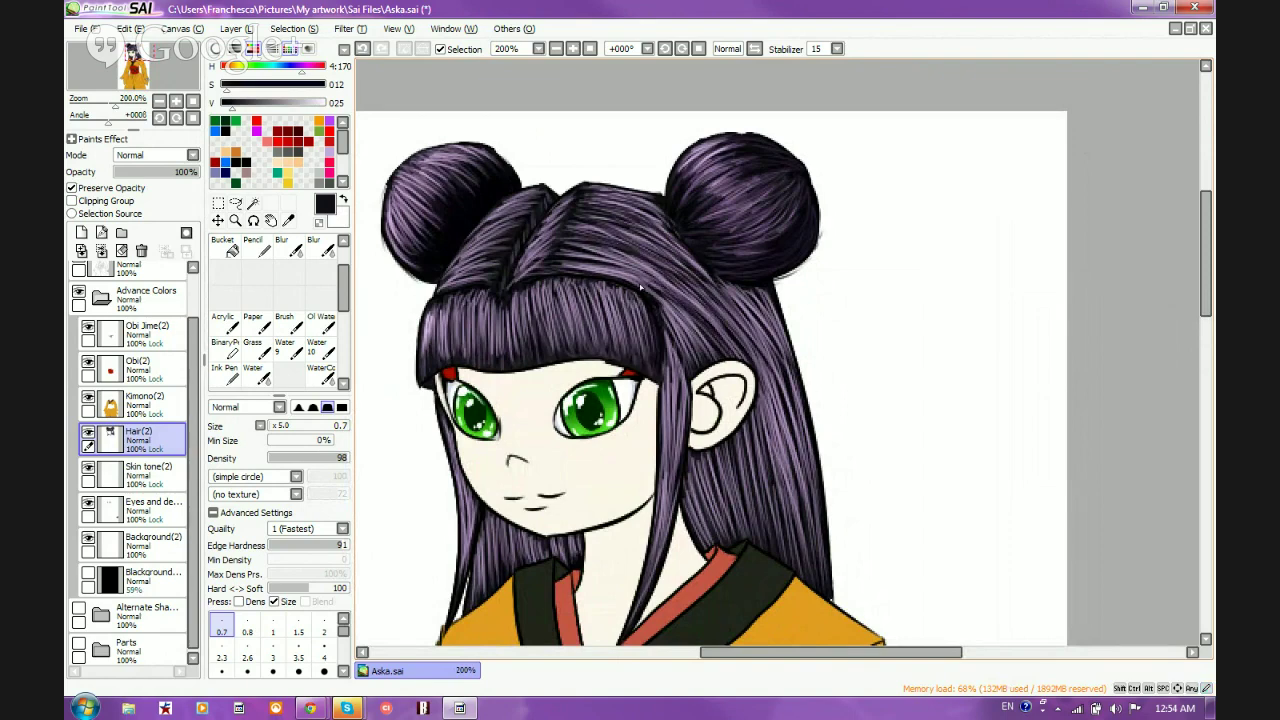
{"action": "left_click_drag", "start_coordinate": [598, 250], "coordinate": [666, 294]}
{"action": "mouse_move", "coordinate": [630, 278]}
{"action": "left_mouse_down"}
{"action": "mouse_move", "coordinate": [714, 334]}
{"action": "mouse_move", "coordinate": [712, 352]}
{"action": "left_mouse_up"}
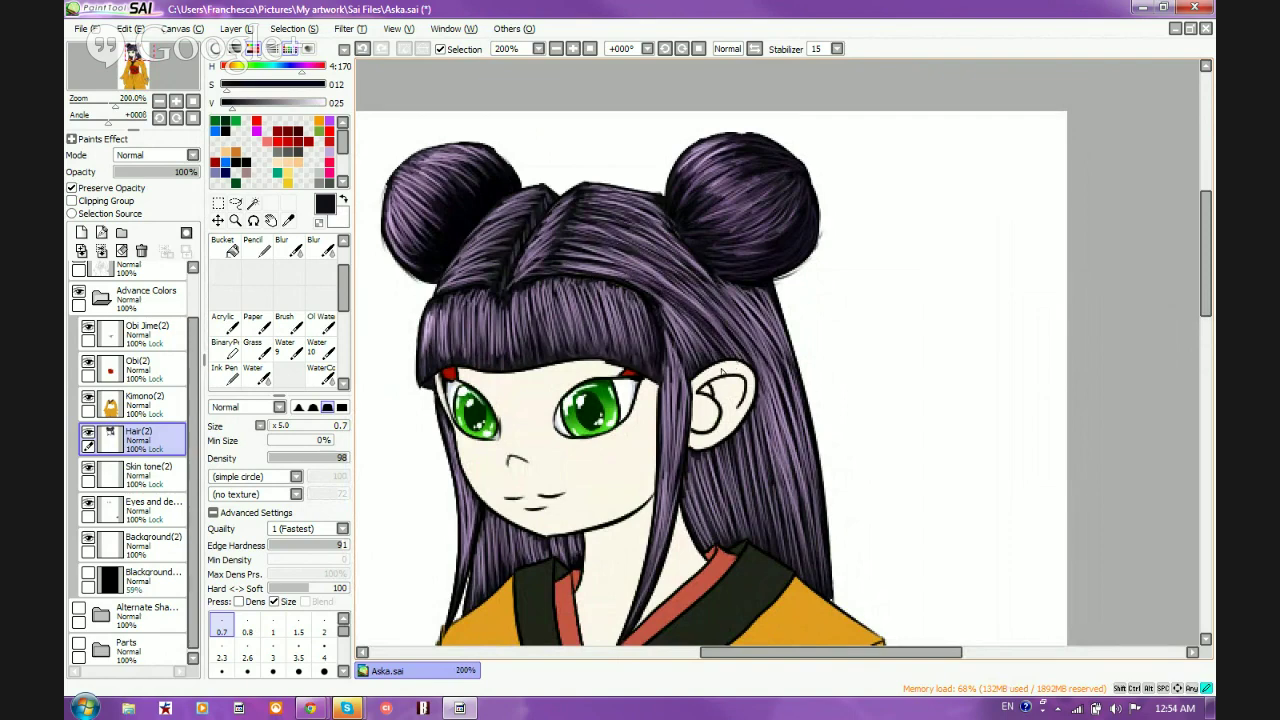
{"action": "left_click_drag", "start_coordinate": [666, 308], "coordinate": [698, 346]}
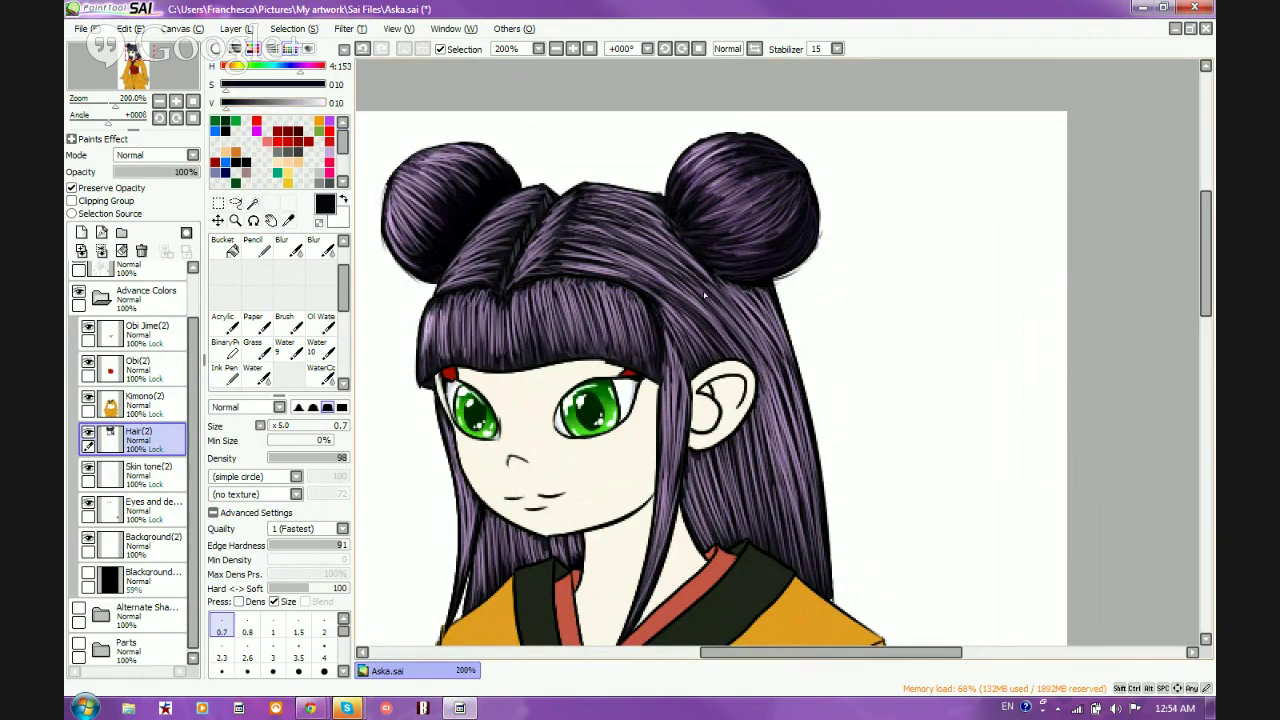
Paint darker near-black strands from beneath the second bun down through the long hair behind the ear
{"action": "left_click_drag", "start_coordinate": [704, 295], "coordinate": [776, 378]}
{"action": "left_click_drag", "start_coordinate": [718, 282], "coordinate": [778, 354]}
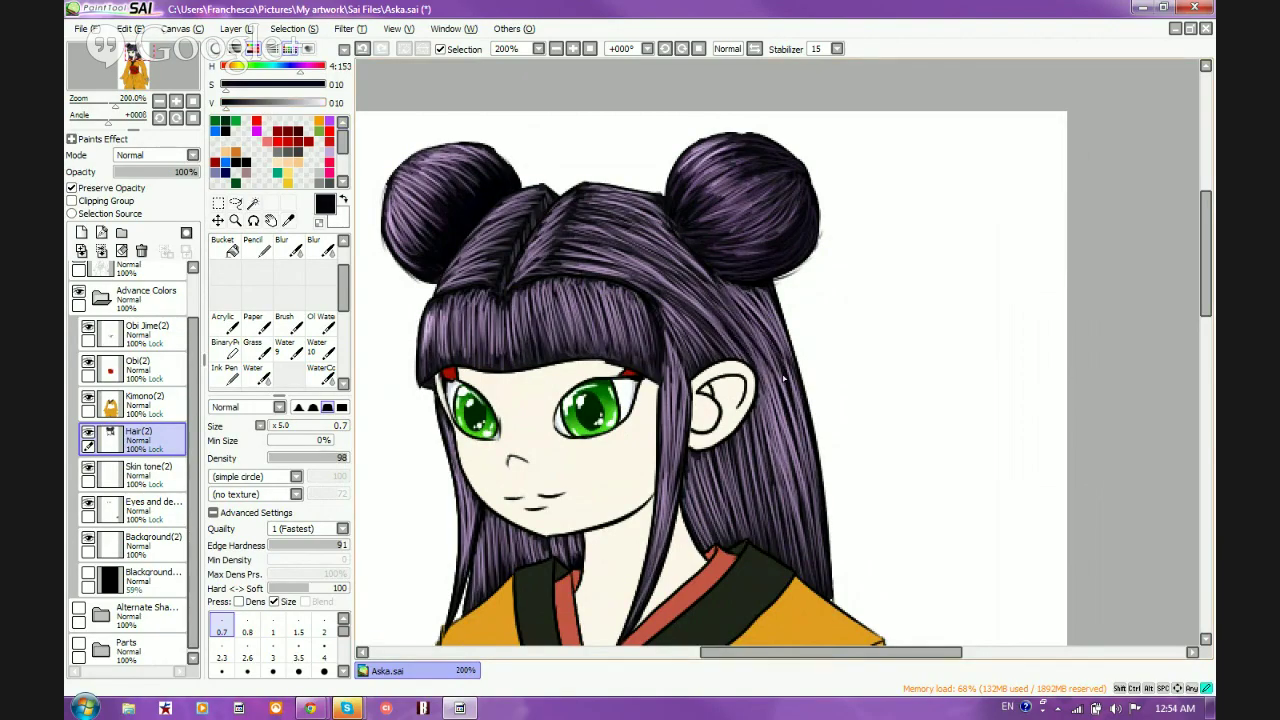
{"action": "left_click_drag", "start_coordinate": [734, 292], "coordinate": [782, 372]}
{"action": "mouse_move", "coordinate": [742, 292]}
{"action": "left_mouse_down"}
{"action": "mouse_move", "coordinate": [790, 362]}
{"action": "mouse_move", "coordinate": [792, 486]}
{"action": "left_mouse_up"}
{"action": "left_click_drag", "start_coordinate": [766, 362], "coordinate": [804, 496]}
{"action": "mouse_move", "coordinate": [792, 386]}
{"action": "left_mouse_down"}
{"action": "mouse_move", "coordinate": [820, 532]}
{"action": "mouse_move", "coordinate": [802, 542]}
{"action": "mouse_move", "coordinate": [798, 506]}
{"action": "mouse_move", "coordinate": [798, 530]}
{"action": "left_mouse_up"}
{"action": "mouse_move", "coordinate": [756, 402]}
{"action": "left_mouse_down"}
{"action": "mouse_move", "coordinate": [794, 538]}
{"action": "mouse_move", "coordinate": [770, 480]}
{"action": "left_mouse_up"}
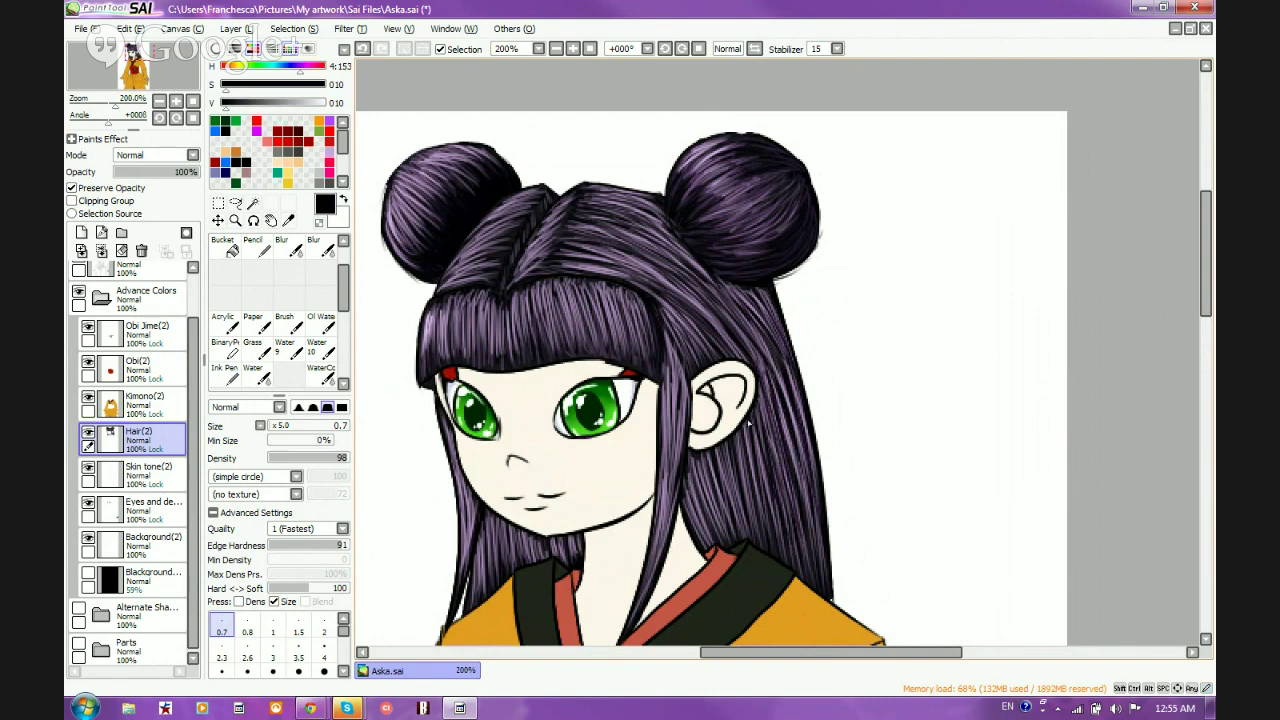
Paint near-black strands in the hair below the ear, between the sidelock and the back hair, down to the collar
{"action": "left_click_drag", "start_coordinate": [748, 424], "coordinate": [766, 514]}
{"action": "left_click_drag", "start_coordinate": [740, 470], "coordinate": [764, 532]}
{"action": "mouse_move", "coordinate": [726, 446]}
{"action": "left_mouse_down"}
{"action": "mouse_move", "coordinate": [746, 536]}
{"action": "mouse_move", "coordinate": [730, 530]}
{"action": "left_mouse_up"}
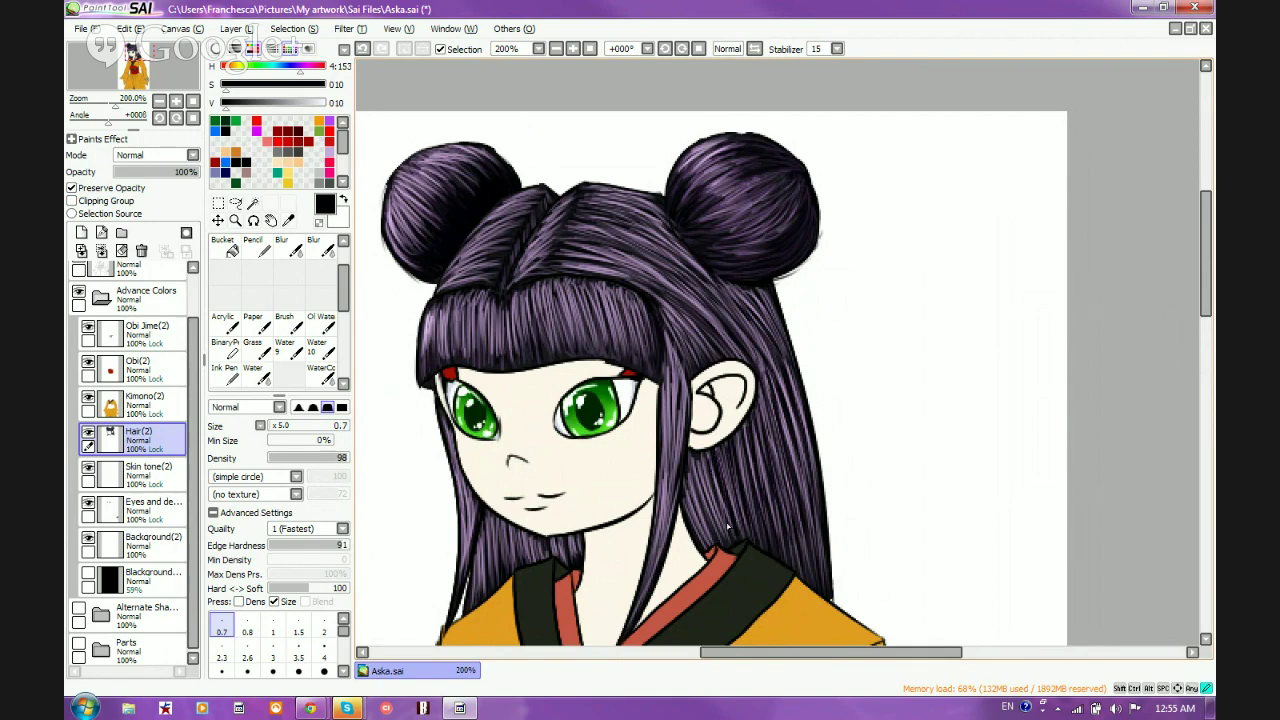
{"action": "left_click_drag", "start_coordinate": [712, 478], "coordinate": [732, 536]}
{"action": "left_click_drag", "start_coordinate": [700, 456], "coordinate": [716, 538]}
{"action": "left_click_drag", "start_coordinate": [686, 482], "coordinate": [708, 540]}
{"action": "left_click_drag", "start_coordinate": [702, 456], "coordinate": [712, 510]}
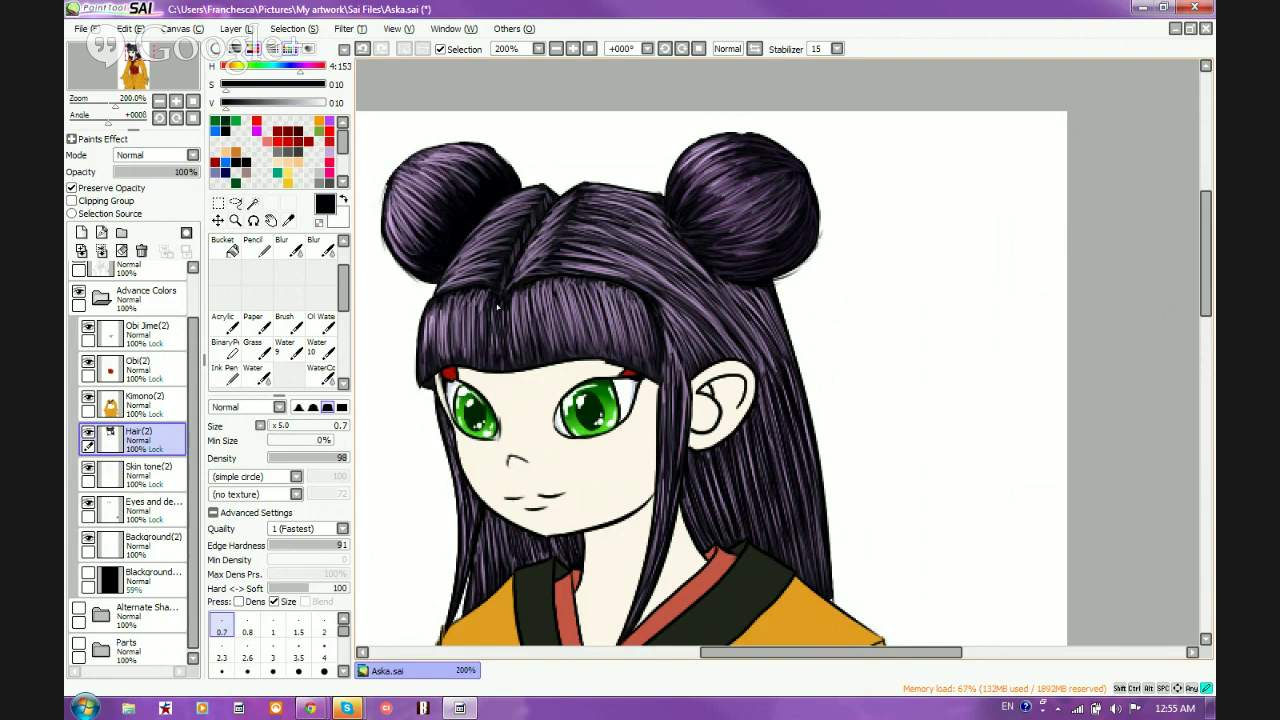
Paint near-black strands into the bangs below the parting and near their outer corner, and darken the parting's base
{"action": "left_click_drag", "start_coordinate": [498, 307], "coordinate": [500, 359]}
{"action": "mouse_move", "coordinate": [508, 332]}
{"action": "left_mouse_down"}
{"action": "mouse_move", "coordinate": [507, 348]}
{"action": "mouse_move", "coordinate": [483, 342]}
{"action": "mouse_move", "coordinate": [474, 356]}
{"action": "left_mouse_up"}
{"action": "left_click_drag", "start_coordinate": [482, 305], "coordinate": [483, 324]}
{"action": "left_click_drag", "start_coordinate": [651, 319], "coordinate": [652, 357]}
{"action": "left_click_drag", "start_coordinate": [645, 303], "coordinate": [647, 343]}
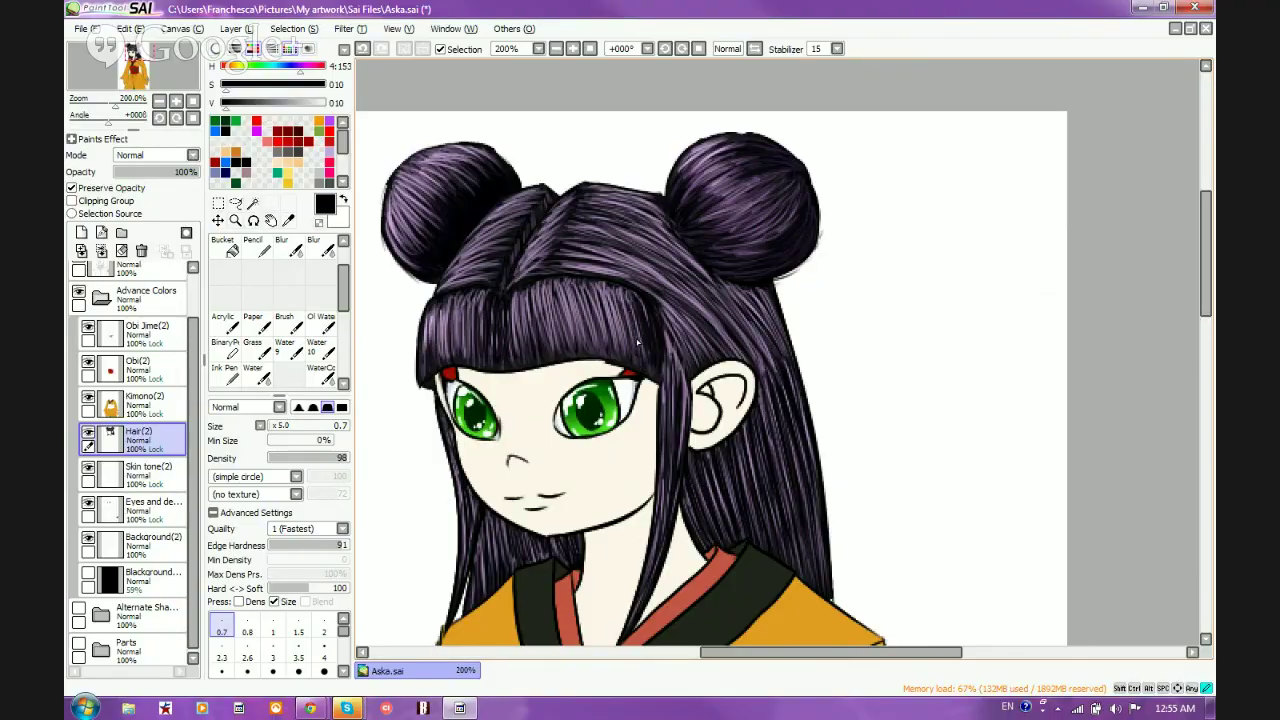
{"action": "mouse_move", "coordinate": [628, 310]}
{"action": "left_mouse_down"}
{"action": "mouse_move", "coordinate": [632, 350]}
{"action": "mouse_move", "coordinate": [626, 336]}
{"action": "mouse_move", "coordinate": [620, 348]}
{"action": "left_mouse_up"}
{"action": "left_click_drag", "start_coordinate": [607, 292], "coordinate": [614, 337]}
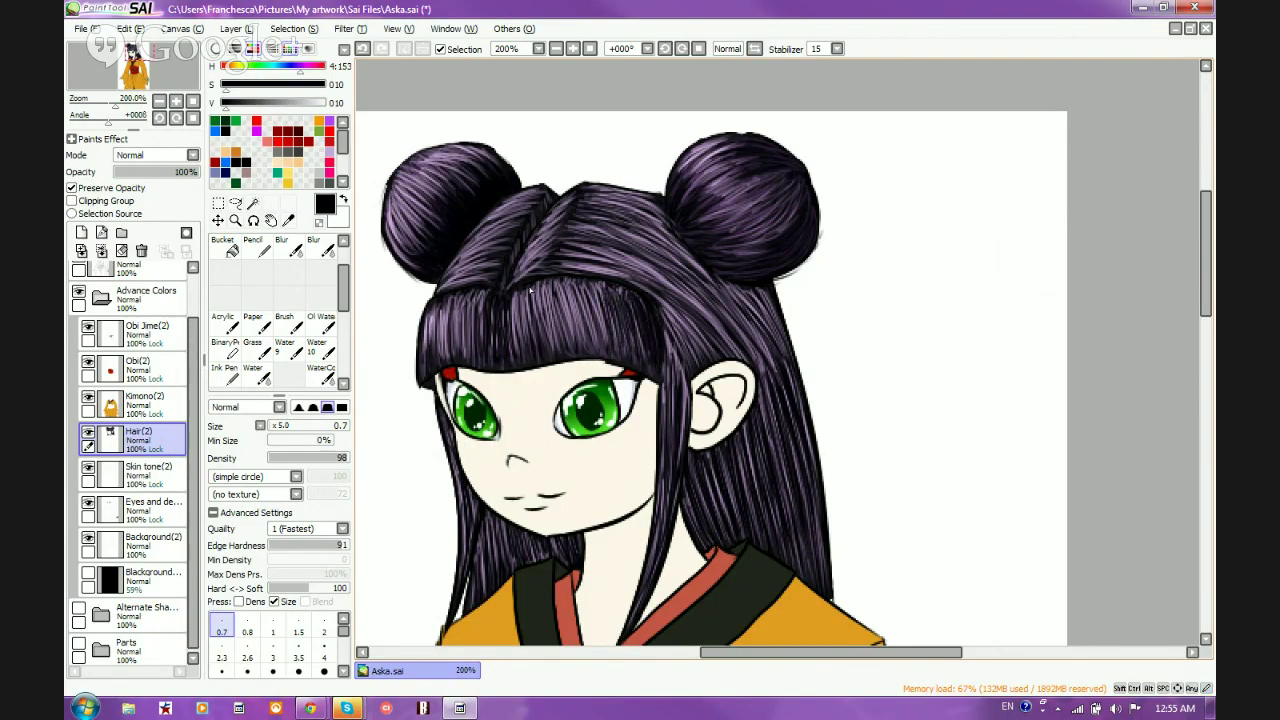
{"action": "mouse_move", "coordinate": [536, 261]}
{"action": "left_mouse_down"}
{"action": "mouse_move", "coordinate": [522, 266]}
{"action": "mouse_move", "coordinate": [531, 247]}
{"action": "mouse_move", "coordinate": [524, 270]}
{"action": "left_mouse_up"}
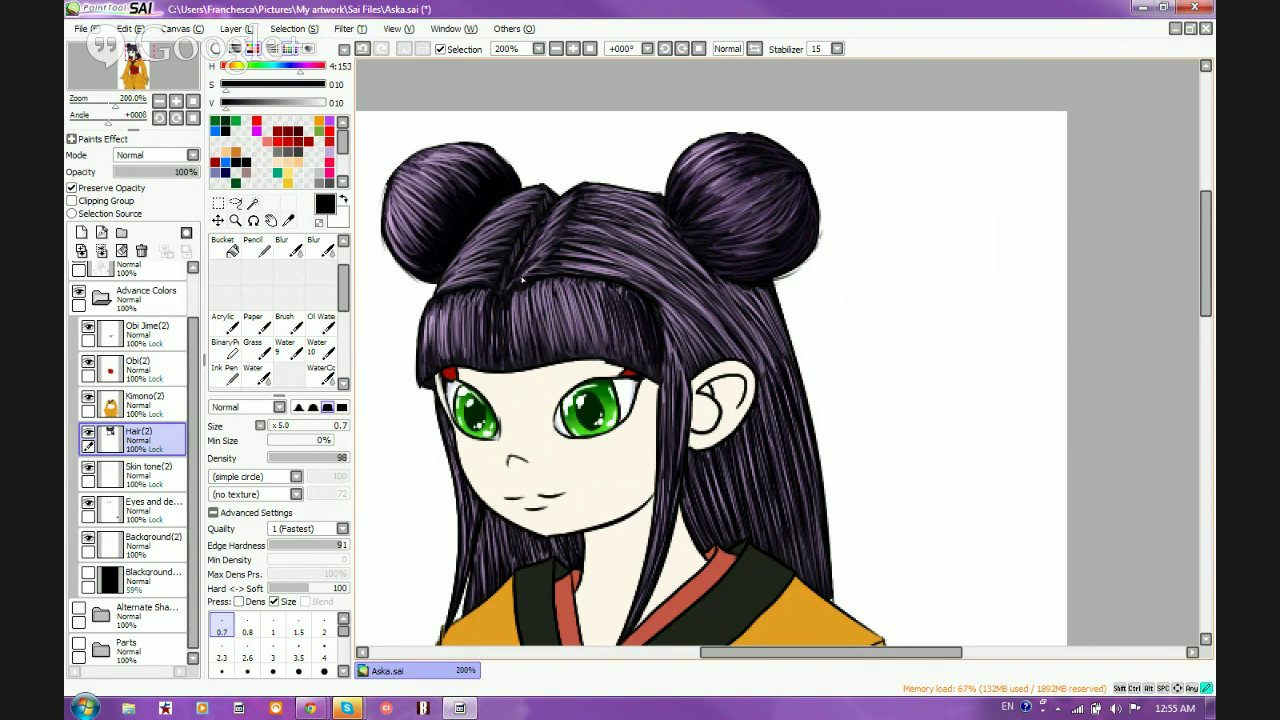
Paint near-black strands from the larger crown section and beneath the second bun down toward the hair behind the ear
{"action": "left_click_drag", "start_coordinate": [659, 218], "coordinate": [781, 347]}
{"action": "left_click_drag", "start_coordinate": [722, 278], "coordinate": [777, 336]}
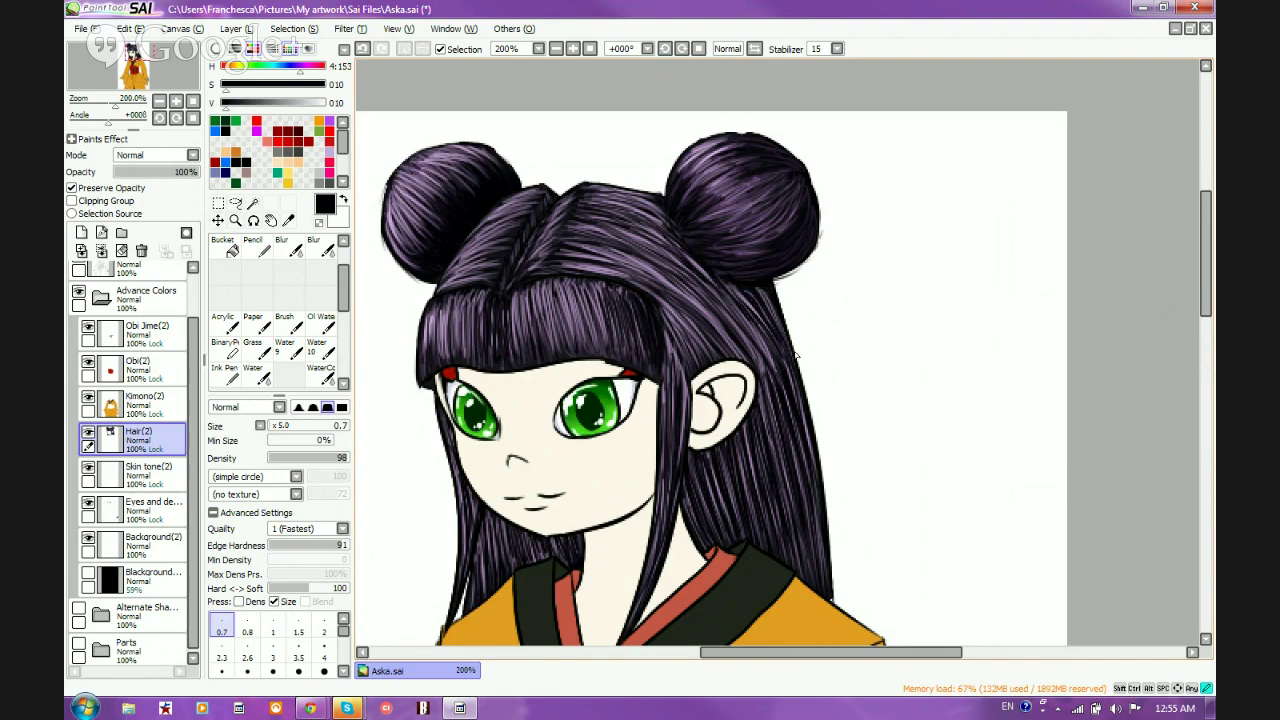
{"action": "left_click_drag", "start_coordinate": [760, 290], "coordinate": [781, 346]}
{"action": "mouse_move", "coordinate": [742, 294]}
{"action": "left_mouse_down"}
{"action": "mouse_move", "coordinate": [806, 449]}
{"action": "mouse_move", "coordinate": [714, 287]}
{"action": "mouse_move", "coordinate": [788, 425]}
{"action": "mouse_move", "coordinate": [743, 303]}
{"action": "mouse_move", "coordinate": [812, 456]}
{"action": "mouse_move", "coordinate": [727, 294]}
{"action": "mouse_move", "coordinate": [776, 364]}
{"action": "left_mouse_up"}
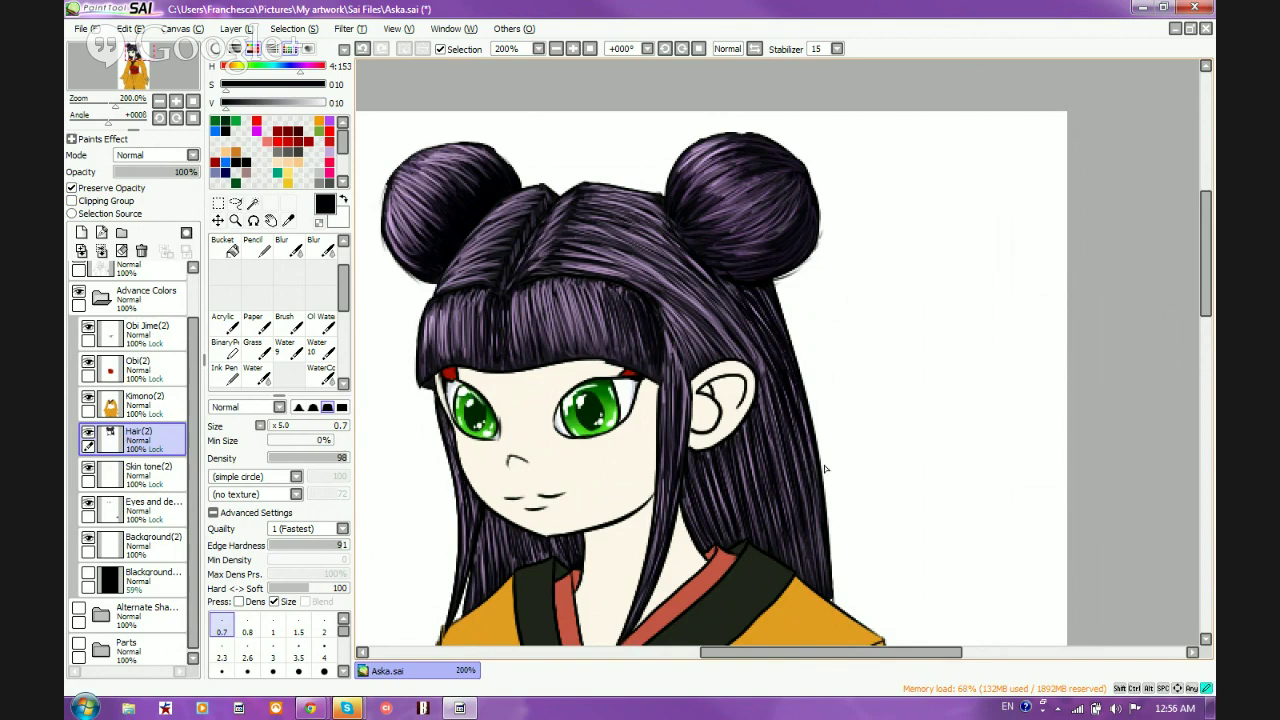
Paint near-black strands down the outer long back hair and across the larger crown section to above the ear
{"action": "left_click_drag", "start_coordinate": [795, 449], "coordinate": [822, 556]}
{"action": "left_click_drag", "start_coordinate": [781, 411], "coordinate": [811, 520]}
{"action": "left_click_drag", "start_coordinate": [769, 407], "coordinate": [780, 471]}
{"action": "mouse_move", "coordinate": [609, 199]}
{"action": "left_mouse_down"}
{"action": "mouse_move", "coordinate": [678, 228]}
{"action": "mouse_move", "coordinate": [764, 326]}
{"action": "left_mouse_up"}
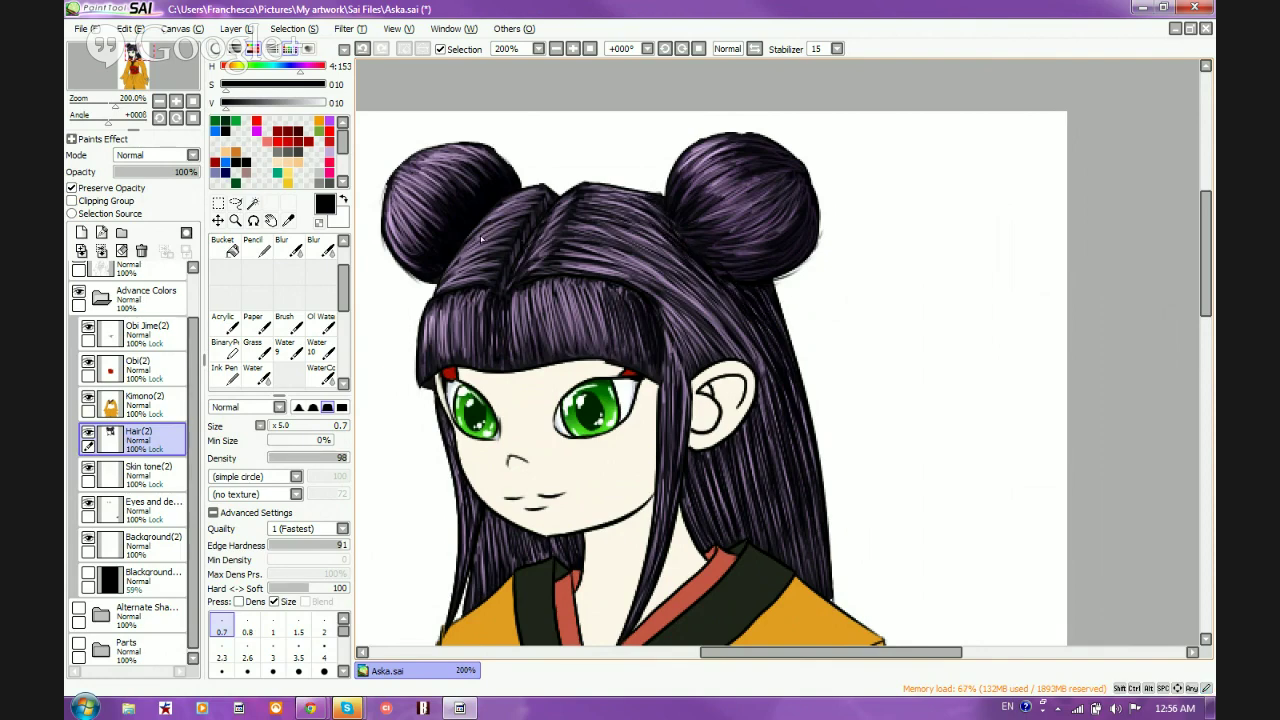
Paint near-black strands in the smaller crown section, sweeping from its top edge down beside the first bun
{"action": "left_click_drag", "start_coordinate": [514, 208], "coordinate": [450, 266]}
{"action": "left_click_drag", "start_coordinate": [490, 234], "coordinate": [460, 260]}
{"action": "mouse_move", "coordinate": [516, 206]}
{"action": "left_mouse_down"}
{"action": "mouse_move", "coordinate": [487, 229]}
{"action": "mouse_move", "coordinate": [498, 212]}
{"action": "left_mouse_up"}
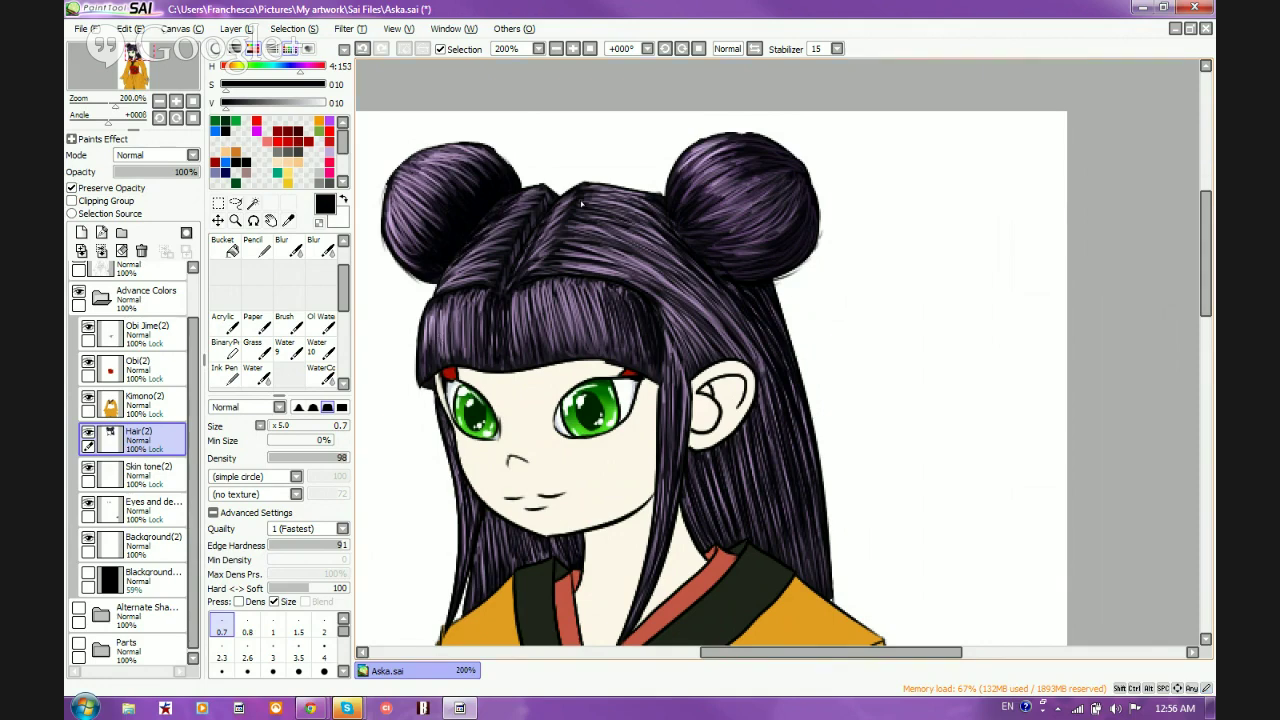
Examine the shaded hair up close and against the whole figure, hiding and reshowing the Hair(2) layer to compare
{"action": "scroll", "coordinate": [581, 204], "scroll_direction": "down", "scroll_amount": 2}
{"action": "scroll", "coordinate": [595, 373], "scroll_direction": "up", "scroll_amount": 1}
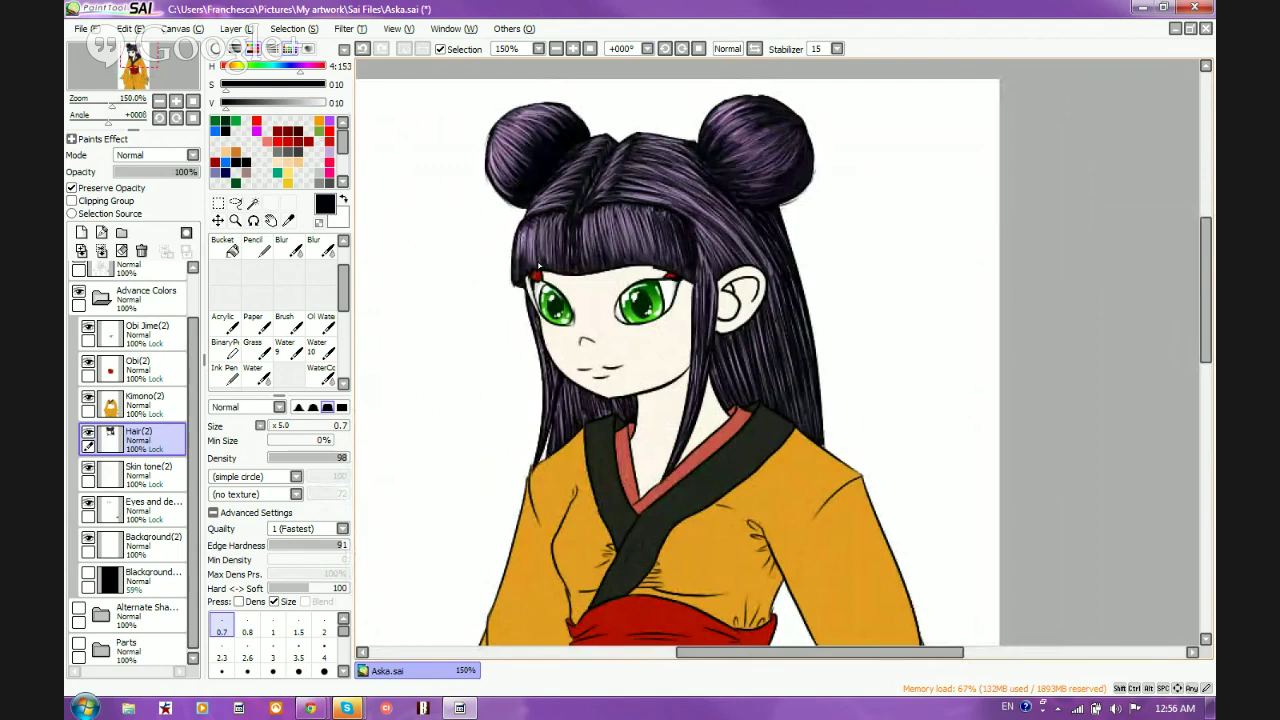
{"action": "scroll", "coordinate": [546, 262], "scroll_direction": "down", "scroll_amount": 2}
{"action": "scroll", "coordinate": [599, 188], "scroll_direction": "up", "scroll_amount": 1}
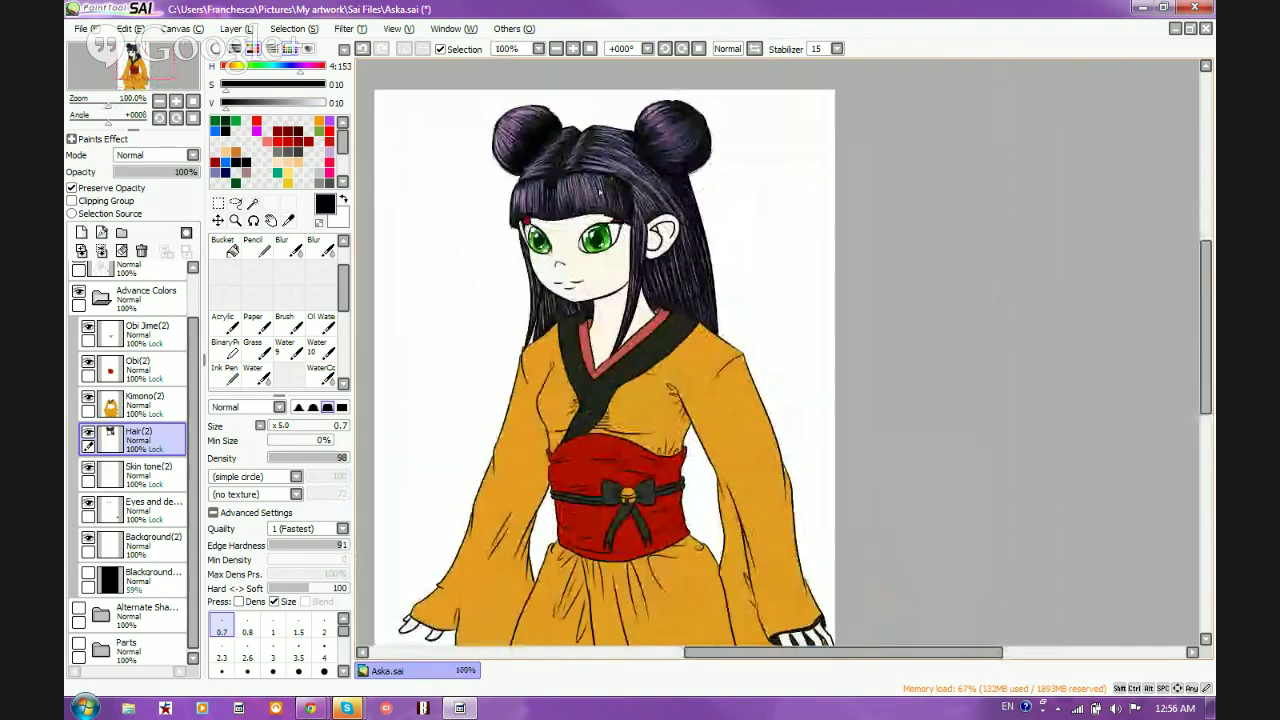
{"action": "scroll", "coordinate": [600, 190], "scroll_direction": "up", "scroll_amount": 1}
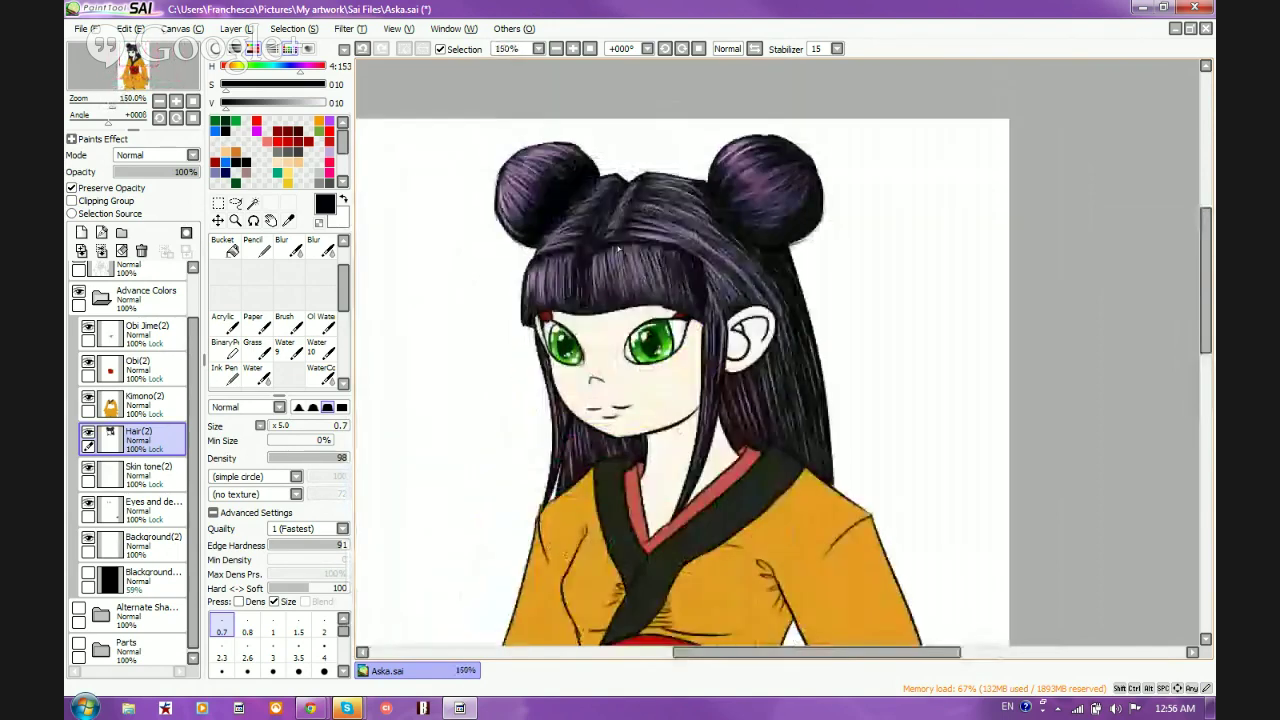
{"action": "scroll", "coordinate": [640, 230], "scroll_direction": "up", "scroll_amount": 1}
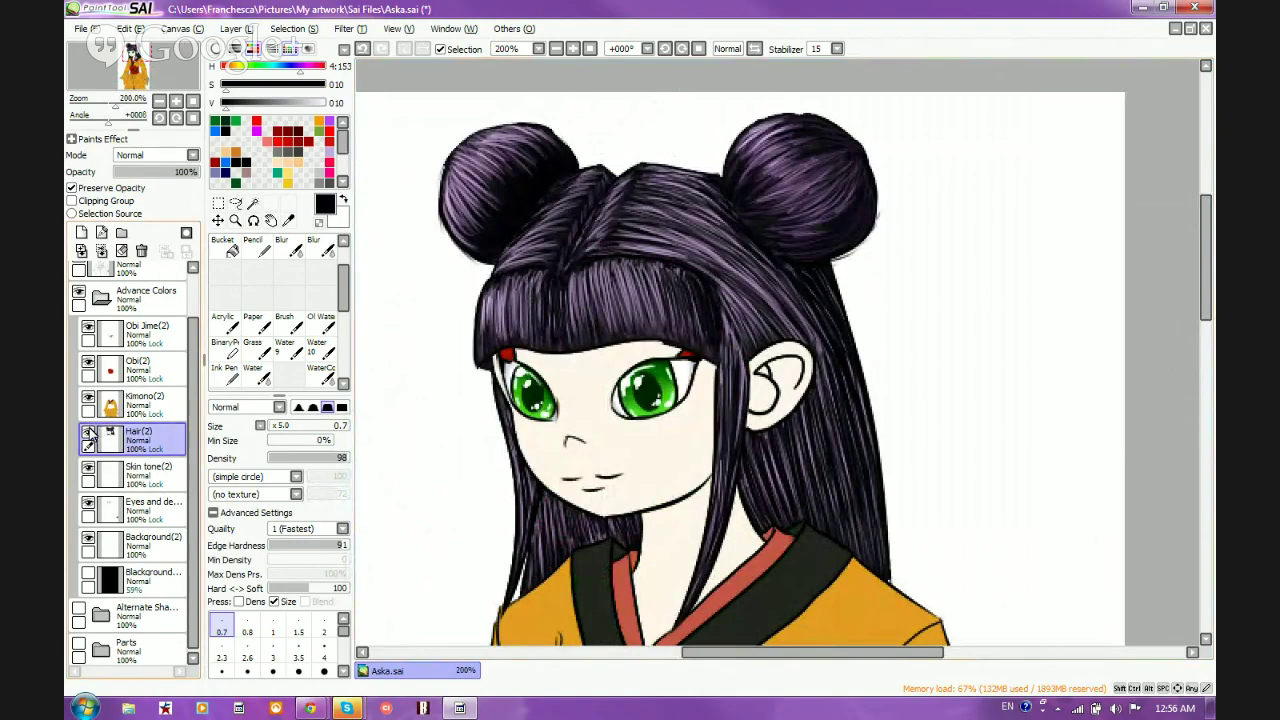
{"action": "left_click", "coordinate": [88, 432]}
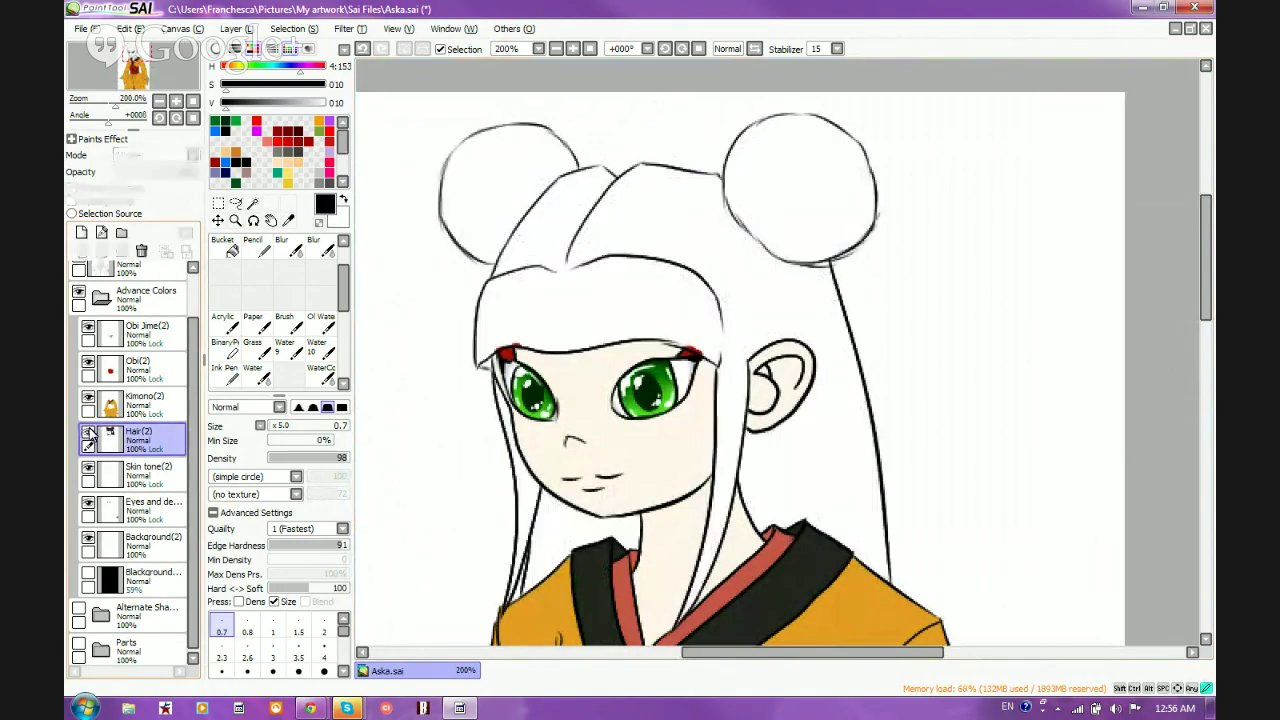
{"action": "left_click", "coordinate": [88, 432]}
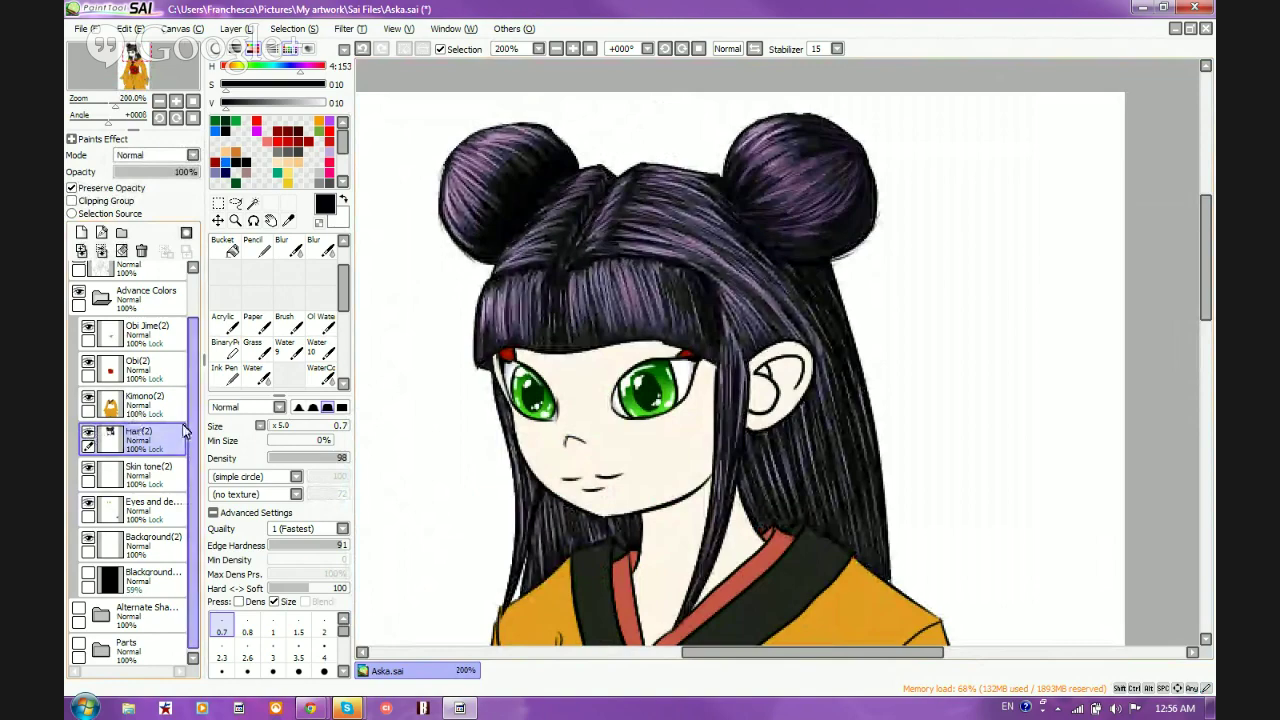
{"action": "scroll", "coordinate": [573, 262], "scroll_direction": "down", "scroll_amount": 2}
{"action": "scroll", "coordinate": [568, 364], "scroll_direction": "up", "scroll_amount": 1}
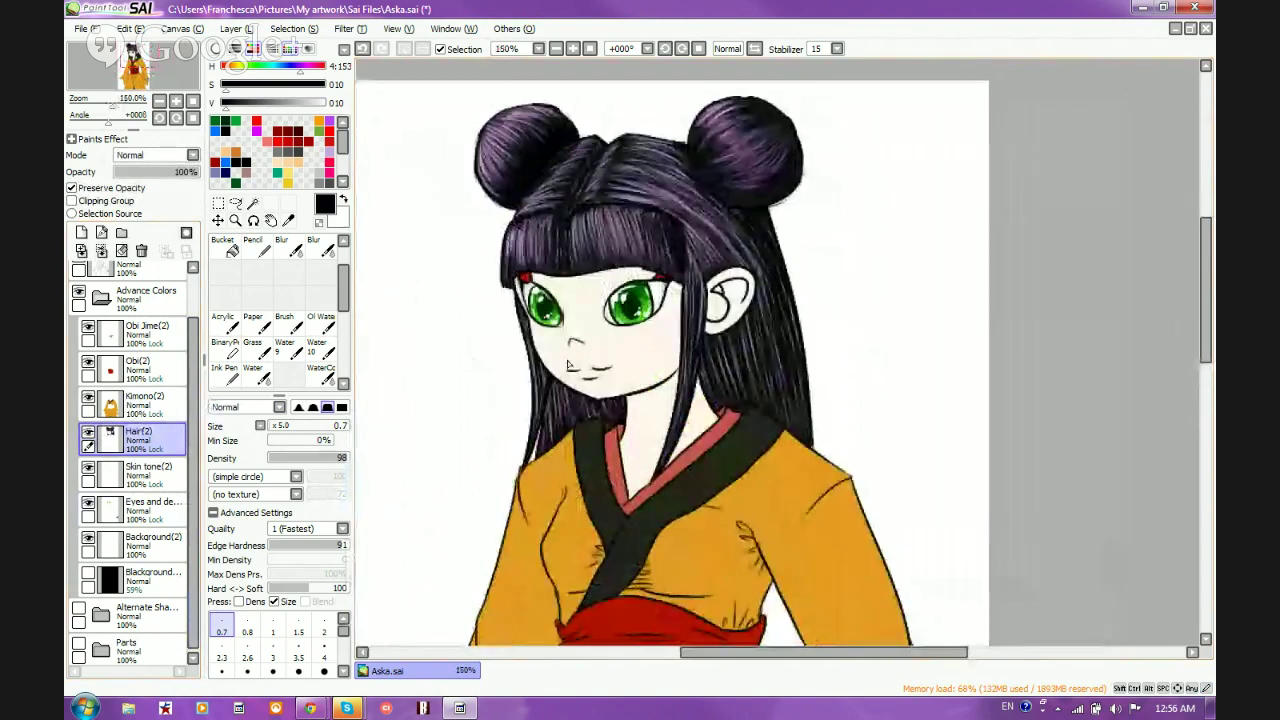
{"action": "scroll", "coordinate": [567, 364], "scroll_direction": "down", "scroll_amount": 2}
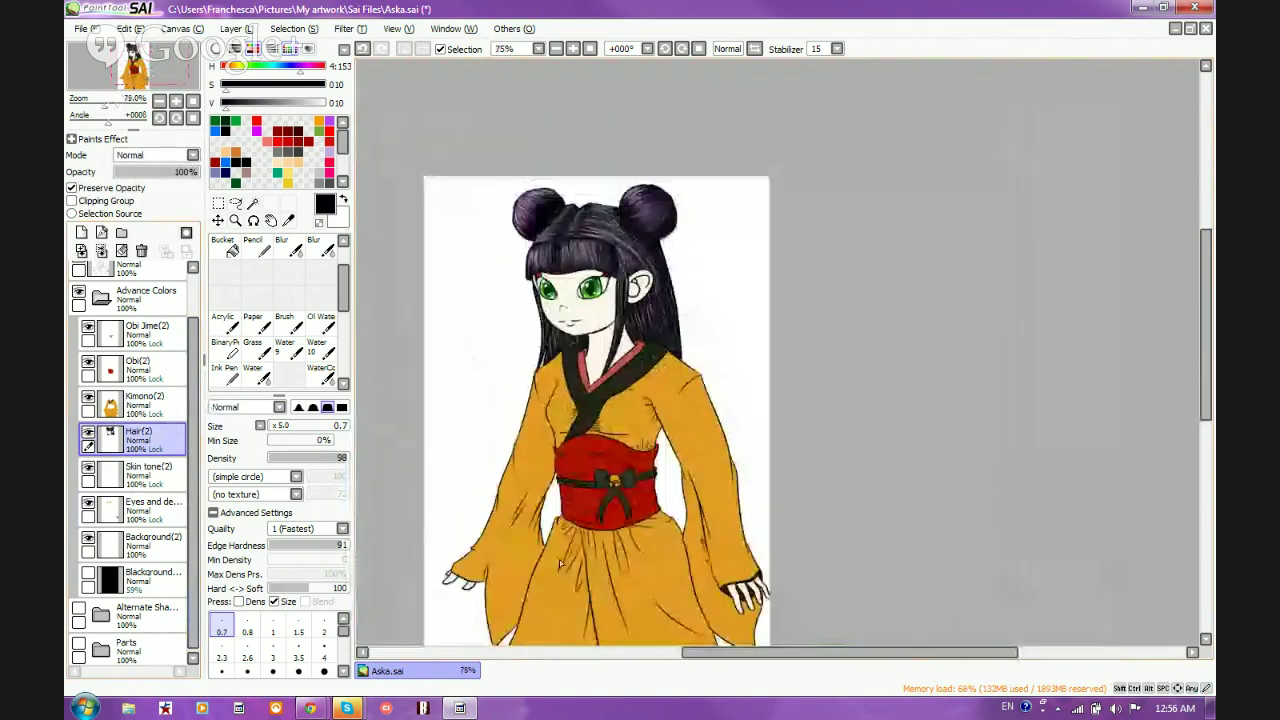
Prepare to paint the waist ribbon on the Obi Jime(2) layer with a size 4 brush and the ribbon's sampled dark grey
{"action": "scroll", "coordinate": [559, 559], "scroll_direction": "up", "scroll_amount": 1}
{"action": "left_click", "coordinate": [170, 341]}
{"action": "scroll", "coordinate": [792, 485], "scroll_direction": "up", "scroll_amount": 3}
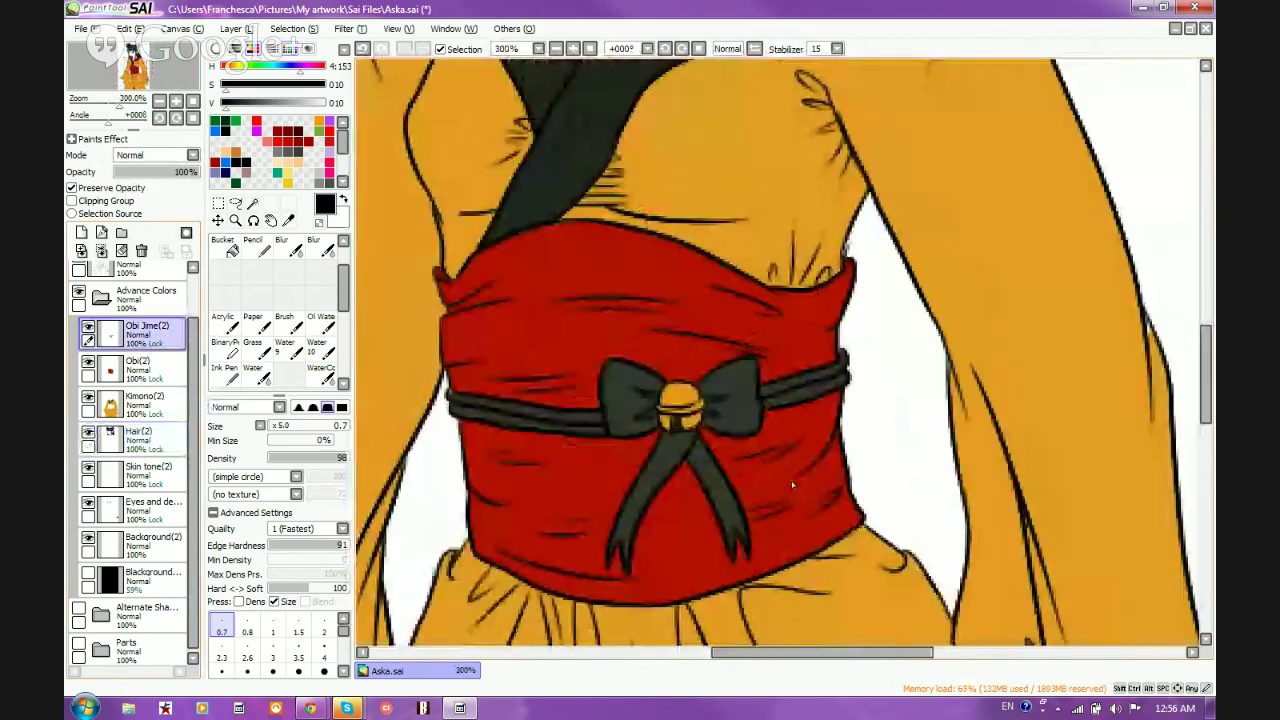
{"action": "scroll", "coordinate": [565, 513], "scroll_direction": "up", "scroll_amount": 1}
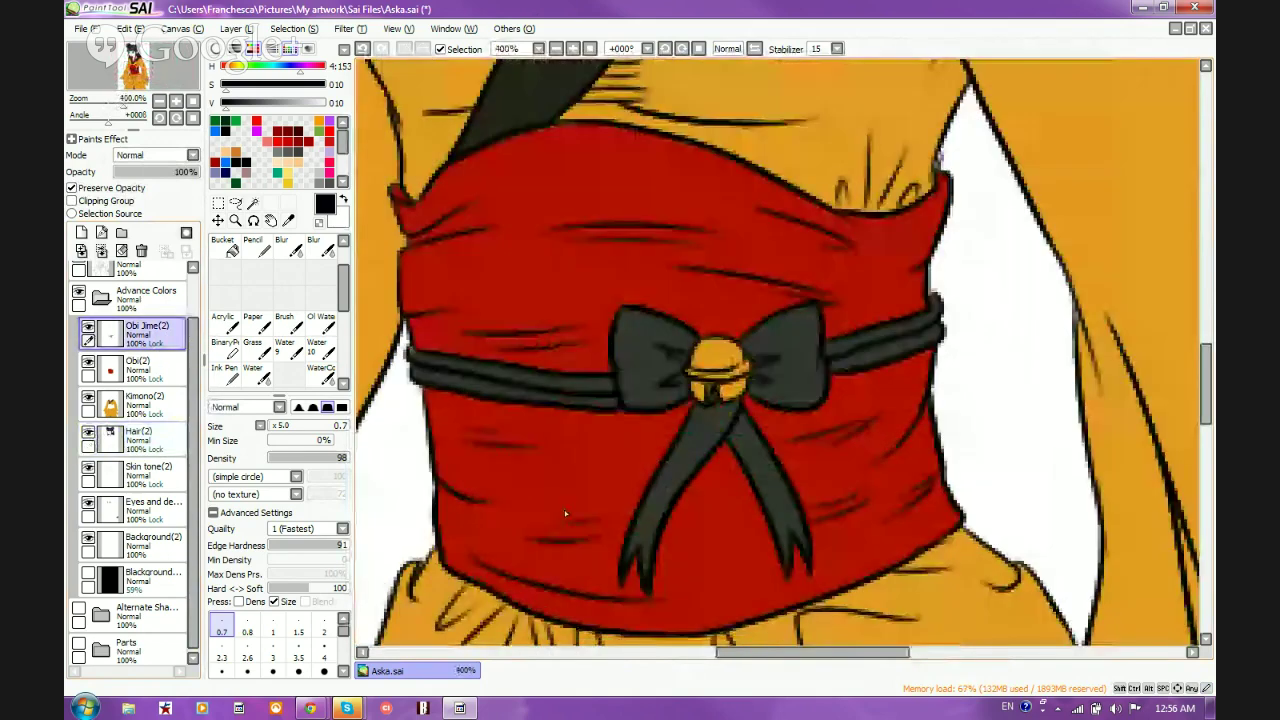
{"action": "left_click", "coordinate": [323, 648]}
{"action": "left_click", "coordinate": [655, 575], "text": "alt"}
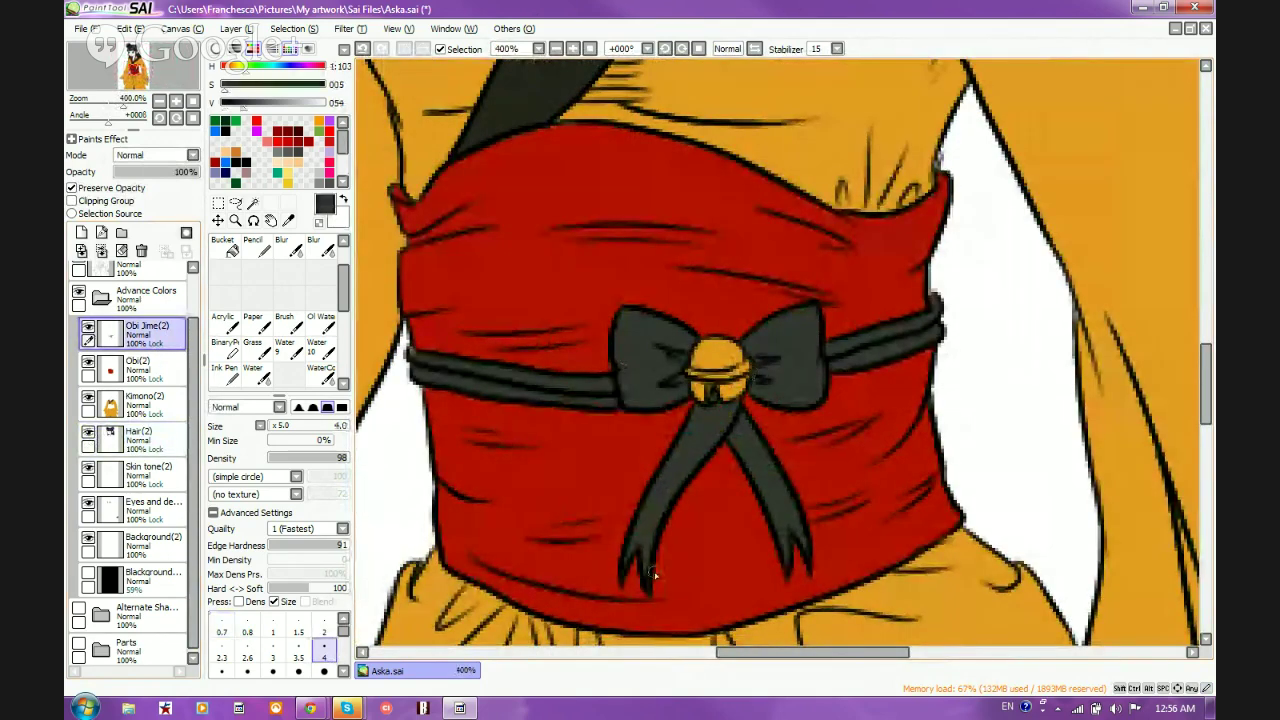
Shade both loops of the bow with a near-black tone of hue 096, saturation 012 and value 030
{"action": "scroll", "coordinate": [736, 450], "scroll_direction": "up", "scroll_amount": 2}
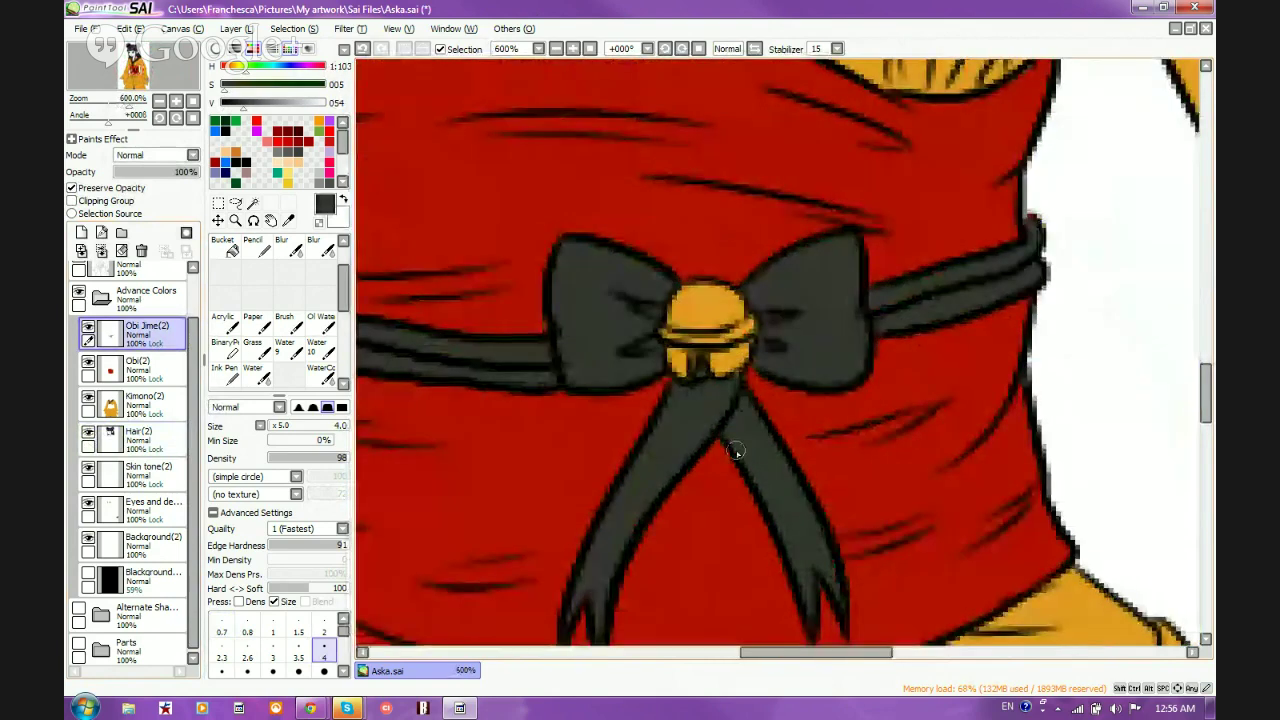
{"action": "left_click", "coordinate": [225, 86]}
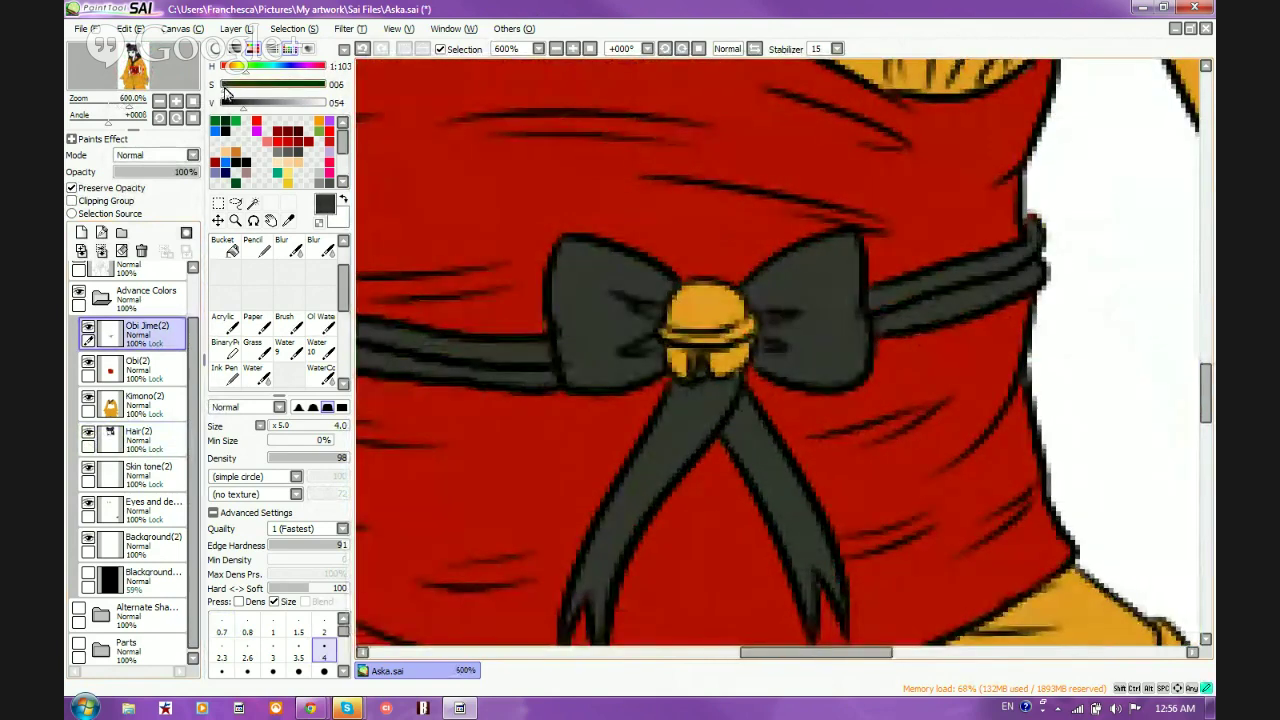
{"action": "left_click", "coordinate": [227, 85]}
{"action": "left_click_drag", "start_coordinate": [243, 104], "coordinate": [236, 104]}
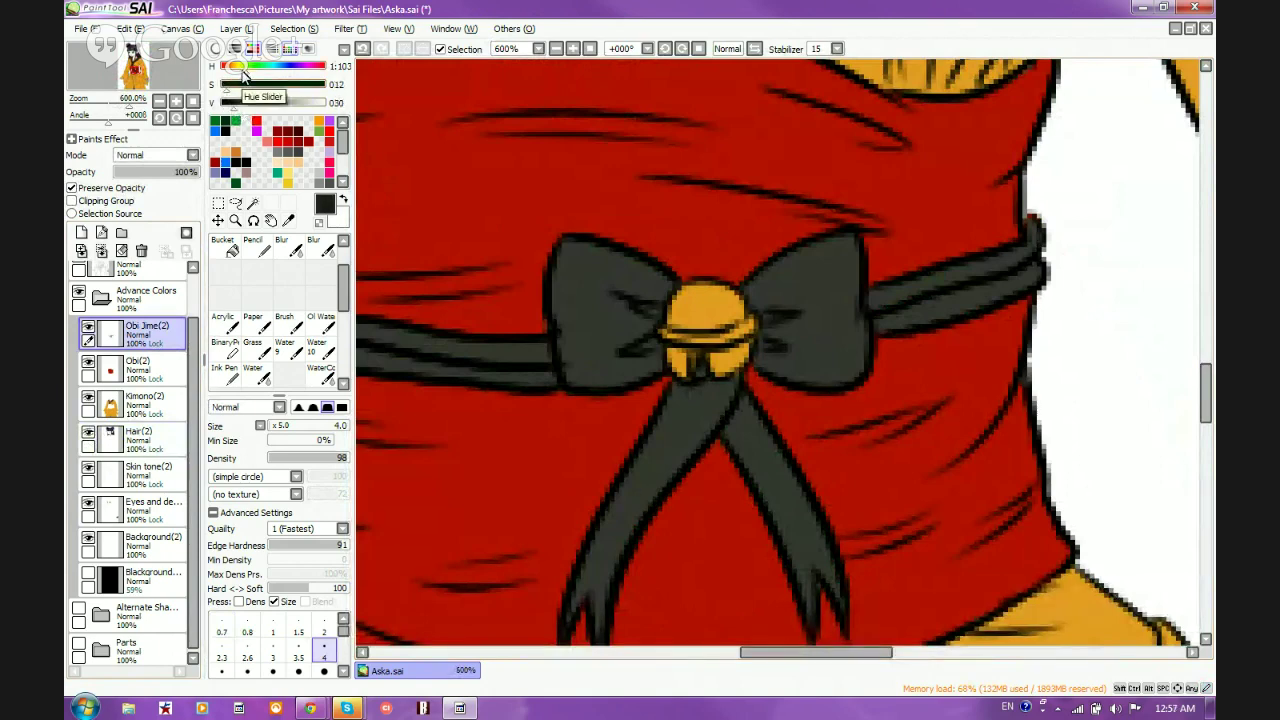
{"action": "left_click_drag", "start_coordinate": [242, 72], "coordinate": [228, 72]}
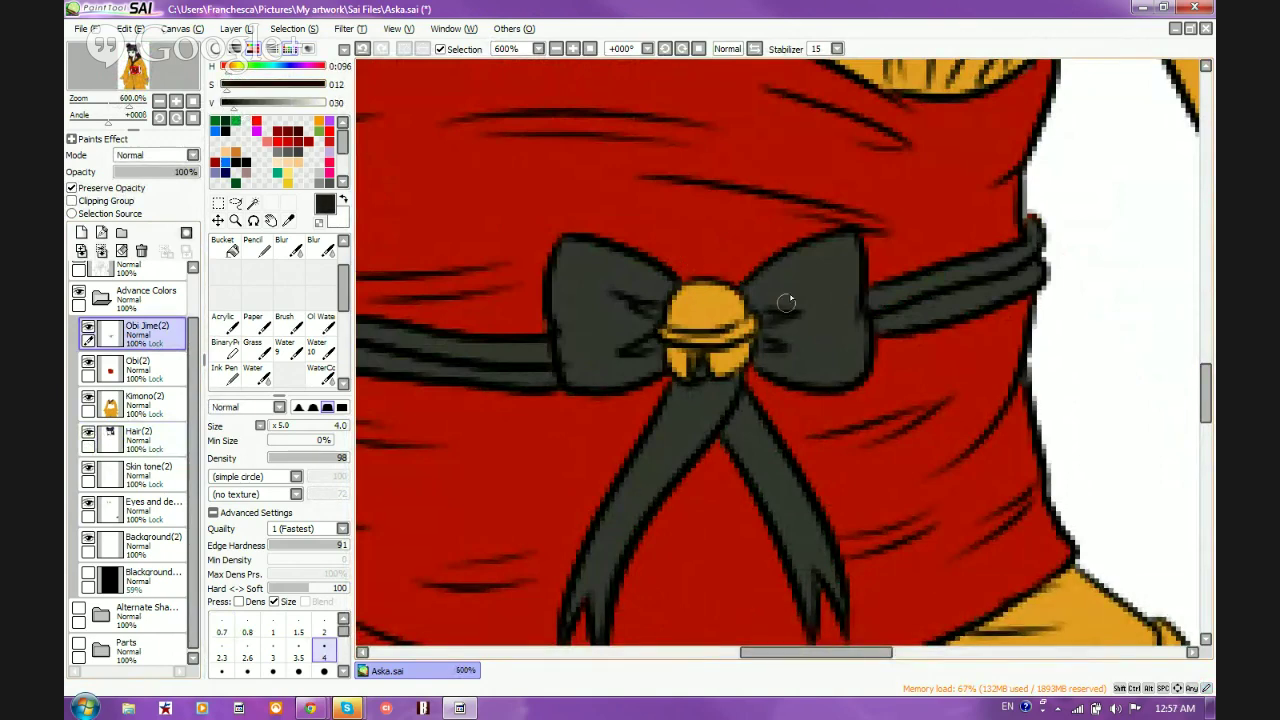
{"action": "mouse_move", "coordinate": [851, 251]}
{"action": "left_mouse_down"}
{"action": "mouse_move", "coordinate": [850, 286]}
{"action": "mouse_move", "coordinate": [835, 264]}
{"action": "mouse_move", "coordinate": [855, 261]}
{"action": "mouse_move", "coordinate": [838, 300]}
{"action": "mouse_move", "coordinate": [860, 331]}
{"action": "mouse_move", "coordinate": [833, 370]}
{"action": "mouse_move", "coordinate": [855, 320]}
{"action": "mouse_move", "coordinate": [833, 377]}
{"action": "mouse_move", "coordinate": [849, 378]}
{"action": "mouse_move", "coordinate": [801, 371]}
{"action": "mouse_move", "coordinate": [848, 369]}
{"action": "mouse_move", "coordinate": [802, 384]}
{"action": "mouse_move", "coordinate": [849, 302]}
{"action": "mouse_move", "coordinate": [845, 261]}
{"action": "mouse_move", "coordinate": [841, 302]}
{"action": "mouse_move", "coordinate": [827, 307]}
{"action": "mouse_move", "coordinate": [854, 321]}
{"action": "mouse_move", "coordinate": [837, 307]}
{"action": "mouse_move", "coordinate": [846, 364]}
{"action": "mouse_move", "coordinate": [844, 310]}
{"action": "mouse_move", "coordinate": [827, 377]}
{"action": "mouse_move", "coordinate": [818, 296]}
{"action": "mouse_move", "coordinate": [764, 310]}
{"action": "mouse_move", "coordinate": [794, 308]}
{"action": "mouse_move", "coordinate": [762, 298]}
{"action": "mouse_move", "coordinate": [801, 289]}
{"action": "mouse_move", "coordinate": [771, 301]}
{"action": "mouse_move", "coordinate": [786, 315]}
{"action": "mouse_move", "coordinate": [767, 330]}
{"action": "mouse_move", "coordinate": [794, 348]}
{"action": "mouse_move", "coordinate": [763, 347]}
{"action": "mouse_move", "coordinate": [801, 303]}
{"action": "mouse_move", "coordinate": [763, 315]}
{"action": "mouse_move", "coordinate": [789, 280]}
{"action": "mouse_move", "coordinate": [765, 294]}
{"action": "mouse_move", "coordinate": [808, 276]}
{"action": "left_mouse_up"}
{"action": "mouse_move", "coordinate": [636, 302]}
{"action": "left_mouse_down"}
{"action": "mouse_move", "coordinate": [605, 294]}
{"action": "mouse_move", "coordinate": [655, 299]}
{"action": "mouse_move", "coordinate": [592, 275]}
{"action": "mouse_move", "coordinate": [655, 308]}
{"action": "mouse_move", "coordinate": [617, 320]}
{"action": "mouse_move", "coordinate": [628, 310]}
{"action": "mouse_move", "coordinate": [653, 317]}
{"action": "mouse_move", "coordinate": [609, 347]}
{"action": "mouse_move", "coordinate": [611, 336]}
{"action": "mouse_move", "coordinate": [650, 340]}
{"action": "mouse_move", "coordinate": [637, 376]}
{"action": "mouse_move", "coordinate": [660, 356]}
{"action": "mouse_move", "coordinate": [577, 380]}
{"action": "mouse_move", "coordinate": [624, 365]}
{"action": "mouse_move", "coordinate": [609, 358]}
{"action": "mouse_move", "coordinate": [646, 337]}
{"action": "mouse_move", "coordinate": [618, 279]}
{"action": "mouse_move", "coordinate": [658, 294]}
{"action": "mouse_move", "coordinate": [636, 262]}
{"action": "mouse_move", "coordinate": [694, 293]}
{"action": "mouse_move", "coordinate": [598, 250]}
{"action": "left_mouse_up"}
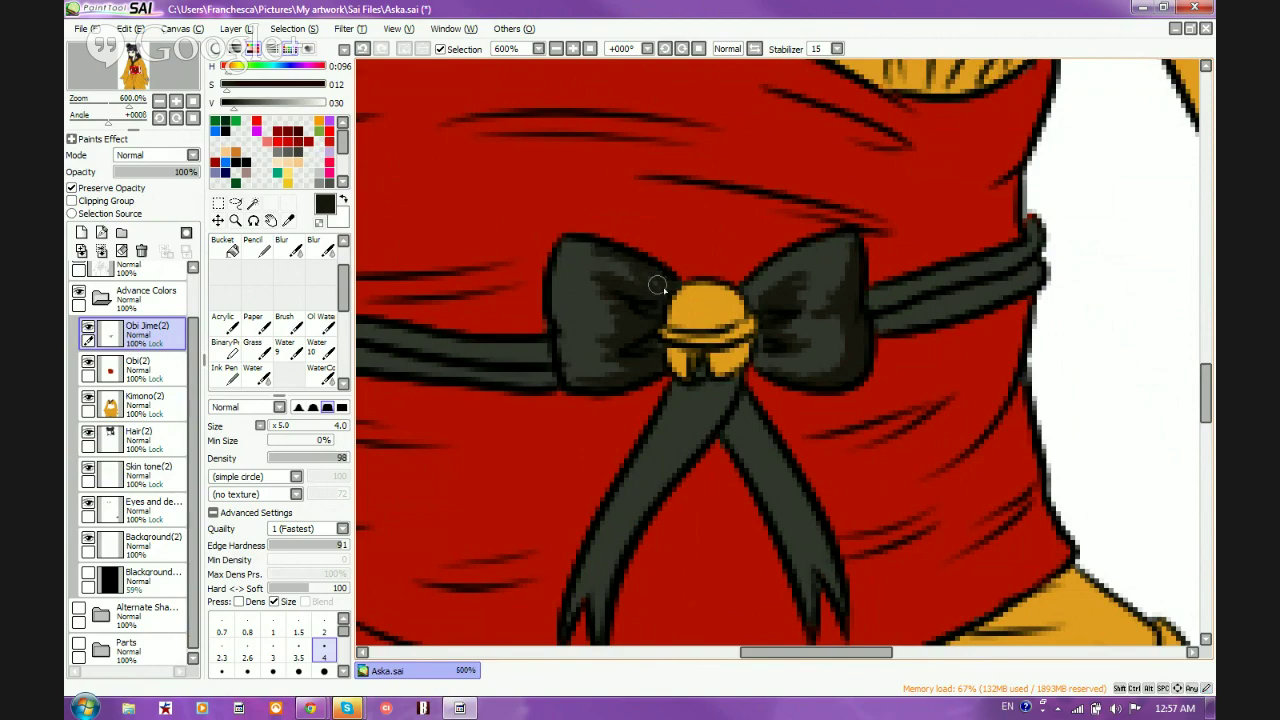
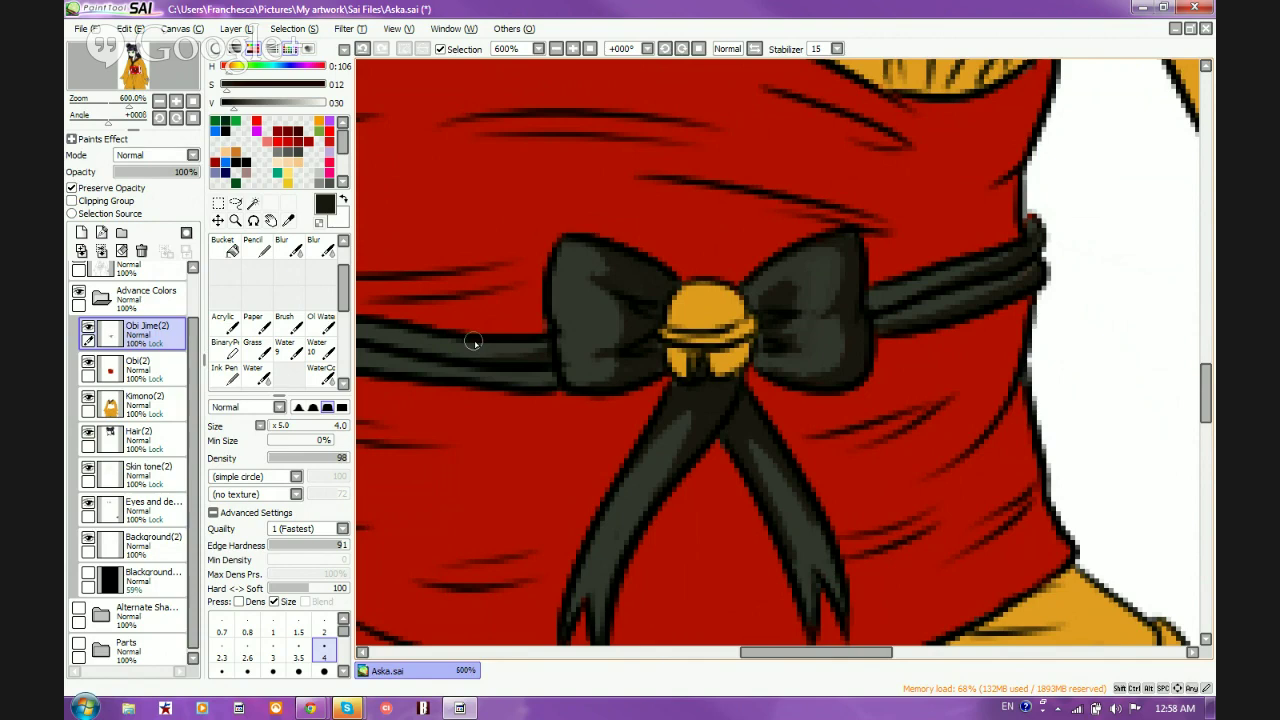
Shade the obi cord where it meets the bow's left loop with the dark tone
{"action": "scroll", "coordinate": [473, 342], "scroll_direction": "down", "scroll_amount": 3}
{"action": "scroll", "coordinate": [465, 380], "scroll_direction": "up", "scroll_amount": 2}
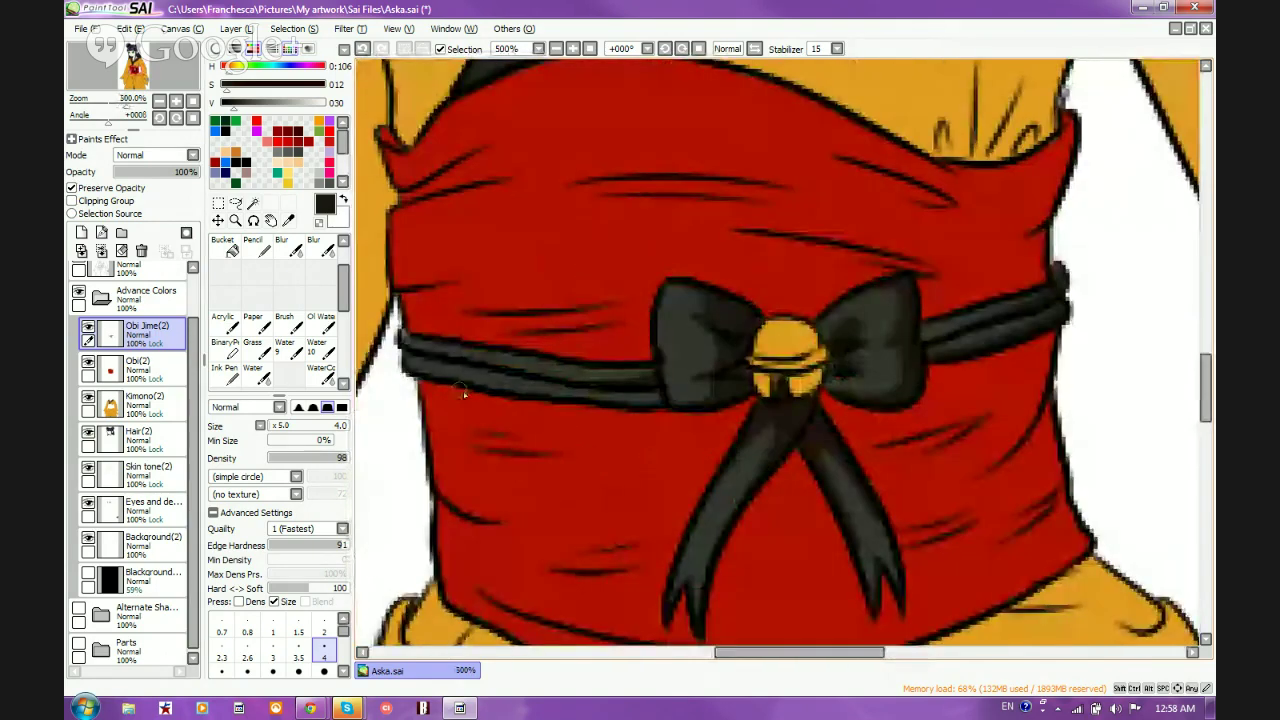
{"action": "scroll", "coordinate": [463, 393], "scroll_direction": "up", "scroll_amount": 2}
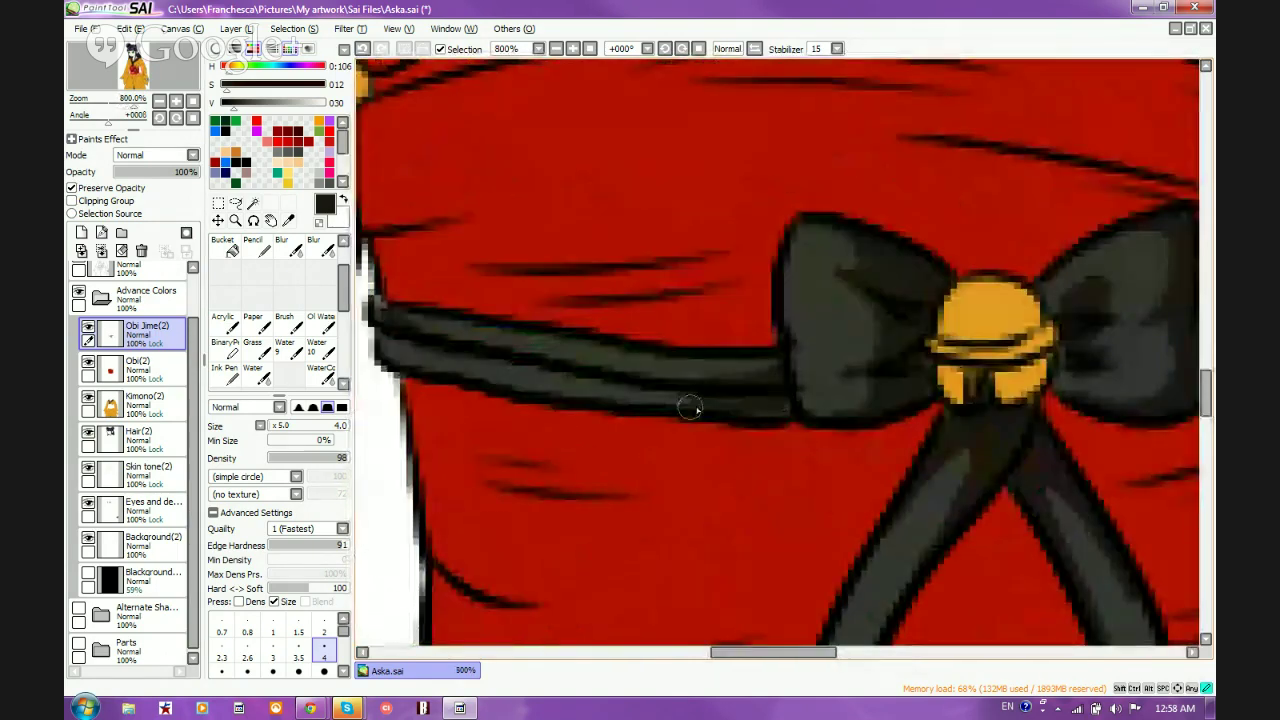
{"action": "mouse_move", "coordinate": [783, 411]}
{"action": "left_mouse_down"}
{"action": "mouse_move", "coordinate": [698, 391]}
{"action": "mouse_move", "coordinate": [728, 370]}
{"action": "mouse_move", "coordinate": [750, 376]}
{"action": "mouse_move", "coordinate": [717, 365]}
{"action": "mouse_move", "coordinate": [750, 364]}
{"action": "left_mouse_up"}
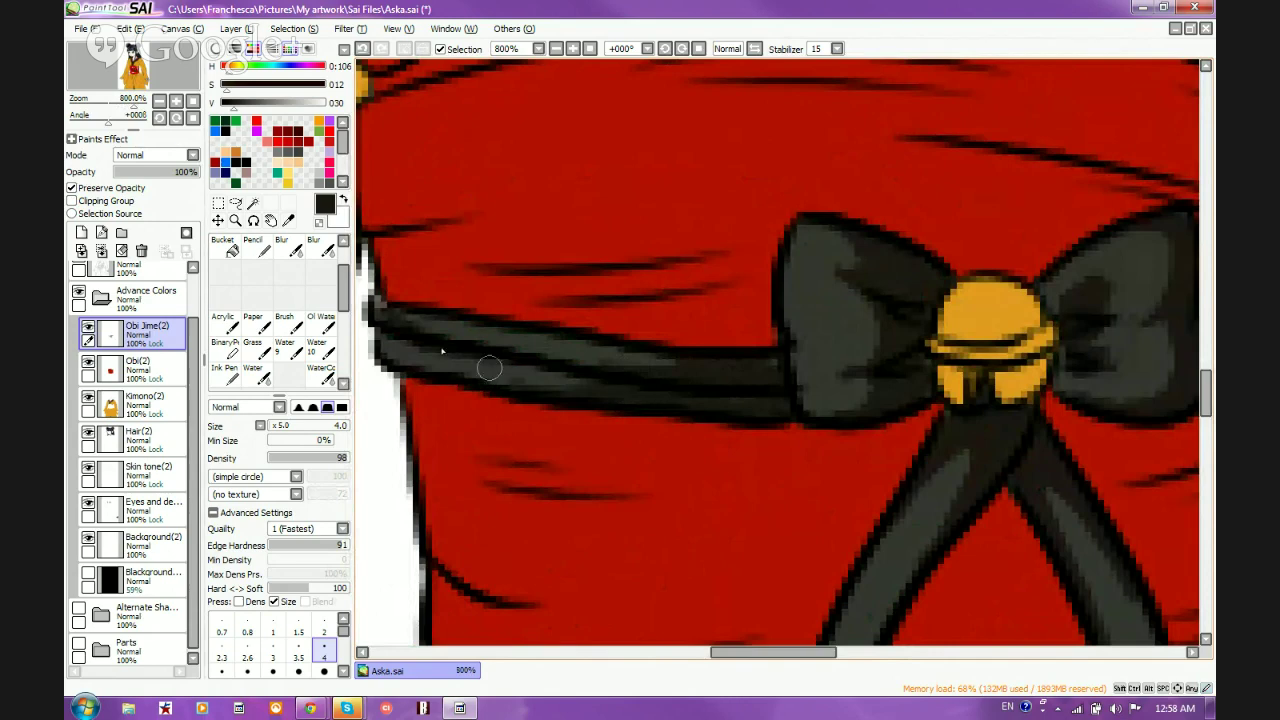
Blend the shading on the bow loops and ribbon tail using the Brush tool at size 6 and density 87
{"action": "left_click", "coordinate": [342, 243]}
{"action": "left_click", "coordinate": [342, 243]}
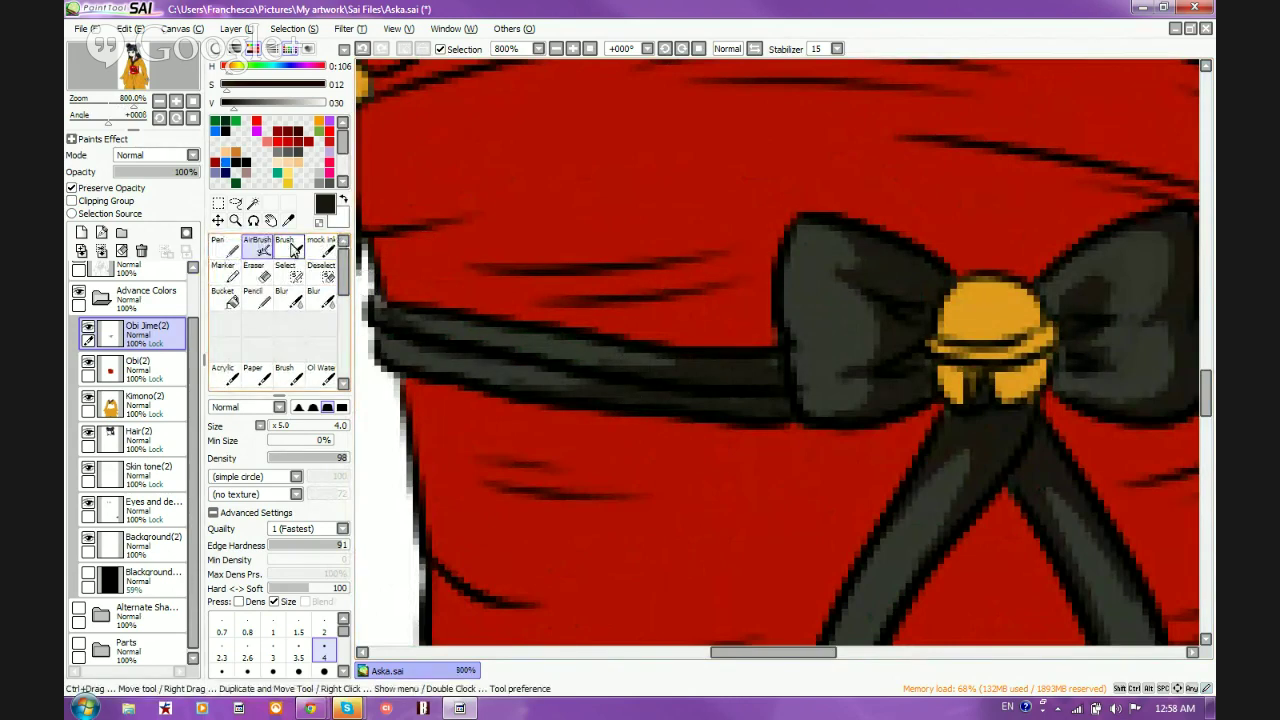
{"action": "key", "text": "b"}
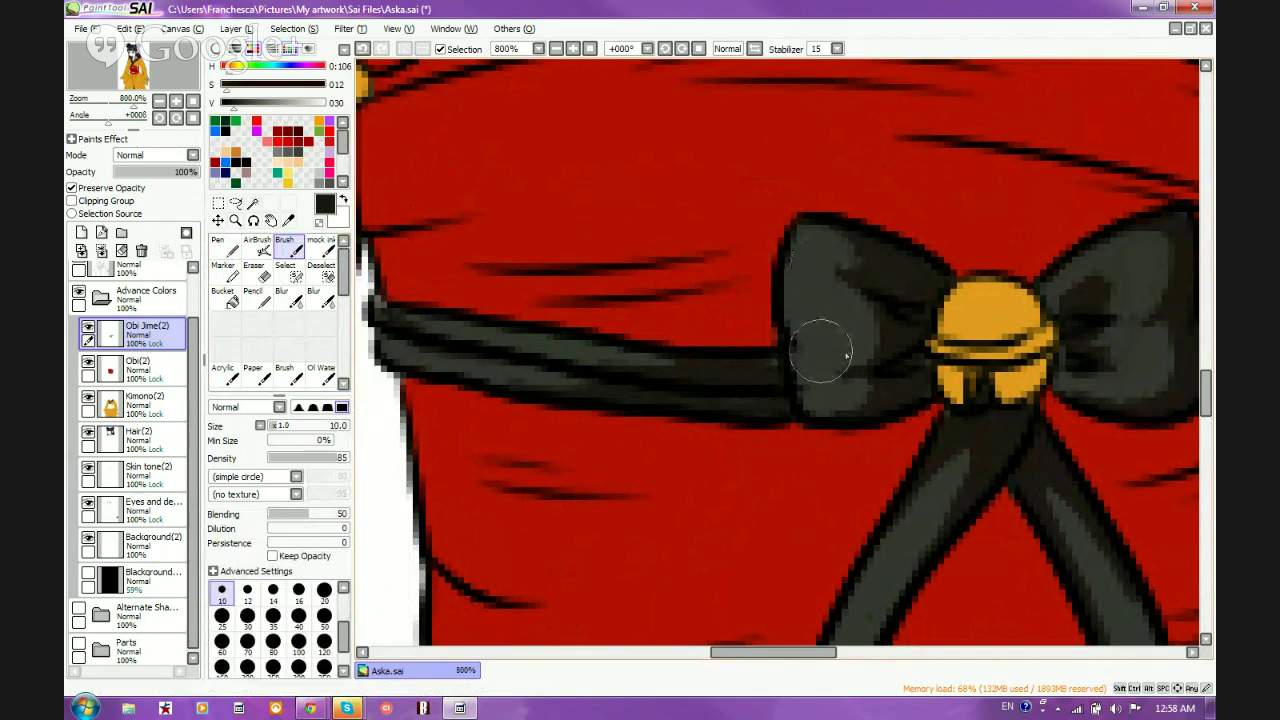
{"action": "left_click", "coordinate": [342, 591]}
{"action": "left_click", "coordinate": [247, 592]}
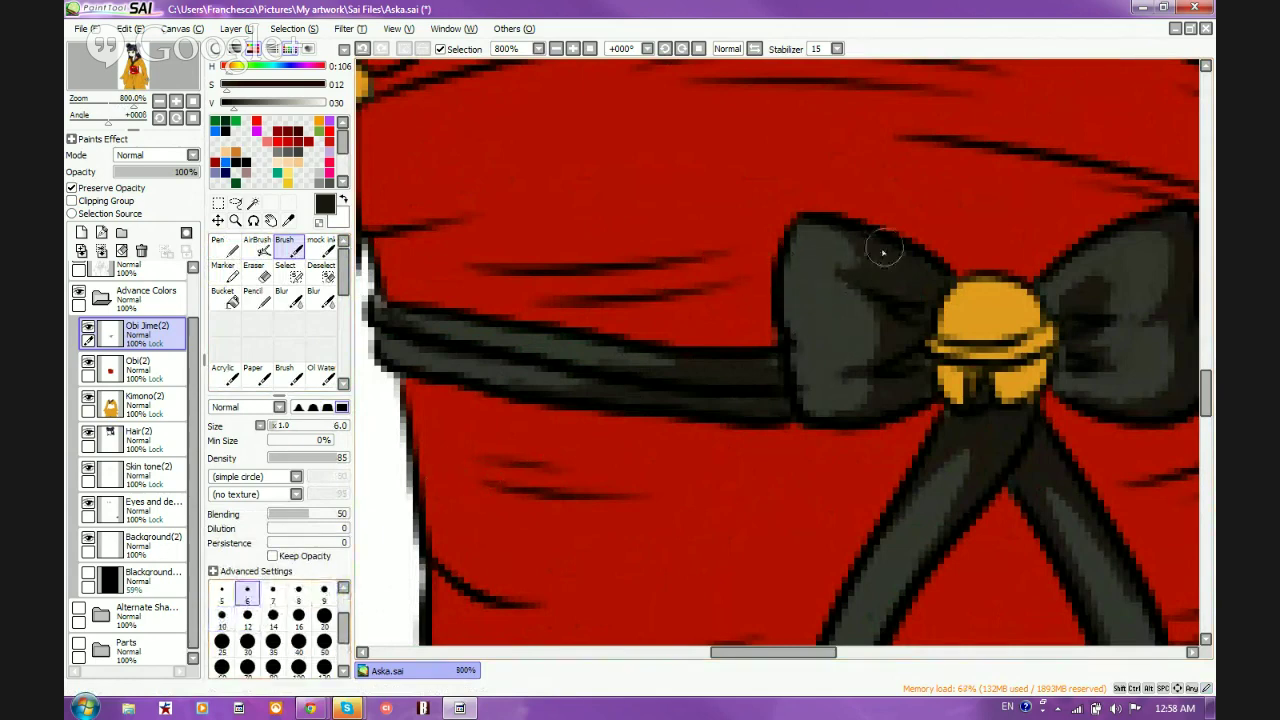
{"action": "mouse_move", "coordinate": [826, 246]}
{"action": "left_mouse_down"}
{"action": "mouse_move", "coordinate": [882, 260]}
{"action": "mouse_move", "coordinate": [911, 309]}
{"action": "mouse_move", "coordinate": [883, 277]}
{"action": "left_mouse_up"}
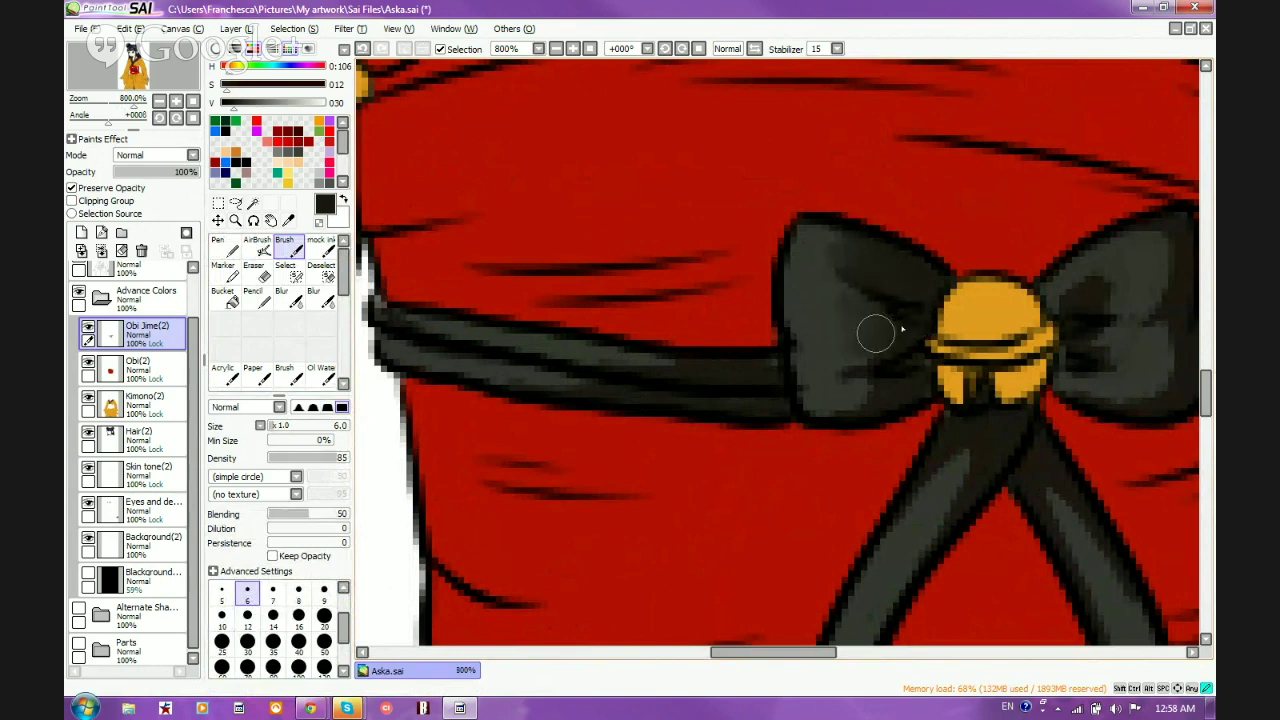
{"action": "key", "text": "Page_Down"}
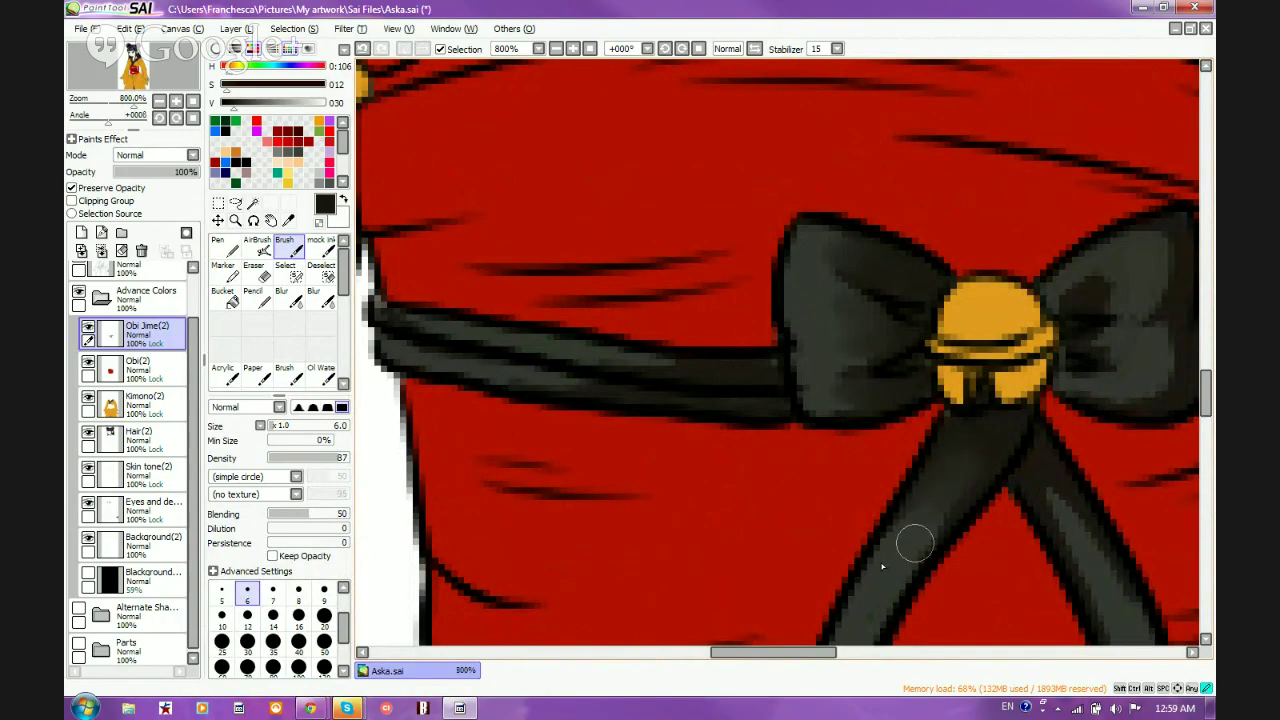
Deepen the bow and cord shadows with the AirBrush at hue 142, saturation 016 and value 022, lowering its density to 50
{"action": "left_click", "coordinate": [238, 280]}
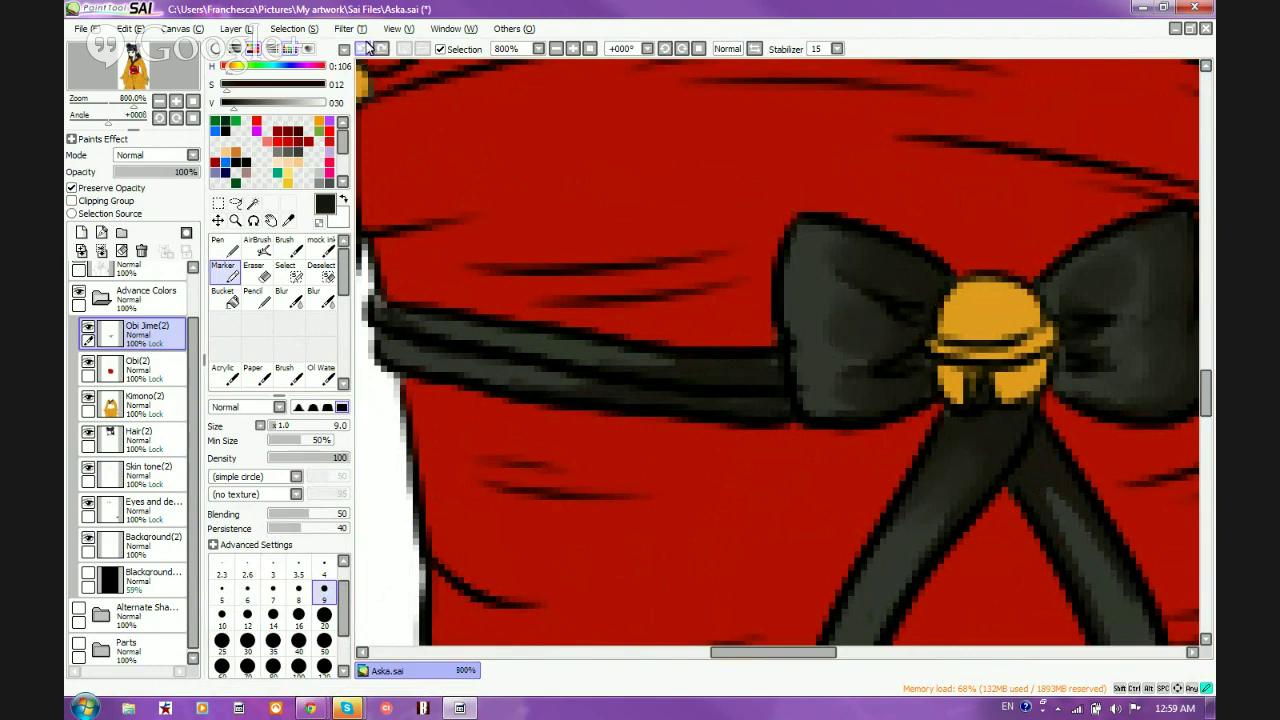
{"action": "left_click", "coordinate": [257, 245]}
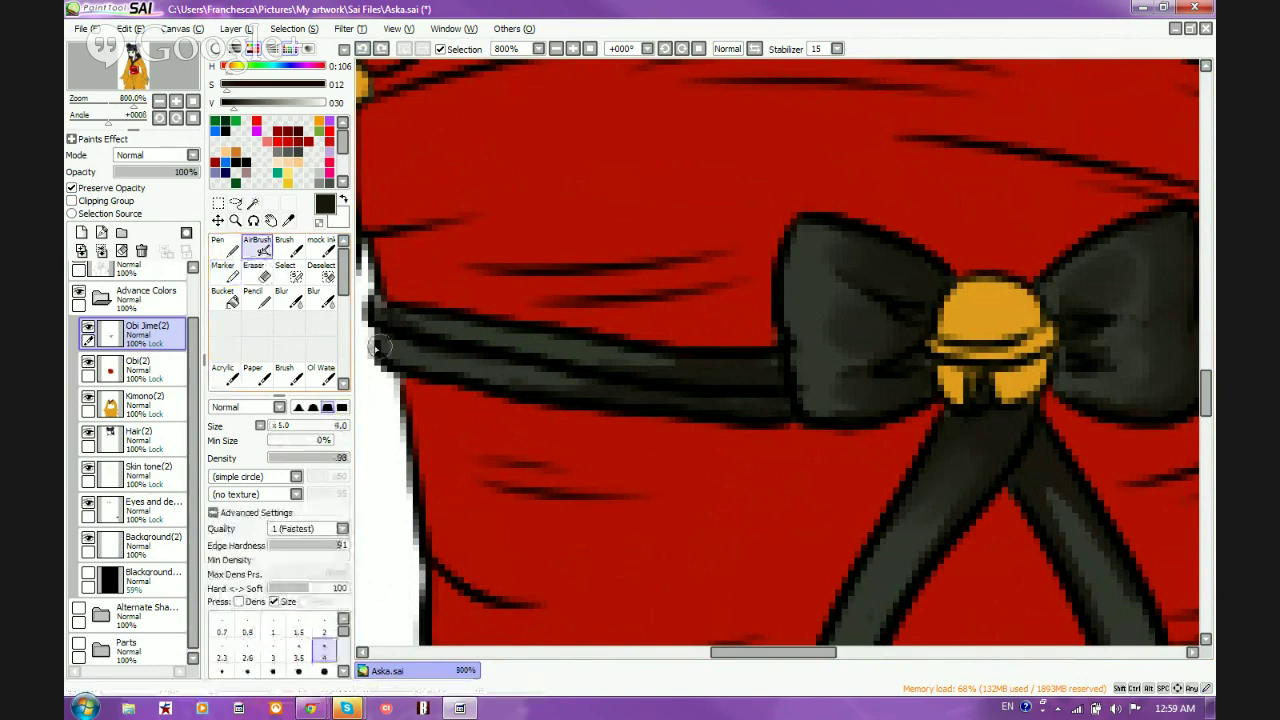
{"action": "scroll", "coordinate": [760, 406], "scroll_direction": "down", "scroll_amount": 2}
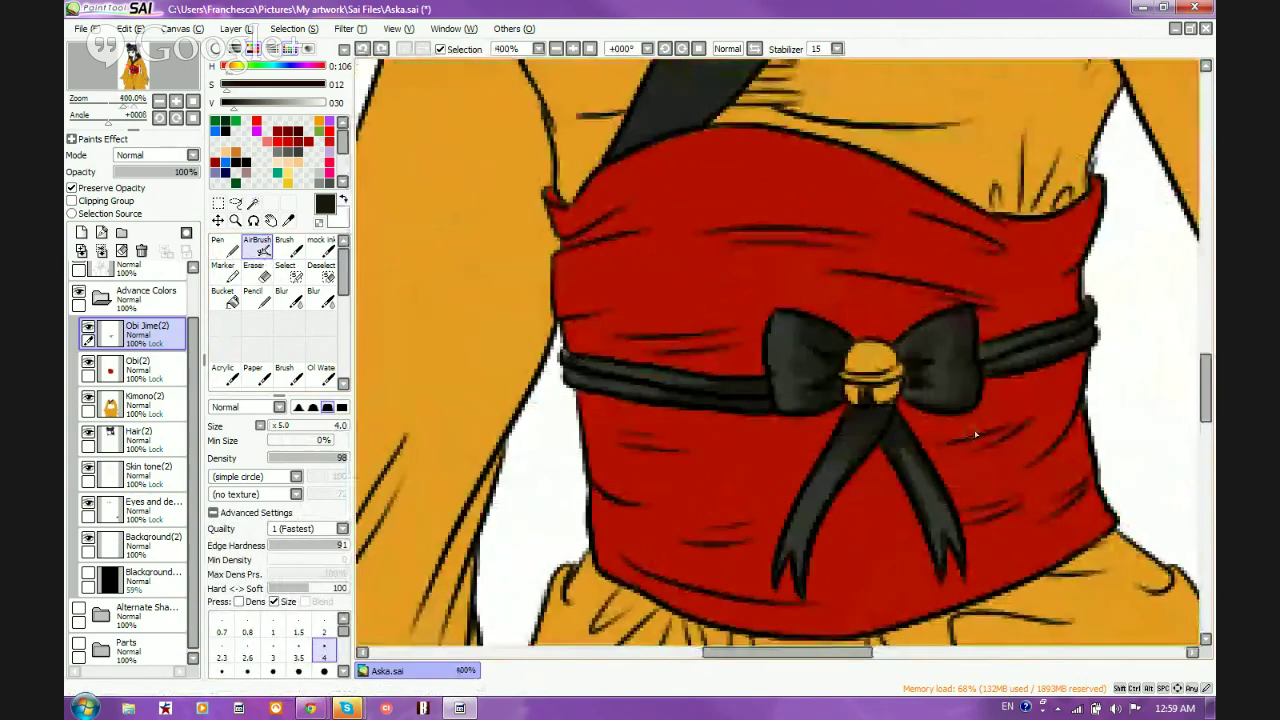
{"action": "scroll", "coordinate": [972, 428], "scroll_direction": "up", "scroll_amount": 1}
{"action": "right_click", "coordinate": [934, 275]}
{"action": "left_click", "coordinate": [230, 104]}
{"action": "mouse_move", "coordinate": [962, 262]}
{"action": "left_mouse_down"}
{"action": "mouse_move", "coordinate": [963, 371]}
{"action": "mouse_move", "coordinate": [936, 397]}
{"action": "left_mouse_up"}
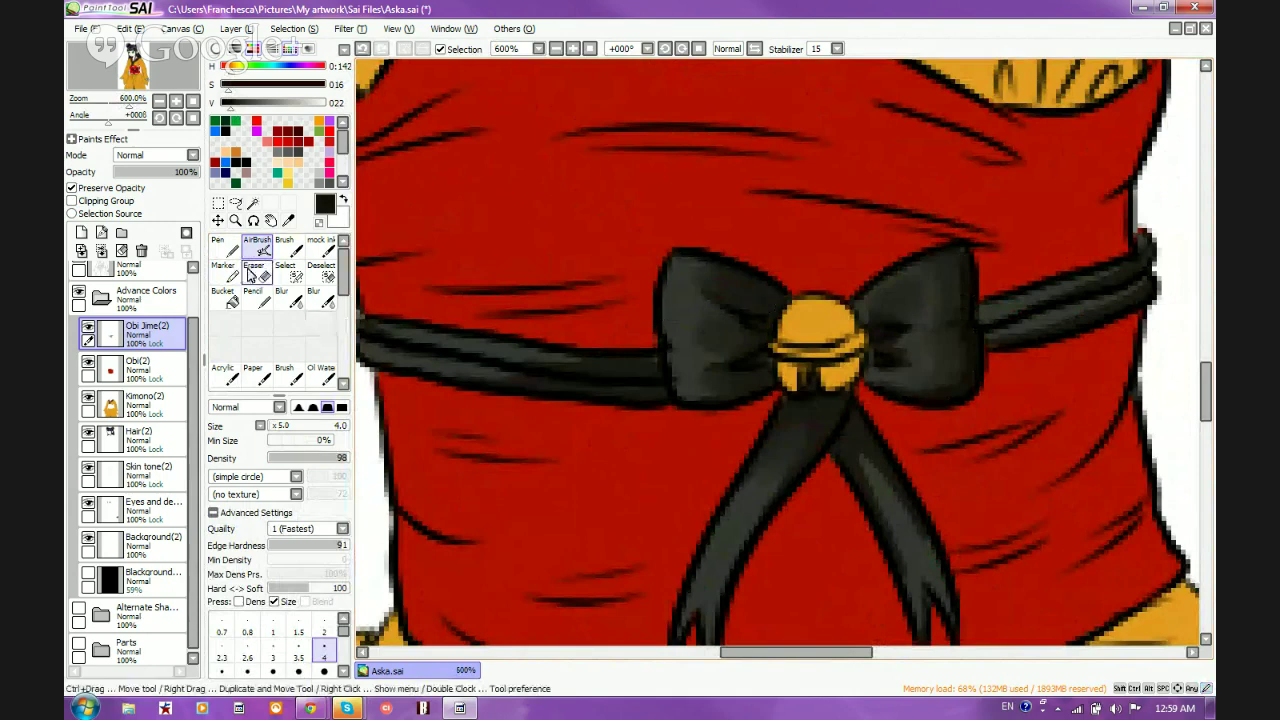
{"action": "left_click_drag", "start_coordinate": [317, 458], "coordinate": [308, 458]}
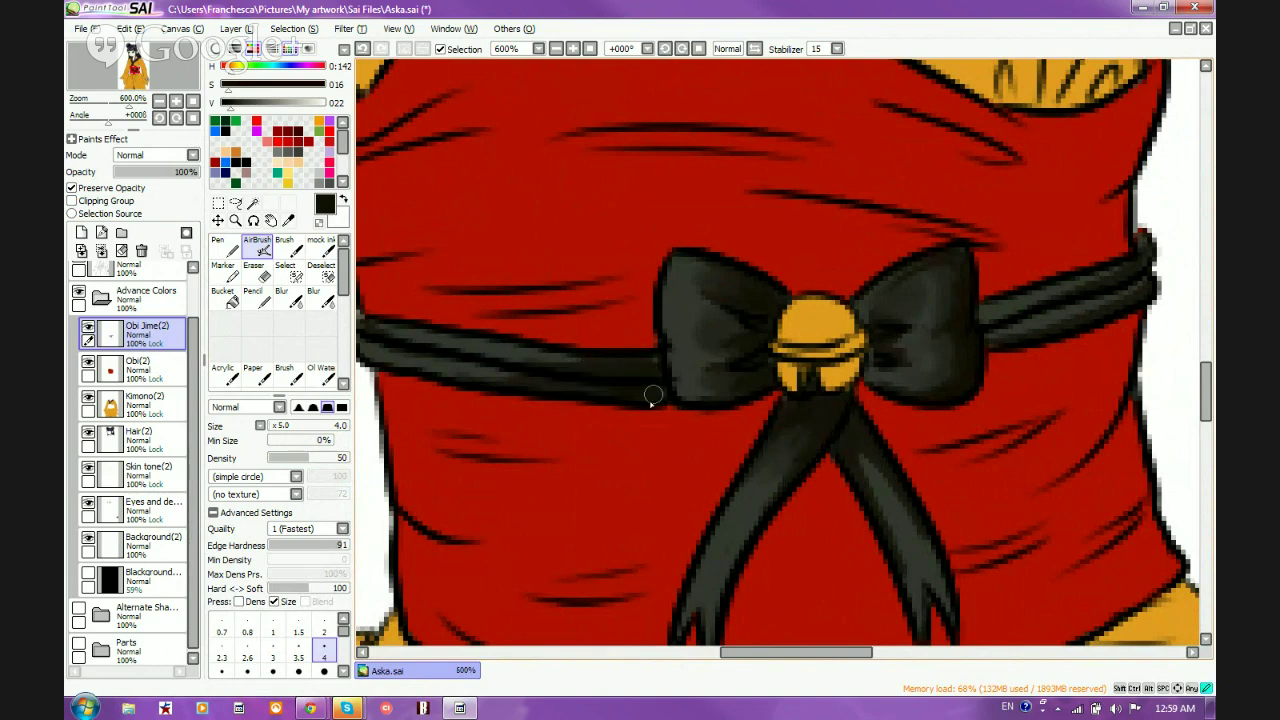
Paint soft highlights on both bow loops in a brownish grey of hue 048, saturation 036 and value 112
{"action": "left_click", "coordinate": [674, 293], "text": "alt"}
{"action": "mouse_move", "coordinate": [244, 103]}
{"action": "left_mouse_down"}
{"action": "mouse_move", "coordinate": [267, 103]}
{"action": "mouse_move", "coordinate": [225, 72]}
{"action": "mouse_move", "coordinate": [237, 90]}
{"action": "left_mouse_up"}
{"action": "left_click", "coordinate": [230, 84]}
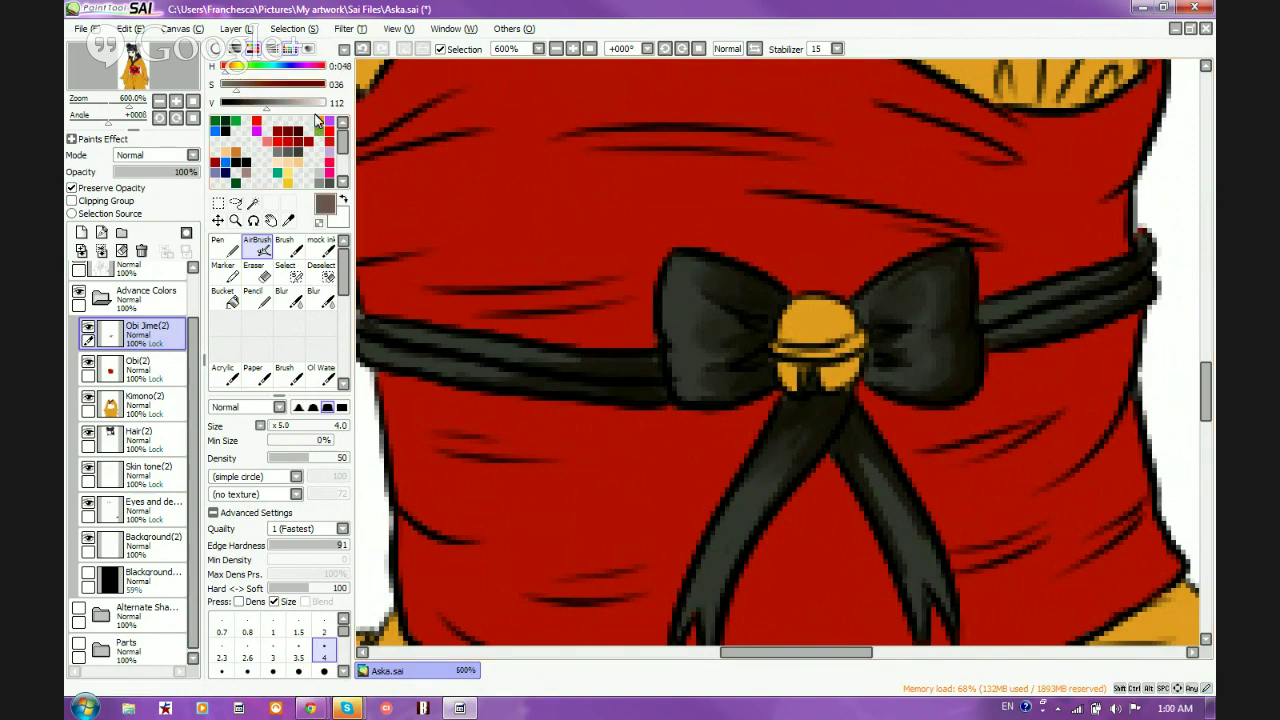
{"action": "mouse_move", "coordinate": [679, 277]}
{"action": "left_mouse_down"}
{"action": "mouse_move", "coordinate": [676, 336]}
{"action": "mouse_move", "coordinate": [683, 322]}
{"action": "mouse_move", "coordinate": [722, 324]}
{"action": "mouse_move", "coordinate": [689, 324]}
{"action": "mouse_move", "coordinate": [712, 332]}
{"action": "mouse_move", "coordinate": [681, 352]}
{"action": "mouse_move", "coordinate": [683, 374]}
{"action": "mouse_move", "coordinate": [711, 374]}
{"action": "mouse_move", "coordinate": [696, 384]}
{"action": "mouse_move", "coordinate": [717, 392]}
{"action": "mouse_move", "coordinate": [747, 379]}
{"action": "mouse_move", "coordinate": [690, 386]}
{"action": "mouse_move", "coordinate": [664, 288]}
{"action": "mouse_move", "coordinate": [681, 261]}
{"action": "left_mouse_up"}
{"action": "mouse_move", "coordinate": [879, 309]}
{"action": "left_mouse_down"}
{"action": "mouse_move", "coordinate": [939, 281]}
{"action": "mouse_move", "coordinate": [933, 309]}
{"action": "mouse_move", "coordinate": [904, 324]}
{"action": "mouse_move", "coordinate": [936, 304]}
{"action": "mouse_move", "coordinate": [929, 273]}
{"action": "mouse_move", "coordinate": [943, 304]}
{"action": "left_mouse_up"}
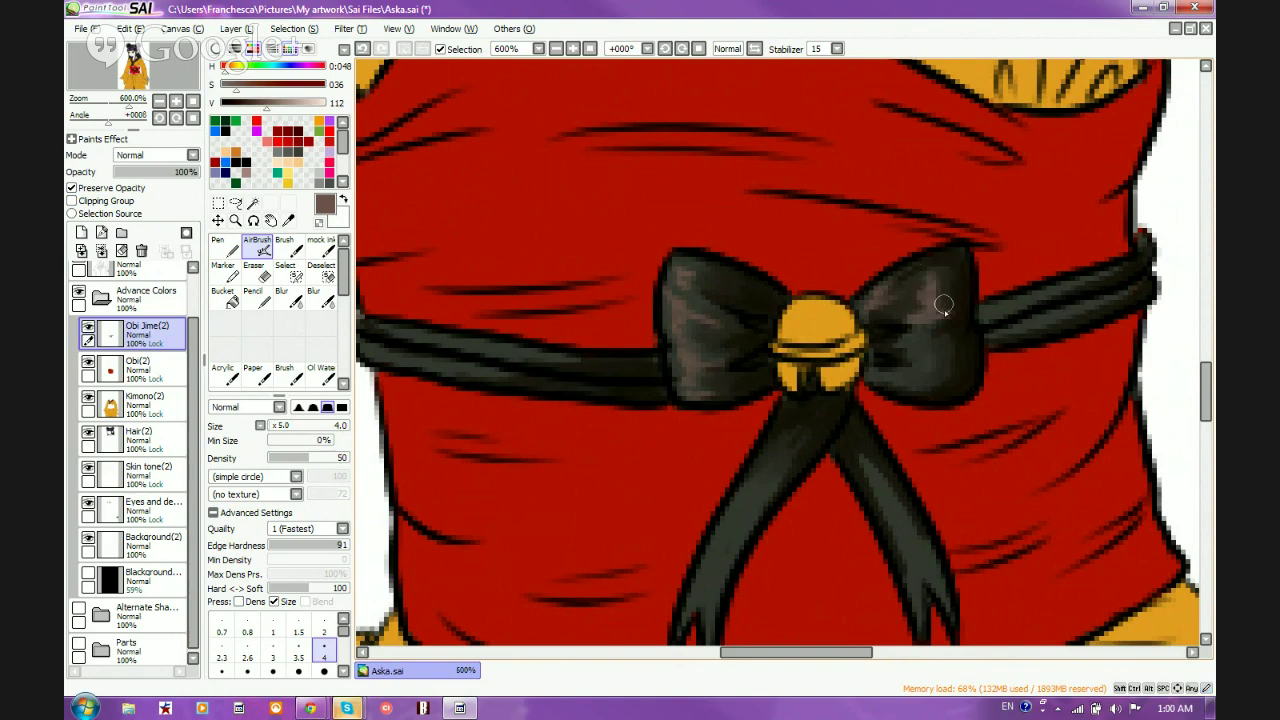
Build up the brownish-grey highlights across the upper and lower folds of the bow's right loop
{"action": "left_click", "coordinate": [366, 709]}
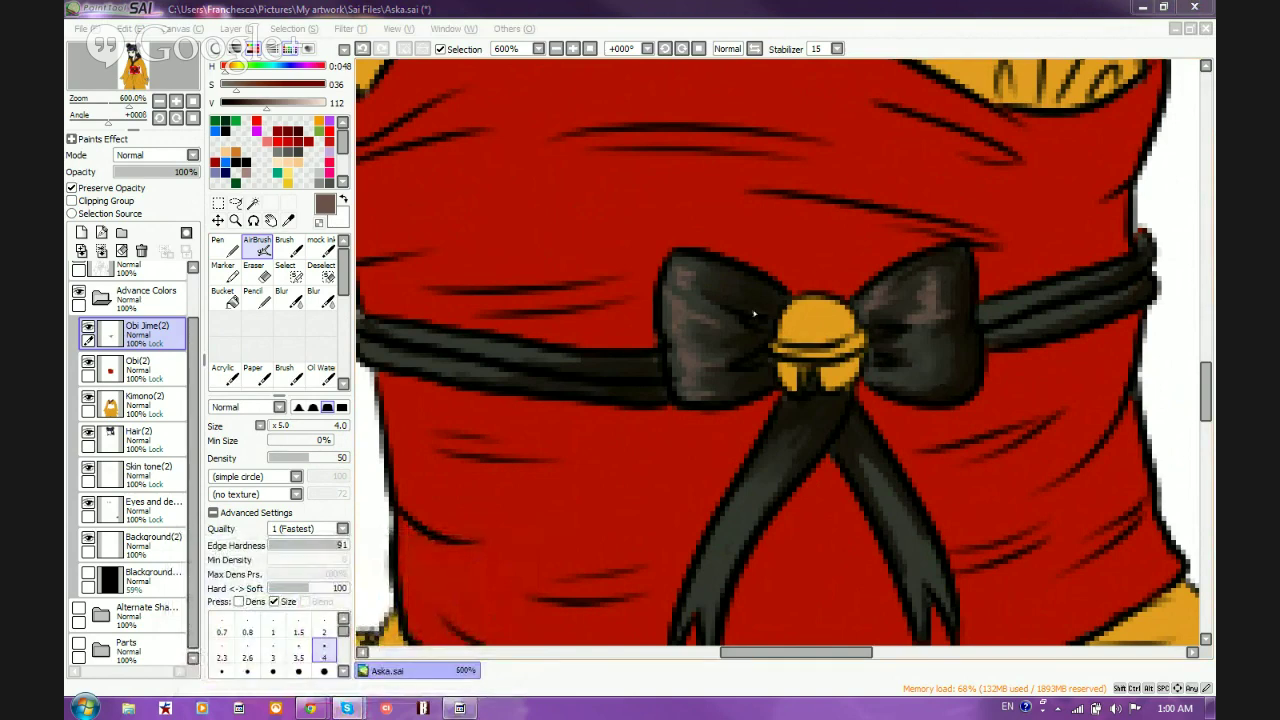
{"action": "left_click", "coordinate": [935, 335]}
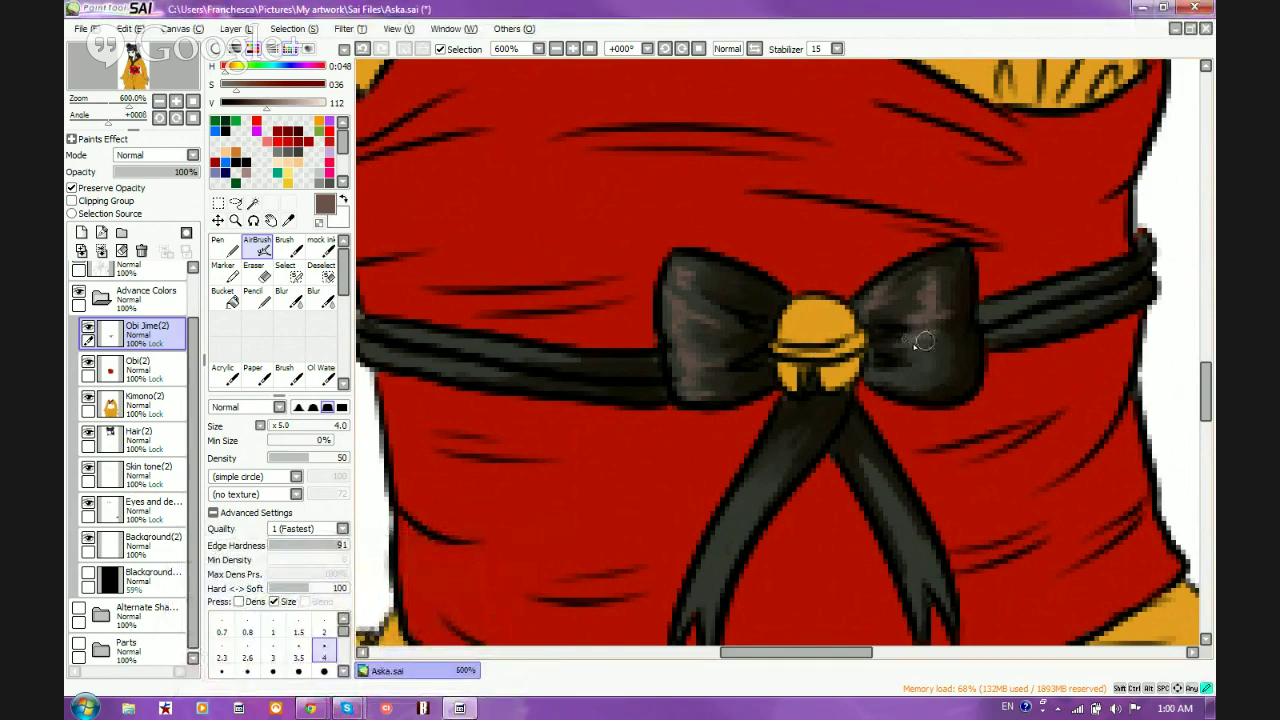
{"action": "mouse_move", "coordinate": [927, 381]}
{"action": "left_mouse_down"}
{"action": "mouse_move", "coordinate": [870, 380]}
{"action": "mouse_move", "coordinate": [909, 372]}
{"action": "left_mouse_up"}
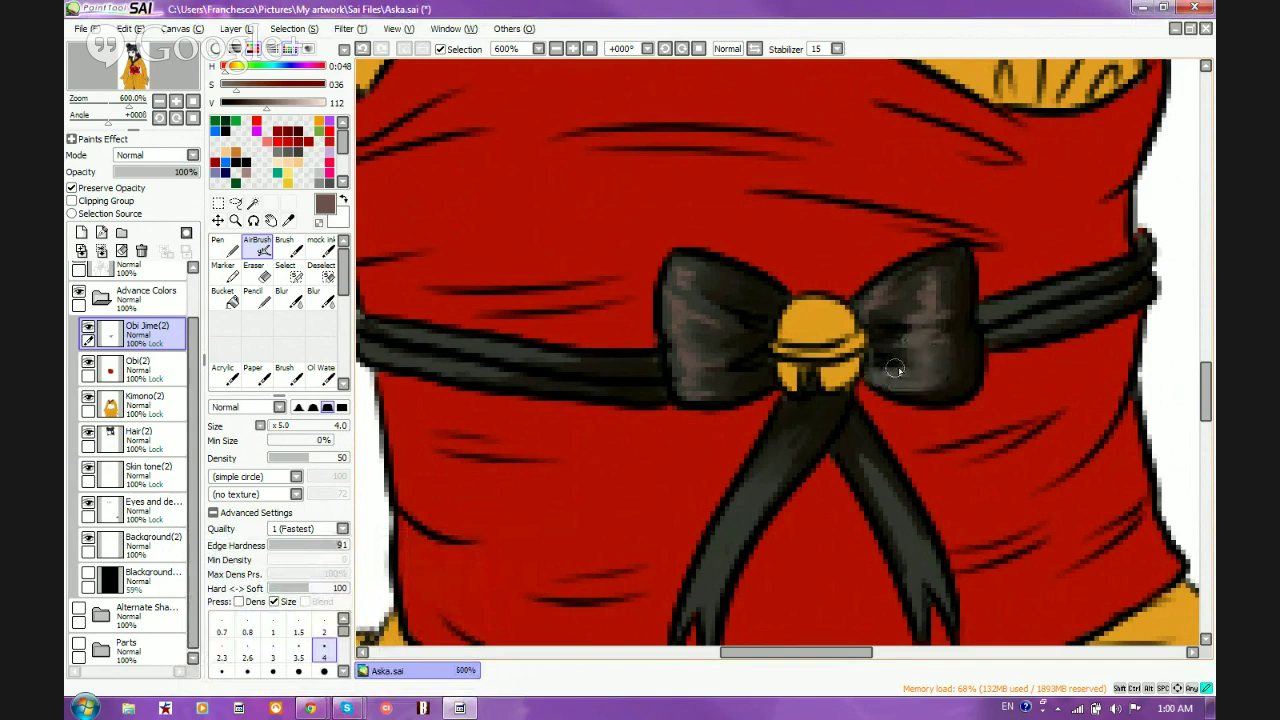
{"action": "left_click_drag", "start_coordinate": [895, 293], "coordinate": [871, 320]}
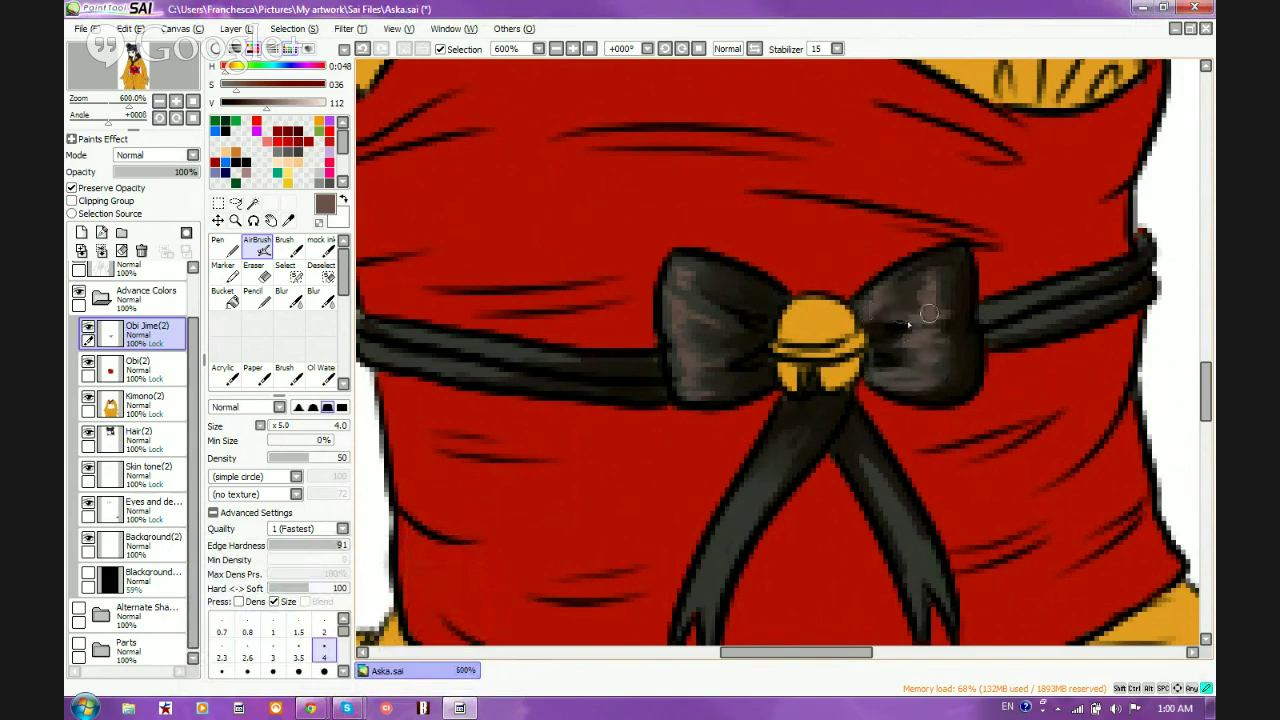
{"action": "left_click_drag", "start_coordinate": [937, 282], "coordinate": [888, 301]}
Extend the brownish-grey highlights down both hanging ribbon tails of the bow
{"action": "mouse_move", "coordinate": [770, 323]}
{"action": "left_mouse_down"}
{"action": "mouse_move", "coordinate": [699, 305]}
{"action": "mouse_move", "coordinate": [715, 312]}
{"action": "mouse_move", "coordinate": [717, 277]}
{"action": "mouse_move", "coordinate": [690, 278]}
{"action": "mouse_move", "coordinate": [712, 270]}
{"action": "mouse_move", "coordinate": [703, 265]}
{"action": "mouse_move", "coordinate": [679, 300]}
{"action": "mouse_move", "coordinate": [712, 339]}
{"action": "mouse_move", "coordinate": [713, 377]}
{"action": "mouse_move", "coordinate": [752, 382]}
{"action": "mouse_move", "coordinate": [756, 465]}
{"action": "mouse_move", "coordinate": [793, 432]}
{"action": "mouse_move", "coordinate": [732, 493]}
{"action": "mouse_move", "coordinate": [776, 453]}
{"action": "mouse_move", "coordinate": [794, 407]}
{"action": "mouse_move", "coordinate": [793, 440]}
{"action": "mouse_move", "coordinate": [748, 508]}
{"action": "left_mouse_up"}
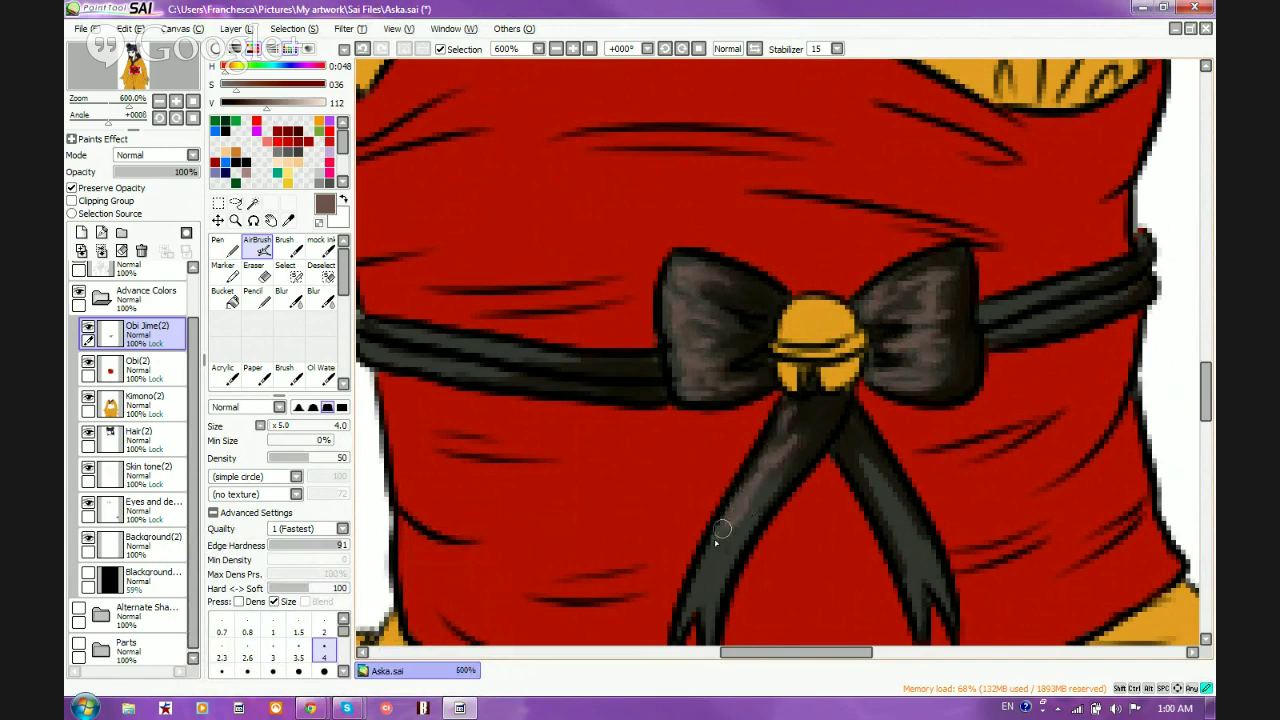
{"action": "mouse_move", "coordinate": [716, 550]}
{"action": "left_mouse_down"}
{"action": "mouse_move", "coordinate": [679, 621]}
{"action": "mouse_move", "coordinate": [723, 538]}
{"action": "mouse_move", "coordinate": [714, 638]}
{"action": "left_mouse_up"}
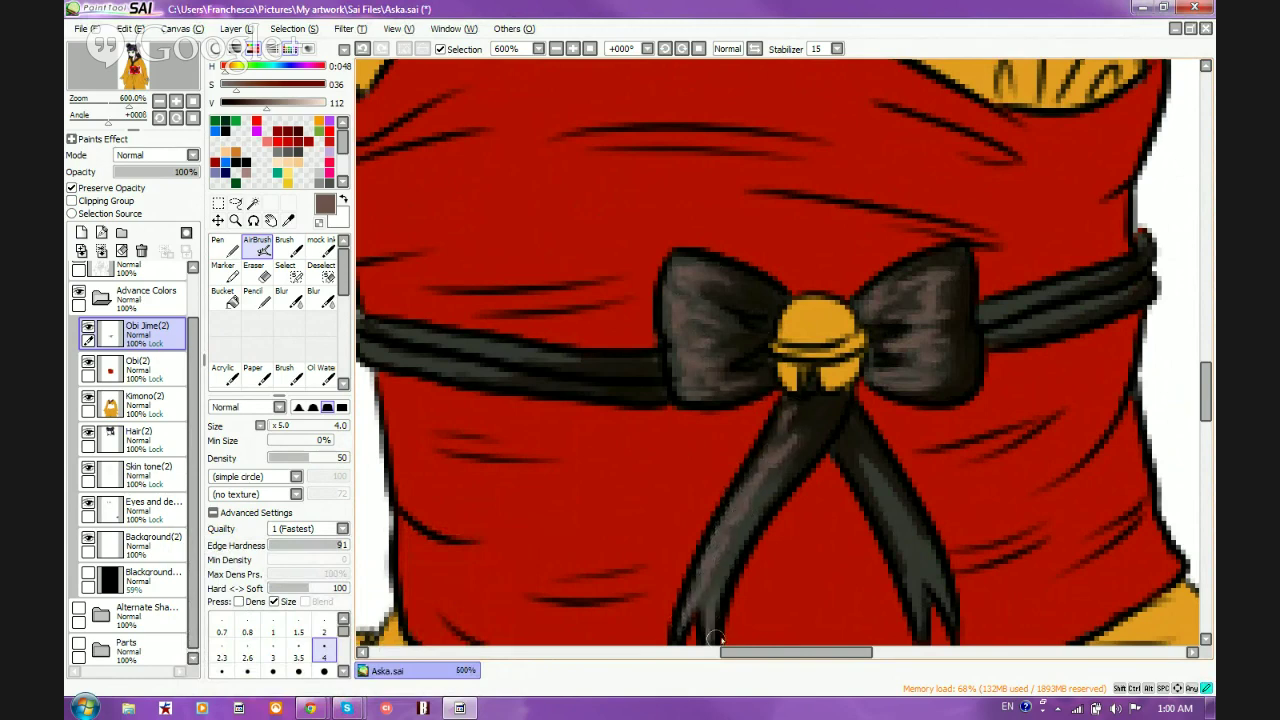
{"action": "mouse_move", "coordinate": [881, 469]}
{"action": "left_mouse_down"}
{"action": "mouse_move", "coordinate": [850, 445]}
{"action": "mouse_move", "coordinate": [891, 536]}
{"action": "mouse_move", "coordinate": [880, 490]}
{"action": "mouse_move", "coordinate": [906, 534]}
{"action": "mouse_move", "coordinate": [890, 488]}
{"action": "mouse_move", "coordinate": [923, 553]}
{"action": "left_mouse_up"}
{"action": "scroll", "coordinate": [923, 553], "scroll_direction": "down", "scroll_amount": 1}
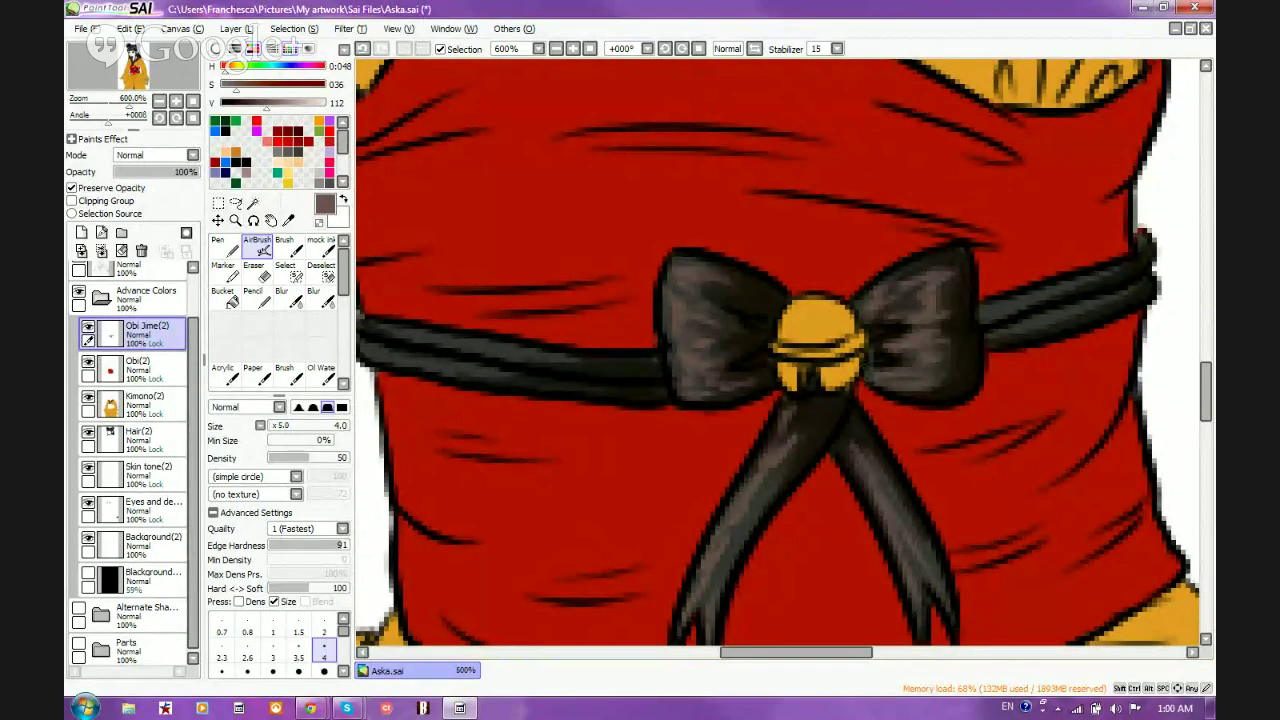
{"action": "left_click", "coordinate": [310, 708]}
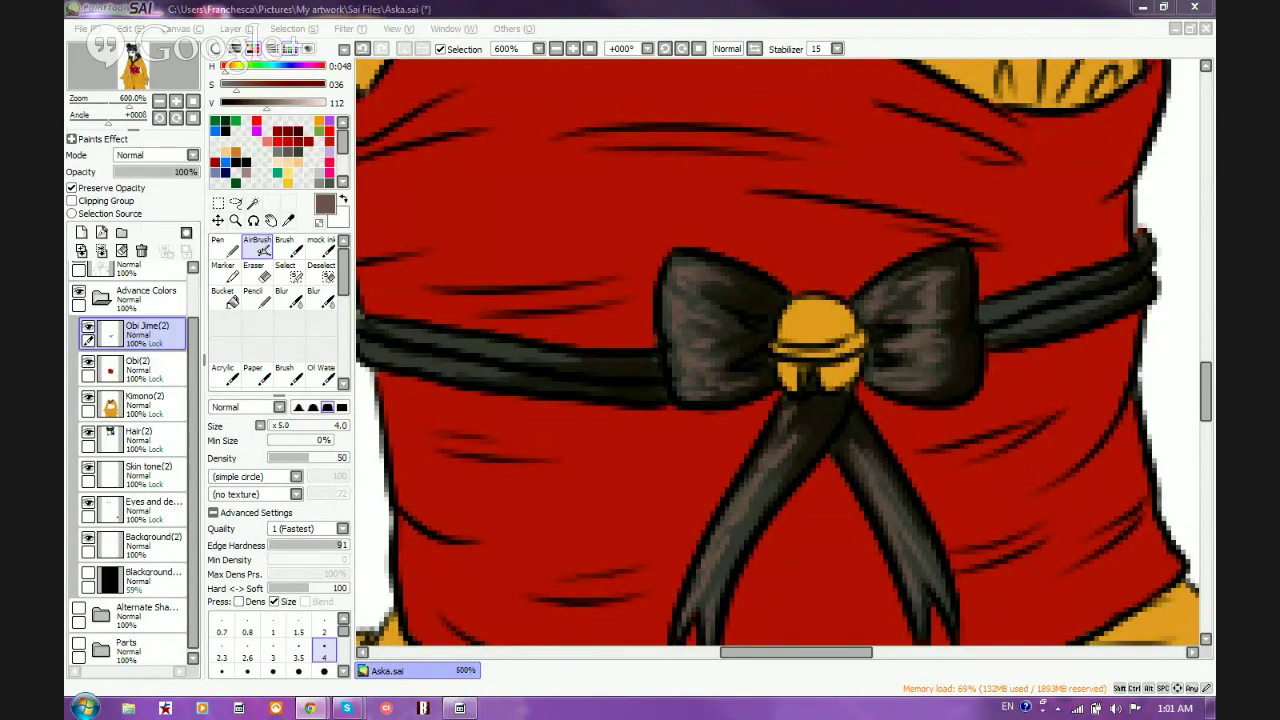
{"action": "left_click", "coordinate": [573, 13]}
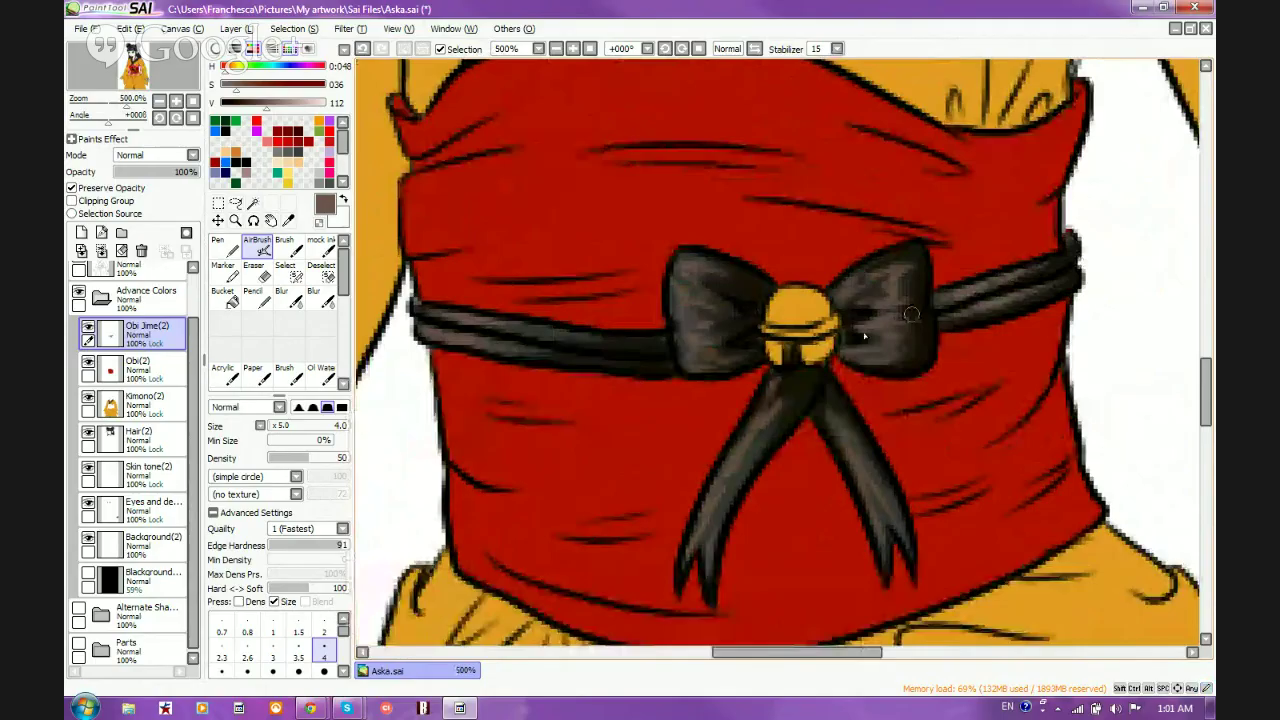
Add brighter highlights to the cord, bow loops and ribbon tails in a pinkish tone of hue 048, saturation 060 and value 196
{"action": "left_click_drag", "start_coordinate": [281, 104], "coordinate": [246, 87]}
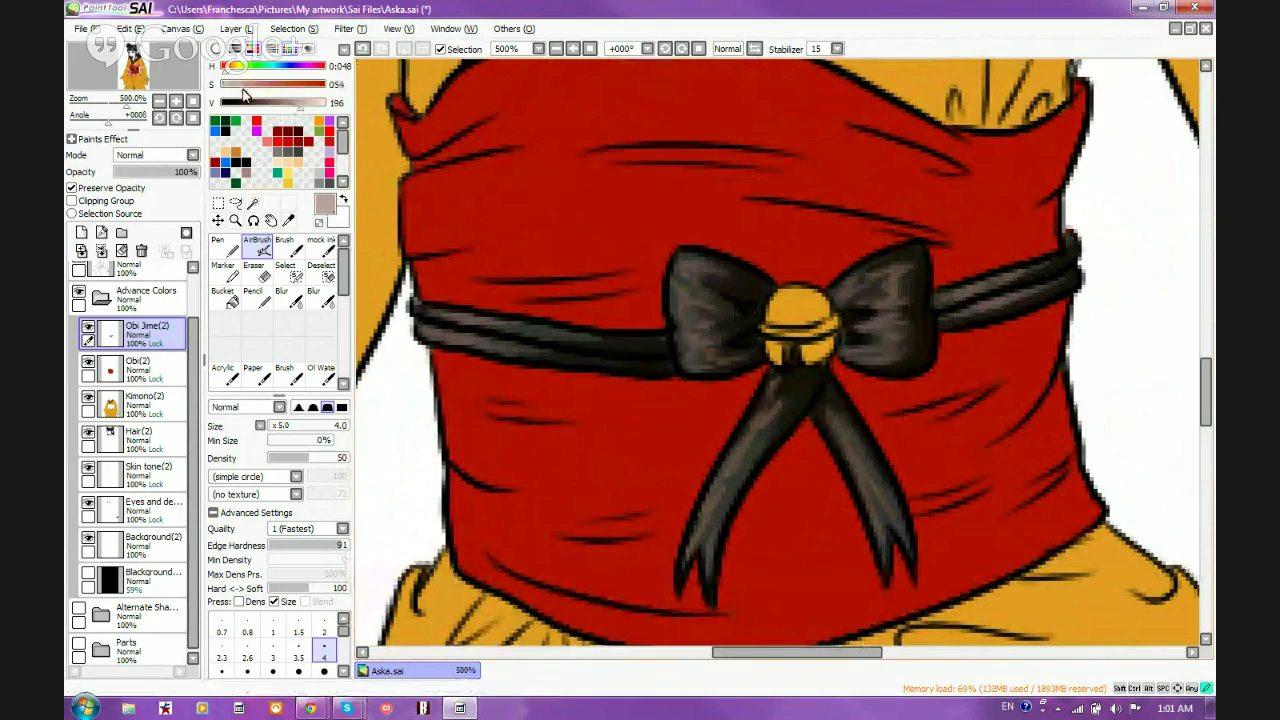
{"action": "left_click_drag", "start_coordinate": [430, 316], "coordinate": [468, 328]}
{"action": "mouse_move", "coordinate": [689, 282]}
{"action": "left_mouse_down"}
{"action": "mouse_move", "coordinate": [711, 319]}
{"action": "mouse_move", "coordinate": [687, 312]}
{"action": "mouse_move", "coordinate": [709, 320]}
{"action": "mouse_move", "coordinate": [686, 345]}
{"action": "mouse_move", "coordinate": [698, 360]}
{"action": "mouse_move", "coordinate": [739, 363]}
{"action": "mouse_move", "coordinate": [701, 353]}
{"action": "mouse_move", "coordinate": [681, 329]}
{"action": "mouse_move", "coordinate": [669, 295]}
{"action": "mouse_move", "coordinate": [678, 262]}
{"action": "mouse_move", "coordinate": [720, 300]}
{"action": "mouse_move", "coordinate": [703, 308]}
{"action": "mouse_move", "coordinate": [723, 320]}
{"action": "mouse_move", "coordinate": [716, 362]}
{"action": "left_mouse_up"}
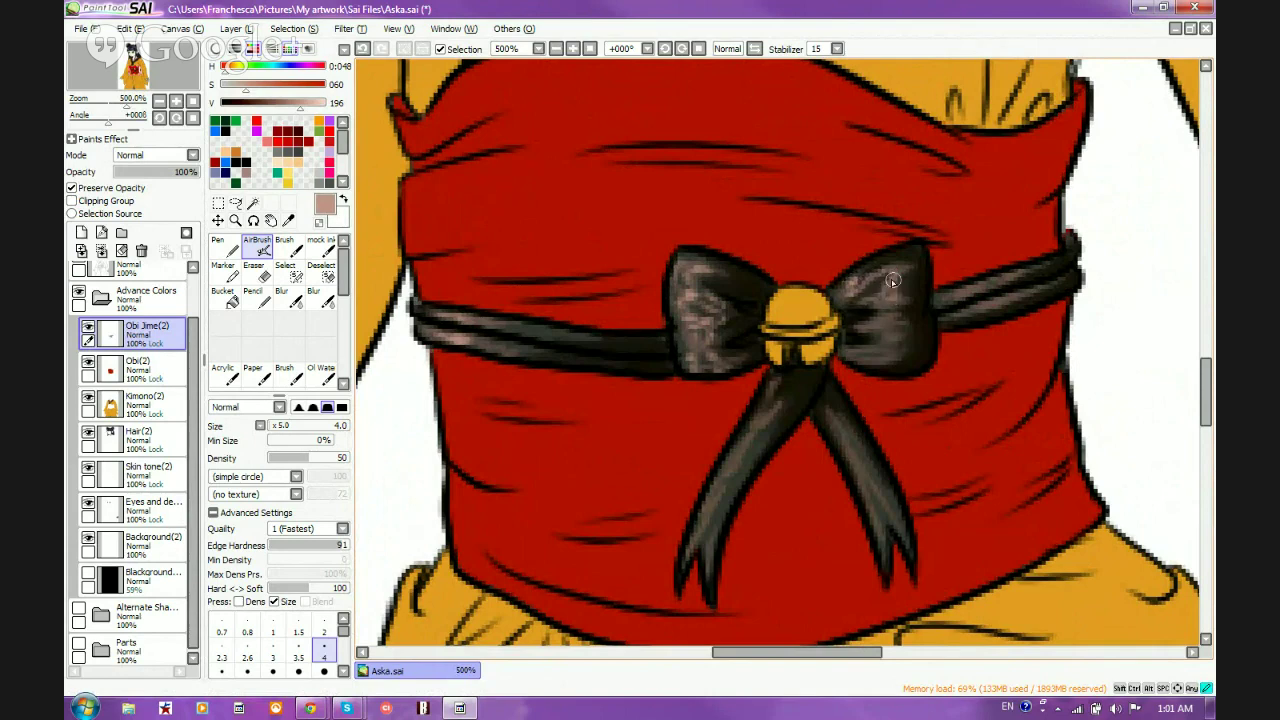
{"action": "mouse_move", "coordinate": [897, 298]}
{"action": "left_mouse_down"}
{"action": "mouse_move", "coordinate": [878, 328]}
{"action": "mouse_move", "coordinate": [868, 353]}
{"action": "left_mouse_up"}
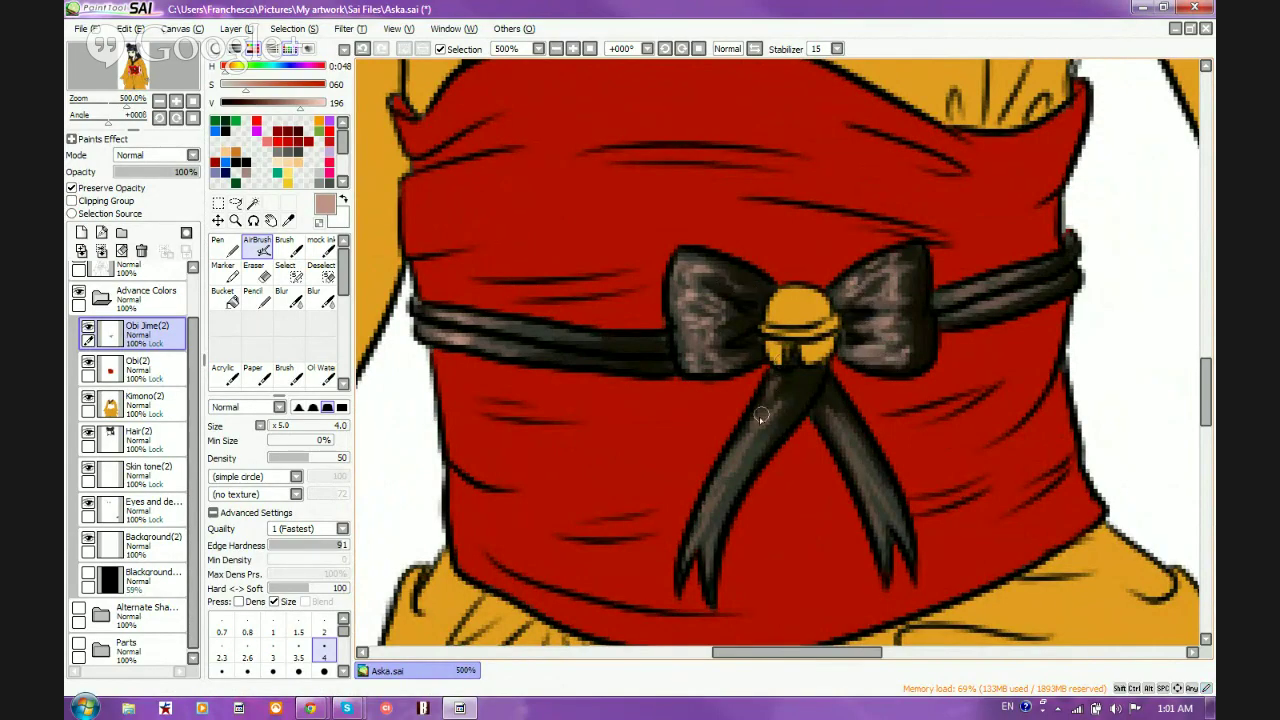
{"action": "mouse_move", "coordinate": [760, 404]}
{"action": "left_mouse_down"}
{"action": "mouse_move", "coordinate": [763, 393]}
{"action": "mouse_move", "coordinate": [715, 518]}
{"action": "mouse_move", "coordinate": [709, 556]}
{"action": "left_mouse_up"}
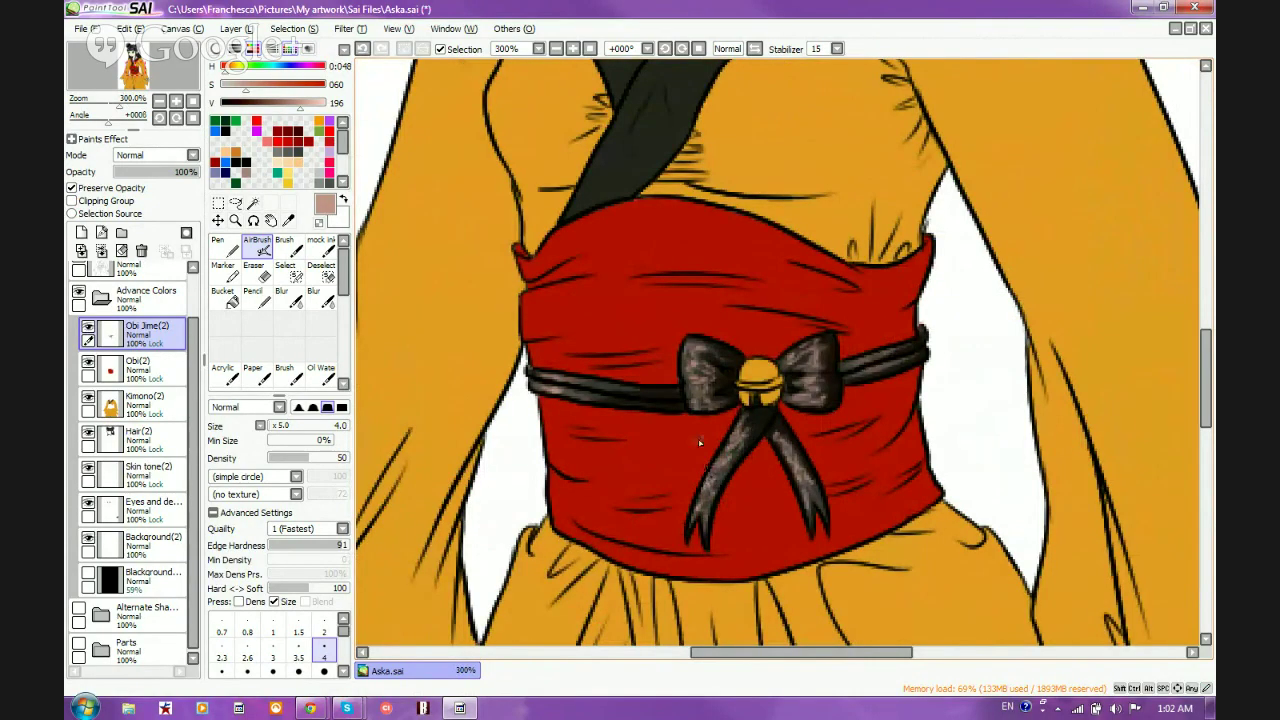
Deepen the shading at the cord's outer end with near-black sampled from the cord (hue 127, saturation 014, value 010)
{"action": "scroll", "coordinate": [700, 443], "scroll_direction": "up", "scroll_amount": 2}
{"action": "left_click", "coordinate": [636, 387], "text": "alt"}
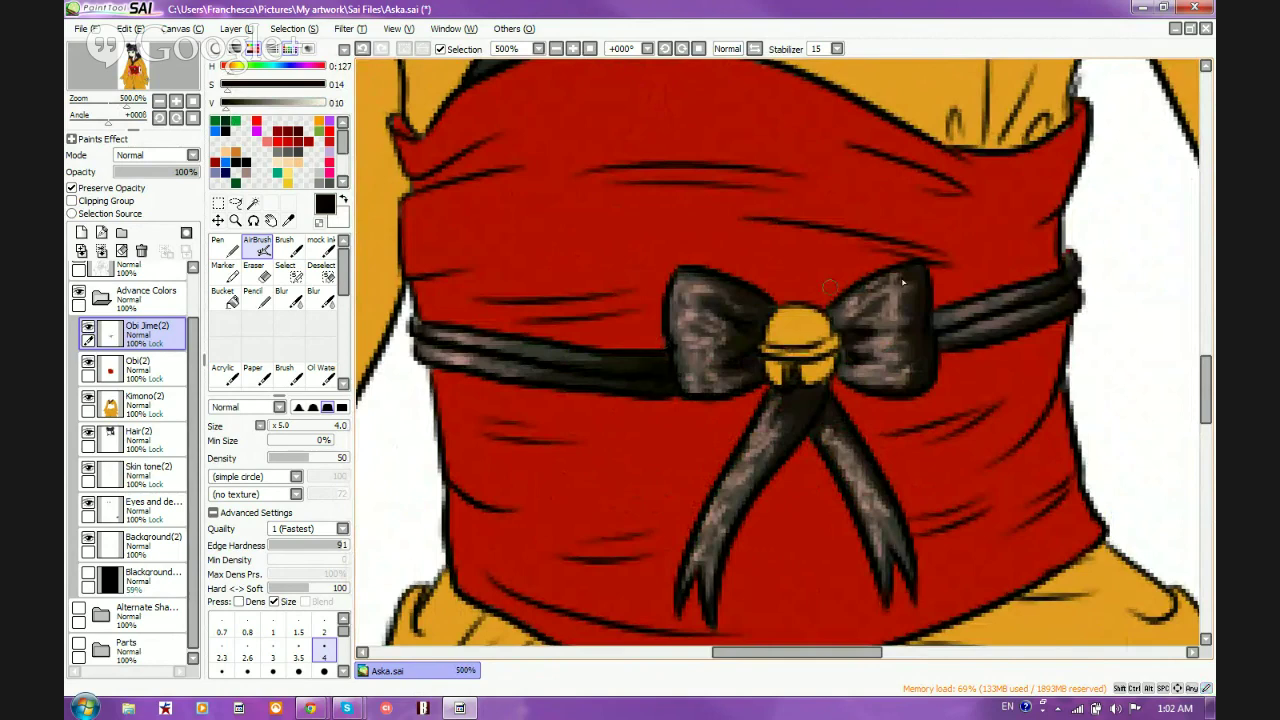
{"action": "mouse_move", "coordinate": [1076, 283]}
{"action": "left_mouse_down"}
{"action": "mouse_move", "coordinate": [1068, 272]}
{"action": "mouse_move", "coordinate": [1069, 300]}
{"action": "mouse_move", "coordinate": [1045, 322]}
{"action": "mouse_move", "coordinate": [1074, 296]}
{"action": "left_mouse_up"}
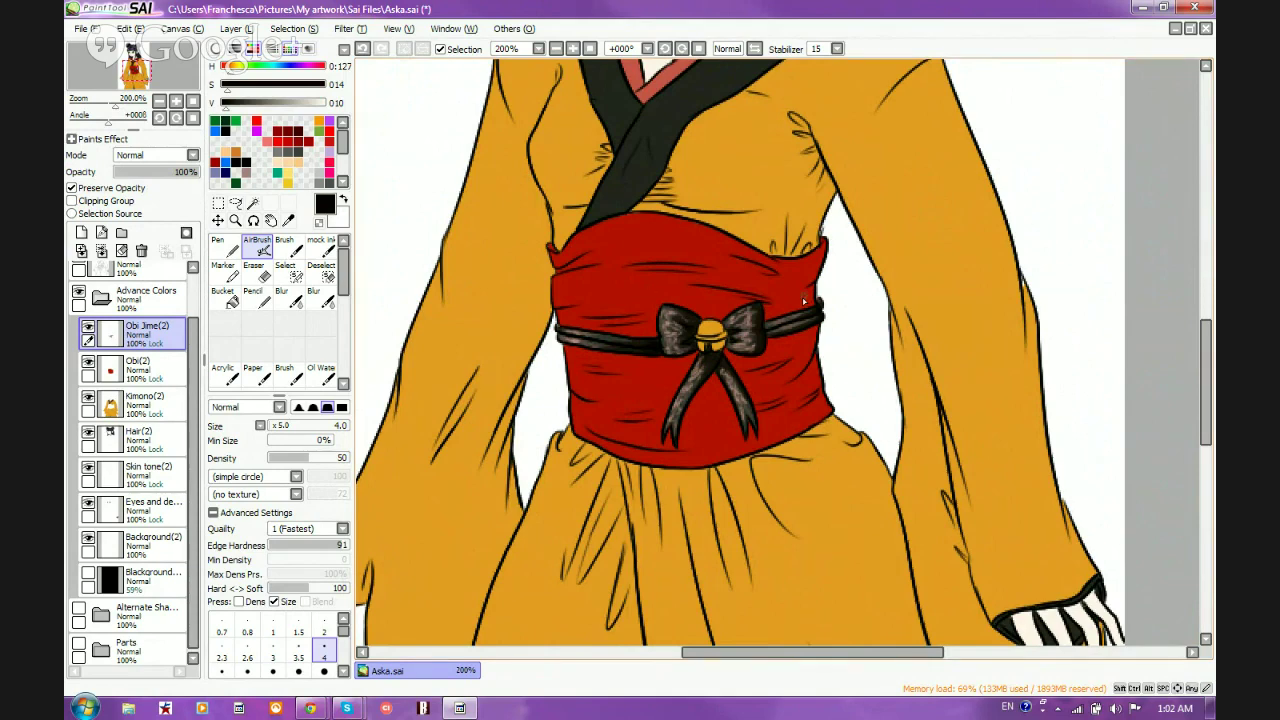
Paint base shadows on the bell's dome and lower halves in brown of hue 161, saturation 232 and value 154
{"action": "scroll", "coordinate": [803, 300], "scroll_direction": "down", "scroll_amount": 2}
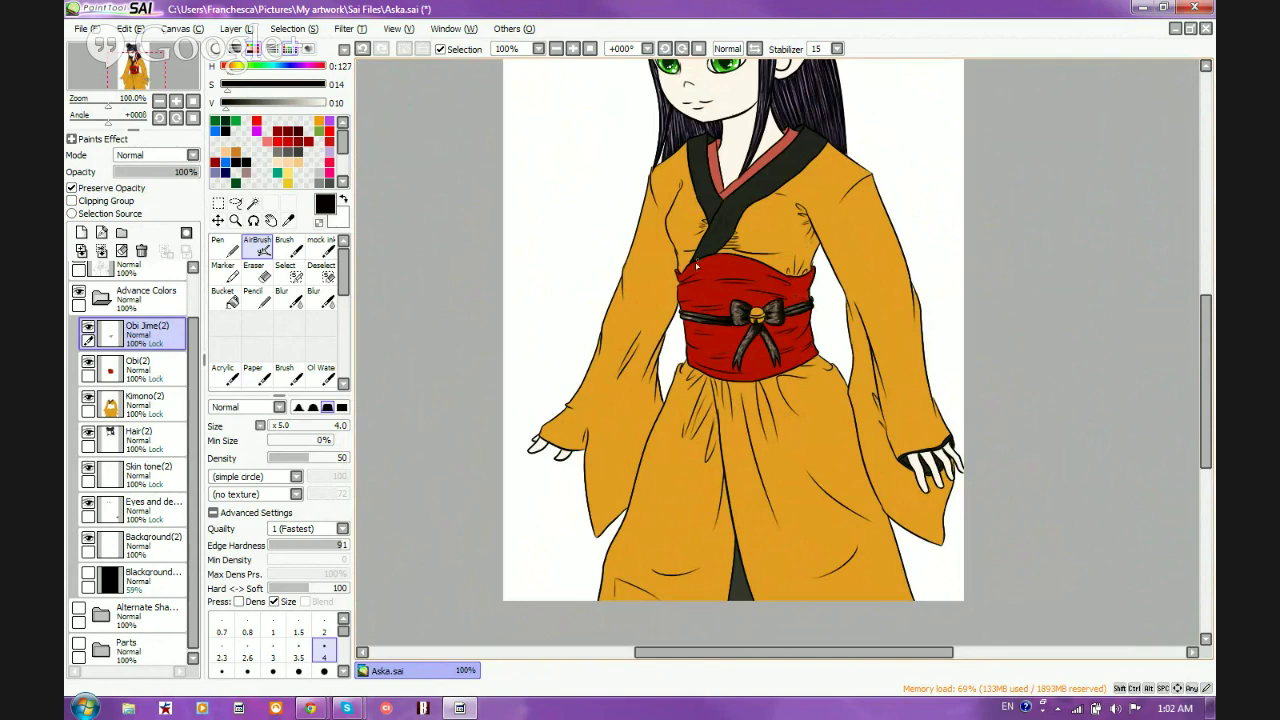
{"action": "scroll", "coordinate": [697, 265], "scroll_direction": "up", "scroll_amount": 4}
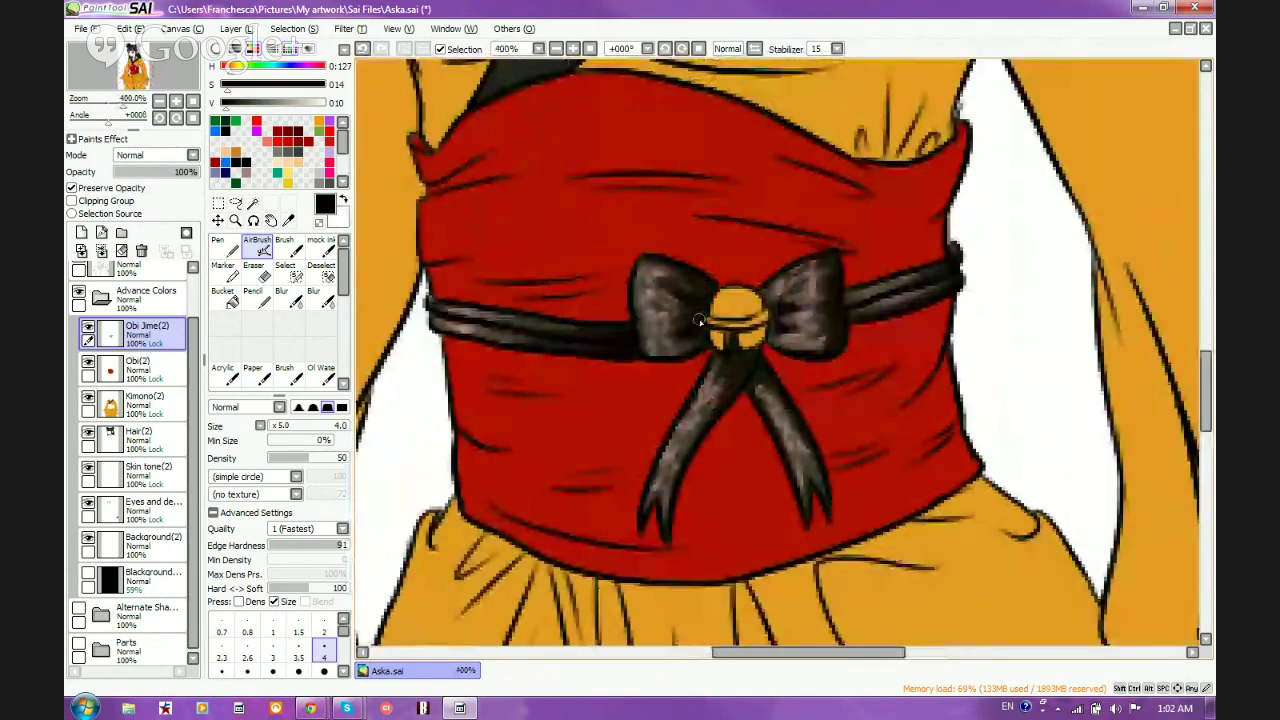
{"action": "scroll", "coordinate": [700, 320], "scroll_direction": "down", "scroll_amount": 2}
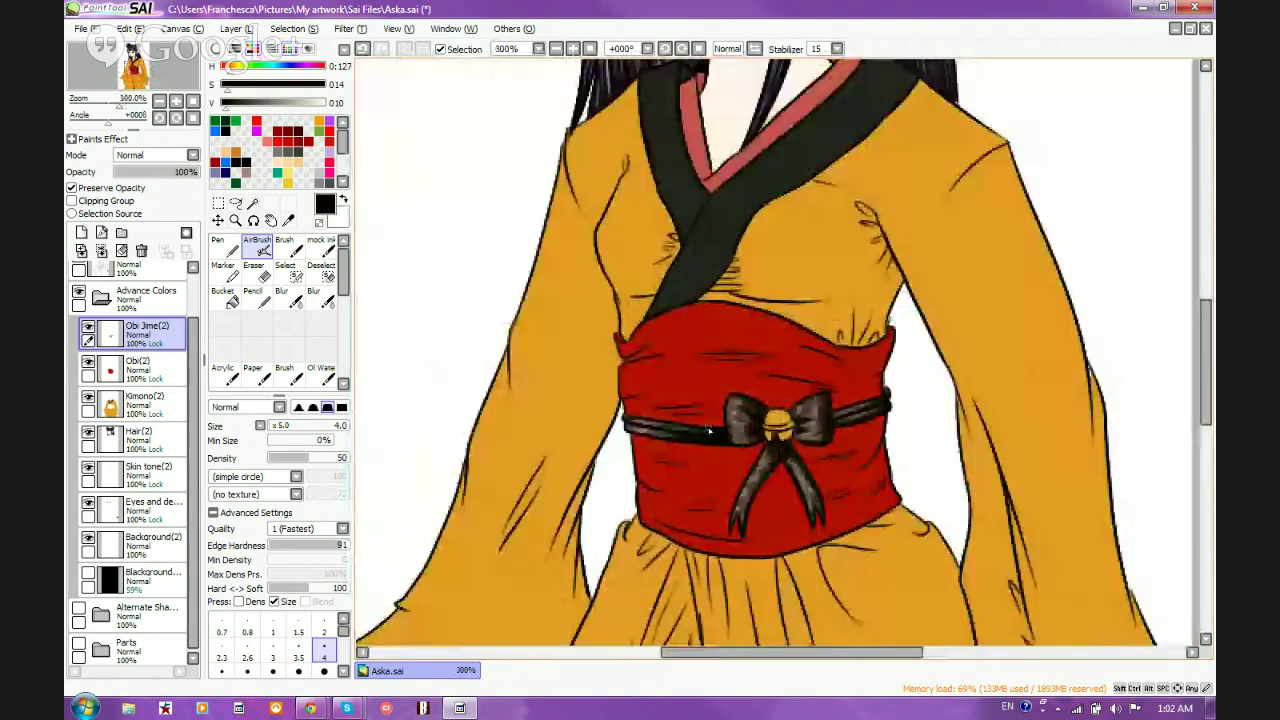
{"action": "scroll", "coordinate": [709, 431], "scroll_direction": "up", "scroll_amount": 2}
{"action": "scroll", "coordinate": [661, 425], "scroll_direction": "up", "scroll_amount": 3}
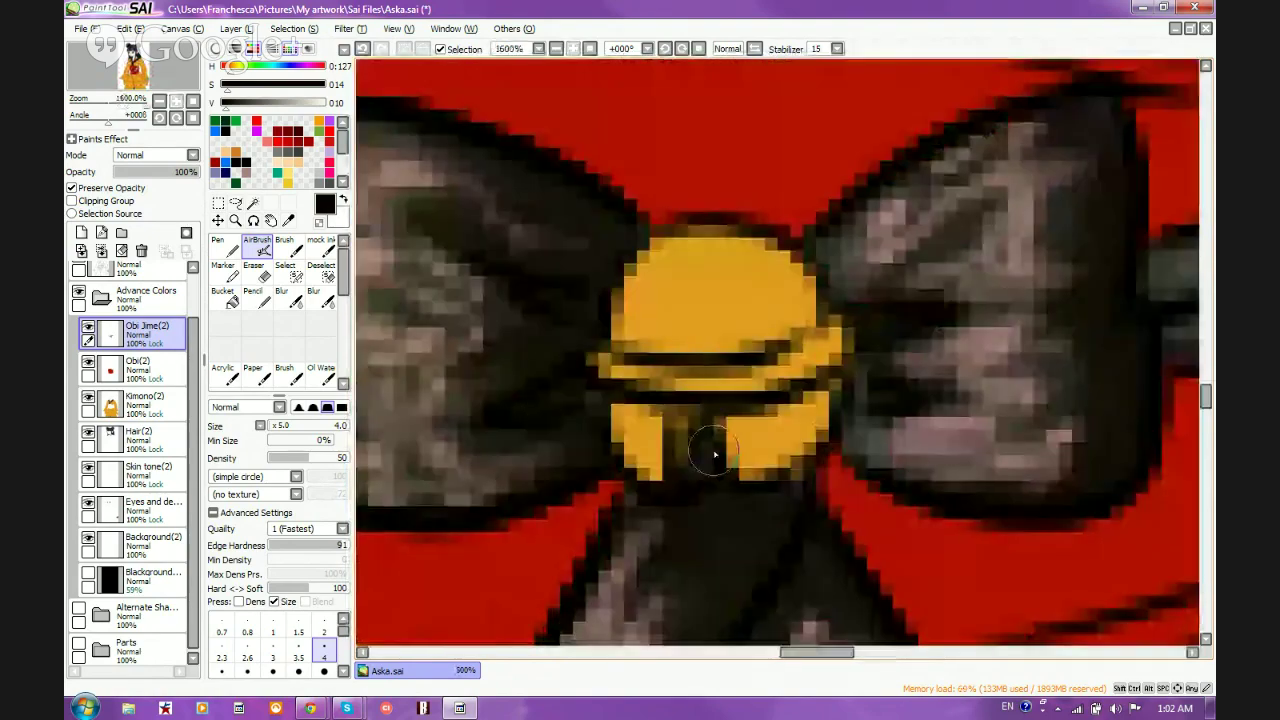
{"action": "left_click", "coordinate": [739, 263], "text": "alt"}
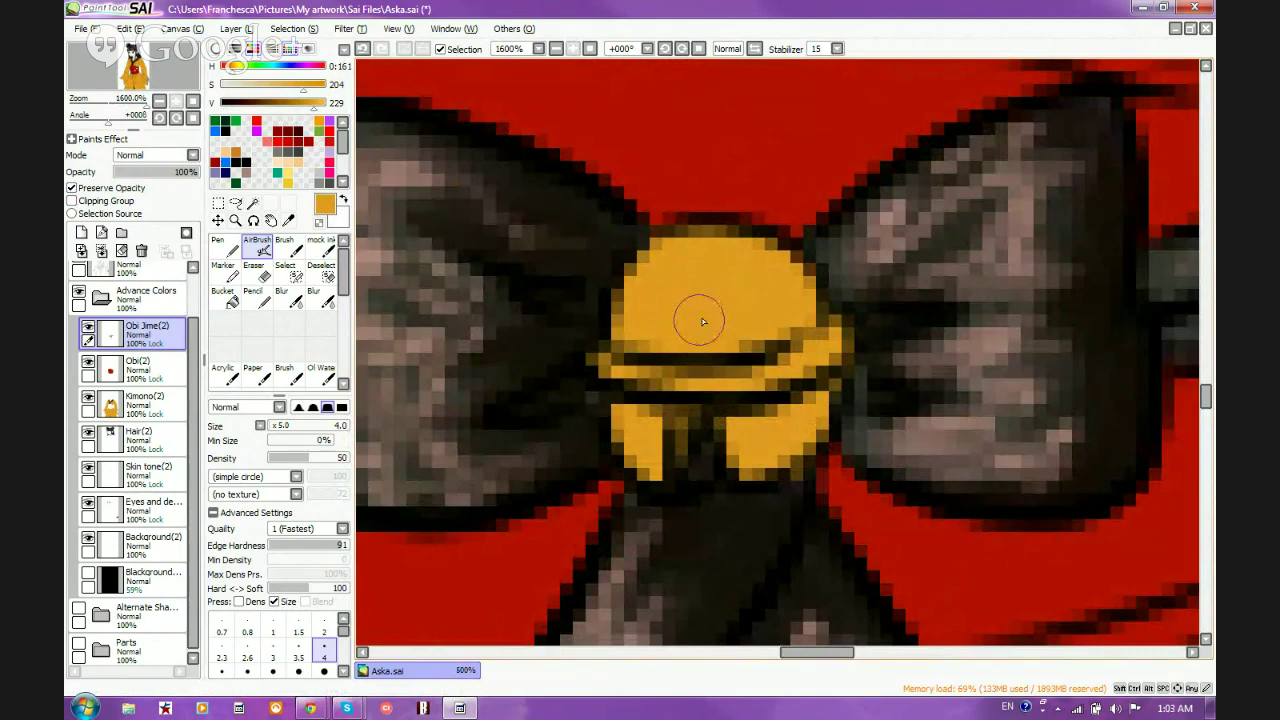
{"action": "left_click_drag", "start_coordinate": [316, 97], "coordinate": [284, 101]}
{"action": "mouse_move", "coordinate": [768, 302]}
{"action": "left_mouse_down"}
{"action": "mouse_move", "coordinate": [780, 341]}
{"action": "mouse_move", "coordinate": [795, 290]}
{"action": "mouse_move", "coordinate": [752, 245]}
{"action": "mouse_move", "coordinate": [800, 291]}
{"action": "mouse_move", "coordinate": [700, 356]}
{"action": "mouse_move", "coordinate": [658, 359]}
{"action": "mouse_move", "coordinate": [704, 347]}
{"action": "mouse_move", "coordinate": [700, 303]}
{"action": "mouse_move", "coordinate": [716, 283]}
{"action": "mouse_move", "coordinate": [715, 259]}
{"action": "mouse_move", "coordinate": [702, 262]}
{"action": "mouse_move", "coordinate": [680, 318]}
{"action": "mouse_move", "coordinate": [641, 339]}
{"action": "mouse_move", "coordinate": [670, 303]}
{"action": "mouse_move", "coordinate": [687, 309]}
{"action": "mouse_move", "coordinate": [677, 341]}
{"action": "mouse_move", "coordinate": [743, 360]}
{"action": "mouse_move", "coordinate": [821, 420]}
{"action": "mouse_move", "coordinate": [779, 453]}
{"action": "mouse_move", "coordinate": [813, 382]}
{"action": "mouse_move", "coordinate": [809, 427]}
{"action": "mouse_move", "coordinate": [799, 380]}
{"action": "mouse_move", "coordinate": [813, 372]}
{"action": "mouse_move", "coordinate": [776, 451]}
{"action": "mouse_move", "coordinate": [805, 395]}
{"action": "left_mouse_up"}
{"action": "left_click_drag", "start_coordinate": [632, 416], "coordinate": [652, 447]}
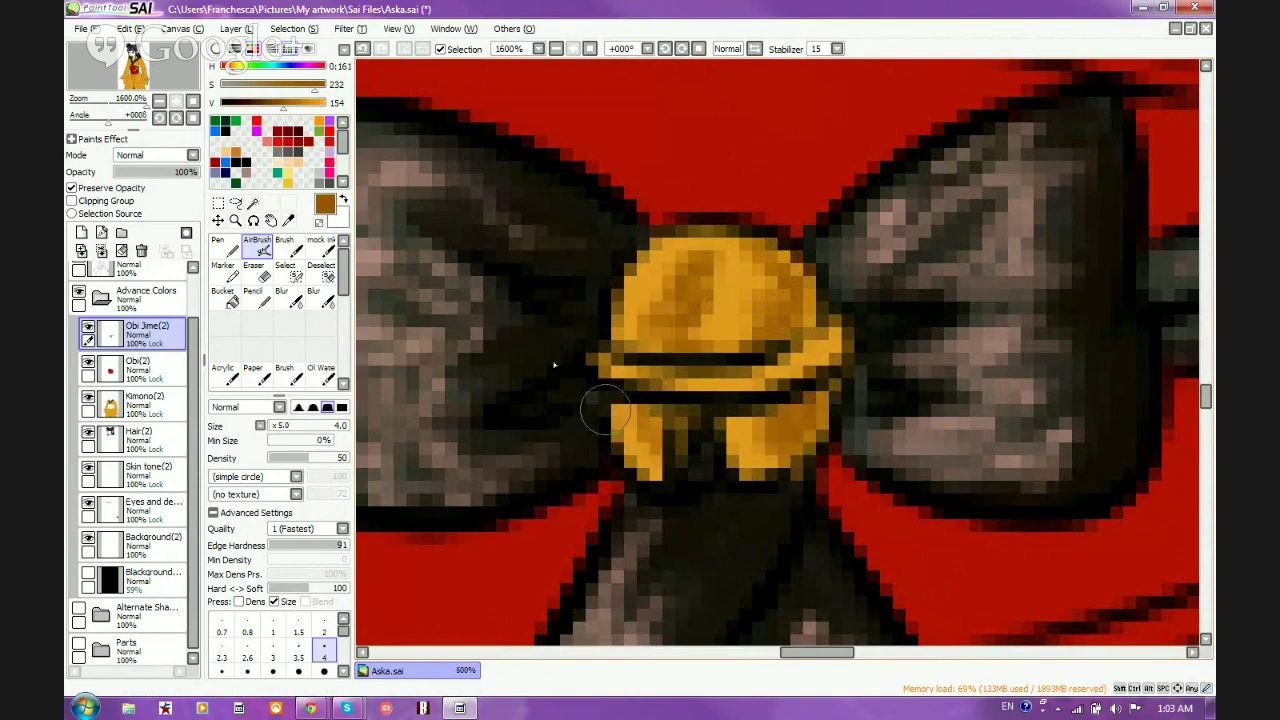
Darken the bell's shadows along its outer edge, dome crease and lower opening with hue 161, saturation 172 and value 088
{"action": "mouse_move", "coordinate": [263, 104]}
{"action": "left_mouse_down"}
{"action": "mouse_move", "coordinate": [246, 104]}
{"action": "mouse_move", "coordinate": [257, 104]}
{"action": "left_mouse_up"}
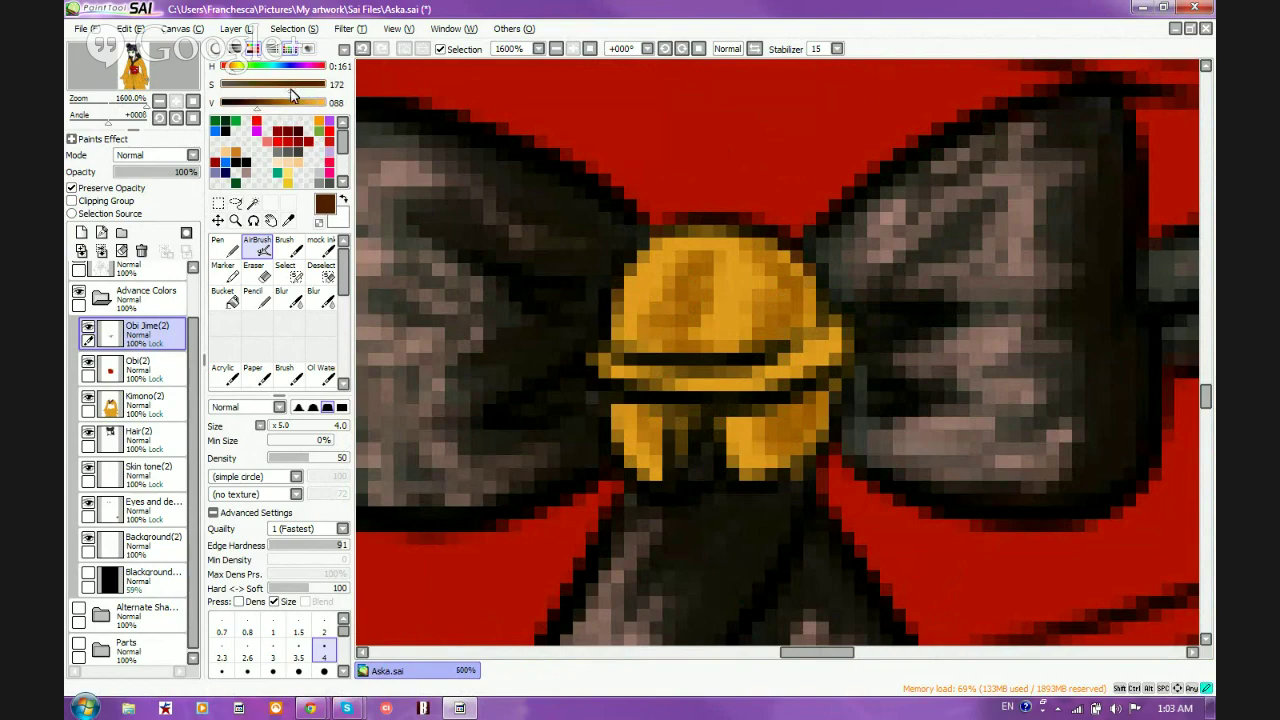
{"action": "mouse_move", "coordinate": [815, 300]}
{"action": "left_mouse_down"}
{"action": "mouse_move", "coordinate": [822, 440]}
{"action": "mouse_move", "coordinate": [800, 470]}
{"action": "mouse_move", "coordinate": [805, 420]}
{"action": "left_mouse_up"}
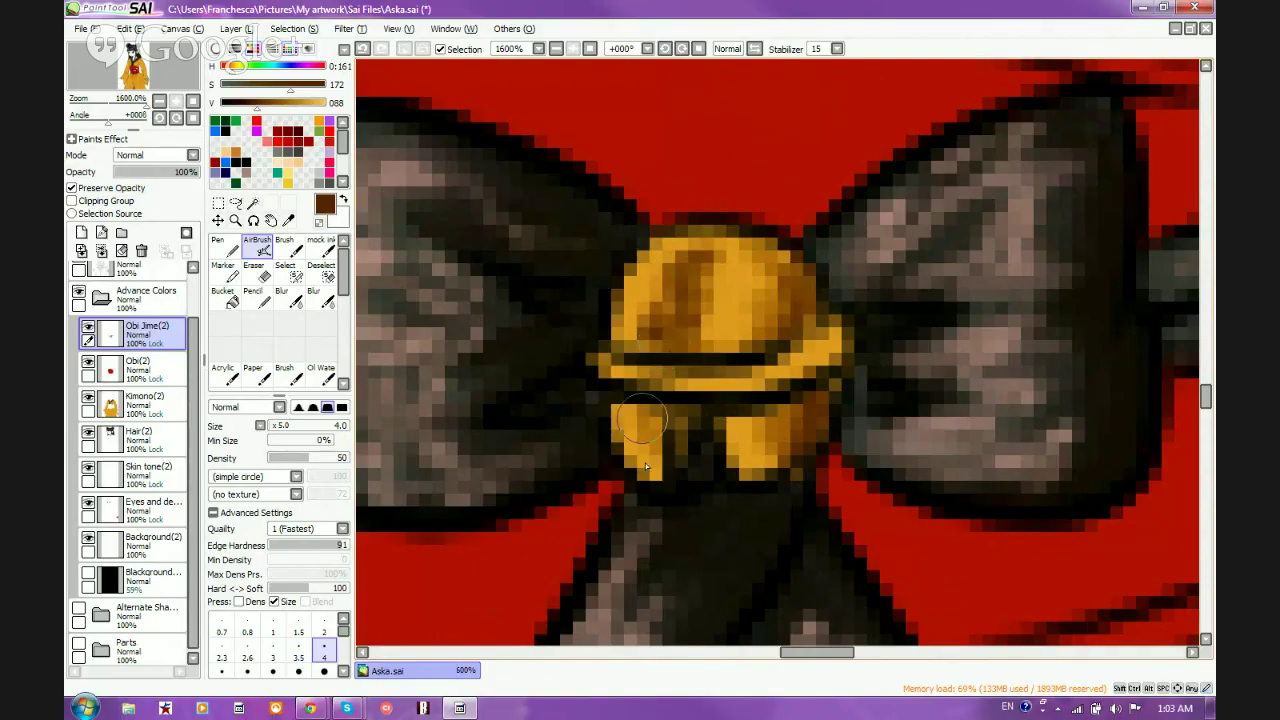
{"action": "mouse_move", "coordinate": [642, 418]}
{"action": "left_mouse_down"}
{"action": "mouse_move", "coordinate": [698, 411]}
{"action": "mouse_move", "coordinate": [672, 465]}
{"action": "mouse_move", "coordinate": [670, 418]}
{"action": "mouse_move", "coordinate": [723, 406]}
{"action": "mouse_move", "coordinate": [751, 320]}
{"action": "mouse_move", "coordinate": [665, 352]}
{"action": "left_mouse_up"}
Refine the dark brown shading on the bell's dome, middle band and lower halves with a size 1 airbrush
{"action": "key", "text": "bracketleft"}
{"action": "key", "text": "bracketleft"}
{"action": "key", "text": "bracketleft"}
{"action": "key", "text": "bracketleft"}
{"action": "key", "text": "bracketleft"}
{"action": "key", "text": "bracketleft"}
{"action": "key", "text": "bracketleft"}
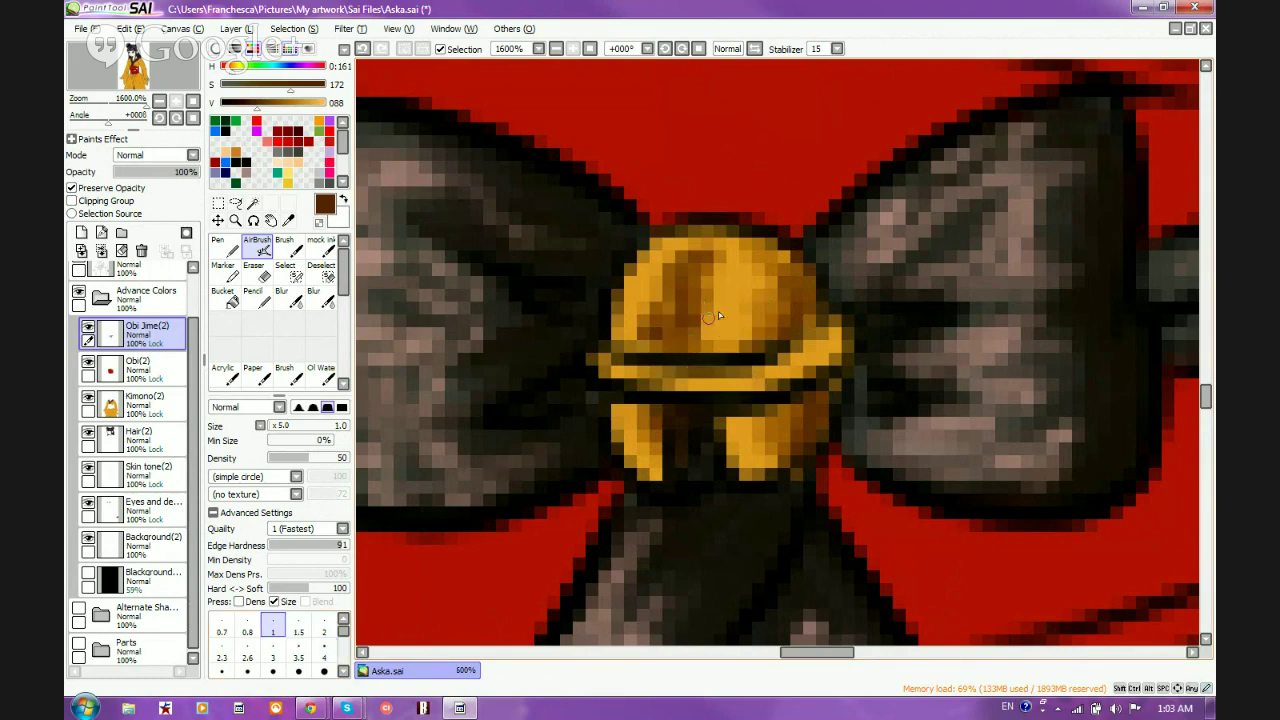
{"action": "mouse_move", "coordinate": [700, 263]}
{"action": "left_mouse_down"}
{"action": "mouse_move", "coordinate": [665, 346]}
{"action": "mouse_move", "coordinate": [790, 308]}
{"action": "mouse_move", "coordinate": [742, 246]}
{"action": "mouse_move", "coordinate": [768, 255]}
{"action": "mouse_move", "coordinate": [808, 335]}
{"action": "mouse_move", "coordinate": [805, 288]}
{"action": "mouse_move", "coordinate": [755, 250]}
{"action": "mouse_move", "coordinate": [832, 345]}
{"action": "mouse_move", "coordinate": [828, 362]}
{"action": "left_mouse_up"}
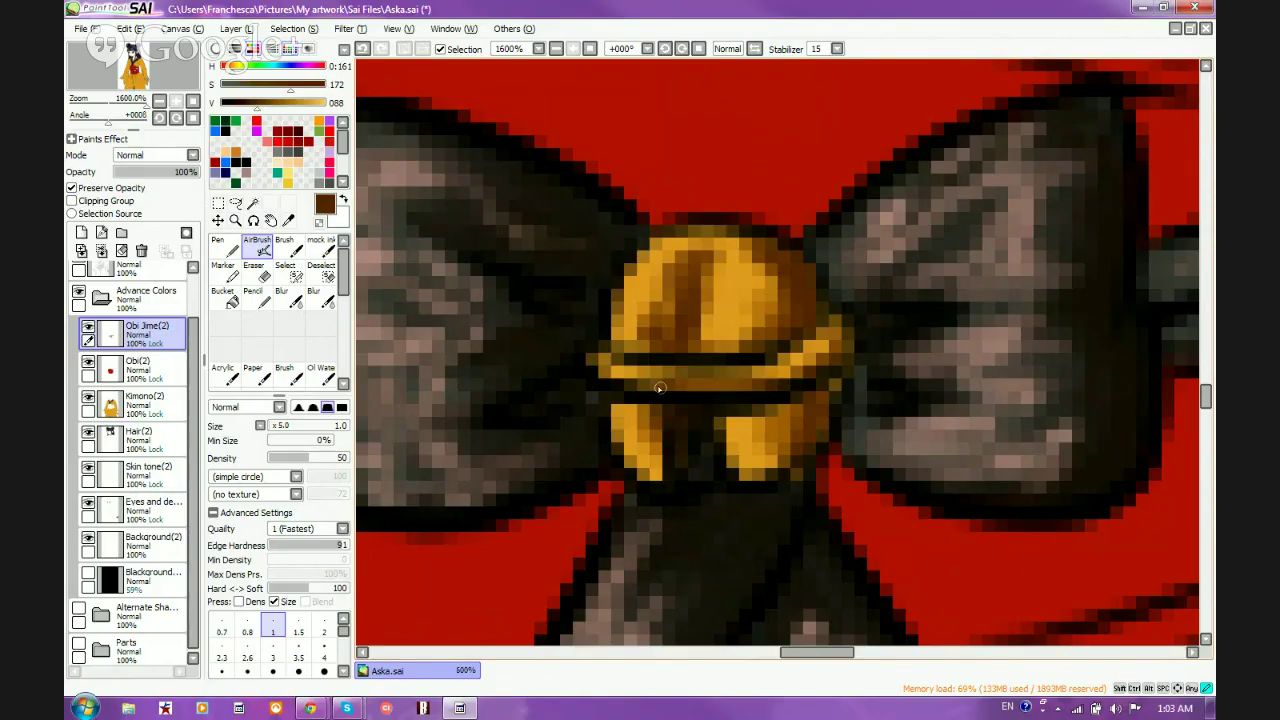
{"action": "left_click_drag", "start_coordinate": [819, 427], "coordinate": [823, 409]}
{"action": "left_click_drag", "start_coordinate": [648, 418], "coordinate": [660, 466]}
Add the deepest shadows to the bell's dome in dark brown of hue 161, saturation 108 and value 058
{"action": "left_click", "coordinate": [245, 102]}
{"action": "left_click", "coordinate": [268, 85]}
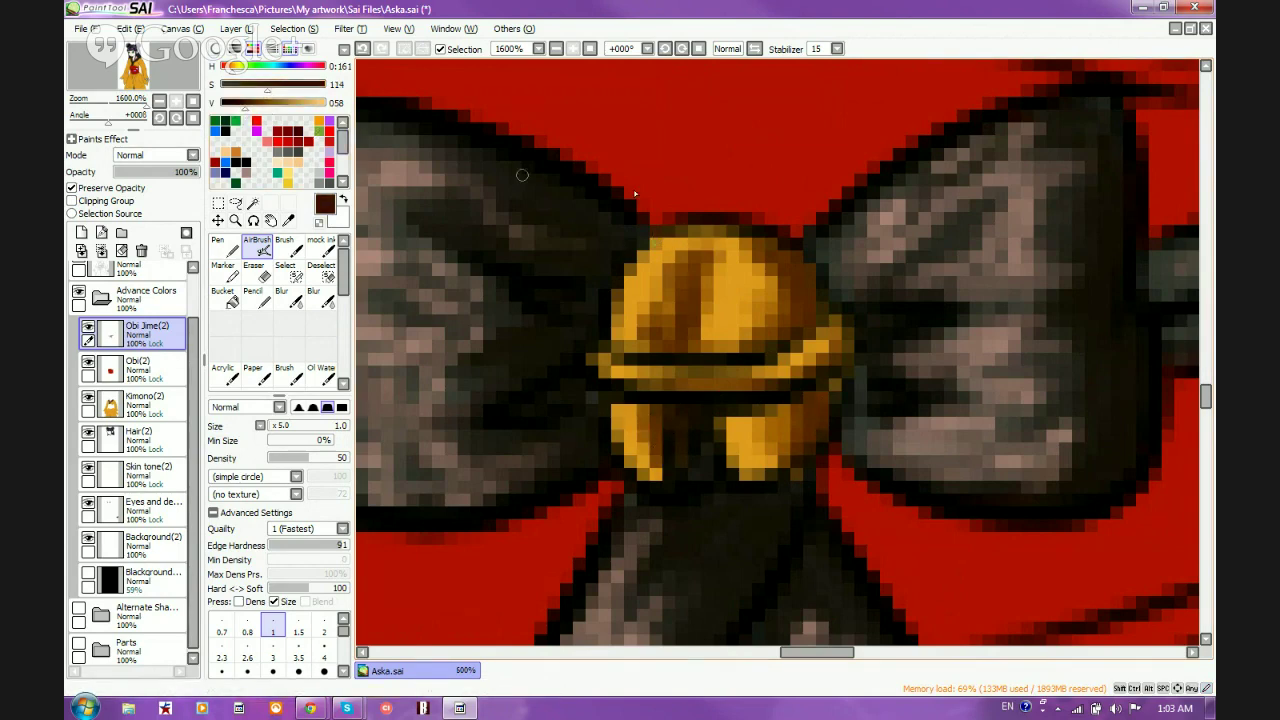
{"action": "left_click", "coordinate": [266, 88]}
{"action": "left_click", "coordinate": [264, 86]}
{"action": "left_click_drag", "start_coordinate": [786, 273], "coordinate": [815, 314]}
{"action": "scroll", "coordinate": [816, 316], "scroll_direction": "down", "scroll_amount": 2}
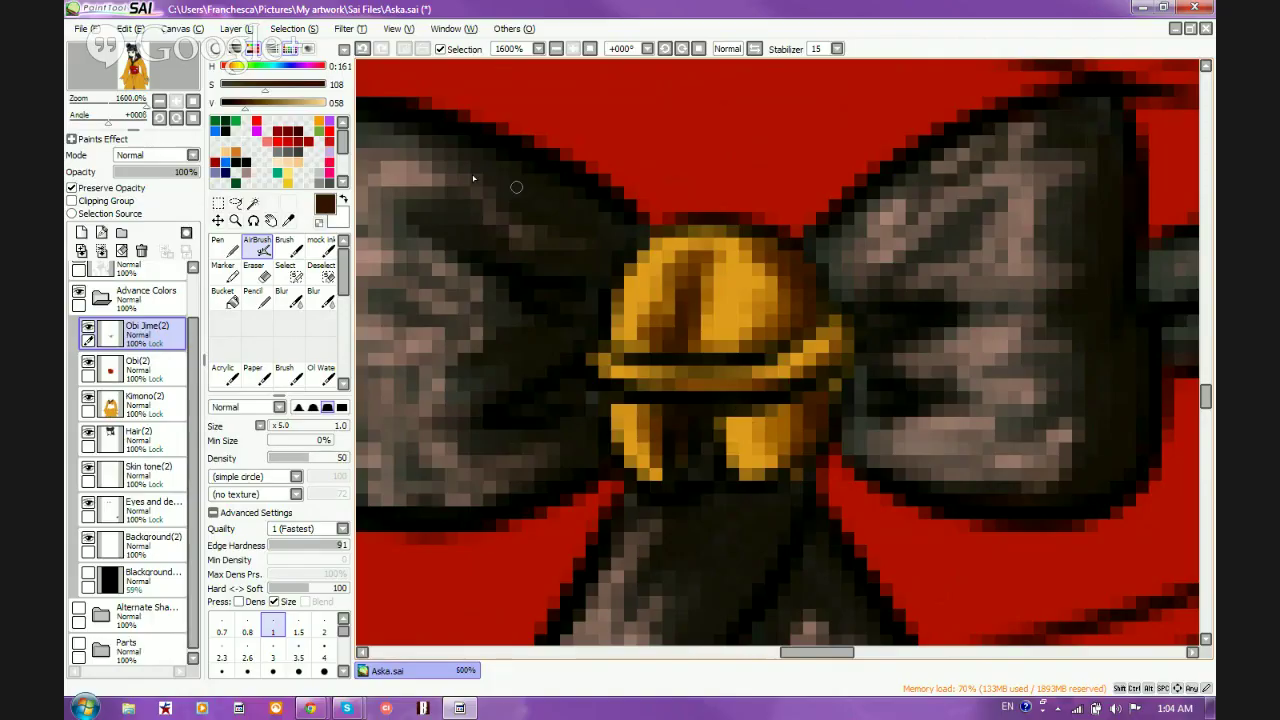
Paint light yellow highlights of hue 180, saturation 144 and value 255 on the bell's dome, band and lower halves
{"action": "scroll", "coordinate": [734, 307], "scroll_direction": "down", "scroll_amount": 2}
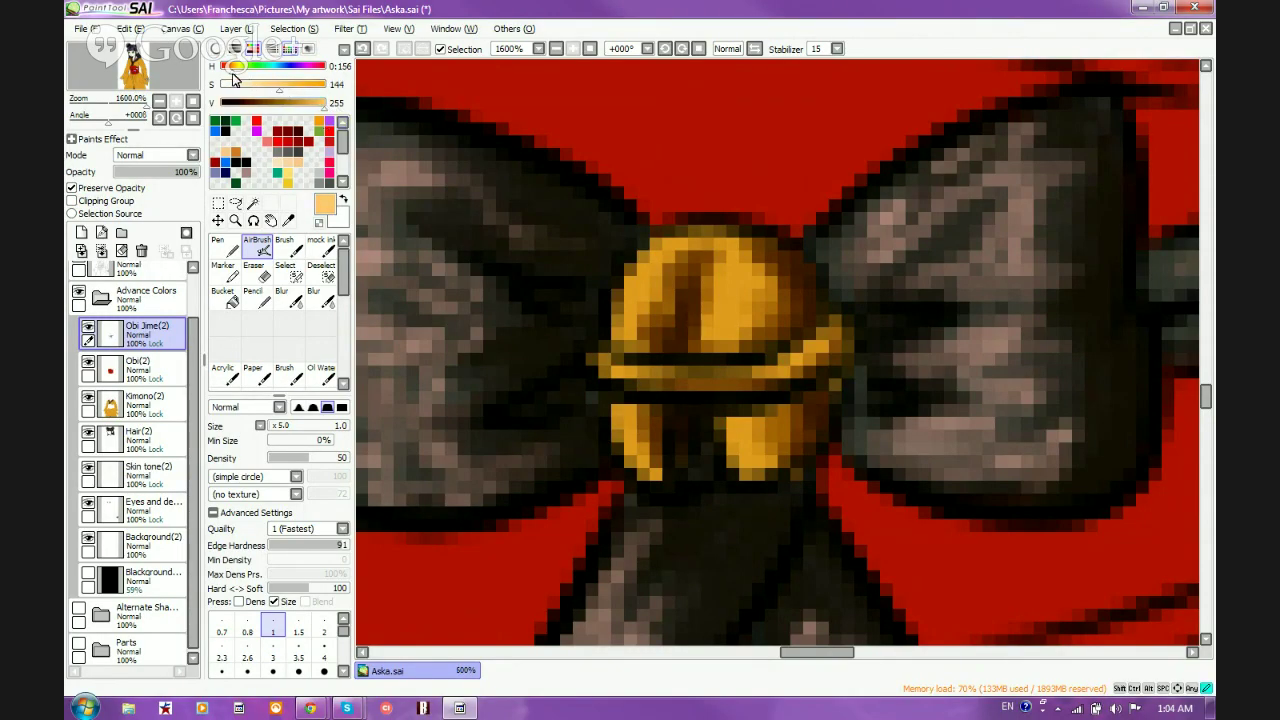
{"action": "left_click_drag", "start_coordinate": [232, 75], "coordinate": [255, 88]}
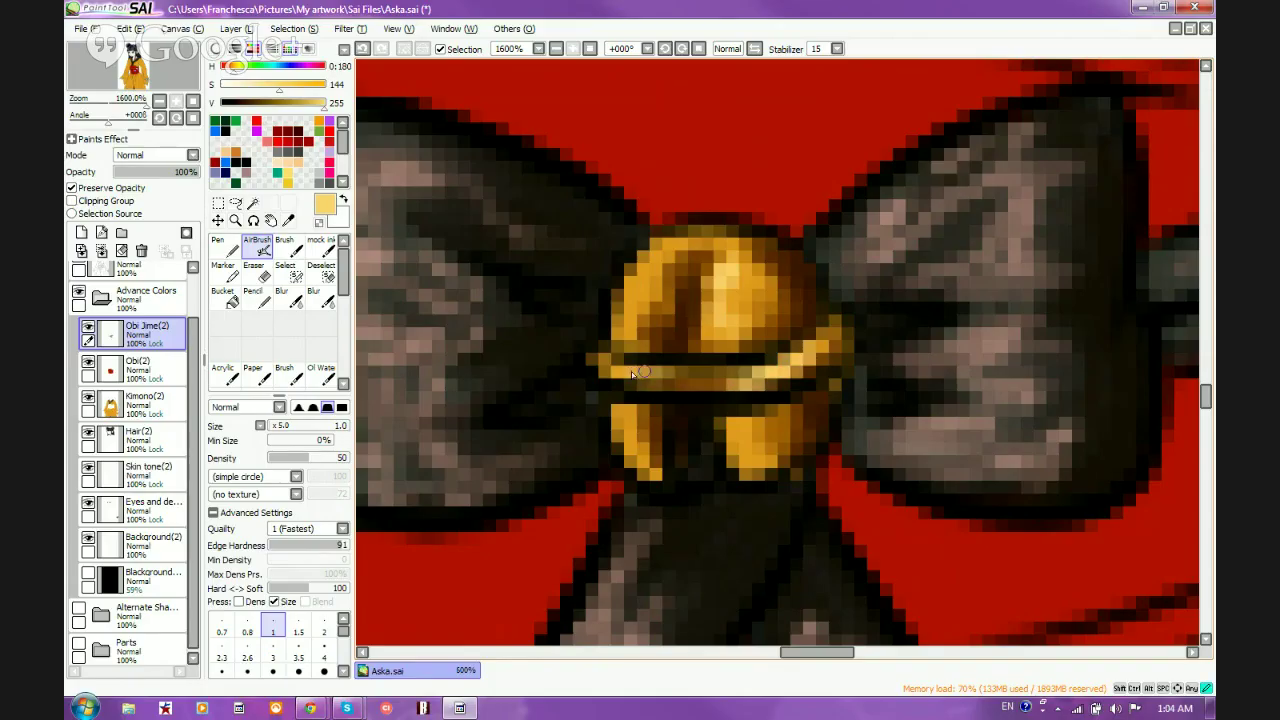
{"action": "mouse_move", "coordinate": [719, 254]}
{"action": "left_mouse_down"}
{"action": "mouse_move", "coordinate": [657, 376]}
{"action": "mouse_move", "coordinate": [692, 342]}
{"action": "mouse_move", "coordinate": [690, 246]}
{"action": "mouse_move", "coordinate": [666, 335]}
{"action": "mouse_move", "coordinate": [675, 296]}
{"action": "mouse_move", "coordinate": [642, 309]}
{"action": "left_mouse_up"}
{"action": "left_click_drag", "start_coordinate": [630, 421], "coordinate": [641, 440]}
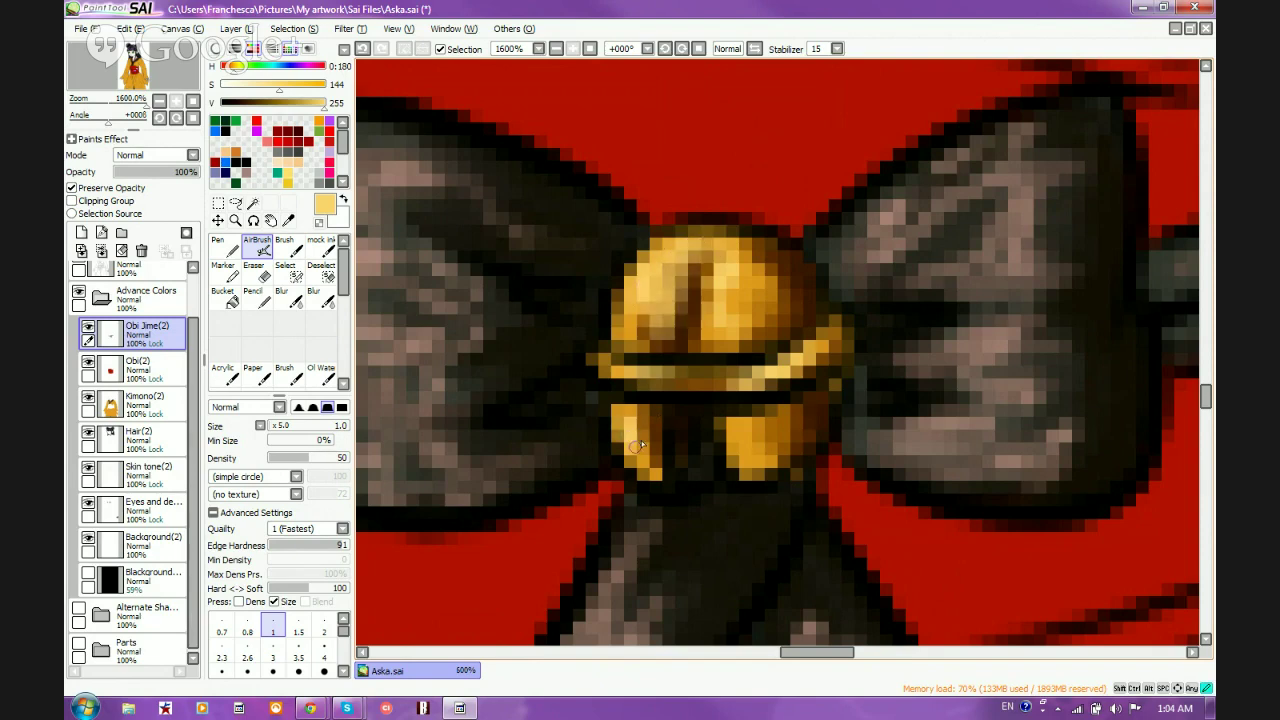
{"action": "left_click", "coordinate": [756, 440]}
Add white shine spots and a rim reflection to the bell with saturation 000 and brush density 91
{"action": "left_click_drag", "start_coordinate": [279, 85], "coordinate": [222, 95]}
{"action": "left_click_drag", "start_coordinate": [650, 279], "coordinate": [645, 275]}
{"action": "left_click_drag", "start_coordinate": [719, 259], "coordinate": [719, 322]}
{"action": "left_click", "coordinate": [341, 457]}
{"action": "mouse_move", "coordinate": [731, 250]}
{"action": "left_mouse_down"}
{"action": "mouse_move", "coordinate": [734, 310]}
{"action": "mouse_move", "coordinate": [722, 262]}
{"action": "mouse_move", "coordinate": [716, 298]}
{"action": "left_mouse_up"}
{"action": "mouse_move", "coordinate": [668, 250]}
{"action": "left_mouse_down"}
{"action": "mouse_move", "coordinate": [648, 258]}
{"action": "mouse_move", "coordinate": [643, 283]}
{"action": "left_mouse_up"}
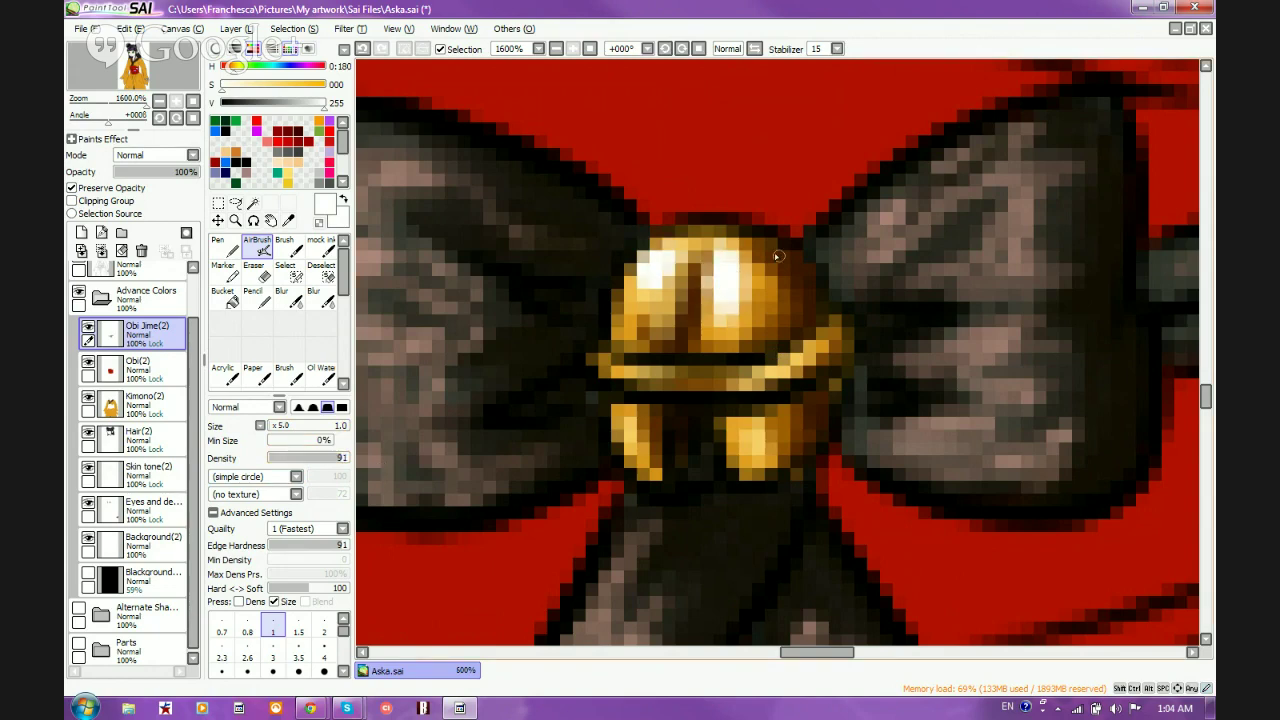
{"action": "left_click_drag", "start_coordinate": [778, 256], "coordinate": [804, 313]}
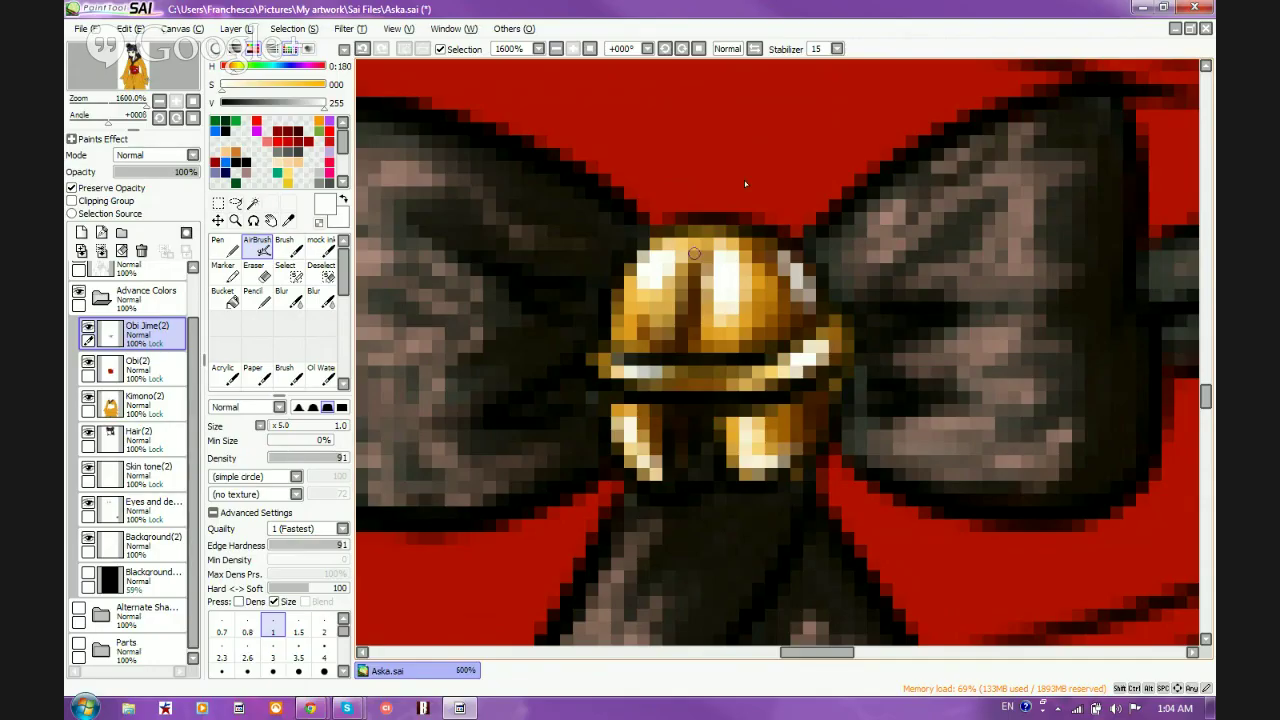
Join the white highlights across the top of the bell's dome and touch up the crease with colours sampled from the bell
{"action": "scroll", "coordinate": [744, 180], "scroll_direction": "down", "scroll_amount": 4}
{"action": "scroll", "coordinate": [618, 236], "scroll_direction": "up", "scroll_amount": 4}
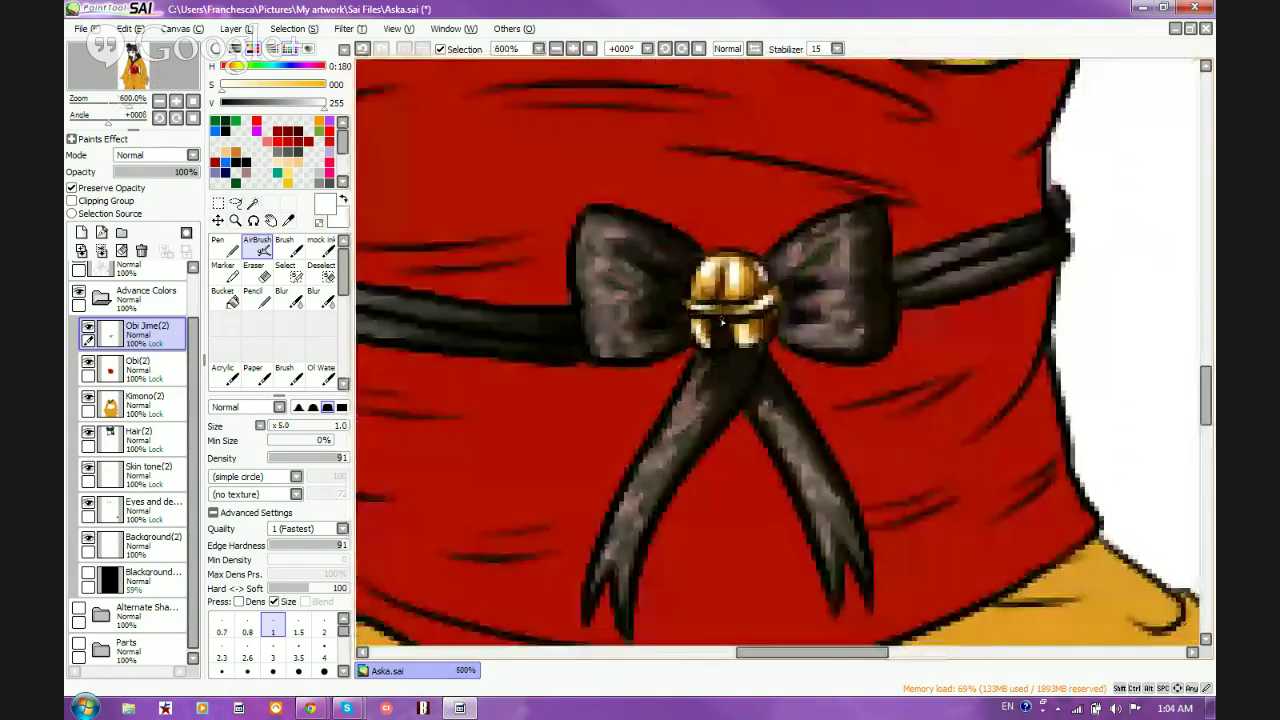
{"action": "left_click_drag", "start_coordinate": [718, 244], "coordinate": [738, 226]}
{"action": "right_click", "coordinate": [737, 279]}
{"action": "mouse_move", "coordinate": [718, 272]}
{"action": "left_mouse_down"}
{"action": "mouse_move", "coordinate": [721, 241]}
{"action": "mouse_move", "coordinate": [713, 263]}
{"action": "mouse_move", "coordinate": [740, 290]}
{"action": "mouse_move", "coordinate": [703, 268]}
{"action": "mouse_move", "coordinate": [721, 259]}
{"action": "left_mouse_up"}
{"action": "right_click", "coordinate": [721, 281]}
{"action": "left_click", "coordinate": [722, 256], "text": "alt"}
{"action": "left_click", "coordinate": [682, 257], "text": "alt"}
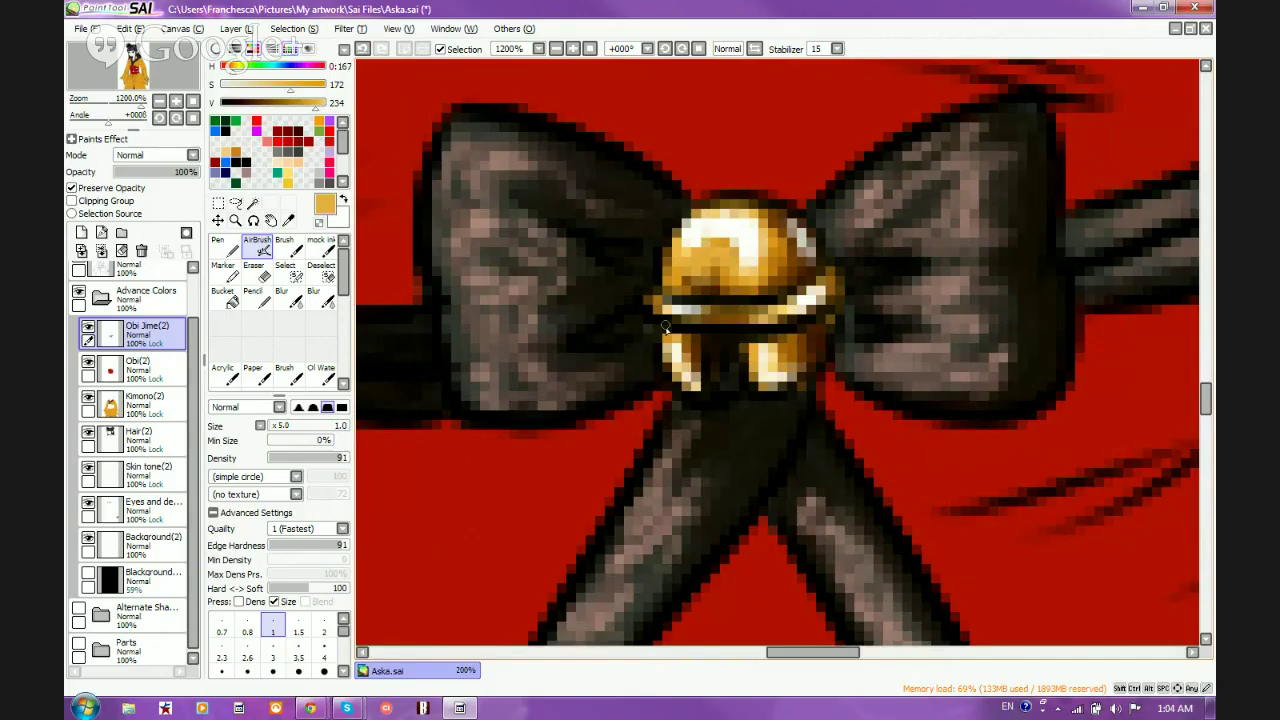
Examine the shaded bell, bow and cord at different magnifications, comparing the figure with and without the Obi Jime(2) layer
{"action": "scroll", "coordinate": [692, 383], "scroll_direction": "down", "scroll_amount": 4}
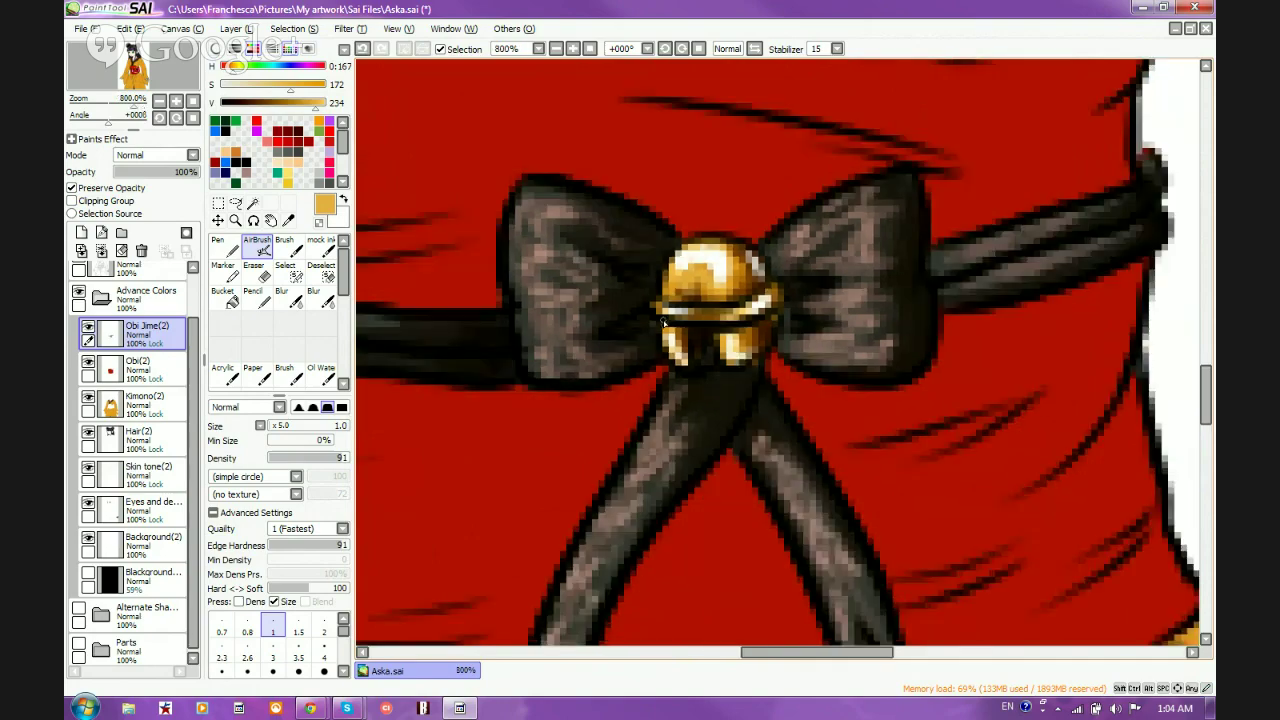
{"action": "scroll", "coordinate": [692, 383], "scroll_direction": "down", "scroll_amount": 3}
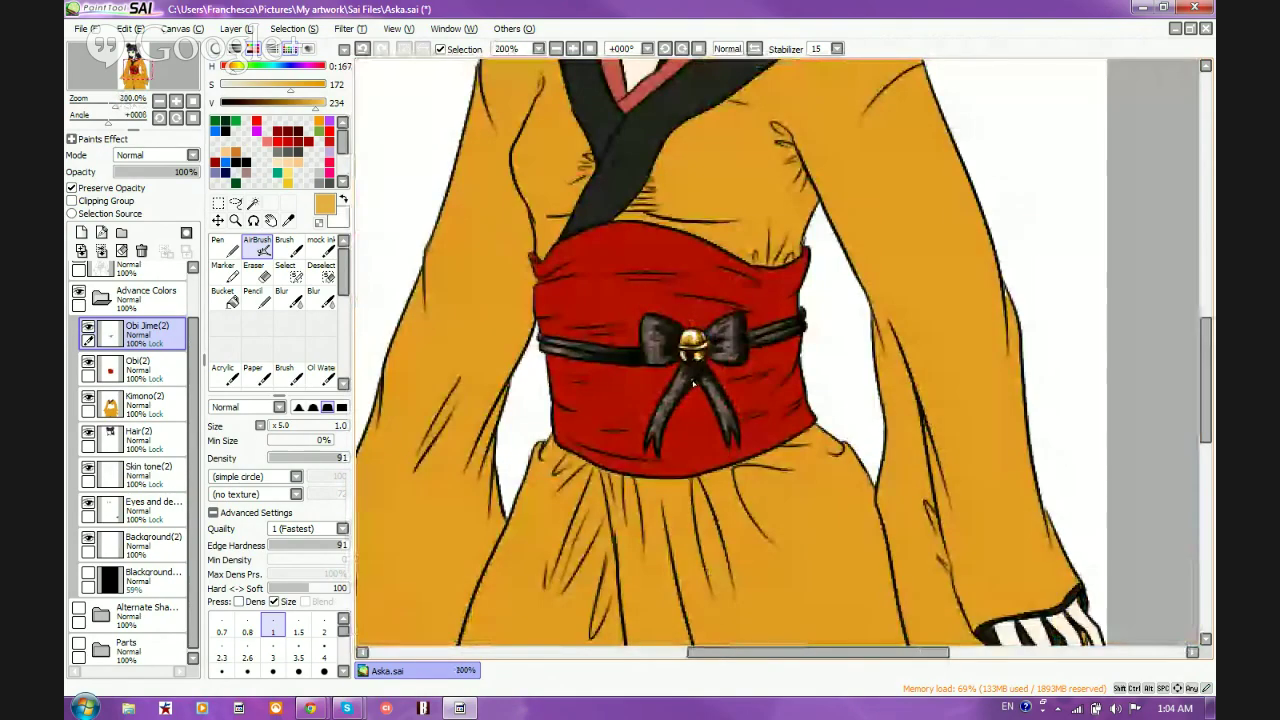
{"action": "scroll", "coordinate": [692, 383], "scroll_direction": "up", "scroll_amount": 1}
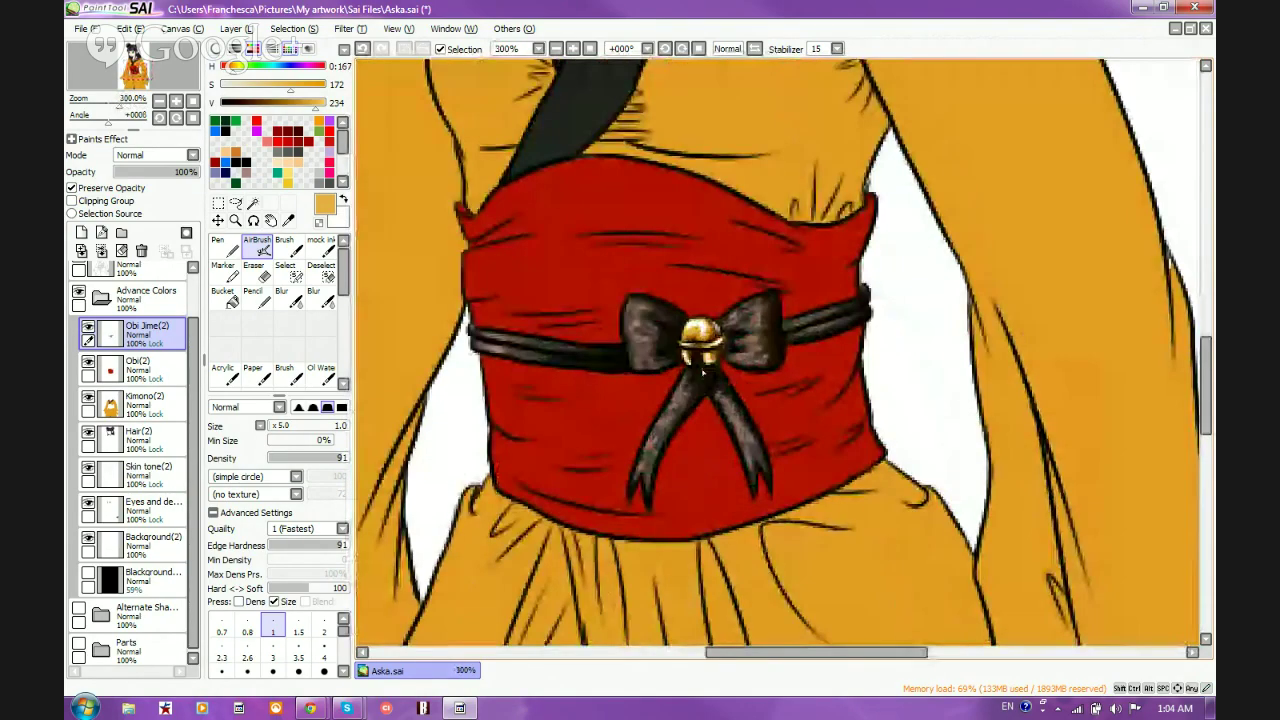
{"action": "scroll", "coordinate": [703, 372], "scroll_direction": "down", "scroll_amount": 3}
{"action": "scroll", "coordinate": [715, 416], "scroll_direction": "up", "scroll_amount": 3}
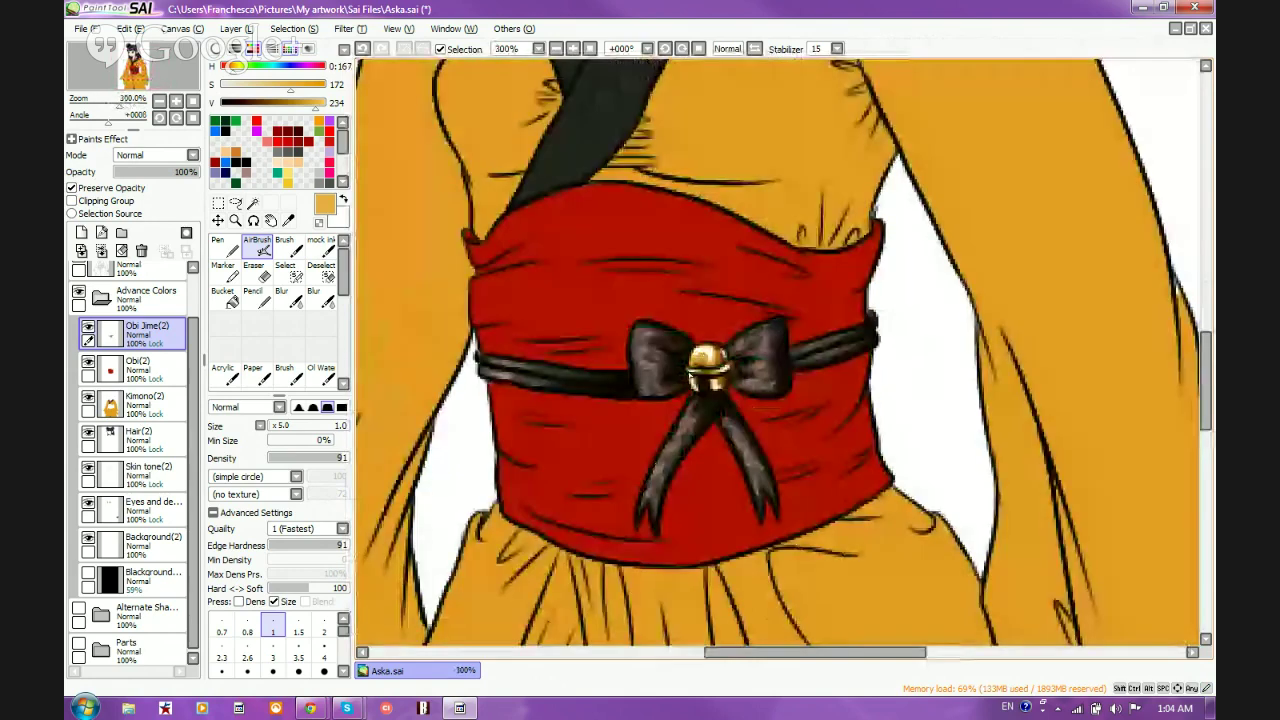
{"action": "scroll", "coordinate": [703, 458], "scroll_direction": "down", "scroll_amount": 3}
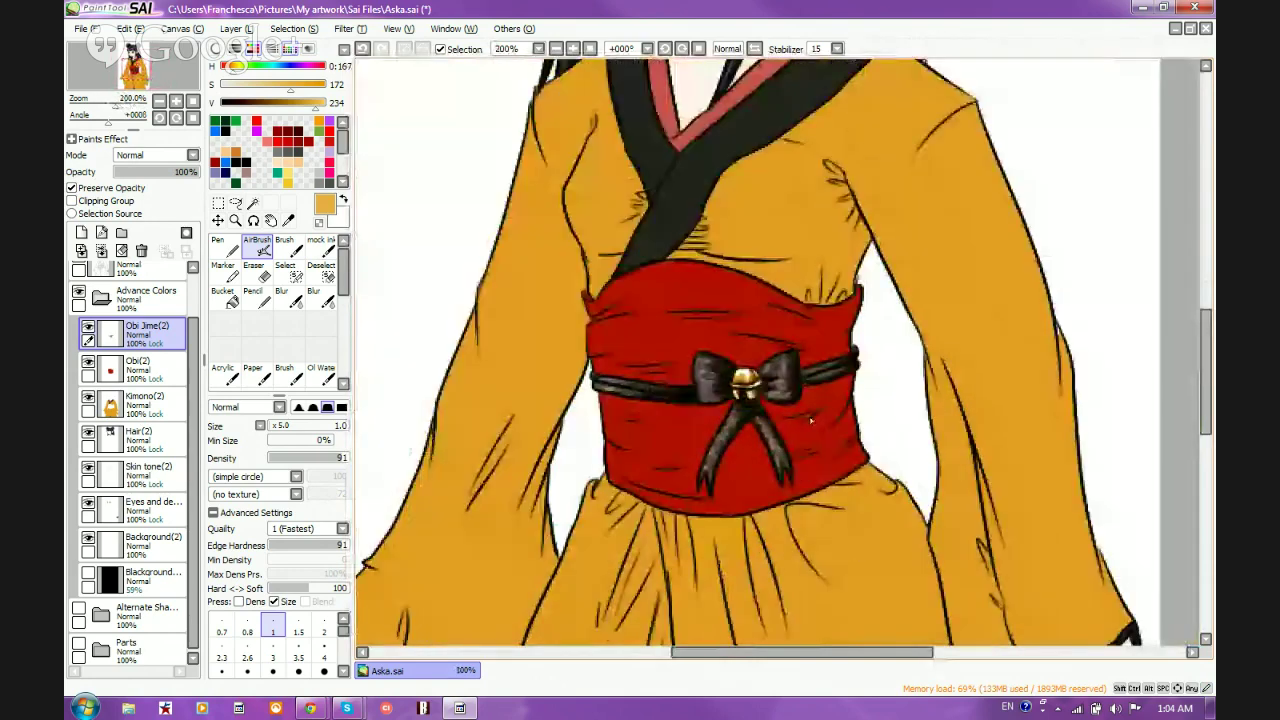
{"action": "scroll", "coordinate": [750, 368], "scroll_direction": "up", "scroll_amount": 2}
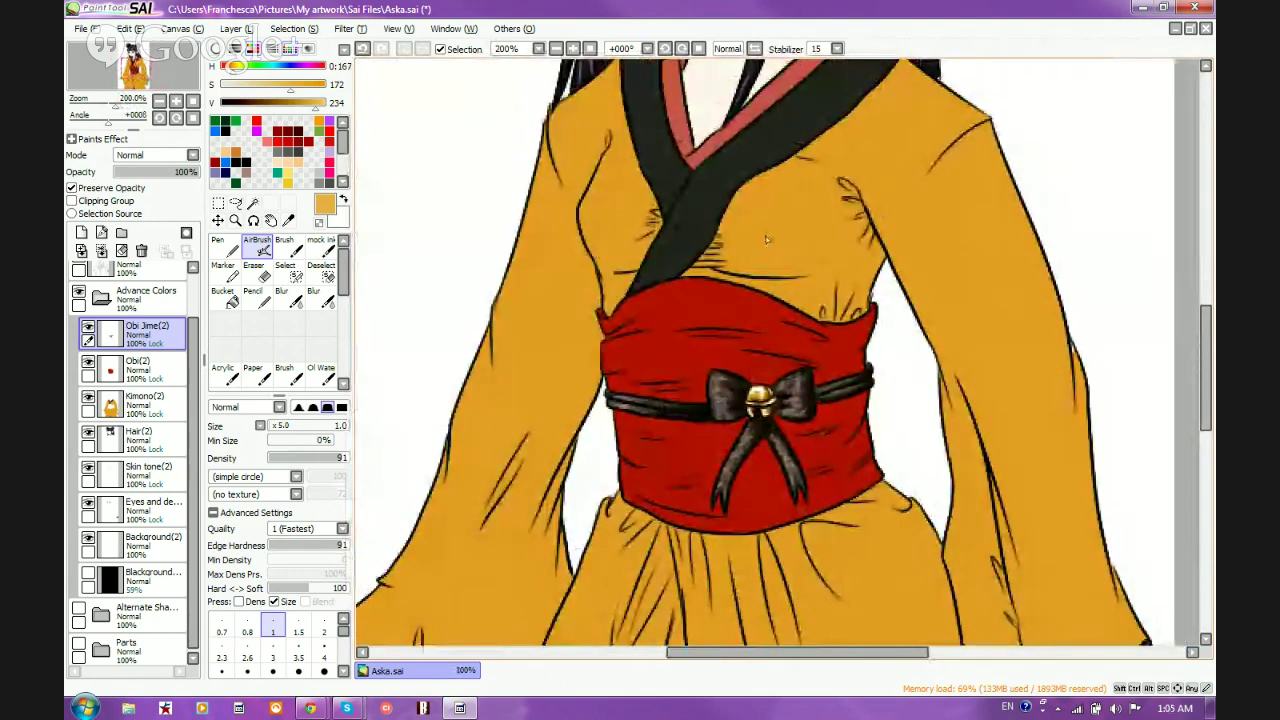
{"action": "left_click", "coordinate": [88, 333]}
{"action": "left_click", "coordinate": [88, 333]}
{"action": "scroll", "coordinate": [686, 355], "scroll_direction": "down", "scroll_amount": 1}
{"action": "scroll", "coordinate": [686, 355], "scroll_direction": "up", "scroll_amount": 1}
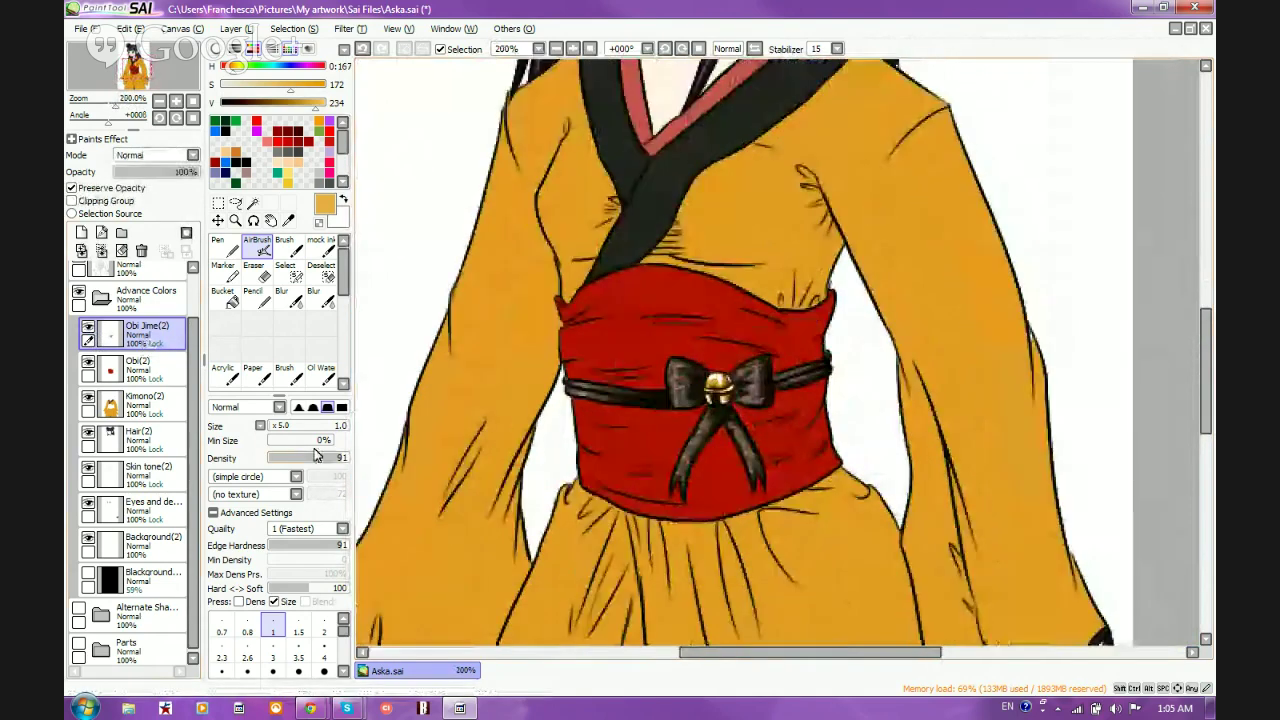
Make Obi(2) the active layer, switch to the Brush tool and sample the obi's red as the painting colour
{"action": "left_click", "coordinate": [140, 368]}
{"action": "scroll", "coordinate": [668, 340], "scroll_direction": "down", "scroll_amount": 1}
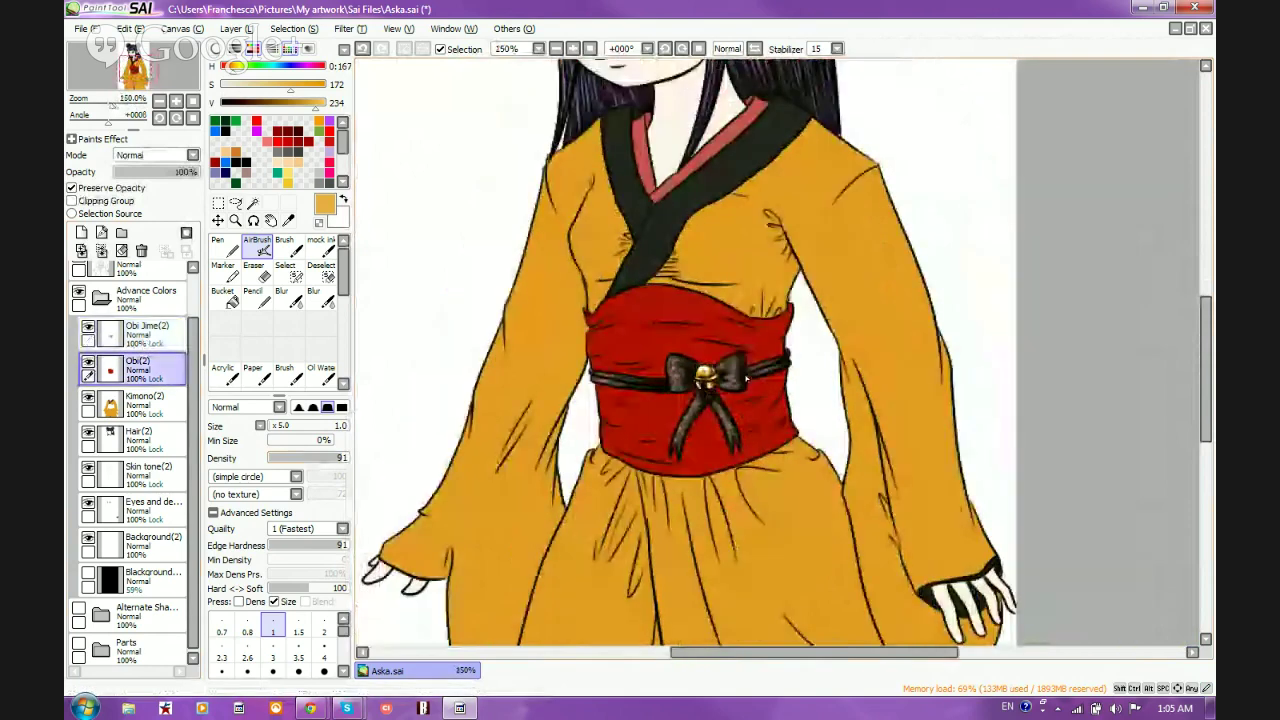
{"action": "scroll", "coordinate": [746, 378], "scroll_direction": "up", "scroll_amount": 2}
{"action": "scroll", "coordinate": [530, 270], "scroll_direction": "up", "scroll_amount": 1}
{"action": "key", "text": "b"}
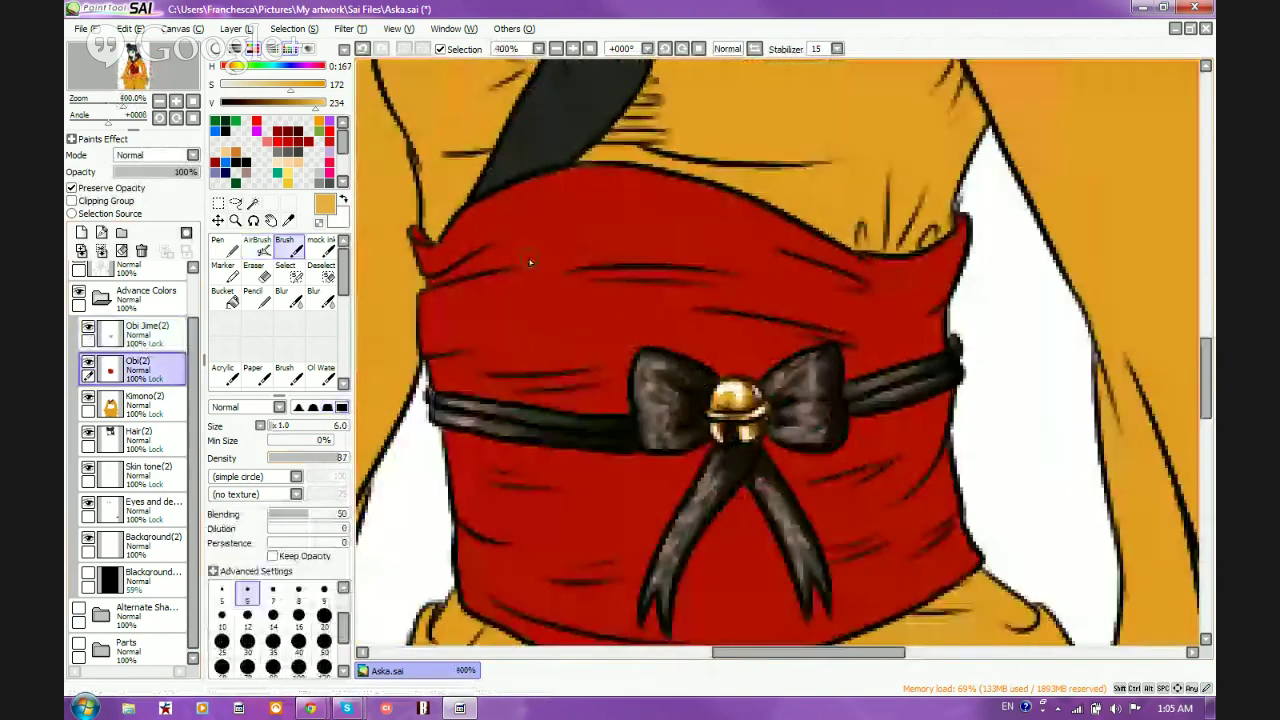
{"action": "right_click", "coordinate": [554, 324]}
{"action": "left_click_drag", "start_coordinate": [598, 320], "coordinate": [590, 287]}
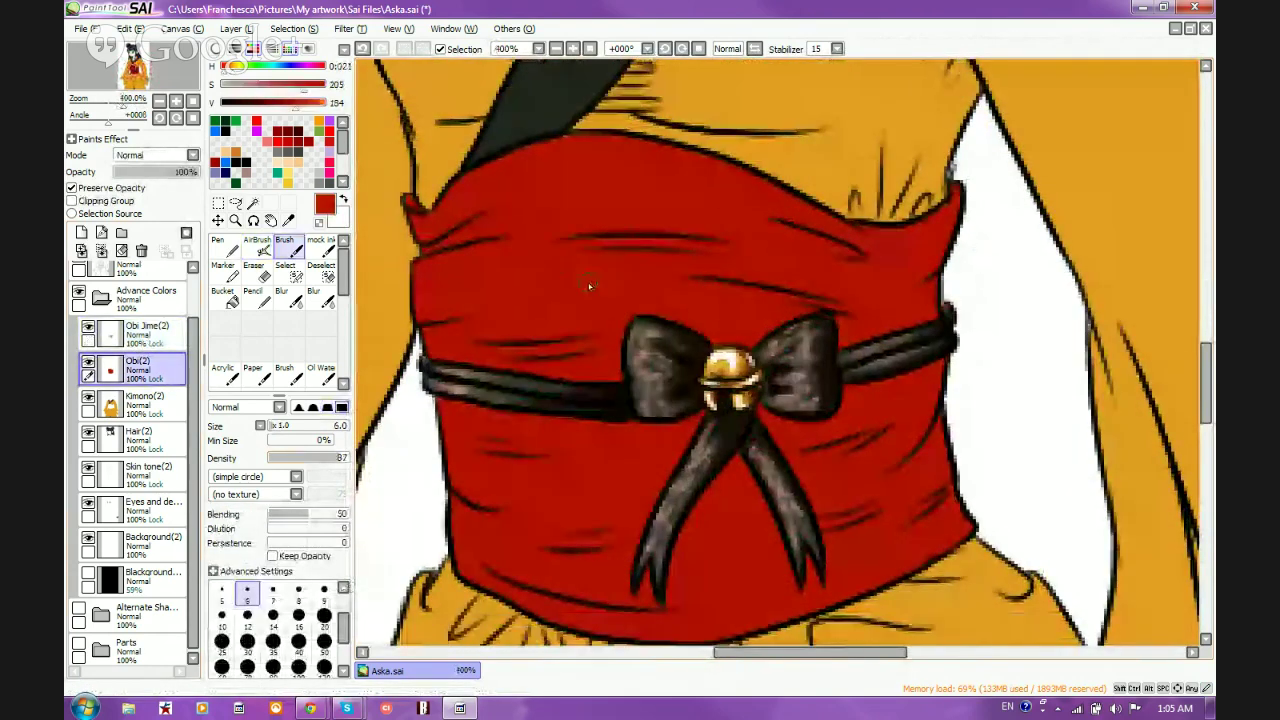
Give the Brush a softer edge profile and set its brush shape to Bristle
{"action": "left_click", "coordinate": [313, 407]}
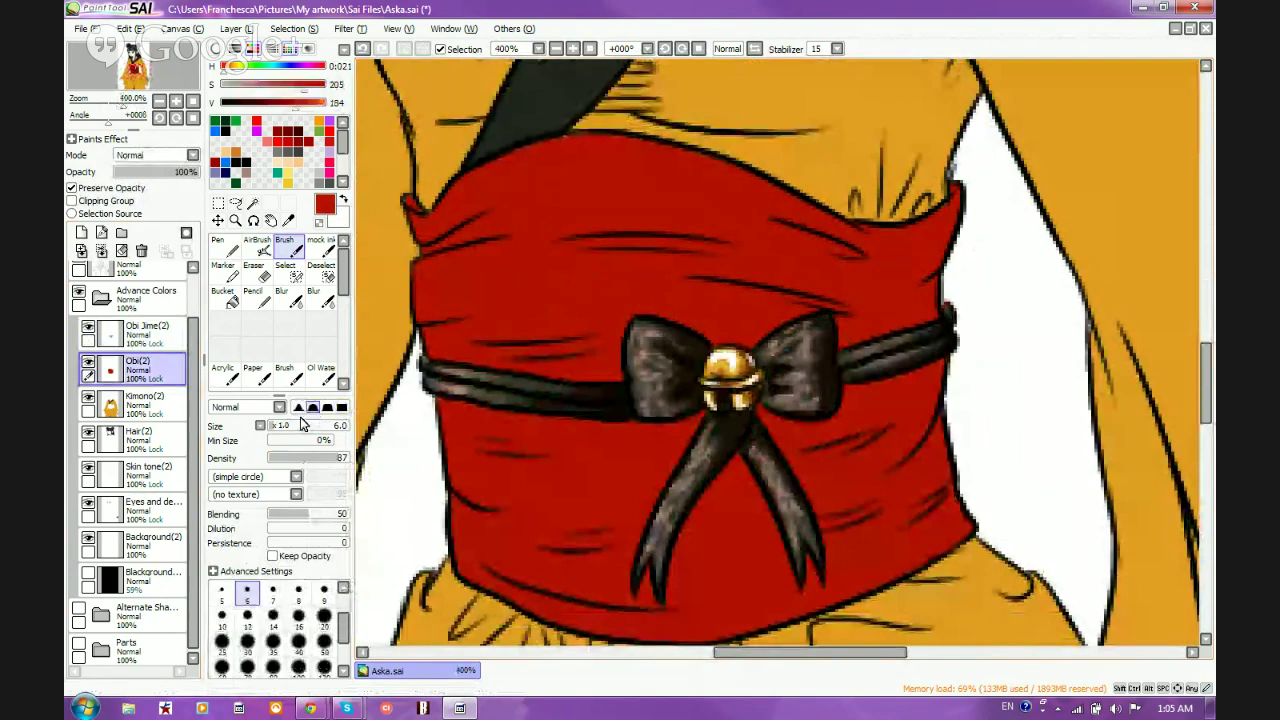
{"action": "left_click", "coordinate": [242, 497]}
{"action": "left_click_drag", "start_coordinate": [295, 510], "coordinate": [294, 530]}
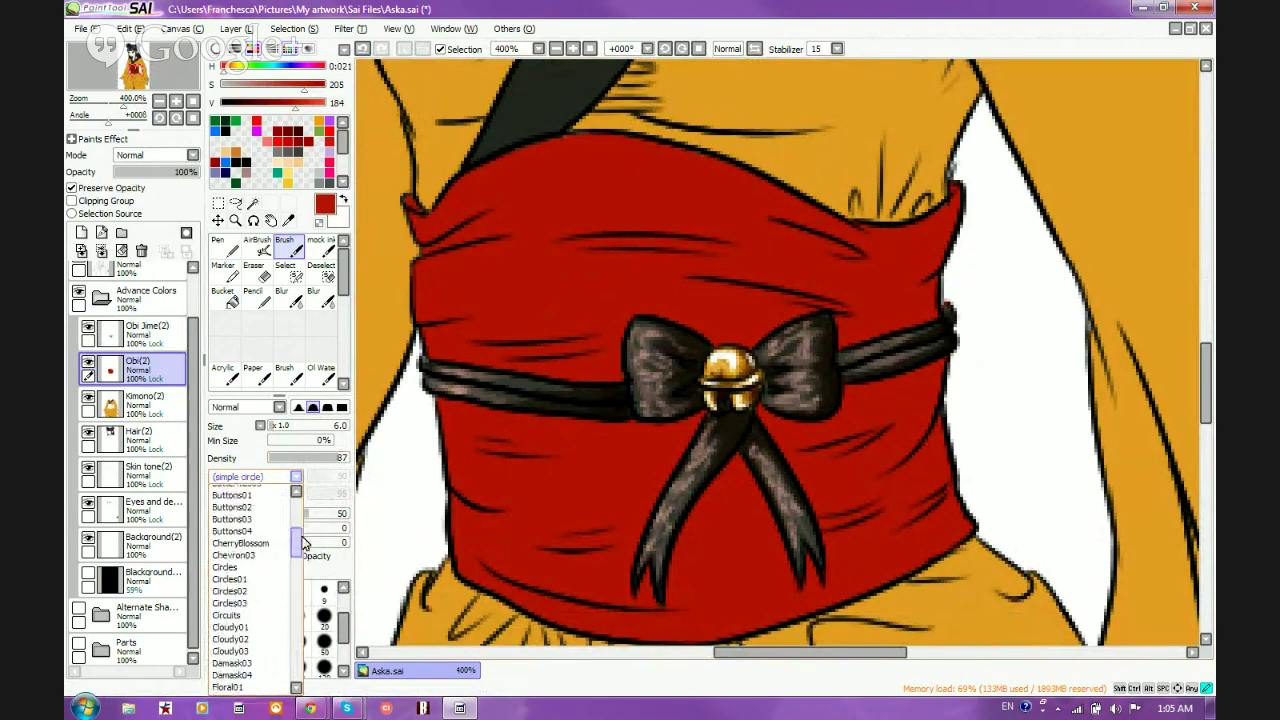
{"action": "mouse_move", "coordinate": [306, 537]}
{"action": "left_mouse_down"}
{"action": "mouse_move", "coordinate": [303, 525]}
{"action": "mouse_move", "coordinate": [299, 682]}
{"action": "left_mouse_up"}
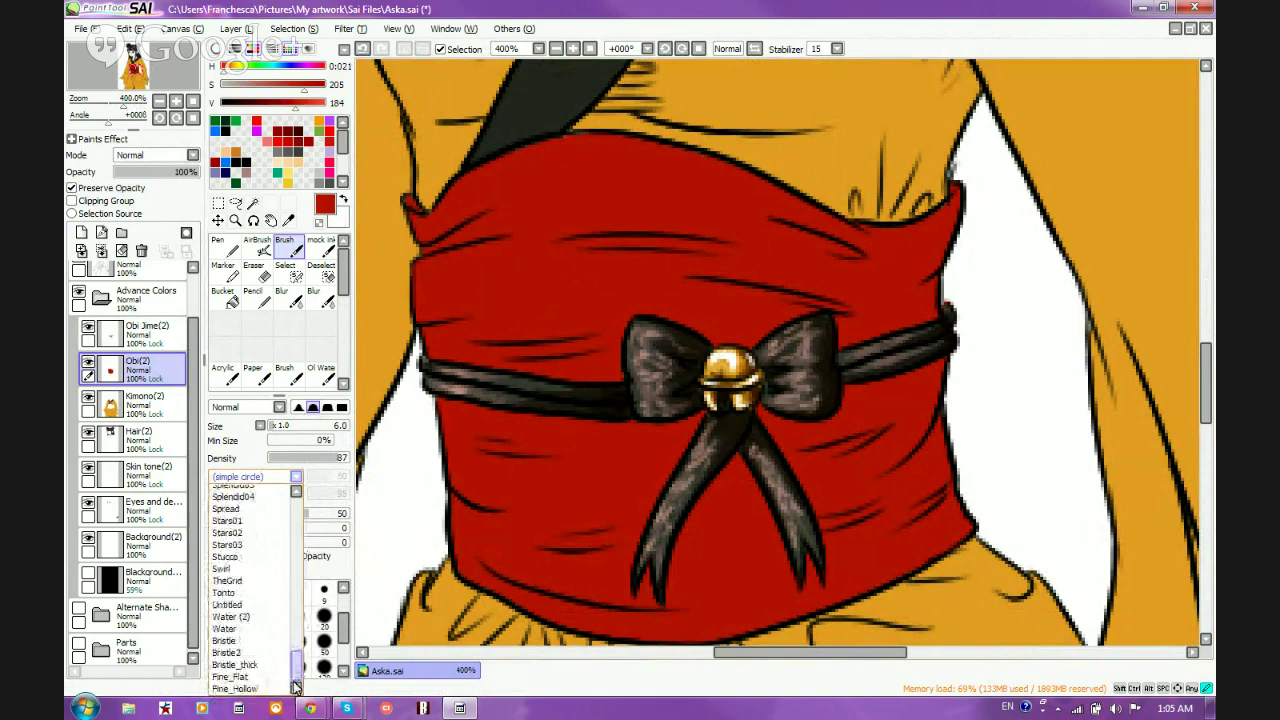
{"action": "left_click", "coordinate": [238, 644]}
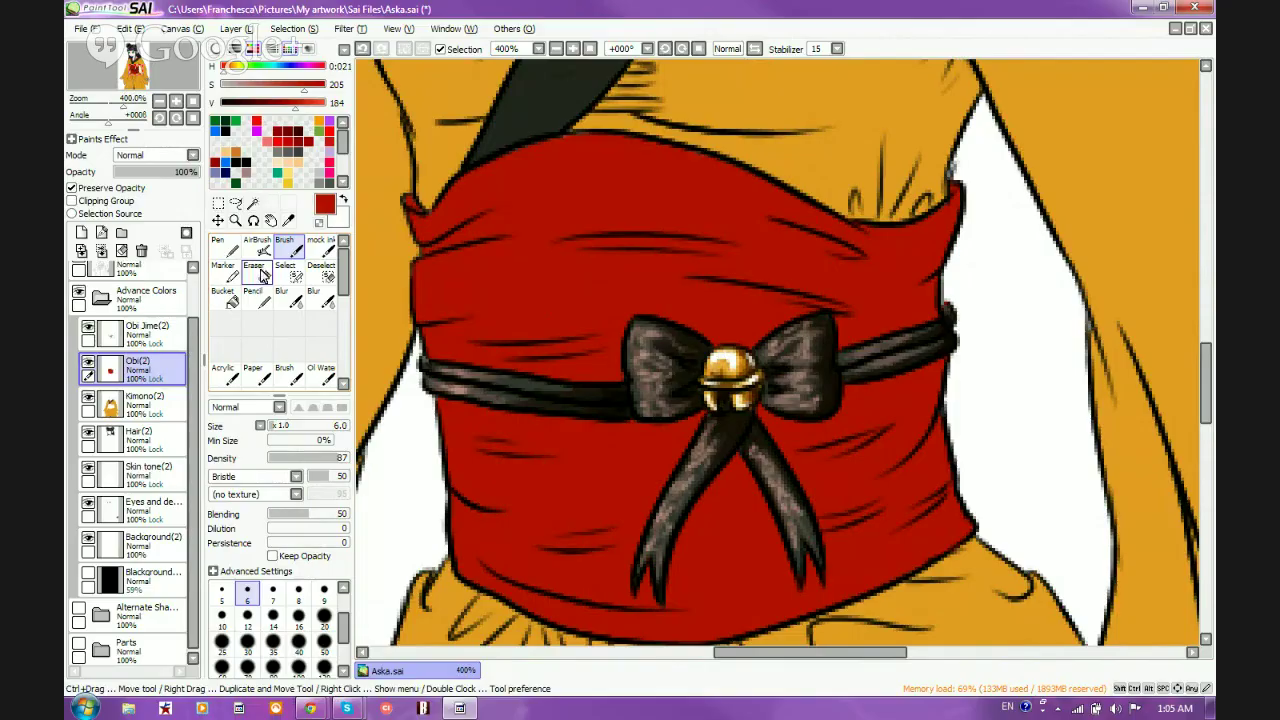
Set the Brush size to 9 and begin shading the obi's upper-right edge in a darker red with saturation 234 and value 162
{"action": "left_click", "coordinate": [257, 243]}
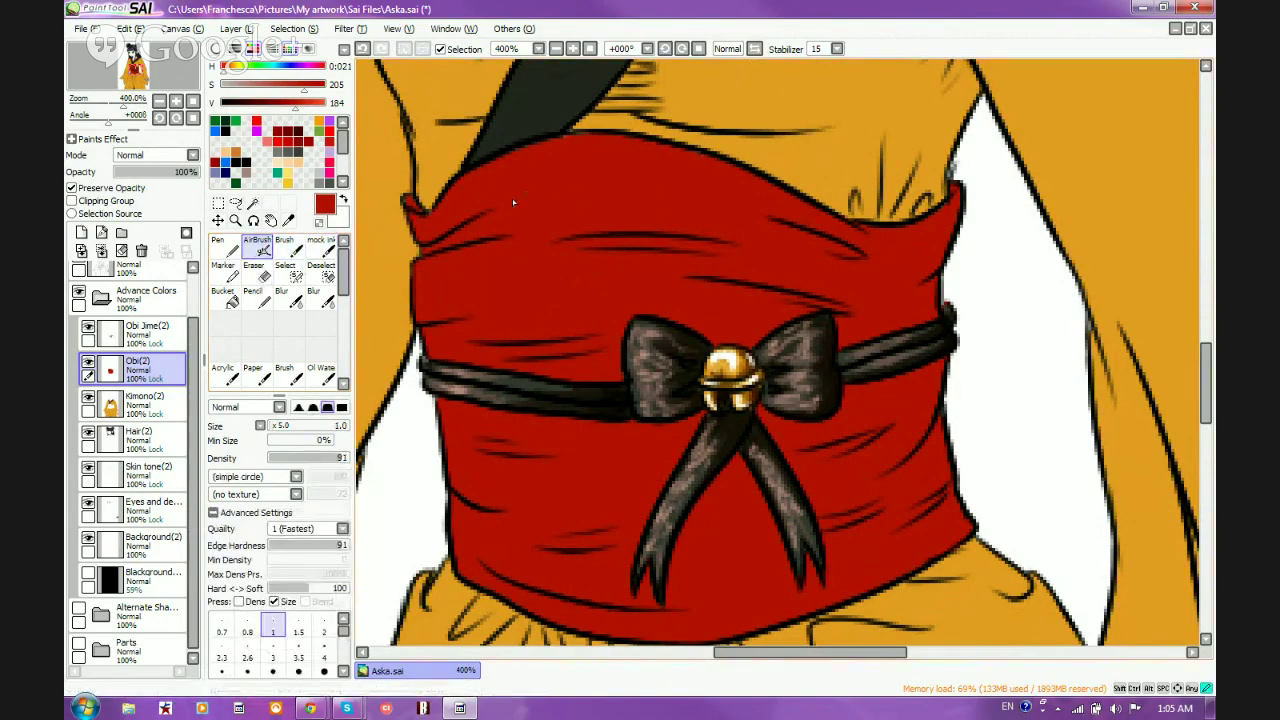
{"action": "left_click", "coordinate": [284, 243]}
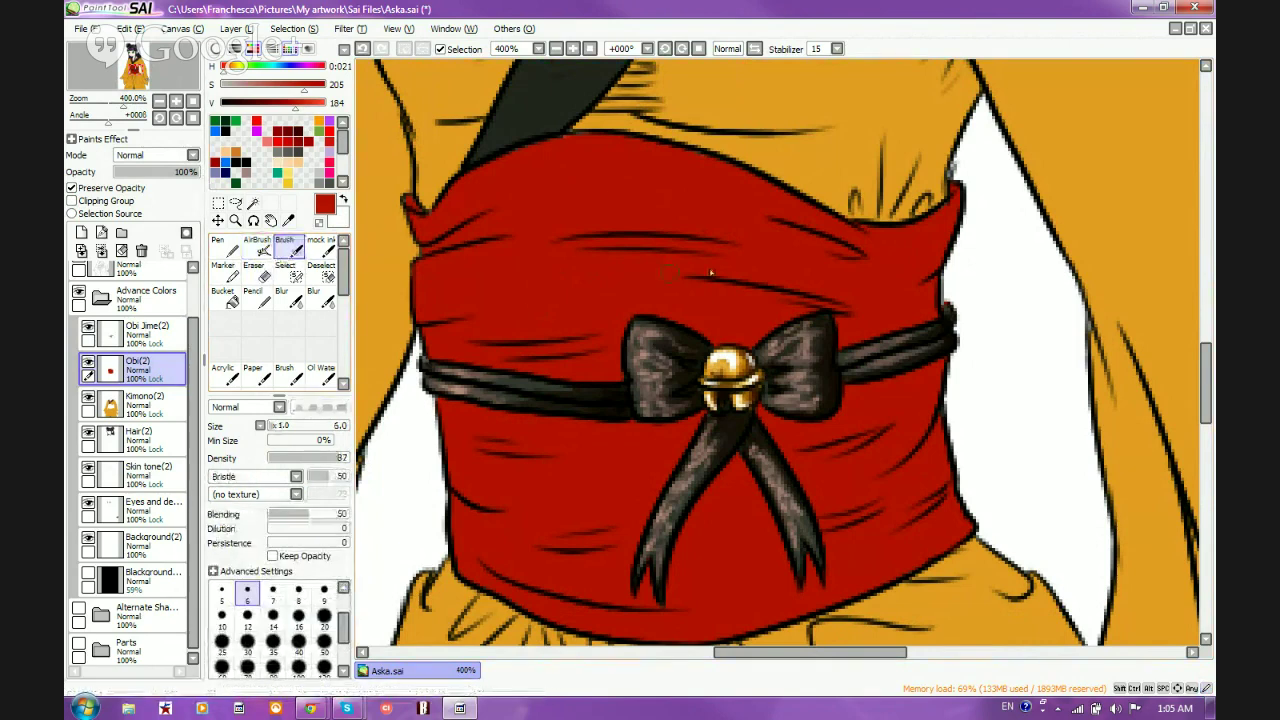
{"action": "left_click", "coordinate": [322, 592]}
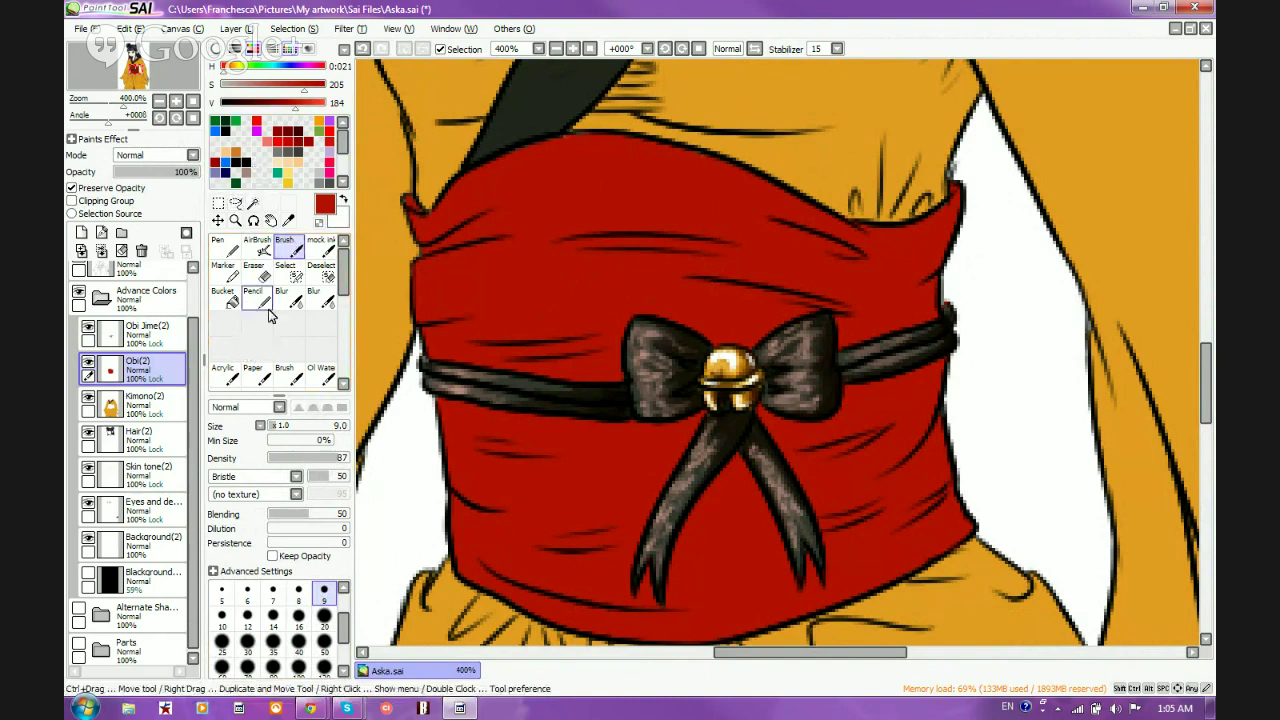
{"action": "left_click", "coordinate": [245, 478]}
{"action": "left_click", "coordinate": [250, 476]}
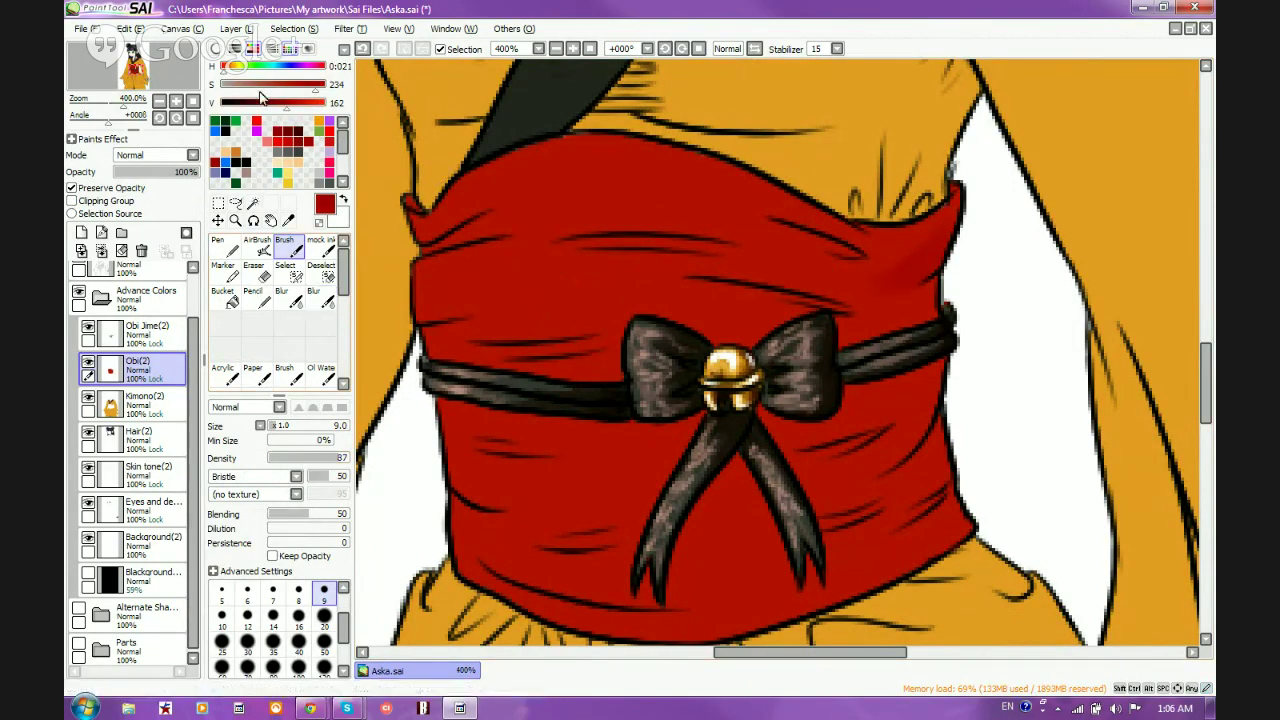
Darken the red to value 124 and shade along the fold lines of the obi above and beside the bow
{"action": "left_click_drag", "start_coordinate": [293, 104], "coordinate": [271, 104]}
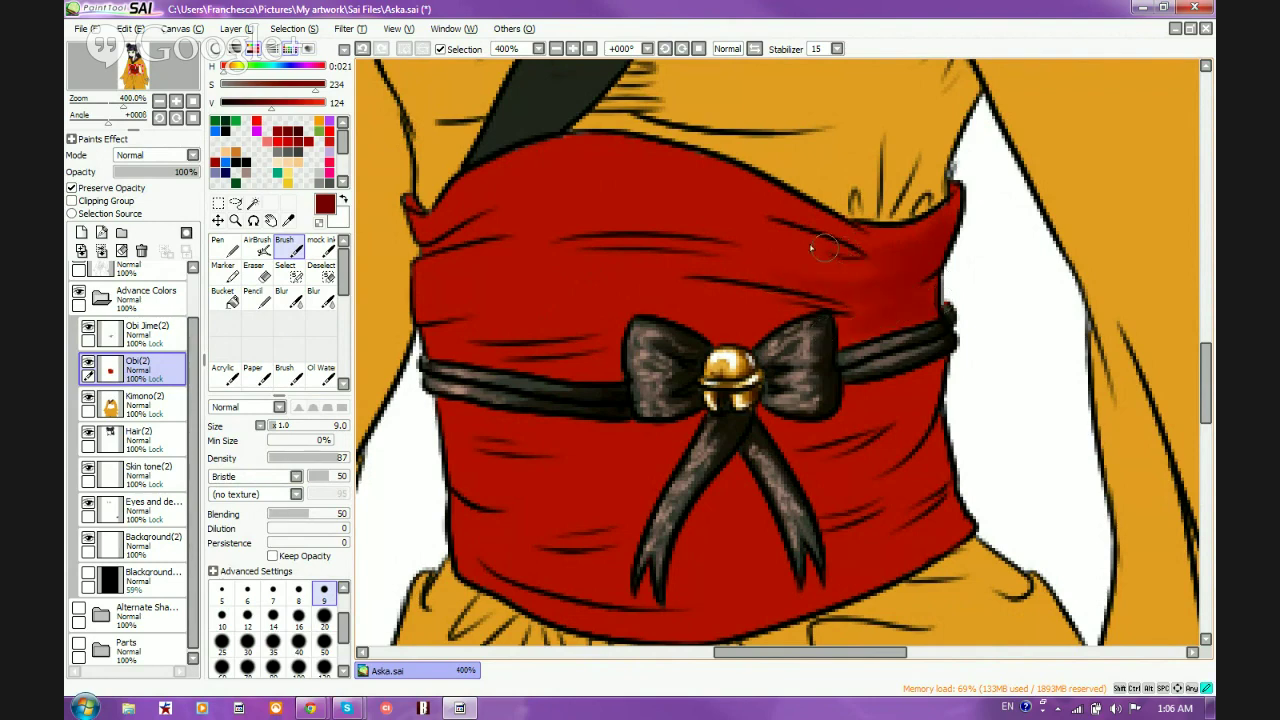
{"action": "mouse_move", "coordinate": [814, 239]}
{"action": "left_mouse_down"}
{"action": "mouse_move", "coordinate": [844, 253]}
{"action": "mouse_move", "coordinate": [699, 218]}
{"action": "mouse_move", "coordinate": [846, 251]}
{"action": "left_mouse_up"}
{"action": "left_click_drag", "start_coordinate": [788, 222], "coordinate": [860, 257]}
{"action": "left_click_drag", "start_coordinate": [812, 304], "coordinate": [851, 311]}
{"action": "left_click_drag", "start_coordinate": [753, 295], "coordinate": [815, 303]}
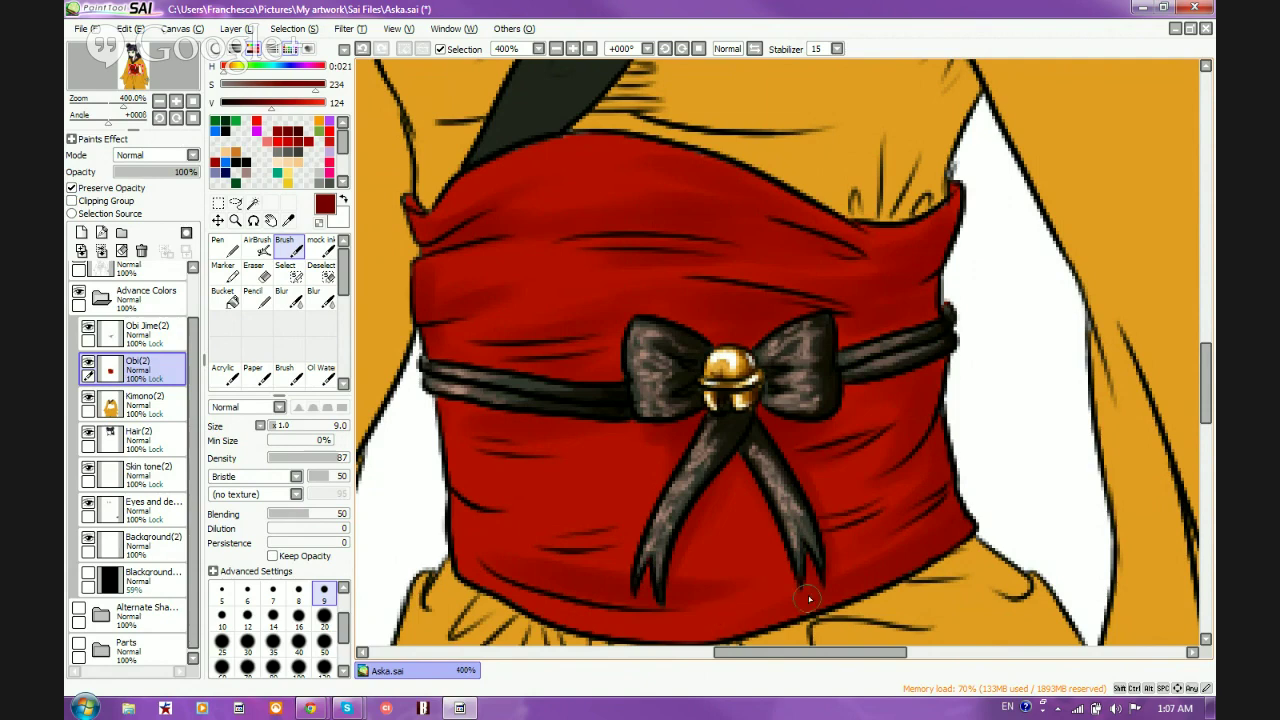
Sample the obi's reds, mix a deeper shade with saturation 200 and value 90, and darken the folds using brush size 5
{"action": "left_click", "coordinate": [725, 555], "text": "alt"}
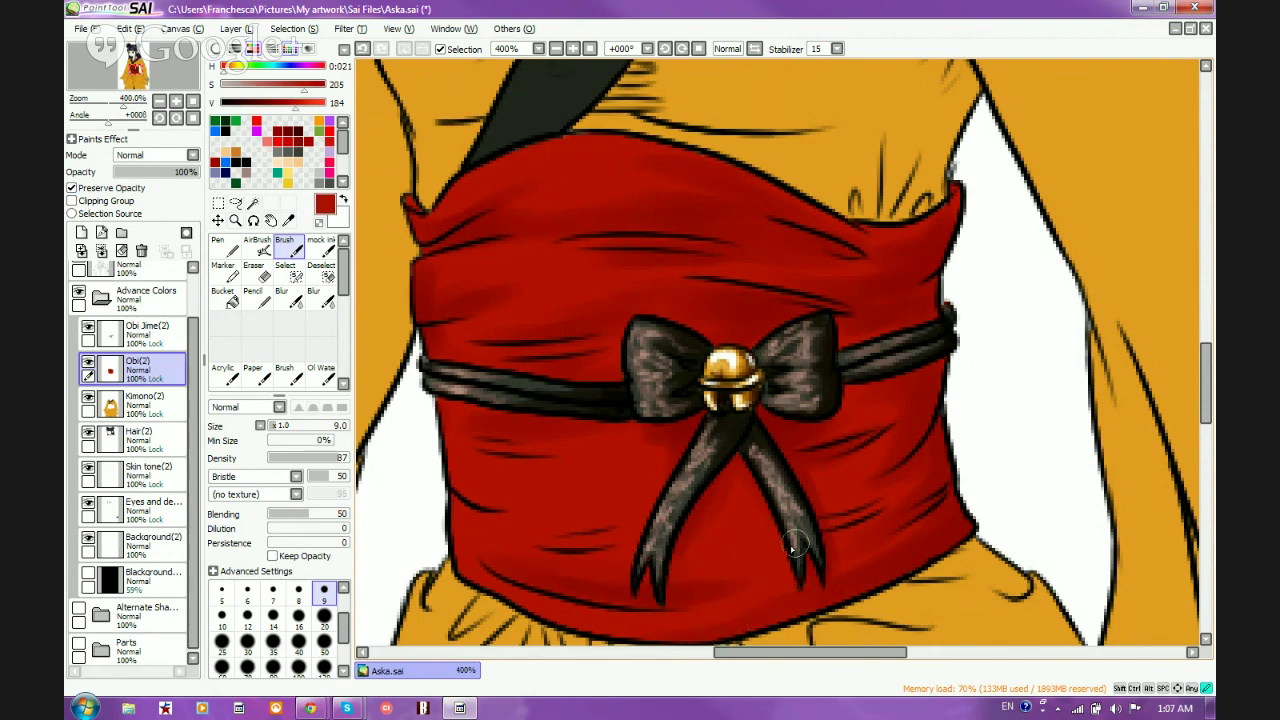
{"action": "left_click", "coordinate": [935, 253], "text": "alt"}
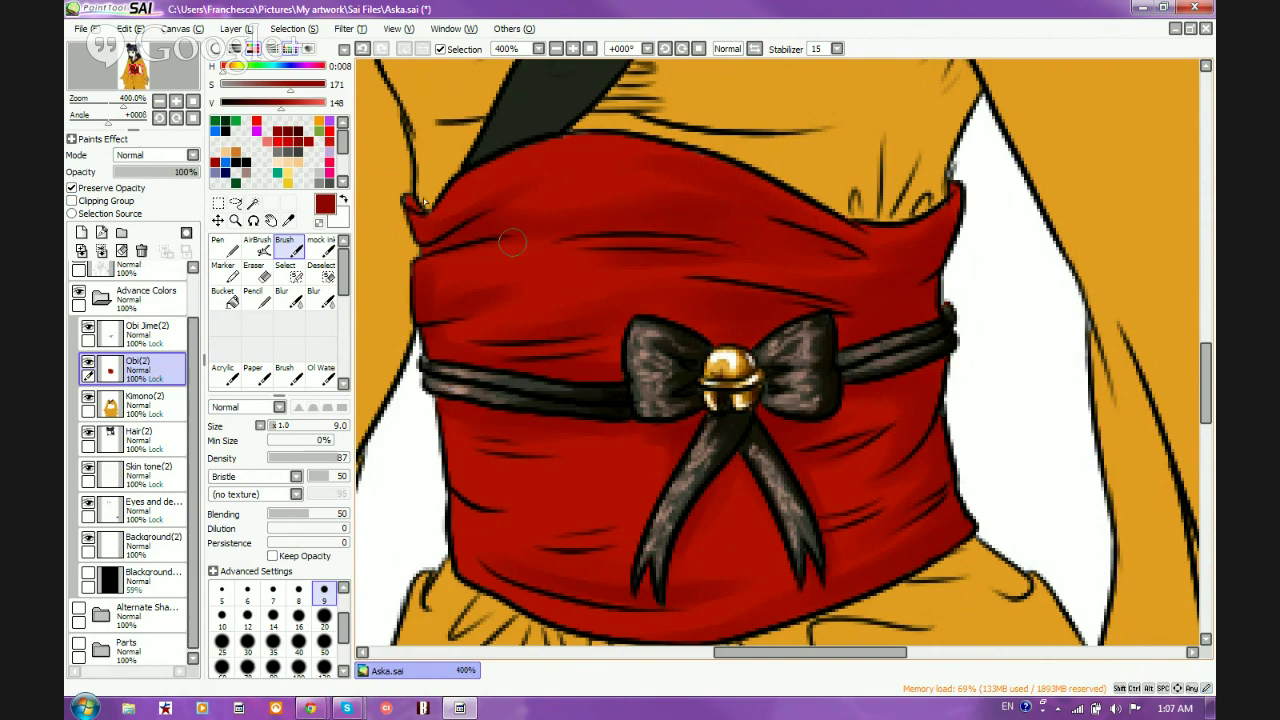
{"action": "left_click_drag", "start_coordinate": [279, 105], "coordinate": [258, 105]}
{"action": "left_click", "coordinate": [297, 87]}
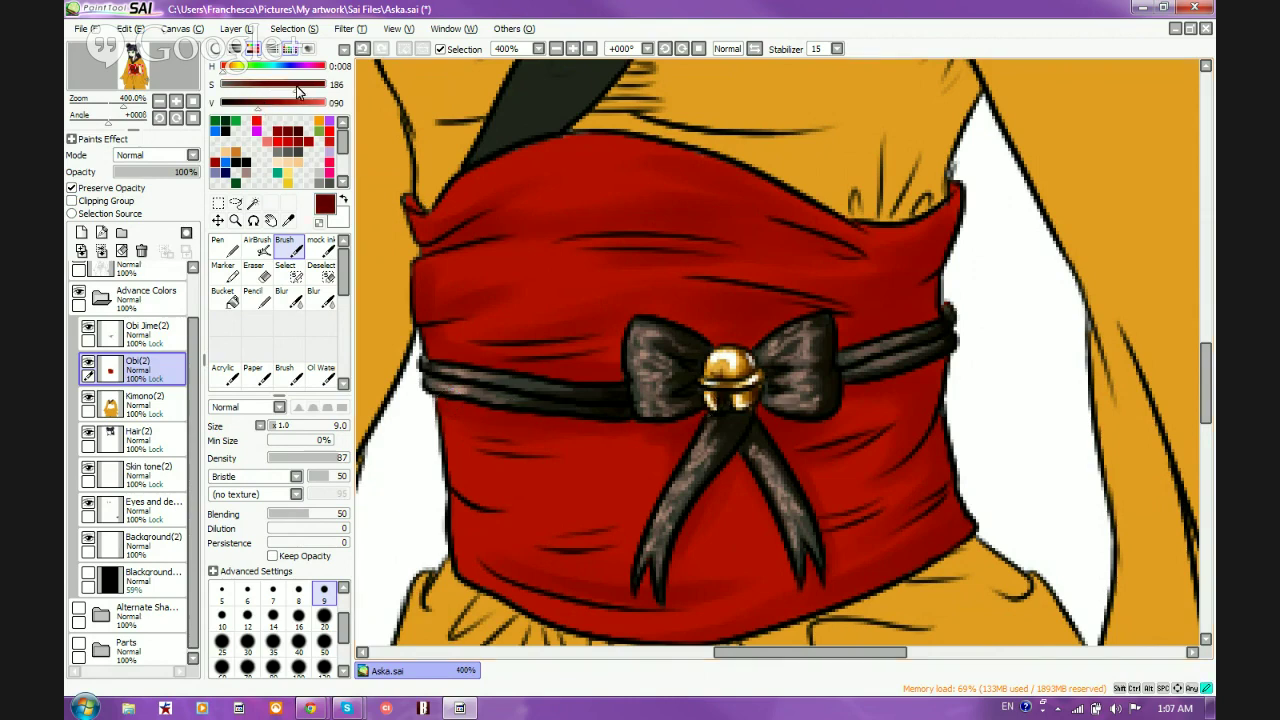
{"action": "left_click", "coordinate": [302, 86]}
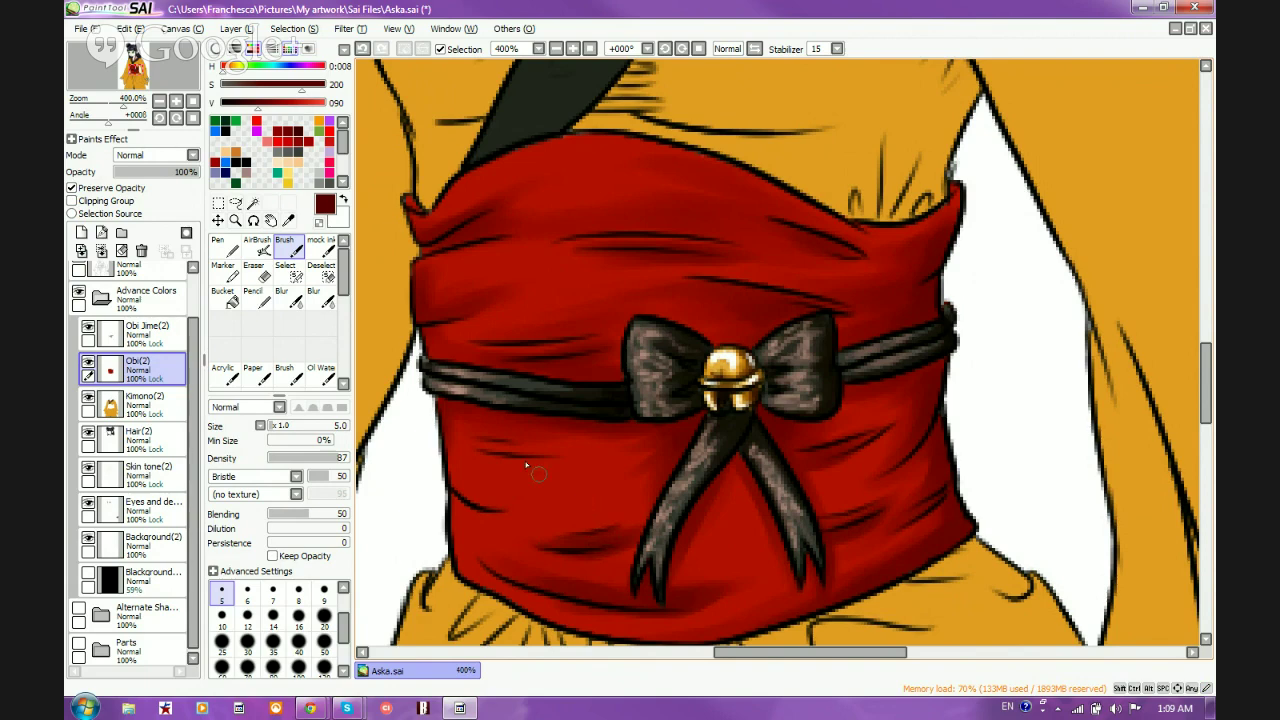
{"action": "mouse_move", "coordinate": [482, 511]}
{"action": "left_mouse_down"}
{"action": "mouse_move", "coordinate": [453, 497]}
{"action": "mouse_move", "coordinate": [451, 512]}
{"action": "left_mouse_up"}
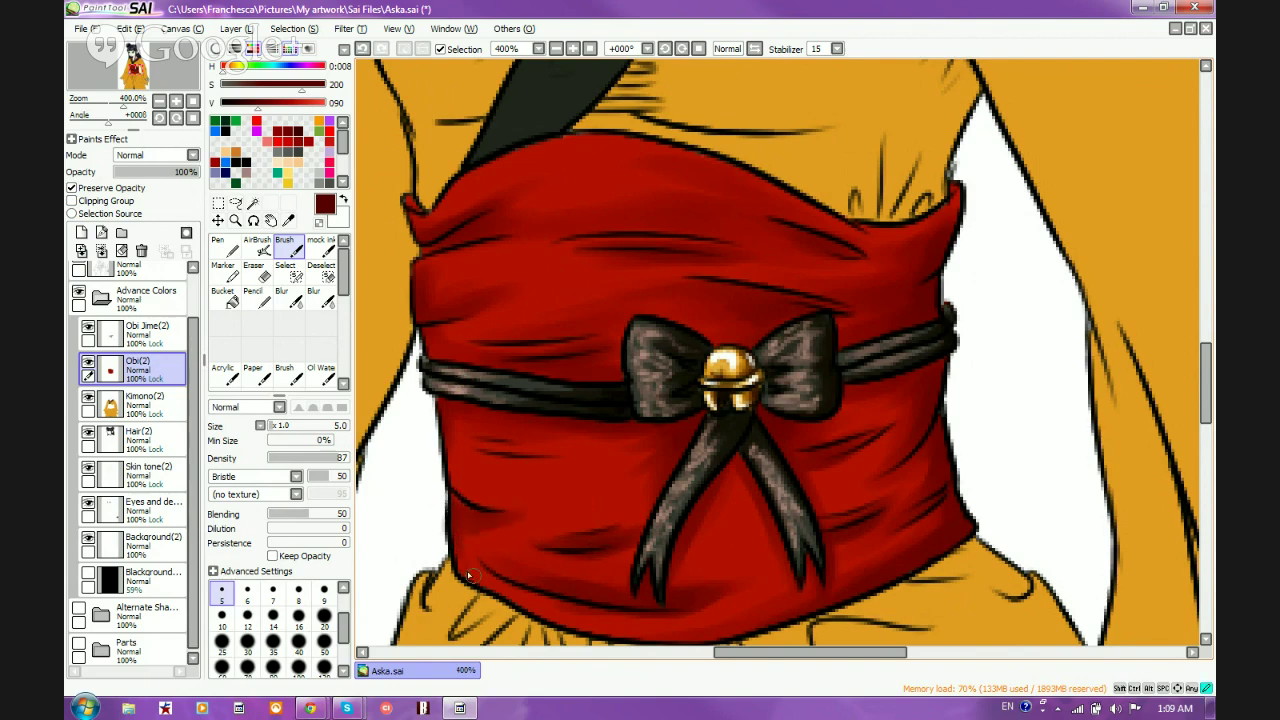
{"action": "mouse_move", "coordinate": [482, 451]}
{"action": "left_mouse_down"}
{"action": "mouse_move", "coordinate": [571, 460]}
{"action": "mouse_move", "coordinate": [600, 447]}
{"action": "left_mouse_up"}
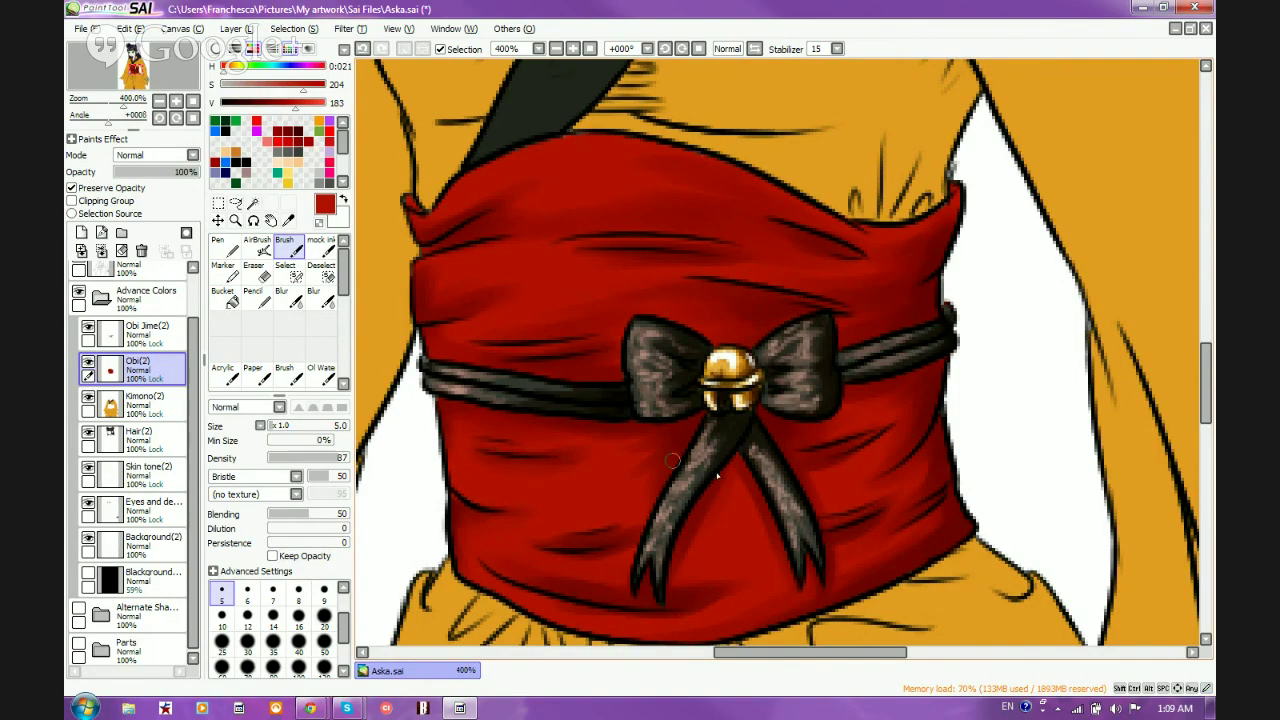
Mix a very dark red with saturation 80 and value 60 from the obi's shadow, and deepen the creases with brush sizes 7 and 5
{"action": "left_click", "coordinate": [918, 308], "text": "alt"}
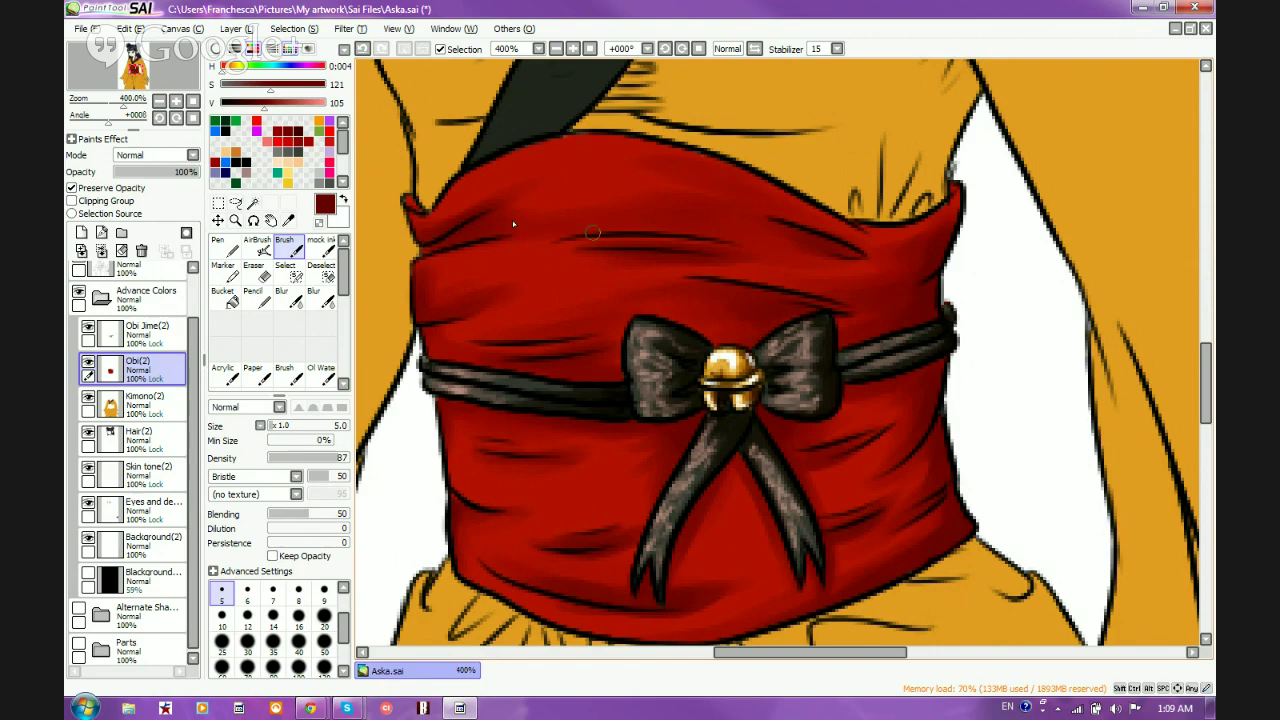
{"action": "left_click", "coordinate": [249, 104]}
{"action": "left_click", "coordinate": [253, 84]}
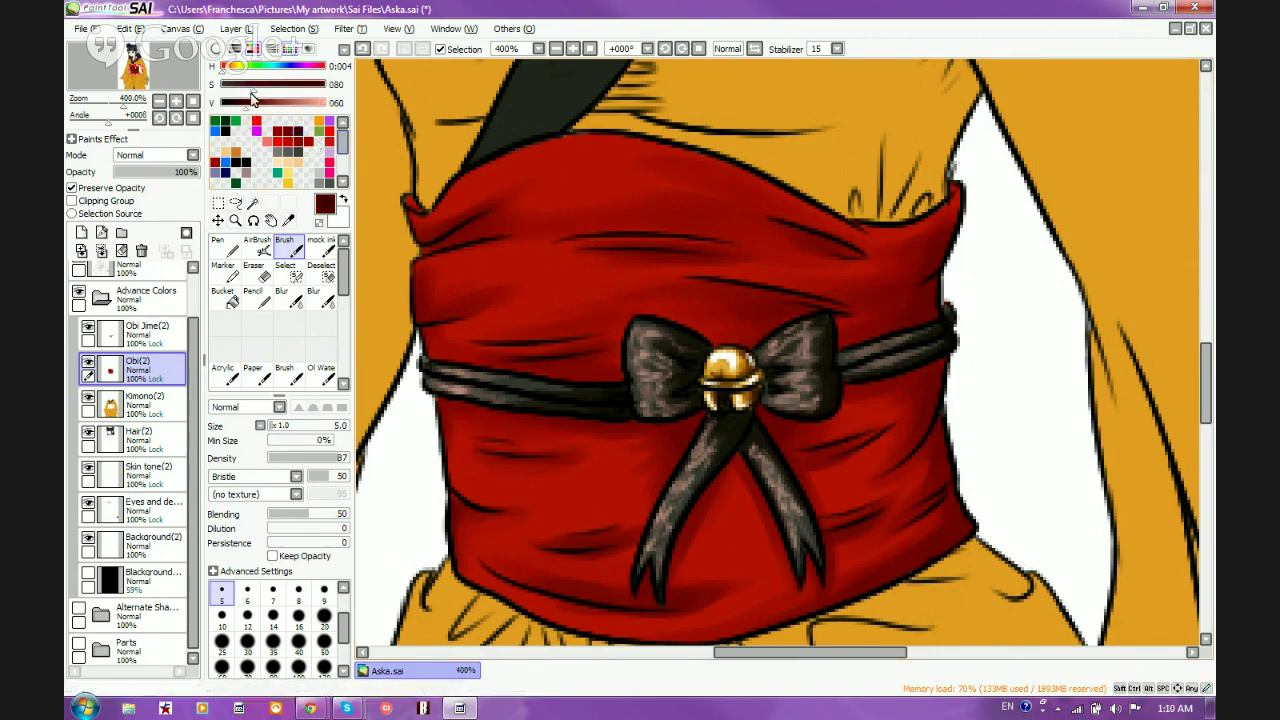
{"action": "left_click", "coordinate": [273, 594]}
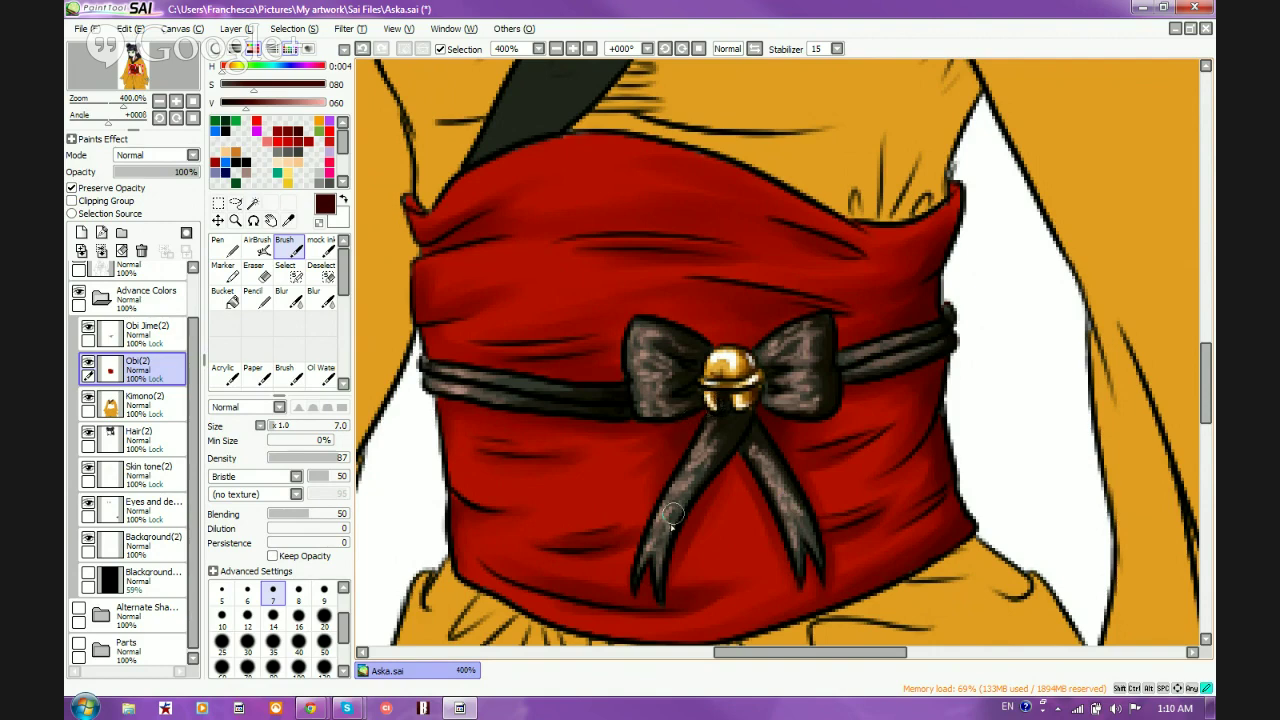
{"action": "key", "text": "bracketleft"}
{"action": "key", "text": "bracketleft"}
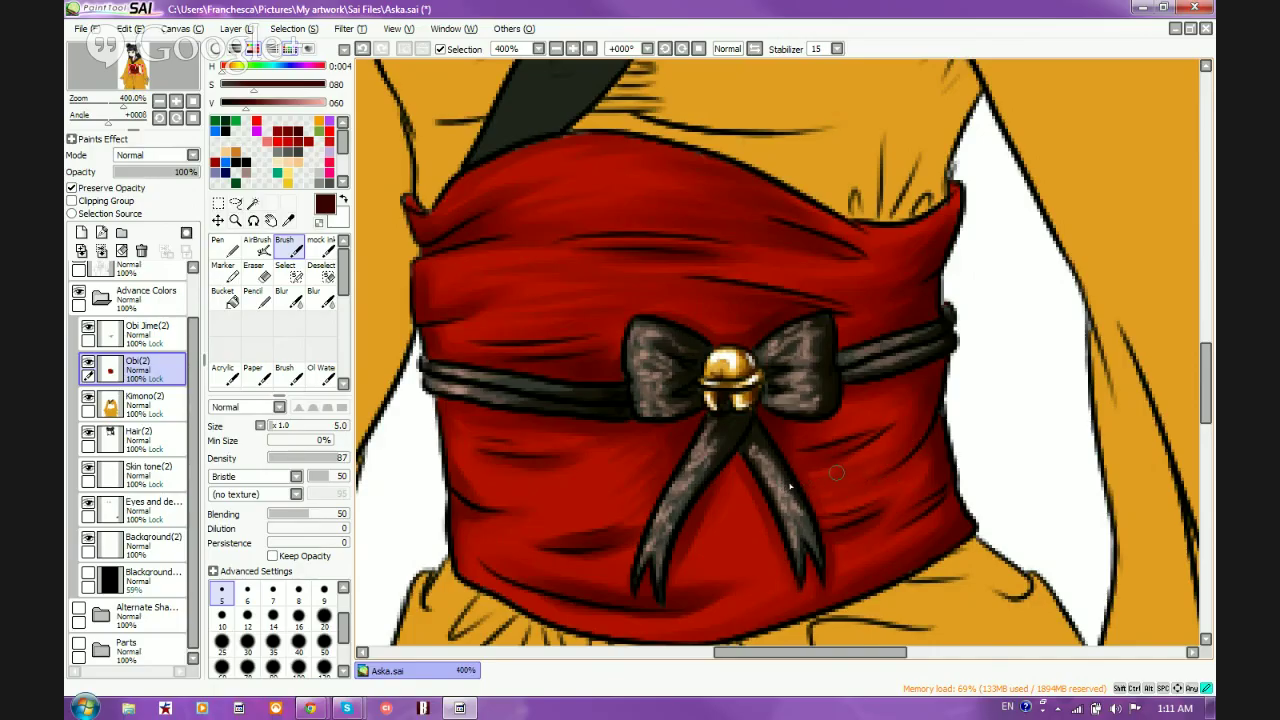
Brighten the sampled obi red to saturation 232 and value 240, and paint highlights between the folds
{"action": "left_click", "coordinate": [545, 484], "text": "alt"}
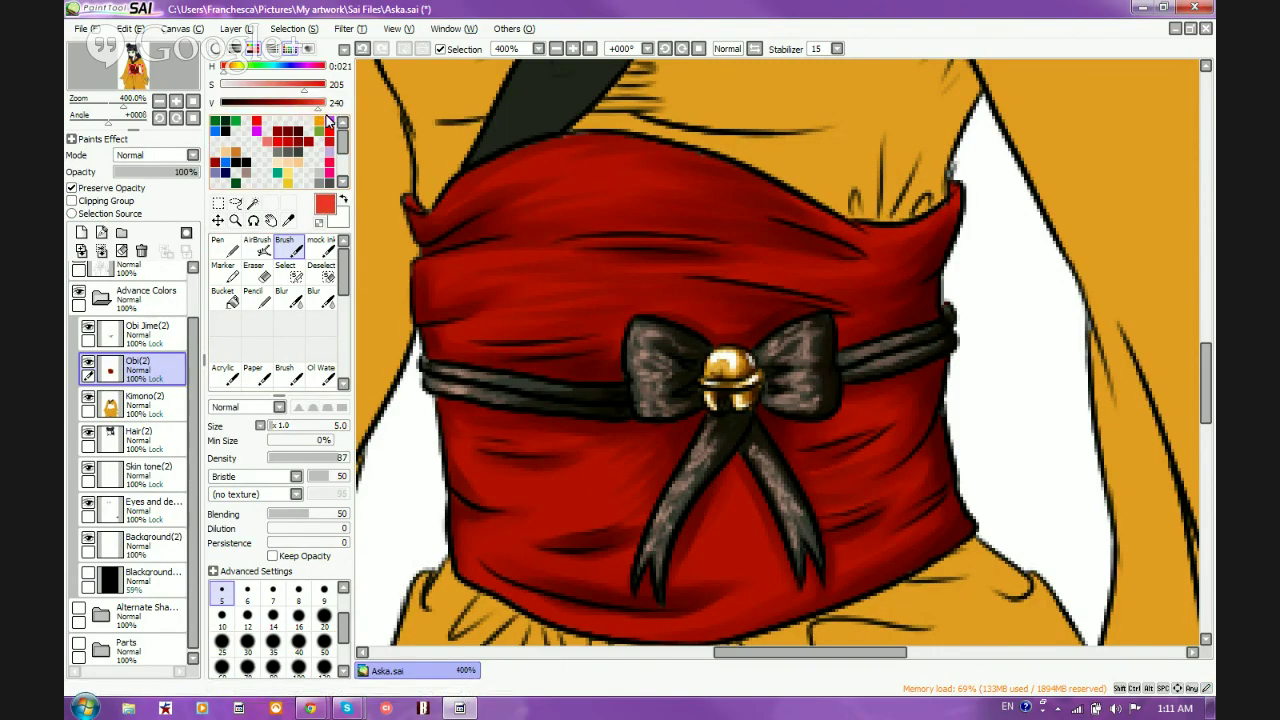
{"action": "left_click_drag", "start_coordinate": [315, 103], "coordinate": [316, 97]}
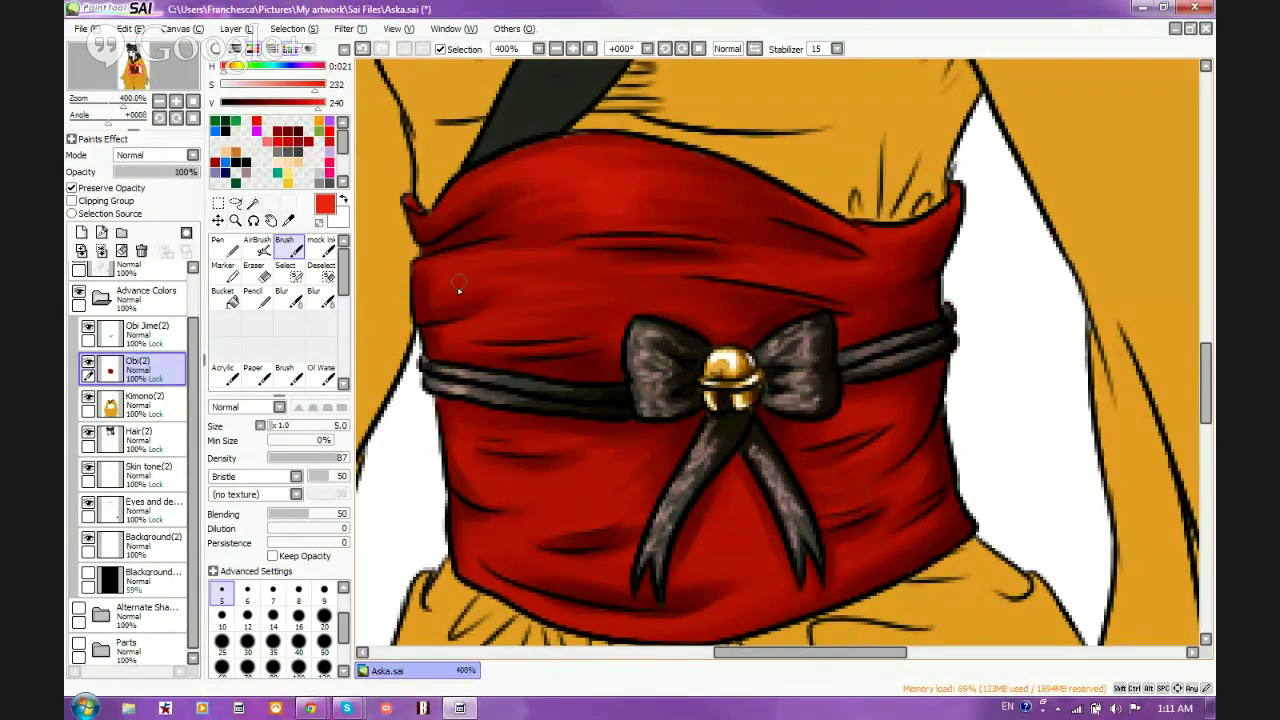
{"action": "left_click_drag", "start_coordinate": [489, 291], "coordinate": [438, 301]}
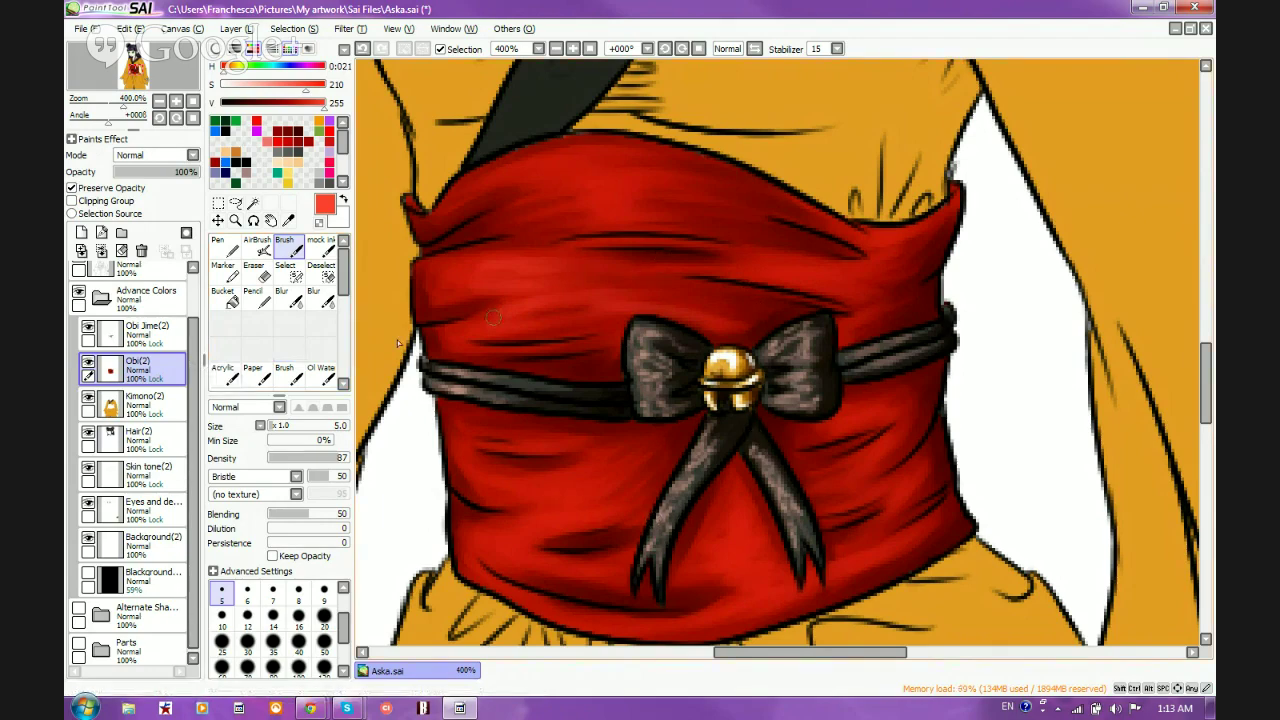
Compare the shaded obi with the line art and the flat colours by toggling the Obi(2) layer and the Advance Colors and alternate shading folders
{"action": "left_click", "coordinate": [88, 363]}
{"action": "left_click", "coordinate": [88, 364]}
{"action": "left_click", "coordinate": [88, 365]}
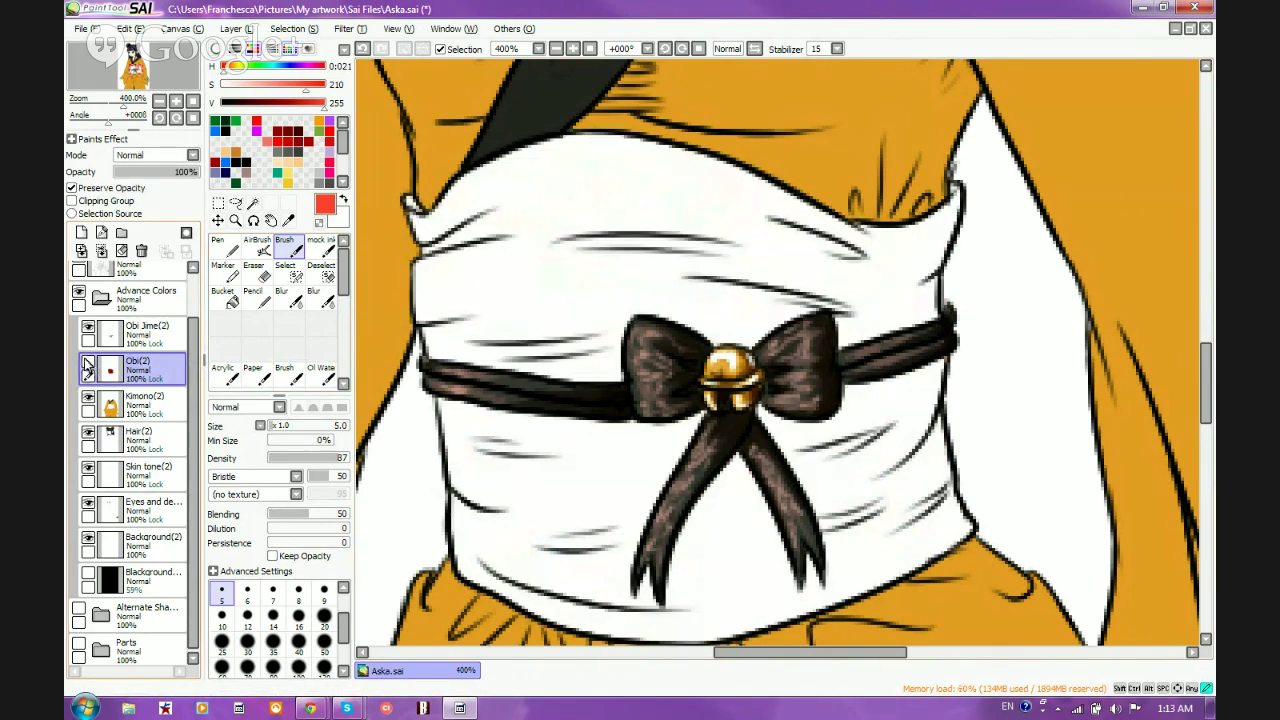
{"action": "left_click", "coordinate": [88, 367]}
{"action": "left_click", "coordinate": [79, 297]}
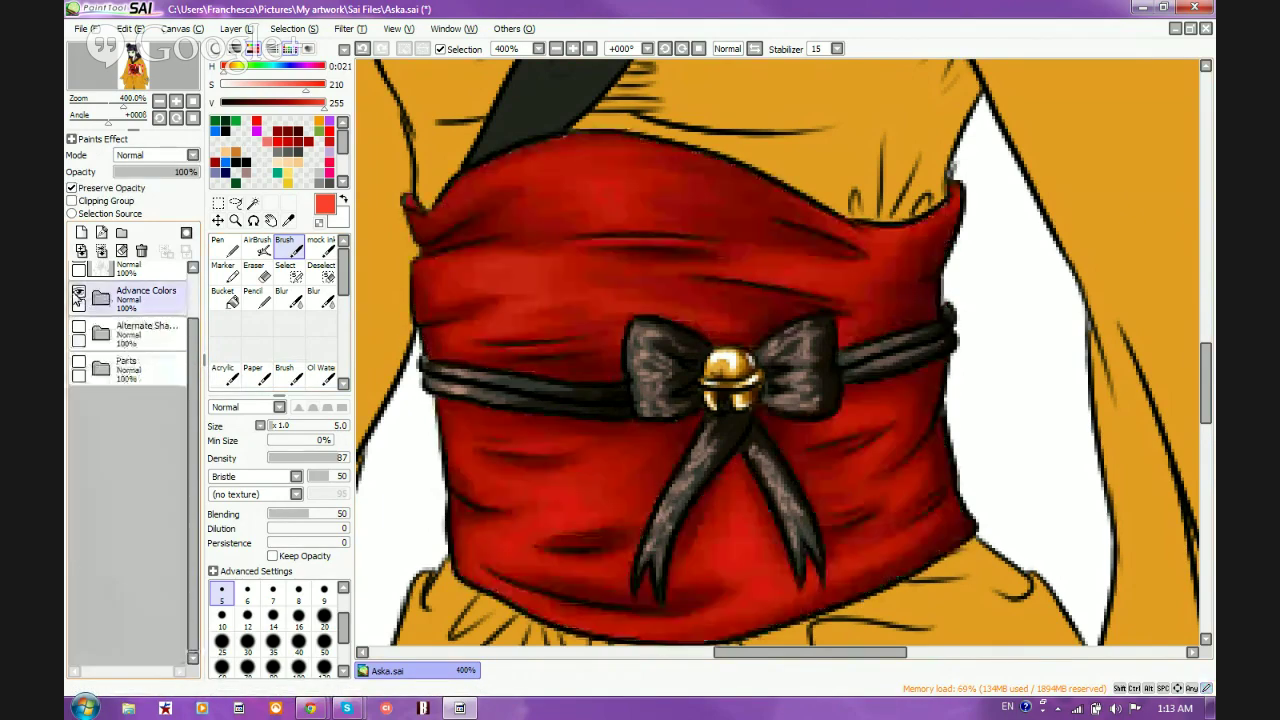
{"action": "left_click", "coordinate": [79, 295]}
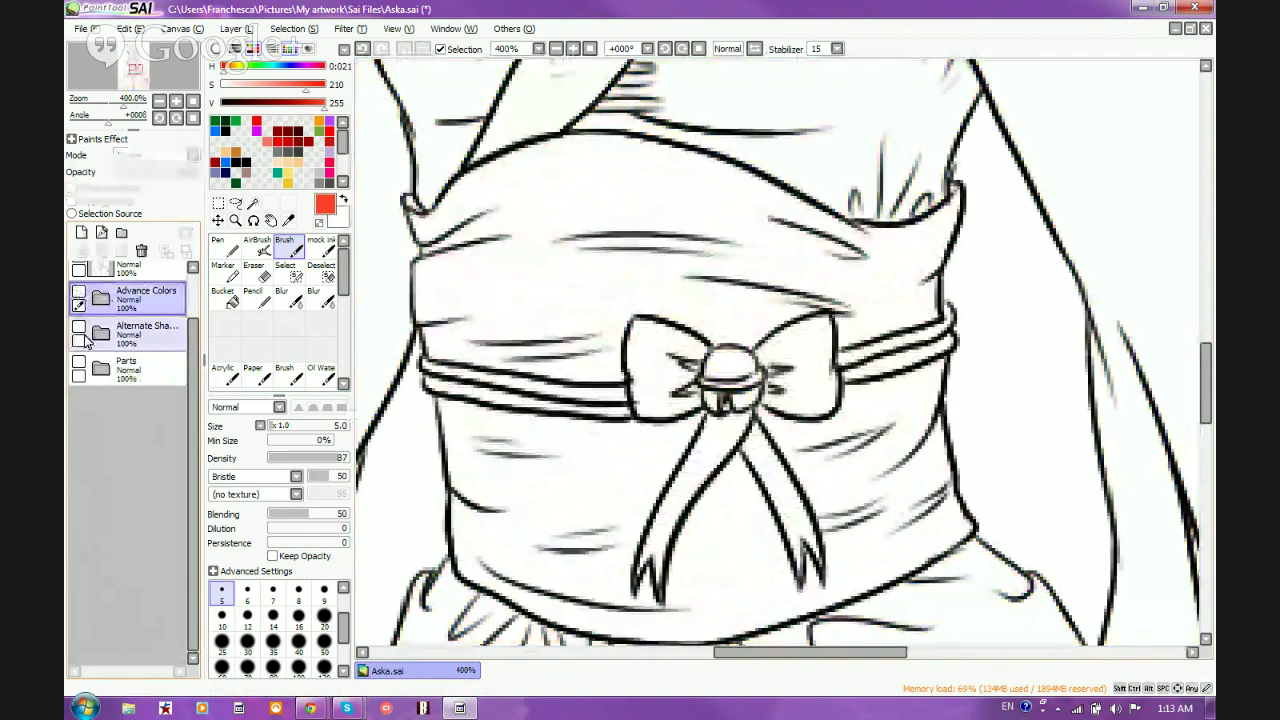
{"action": "left_click", "coordinate": [78, 328]}
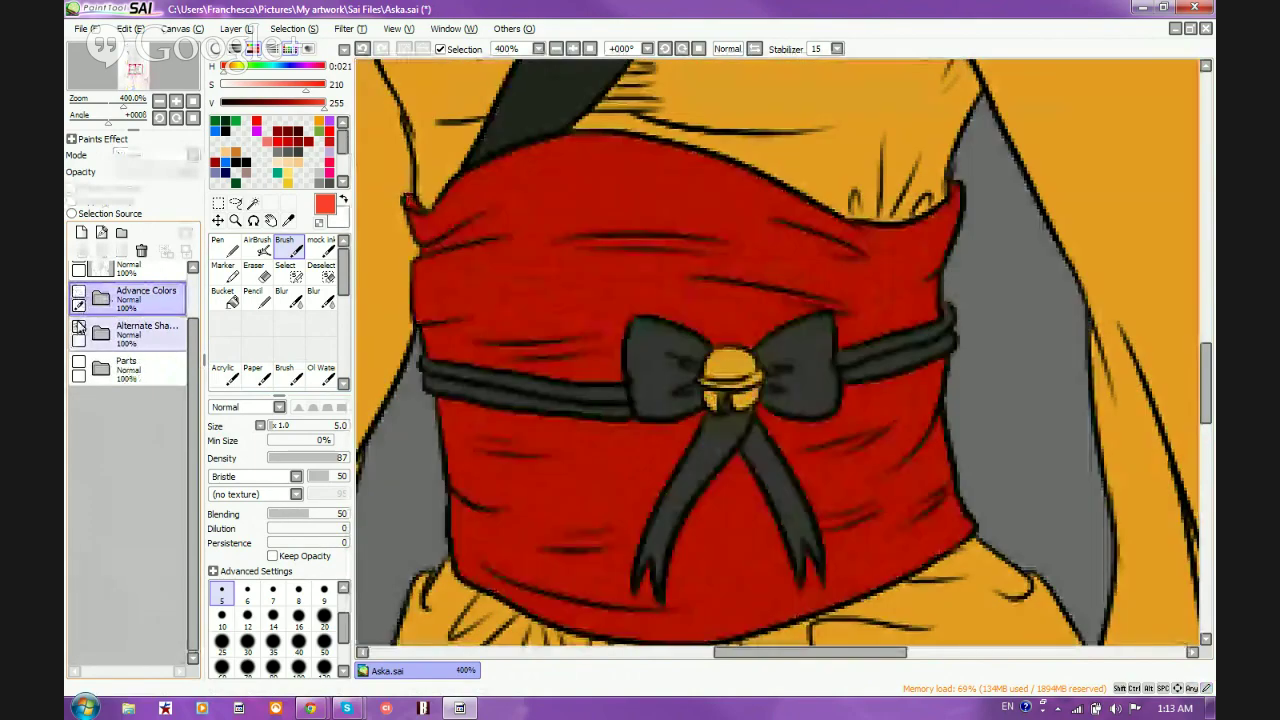
{"action": "left_click", "coordinate": [81, 330]}
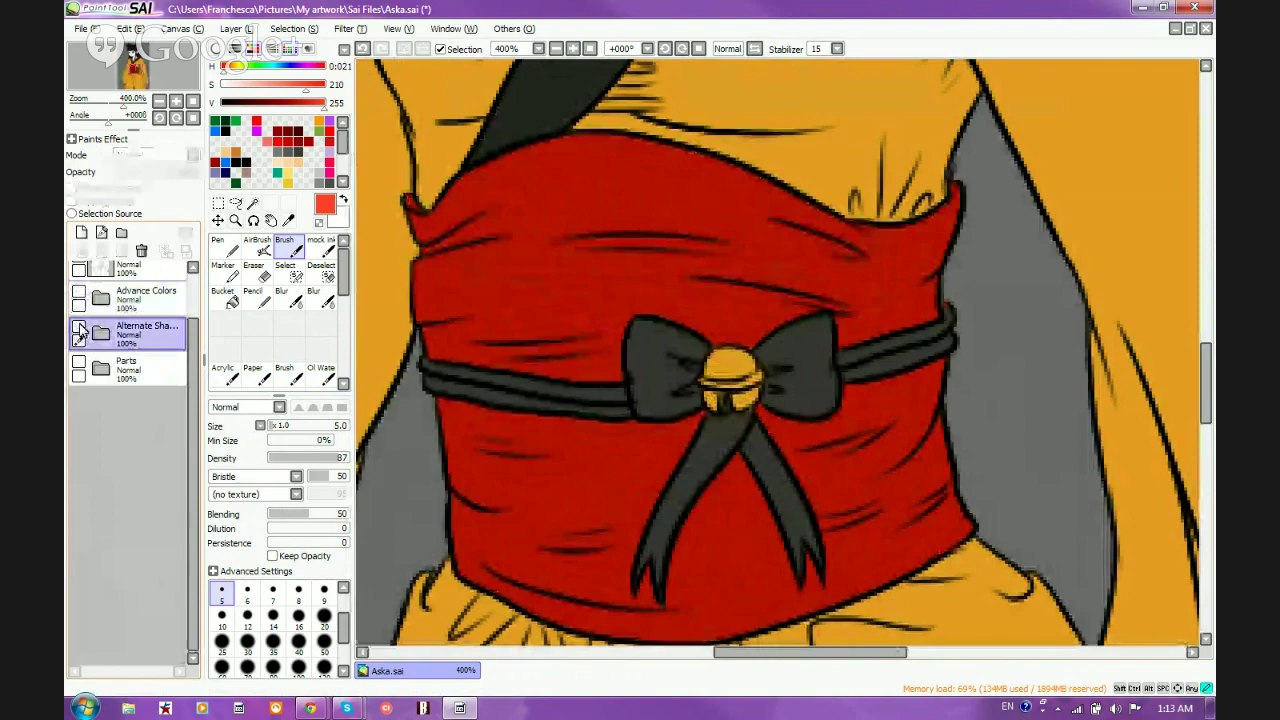
{"action": "left_click", "coordinate": [79, 328]}
{"action": "left_click", "coordinate": [79, 295]}
{"action": "left_click", "coordinate": [104, 298]}
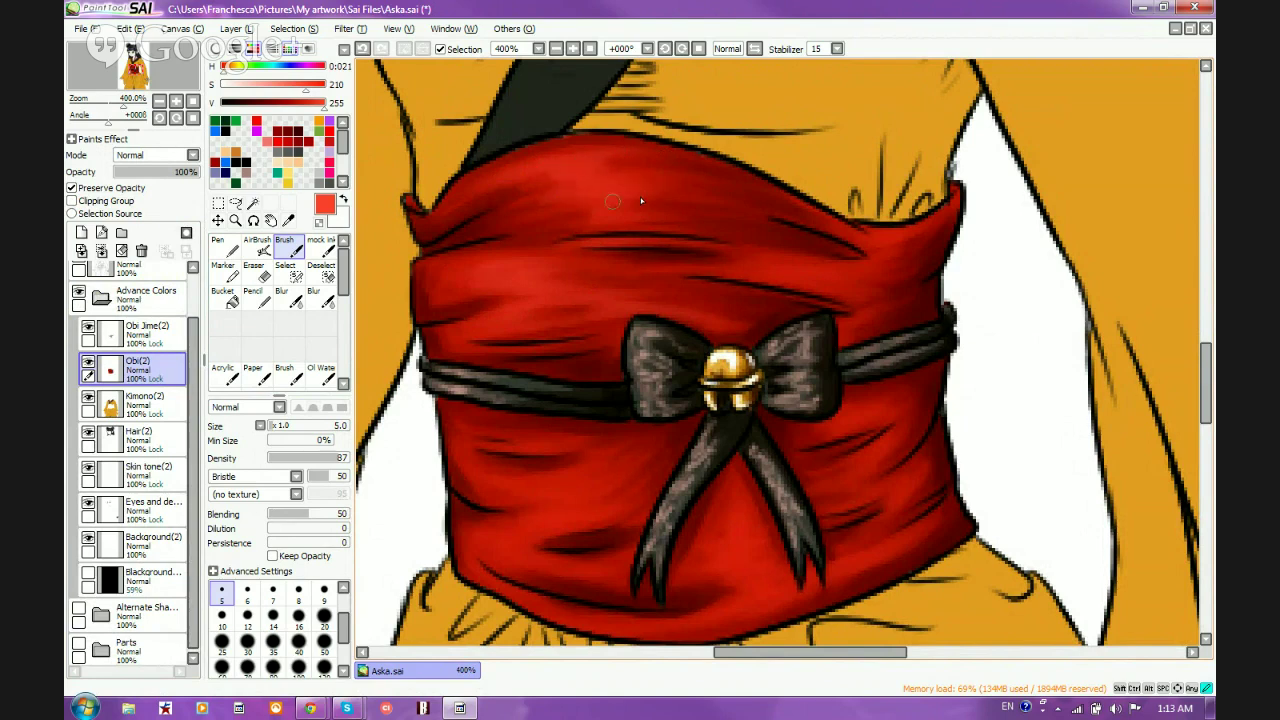
Save the drawing and refine the obi's highlights along the folds with a size 3 brush
{"action": "left_click", "coordinate": [82, 28]}
{"action": "left_click", "coordinate": [109, 131]}
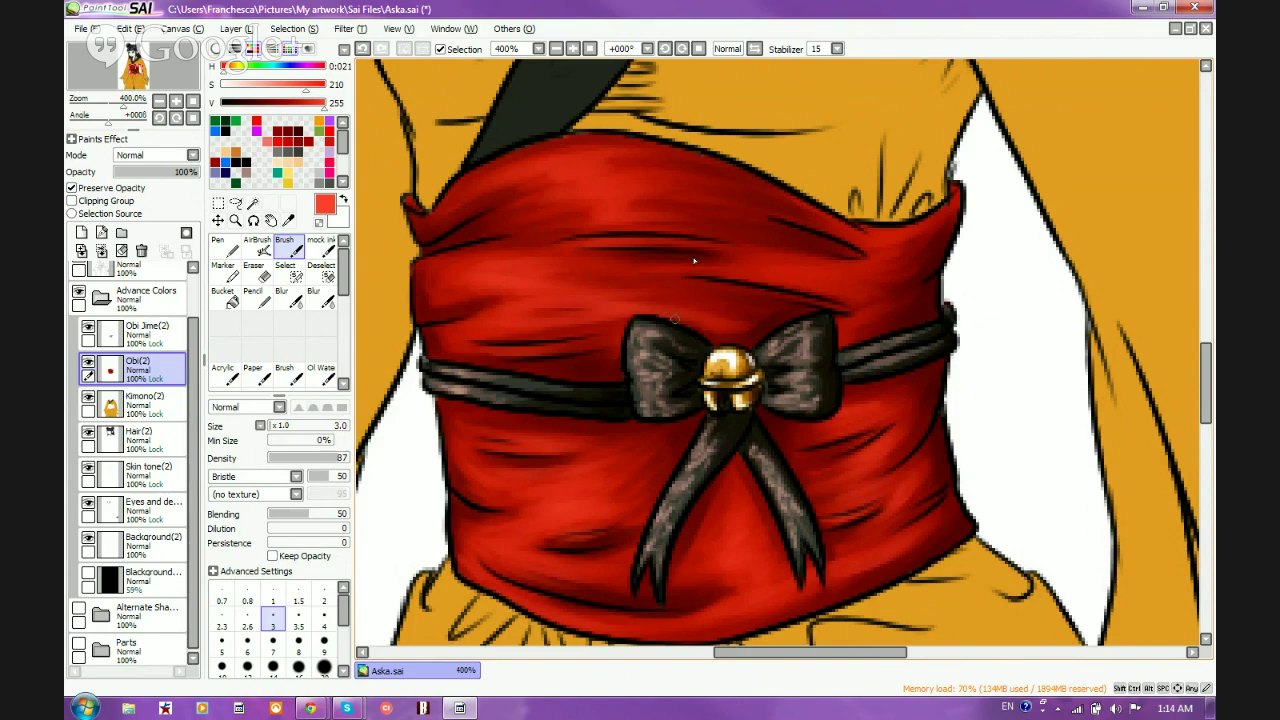
{"action": "scroll", "coordinate": [693, 261], "scroll_direction": "down", "scroll_amount": 3}
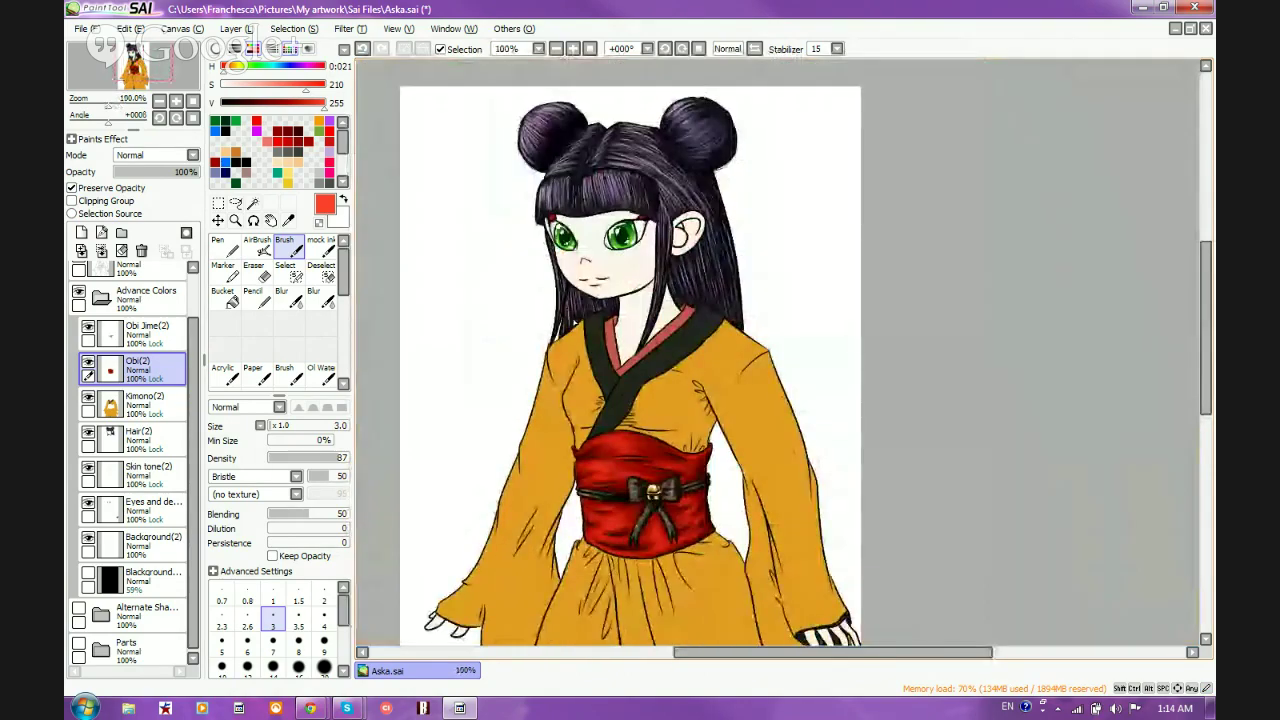
{"action": "scroll", "coordinate": [606, 250], "scroll_direction": "up", "scroll_amount": 3}
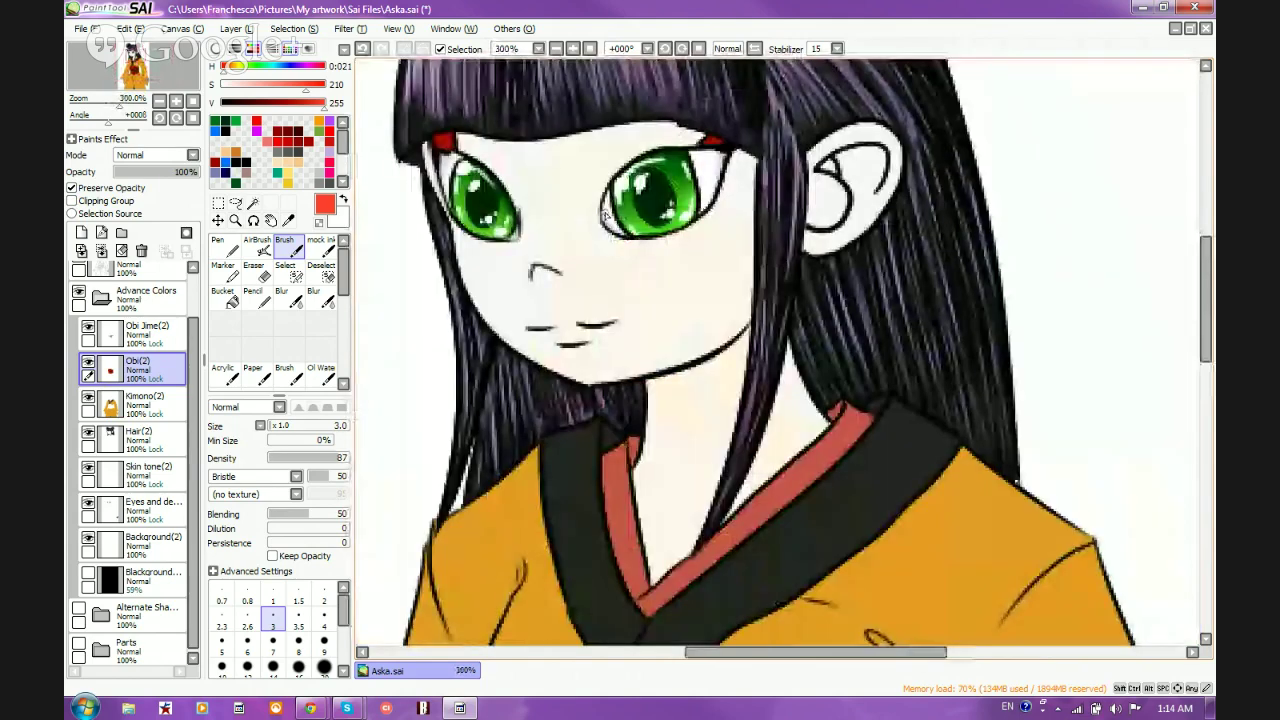
{"action": "scroll", "coordinate": [605, 214], "scroll_direction": "down", "scroll_amount": 2}
{"action": "scroll", "coordinate": [649, 505], "scroll_direction": "up", "scroll_amount": 2}
View the Maximo Corazon (rough Color) image from the My artwork folder enlarged in Windows Photo Viewer, and return to the drawing
{"action": "key", "text": "super"}
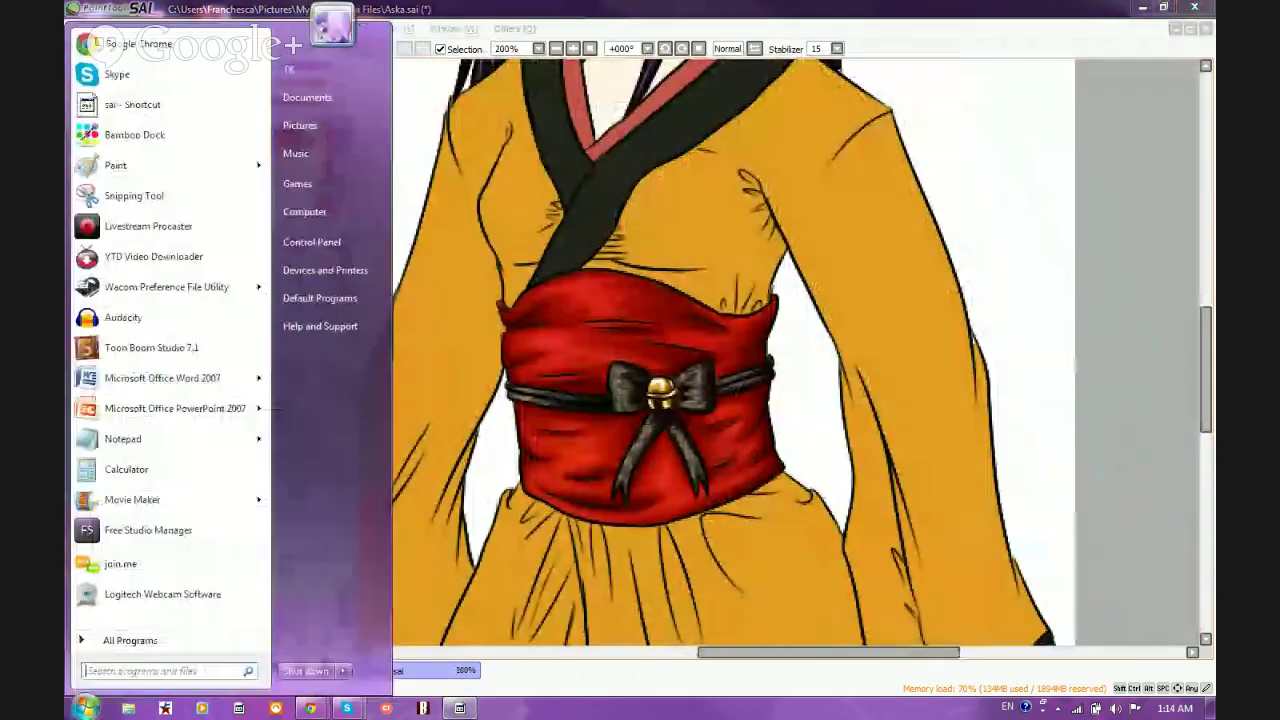
{"action": "left_click", "coordinate": [297, 125]}
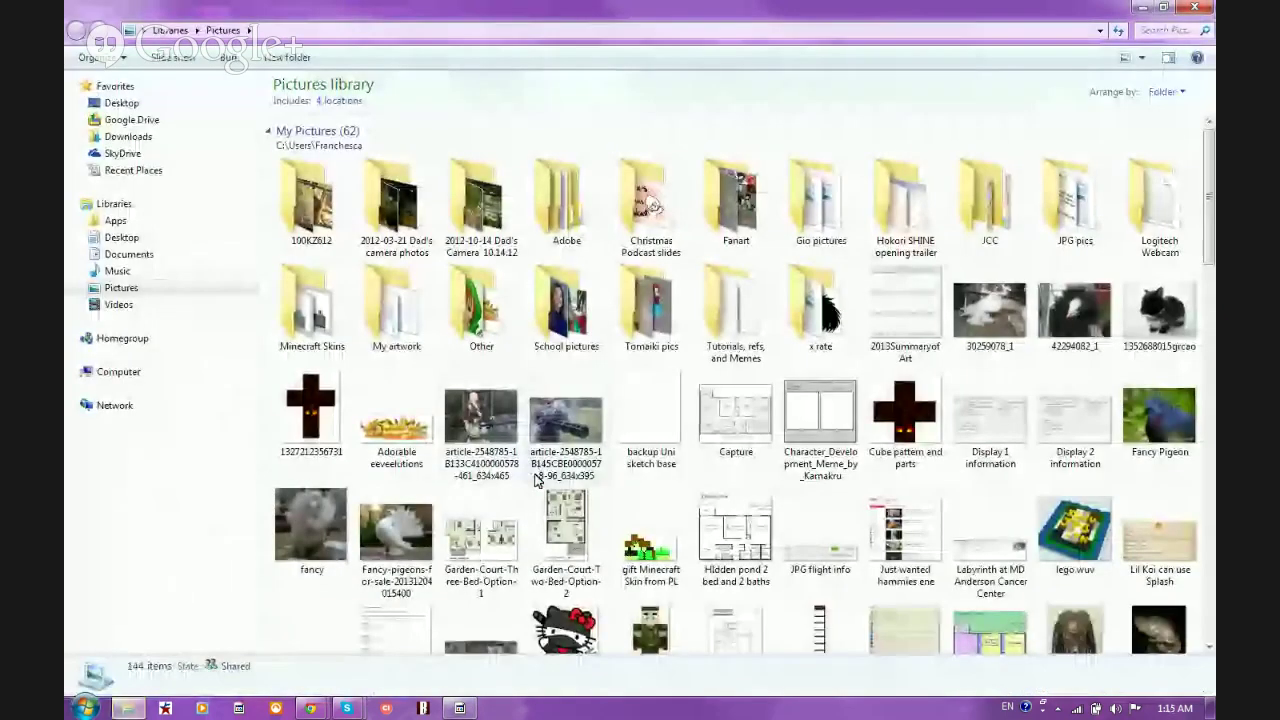
{"action": "double_click", "coordinate": [397, 308]}
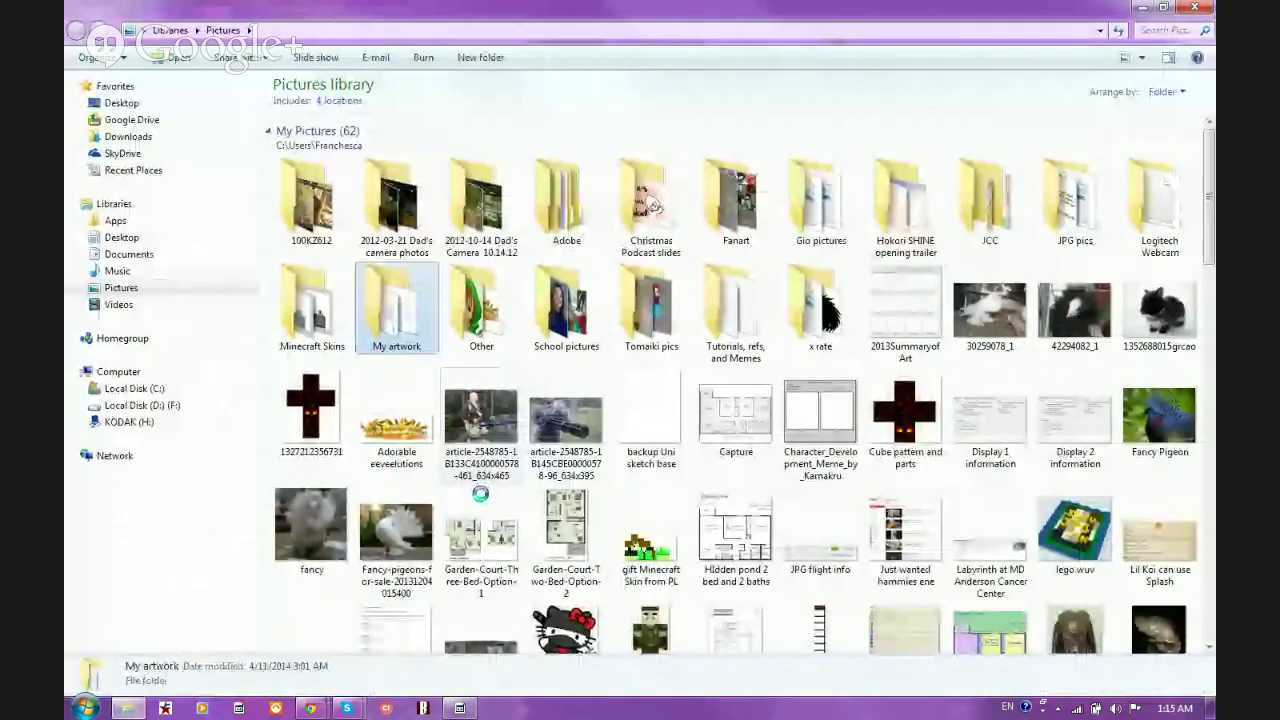
{"action": "double_click", "coordinate": [470, 458]}
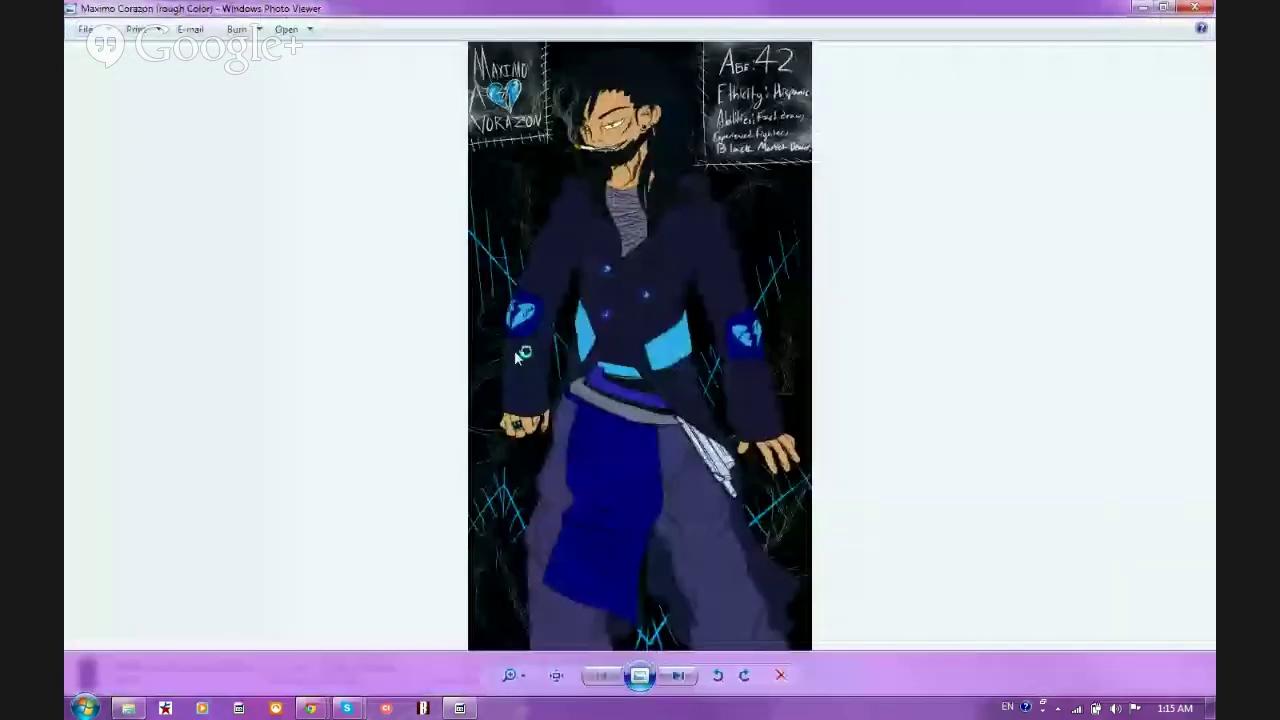
{"action": "scroll", "coordinate": [612, 110], "scroll_direction": "up", "scroll_amount": 3}
{"action": "scroll", "coordinate": [611, 111], "scroll_direction": "up", "scroll_amount": 2}
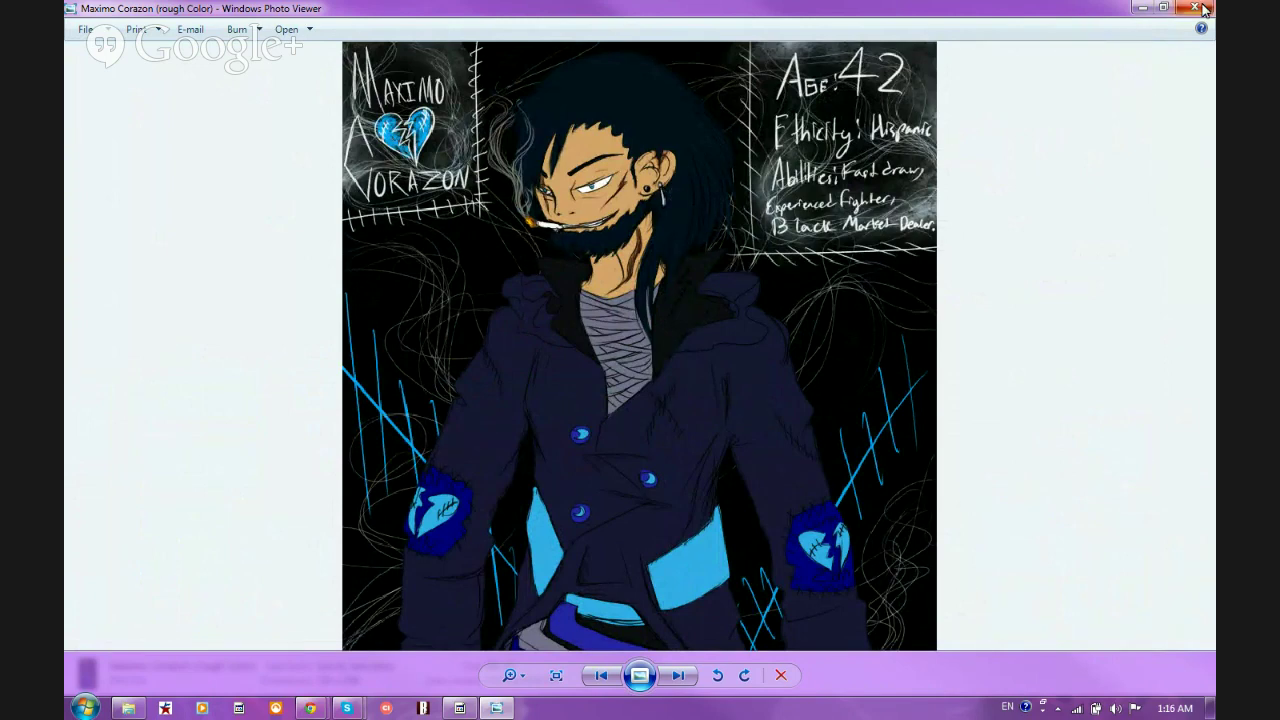
{"action": "left_click", "coordinate": [1197, 8]}
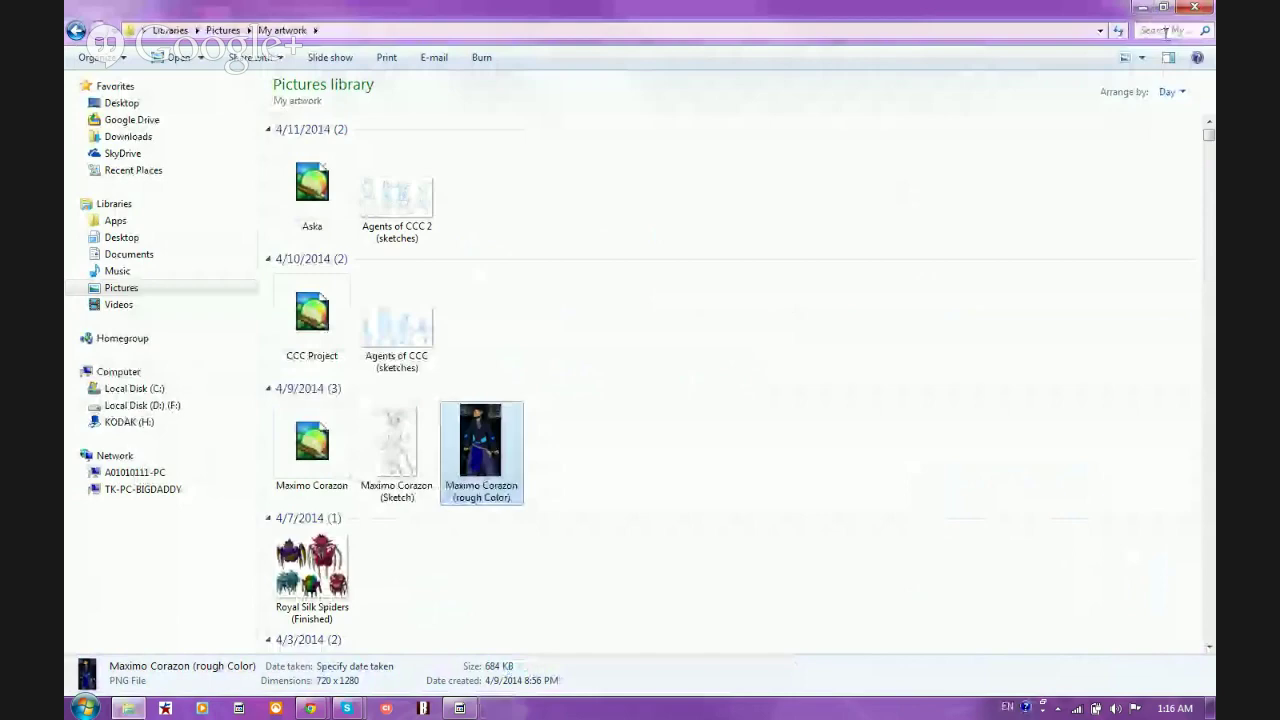
{"action": "left_click", "coordinate": [1194, 7]}
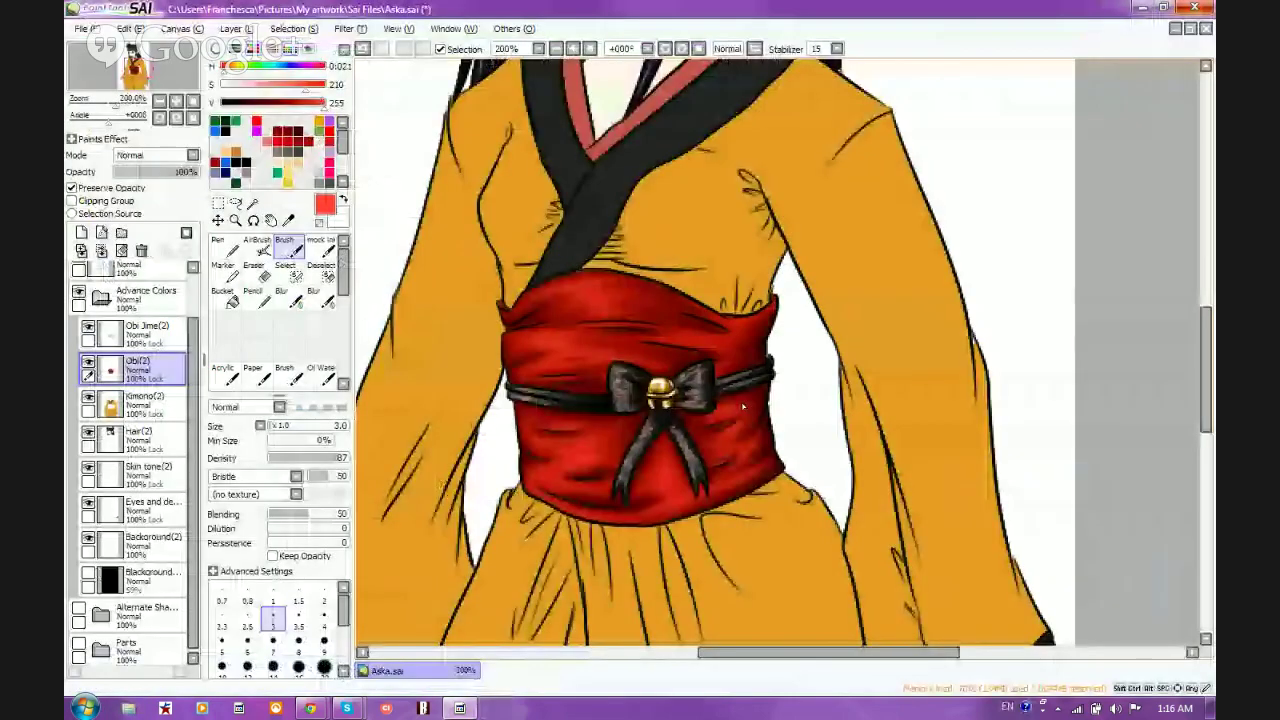
Set an orange highlight colour with hue 96, saturation 178 and value 255, and paint brighter highlights along the obi's folds
{"action": "scroll", "coordinate": [563, 597], "scroll_direction": "up", "scroll_amount": 2}
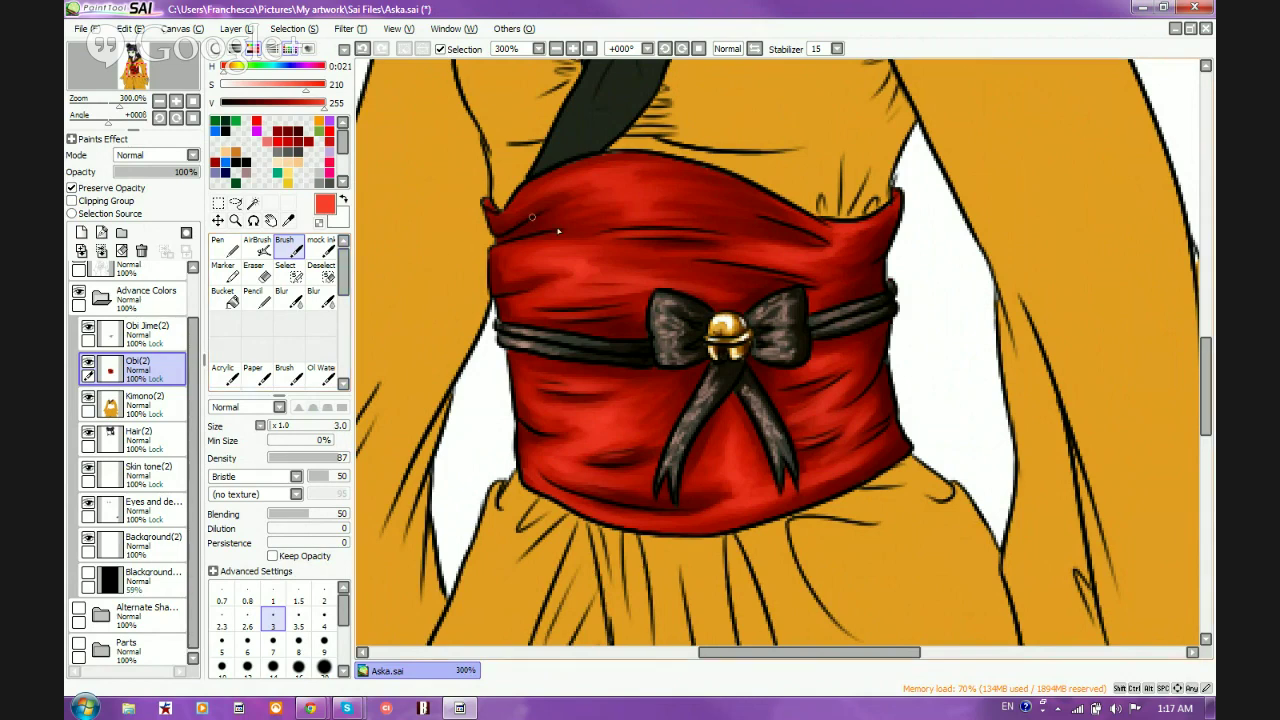
{"action": "left_click_drag", "start_coordinate": [306, 88], "coordinate": [282, 88]}
{"action": "left_click", "coordinate": [225, 70]}
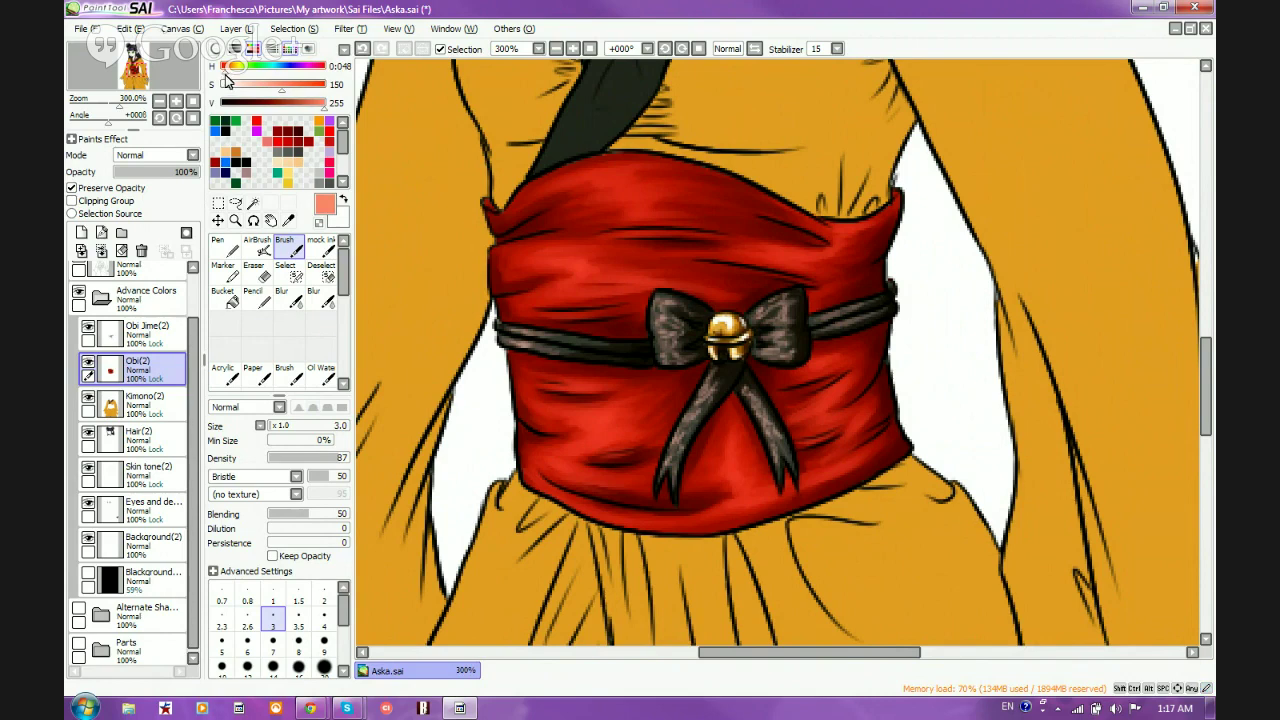
{"action": "left_click", "coordinate": [229, 67]}
{"action": "mouse_move", "coordinate": [551, 298]}
{"action": "left_mouse_down"}
{"action": "mouse_move", "coordinate": [627, 295]}
{"action": "mouse_move", "coordinate": [557, 298]}
{"action": "mouse_move", "coordinate": [630, 291]}
{"action": "mouse_move", "coordinate": [544, 273]}
{"action": "mouse_move", "coordinate": [576, 258]}
{"action": "mouse_move", "coordinate": [660, 265]}
{"action": "left_mouse_up"}
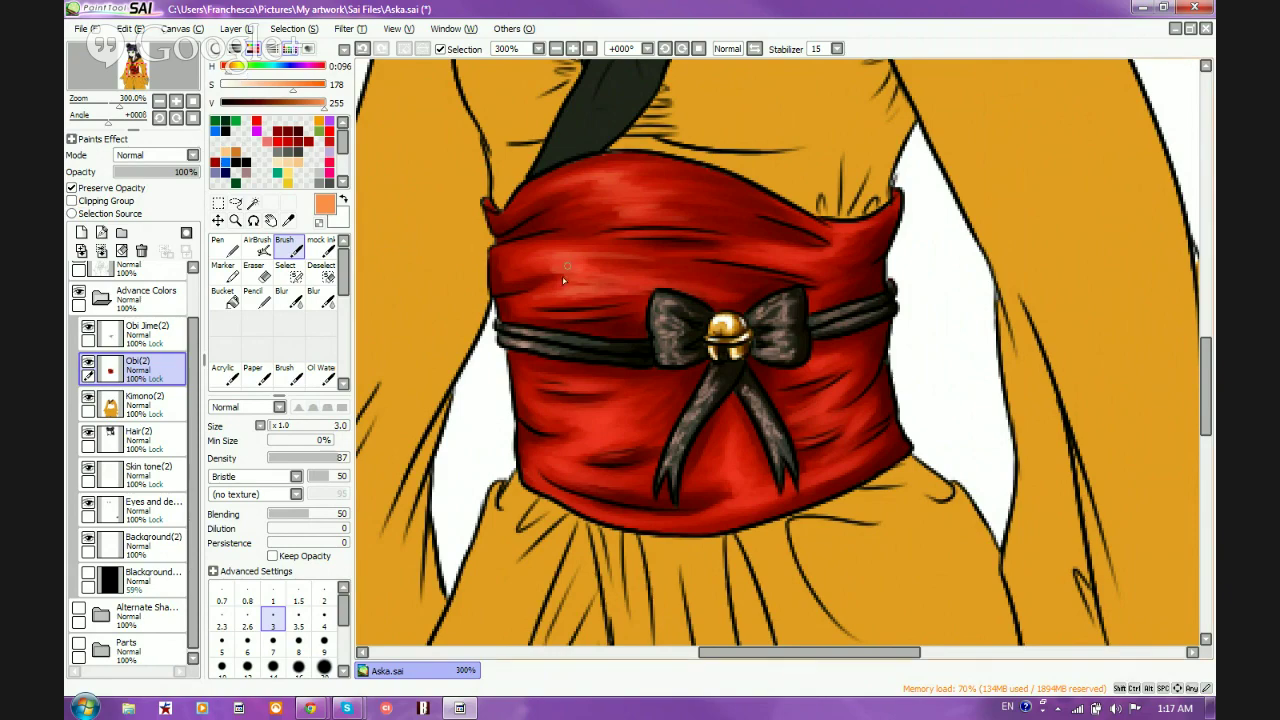
{"action": "left_click_drag", "start_coordinate": [578, 292], "coordinate": [630, 289]}
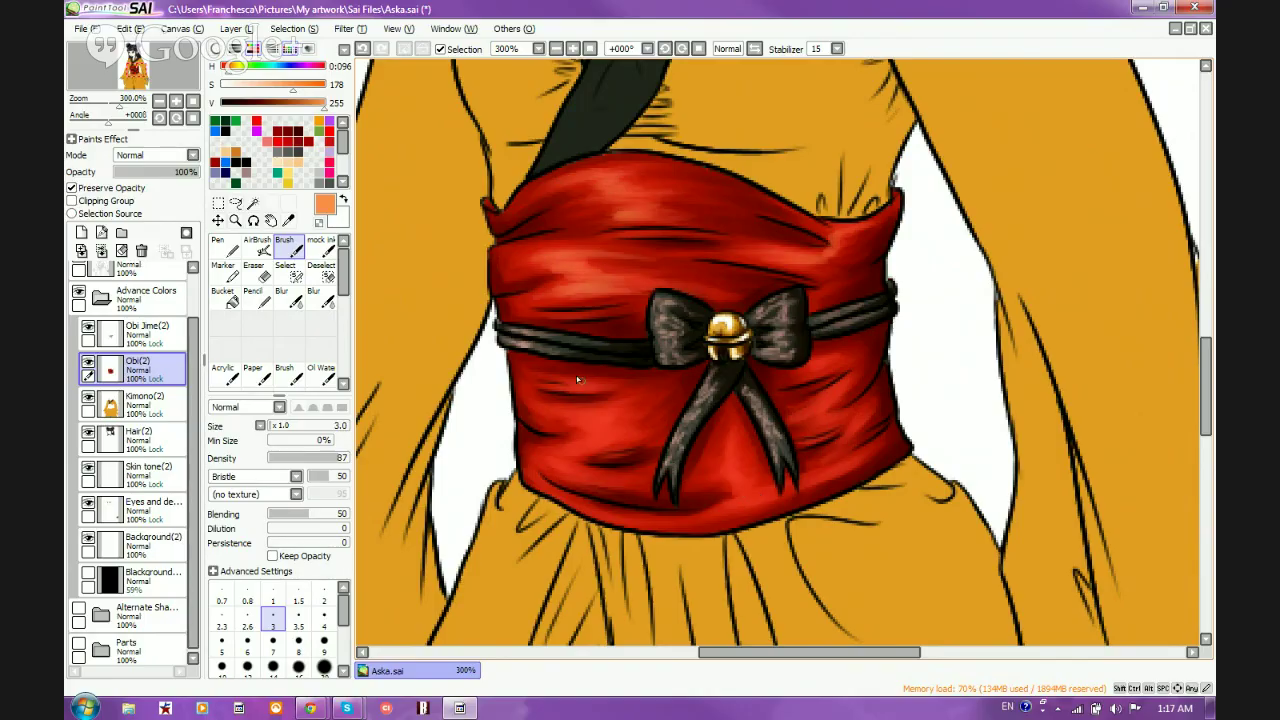
{"action": "left_click_drag", "start_coordinate": [530, 383], "coordinate": [607, 381]}
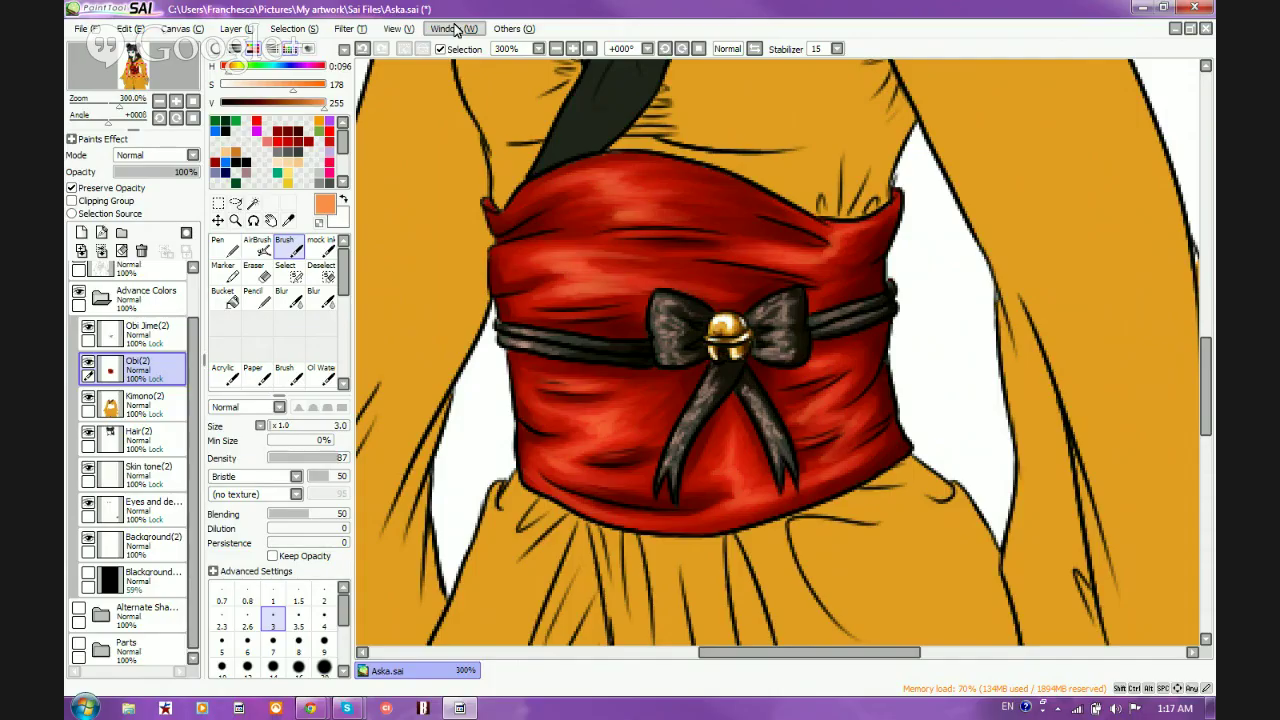
Check the highlighted obi against the whole figure, and dismiss the Skype message notification
{"action": "scroll", "coordinate": [533, 266], "scroll_direction": "down", "scroll_amount": 3}
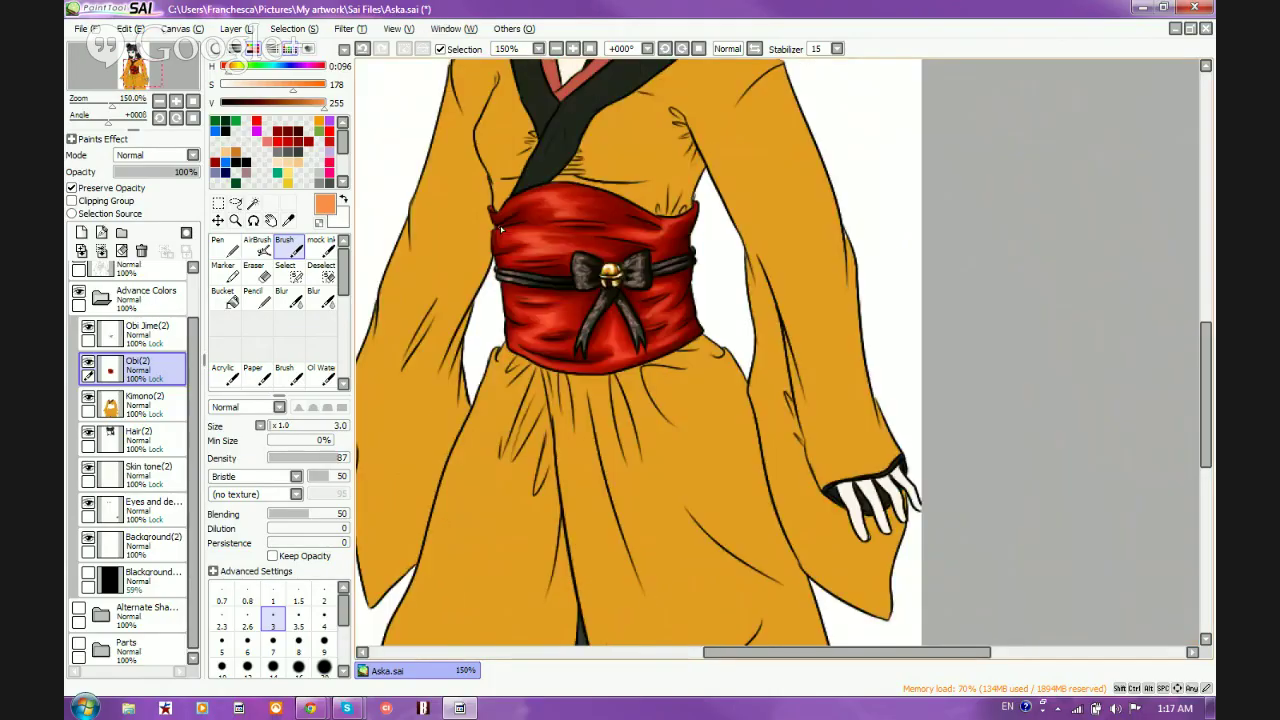
{"action": "scroll", "coordinate": [533, 266], "scroll_direction": "up", "scroll_amount": 1}
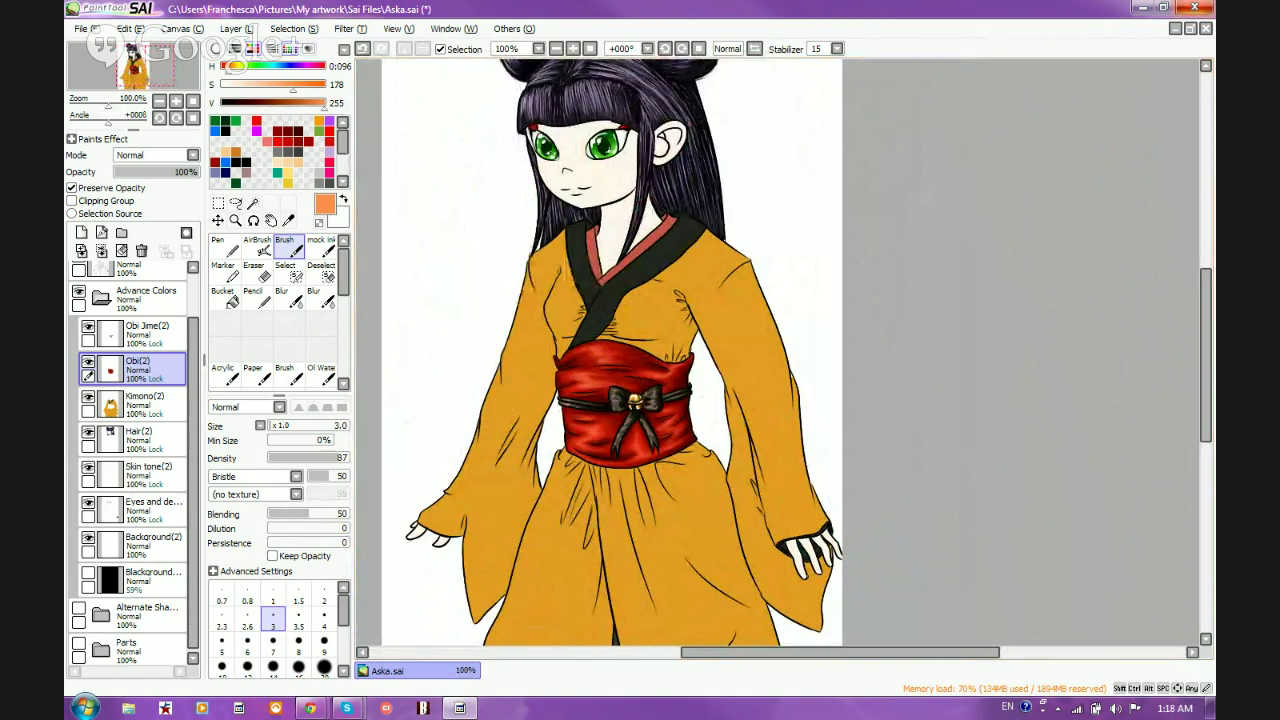
{"action": "key", "text": "alt+Tab"}
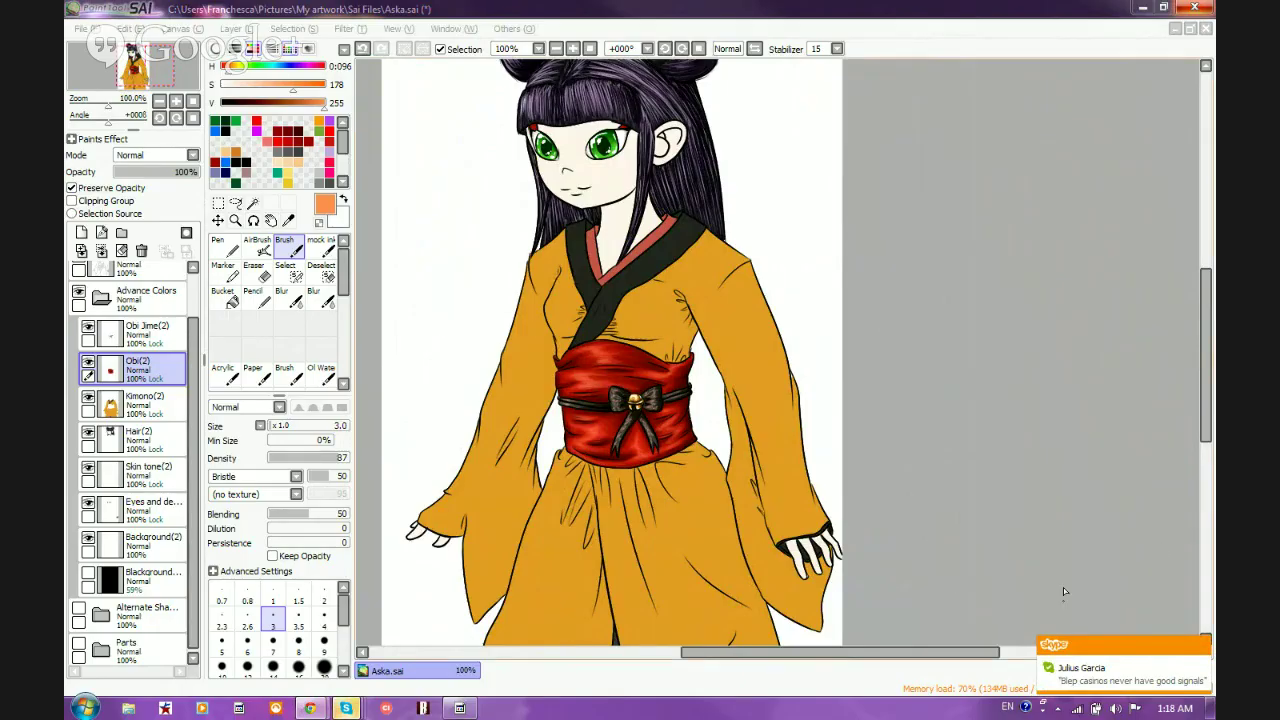
{"action": "left_click", "coordinate": [1204, 641]}
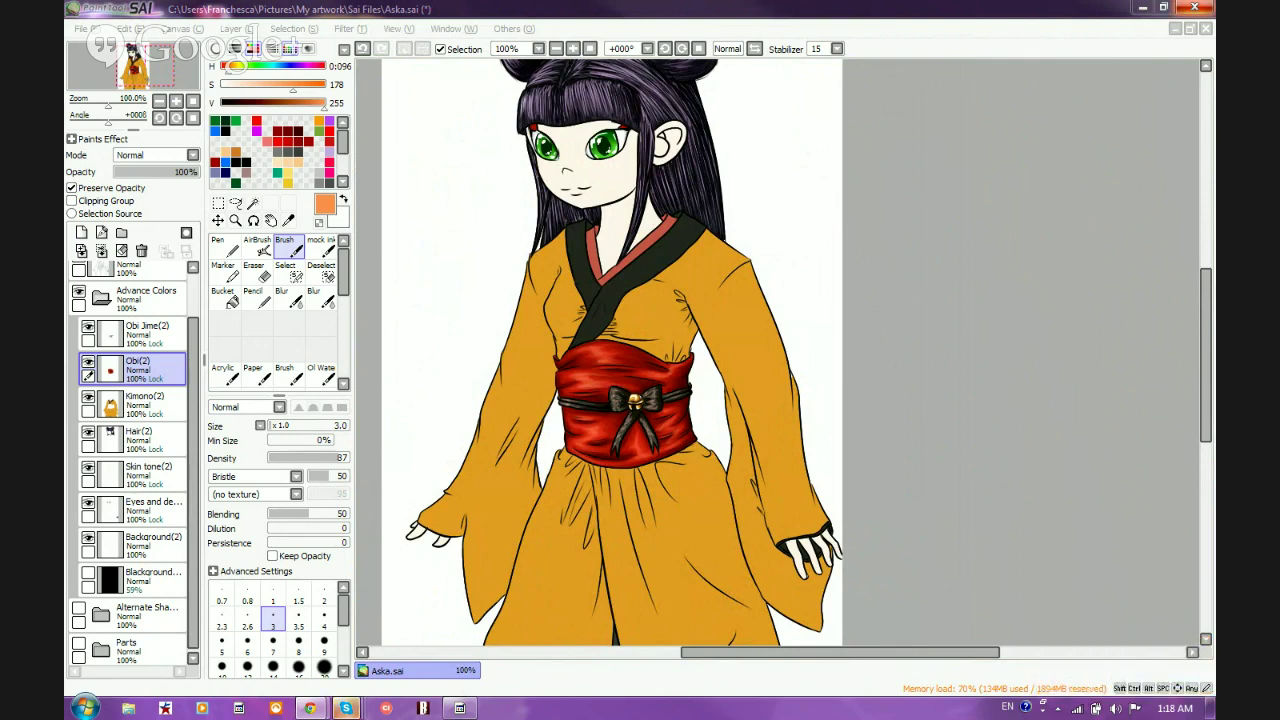
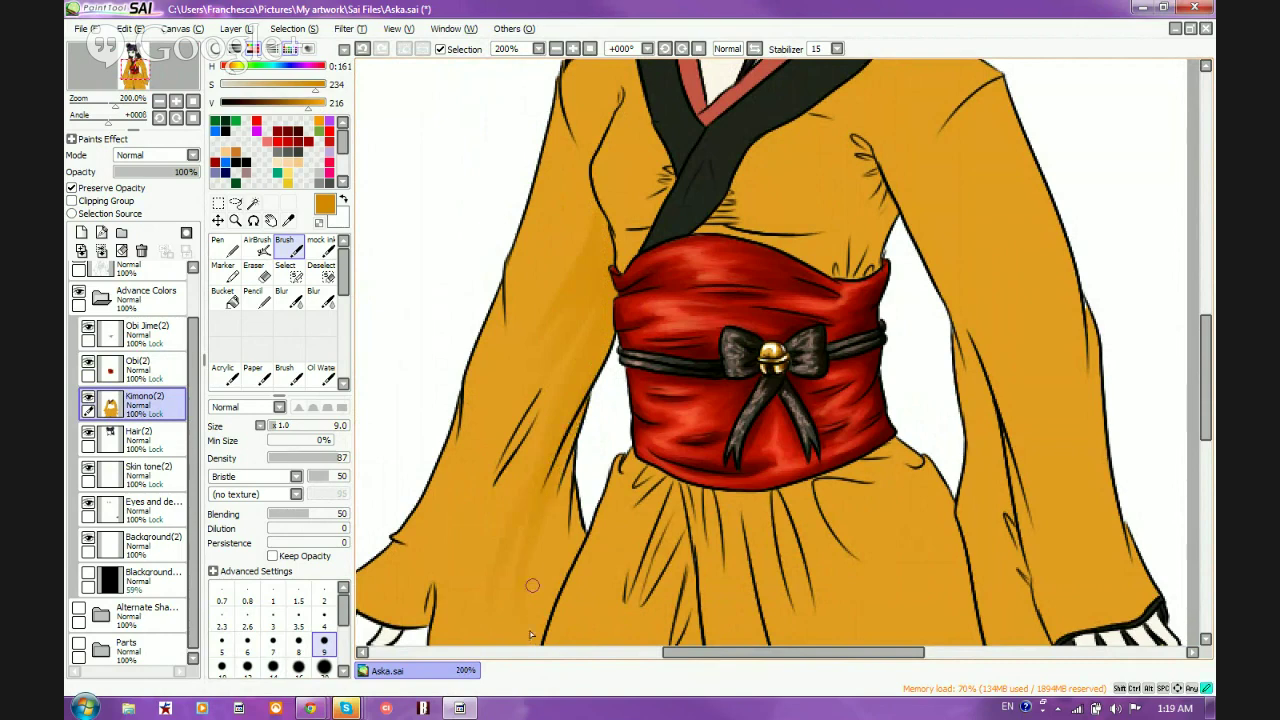
Shade the inner edge and lower folds of the kimono sleeve in darker orange with a size 9 brush on the Kimono(2) layer
{"action": "left_click_drag", "start_coordinate": [532, 586], "coordinate": [542, 545]}
{"action": "left_click_drag", "start_coordinate": [568, 465], "coordinate": [542, 590]}
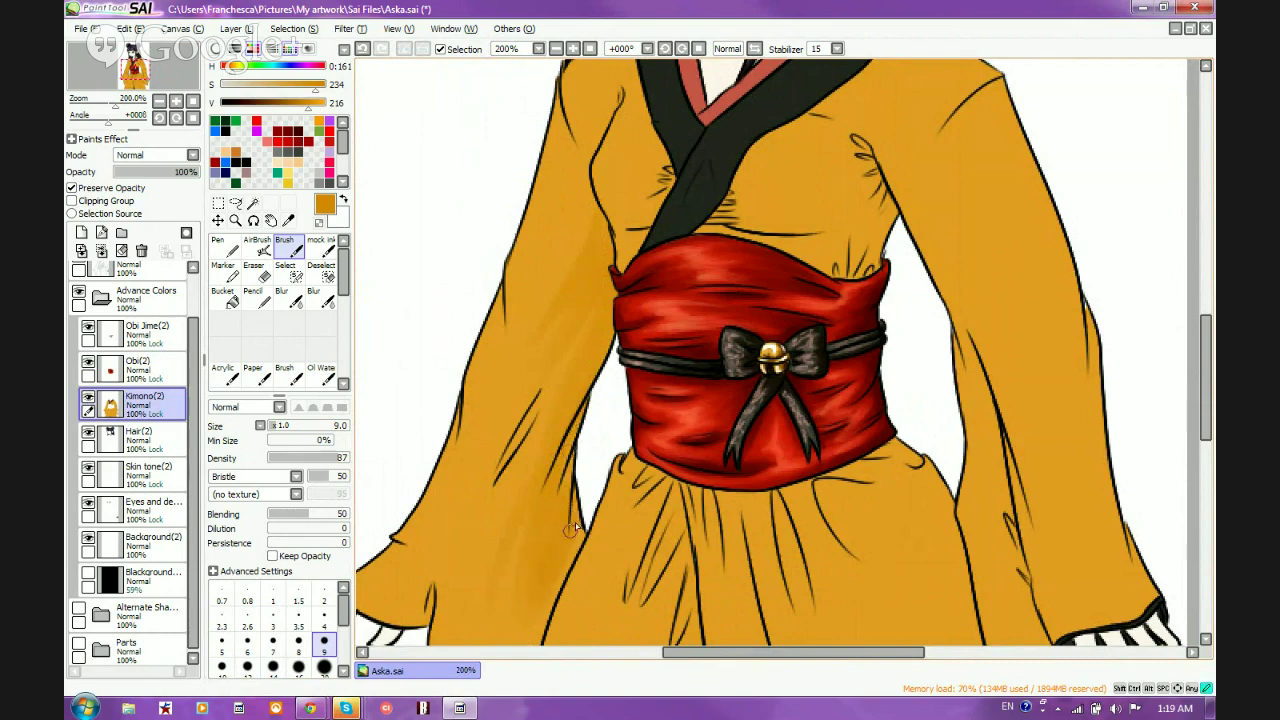
{"action": "left_click_drag", "start_coordinate": [580, 512], "coordinate": [559, 574]}
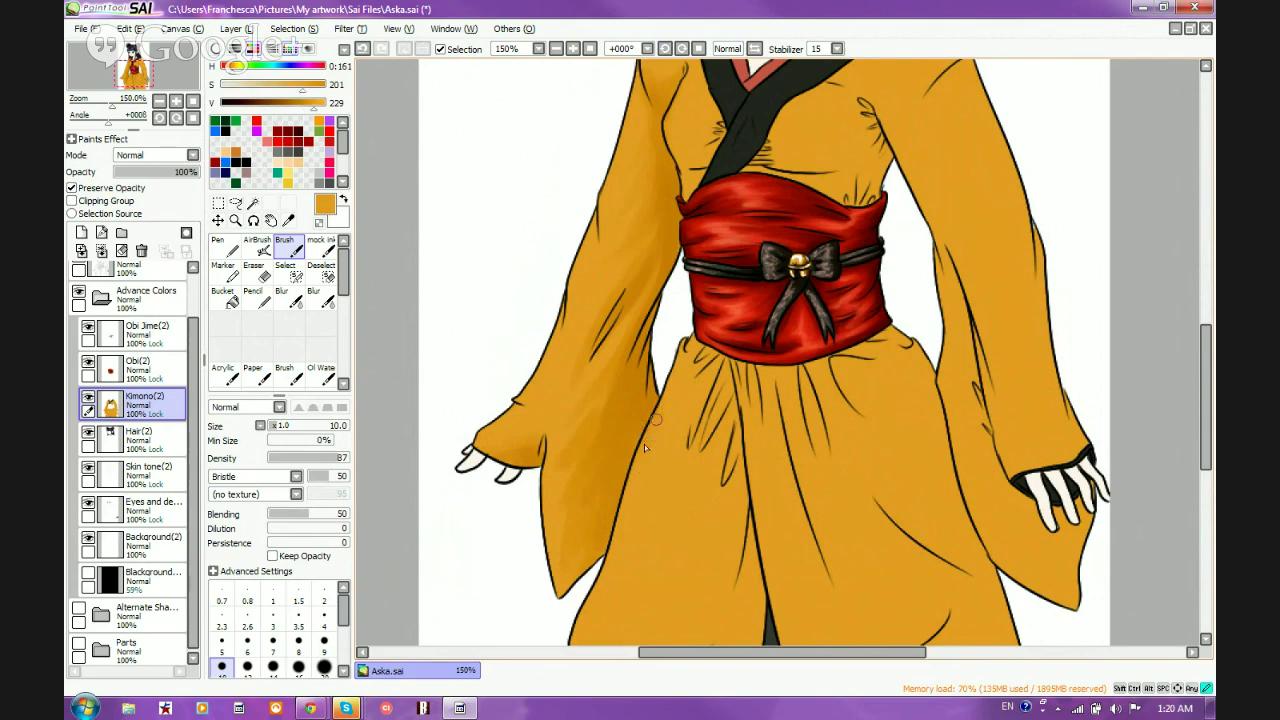
Sample the sleeve's shadow orange and deepen it to saturation 246 and value 174 for the Brush tool
{"action": "left_click", "coordinate": [634, 405], "text": "alt"}
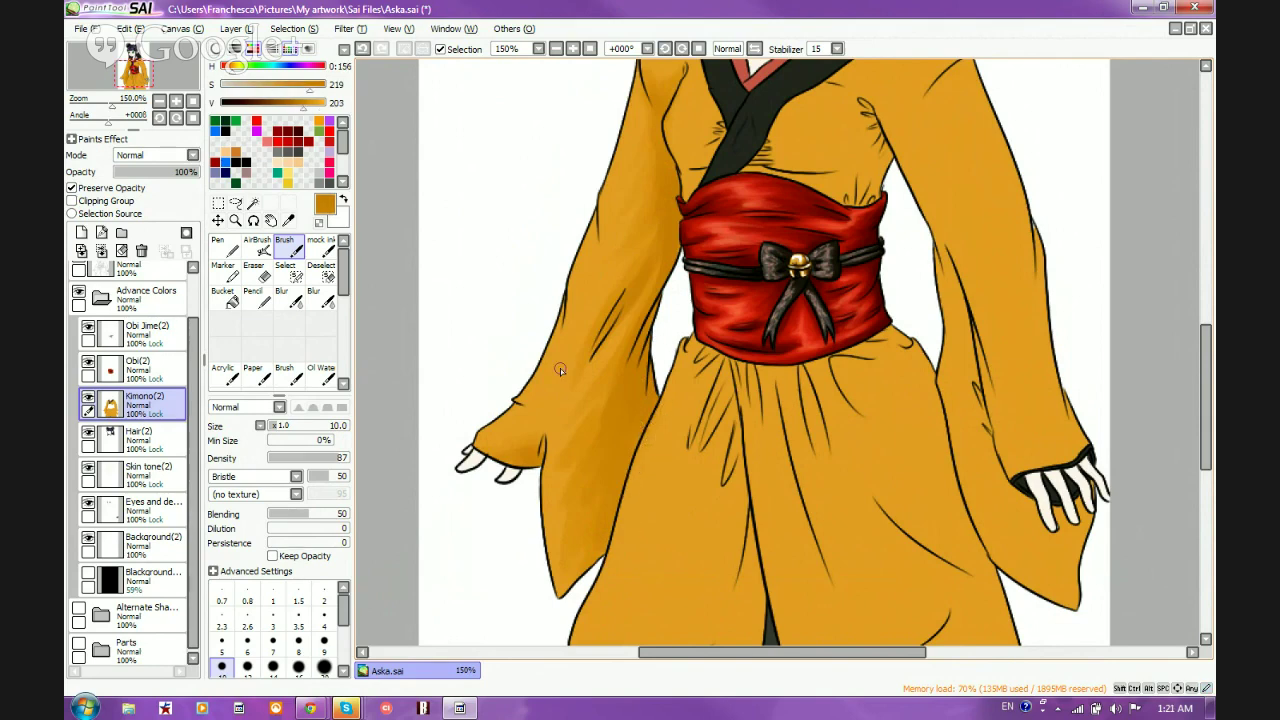
{"action": "left_click", "coordinate": [257, 247]}
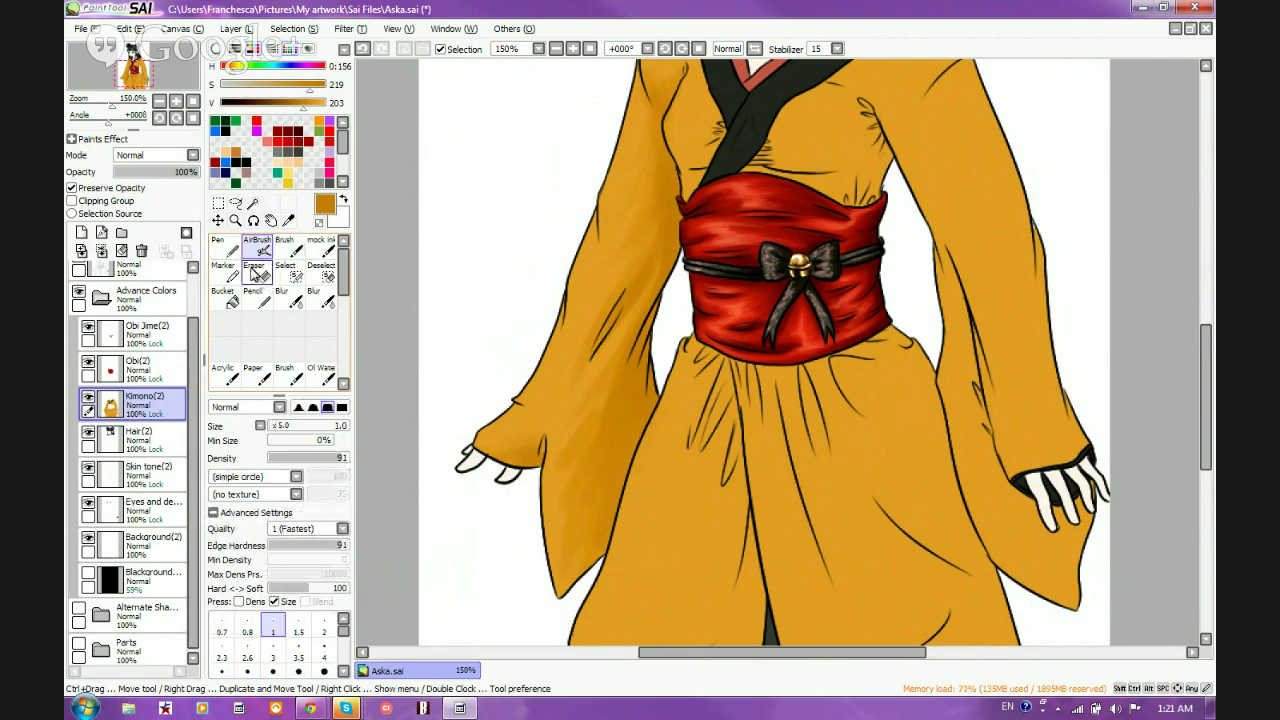
{"action": "left_click", "coordinate": [291, 105]}
{"action": "left_click", "coordinate": [314, 87]}
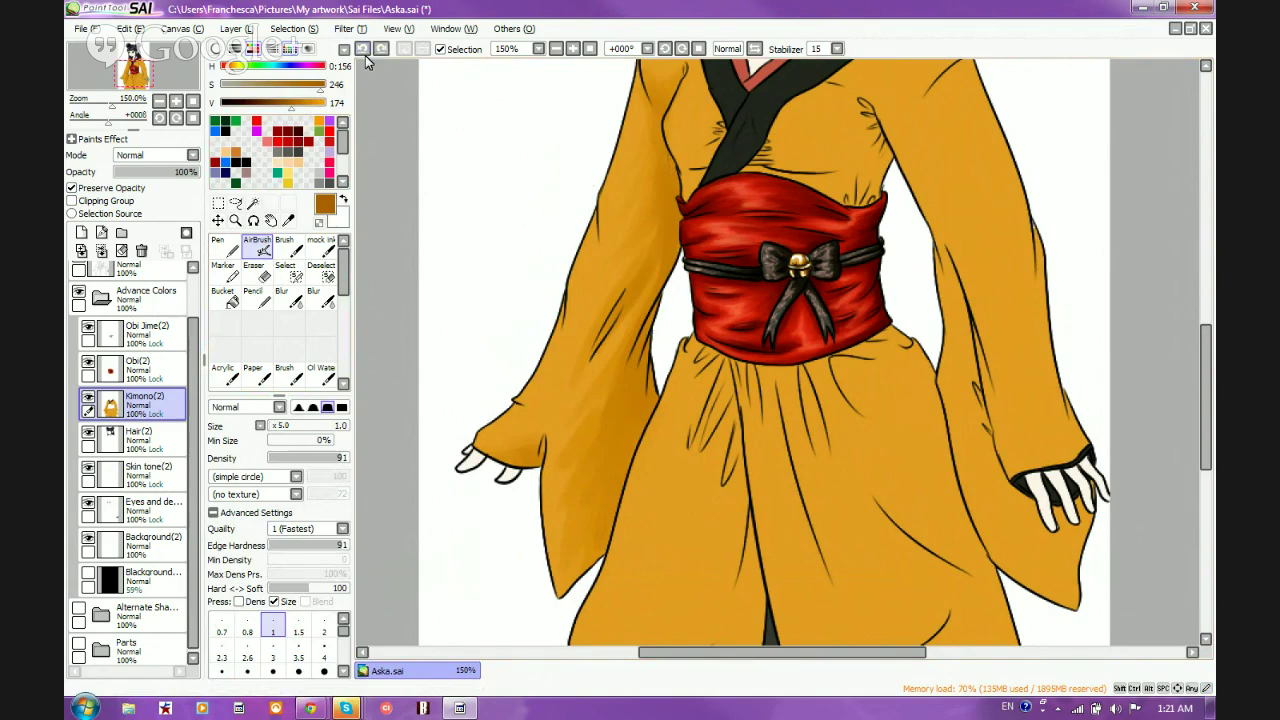
{"action": "key", "text": "b"}
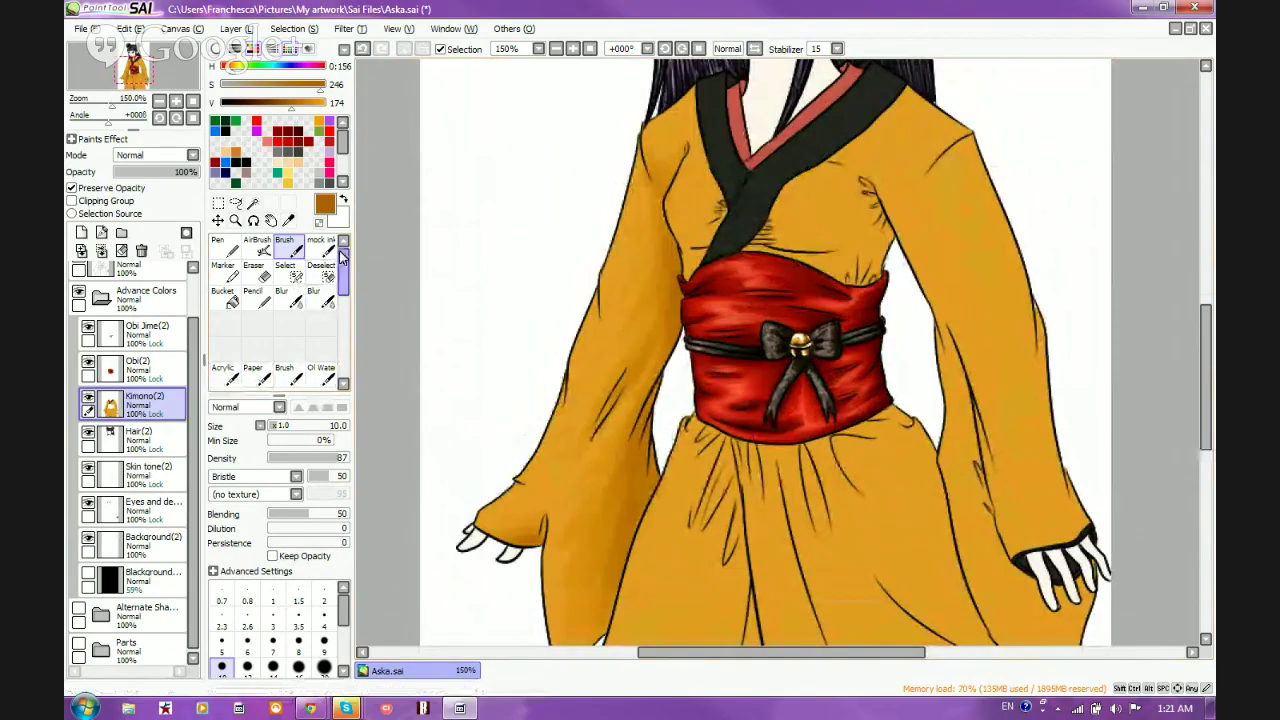
Look through the brush presets and their settings, including Oil Water, Acrylic and Paper
{"action": "scroll", "coordinate": [340, 295], "scroll_direction": "up", "scroll_amount": 2}
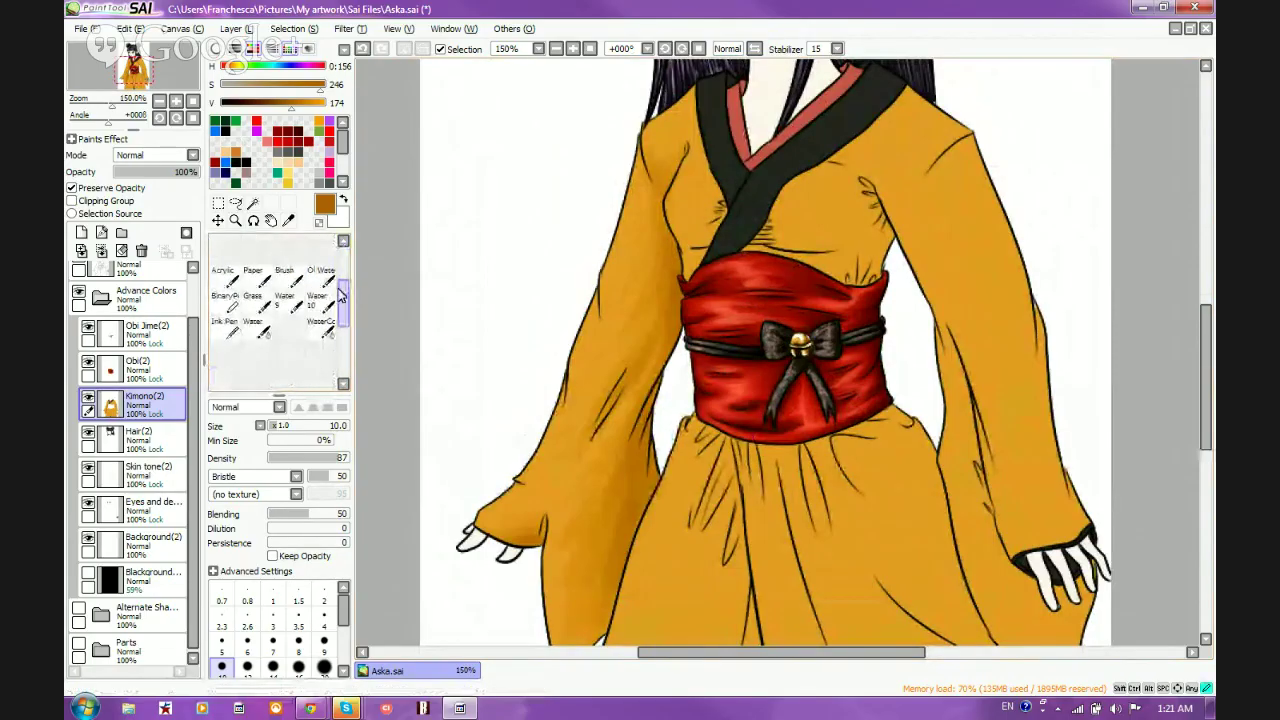
{"action": "scroll", "coordinate": [338, 310], "scroll_direction": "down", "scroll_amount": 3}
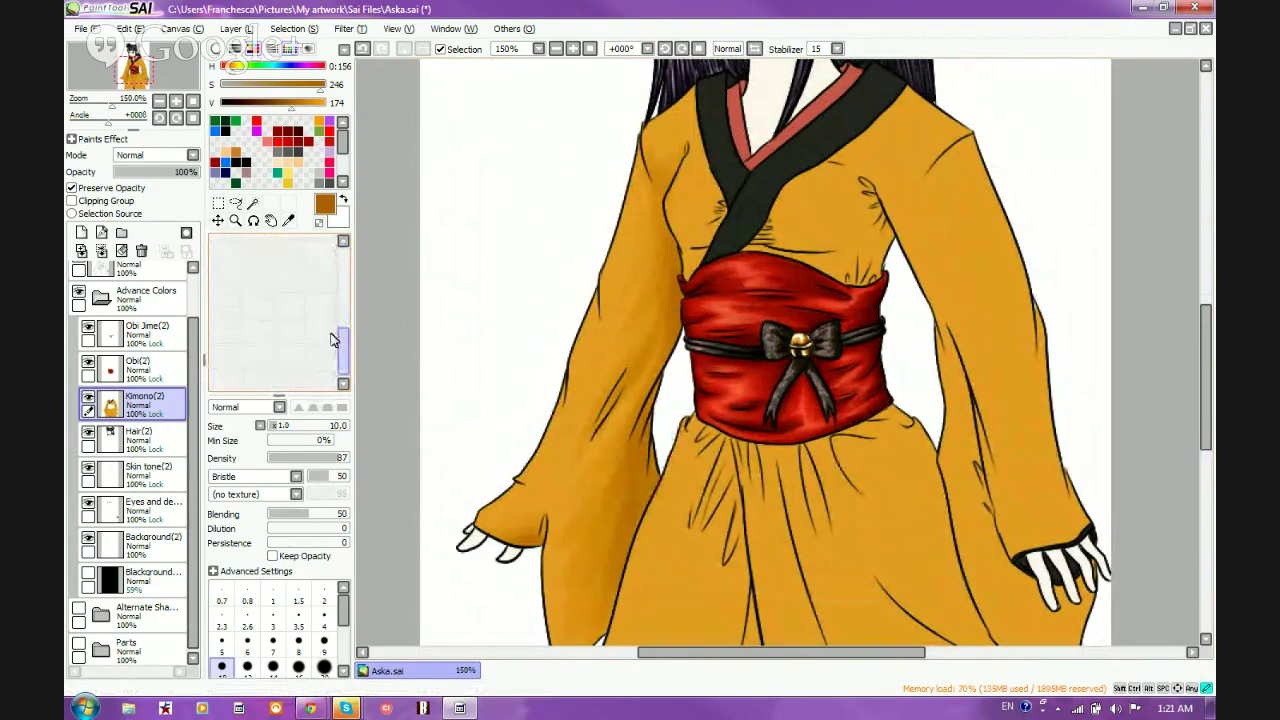
{"action": "scroll", "coordinate": [333, 340], "scroll_direction": "up", "scroll_amount": 3}
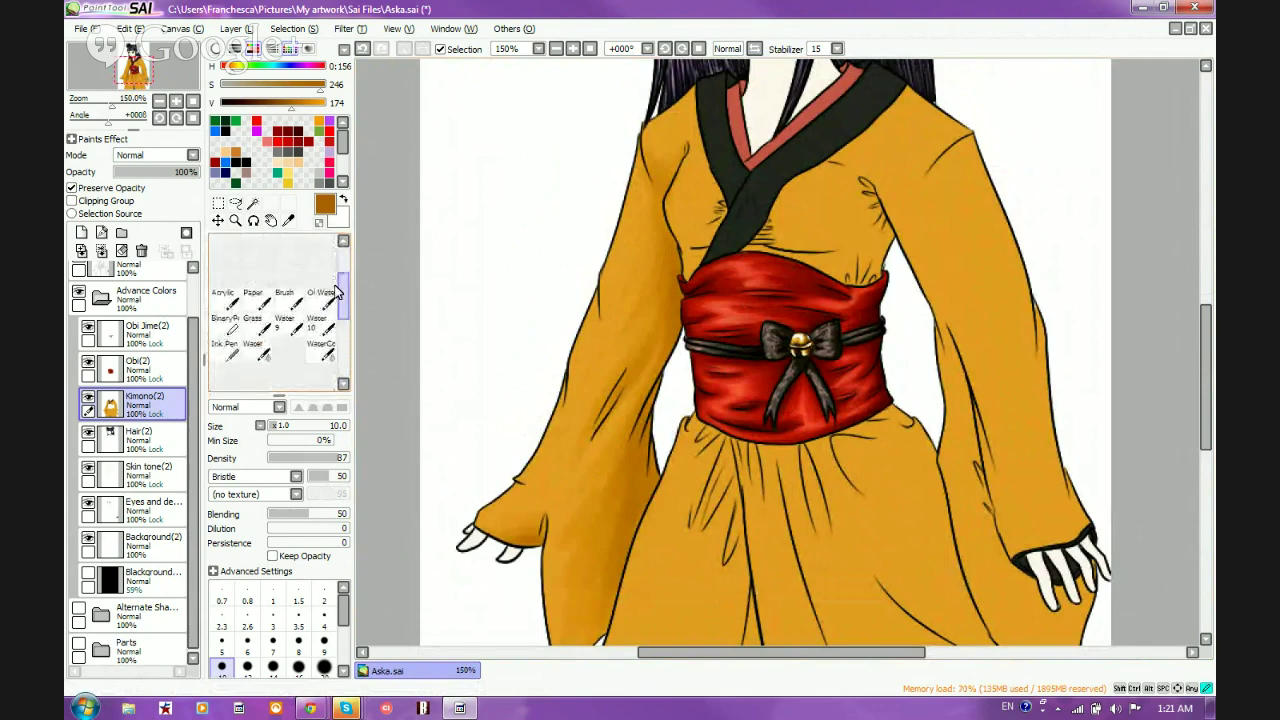
{"action": "scroll", "coordinate": [338, 292], "scroll_direction": "up", "scroll_amount": 2}
{"action": "left_click", "coordinate": [321, 314]}
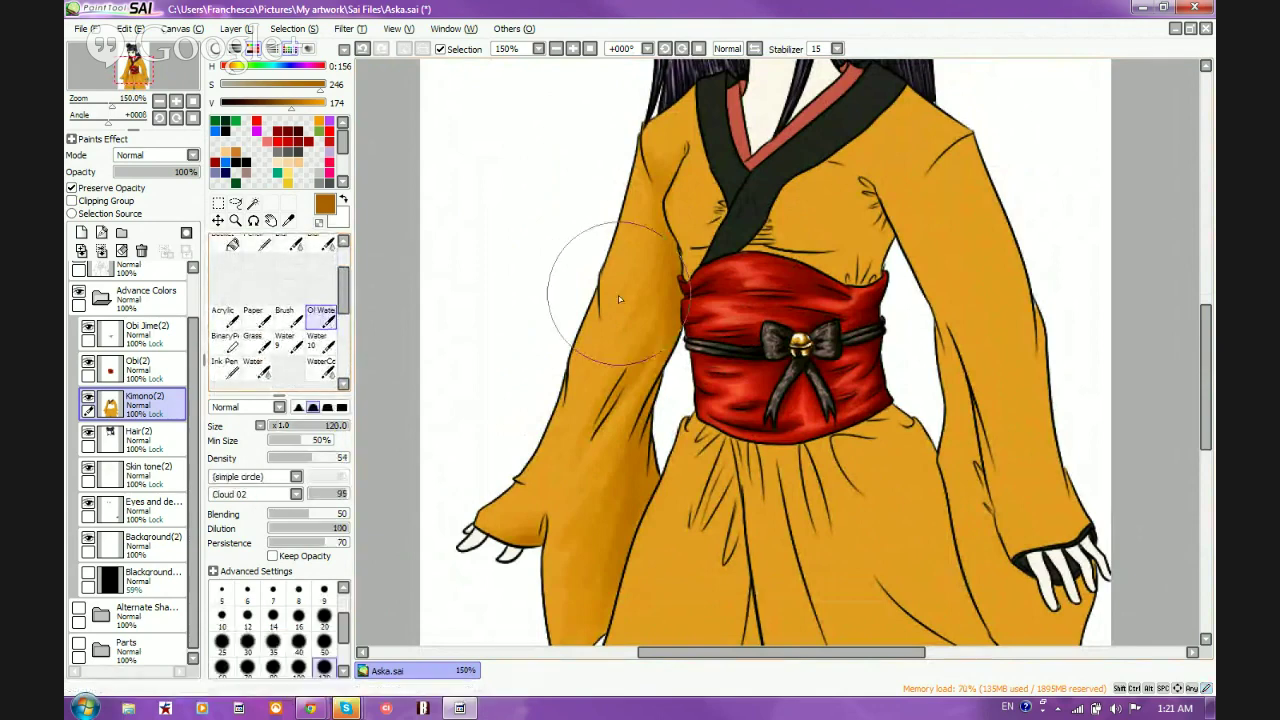
{"action": "left_click", "coordinate": [285, 318]}
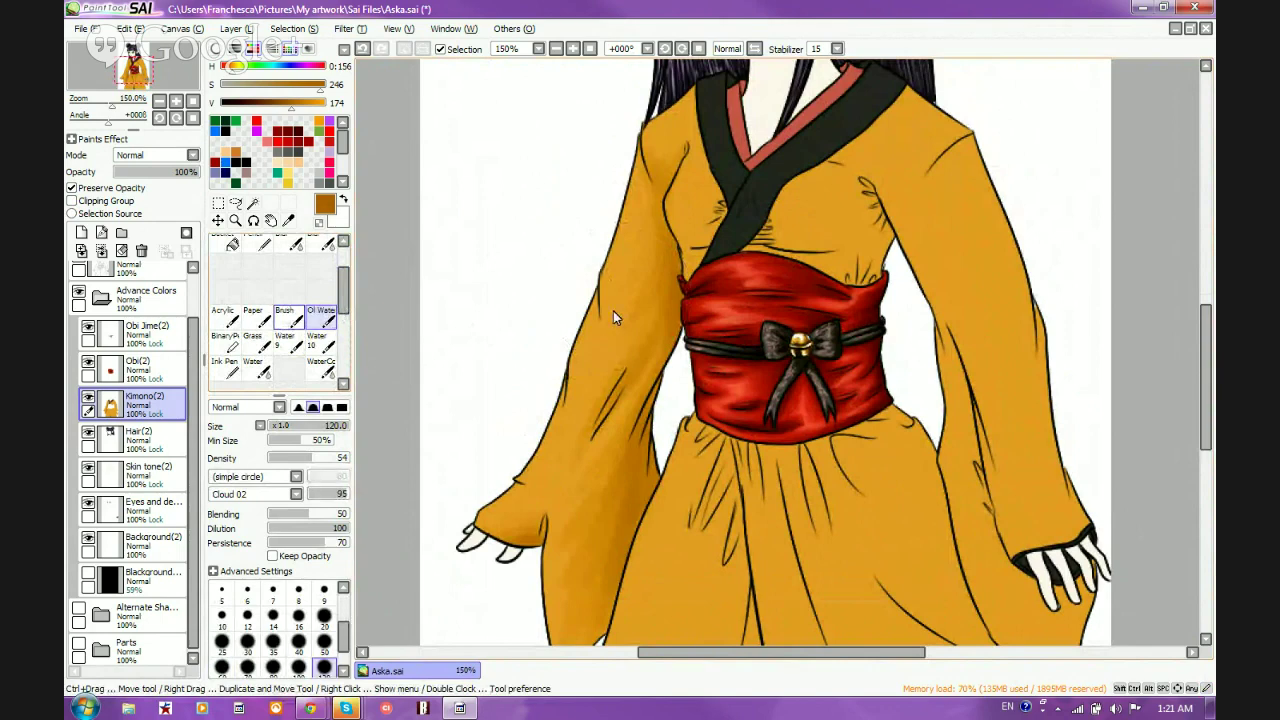
{"action": "left_click", "coordinate": [223, 318]}
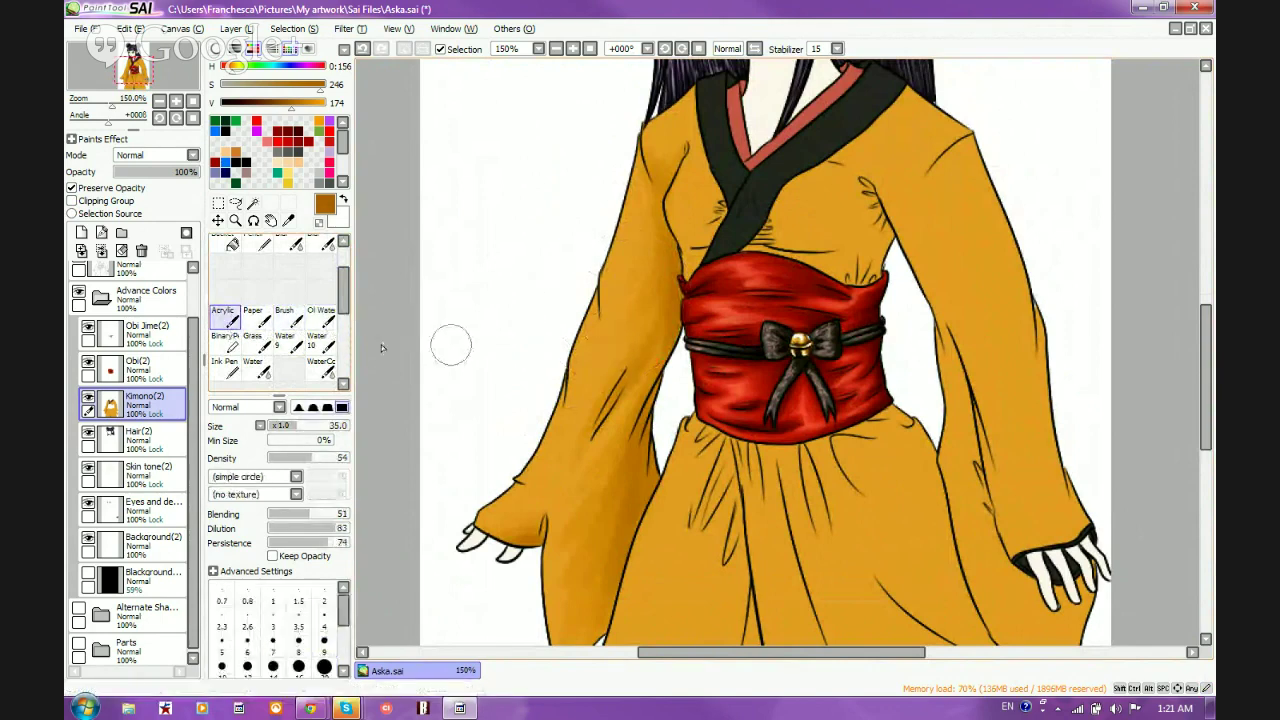
{"action": "left_click", "coordinate": [253, 318]}
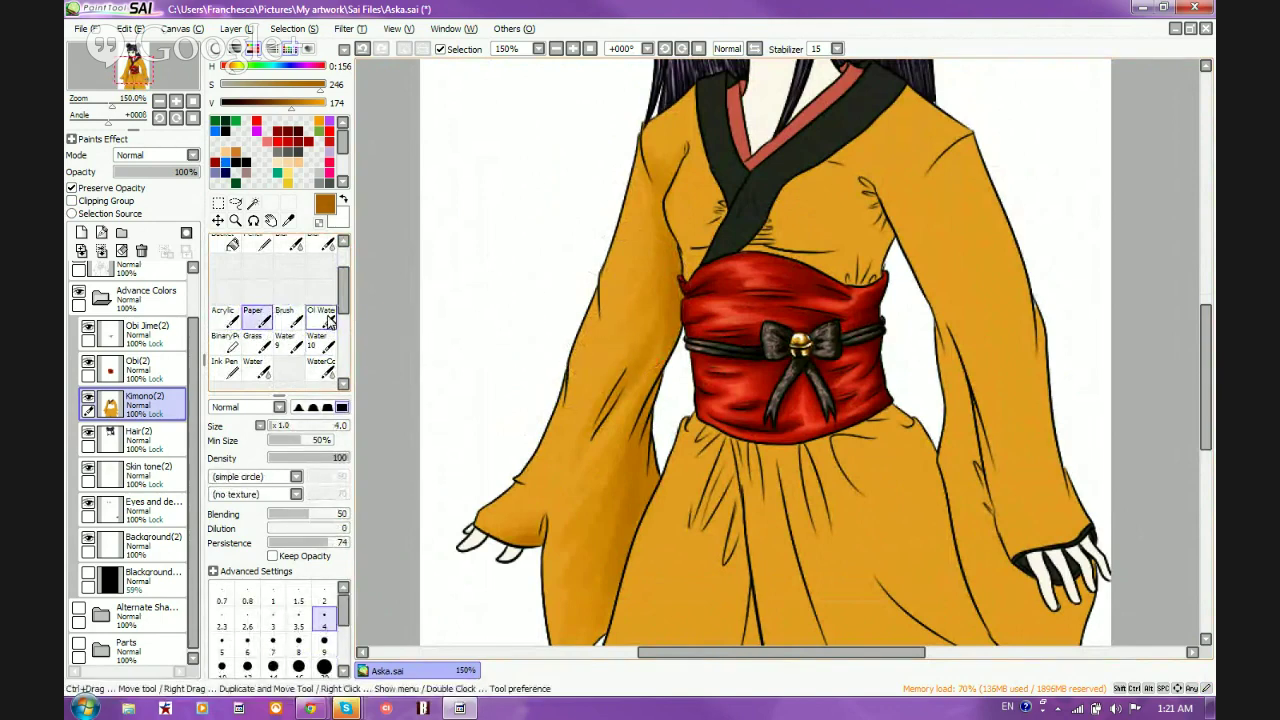
{"action": "scroll", "coordinate": [265, 292], "scroll_direction": "up", "scroll_amount": 3}
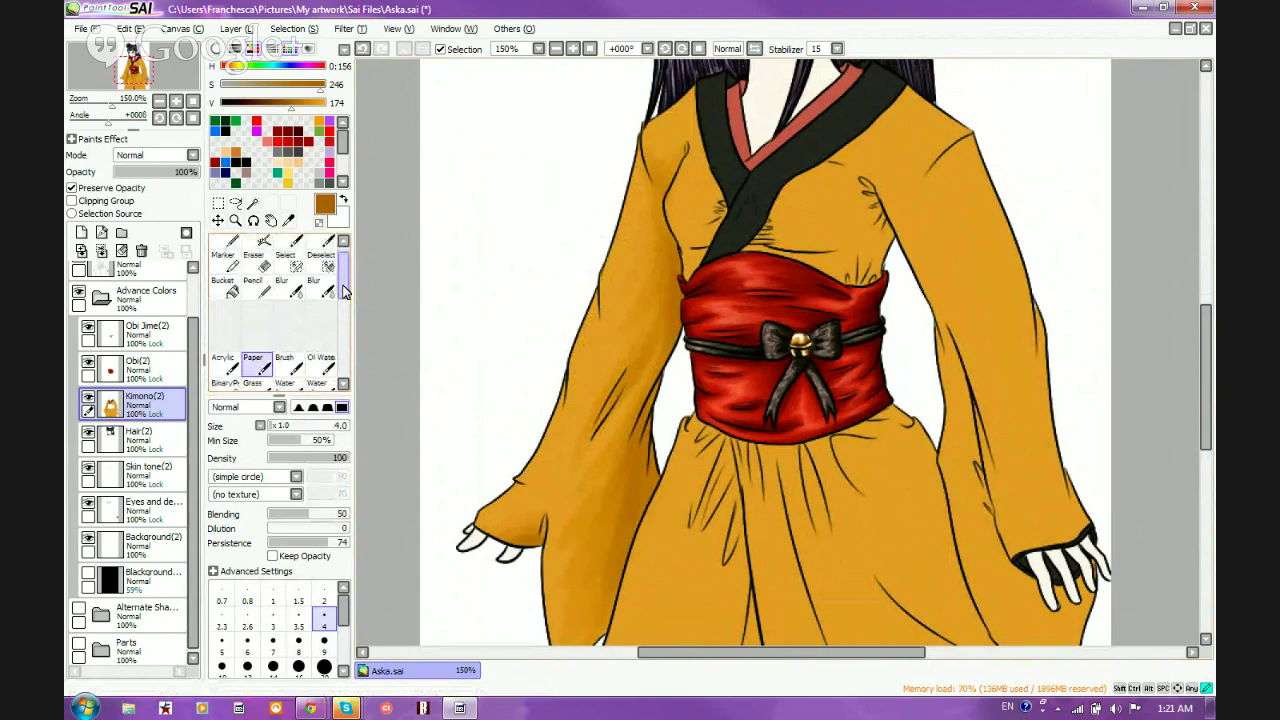
Test the Noise 01 Pencil with several strokes on a new layer beside the sleeve, and undo the strokes and the layer
{"action": "left_click", "coordinate": [265, 292]}
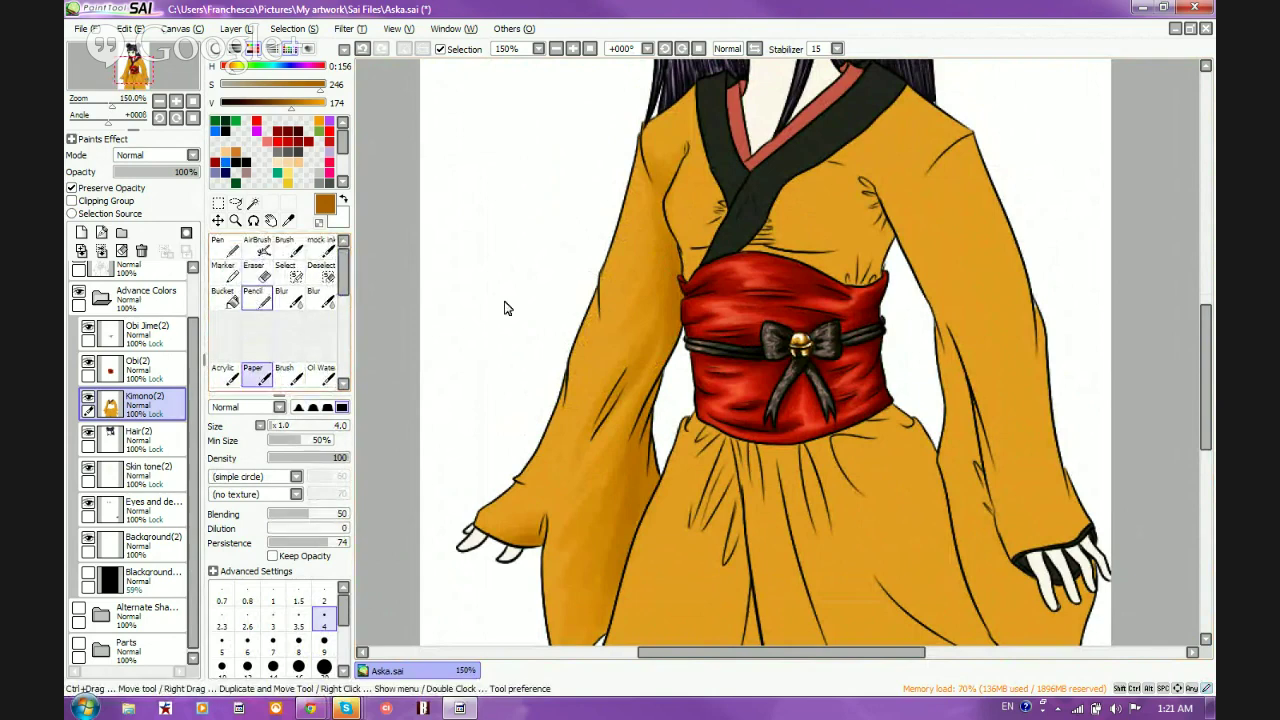
{"action": "left_click", "coordinate": [98, 340]}
{"action": "left_click", "coordinate": [81, 232]}
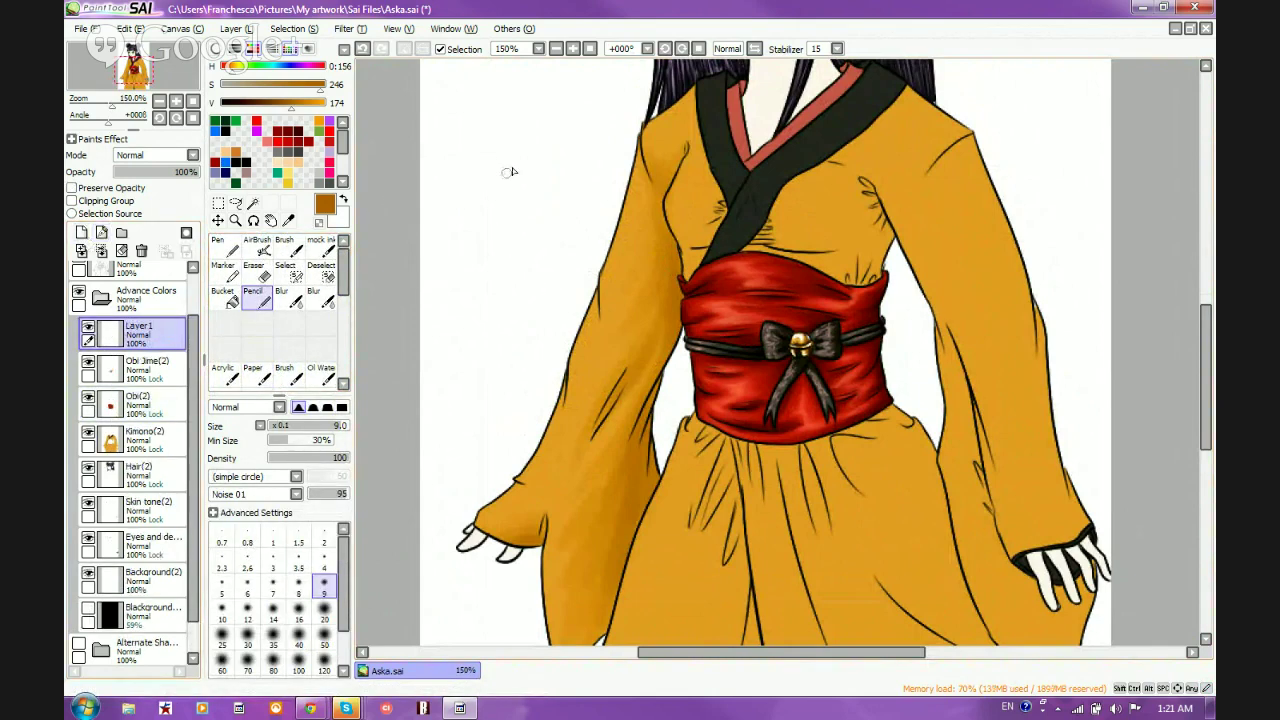
{"action": "left_click_drag", "start_coordinate": [505, 120], "coordinate": [481, 188]}
{"action": "left_click_drag", "start_coordinate": [508, 120], "coordinate": [476, 276]}
{"action": "mouse_move", "coordinate": [536, 114]}
{"action": "left_mouse_down"}
{"action": "mouse_move", "coordinate": [493, 270]}
{"action": "mouse_move", "coordinate": [564, 98]}
{"action": "mouse_move", "coordinate": [500, 306]}
{"action": "left_mouse_up"}
{"action": "left_click_drag", "start_coordinate": [580, 112], "coordinate": [506, 298]}
{"action": "left_click", "coordinate": [362, 49]}
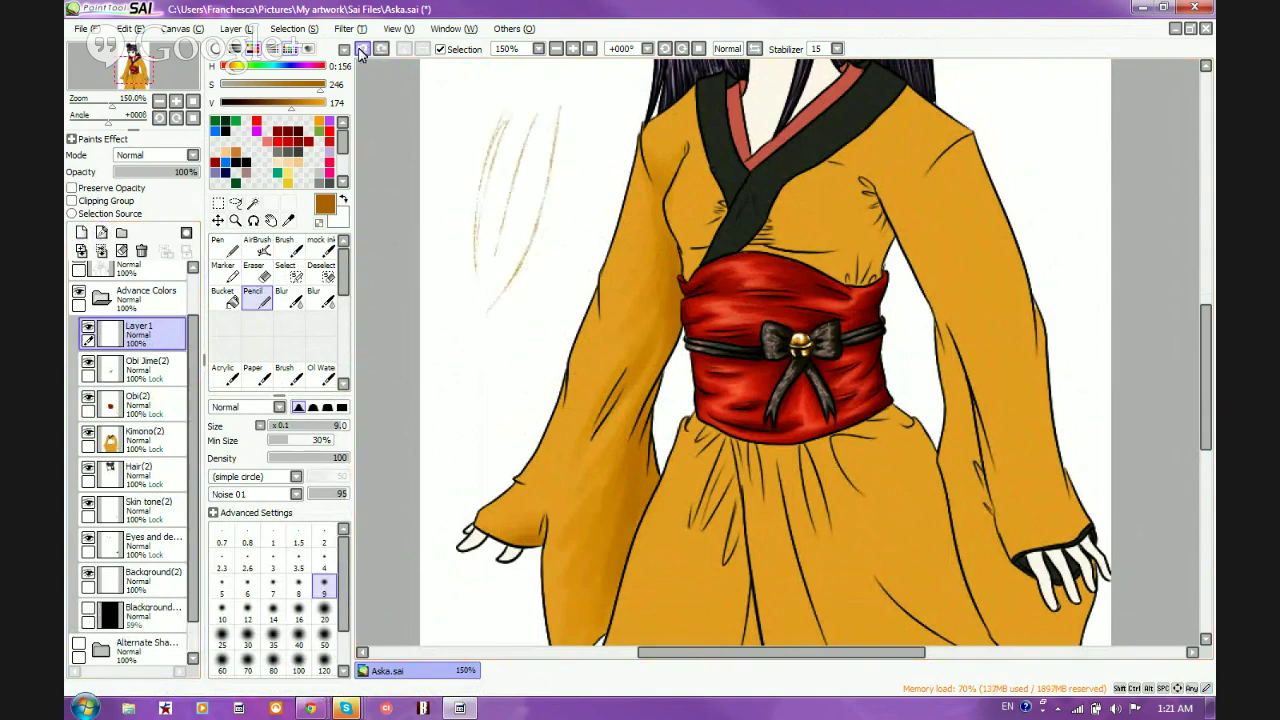
{"action": "left_click", "coordinate": [362, 49]}
{"action": "left_click", "coordinate": [362, 49]}
{"action": "left_click", "coordinate": [362, 49]}
{"action": "left_click", "coordinate": [362, 49]}
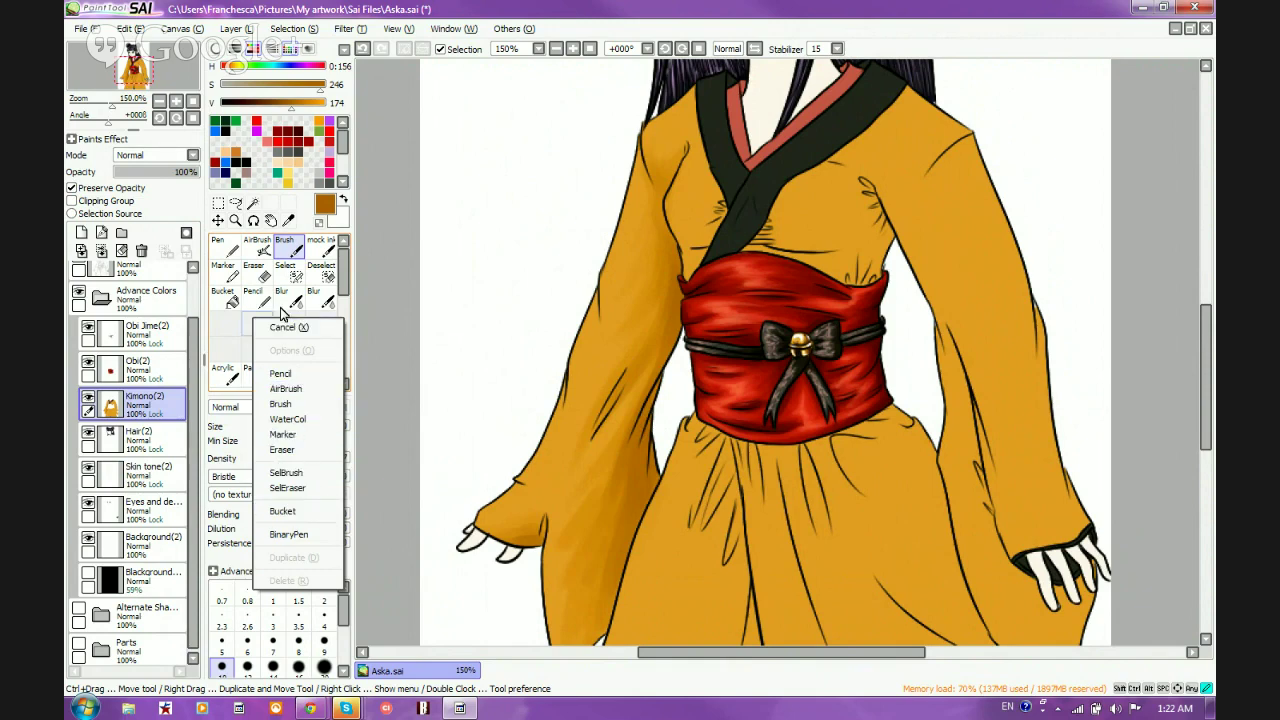
Review the Paper brush's custom tool properties and look through the remaining brush presets
{"action": "left_click", "coordinate": [234, 336]}
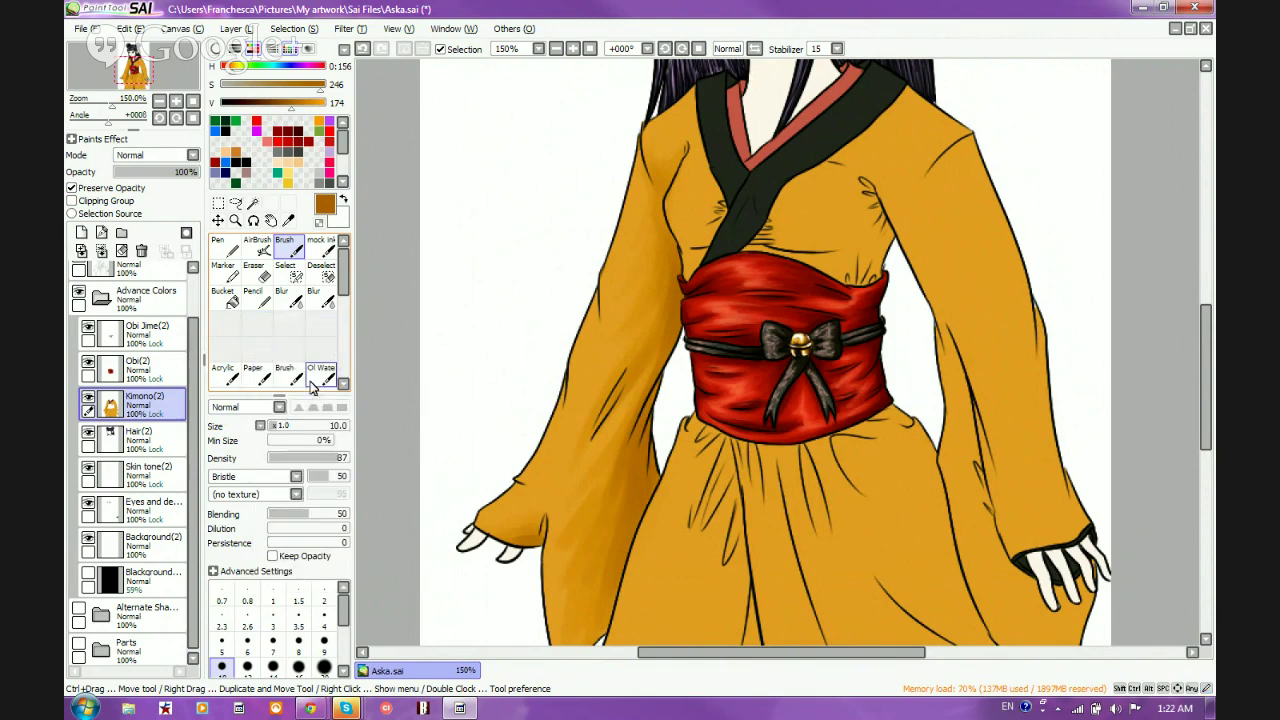
{"action": "double_click", "coordinate": [258, 380]}
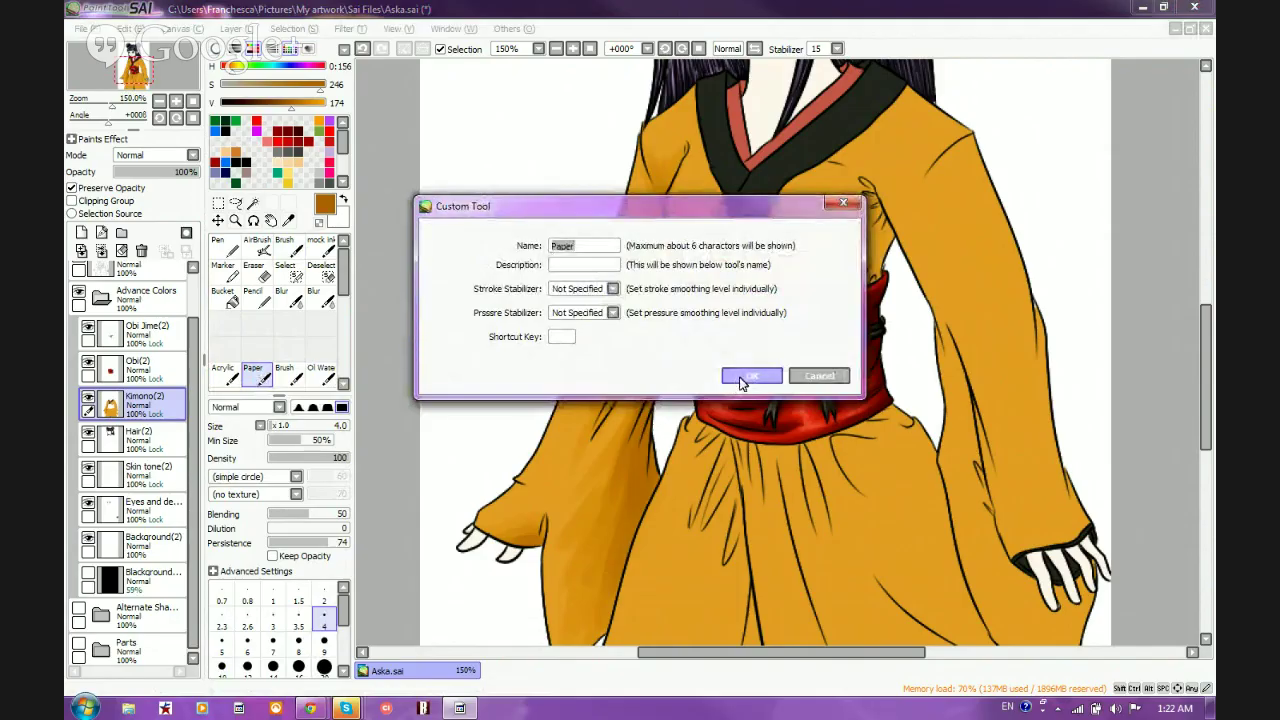
{"action": "left_click", "coordinate": [737, 375]}
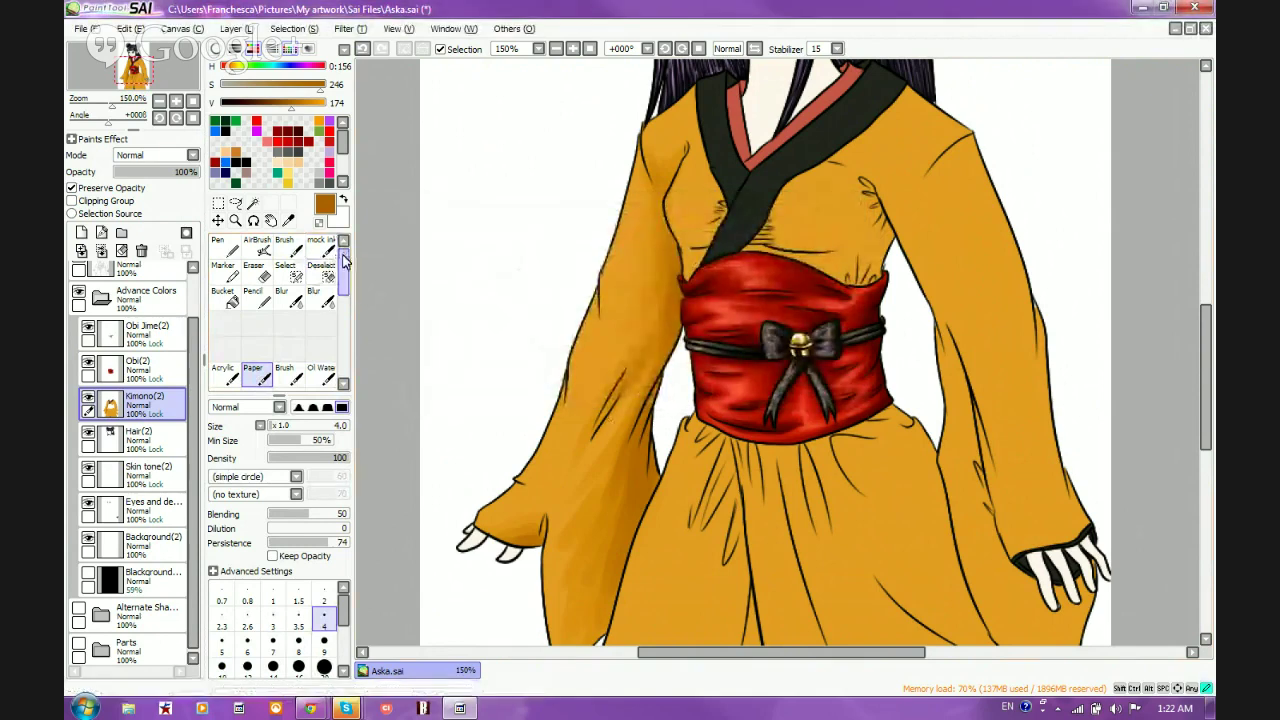
{"action": "scroll", "coordinate": [258, 268], "scroll_direction": "down", "scroll_amount": 1}
{"action": "mouse_move", "coordinate": [342, 273]}
{"action": "left_mouse_down"}
{"action": "mouse_move", "coordinate": [342, 296]}
{"action": "mouse_move", "coordinate": [337, 265]}
{"action": "left_mouse_up"}
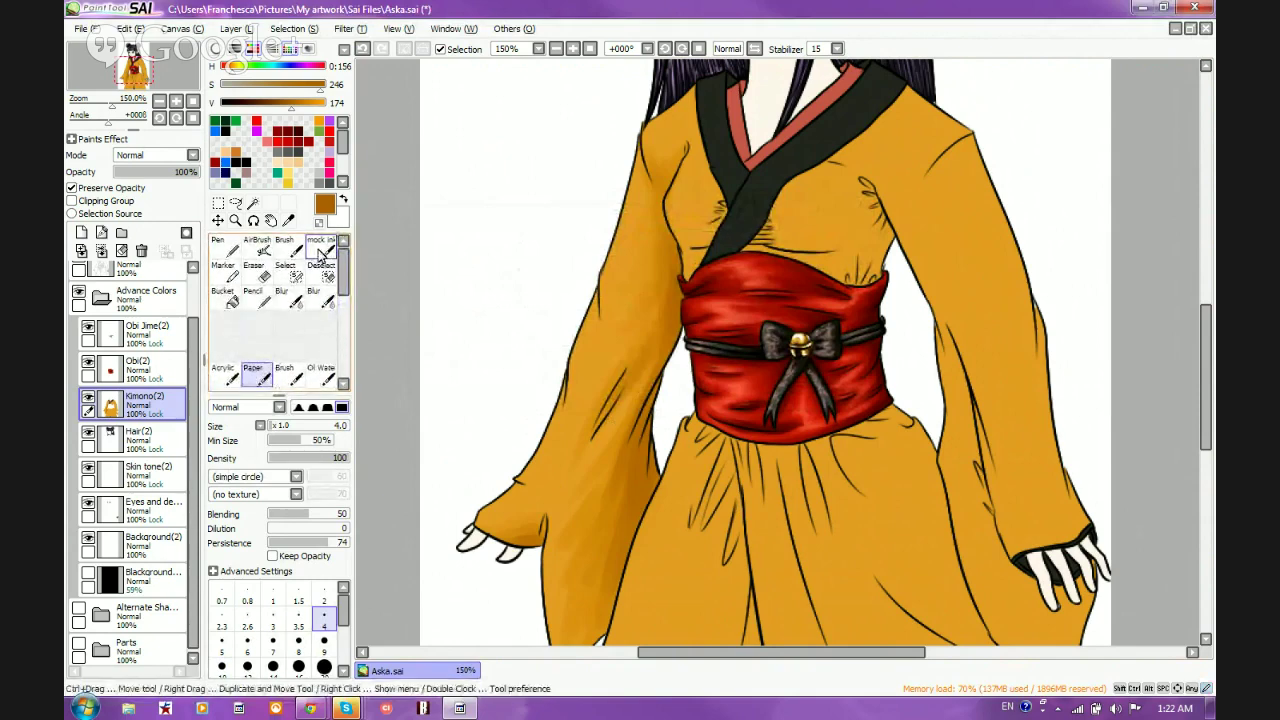
Test the mock ink brush with a stroke on a new layer beside the figure, and undo the test
{"action": "left_click", "coordinate": [327, 252]}
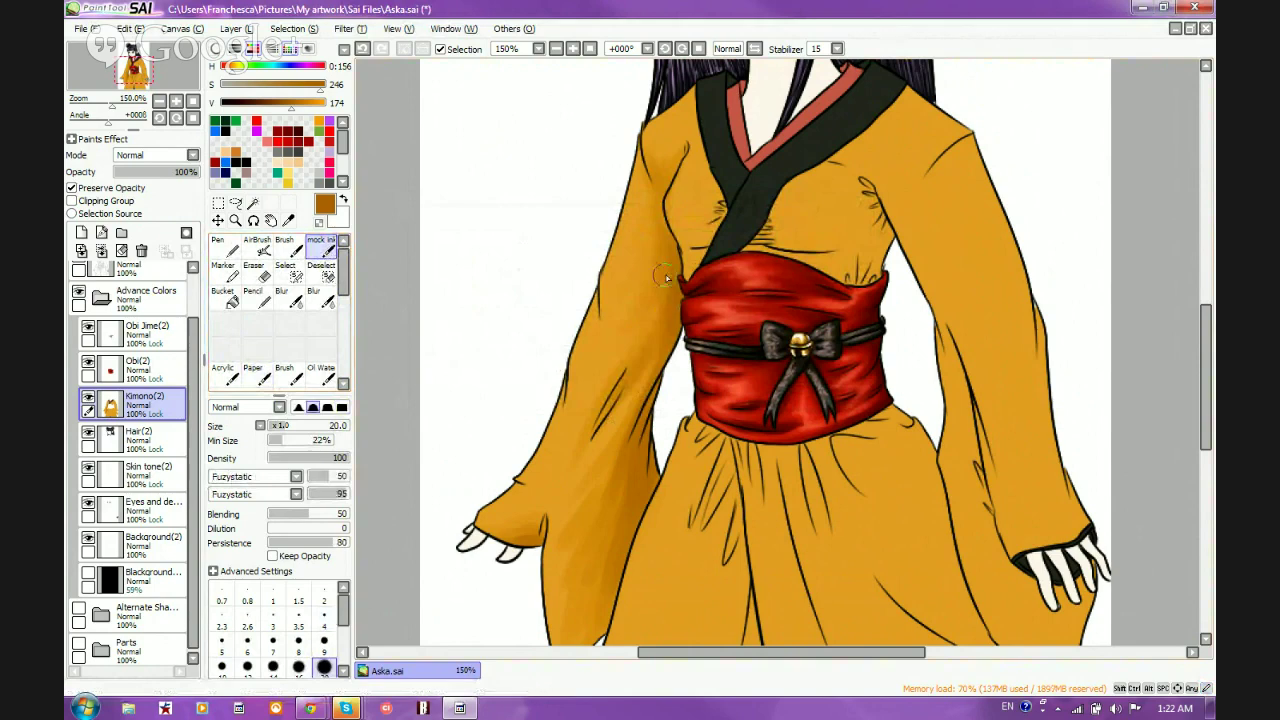
{"action": "left_click", "coordinate": [125, 338]}
{"action": "left_click", "coordinate": [83, 235]}
{"action": "mouse_move", "coordinate": [515, 172]}
{"action": "left_mouse_down"}
{"action": "mouse_move", "coordinate": [487, 289]}
{"action": "mouse_move", "coordinate": [509, 251]}
{"action": "mouse_move", "coordinate": [512, 263]}
{"action": "mouse_move", "coordinate": [520, 170]}
{"action": "mouse_move", "coordinate": [533, 250]}
{"action": "mouse_move", "coordinate": [522, 188]}
{"action": "mouse_move", "coordinate": [488, 305]}
{"action": "left_mouse_up"}
{"action": "left_click", "coordinate": [360, 52]}
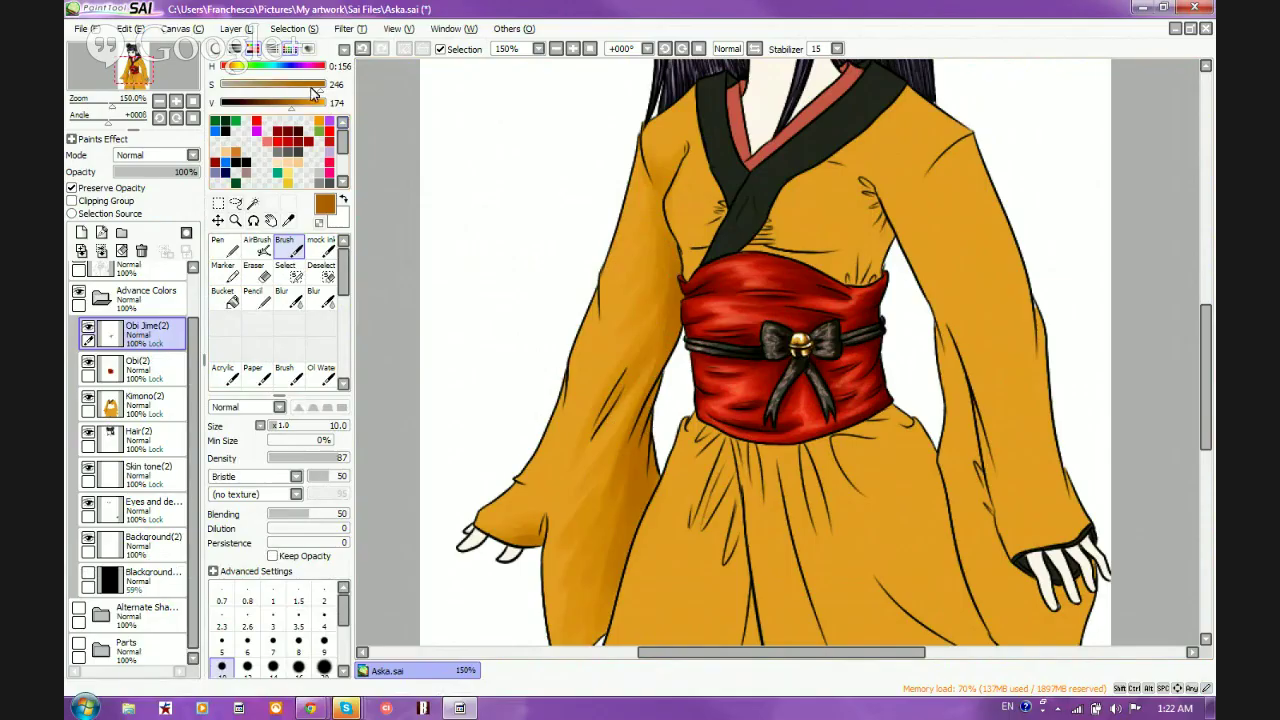
Mix a dark brown of hue 132, saturation 246 and value 148, and deepen the long sleeve's inner shadows on the Kimono(2) layer
{"action": "left_click_drag", "start_coordinate": [292, 104], "coordinate": [280, 103]}
{"action": "left_click", "coordinate": [231, 70]}
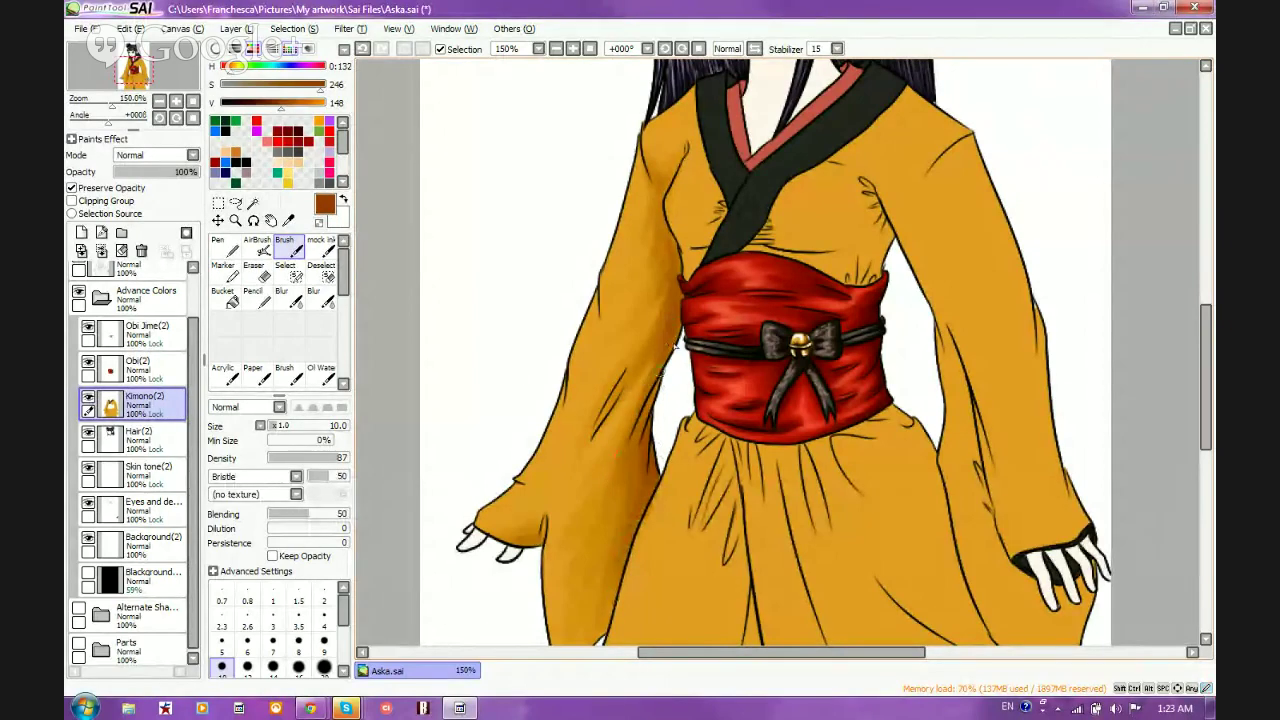
{"action": "mouse_move", "coordinate": [617, 405]}
{"action": "left_mouse_down"}
{"action": "mouse_move", "coordinate": [618, 469]}
{"action": "mouse_move", "coordinate": [665, 351]}
{"action": "mouse_move", "coordinate": [631, 420]}
{"action": "left_mouse_up"}
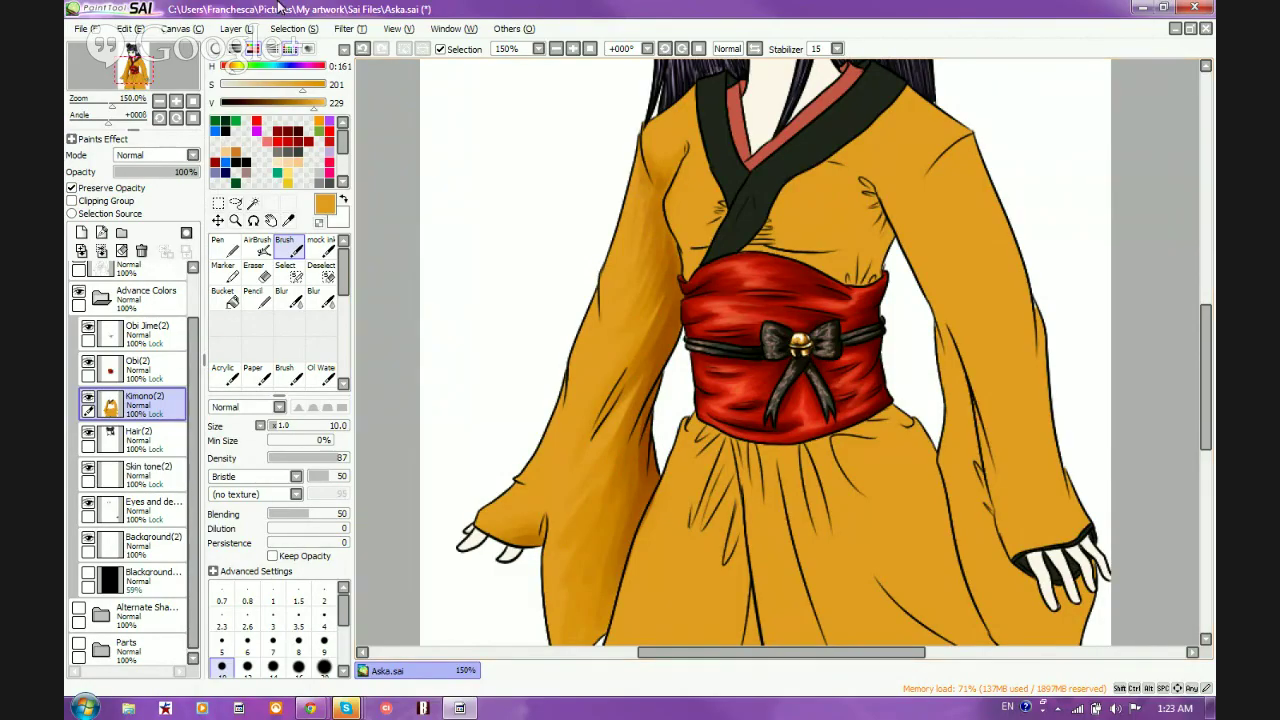
{"action": "left_click", "coordinate": [345, 50]}
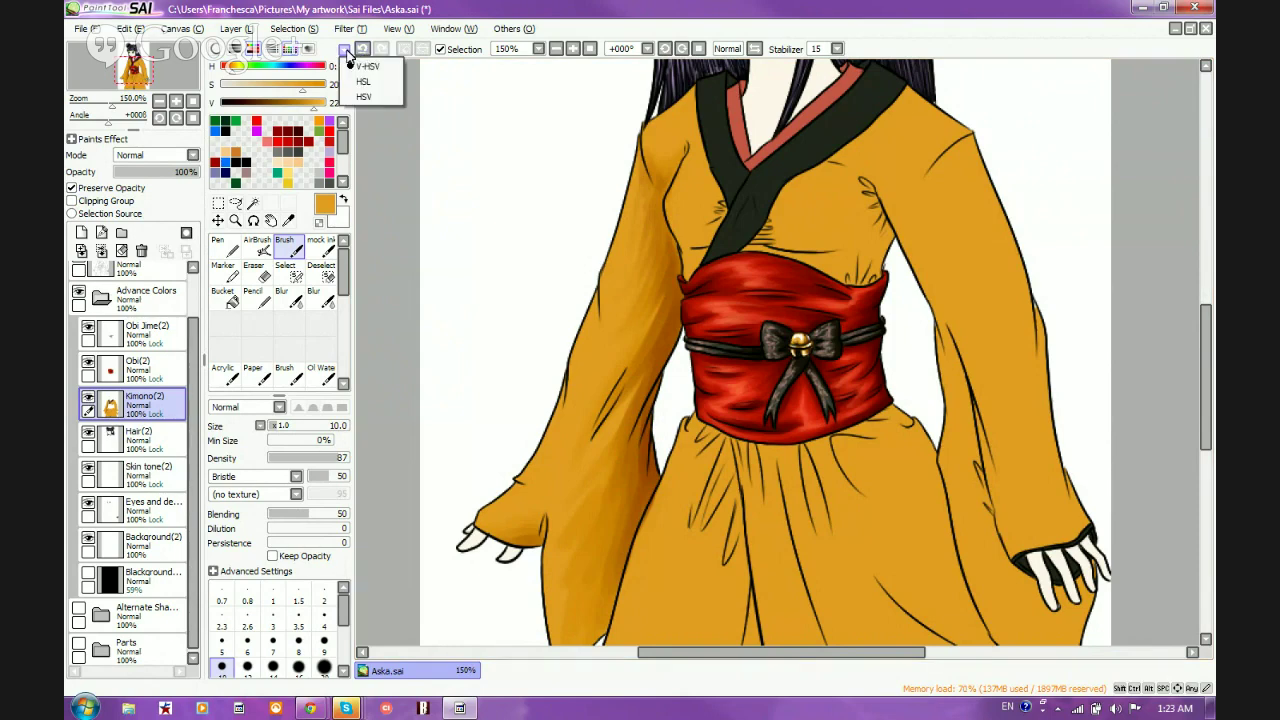
{"action": "left_click", "coordinate": [375, 141]}
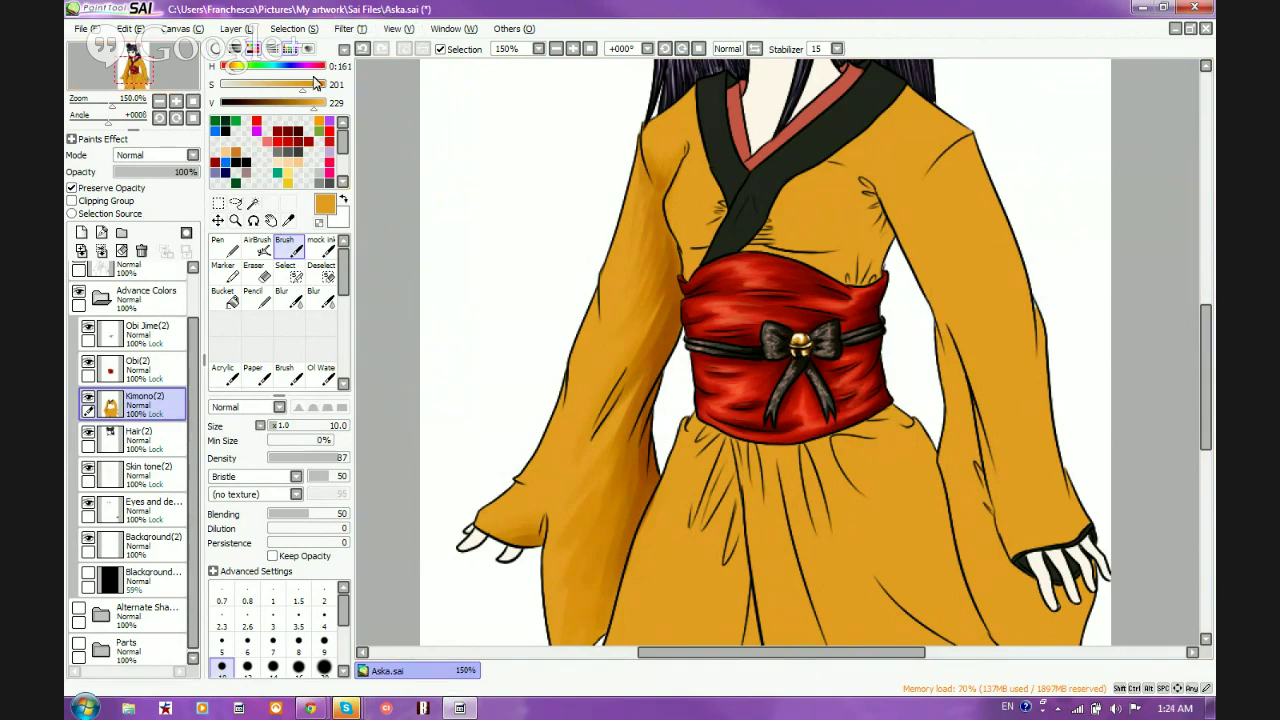
{"action": "left_click", "coordinate": [343, 50]}
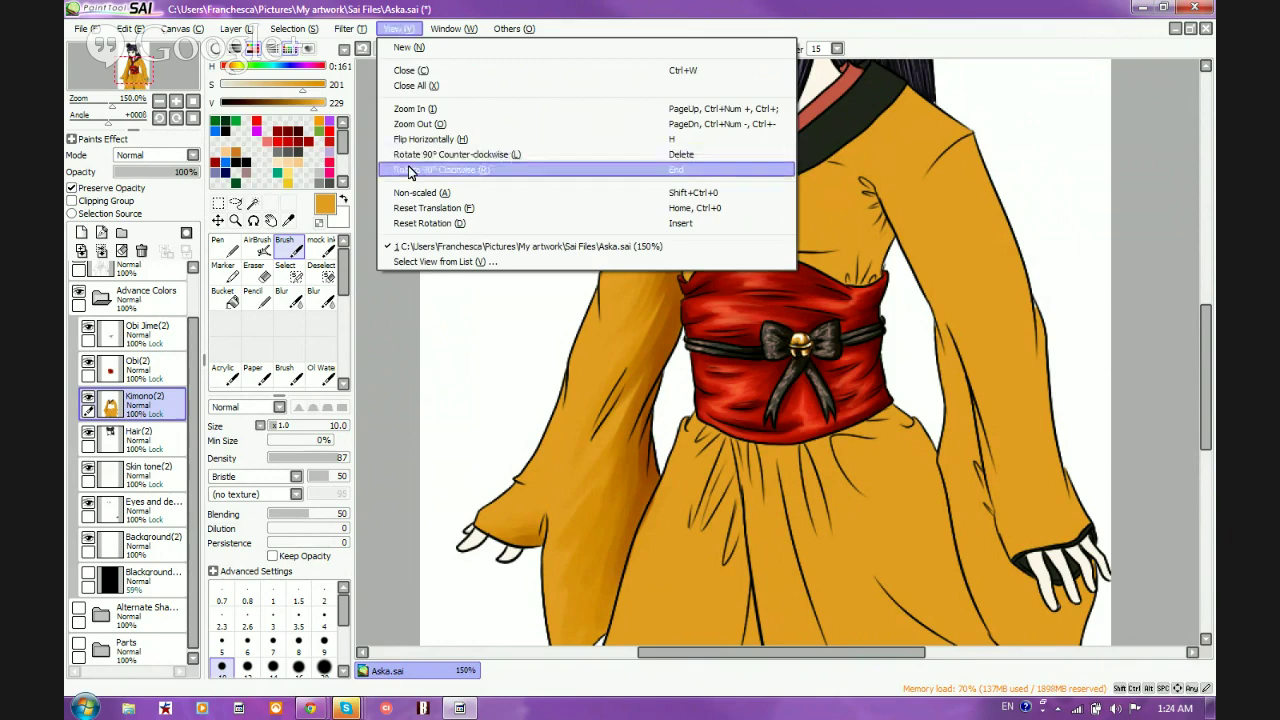
Try showing the layer panel and the color and tool panels to the right, and restore both to their original side
{"action": "mouse_move", "coordinate": [452, 35]}
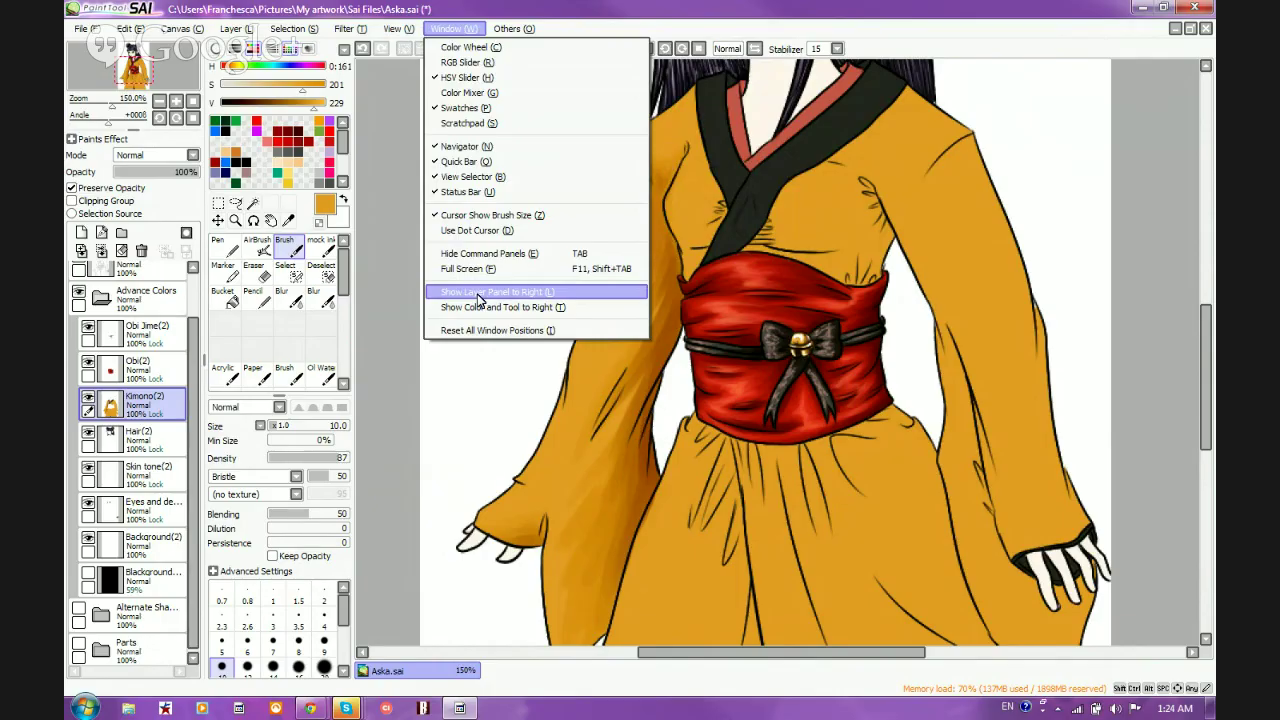
{"action": "left_click", "coordinate": [550, 298]}
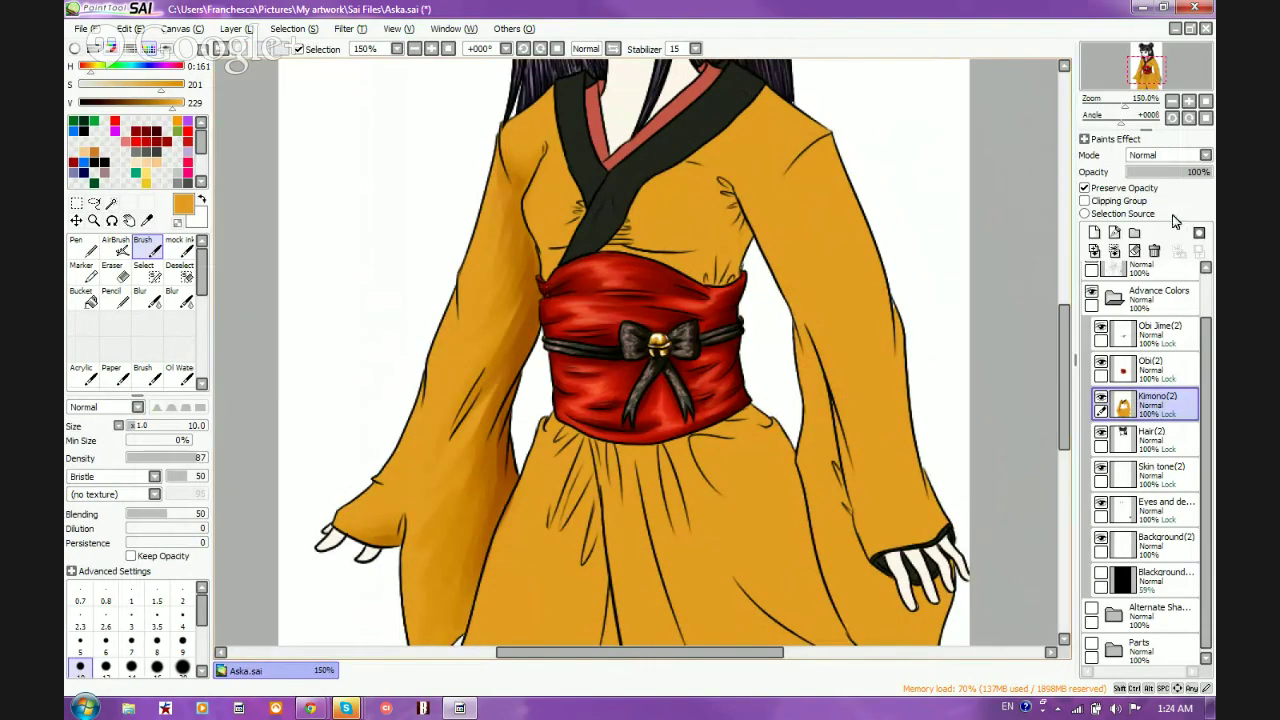
{"action": "left_click", "coordinate": [455, 28]}
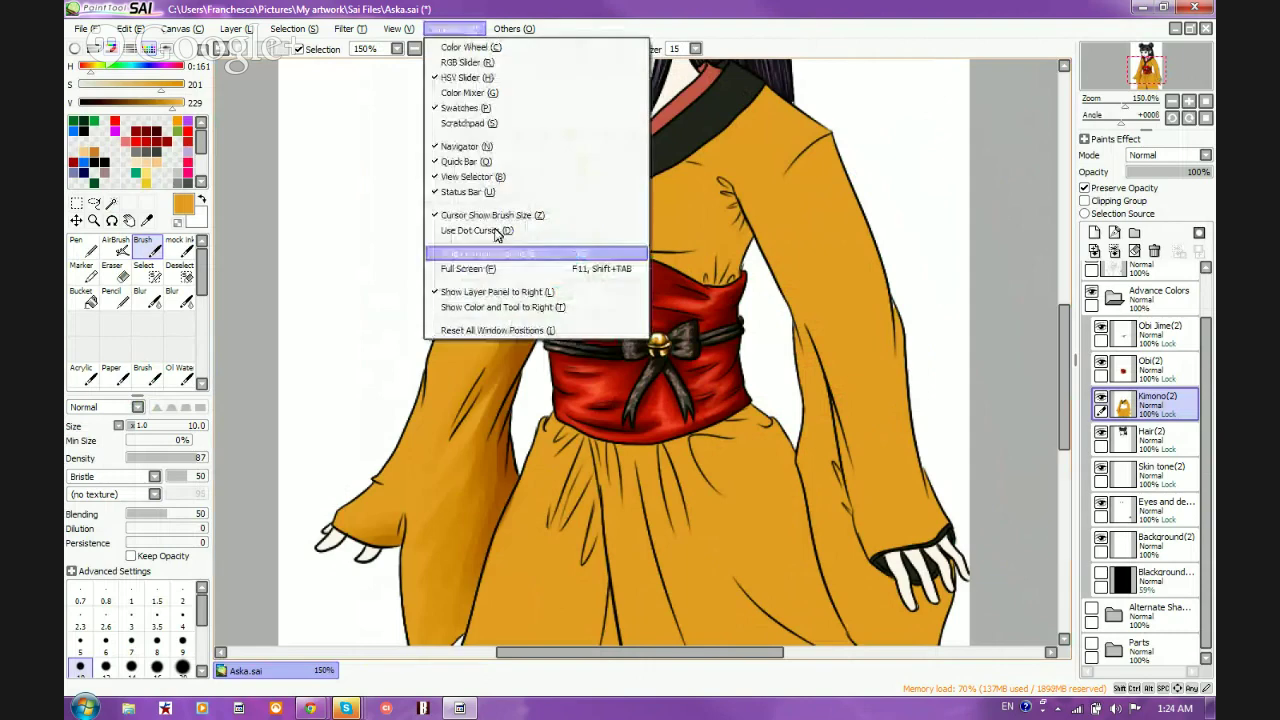
{"action": "left_click", "coordinate": [498, 310]}
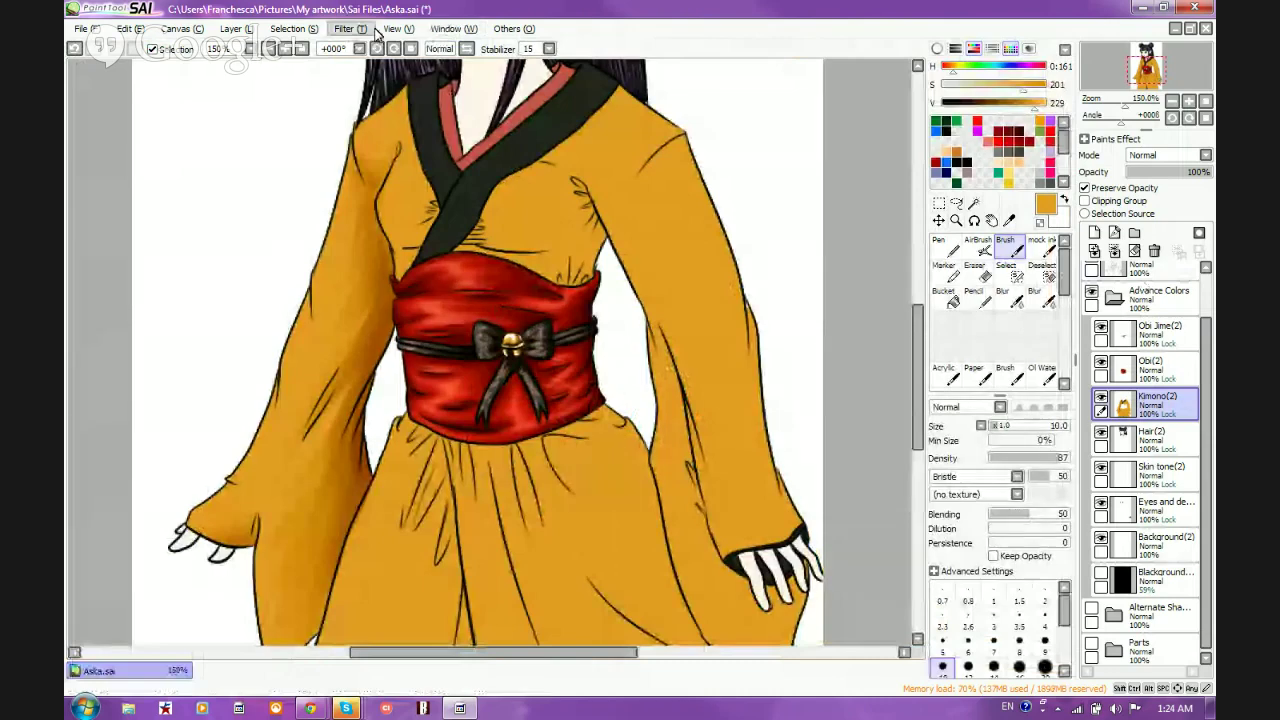
{"action": "left_click", "coordinate": [452, 28]}
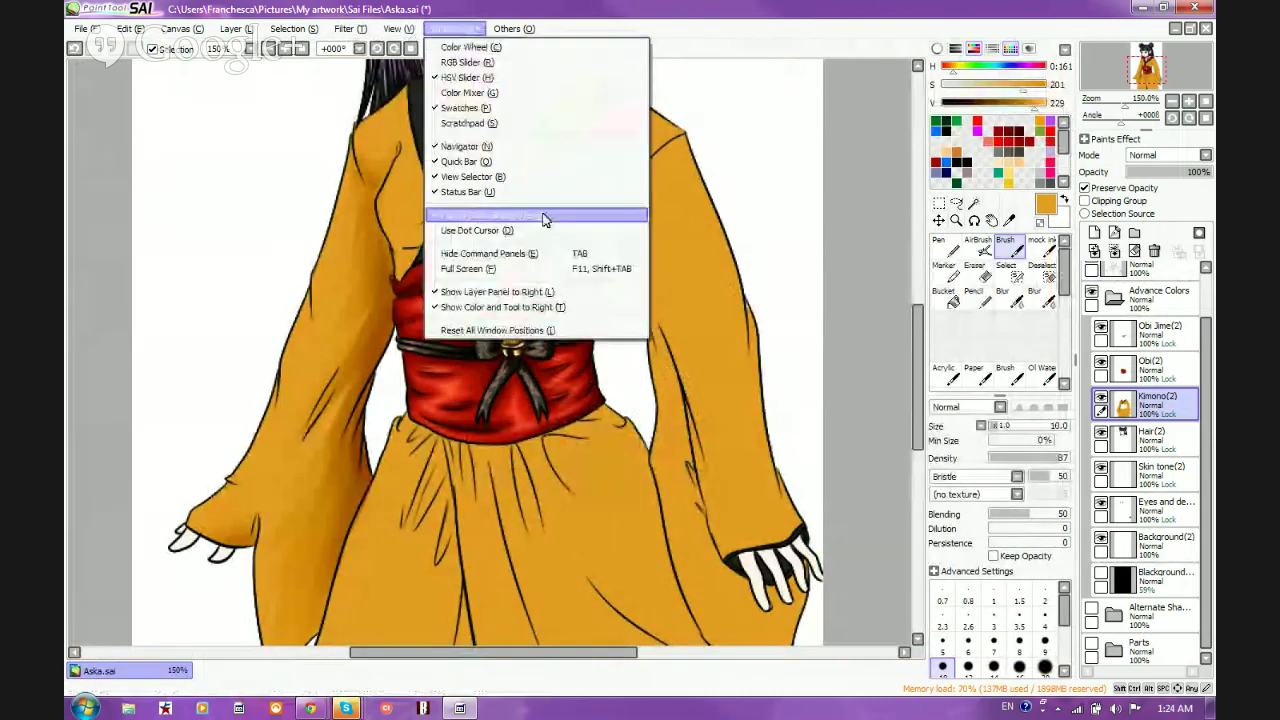
{"action": "left_click", "coordinate": [481, 293]}
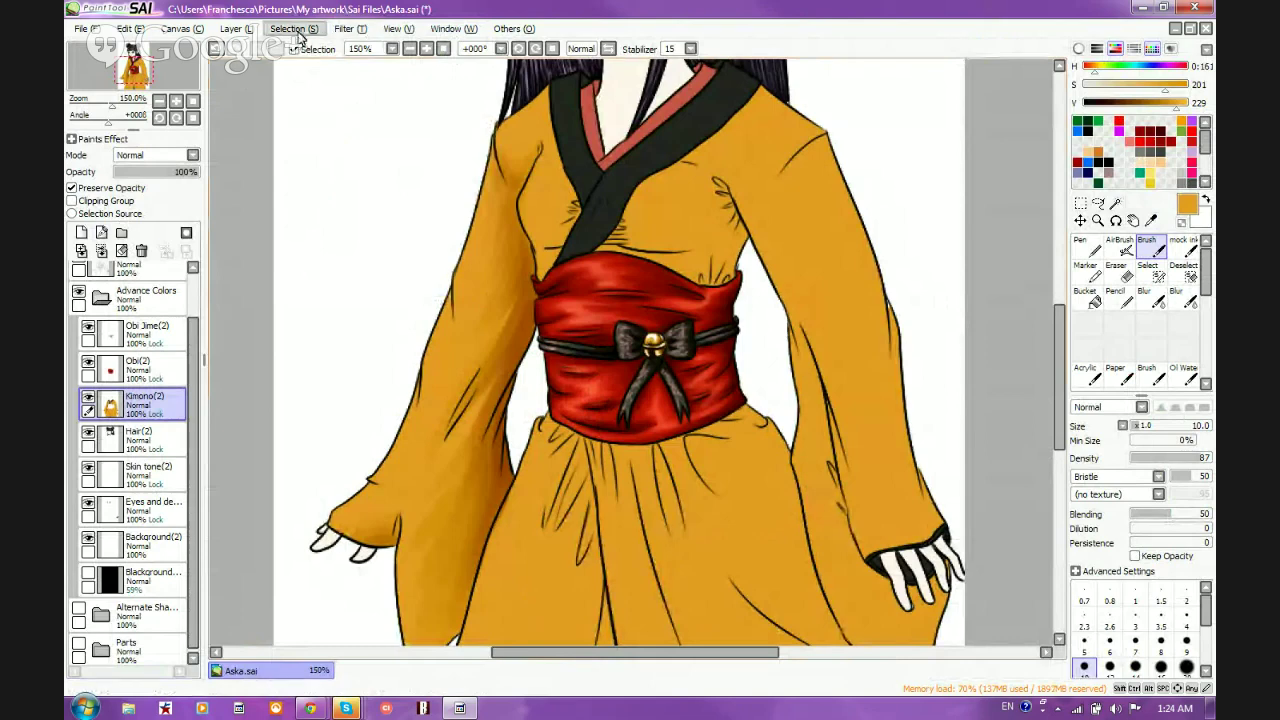
{"action": "left_click", "coordinate": [454, 28]}
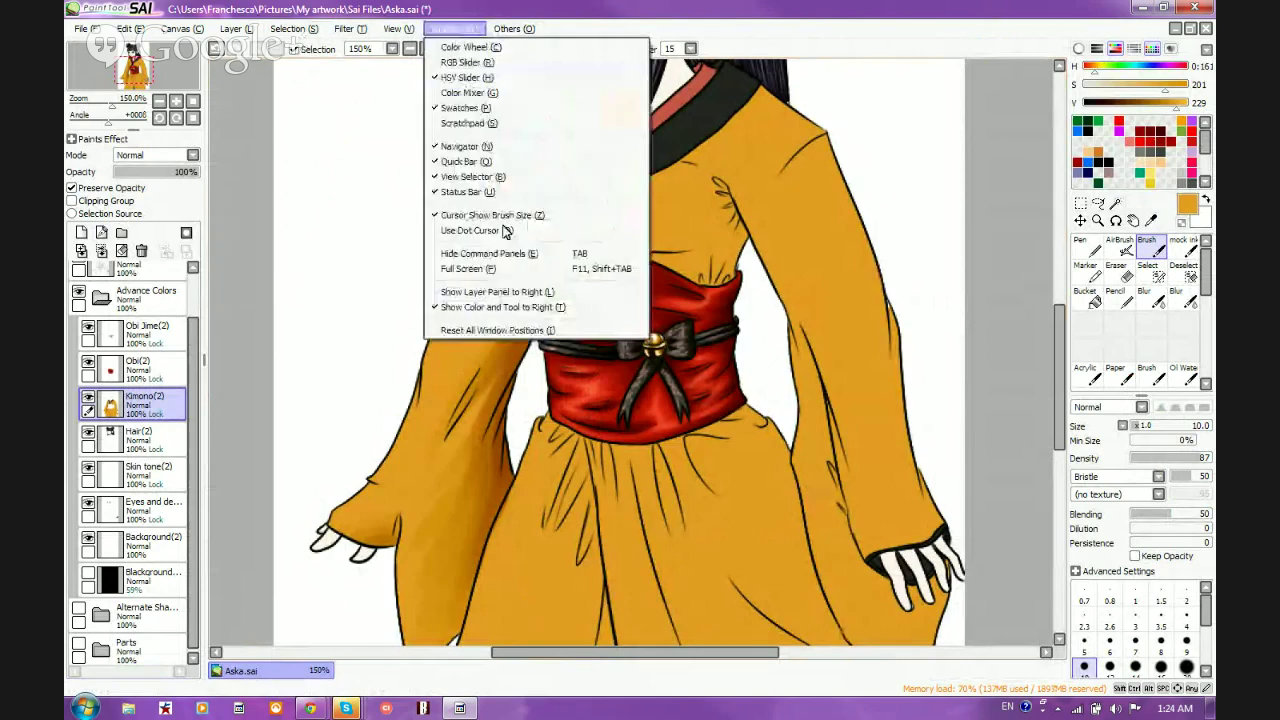
{"action": "left_click", "coordinate": [487, 308]}
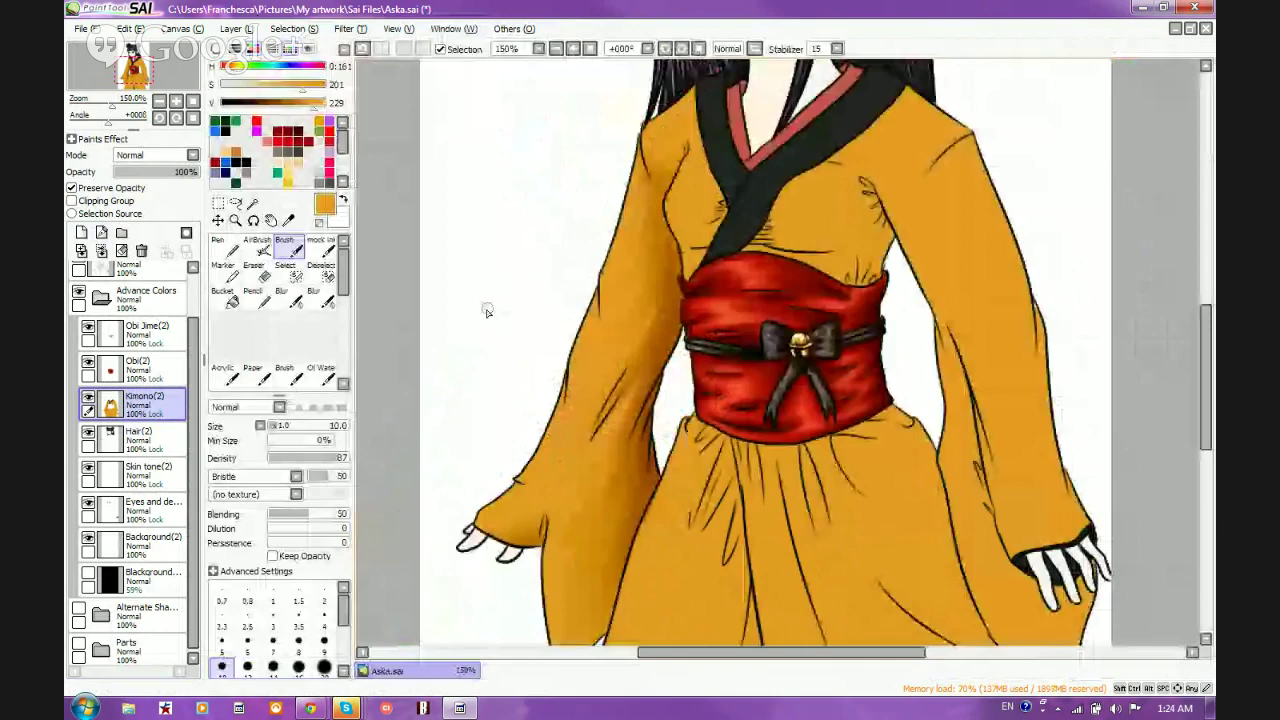
Snap the program window to half the screen, widen it to reveal part of the desktop, and maximize it again
{"action": "key", "text": "super+Left"}
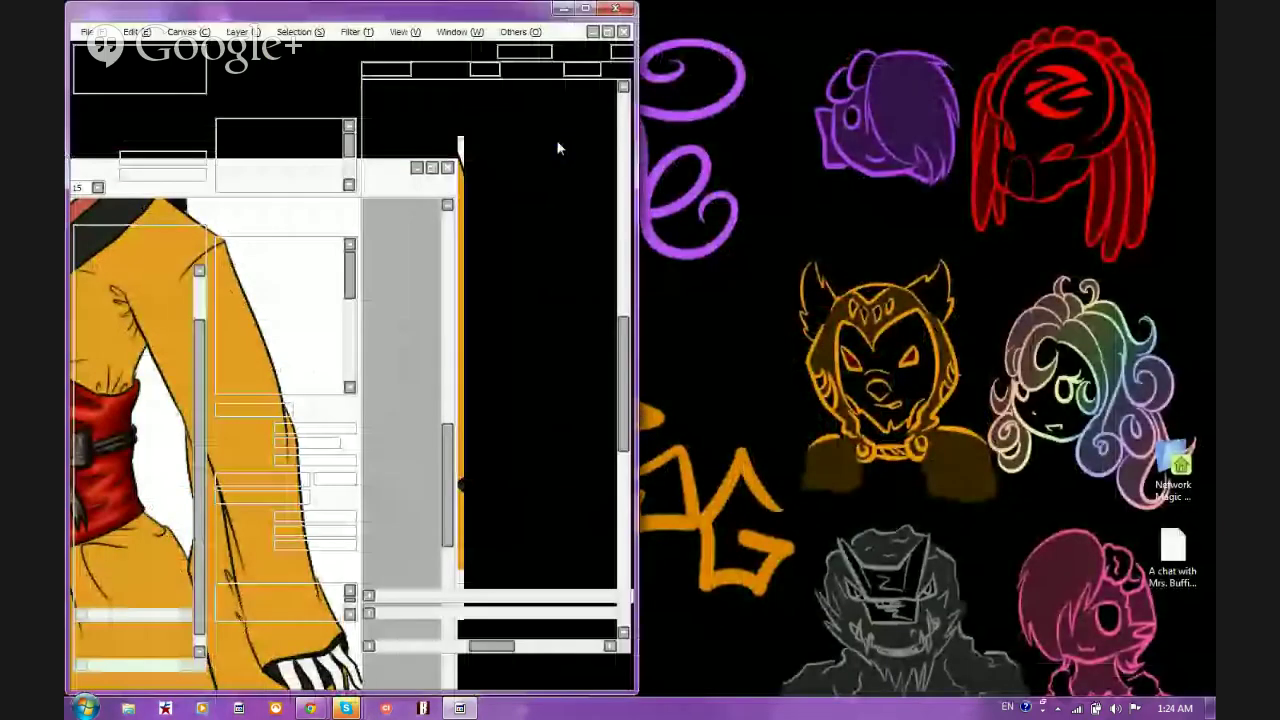
{"action": "left_click_drag", "start_coordinate": [637, 173], "coordinate": [970, 279]}
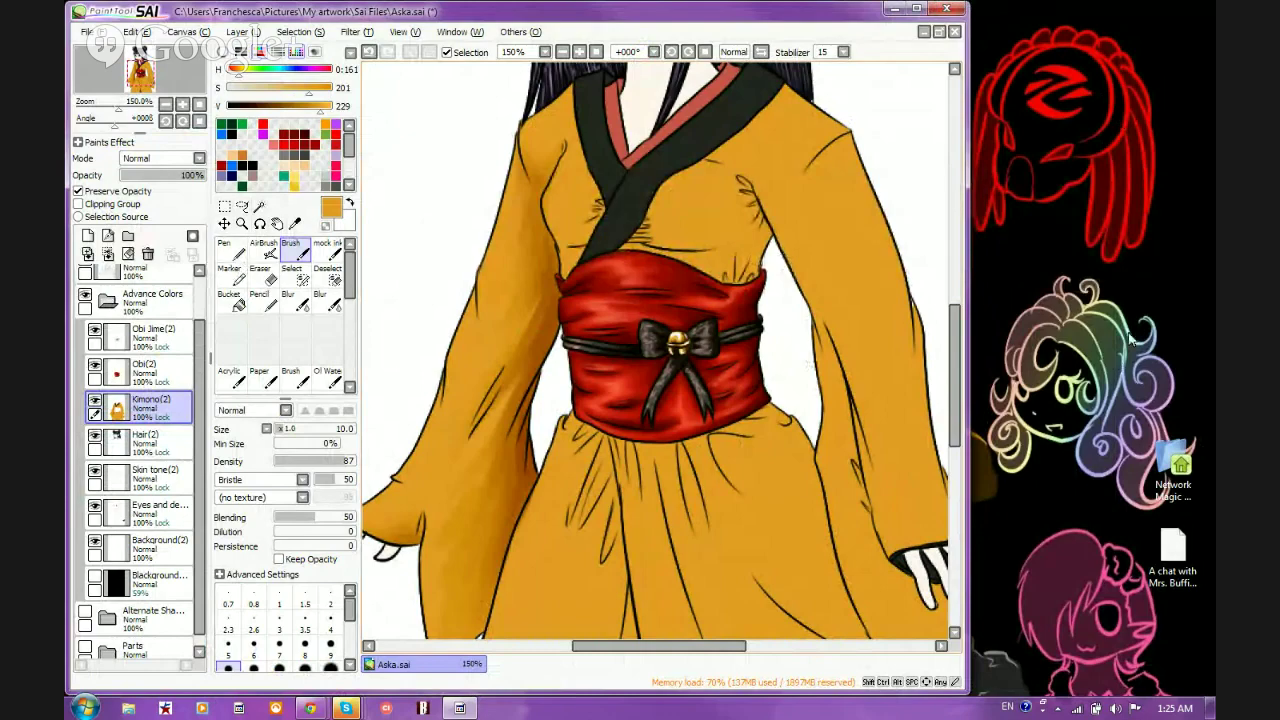
{"action": "left_click", "coordinate": [919, 11]}
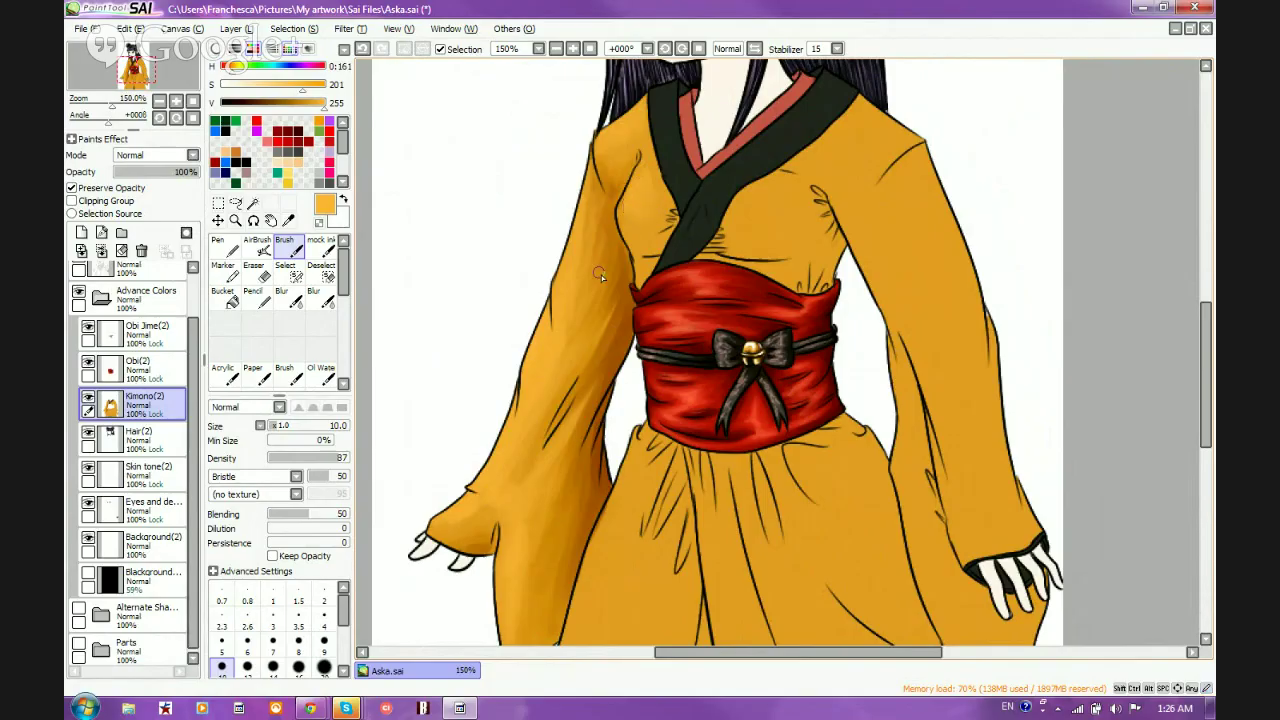
Shade and blend the breast beside the shaded sleeve, using dark, mid and light oranges sampled from the kimono
{"action": "left_click", "coordinate": [622, 216], "text": "alt"}
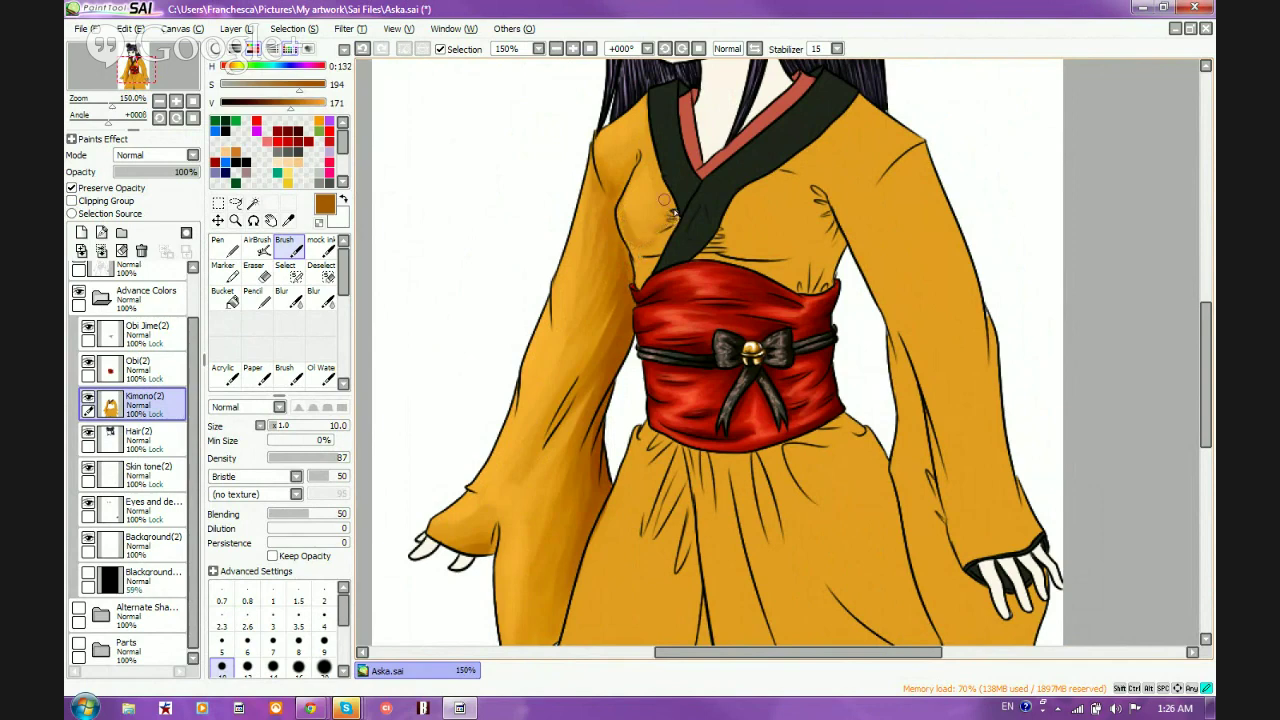
{"action": "left_click", "coordinate": [584, 287], "text": "alt"}
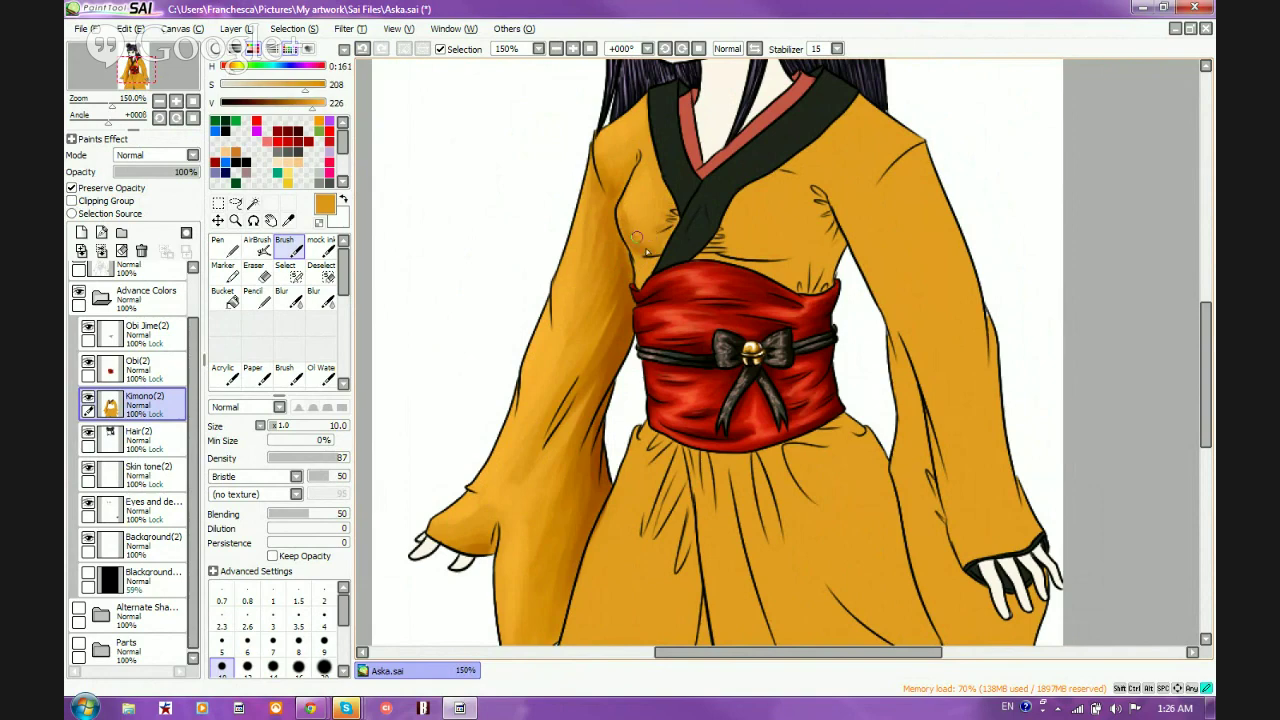
{"action": "left_click", "coordinate": [492, 482], "text": "alt"}
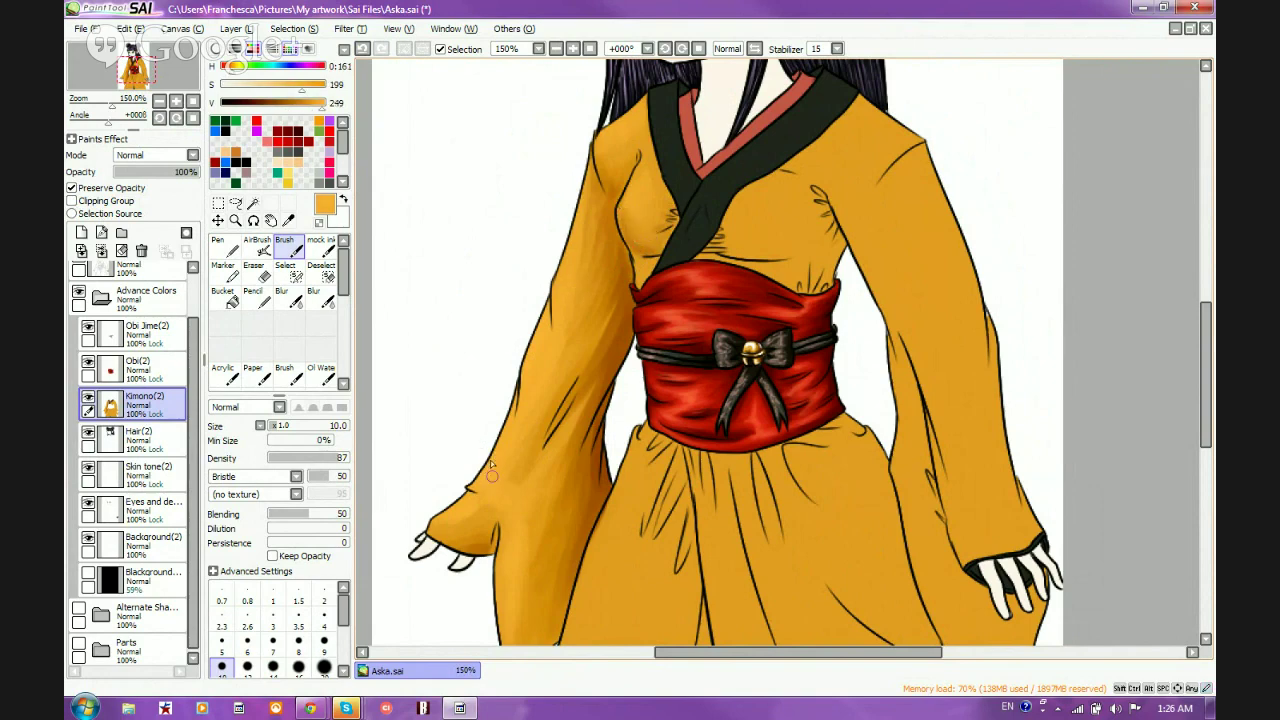
{"action": "mouse_move", "coordinate": [623, 230]}
{"action": "left_mouse_down"}
{"action": "mouse_move", "coordinate": [645, 187]}
{"action": "mouse_move", "coordinate": [627, 201]}
{"action": "mouse_move", "coordinate": [643, 161]}
{"action": "left_mouse_up"}
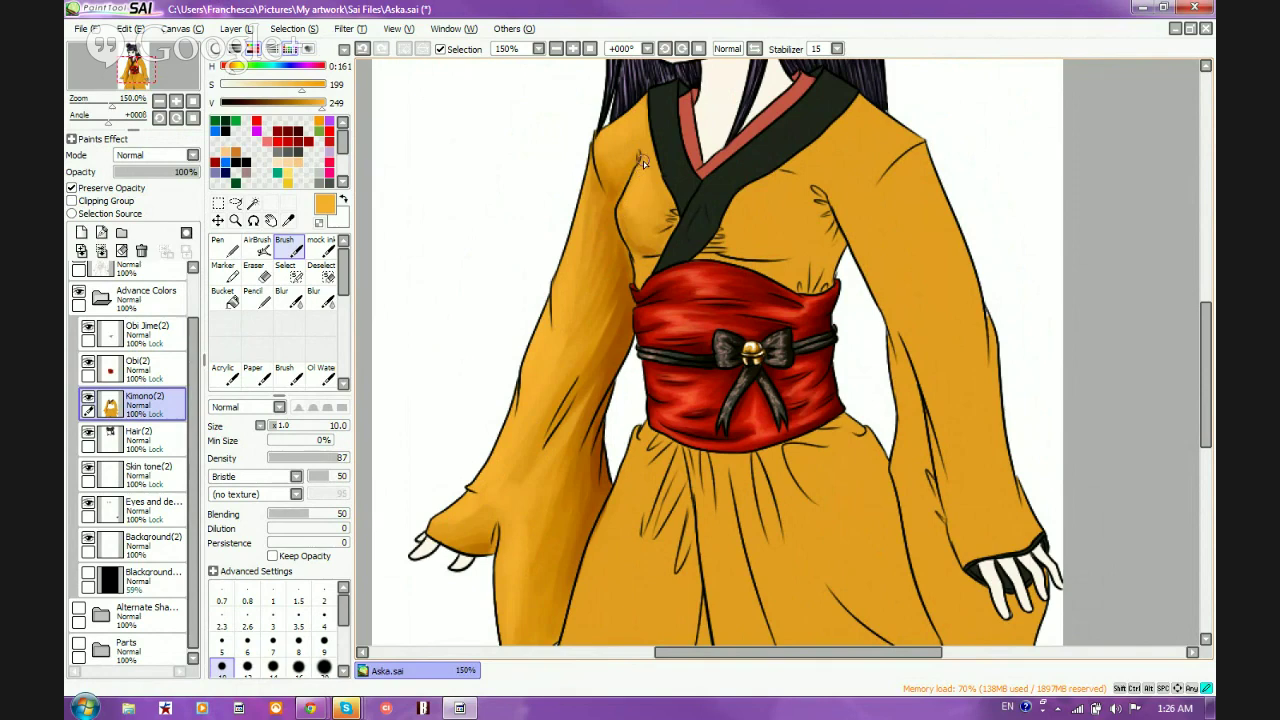
Shade beneath and beside the other breast with brown sampled from the sleeve's shadow, and sample the base orange for blending
{"action": "left_click", "coordinate": [623, 322], "text": "alt"}
{"action": "mouse_move", "coordinate": [708, 251]}
{"action": "left_mouse_down"}
{"action": "mouse_move", "coordinate": [767, 207]}
{"action": "mouse_move", "coordinate": [725, 258]}
{"action": "mouse_move", "coordinate": [775, 262]}
{"action": "mouse_move", "coordinate": [825, 230]}
{"action": "mouse_move", "coordinate": [838, 242]}
{"action": "mouse_move", "coordinate": [810, 287]}
{"action": "mouse_move", "coordinate": [836, 238]}
{"action": "left_mouse_up"}
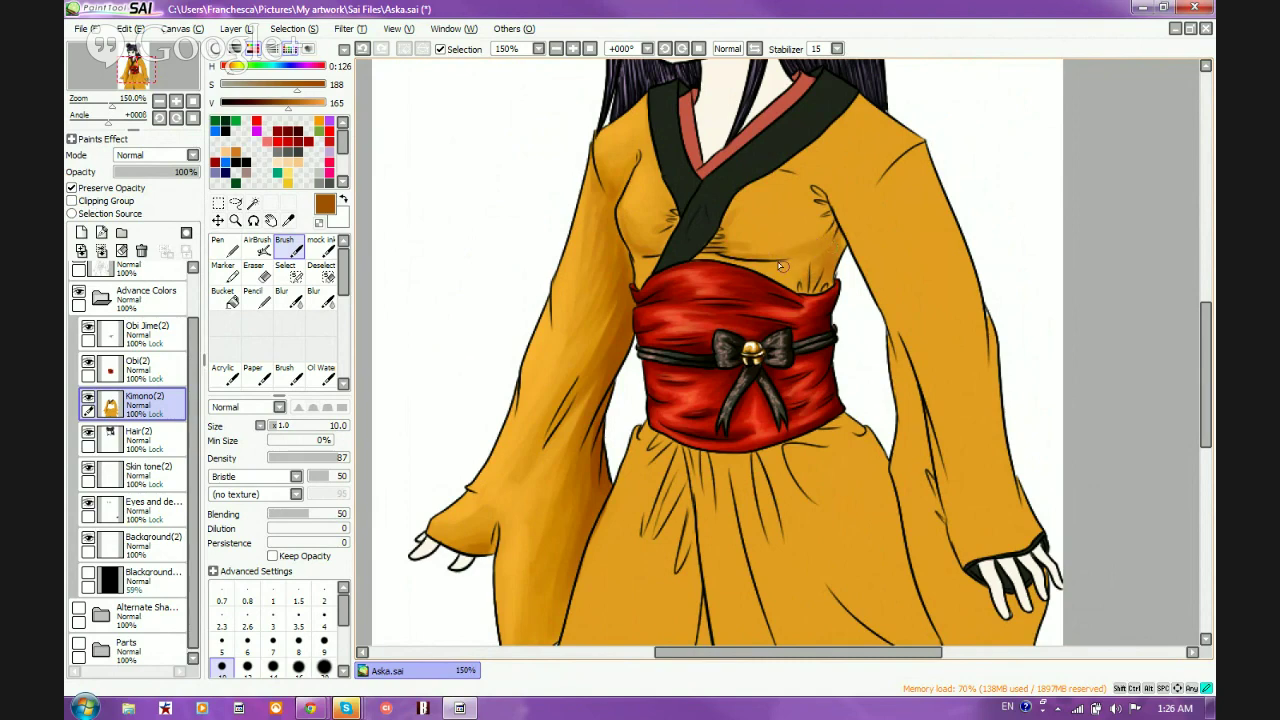
{"action": "mouse_move", "coordinate": [840, 233]}
{"action": "left_mouse_down"}
{"action": "mouse_move", "coordinate": [808, 187]}
{"action": "mouse_move", "coordinate": [767, 171]}
{"action": "mouse_move", "coordinate": [829, 214]}
{"action": "mouse_move", "coordinate": [812, 245]}
{"action": "mouse_move", "coordinate": [758, 251]}
{"action": "mouse_move", "coordinate": [816, 243]}
{"action": "mouse_move", "coordinate": [803, 252]}
{"action": "mouse_move", "coordinate": [749, 258]}
{"action": "mouse_move", "coordinate": [833, 222]}
{"action": "mouse_move", "coordinate": [787, 198]}
{"action": "mouse_move", "coordinate": [834, 198]}
{"action": "mouse_move", "coordinate": [773, 185]}
{"action": "mouse_move", "coordinate": [794, 261]}
{"action": "mouse_move", "coordinate": [833, 227]}
{"action": "mouse_move", "coordinate": [777, 259]}
{"action": "mouse_move", "coordinate": [827, 213]}
{"action": "left_mouse_up"}
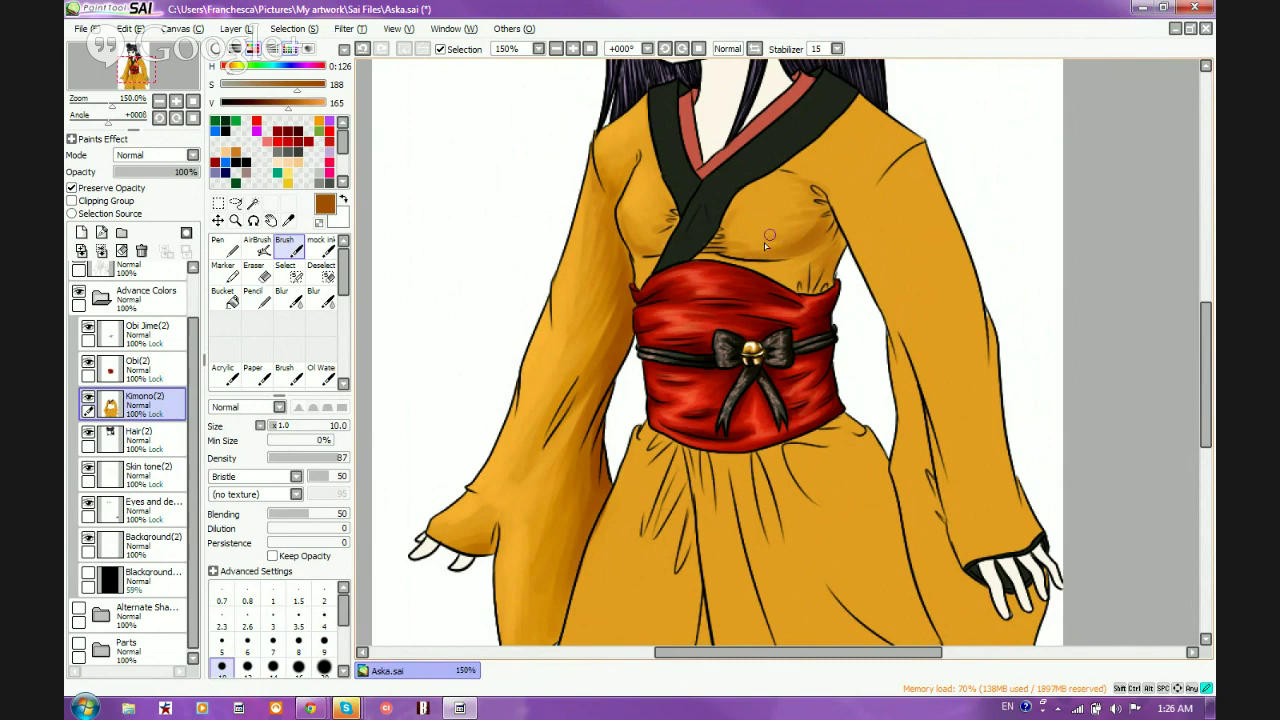
{"action": "left_click", "coordinate": [758, 230], "text": "alt"}
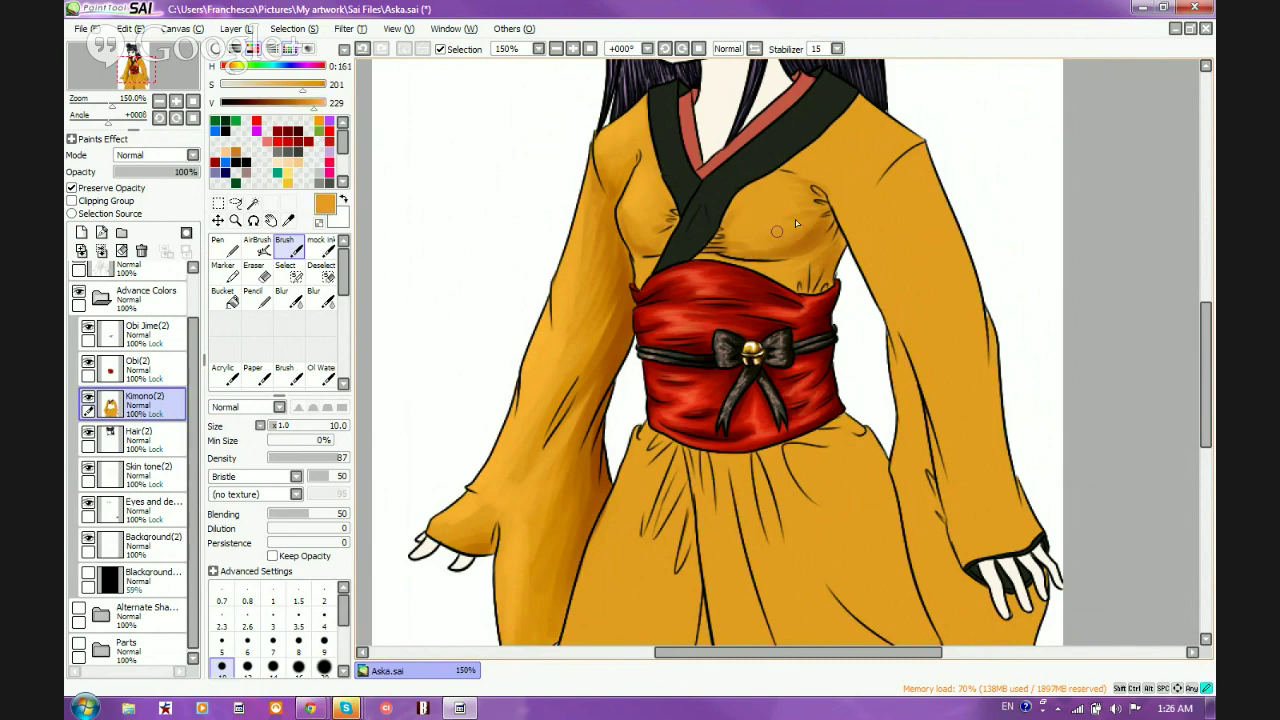
Highlight the chest with light orange sampled from the sleeve and adjusted to saturation 170 and value 255
{"action": "left_click", "coordinate": [503, 491], "text": "alt"}
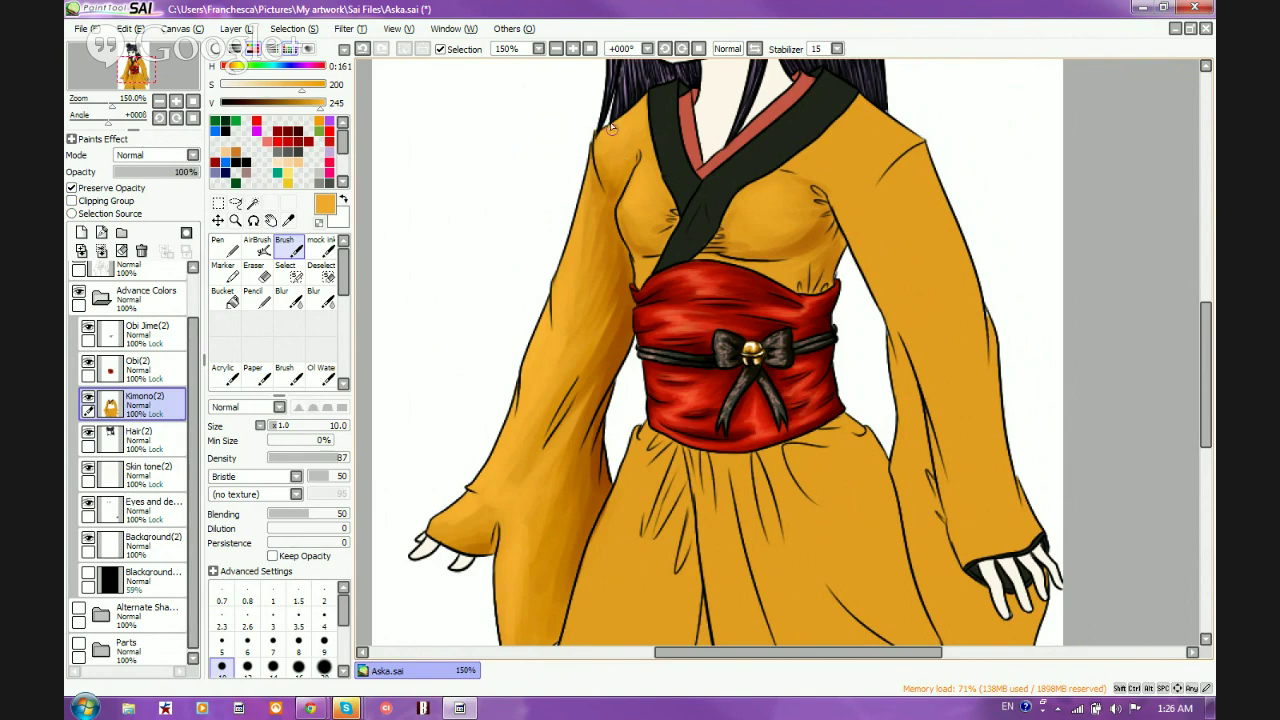
{"action": "left_click", "coordinate": [324, 103]}
{"action": "left_click_drag", "start_coordinate": [301, 86], "coordinate": [290, 87]}
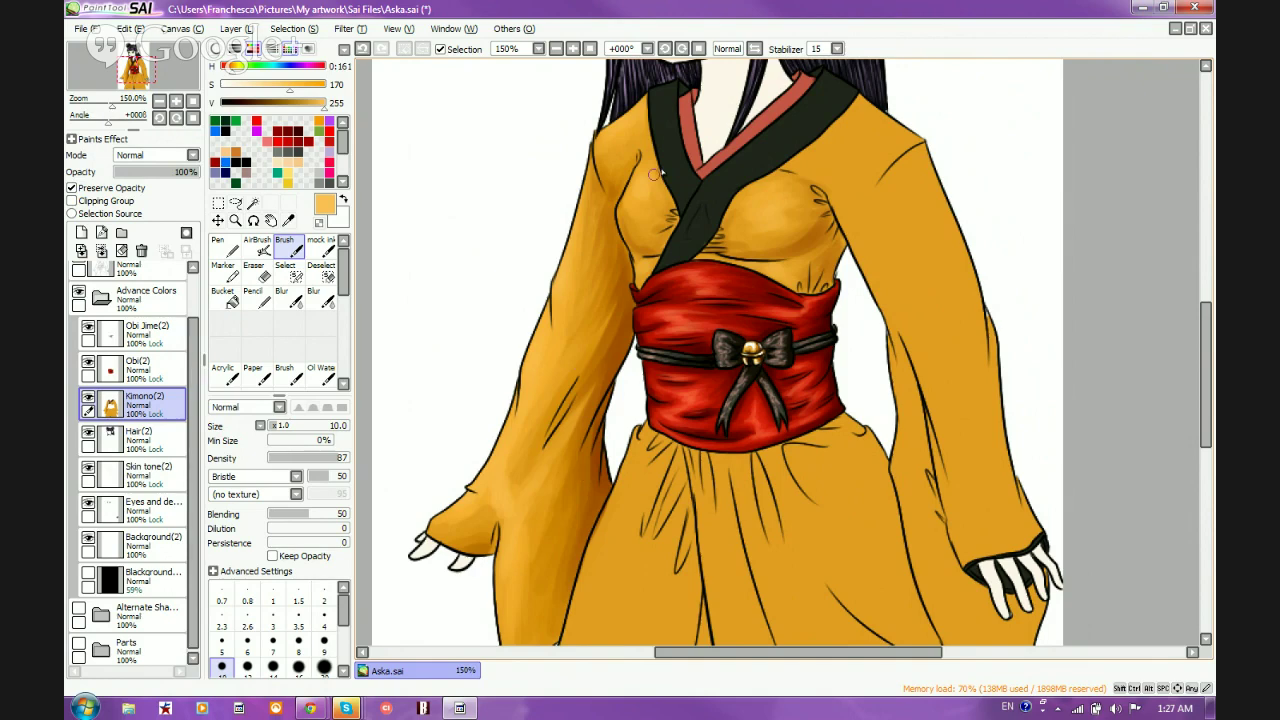
{"action": "scroll", "coordinate": [654, 174], "scroll_direction": "down", "scroll_amount": 1}
{"action": "scroll", "coordinate": [606, 376], "scroll_direction": "up", "scroll_amount": 1}
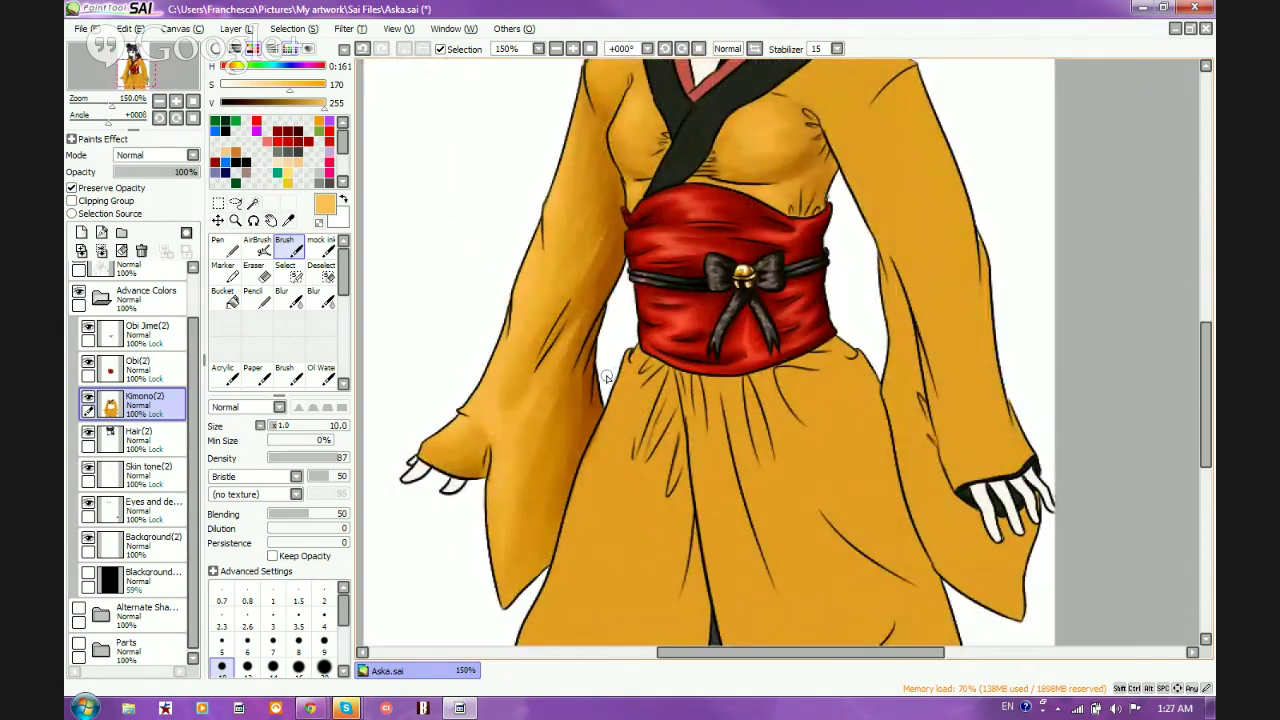
{"action": "left_click_drag", "start_coordinate": [642, 162], "coordinate": [629, 221]}
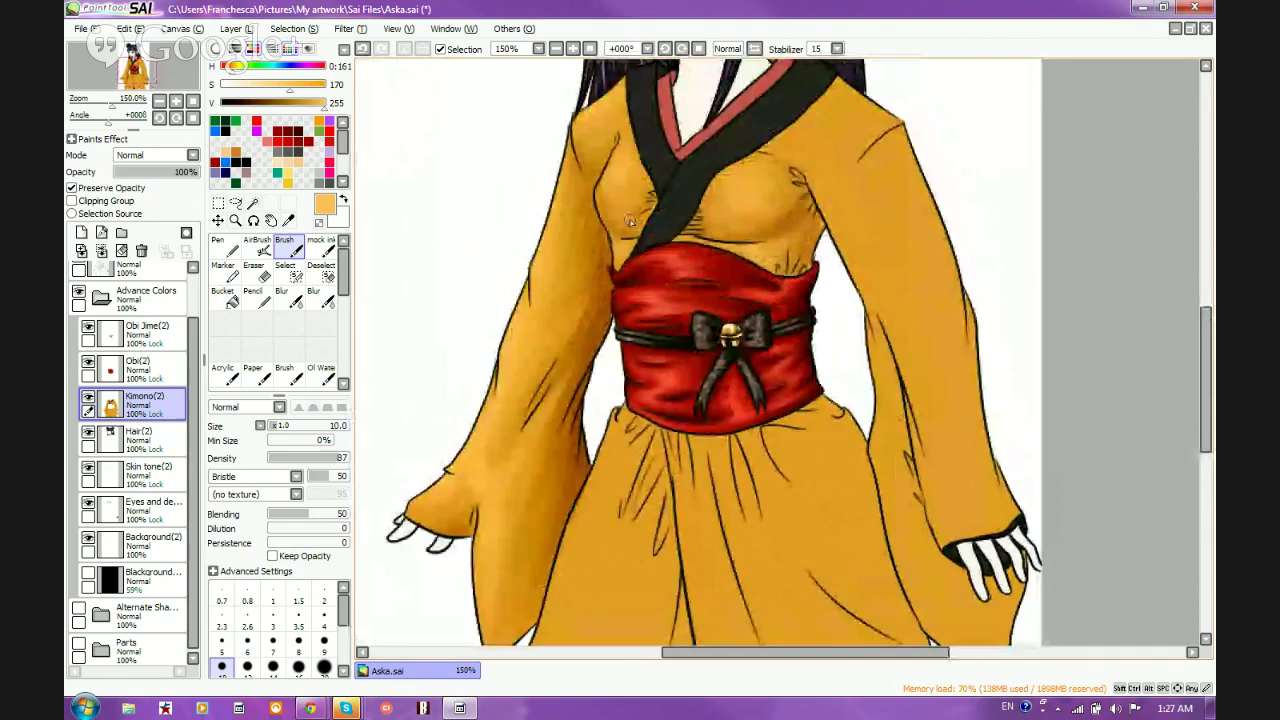
Mix a pale yellow of hue 204 and saturation 92, and add brighter highlights along the shaded sleeve, shoulder and chest
{"action": "left_click", "coordinate": [259, 86]}
{"action": "left_click", "coordinate": [236, 68]}
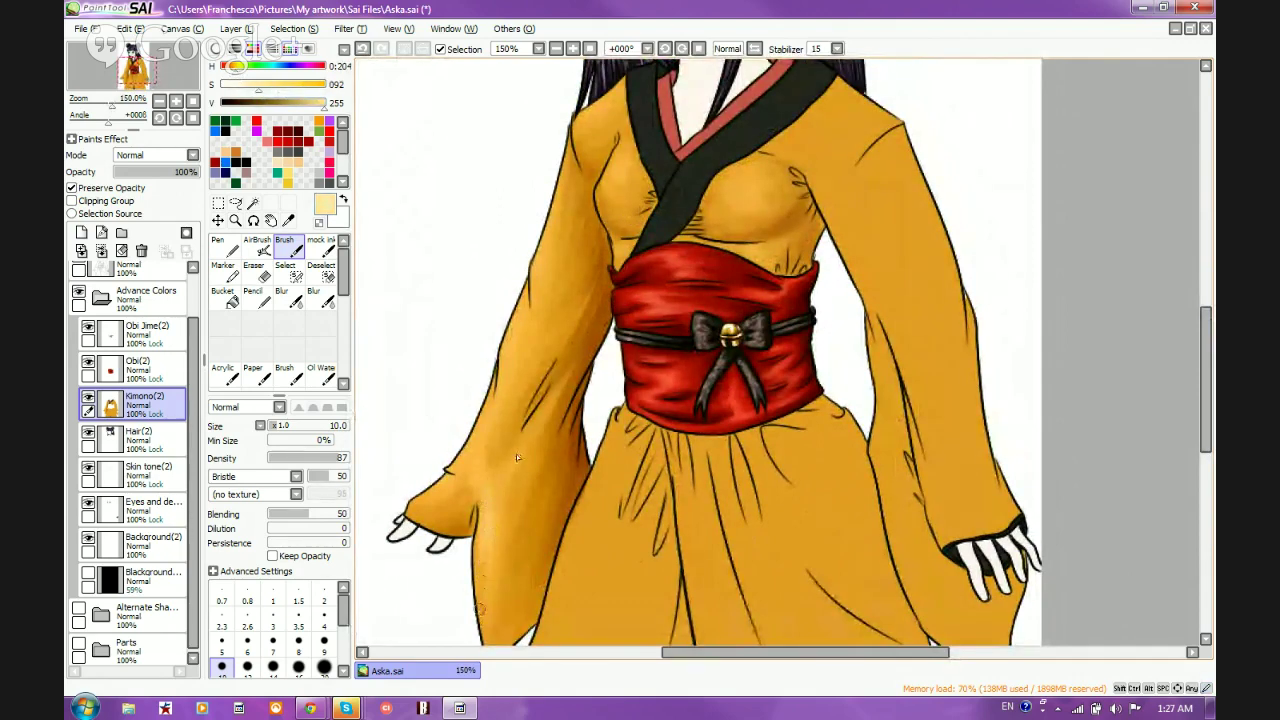
{"action": "mouse_move", "coordinate": [546, 402]}
{"action": "left_mouse_down"}
{"action": "mouse_move", "coordinate": [484, 521]}
{"action": "mouse_move", "coordinate": [497, 475]}
{"action": "mouse_move", "coordinate": [482, 487]}
{"action": "mouse_move", "coordinate": [459, 470]}
{"action": "mouse_move", "coordinate": [437, 492]}
{"action": "mouse_move", "coordinate": [481, 425]}
{"action": "mouse_move", "coordinate": [472, 460]}
{"action": "mouse_move", "coordinate": [536, 349]}
{"action": "mouse_move", "coordinate": [493, 421]}
{"action": "mouse_move", "coordinate": [545, 213]}
{"action": "mouse_move", "coordinate": [539, 295]}
{"action": "mouse_move", "coordinate": [534, 274]}
{"action": "mouse_move", "coordinate": [606, 101]}
{"action": "left_mouse_up"}
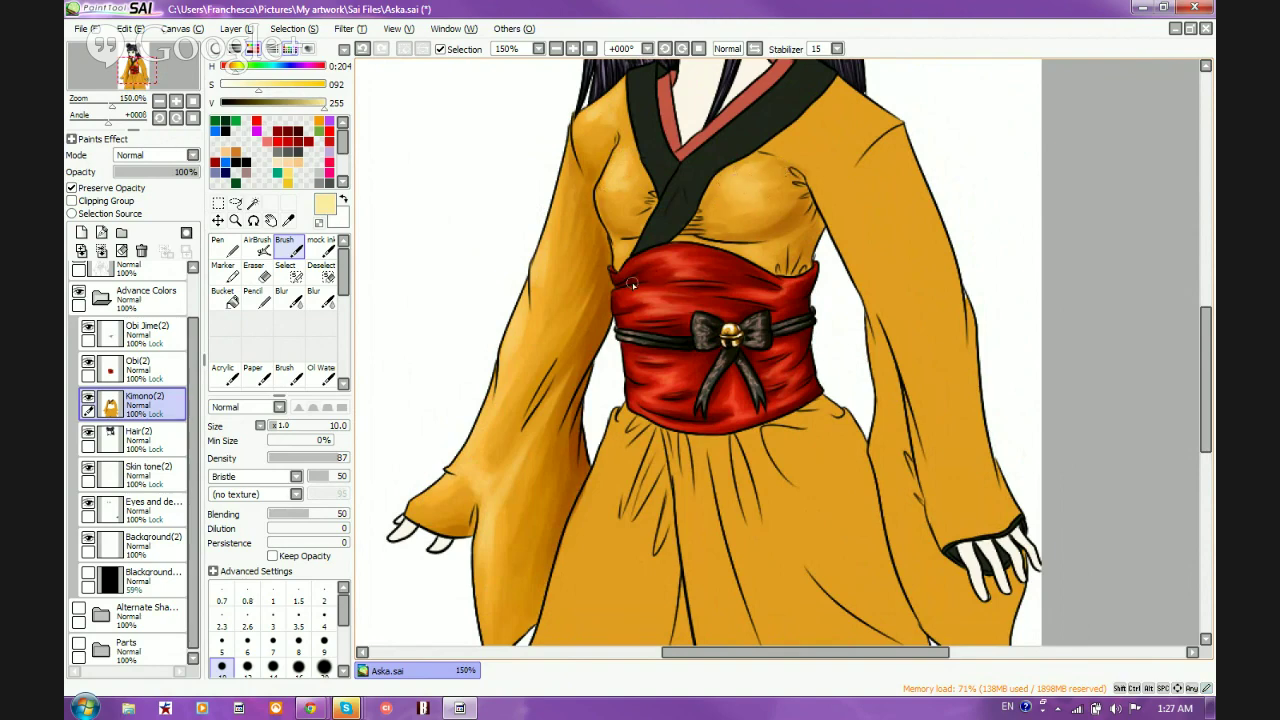
{"action": "scroll", "coordinate": [622, 280], "scroll_direction": "down", "scroll_amount": 1}
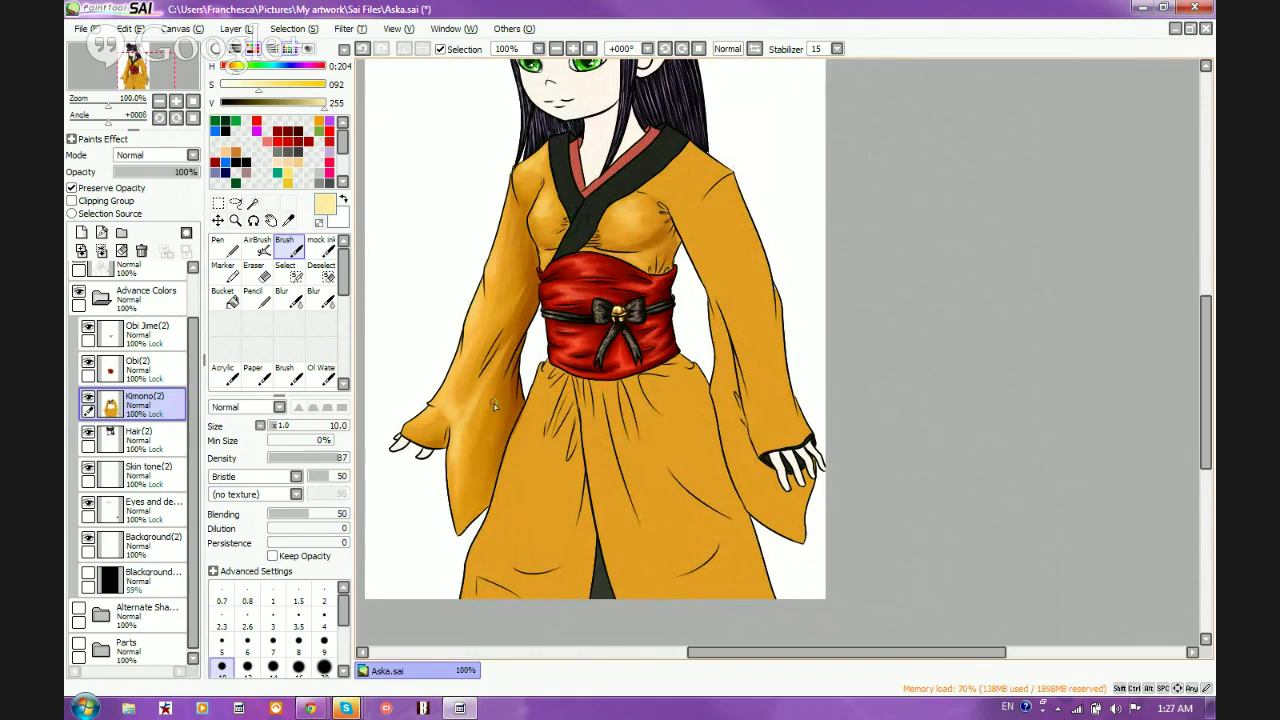
{"action": "scroll", "coordinate": [495, 412], "scroll_direction": "down", "scroll_amount": 1}
{"action": "scroll", "coordinate": [568, 295], "scroll_direction": "up", "scroll_amount": 1}
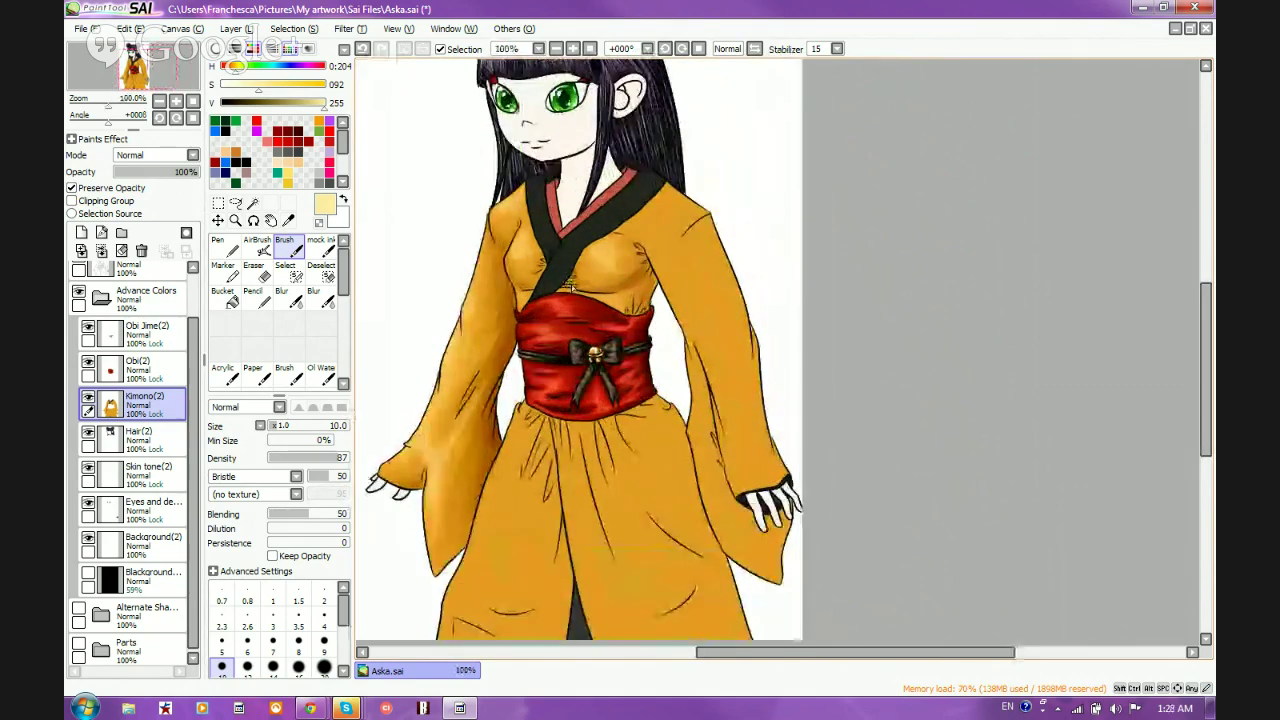
Sample the sleeve's shadow brown and shade the opposite sleeve along its outer edge, near the cuff and around the armpit
{"action": "right_click", "coordinate": [505, 352]}
{"action": "right_click", "coordinate": [511, 336]}
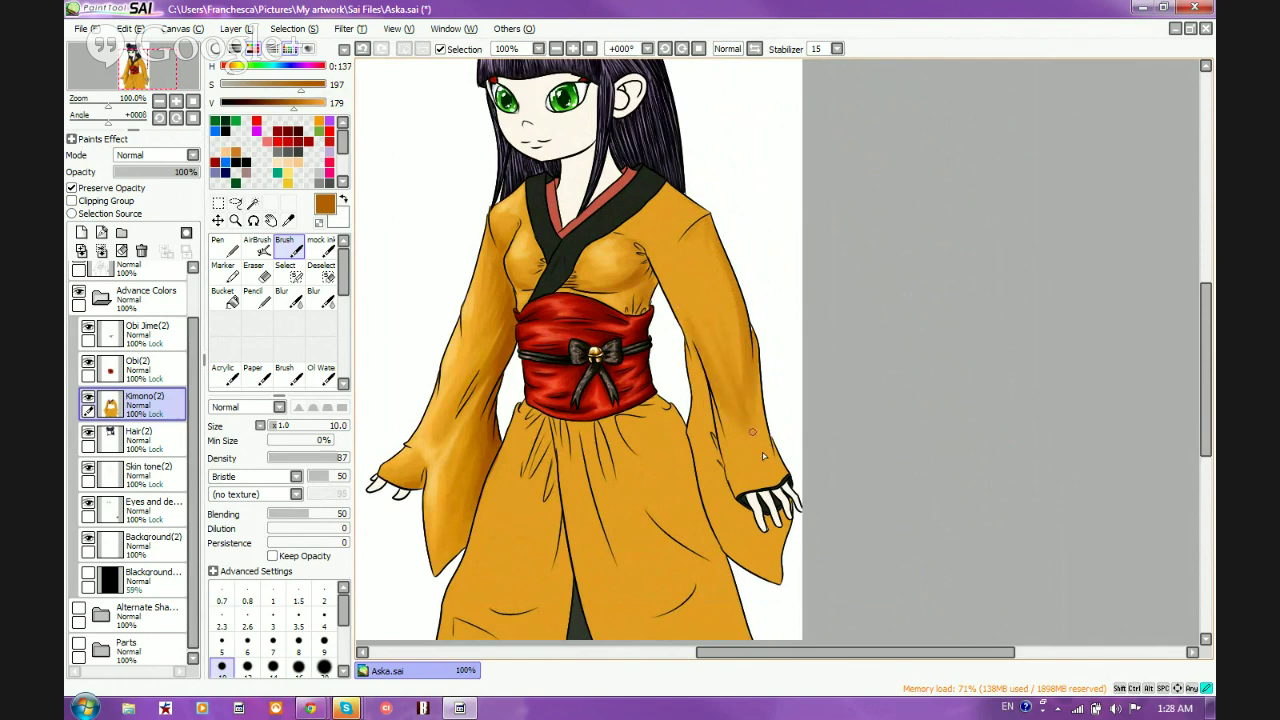
{"action": "mouse_move", "coordinate": [763, 456]}
{"action": "left_mouse_down"}
{"action": "mouse_move", "coordinate": [749, 382]}
{"action": "mouse_move", "coordinate": [764, 422]}
{"action": "left_mouse_up"}
{"action": "mouse_move", "coordinate": [764, 422]}
{"action": "left_mouse_down"}
{"action": "mouse_move", "coordinate": [760, 411]}
{"action": "mouse_move", "coordinate": [768, 427]}
{"action": "left_mouse_up"}
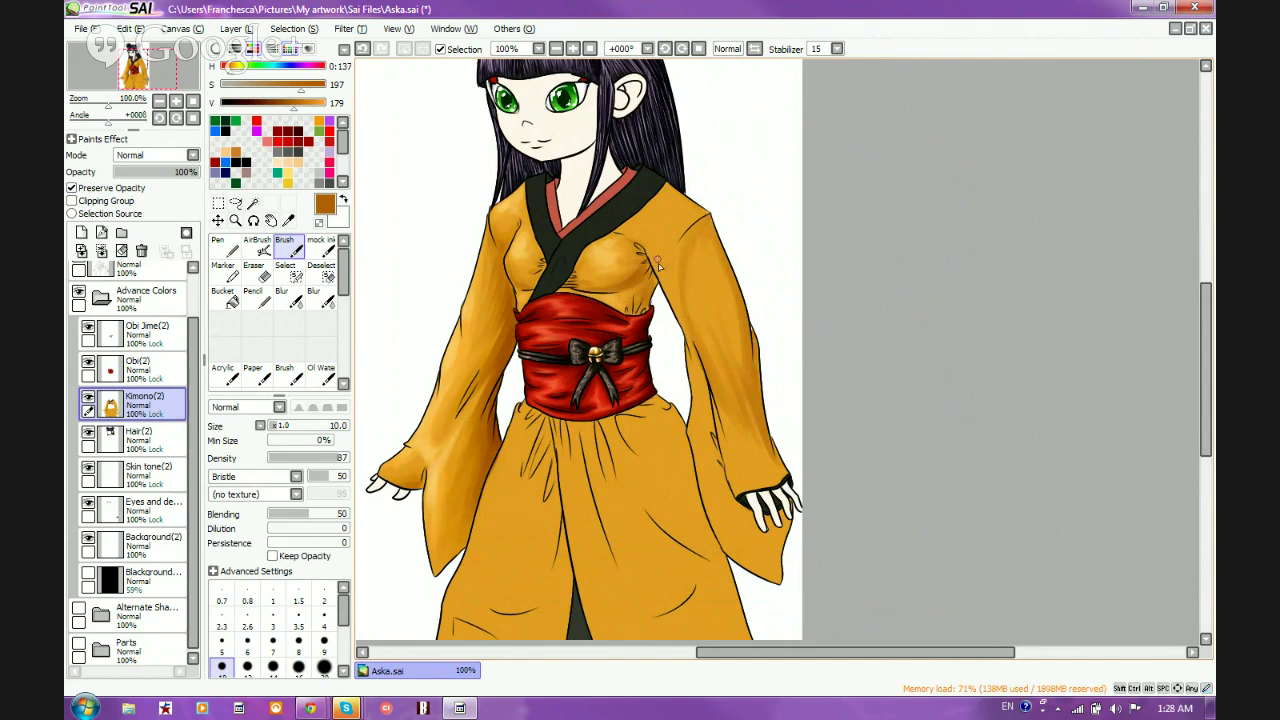
{"action": "mouse_move", "coordinate": [645, 255]}
{"action": "left_mouse_down"}
{"action": "mouse_move", "coordinate": [640, 244]}
{"action": "mouse_move", "coordinate": [684, 328]}
{"action": "mouse_move", "coordinate": [673, 300]}
{"action": "left_mouse_up"}
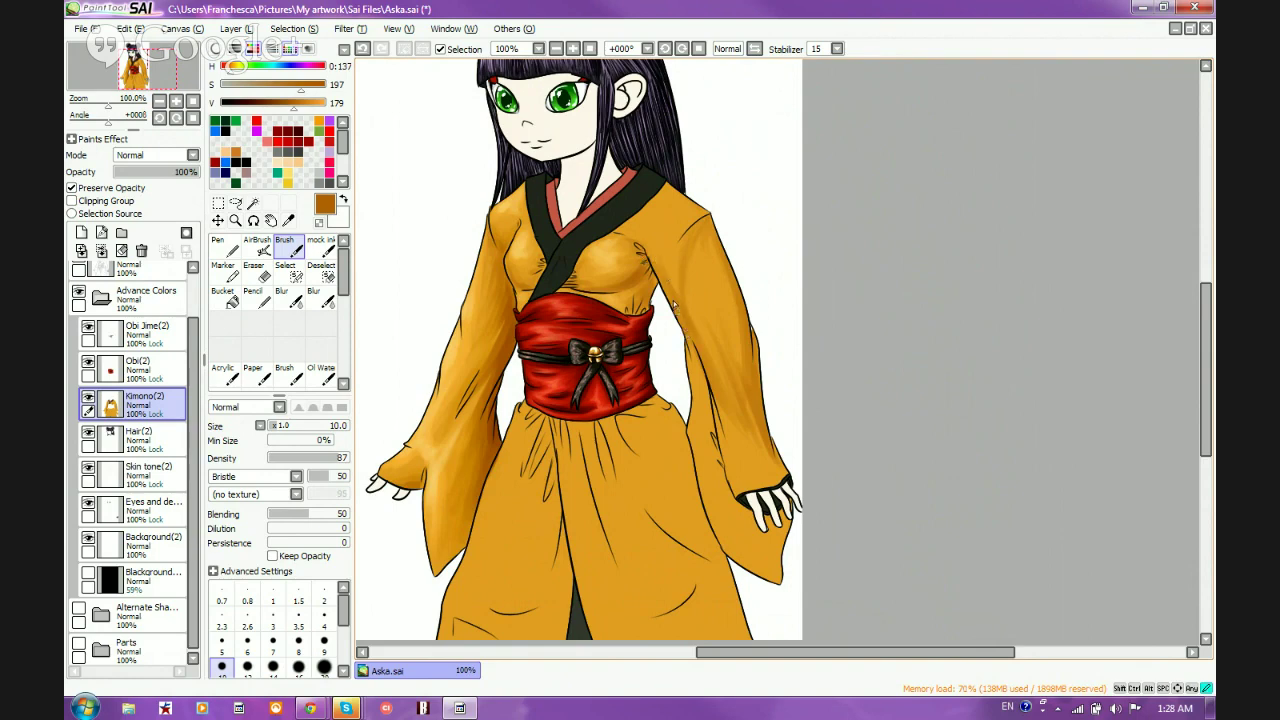
{"action": "mouse_move", "coordinate": [666, 237]}
{"action": "left_mouse_down"}
{"action": "mouse_move", "coordinate": [686, 242]}
{"action": "mouse_move", "coordinate": [672, 261]}
{"action": "mouse_move", "coordinate": [676, 297]}
{"action": "left_mouse_up"}
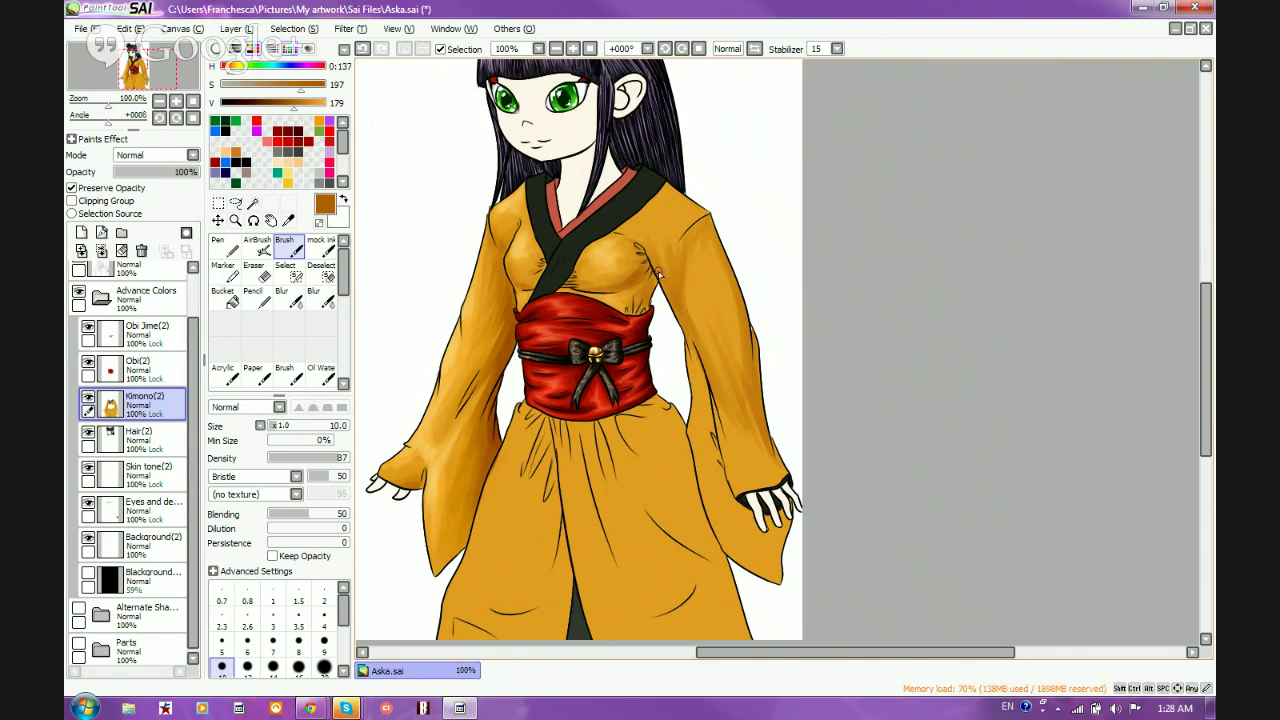
Shade the opposite sleeve's outer edge down to the cuff with dark brown sampled from the finished sleeve, and resample the base orange for blending
{"action": "left_click", "coordinate": [691, 297], "text": "alt"}
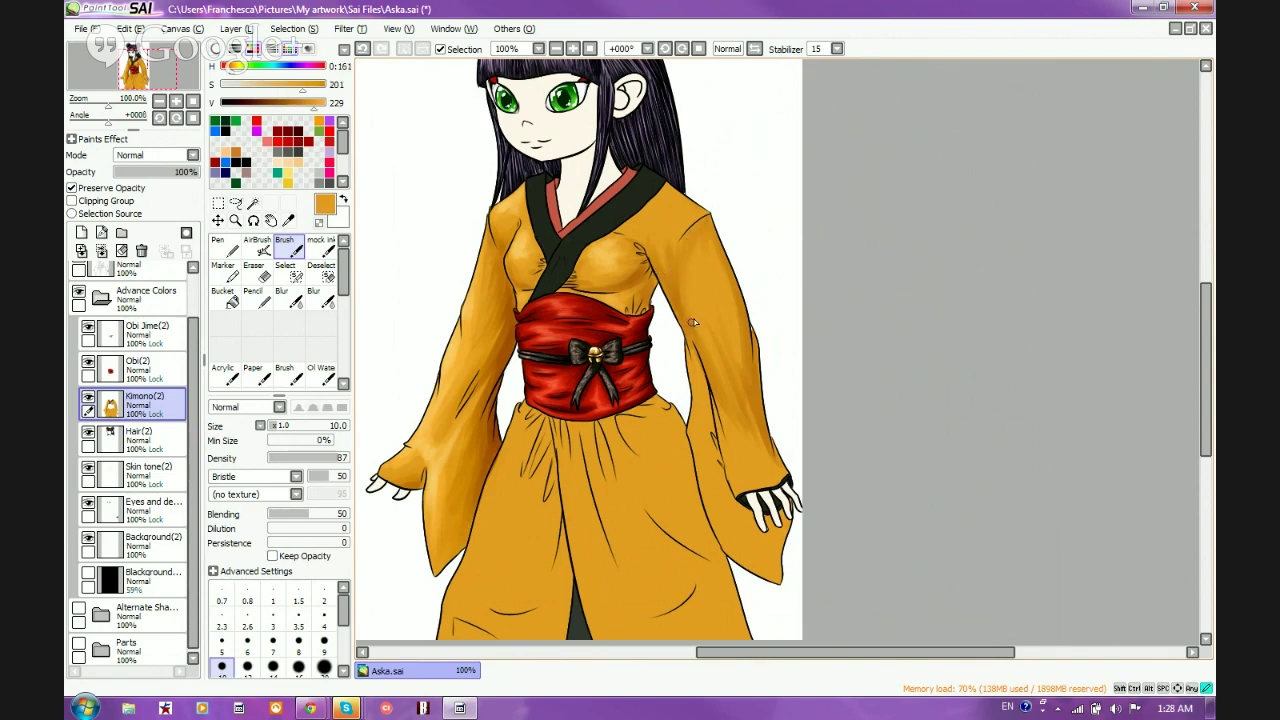
{"action": "left_click", "coordinate": [752, 398], "text": "alt"}
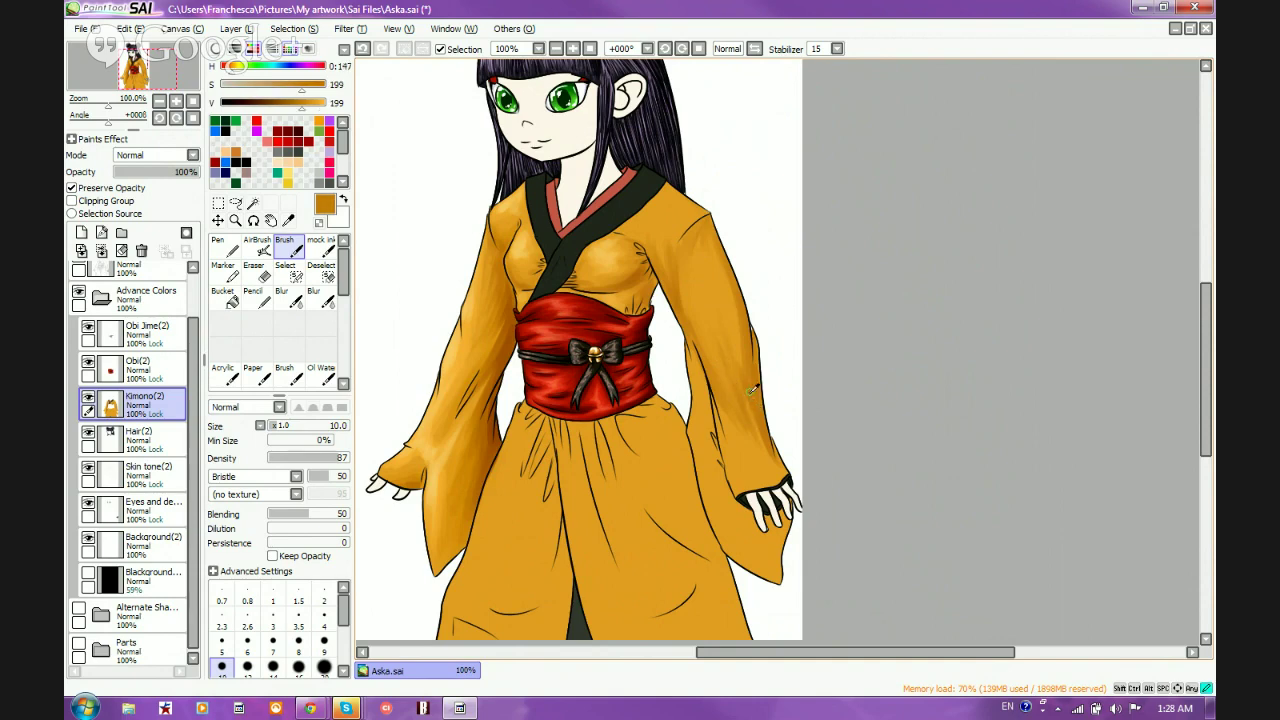
{"action": "left_click", "coordinate": [491, 435], "text": "alt"}
{"action": "mouse_move", "coordinate": [751, 331]}
{"action": "left_mouse_down"}
{"action": "mouse_move", "coordinate": [756, 409]}
{"action": "mouse_move", "coordinate": [755, 335]}
{"action": "mouse_move", "coordinate": [762, 427]}
{"action": "mouse_move", "coordinate": [738, 367]}
{"action": "mouse_move", "coordinate": [782, 468]}
{"action": "left_mouse_up"}
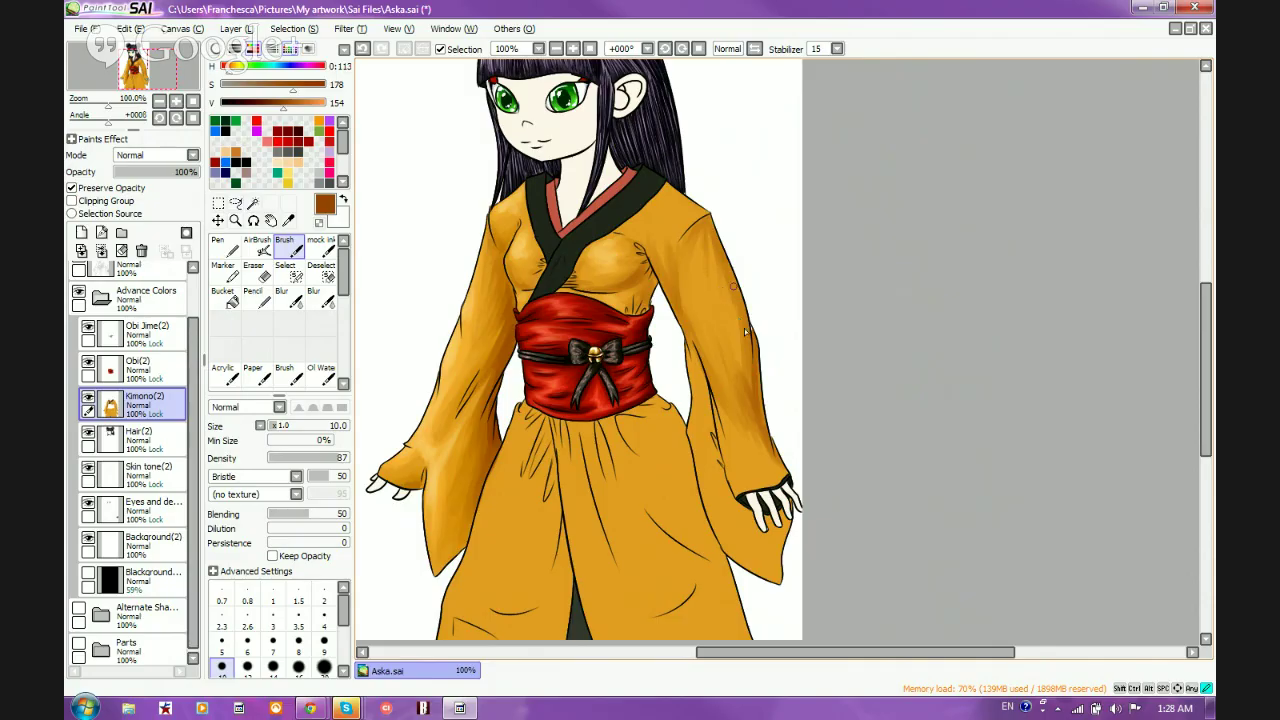
{"action": "left_click", "coordinate": [741, 419], "text": "alt"}
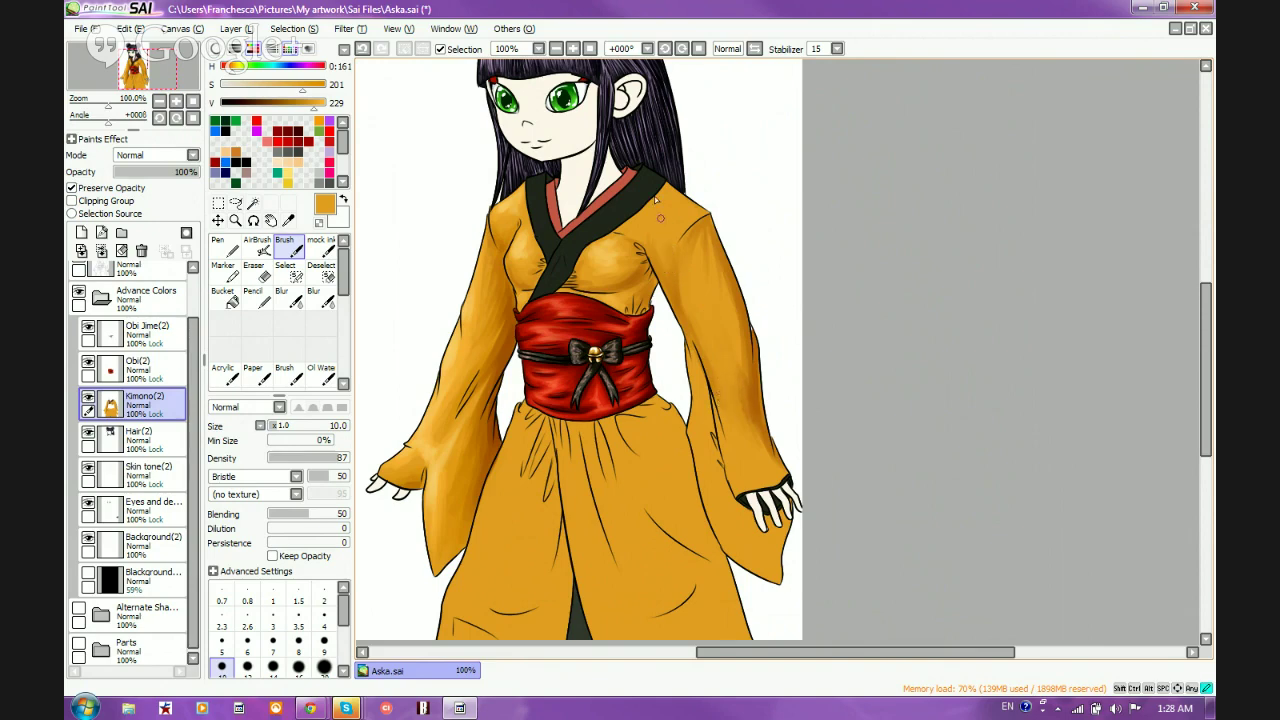
Shade and blend the kimono between the collar and the opposite shoulder using colours sampled from the chest and the finished sleeve
{"action": "right_click", "coordinate": [517, 264]}
{"action": "mouse_move", "coordinate": [678, 200]}
{"action": "left_mouse_down"}
{"action": "mouse_move", "coordinate": [663, 200]}
{"action": "mouse_move", "coordinate": [660, 220]}
{"action": "left_mouse_up"}
{"action": "right_click", "coordinate": [431, 464]}
{"action": "mouse_move", "coordinate": [664, 206]}
{"action": "left_mouse_down"}
{"action": "mouse_move", "coordinate": [684, 189]}
{"action": "mouse_move", "coordinate": [698, 211]}
{"action": "mouse_move", "coordinate": [668, 230]}
{"action": "left_mouse_up"}
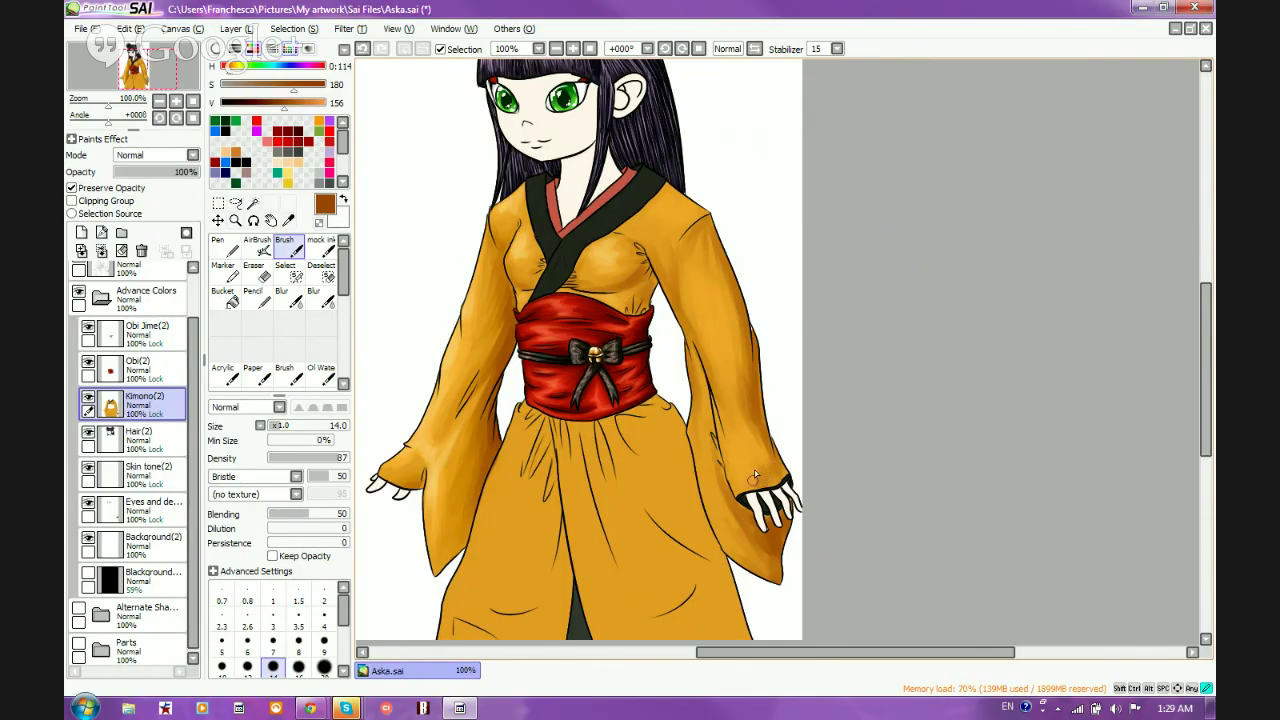
Shade around the cuff and down the hanging part of the opposite sleeve with a size 14 brush, alternating sampled shadow brown and orange
{"action": "mouse_move", "coordinate": [761, 474]}
{"action": "left_mouse_down"}
{"action": "mouse_move", "coordinate": [745, 519]}
{"action": "mouse_move", "coordinate": [762, 551]}
{"action": "mouse_move", "coordinate": [775, 545]}
{"action": "mouse_move", "coordinate": [769, 586]}
{"action": "mouse_move", "coordinate": [729, 524]}
{"action": "mouse_move", "coordinate": [706, 444]}
{"action": "mouse_move", "coordinate": [740, 539]}
{"action": "mouse_move", "coordinate": [709, 464]}
{"action": "mouse_move", "coordinate": [715, 494]}
{"action": "mouse_move", "coordinate": [704, 410]}
{"action": "mouse_move", "coordinate": [749, 533]}
{"action": "left_mouse_up"}
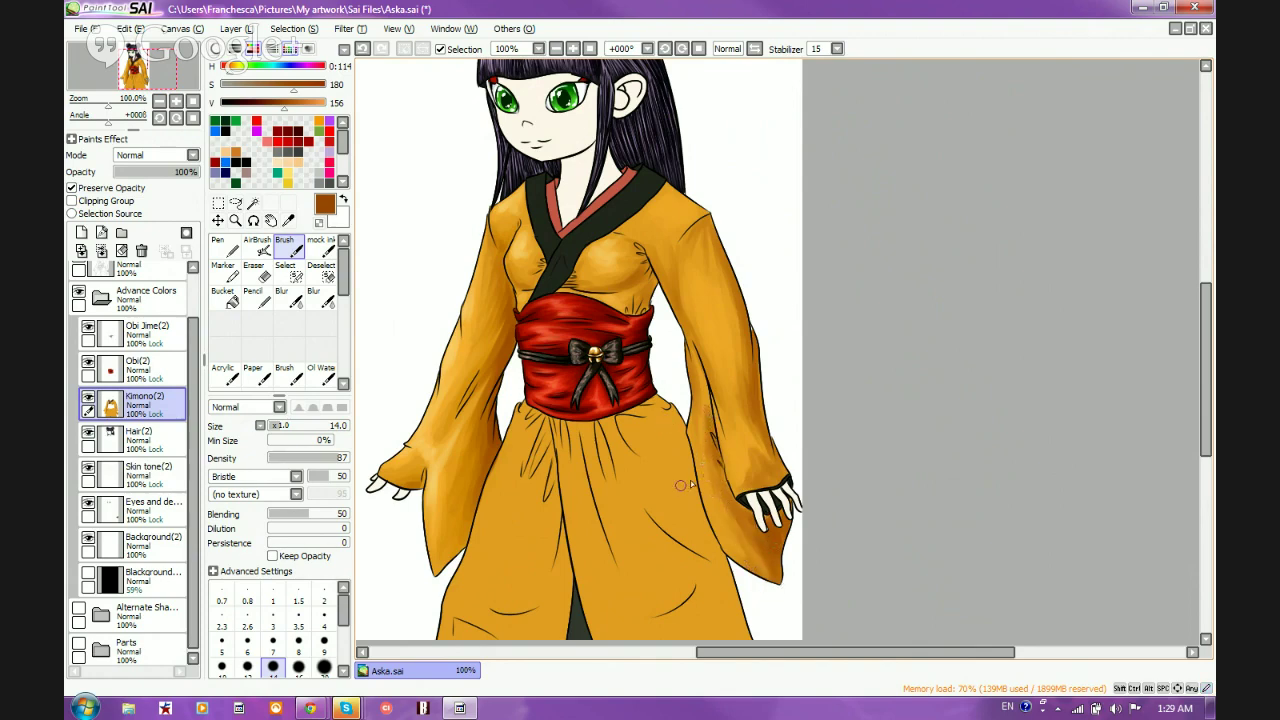
{"action": "left_click", "coordinate": [713, 510], "text": "alt"}
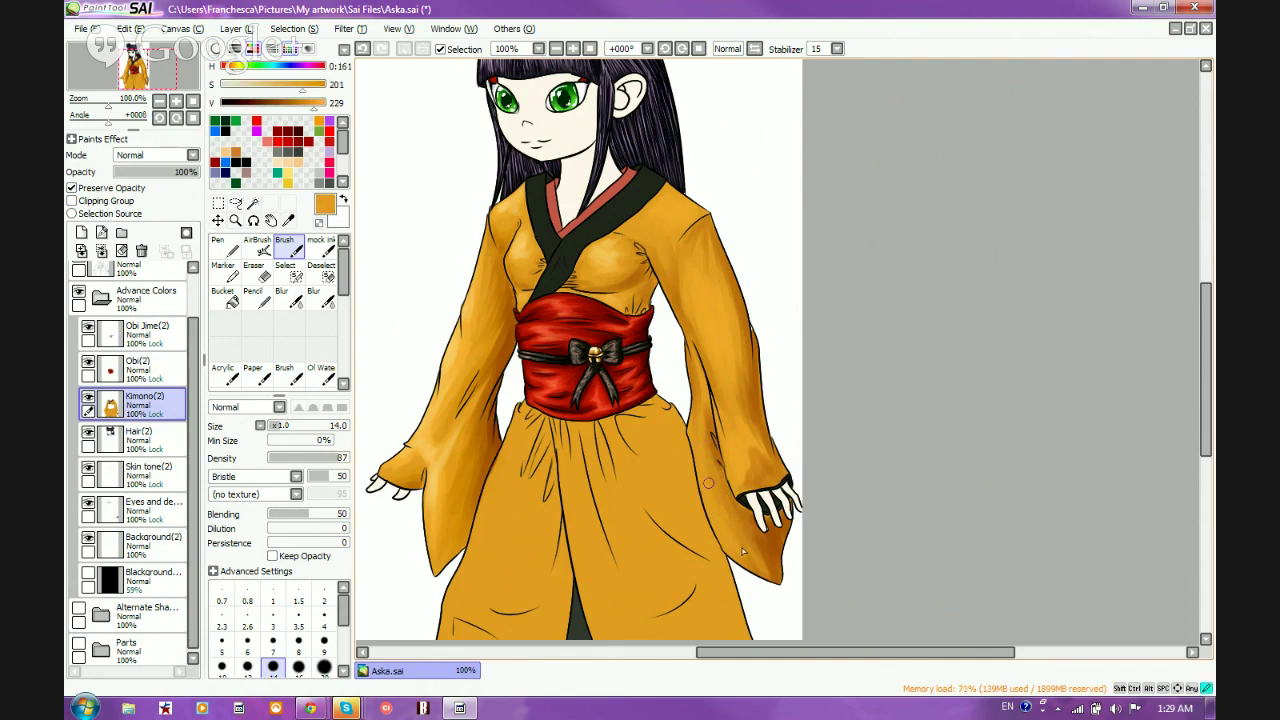
{"action": "left_click", "coordinate": [501, 349], "text": "alt"}
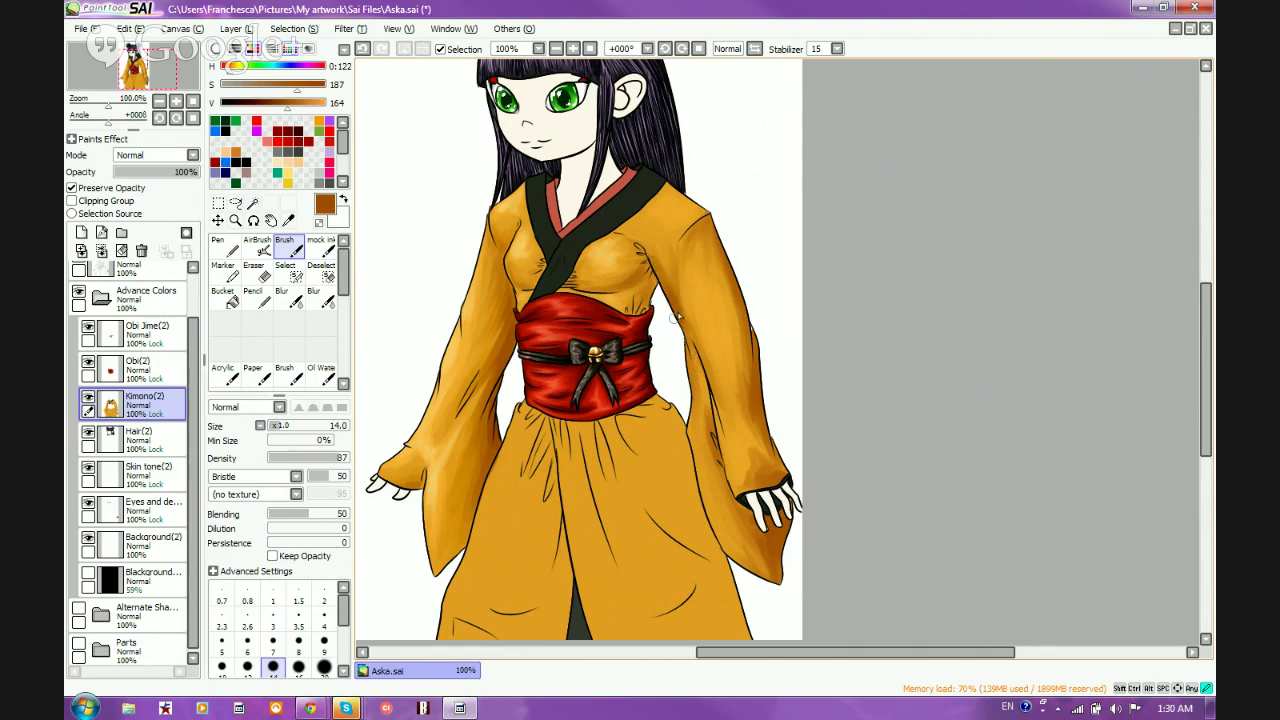
{"action": "left_click", "coordinate": [700, 460], "text": "alt"}
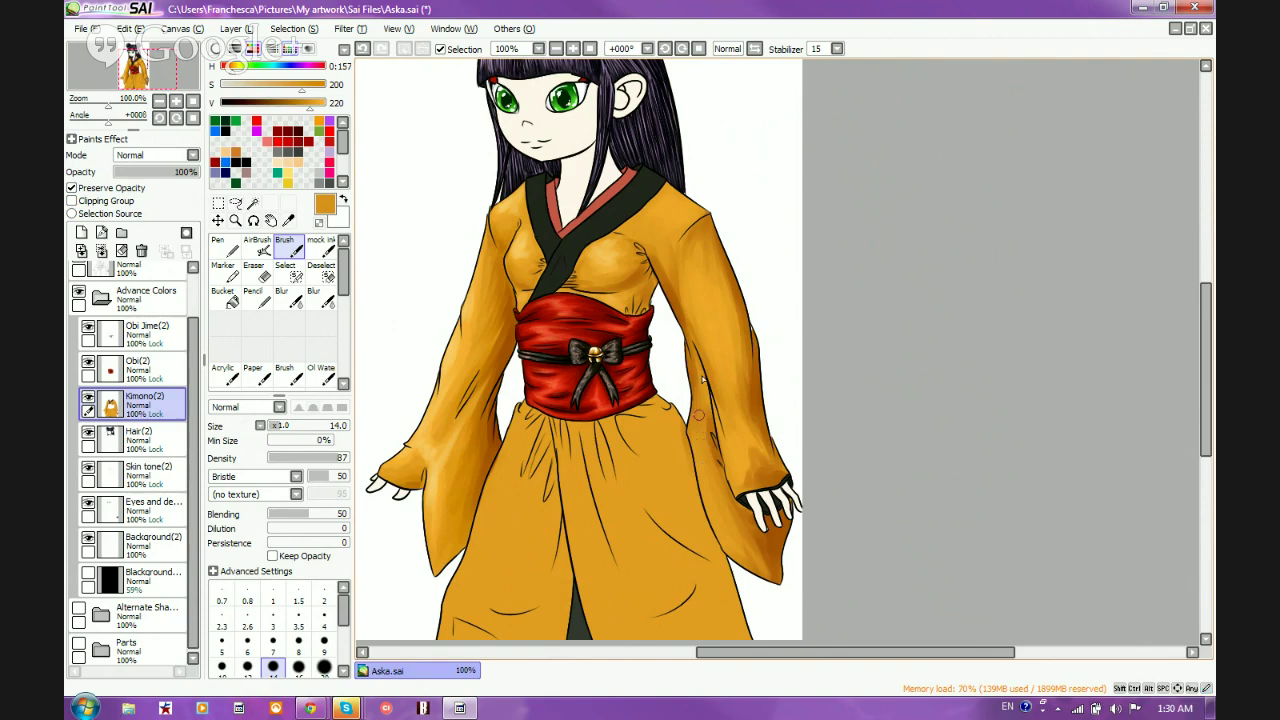
{"action": "left_click", "coordinate": [775, 541], "text": "alt"}
{"action": "right_click", "coordinate": [779, 545]}
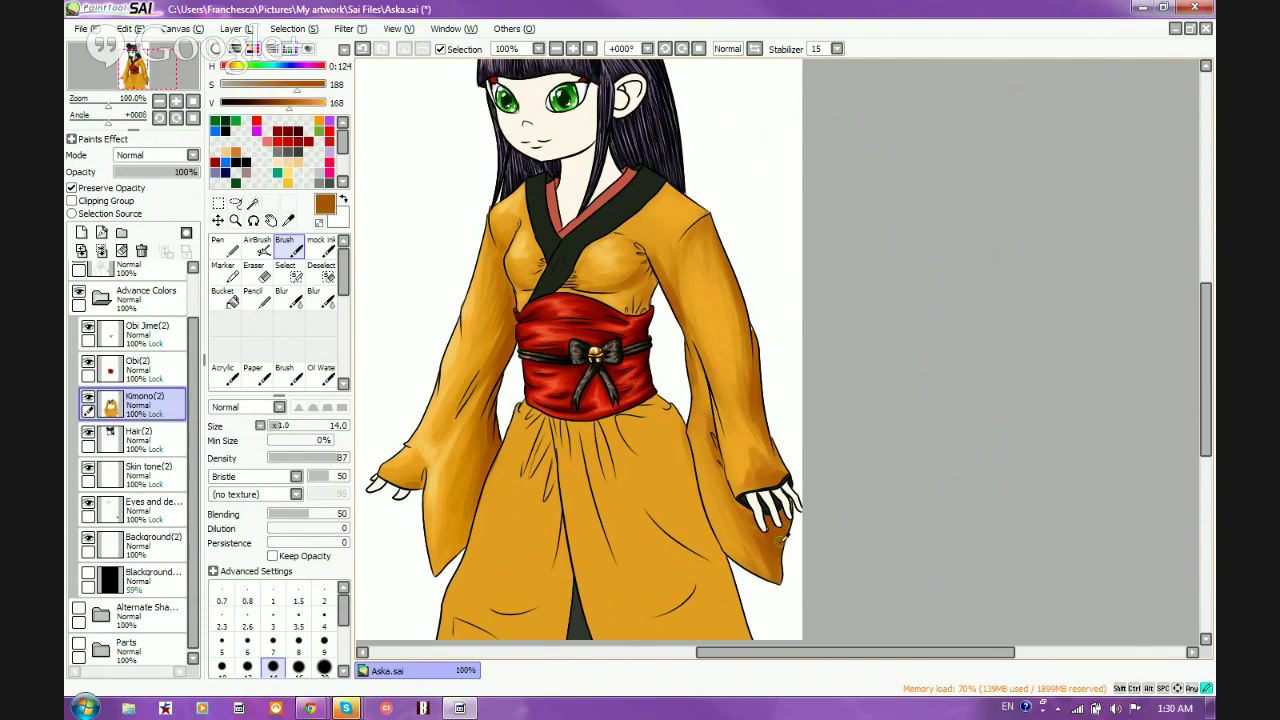
Sample the finished sleeve's light orange and highlight the opposite sleeve from the shoulder down to the cuff and its hanging part
{"action": "left_click", "coordinate": [455, 476], "text": "alt"}
{"action": "left_click", "coordinate": [437, 468], "text": "alt"}
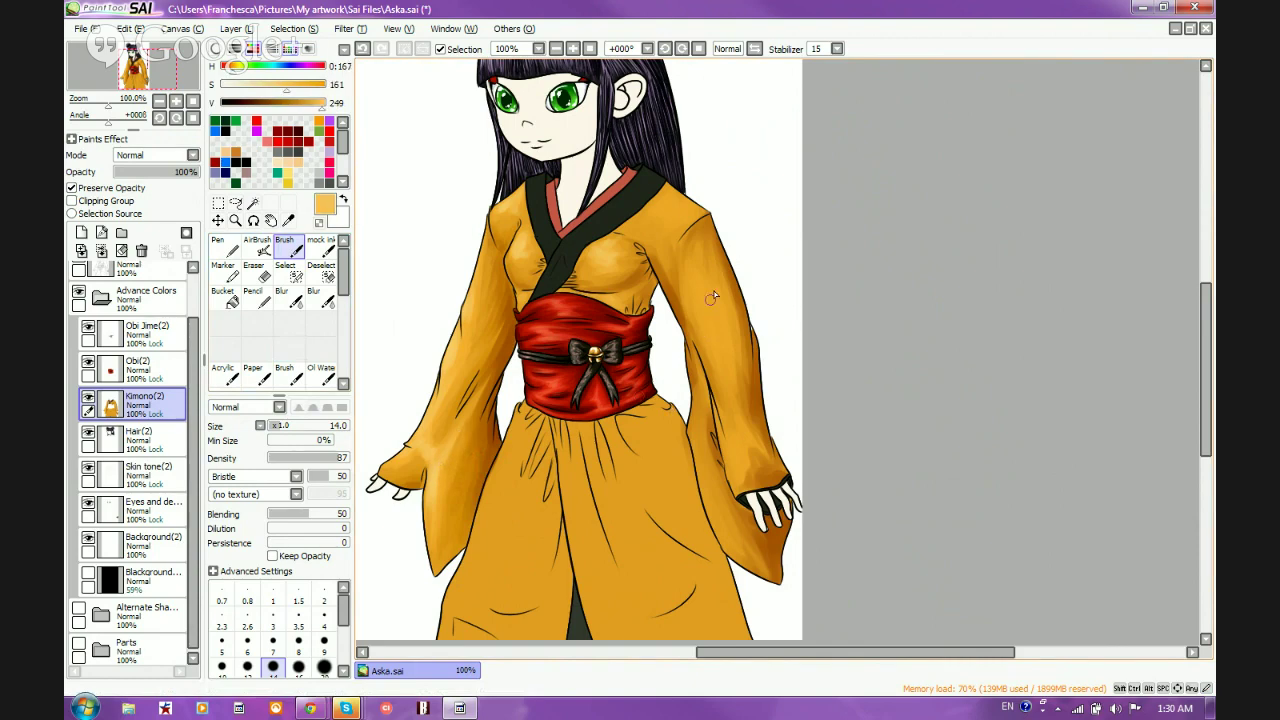
{"action": "left_click_drag", "start_coordinate": [712, 297], "coordinate": [714, 365]}
{"action": "left_click_drag", "start_coordinate": [689, 249], "coordinate": [697, 323]}
{"action": "mouse_move", "coordinate": [672, 216]}
{"action": "left_mouse_down"}
{"action": "mouse_move", "coordinate": [686, 222]}
{"action": "mouse_move", "coordinate": [700, 205]}
{"action": "mouse_move", "coordinate": [657, 212]}
{"action": "mouse_move", "coordinate": [689, 185]}
{"action": "left_mouse_up"}
{"action": "mouse_move", "coordinate": [718, 281]}
{"action": "left_mouse_down"}
{"action": "mouse_move", "coordinate": [707, 319]}
{"action": "mouse_move", "coordinate": [696, 244]}
{"action": "mouse_move", "coordinate": [737, 377]}
{"action": "mouse_move", "coordinate": [725, 298]}
{"action": "mouse_move", "coordinate": [733, 400]}
{"action": "mouse_move", "coordinate": [717, 407]}
{"action": "mouse_move", "coordinate": [745, 475]}
{"action": "mouse_move", "coordinate": [734, 414]}
{"action": "mouse_move", "coordinate": [769, 465]}
{"action": "mouse_move", "coordinate": [754, 471]}
{"action": "mouse_move", "coordinate": [726, 407]}
{"action": "mouse_move", "coordinate": [732, 466]}
{"action": "left_mouse_up"}
{"action": "mouse_move", "coordinate": [694, 398]}
{"action": "left_mouse_down"}
{"action": "mouse_move", "coordinate": [722, 530]}
{"action": "mouse_move", "coordinate": [748, 568]}
{"action": "left_mouse_up"}
{"action": "left_click_drag", "start_coordinate": [698, 444], "coordinate": [733, 557]}
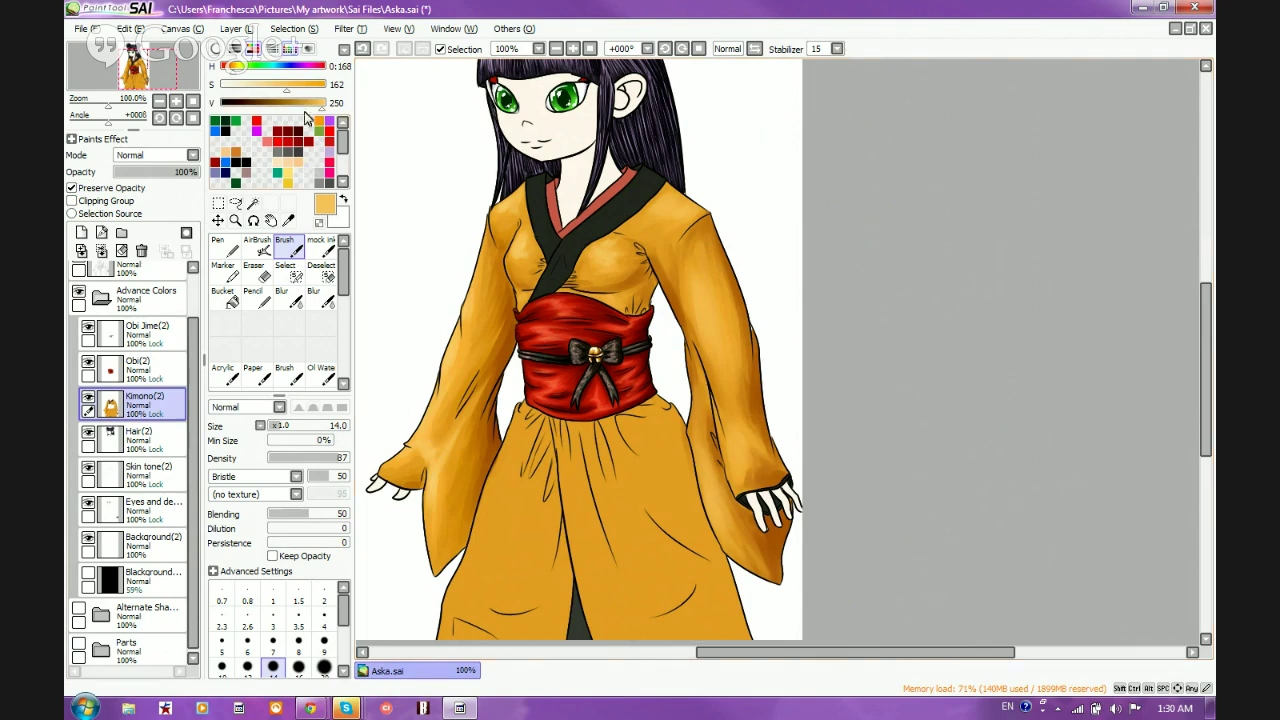
Lighten the colour to saturation 132 and value 255, shift its hue to 228, and add brighter highlights to the opposite sleeve
{"action": "left_click_drag", "start_coordinate": [306, 106], "coordinate": [276, 86]}
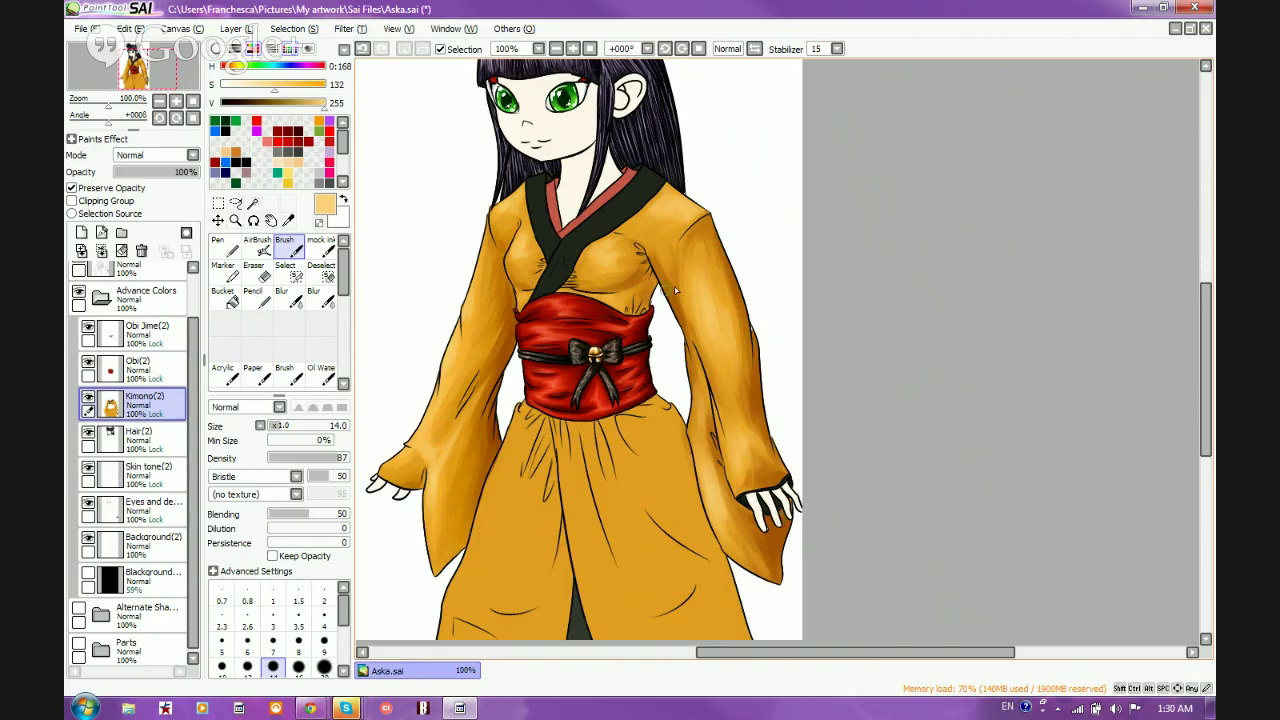
{"action": "left_click", "coordinate": [234, 67]}
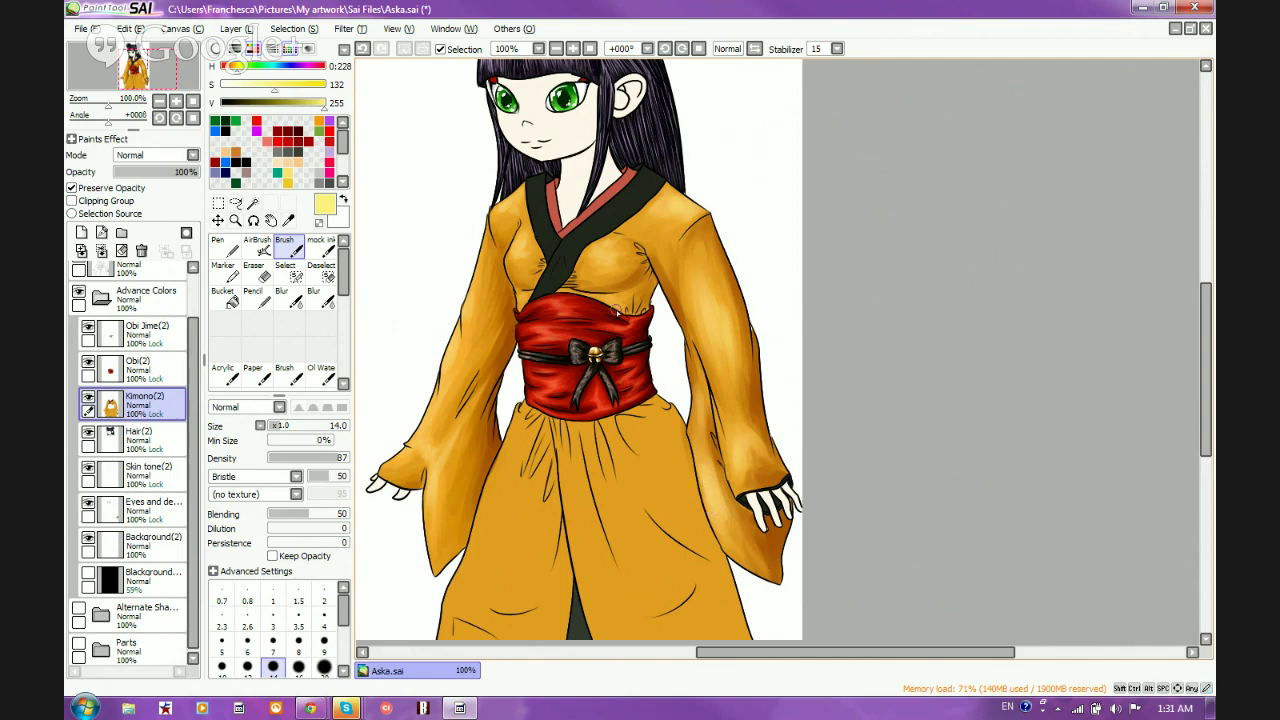
{"action": "scroll", "coordinate": [617, 312], "scroll_direction": "down", "scroll_amount": 1}
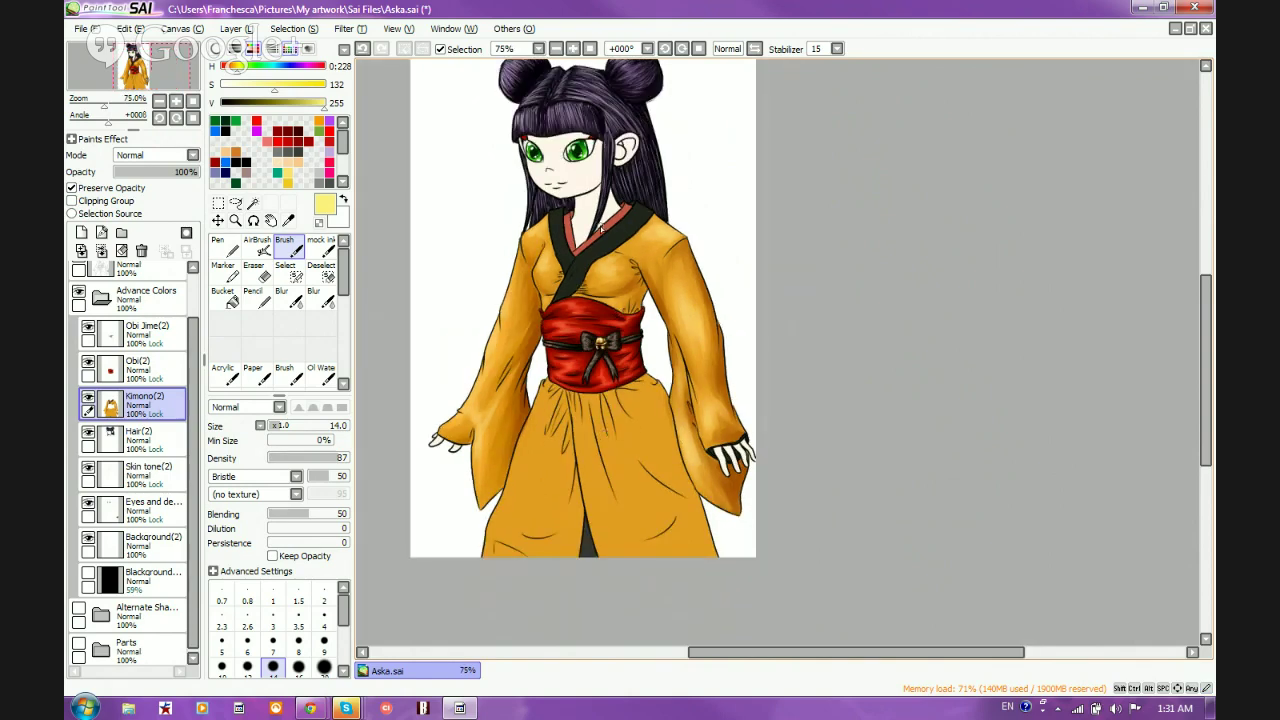
Shade the skirt's gathers beneath the obi, its folds, the front opening and the hem with dark brown of saturation 178 and value 154
{"action": "scroll", "coordinate": [601, 228], "scroll_direction": "up", "scroll_amount": 1}
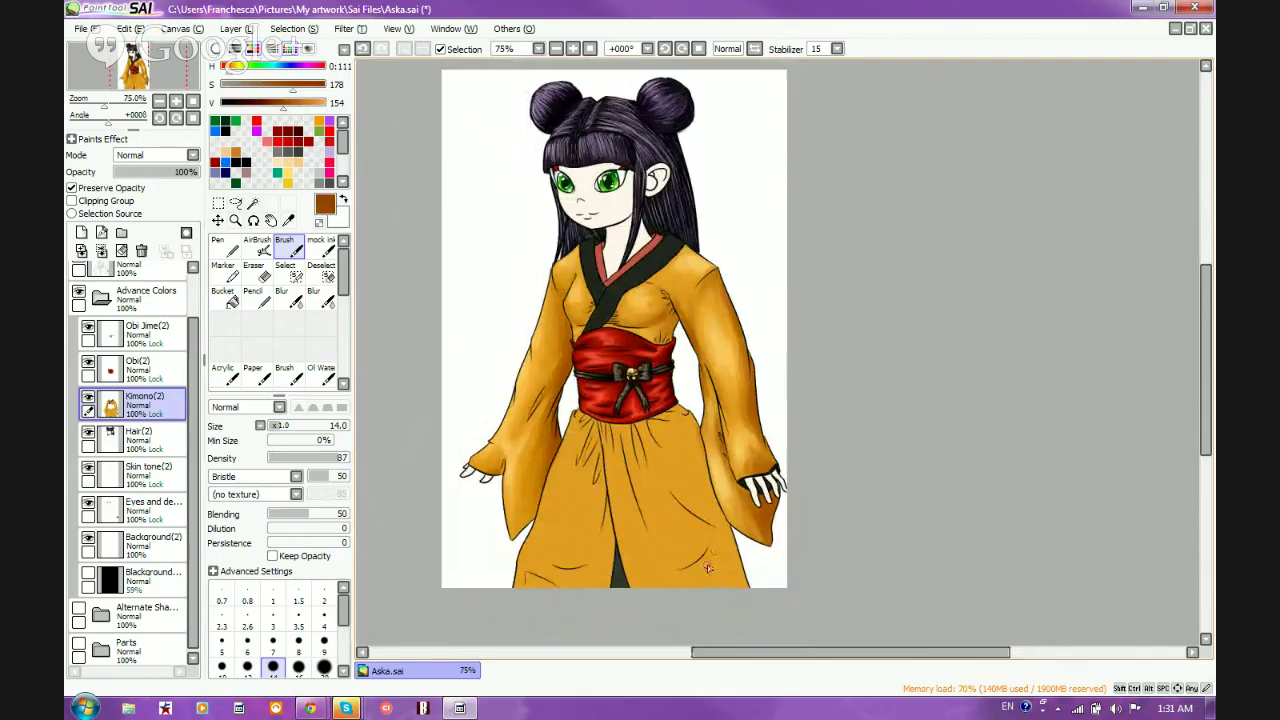
{"action": "scroll", "coordinate": [705, 567], "scroll_direction": "up", "scroll_amount": 2}
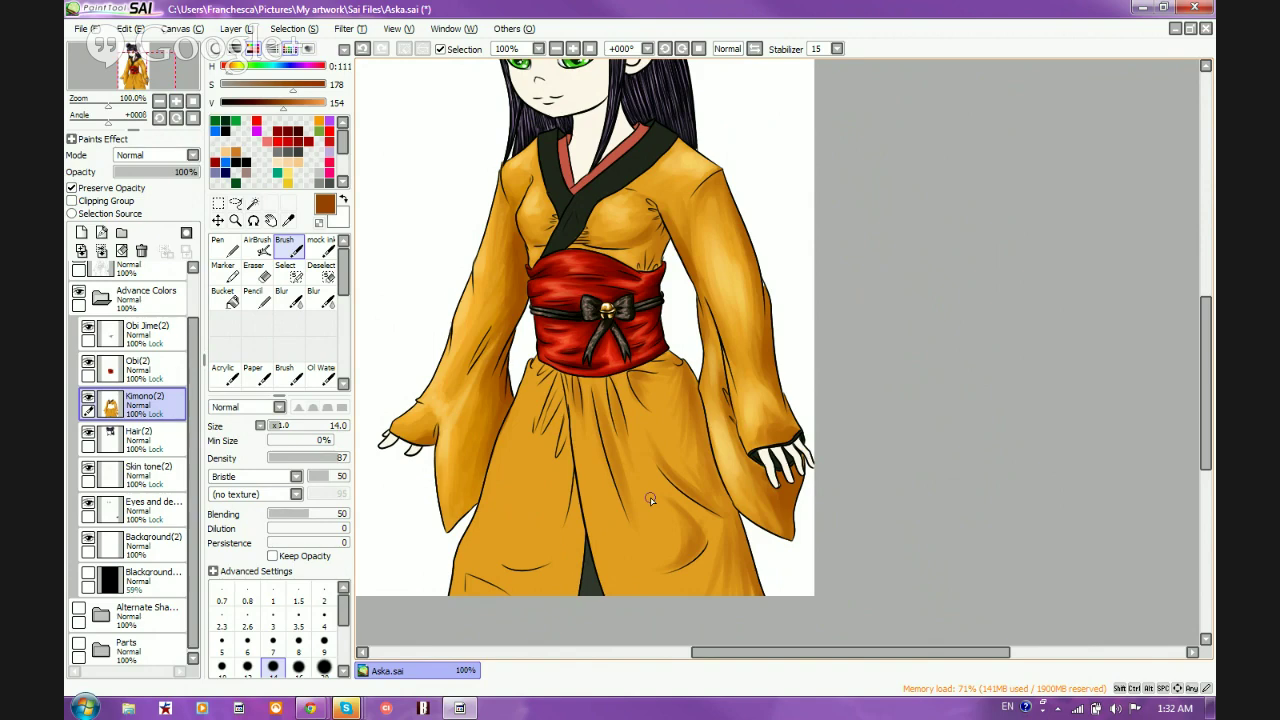
{"action": "mouse_move", "coordinate": [556, 384]}
{"action": "left_mouse_down"}
{"action": "mouse_move", "coordinate": [539, 426]}
{"action": "mouse_move", "coordinate": [560, 386]}
{"action": "left_mouse_up"}
{"action": "left_click_drag", "start_coordinate": [530, 436], "coordinate": [545, 383]}
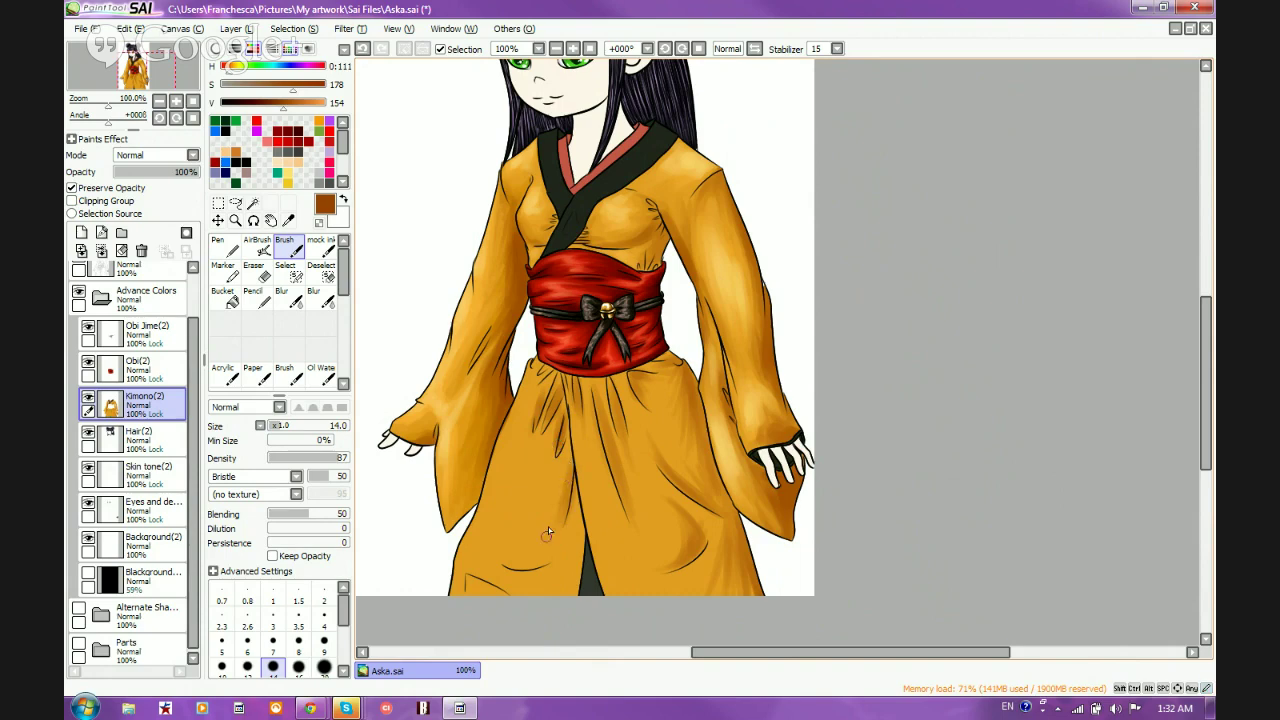
{"action": "mouse_move", "coordinate": [572, 498]}
{"action": "left_mouse_down"}
{"action": "mouse_move", "coordinate": [576, 578]}
{"action": "mouse_move", "coordinate": [568, 614]}
{"action": "left_mouse_up"}
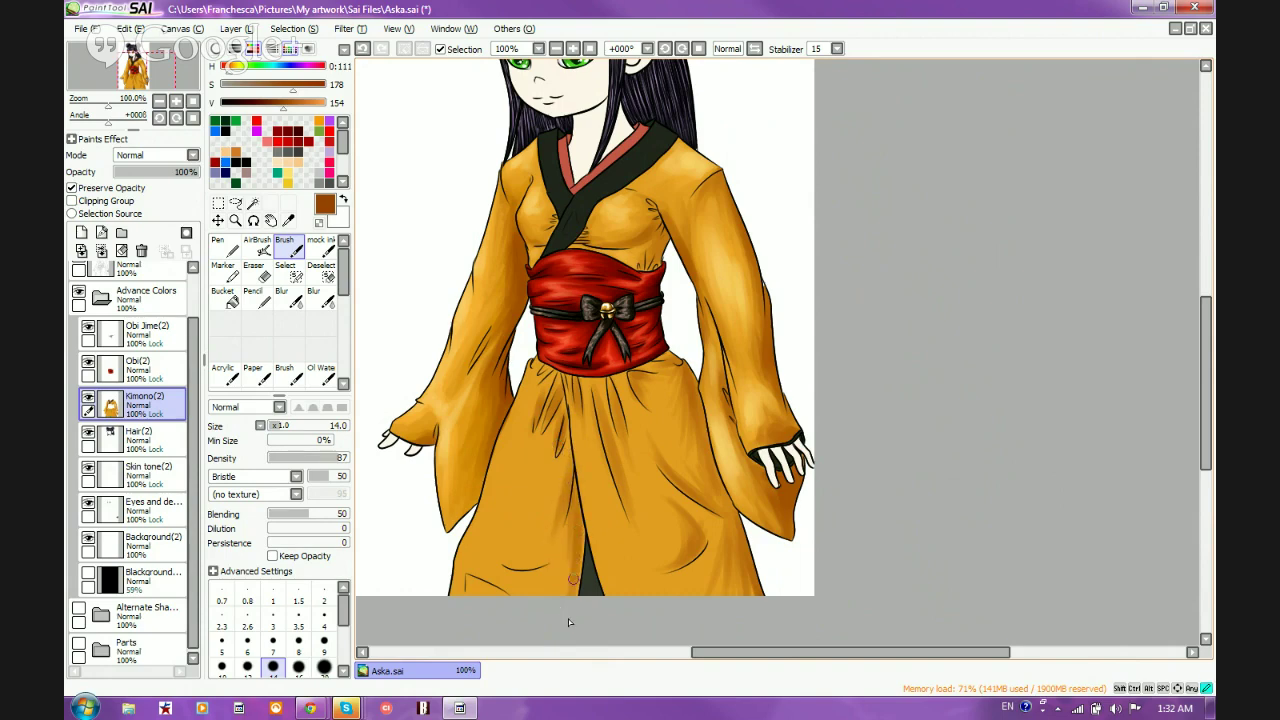
{"action": "mouse_move", "coordinate": [500, 562]}
{"action": "left_mouse_down"}
{"action": "mouse_move", "coordinate": [552, 554]}
{"action": "mouse_move", "coordinate": [521, 568]}
{"action": "mouse_move", "coordinate": [552, 555]}
{"action": "mouse_move", "coordinate": [507, 558]}
{"action": "mouse_move", "coordinate": [527, 562]}
{"action": "mouse_move", "coordinate": [498, 547]}
{"action": "mouse_move", "coordinate": [502, 557]}
{"action": "mouse_move", "coordinate": [546, 556]}
{"action": "mouse_move", "coordinate": [502, 537]}
{"action": "mouse_move", "coordinate": [526, 558]}
{"action": "mouse_move", "coordinate": [484, 519]}
{"action": "mouse_move", "coordinate": [472, 586]}
{"action": "mouse_move", "coordinate": [497, 590]}
{"action": "mouse_move", "coordinate": [467, 580]}
{"action": "mouse_move", "coordinate": [462, 610]}
{"action": "left_mouse_up"}
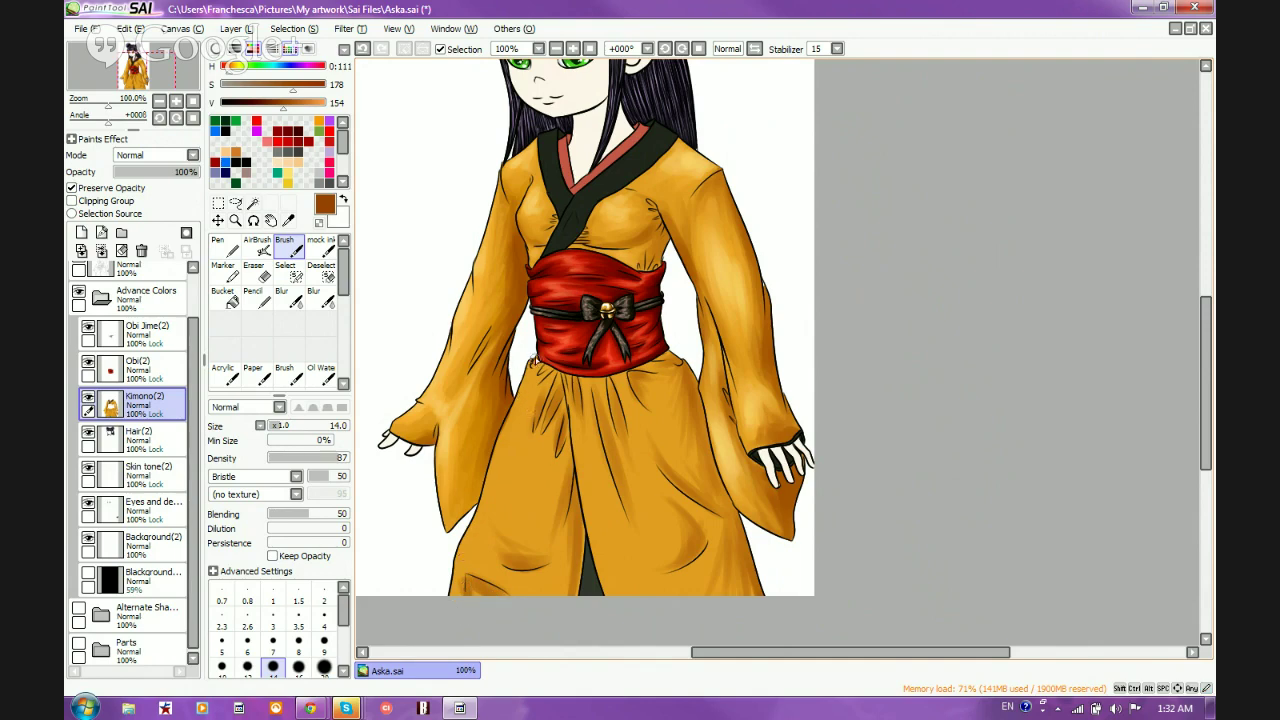
{"action": "mouse_move", "coordinate": [533, 360]}
{"action": "left_mouse_down"}
{"action": "mouse_move", "coordinate": [542, 370]}
{"action": "mouse_move", "coordinate": [519, 402]}
{"action": "mouse_move", "coordinate": [527, 366]}
{"action": "mouse_move", "coordinate": [488, 485]}
{"action": "left_mouse_up"}
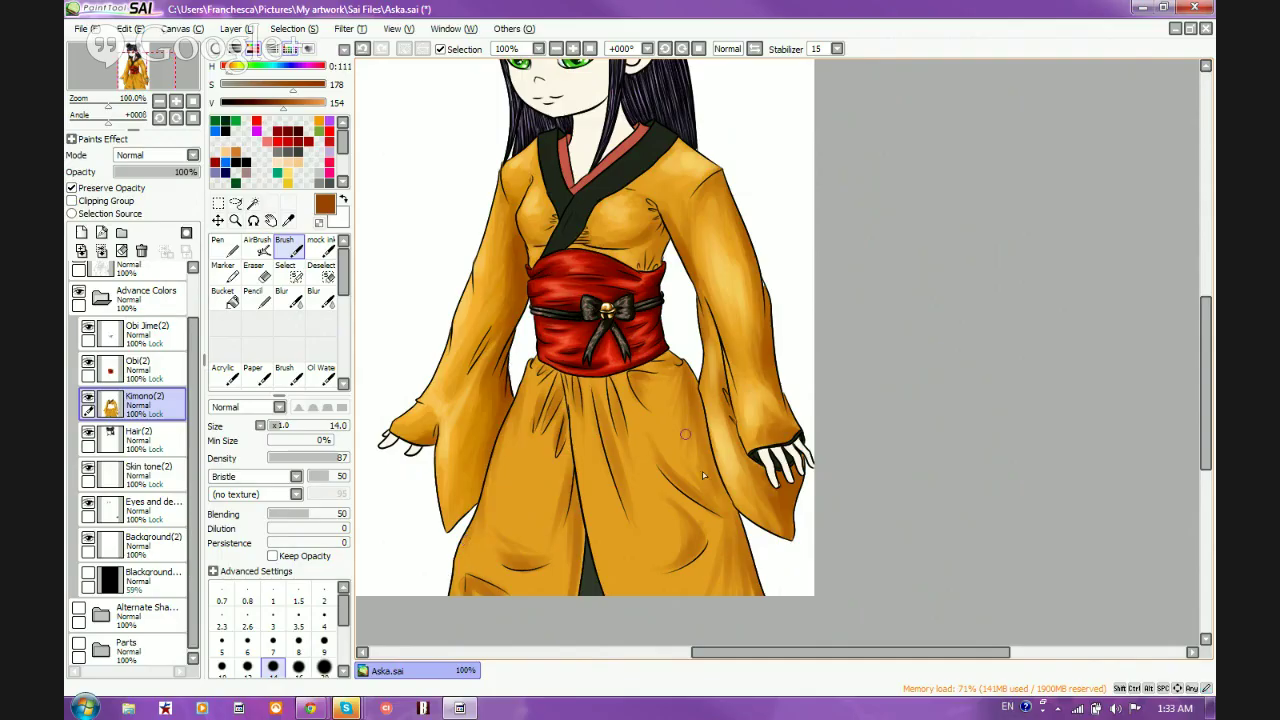
Brighten the sampled base orange to value 255, and shade the skirt's side edge below the hanging sleeve with brown sampled from that sleeve
{"action": "right_click", "coordinate": [624, 538]}
{"action": "left_click_drag", "start_coordinate": [318, 106], "coordinate": [330, 112]}
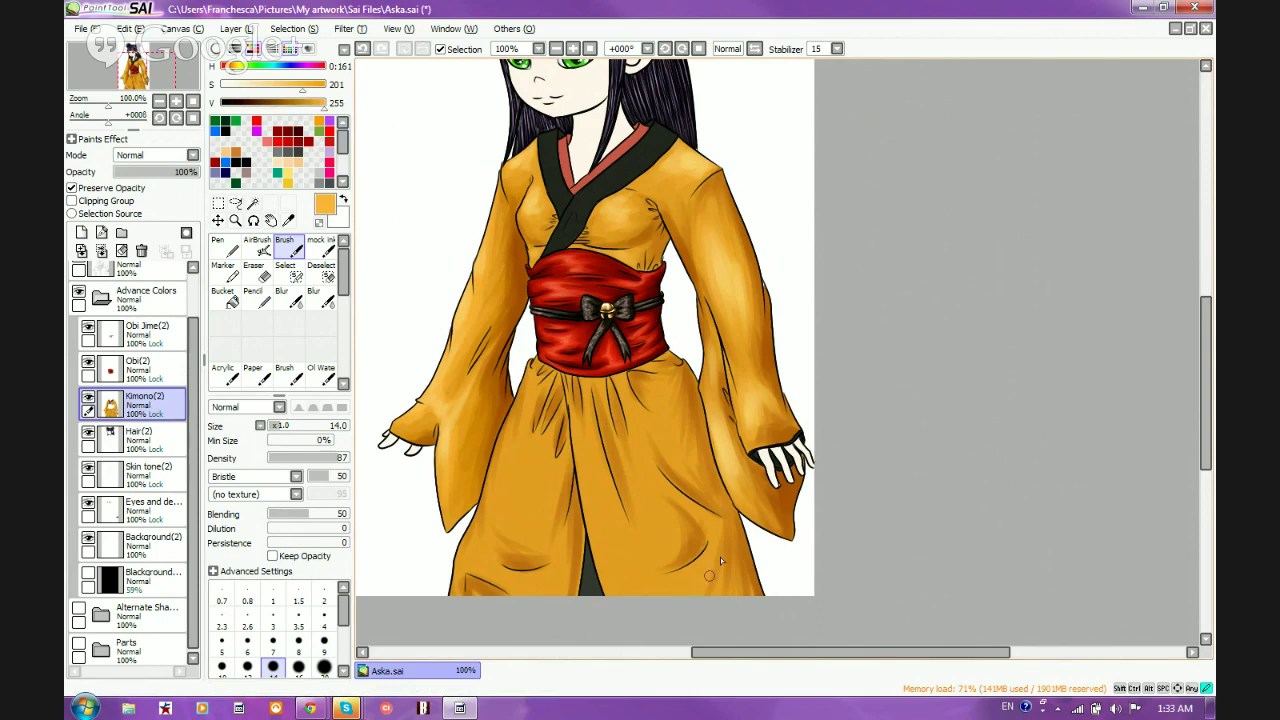
{"action": "left_click", "coordinate": [800, 490], "text": "alt"}
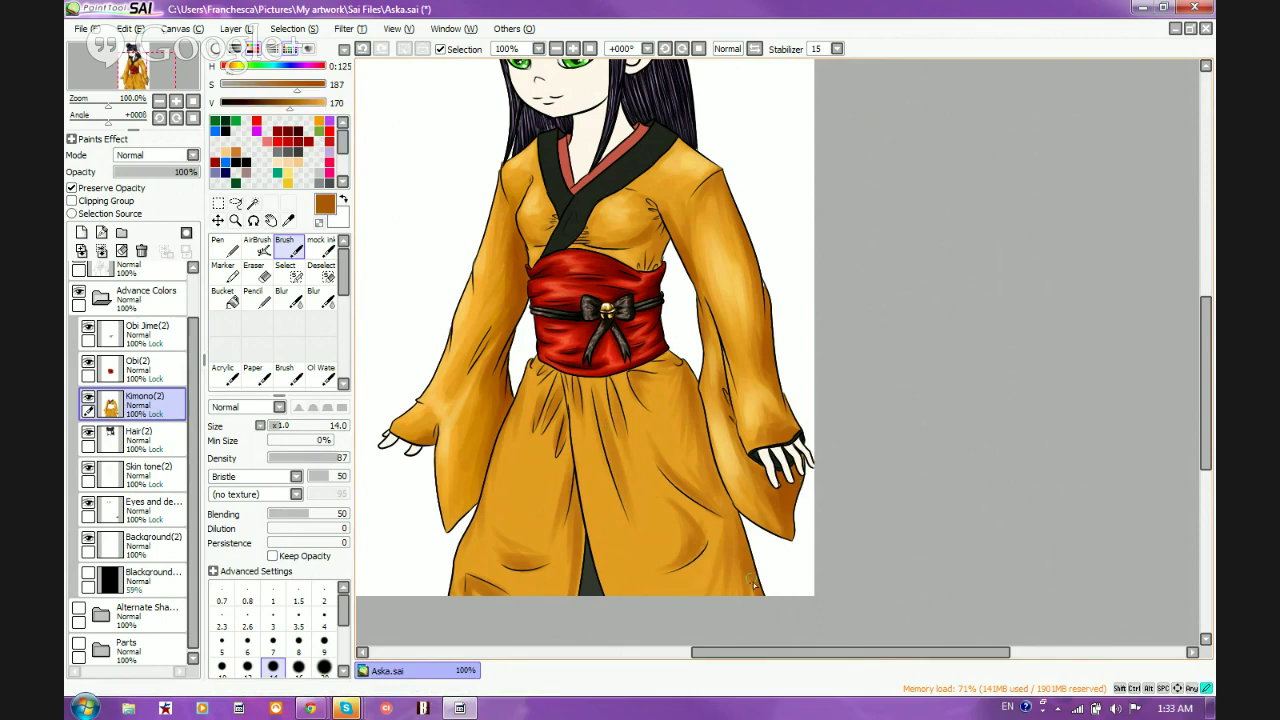
{"action": "mouse_move", "coordinate": [745, 586]}
{"action": "left_mouse_down"}
{"action": "mouse_move", "coordinate": [710, 569]}
{"action": "mouse_move", "coordinate": [729, 598]}
{"action": "mouse_move", "coordinate": [720, 494]}
{"action": "left_mouse_up"}
Deepen the shadow along the skirt's side beside the hanging sleeve with a size 9 brush and sampled brown darkened to value 126
{"action": "scroll", "coordinate": [742, 534], "scroll_direction": "up", "scroll_amount": 3}
{"action": "scroll", "coordinate": [745, 534], "scroll_direction": "down", "scroll_amount": 2}
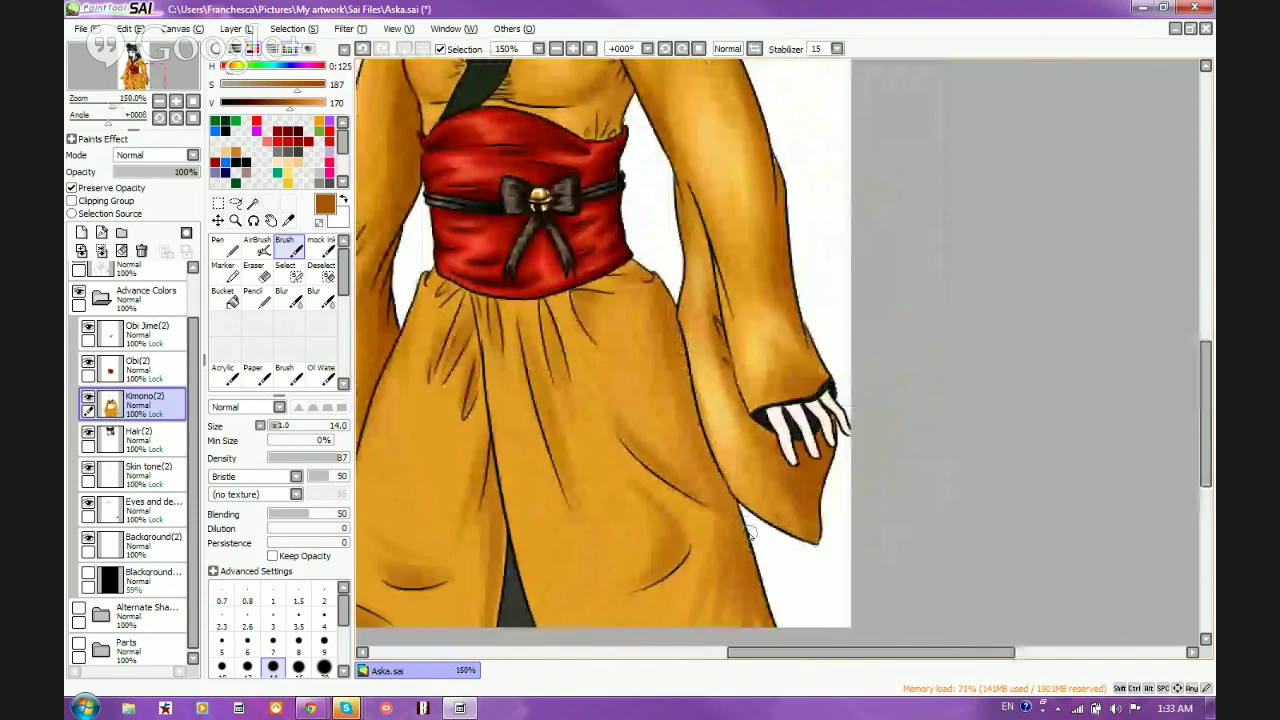
{"action": "scroll", "coordinate": [748, 537], "scroll_direction": "up", "scroll_amount": 1}
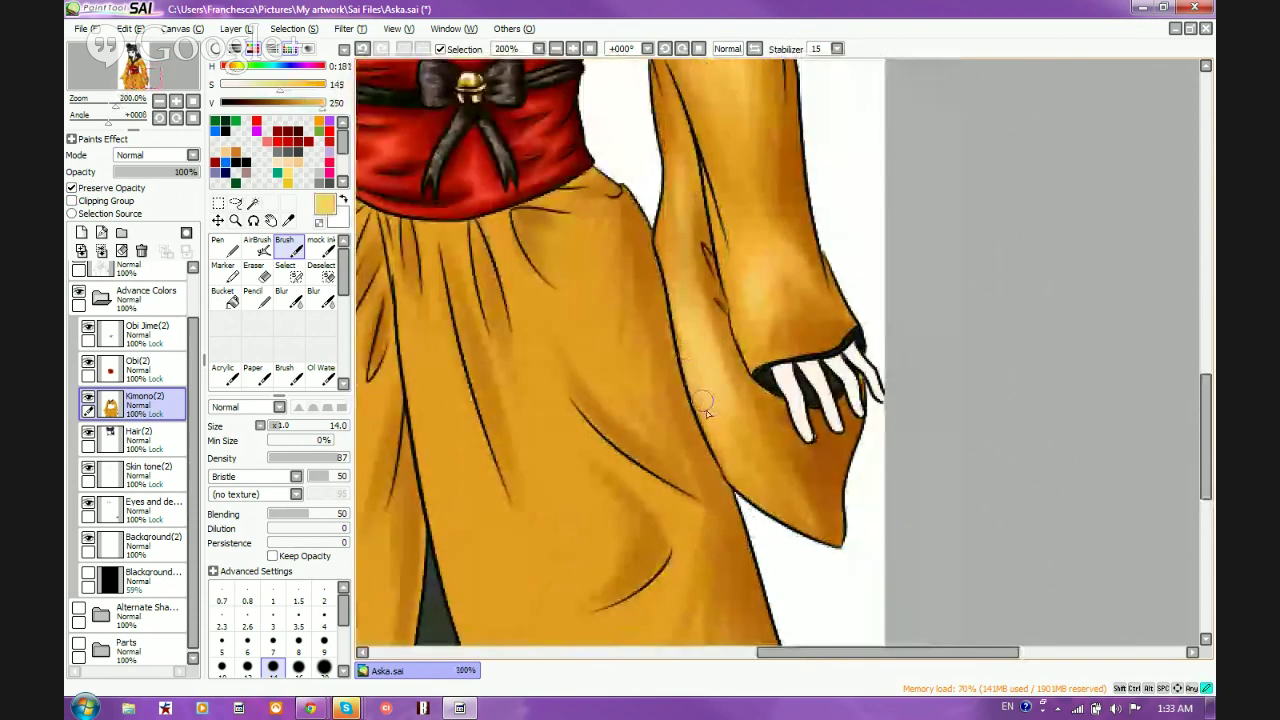
{"action": "left_click", "coordinate": [733, 515], "text": "alt"}
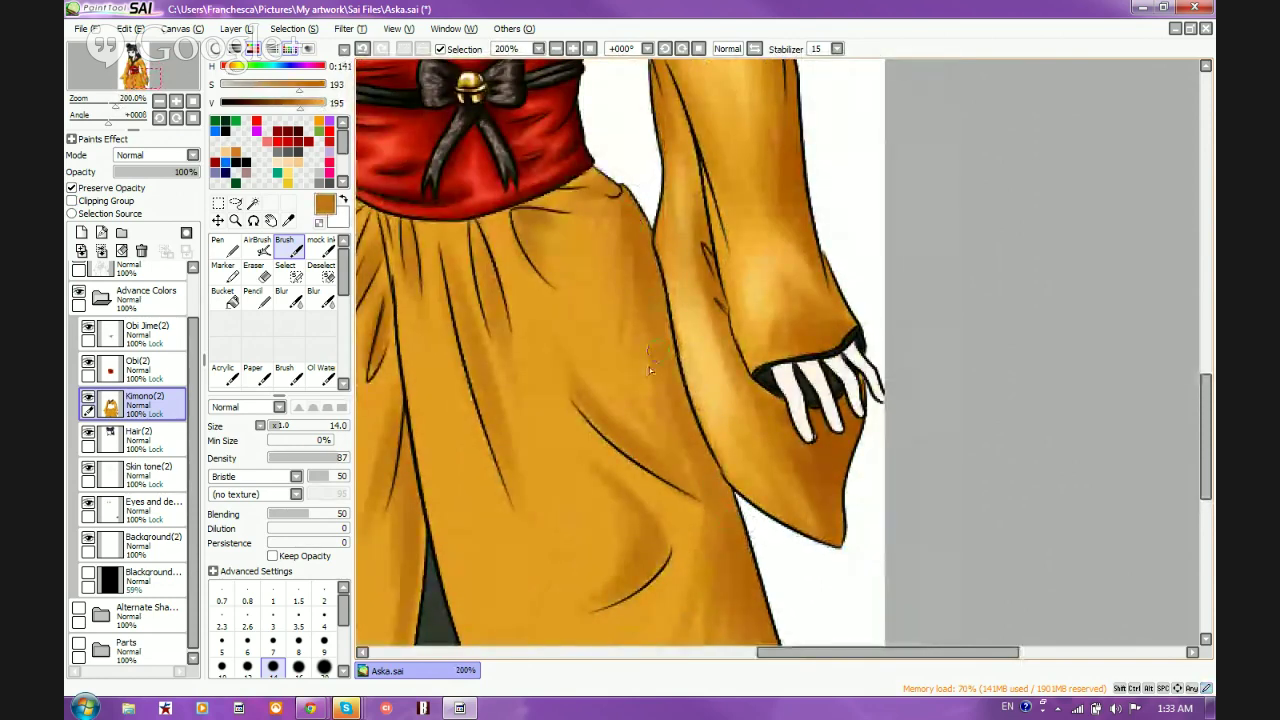
{"action": "left_click", "coordinate": [323, 640]}
{"action": "left_click", "coordinate": [284, 104]}
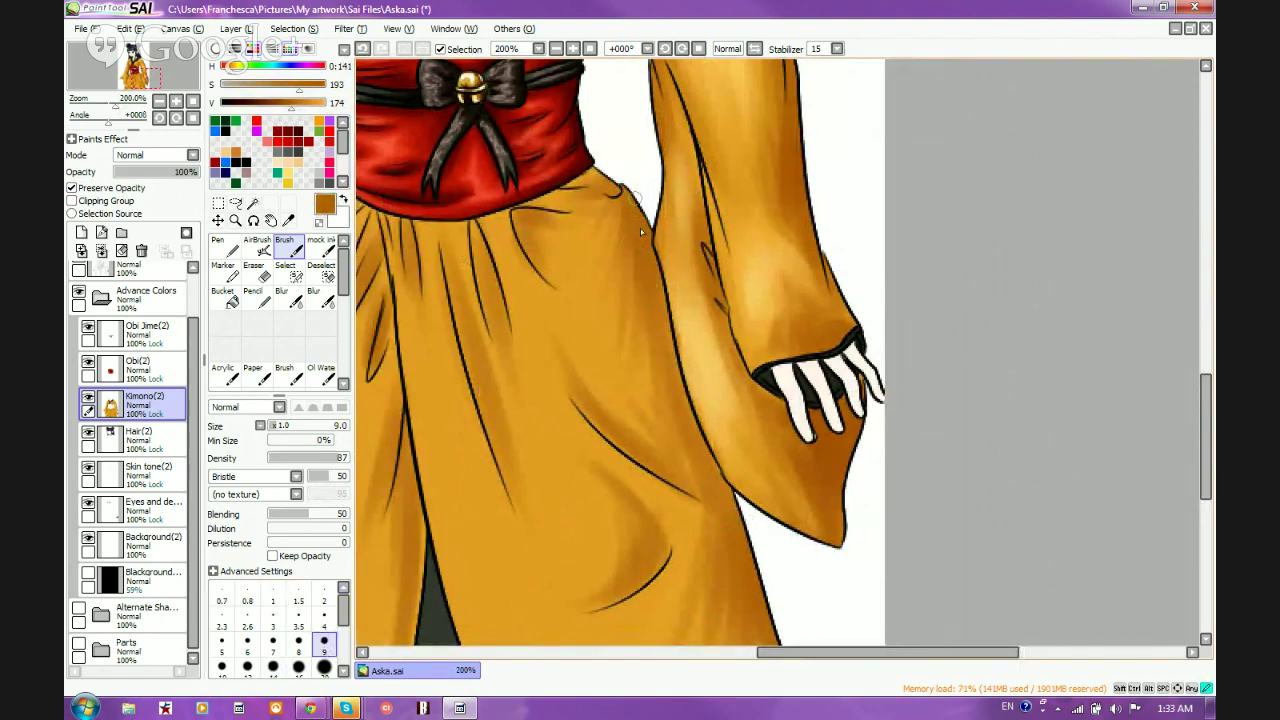
{"action": "left_click_drag", "start_coordinate": [297, 104], "coordinate": [277, 104]}
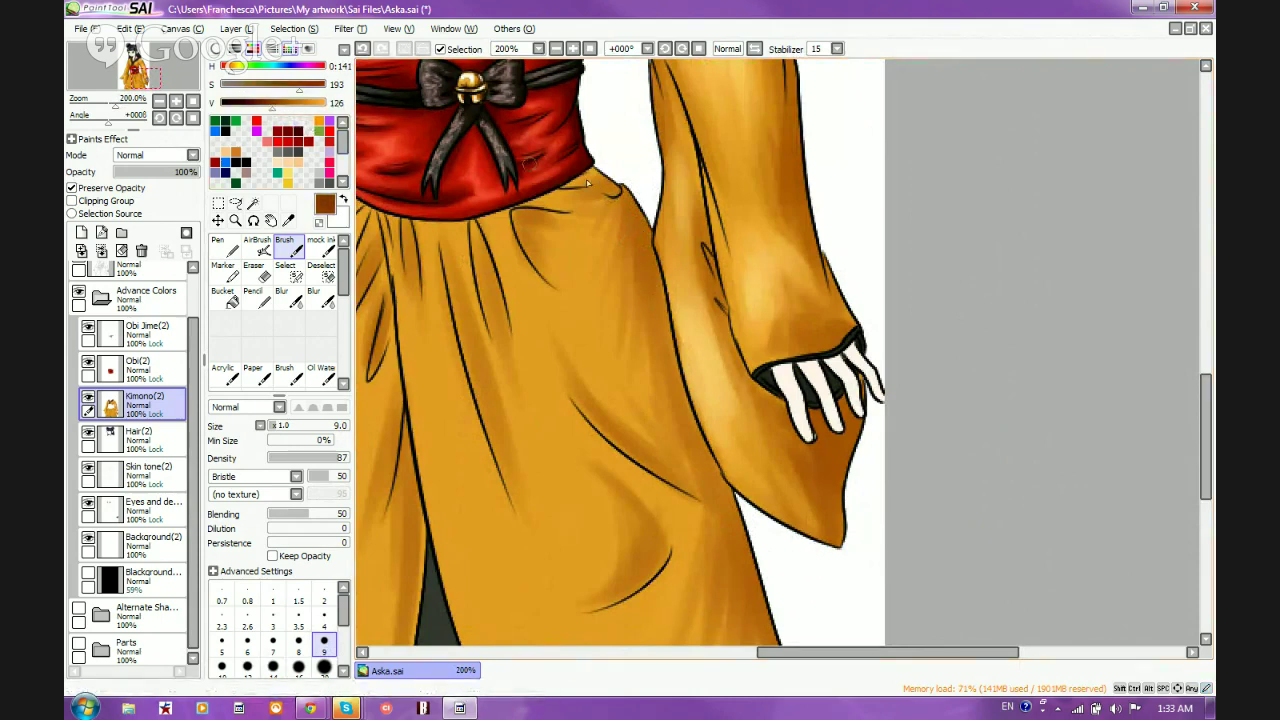
{"action": "left_click_drag", "start_coordinate": [636, 206], "coordinate": [663, 334]}
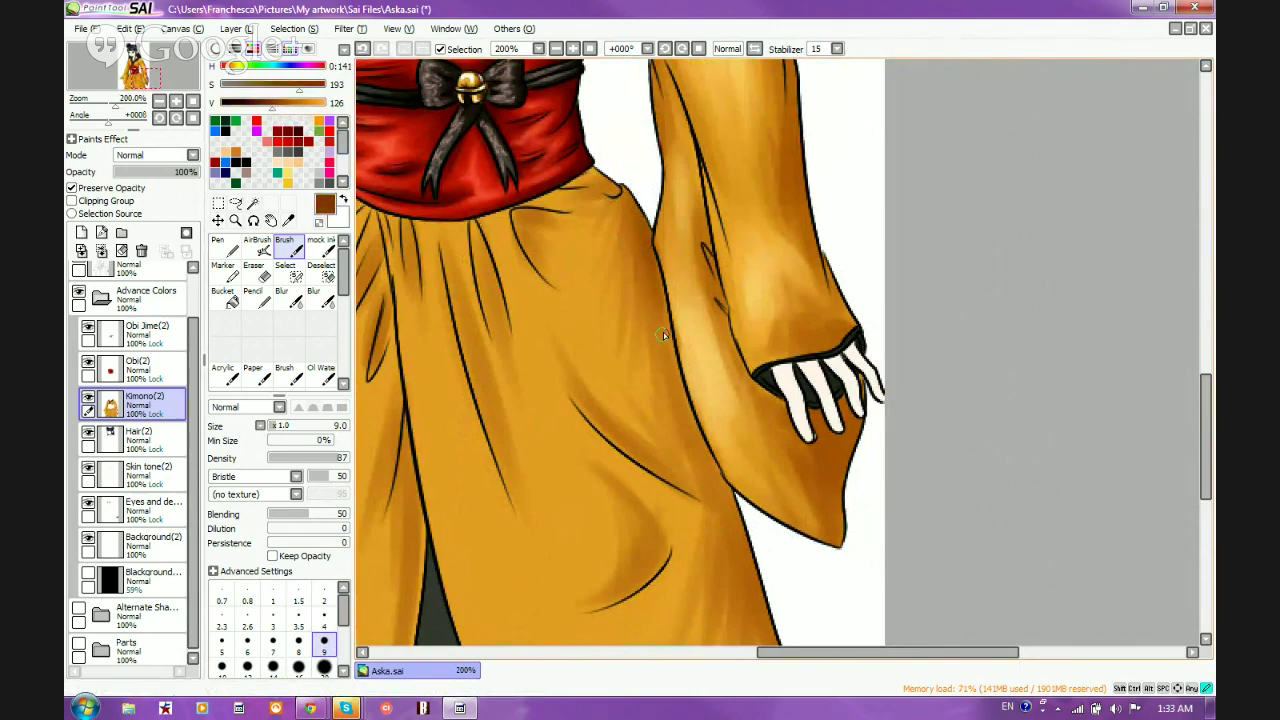
{"action": "left_click_drag", "start_coordinate": [653, 268], "coordinate": [668, 340]}
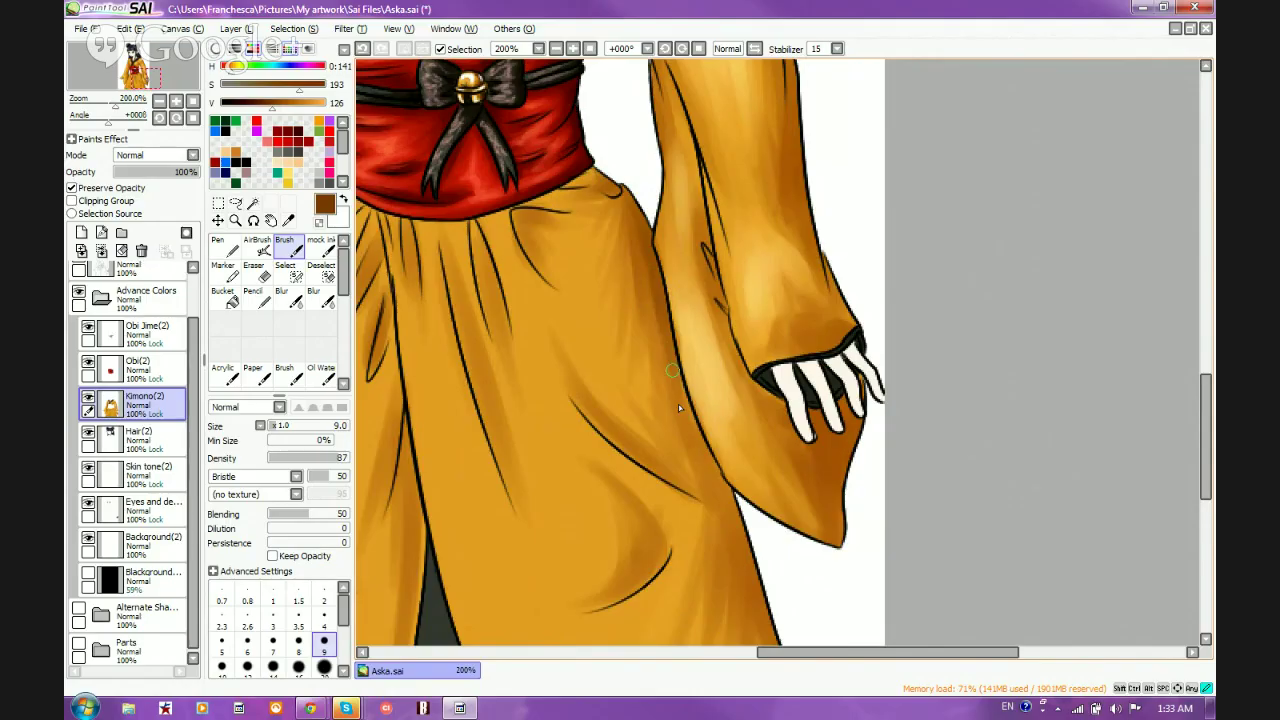
{"action": "left_click_drag", "start_coordinate": [682, 382], "coordinate": [722, 495]}
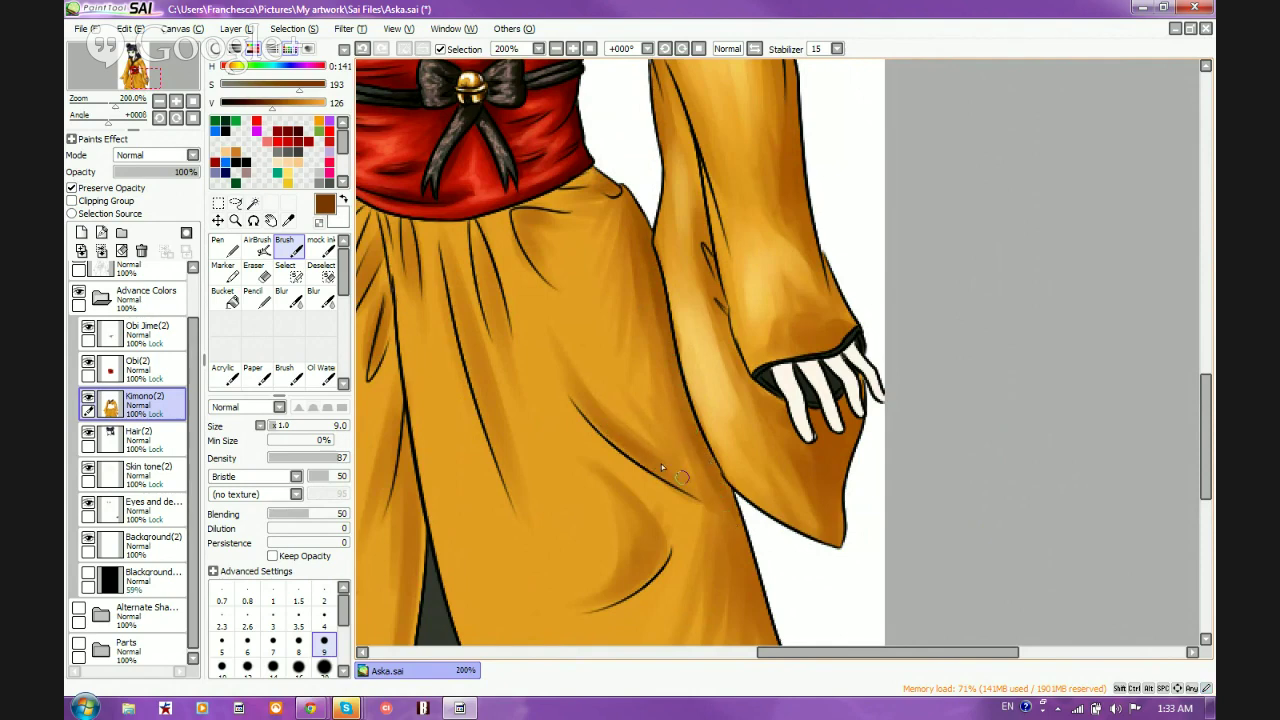
Darken the skirt's diagonal fold, the curved fold beneath it and the side edge down to the hem with the same dark brown
{"action": "mouse_move", "coordinate": [571, 370]}
{"action": "left_mouse_down"}
{"action": "mouse_move", "coordinate": [599, 430]}
{"action": "mouse_move", "coordinate": [713, 498]}
{"action": "mouse_move", "coordinate": [702, 481]}
{"action": "mouse_move", "coordinate": [751, 563]}
{"action": "left_mouse_up"}
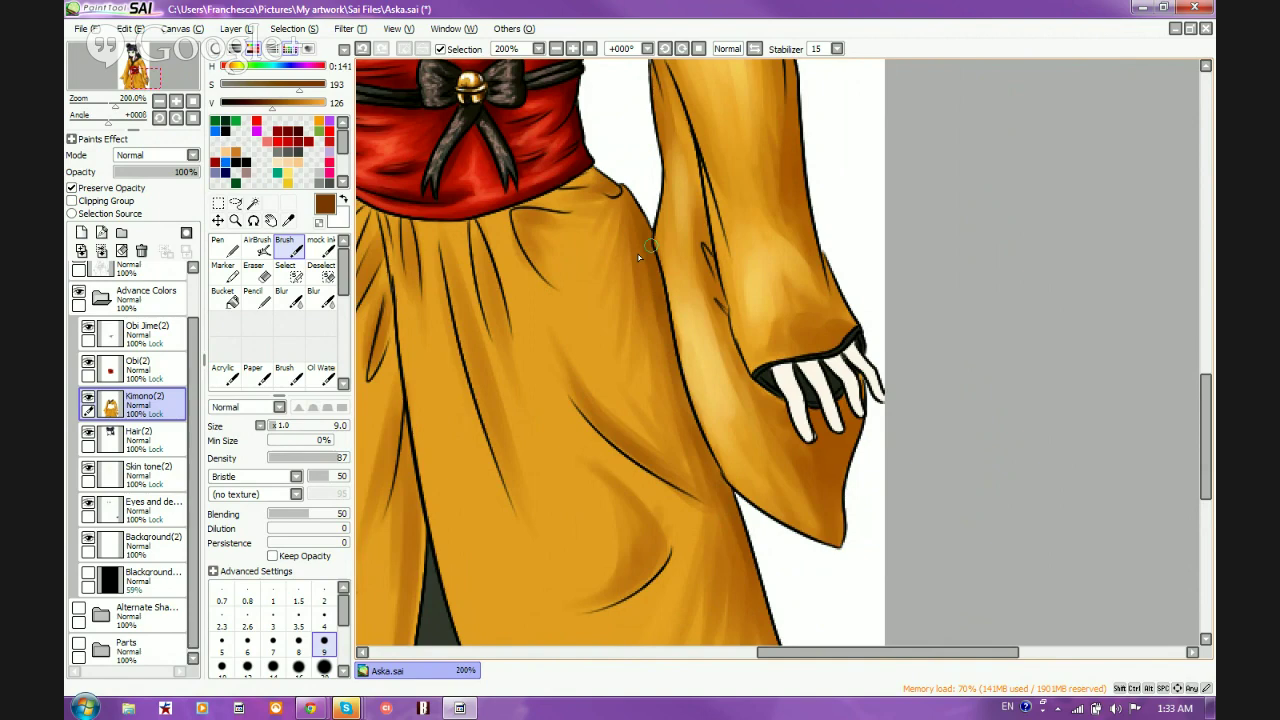
{"action": "scroll", "coordinate": [731, 195], "scroll_direction": "down", "scroll_amount": 2}
{"action": "scroll", "coordinate": [804, 186], "scroll_direction": "up", "scroll_amount": 1}
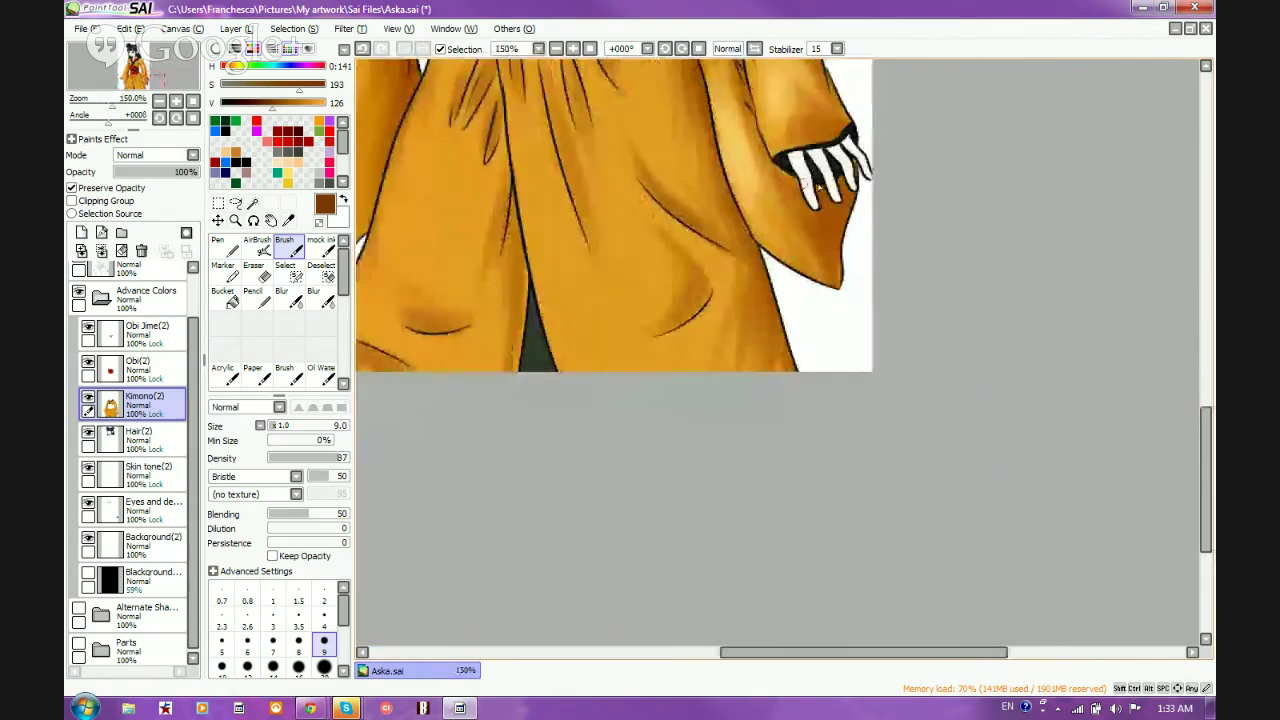
{"action": "scroll", "coordinate": [818, 188], "scroll_direction": "up", "scroll_amount": 1}
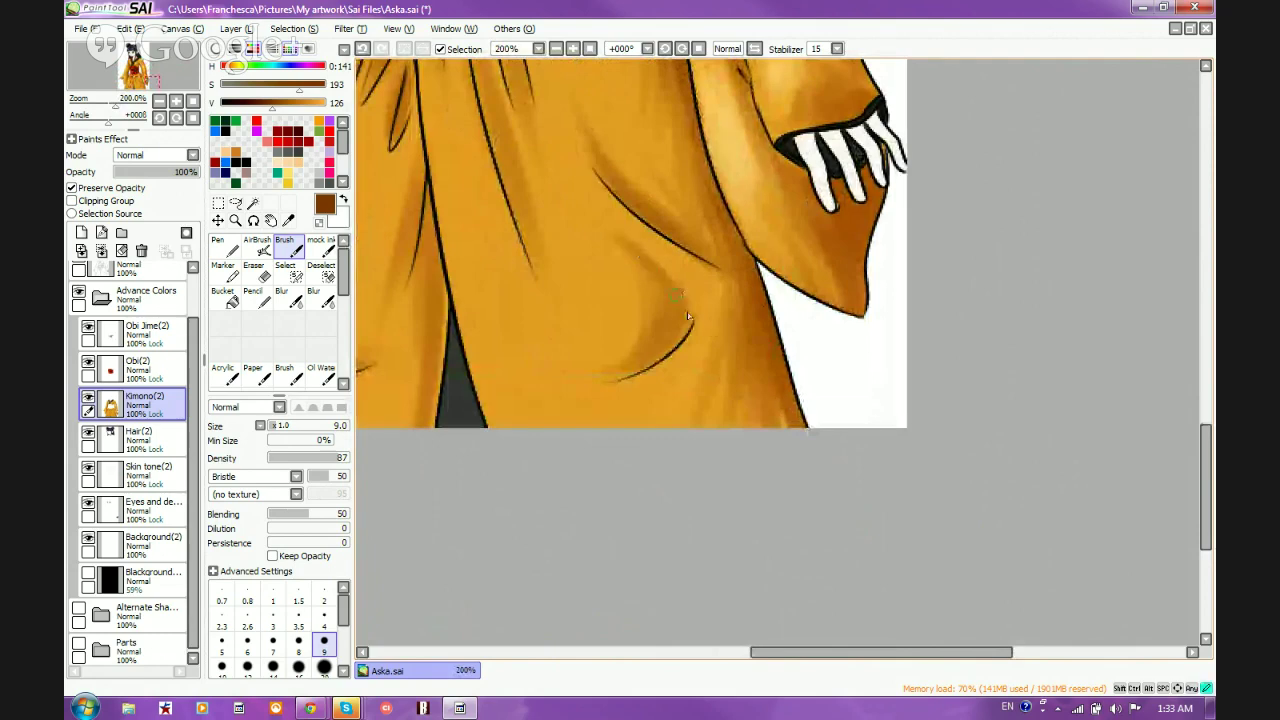
{"action": "mouse_move", "coordinate": [689, 314]}
{"action": "left_mouse_down"}
{"action": "mouse_move", "coordinate": [647, 275]}
{"action": "mouse_move", "coordinate": [679, 305]}
{"action": "mouse_move", "coordinate": [657, 363]}
{"action": "mouse_move", "coordinate": [628, 372]}
{"action": "mouse_move", "coordinate": [665, 299]}
{"action": "mouse_move", "coordinate": [675, 327]}
{"action": "mouse_move", "coordinate": [609, 243]}
{"action": "mouse_move", "coordinate": [673, 304]}
{"action": "mouse_move", "coordinate": [558, 204]}
{"action": "mouse_move", "coordinate": [662, 326]}
{"action": "mouse_move", "coordinate": [601, 240]}
{"action": "mouse_move", "coordinate": [644, 325]}
{"action": "mouse_move", "coordinate": [585, 323]}
{"action": "left_mouse_up"}
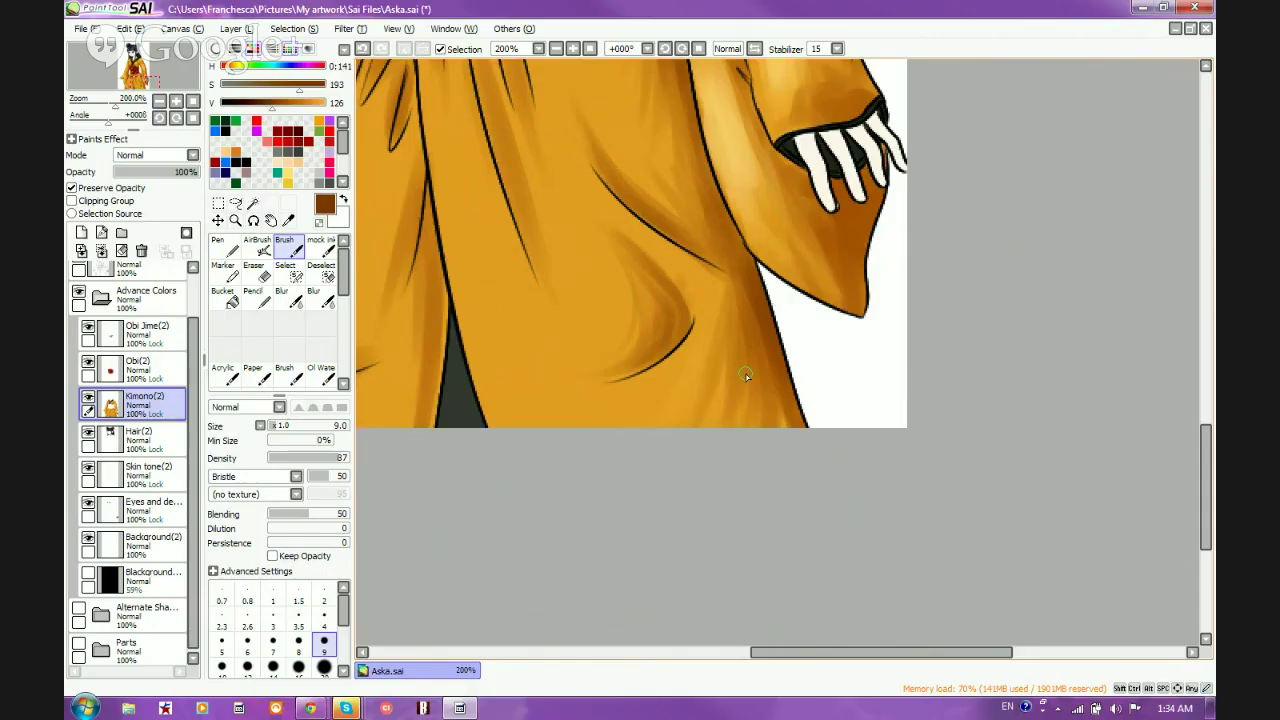
Soften the skirt's shading around the diagonal fold with brown sampled from the sleeve and base orange sampled from the skirt
{"action": "scroll", "coordinate": [746, 374], "scroll_direction": "down", "scroll_amount": 3}
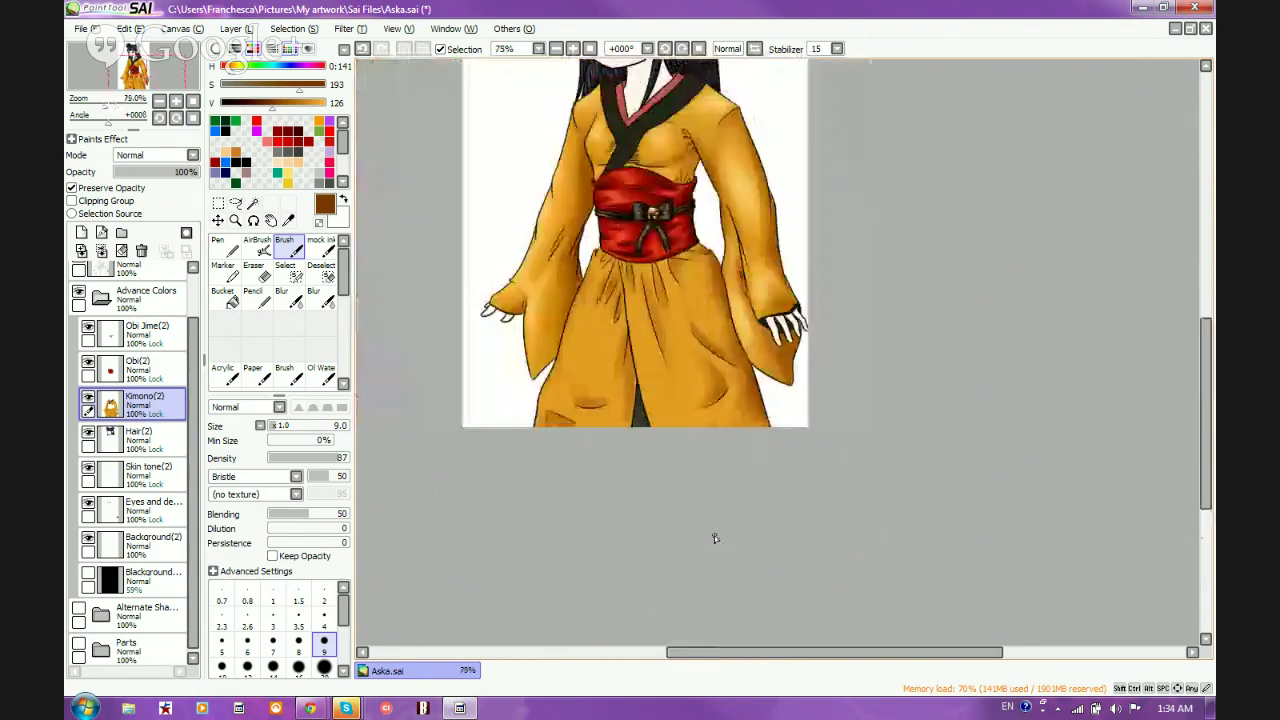
{"action": "scroll", "coordinate": [714, 535], "scroll_direction": "up", "scroll_amount": 2}
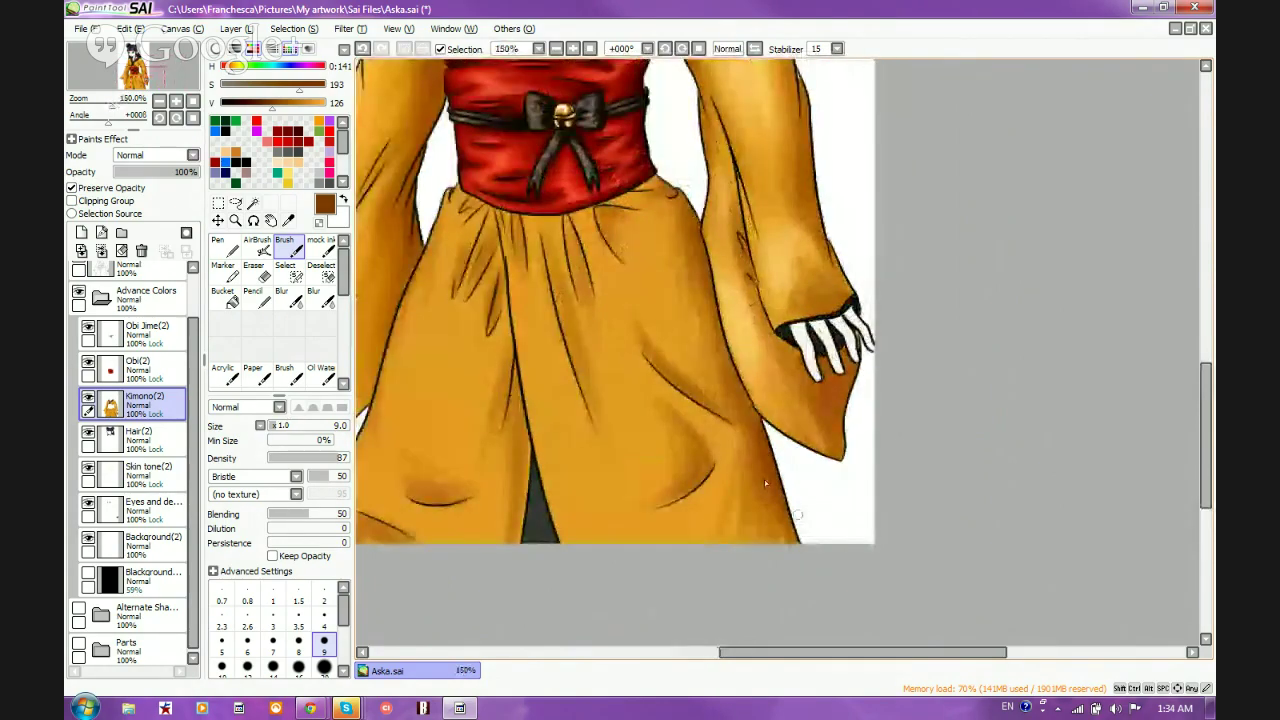
{"action": "scroll", "coordinate": [764, 479], "scroll_direction": "up", "scroll_amount": 1}
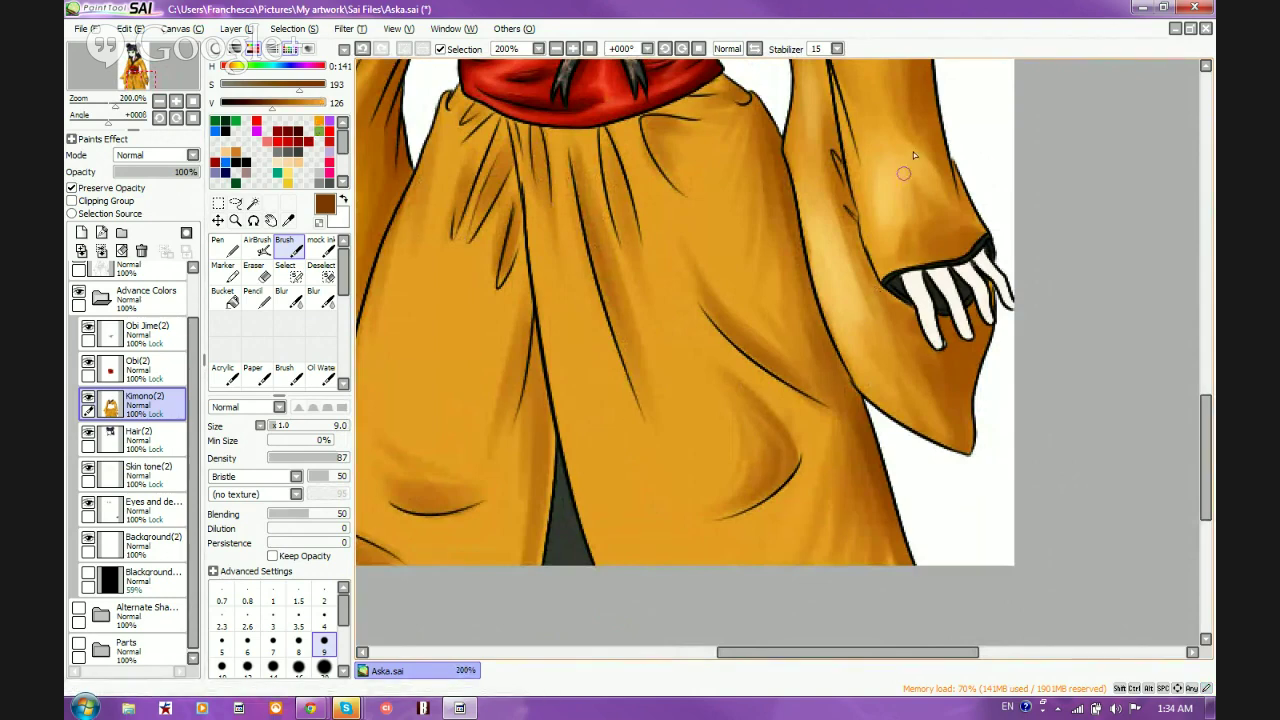
{"action": "right_click", "coordinate": [904, 224]}
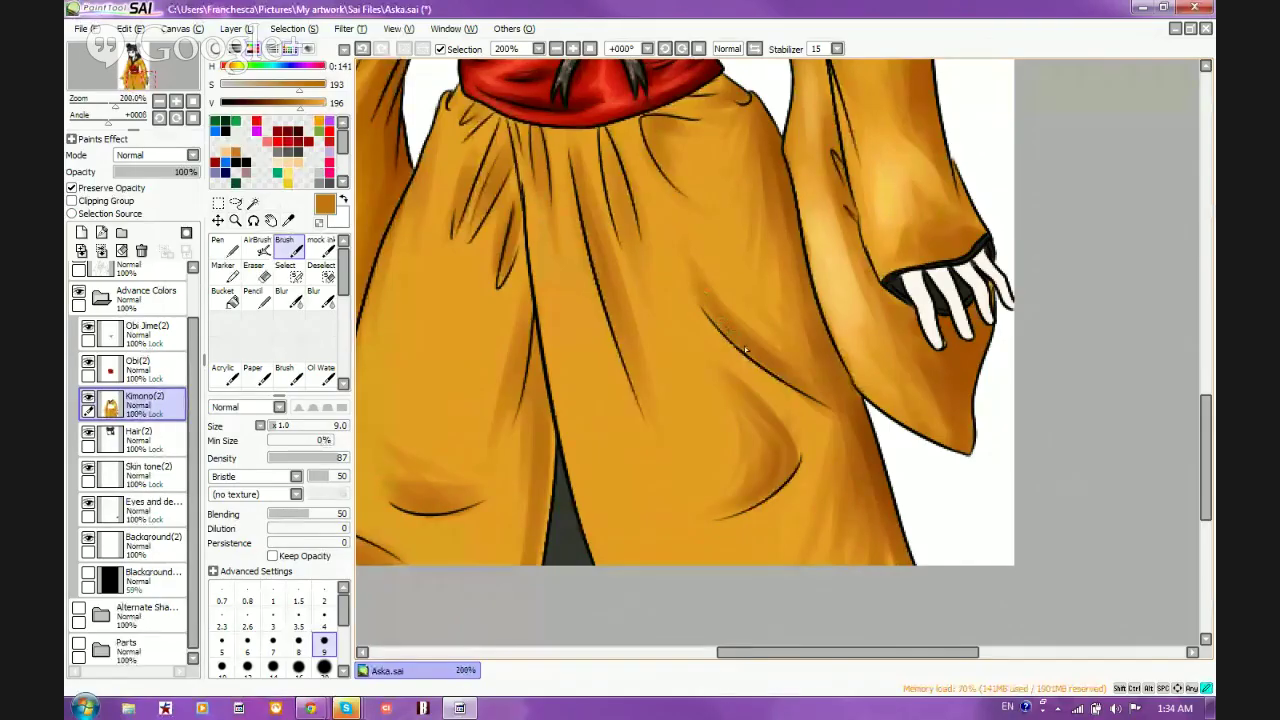
{"action": "right_click", "coordinate": [678, 183]}
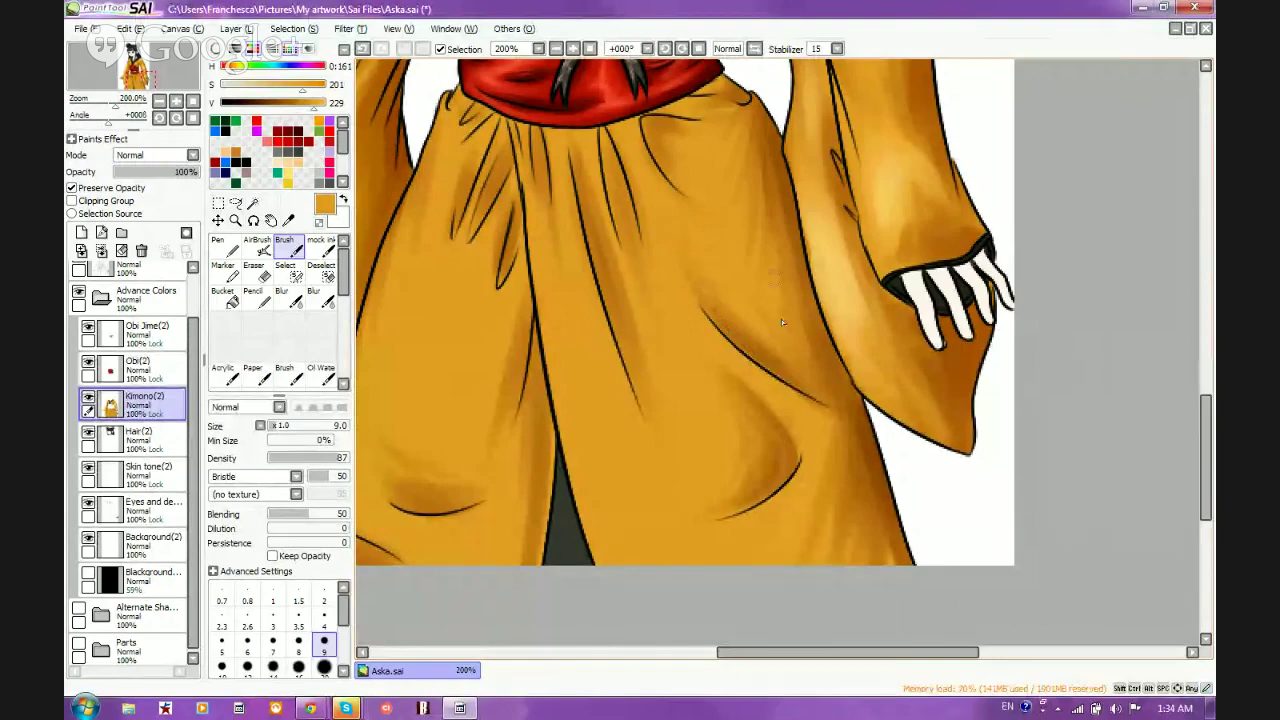
Shade long folds down the skirt's overlapping front panel beside the opening with sampled dark brown of saturation 160 and value 144
{"action": "right_click", "coordinate": [872, 453]}
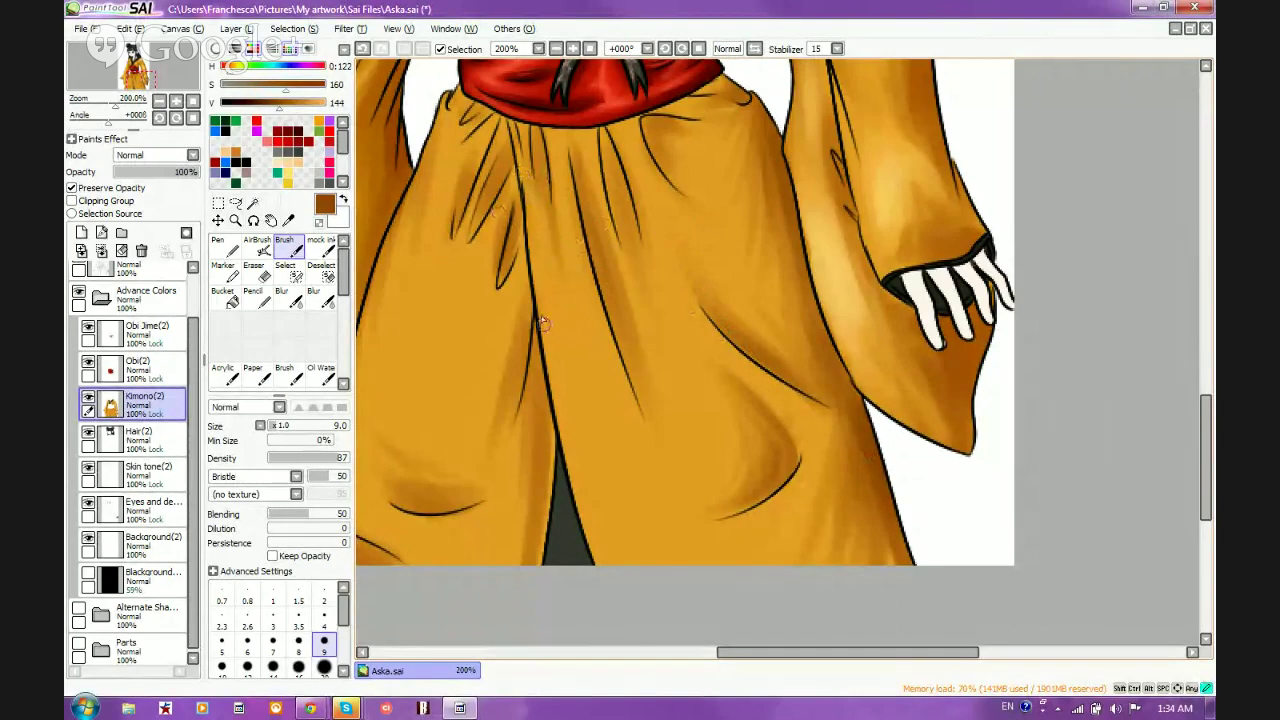
{"action": "left_click_drag", "start_coordinate": [514, 148], "coordinate": [562, 372]}
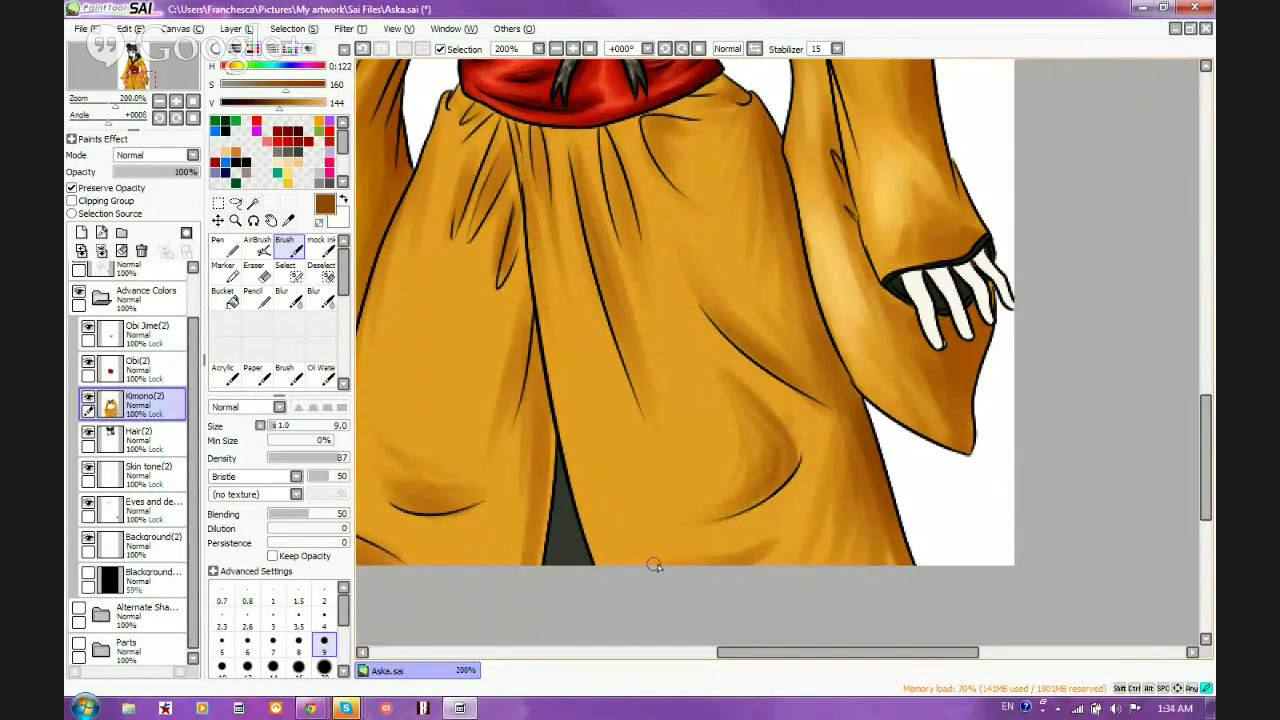
{"action": "mouse_move", "coordinate": [551, 280]}
{"action": "left_mouse_down"}
{"action": "mouse_move", "coordinate": [547, 242]}
{"action": "mouse_move", "coordinate": [622, 518]}
{"action": "left_mouse_up"}
{"action": "mouse_move", "coordinate": [536, 200]}
{"action": "left_mouse_down"}
{"action": "mouse_move", "coordinate": [565, 340]}
{"action": "mouse_move", "coordinate": [610, 450]}
{"action": "left_mouse_up"}
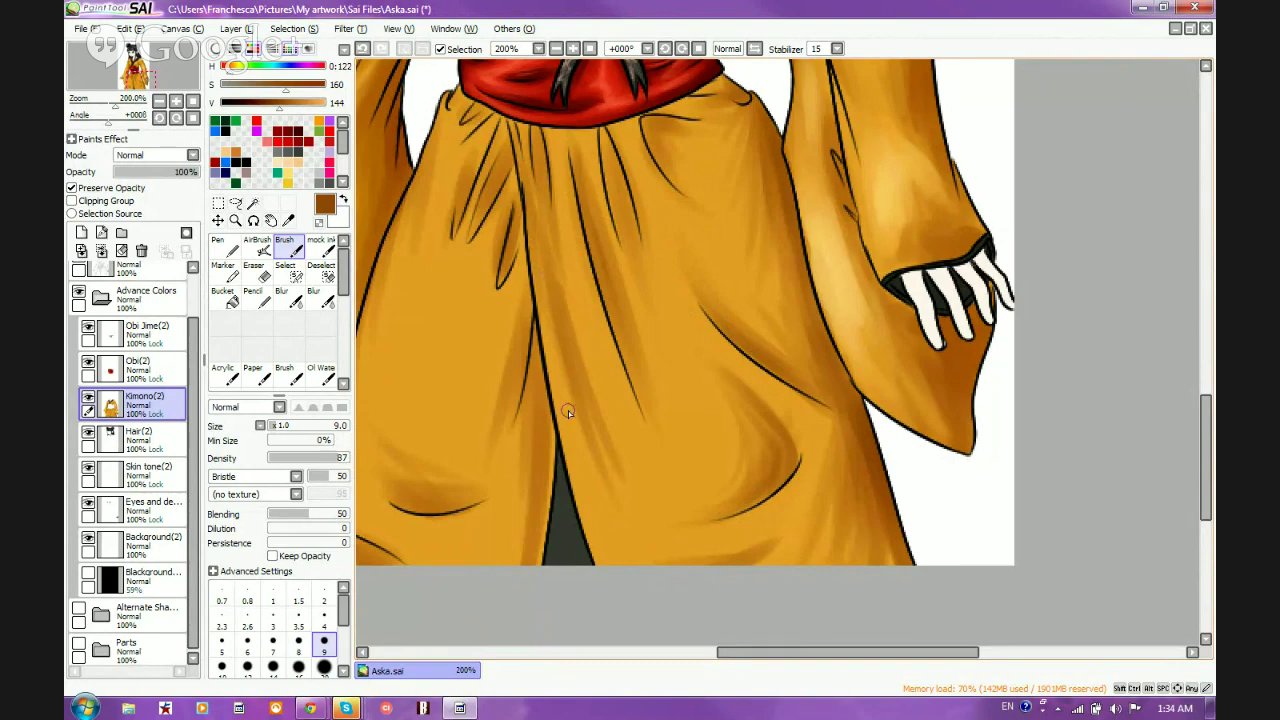
{"action": "mouse_move", "coordinate": [553, 219]}
{"action": "left_mouse_down"}
{"action": "mouse_move", "coordinate": [574, 377]}
{"action": "mouse_move", "coordinate": [623, 503]}
{"action": "mouse_move", "coordinate": [551, 325]}
{"action": "mouse_move", "coordinate": [625, 570]}
{"action": "left_mouse_up"}
{"action": "mouse_move", "coordinate": [588, 404]}
{"action": "left_mouse_down"}
{"action": "mouse_move", "coordinate": [598, 464]}
{"action": "mouse_move", "coordinate": [565, 354]}
{"action": "mouse_move", "coordinate": [620, 512]}
{"action": "left_mouse_up"}
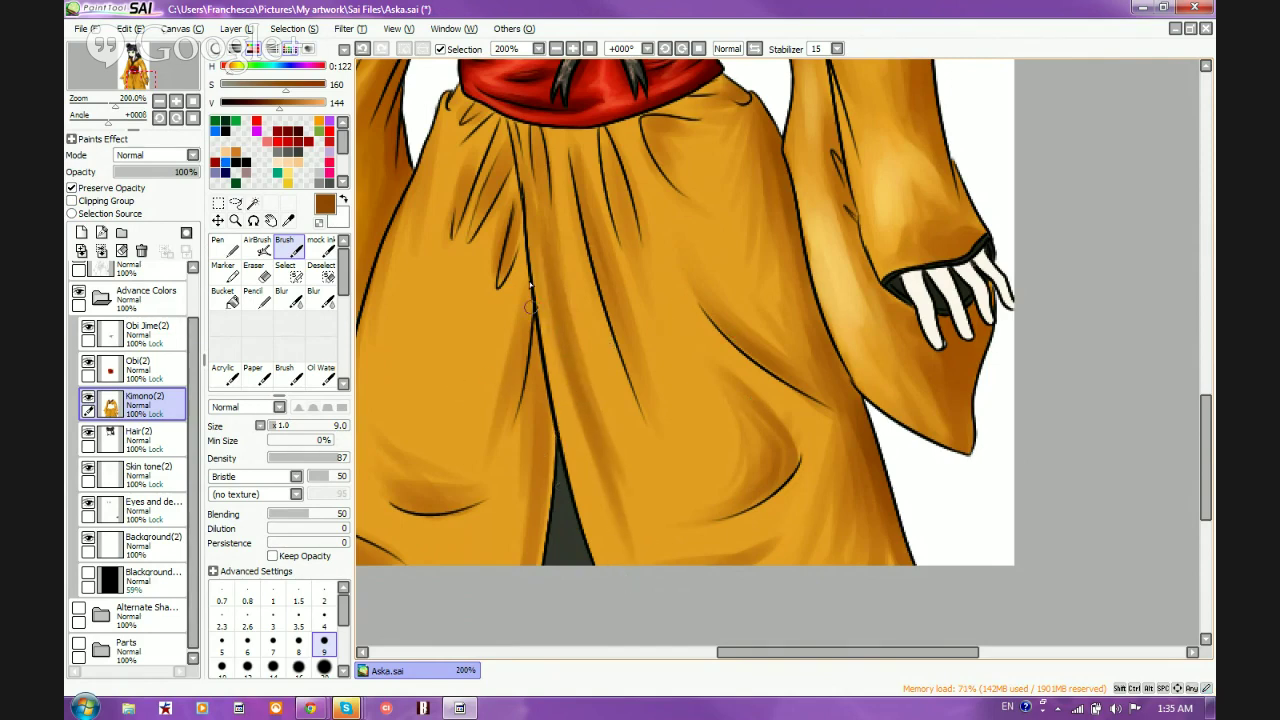
Shade the opposite skirt panel along the front opening, around the curved knee fold and down to the hem with the same brown
{"action": "mouse_move", "coordinate": [521, 248]}
{"action": "left_mouse_down"}
{"action": "mouse_move", "coordinate": [510, 417]}
{"action": "mouse_move", "coordinate": [524, 325]}
{"action": "mouse_move", "coordinate": [482, 469]}
{"action": "left_mouse_up"}
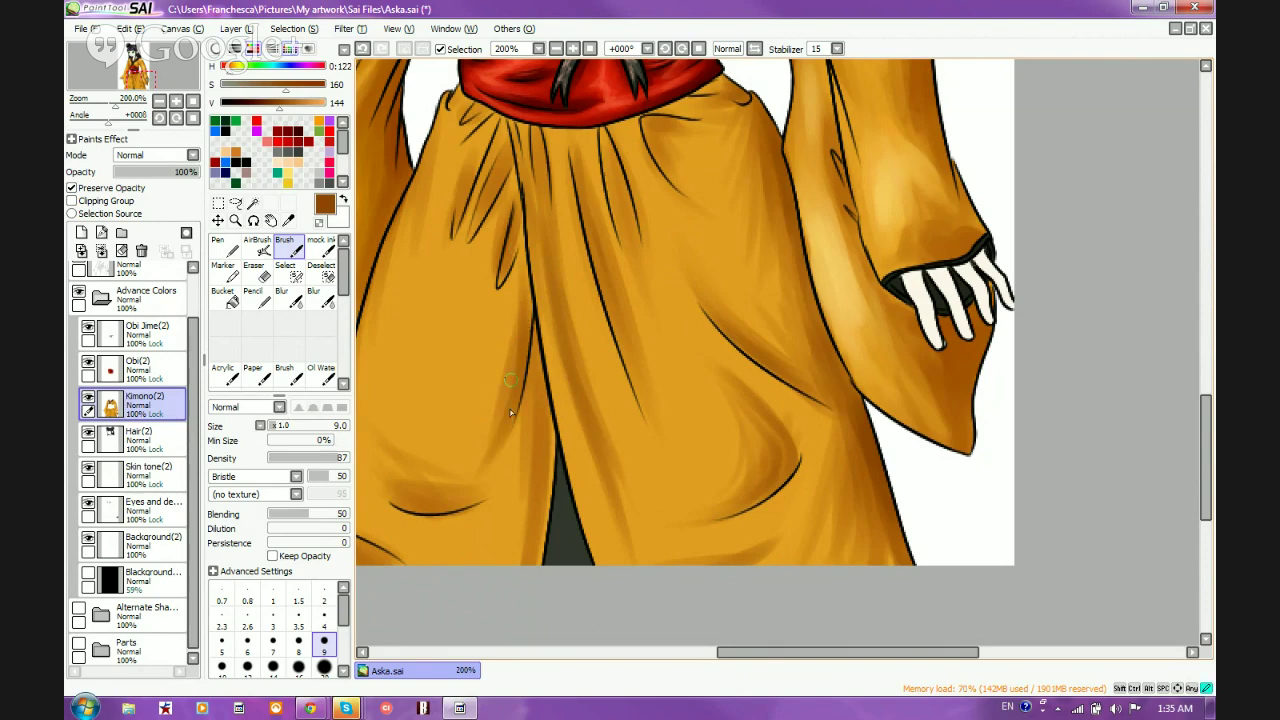
{"action": "mouse_move", "coordinate": [508, 414]}
{"action": "left_mouse_down"}
{"action": "mouse_move", "coordinate": [431, 507]}
{"action": "mouse_move", "coordinate": [513, 386]}
{"action": "mouse_move", "coordinate": [448, 516]}
{"action": "mouse_move", "coordinate": [496, 470]}
{"action": "mouse_move", "coordinate": [506, 445]}
{"action": "mouse_move", "coordinate": [420, 512]}
{"action": "left_mouse_up"}
{"action": "left_click_drag", "start_coordinate": [486, 436], "coordinate": [443, 485]}
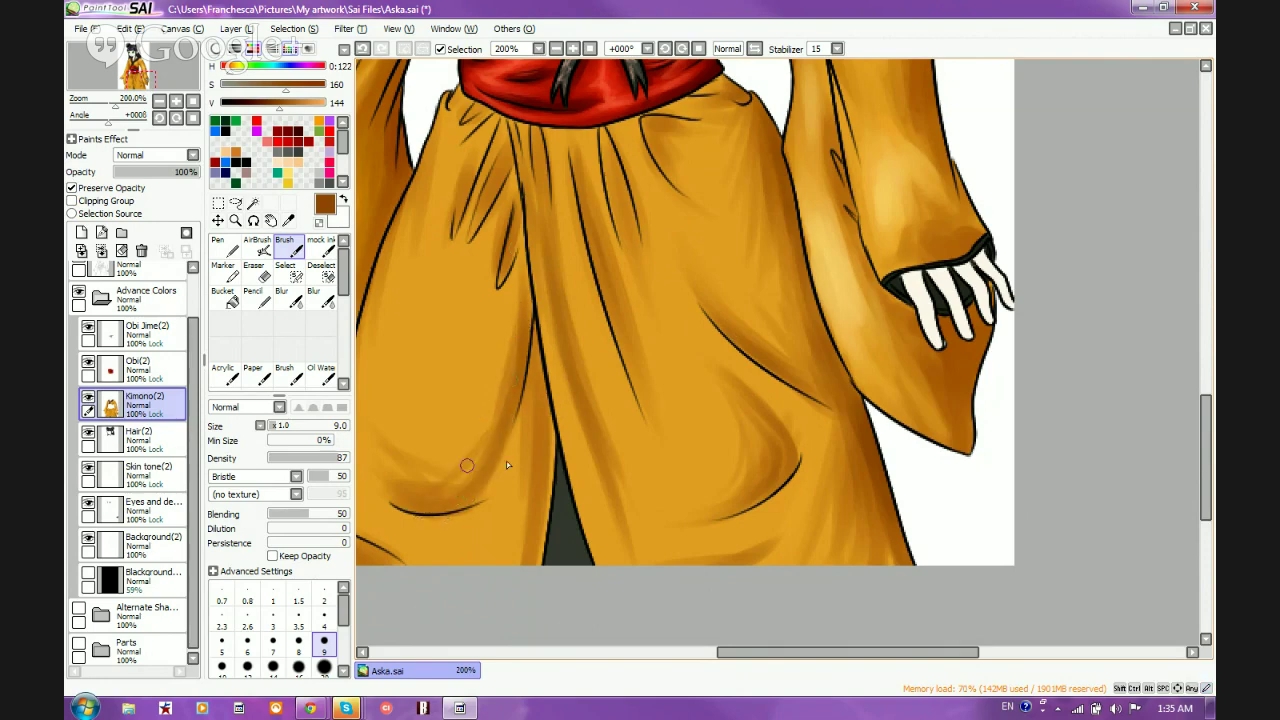
{"action": "left_click_drag", "start_coordinate": [531, 484], "coordinate": [508, 588]}
{"action": "left_click_drag", "start_coordinate": [537, 452], "coordinate": [506, 556]}
{"action": "left_click_drag", "start_coordinate": [530, 470], "coordinate": [510, 508]}
{"action": "left_click_drag", "start_coordinate": [532, 441], "coordinate": [516, 464]}
Blend the knee fold's shadow and the front panel's pleats with sampled orange of saturation 222 and value 213
{"action": "scroll", "coordinate": [628, 268], "scroll_direction": "down", "scroll_amount": 2}
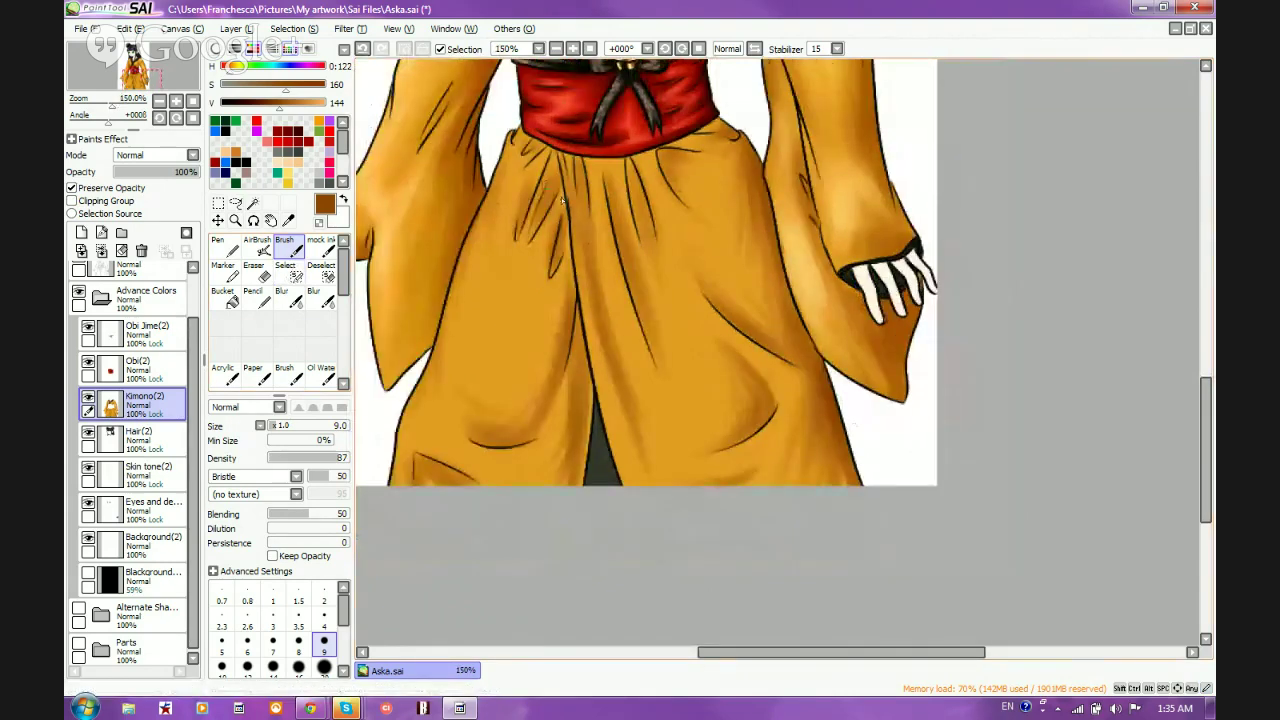
{"action": "scroll", "coordinate": [628, 267], "scroll_direction": "up", "scroll_amount": 2}
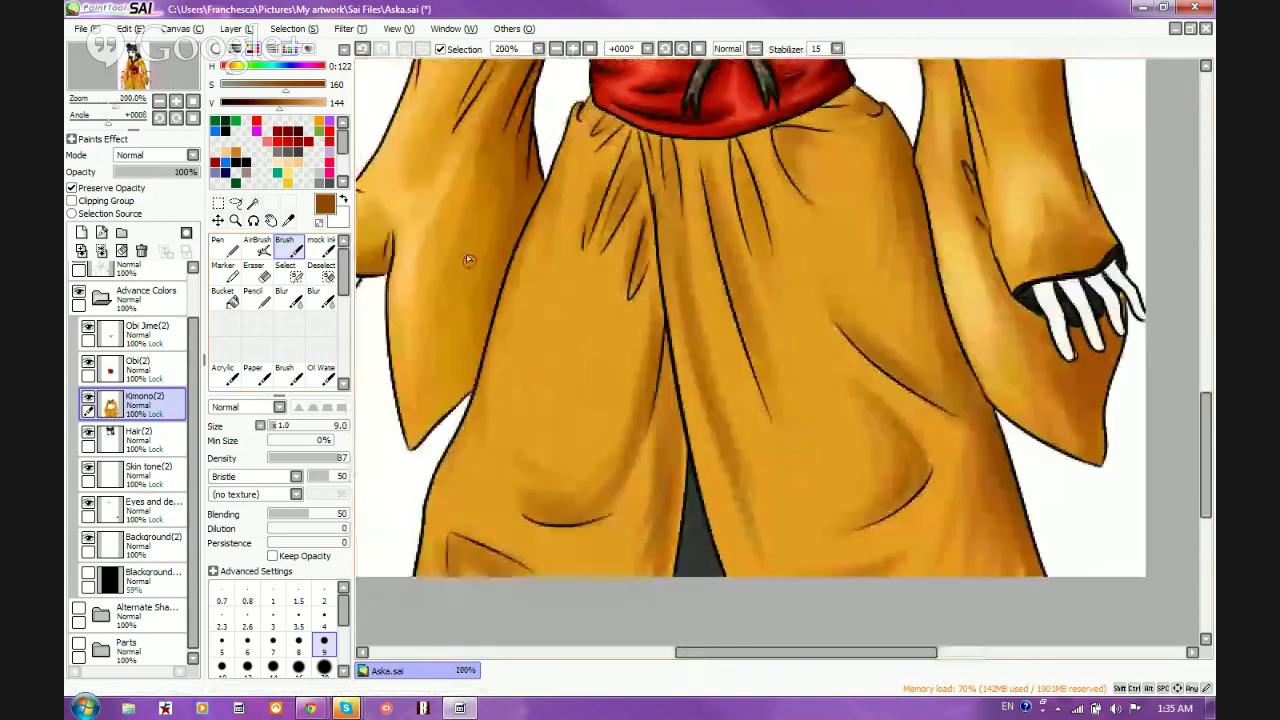
{"action": "left_click", "coordinate": [624, 343], "text": "alt"}
{"action": "left_click_drag", "start_coordinate": [611, 473], "coordinate": [580, 492]}
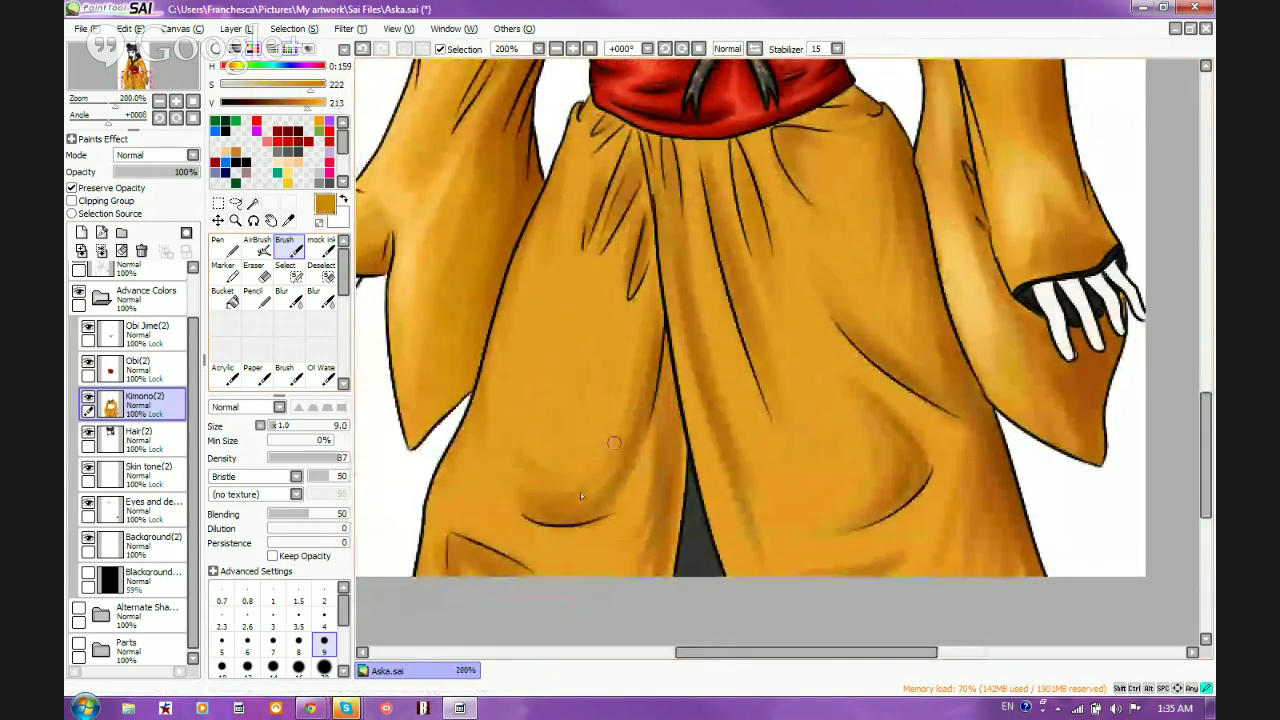
{"action": "left_click_drag", "start_coordinate": [622, 443], "coordinate": [566, 501]}
{"action": "left_click_drag", "start_coordinate": [654, 374], "coordinate": [621, 458]}
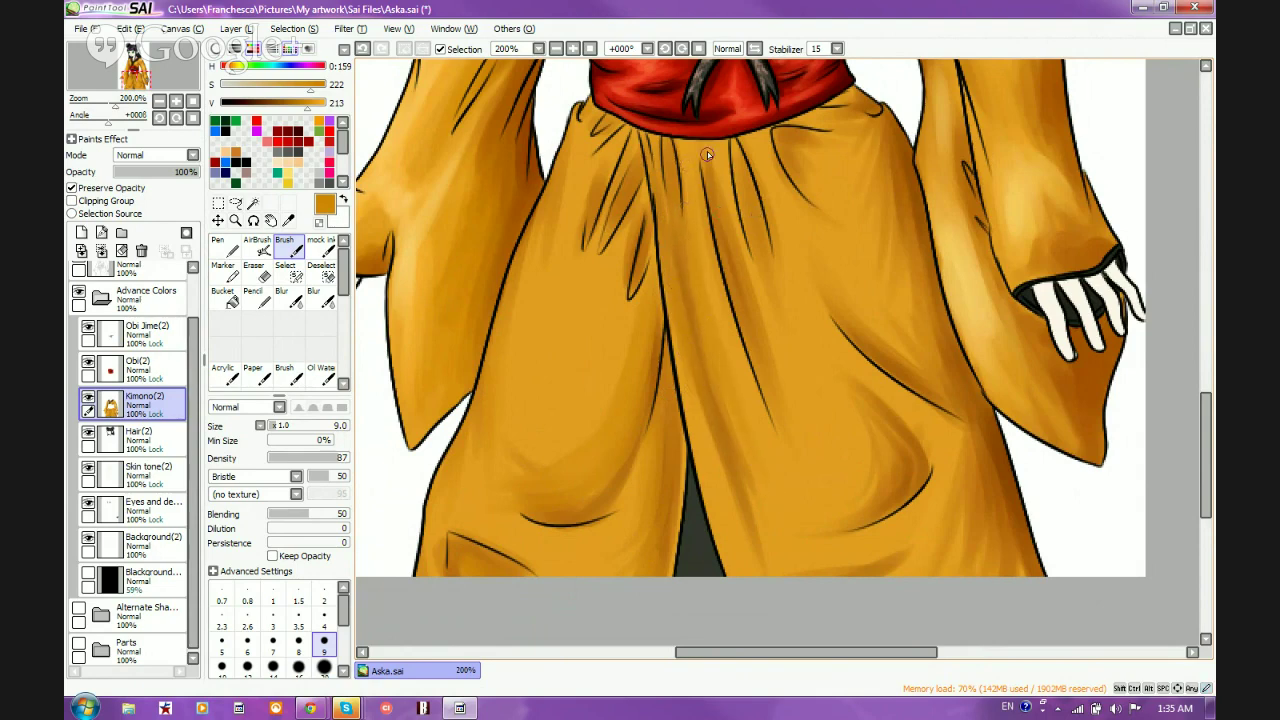
{"action": "left_click_drag", "start_coordinate": [734, 216], "coordinate": [766, 340]}
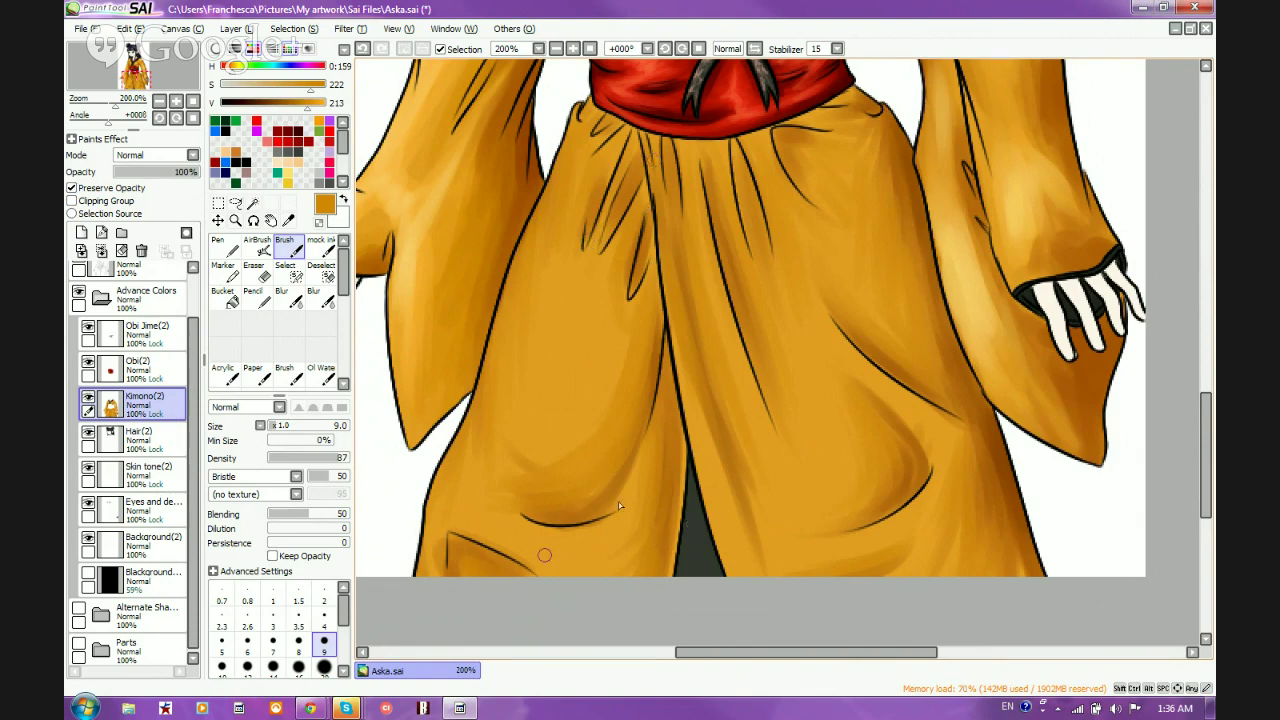
Deepen the gathers beside the opening, the knee fold and the hem crease with a size 4 brush and sampled brown darkened to value 122
{"action": "left_click", "coordinate": [913, 184], "text": "alt"}
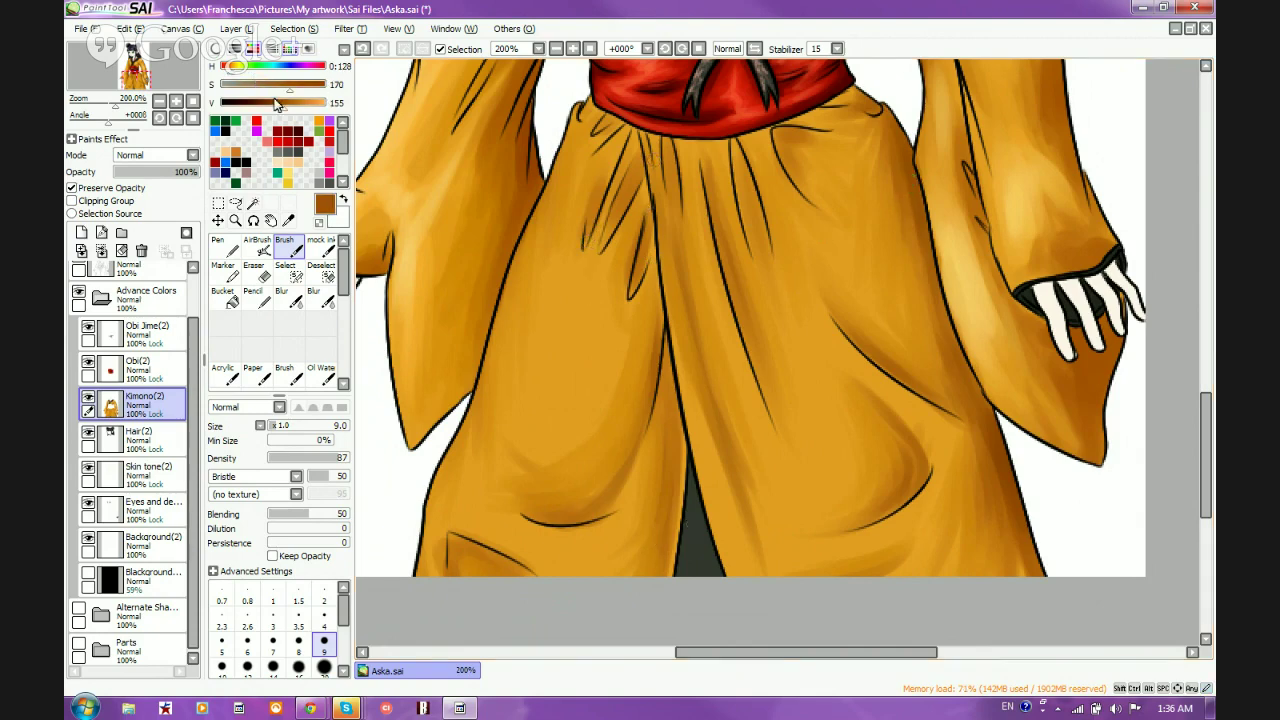
{"action": "left_click", "coordinate": [323, 616]}
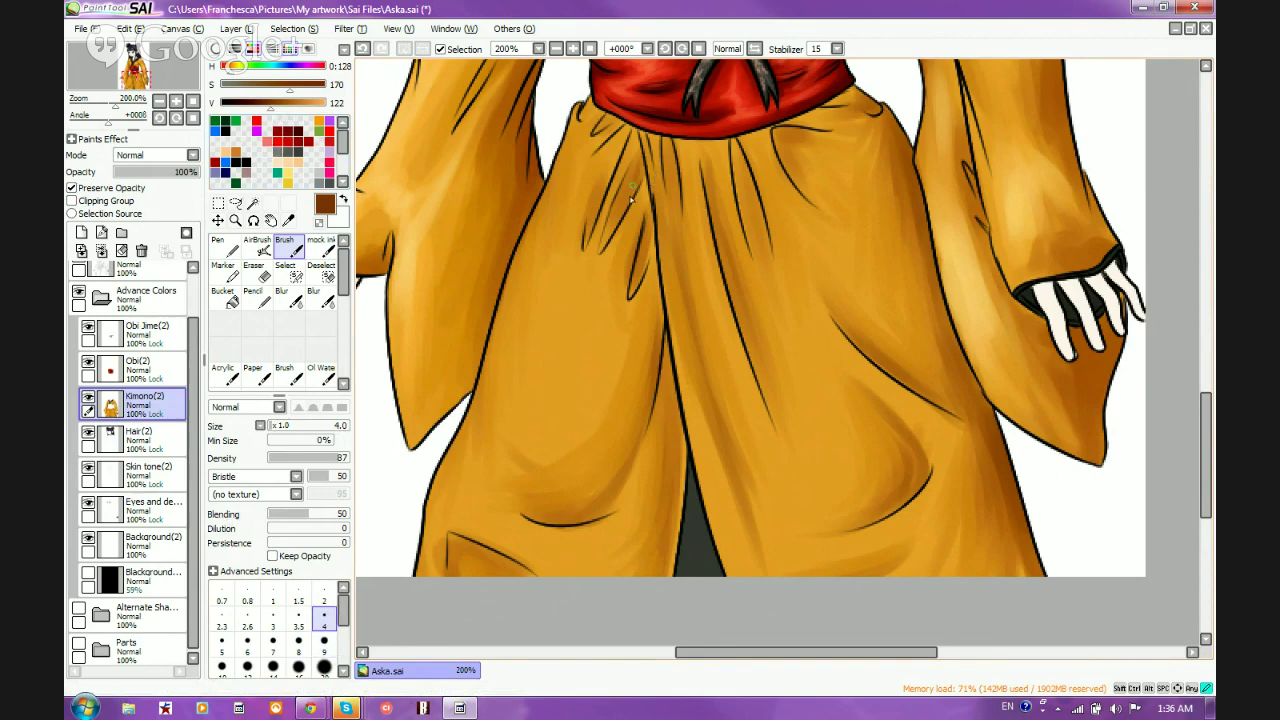
{"action": "mouse_move", "coordinate": [642, 160]}
{"action": "left_mouse_down"}
{"action": "mouse_move", "coordinate": [620, 206]}
{"action": "mouse_move", "coordinate": [626, 196]}
{"action": "mouse_move", "coordinate": [640, 270]}
{"action": "left_mouse_up"}
{"action": "left_click_drag", "start_coordinate": [653, 214], "coordinate": [649, 262]}
{"action": "mouse_move", "coordinate": [576, 526]}
{"action": "left_mouse_down"}
{"action": "mouse_move", "coordinate": [621, 481]}
{"action": "mouse_move", "coordinate": [602, 515]}
{"action": "mouse_move", "coordinate": [633, 457]}
{"action": "mouse_move", "coordinate": [594, 508]}
{"action": "left_mouse_up"}
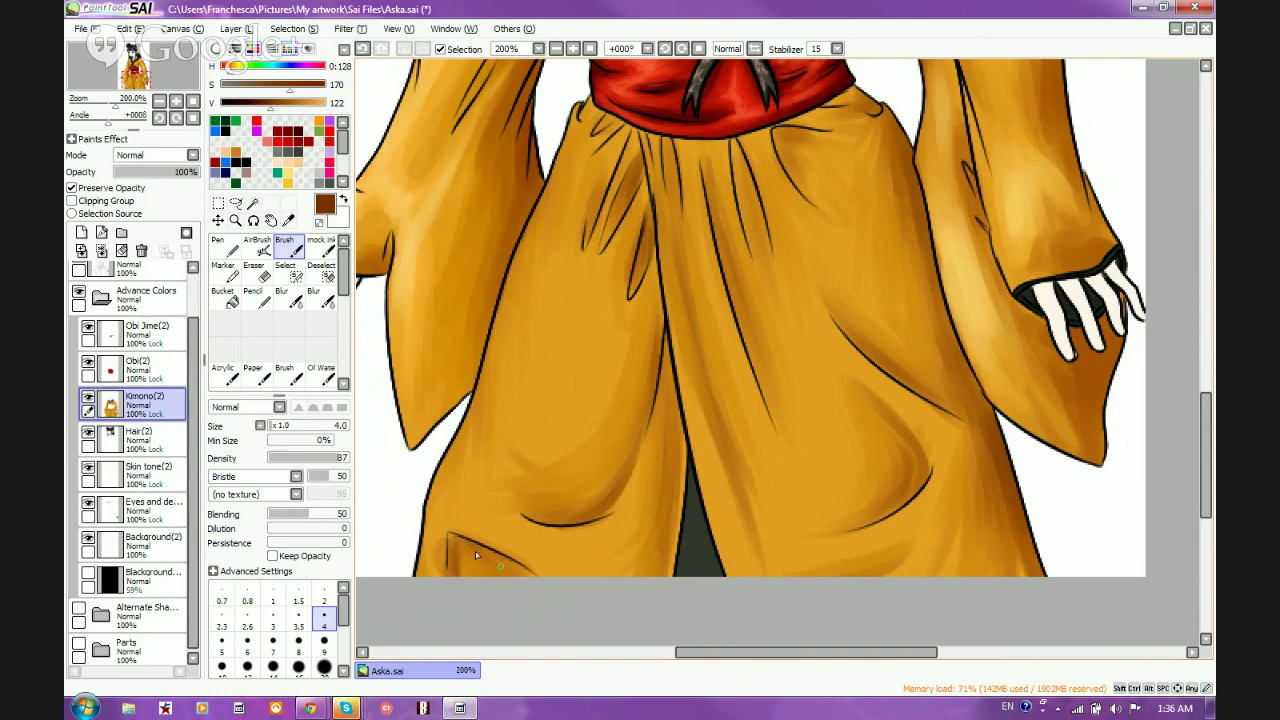
{"action": "left_click_drag", "start_coordinate": [449, 531], "coordinate": [508, 558]}
Darken the front panel's long pleat, the curved fold near the side and the gathers beneath the obi with the same brown
{"action": "mouse_move", "coordinate": [678, 150]}
{"action": "left_mouse_down"}
{"action": "mouse_move", "coordinate": [680, 226]}
{"action": "mouse_move", "coordinate": [664, 158]}
{"action": "mouse_move", "coordinate": [686, 276]}
{"action": "left_mouse_up"}
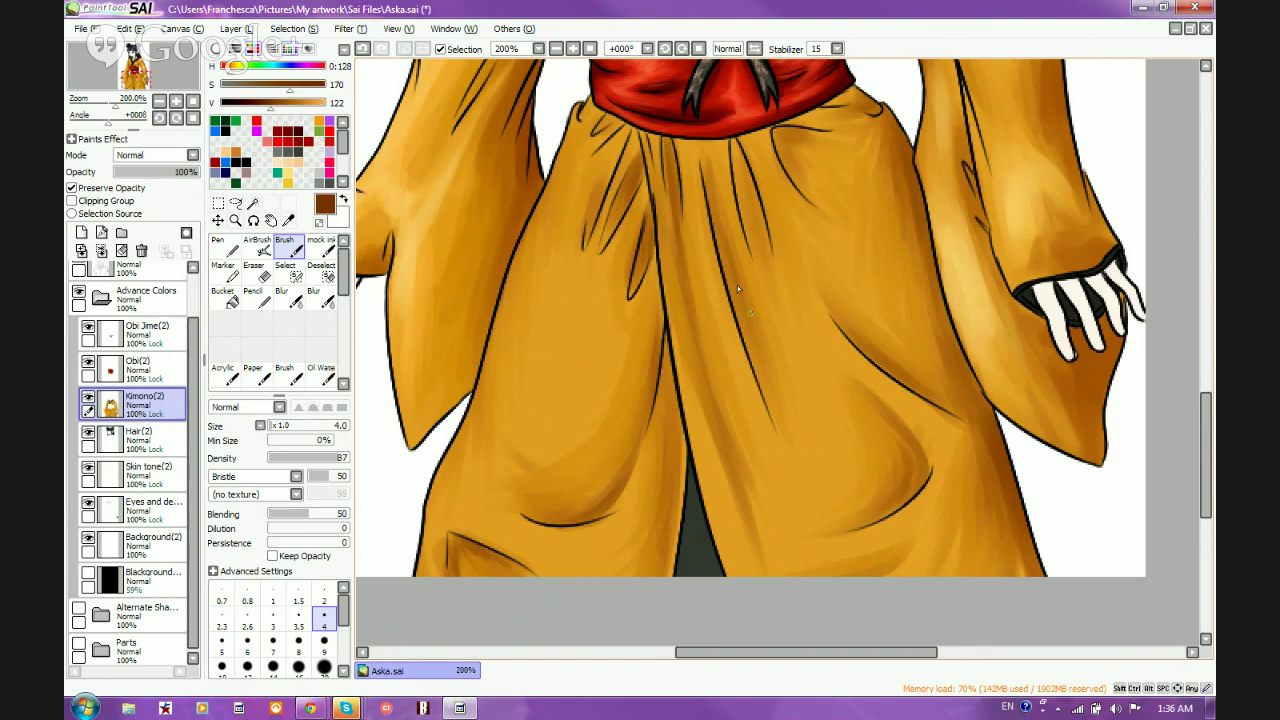
{"action": "mouse_move", "coordinate": [708, 188]}
{"action": "left_mouse_down"}
{"action": "mouse_move", "coordinate": [776, 390]}
{"action": "mouse_move", "coordinate": [731, 298]}
{"action": "mouse_move", "coordinate": [806, 481]}
{"action": "left_mouse_up"}
{"action": "left_click_drag", "start_coordinate": [924, 451], "coordinate": [878, 512]}
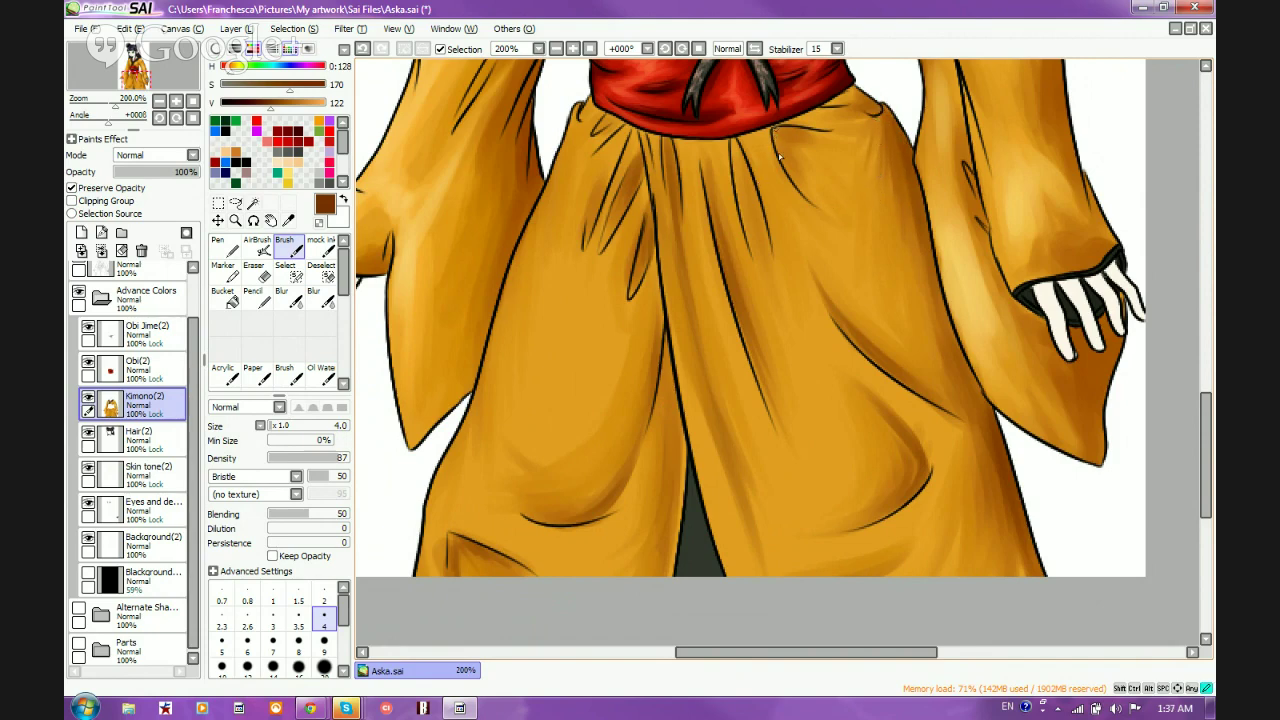
{"action": "left_click_drag", "start_coordinate": [776, 130], "coordinate": [794, 176]}
{"action": "mouse_move", "coordinate": [738, 156]}
{"action": "left_mouse_down"}
{"action": "mouse_move", "coordinate": [764, 216]}
{"action": "mouse_move", "coordinate": [754, 240]}
{"action": "left_mouse_up"}
{"action": "left_click_drag", "start_coordinate": [735, 160], "coordinate": [756, 250]}
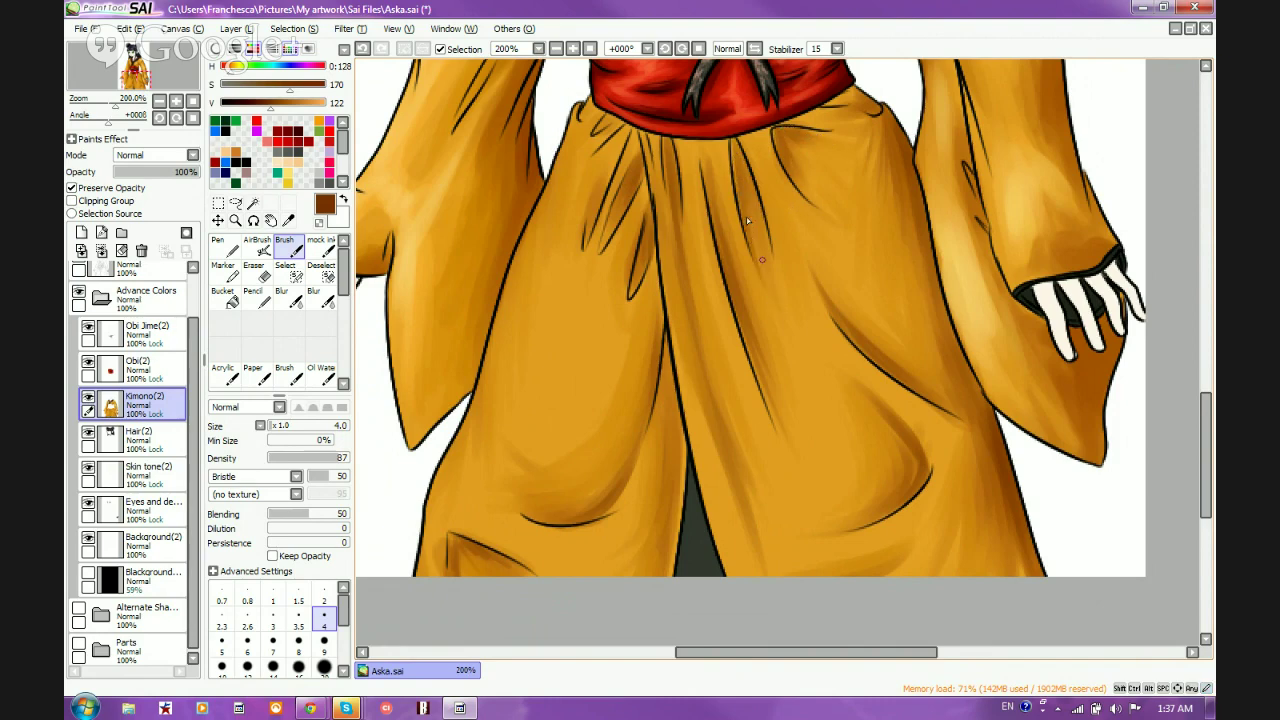
Reinforce the long pleat's shadow down its full length and darken the narrow gathers at the top of the front opening
{"action": "mouse_move", "coordinate": [704, 155]}
{"action": "left_mouse_down"}
{"action": "mouse_move", "coordinate": [736, 323]}
{"action": "mouse_move", "coordinate": [709, 218]}
{"action": "mouse_move", "coordinate": [762, 392]}
{"action": "mouse_move", "coordinate": [776, 393]}
{"action": "mouse_move", "coordinate": [726, 287]}
{"action": "mouse_move", "coordinate": [818, 472]}
{"action": "left_mouse_up"}
{"action": "left_click_drag", "start_coordinate": [757, 356], "coordinate": [800, 440]}
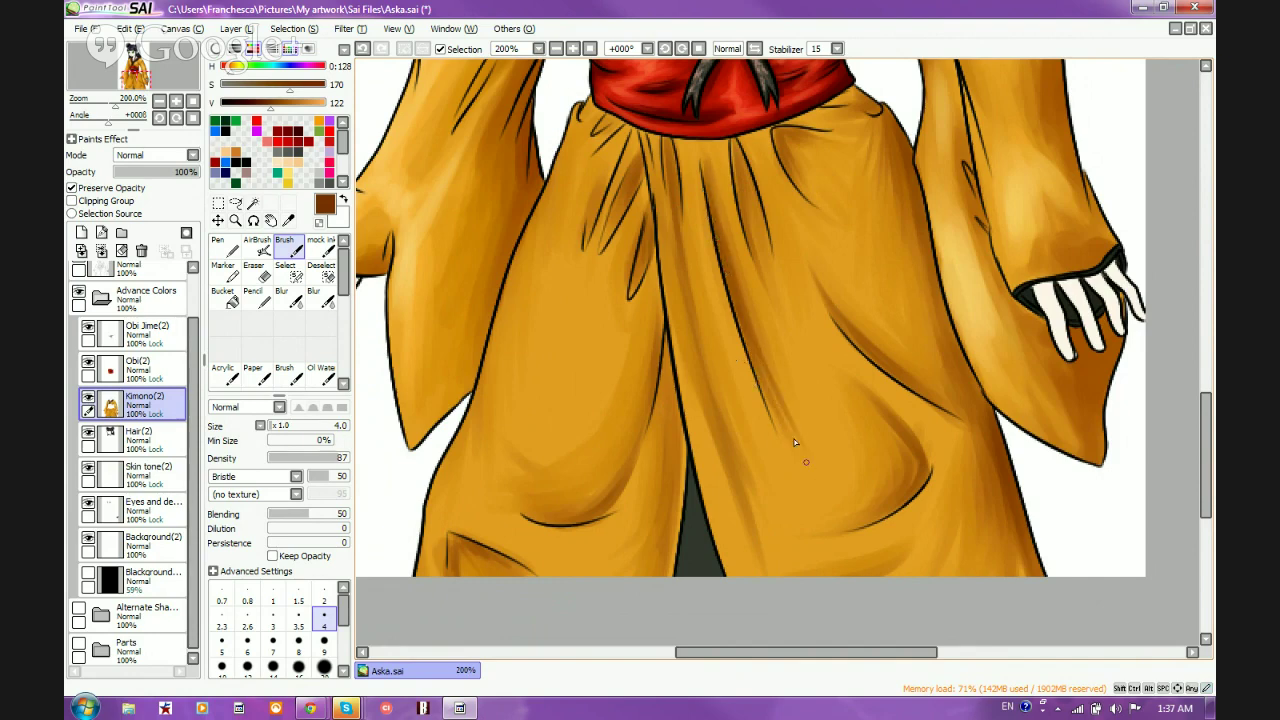
{"action": "left_click_drag", "start_coordinate": [673, 146], "coordinate": [676, 292]}
{"action": "left_click_drag", "start_coordinate": [668, 188], "coordinate": [670, 294]}
{"action": "mouse_move", "coordinate": [645, 227]}
{"action": "left_mouse_down"}
{"action": "mouse_move", "coordinate": [646, 197]}
{"action": "mouse_move", "coordinate": [639, 285]}
{"action": "left_mouse_up"}
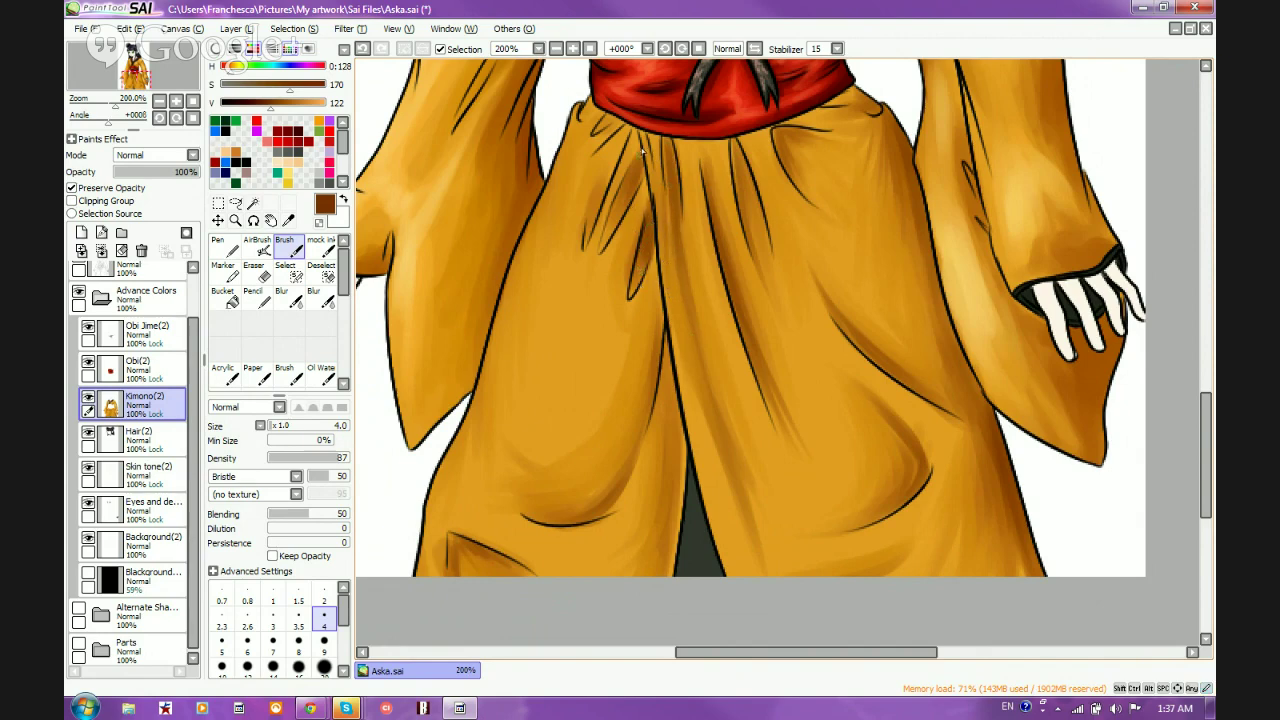
{"action": "mouse_move", "coordinate": [642, 152]}
{"action": "left_mouse_down"}
{"action": "mouse_move", "coordinate": [624, 204]}
{"action": "mouse_move", "coordinate": [628, 148]}
{"action": "mouse_move", "coordinate": [610, 162]}
{"action": "mouse_move", "coordinate": [589, 226]}
{"action": "mouse_move", "coordinate": [631, 154]}
{"action": "left_mouse_up"}
Highlight the skirt panel above the knee fold with a large brush and sampled orange lightened to saturation 114 and value 255
{"action": "right_click", "coordinate": [584, 400]}
{"action": "mouse_move", "coordinate": [317, 105]}
{"action": "left_mouse_down"}
{"action": "mouse_move", "coordinate": [336, 104]}
{"action": "mouse_move", "coordinate": [267, 88]}
{"action": "left_mouse_up"}
{"action": "left_click", "coordinate": [324, 666]}
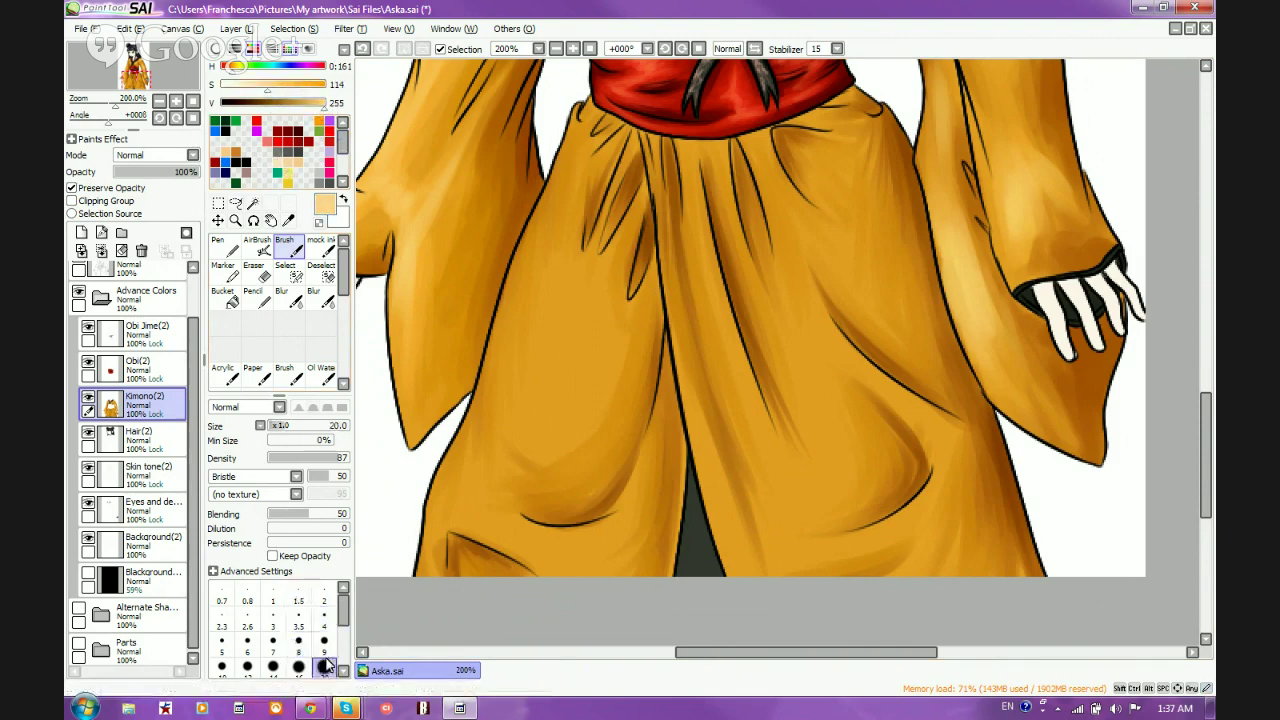
{"action": "mouse_move", "coordinate": [540, 420]}
{"action": "left_mouse_down"}
{"action": "mouse_move", "coordinate": [578, 380]}
{"action": "mouse_move", "coordinate": [555, 396]}
{"action": "mouse_move", "coordinate": [585, 396]}
{"action": "mouse_move", "coordinate": [590, 360]}
{"action": "left_mouse_up"}
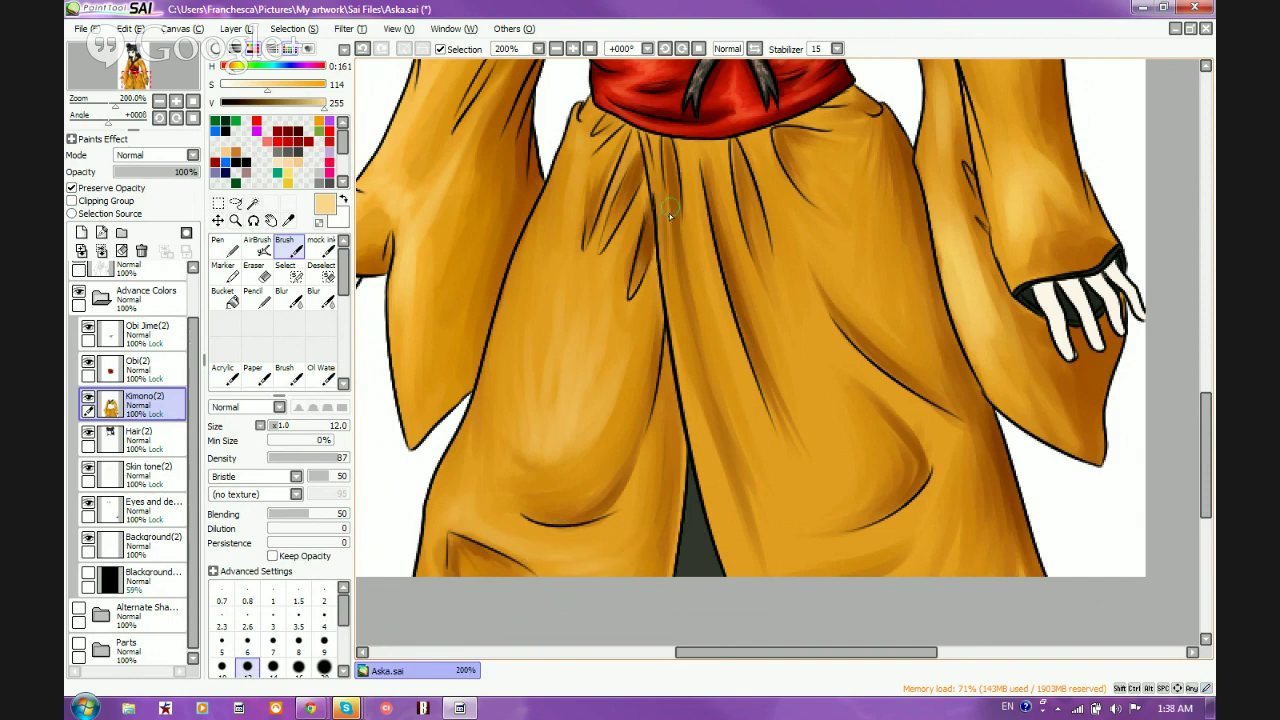
Highlight the front panel's pleats and the cloth between its folds with a size 9 brush and the same light orange
{"action": "left_click", "coordinate": [323, 640]}
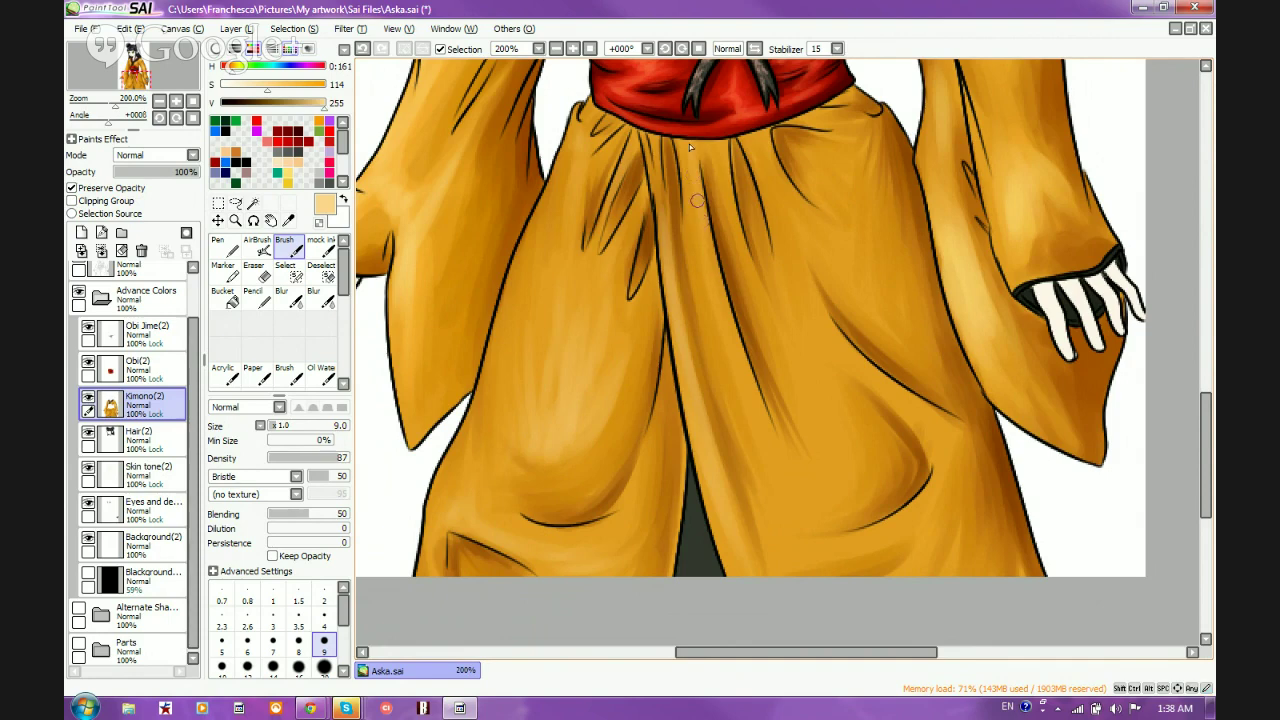
{"action": "left_click_drag", "start_coordinate": [697, 200], "coordinate": [719, 350]}
{"action": "mouse_move", "coordinate": [685, 232]}
{"action": "left_mouse_down"}
{"action": "mouse_move", "coordinate": [723, 396]}
{"action": "mouse_move", "coordinate": [712, 334]}
{"action": "left_mouse_up"}
{"action": "left_click_drag", "start_coordinate": [724, 196], "coordinate": [742, 258]}
{"action": "left_click_drag", "start_coordinate": [716, 160], "coordinate": [787, 351]}
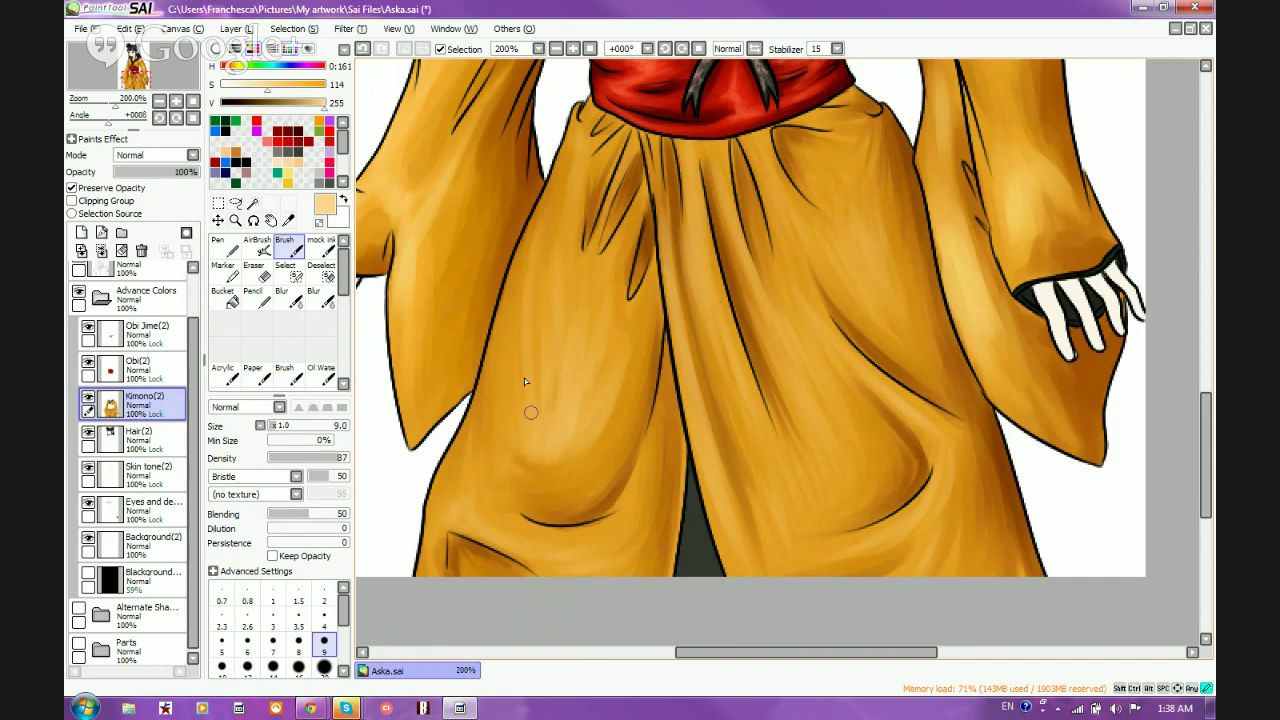
Add finer highlights above the knee fold and along the front pleats, using a size 4 brush and pale yellow of saturation 88
{"action": "mouse_move", "coordinate": [524, 378]}
{"action": "left_mouse_down"}
{"action": "mouse_move", "coordinate": [526, 259]}
{"action": "mouse_move", "coordinate": [511, 319]}
{"action": "left_mouse_up"}
{"action": "left_click_drag", "start_coordinate": [538, 274], "coordinate": [540, 388]}
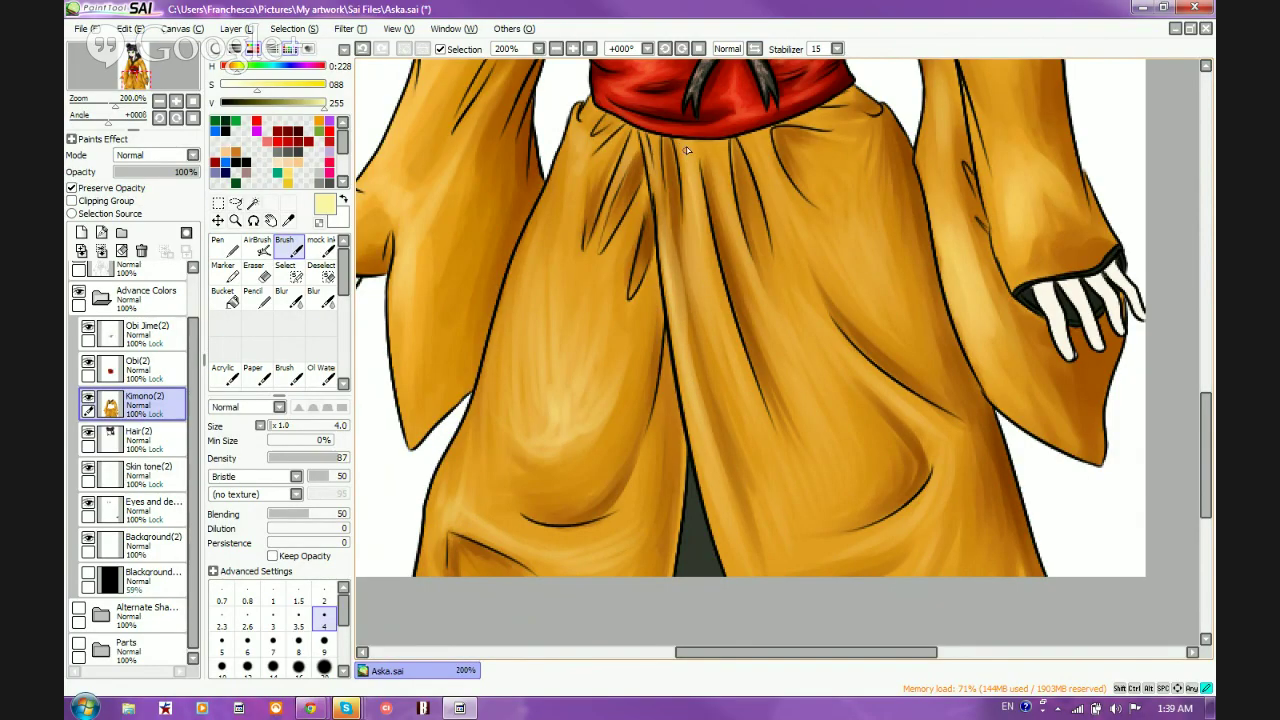
{"action": "left_click_drag", "start_coordinate": [685, 152], "coordinate": [732, 348]}
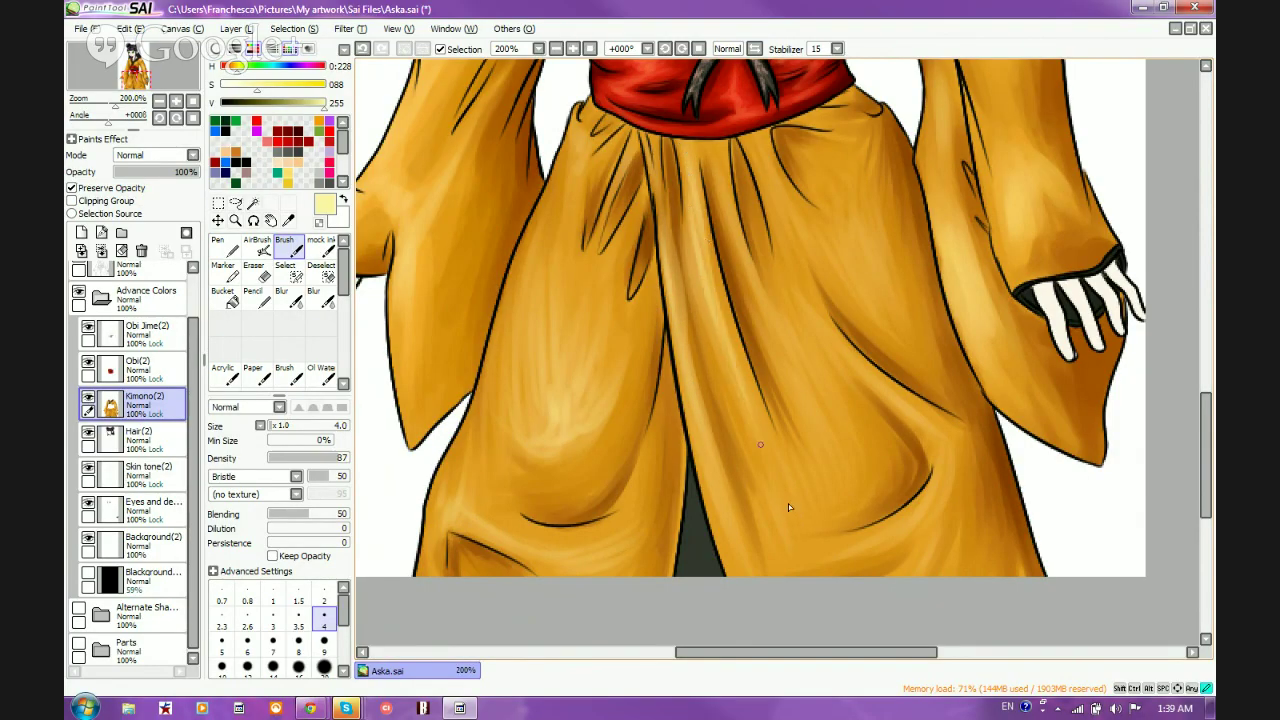
{"action": "left_click_drag", "start_coordinate": [742, 212], "coordinate": [765, 290]}
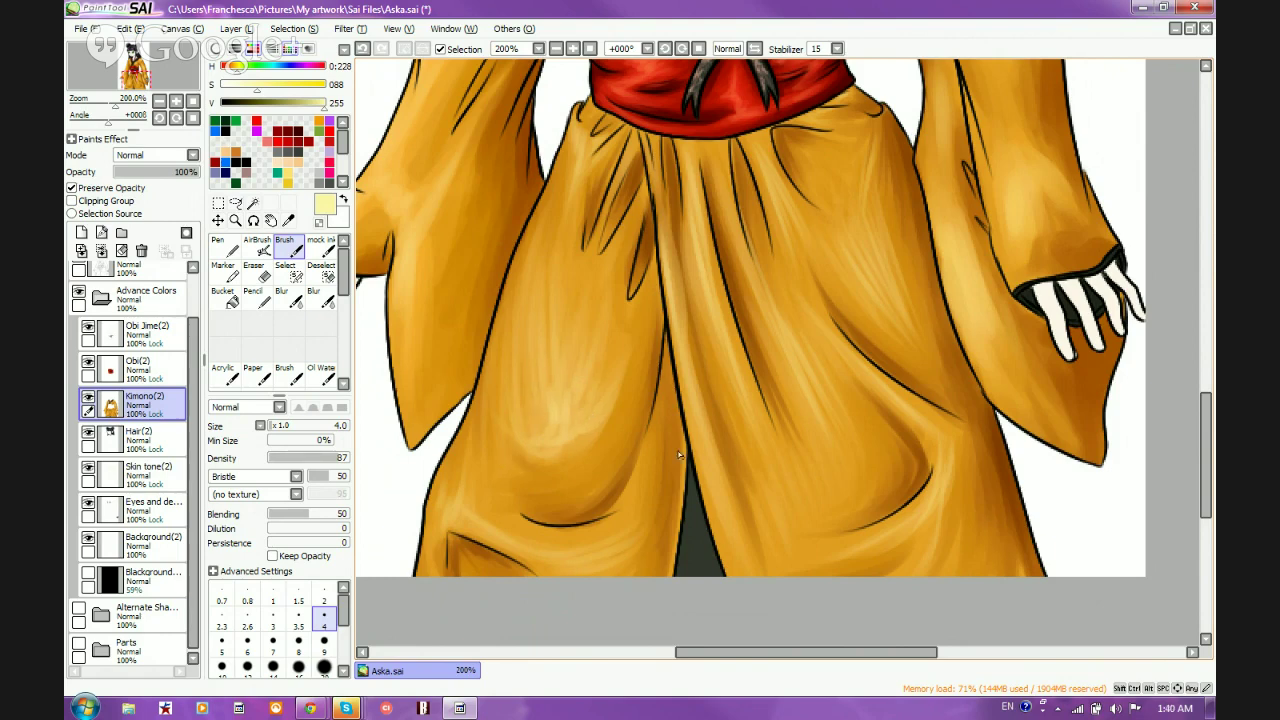
Deepen the gathers beneath the obi and the front panel's long pleat with sampled reddish brown darkened to value 116
{"action": "scroll", "coordinate": [694, 445], "scroll_direction": "down", "scroll_amount": 2}
{"action": "scroll", "coordinate": [694, 445], "scroll_direction": "up", "scroll_amount": 1}
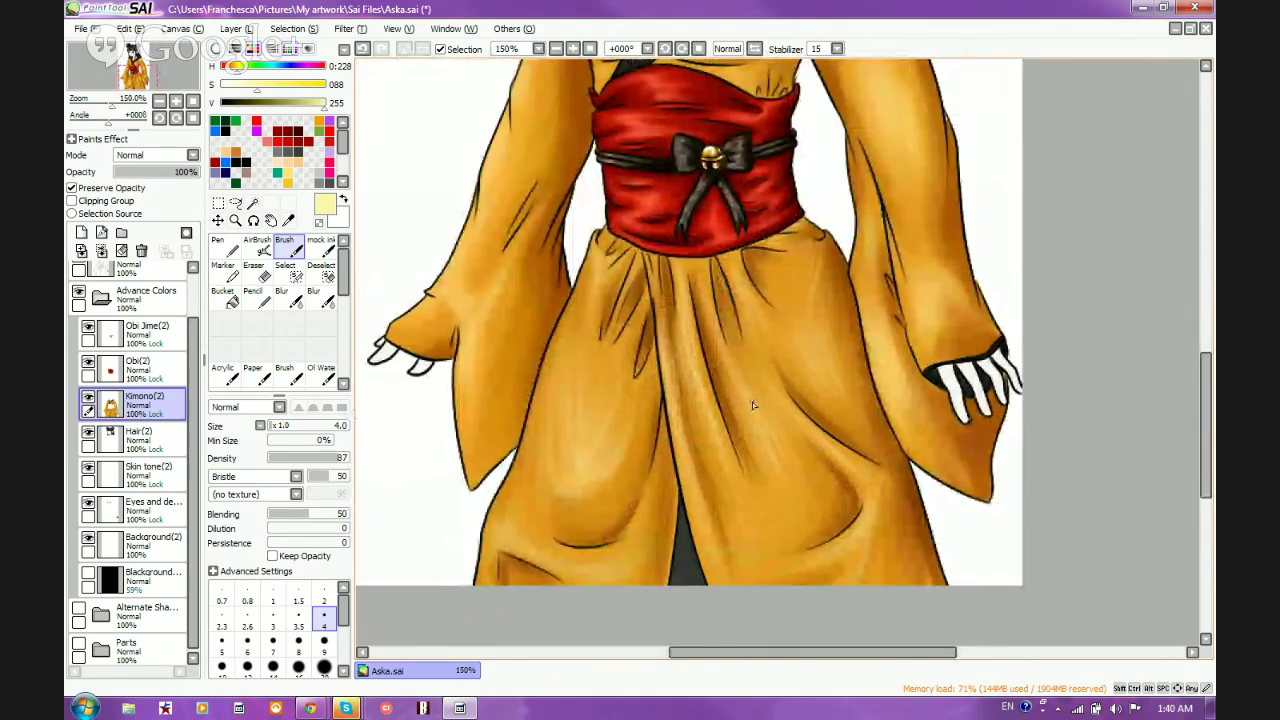
{"action": "right_click", "coordinate": [556, 268]}
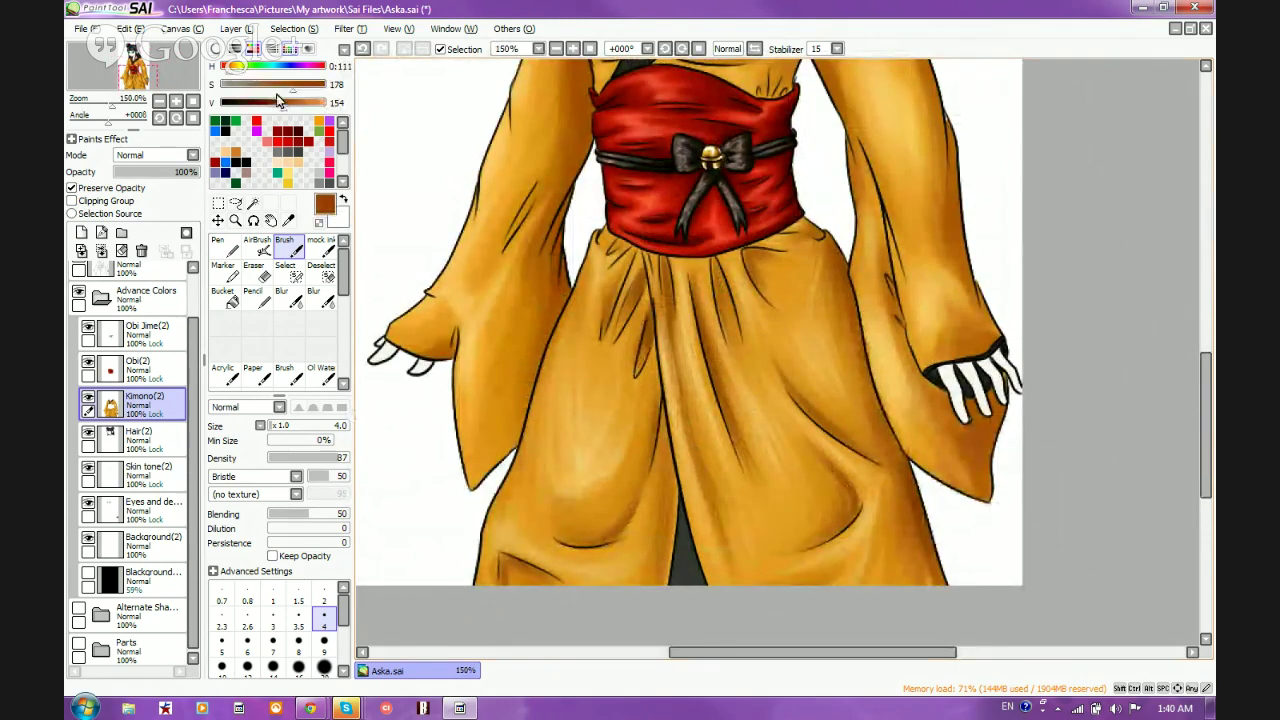
{"action": "left_click", "coordinate": [269, 105]}
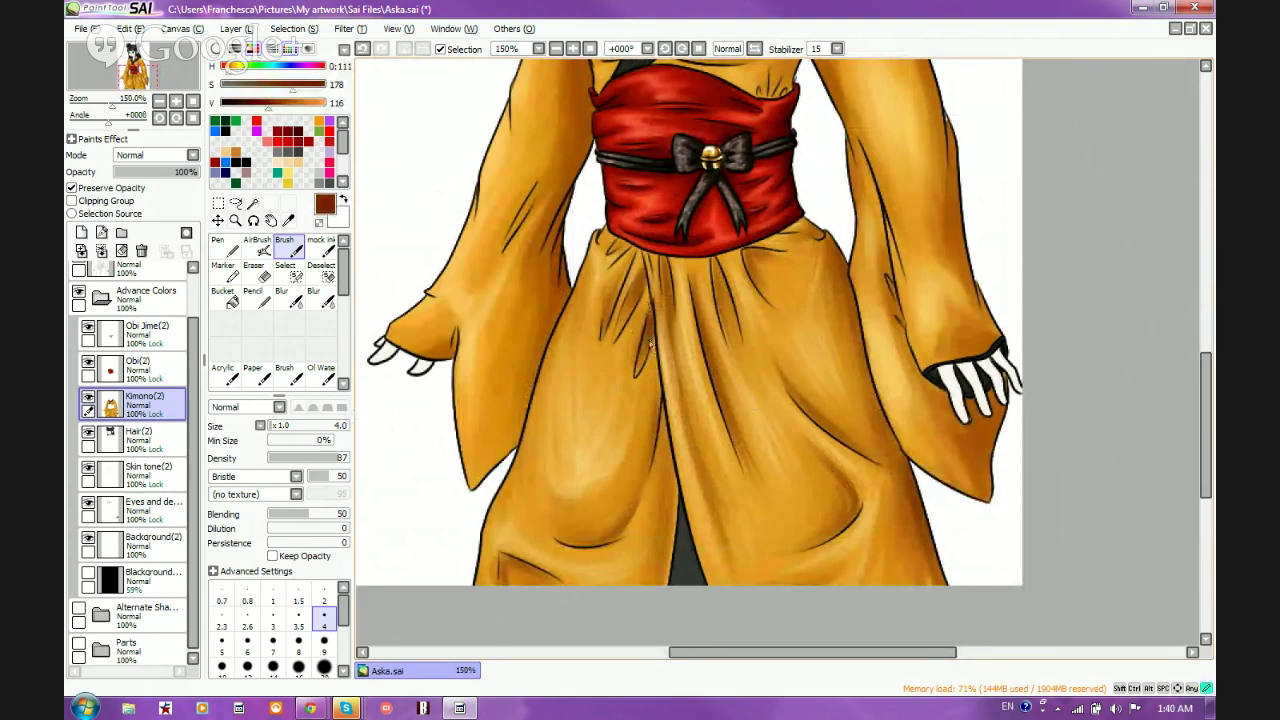
{"action": "mouse_move", "coordinate": [650, 298]}
{"action": "left_mouse_down"}
{"action": "mouse_move", "coordinate": [646, 266]}
{"action": "mouse_move", "coordinate": [602, 330]}
{"action": "left_mouse_up"}
{"action": "mouse_move", "coordinate": [664, 269]}
{"action": "left_mouse_down"}
{"action": "mouse_move", "coordinate": [663, 258]}
{"action": "mouse_move", "coordinate": [668, 283]}
{"action": "mouse_move", "coordinate": [663, 251]}
{"action": "mouse_move", "coordinate": [677, 334]}
{"action": "mouse_move", "coordinate": [723, 389]}
{"action": "mouse_move", "coordinate": [718, 376]}
{"action": "mouse_move", "coordinate": [739, 443]}
{"action": "left_mouse_up"}
{"action": "mouse_move", "coordinate": [711, 354]}
{"action": "left_mouse_down"}
{"action": "mouse_move", "coordinate": [760, 482]}
{"action": "mouse_move", "coordinate": [736, 429]}
{"action": "left_mouse_up"}
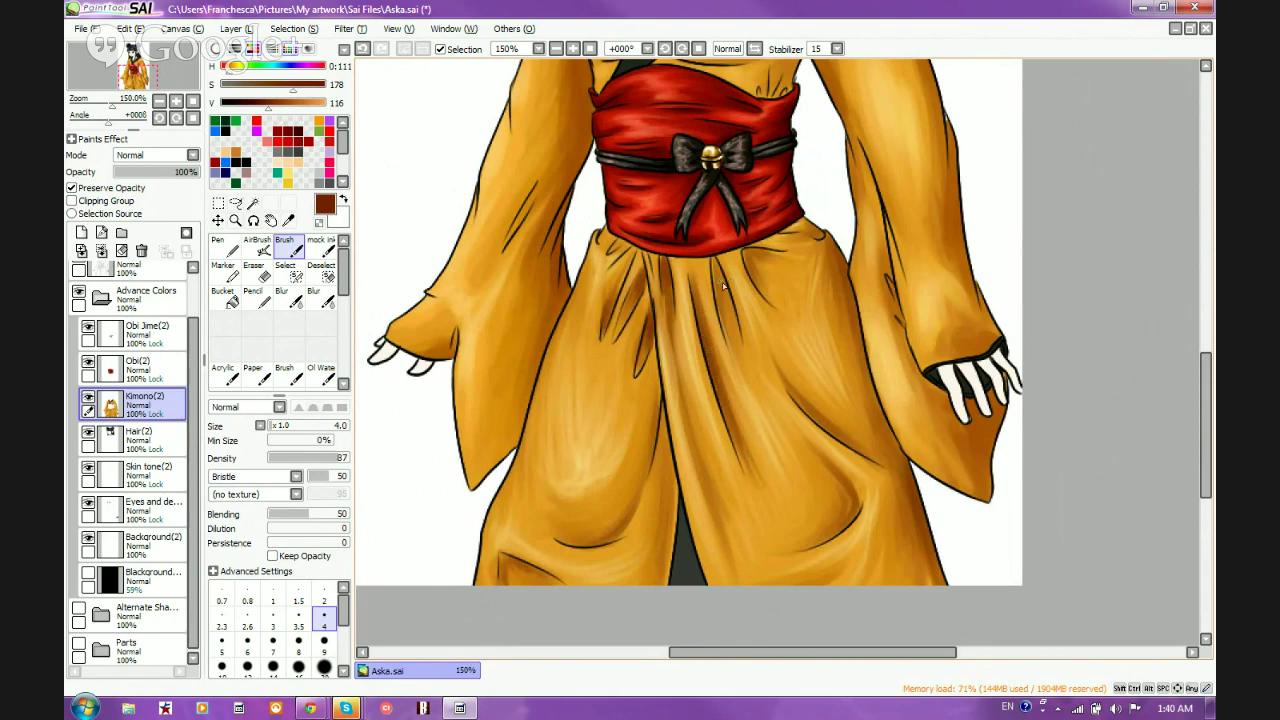
Darken the pleats under the obi's bow tails and toward the hip with the size 4 brush and dark reddish brown
{"action": "left_click_drag", "start_coordinate": [720, 262], "coordinate": [714, 257]}
{"action": "left_click_drag", "start_coordinate": [730, 300], "coordinate": [711, 266]}
{"action": "mouse_move", "coordinate": [735, 339]}
{"action": "left_mouse_down"}
{"action": "mouse_move", "coordinate": [751, 280]}
{"action": "mouse_move", "coordinate": [742, 260]}
{"action": "mouse_move", "coordinate": [761, 297]}
{"action": "mouse_move", "coordinate": [744, 249]}
{"action": "mouse_move", "coordinate": [786, 254]}
{"action": "left_mouse_up"}
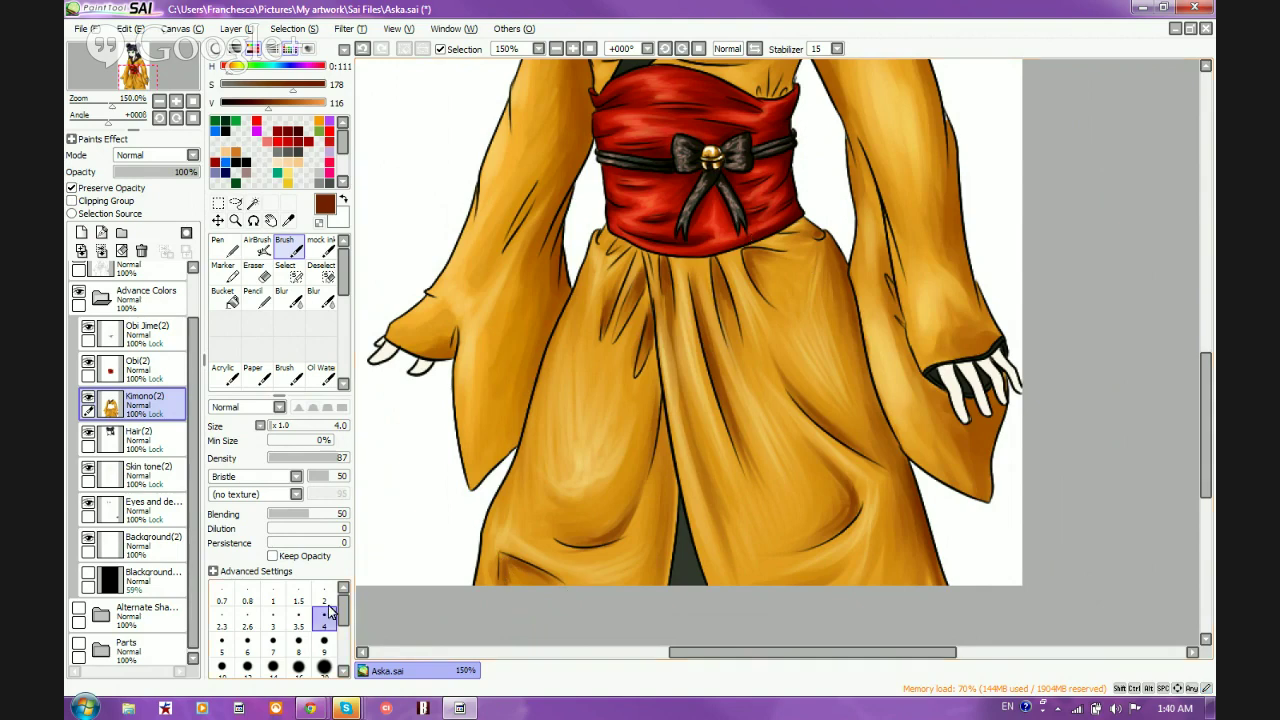
Shade both sides of the torso beneath the arms and above the obi, using a size 14 brush and the same reddish brown
{"action": "left_click", "coordinate": [324, 666]}
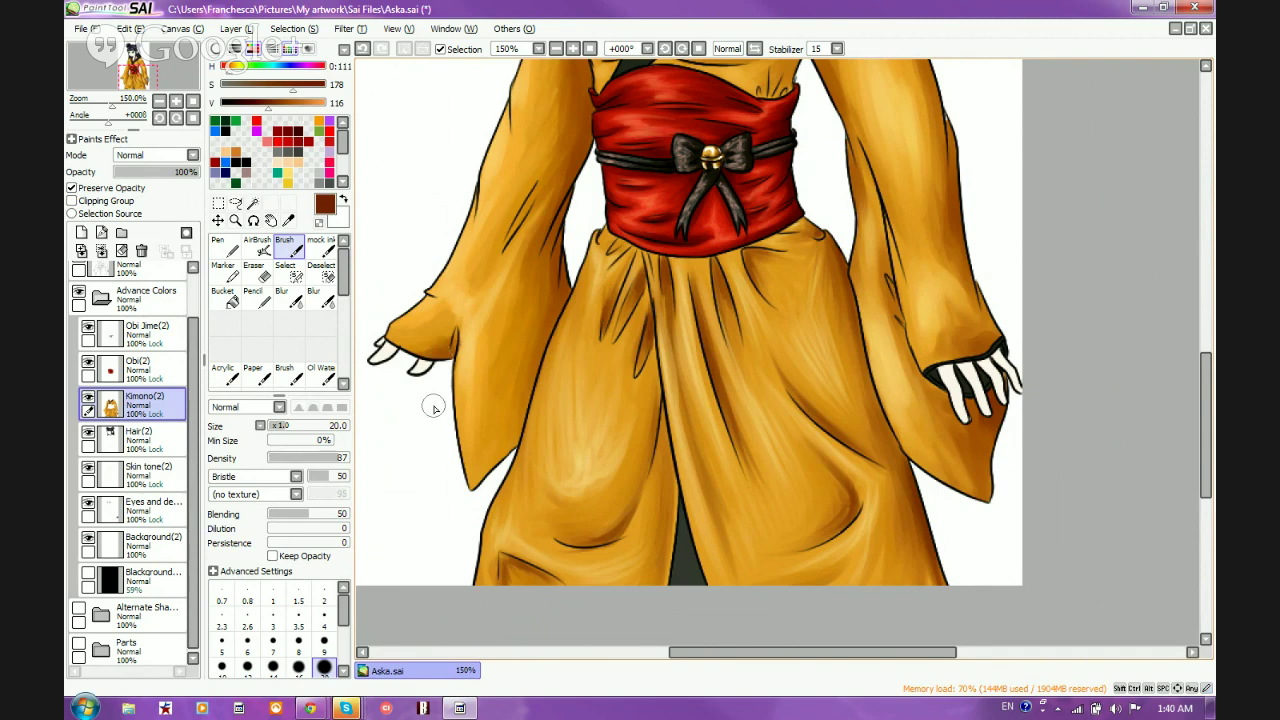
{"action": "scroll", "coordinate": [769, 586], "scroll_direction": "down", "scroll_amount": 2}
{"action": "scroll", "coordinate": [872, 498], "scroll_direction": "up", "scroll_amount": 2}
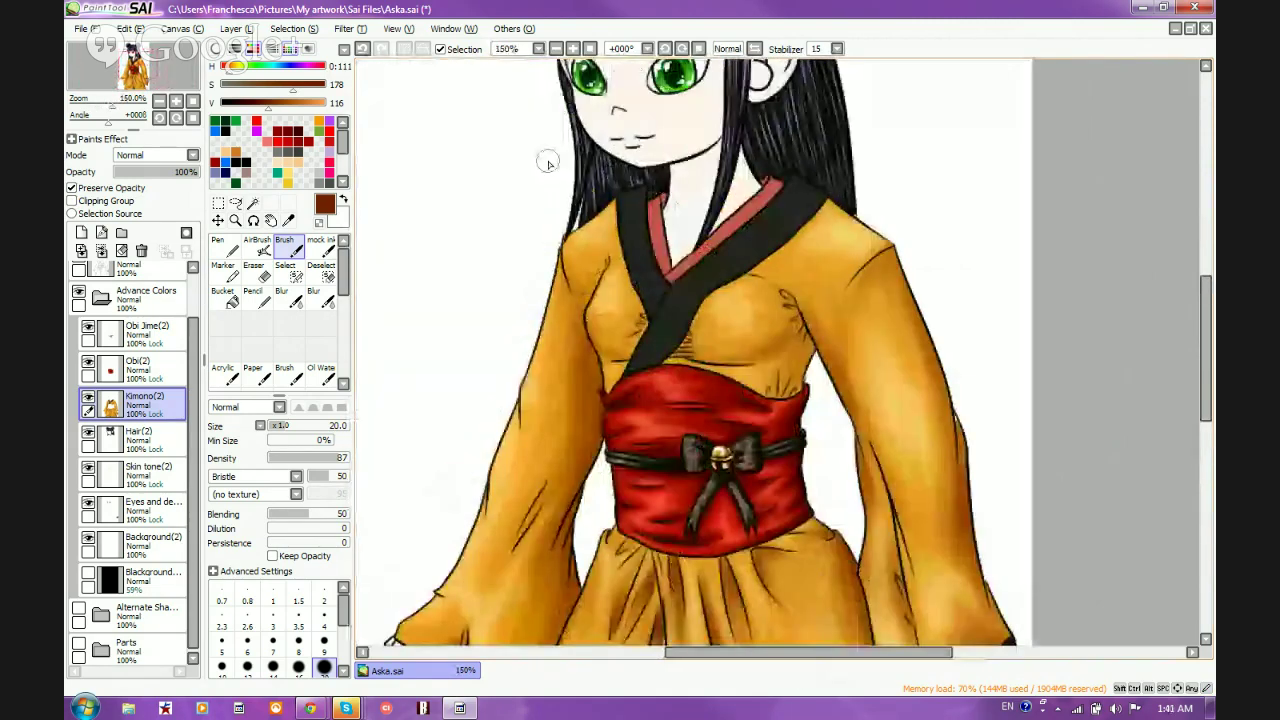
{"action": "left_click", "coordinate": [273, 666]}
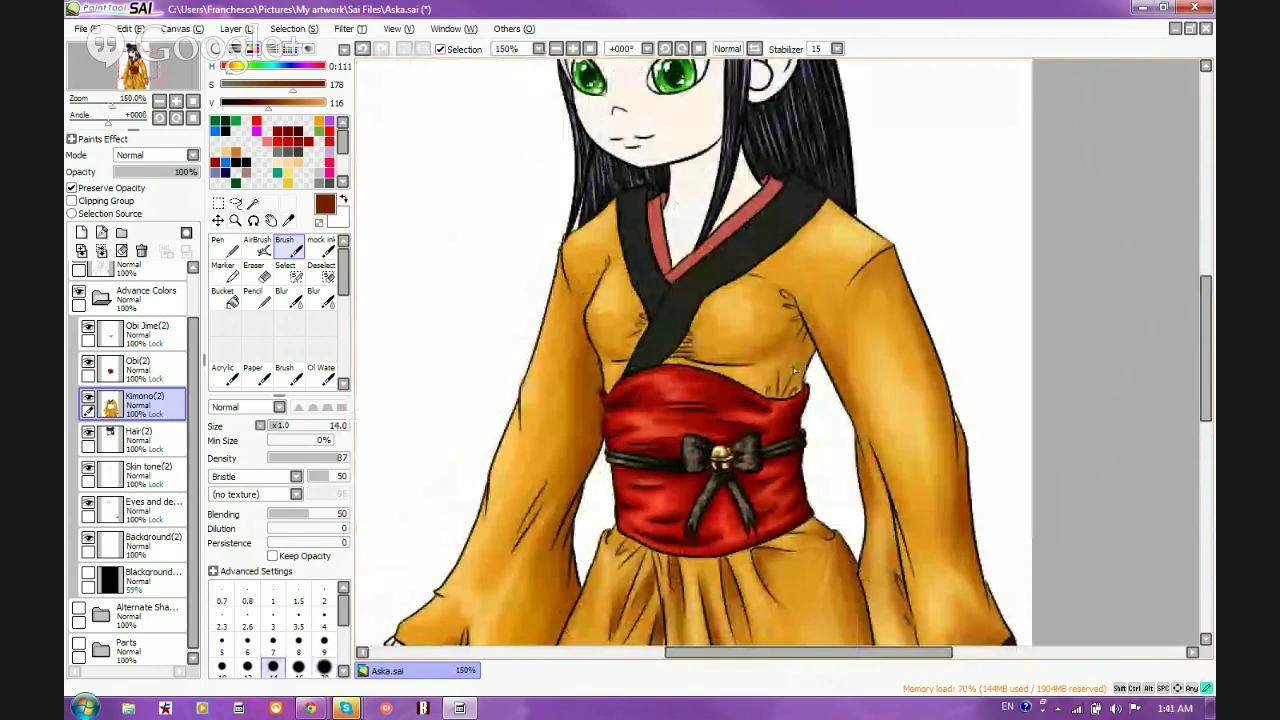
{"action": "mouse_move", "coordinate": [804, 342]}
{"action": "left_mouse_down"}
{"action": "mouse_move", "coordinate": [846, 400]}
{"action": "mouse_move", "coordinate": [838, 392]}
{"action": "left_mouse_up"}
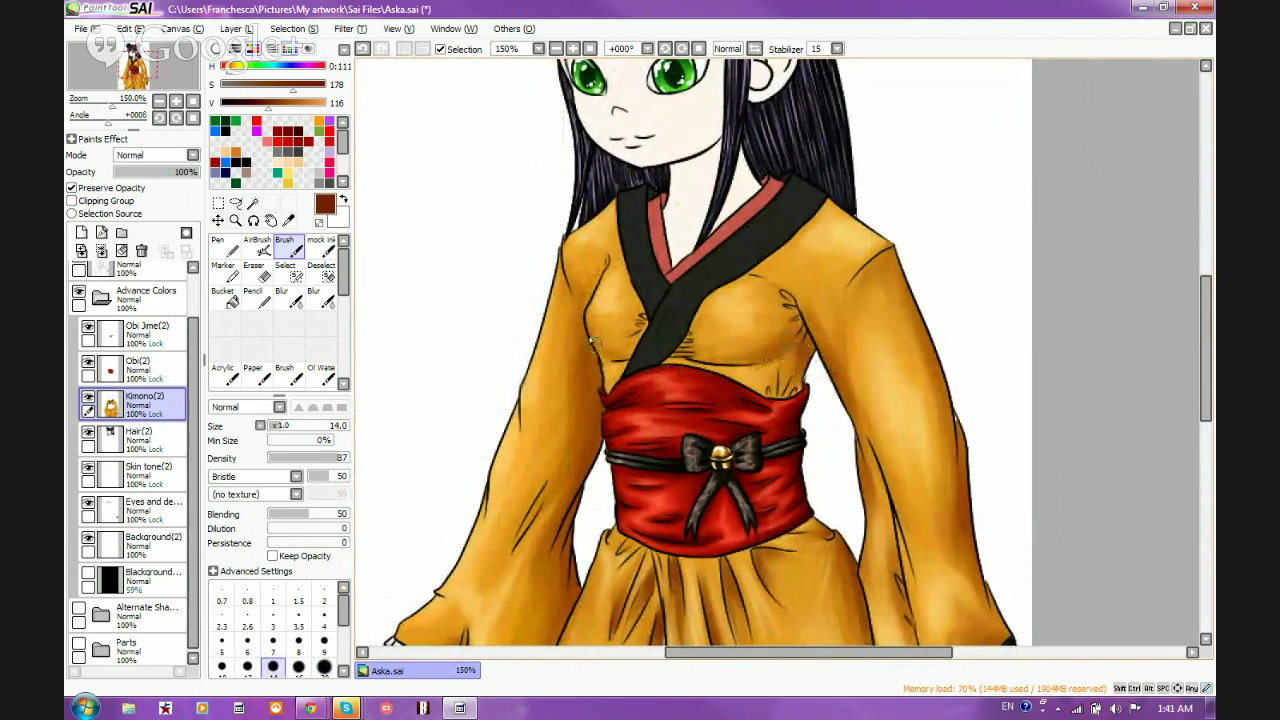
{"action": "left_click_drag", "start_coordinate": [590, 340], "coordinate": [593, 405]}
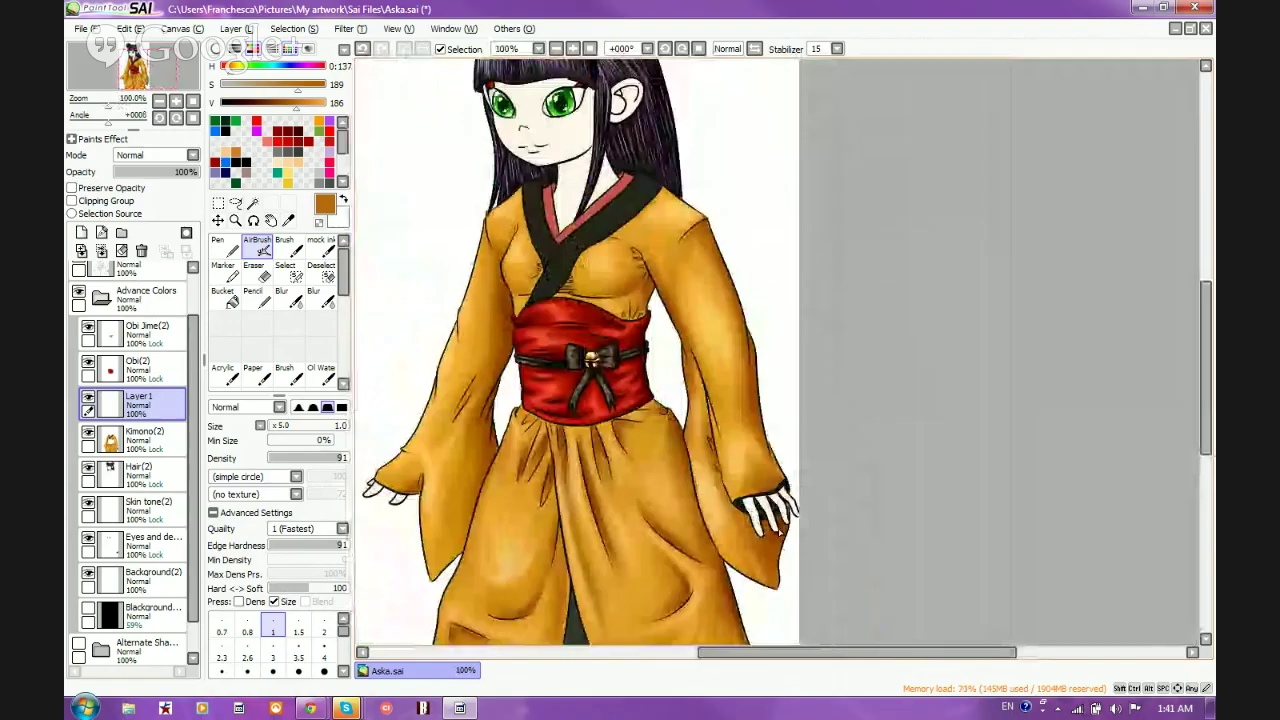
Merge Layer 1 into the layer below, and unlock opacity on the Hair(2) layer to fill the stray white pixel at the hair's edge
{"action": "scroll", "coordinate": [722, 437], "scroll_direction": "up", "scroll_amount": 4}
{"action": "scroll", "coordinate": [722, 437], "scroll_direction": "down", "scroll_amount": 4}
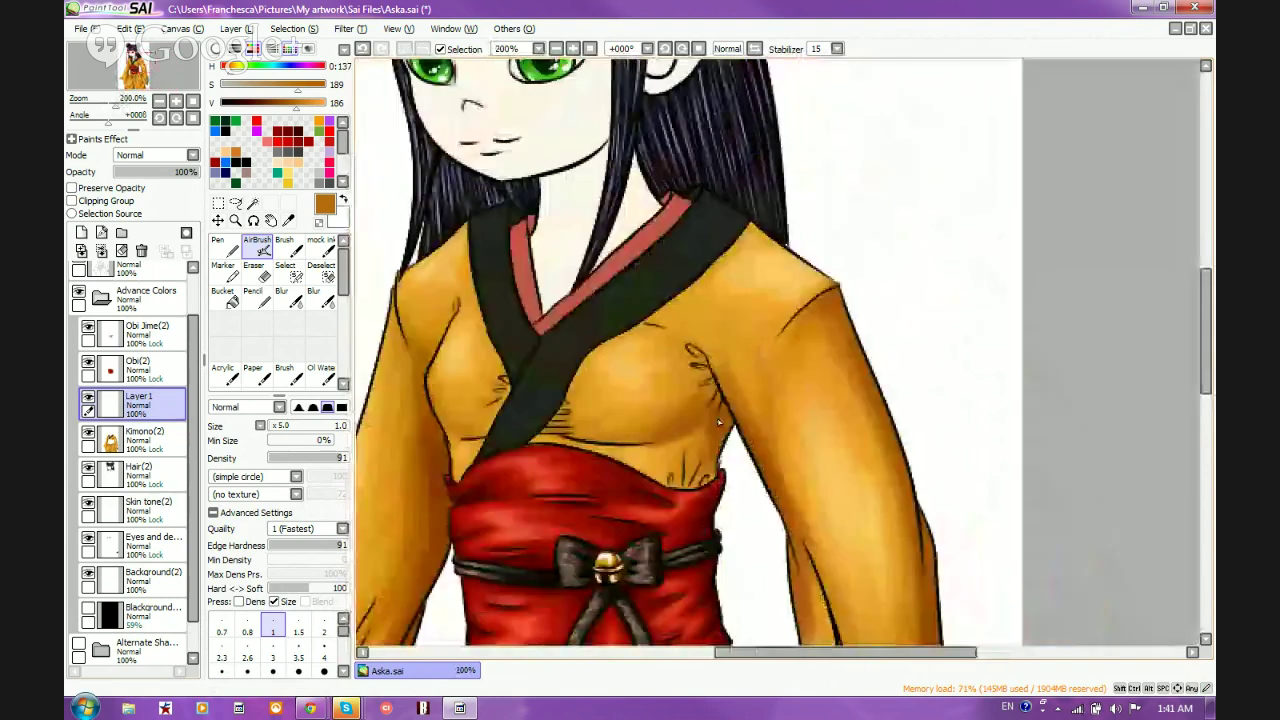
{"action": "scroll", "coordinate": [848, 243], "scroll_direction": "up", "scroll_amount": 5}
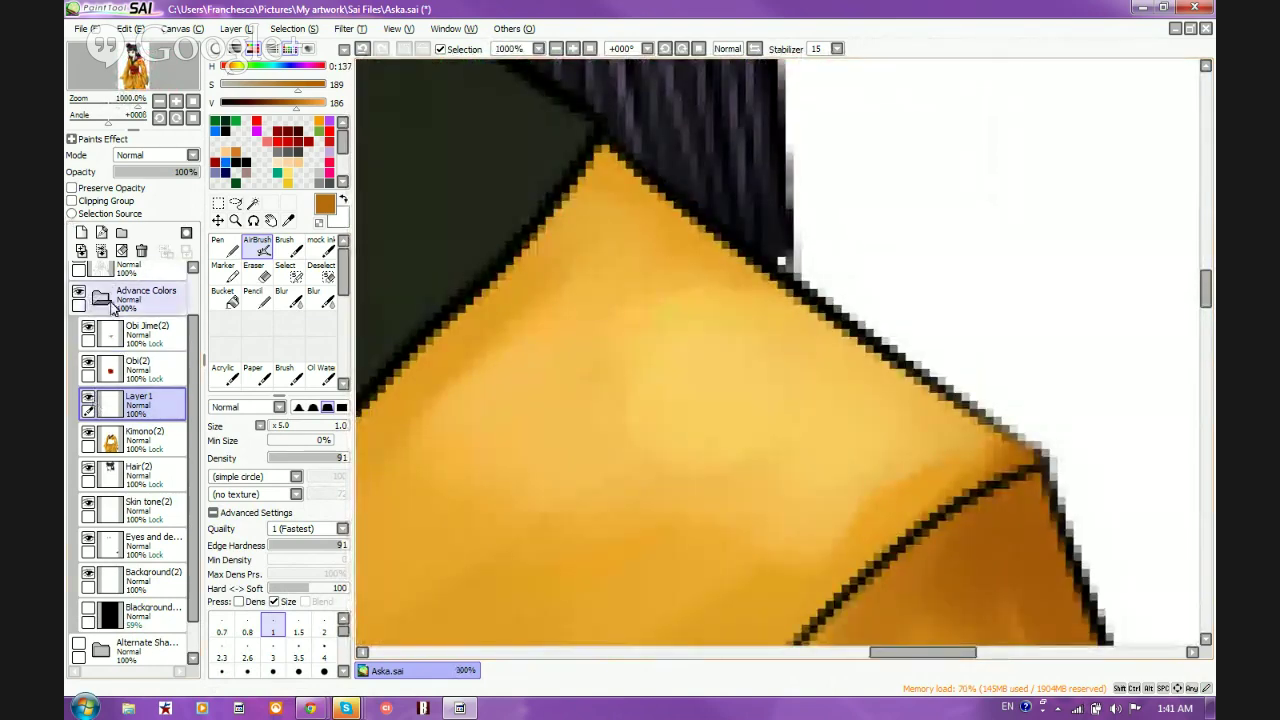
{"action": "left_click", "coordinate": [101, 250]}
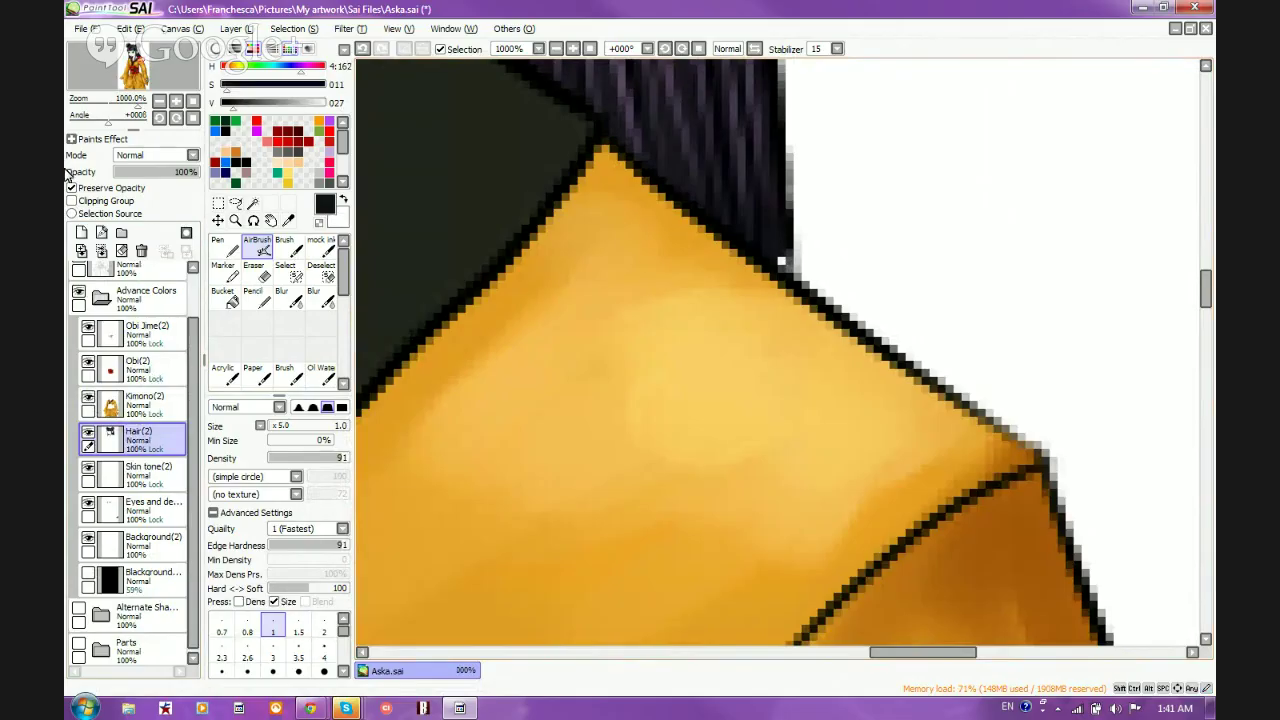
{"action": "left_click", "coordinate": [72, 188]}
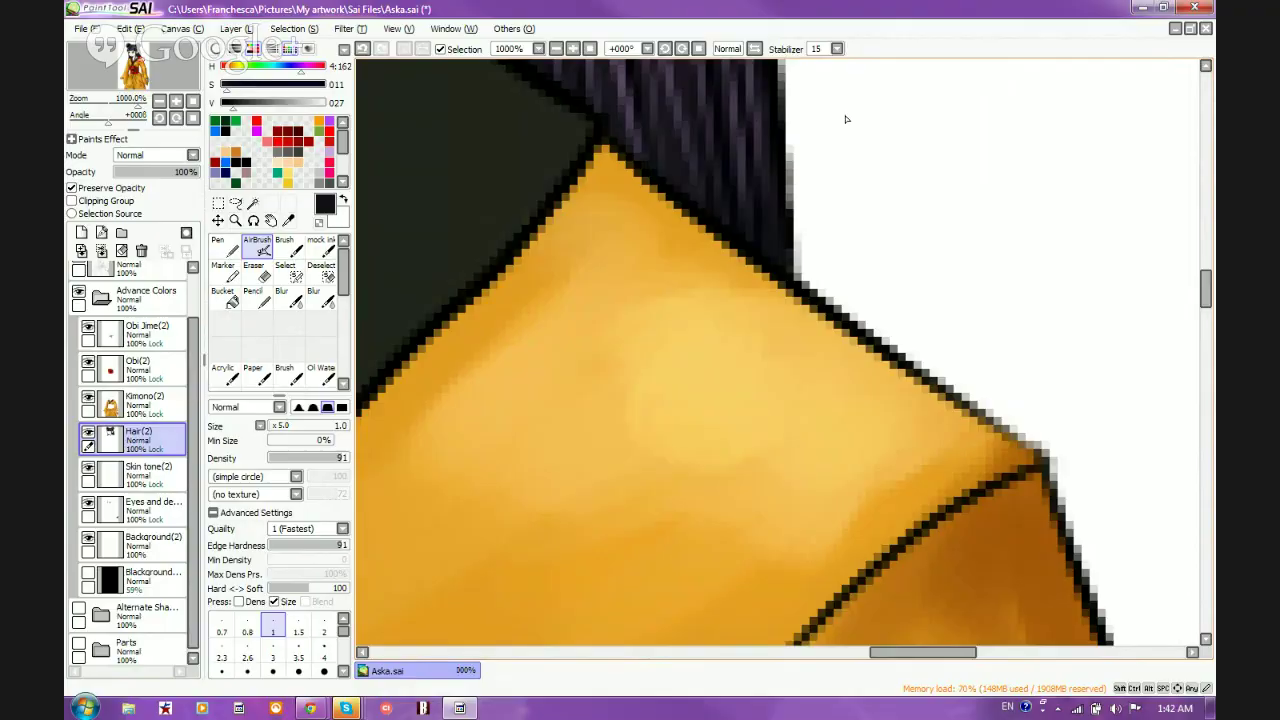
{"action": "scroll", "coordinate": [999, 396], "scroll_direction": "down", "scroll_amount": 3}
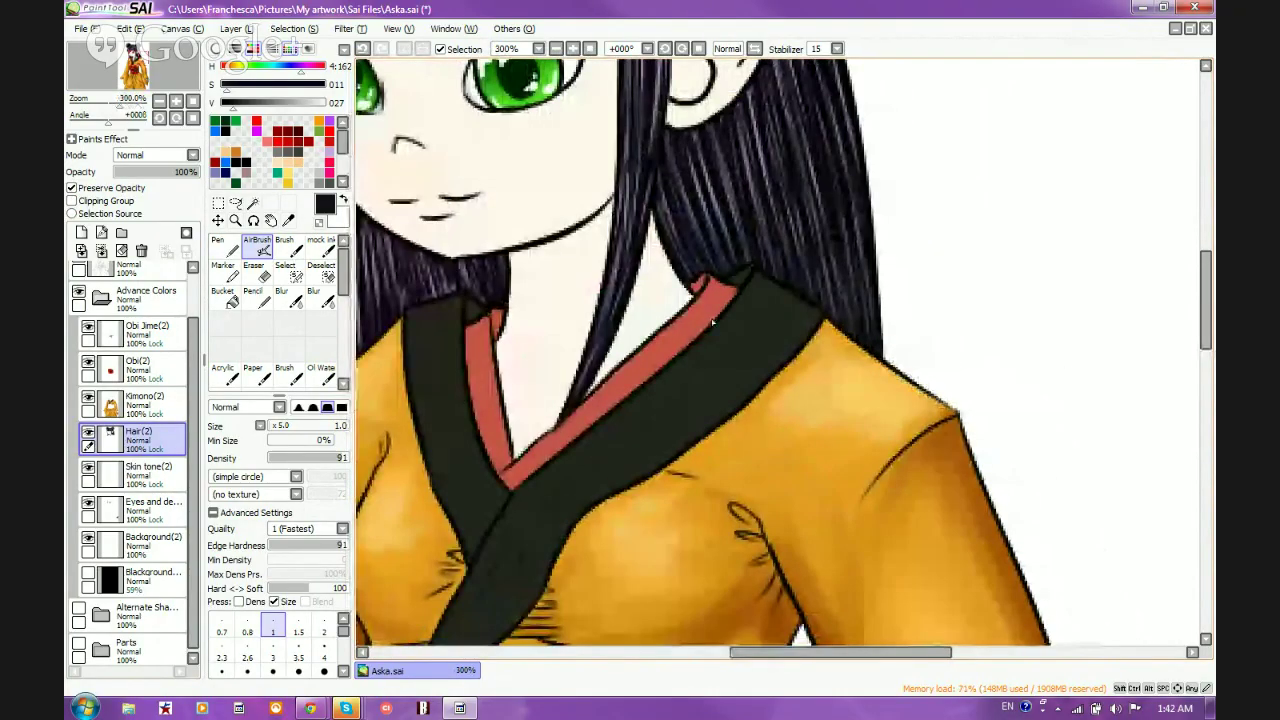
{"action": "scroll", "coordinate": [709, 495], "scroll_direction": "down", "scroll_amount": 4}
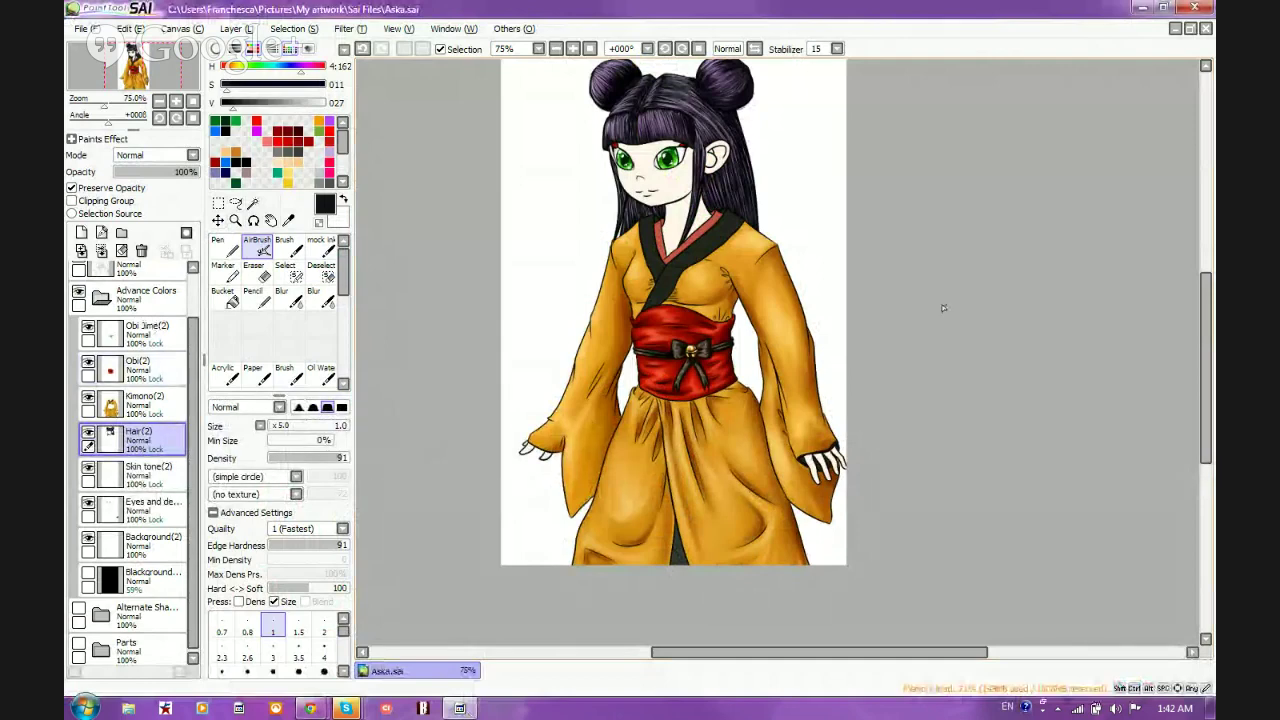
{"action": "scroll", "coordinate": [862, 437], "scroll_direction": "down", "scroll_amount": 3}
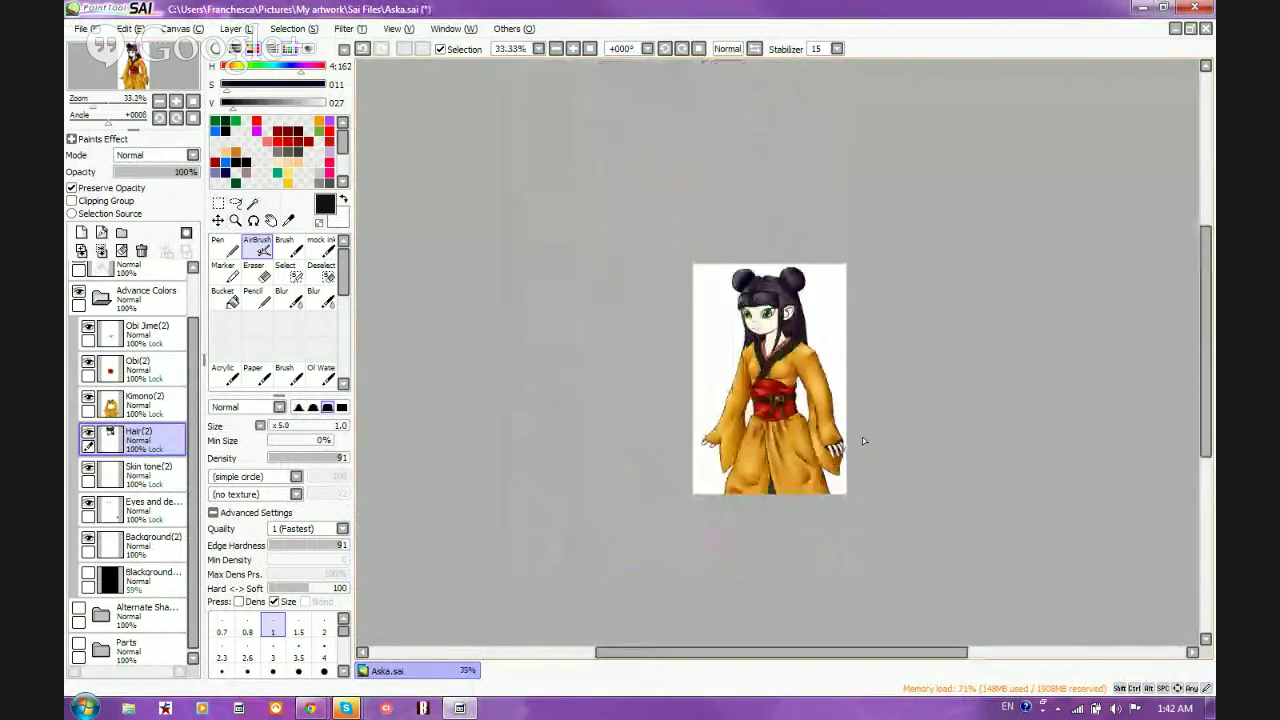
{"action": "scroll", "coordinate": [812, 384], "scroll_direction": "up", "scroll_amount": 5}
{"action": "scroll", "coordinate": [763, 367], "scroll_direction": "down", "scroll_amount": 2}
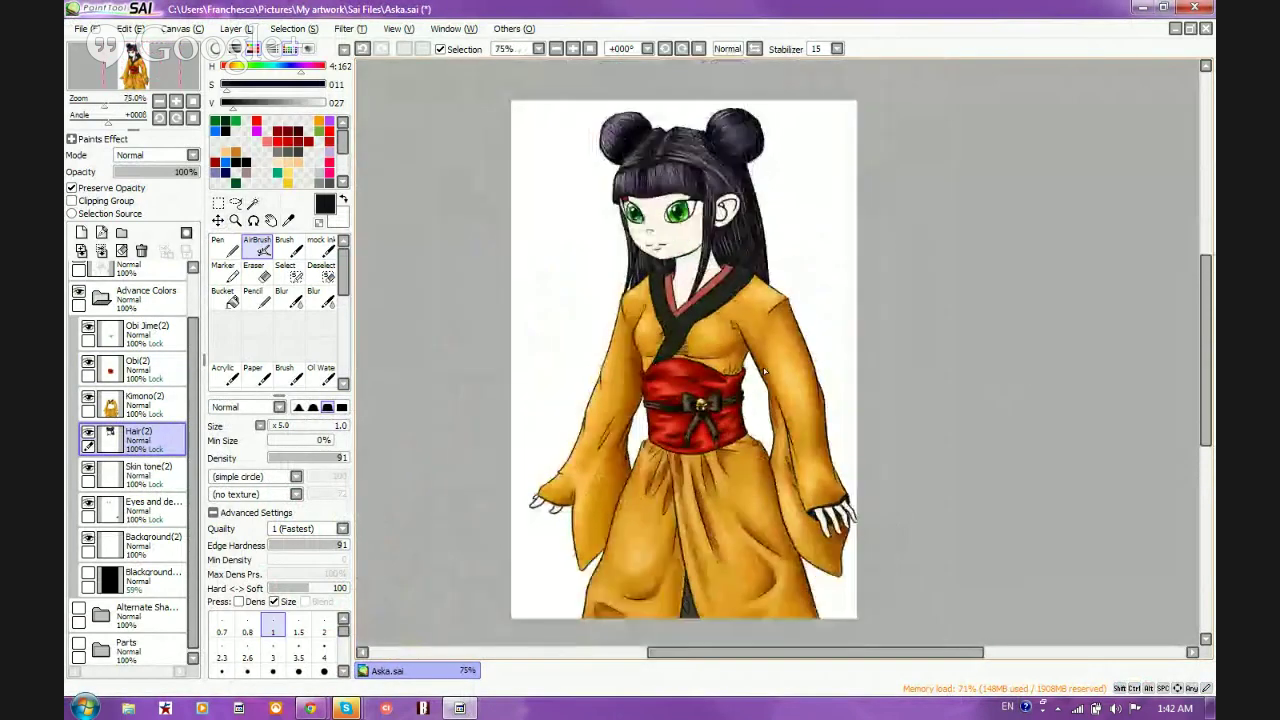
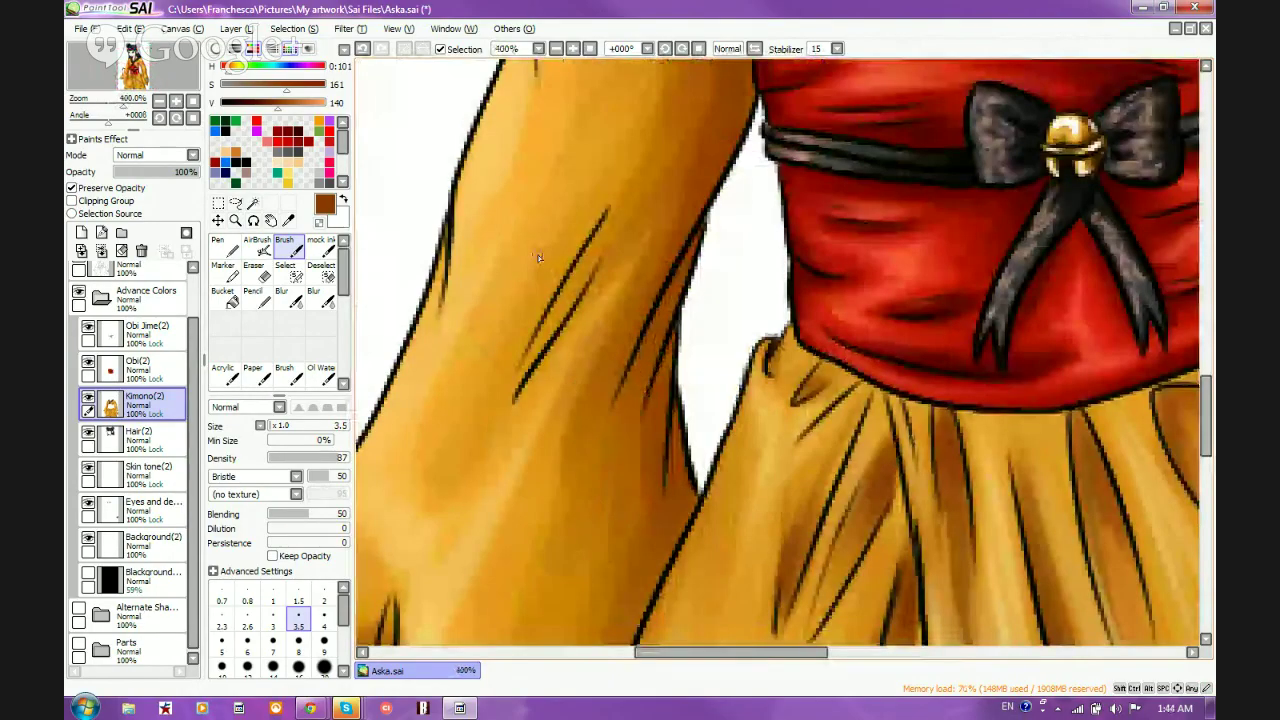
Shade between the two crease lines on the left-hand sleeve with a size 4 brush and sampled brownish orange of saturation 195 and value 180
{"action": "left_click", "coordinate": [538, 258], "text": "alt"}
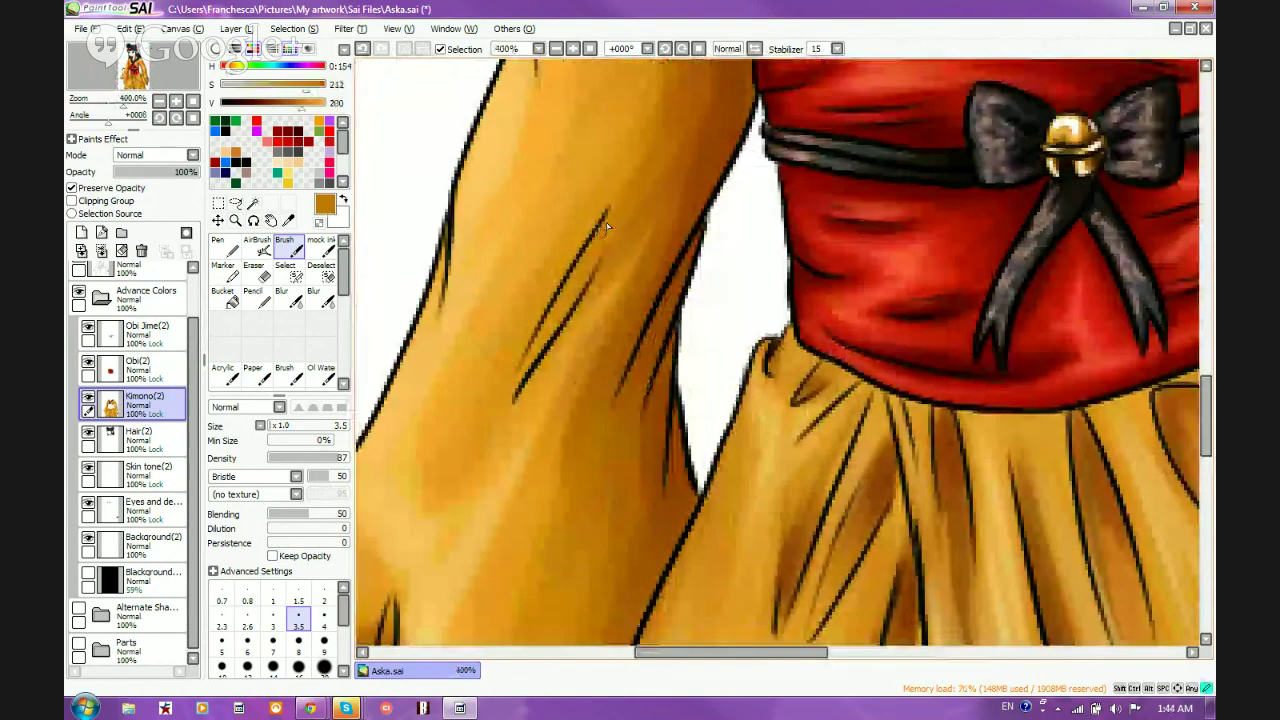
{"action": "left_click", "coordinate": [323, 620]}
{"action": "left_click", "coordinate": [665, 213], "text": "alt"}
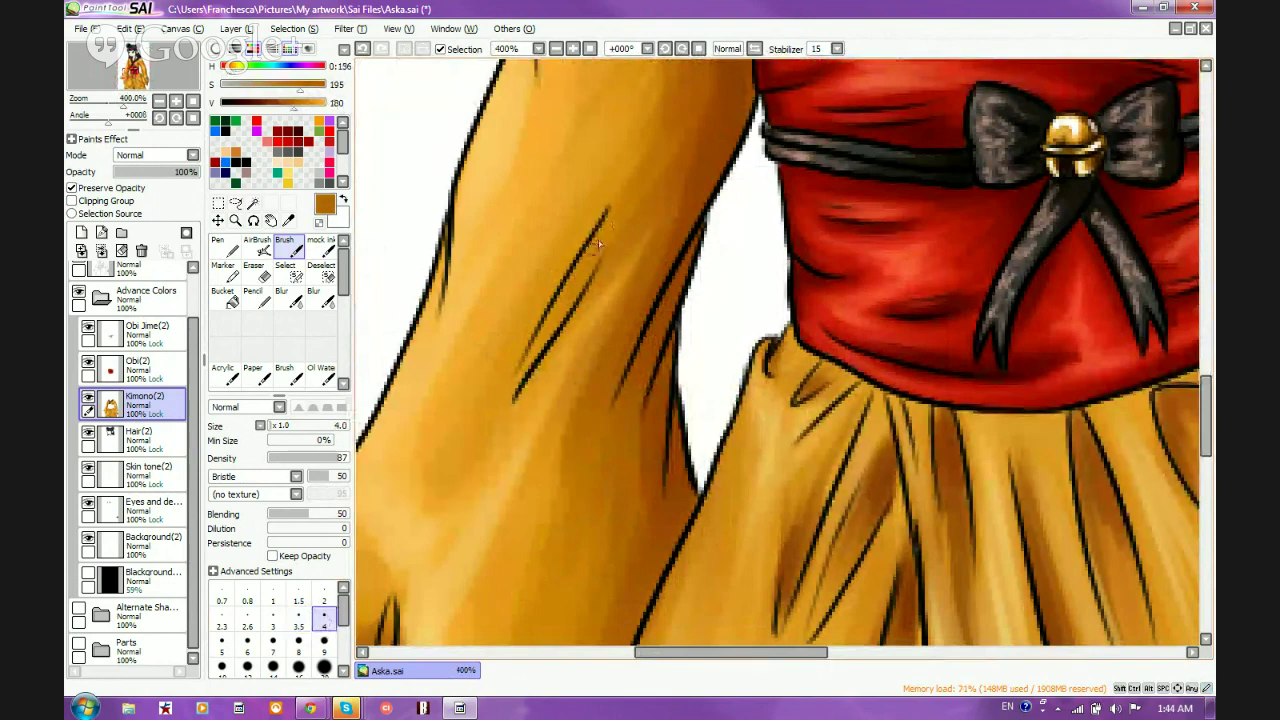
{"action": "mouse_move", "coordinate": [604, 222]}
{"action": "left_mouse_down"}
{"action": "mouse_move", "coordinate": [532, 356]}
{"action": "mouse_move", "coordinate": [568, 312]}
{"action": "mouse_move", "coordinate": [545, 346]}
{"action": "left_mouse_up"}
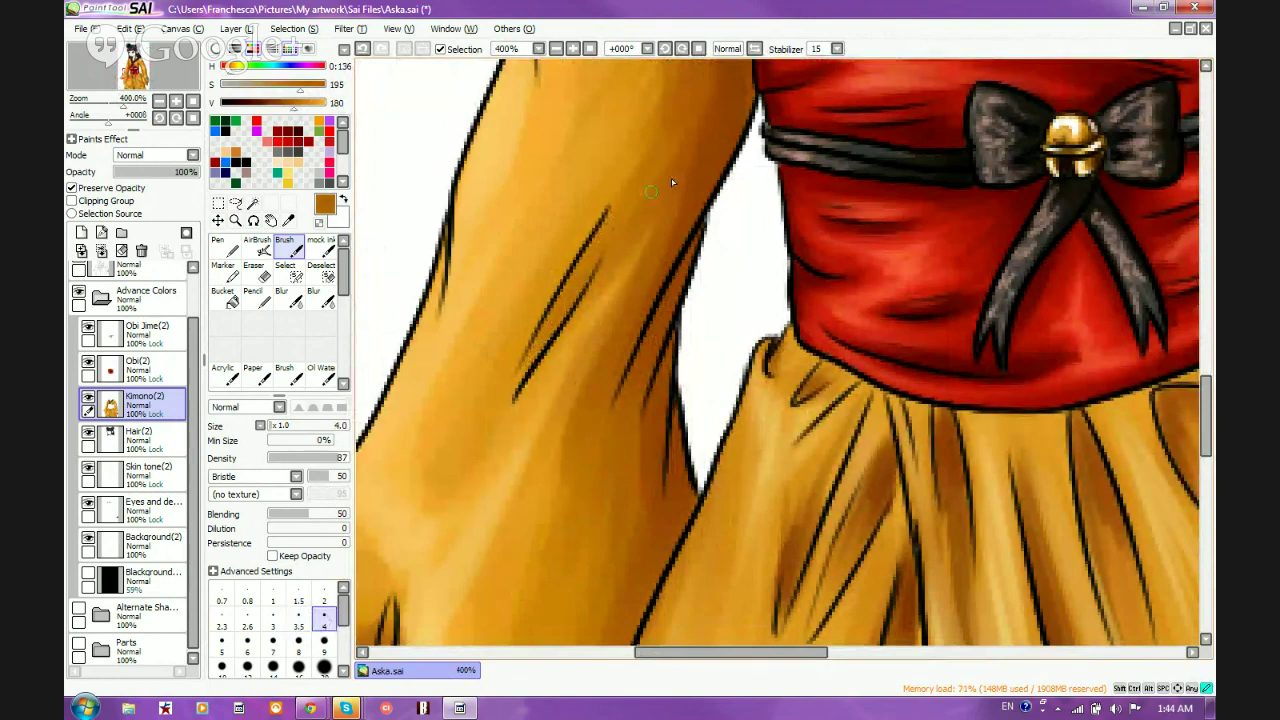
{"action": "right_click", "coordinate": [697, 183]}
{"action": "mouse_move", "coordinate": [590, 248]}
{"action": "left_mouse_down"}
{"action": "mouse_move", "coordinate": [546, 318]}
{"action": "mouse_move", "coordinate": [559, 311]}
{"action": "mouse_move", "coordinate": [513, 405]}
{"action": "mouse_move", "coordinate": [614, 250]}
{"action": "mouse_move", "coordinate": [542, 378]}
{"action": "left_mouse_up"}
{"action": "left_click", "coordinate": [522, 326], "text": "alt"}
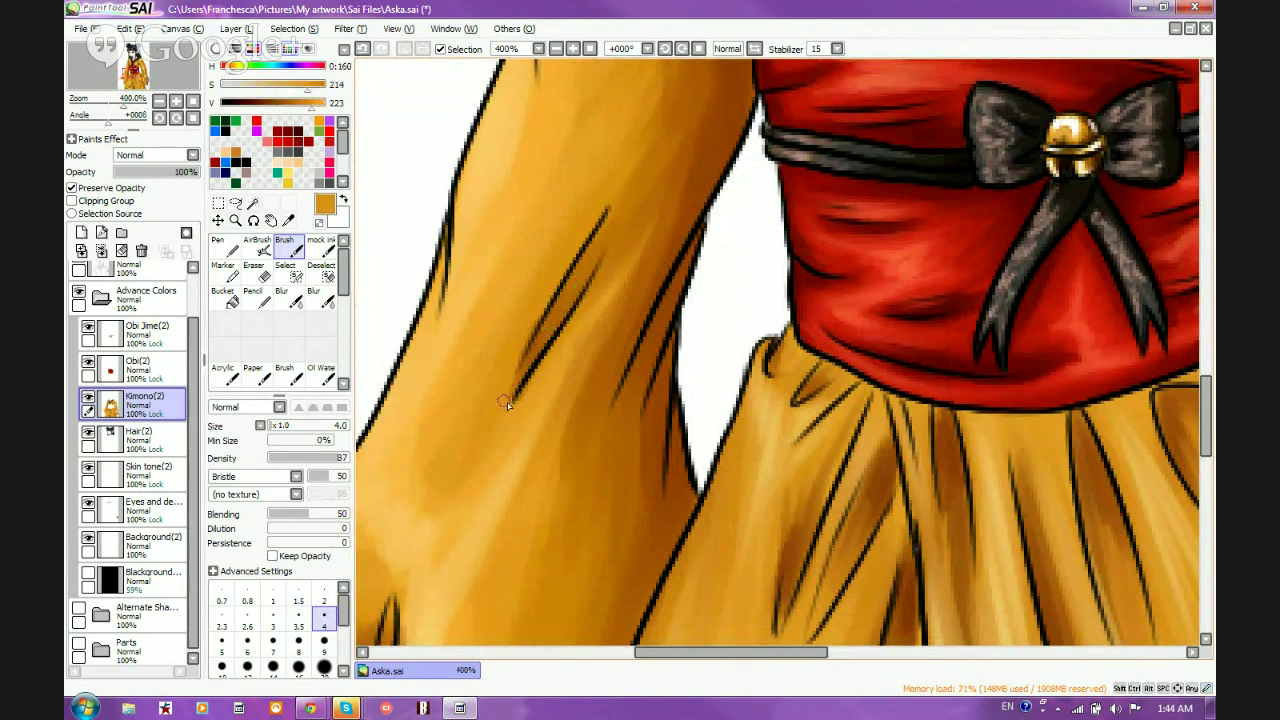
Deepen the shadow along the left-hand sleeve's two creases with reddish brown of saturation 172 and value 150
{"action": "left_click", "coordinate": [610, 245], "text": "alt"}
{"action": "mouse_move", "coordinate": [606, 222]}
{"action": "left_mouse_down"}
{"action": "mouse_move", "coordinate": [553, 321]}
{"action": "mouse_move", "coordinate": [614, 220]}
{"action": "mouse_move", "coordinate": [566, 300]}
{"action": "left_mouse_up"}
{"action": "mouse_move", "coordinate": [606, 225]}
{"action": "left_mouse_down"}
{"action": "mouse_move", "coordinate": [573, 306]}
{"action": "mouse_move", "coordinate": [514, 386]}
{"action": "left_mouse_up"}
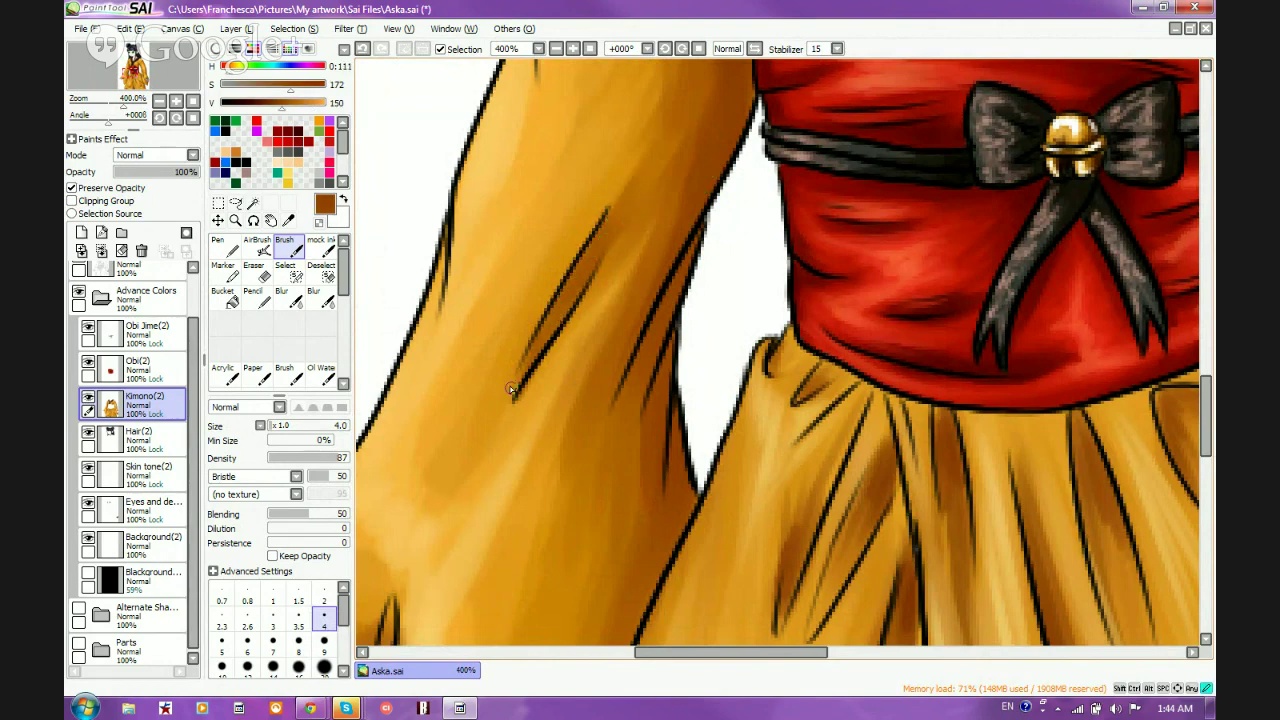
{"action": "left_click_drag", "start_coordinate": [556, 316], "coordinate": [499, 413]}
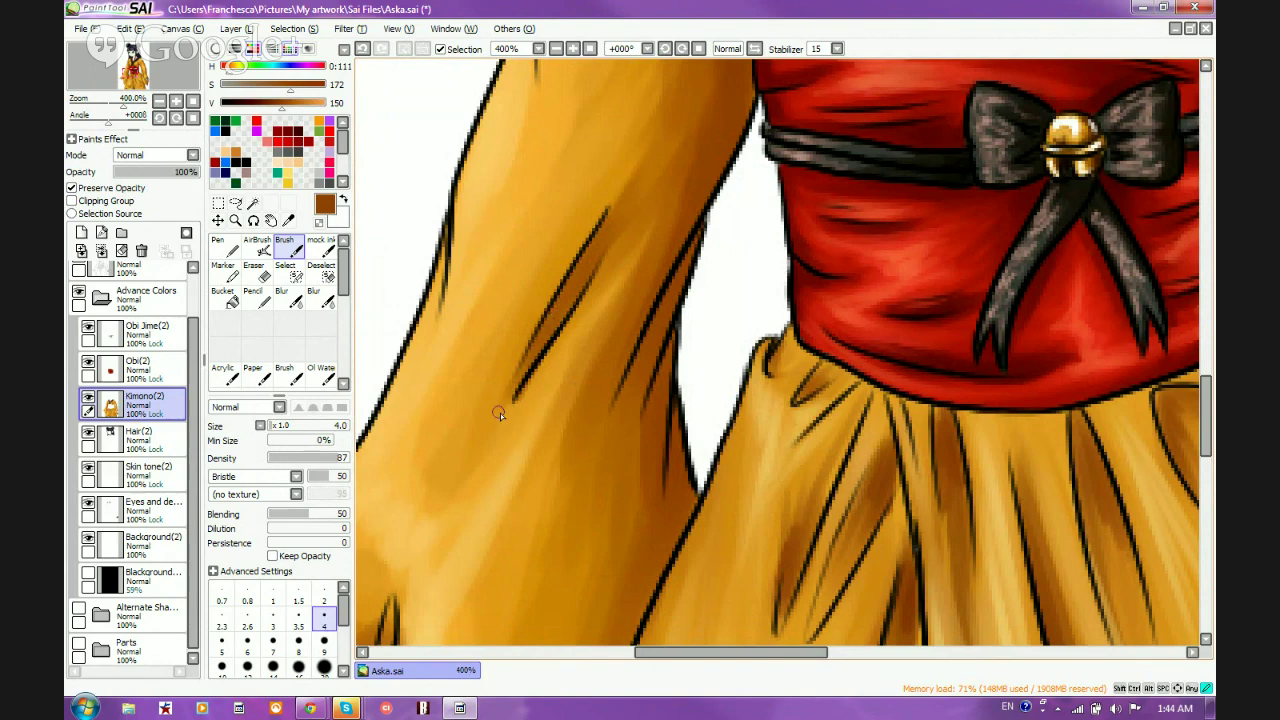
Blend the cloth around the left-hand sleeve's creases with sampled mid and light oranges at brush size 4
{"action": "left_click", "coordinate": [614, 262], "text": "alt"}
{"action": "left_click_drag", "start_coordinate": [620, 256], "coordinate": [580, 316]}
{"action": "mouse_move", "coordinate": [634, 176]}
{"action": "left_mouse_down"}
{"action": "mouse_move", "coordinate": [579, 215]}
{"action": "mouse_move", "coordinate": [630, 172]}
{"action": "mouse_move", "coordinate": [516, 336]}
{"action": "left_mouse_up"}
{"action": "left_click_drag", "start_coordinate": [504, 379], "coordinate": [489, 406]}
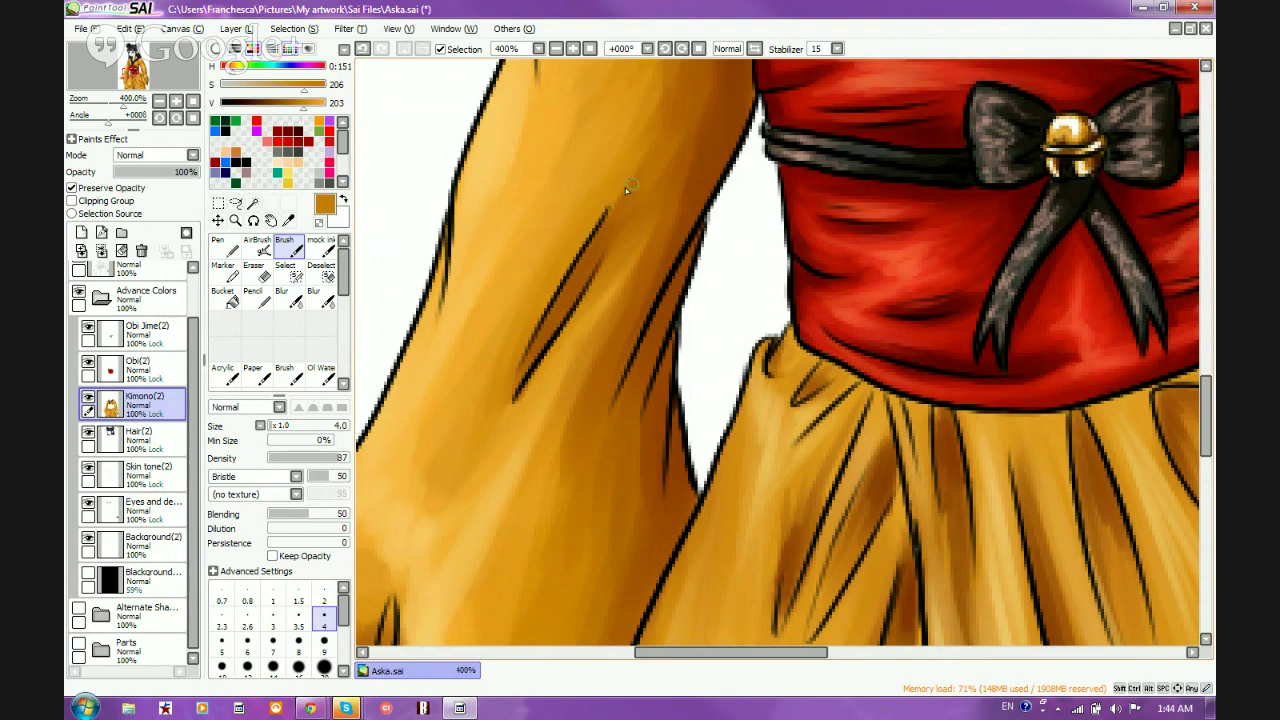
{"action": "mouse_move", "coordinate": [586, 208]}
{"action": "left_mouse_down"}
{"action": "mouse_move", "coordinate": [567, 225]}
{"action": "mouse_move", "coordinate": [511, 406]}
{"action": "left_mouse_up"}
{"action": "left_click", "coordinate": [499, 436], "text": "alt"}
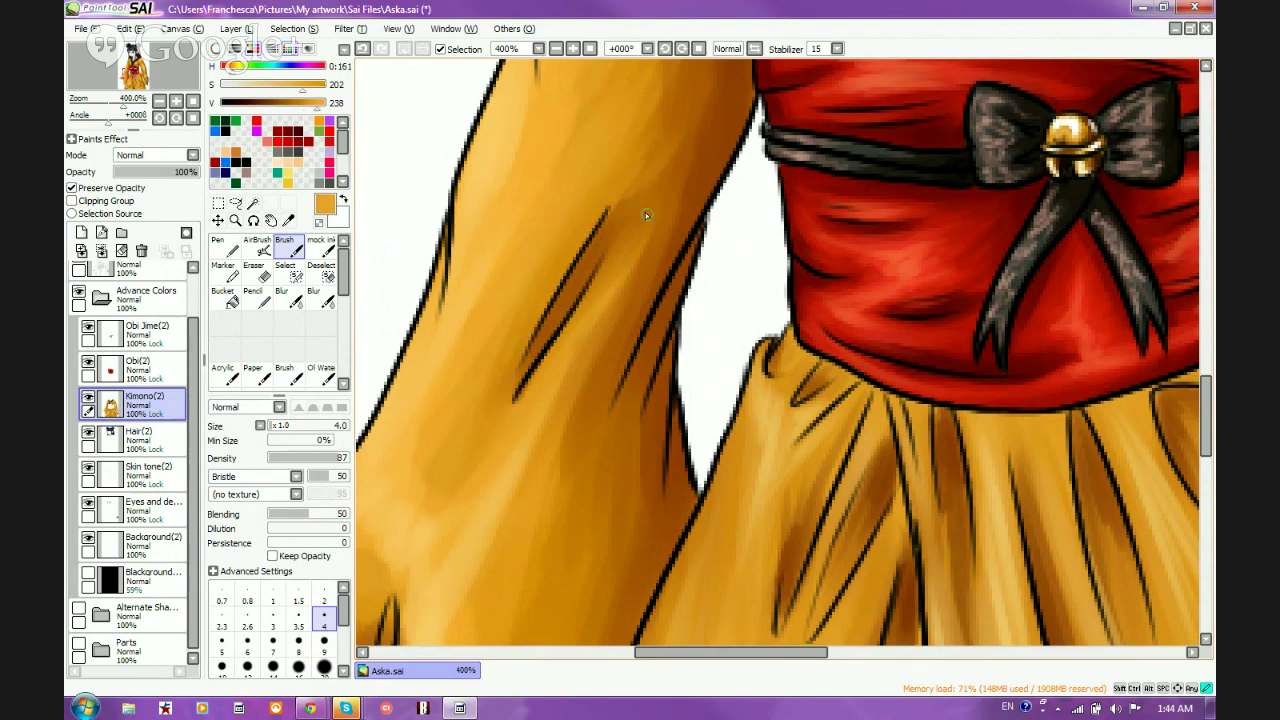
{"action": "left_click", "coordinate": [405, 535], "text": "alt"}
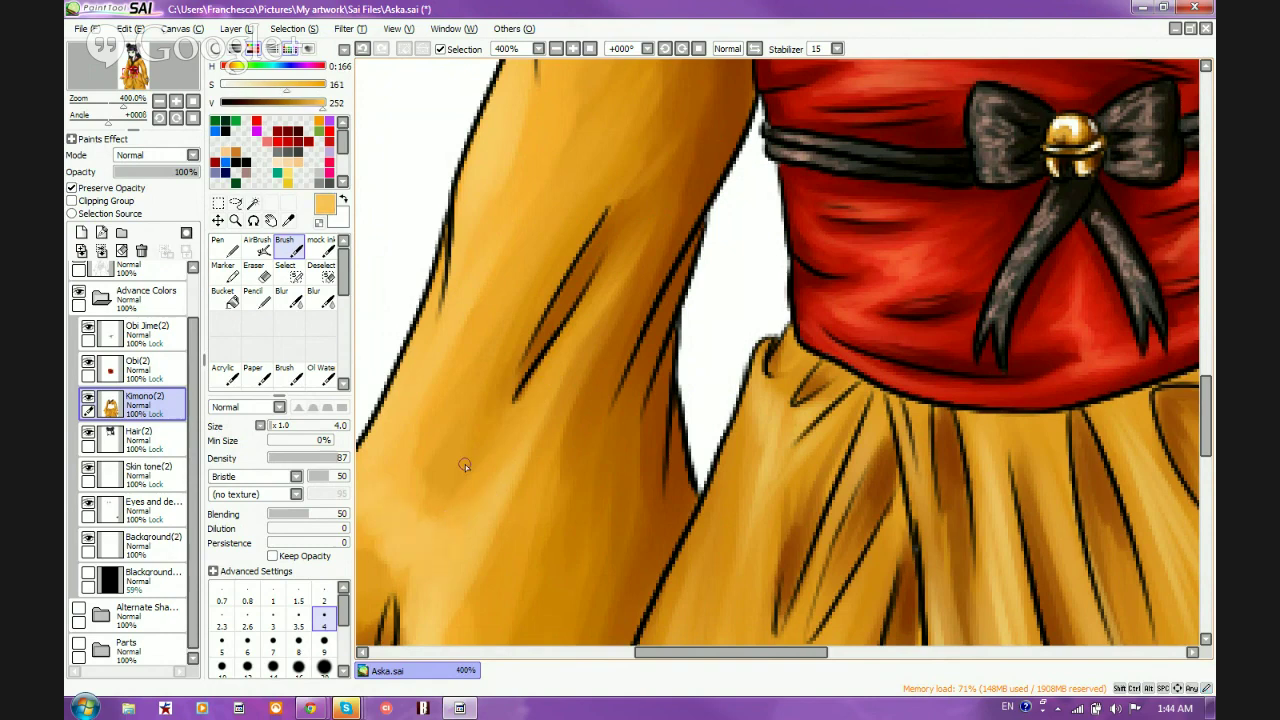
Soften the highlights and shadows on the left-hand skirt panel and around its knee fold with the size 20 Blur brush
{"action": "scroll", "coordinate": [548, 394], "scroll_direction": "down", "scroll_amount": 1}
{"action": "scroll", "coordinate": [548, 394], "scroll_direction": "down", "scroll_amount": 3}
{"action": "scroll", "coordinate": [544, 400], "scroll_direction": "up", "scroll_amount": 2}
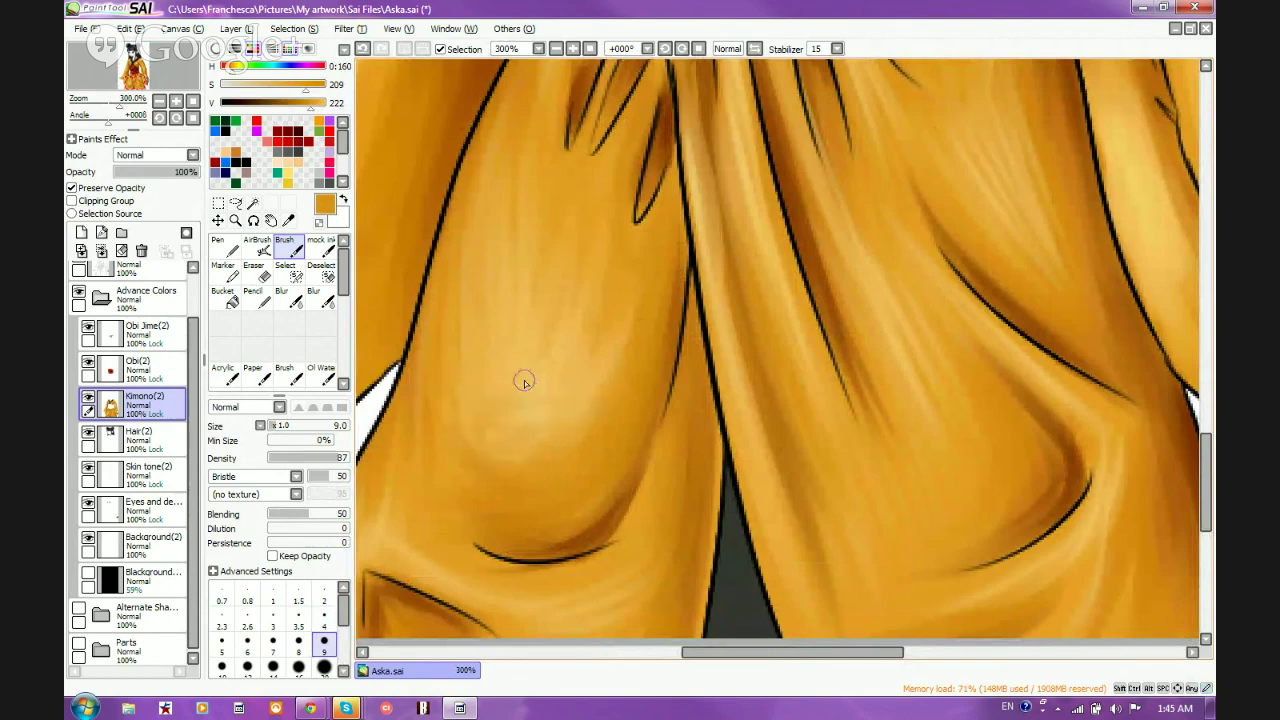
{"action": "scroll", "coordinate": [591, 537], "scroll_direction": "down", "scroll_amount": 4}
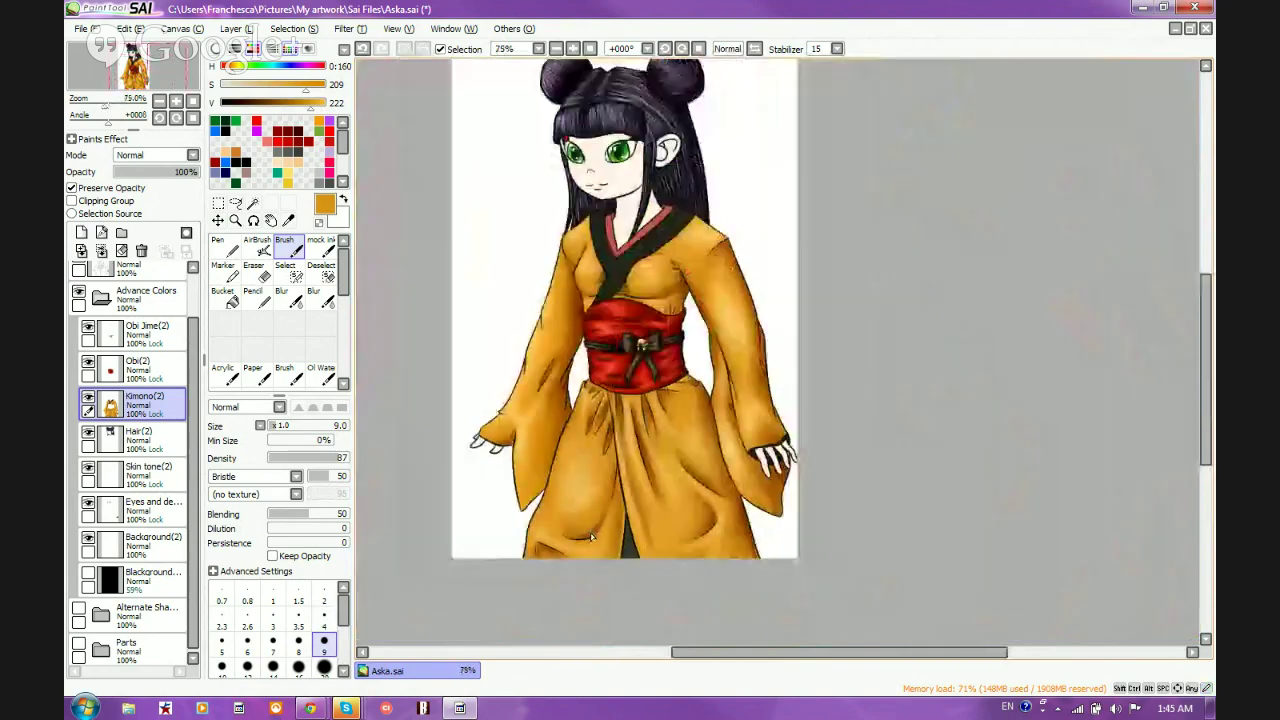
{"action": "scroll", "coordinate": [591, 537], "scroll_direction": "up", "scroll_amount": 3}
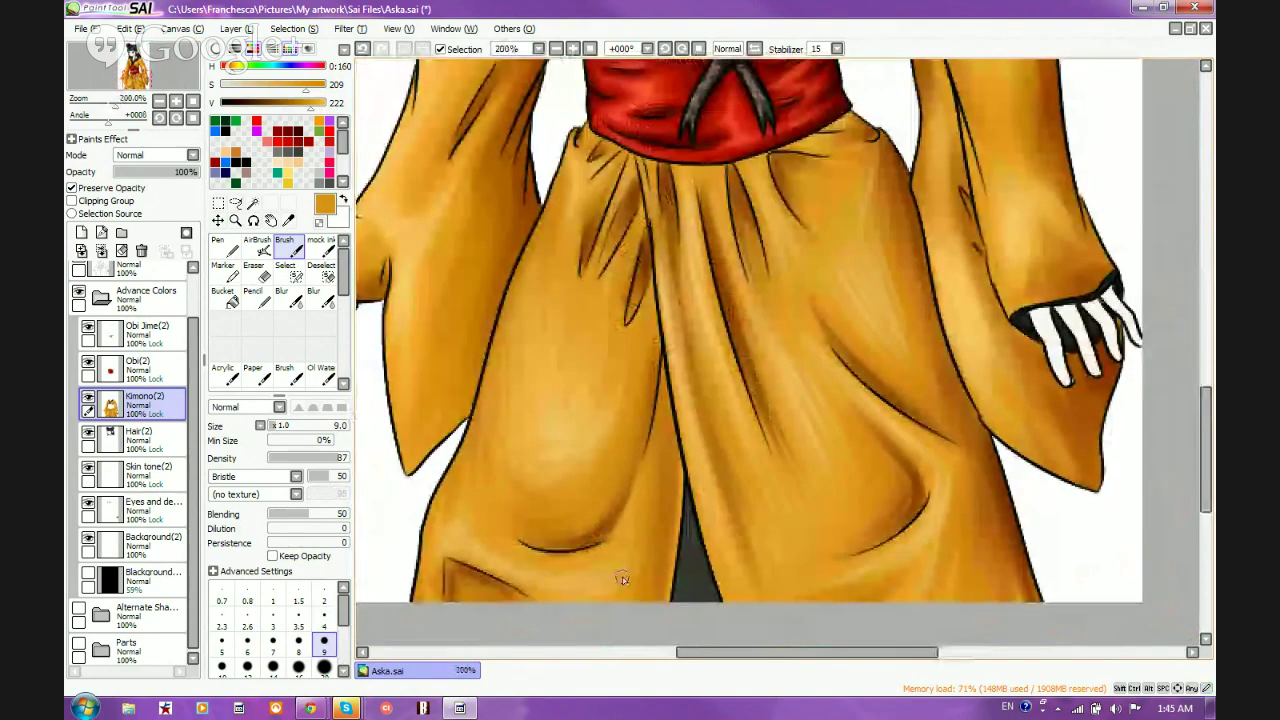
{"action": "key", "text": "b"}
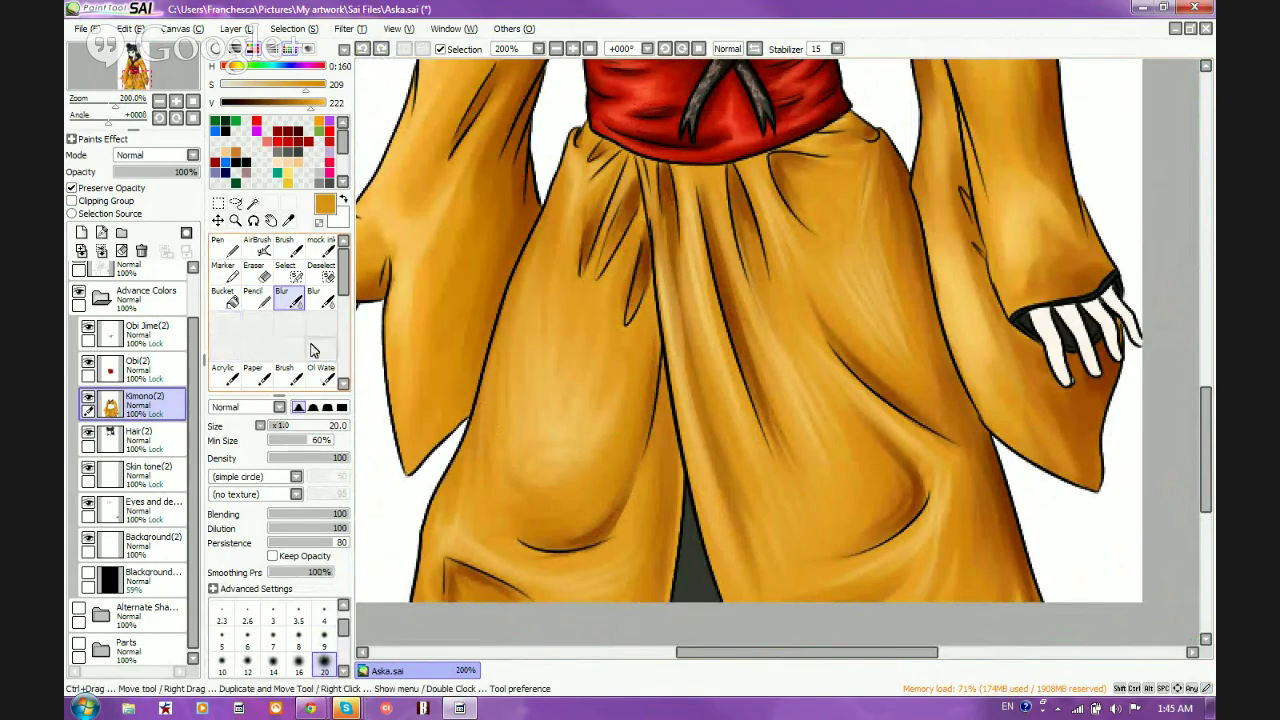
{"action": "right_click", "coordinate": [320, 348]}
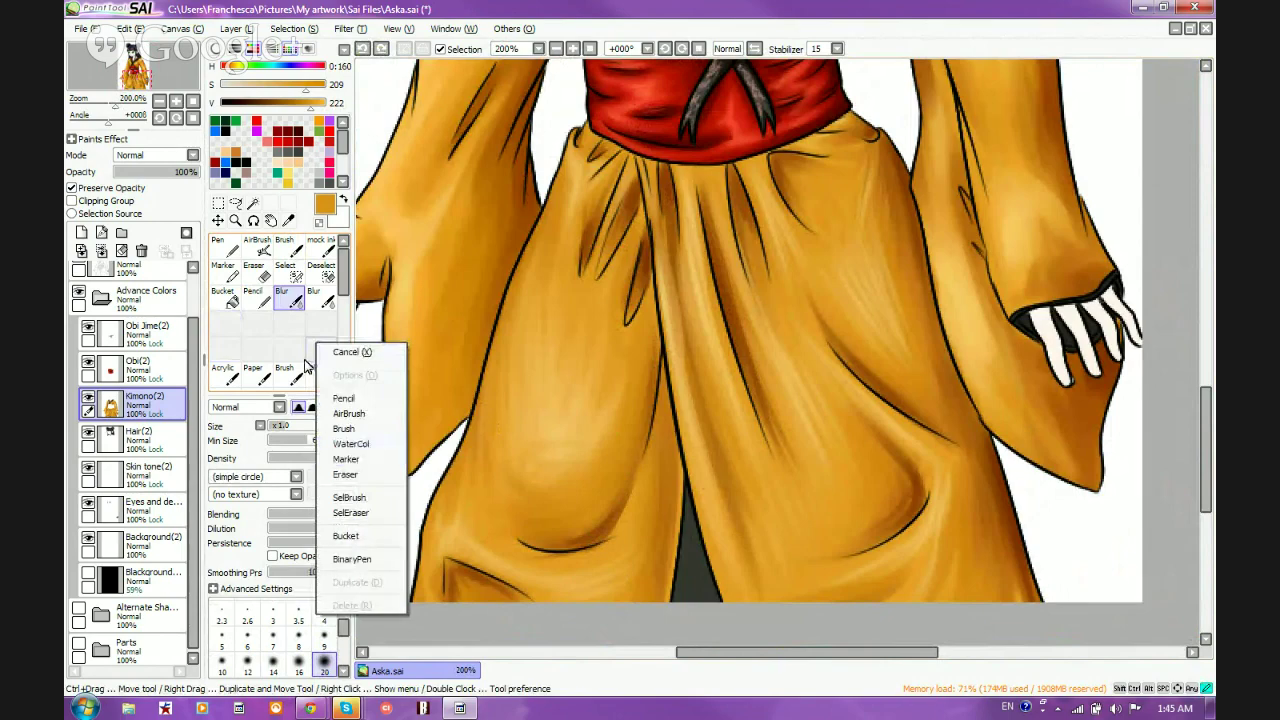
{"action": "left_click", "coordinate": [296, 305]}
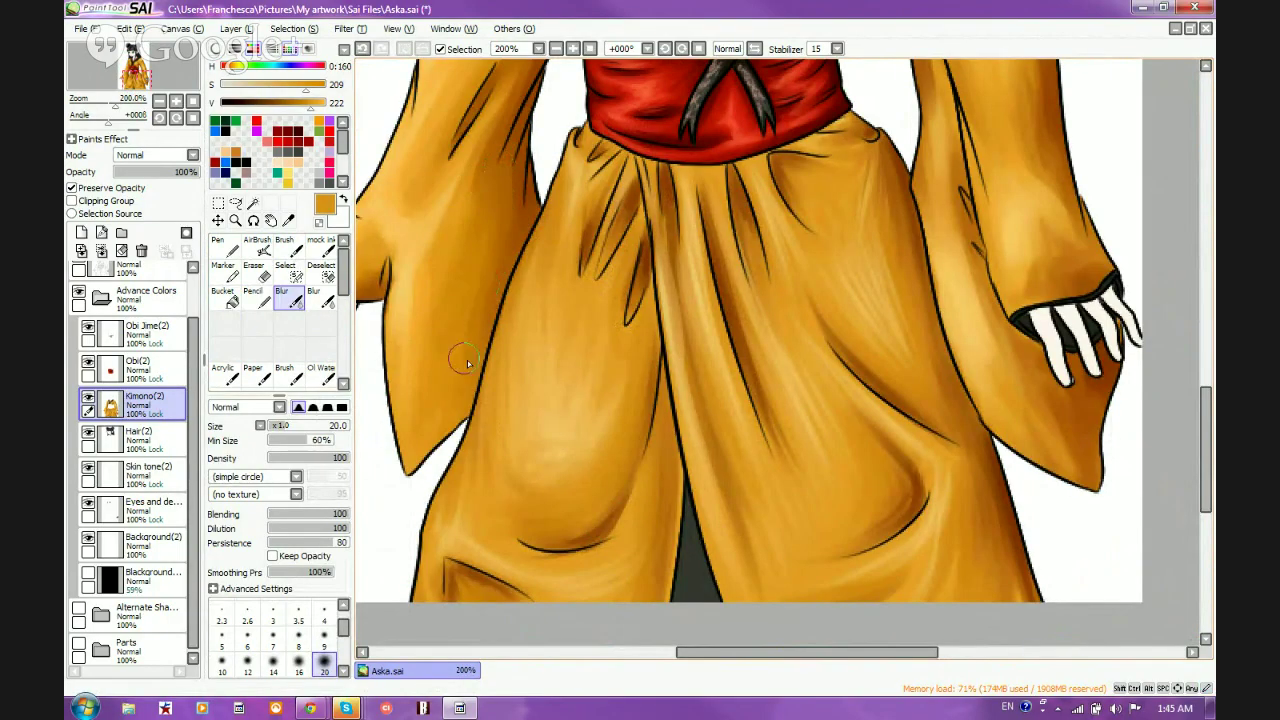
{"action": "left_click_drag", "start_coordinate": [516, 171], "coordinate": [518, 160]}
{"action": "mouse_move", "coordinate": [534, 472]}
{"action": "left_mouse_down"}
{"action": "mouse_move", "coordinate": [539, 441]}
{"action": "mouse_move", "coordinate": [577, 452]}
{"action": "mouse_move", "coordinate": [543, 449]}
{"action": "mouse_move", "coordinate": [533, 384]}
{"action": "mouse_move", "coordinate": [594, 467]}
{"action": "mouse_move", "coordinate": [564, 532]}
{"action": "mouse_move", "coordinate": [596, 525]}
{"action": "mouse_move", "coordinate": [633, 480]}
{"action": "left_mouse_up"}
{"action": "mouse_move", "coordinate": [605, 536]}
{"action": "left_mouse_down"}
{"action": "mouse_move", "coordinate": [639, 467]}
{"action": "mouse_move", "coordinate": [597, 548]}
{"action": "left_mouse_up"}
{"action": "mouse_move", "coordinate": [475, 593]}
{"action": "left_mouse_down"}
{"action": "mouse_move", "coordinate": [509, 602]}
{"action": "mouse_move", "coordinate": [435, 565]}
{"action": "mouse_move", "coordinate": [434, 587]}
{"action": "mouse_move", "coordinate": [461, 524]}
{"action": "mouse_move", "coordinate": [532, 578]}
{"action": "mouse_move", "coordinate": [606, 564]}
{"action": "mouse_move", "coordinate": [607, 577]}
{"action": "mouse_move", "coordinate": [652, 525]}
{"action": "mouse_move", "coordinate": [637, 583]}
{"action": "mouse_move", "coordinate": [661, 544]}
{"action": "mouse_move", "coordinate": [654, 558]}
{"action": "mouse_move", "coordinate": [648, 509]}
{"action": "left_mouse_up"}
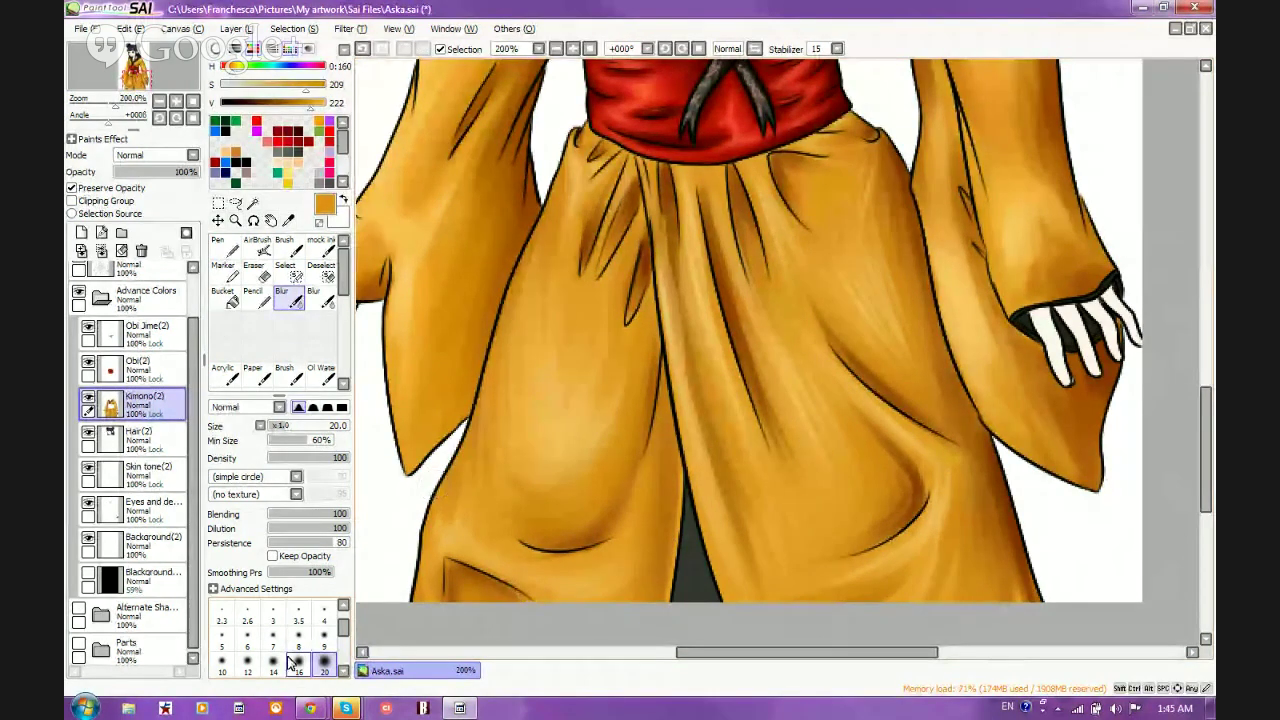
Smooth the front panel's pleats and the gathers beneath the obi with the Blur brush at size 9
{"action": "left_click", "coordinate": [323, 640]}
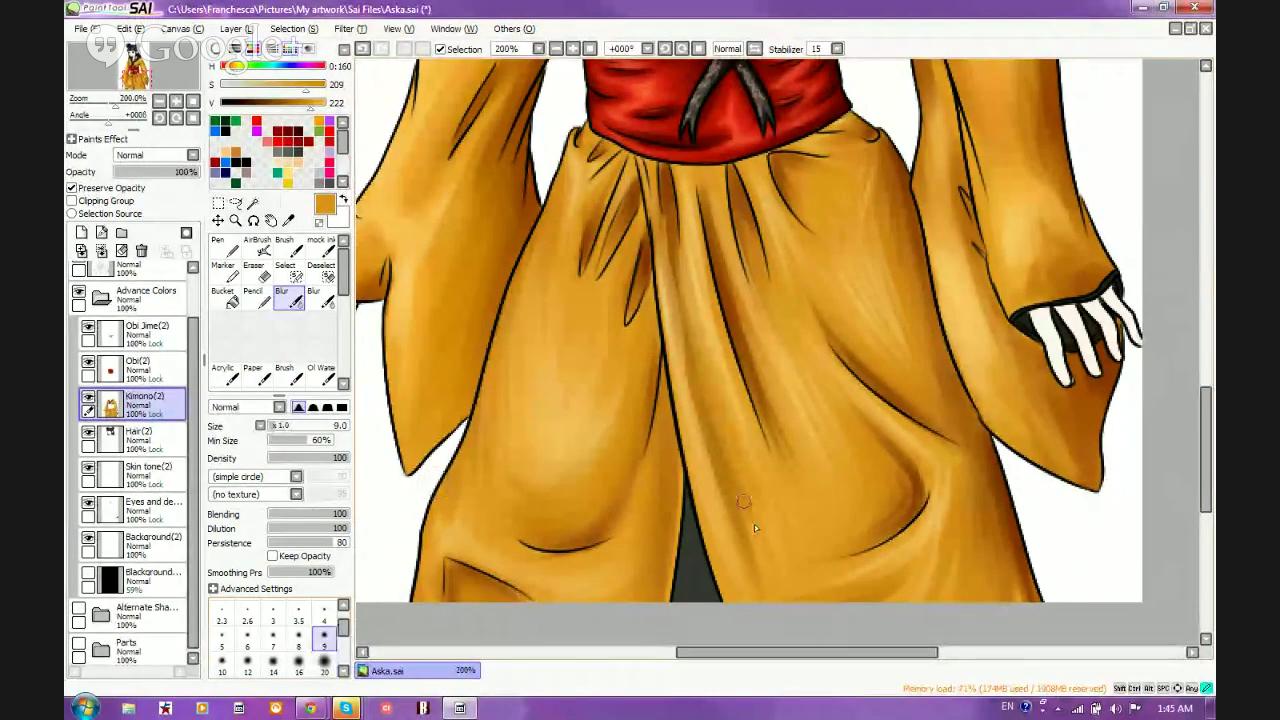
{"action": "mouse_move", "coordinate": [693, 424]}
{"action": "left_mouse_down"}
{"action": "mouse_move", "coordinate": [720, 491]}
{"action": "mouse_move", "coordinate": [695, 412]}
{"action": "mouse_move", "coordinate": [723, 505]}
{"action": "mouse_move", "coordinate": [668, 364]}
{"action": "left_mouse_up"}
{"action": "mouse_move", "coordinate": [664, 206]}
{"action": "left_mouse_down"}
{"action": "mouse_move", "coordinate": [670, 274]}
{"action": "mouse_move", "coordinate": [668, 226]}
{"action": "left_mouse_up"}
{"action": "left_click_drag", "start_coordinate": [699, 353], "coordinate": [693, 307]}
{"action": "mouse_move", "coordinate": [690, 222]}
{"action": "left_mouse_down"}
{"action": "mouse_move", "coordinate": [708, 300]}
{"action": "mouse_move", "coordinate": [723, 274]}
{"action": "mouse_move", "coordinate": [746, 374]}
{"action": "mouse_move", "coordinate": [741, 362]}
{"action": "left_mouse_up"}
{"action": "mouse_move", "coordinate": [736, 186]}
{"action": "left_mouse_down"}
{"action": "mouse_move", "coordinate": [750, 250]}
{"action": "mouse_move", "coordinate": [729, 172]}
{"action": "mouse_move", "coordinate": [742, 183]}
{"action": "mouse_move", "coordinate": [783, 162]}
{"action": "left_mouse_up"}
{"action": "mouse_move", "coordinate": [802, 207]}
{"action": "left_mouse_down"}
{"action": "mouse_move", "coordinate": [788, 155]}
{"action": "mouse_move", "coordinate": [816, 160]}
{"action": "left_mouse_up"}
{"action": "mouse_move", "coordinate": [651, 246]}
{"action": "left_mouse_down"}
{"action": "mouse_move", "coordinate": [634, 309]}
{"action": "mouse_move", "coordinate": [642, 266]}
{"action": "mouse_move", "coordinate": [627, 206]}
{"action": "mouse_move", "coordinate": [614, 264]}
{"action": "mouse_move", "coordinate": [623, 224]}
{"action": "mouse_move", "coordinate": [607, 260]}
{"action": "mouse_move", "coordinate": [585, 240]}
{"action": "mouse_move", "coordinate": [601, 153]}
{"action": "mouse_move", "coordinate": [656, 173]}
{"action": "left_mouse_up"}
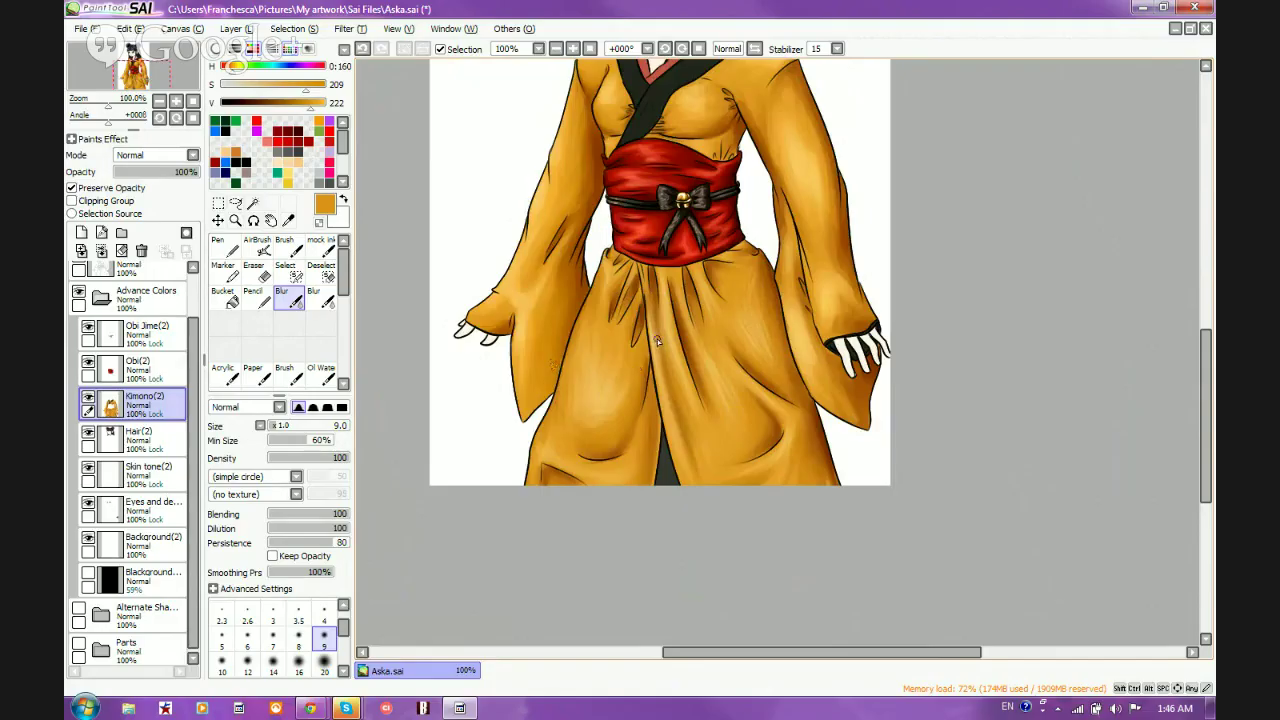
Smooth the shading on the right-hand sleeve and the kimono's chest with the Blur brush at sizes 14 and 9
{"action": "scroll", "coordinate": [772, 389], "scroll_direction": "down", "scroll_amount": 1}
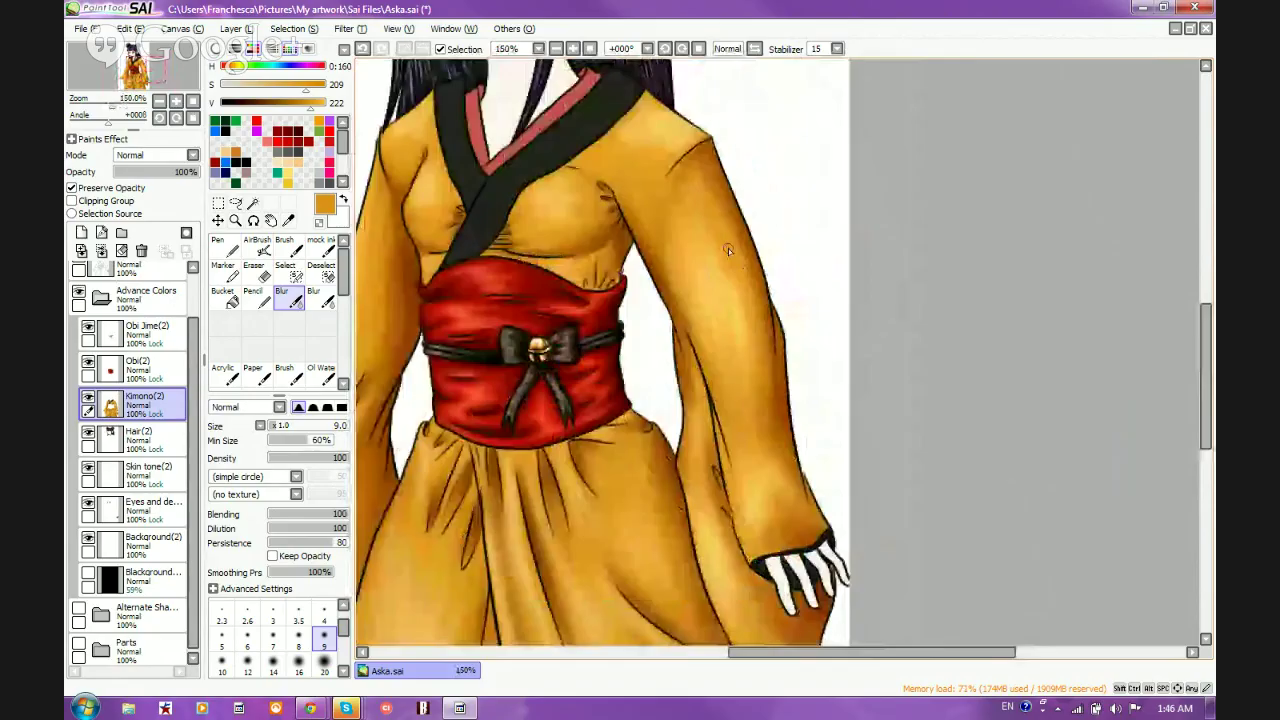
{"action": "scroll", "coordinate": [595, 303], "scroll_direction": "up", "scroll_amount": 2}
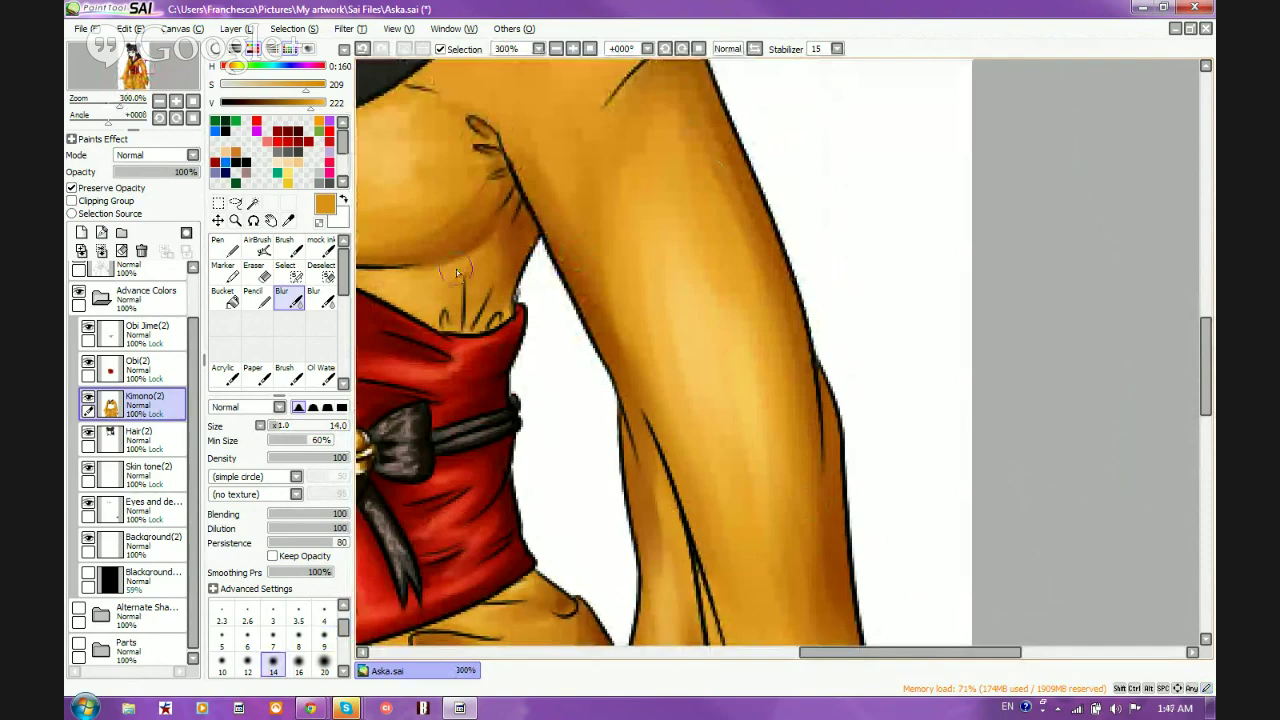
{"action": "scroll", "coordinate": [456, 269], "scroll_direction": "down", "scroll_amount": 4}
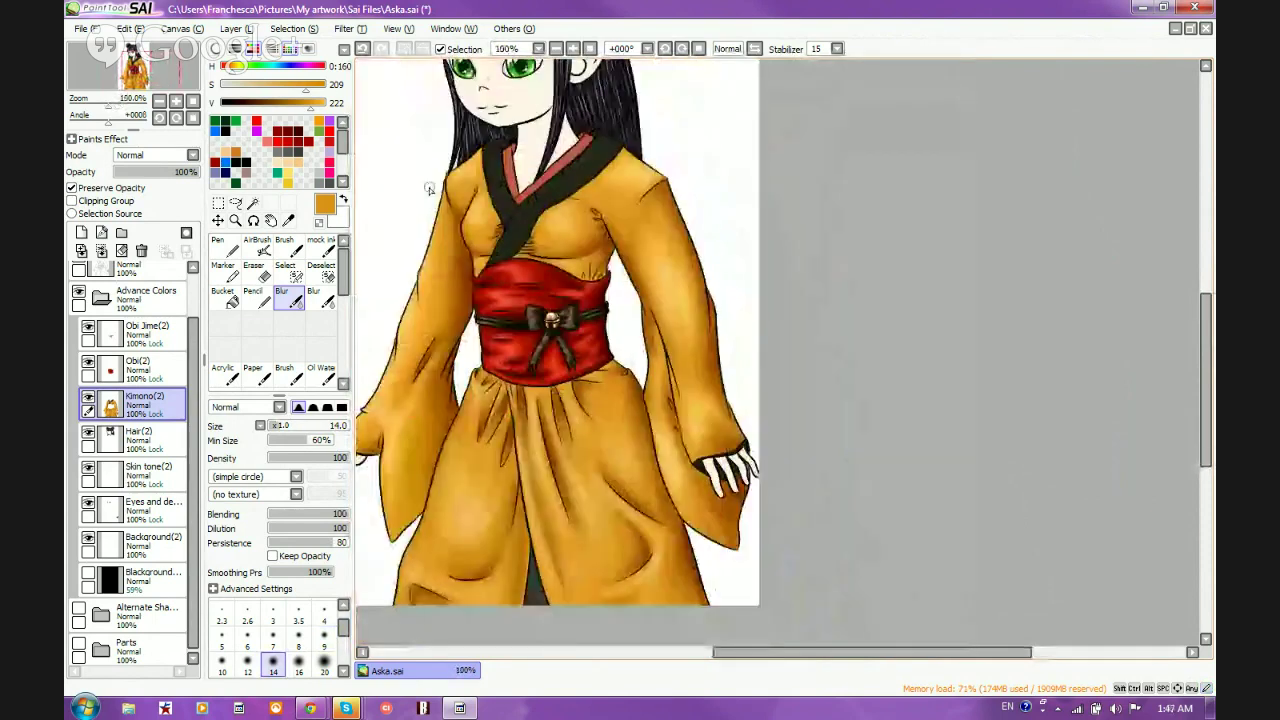
{"action": "scroll", "coordinate": [428, 188], "scroll_direction": "up", "scroll_amount": 2}
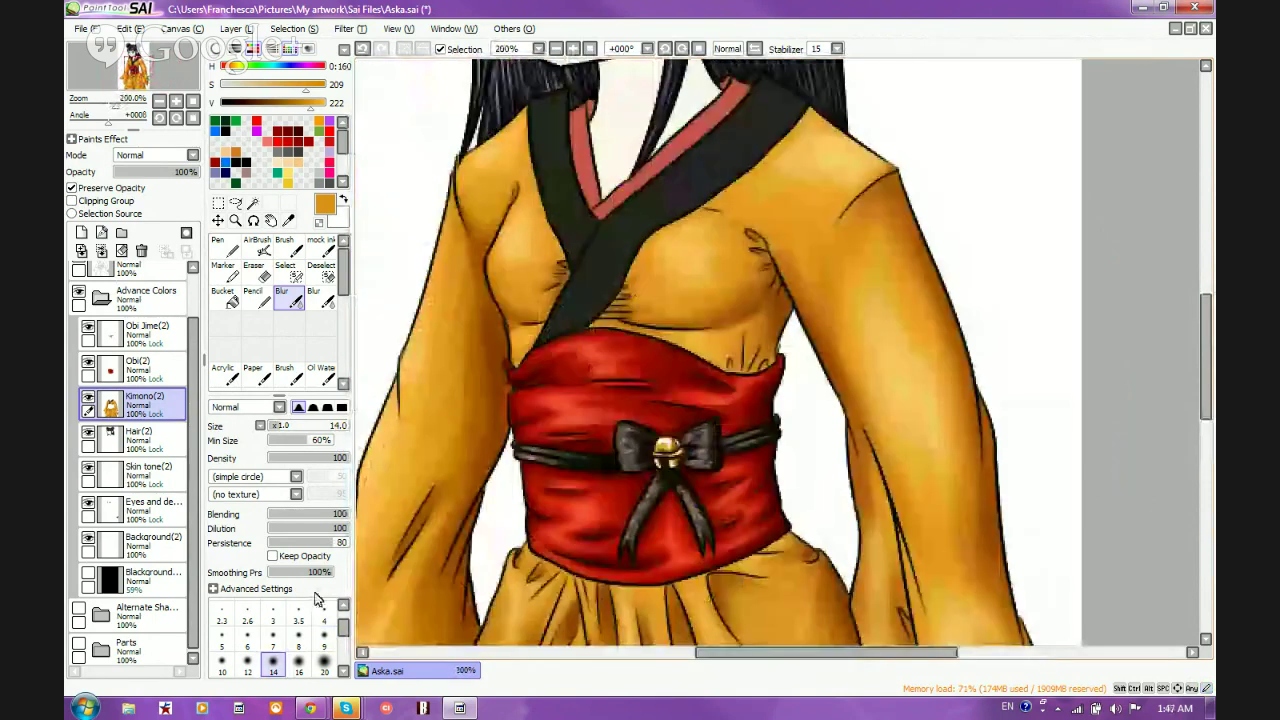
{"action": "left_click", "coordinate": [323, 637]}
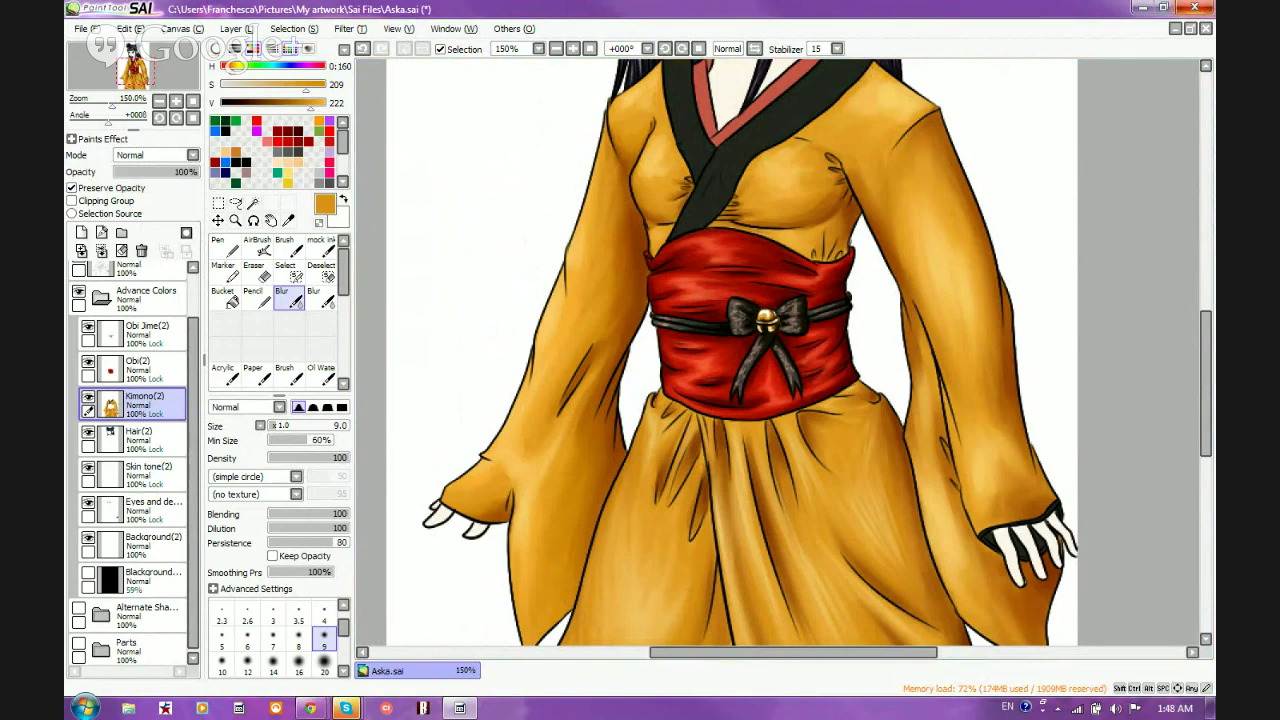
Browse the CoLabHQ channel's playlists on YouTube in the web browser, and return to the kimono drawing in PaintTool SAI
{"action": "key", "text": "alt+Tab"}
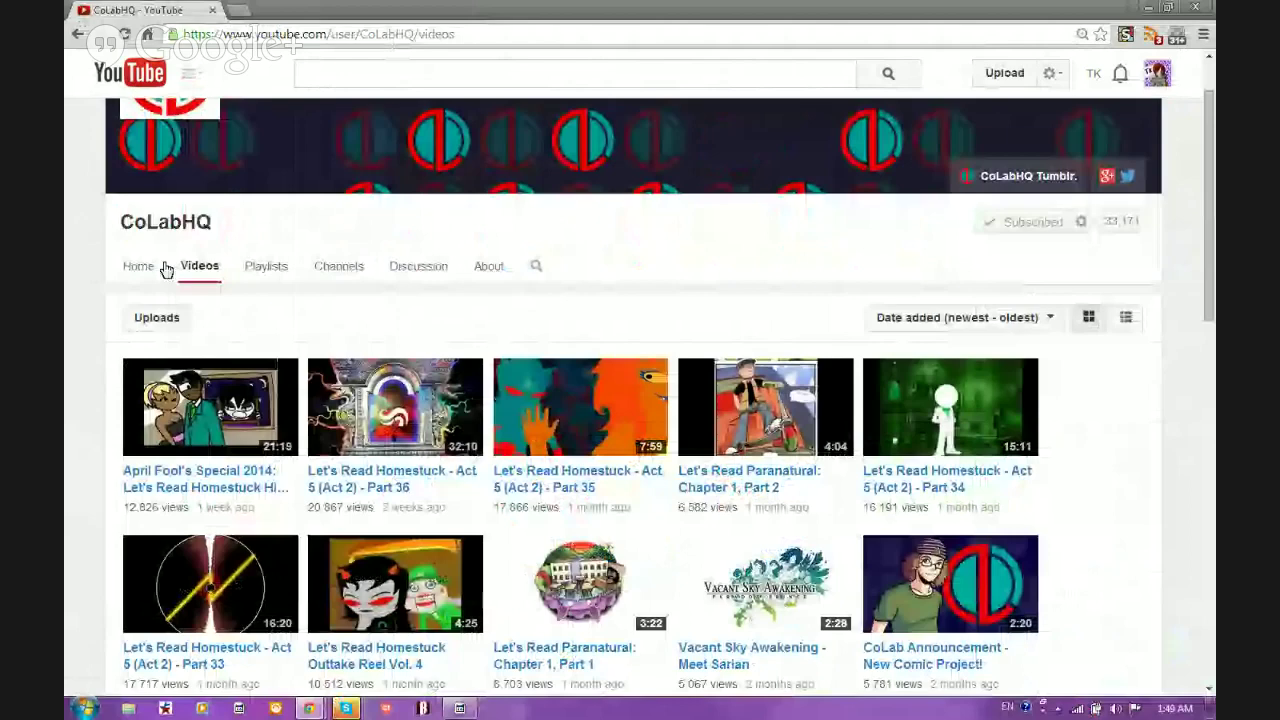
{"action": "left_click", "coordinate": [266, 266]}
{"action": "scroll", "coordinate": [266, 266], "scroll_direction": "down", "scroll_amount": 2}
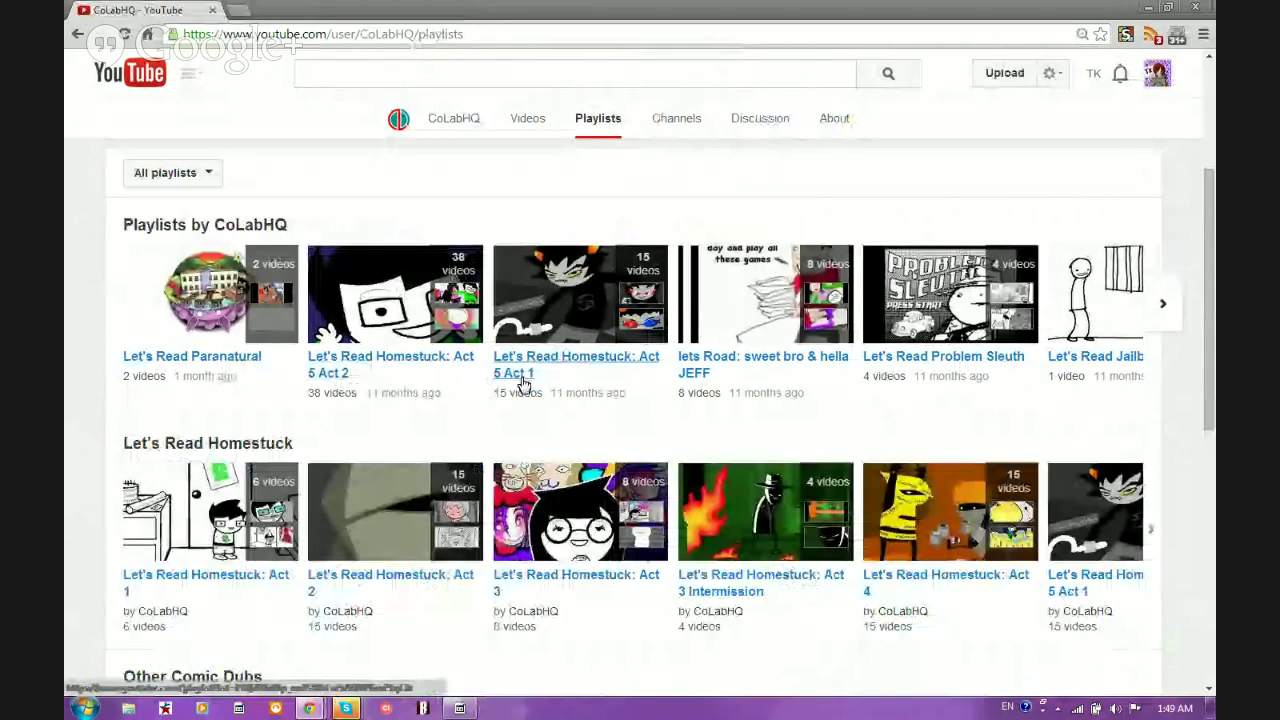
{"action": "left_click", "coordinate": [263, 232]}
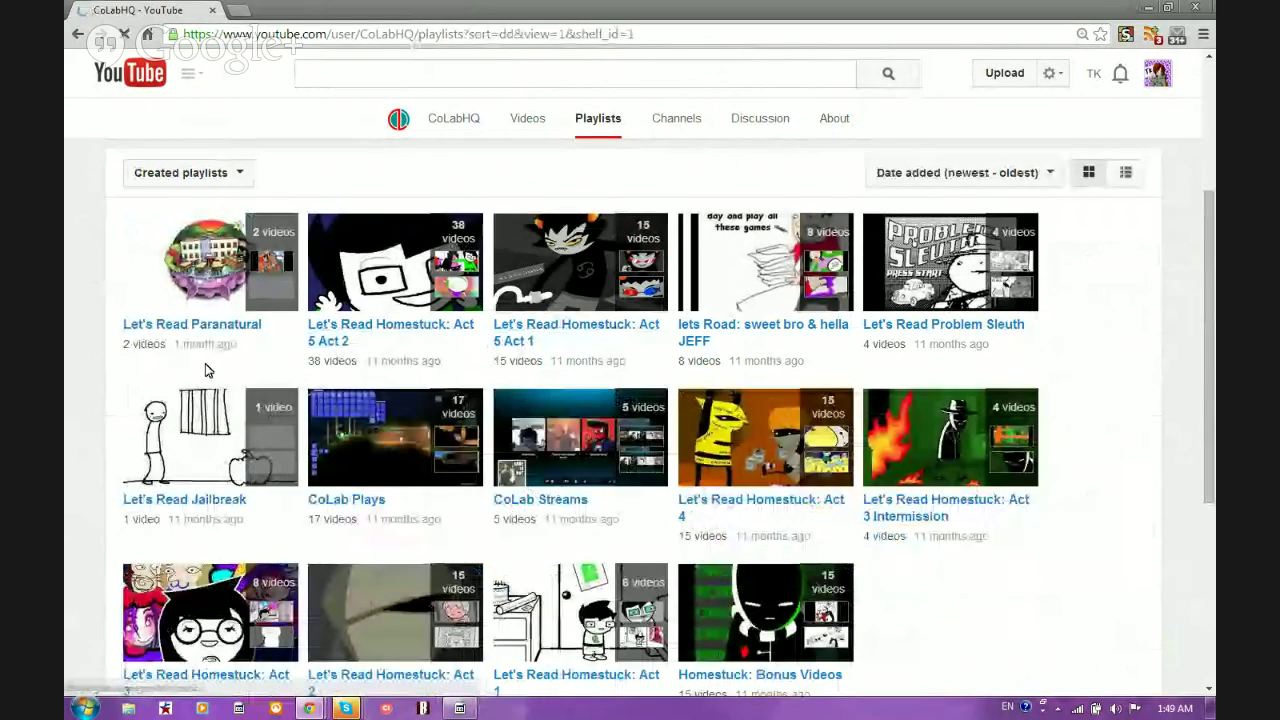
{"action": "key", "text": "alt+Left"}
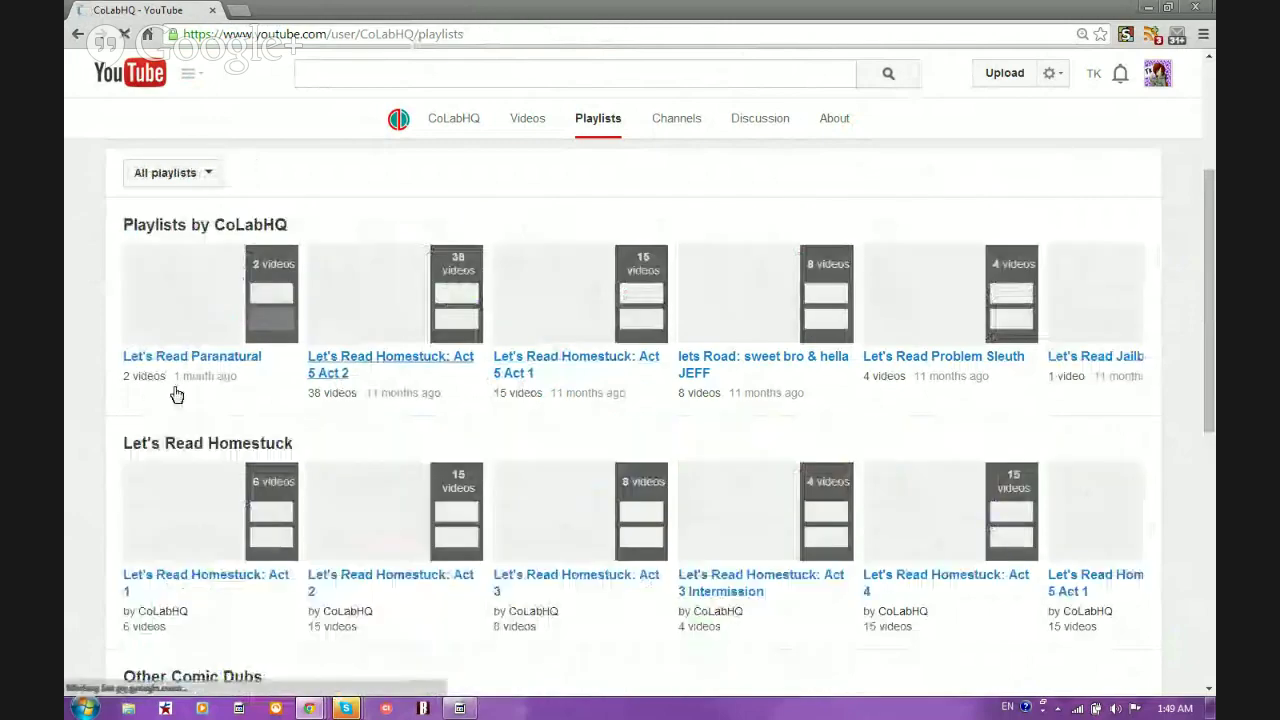
{"action": "scroll", "coordinate": [176, 395], "scroll_direction": "down", "scroll_amount": 3}
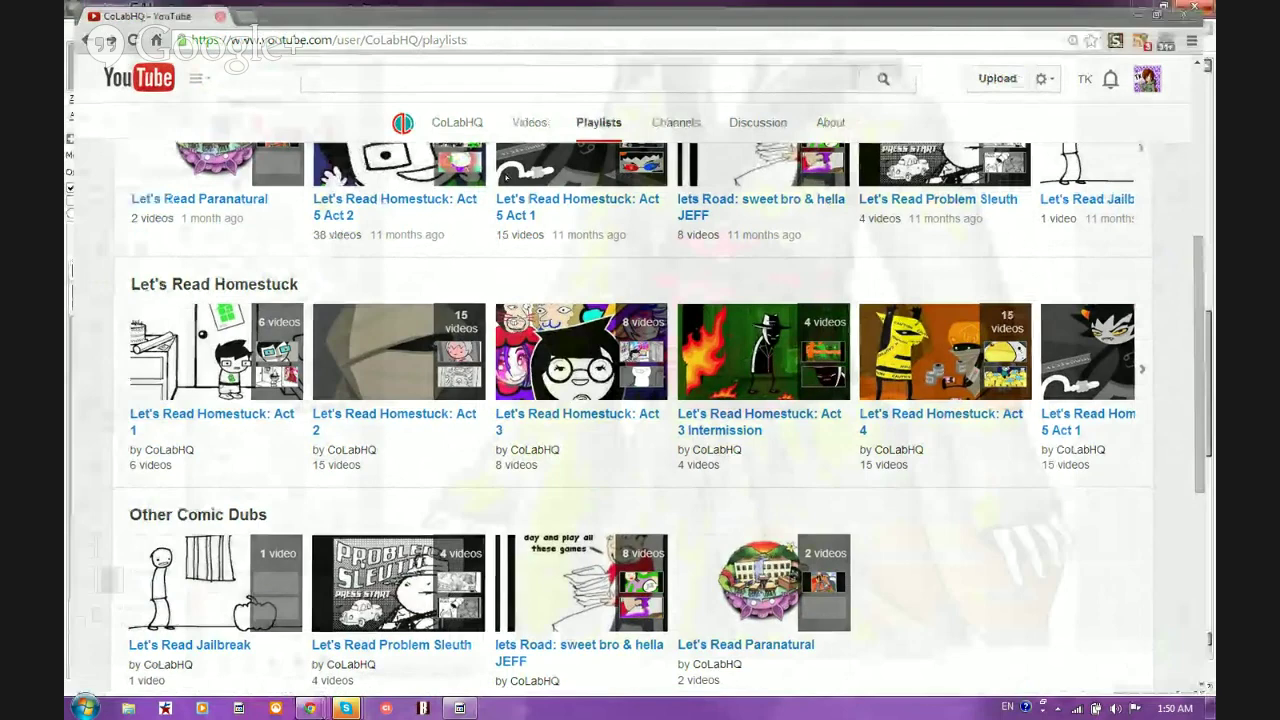
{"action": "left_click", "coordinate": [380, 707]}
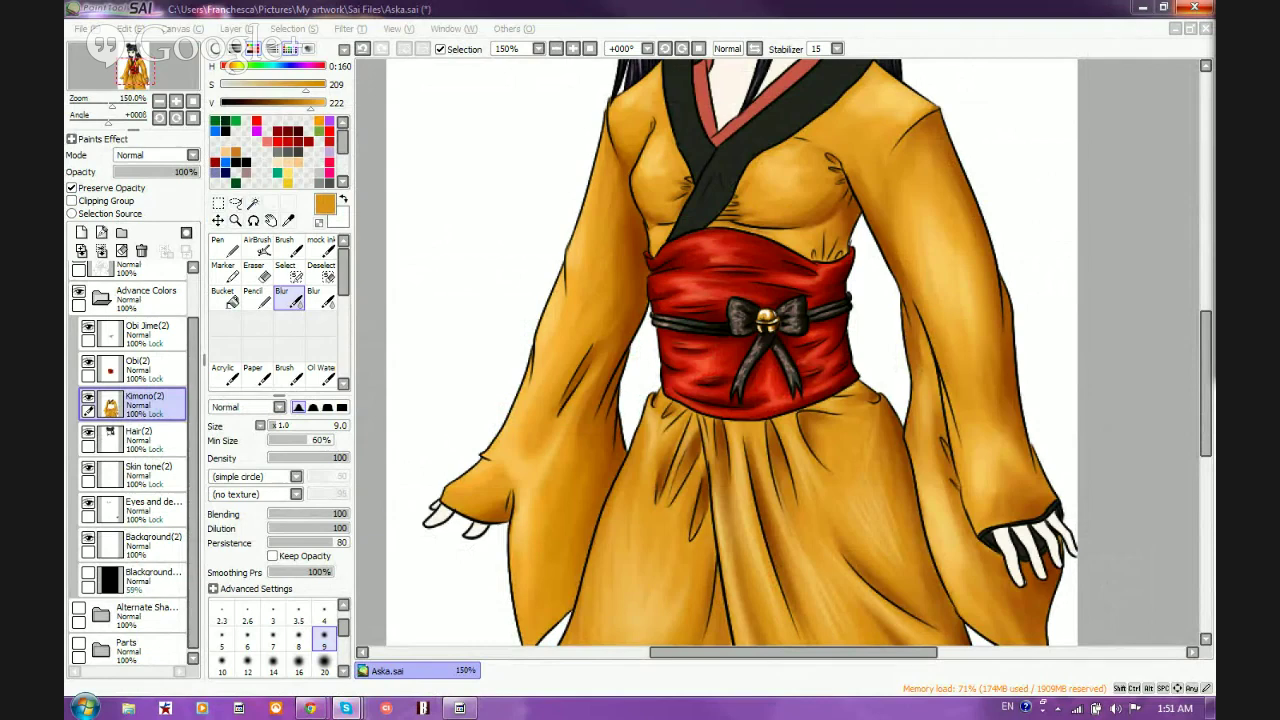
{"action": "left_click", "coordinate": [964, 11]}
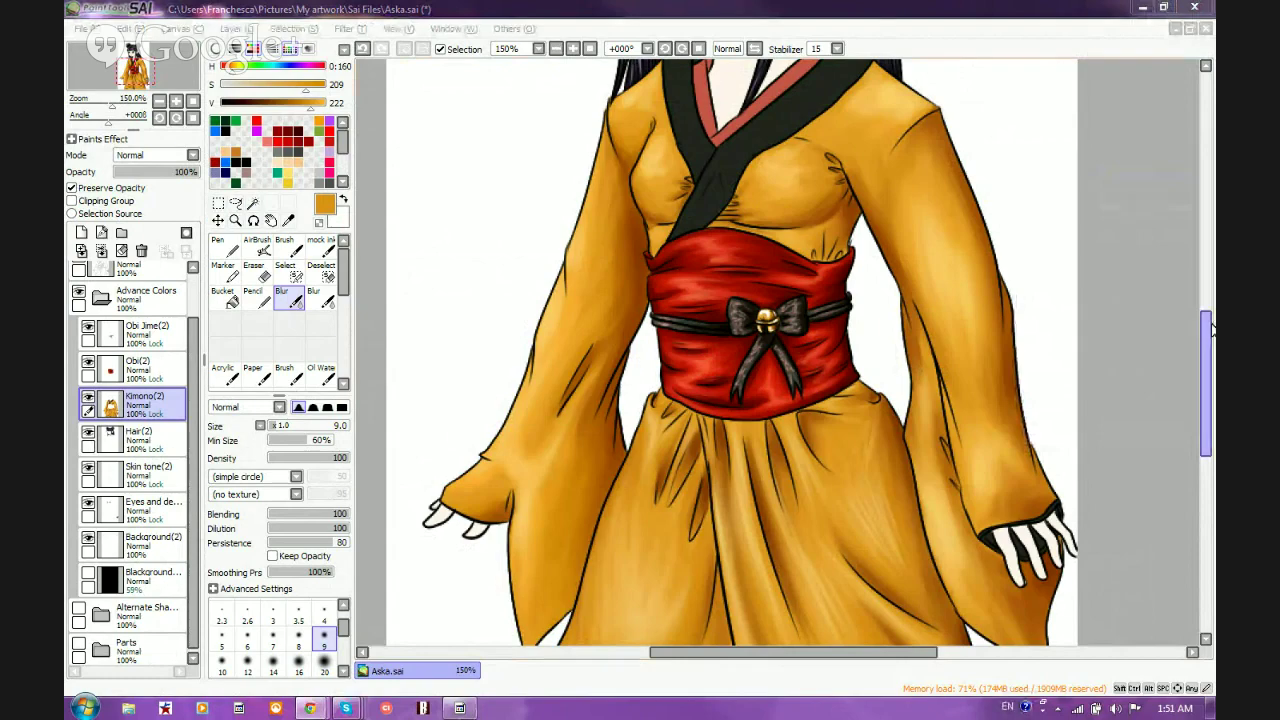
Examine the shaded kimono, obi and hair on the whole figure and up close around the chest
{"action": "left_click", "coordinate": [759, 5]}
{"action": "scroll", "coordinate": [758, 398], "scroll_direction": "down", "scroll_amount": 3}
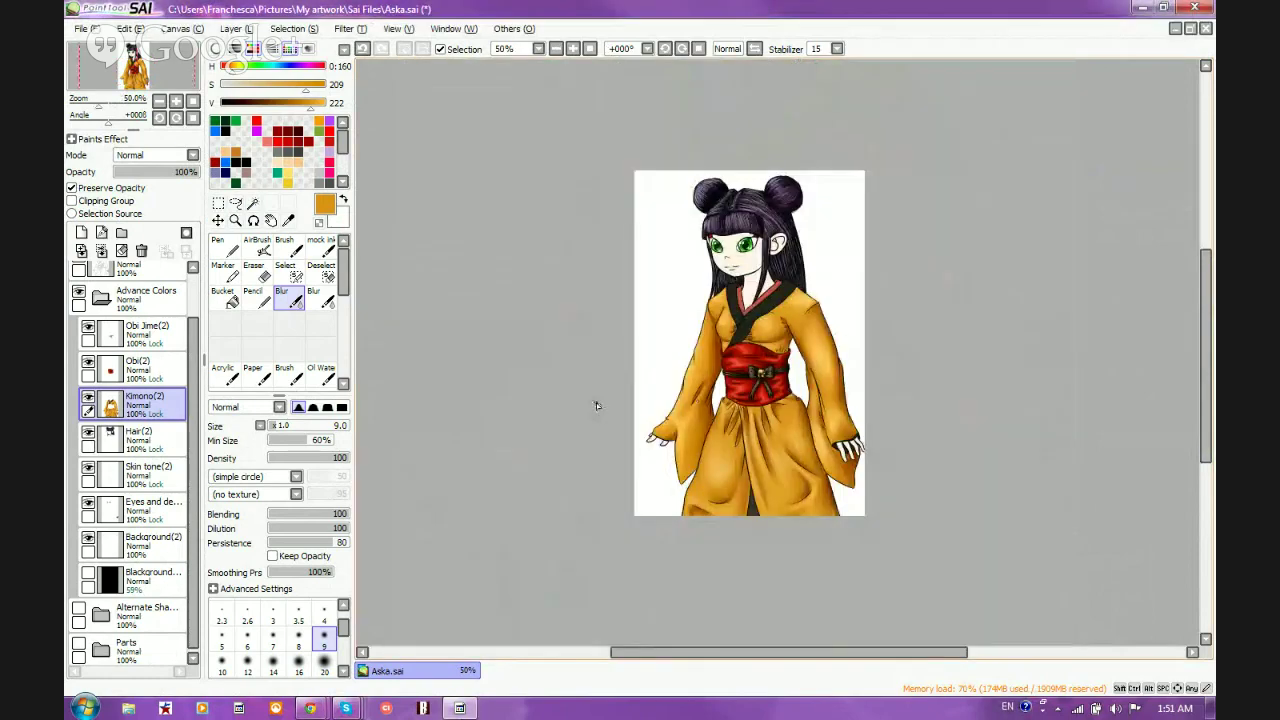
{"action": "key", "text": "ctrl+plus"}
{"action": "key", "text": "ctrl+plus"}
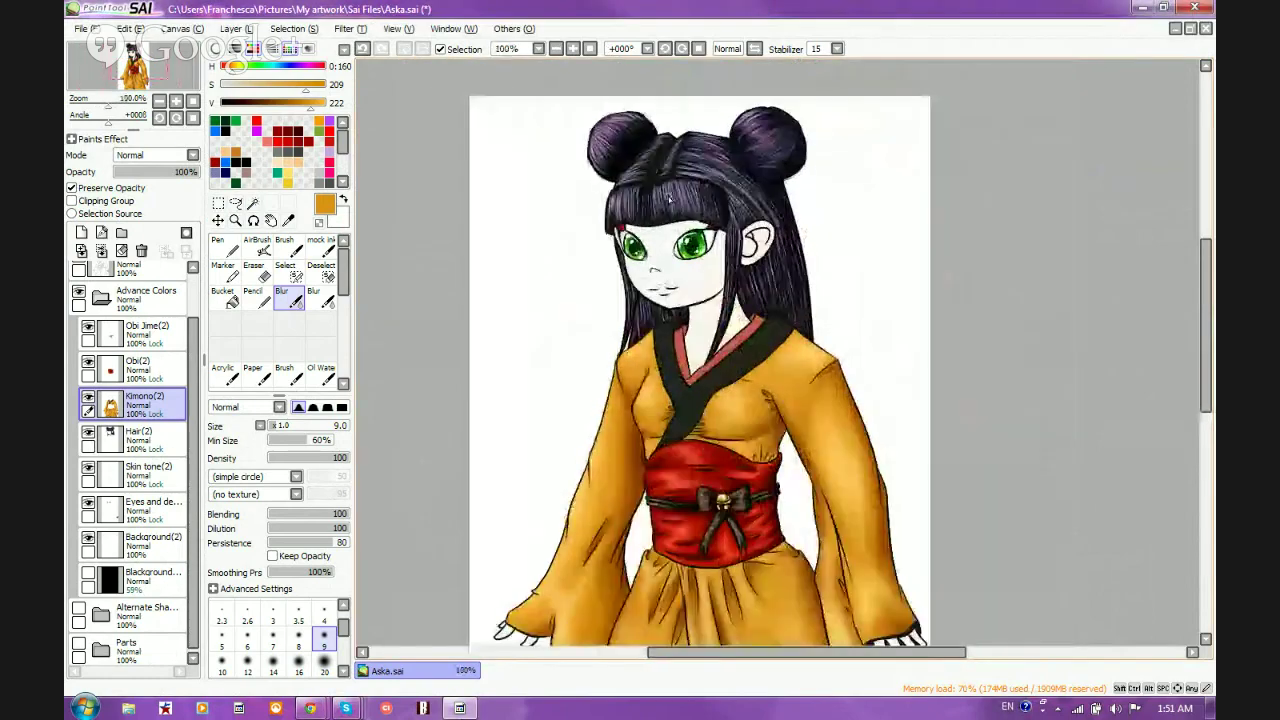
{"action": "key", "text": "ctrl+minus"}
{"action": "key", "text": "ctrl+minus"}
{"action": "key", "text": "ctrl+plus"}
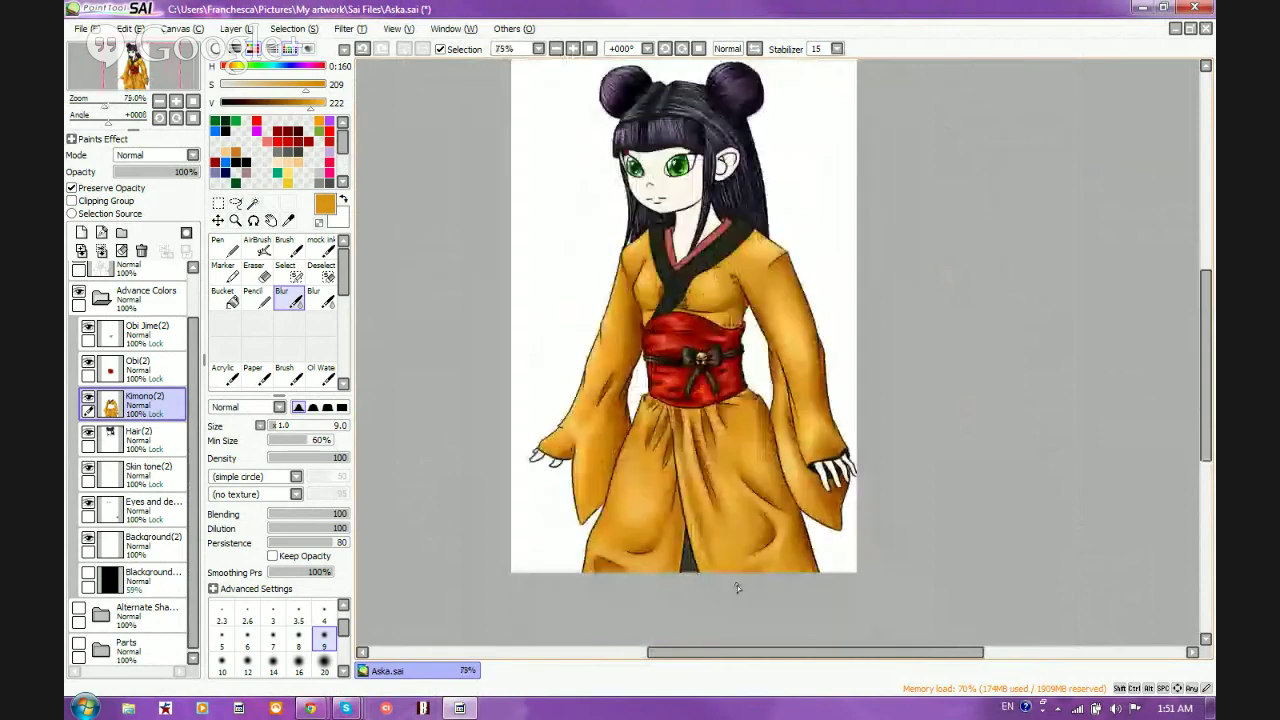
{"action": "key", "text": "ctrl+minus"}
{"action": "key", "text": "ctrl+plus"}
{"action": "key", "text": "ctrl+plus"}
{"action": "key", "text": "ctrl+plus"}
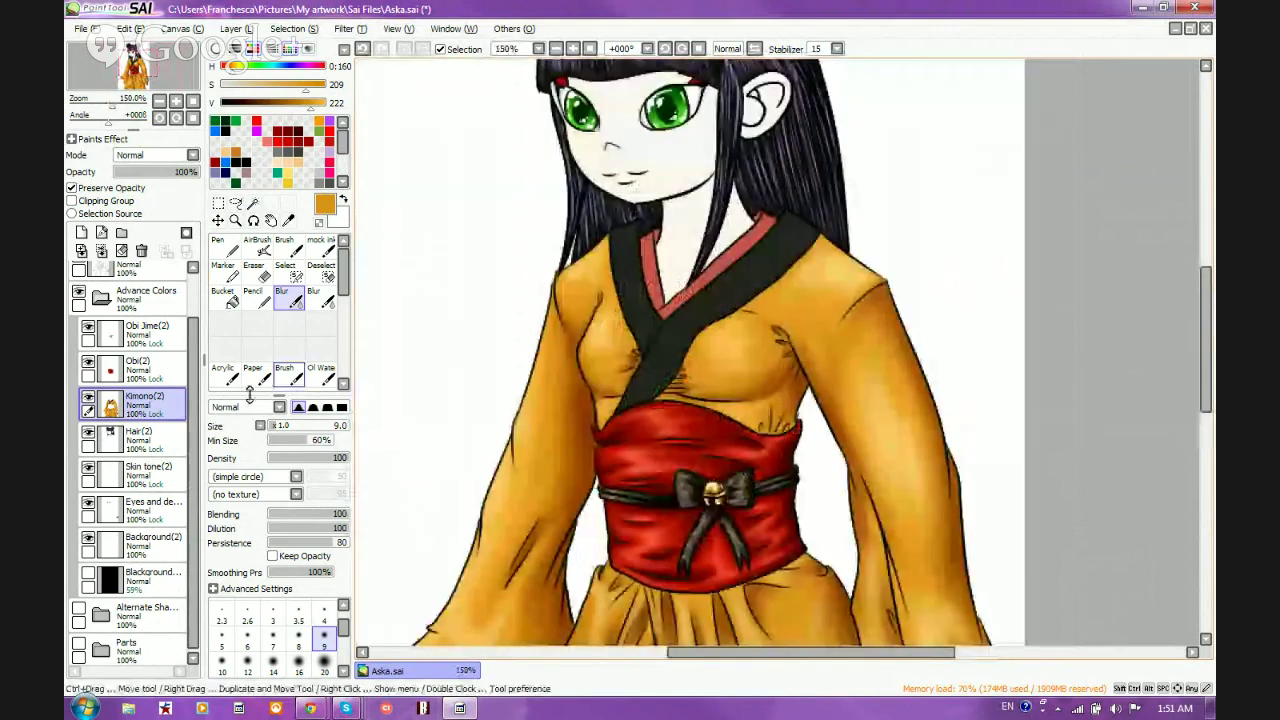
{"action": "scroll", "coordinate": [687, 305], "scroll_direction": "up", "scroll_amount": 2}
{"action": "scroll", "coordinate": [687, 305], "scroll_direction": "up", "scroll_amount": 1}
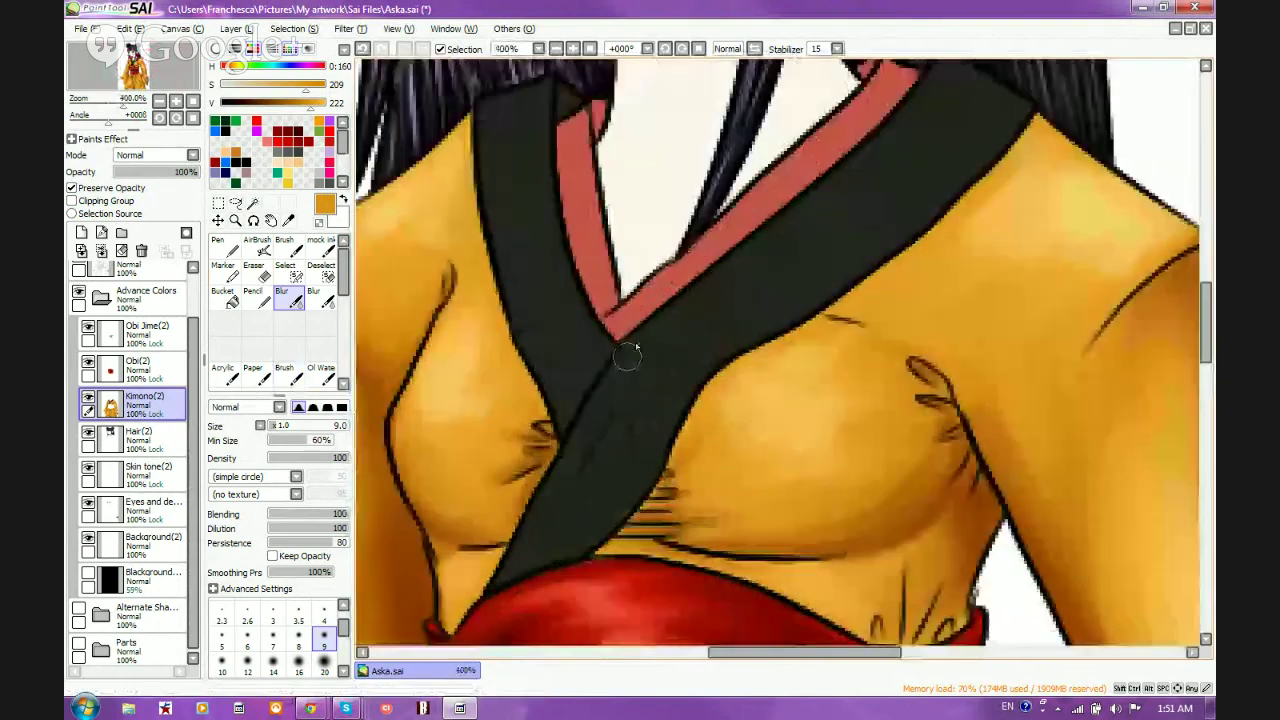
Sample the kimono collar's dark colour and smooth its base with the size 9 Bristle Brush
{"action": "left_click_drag", "start_coordinate": [580, 193], "coordinate": [588, 345]}
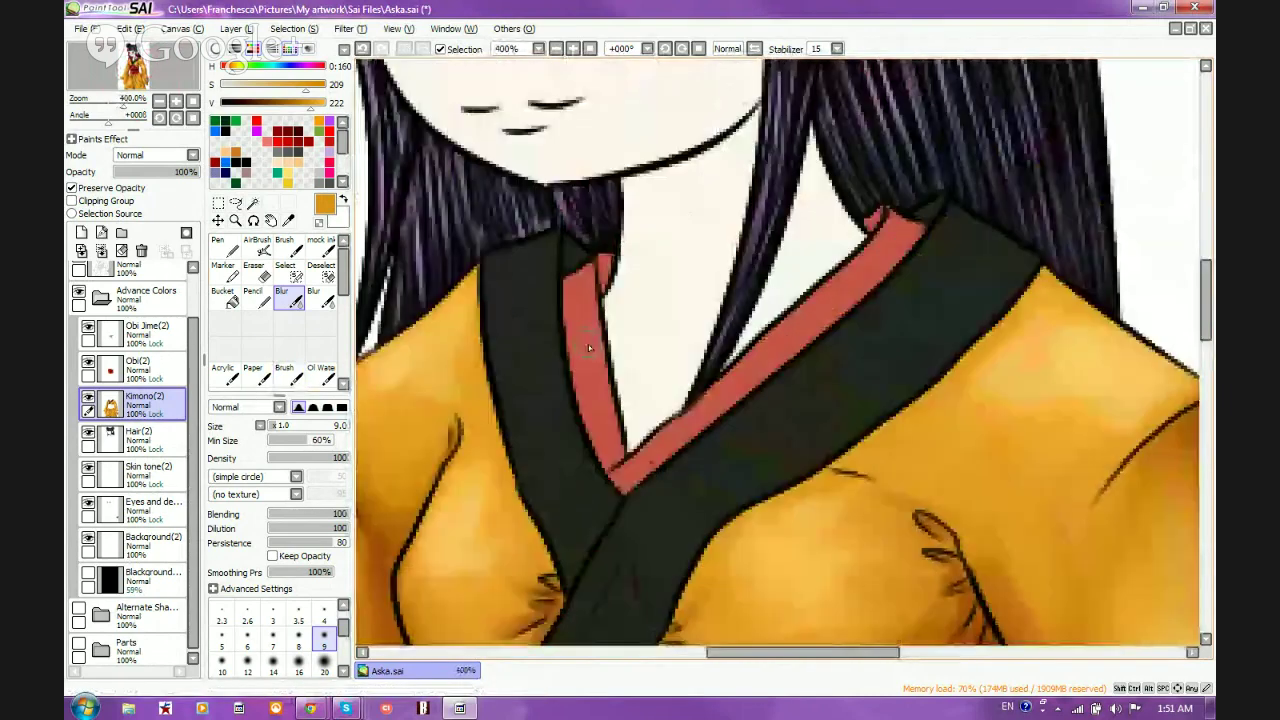
{"action": "scroll", "coordinate": [588, 344], "scroll_direction": "down", "scroll_amount": 1}
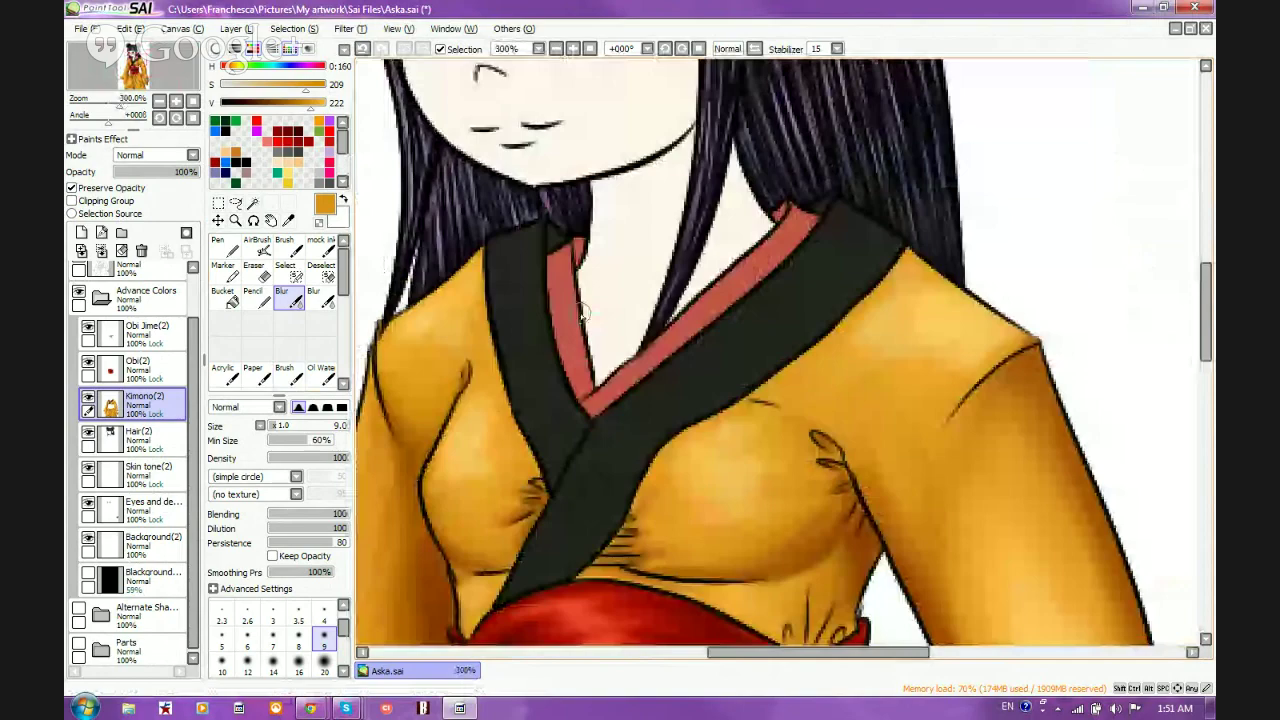
{"action": "scroll", "coordinate": [583, 314], "scroll_direction": "up", "scroll_amount": 1}
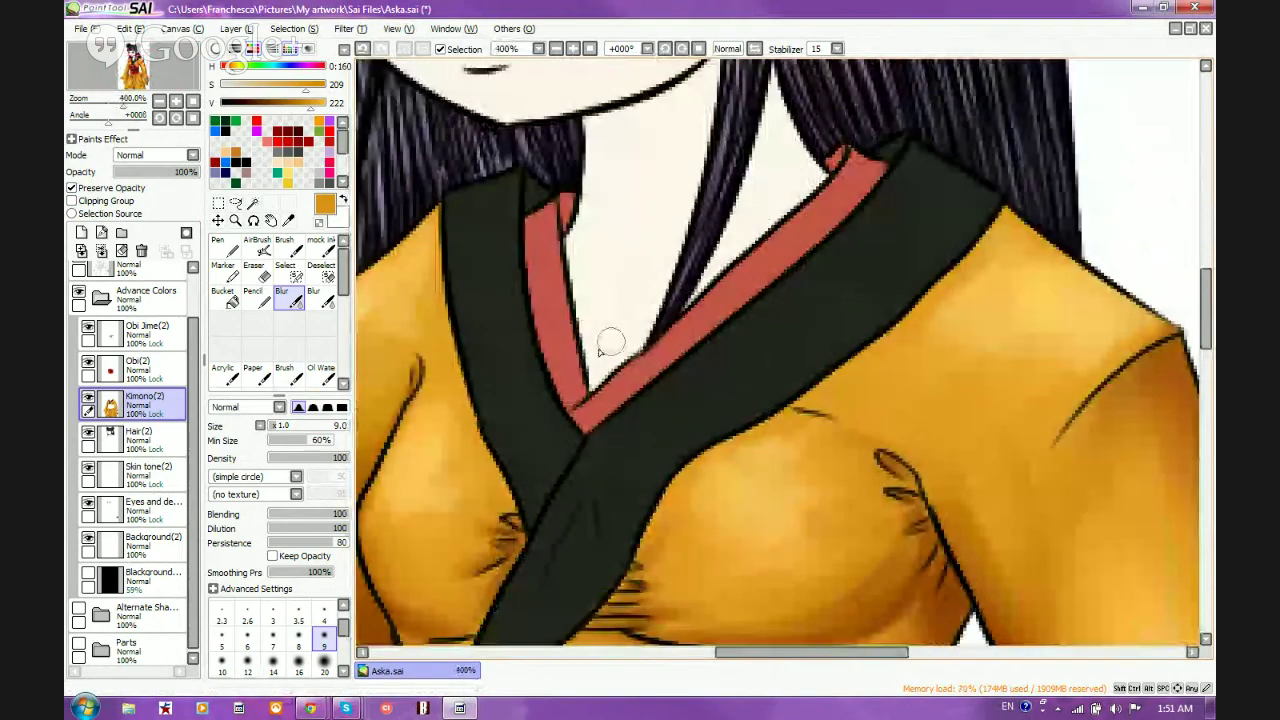
{"action": "scroll", "coordinate": [600, 350], "scroll_direction": "down", "scroll_amount": 1}
{"action": "right_click", "coordinate": [618, 483]}
{"action": "scroll", "coordinate": [618, 483], "scroll_direction": "up", "scroll_amount": 1}
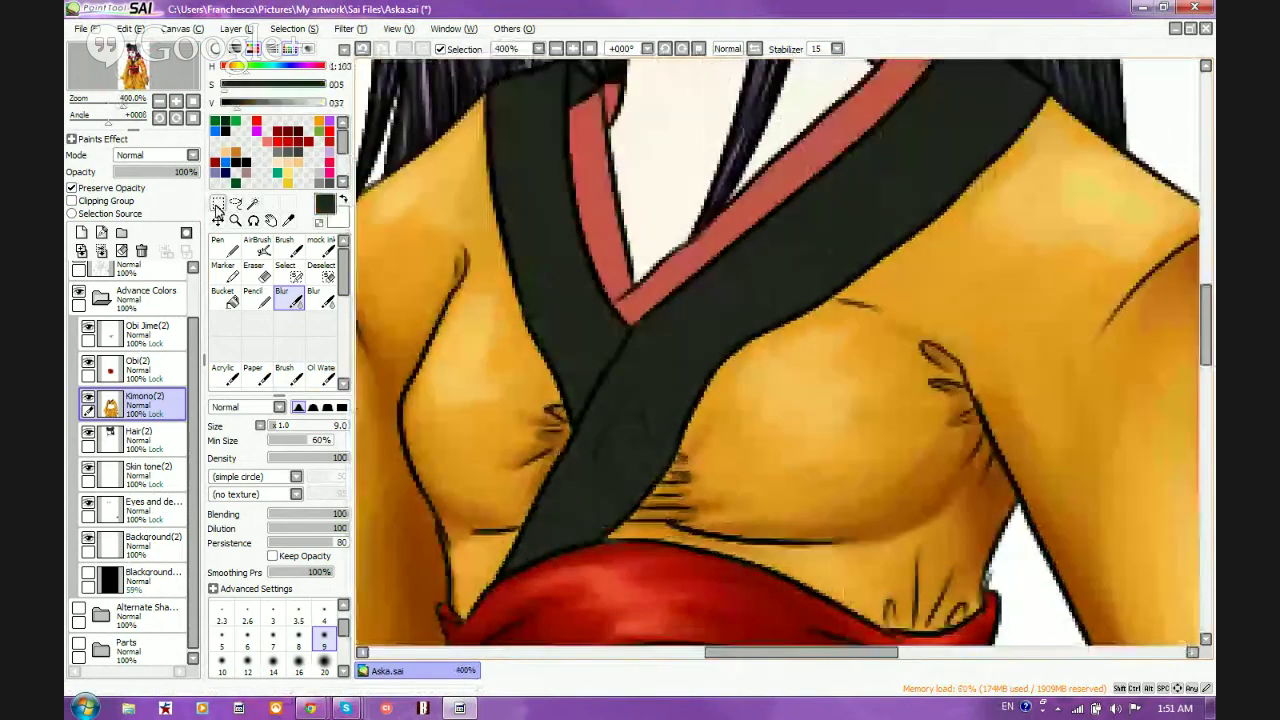
{"action": "left_click", "coordinate": [284, 247]}
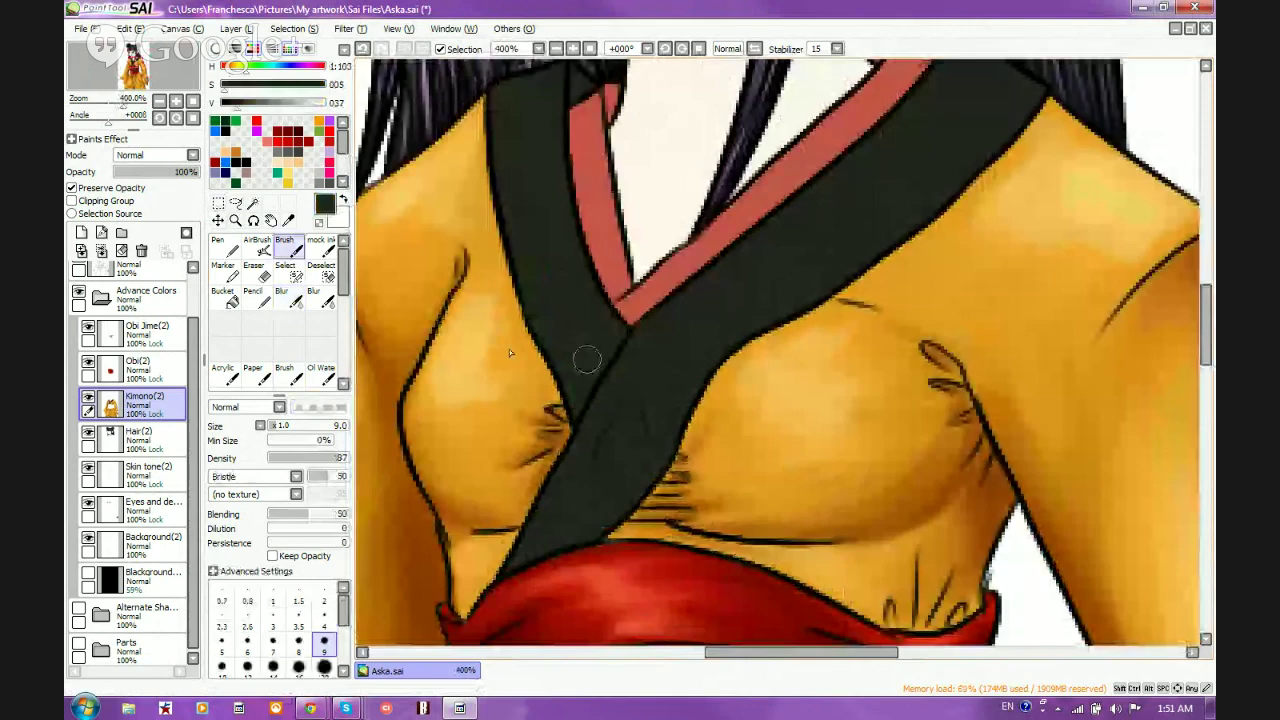
{"action": "left_click", "coordinate": [255, 478]}
{"action": "left_click", "coordinate": [255, 480]}
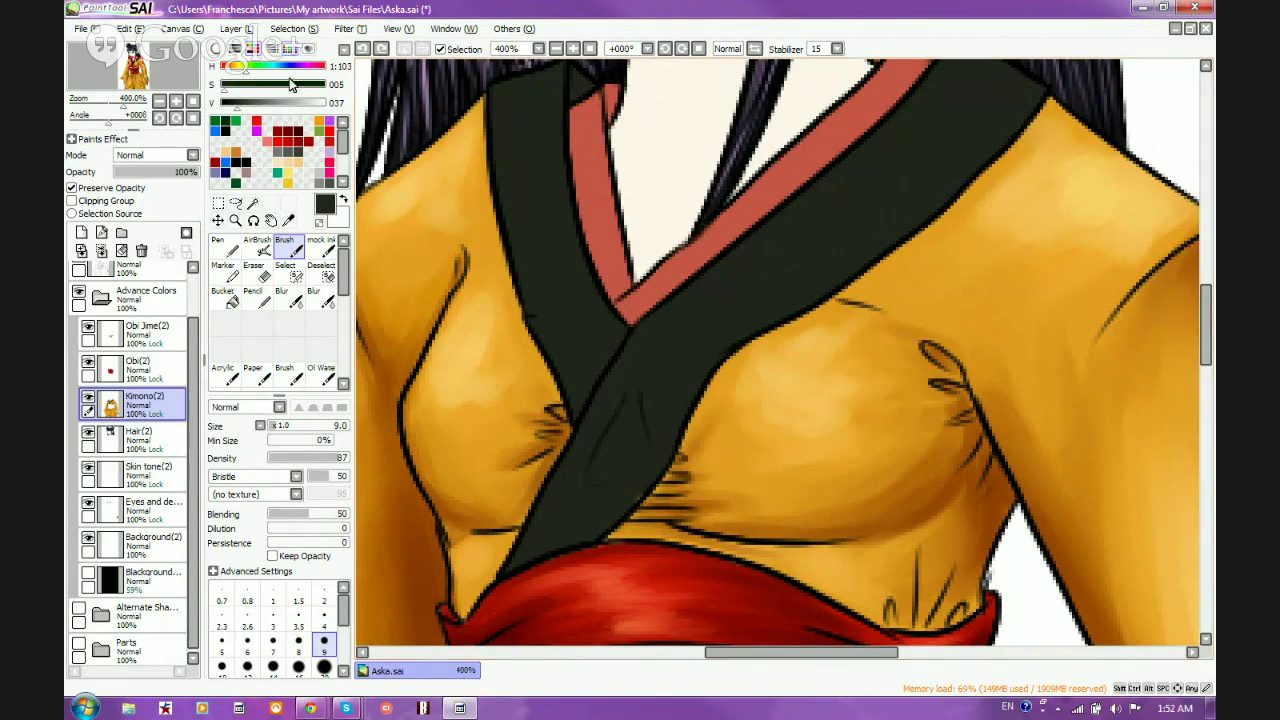
Shade the crossing front band of the collar in a darker blue-black with saturation 12 and value 24
{"action": "left_click_drag", "start_coordinate": [290, 84], "coordinate": [226, 88]}
{"action": "left_click", "coordinate": [230, 102]}
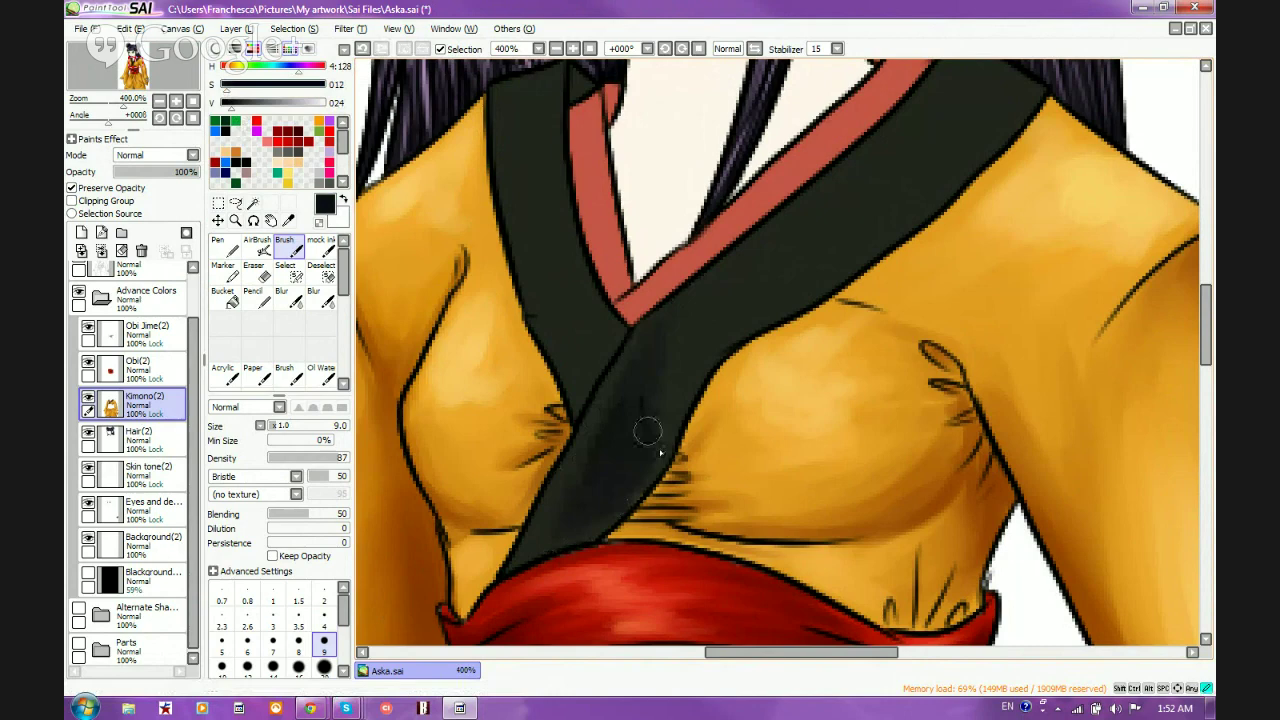
{"action": "mouse_move", "coordinate": [648, 431]}
{"action": "left_mouse_down"}
{"action": "mouse_move", "coordinate": [646, 457]}
{"action": "mouse_move", "coordinate": [697, 383]}
{"action": "mouse_move", "coordinate": [649, 429]}
{"action": "left_mouse_up"}
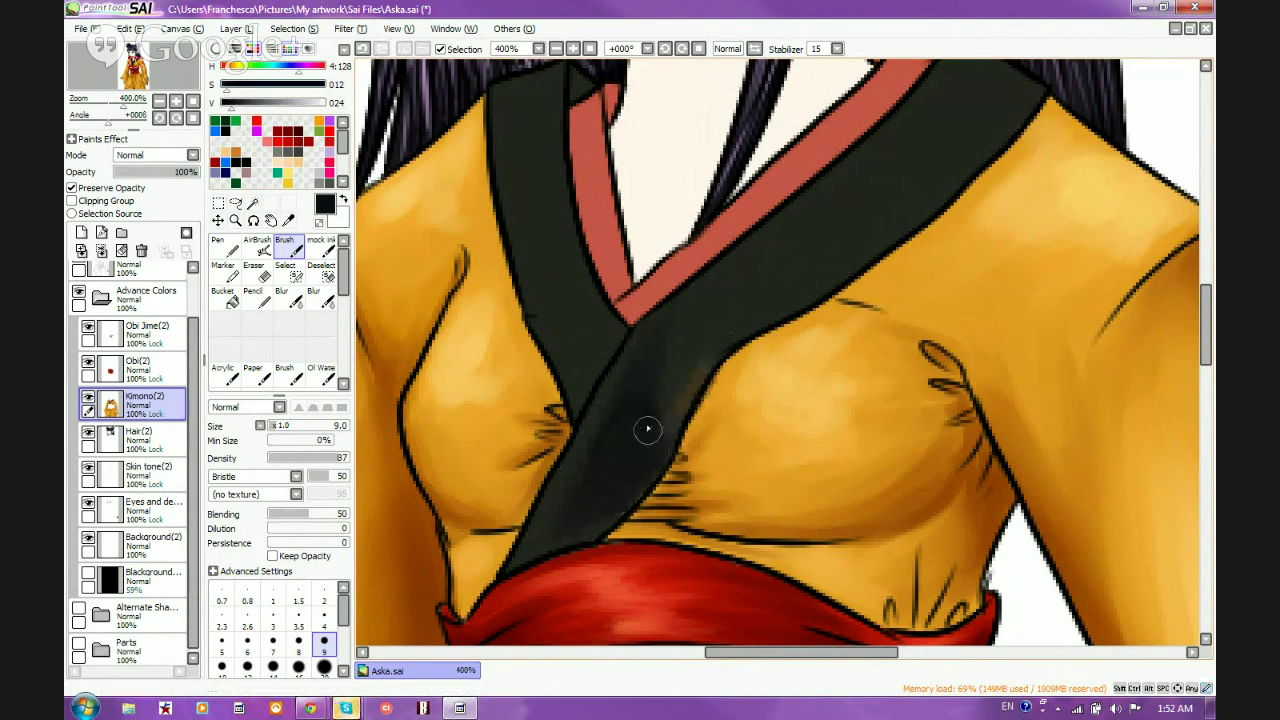
{"action": "left_click", "coordinate": [368, 54]}
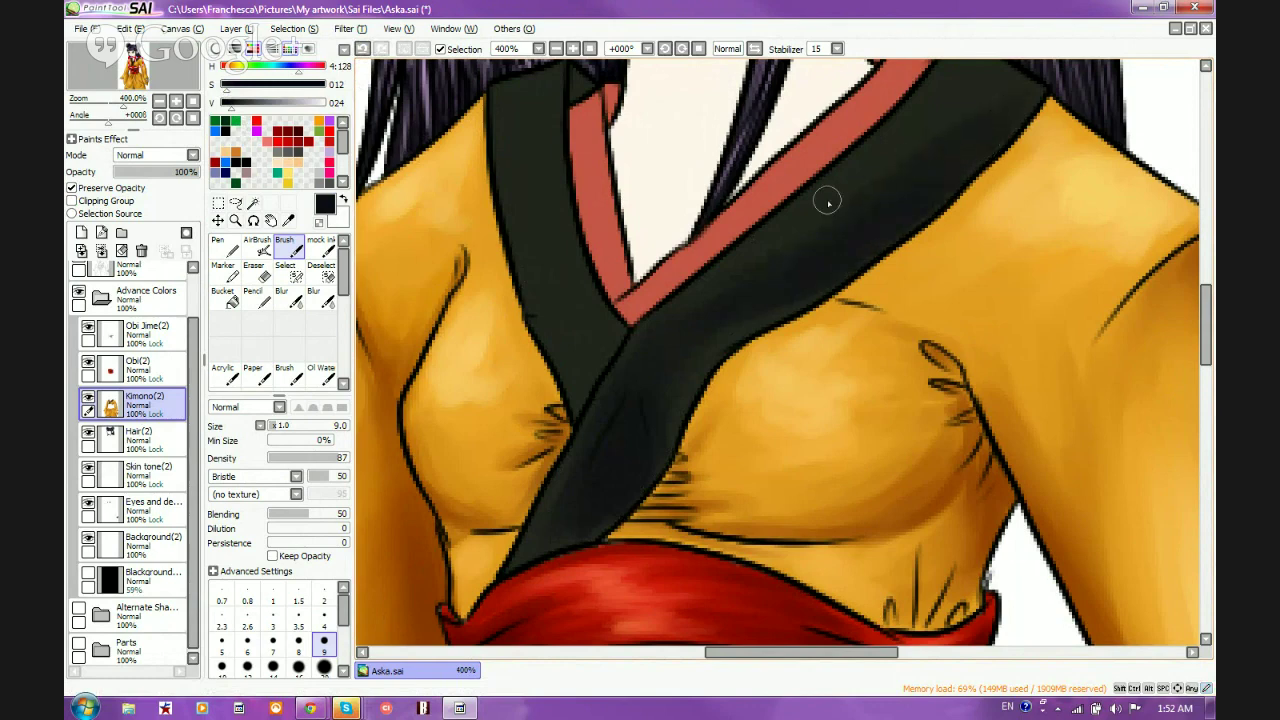
Deepen the fold shadows where the collar bands cross, using the size 5 Brush and AirBrush in near-black at value 12
{"action": "scroll", "coordinate": [749, 320], "scroll_direction": "down", "scroll_amount": 1}
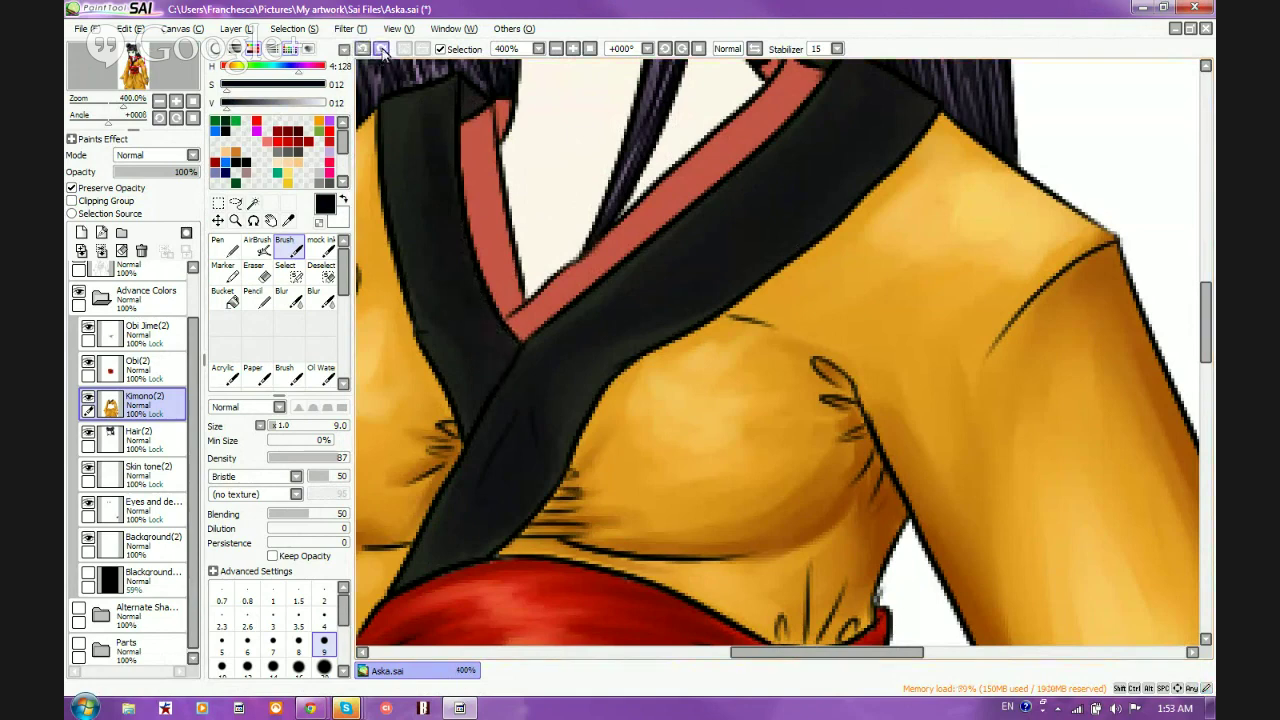
{"action": "left_click", "coordinate": [222, 640]}
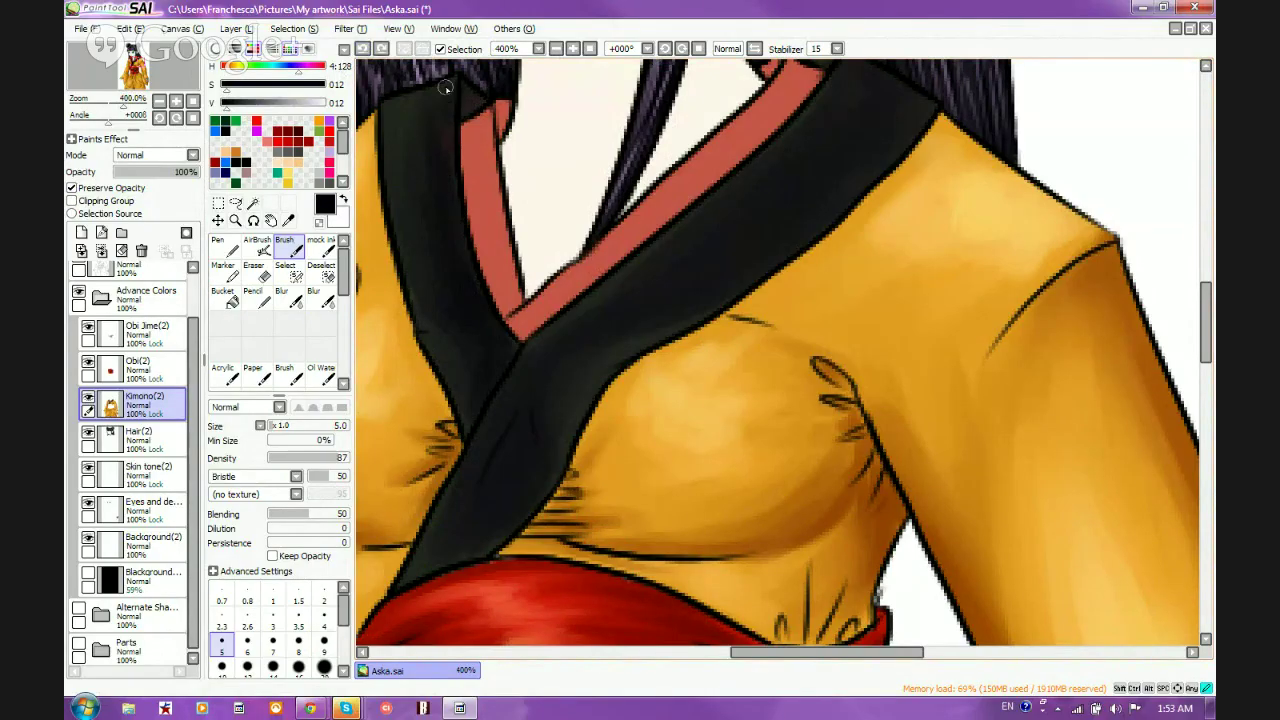
{"action": "key", "text": "v"}
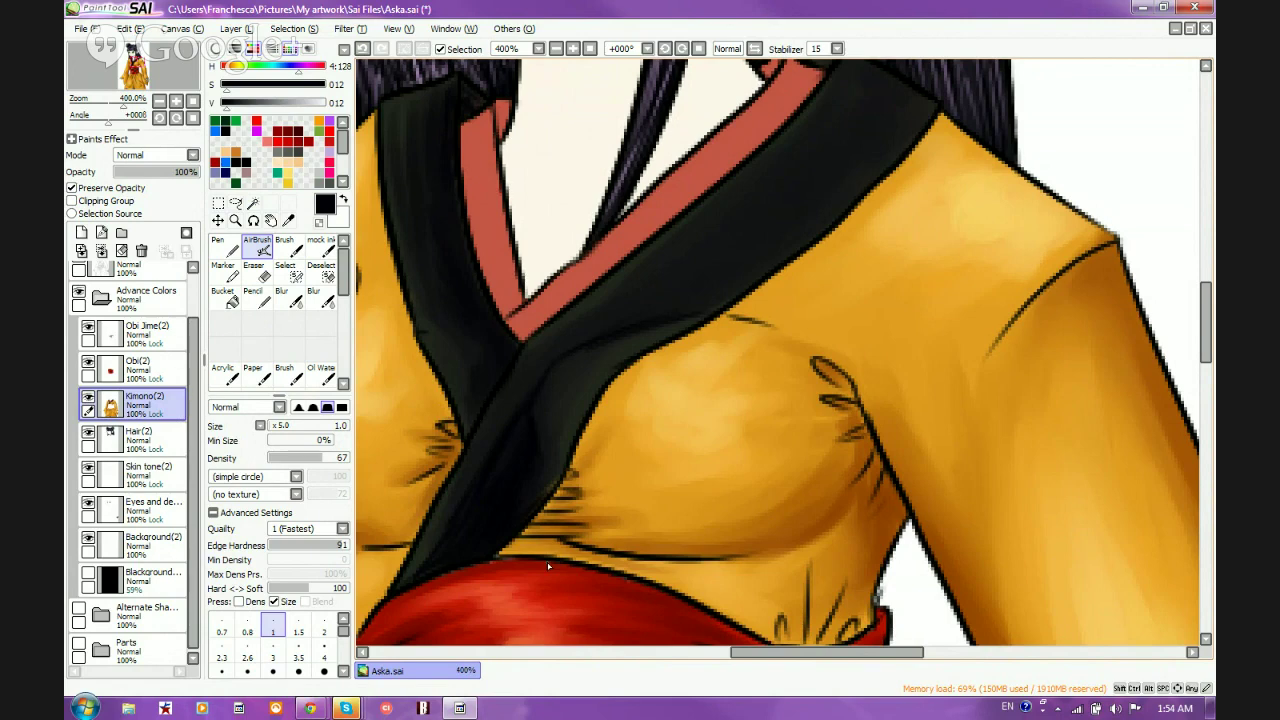
{"action": "scroll", "coordinate": [600, 423], "scroll_direction": "down", "scroll_amount": 1}
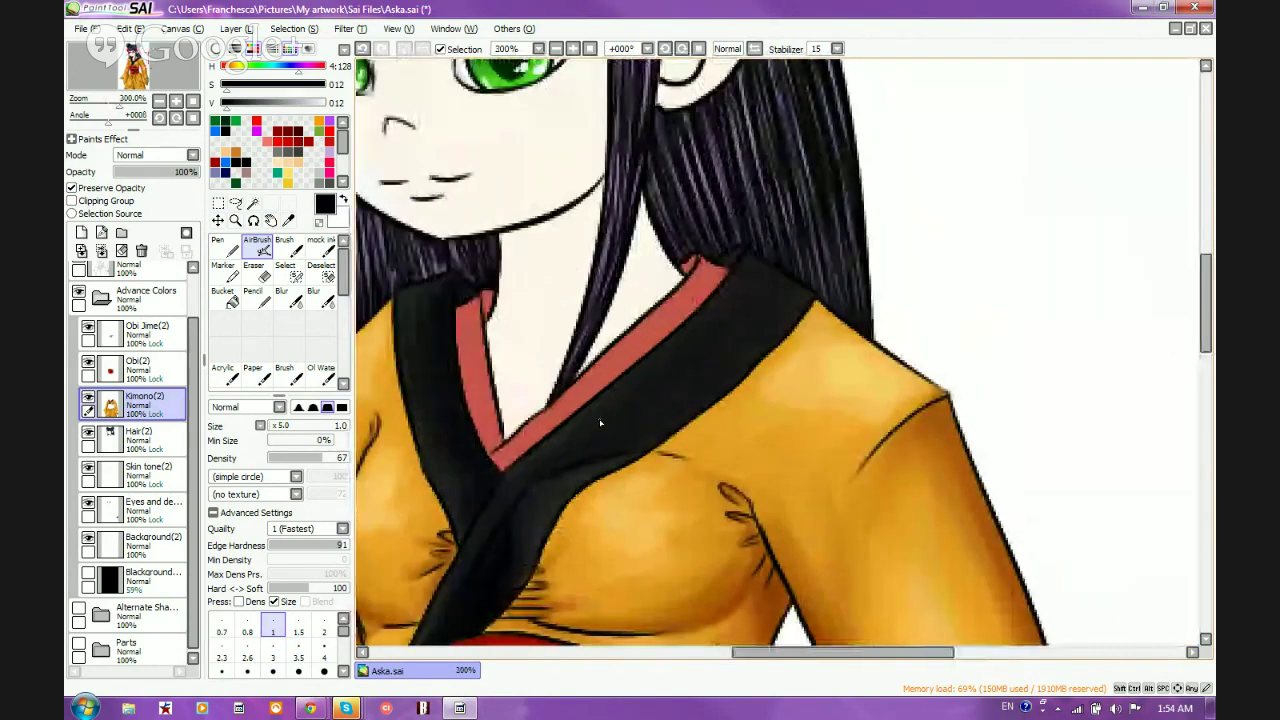
Darken the inner collar band with the size 5 Brush in near-black at value 4
{"action": "key", "text": "b"}
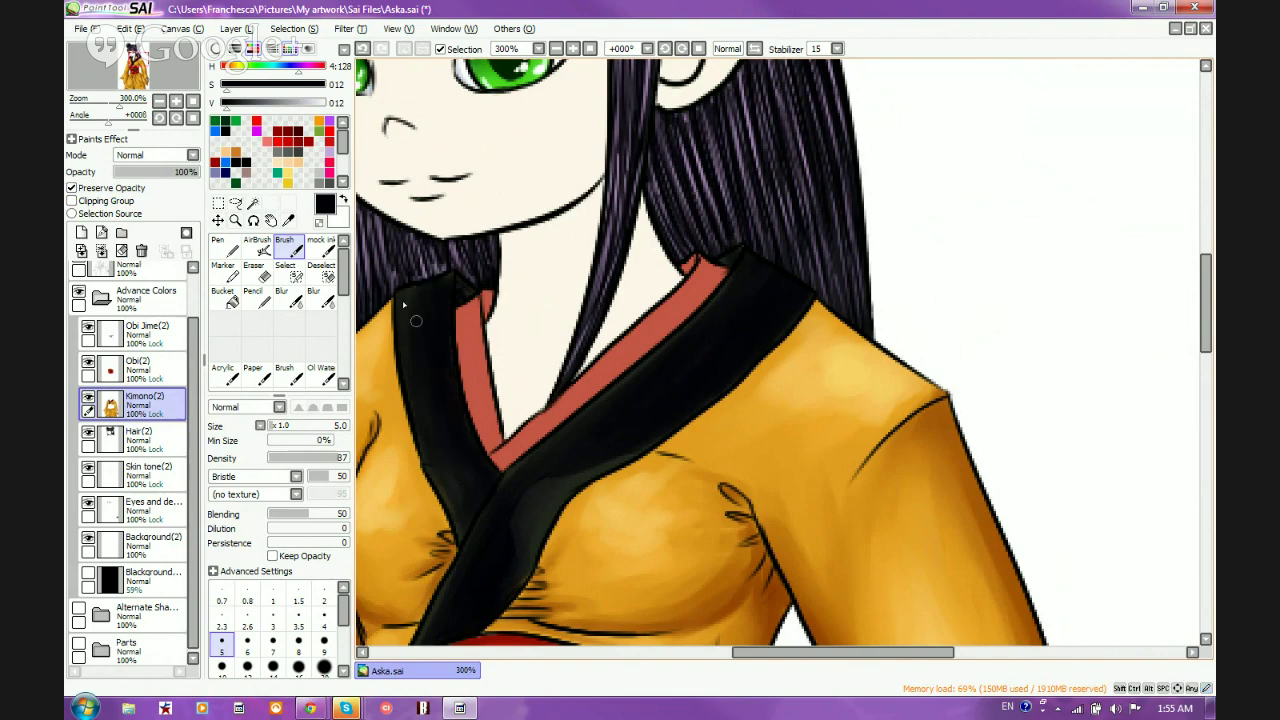
{"action": "left_click", "coordinate": [223, 105]}
{"action": "left_click_drag", "start_coordinate": [438, 310], "coordinate": [446, 392]}
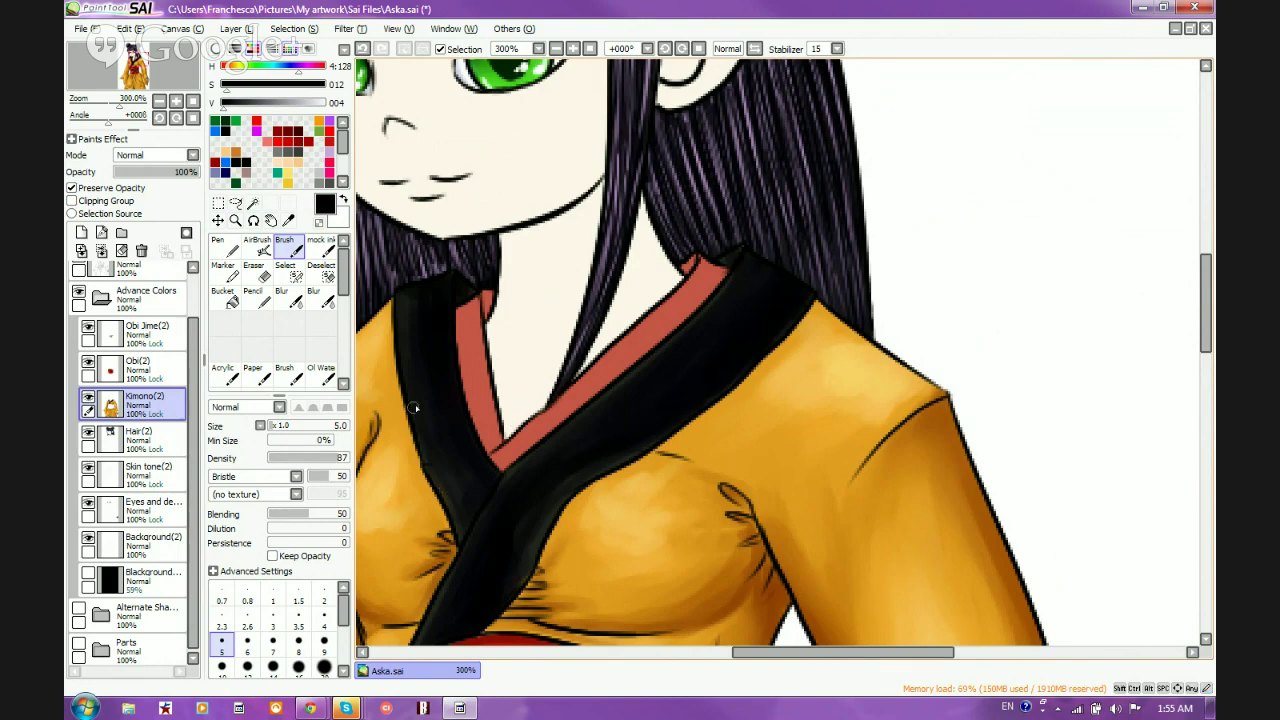
Paint soft highlights along both collar bands in a dark blue-grey with saturation 20 and value 54
{"action": "left_click", "coordinate": [228, 102]}
{"action": "left_click_drag", "start_coordinate": [230, 103], "coordinate": [243, 103]}
{"action": "left_click", "coordinate": [229, 86]}
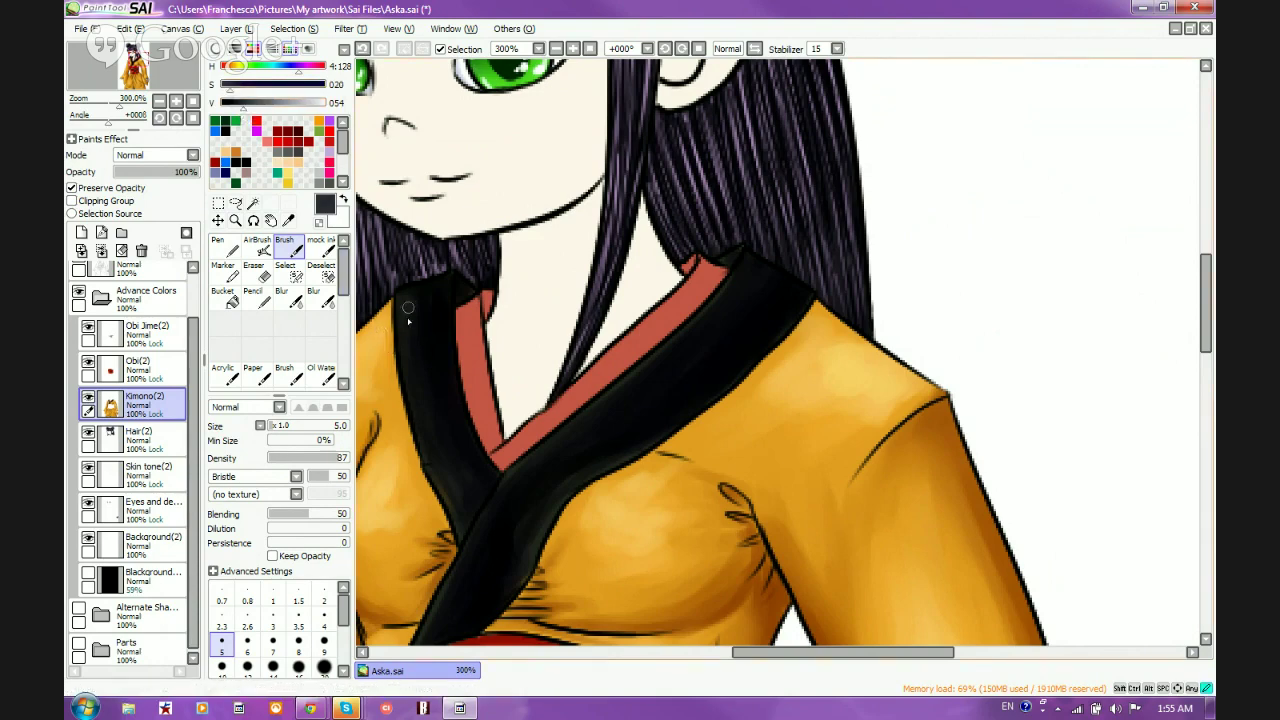
{"action": "mouse_move", "coordinate": [419, 285]}
{"action": "left_mouse_down"}
{"action": "mouse_move", "coordinate": [435, 286]}
{"action": "mouse_move", "coordinate": [434, 475]}
{"action": "mouse_move", "coordinate": [423, 430]}
{"action": "mouse_move", "coordinate": [432, 464]}
{"action": "mouse_move", "coordinate": [467, 498]}
{"action": "mouse_move", "coordinate": [424, 425]}
{"action": "left_mouse_up"}
{"action": "mouse_move", "coordinate": [453, 471]}
{"action": "left_mouse_down"}
{"action": "mouse_move", "coordinate": [445, 454]}
{"action": "mouse_move", "coordinate": [461, 521]}
{"action": "mouse_move", "coordinate": [418, 375]}
{"action": "mouse_move", "coordinate": [450, 457]}
{"action": "left_mouse_up"}
{"action": "left_click_drag", "start_coordinate": [546, 495], "coordinate": [582, 471]}
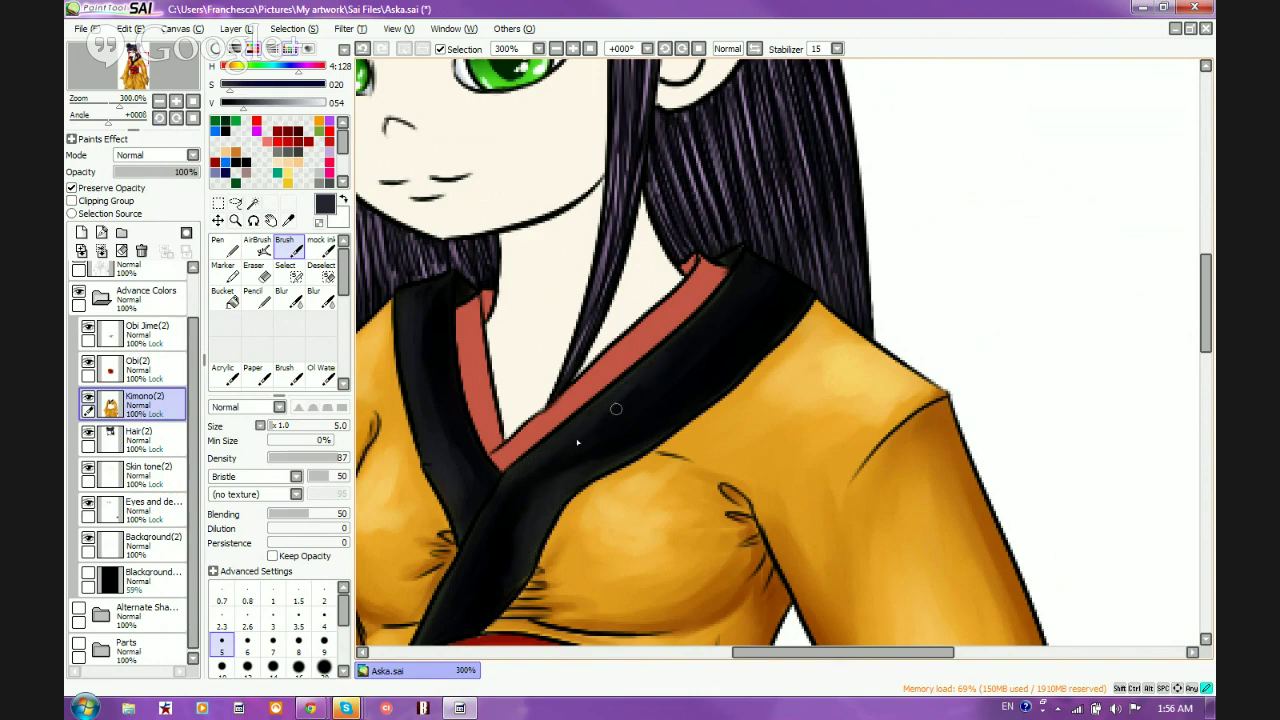
{"action": "left_click_drag", "start_coordinate": [614, 409], "coordinate": [652, 388]}
{"action": "left_click_drag", "start_coordinate": [676, 346], "coordinate": [700, 322]}
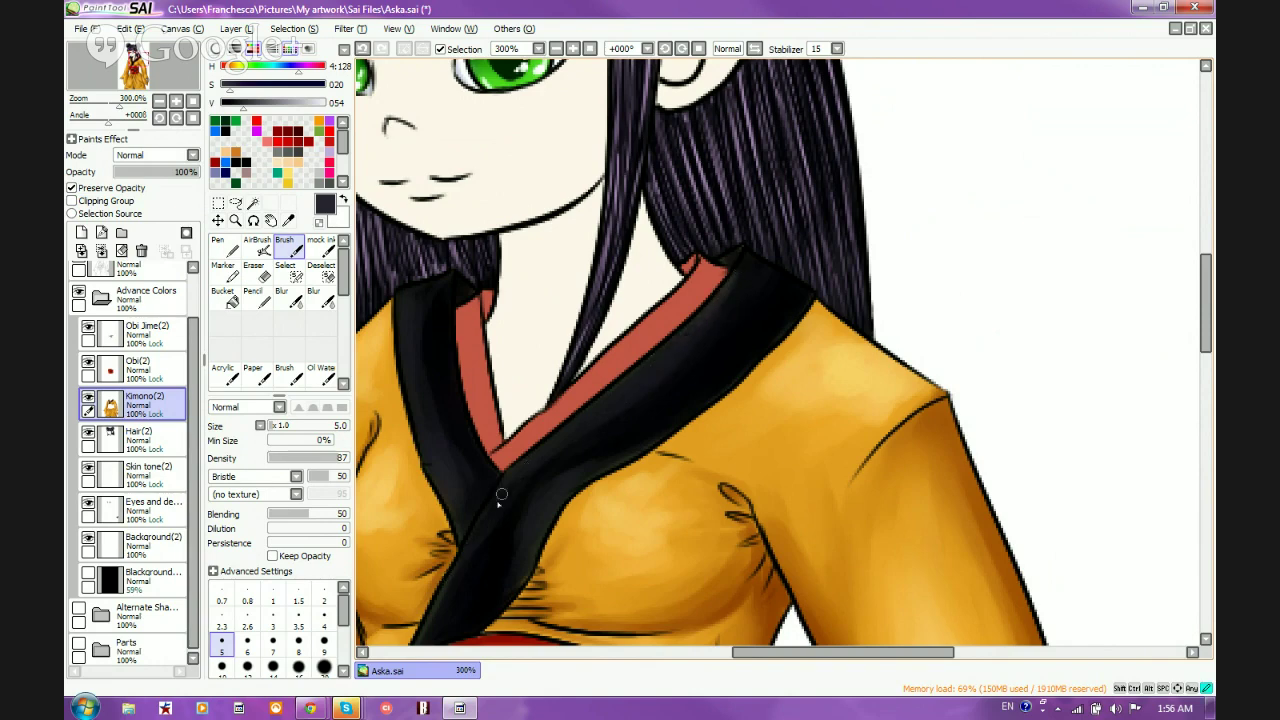
{"action": "left_click_drag", "start_coordinate": [466, 574], "coordinate": [484, 529]}
Blend the highlights on both collar bands with the size 9 Blur tool
{"action": "left_click", "coordinate": [292, 298]}
{"action": "mouse_move", "coordinate": [499, 532]}
{"action": "left_mouse_down"}
{"action": "mouse_move", "coordinate": [467, 610]}
{"action": "mouse_move", "coordinate": [498, 587]}
{"action": "mouse_move", "coordinate": [511, 506]}
{"action": "mouse_move", "coordinate": [590, 452]}
{"action": "mouse_move", "coordinate": [511, 539]}
{"action": "mouse_move", "coordinate": [557, 482]}
{"action": "mouse_move", "coordinate": [630, 453]}
{"action": "mouse_move", "coordinate": [565, 461]}
{"action": "mouse_move", "coordinate": [680, 406]}
{"action": "mouse_move", "coordinate": [686, 351]}
{"action": "mouse_move", "coordinate": [680, 366]}
{"action": "mouse_move", "coordinate": [740, 300]}
{"action": "mouse_move", "coordinate": [751, 274]}
{"action": "mouse_move", "coordinate": [735, 288]}
{"action": "mouse_move", "coordinate": [741, 279]}
{"action": "mouse_move", "coordinate": [781, 289]}
{"action": "mouse_move", "coordinate": [772, 281]}
{"action": "mouse_move", "coordinate": [725, 341]}
{"action": "mouse_move", "coordinate": [794, 290]}
{"action": "mouse_move", "coordinate": [794, 307]}
{"action": "mouse_move", "coordinate": [667, 411]}
{"action": "left_mouse_up"}
{"action": "mouse_move", "coordinate": [432, 323]}
{"action": "left_mouse_down"}
{"action": "mouse_move", "coordinate": [432, 268]}
{"action": "mouse_move", "coordinate": [435, 338]}
{"action": "mouse_move", "coordinate": [418, 354]}
{"action": "mouse_move", "coordinate": [473, 493]}
{"action": "mouse_move", "coordinate": [463, 532]}
{"action": "left_mouse_up"}
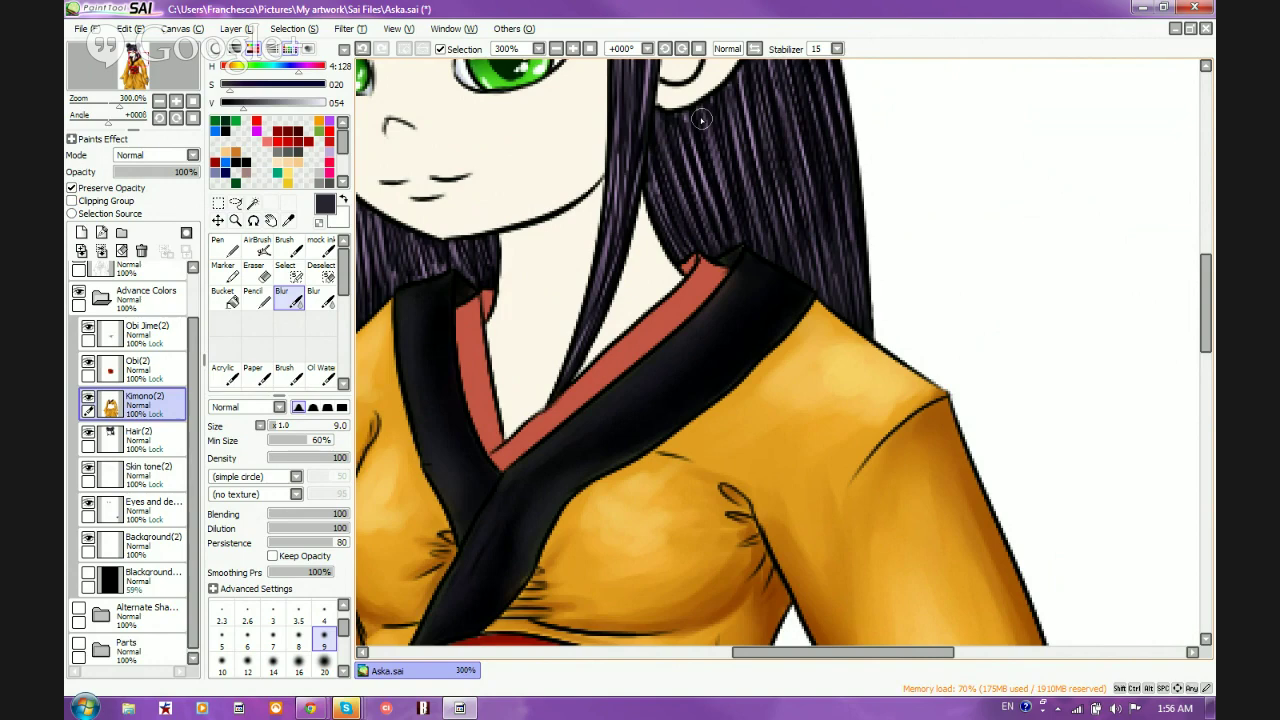
{"action": "scroll", "coordinate": [701, 119], "scroll_direction": "down", "scroll_amount": 2}
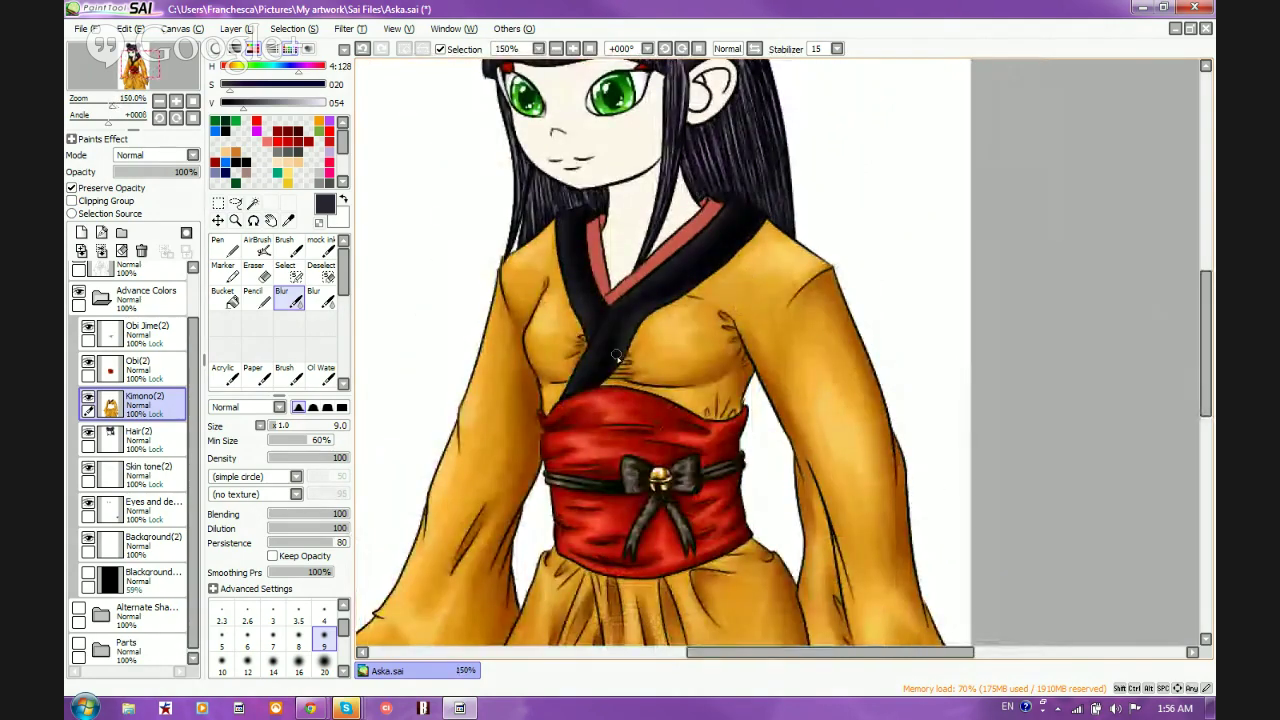
Add brighter highlights to both collar bands with the size 5 Brush in blue-grey, saturation 28 and value 88
{"action": "scroll", "coordinate": [616, 356], "scroll_direction": "up", "scroll_amount": 2}
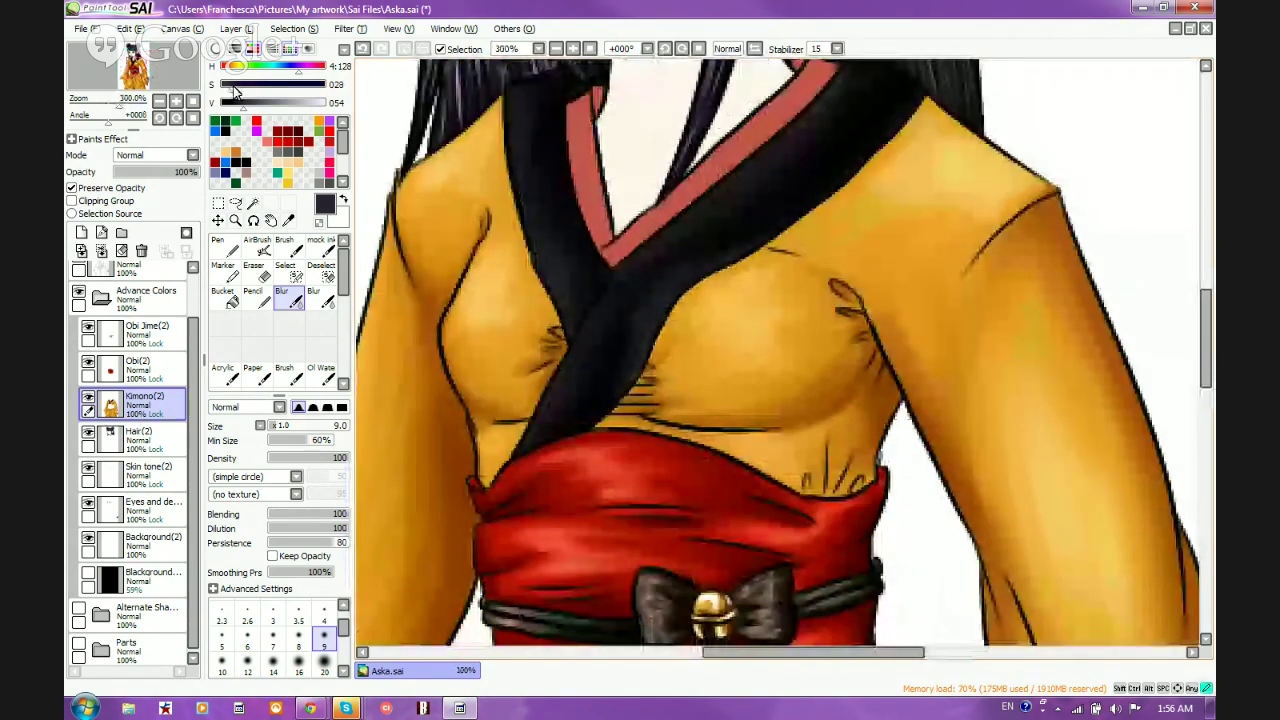
{"action": "left_click", "coordinate": [257, 104]}
{"action": "left_click", "coordinate": [263, 246]}
{"action": "left_click", "coordinate": [288, 246]}
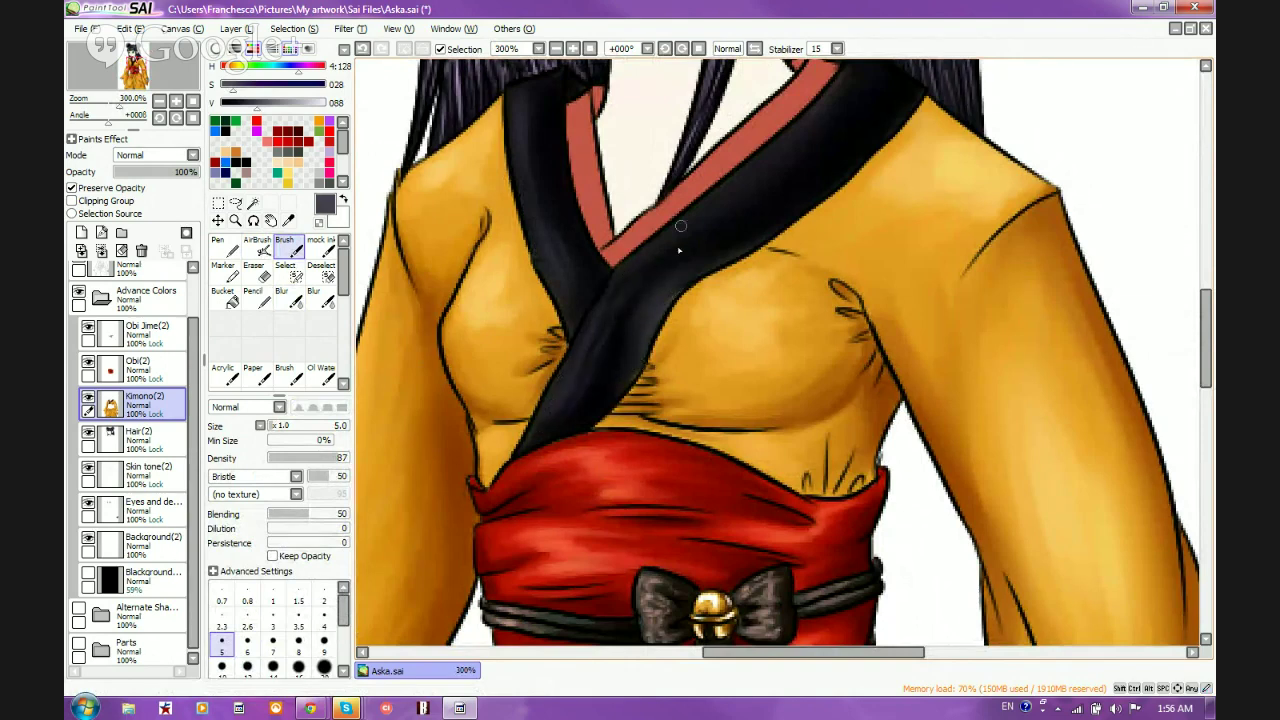
{"action": "left_click_drag", "start_coordinate": [681, 226], "coordinate": [697, 218]}
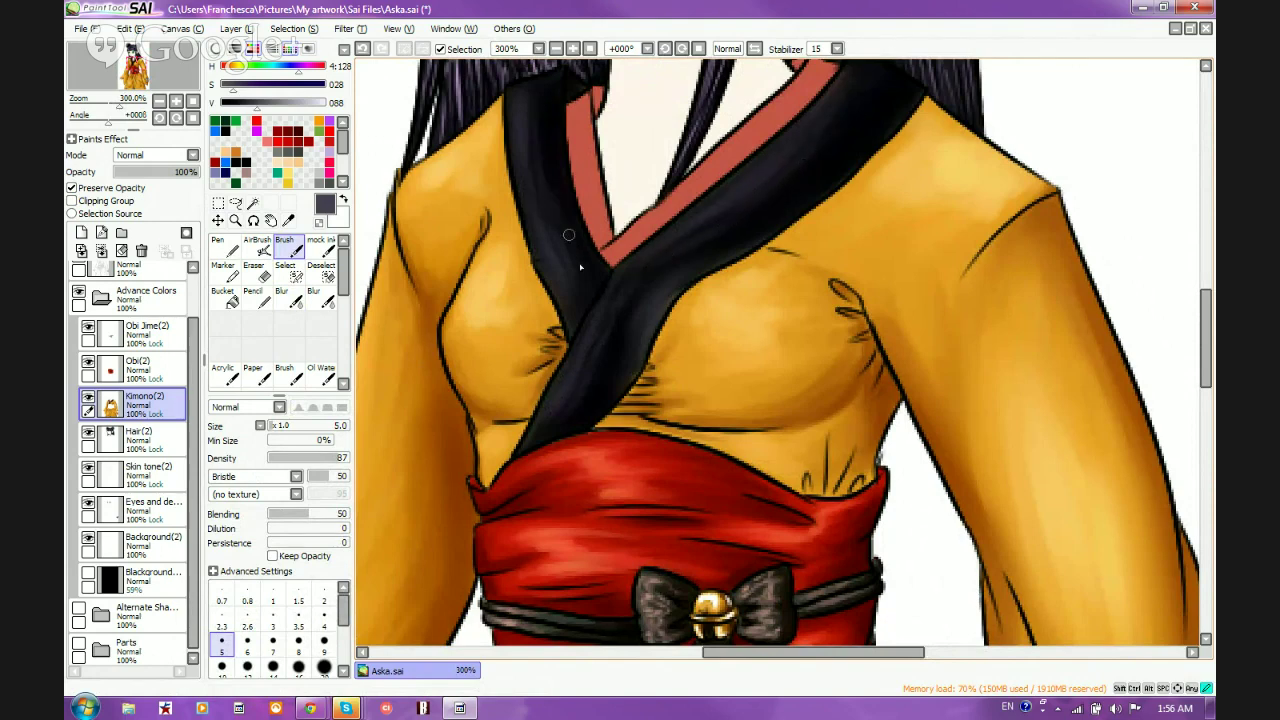
{"action": "mouse_move", "coordinate": [569, 235]}
{"action": "left_mouse_down"}
{"action": "mouse_move", "coordinate": [554, 275]}
{"action": "mouse_move", "coordinate": [537, 216]}
{"action": "left_mouse_up"}
Examine the highlighted collar up close and against the whole figure
{"action": "scroll", "coordinate": [733, 378], "scroll_direction": "down", "scroll_amount": 2}
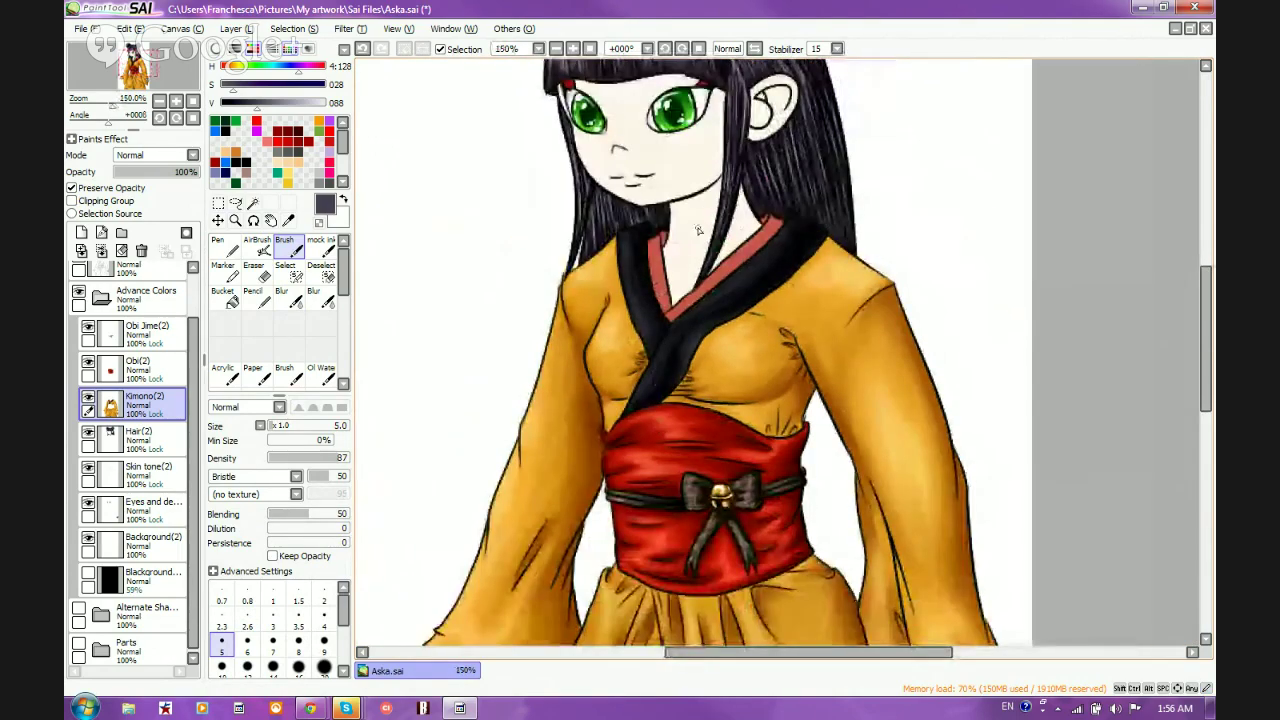
{"action": "scroll", "coordinate": [698, 230], "scroll_direction": "up", "scroll_amount": 2}
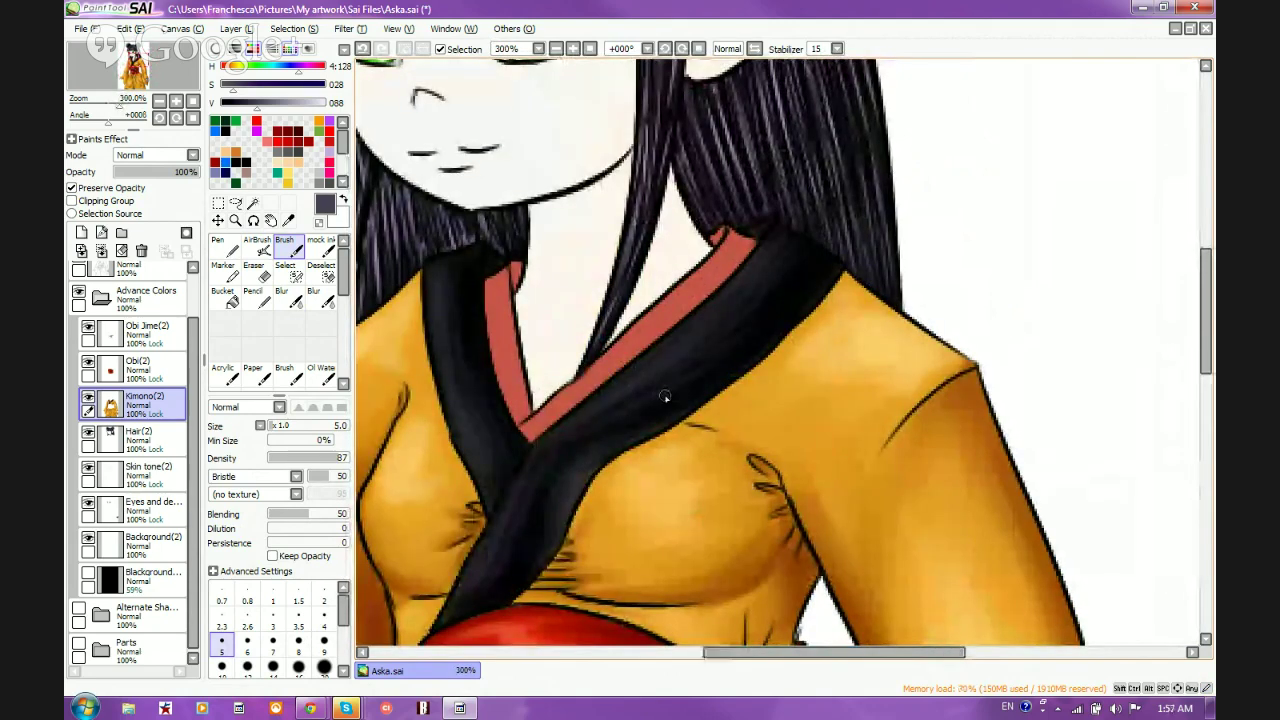
{"action": "scroll", "coordinate": [664, 396], "scroll_direction": "down", "scroll_amount": 3}
{"action": "scroll", "coordinate": [614, 342], "scroll_direction": "up", "scroll_amount": 4}
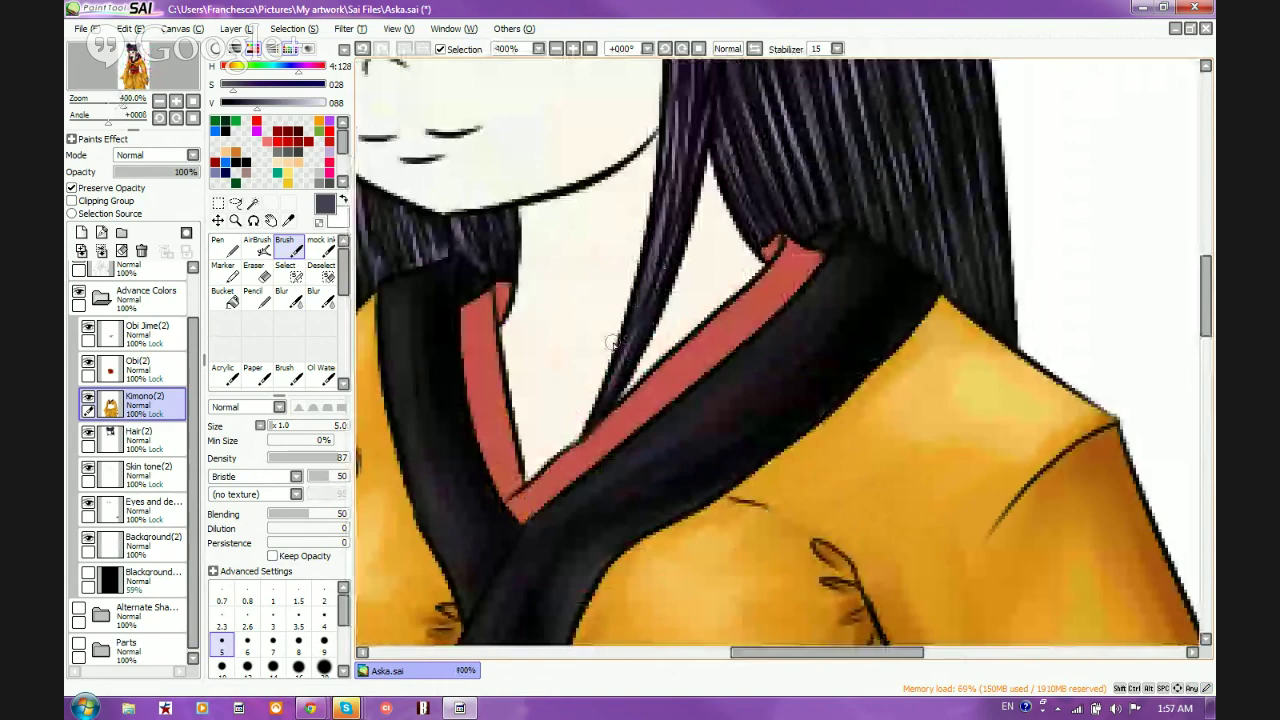
{"action": "scroll", "coordinate": [614, 342], "scroll_direction": "down", "scroll_amount": 5}
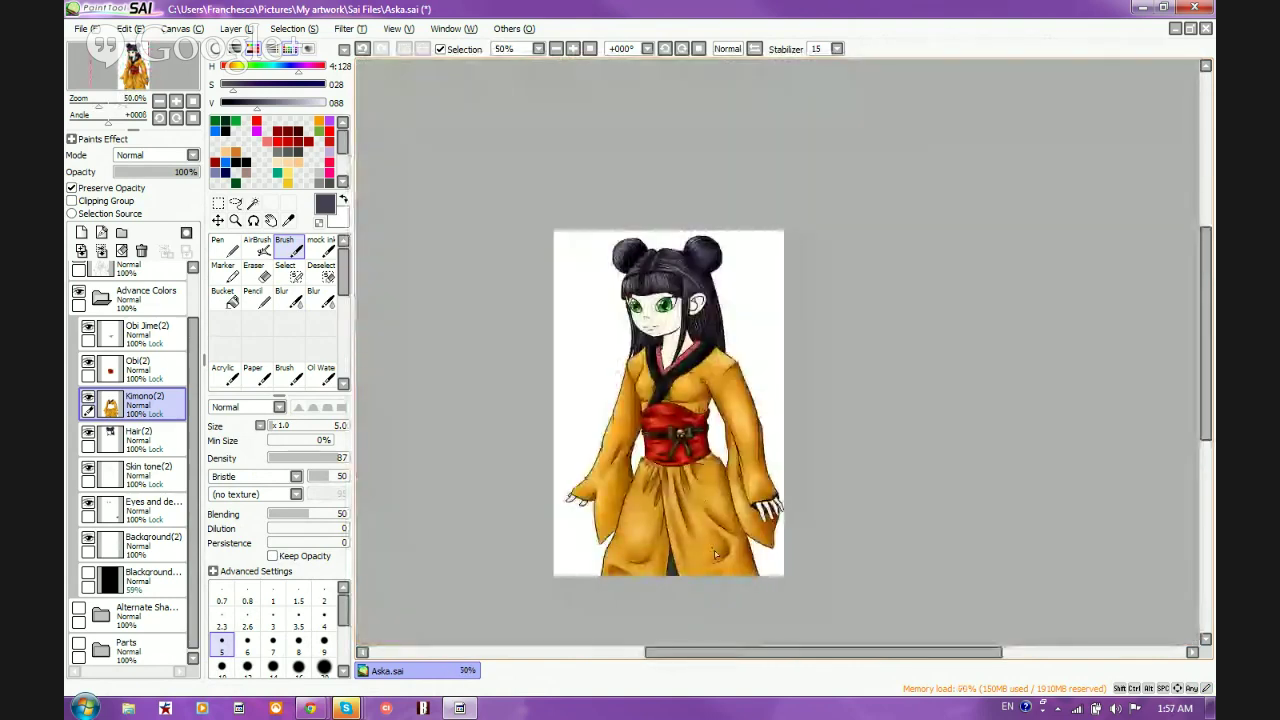
{"action": "scroll", "coordinate": [692, 608], "scroll_direction": "up", "scroll_amount": 2}
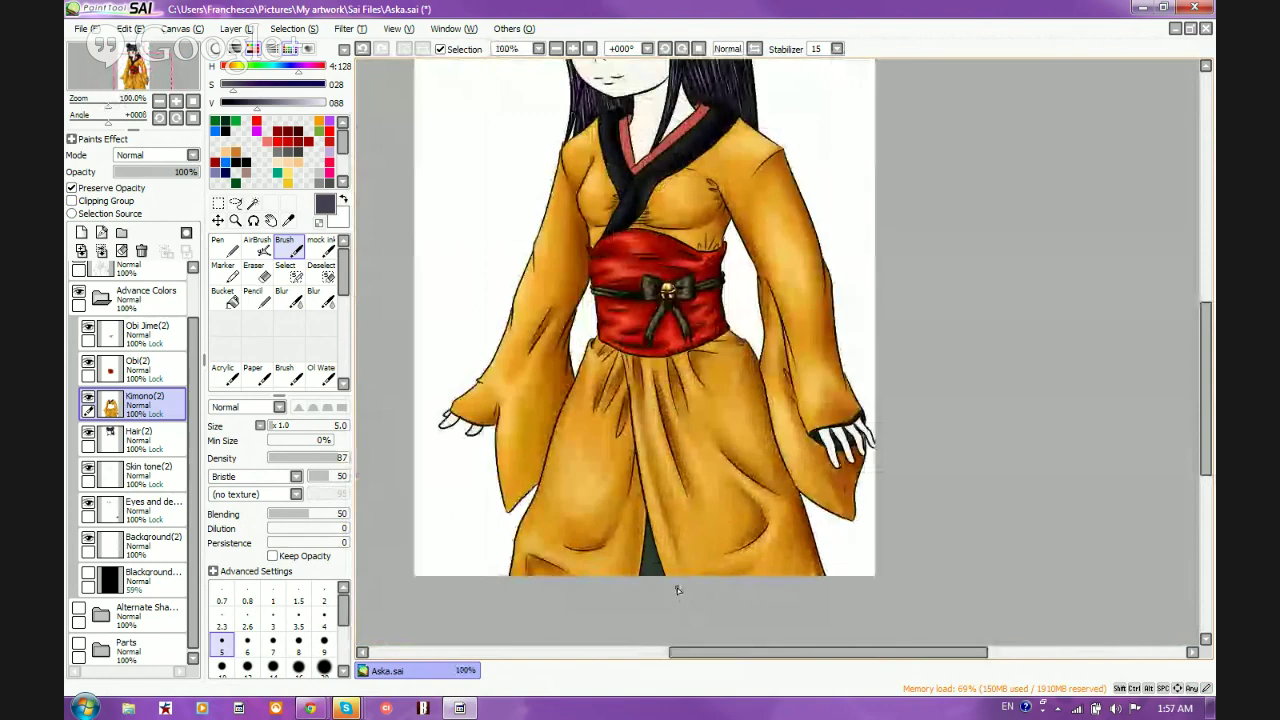
{"action": "scroll", "coordinate": [752, 219], "scroll_direction": "down", "scroll_amount": 1}
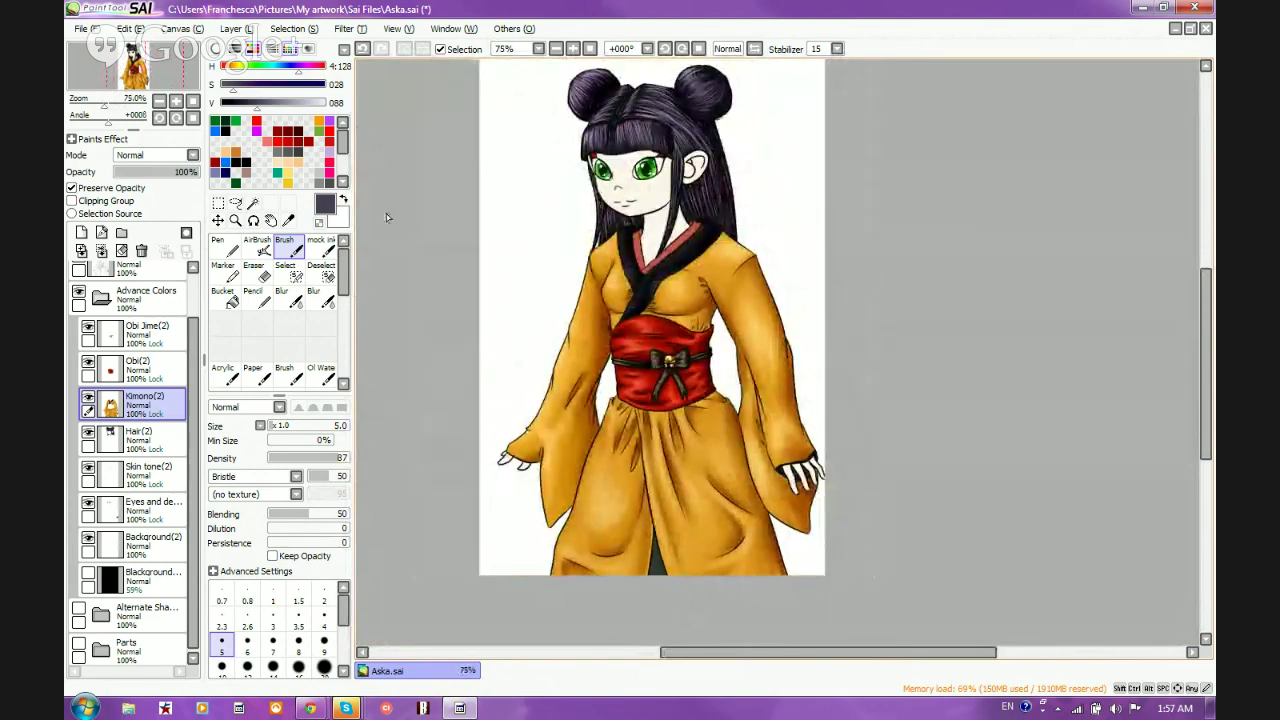
{"action": "scroll", "coordinate": [575, 118], "scroll_direction": "up", "scroll_amount": 2}
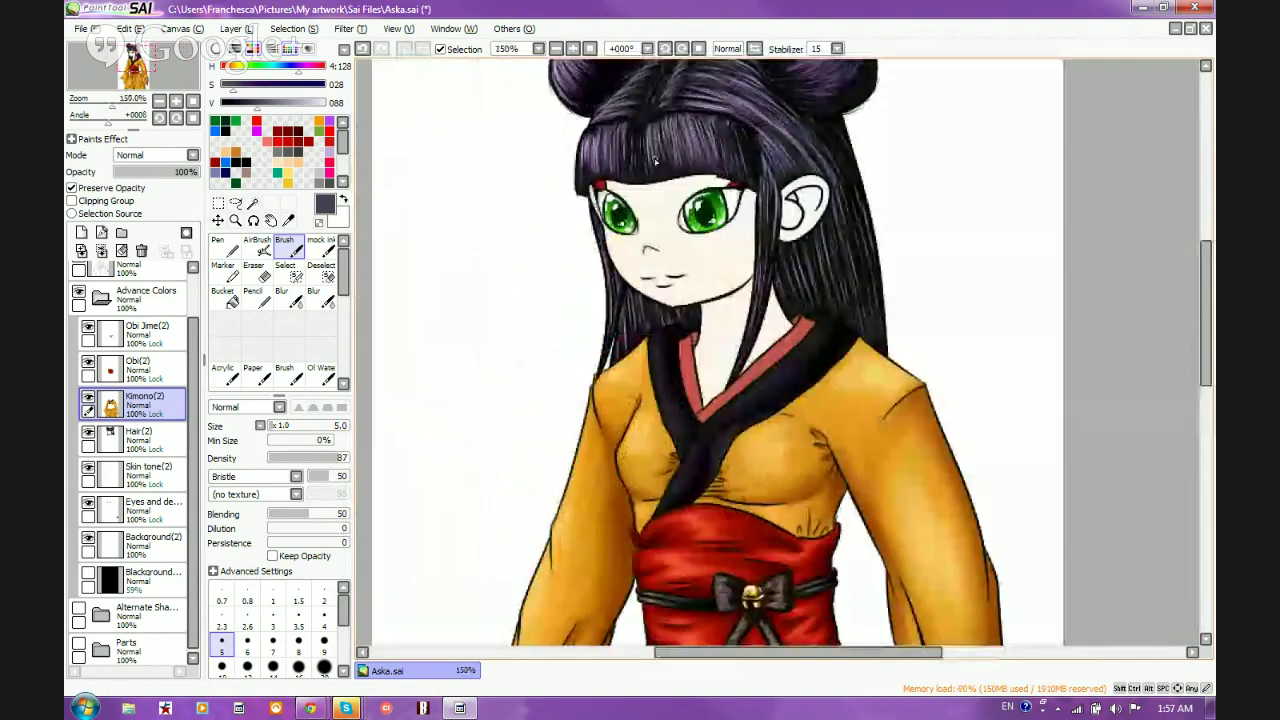
Shade both red inner collar bands with the size 3 Brush in dark red, saturation 198 and value 156
{"action": "scroll", "coordinate": [698, 232], "scroll_direction": "up", "scroll_amount": 1}
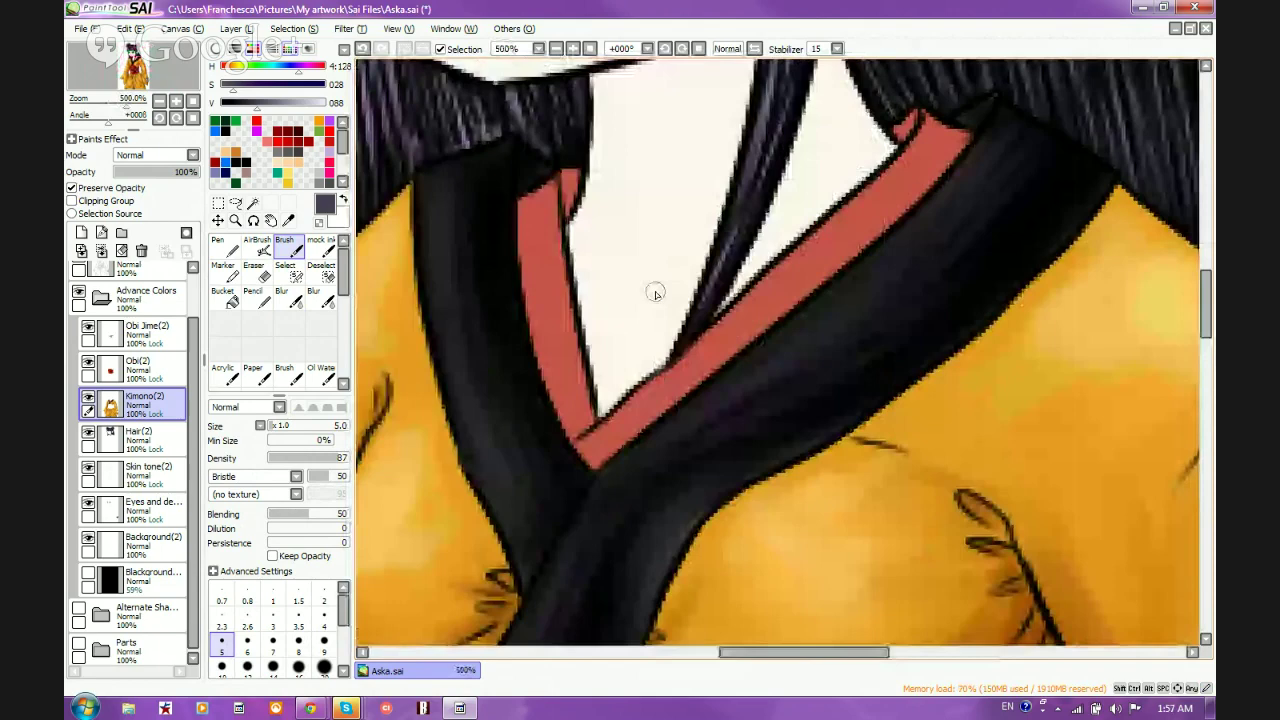
{"action": "left_click", "coordinate": [549, 241], "text": "alt"}
{"action": "left_click_drag", "start_coordinate": [281, 84], "coordinate": [300, 86]}
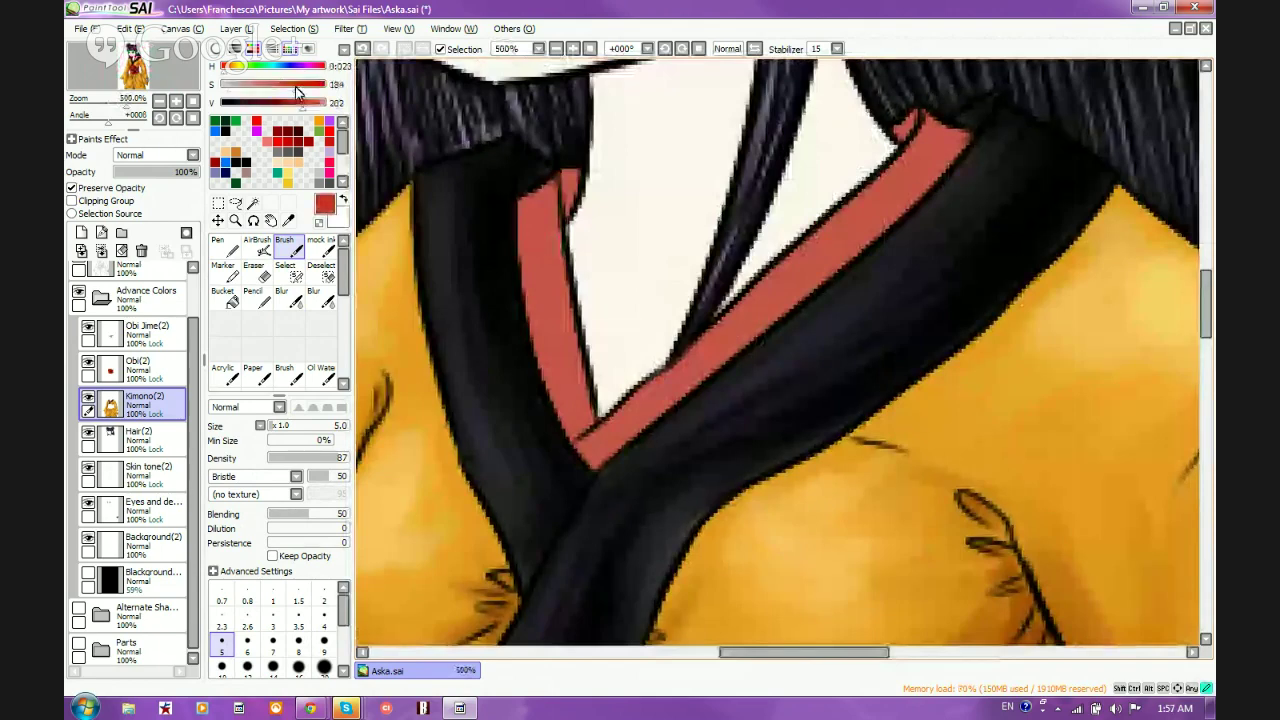
{"action": "left_click", "coordinate": [285, 103]}
{"action": "left_click", "coordinate": [272, 618]}
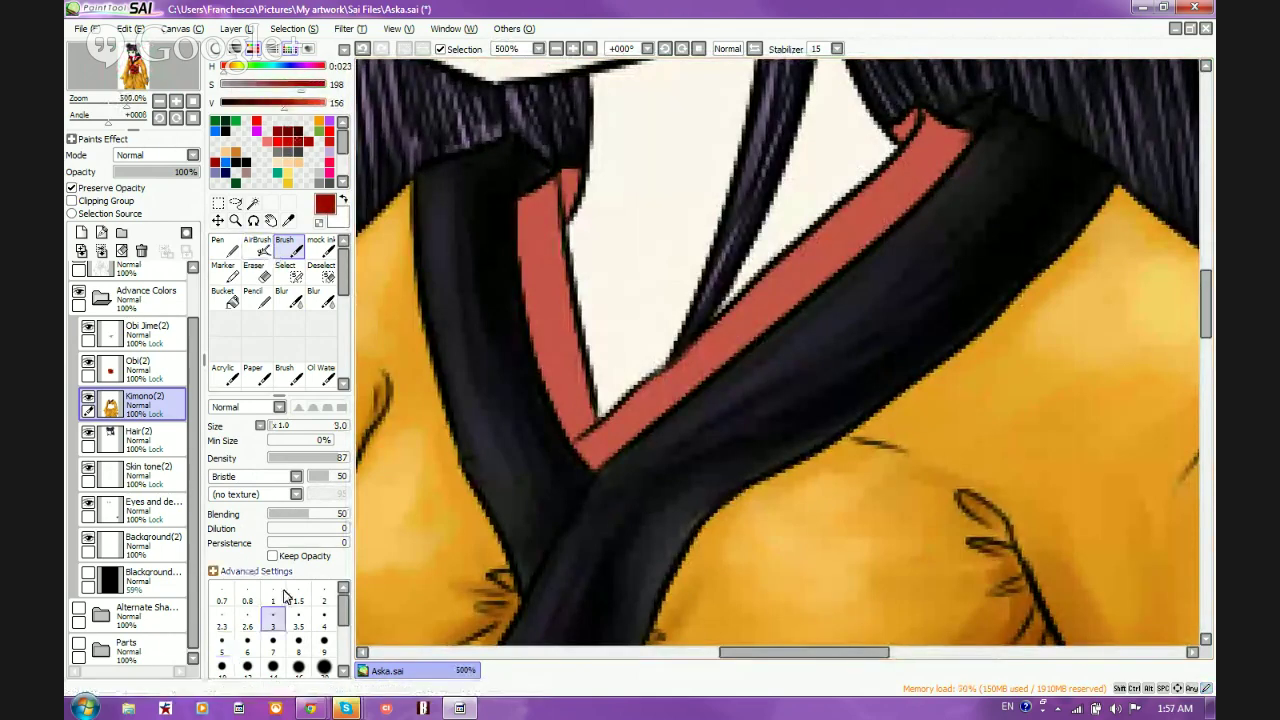
{"action": "left_click_drag", "start_coordinate": [568, 174], "coordinate": [548, 286]}
{"action": "mouse_move", "coordinate": [546, 192]}
{"action": "left_mouse_down"}
{"action": "mouse_move", "coordinate": [553, 299]}
{"action": "mouse_move", "coordinate": [533, 175]}
{"action": "mouse_move", "coordinate": [555, 383]}
{"action": "mouse_move", "coordinate": [538, 223]}
{"action": "mouse_move", "coordinate": [546, 338]}
{"action": "left_mouse_up"}
{"action": "mouse_move", "coordinate": [538, 252]}
{"action": "left_mouse_down"}
{"action": "mouse_move", "coordinate": [576, 420]}
{"action": "mouse_move", "coordinate": [550, 256]}
{"action": "left_mouse_up"}
{"action": "mouse_move", "coordinate": [584, 438]}
{"action": "left_mouse_down"}
{"action": "mouse_move", "coordinate": [680, 395]}
{"action": "mouse_move", "coordinate": [743, 324]}
{"action": "mouse_move", "coordinate": [790, 298]}
{"action": "mouse_move", "coordinate": [924, 148]}
{"action": "mouse_move", "coordinate": [924, 170]}
{"action": "mouse_move", "coordinate": [890, 205]}
{"action": "mouse_move", "coordinate": [936, 141]}
{"action": "mouse_move", "coordinate": [926, 120]}
{"action": "mouse_move", "coordinate": [910, 128]}
{"action": "mouse_move", "coordinate": [925, 138]}
{"action": "mouse_move", "coordinate": [883, 232]}
{"action": "mouse_move", "coordinate": [786, 280]}
{"action": "mouse_move", "coordinate": [680, 388]}
{"action": "left_mouse_up"}
{"action": "left_click_drag", "start_coordinate": [894, 182], "coordinate": [835, 229]}
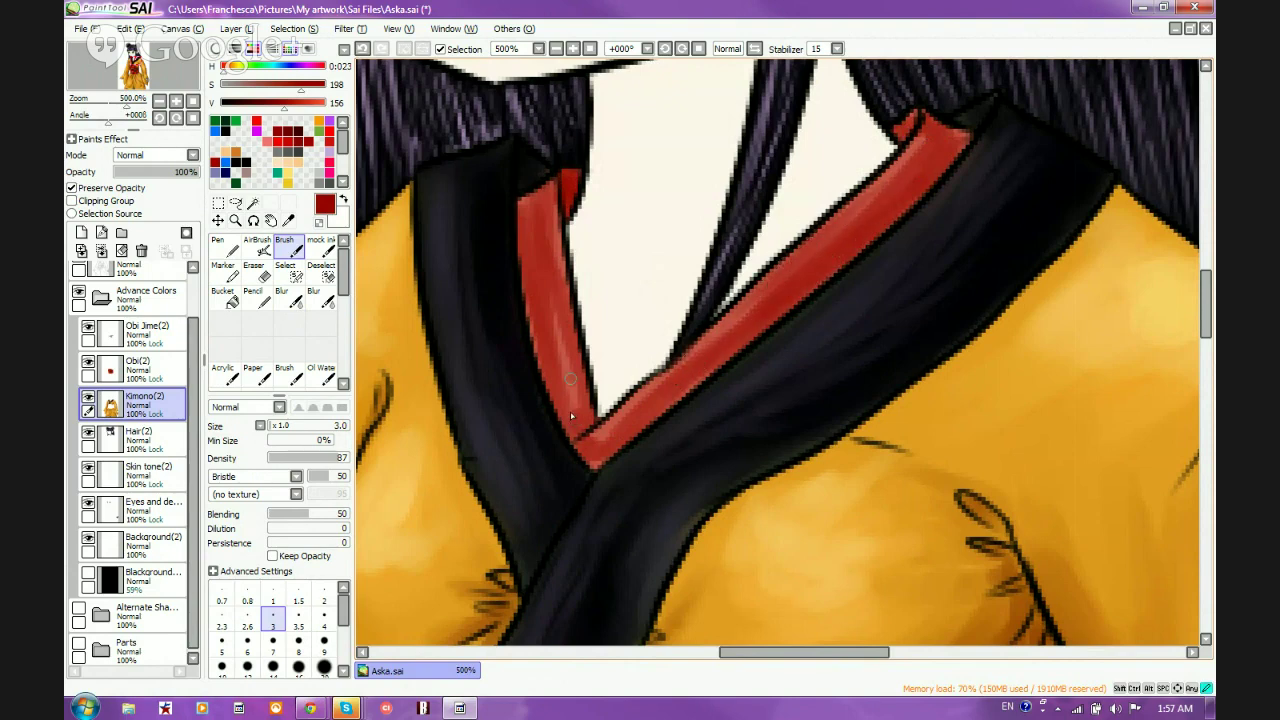
{"action": "mouse_move", "coordinate": [570, 412]}
{"action": "left_mouse_down"}
{"action": "mouse_move", "coordinate": [588, 448]}
{"action": "mouse_move", "coordinate": [592, 432]}
{"action": "left_mouse_up"}
Highlight both inner collar bands in light red at value 255, first with saturation 104 and over it with saturation 46
{"action": "left_click_drag", "start_coordinate": [308, 104], "coordinate": [325, 104]}
{"action": "left_click", "coordinate": [264, 86]}
{"action": "left_click_drag", "start_coordinate": [550, 206], "coordinate": [543, 282]}
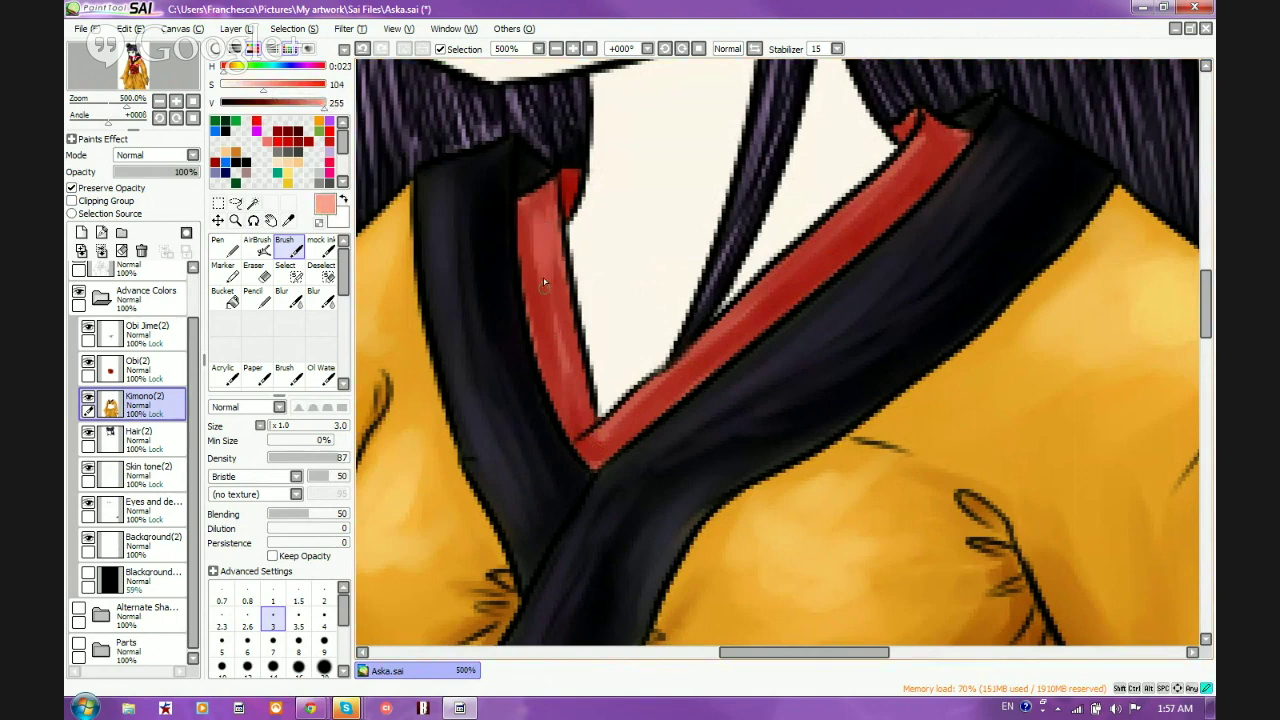
{"action": "left_click_drag", "start_coordinate": [263, 84], "coordinate": [240, 84]}
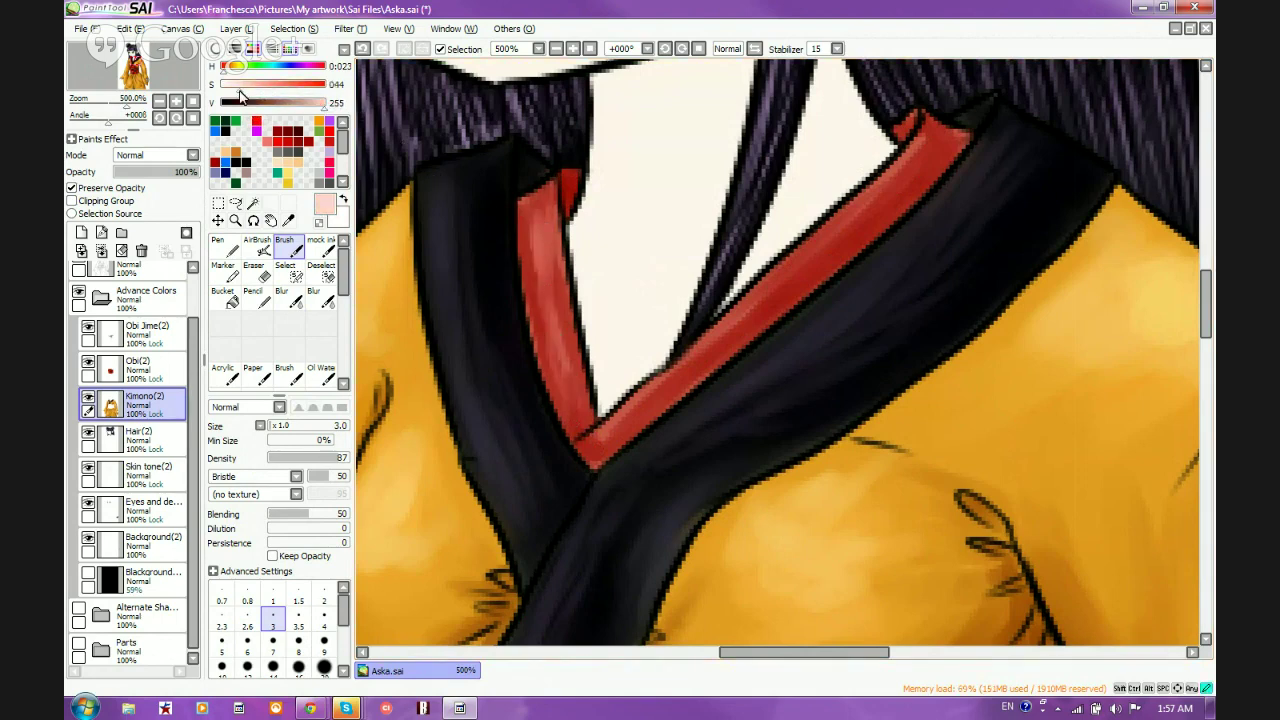
{"action": "mouse_move", "coordinate": [531, 185]}
{"action": "left_mouse_down"}
{"action": "mouse_move", "coordinate": [557, 290]}
{"action": "mouse_move", "coordinate": [541, 271]}
{"action": "mouse_move", "coordinate": [539, 312]}
{"action": "mouse_move", "coordinate": [588, 437]}
{"action": "mouse_move", "coordinate": [657, 381]}
{"action": "mouse_move", "coordinate": [616, 448]}
{"action": "mouse_move", "coordinate": [739, 330]}
{"action": "mouse_move", "coordinate": [672, 362]}
{"action": "mouse_move", "coordinate": [848, 235]}
{"action": "mouse_move", "coordinate": [761, 290]}
{"action": "mouse_move", "coordinate": [926, 156]}
{"action": "mouse_move", "coordinate": [664, 390]}
{"action": "mouse_move", "coordinate": [689, 375]}
{"action": "mouse_move", "coordinate": [621, 419]}
{"action": "mouse_move", "coordinate": [679, 368]}
{"action": "mouse_move", "coordinate": [609, 430]}
{"action": "mouse_move", "coordinate": [634, 410]}
{"action": "left_mouse_up"}
{"action": "left_click_drag", "start_coordinate": [553, 285], "coordinate": [564, 318]}
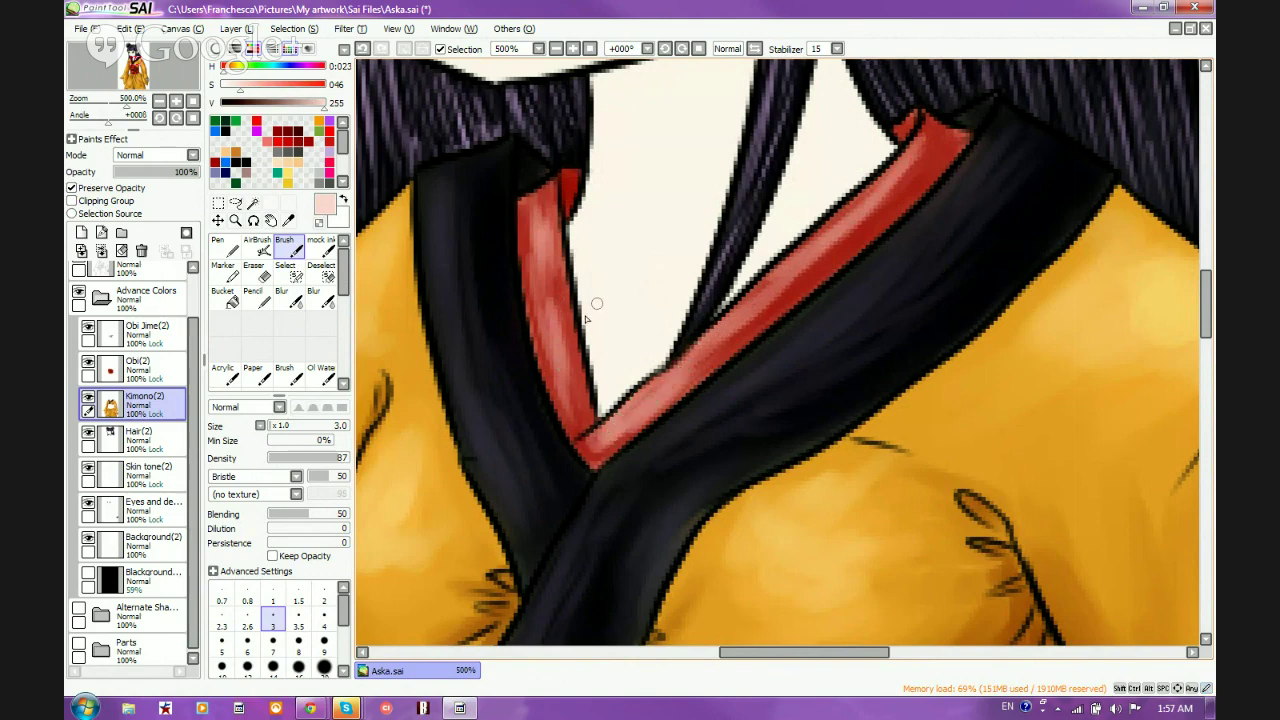
{"action": "scroll", "coordinate": [586, 318], "scroll_direction": "down", "scroll_amount": 4}
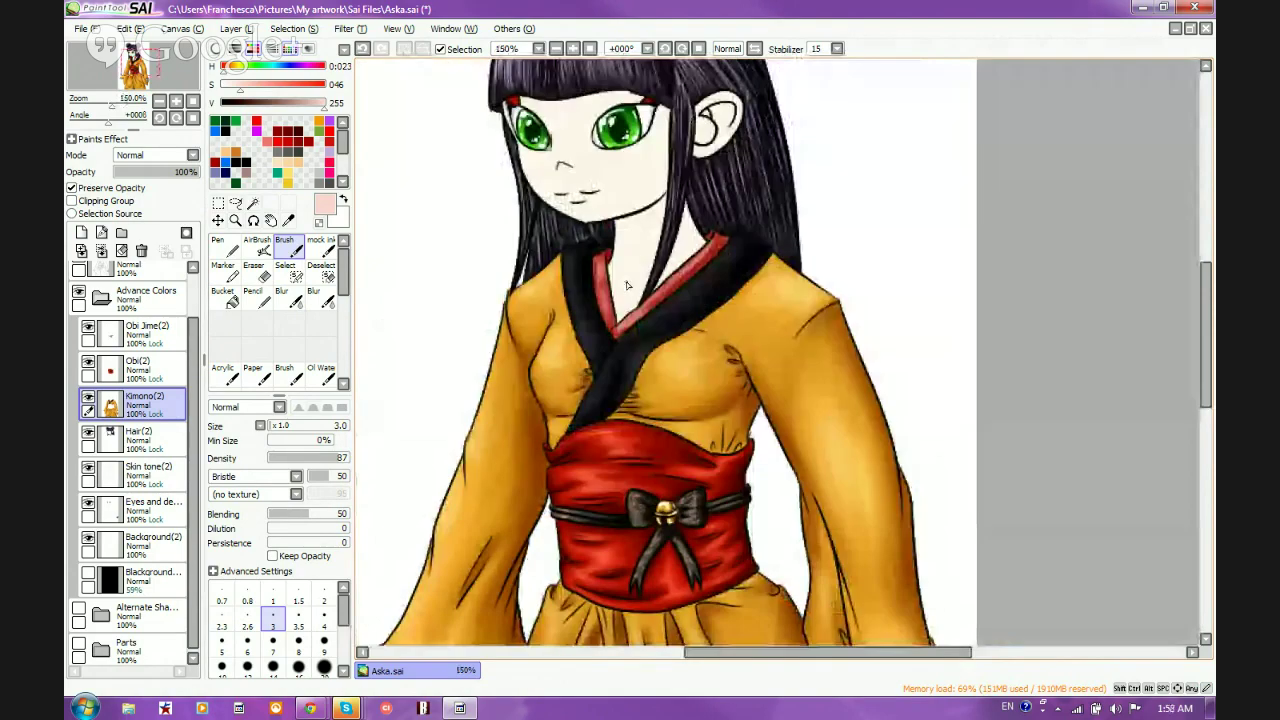
Brighten the centre of both inner collar highlights with a paler pink, saturation 20 and value 255
{"action": "scroll", "coordinate": [627, 285], "scroll_direction": "up", "scroll_amount": 5}
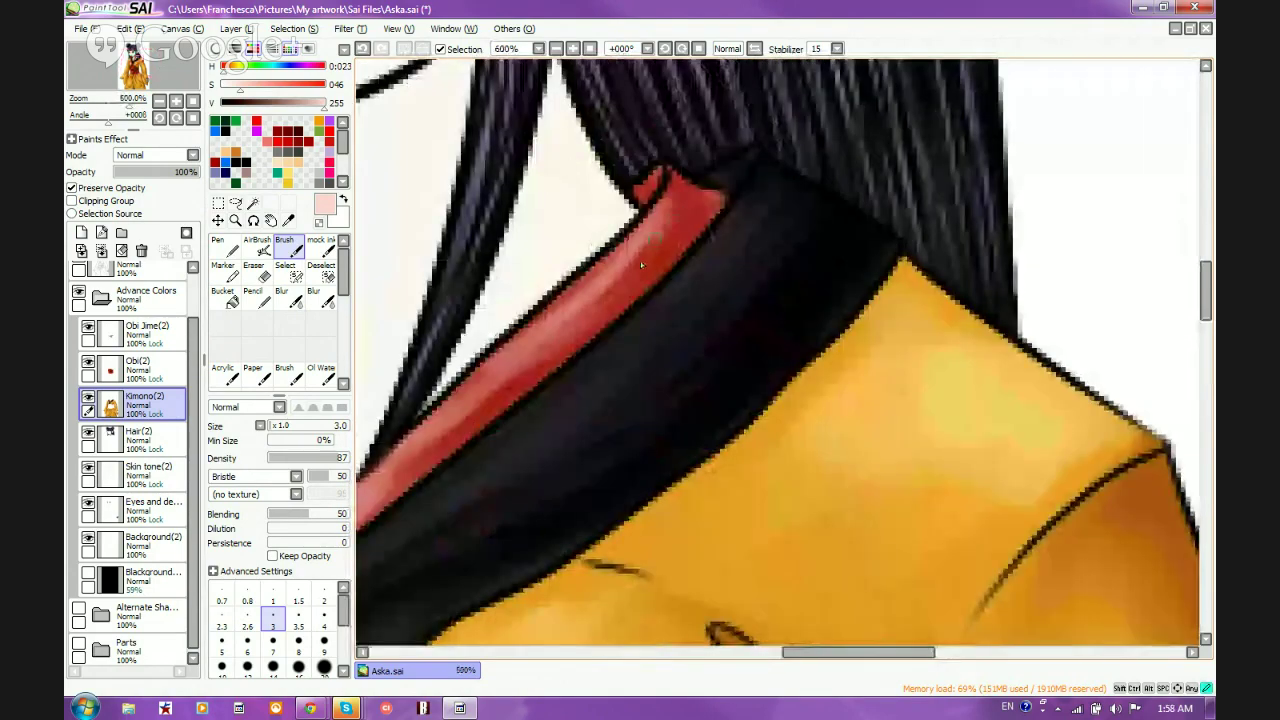
{"action": "mouse_move", "coordinate": [642, 264]}
{"action": "left_mouse_down"}
{"action": "mouse_move", "coordinate": [684, 238]}
{"action": "mouse_move", "coordinate": [631, 261]}
{"action": "mouse_move", "coordinate": [408, 462]}
{"action": "mouse_move", "coordinate": [659, 234]}
{"action": "left_mouse_up"}
{"action": "scroll", "coordinate": [659, 234], "scroll_direction": "down", "scroll_amount": 3}
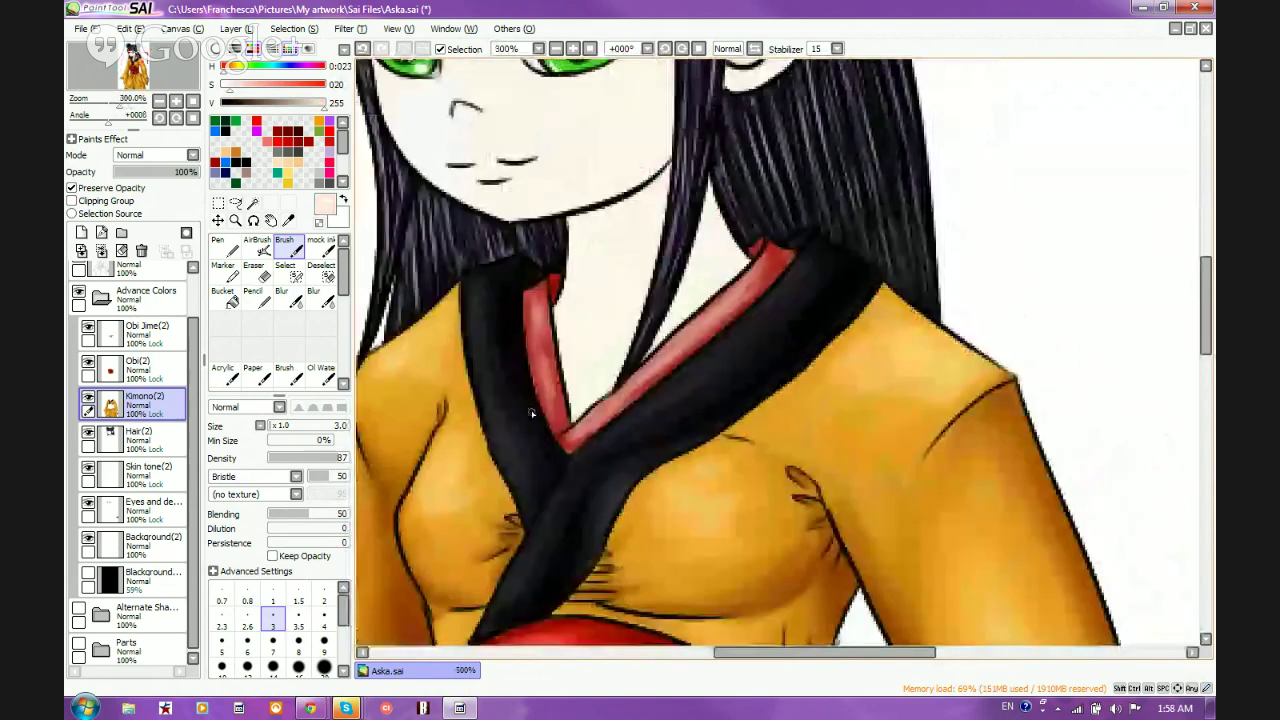
{"action": "scroll", "coordinate": [531, 413], "scroll_direction": "up", "scroll_amount": 2}
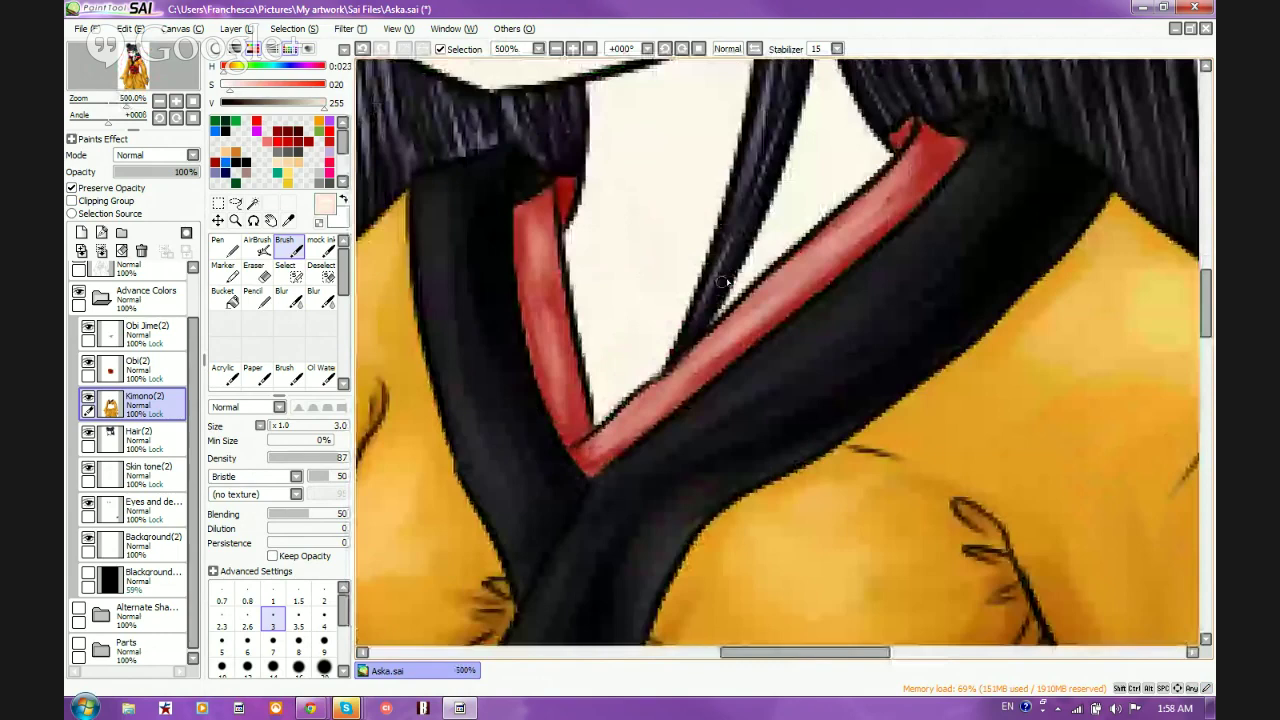
{"action": "left_click_drag", "start_coordinate": [722, 283], "coordinate": [585, 455]}
{"action": "mouse_move", "coordinate": [565, 370]}
{"action": "left_mouse_down"}
{"action": "mouse_move", "coordinate": [555, 310]}
{"action": "mouse_move", "coordinate": [580, 410]}
{"action": "mouse_move", "coordinate": [538, 328]}
{"action": "left_mouse_up"}
{"action": "left_click_drag", "start_coordinate": [534, 246], "coordinate": [539, 214]}
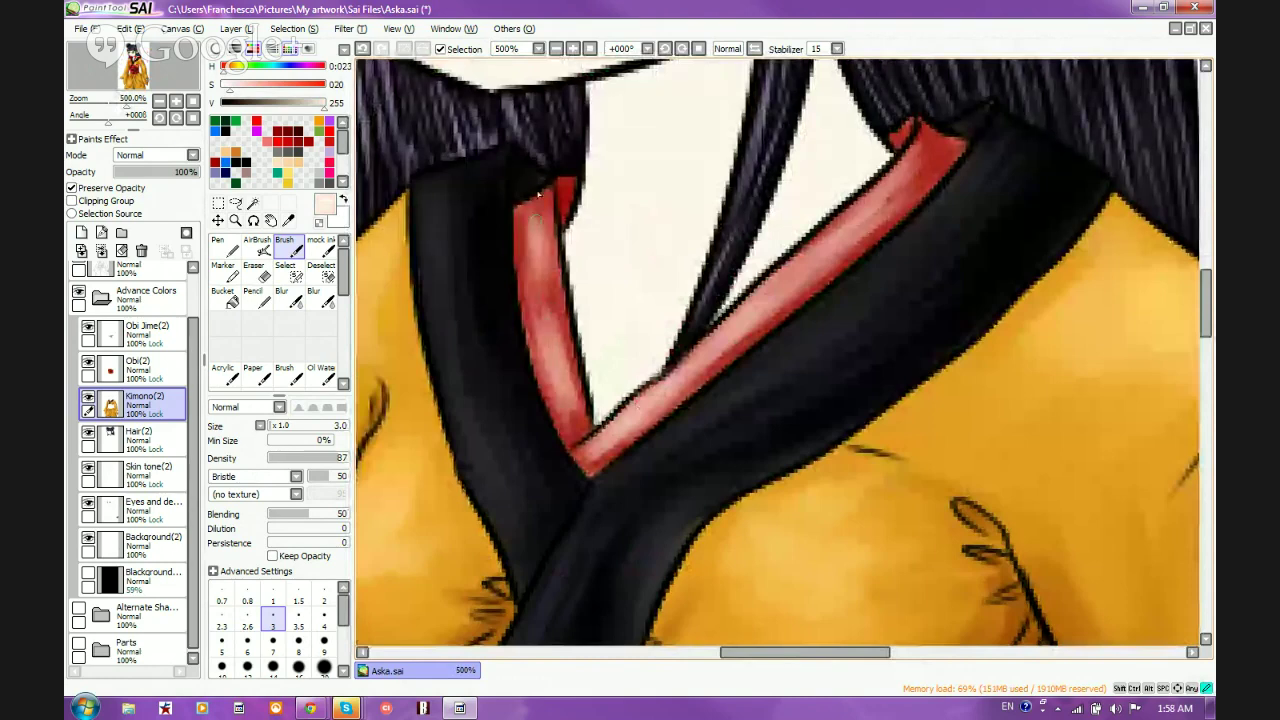
{"action": "left_click_drag", "start_coordinate": [538, 195], "coordinate": [575, 435]}
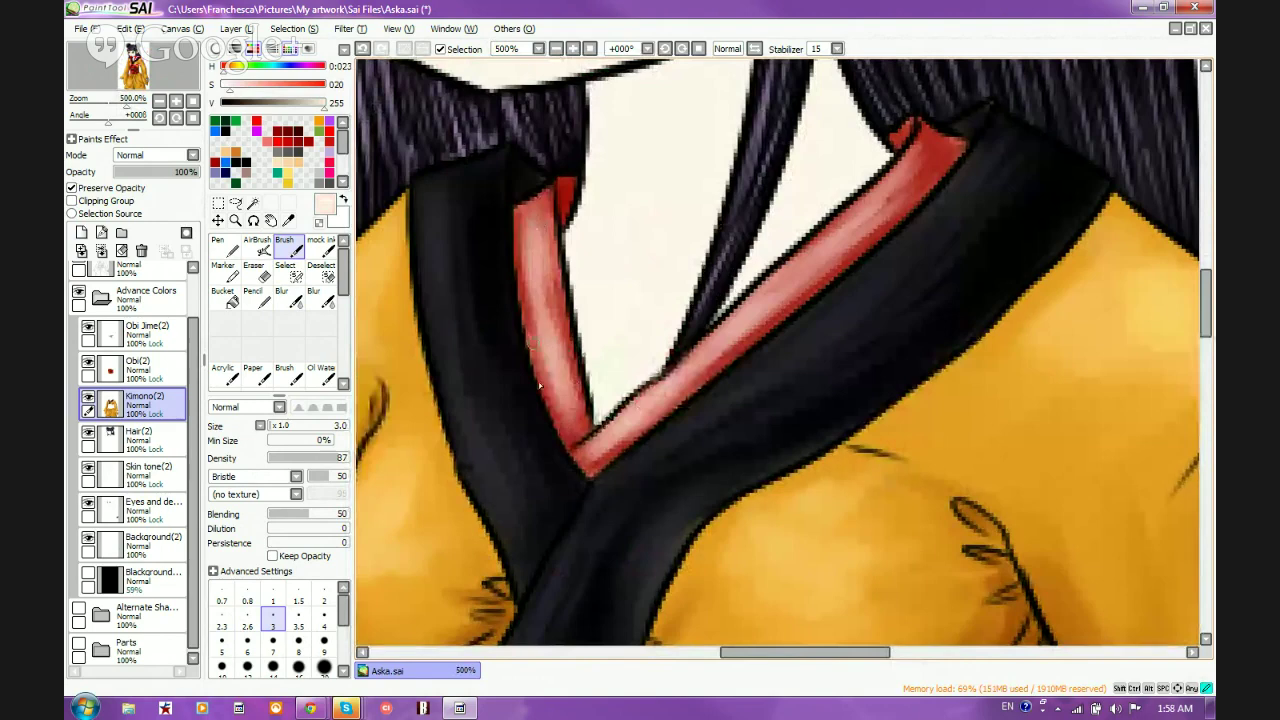
{"action": "left_click_drag", "start_coordinate": [537, 350], "coordinate": [561, 413]}
{"action": "scroll", "coordinate": [560, 411], "scroll_direction": "down", "scroll_amount": 3}
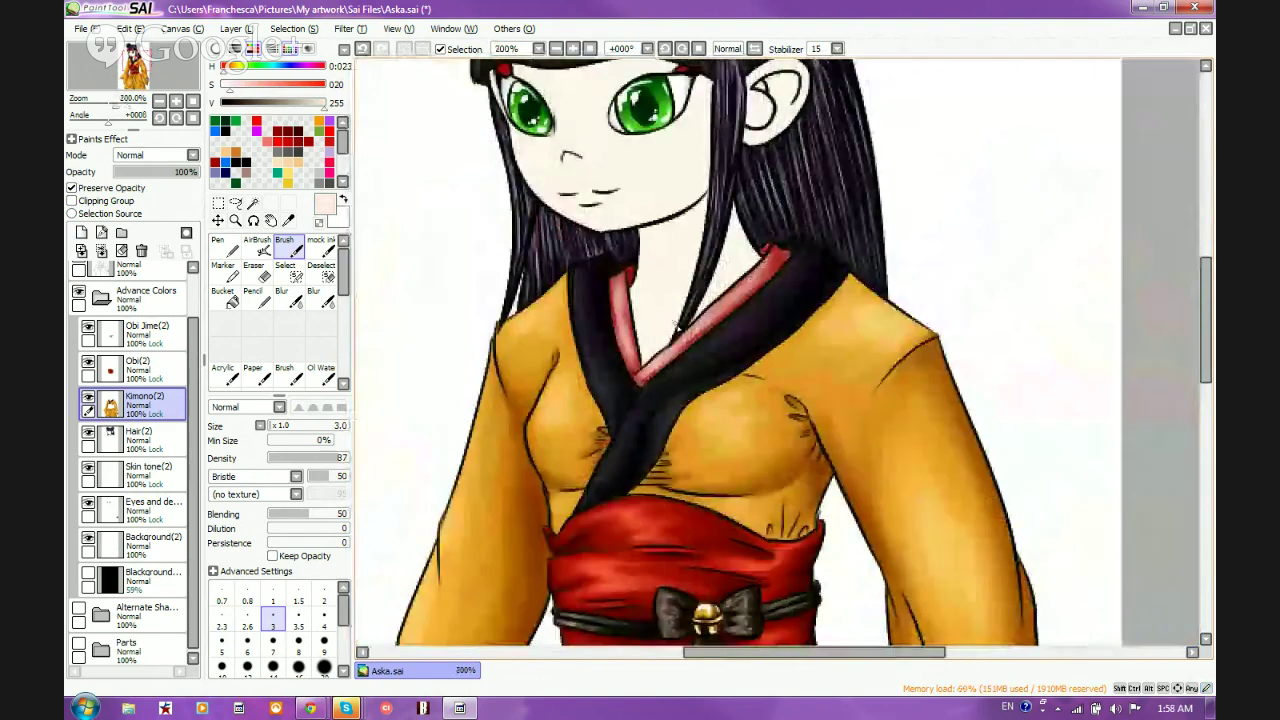
{"action": "scroll", "coordinate": [680, 328], "scroll_direction": "down", "scroll_amount": 2}
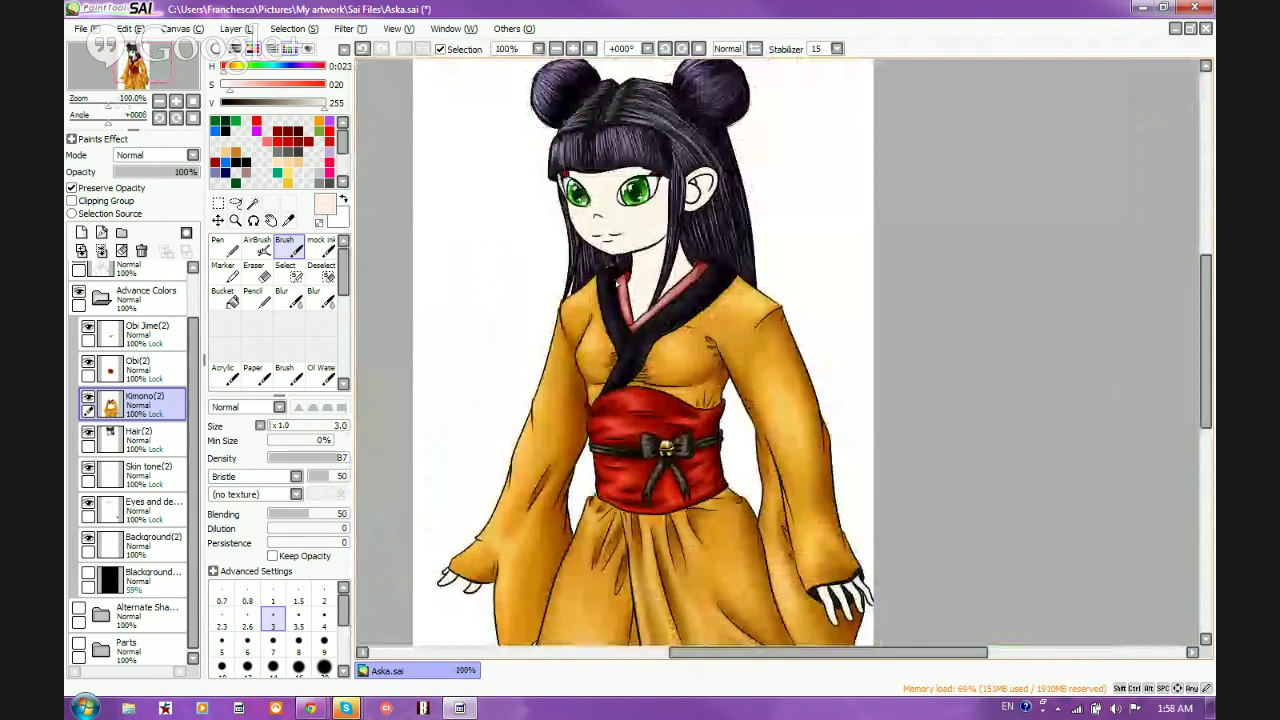
Darken the grey opening at the kimono's hem with the size 4 Brush in near-black, saturation 7 and value 13
{"action": "scroll", "coordinate": [685, 299], "scroll_direction": "up", "scroll_amount": 1}
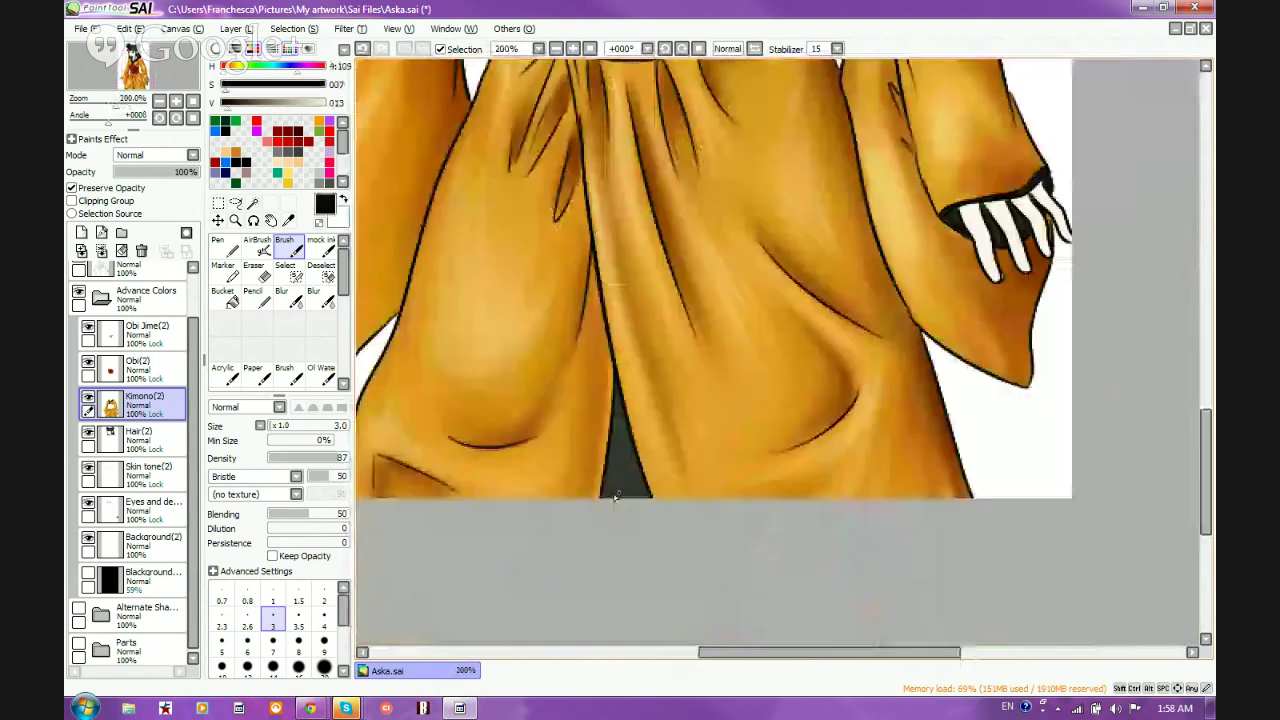
{"action": "scroll", "coordinate": [627, 498], "scroll_direction": "up", "scroll_amount": 2}
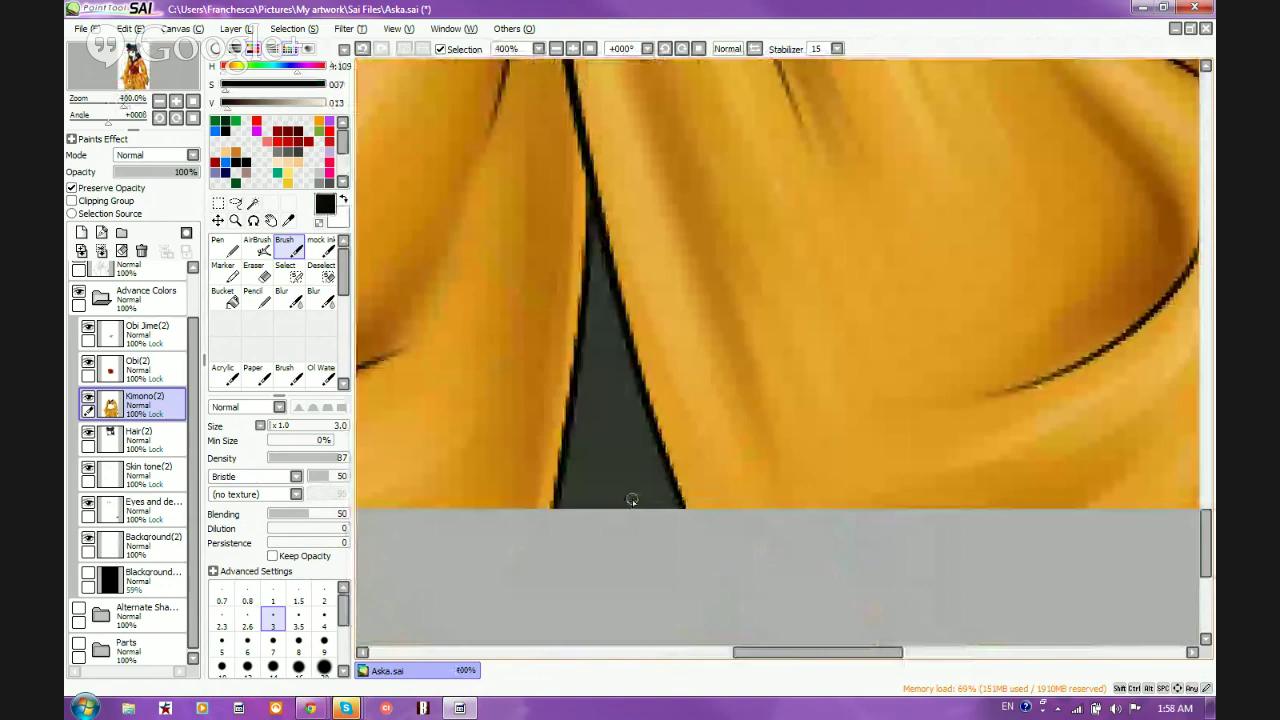
{"action": "scroll", "coordinate": [632, 500], "scroll_direction": "up", "scroll_amount": 1}
{"action": "left_click", "coordinate": [324, 644]}
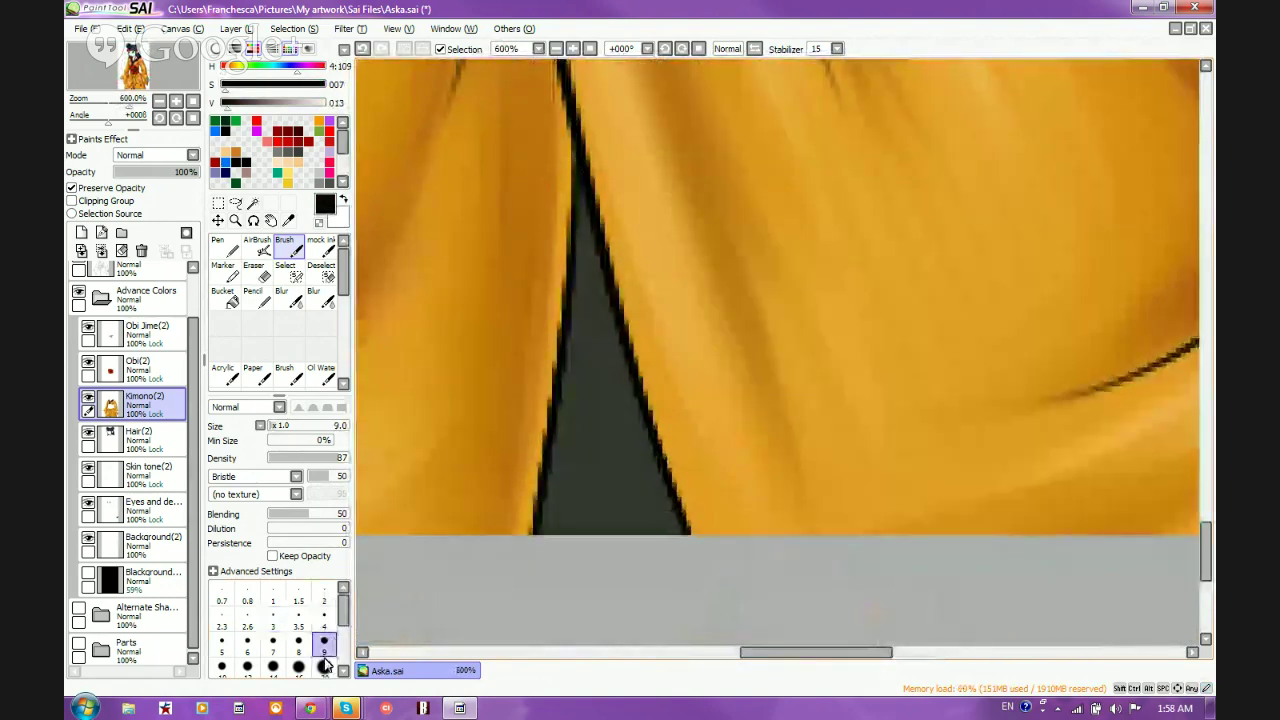
{"action": "left_click", "coordinate": [324, 614]}
{"action": "mouse_move", "coordinate": [582, 176]}
{"action": "left_mouse_down"}
{"action": "mouse_move", "coordinate": [583, 260]}
{"action": "mouse_move", "coordinate": [655, 480]}
{"action": "left_mouse_up"}
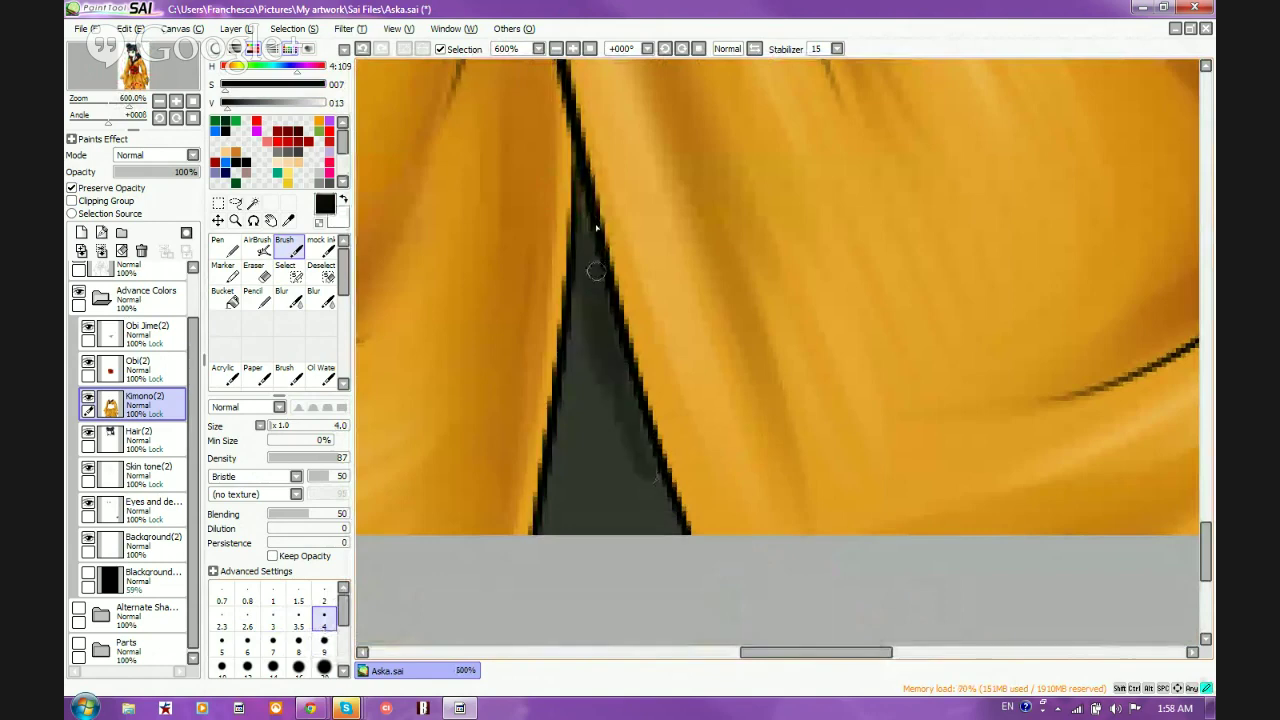
{"action": "mouse_move", "coordinate": [594, 277]}
{"action": "left_mouse_down"}
{"action": "mouse_move", "coordinate": [620, 458]}
{"action": "mouse_move", "coordinate": [675, 531]}
{"action": "left_mouse_up"}
{"action": "left_click_drag", "start_coordinate": [617, 378], "coordinate": [650, 528]}
{"action": "mouse_move", "coordinate": [598, 352]}
{"action": "left_mouse_down"}
{"action": "mouse_move", "coordinate": [632, 530]}
{"action": "mouse_move", "coordinate": [615, 530]}
{"action": "left_mouse_up"}
{"action": "left_click_drag", "start_coordinate": [575, 332], "coordinate": [584, 458]}
{"action": "left_click", "coordinate": [324, 644]}
{"action": "mouse_move", "coordinate": [536, 352]}
{"action": "left_mouse_down"}
{"action": "mouse_move", "coordinate": [588, 246]}
{"action": "mouse_move", "coordinate": [594, 535]}
{"action": "mouse_move", "coordinate": [583, 327]}
{"action": "mouse_move", "coordinate": [571, 578]}
{"action": "left_mouse_up"}
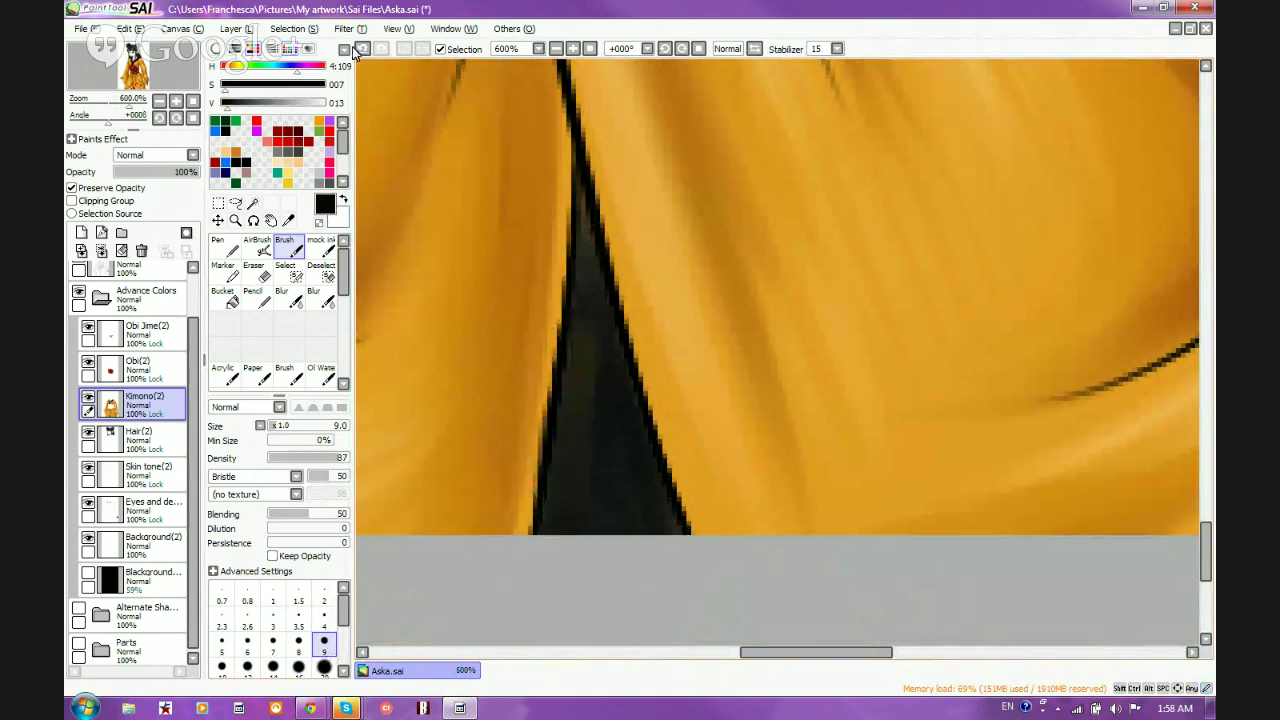
{"action": "key", "text": "ctrl+z"}
Add fine near-black strokes down the hem opening with the size 1 AirBrush
{"action": "left_click", "coordinate": [256, 248]}
{"action": "mouse_move", "coordinate": [578, 258]}
{"action": "left_mouse_down"}
{"action": "mouse_move", "coordinate": [582, 415]}
{"action": "mouse_move", "coordinate": [554, 530]}
{"action": "mouse_move", "coordinate": [576, 446]}
{"action": "mouse_move", "coordinate": [574, 302]}
{"action": "mouse_move", "coordinate": [595, 276]}
{"action": "mouse_move", "coordinate": [634, 515]}
{"action": "left_mouse_up"}
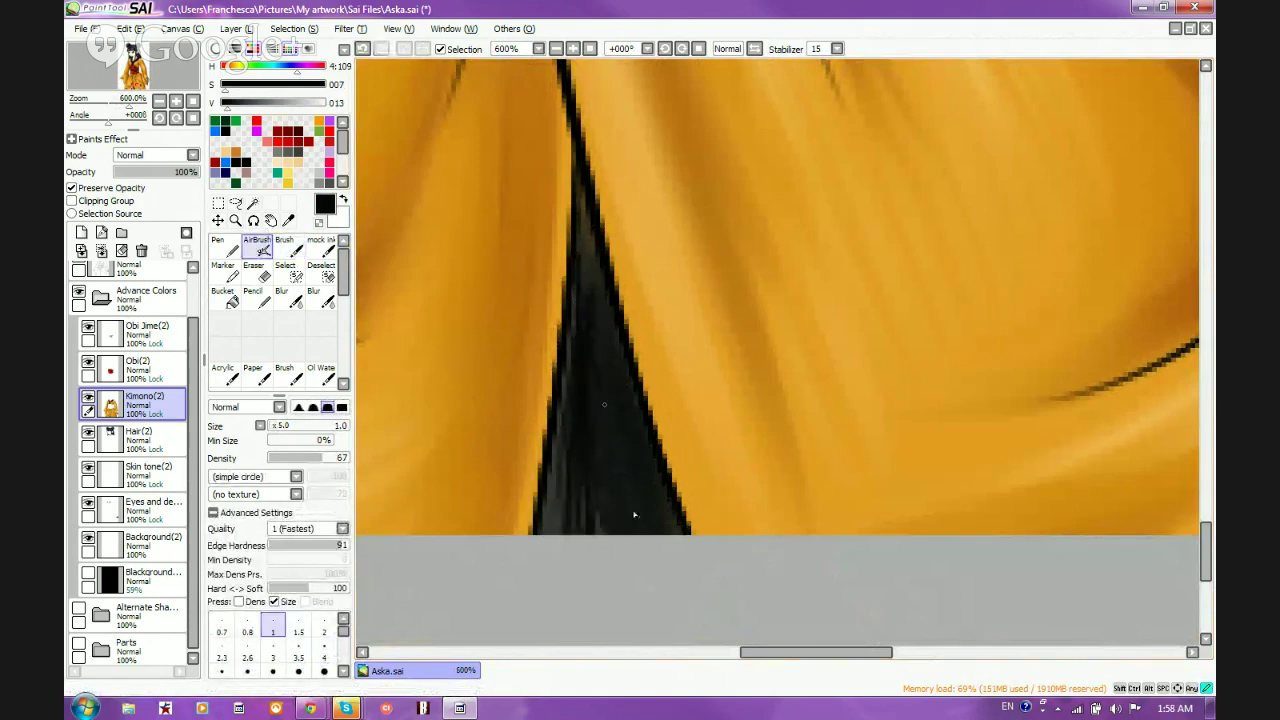
{"action": "left_click_drag", "start_coordinate": [586, 232], "coordinate": [646, 489]}
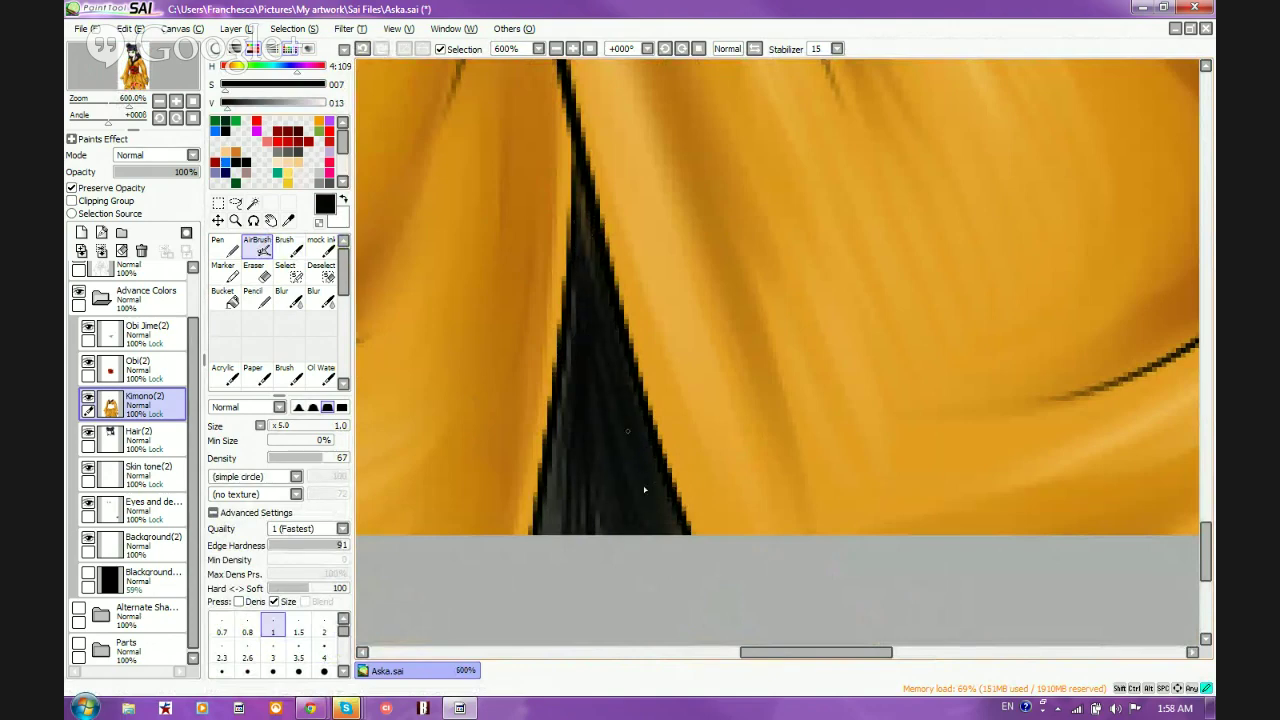
{"action": "mouse_move", "coordinate": [580, 186]}
{"action": "left_mouse_down"}
{"action": "mouse_move", "coordinate": [656, 484]}
{"action": "mouse_move", "coordinate": [619, 393]}
{"action": "mouse_move", "coordinate": [625, 469]}
{"action": "left_mouse_up"}
{"action": "mouse_move", "coordinate": [594, 376]}
{"action": "left_mouse_down"}
{"action": "mouse_move", "coordinate": [600, 537]}
{"action": "mouse_move", "coordinate": [562, 412]}
{"action": "mouse_move", "coordinate": [586, 262]}
{"action": "left_mouse_up"}
{"action": "mouse_move", "coordinate": [586, 262]}
{"action": "left_mouse_down"}
{"action": "mouse_move", "coordinate": [607, 388]}
{"action": "mouse_move", "coordinate": [636, 405]}
{"action": "left_mouse_up"}
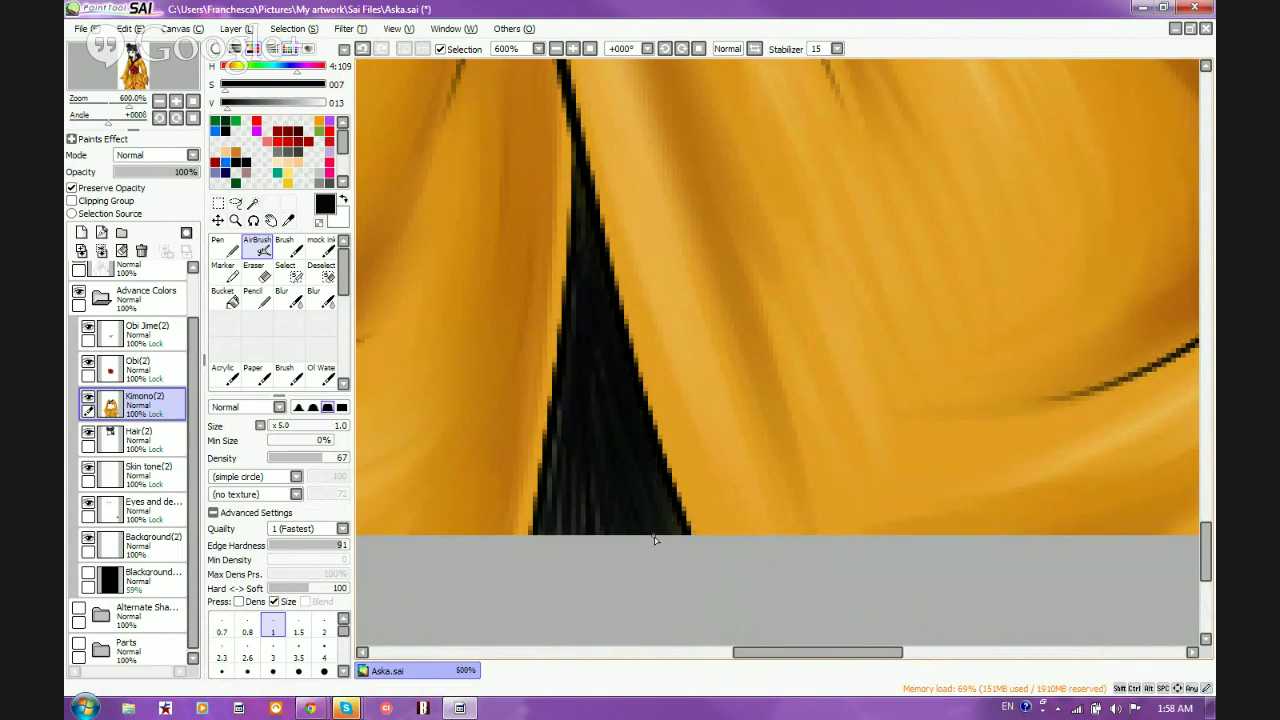
{"action": "scroll", "coordinate": [654, 537], "scroll_direction": "down", "scroll_amount": 5}
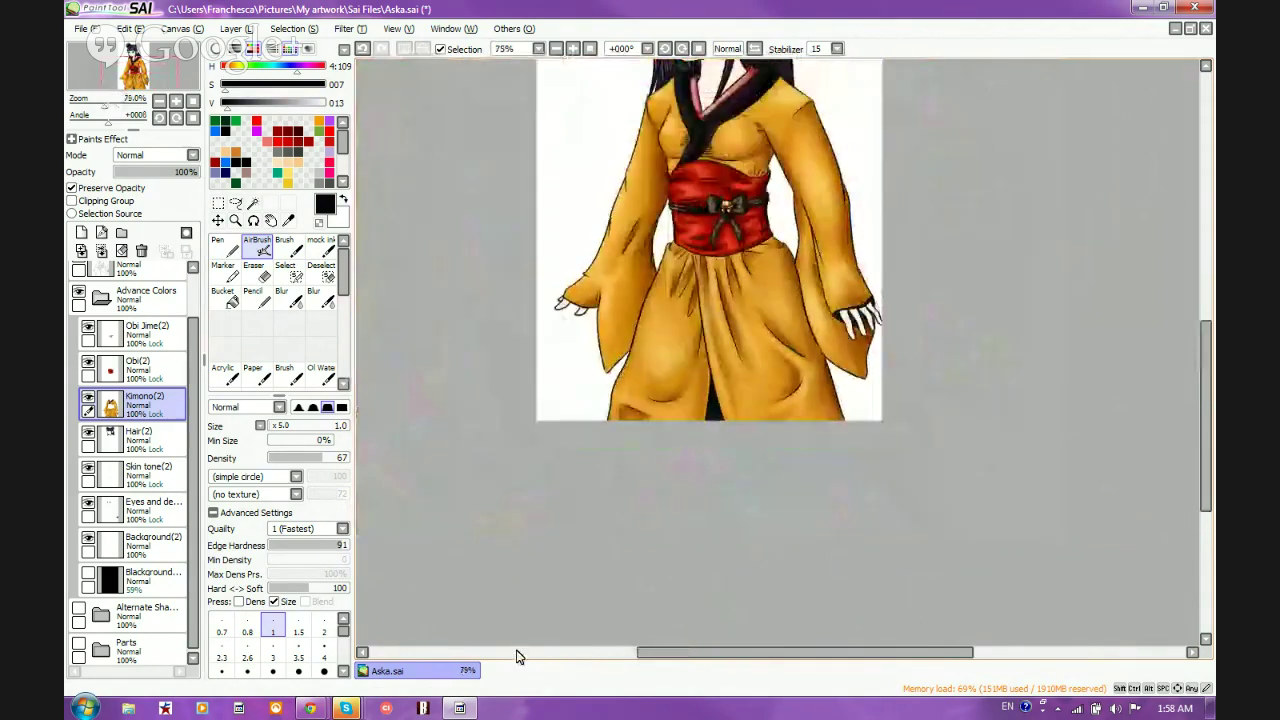
On the 'Eyes and de...' layer, darken the sleeve lining around the fingers with the size 9 AirBrush and blend it with Blur
{"action": "scroll", "coordinate": [878, 300], "scroll_direction": "up", "scroll_amount": 9}
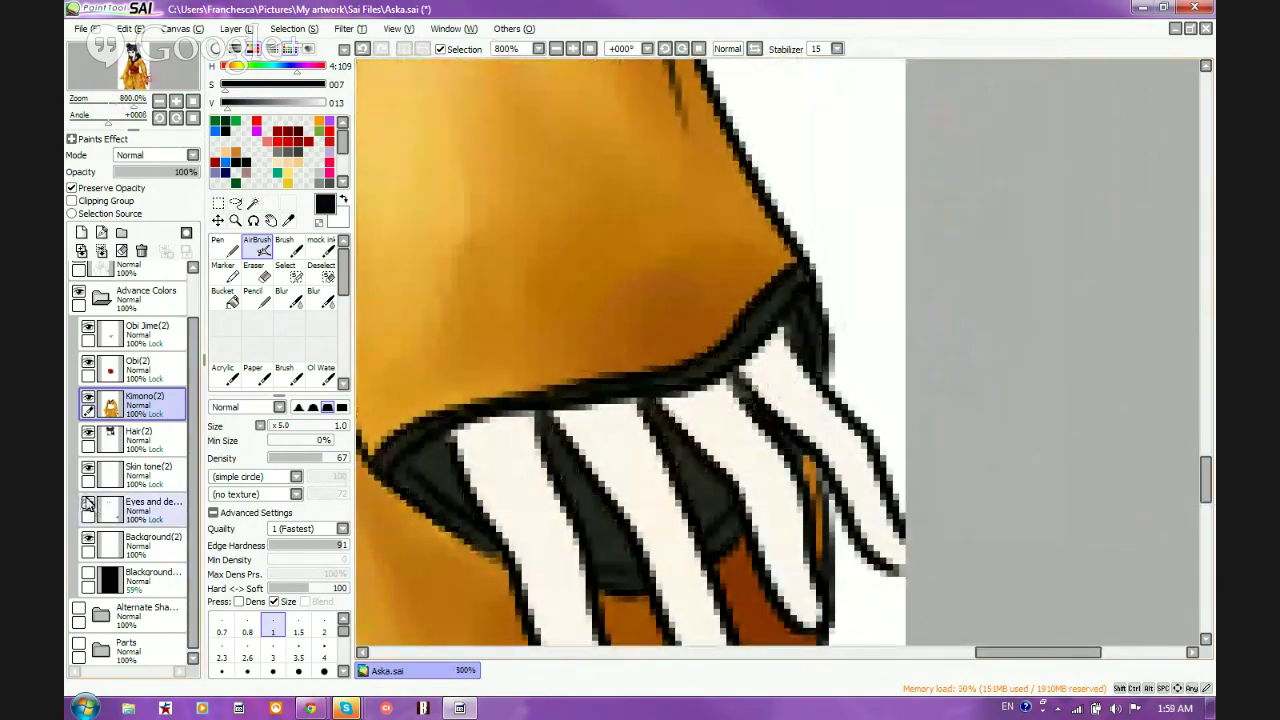
{"action": "left_click", "coordinate": [167, 528]}
{"action": "left_click", "coordinate": [323, 670]}
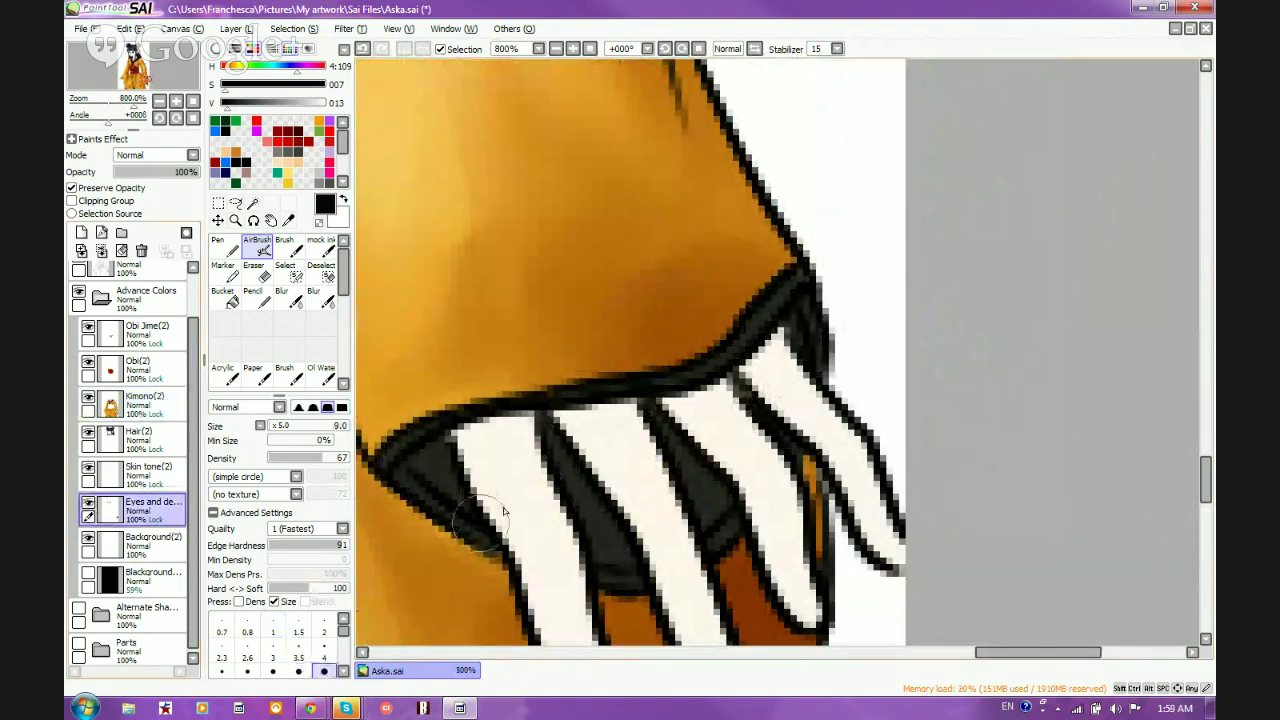
{"action": "mouse_move", "coordinate": [435, 462]}
{"action": "left_mouse_down"}
{"action": "mouse_move", "coordinate": [629, 498]}
{"action": "mouse_move", "coordinate": [632, 467]}
{"action": "mouse_move", "coordinate": [660, 490]}
{"action": "mouse_move", "coordinate": [577, 468]}
{"action": "mouse_move", "coordinate": [739, 337]}
{"action": "mouse_move", "coordinate": [703, 413]}
{"action": "mouse_move", "coordinate": [565, 480]}
{"action": "mouse_move", "coordinate": [670, 490]}
{"action": "mouse_move", "coordinate": [700, 512]}
{"action": "mouse_move", "coordinate": [528, 488]}
{"action": "mouse_move", "coordinate": [486, 418]}
{"action": "left_mouse_up"}
{"action": "left_click", "coordinate": [320, 297]}
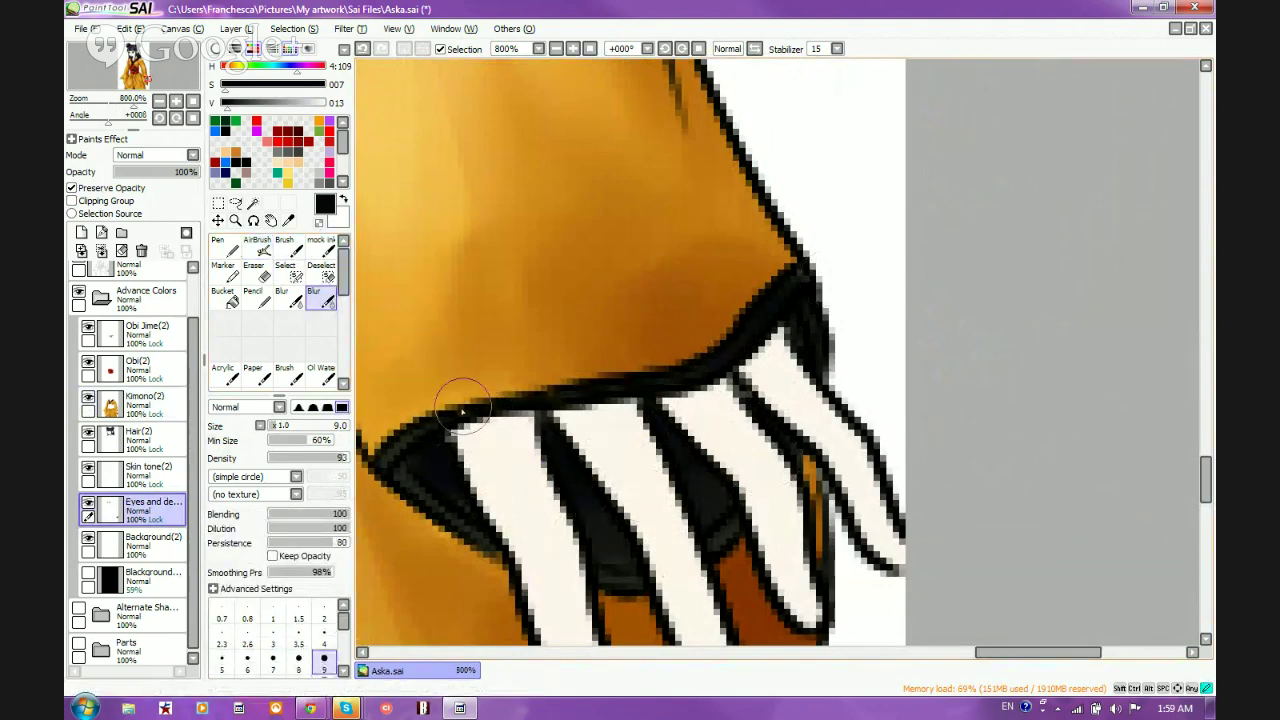
Airbrush dark blue-grey highlights, saturation 32 and value 72, onto the sleeve lining and cuff edge, and soften them with size 9 Blur
{"action": "left_click", "coordinate": [250, 103]}
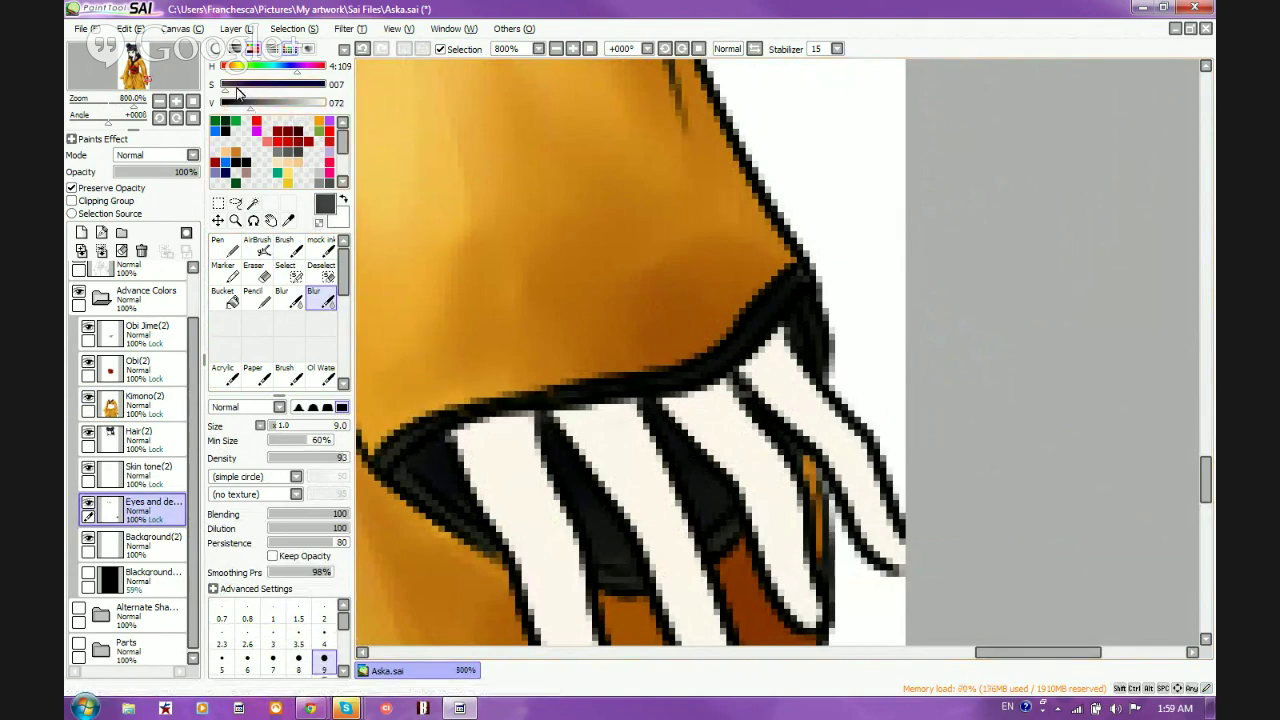
{"action": "left_click", "coordinate": [235, 85]}
{"action": "left_click", "coordinate": [261, 250]}
{"action": "left_click_drag", "start_coordinate": [420, 446], "coordinate": [428, 424]}
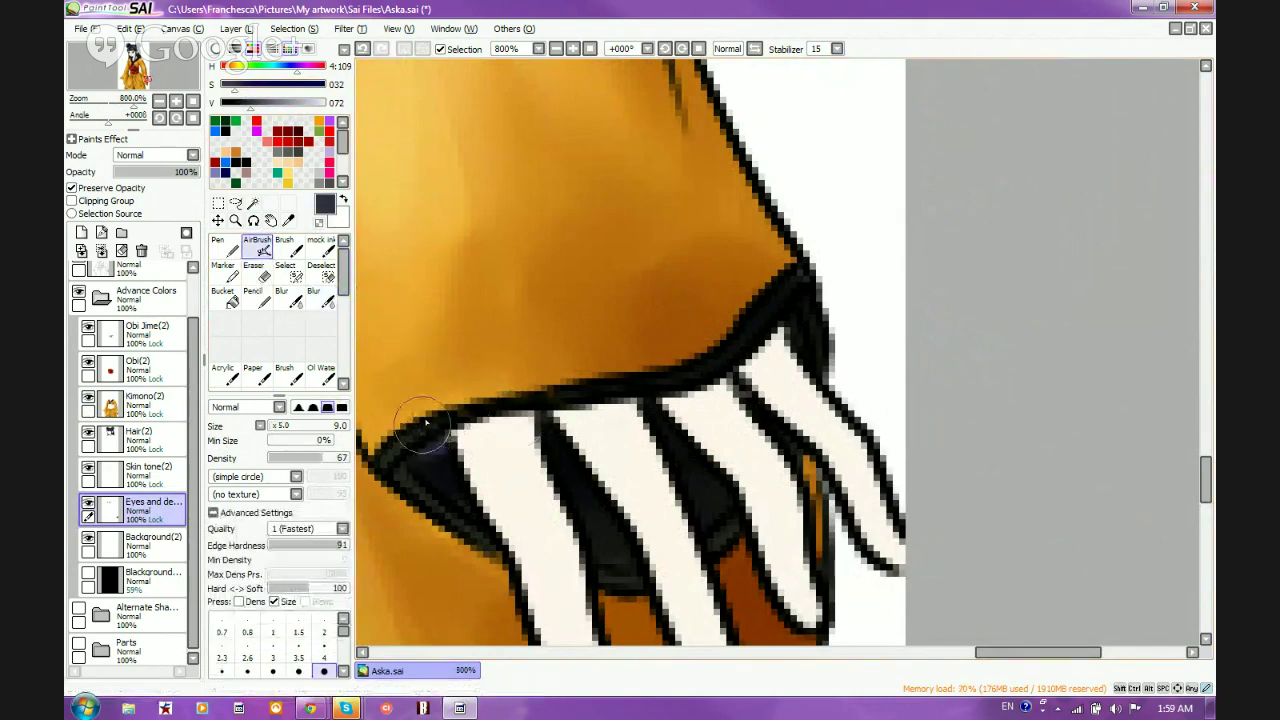
{"action": "mouse_move", "coordinate": [603, 386]}
{"action": "left_mouse_down"}
{"action": "mouse_move", "coordinate": [664, 376]}
{"action": "mouse_move", "coordinate": [730, 340]}
{"action": "left_mouse_up"}
{"action": "left_click_drag", "start_coordinate": [712, 508], "coordinate": [718, 530]}
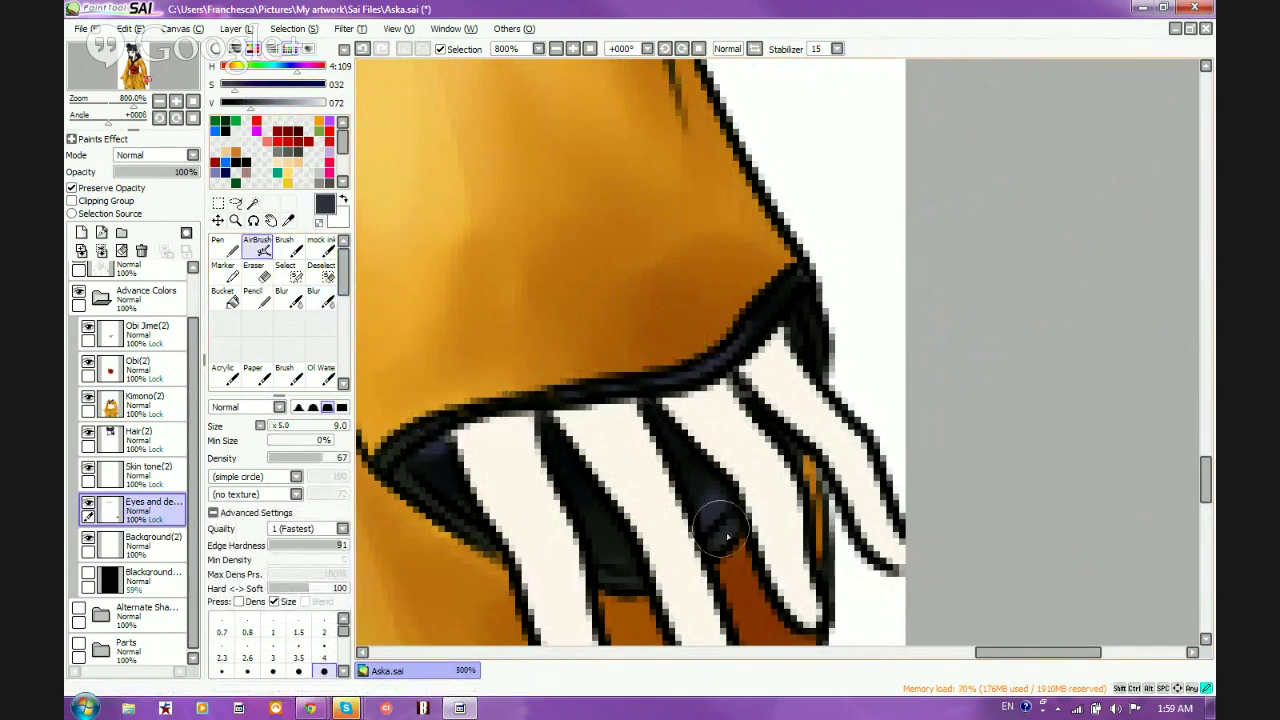
{"action": "left_click", "coordinate": [289, 298]}
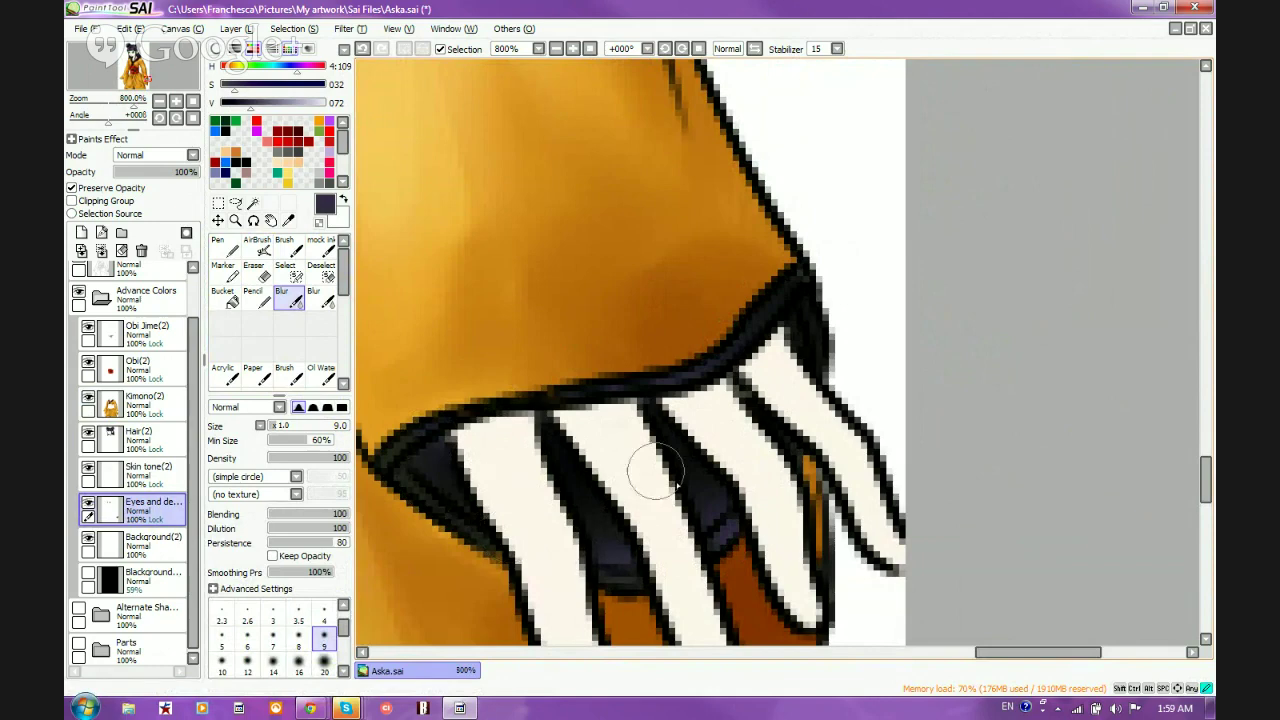
Examine the shaded sleeve lining and hem opening against the whole figure
{"action": "scroll", "coordinate": [718, 483], "scroll_direction": "down", "scroll_amount": 3}
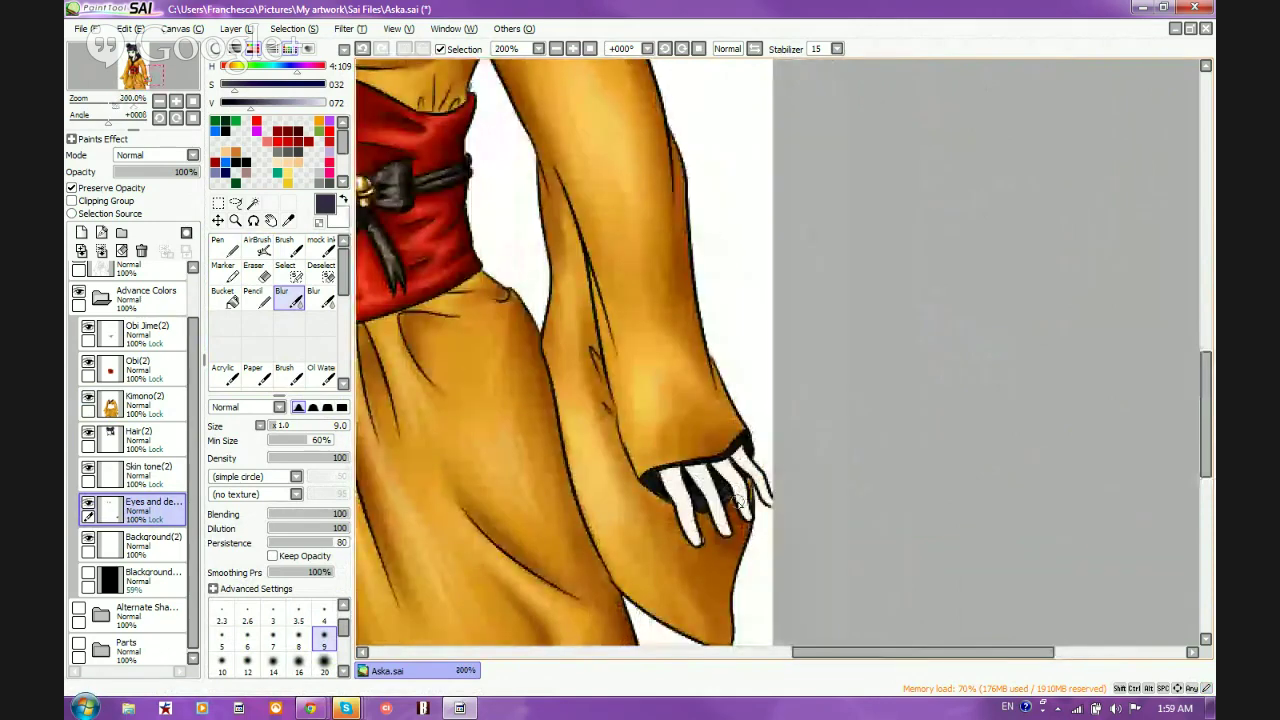
{"action": "scroll", "coordinate": [740, 503], "scroll_direction": "down", "scroll_amount": 3}
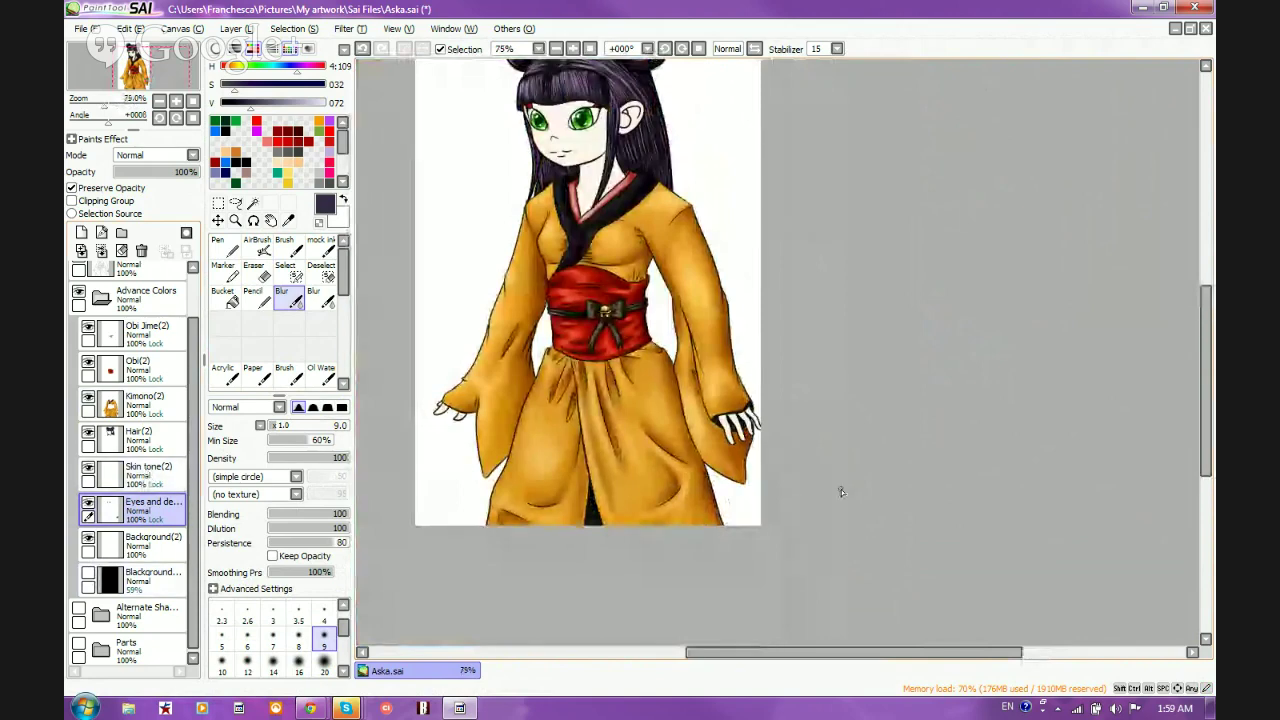
{"action": "scroll", "coordinate": [840, 489], "scroll_direction": "down", "scroll_amount": 1}
{"action": "scroll", "coordinate": [789, 280], "scroll_direction": "up", "scroll_amount": 3}
{"action": "scroll", "coordinate": [507, 547], "scroll_direction": "down", "scroll_amount": 3}
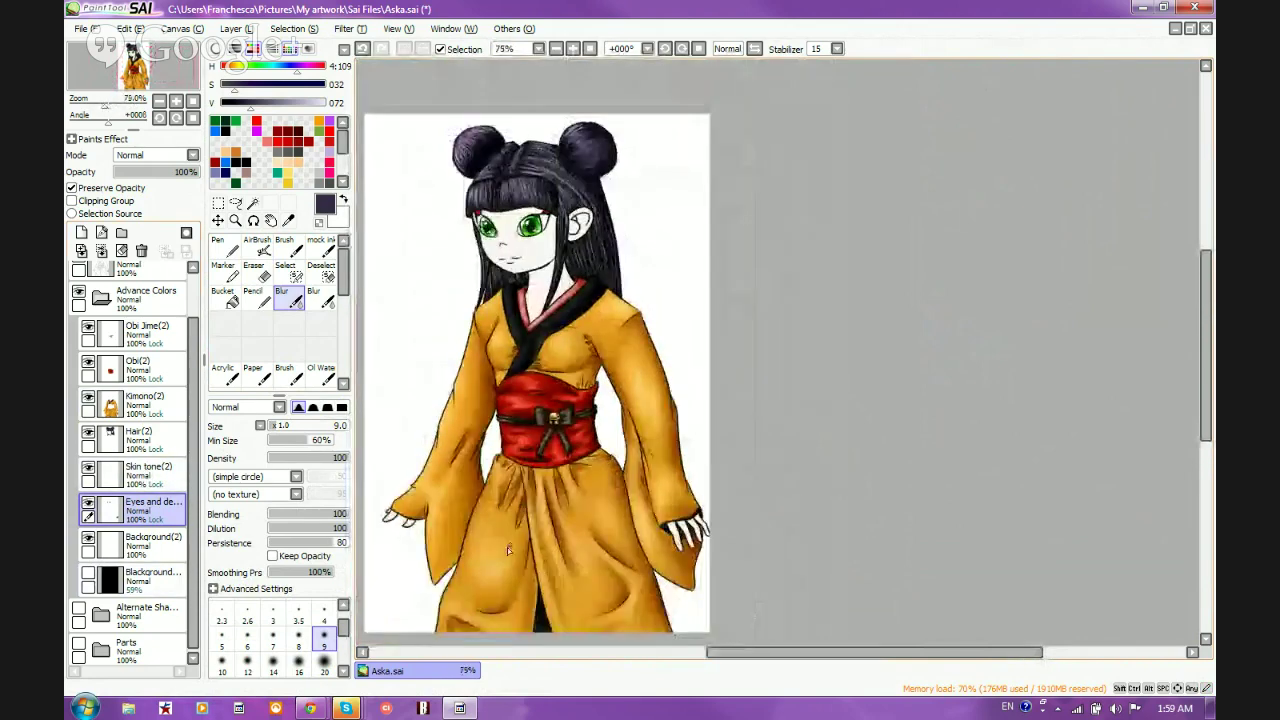
{"action": "scroll", "coordinate": [603, 463], "scroll_direction": "up", "scroll_amount": 2}
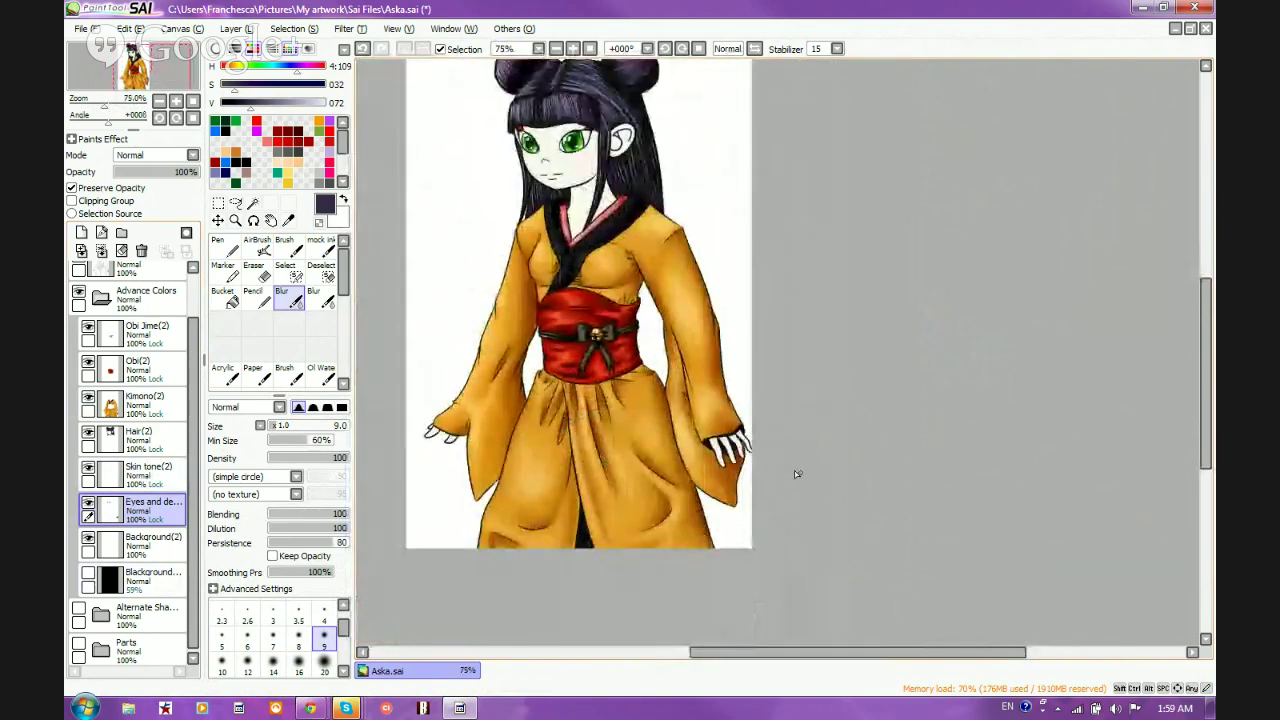
Show the black background layer behind the figure and set its opacity to 84%
{"action": "scroll", "coordinate": [794, 471], "scroll_direction": "down", "scroll_amount": 1}
{"action": "scroll", "coordinate": [650, 157], "scroll_direction": "up", "scroll_amount": 1}
{"action": "scroll", "coordinate": [650, 185], "scroll_direction": "up", "scroll_amount": 2}
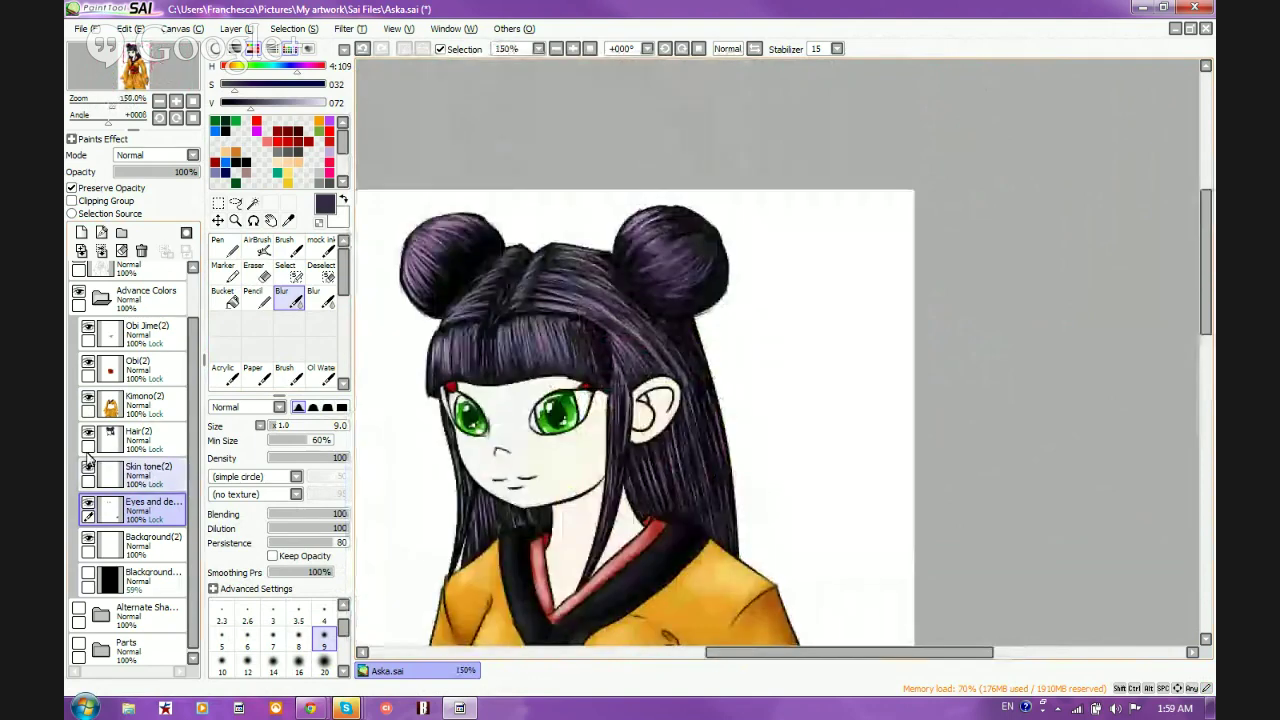
{"action": "left_click", "coordinate": [137, 474]}
{"action": "scroll", "coordinate": [445, 303], "scroll_direction": "down", "scroll_amount": 2}
{"action": "scroll", "coordinate": [495, 346], "scroll_direction": "up", "scroll_amount": 3}
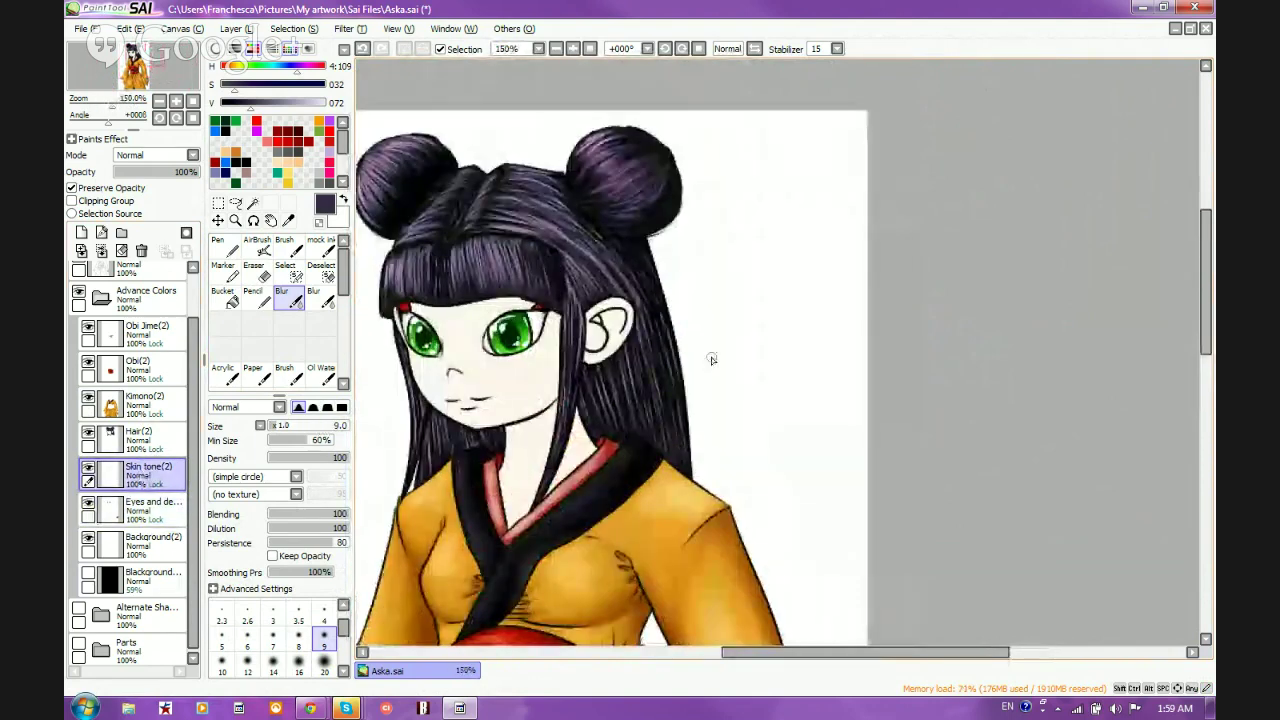
{"action": "scroll", "coordinate": [495, 346], "scroll_direction": "down", "scroll_amount": 2}
{"action": "left_click", "coordinate": [87, 574]}
{"action": "scroll", "coordinate": [552, 337], "scroll_direction": "down", "scroll_amount": 1}
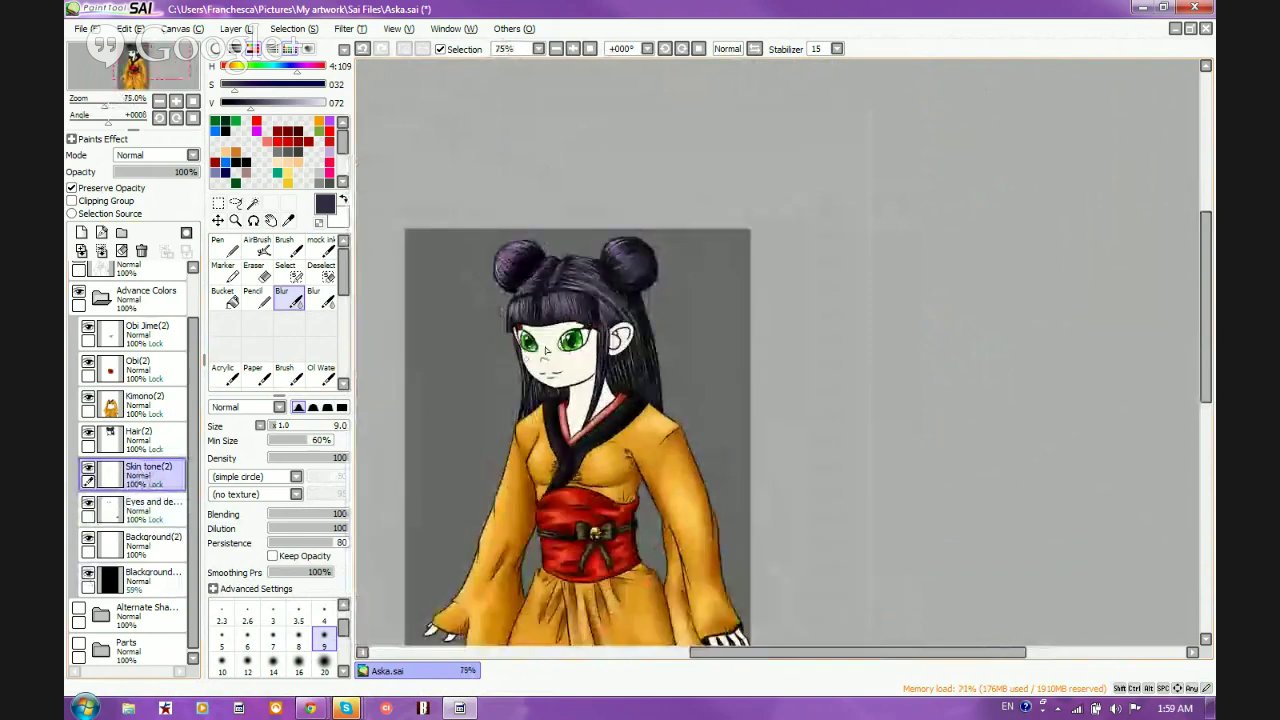
{"action": "scroll", "coordinate": [523, 358], "scroll_direction": "up", "scroll_amount": 2}
{"action": "left_click", "coordinate": [135, 576]}
{"action": "left_click", "coordinate": [182, 171]}
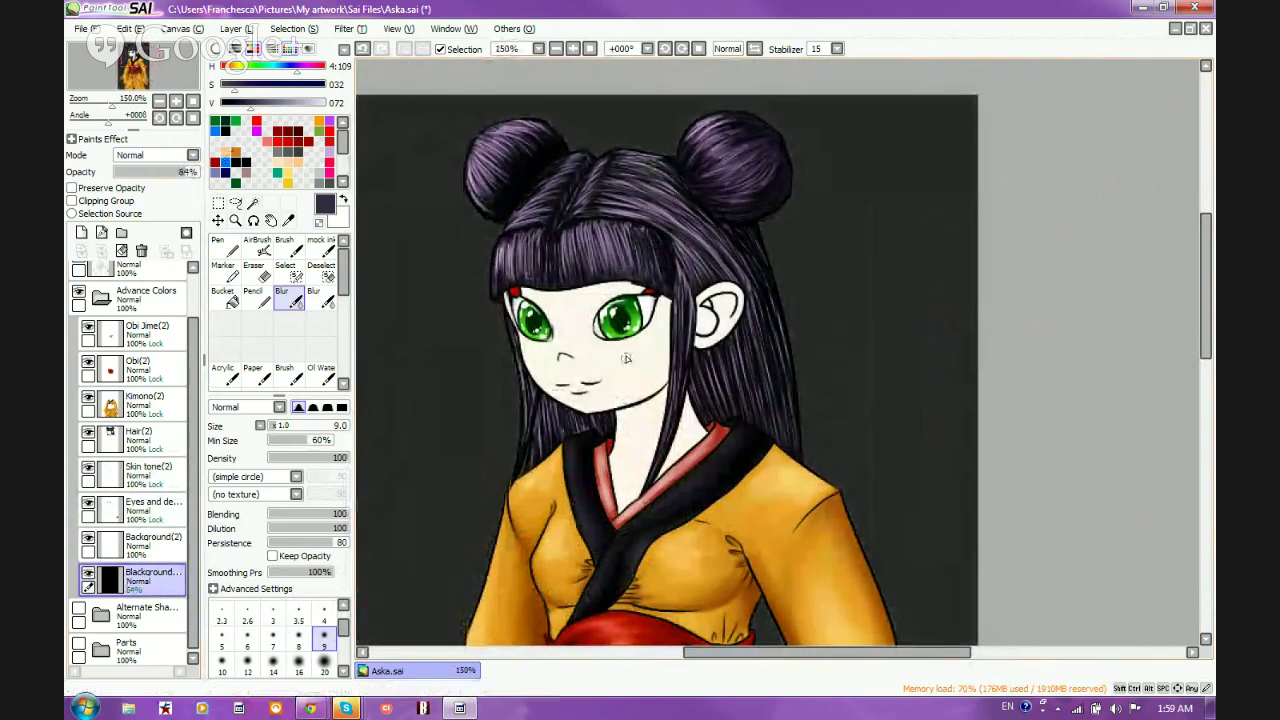
{"action": "scroll", "coordinate": [580, 362], "scroll_direction": "up", "scroll_amount": 2}
{"action": "scroll", "coordinate": [577, 358], "scroll_direction": "up", "scroll_amount": 1}
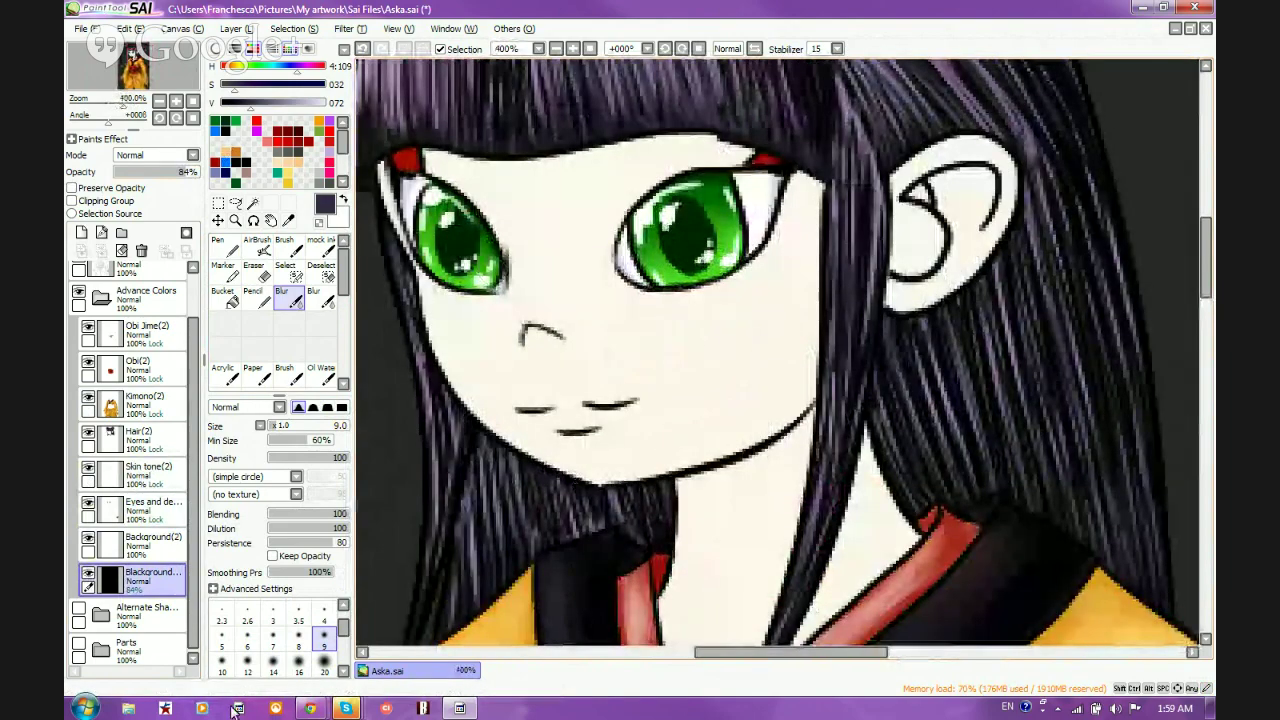
{"action": "left_click", "coordinate": [346, 708]}
{"action": "left_click", "coordinate": [535, 600]}
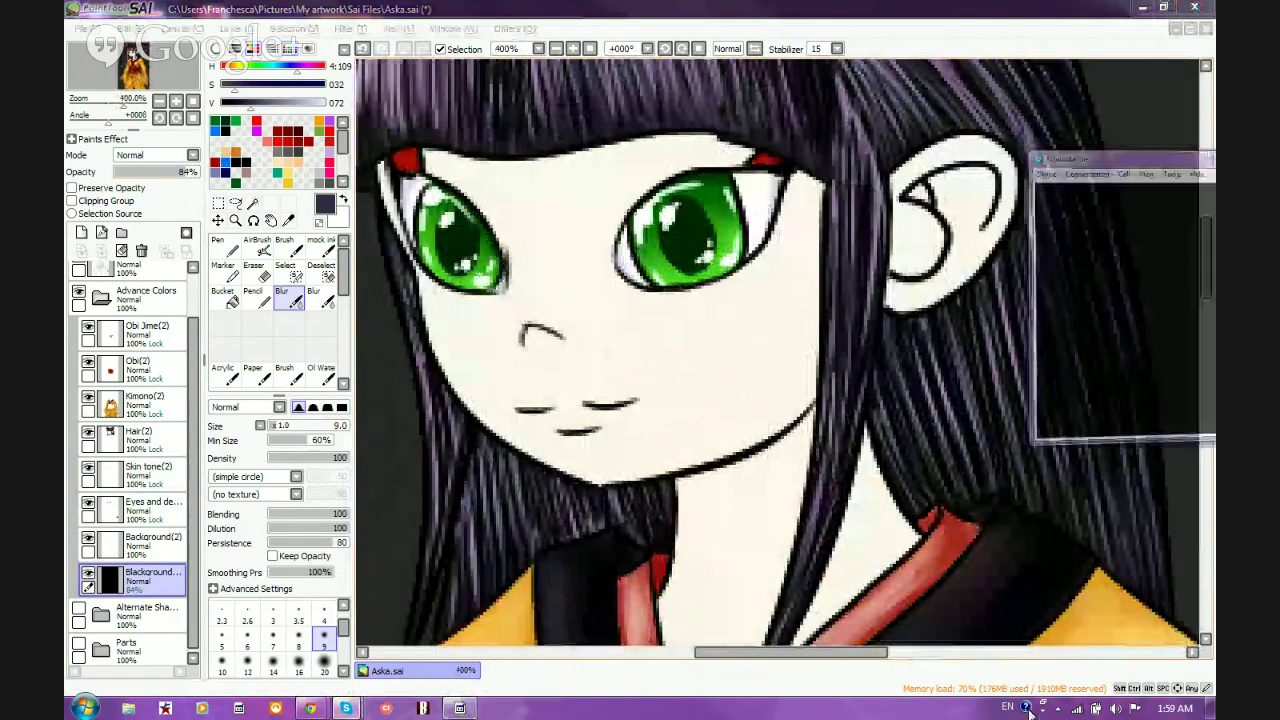
{"action": "key", "text": "alt+Tab"}
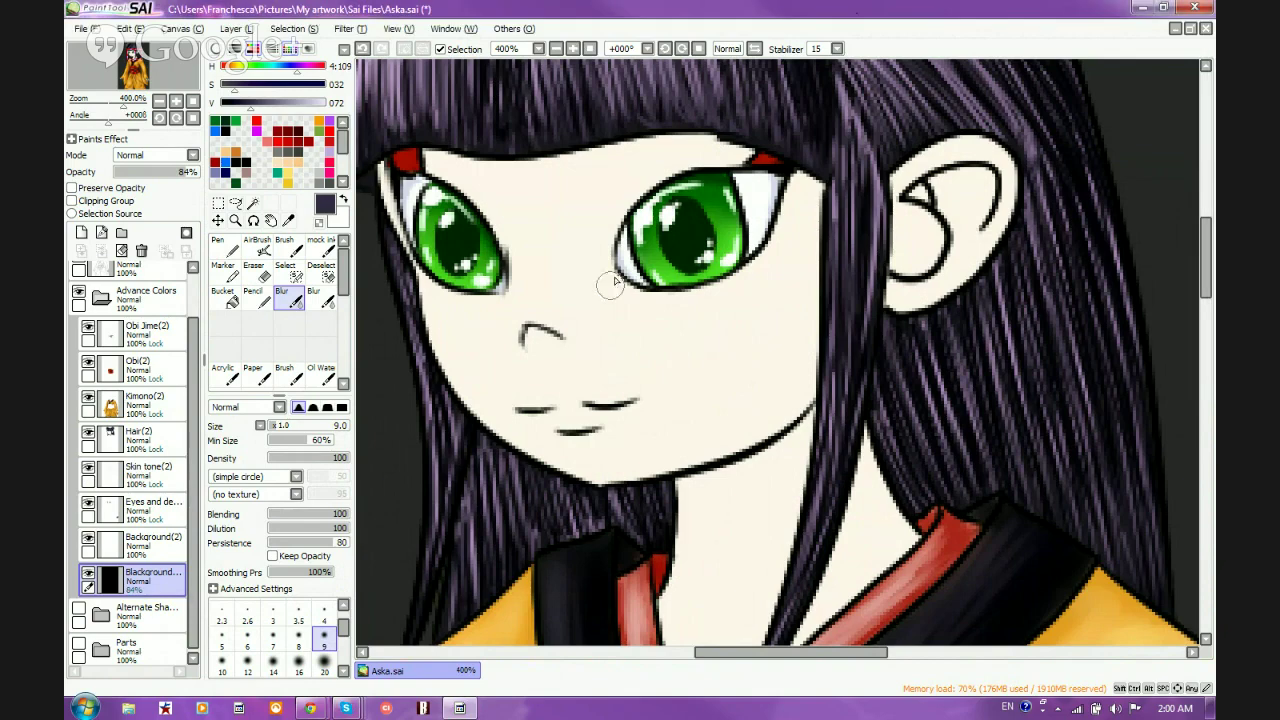
Sample the face's skin colour, shift it to pale peach with hue 0:060 and saturation 34, and try it on the cheek in 'Skin tone(2)'
{"action": "scroll", "coordinate": [618, 383], "scroll_direction": "down", "scroll_amount": 4}
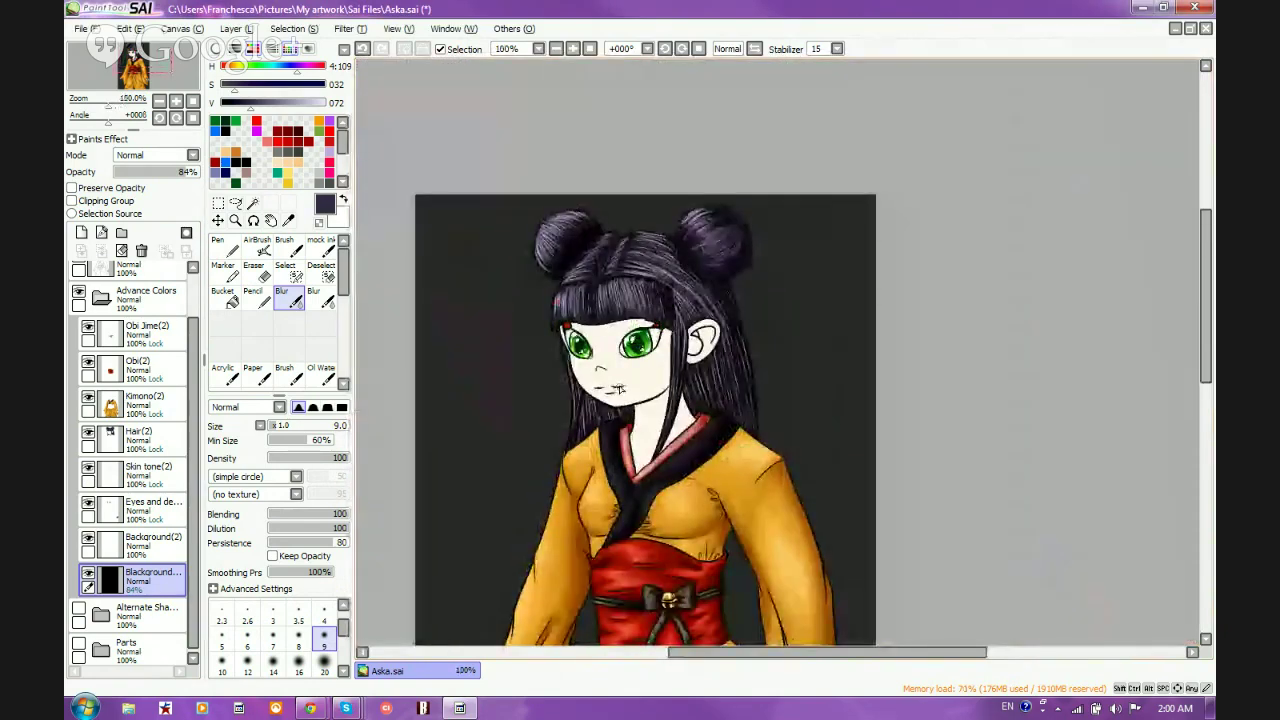
{"action": "scroll", "coordinate": [619, 386], "scroll_direction": "up", "scroll_amount": 4}
{"action": "right_click", "coordinate": [619, 386]}
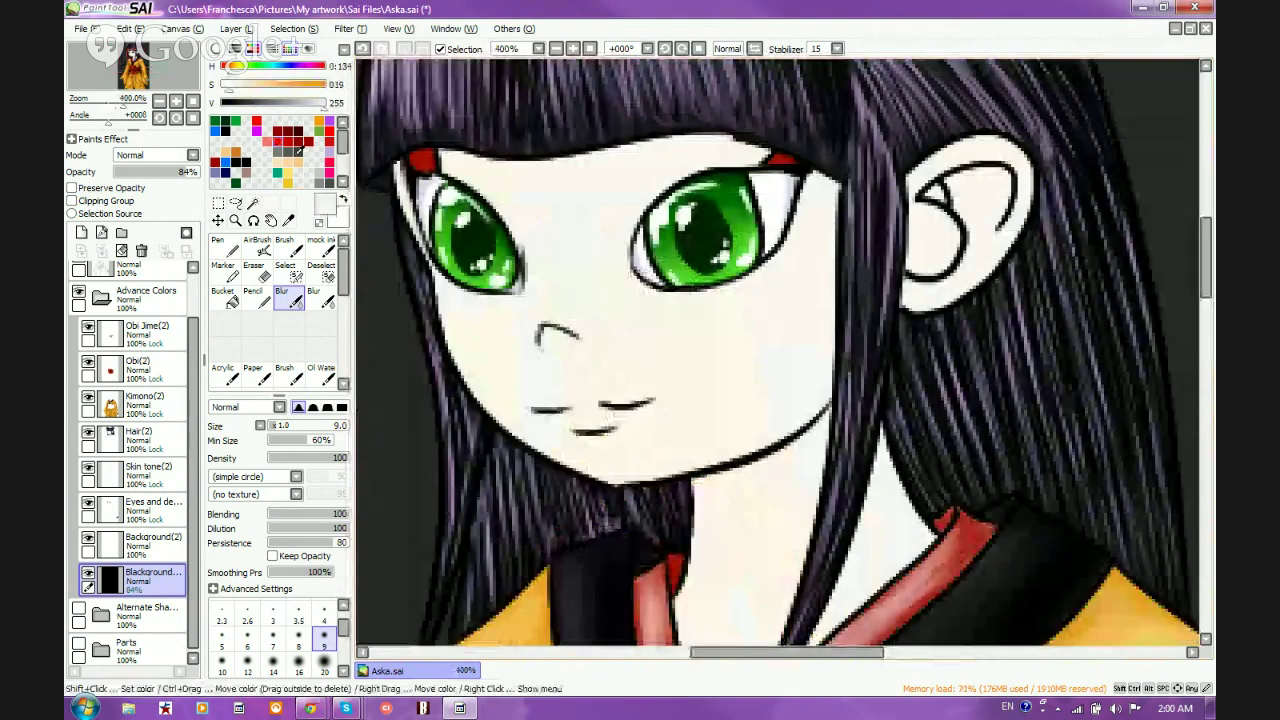
{"action": "left_click", "coordinate": [236, 85]}
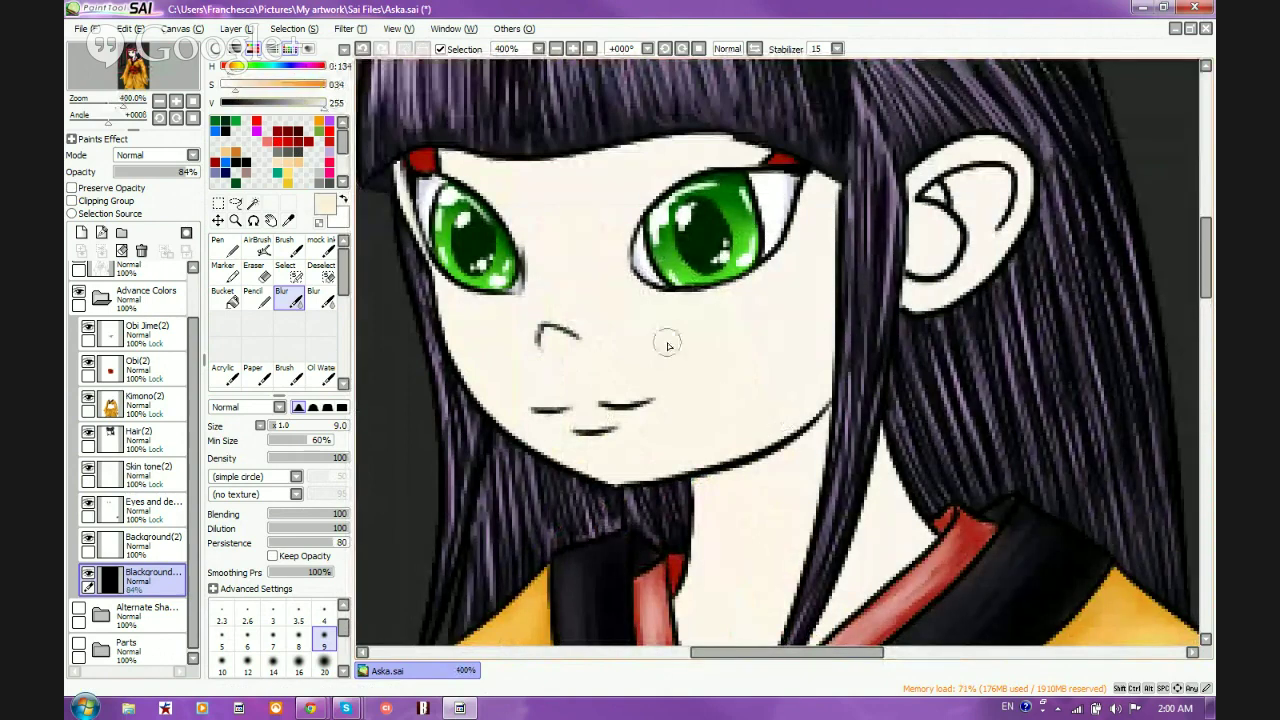
{"action": "left_click", "coordinate": [234, 66]}
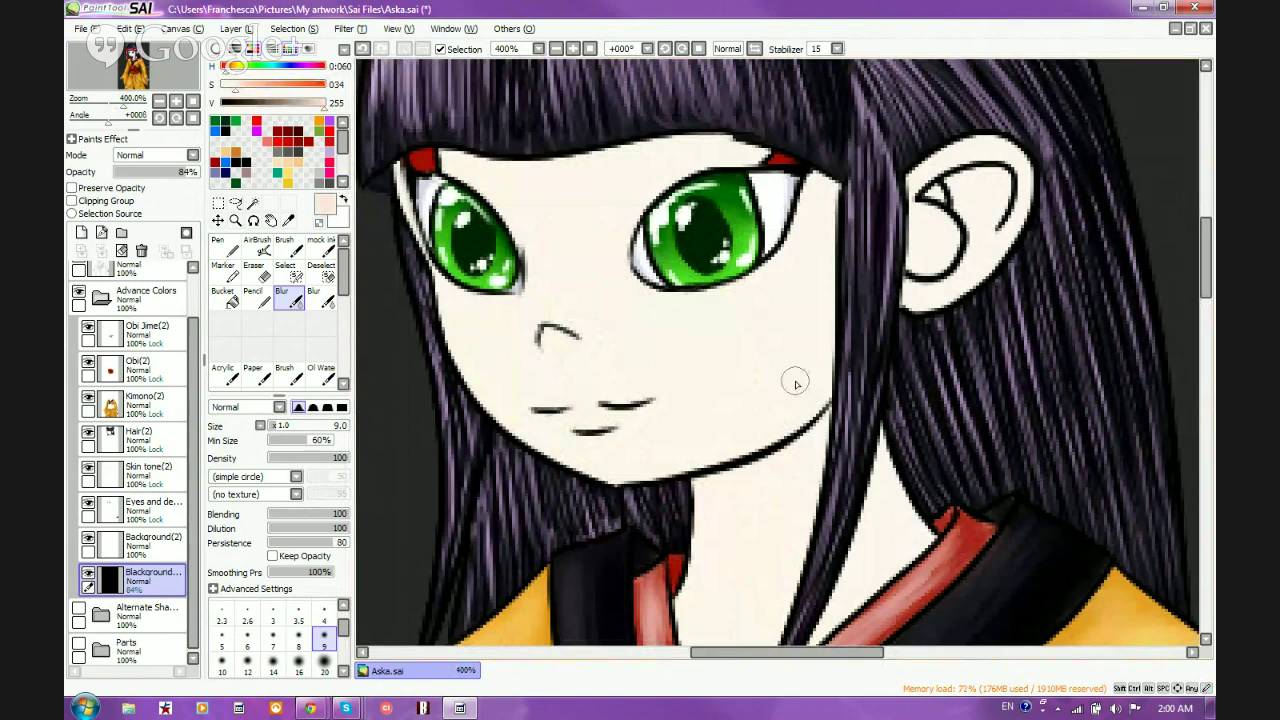
{"action": "left_click", "coordinate": [150, 470]}
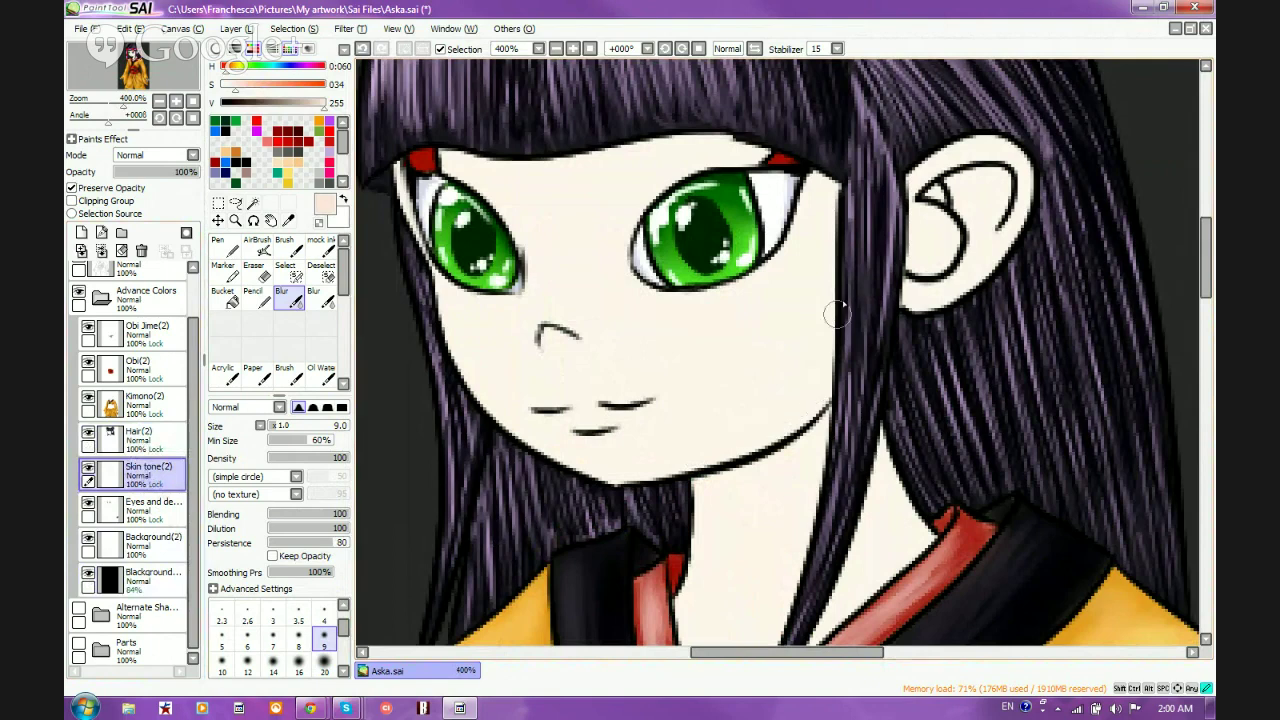
{"action": "left_click", "coordinate": [285, 245]}
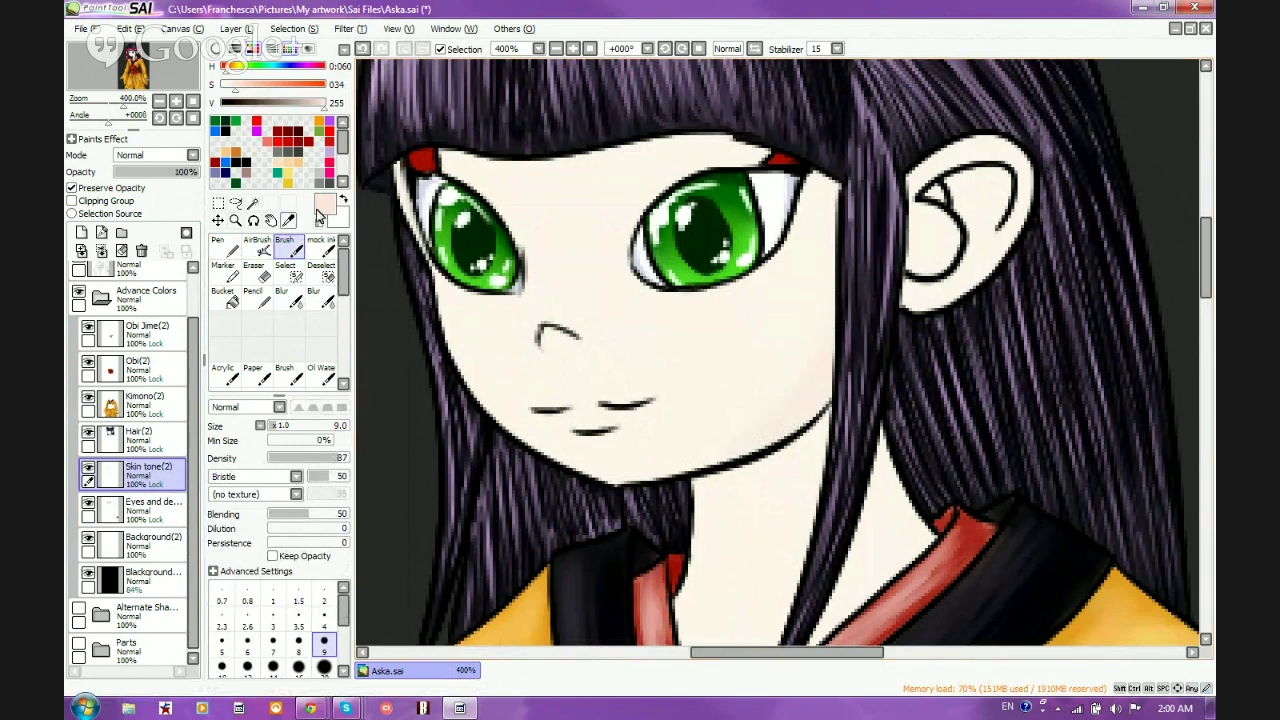
Set the AirBrush to the softest edge, density 32 and size 16, and shade the cheek and jaw in pale peach
{"action": "left_click", "coordinate": [257, 245]}
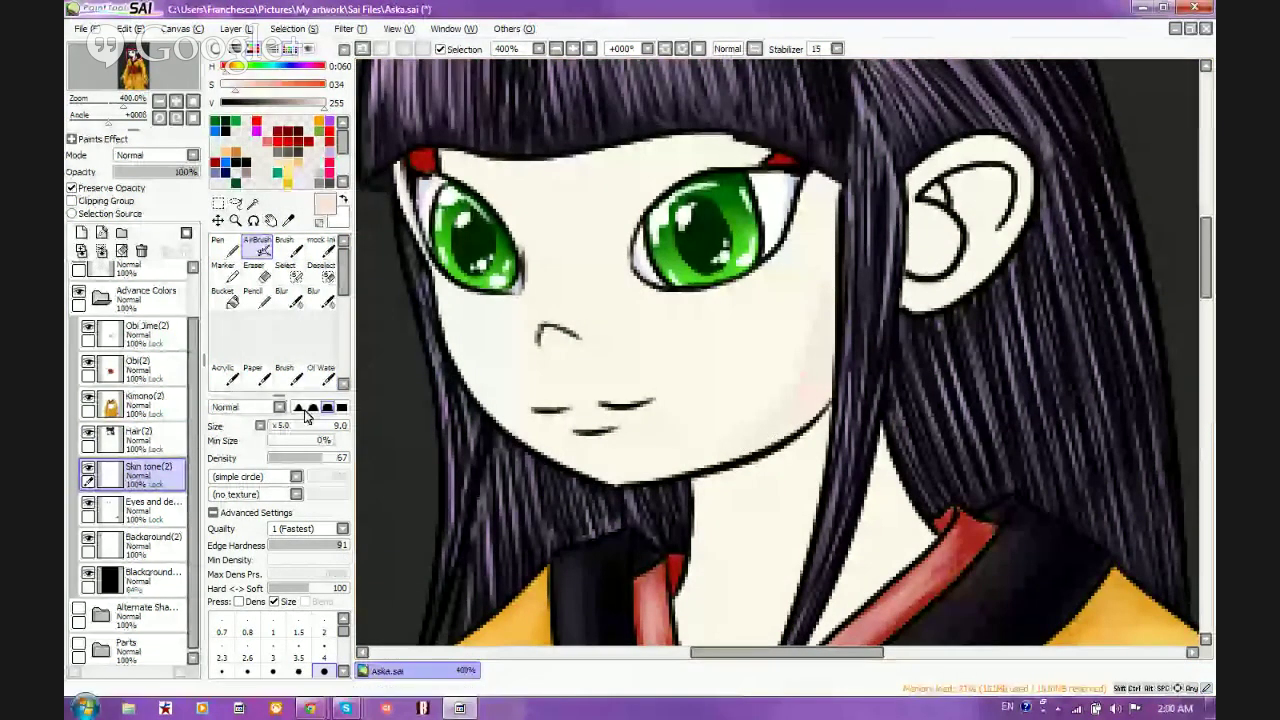
{"action": "left_click", "coordinate": [298, 407]}
{"action": "left_click", "coordinate": [294, 457]}
{"action": "left_click", "coordinate": [342, 671]}
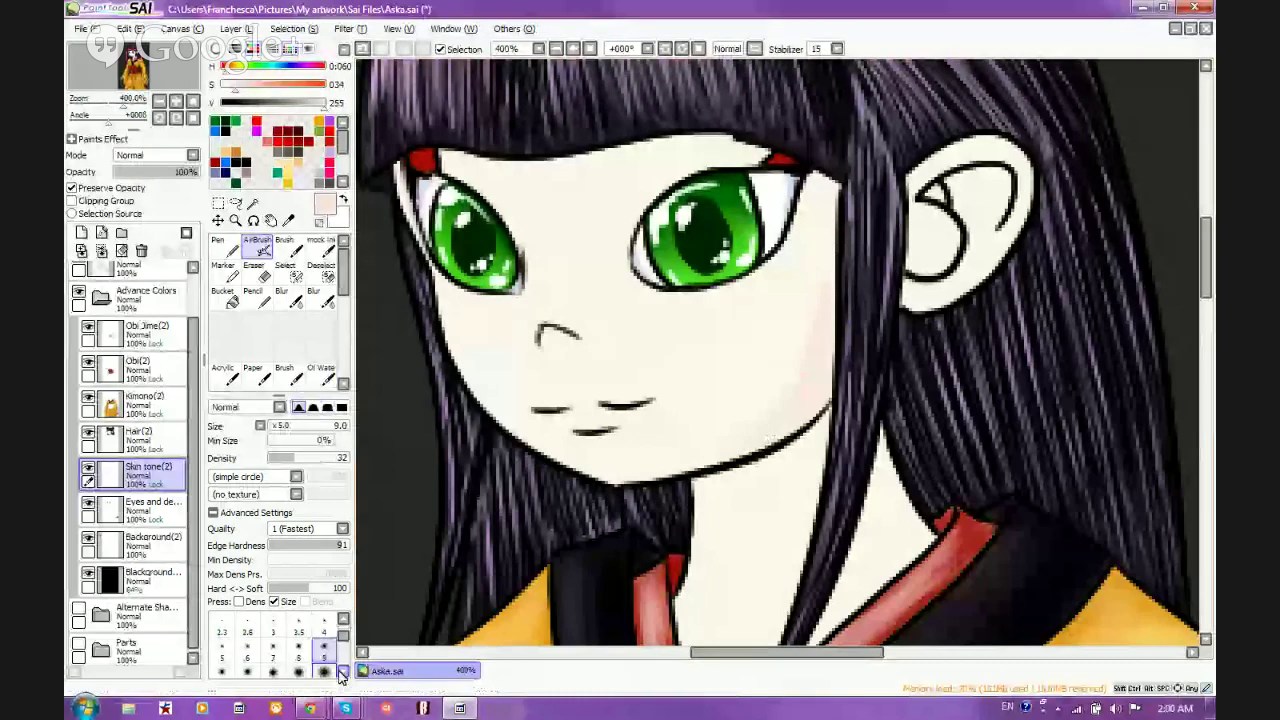
{"action": "left_click", "coordinate": [299, 671]}
{"action": "mouse_move", "coordinate": [827, 245]}
{"action": "left_mouse_down"}
{"action": "mouse_move", "coordinate": [729, 440]}
{"action": "mouse_move", "coordinate": [774, 403]}
{"action": "mouse_move", "coordinate": [760, 366]}
{"action": "left_mouse_up"}
{"action": "mouse_move", "coordinate": [728, 410]}
{"action": "left_mouse_down"}
{"action": "mouse_move", "coordinate": [827, 315]}
{"action": "mouse_move", "coordinate": [774, 347]}
{"action": "mouse_move", "coordinate": [816, 263]}
{"action": "mouse_move", "coordinate": [805, 269]}
{"action": "mouse_move", "coordinate": [844, 233]}
{"action": "mouse_move", "coordinate": [757, 388]}
{"action": "mouse_move", "coordinate": [804, 367]}
{"action": "left_mouse_up"}
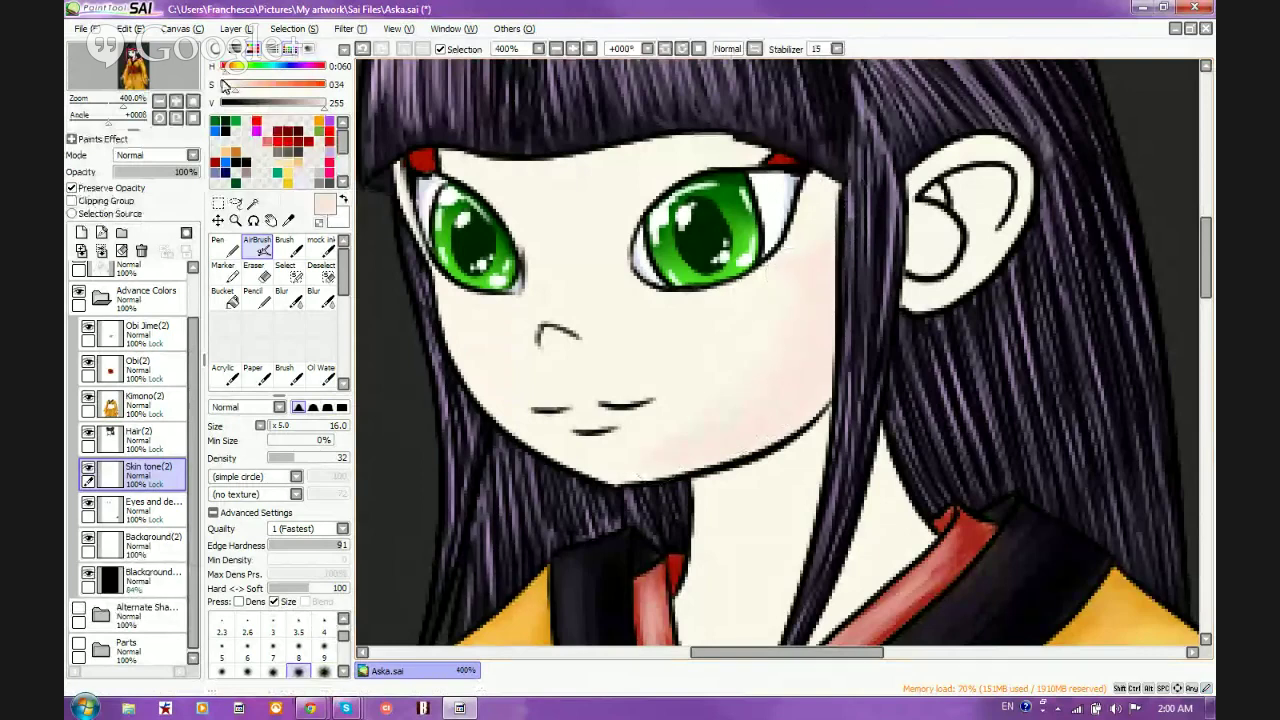
Try a pale lilac AirBrush tint along the cheek and jawline
{"action": "left_click_drag", "start_coordinate": [247, 78], "coordinate": [299, 80]}
{"action": "mouse_move", "coordinate": [832, 387]}
{"action": "left_mouse_down"}
{"action": "mouse_move", "coordinate": [827, 331]}
{"action": "mouse_move", "coordinate": [734, 445]}
{"action": "mouse_move", "coordinate": [839, 331]}
{"action": "mouse_move", "coordinate": [758, 422]}
{"action": "mouse_move", "coordinate": [682, 451]}
{"action": "mouse_move", "coordinate": [756, 408]}
{"action": "mouse_move", "coordinate": [594, 450]}
{"action": "left_mouse_up"}
{"action": "right_click", "coordinate": [686, 329]}
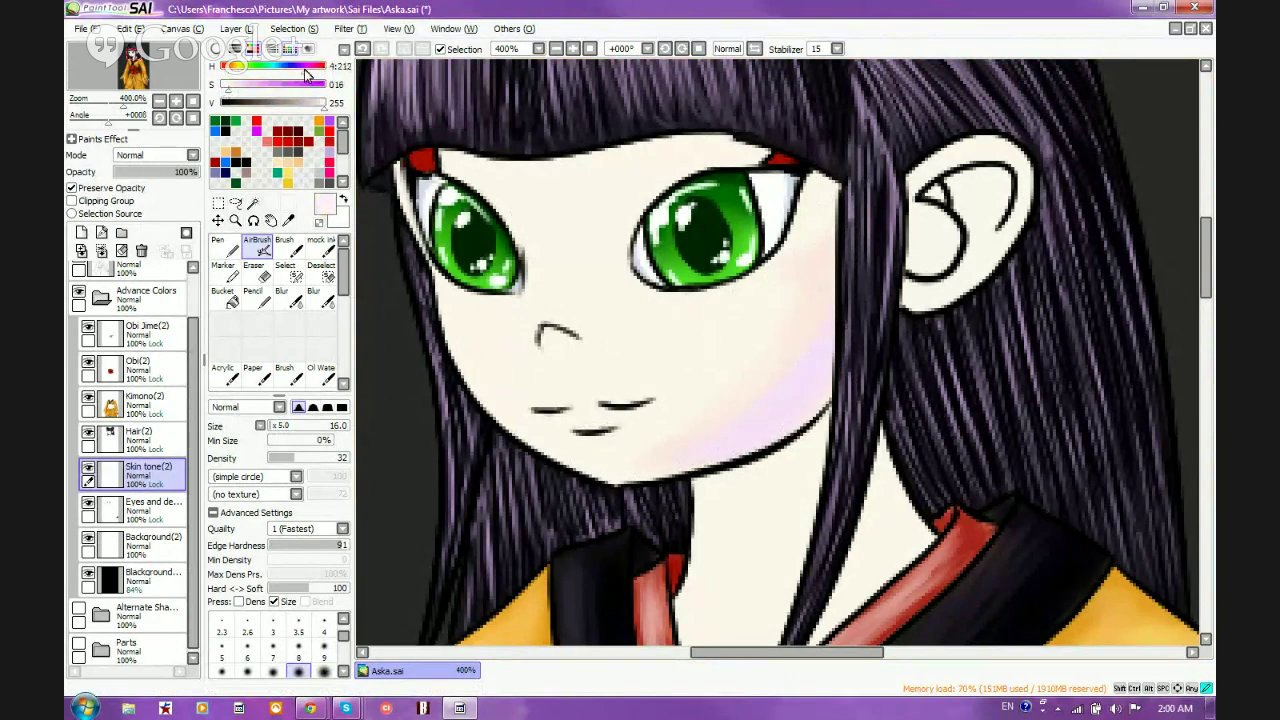
Test a cooler lilac tint beneath the eye and fill the skin with it using the Bucket, hue 4:128, saturation 16, value 255
{"action": "mouse_move", "coordinate": [705, 333]}
{"action": "left_mouse_down"}
{"action": "mouse_move", "coordinate": [750, 275]}
{"action": "mouse_move", "coordinate": [748, 314]}
{"action": "mouse_move", "coordinate": [697, 392]}
{"action": "mouse_move", "coordinate": [761, 319]}
{"action": "mouse_move", "coordinate": [809, 184]}
{"action": "left_mouse_up"}
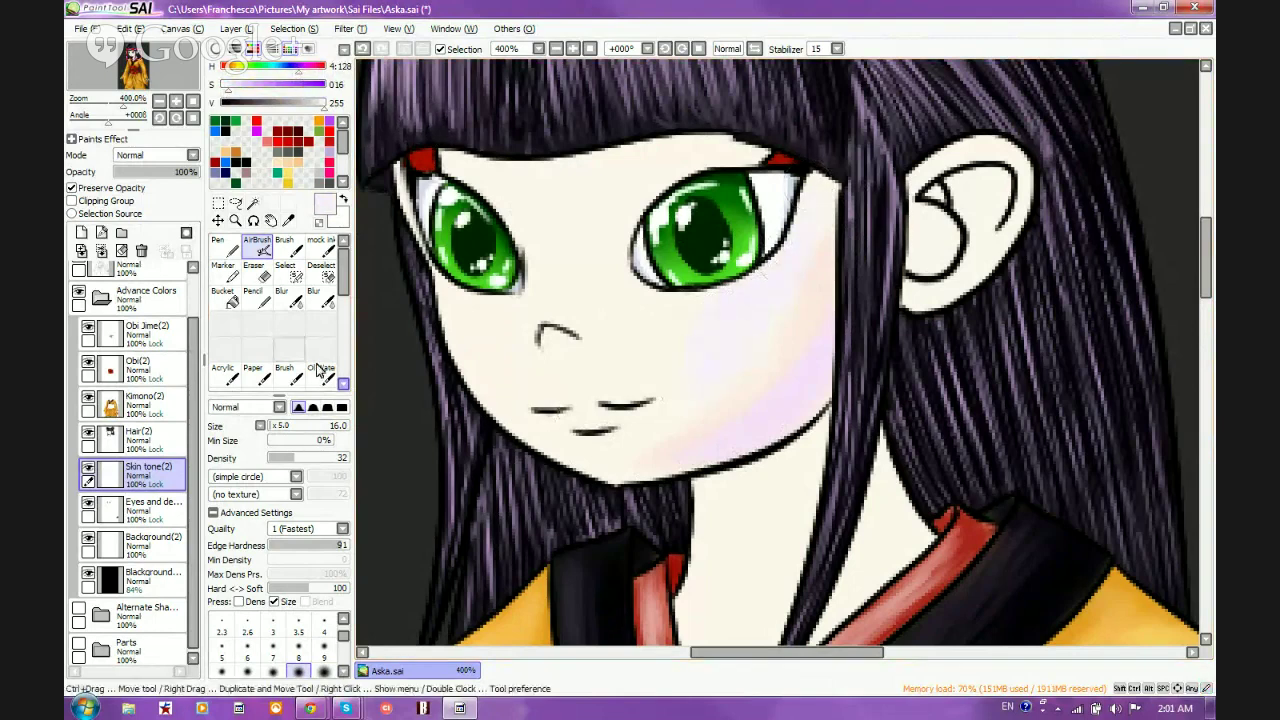
{"action": "left_click", "coordinate": [222, 297]}
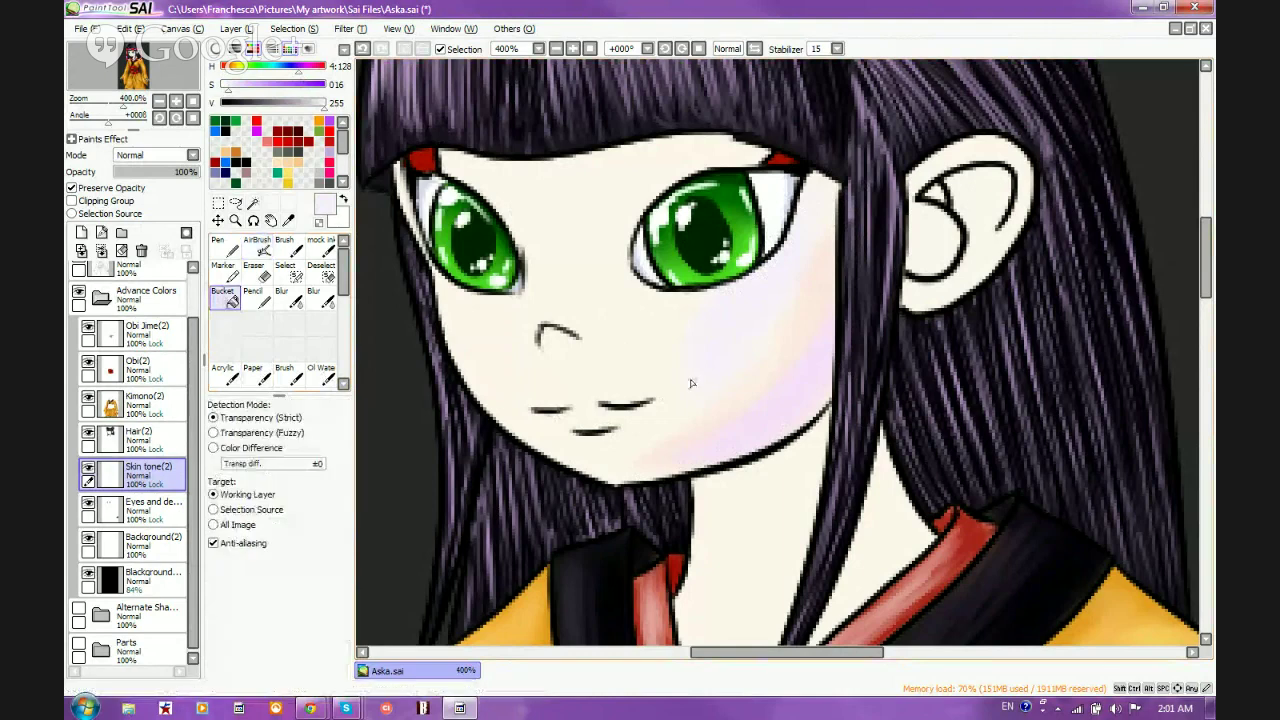
{"action": "left_click", "coordinate": [771, 472]}
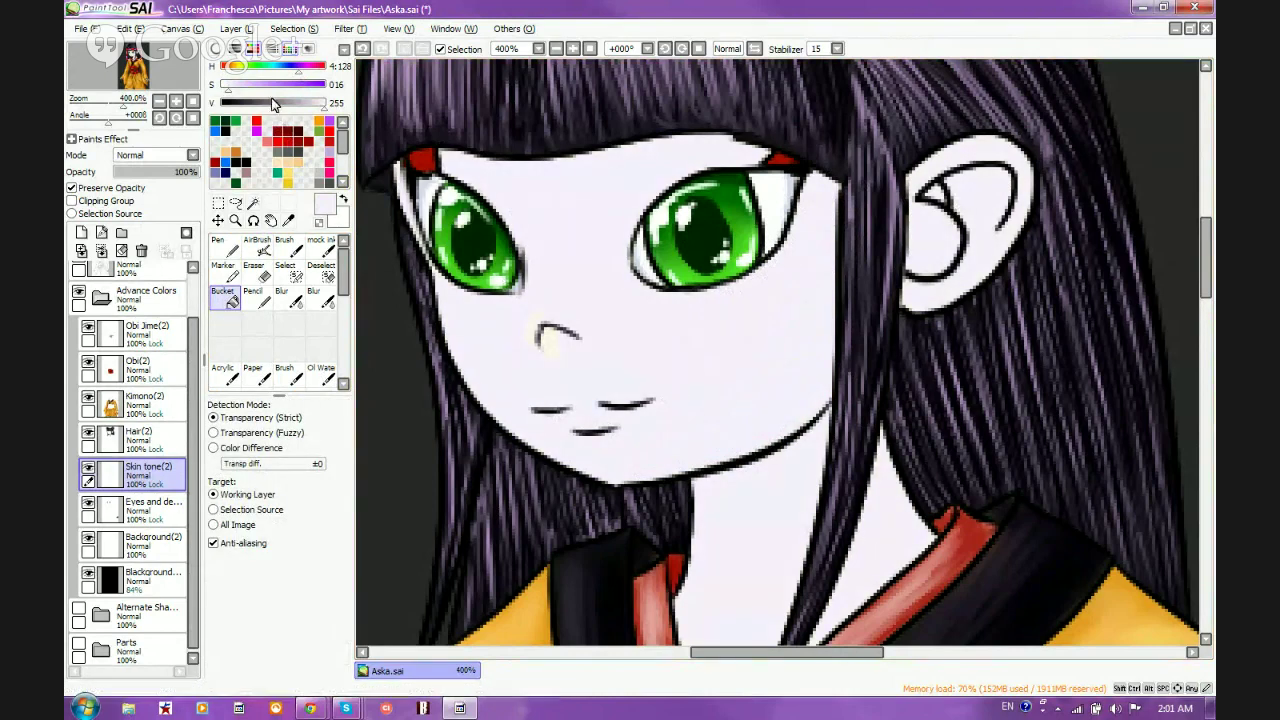
Airbrush a pinkish-lilac shadow, hue 4:188 and saturation 48, along the cheek and jaw beside the hair
{"action": "left_click", "coordinate": [234, 88]}
{"action": "left_click", "coordinate": [307, 70]}
{"action": "left_click_drag", "start_coordinate": [301, 71], "coordinate": [315, 73]}
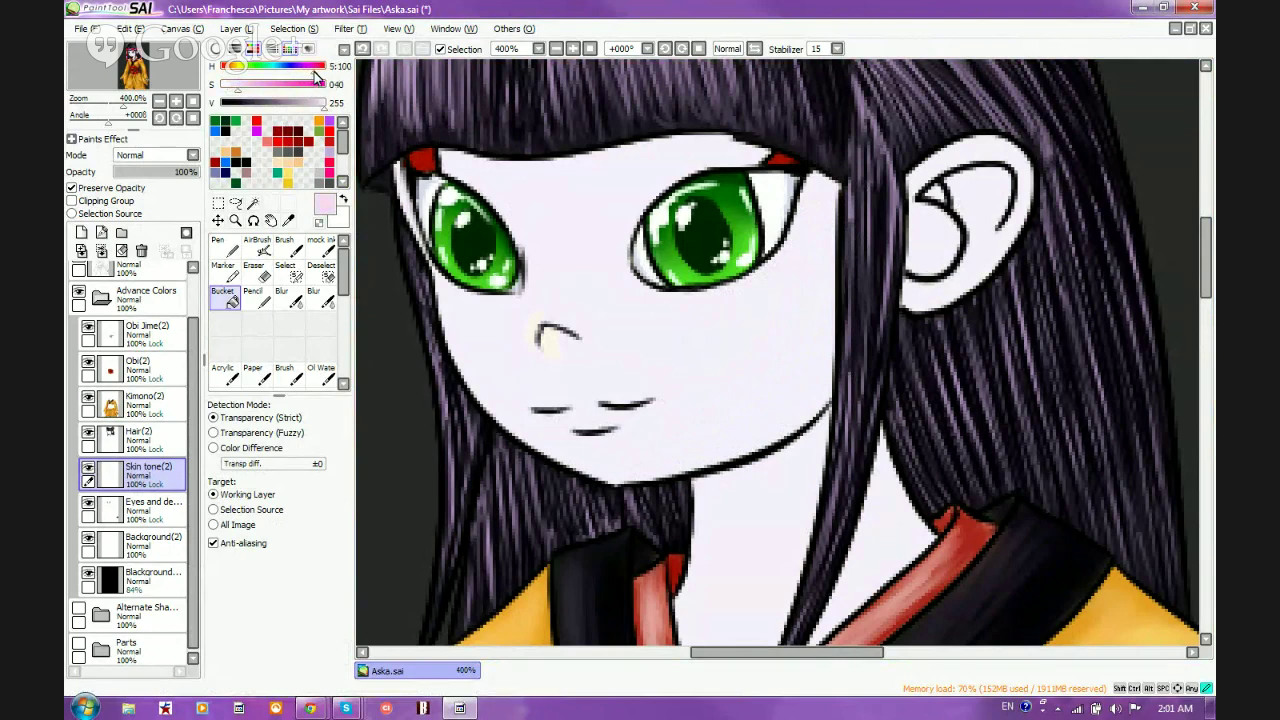
{"action": "left_click", "coordinate": [249, 87]}
{"action": "left_click", "coordinate": [241, 87]}
{"action": "left_click", "coordinate": [258, 245]}
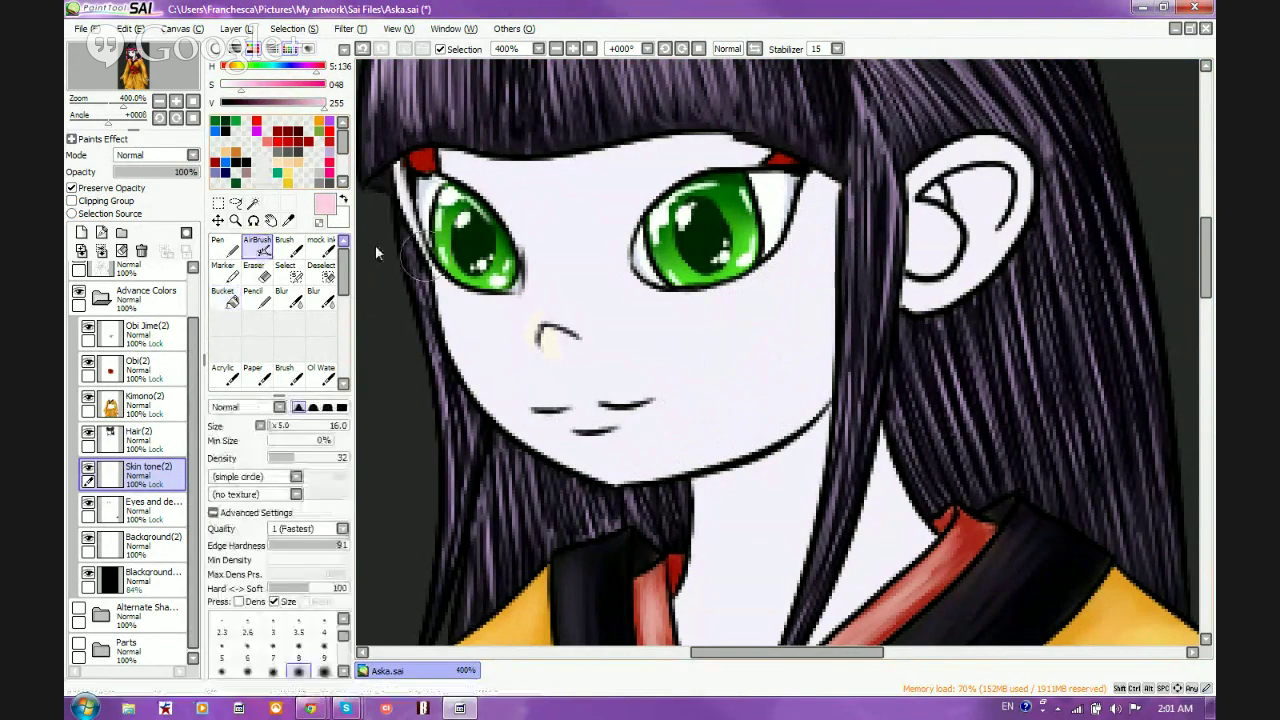
{"action": "left_click_drag", "start_coordinate": [307, 73], "coordinate": [303, 73]}
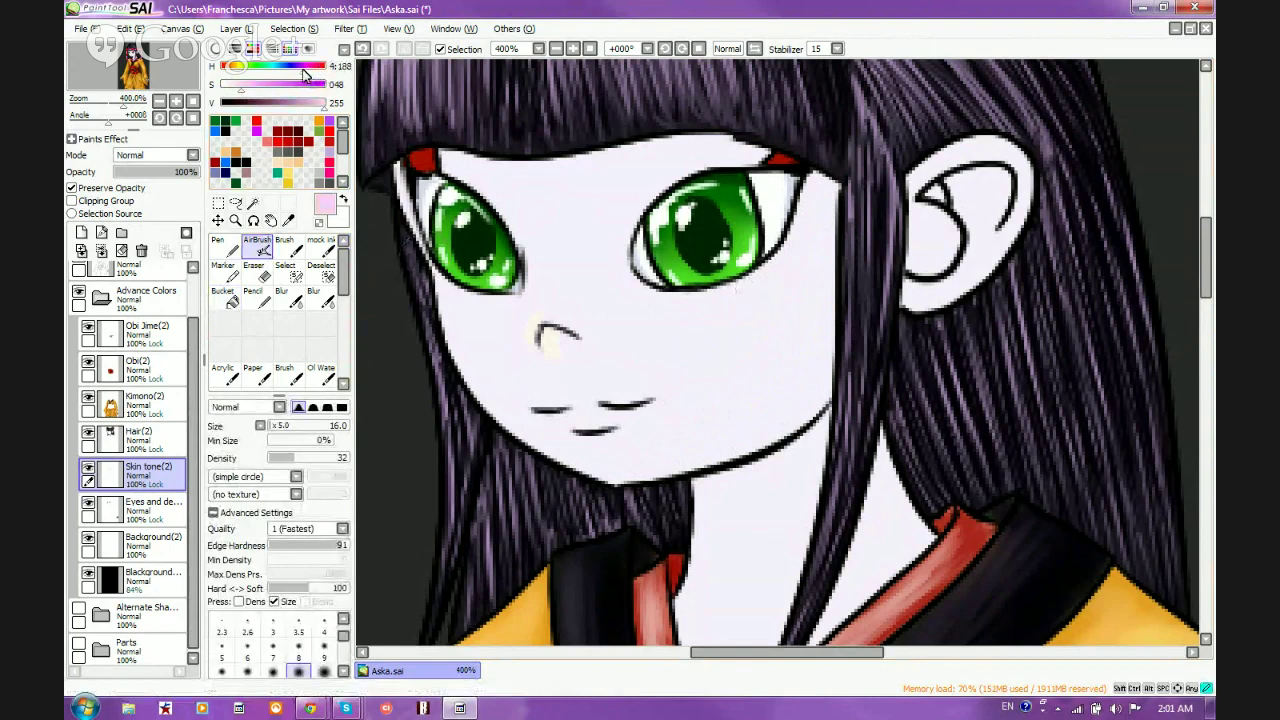
{"action": "mouse_move", "coordinate": [818, 228]}
{"action": "left_mouse_down"}
{"action": "mouse_move", "coordinate": [835, 191]}
{"action": "mouse_move", "coordinate": [784, 384]}
{"action": "mouse_move", "coordinate": [840, 240]}
{"action": "mouse_move", "coordinate": [805, 381]}
{"action": "mouse_move", "coordinate": [846, 329]}
{"action": "mouse_move", "coordinate": [733, 444]}
{"action": "mouse_move", "coordinate": [759, 394]}
{"action": "mouse_move", "coordinate": [795, 407]}
{"action": "mouse_move", "coordinate": [676, 452]}
{"action": "mouse_move", "coordinate": [745, 441]}
{"action": "mouse_move", "coordinate": [618, 474]}
{"action": "mouse_move", "coordinate": [789, 373]}
{"action": "mouse_move", "coordinate": [810, 294]}
{"action": "mouse_move", "coordinate": [675, 452]}
{"action": "mouse_move", "coordinate": [723, 366]}
{"action": "mouse_move", "coordinate": [762, 245]}
{"action": "mouse_move", "coordinate": [824, 259]}
{"action": "mouse_move", "coordinate": [827, 197]}
{"action": "mouse_move", "coordinate": [843, 226]}
{"action": "left_mouse_up"}
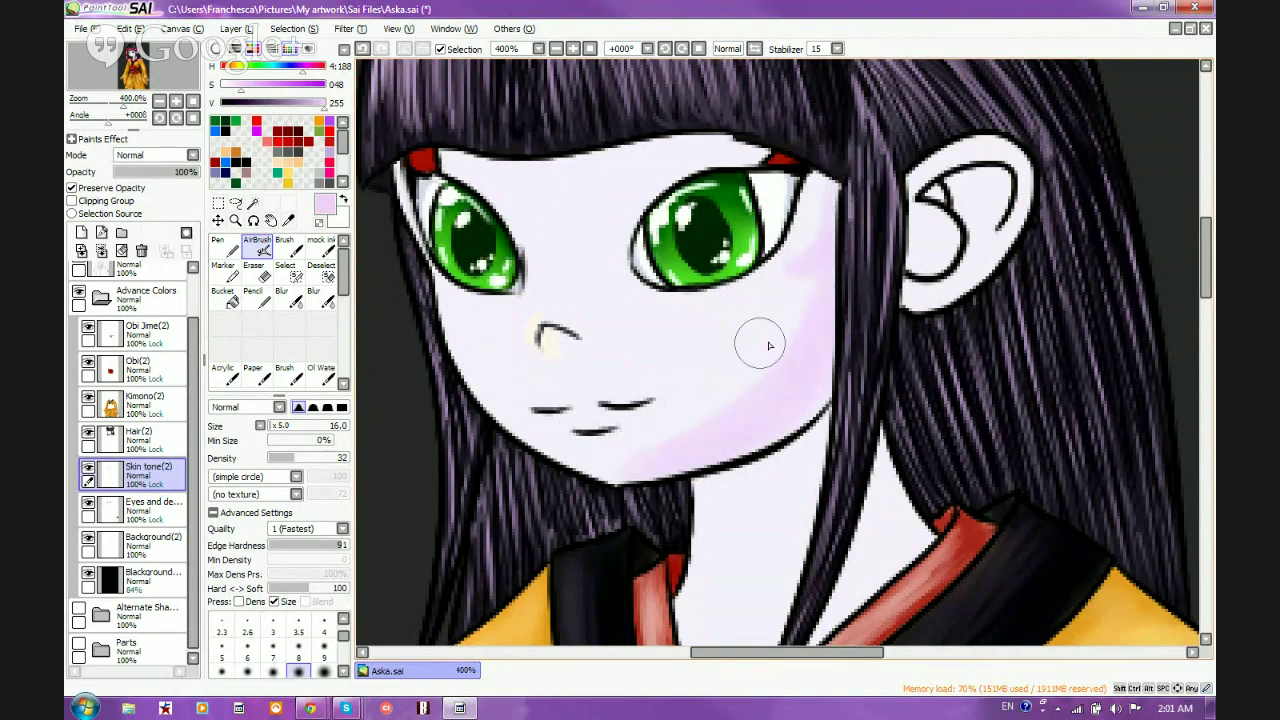
Airbrush a pale blue-grey, hue 3:132, saturation 22 and value 232, along the outer edge of the cheek and jaw
{"action": "left_click", "coordinate": [310, 67]}
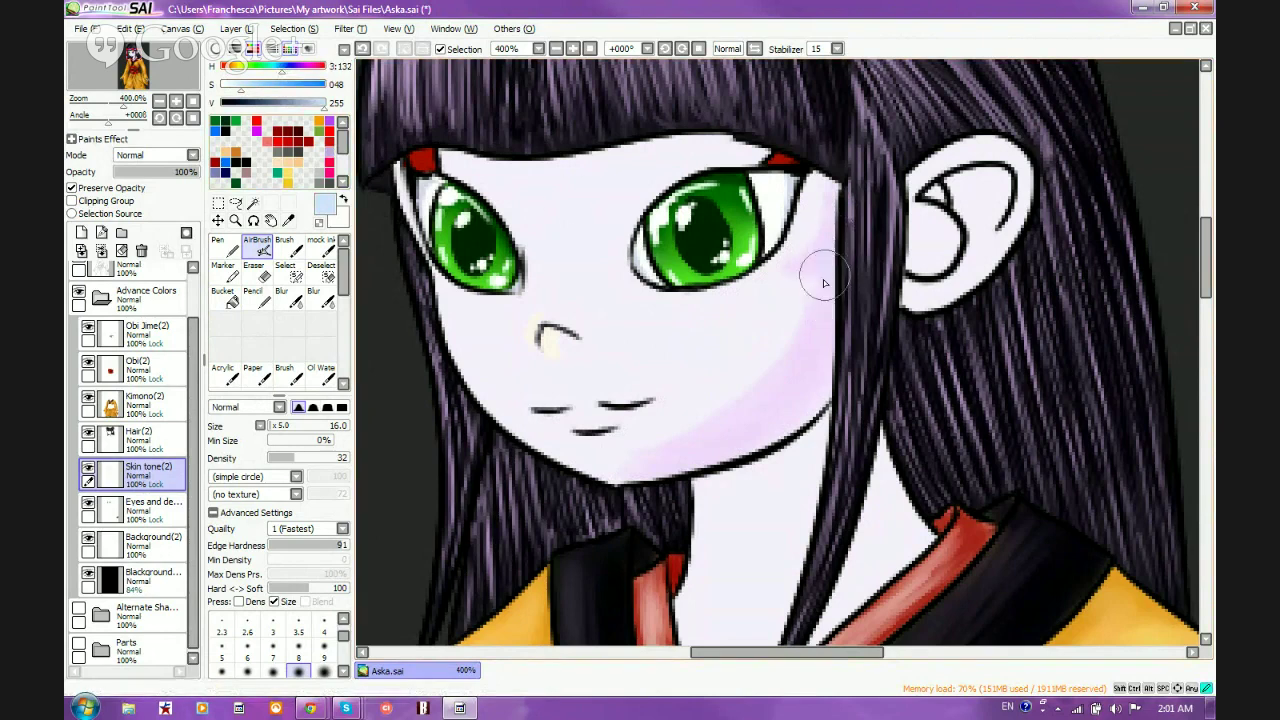
{"action": "left_click", "coordinate": [314, 103]}
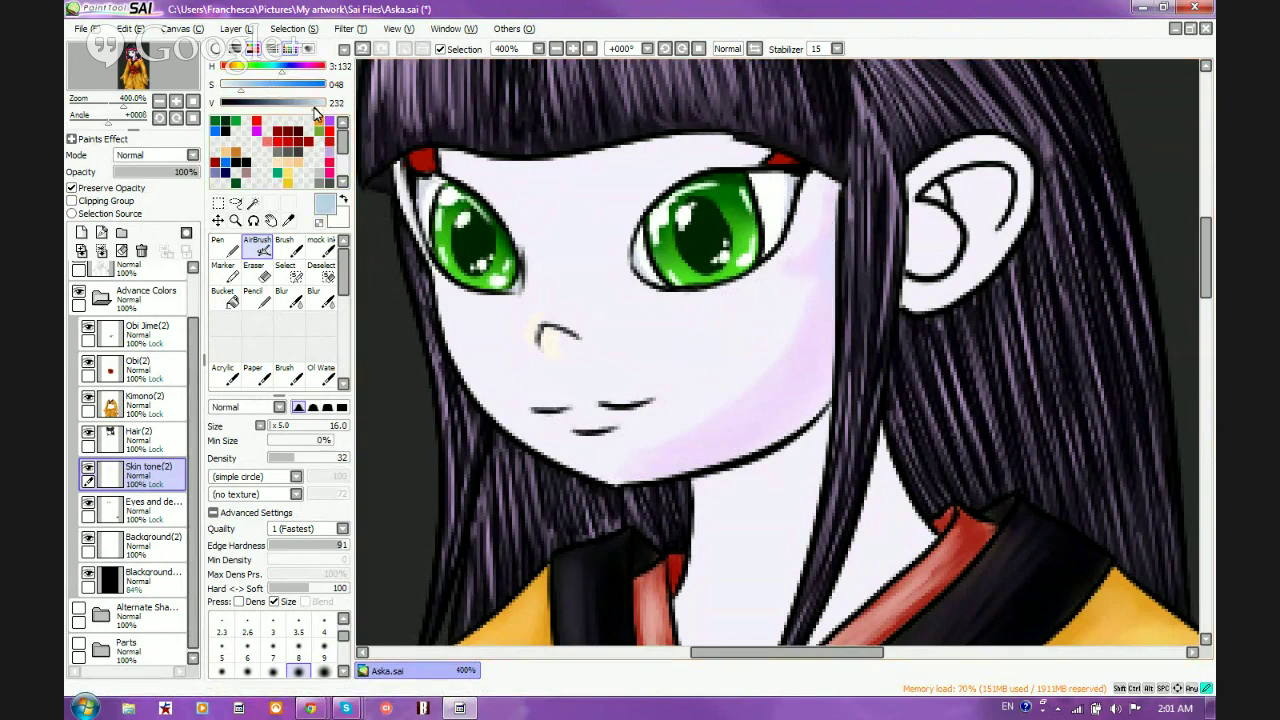
{"action": "left_click", "coordinate": [229, 85]}
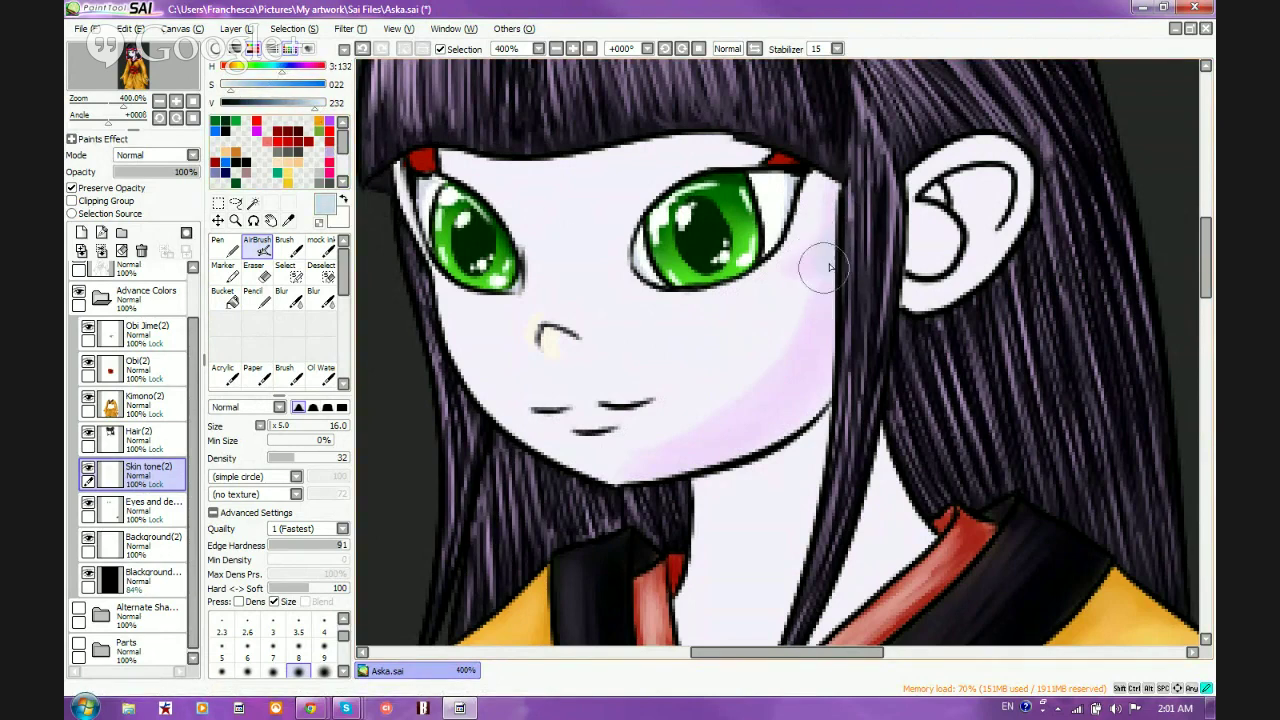
{"action": "mouse_move", "coordinate": [829, 267]}
{"action": "left_mouse_down"}
{"action": "mouse_move", "coordinate": [830, 327]}
{"action": "mouse_move", "coordinate": [802, 403]}
{"action": "mouse_move", "coordinate": [853, 317]}
{"action": "mouse_move", "coordinate": [802, 422]}
{"action": "mouse_move", "coordinate": [718, 452]}
{"action": "left_mouse_up"}
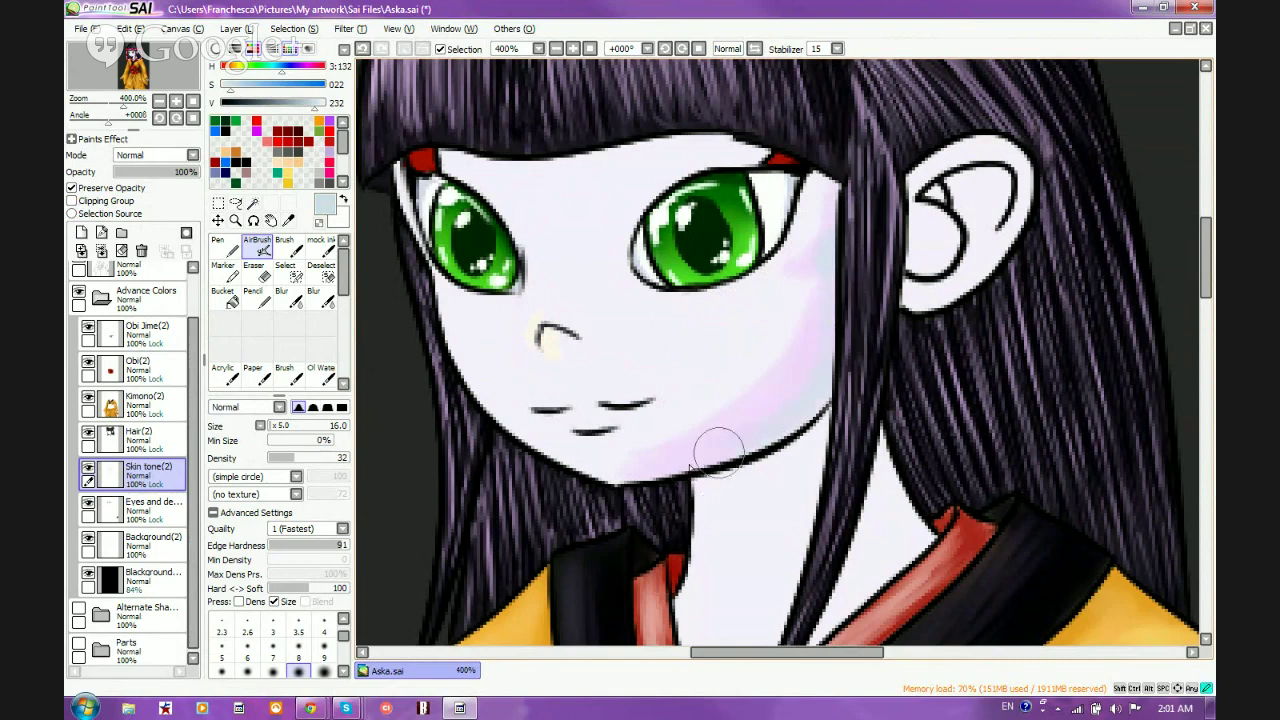
Sample the lilac from the cheek shadow and airbrush it around the nose and below the mouth
{"action": "left_click", "coordinate": [797, 370], "text": "alt"}
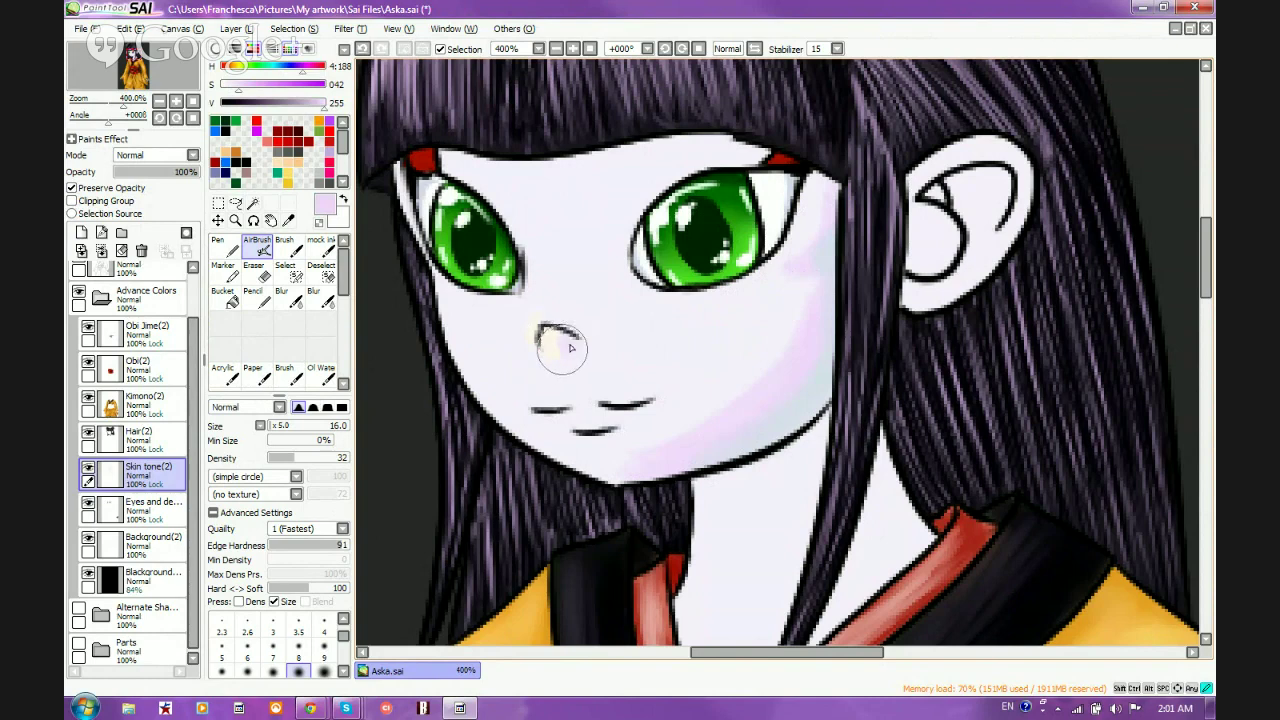
{"action": "mouse_move", "coordinate": [571, 348]}
{"action": "left_mouse_down"}
{"action": "mouse_move", "coordinate": [603, 345]}
{"action": "mouse_move", "coordinate": [582, 357]}
{"action": "mouse_move", "coordinate": [598, 375]}
{"action": "left_mouse_up"}
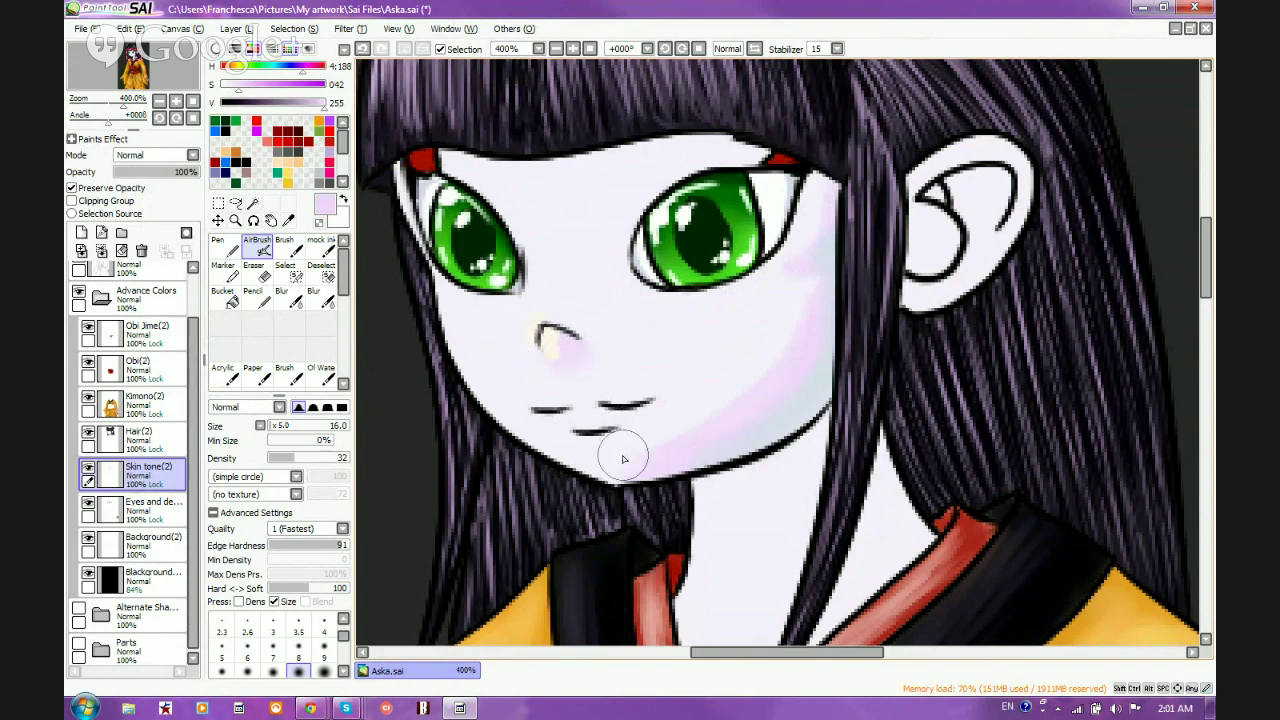
{"action": "left_click_drag", "start_coordinate": [623, 458], "coordinate": [611, 446]}
{"action": "left_click_drag", "start_coordinate": [540, 322], "coordinate": [551, 348]}
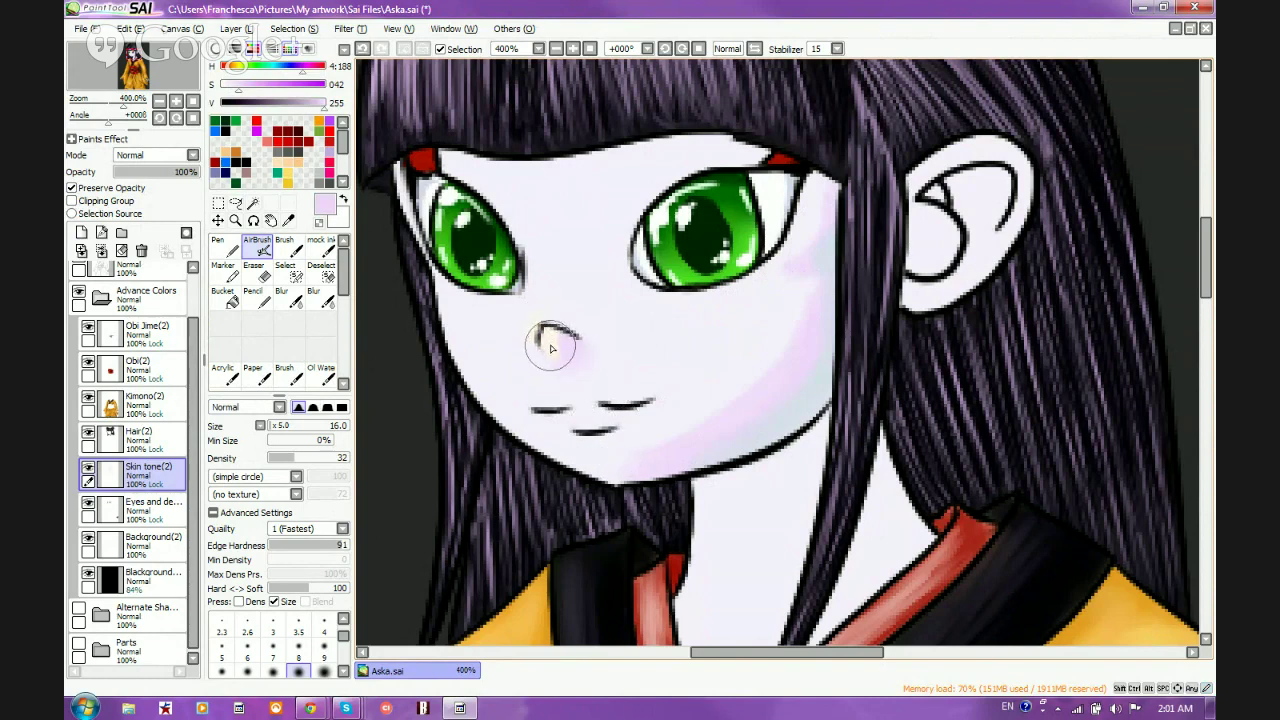
Hide and show the skin, hair, kimono, background and eye layers to find which one holds the stray white marks on the nose
{"action": "left_click", "coordinate": [88, 471]}
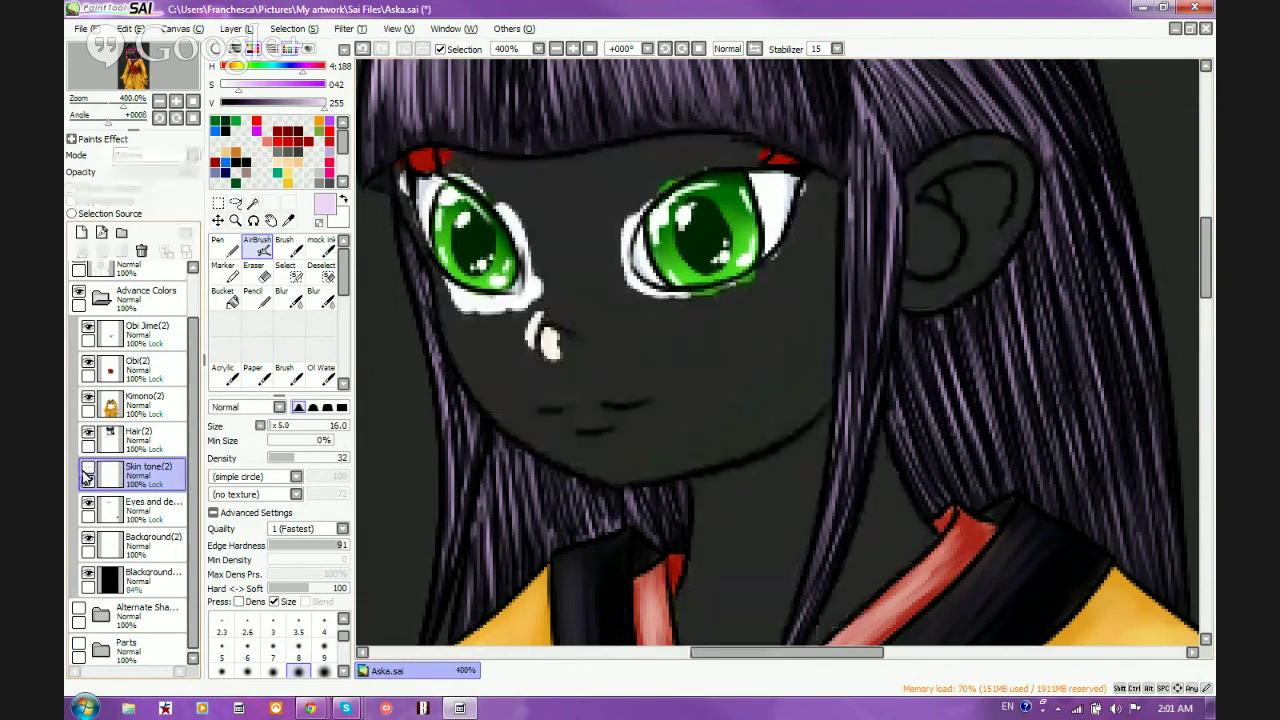
{"action": "left_click", "coordinate": [88, 434]}
{"action": "left_click", "coordinate": [88, 434]}
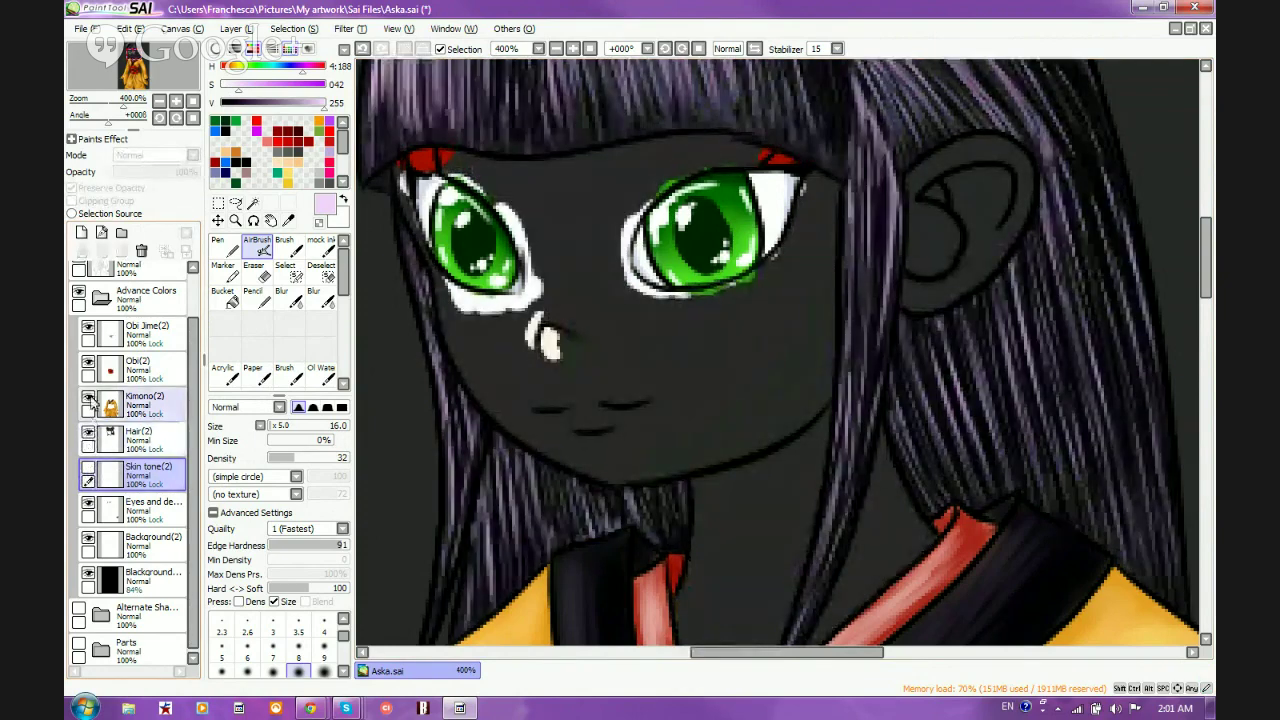
{"action": "left_click", "coordinate": [88, 397]}
{"action": "left_click", "coordinate": [88, 397]}
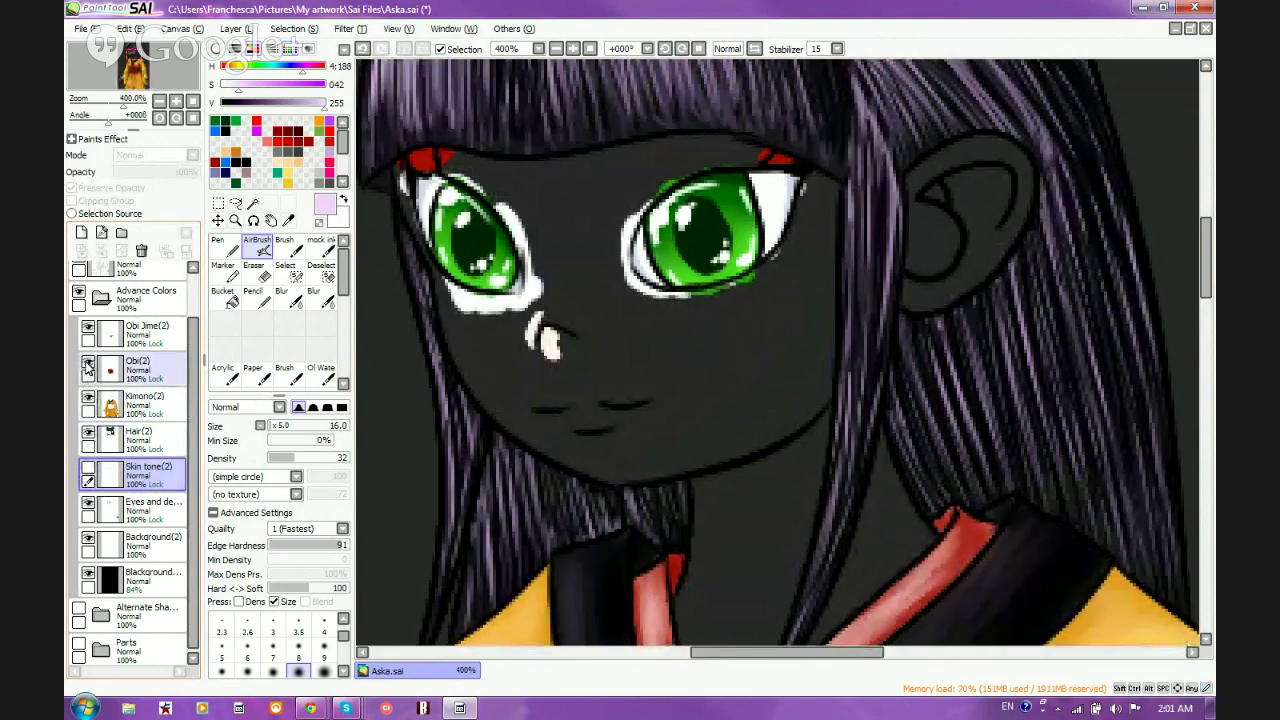
{"action": "left_click", "coordinate": [88, 535]}
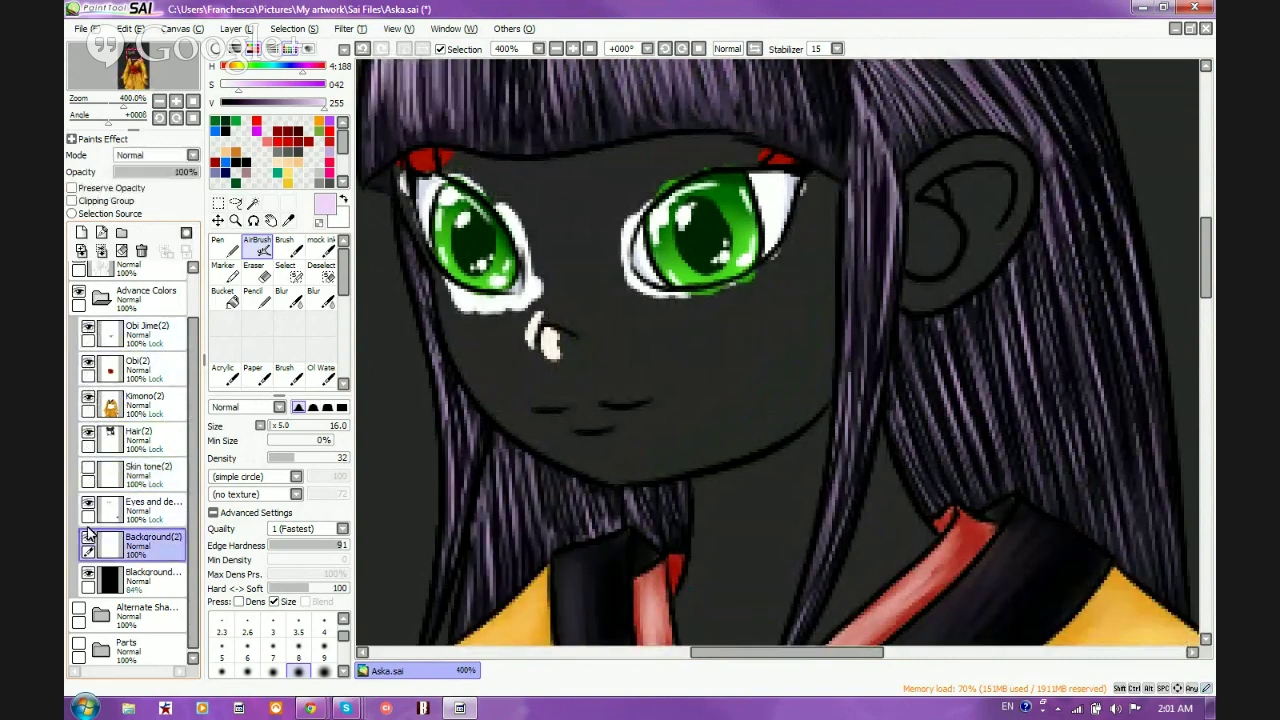
{"action": "left_click", "coordinate": [89, 540]}
{"action": "left_click", "coordinate": [89, 540]}
{"action": "left_click", "coordinate": [88, 507]}
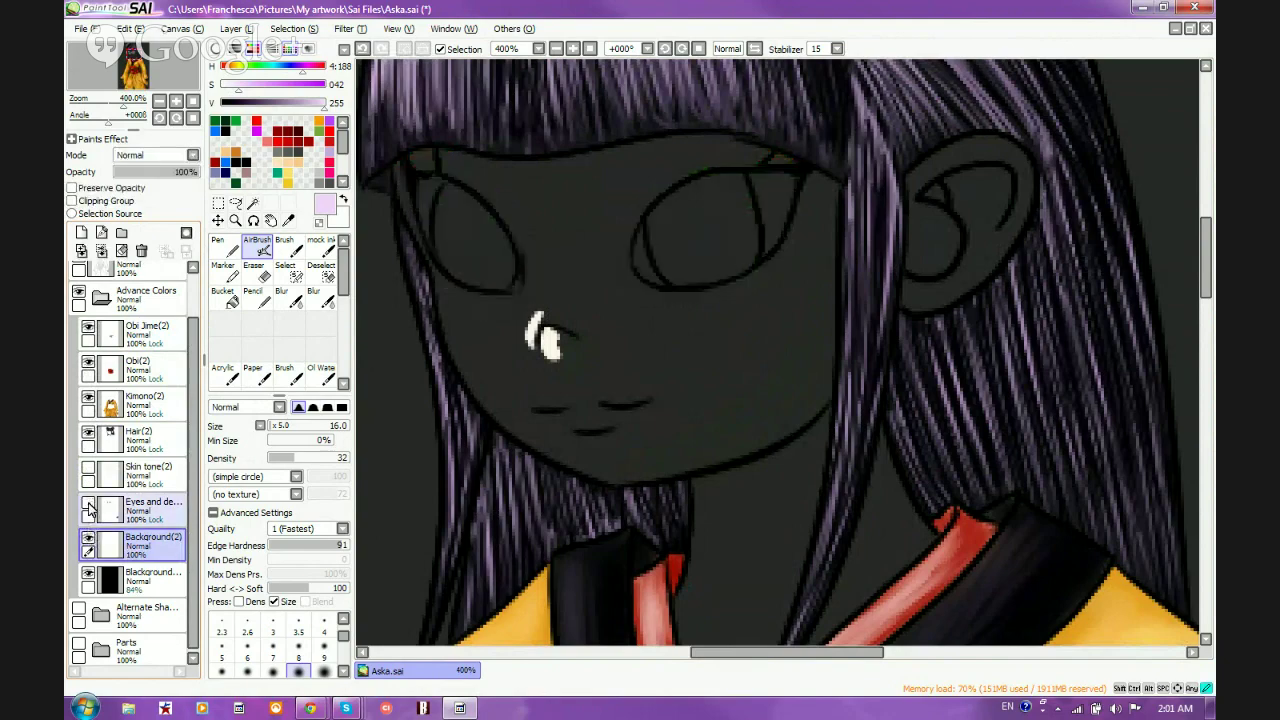
{"action": "left_click", "coordinate": [88, 507]}
{"action": "left_click", "coordinate": [88, 507]}
{"action": "left_click", "coordinate": [88, 507]}
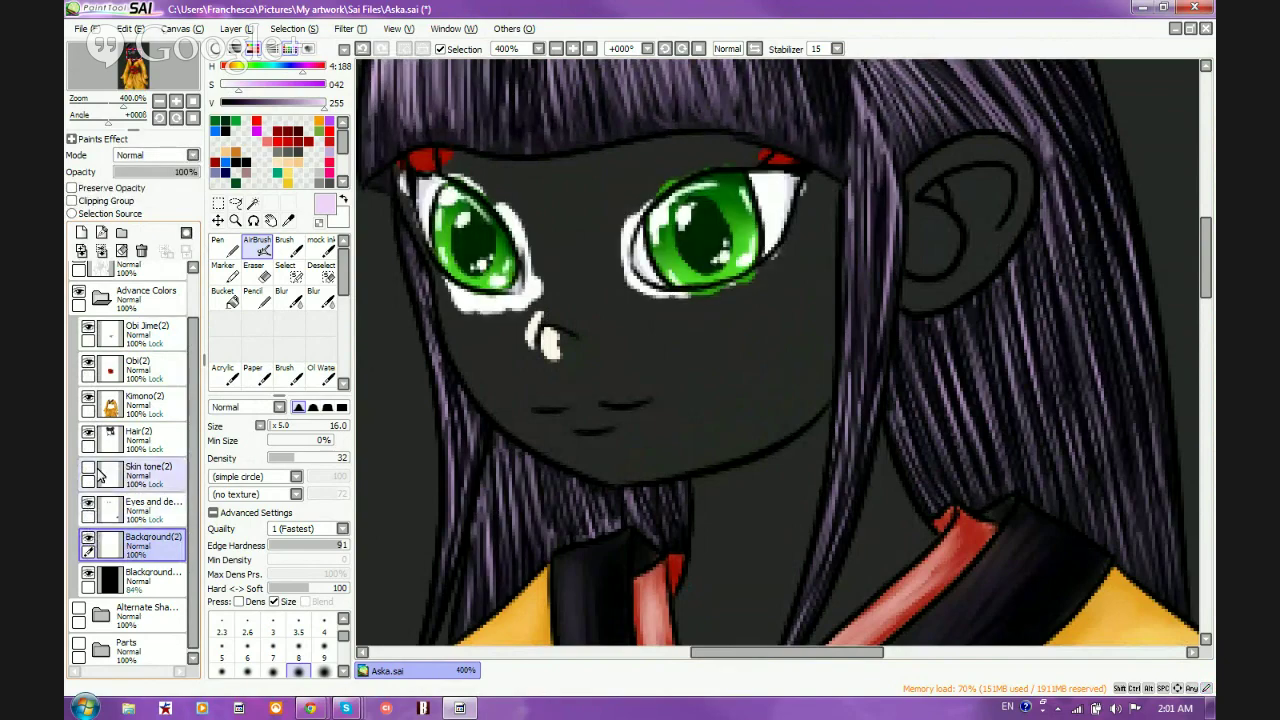
{"action": "left_click", "coordinate": [88, 467]}
{"action": "left_click", "coordinate": [88, 467]}
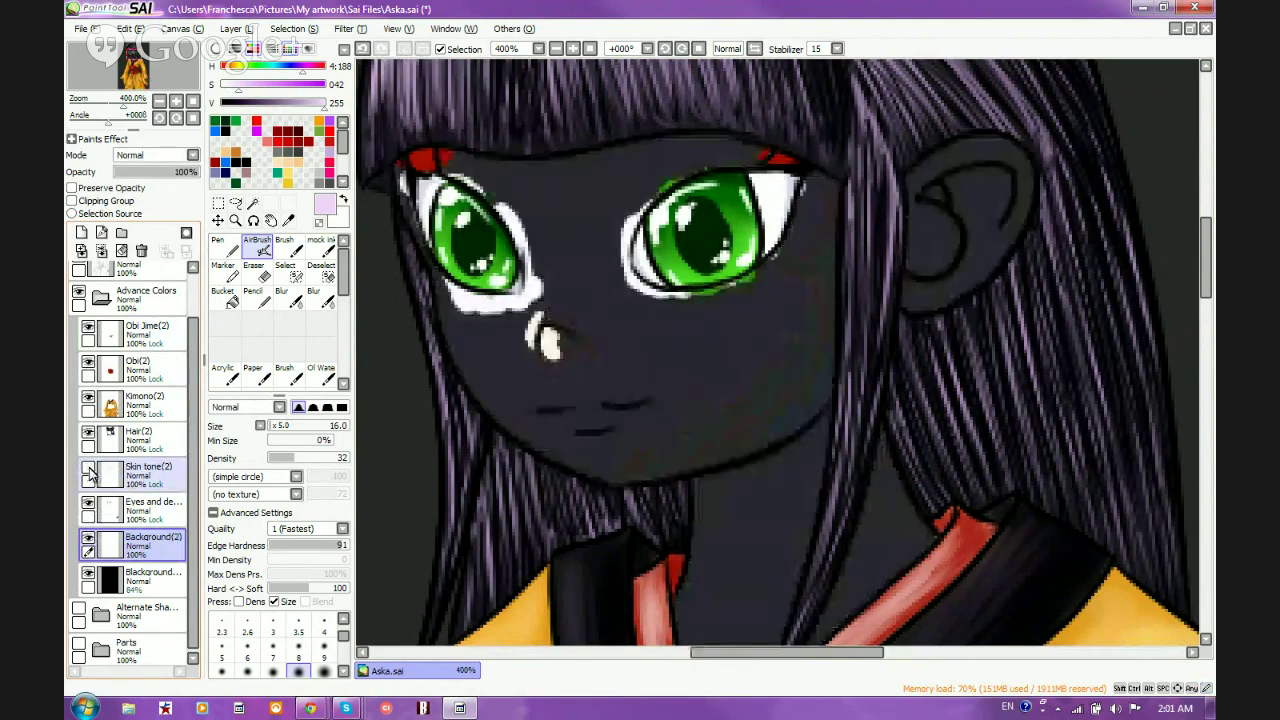
Erase the stray white nose marks on the layer above the Advance Colors folder, and show the Skin tone(2) layer again
{"action": "left_click", "coordinate": [130, 268]}
{"action": "left_click", "coordinate": [258, 270]}
{"action": "mouse_move", "coordinate": [568, 338]}
{"action": "left_mouse_down"}
{"action": "mouse_move", "coordinate": [548, 338]}
{"action": "mouse_move", "coordinate": [551, 352]}
{"action": "mouse_move", "coordinate": [545, 332]}
{"action": "mouse_move", "coordinate": [547, 357]}
{"action": "mouse_move", "coordinate": [535, 325]}
{"action": "mouse_move", "coordinate": [524, 334]}
{"action": "mouse_move", "coordinate": [537, 317]}
{"action": "mouse_move", "coordinate": [524, 336]}
{"action": "left_mouse_up"}
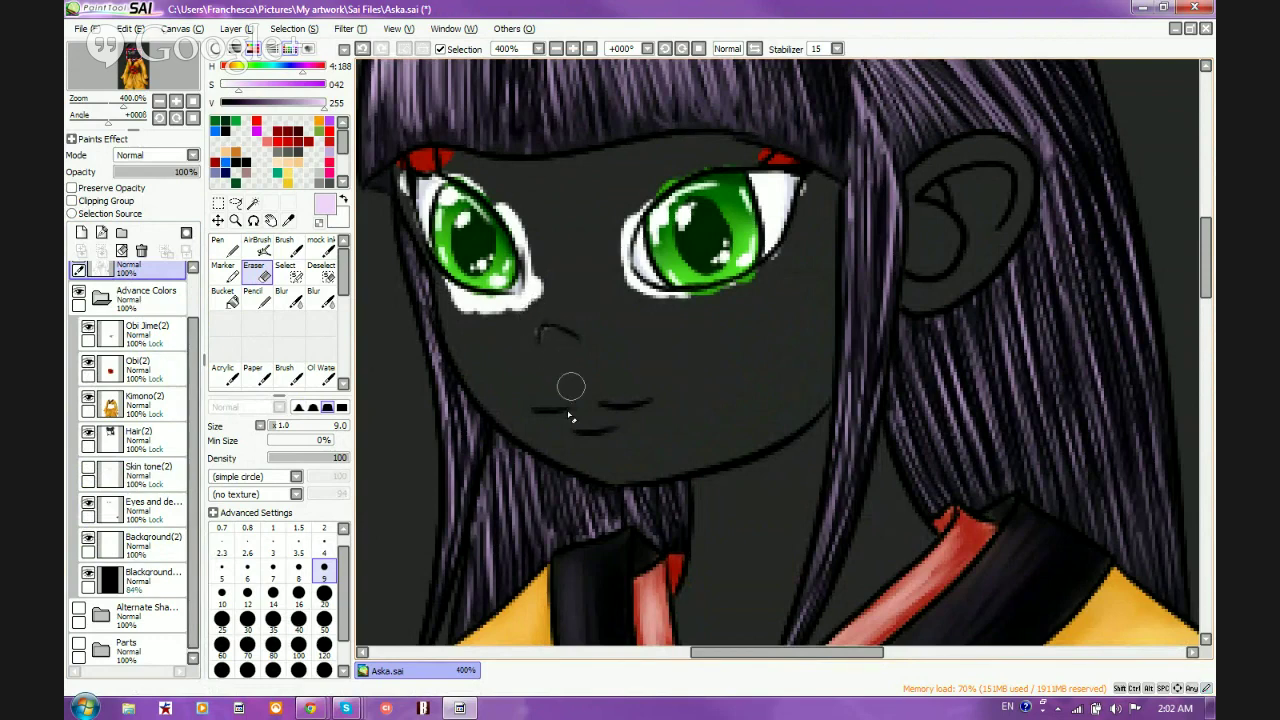
{"action": "left_click", "coordinate": [88, 535]}
{"action": "left_click", "coordinate": [86, 490]}
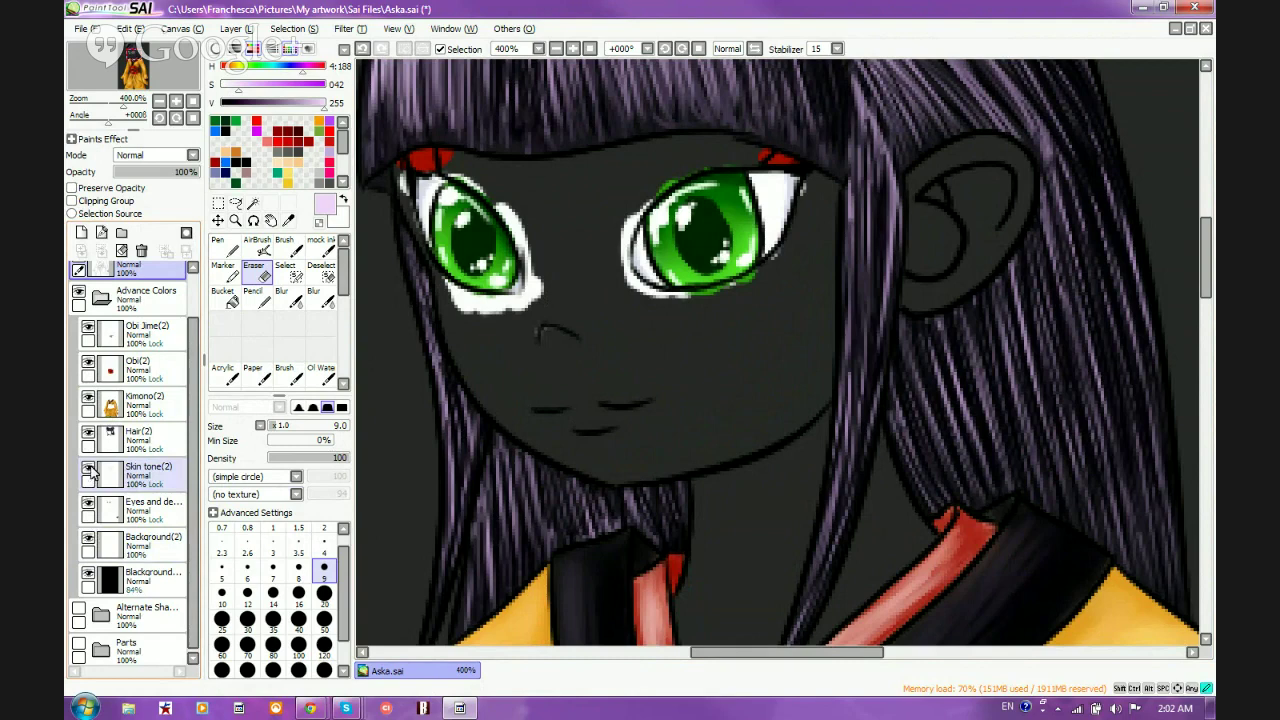
{"action": "left_click", "coordinate": [88, 470]}
On the Skin tone(2) layer, airbrush lilac shadow under the nose and above both eyes, using brush size 9 around the eyes
{"action": "left_click", "coordinate": [135, 472]}
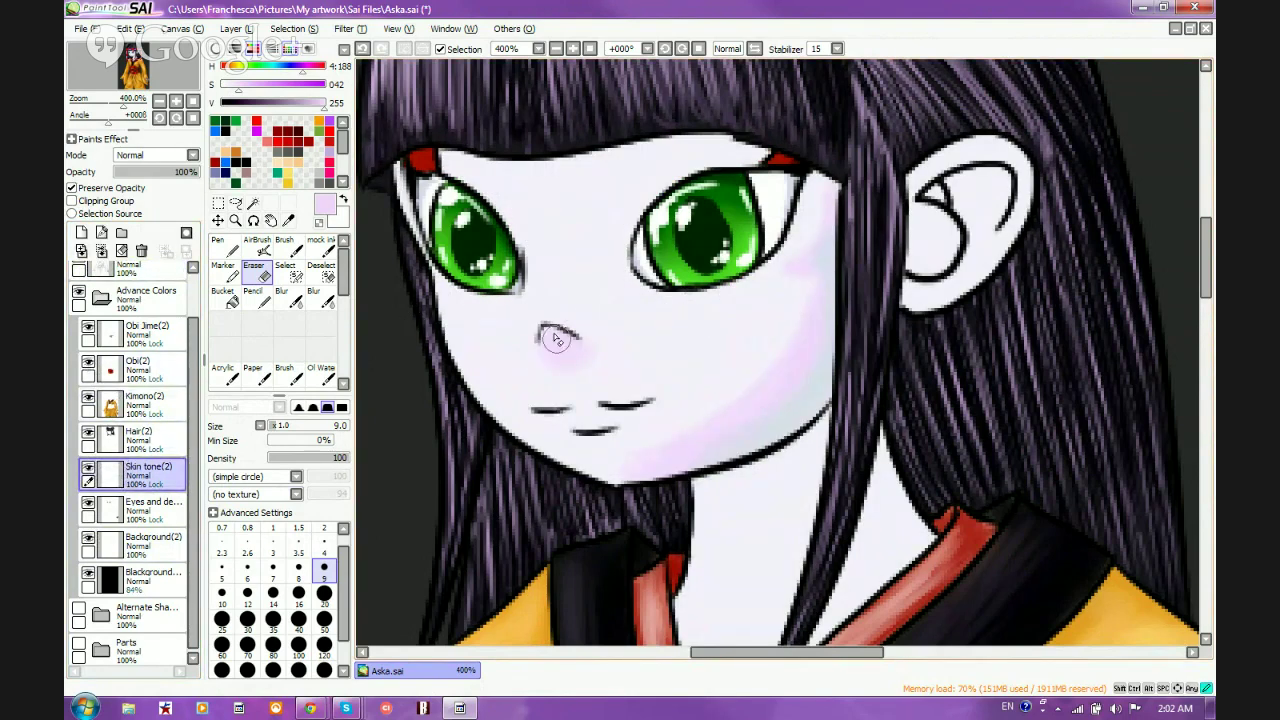
{"action": "left_click_drag", "start_coordinate": [557, 339], "coordinate": [567, 345]}
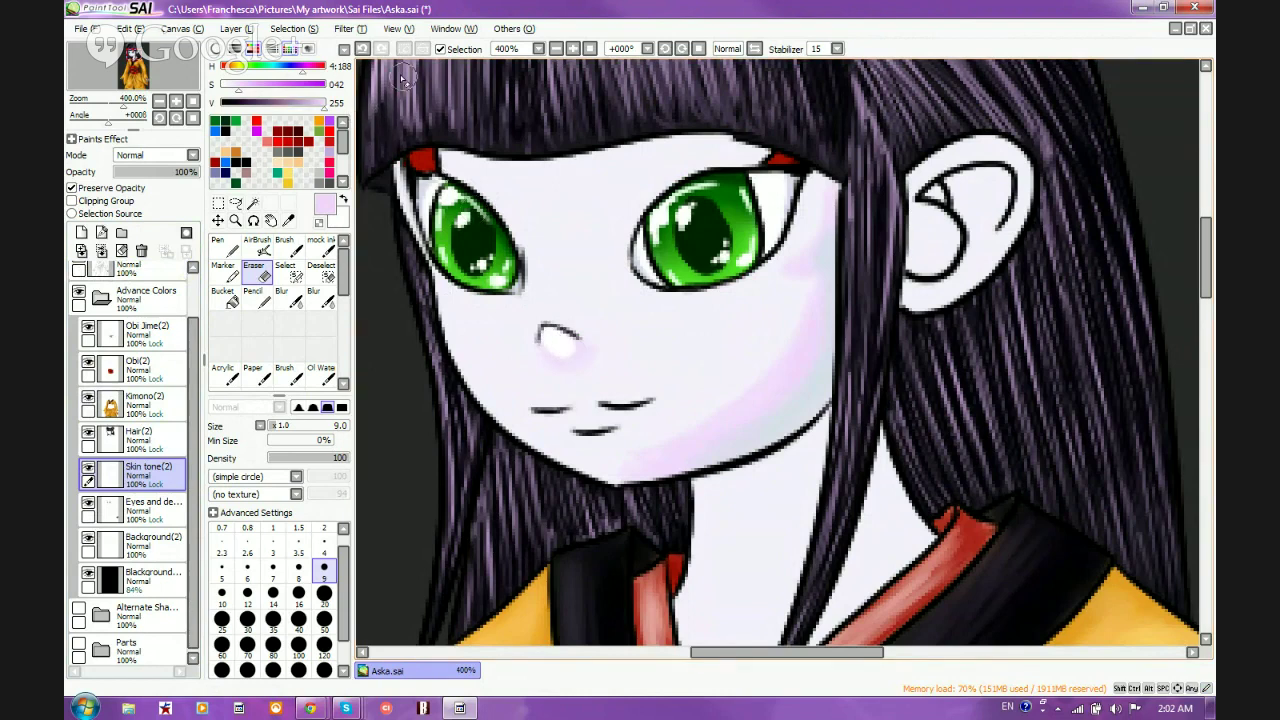
{"action": "left_click", "coordinate": [363, 50]}
{"action": "left_click", "coordinate": [258, 246]}
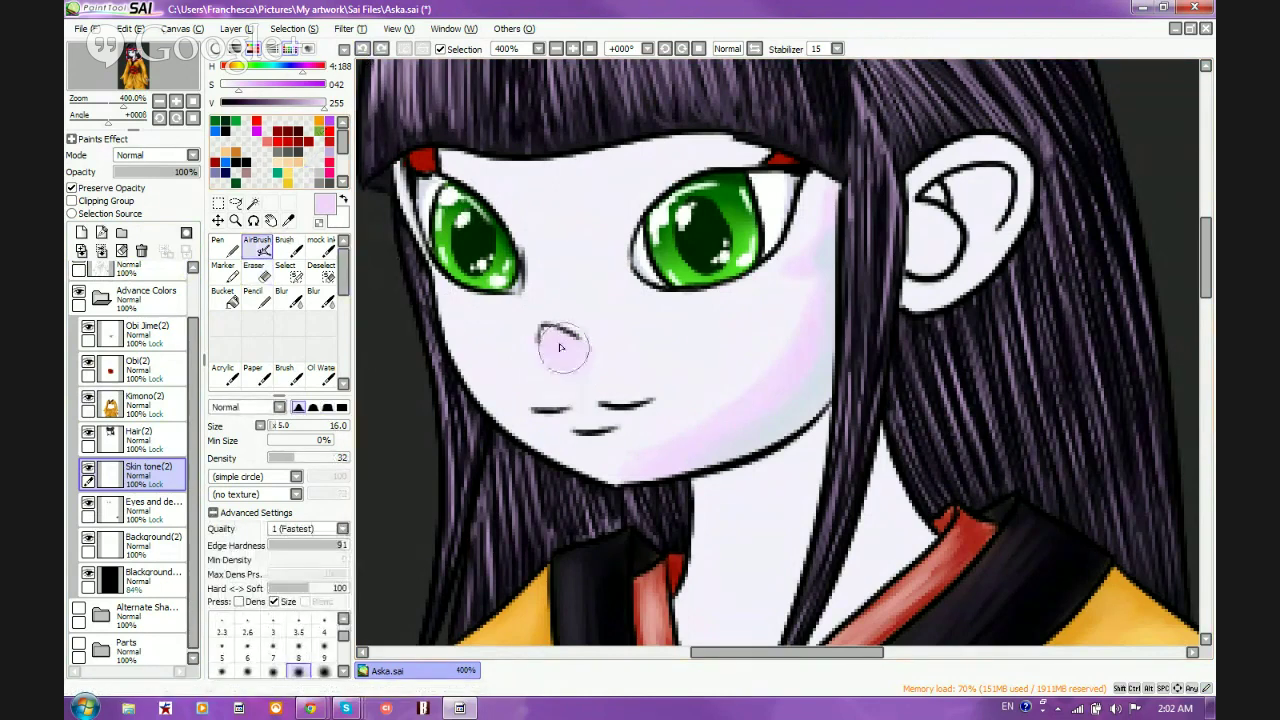
{"action": "left_click", "coordinate": [323, 647]}
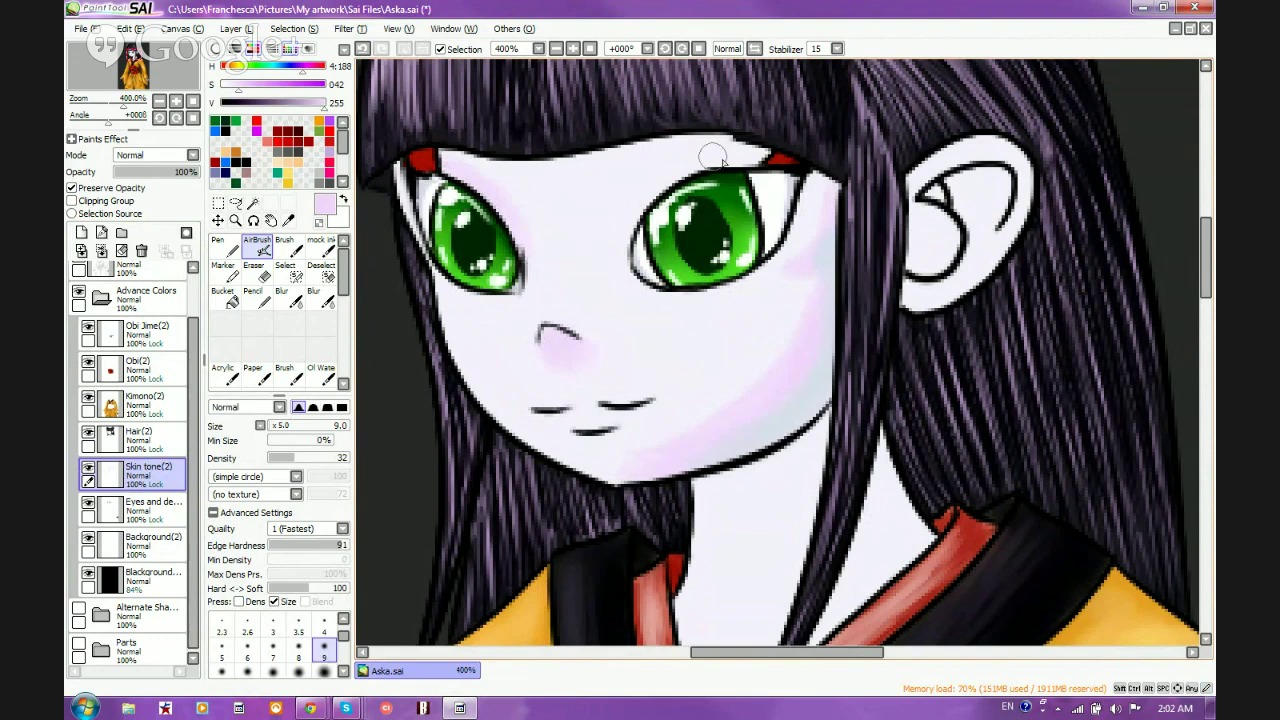
{"action": "mouse_move", "coordinate": [750, 164]}
{"action": "left_mouse_down"}
{"action": "mouse_move", "coordinate": [709, 168]}
{"action": "mouse_move", "coordinate": [649, 218]}
{"action": "left_mouse_up"}
{"action": "mouse_move", "coordinate": [756, 160]}
{"action": "left_mouse_down"}
{"action": "mouse_move", "coordinate": [722, 157]}
{"action": "mouse_move", "coordinate": [647, 213]}
{"action": "mouse_move", "coordinate": [700, 185]}
{"action": "mouse_move", "coordinate": [649, 209]}
{"action": "left_mouse_up"}
{"action": "mouse_move", "coordinate": [718, 157]}
{"action": "left_mouse_down"}
{"action": "mouse_move", "coordinate": [757, 155]}
{"action": "mouse_move", "coordinate": [690, 190]}
{"action": "left_mouse_up"}
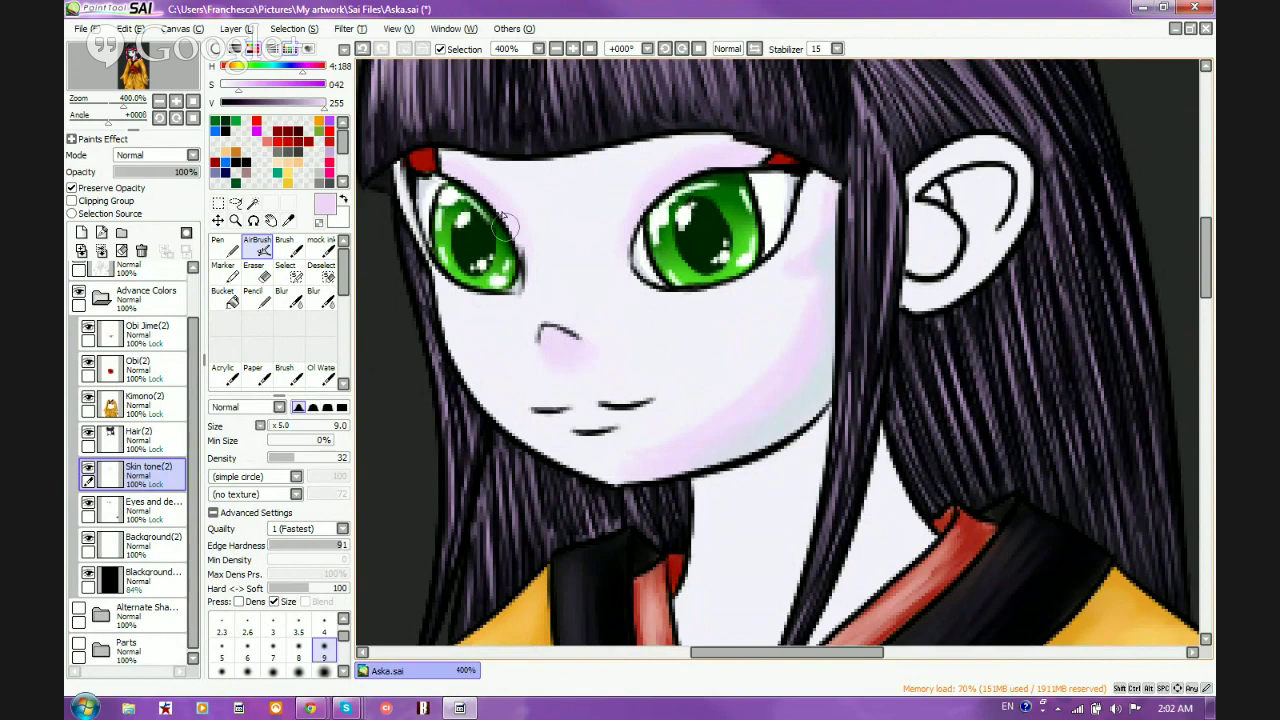
{"action": "left_click_drag", "start_coordinate": [493, 189], "coordinate": [511, 223]}
Airbrush the same lilac beneath both eyes and down beside the nose
{"action": "left_click_drag", "start_coordinate": [795, 259], "coordinate": [695, 297]}
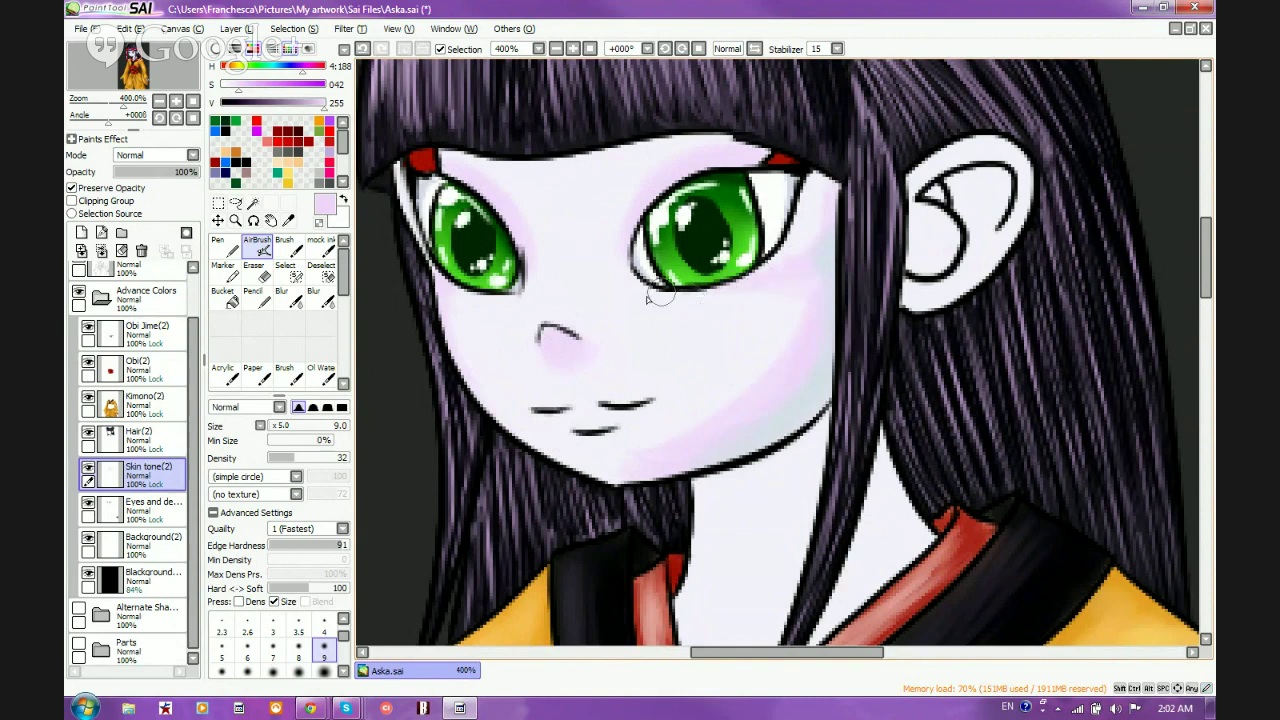
{"action": "mouse_move", "coordinate": [621, 282]}
{"action": "left_mouse_down"}
{"action": "mouse_move", "coordinate": [622, 261]}
{"action": "mouse_move", "coordinate": [632, 286]}
{"action": "left_mouse_up"}
{"action": "mouse_move", "coordinate": [628, 295]}
{"action": "left_mouse_down"}
{"action": "mouse_move", "coordinate": [692, 280]}
{"action": "mouse_move", "coordinate": [635, 347]}
{"action": "mouse_move", "coordinate": [649, 309]}
{"action": "left_mouse_up"}
{"action": "left_click_drag", "start_coordinate": [494, 326], "coordinate": [512, 288]}
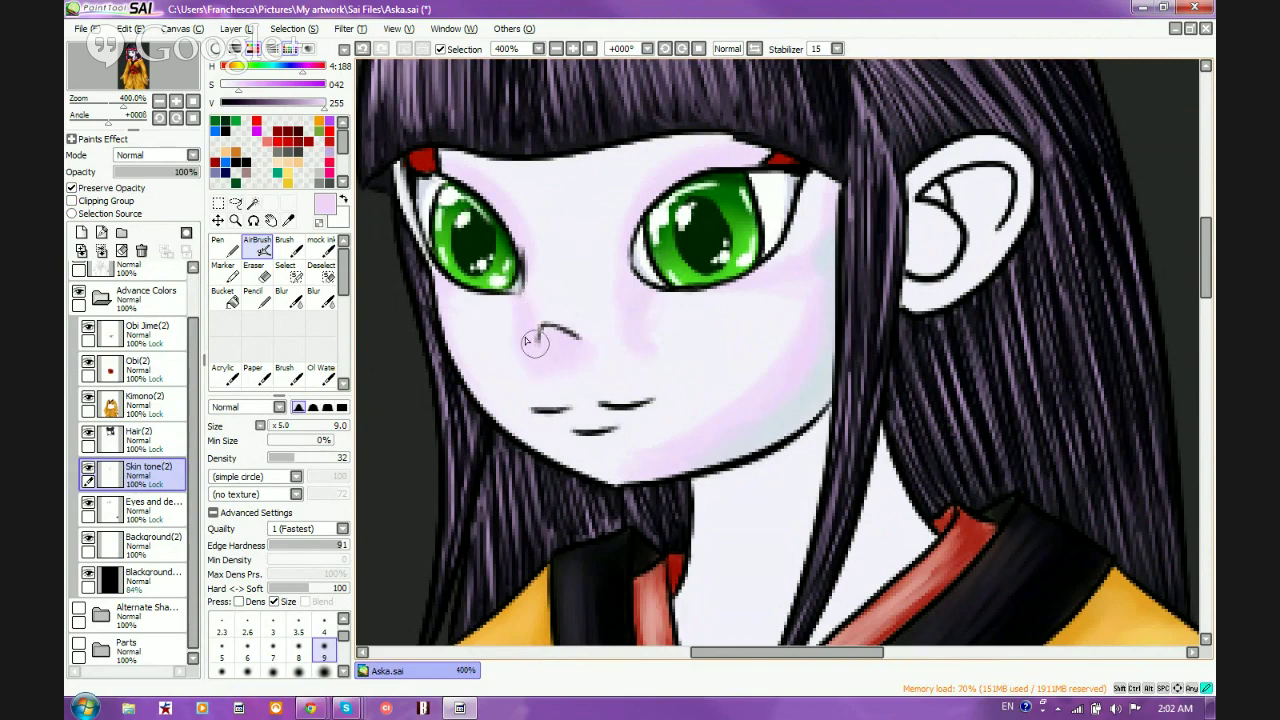
Sample the blue-grey from the jaw, darken it to value 216 and airbrush it along the cheek's outer edge beside the hair
{"action": "left_click", "coordinate": [795, 398], "text": "alt"}
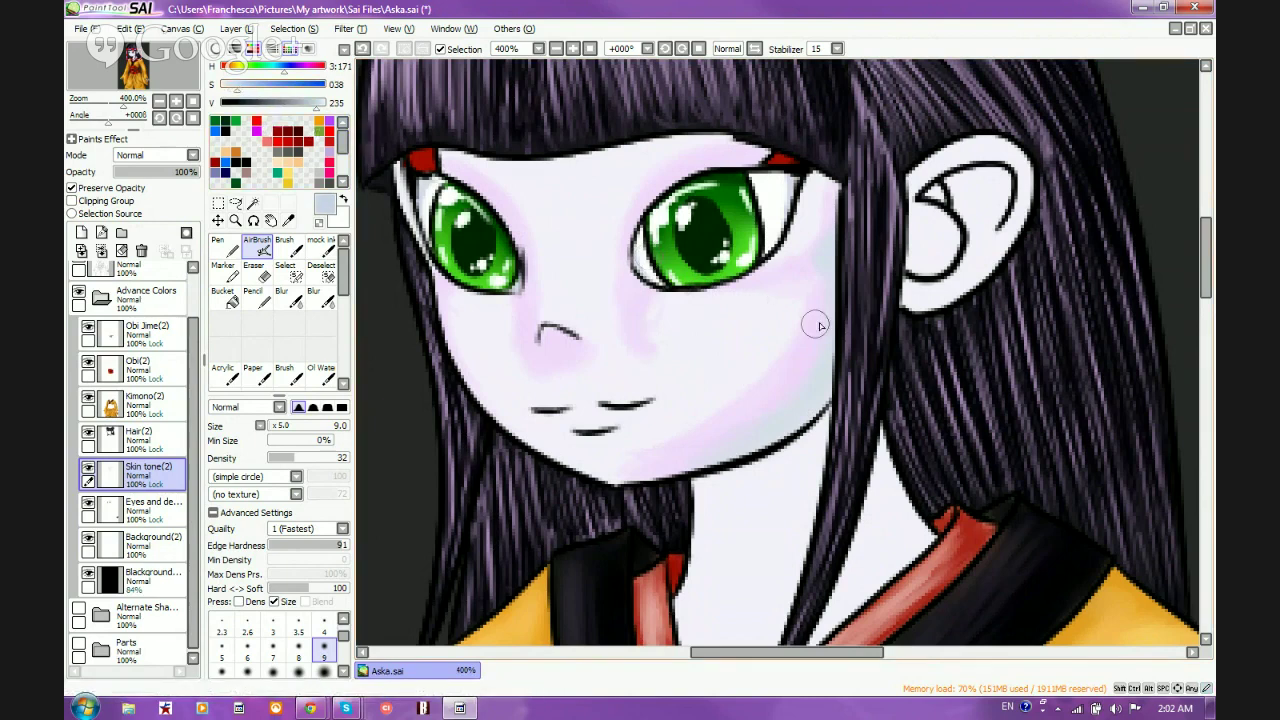
{"action": "mouse_move", "coordinate": [815, 323]}
{"action": "left_mouse_down"}
{"action": "mouse_move", "coordinate": [829, 251]}
{"action": "mouse_move", "coordinate": [843, 344]}
{"action": "mouse_move", "coordinate": [798, 421]}
{"action": "mouse_move", "coordinate": [671, 433]}
{"action": "left_mouse_up"}
{"action": "left_click", "coordinate": [308, 104]}
{"action": "left_click_drag", "start_coordinate": [829, 282], "coordinate": [824, 359]}
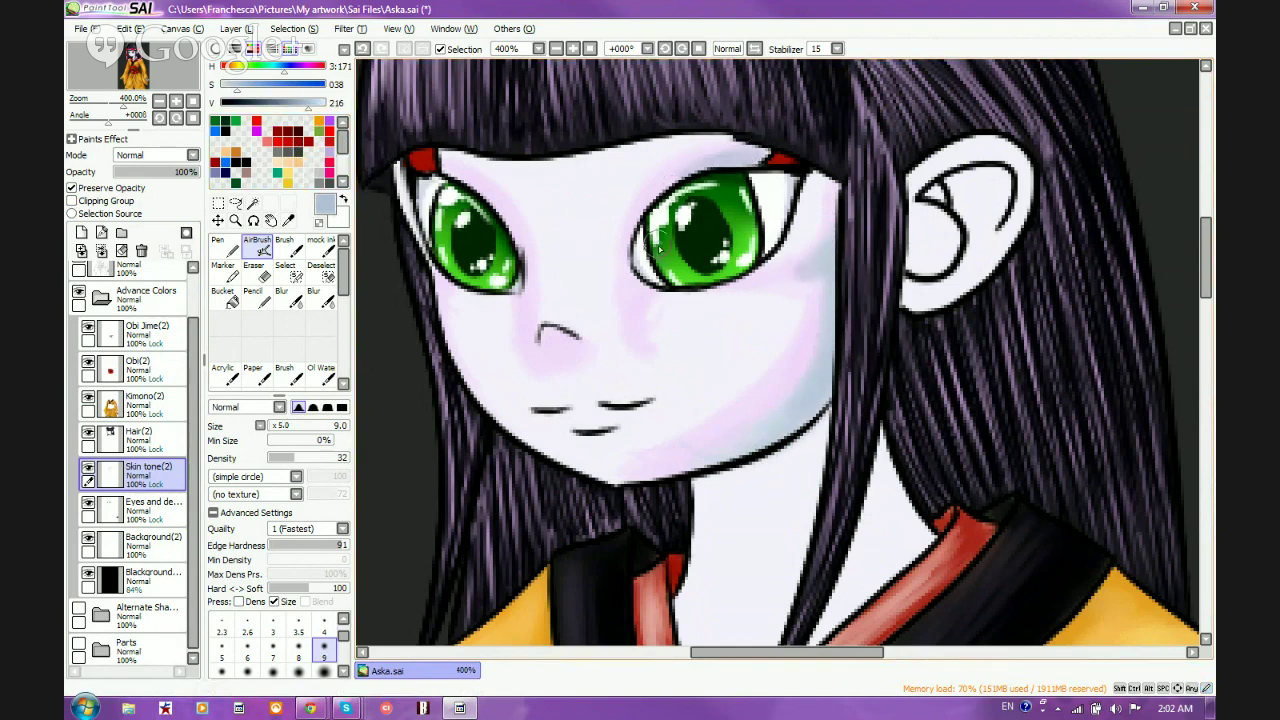
Airbrush the darker blue-grey around the inner eye corners, under the nose and along the far edge of the face
{"action": "left_click_drag", "start_coordinate": [636, 281], "coordinate": [652, 310]}
{"action": "mouse_move", "coordinate": [563, 349]}
{"action": "left_mouse_down"}
{"action": "mouse_move", "coordinate": [554, 333]}
{"action": "mouse_move", "coordinate": [548, 352]}
{"action": "left_mouse_up"}
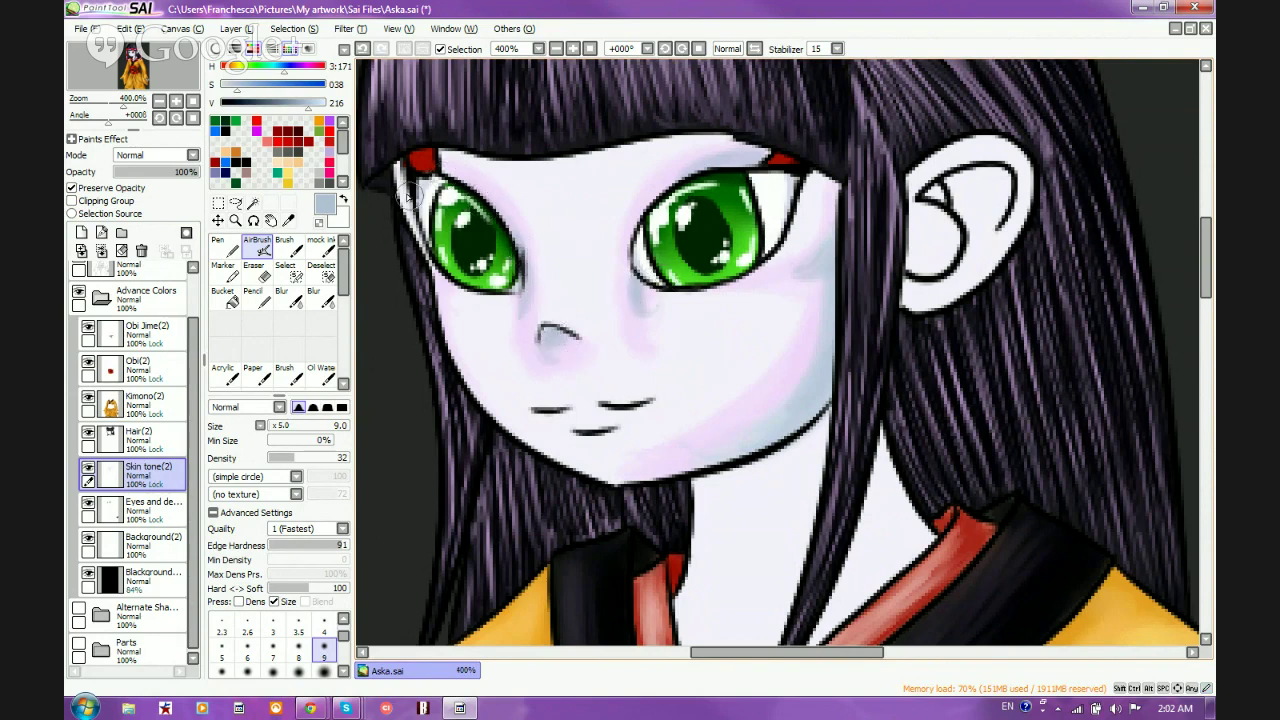
{"action": "left_click_drag", "start_coordinate": [440, 281], "coordinate": [470, 381]}
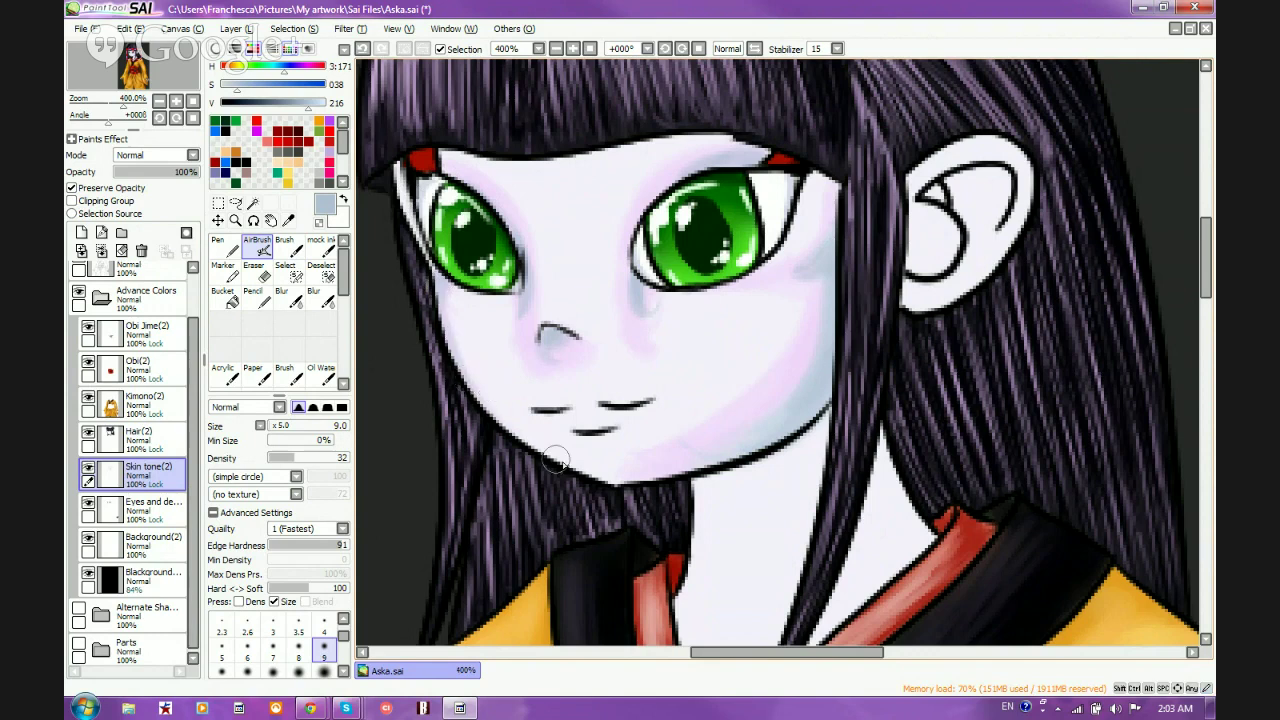
Shade the lips with lilac sampled from the cheek and, at brush size 5, blue-grey sampled from the jaw
{"action": "left_click", "coordinate": [750, 408], "text": "alt"}
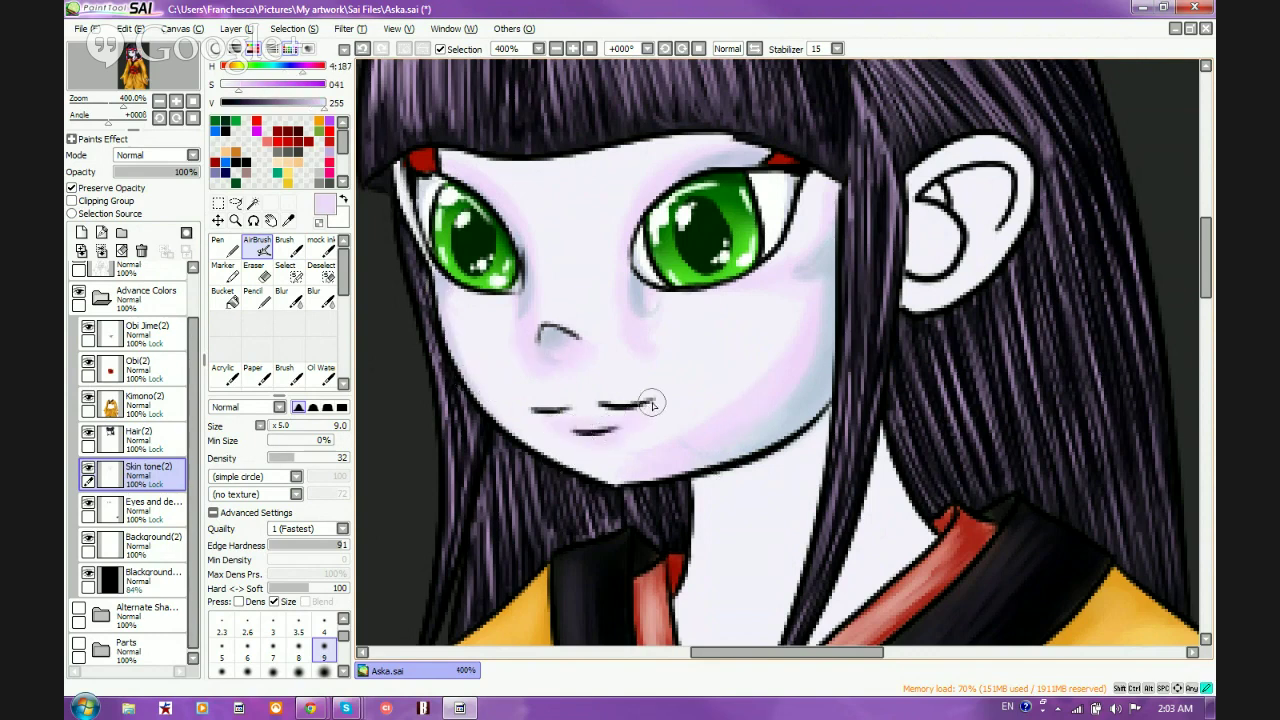
{"action": "mouse_move", "coordinate": [585, 433]}
{"action": "left_mouse_down"}
{"action": "mouse_move", "coordinate": [535, 413]}
{"action": "mouse_move", "coordinate": [571, 424]}
{"action": "mouse_move", "coordinate": [586, 394]}
{"action": "mouse_move", "coordinate": [634, 395]}
{"action": "mouse_move", "coordinate": [523, 406]}
{"action": "mouse_move", "coordinate": [619, 409]}
{"action": "left_mouse_up"}
{"action": "left_click", "coordinate": [797, 410], "text": "alt"}
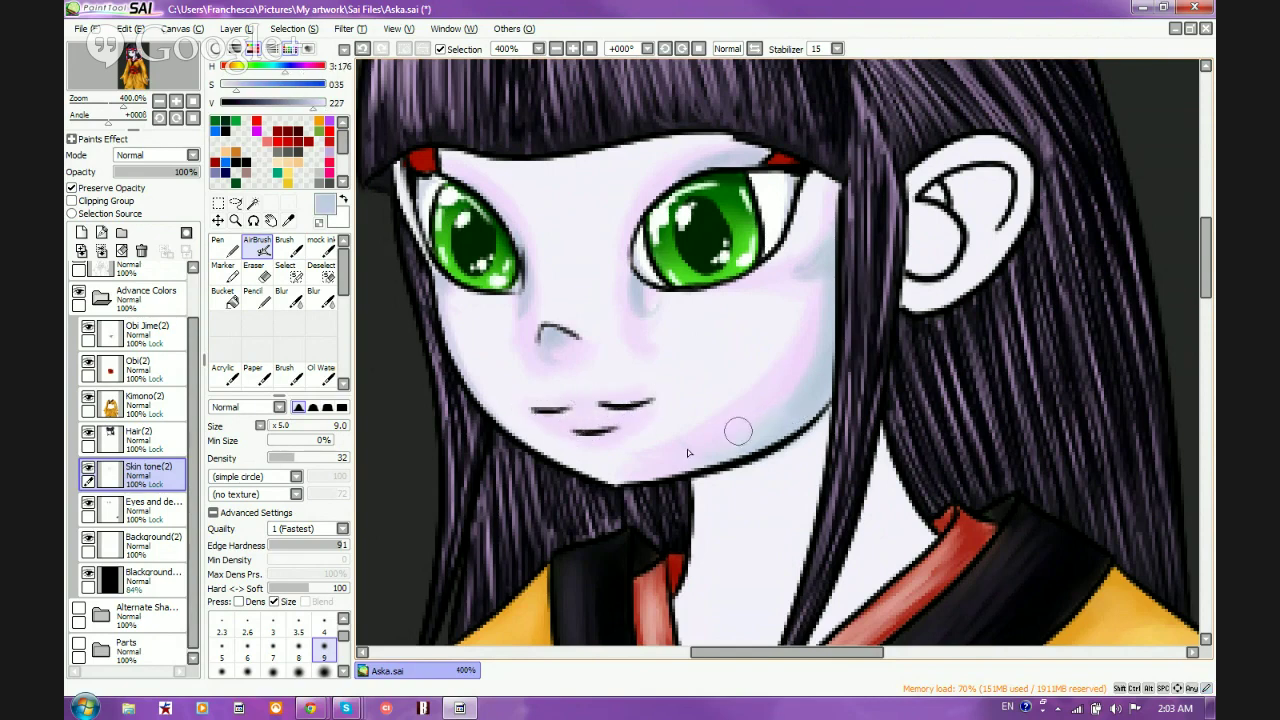
{"action": "key", "text": "bracketleft"}
{"action": "key", "text": "bracketleft"}
{"action": "key", "text": "bracketleft"}
{"action": "key", "text": "bracketleft"}
{"action": "mouse_move", "coordinate": [586, 426]}
{"action": "left_mouse_down"}
{"action": "mouse_move", "coordinate": [632, 411]}
{"action": "mouse_move", "coordinate": [605, 438]}
{"action": "left_mouse_up"}
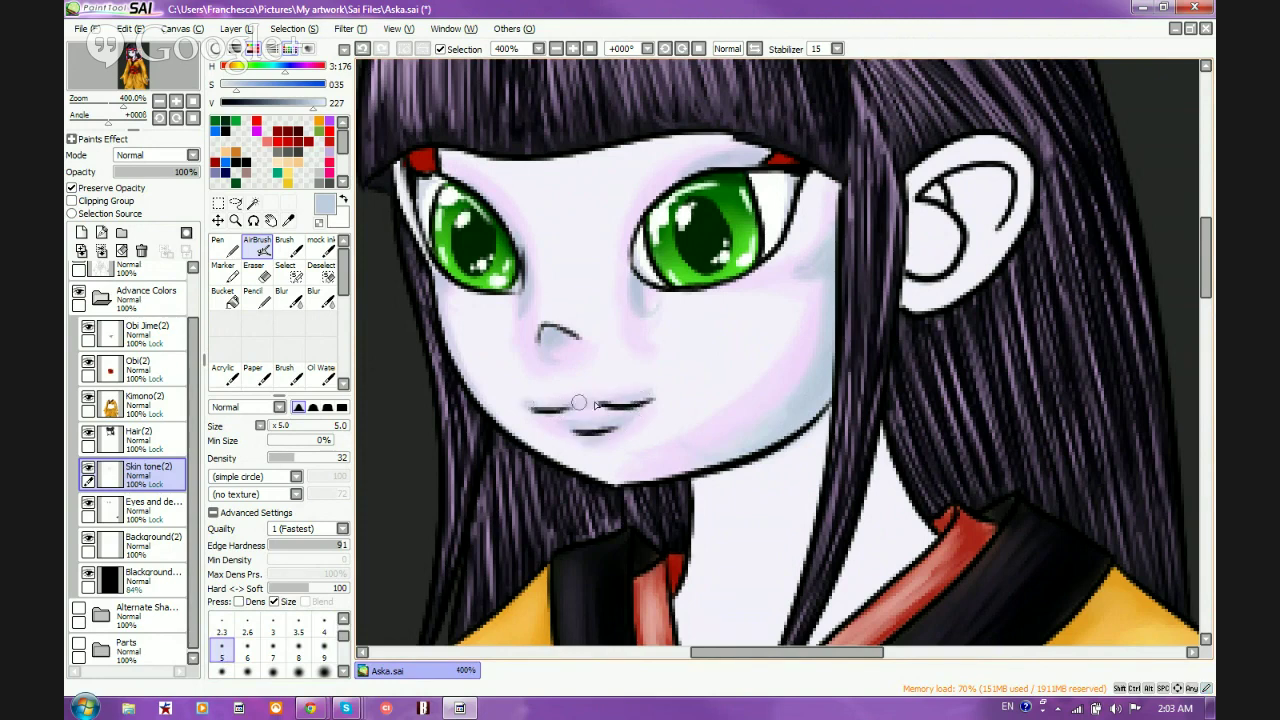
Blend the lilac and blue-grey shadows across the face with the Blur brush
{"action": "left_click", "coordinate": [286, 298]}
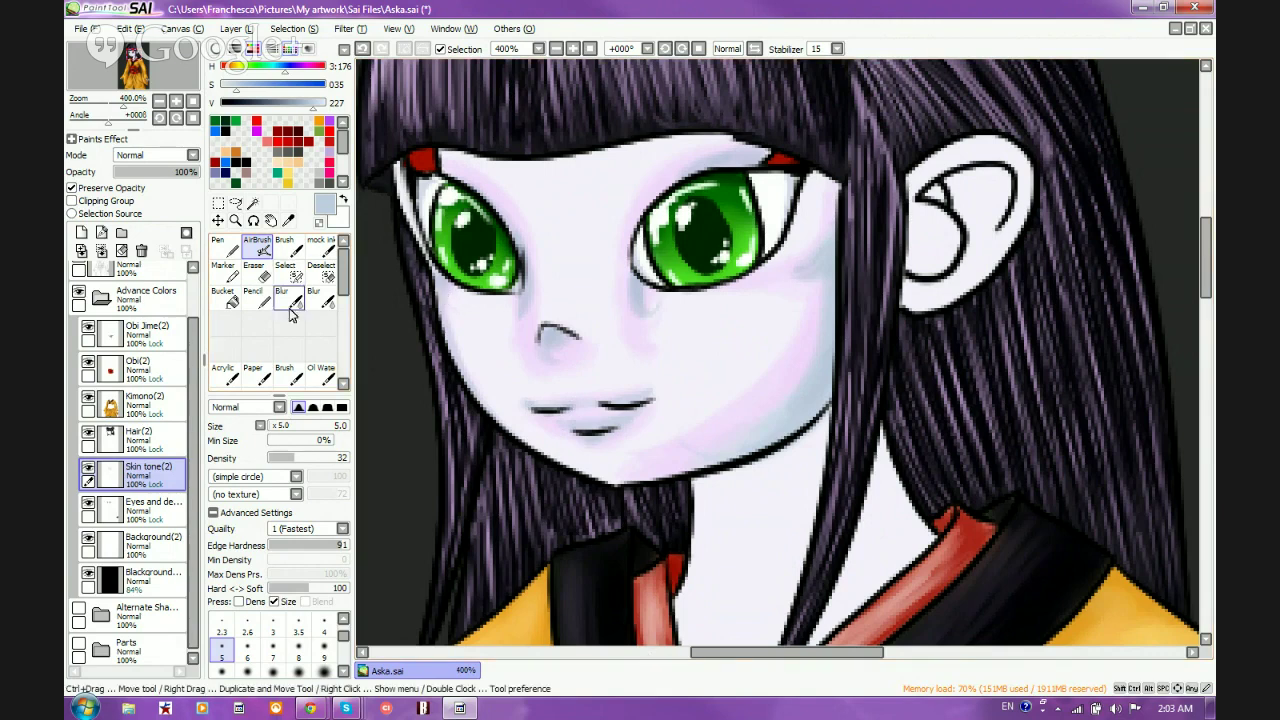
{"action": "mouse_move", "coordinate": [586, 354]}
{"action": "left_mouse_down"}
{"action": "mouse_move", "coordinate": [575, 352]}
{"action": "mouse_move", "coordinate": [634, 366]}
{"action": "mouse_move", "coordinate": [646, 316]}
{"action": "mouse_move", "coordinate": [648, 347]}
{"action": "left_mouse_up"}
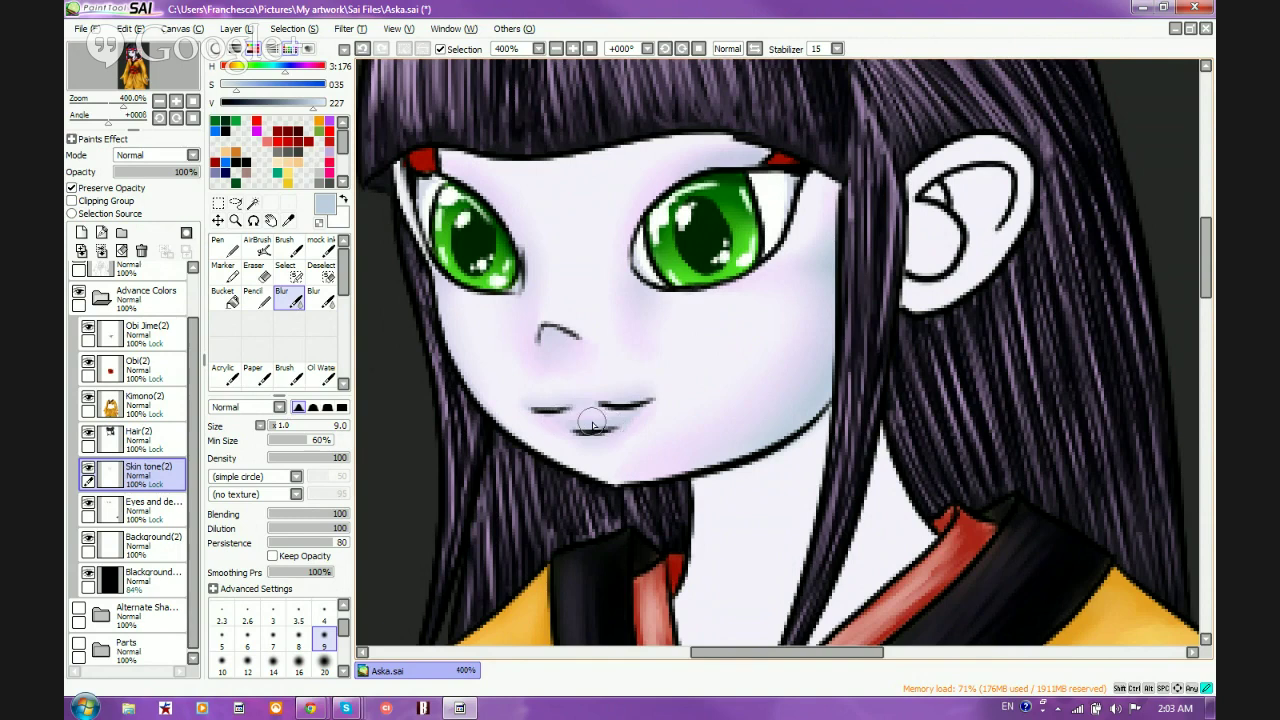
Airbrush white highlights, saturation 0, on the cheek at size 20 and on the forehead, nose bridge and upper lip area
{"action": "left_click", "coordinate": [691, 370], "text": "alt"}
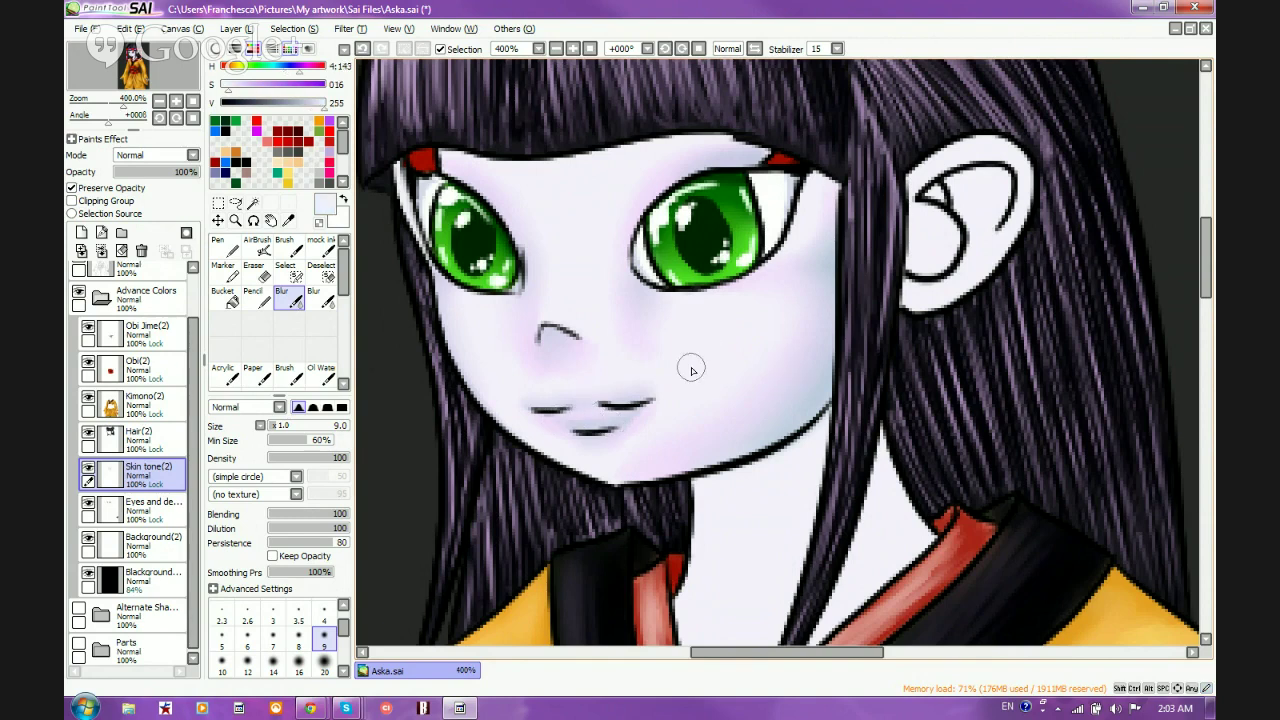
{"action": "left_click_drag", "start_coordinate": [228, 92], "coordinate": [219, 92]}
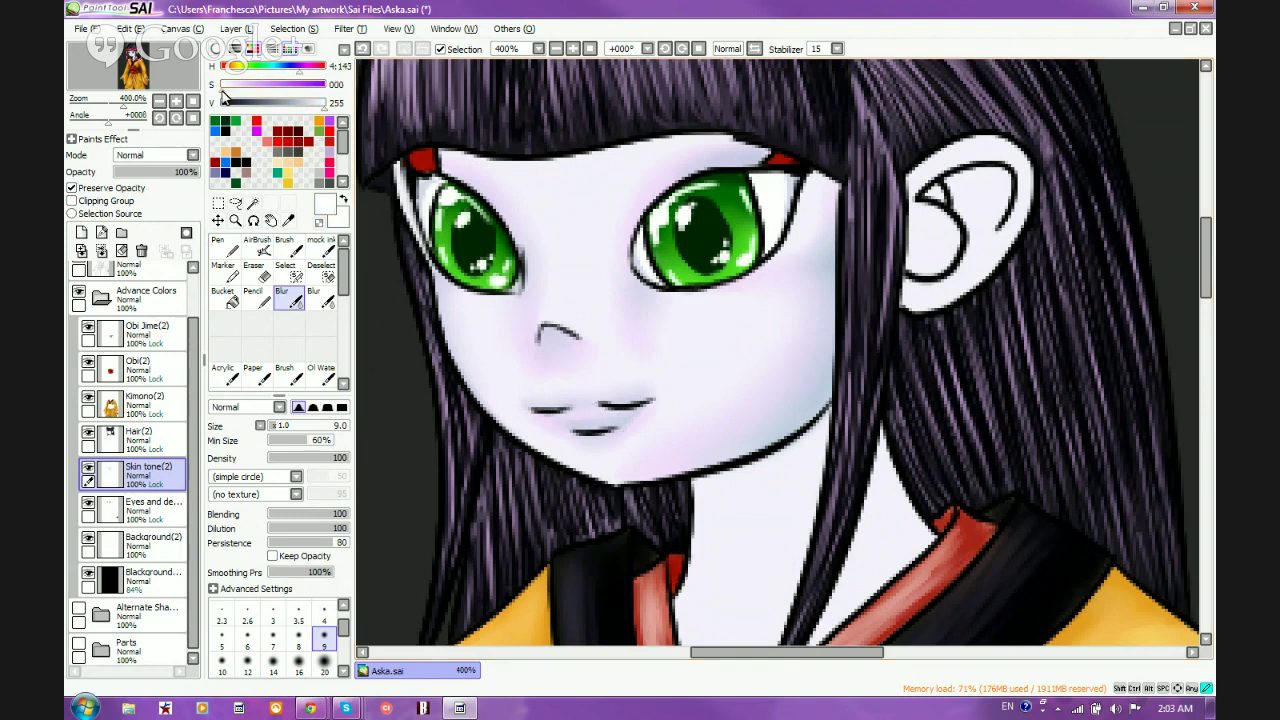
{"action": "left_click", "coordinate": [258, 248]}
{"action": "left_click", "coordinate": [325, 671]}
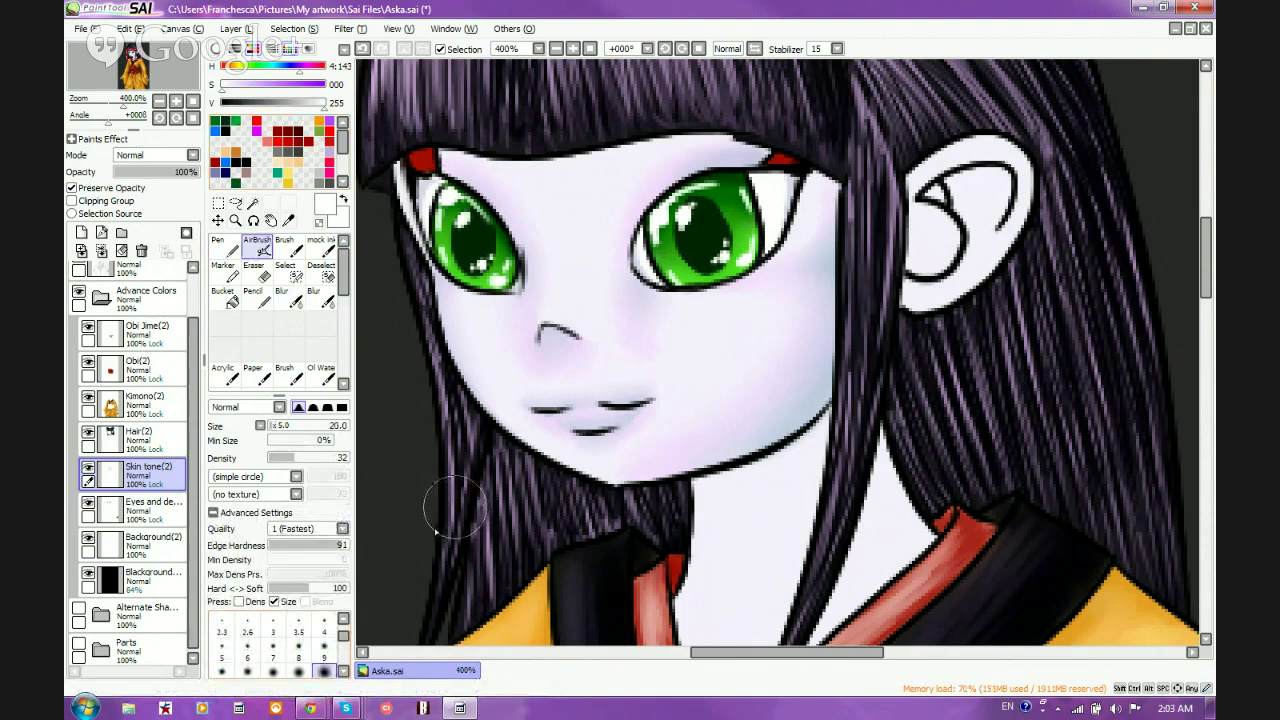
{"action": "mouse_move", "coordinate": [733, 322]}
{"action": "left_mouse_down"}
{"action": "mouse_move", "coordinate": [702, 329]}
{"action": "mouse_move", "coordinate": [763, 316]}
{"action": "mouse_move", "coordinate": [778, 340]}
{"action": "mouse_move", "coordinate": [730, 374]}
{"action": "left_mouse_up"}
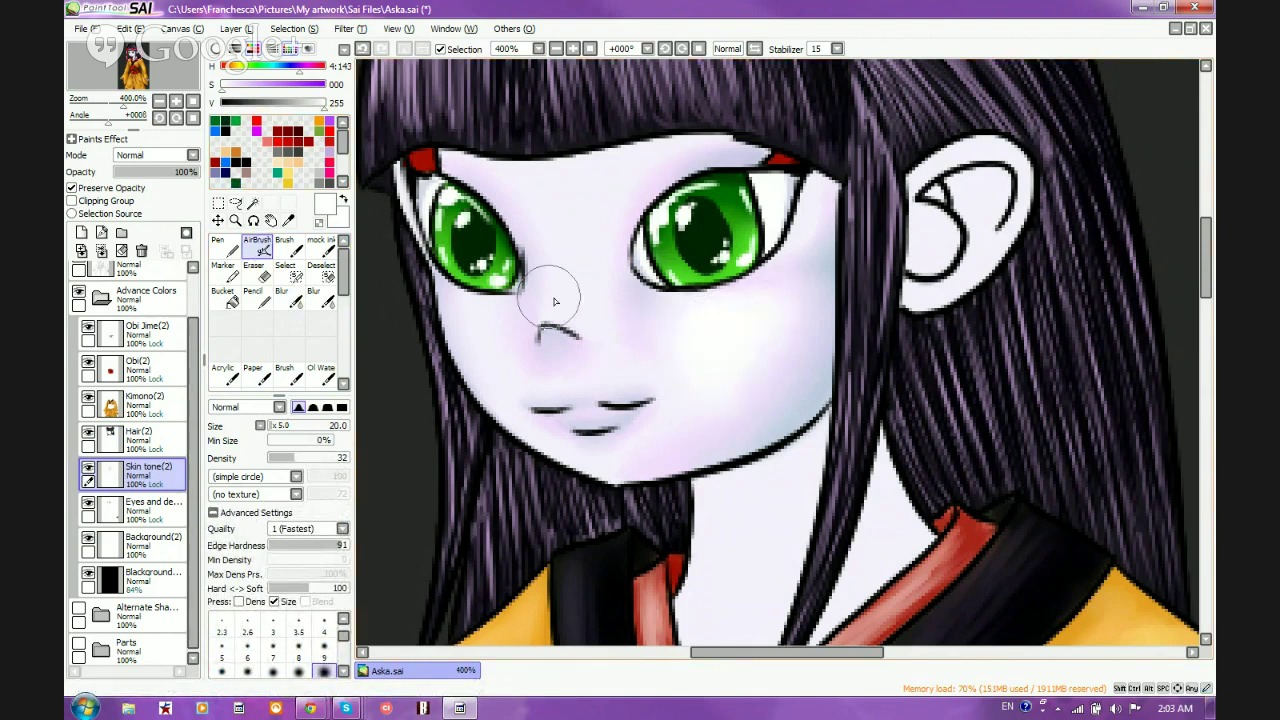
{"action": "mouse_move", "coordinate": [550, 250]}
{"action": "left_mouse_down"}
{"action": "mouse_move", "coordinate": [550, 215]}
{"action": "mouse_move", "coordinate": [549, 298]}
{"action": "mouse_move", "coordinate": [546, 197]}
{"action": "mouse_move", "coordinate": [620, 194]}
{"action": "mouse_move", "coordinate": [635, 177]}
{"action": "mouse_move", "coordinate": [546, 200]}
{"action": "mouse_move", "coordinate": [567, 188]}
{"action": "mouse_move", "coordinate": [565, 260]}
{"action": "mouse_move", "coordinate": [500, 390]}
{"action": "left_mouse_up"}
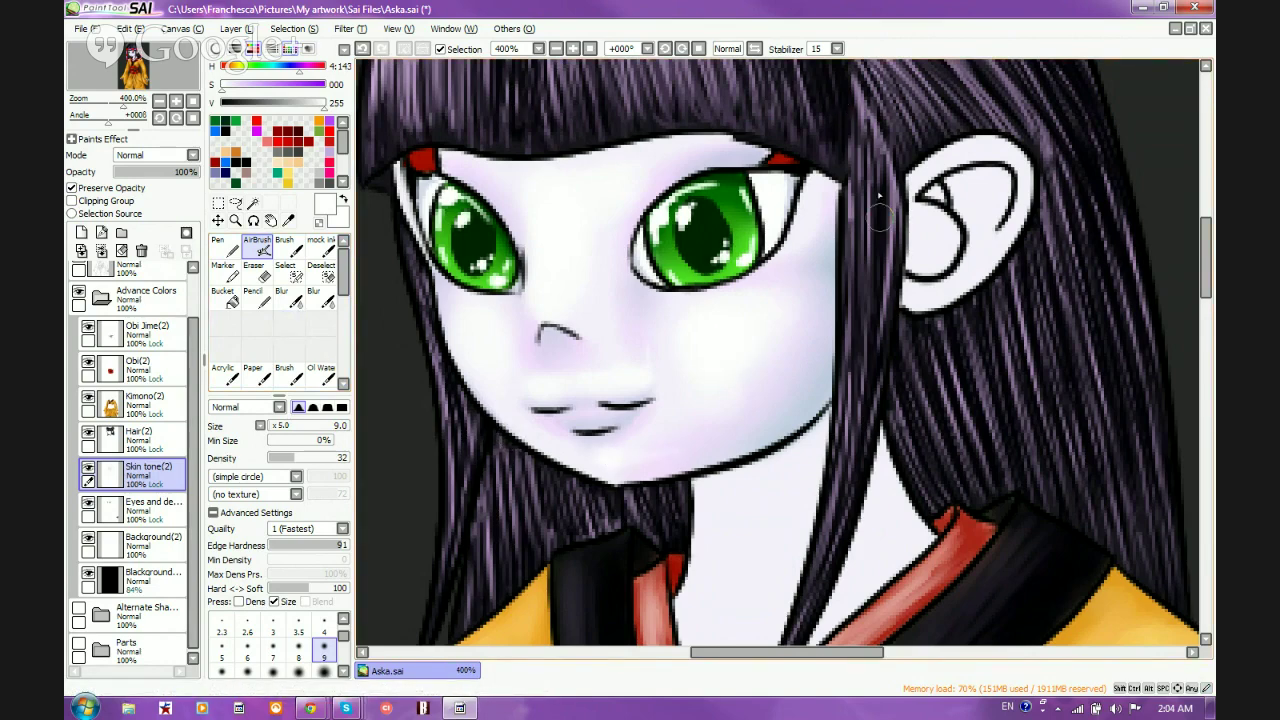
Blur the white facial highlights, and airbrush and blend a white highlight beside the outer corner of the eye nearest the ear
{"action": "scroll", "coordinate": [625, 352], "scroll_direction": "down", "scroll_amount": 1}
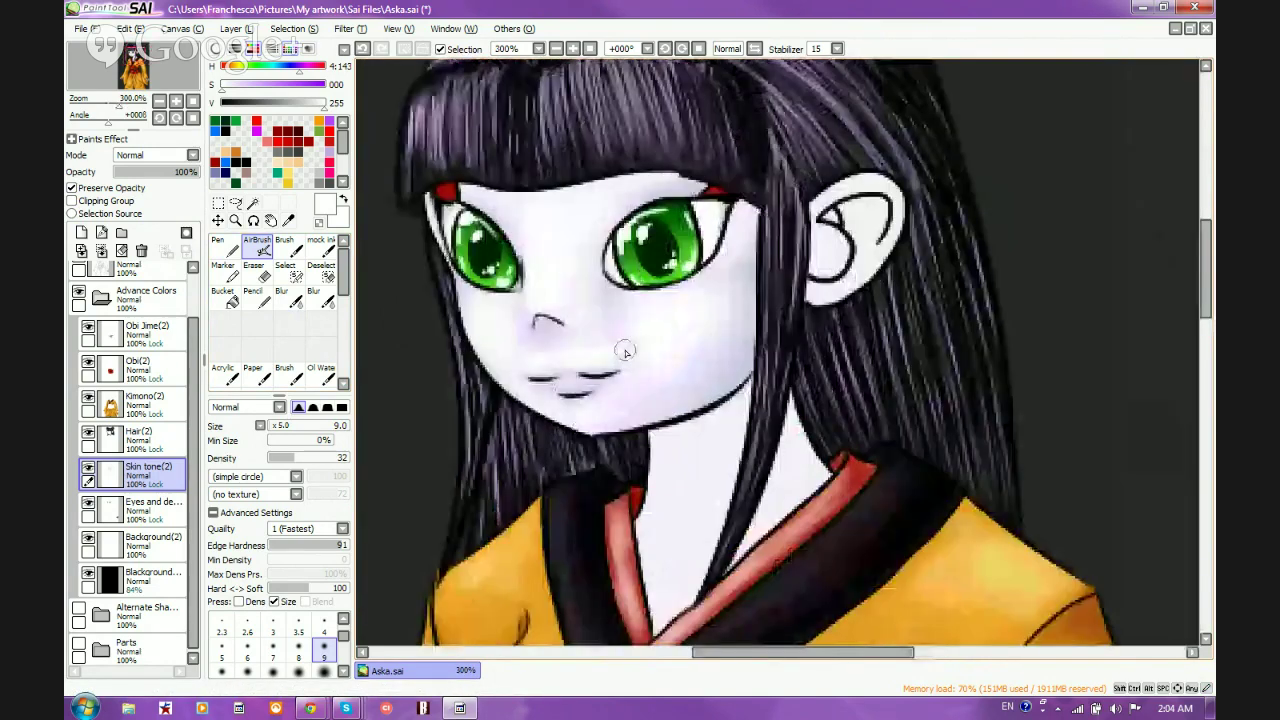
{"action": "left_click", "coordinate": [290, 296]}
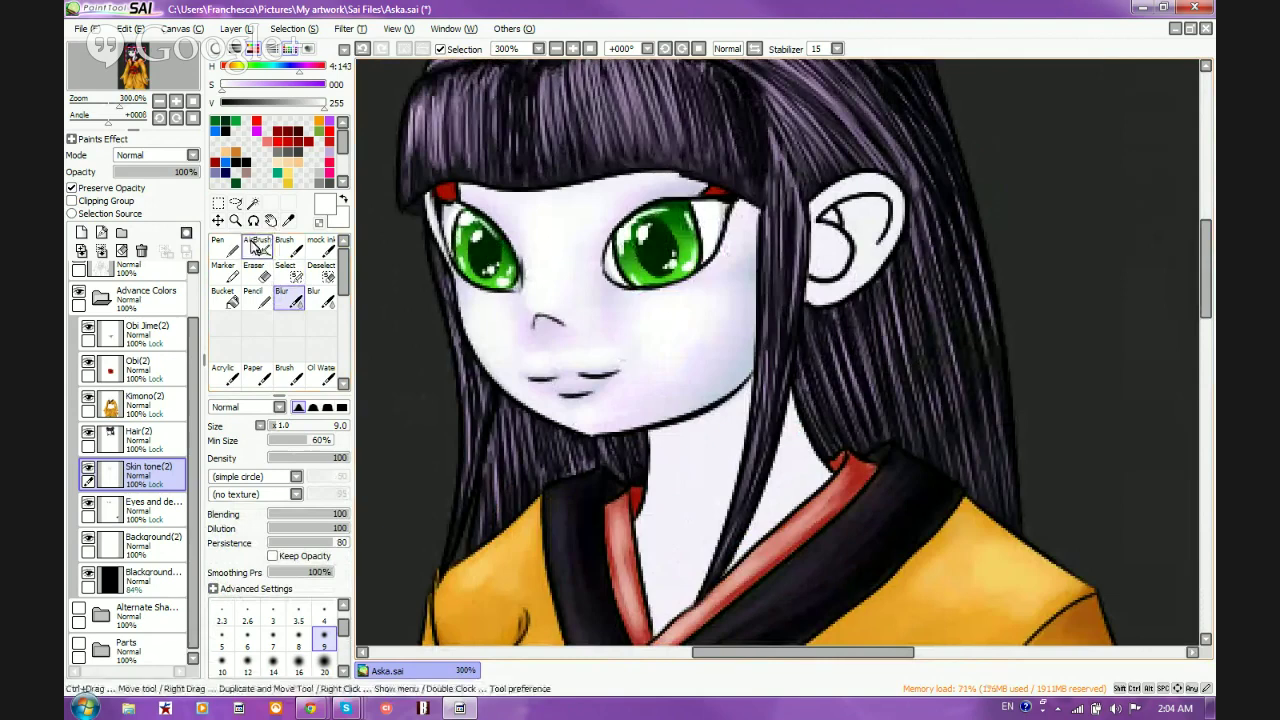
{"action": "key", "text": "v"}
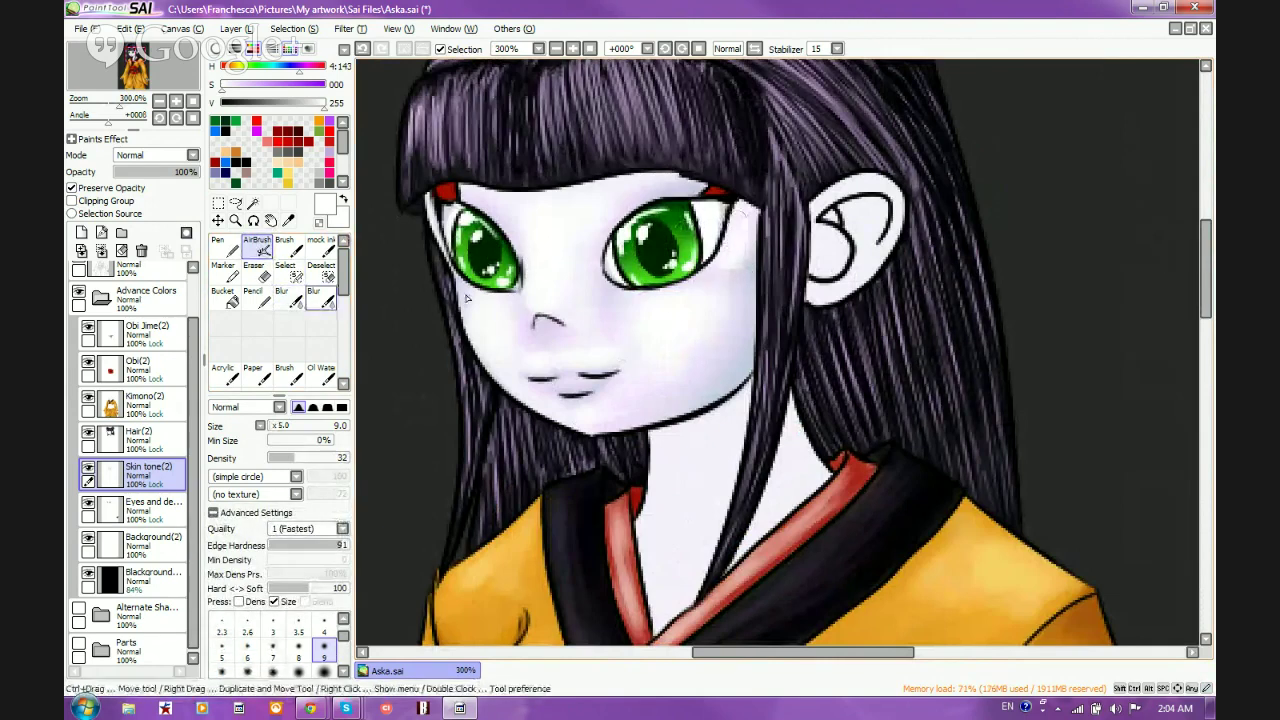
{"action": "left_click", "coordinate": [290, 296]}
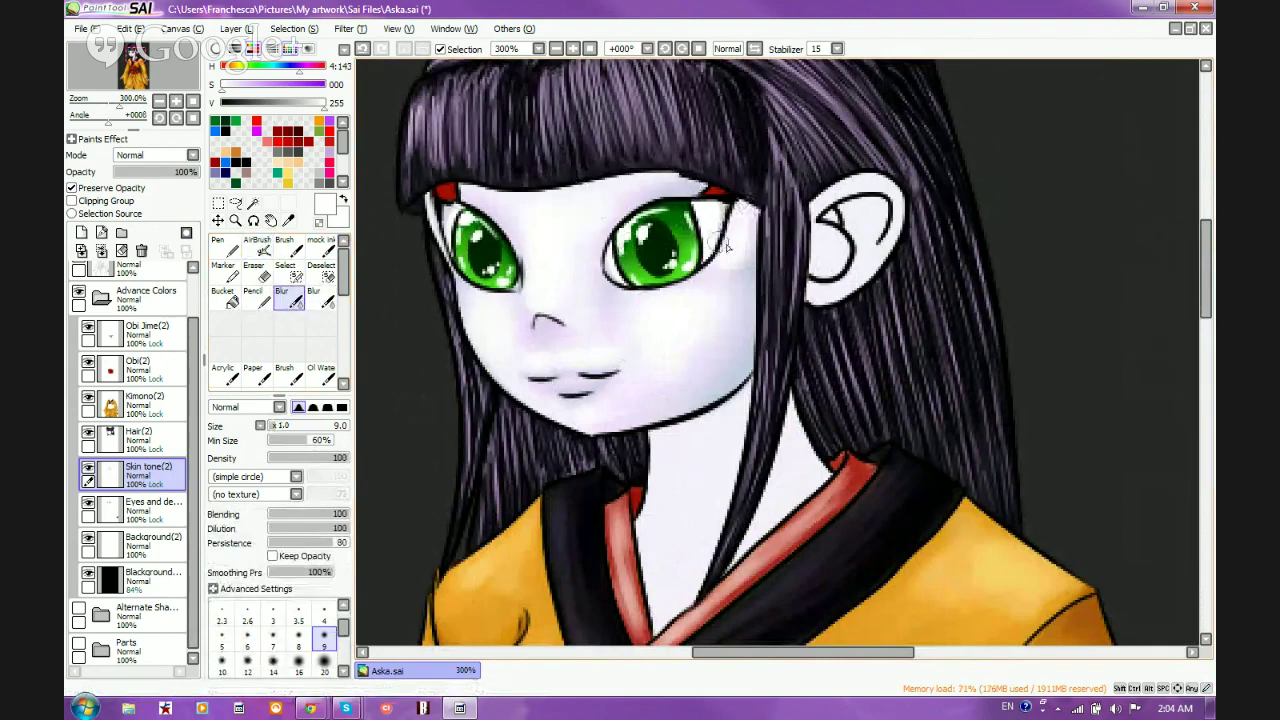
{"action": "mouse_move", "coordinate": [735, 234]}
{"action": "left_mouse_down"}
{"action": "mouse_move", "coordinate": [740, 266]}
{"action": "mouse_move", "coordinate": [730, 258]}
{"action": "mouse_move", "coordinate": [743, 212]}
{"action": "mouse_move", "coordinate": [690, 282]}
{"action": "left_mouse_up"}
{"action": "scroll", "coordinate": [609, 424], "scroll_direction": "down", "scroll_amount": 1}
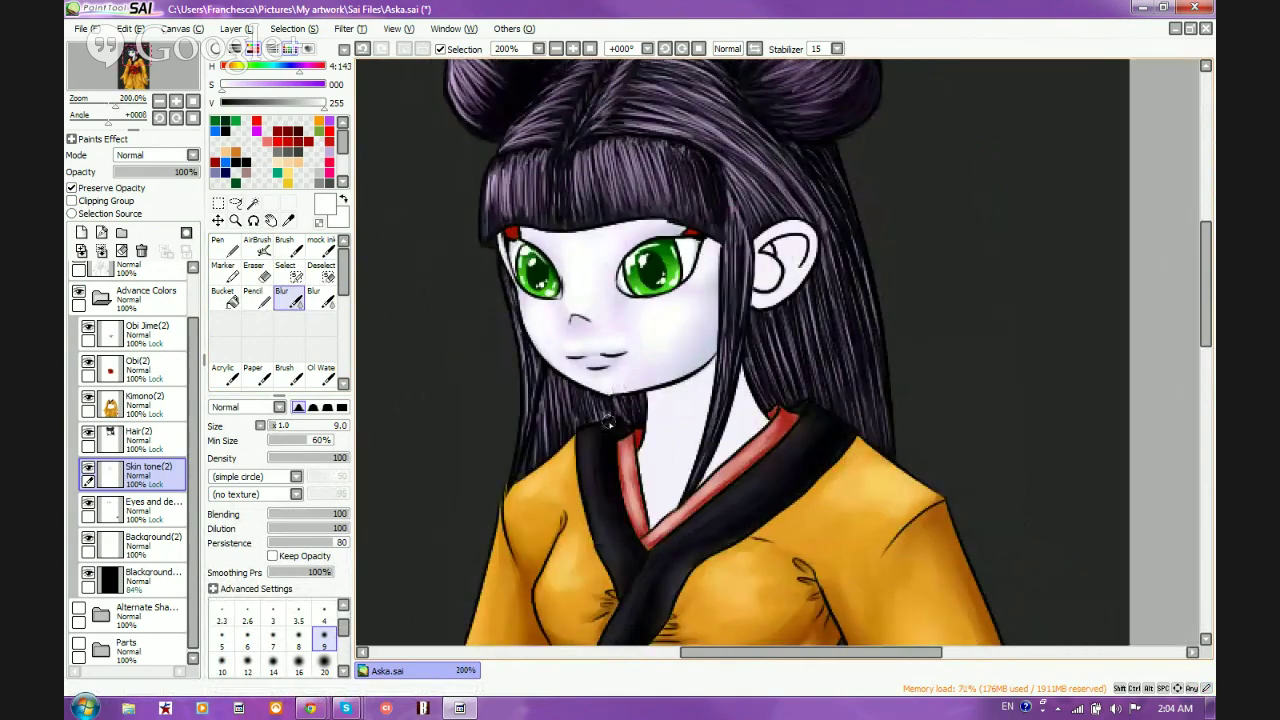
Airbrush lilac sampled beside the nose around the nose and adjacent inner eye corner, and blend it with the Blur brush
{"action": "scroll", "coordinate": [609, 424], "scroll_direction": "up", "scroll_amount": 3}
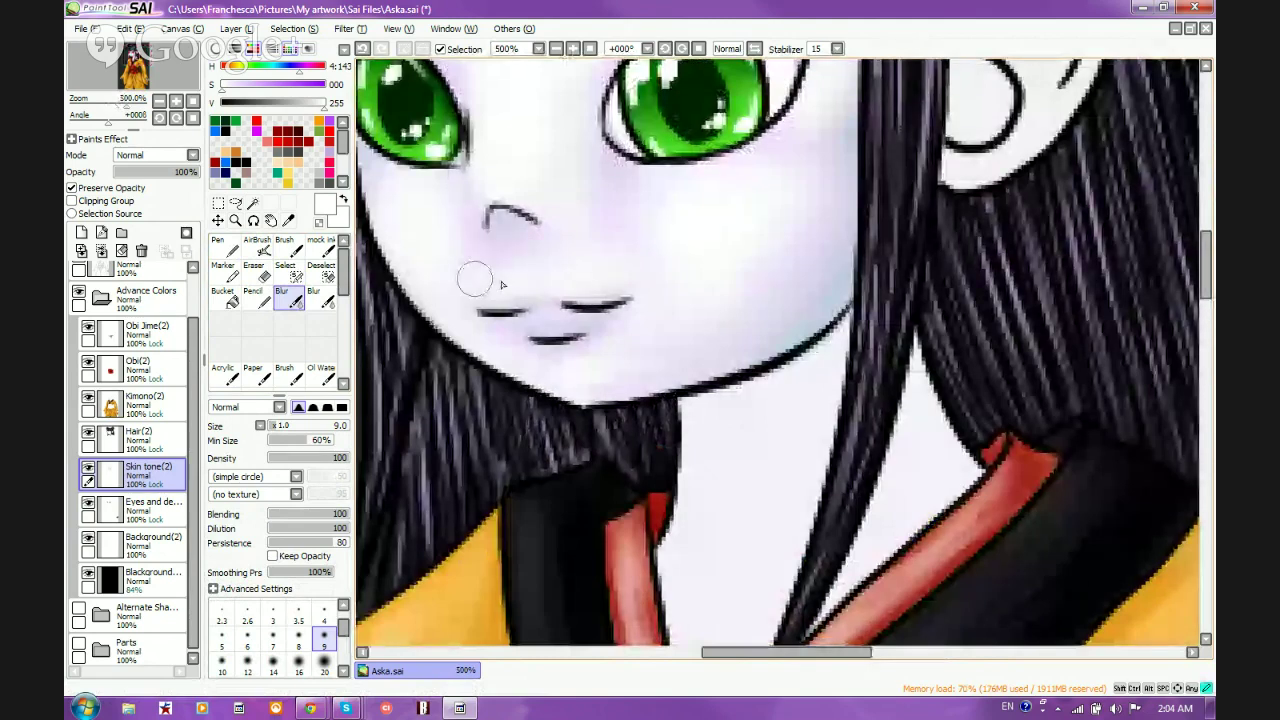
{"action": "scroll", "coordinate": [640, 290], "scroll_direction": "down", "scroll_amount": 2}
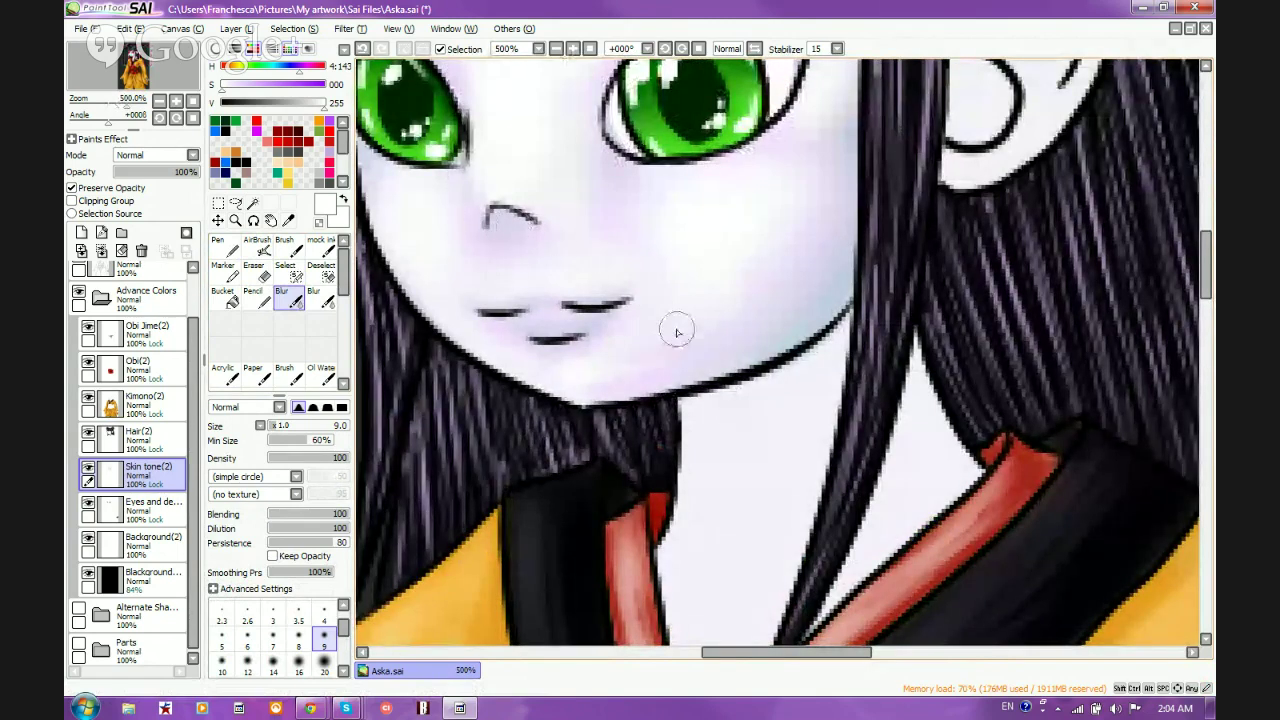
{"action": "scroll", "coordinate": [677, 329], "scroll_direction": "down", "scroll_amount": 1}
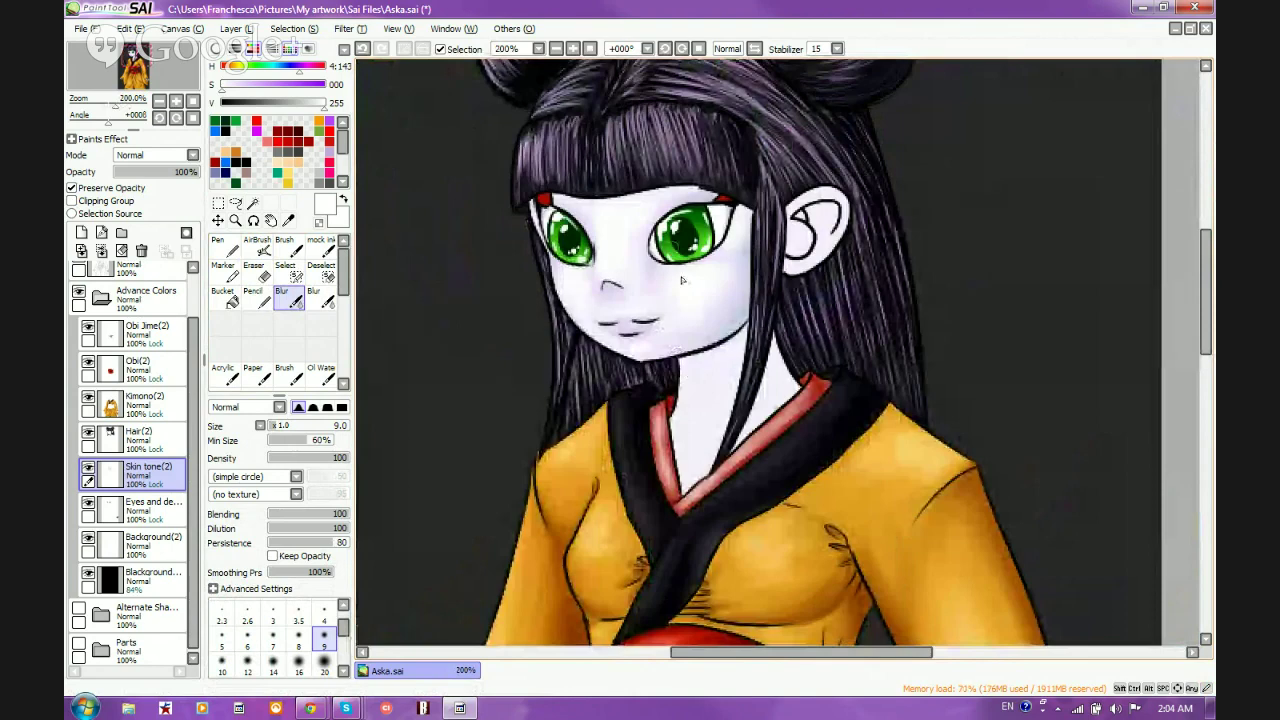
{"action": "scroll", "coordinate": [681, 280], "scroll_direction": "up", "scroll_amount": 1}
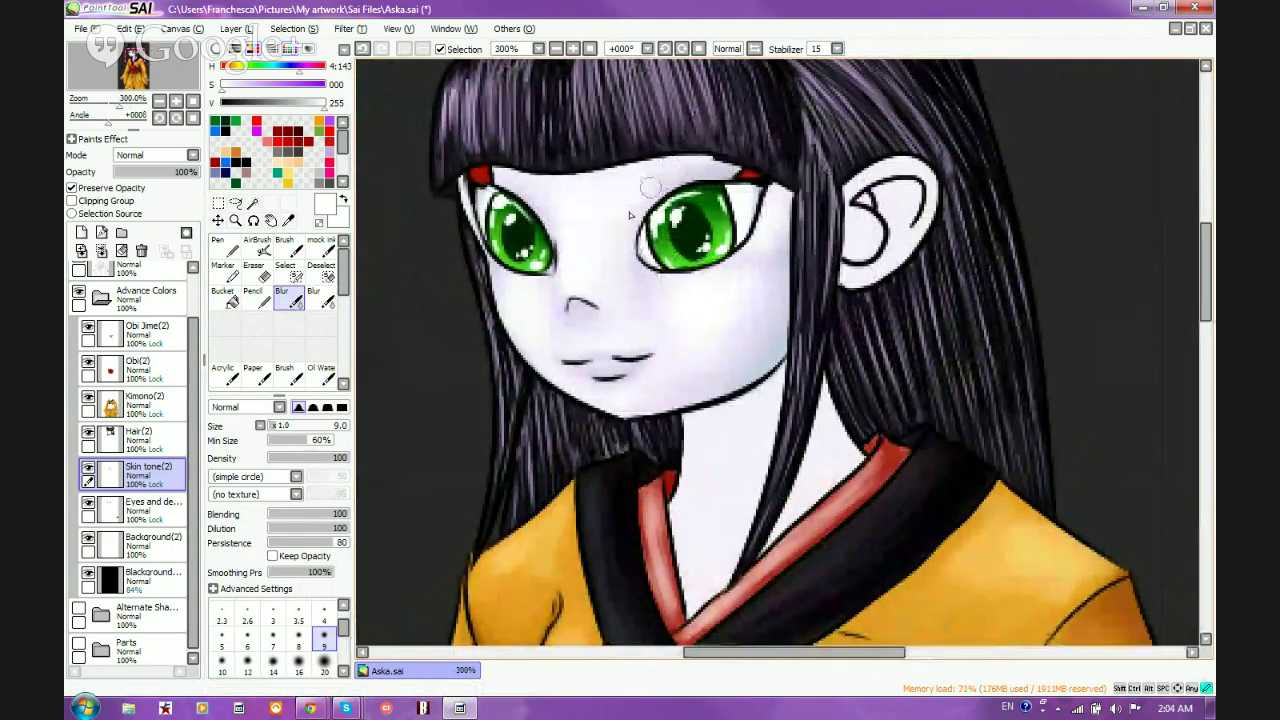
{"action": "right_click", "coordinate": [582, 306]}
{"action": "left_click", "coordinate": [261, 250]}
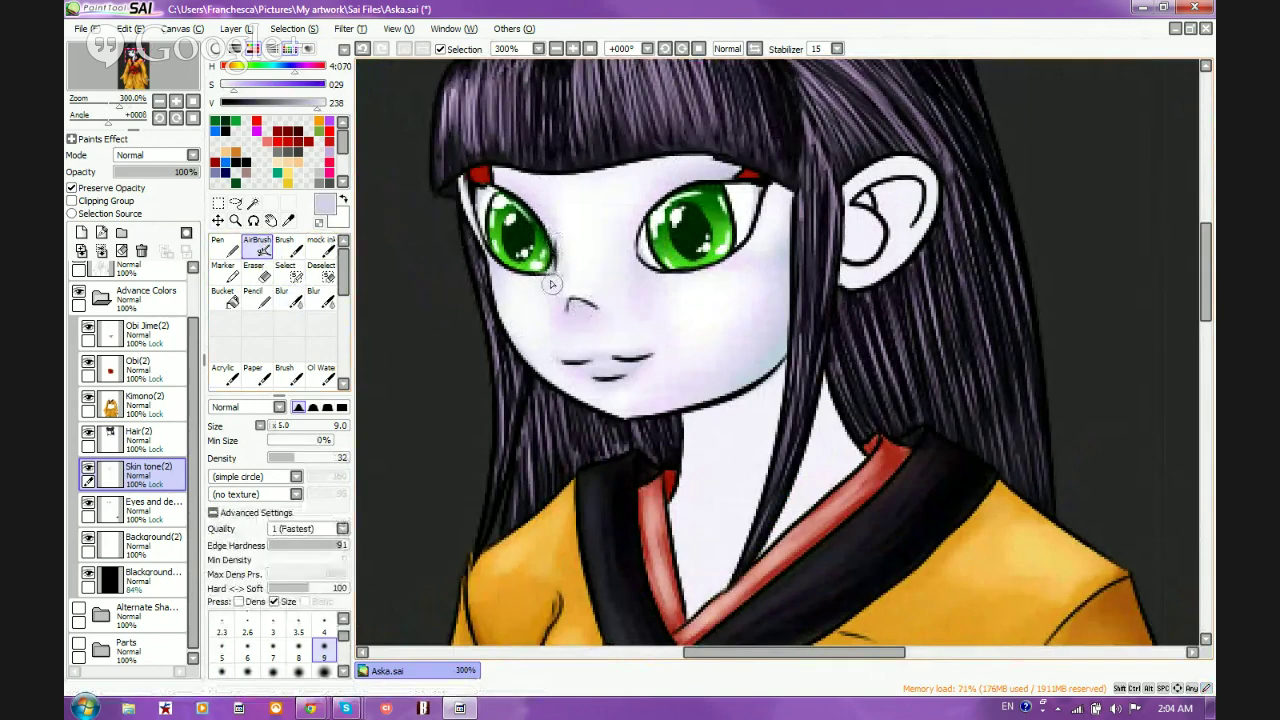
{"action": "left_click", "coordinate": [289, 297]}
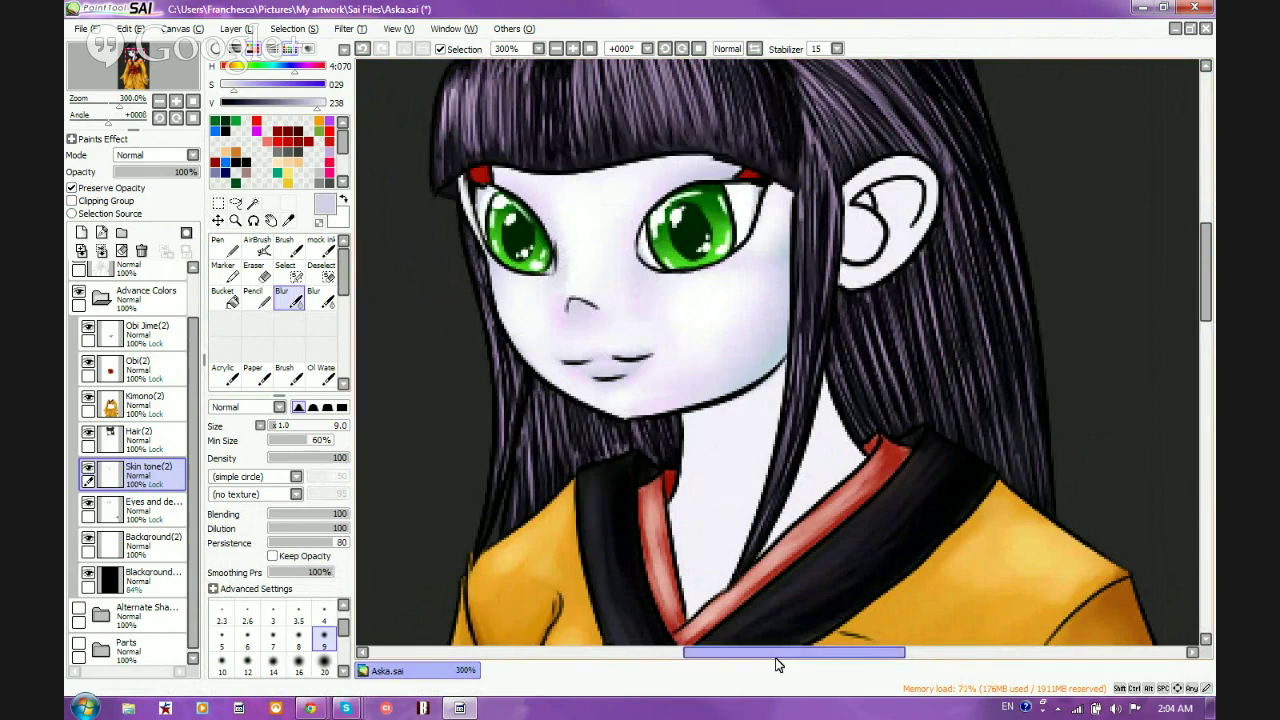
Airbrush soft lilac shadows, sampled from the cheek and jaw, inside the ear and along the neck at brush size 9
{"action": "right_click", "coordinate": [737, 334]}
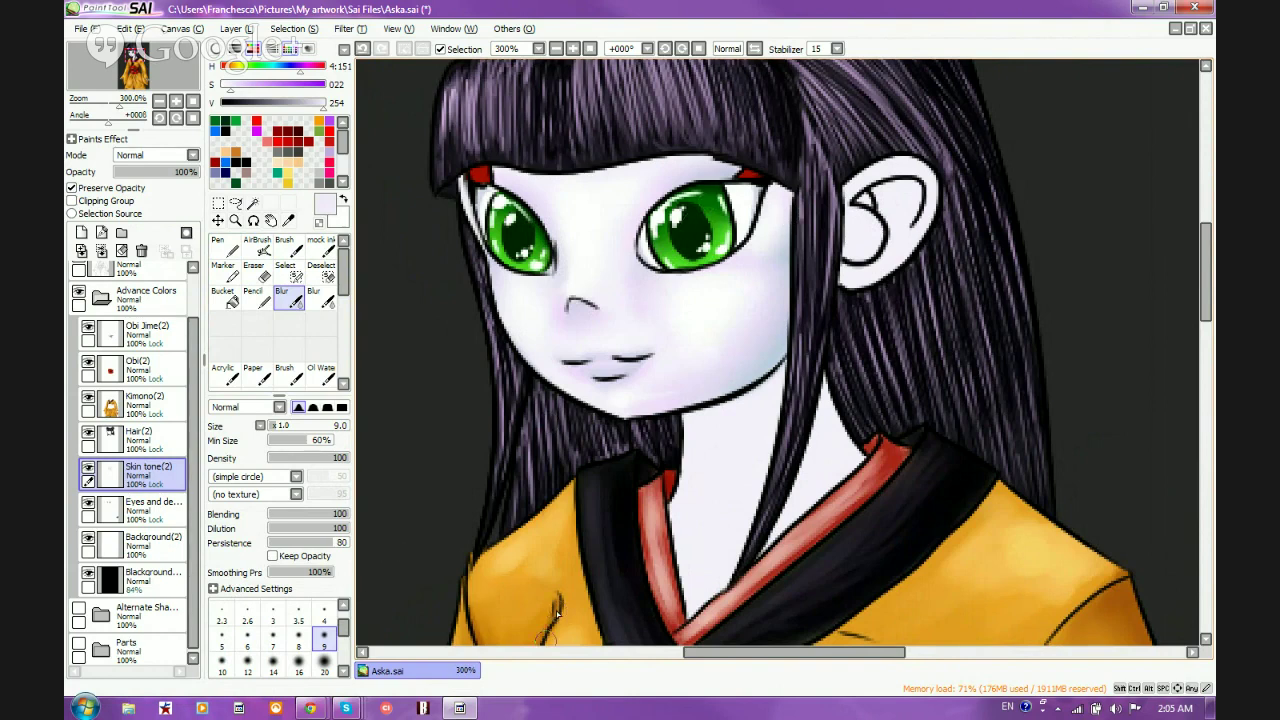
{"action": "left_click", "coordinate": [310, 708]}
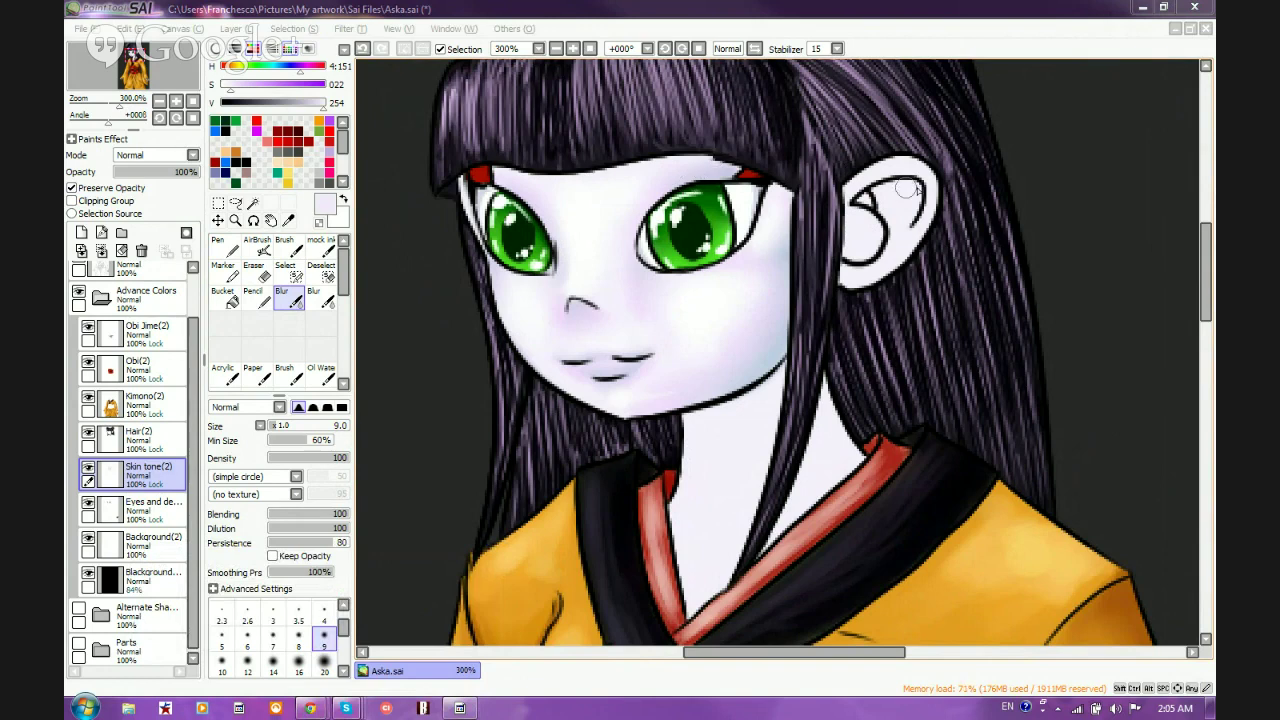
{"action": "left_click", "coordinate": [860, 203]}
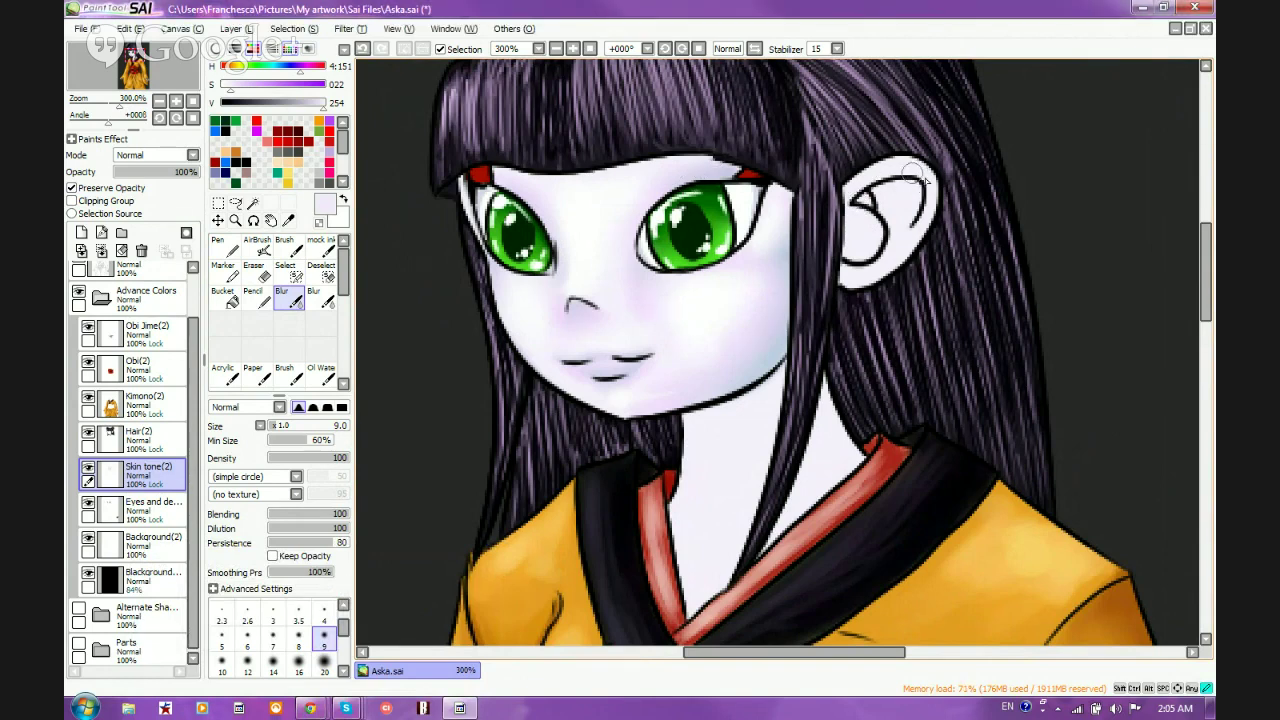
{"action": "key", "text": "v"}
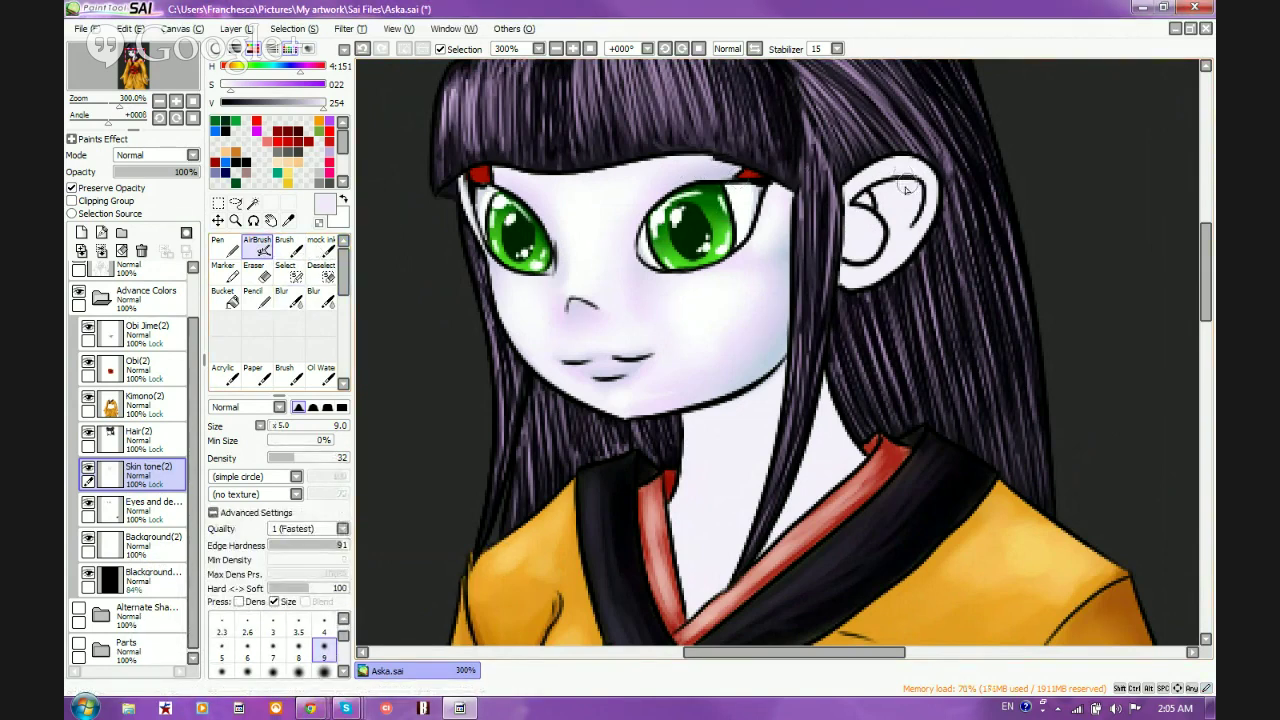
{"action": "mouse_move", "coordinate": [905, 187]}
{"action": "left_mouse_down"}
{"action": "mouse_move", "coordinate": [895, 184]}
{"action": "mouse_move", "coordinate": [893, 214]}
{"action": "mouse_move", "coordinate": [881, 196]}
{"action": "mouse_move", "coordinate": [930, 209]}
{"action": "mouse_move", "coordinate": [916, 220]}
{"action": "mouse_move", "coordinate": [886, 197]}
{"action": "mouse_move", "coordinate": [906, 178]}
{"action": "mouse_move", "coordinate": [870, 205]}
{"action": "mouse_move", "coordinate": [925, 172]}
{"action": "left_mouse_up"}
{"action": "left_click", "coordinate": [752, 347], "text": "alt"}
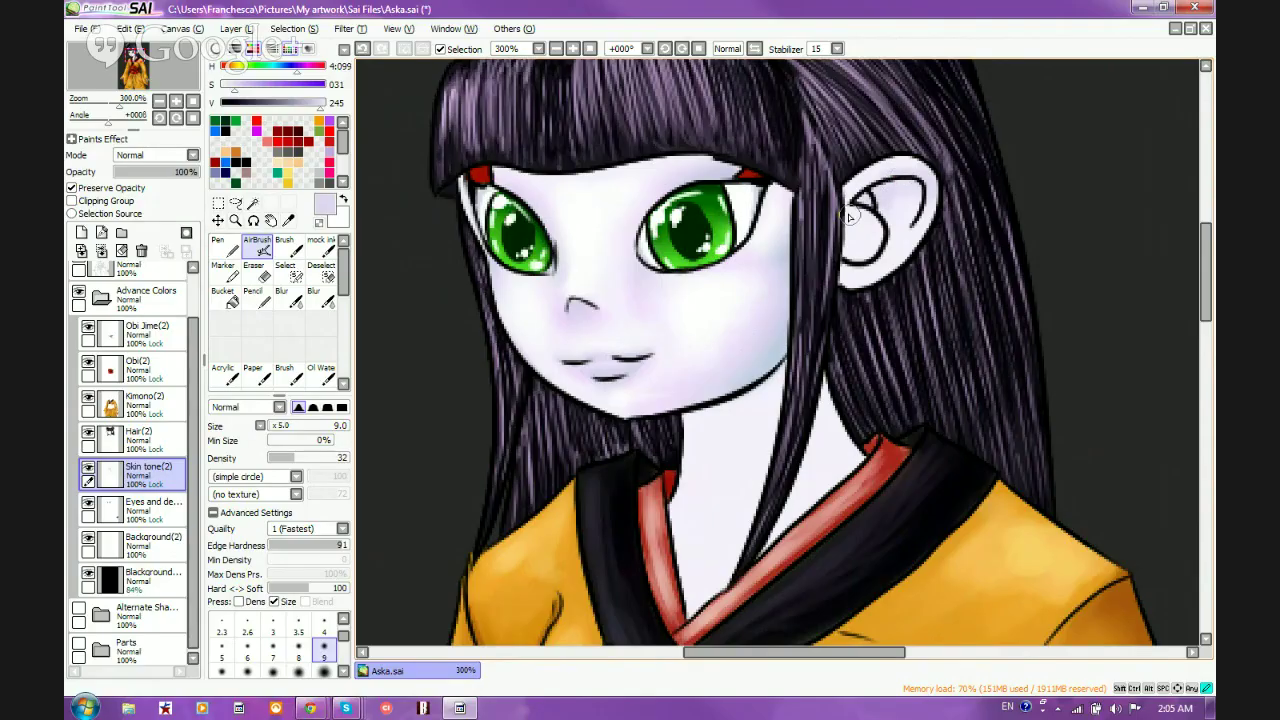
{"action": "left_click_drag", "start_coordinate": [850, 200], "coordinate": [878, 250]}
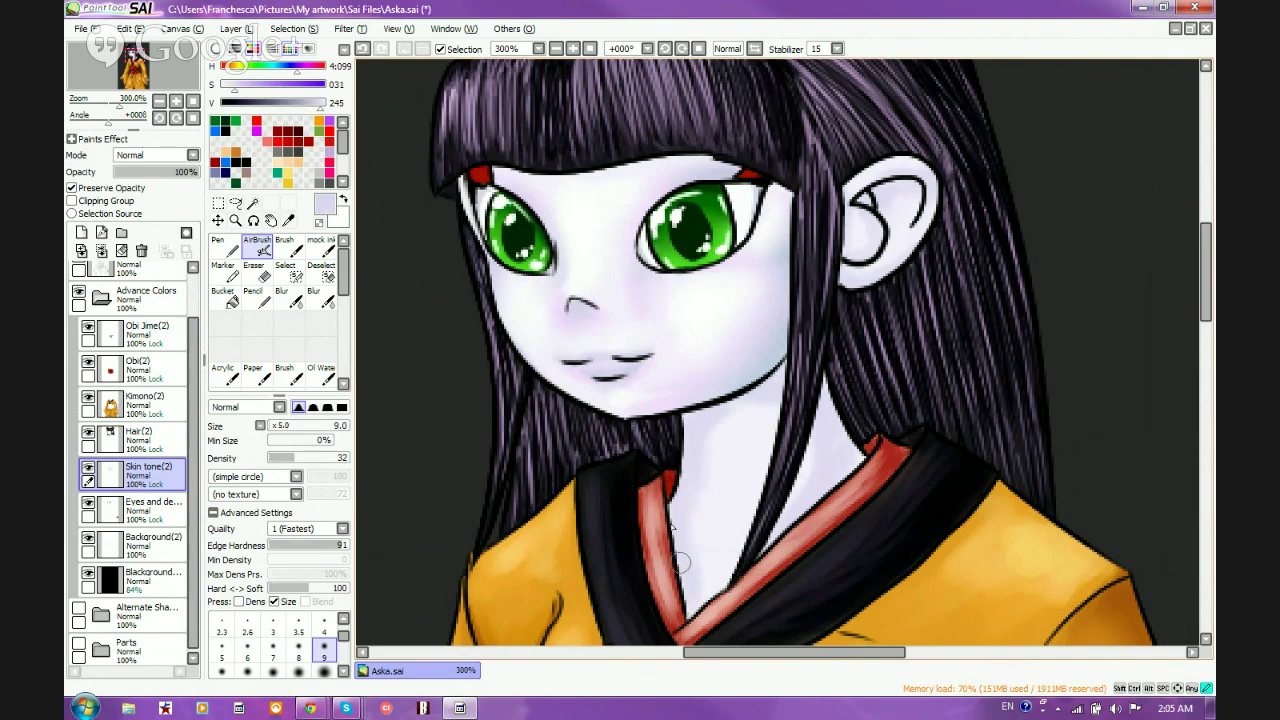
{"action": "left_click_drag", "start_coordinate": [792, 512], "coordinate": [744, 575]}
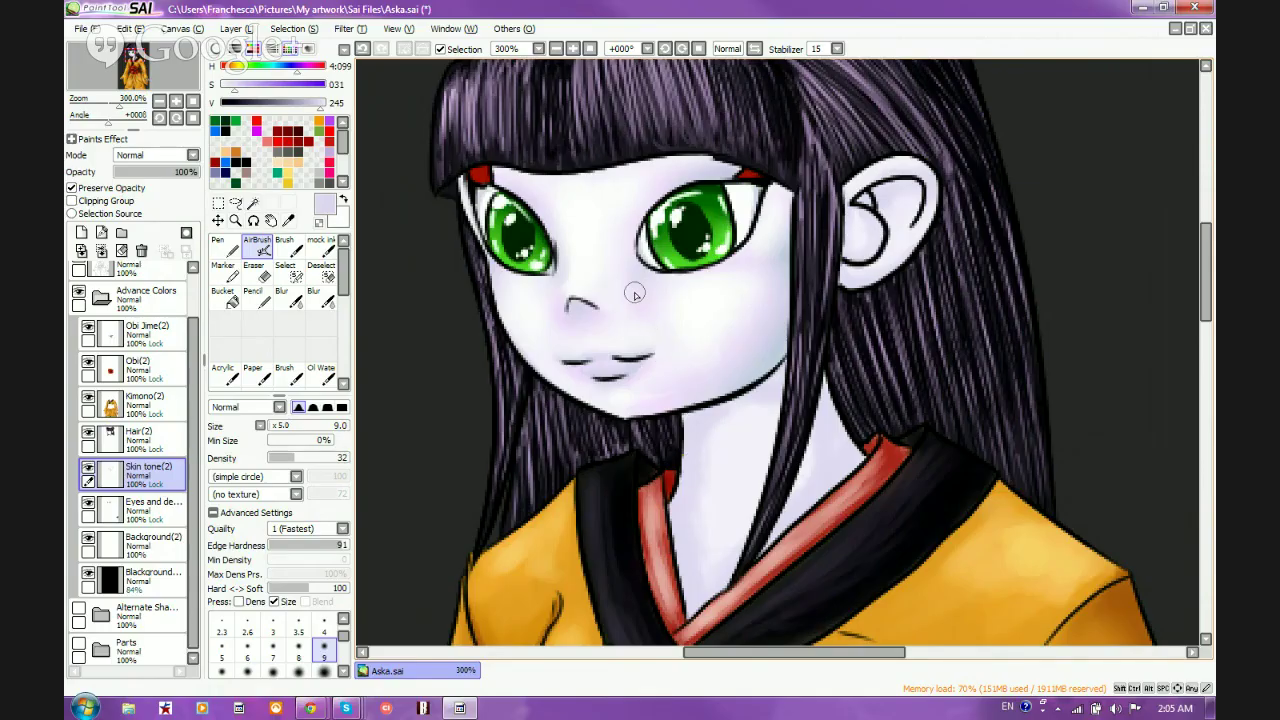
Deepen the neck, forehead and ear shadows with blue-grey sampled from the jaw, setting its value to 208 for the darkest shading
{"action": "right_click", "coordinate": [634, 293]}
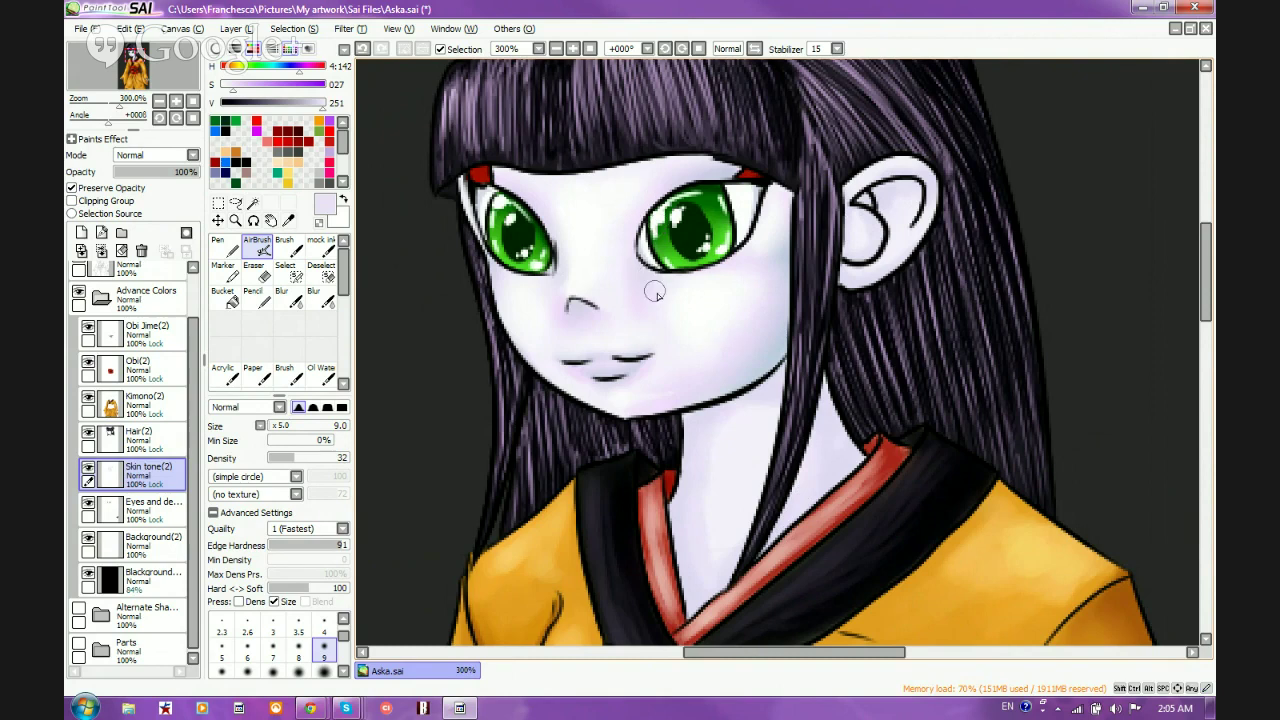
{"action": "left_click", "coordinate": [773, 351], "text": "alt"}
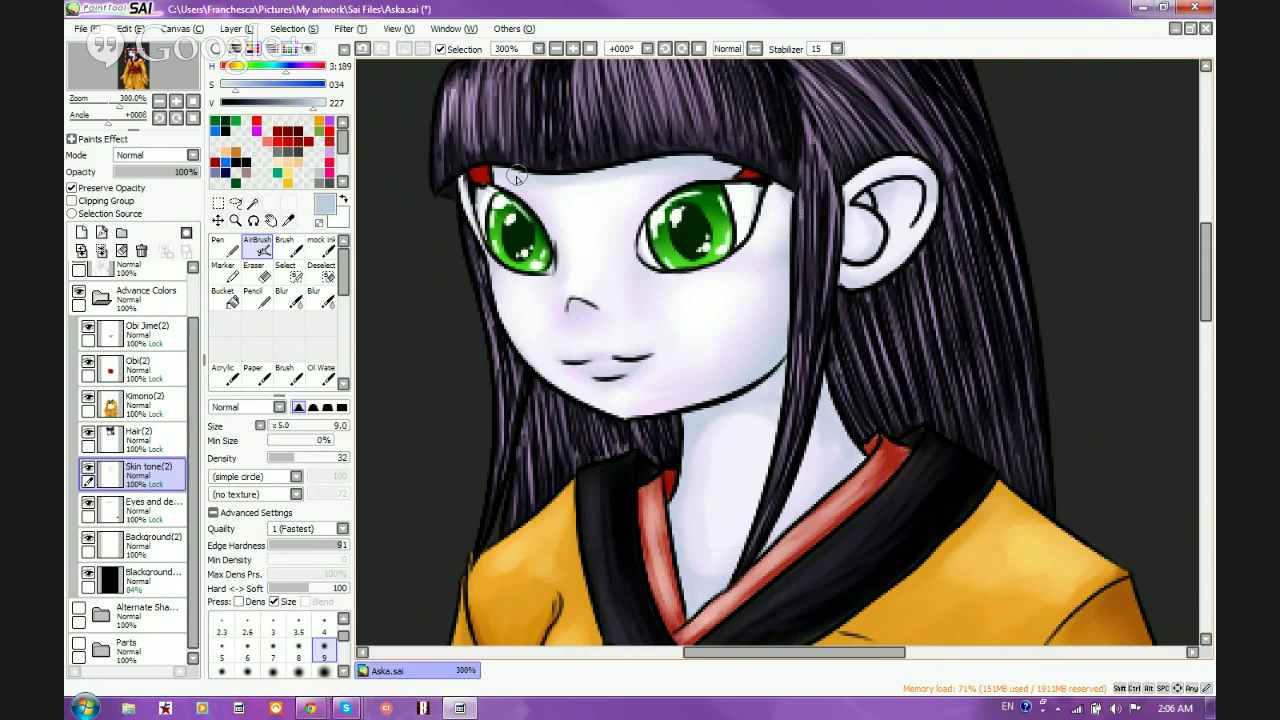
{"action": "left_click", "coordinate": [306, 102]}
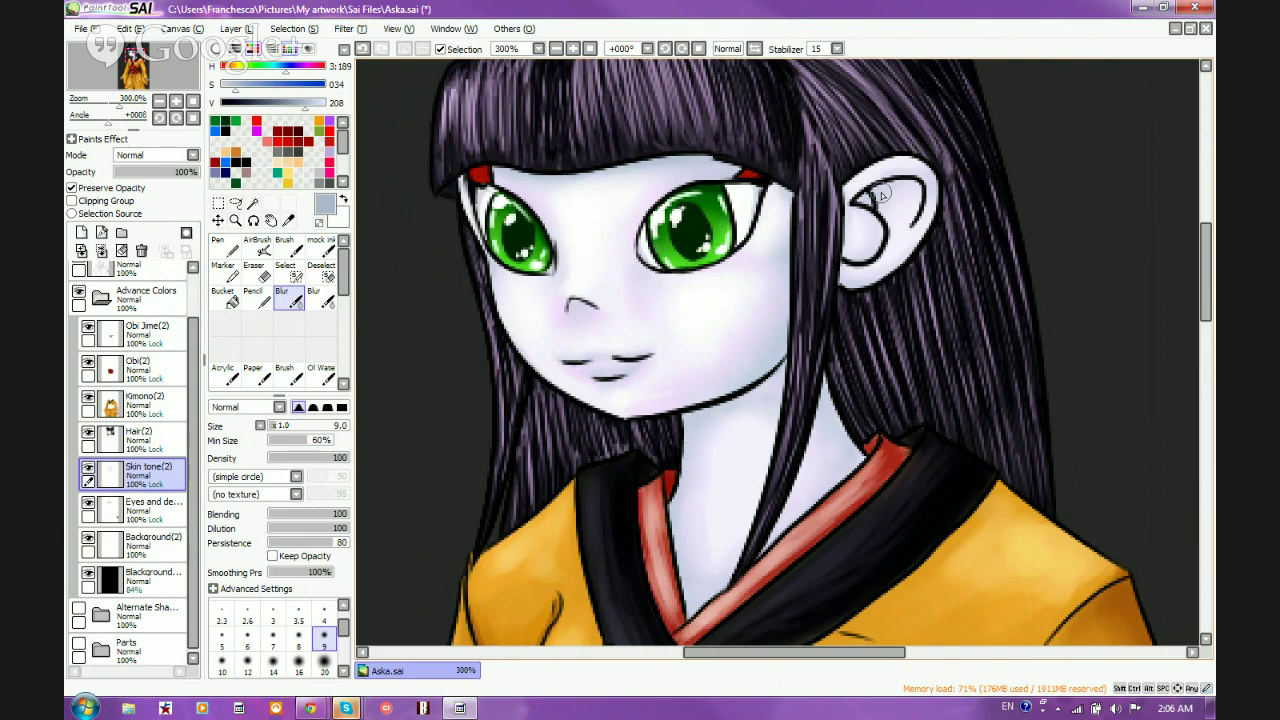
Airbrush white highlights, saturation 0 and value 255, on the face and soften them with the Blur brush
{"action": "scroll", "coordinate": [880, 195], "scroll_direction": "down", "scroll_amount": 2}
{"action": "scroll", "coordinate": [775, 228], "scroll_direction": "up", "scroll_amount": 1}
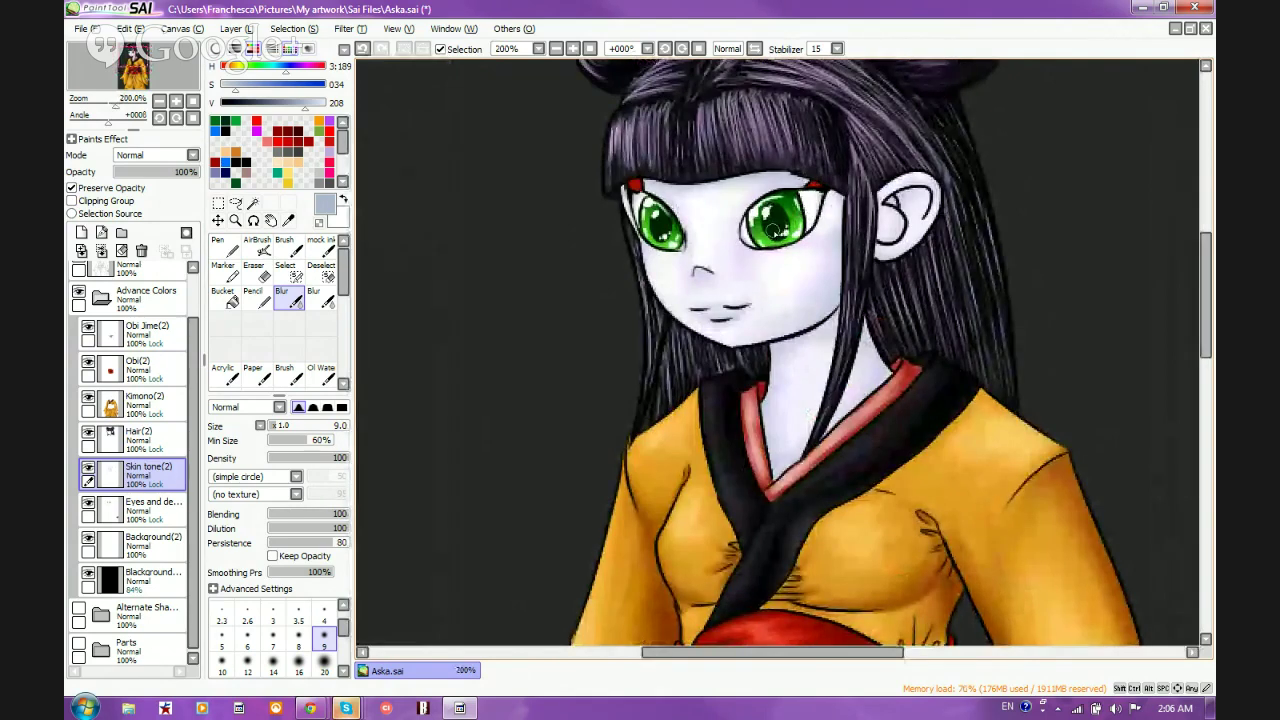
{"action": "scroll", "coordinate": [761, 290], "scroll_direction": "up", "scroll_amount": 2}
{"action": "scroll", "coordinate": [761, 292], "scroll_direction": "down", "scroll_amount": 3}
{"action": "scroll", "coordinate": [805, 447], "scroll_direction": "up", "scroll_amount": 2}
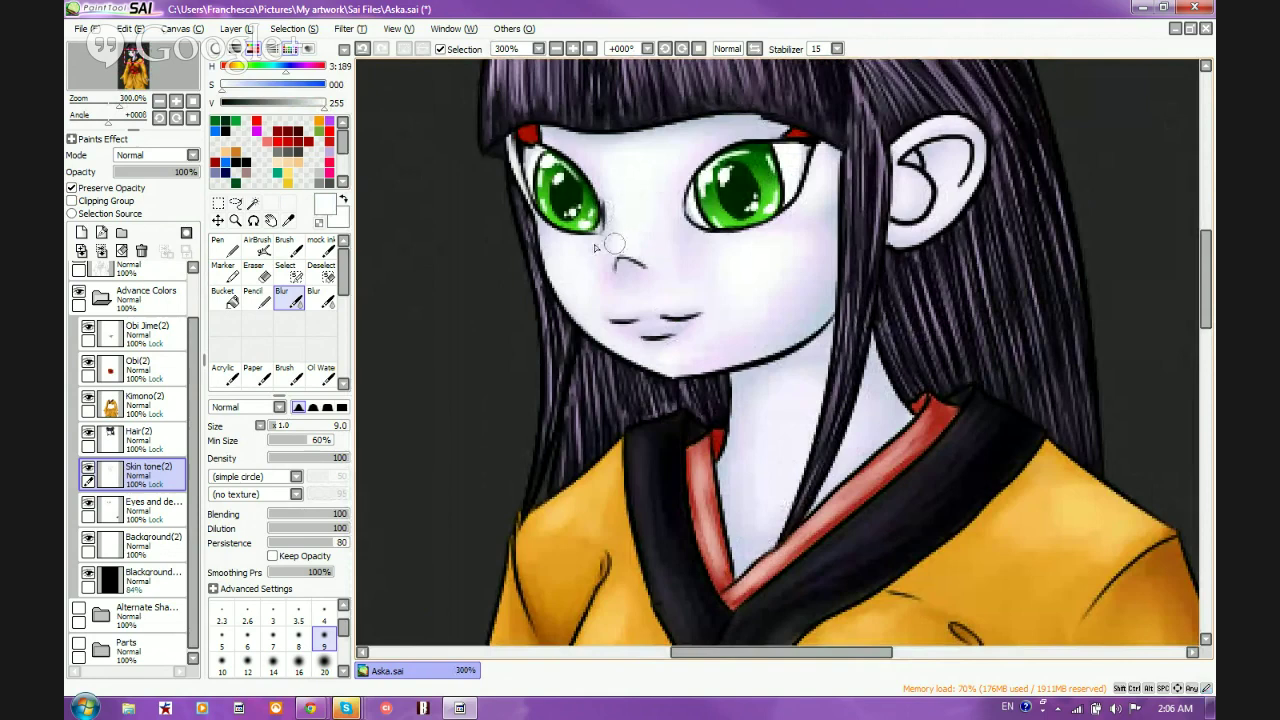
{"action": "left_click", "coordinate": [257, 245]}
{"action": "scroll", "coordinate": [879, 247], "scroll_direction": "down", "scroll_amount": 5}
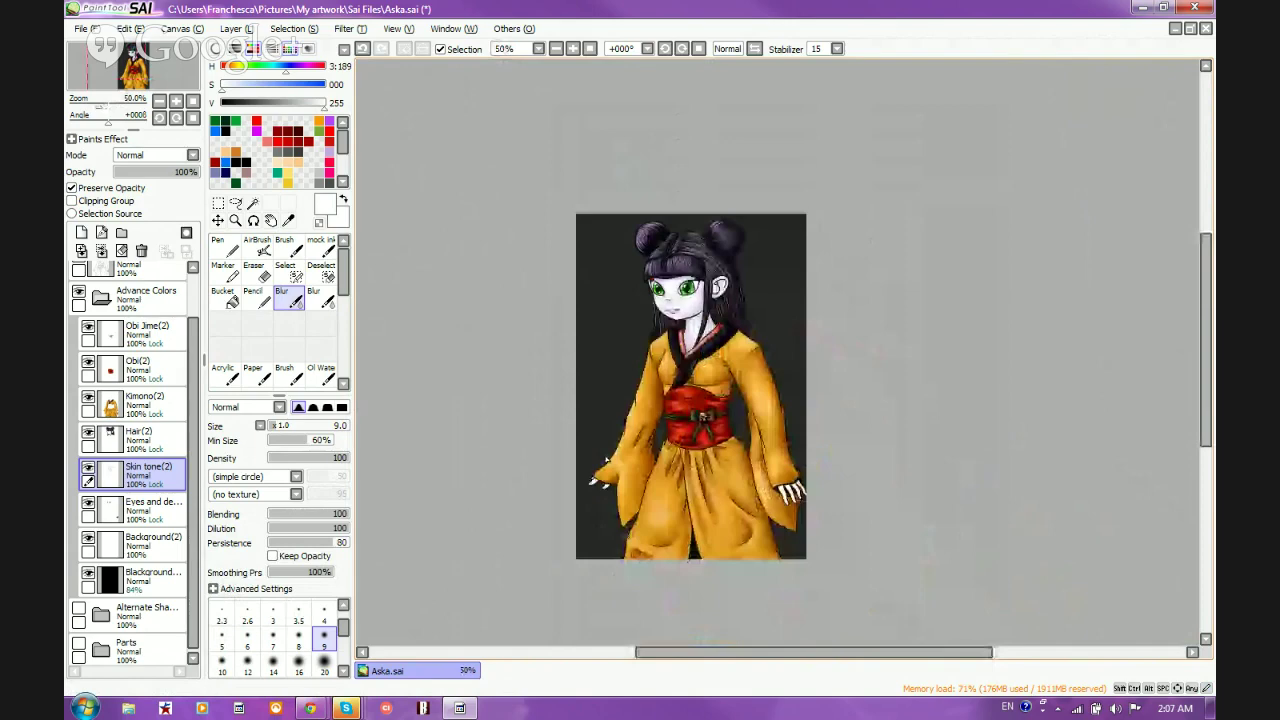
{"action": "scroll", "coordinate": [670, 245], "scroll_direction": "up", "scroll_amount": 6}
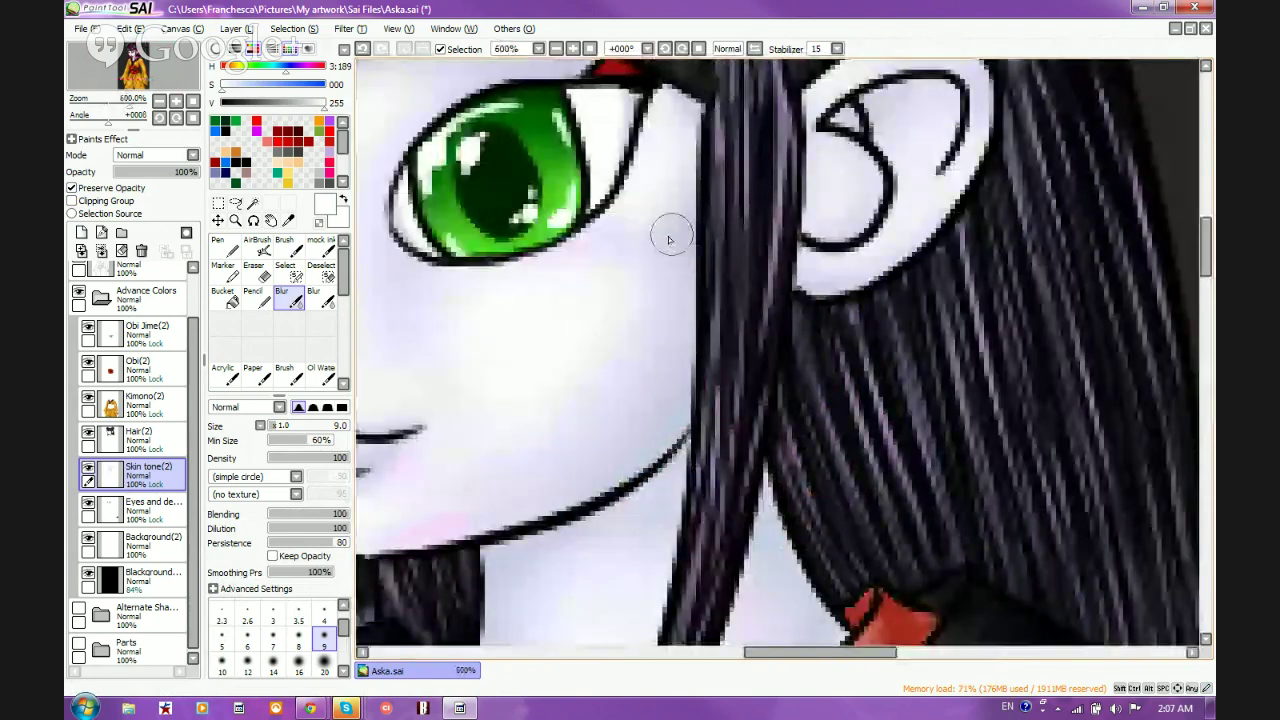
Airbrush pale lilac-grey shadows, saturation 27 and value 232, on the fingers of the character's right hand at size 9
{"action": "scroll", "coordinate": [670, 240], "scroll_direction": "down", "scroll_amount": 7}
{"action": "scroll", "coordinate": [555, 435], "scroll_direction": "up", "scroll_amount": 3}
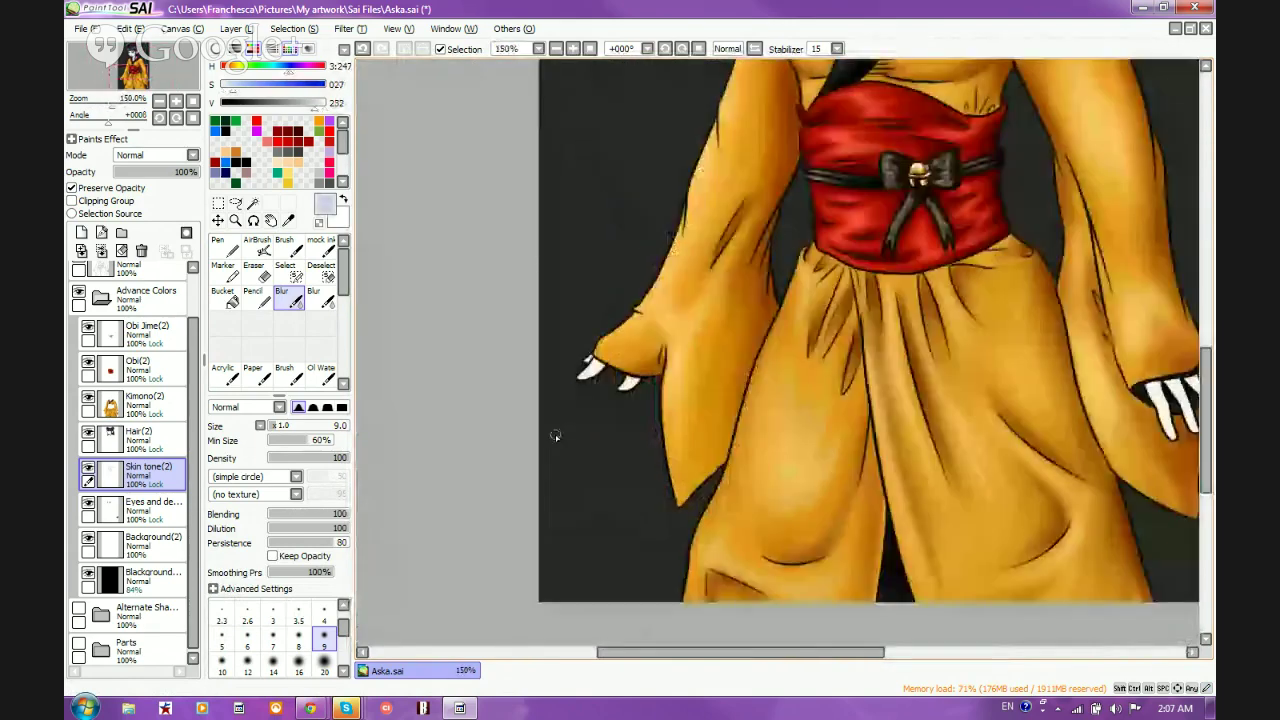
{"action": "scroll", "coordinate": [558, 425], "scroll_direction": "up", "scroll_amount": 5}
{"action": "left_click", "coordinate": [257, 245]}
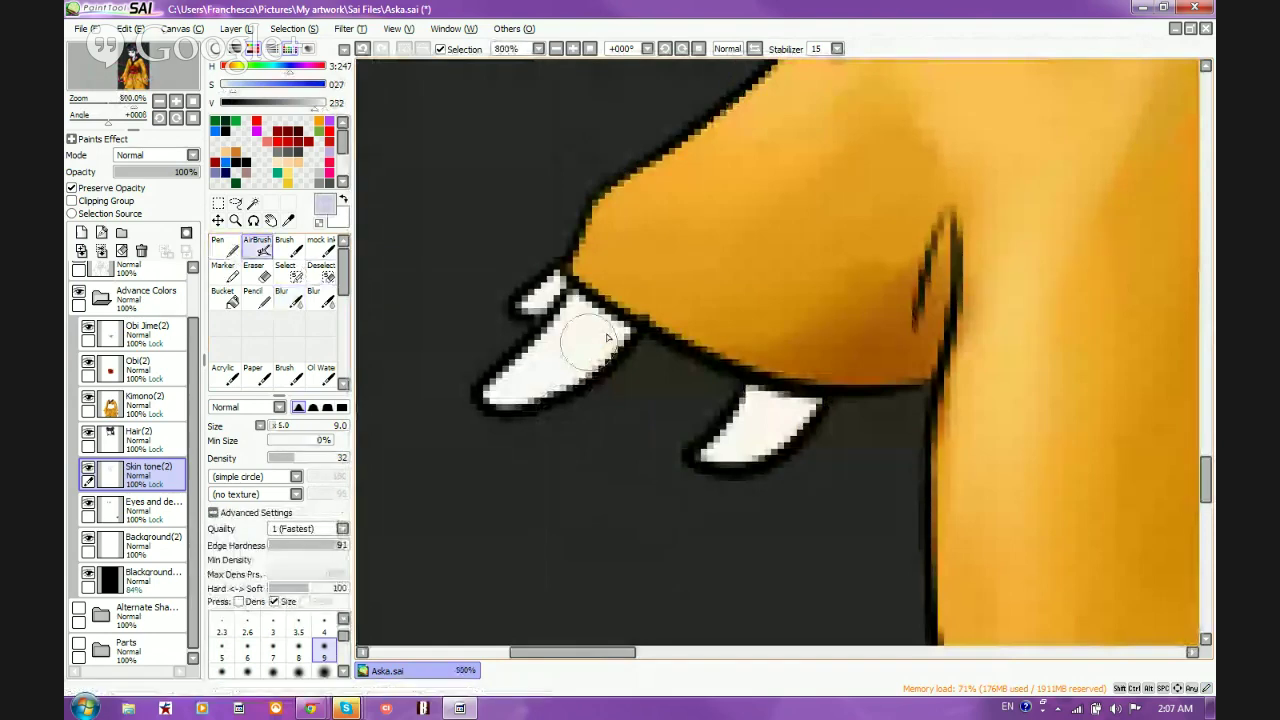
{"action": "left_click_drag", "start_coordinate": [607, 338], "coordinate": [576, 366]}
Airbrush lilac-grey, saturation 40 and value 208, on the left hand's fingers, at size 9 beneath the cuff and size 4 at the joints
{"action": "scroll", "coordinate": [480, 412], "scroll_direction": "down", "scroll_amount": 2}
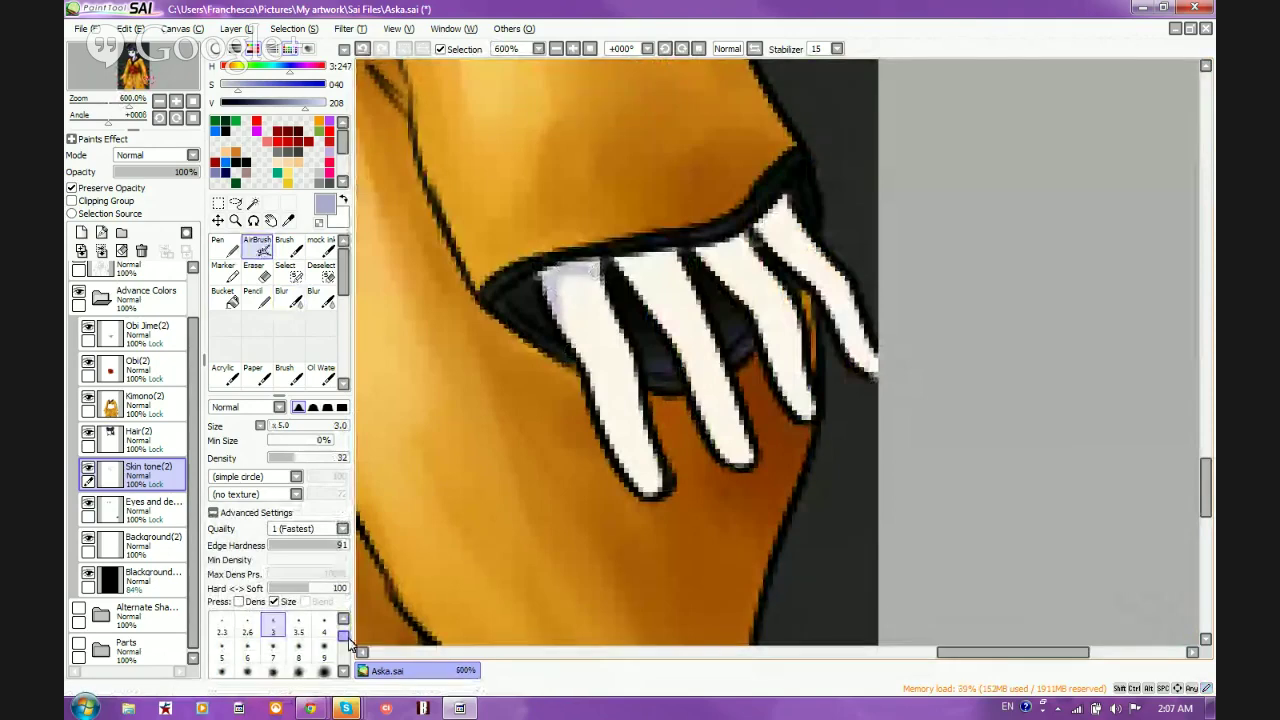
{"action": "left_click", "coordinate": [323, 648]}
{"action": "mouse_move", "coordinate": [576, 262]}
{"action": "left_mouse_down"}
{"action": "mouse_move", "coordinate": [702, 248]}
{"action": "mouse_move", "coordinate": [755, 225]}
{"action": "mouse_move", "coordinate": [682, 258]}
{"action": "mouse_move", "coordinate": [788, 185]}
{"action": "mouse_move", "coordinate": [727, 243]}
{"action": "mouse_move", "coordinate": [549, 280]}
{"action": "mouse_move", "coordinate": [550, 297]}
{"action": "mouse_move", "coordinate": [588, 258]}
{"action": "mouse_move", "coordinate": [539, 315]}
{"action": "mouse_move", "coordinate": [710, 258]}
{"action": "mouse_move", "coordinate": [664, 262]}
{"action": "mouse_move", "coordinate": [734, 255]}
{"action": "mouse_move", "coordinate": [800, 195]}
{"action": "left_mouse_up"}
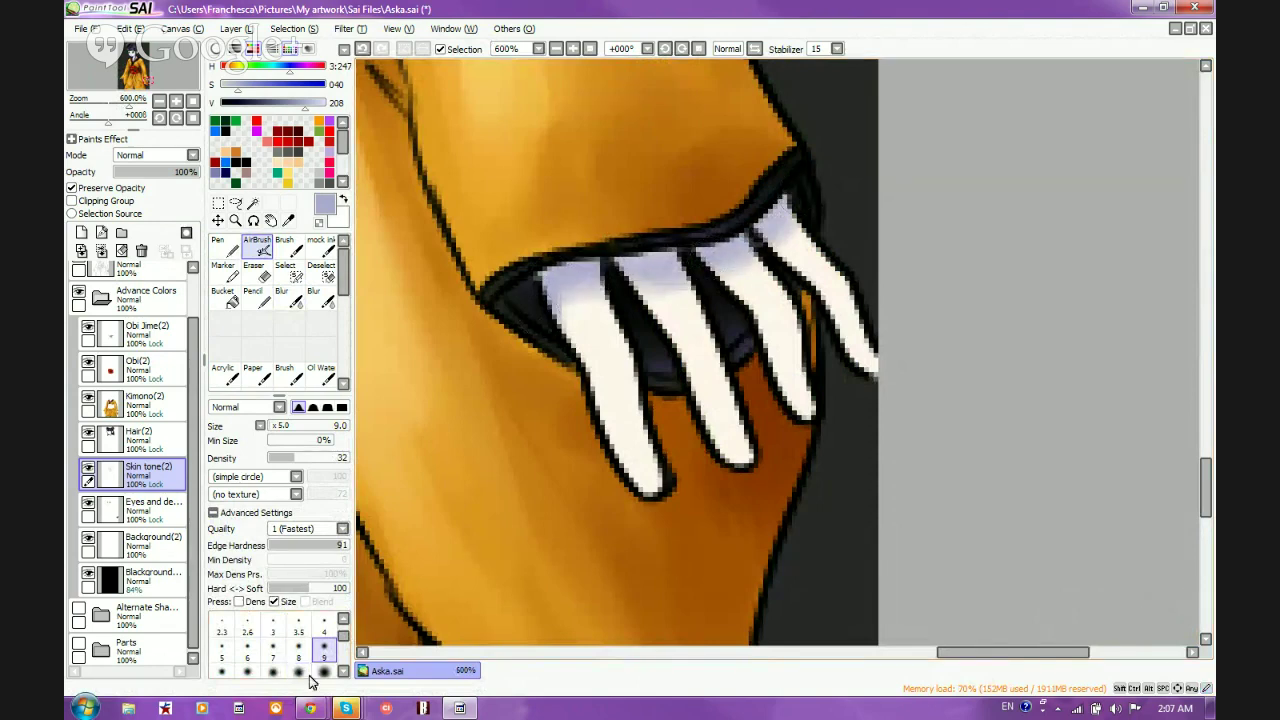
{"action": "left_click", "coordinate": [323, 622]}
{"action": "mouse_move", "coordinate": [559, 305]}
{"action": "left_mouse_down"}
{"action": "mouse_move", "coordinate": [607, 425]}
{"action": "mouse_move", "coordinate": [621, 376]}
{"action": "mouse_move", "coordinate": [614, 391]}
{"action": "mouse_move", "coordinate": [626, 384]}
{"action": "mouse_move", "coordinate": [648, 414]}
{"action": "left_mouse_up"}
{"action": "left_click_drag", "start_coordinate": [701, 349], "coordinate": [738, 420]}
{"action": "left_click_drag", "start_coordinate": [788, 319], "coordinate": [808, 378]}
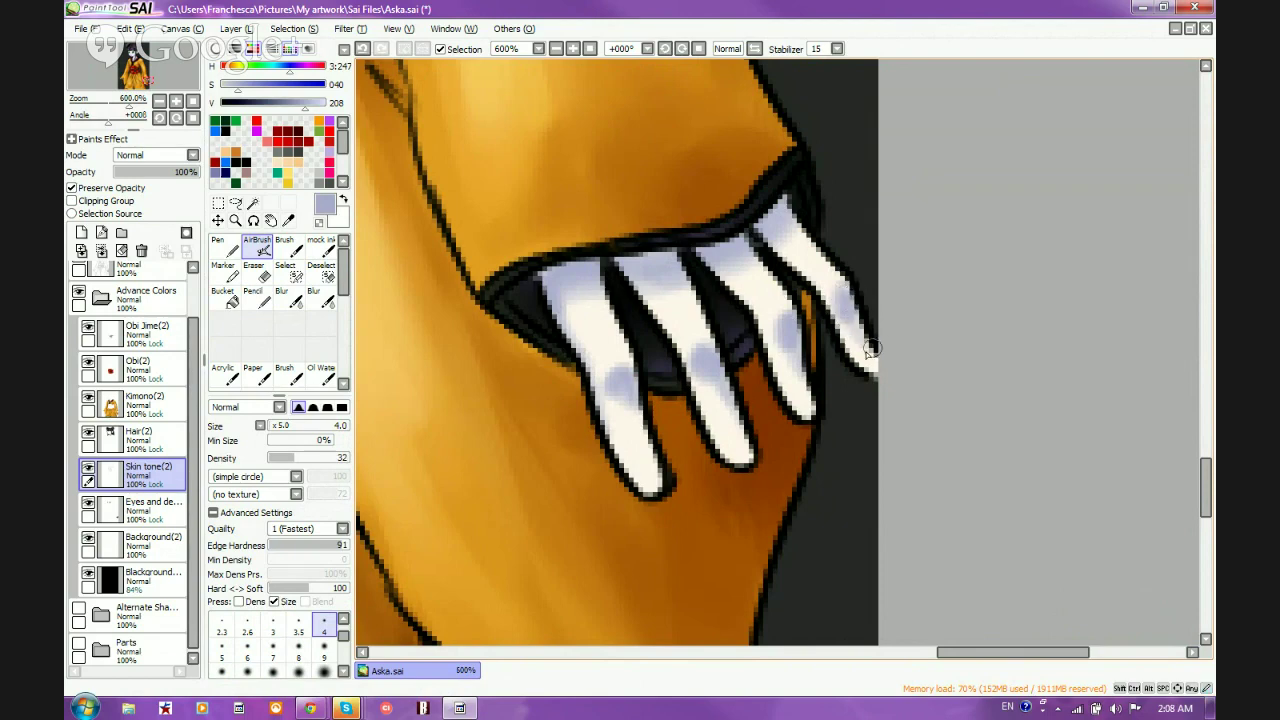
Blend the lilac-grey shadows on the left hand's fingers with the Blur brush at size 9
{"action": "left_click", "coordinate": [281, 297]}
{"action": "left_click_drag", "start_coordinate": [838, 300], "coordinate": [862, 330]}
{"action": "mouse_move", "coordinate": [806, 256]}
{"action": "left_mouse_down"}
{"action": "mouse_move", "coordinate": [840, 263]}
{"action": "mouse_move", "coordinate": [791, 236]}
{"action": "left_mouse_up"}
{"action": "mouse_move", "coordinate": [790, 354]}
{"action": "left_mouse_down"}
{"action": "mouse_move", "coordinate": [803, 382]}
{"action": "mouse_move", "coordinate": [782, 318]}
{"action": "left_mouse_up"}
{"action": "mouse_move", "coordinate": [750, 260]}
{"action": "left_mouse_down"}
{"action": "mouse_move", "coordinate": [709, 245]}
{"action": "mouse_move", "coordinate": [711, 370]}
{"action": "mouse_move", "coordinate": [738, 425]}
{"action": "mouse_move", "coordinate": [698, 361]}
{"action": "mouse_move", "coordinate": [723, 363]}
{"action": "mouse_move", "coordinate": [659, 276]}
{"action": "mouse_move", "coordinate": [621, 398]}
{"action": "mouse_move", "coordinate": [617, 386]}
{"action": "mouse_move", "coordinate": [644, 466]}
{"action": "mouse_move", "coordinate": [610, 336]}
{"action": "mouse_move", "coordinate": [617, 344]}
{"action": "mouse_move", "coordinate": [566, 292]}
{"action": "mouse_move", "coordinate": [617, 311]}
{"action": "mouse_move", "coordinate": [713, 247]}
{"action": "mouse_move", "coordinate": [805, 233]}
{"action": "mouse_move", "coordinate": [668, 256]}
{"action": "left_mouse_up"}
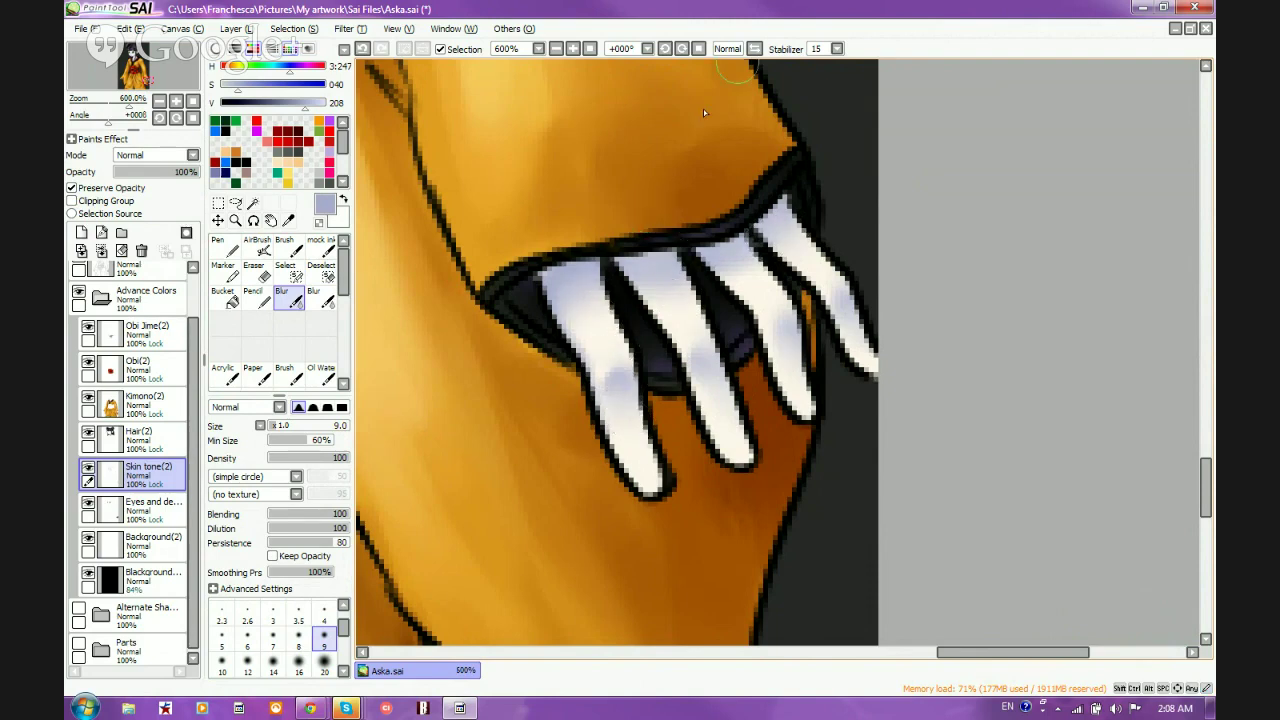
Examine the skin shading across the whole figure, from the hands to the face and neck
{"action": "scroll", "coordinate": [822, 365], "scroll_direction": "down", "scroll_amount": 2}
{"action": "scroll", "coordinate": [822, 365], "scroll_direction": "down", "scroll_amount": 5}
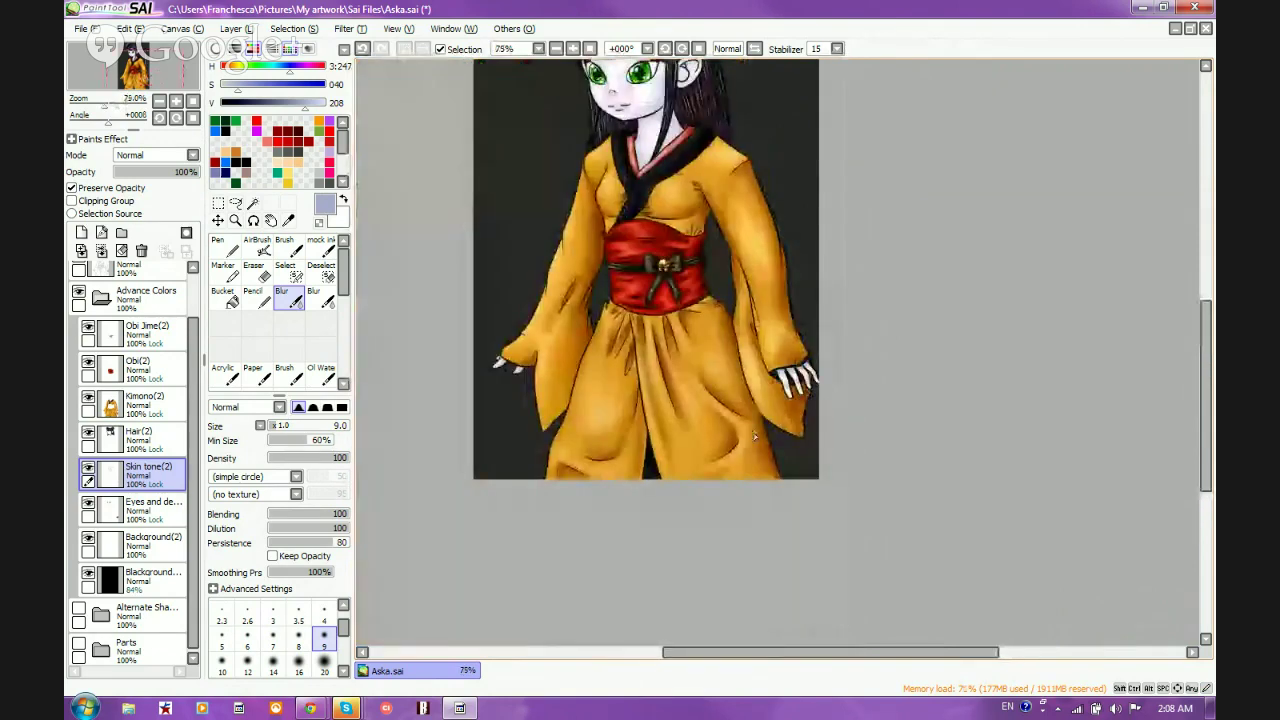
{"action": "scroll", "coordinate": [643, 167], "scroll_direction": "up", "scroll_amount": 1}
{"action": "scroll", "coordinate": [643, 167], "scroll_direction": "down", "scroll_amount": 1}
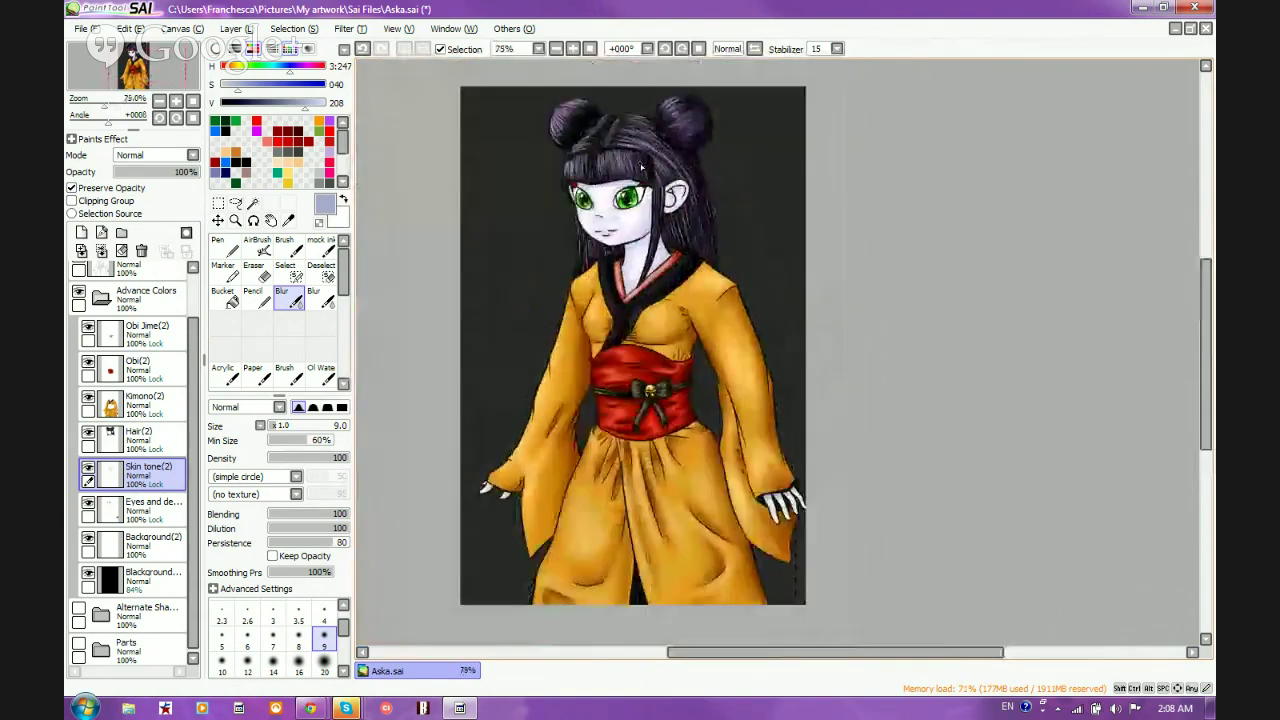
{"action": "scroll", "coordinate": [641, 165], "scroll_direction": "up", "scroll_amount": 3}
{"action": "scroll", "coordinate": [638, 163], "scroll_direction": "down", "scroll_amount": 3}
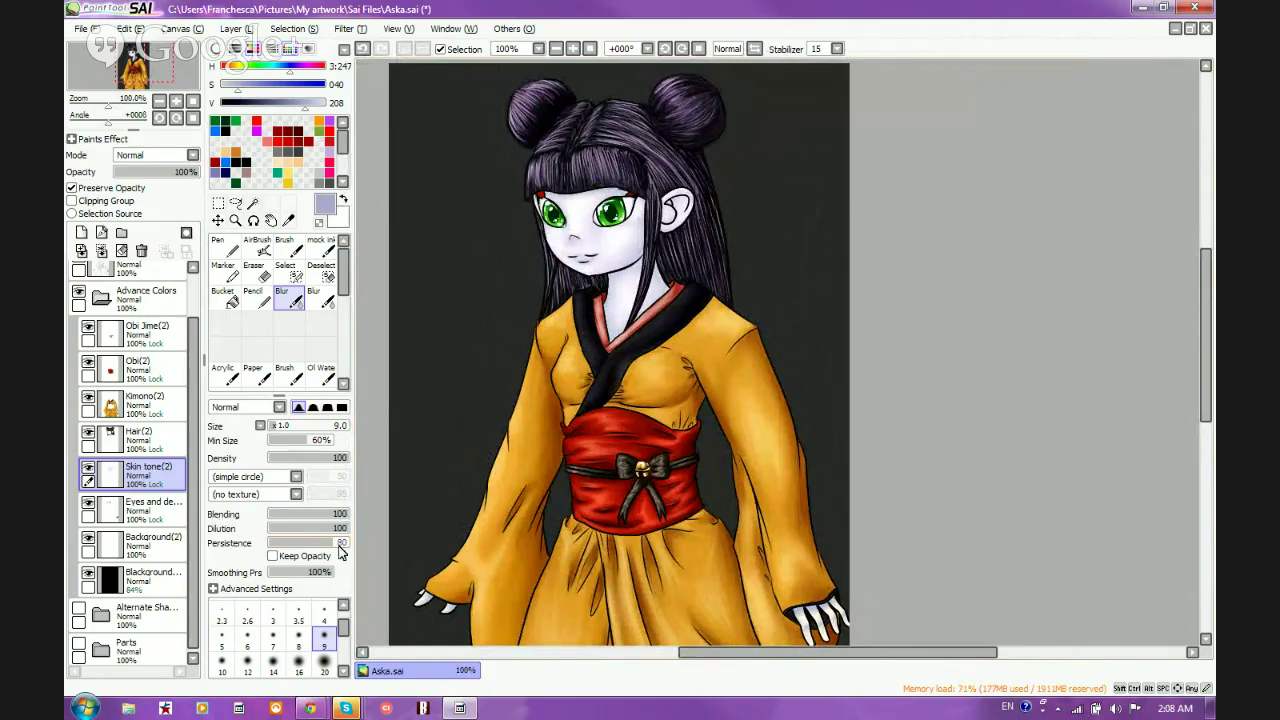
{"action": "scroll", "coordinate": [718, 372], "scroll_direction": "down", "scroll_amount": 1}
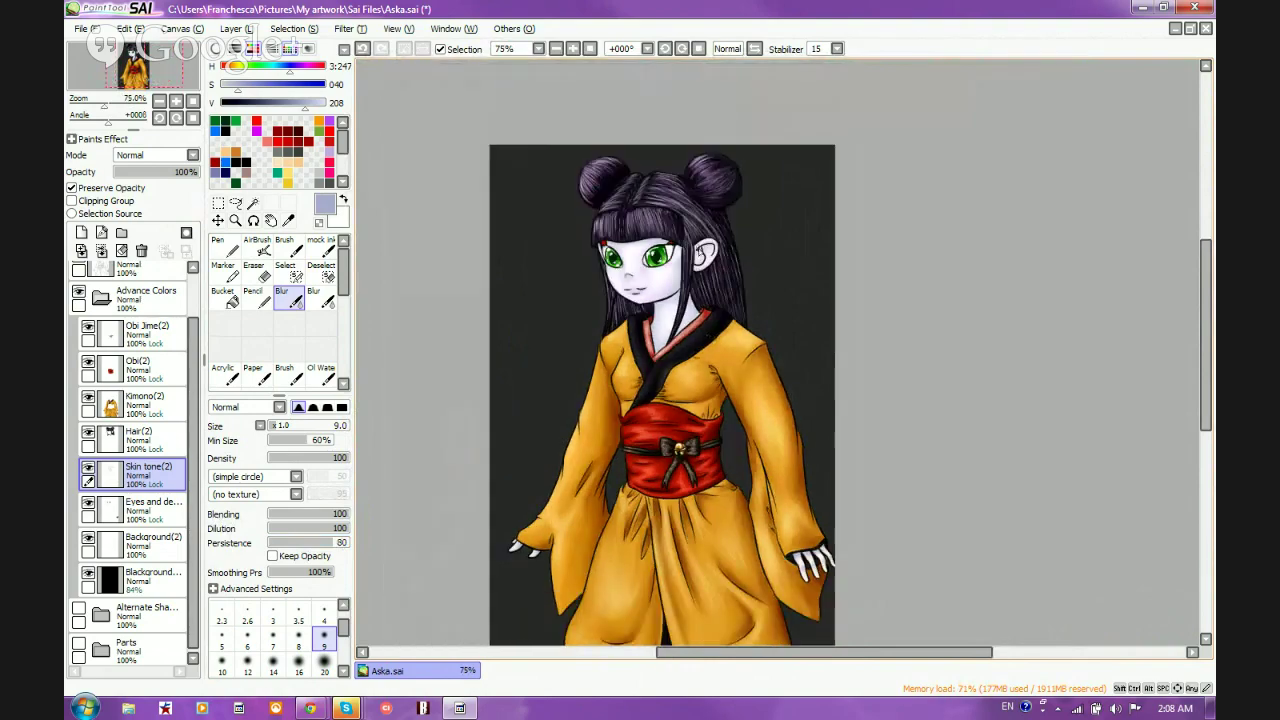
Examine the shading of the hair buns, face and whole figure, sampling a lilac tone from the hair
{"action": "scroll", "coordinate": [688, 236], "scroll_direction": "up", "scroll_amount": 1}
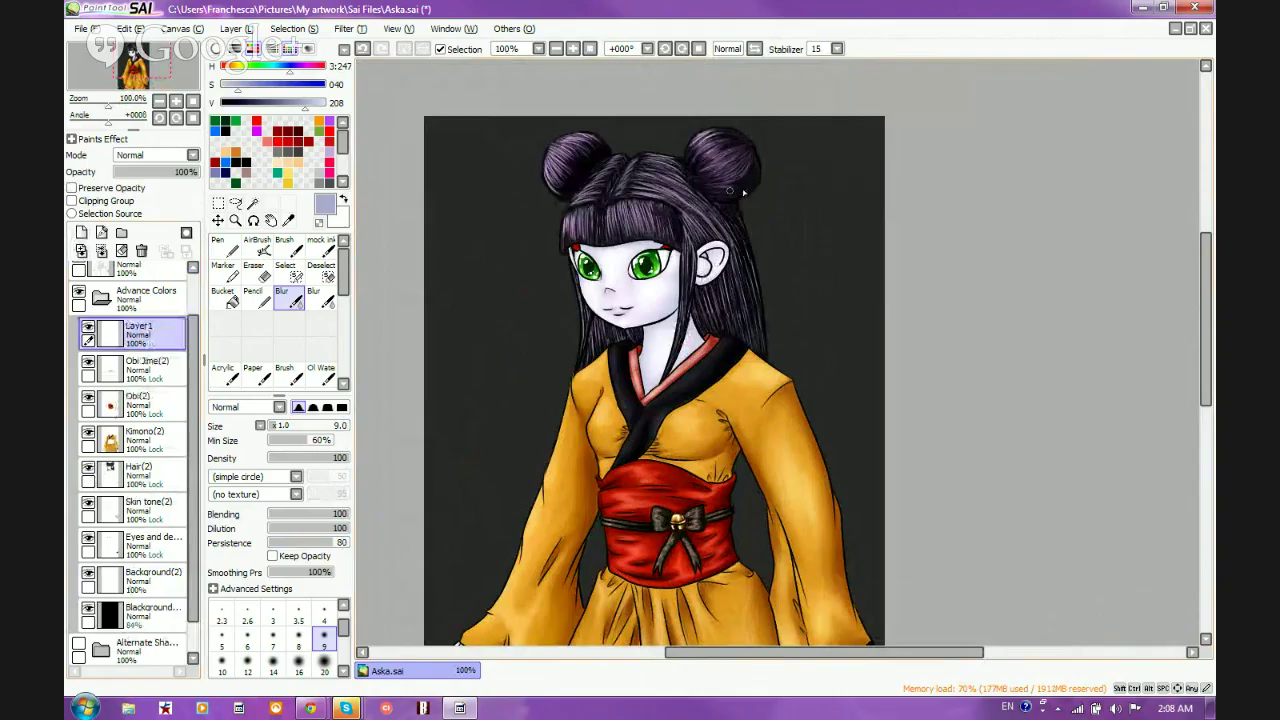
{"action": "scroll", "coordinate": [500, 134], "scroll_direction": "up", "scroll_amount": 5}
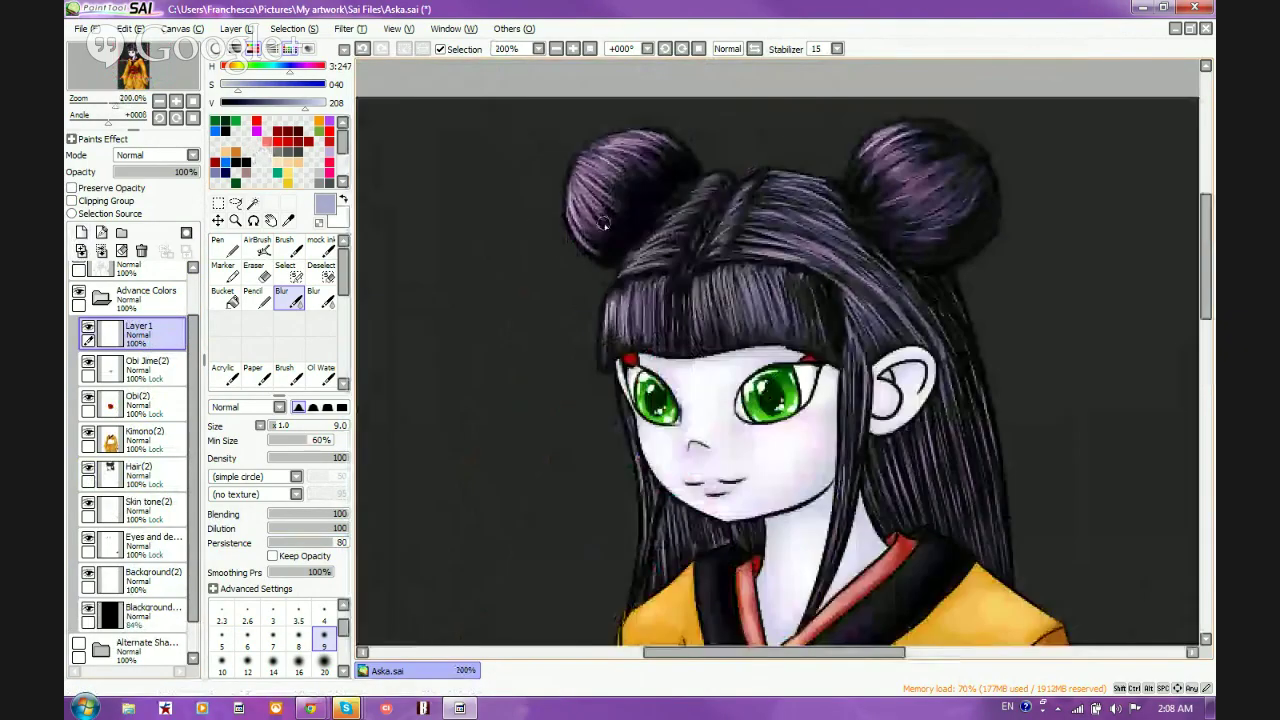
{"action": "left_click", "coordinate": [500, 175], "text": "alt"}
{"action": "scroll", "coordinate": [500, 175], "scroll_direction": "down", "scroll_amount": 3}
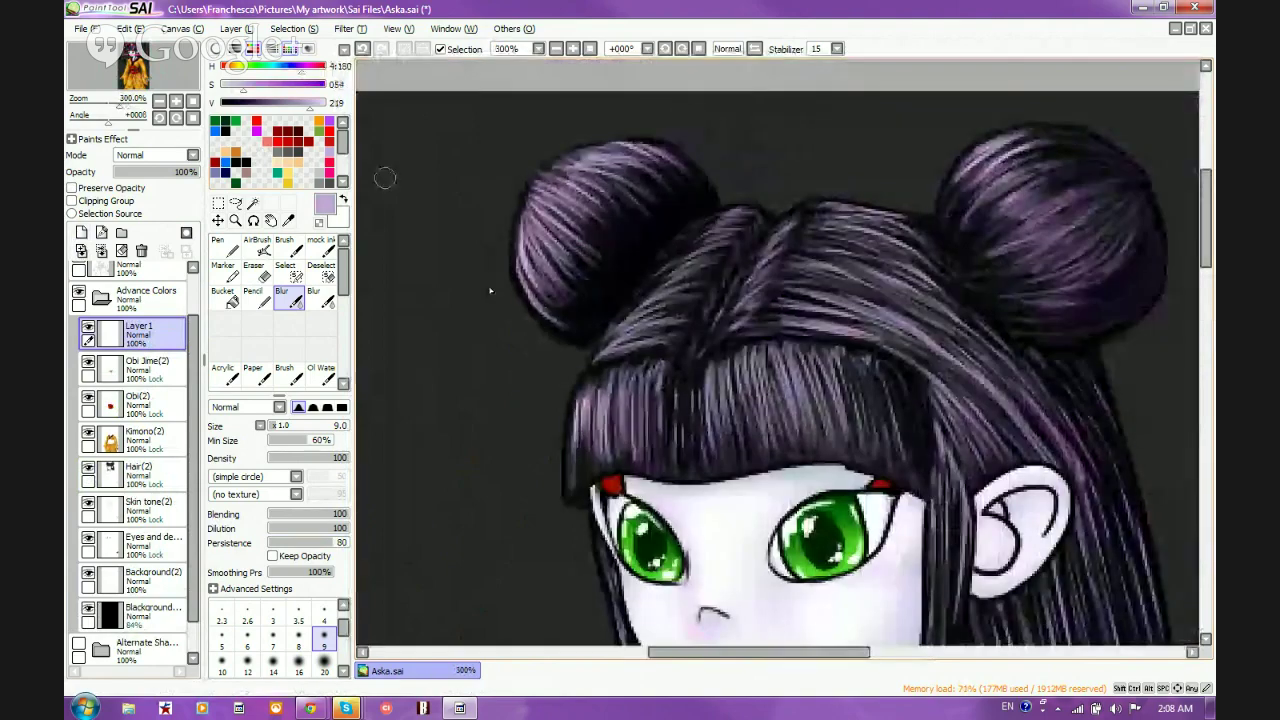
{"action": "scroll", "coordinate": [679, 427], "scroll_direction": "down", "scroll_amount": 2}
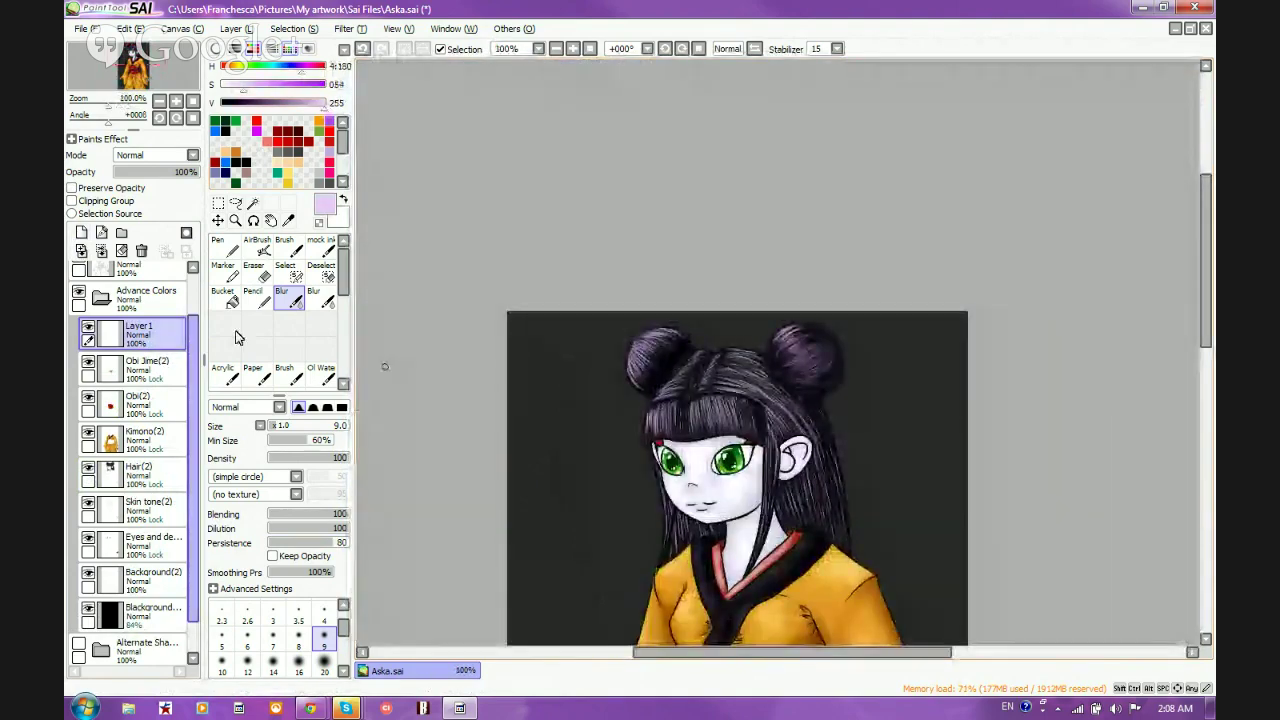
{"action": "scroll", "coordinate": [550, 393], "scroll_direction": "down", "scroll_amount": 1}
{"action": "scroll", "coordinate": [550, 393], "scroll_direction": "down", "scroll_amount": 3}
{"action": "scroll", "coordinate": [483, 183], "scroll_direction": "up", "scroll_amount": 5}
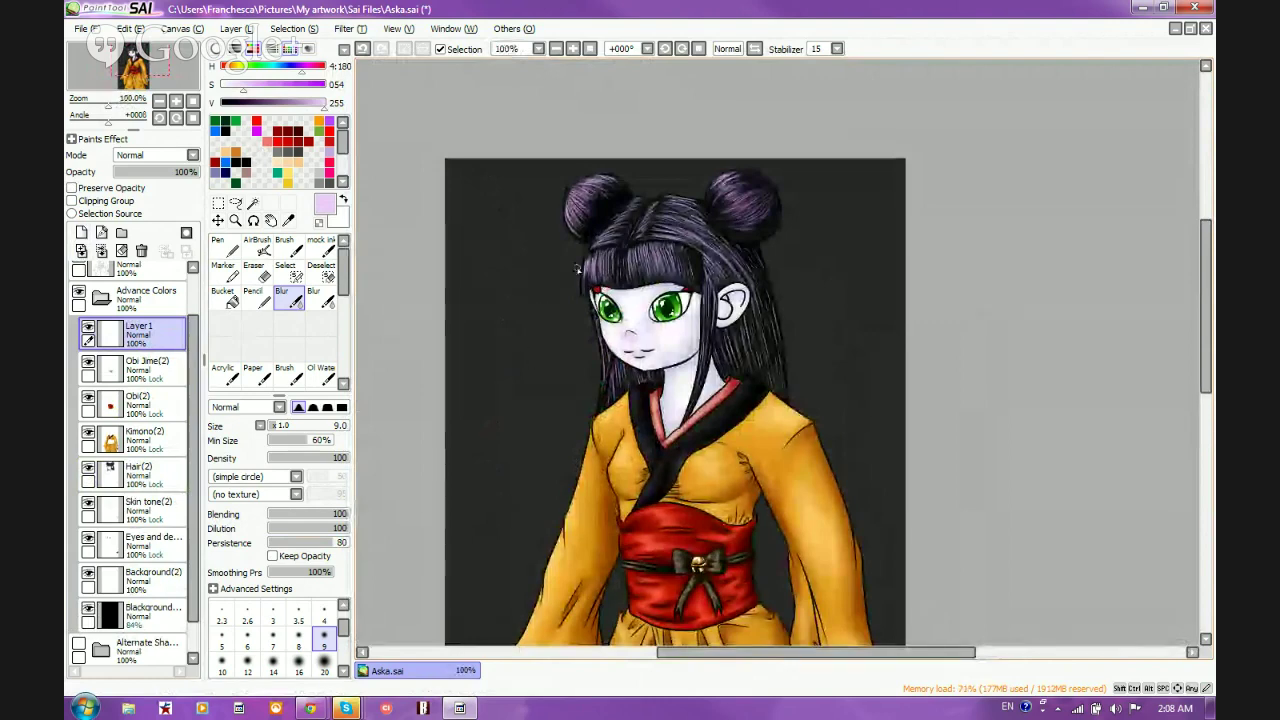
{"action": "scroll", "coordinate": [550, 395], "scroll_direction": "down", "scroll_amount": 1}
{"action": "scroll", "coordinate": [561, 411], "scroll_direction": "up", "scroll_amount": 1}
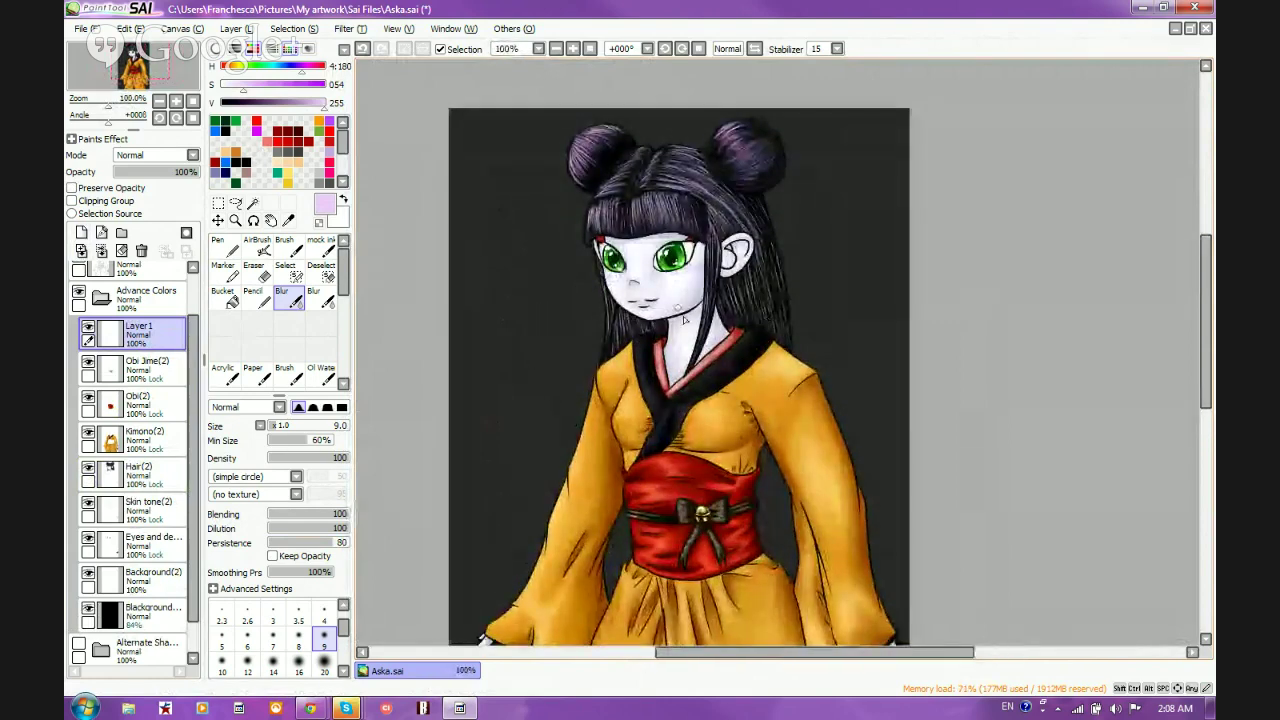
{"action": "scroll", "coordinate": [480, 248], "scroll_direction": "down", "scroll_amount": 1}
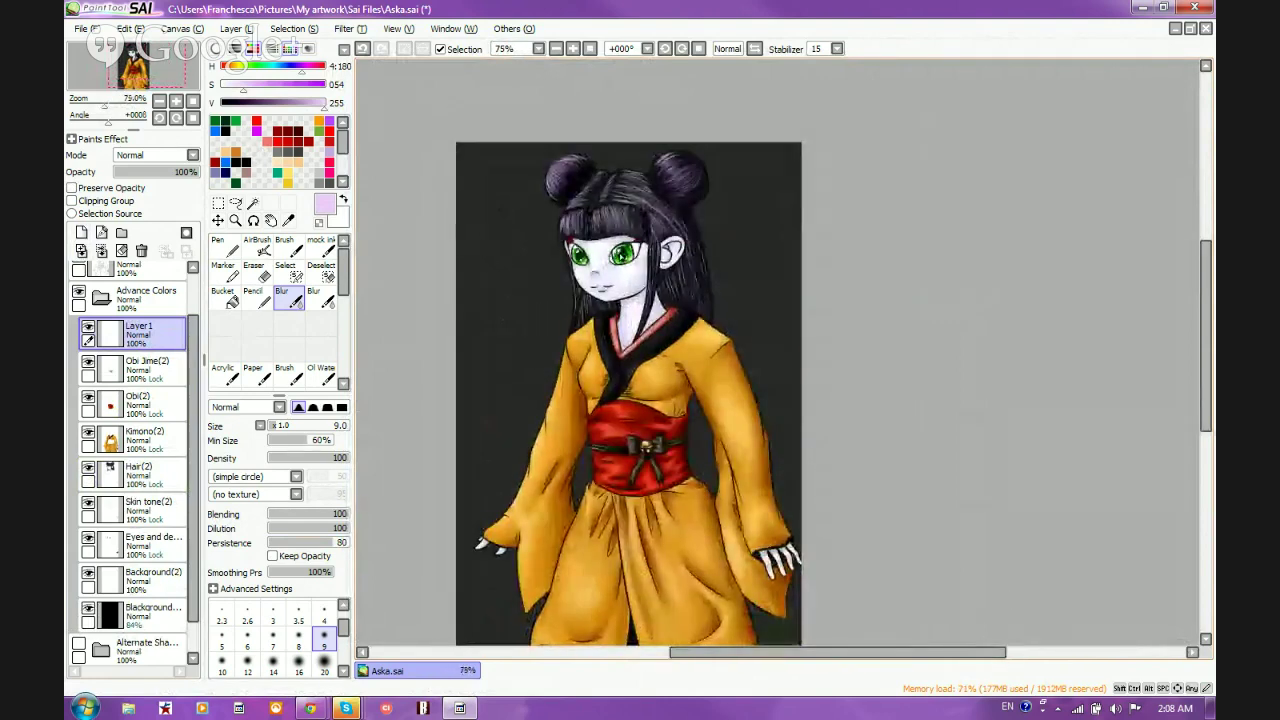
{"action": "scroll", "coordinate": [477, 183], "scroll_direction": "up", "scroll_amount": 3}
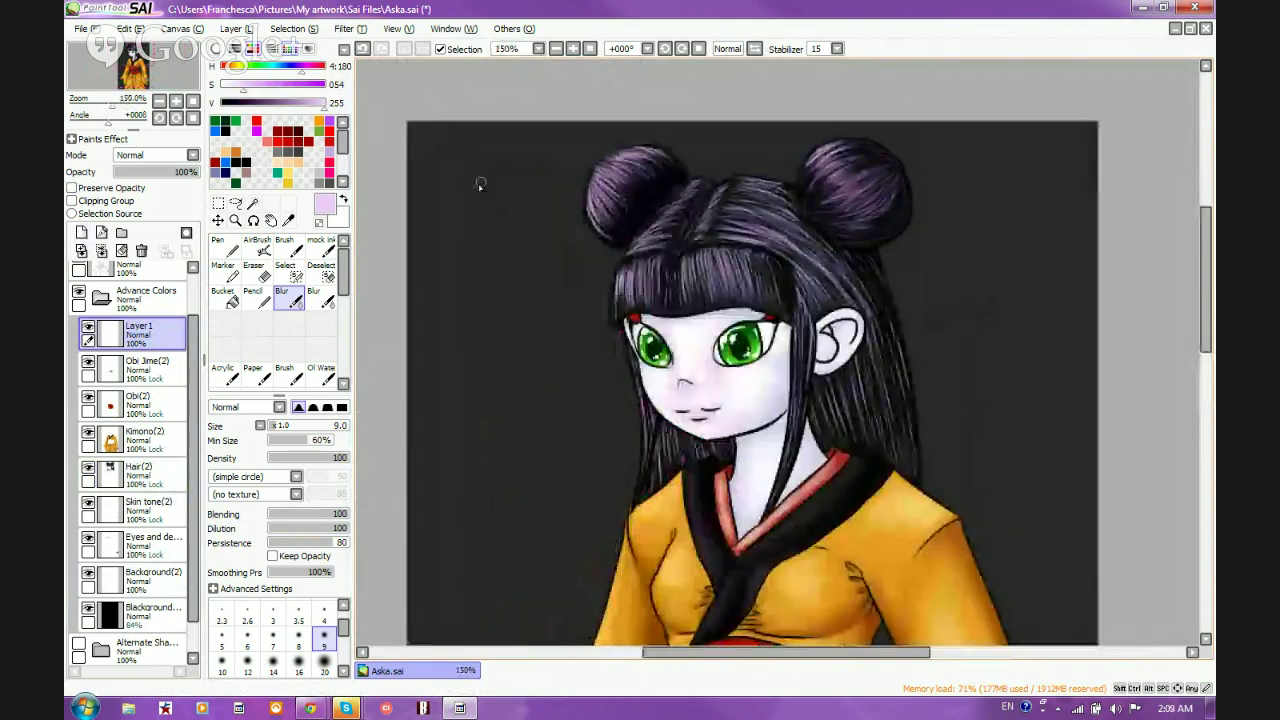
{"action": "left_click", "coordinate": [273, 615]}
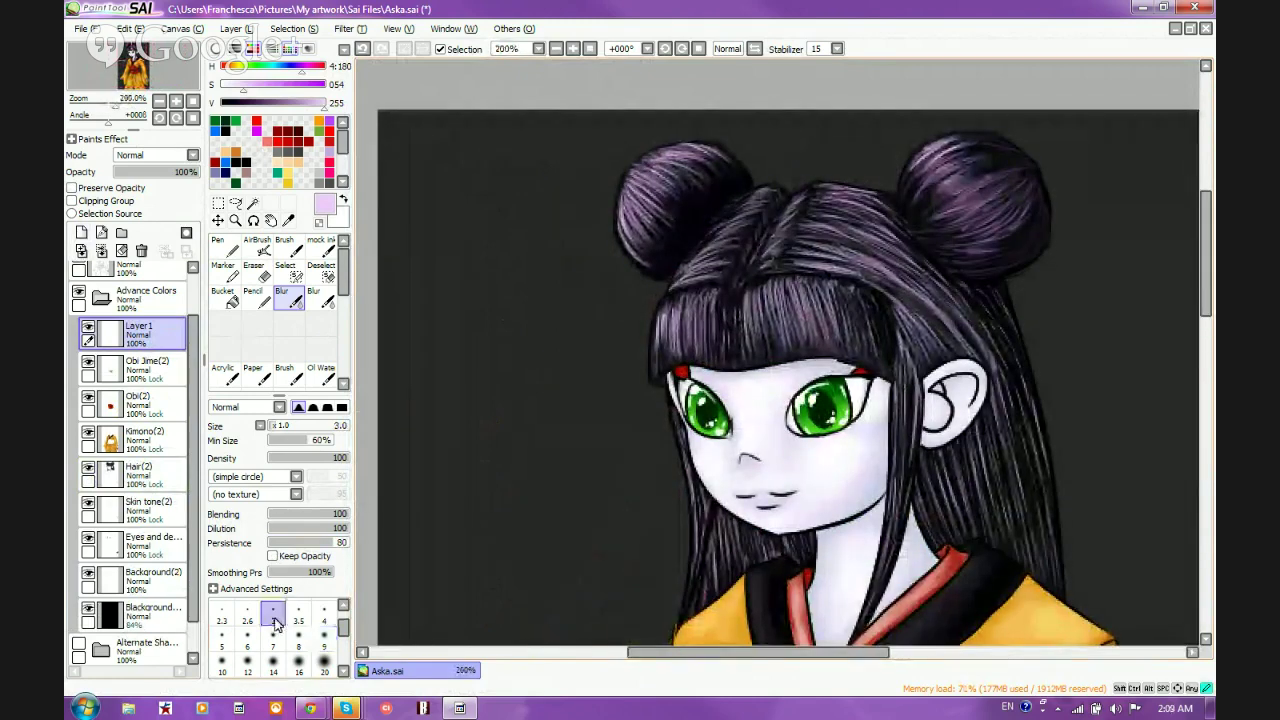
{"action": "scroll", "coordinate": [341, 617], "scroll_direction": "up", "scroll_amount": 2}
{"action": "left_click", "coordinate": [273, 613]}
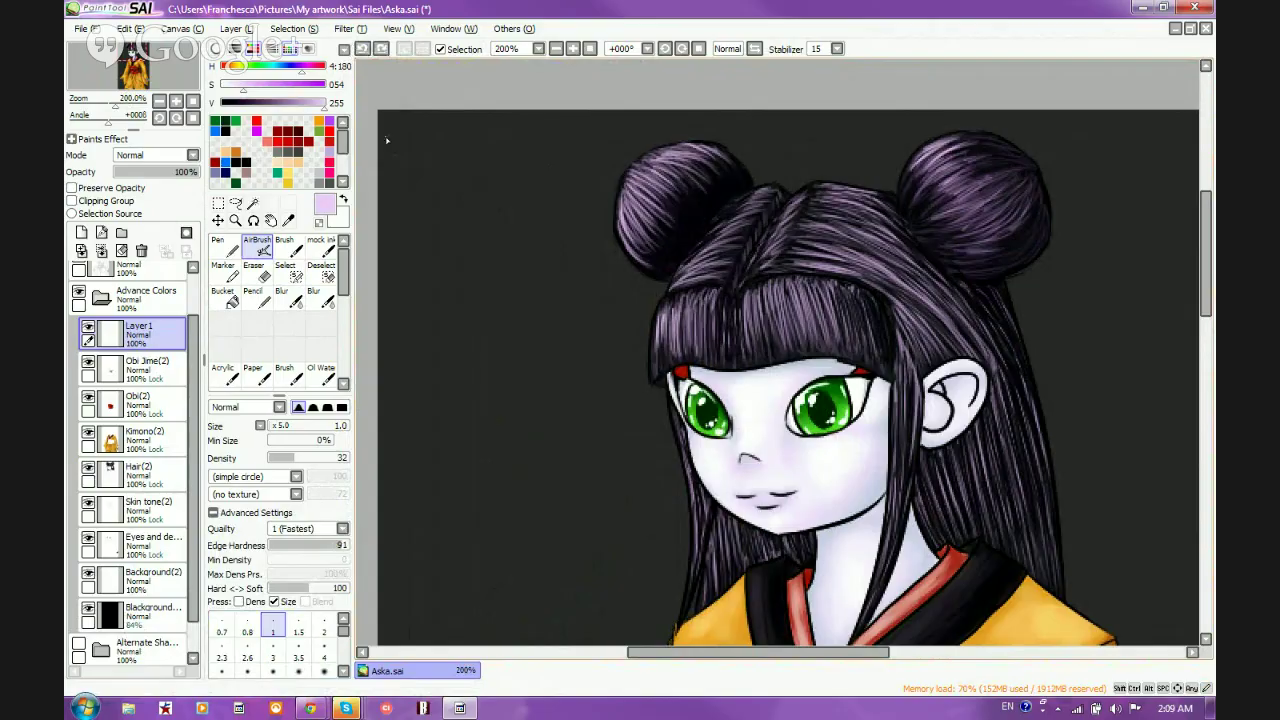
{"action": "scroll", "coordinate": [514, 191], "scroll_direction": "down", "scroll_amount": 3}
{"action": "scroll", "coordinate": [531, 217], "scroll_direction": "up", "scroll_amount": 1}
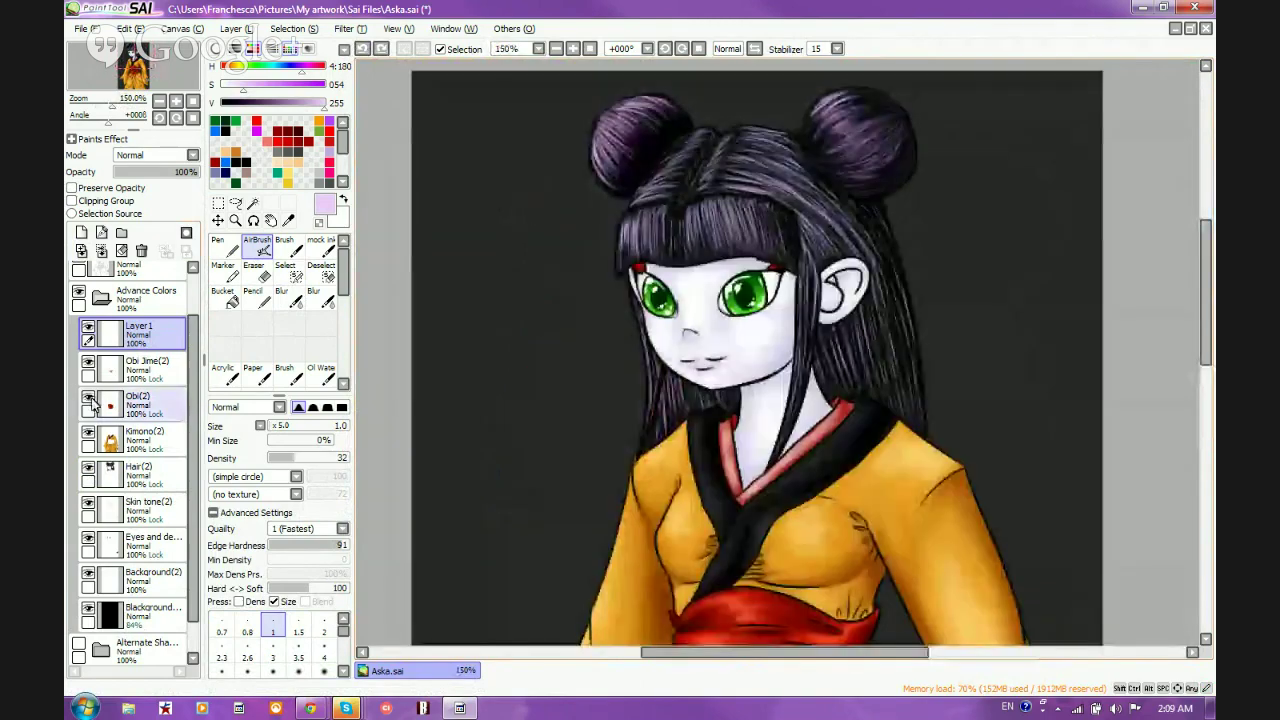
{"action": "scroll", "coordinate": [491, 337], "scroll_direction": "down", "scroll_amount": 3}
{"action": "scroll", "coordinate": [537, 323], "scroll_direction": "up", "scroll_amount": 1}
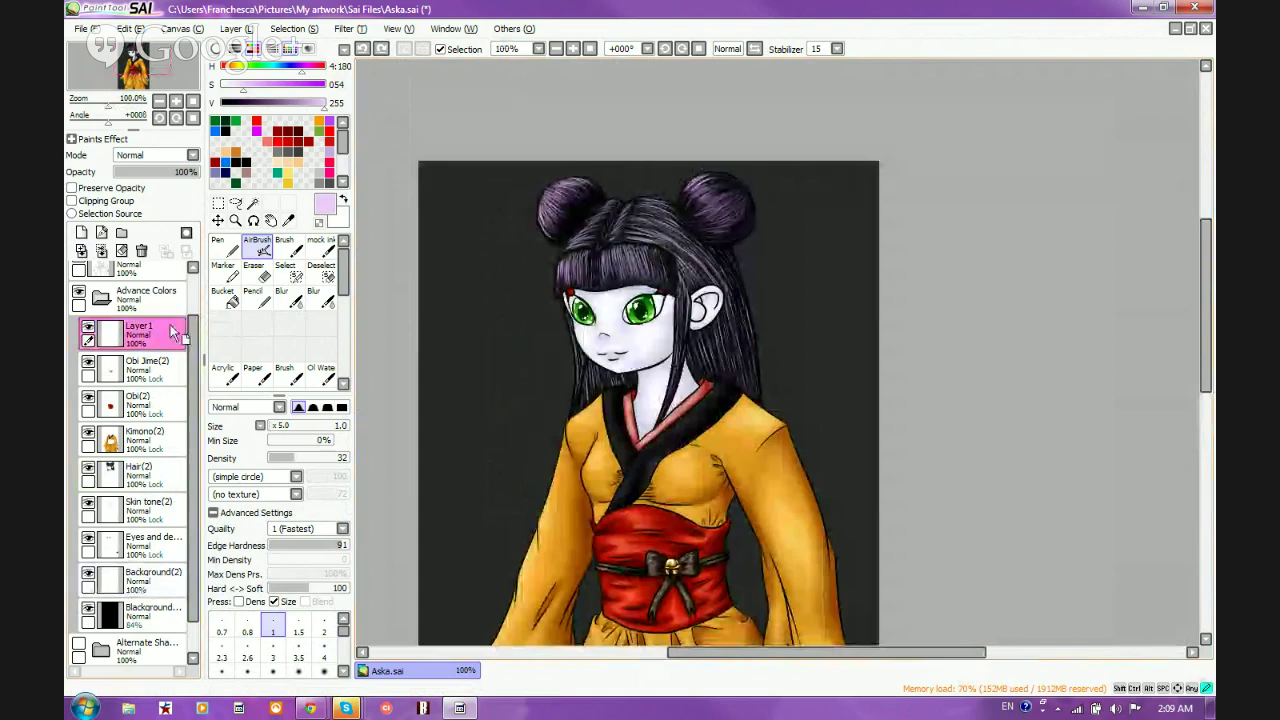
On the Background(2) layer, airbrush a near-white circular moon outline, value 246 at size 20, beside the character's head
{"action": "left_click", "coordinate": [163, 575]}
{"action": "scroll", "coordinate": [534, 350], "scroll_direction": "down", "scroll_amount": 2}
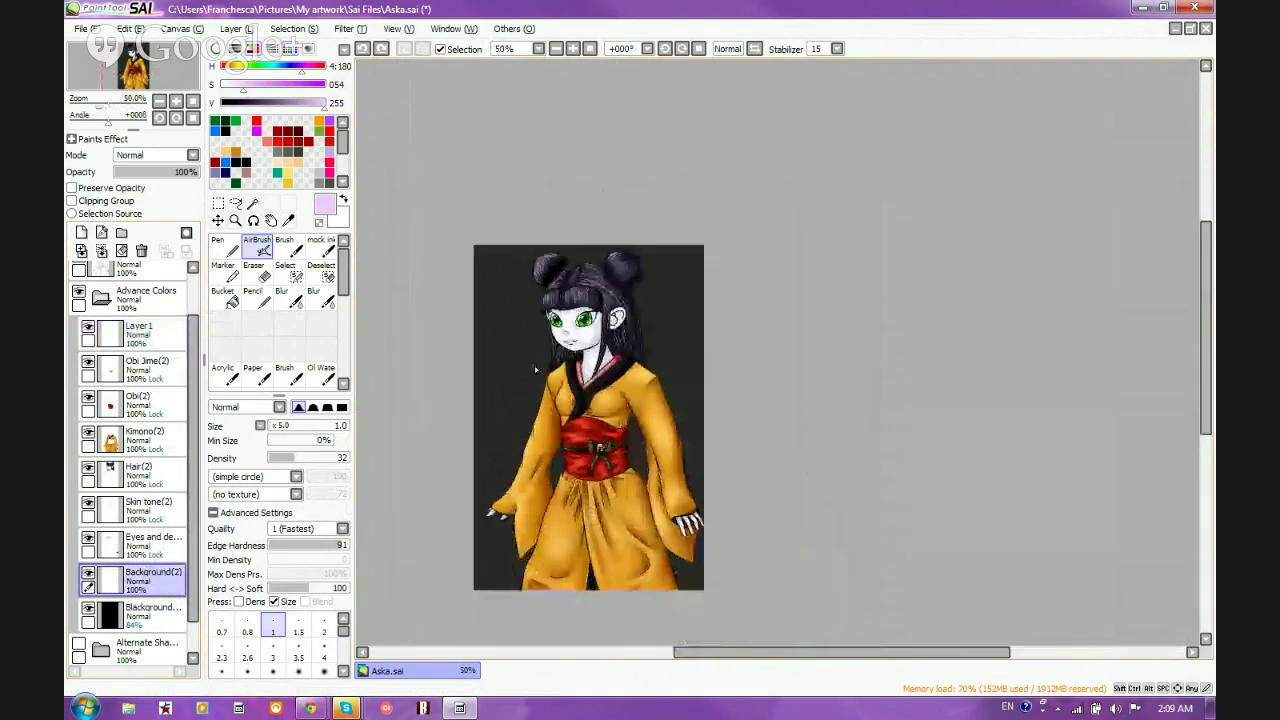
{"action": "scroll", "coordinate": [534, 350], "scroll_direction": "up", "scroll_amount": 2}
{"action": "scroll", "coordinate": [531, 391], "scroll_direction": "up", "scroll_amount": 1}
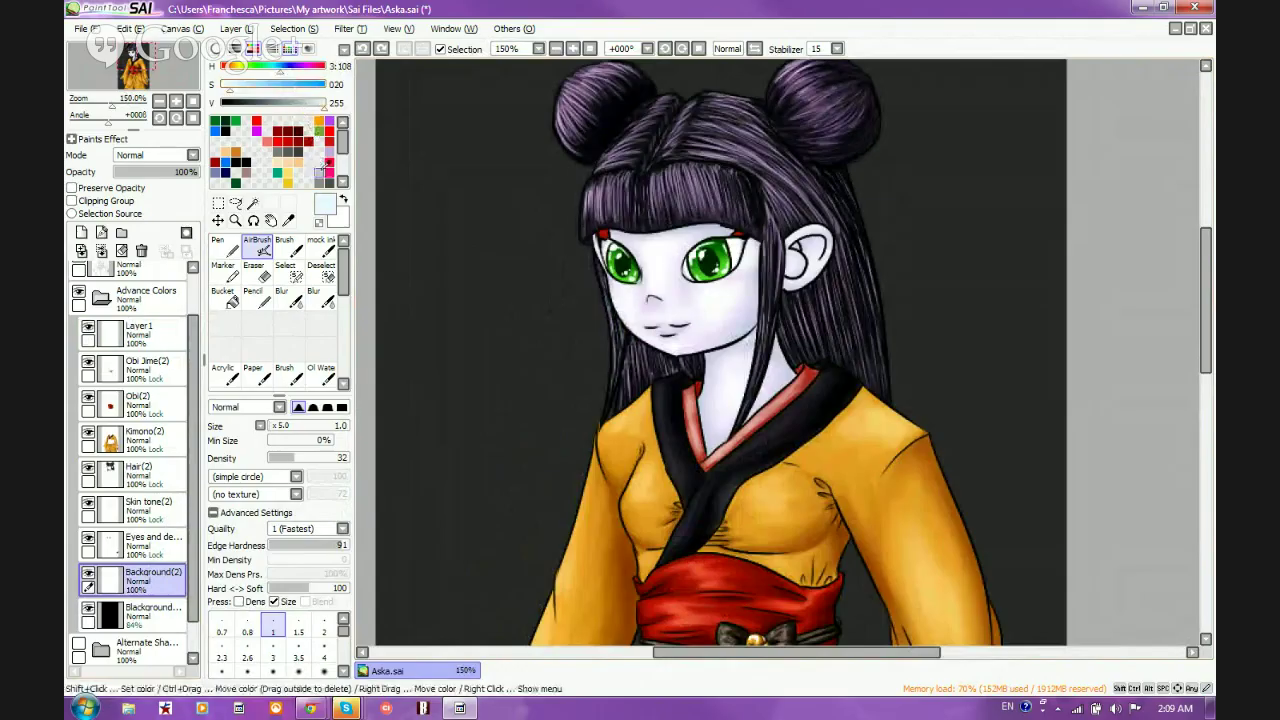
{"action": "left_click", "coordinate": [322, 168]}
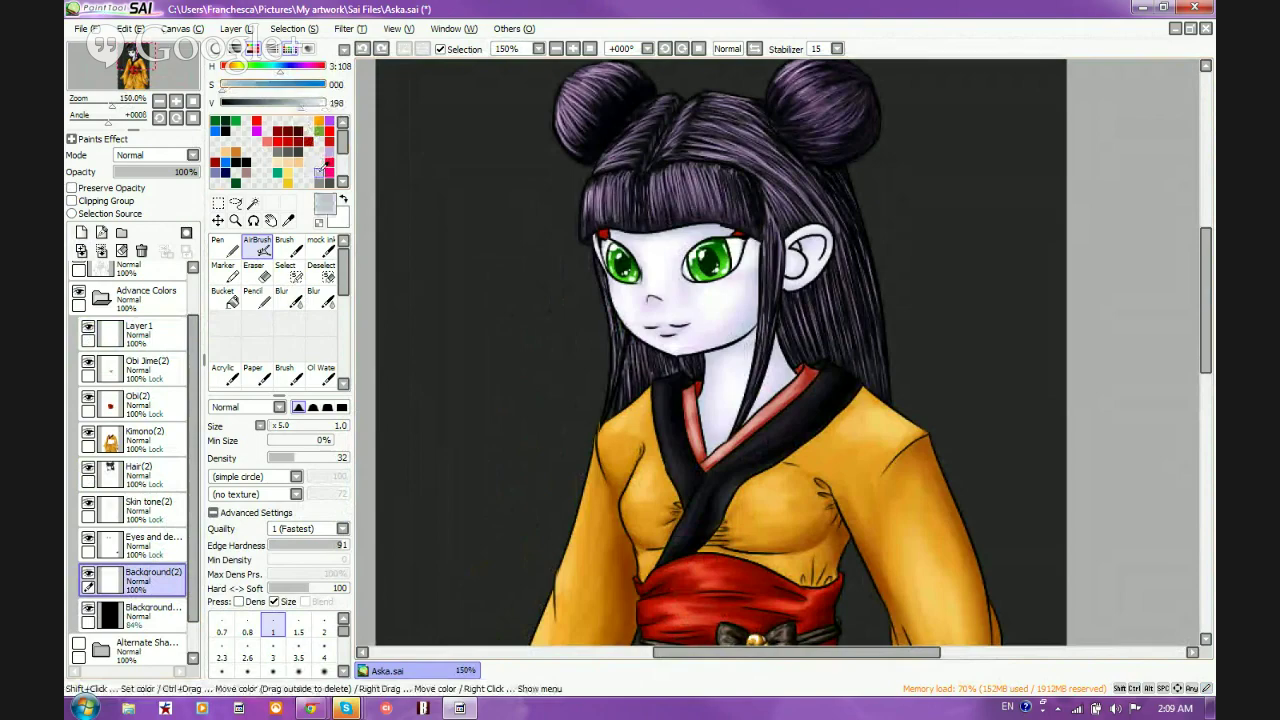
{"action": "left_click", "coordinate": [323, 664]}
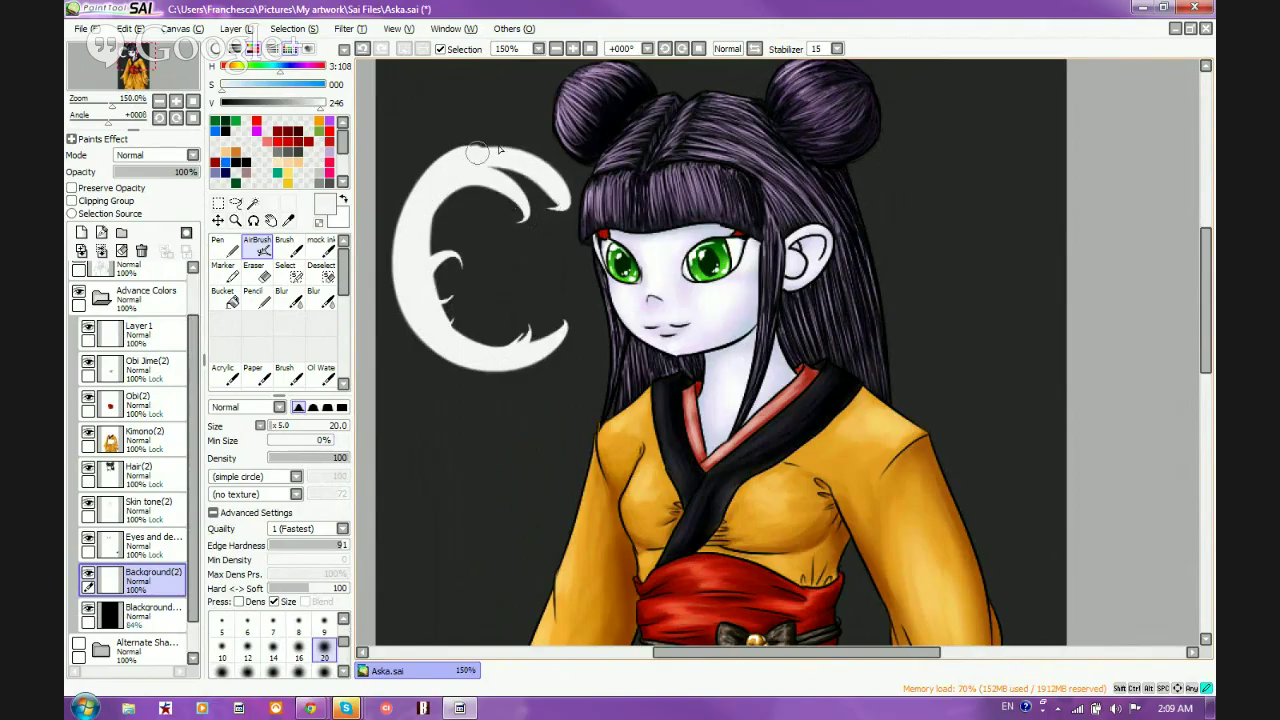
{"action": "left_click_drag", "start_coordinate": [470, 153], "coordinate": [587, 216]}
{"action": "left_click_drag", "start_coordinate": [537, 169], "coordinate": [531, 345]}
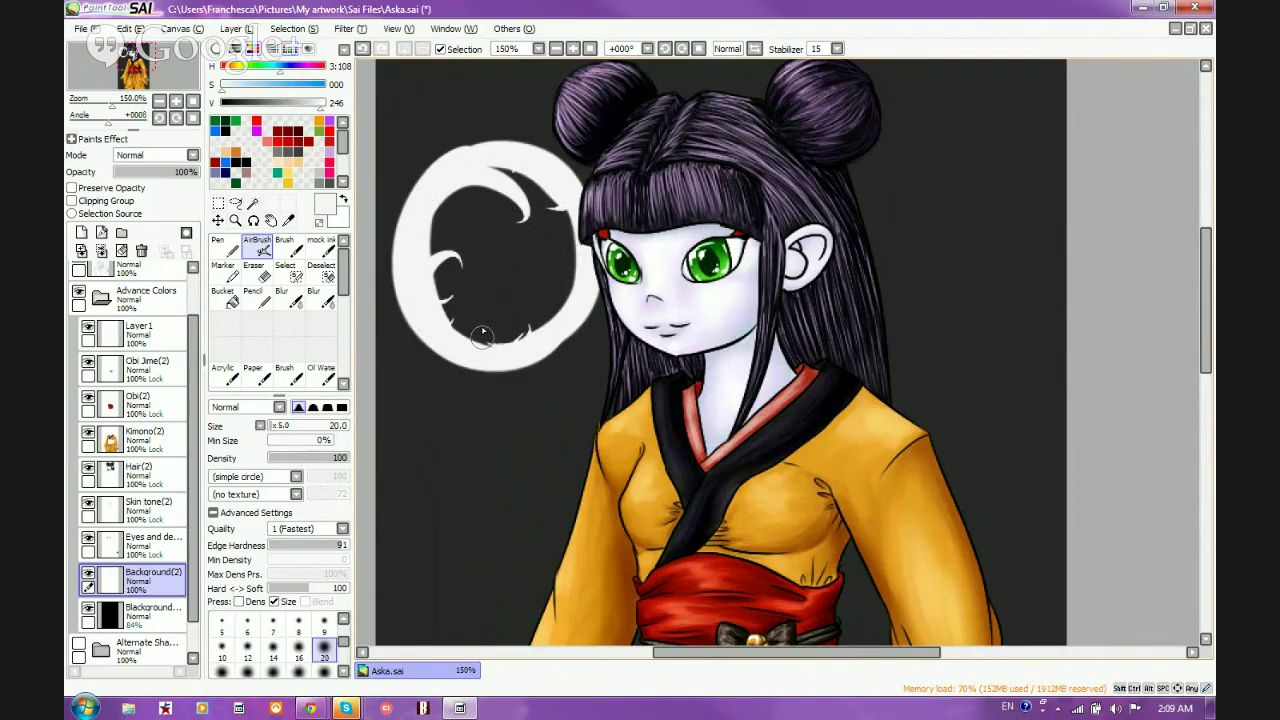
Fill the moon's interior with near-white, paint over the leftover gaps with the AirBrush and trim its rim with the Eraser
{"action": "left_click", "coordinate": [232, 304]}
{"action": "left_click", "coordinate": [475, 255]}
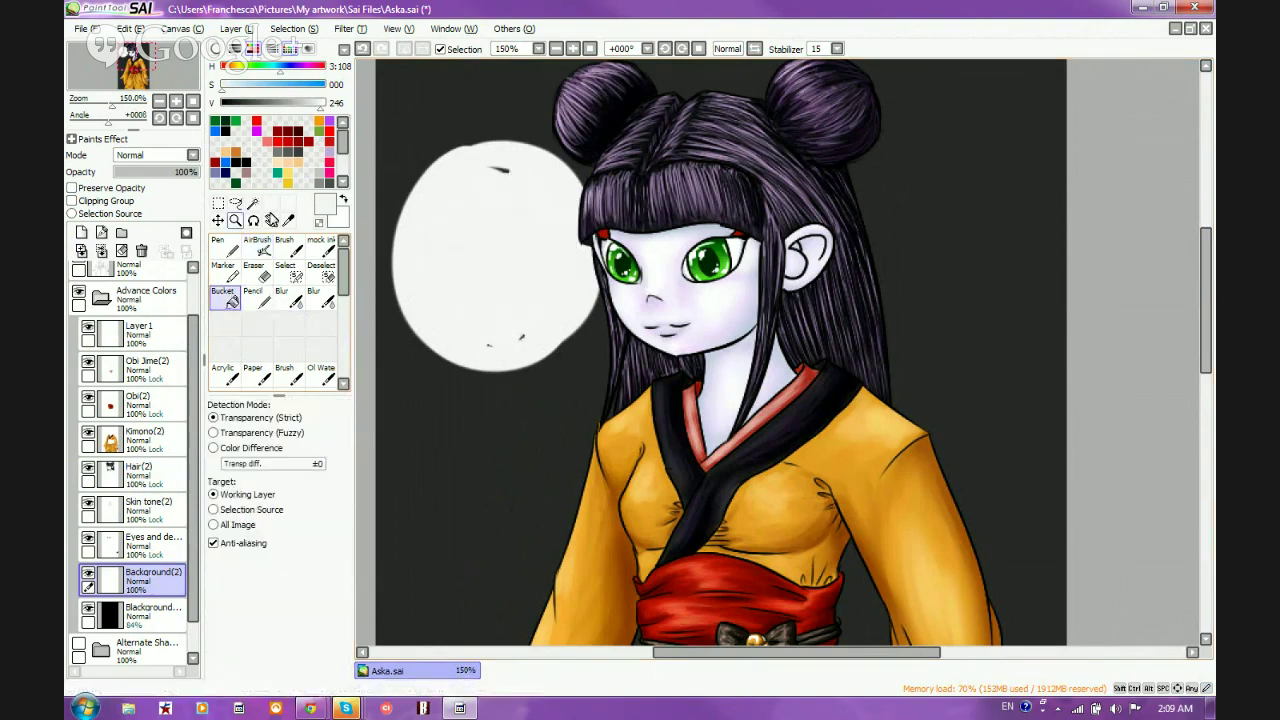
{"action": "left_click", "coordinate": [257, 245]}
{"action": "mouse_move", "coordinate": [475, 170]}
{"action": "left_mouse_down"}
{"action": "mouse_move", "coordinate": [524, 182]}
{"action": "mouse_move", "coordinate": [472, 183]}
{"action": "mouse_move", "coordinate": [520, 157]}
{"action": "mouse_move", "coordinate": [424, 217]}
{"action": "mouse_move", "coordinate": [423, 201]}
{"action": "mouse_move", "coordinate": [552, 150]}
{"action": "mouse_move", "coordinate": [597, 211]}
{"action": "mouse_move", "coordinate": [563, 350]}
{"action": "mouse_move", "coordinate": [494, 353]}
{"action": "mouse_move", "coordinate": [446, 330]}
{"action": "mouse_move", "coordinate": [514, 305]}
{"action": "mouse_move", "coordinate": [521, 351]}
{"action": "mouse_move", "coordinate": [514, 329]}
{"action": "mouse_move", "coordinate": [598, 306]}
{"action": "left_mouse_up"}
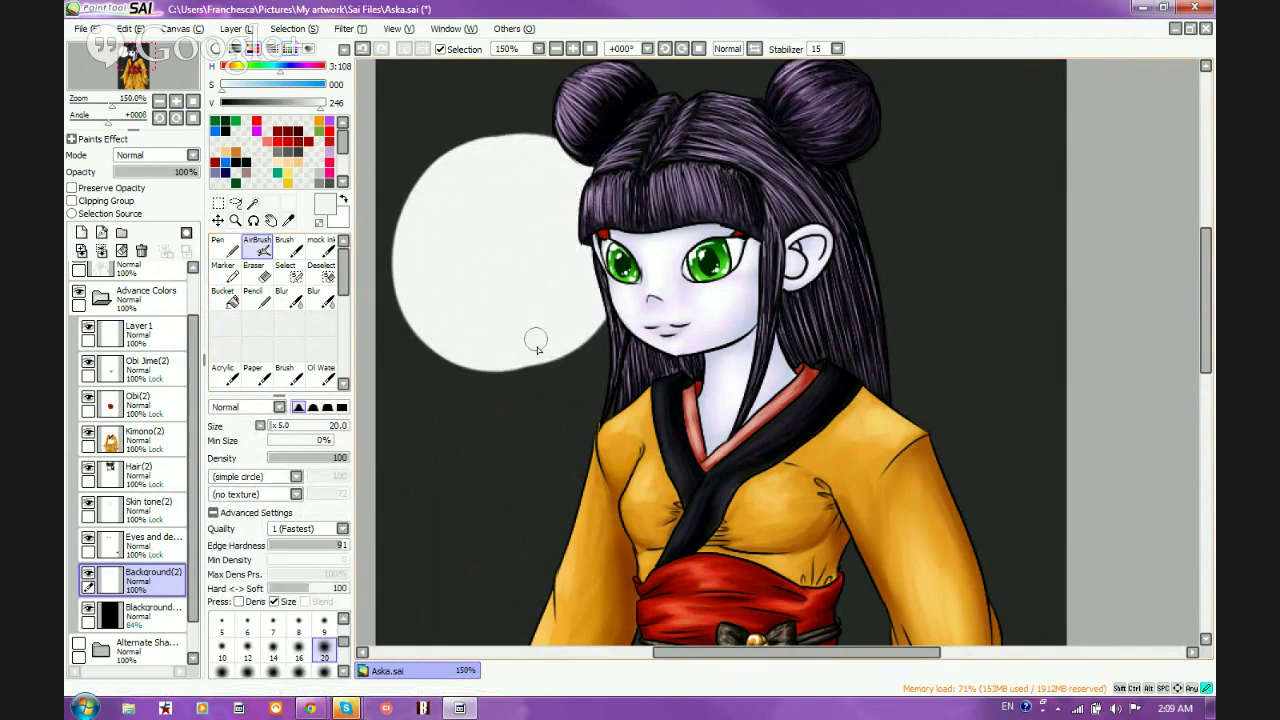
{"action": "key", "text": "e"}
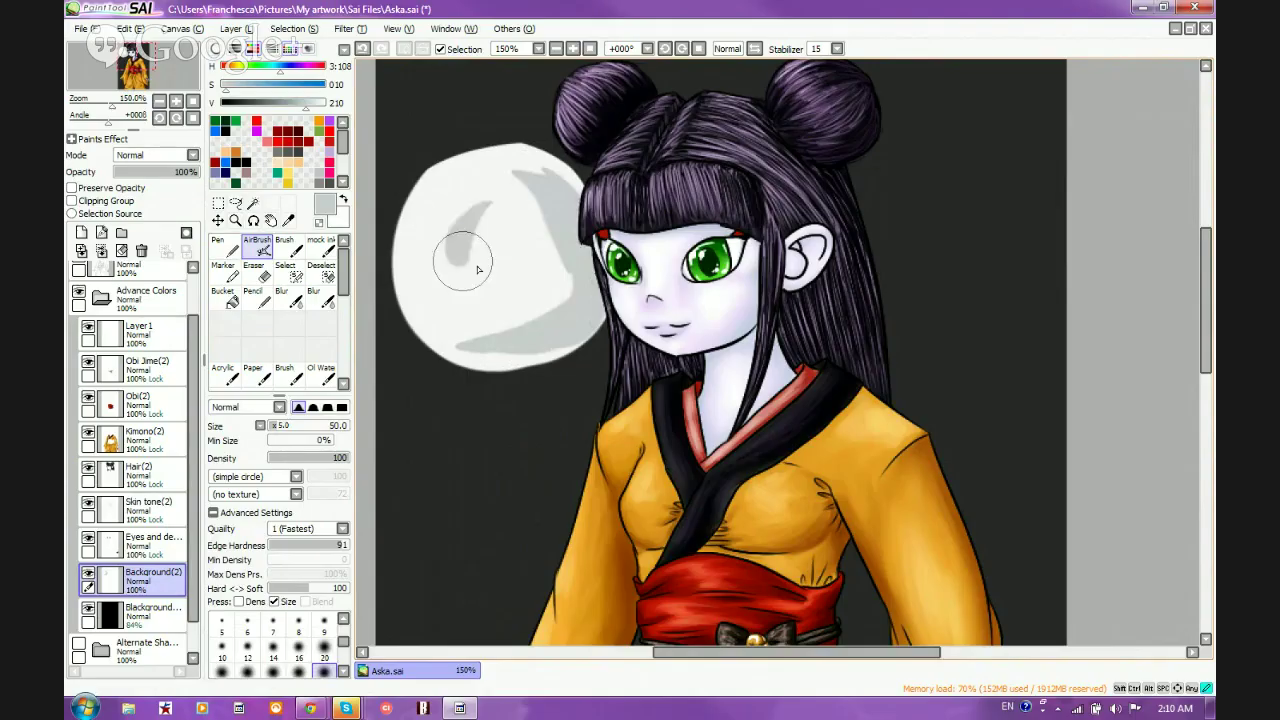
Airbrush light grey shadows, saturation 10 and value 210, around the moon's lower and hair-side edges, keeping its centre near-white
{"action": "mouse_move", "coordinate": [443, 260]}
{"action": "left_mouse_down"}
{"action": "mouse_move", "coordinate": [486, 275]}
{"action": "mouse_move", "coordinate": [491, 300]}
{"action": "mouse_move", "coordinate": [563, 299]}
{"action": "mouse_move", "coordinate": [530, 208]}
{"action": "mouse_move", "coordinate": [455, 200]}
{"action": "mouse_move", "coordinate": [518, 170]}
{"action": "mouse_move", "coordinate": [500, 331]}
{"action": "mouse_move", "coordinate": [429, 286]}
{"action": "mouse_move", "coordinate": [471, 329]}
{"action": "left_mouse_up"}
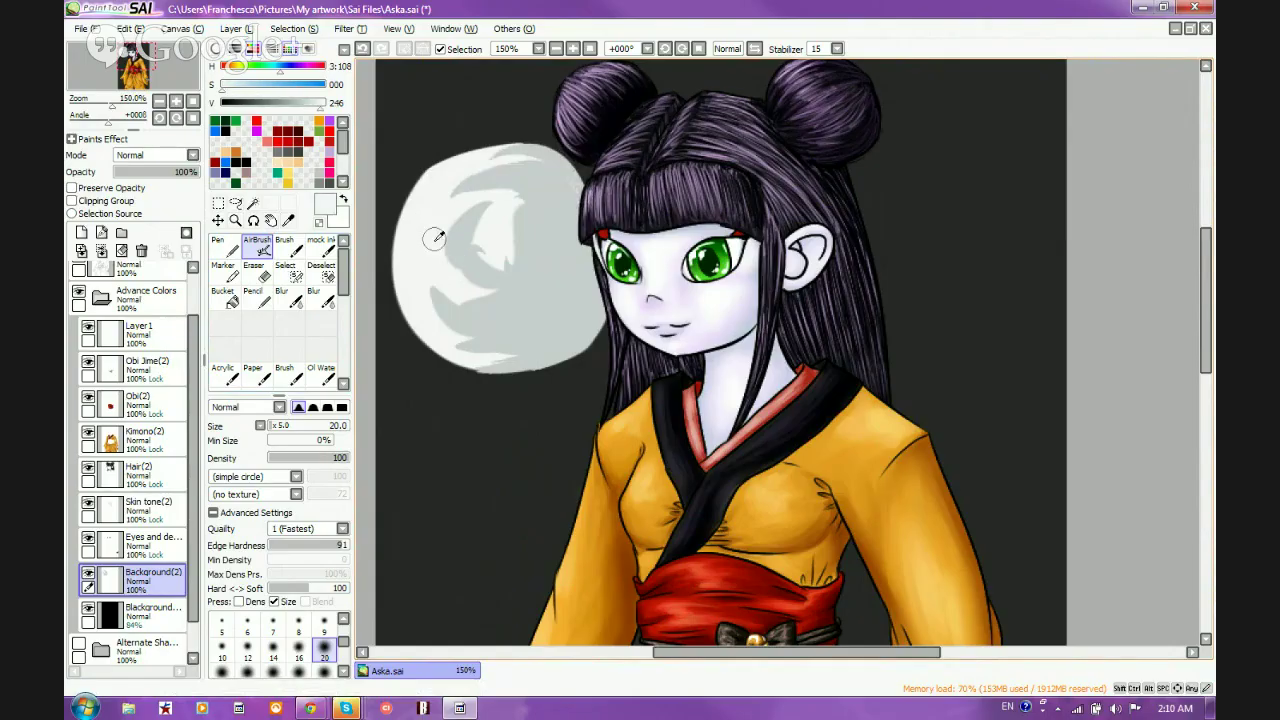
{"action": "mouse_move", "coordinate": [436, 204]}
{"action": "left_mouse_down"}
{"action": "mouse_move", "coordinate": [533, 182]}
{"action": "mouse_move", "coordinate": [560, 197]}
{"action": "mouse_move", "coordinate": [486, 176]}
{"action": "mouse_move", "coordinate": [548, 181]}
{"action": "mouse_move", "coordinate": [491, 195]}
{"action": "mouse_move", "coordinate": [508, 188]}
{"action": "mouse_move", "coordinate": [508, 271]}
{"action": "mouse_move", "coordinate": [521, 236]}
{"action": "mouse_move", "coordinate": [504, 207]}
{"action": "mouse_move", "coordinate": [460, 261]}
{"action": "mouse_move", "coordinate": [435, 267]}
{"action": "mouse_move", "coordinate": [454, 265]}
{"action": "mouse_move", "coordinate": [489, 211]}
{"action": "mouse_move", "coordinate": [525, 235]}
{"action": "mouse_move", "coordinate": [494, 227]}
{"action": "mouse_move", "coordinate": [524, 271]}
{"action": "mouse_move", "coordinate": [505, 201]}
{"action": "mouse_move", "coordinate": [494, 310]}
{"action": "left_mouse_up"}
Airbrush darker grey shadows, saturation 10 and value 174, along both sides of the moon at size 20
{"action": "right_click", "coordinate": [586, 314]}
{"action": "left_click_drag", "start_coordinate": [307, 104], "coordinate": [292, 104]}
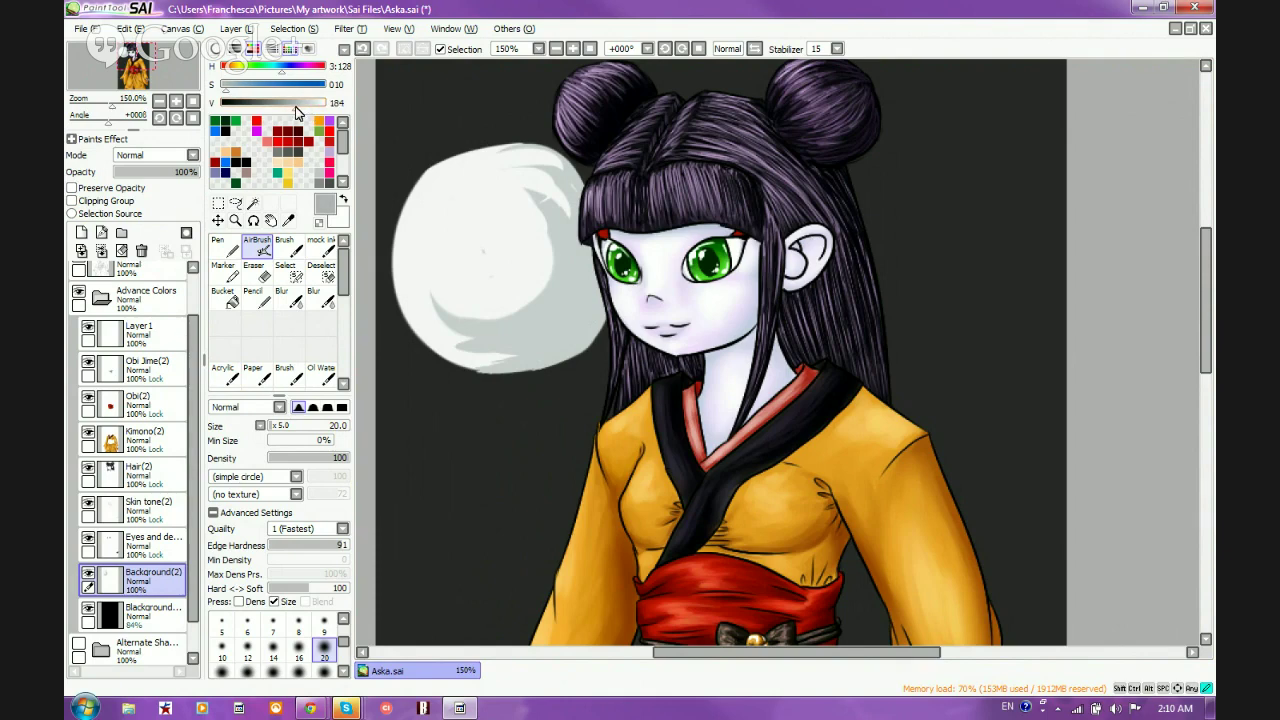
{"action": "mouse_move", "coordinate": [588, 240]}
{"action": "left_mouse_down"}
{"action": "mouse_move", "coordinate": [555, 312]}
{"action": "mouse_move", "coordinate": [585, 262]}
{"action": "mouse_move", "coordinate": [525, 343]}
{"action": "mouse_move", "coordinate": [588, 258]}
{"action": "mouse_move", "coordinate": [589, 326]}
{"action": "mouse_move", "coordinate": [527, 374]}
{"action": "left_mouse_up"}
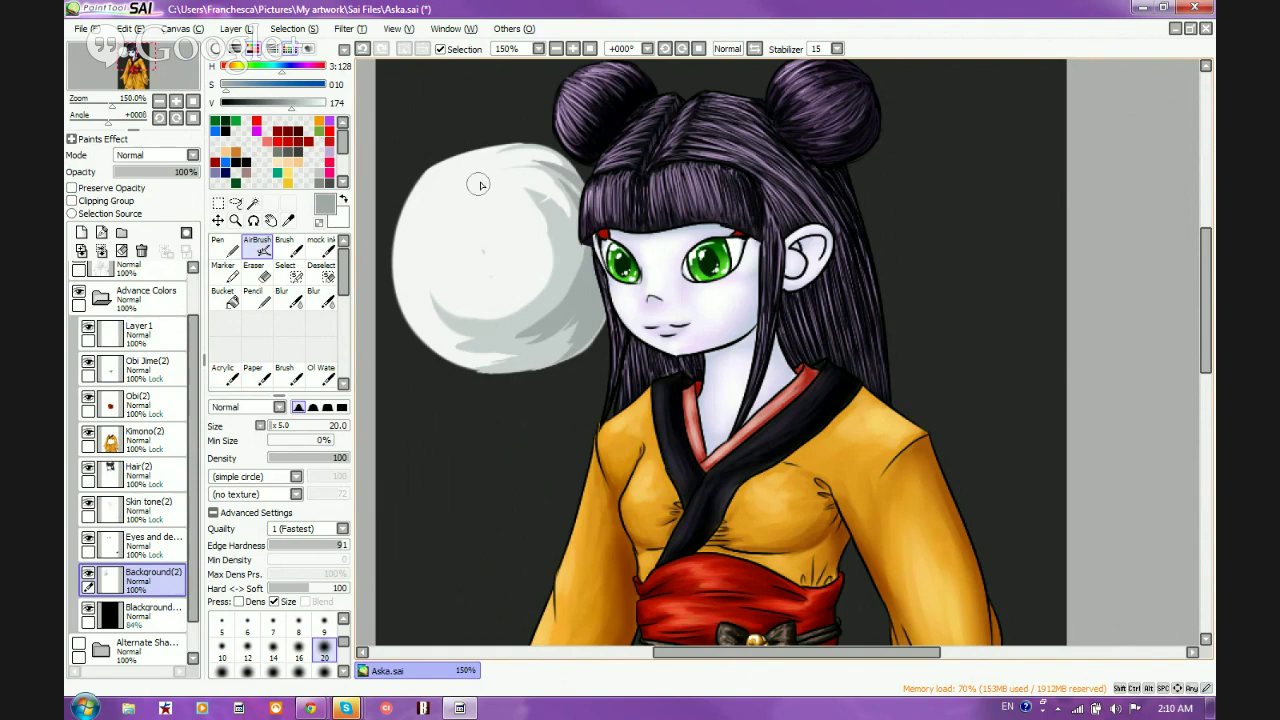
{"action": "mouse_move", "coordinate": [480, 183]}
{"action": "left_mouse_down"}
{"action": "mouse_move", "coordinate": [443, 191]}
{"action": "mouse_move", "coordinate": [422, 273]}
{"action": "mouse_move", "coordinate": [431, 218]}
{"action": "mouse_move", "coordinate": [476, 175]}
{"action": "mouse_move", "coordinate": [419, 229]}
{"action": "mouse_move", "coordinate": [434, 200]}
{"action": "mouse_move", "coordinate": [424, 305]}
{"action": "left_mouse_up"}
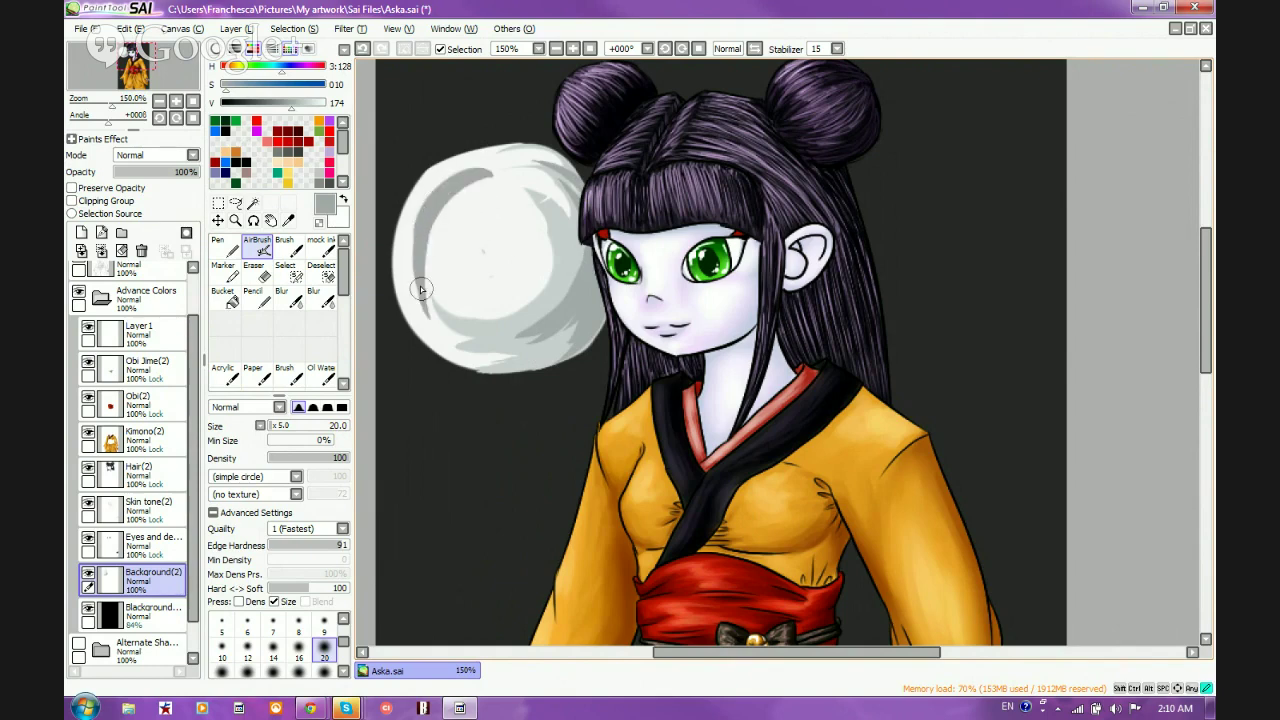
{"action": "mouse_move", "coordinate": [414, 222]}
{"action": "left_mouse_down"}
{"action": "mouse_move", "coordinate": [462, 262]}
{"action": "mouse_move", "coordinate": [446, 238]}
{"action": "mouse_move", "coordinate": [473, 230]}
{"action": "mouse_move", "coordinate": [460, 220]}
{"action": "mouse_move", "coordinate": [434, 241]}
{"action": "mouse_move", "coordinate": [466, 209]}
{"action": "mouse_move", "coordinate": [441, 215]}
{"action": "mouse_move", "coordinate": [488, 178]}
{"action": "mouse_move", "coordinate": [437, 298]}
{"action": "mouse_move", "coordinate": [435, 252]}
{"action": "mouse_move", "coordinate": [472, 281]}
{"action": "left_mouse_up"}
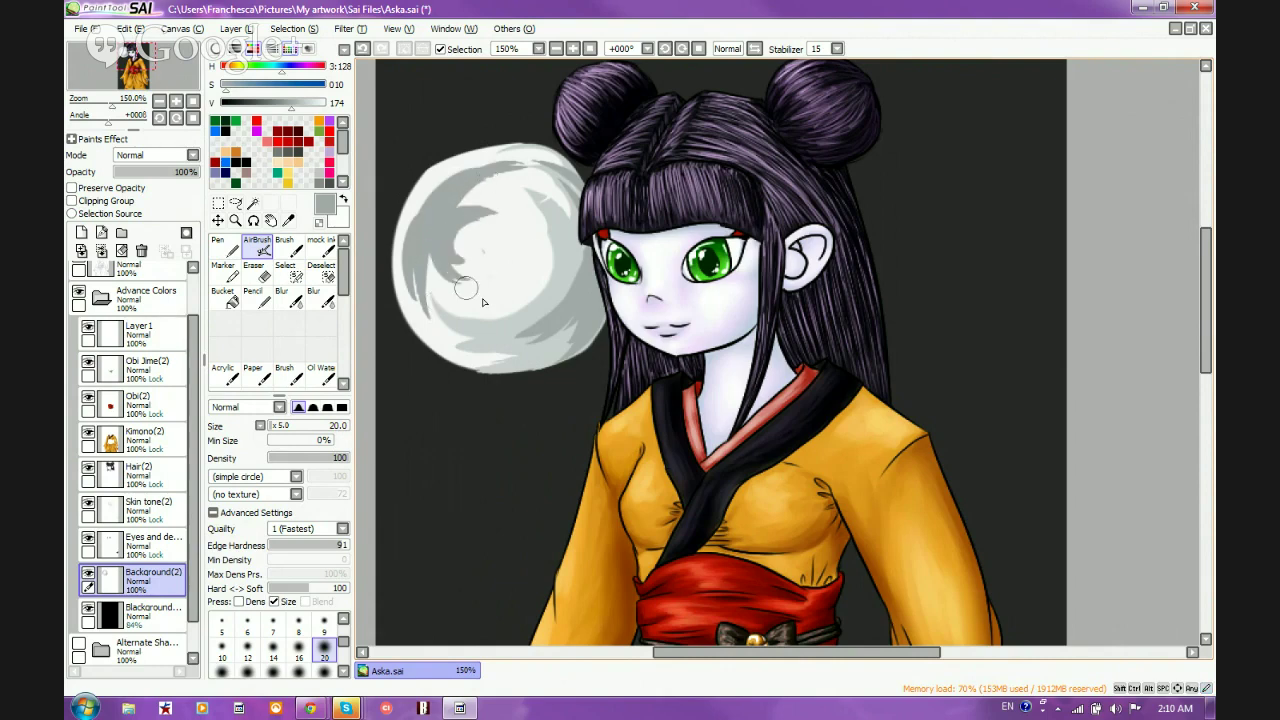
Blend the moon's grey shadows into its near-white base with the Blur brush at size 35
{"action": "left_click", "coordinate": [316, 297]}
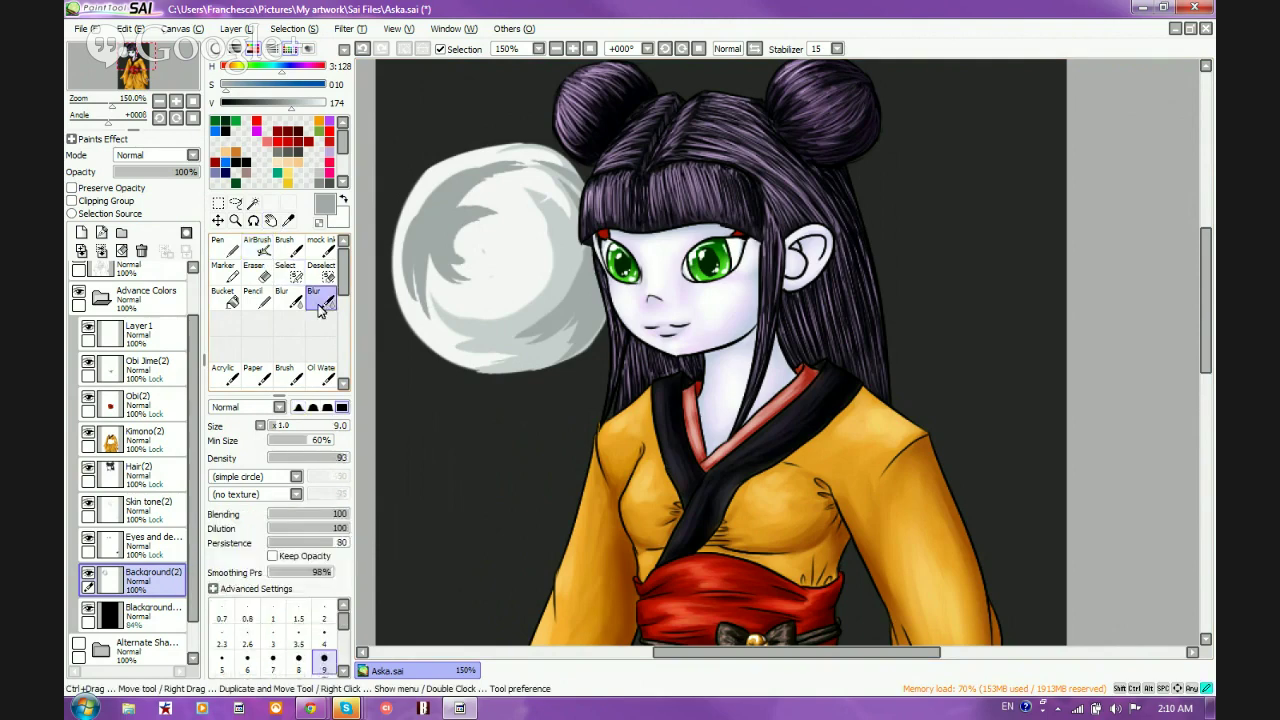
{"action": "scroll", "coordinate": [337, 670], "scroll_direction": "down", "scroll_amount": 5}
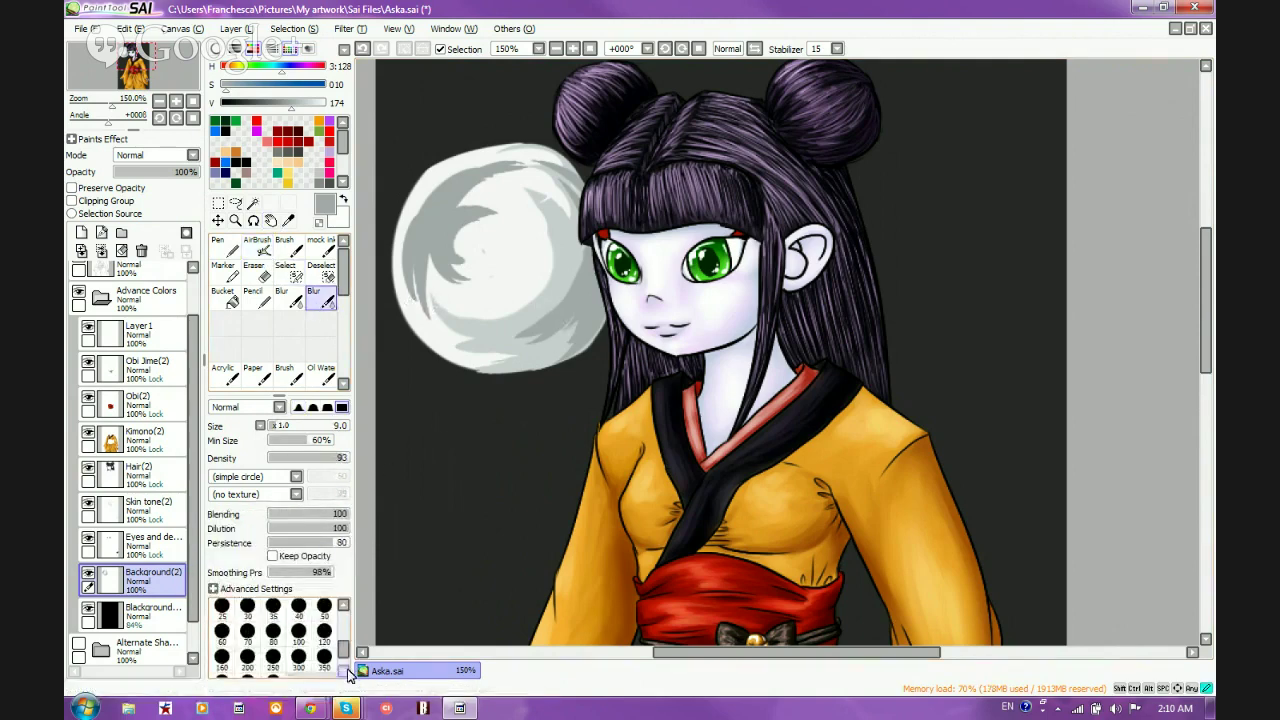
{"action": "left_click", "coordinate": [289, 298]}
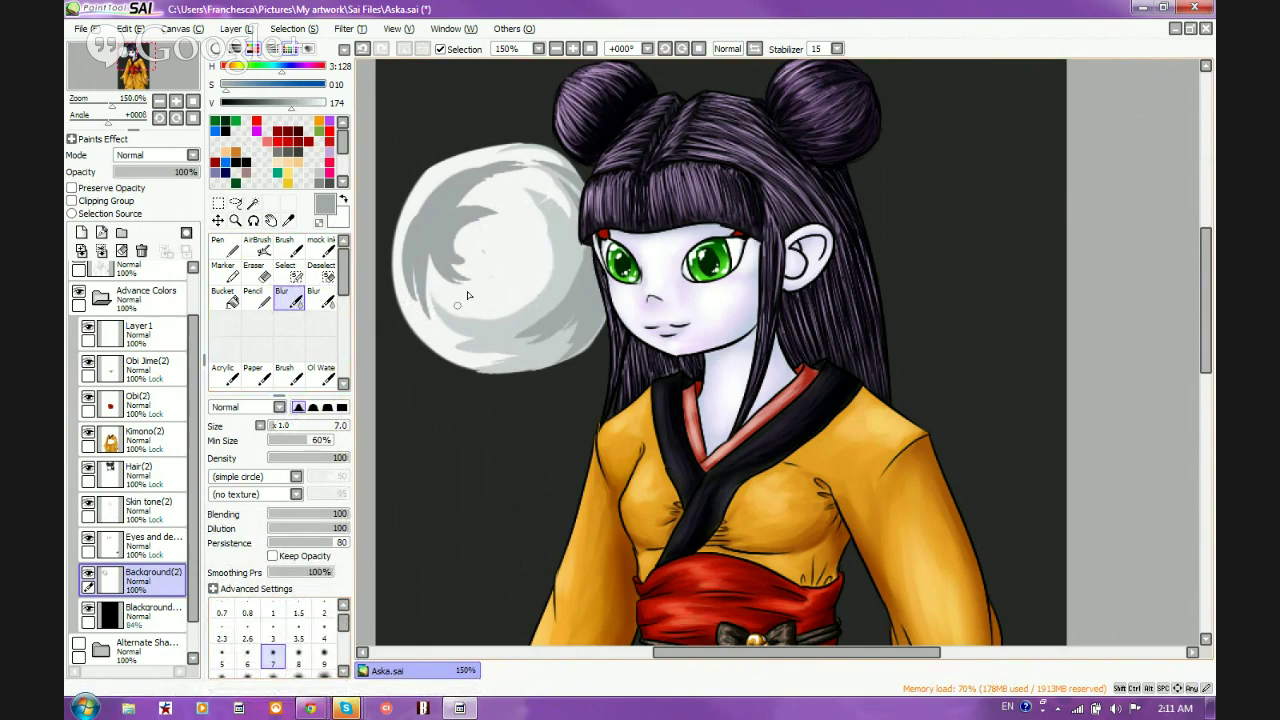
{"action": "left_click", "coordinate": [343, 675]}
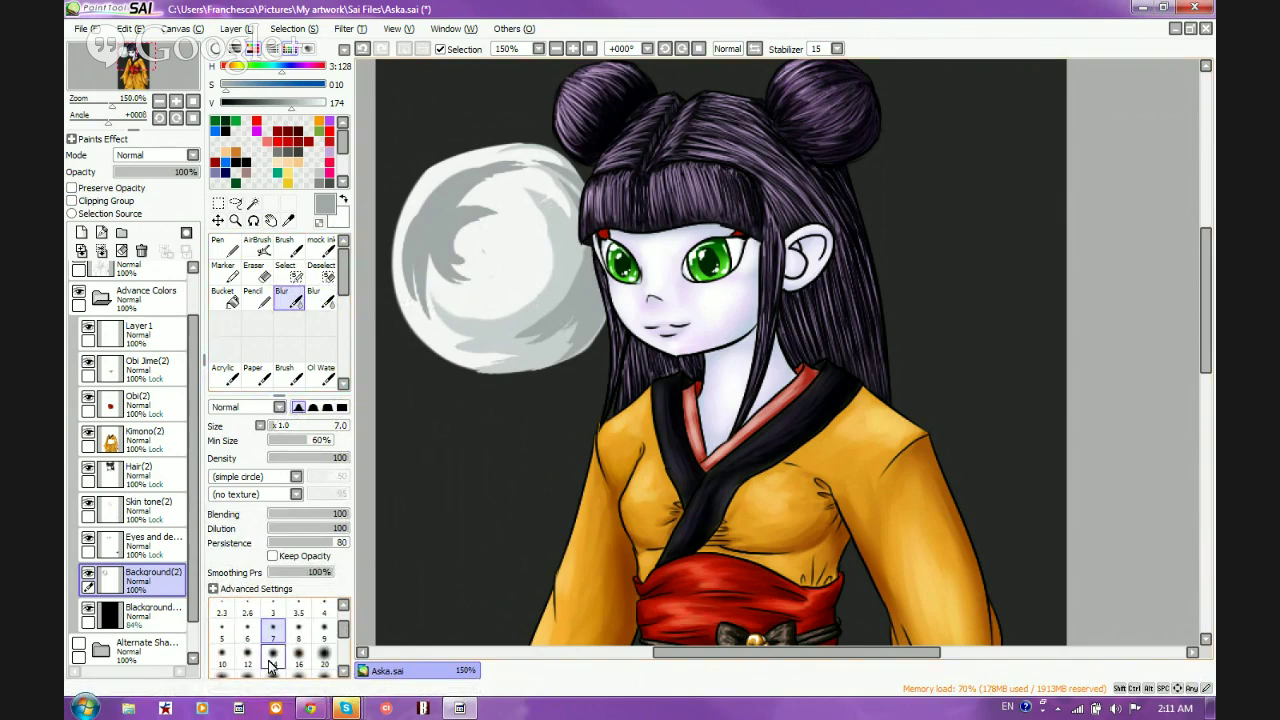
{"action": "left_click", "coordinate": [273, 656]}
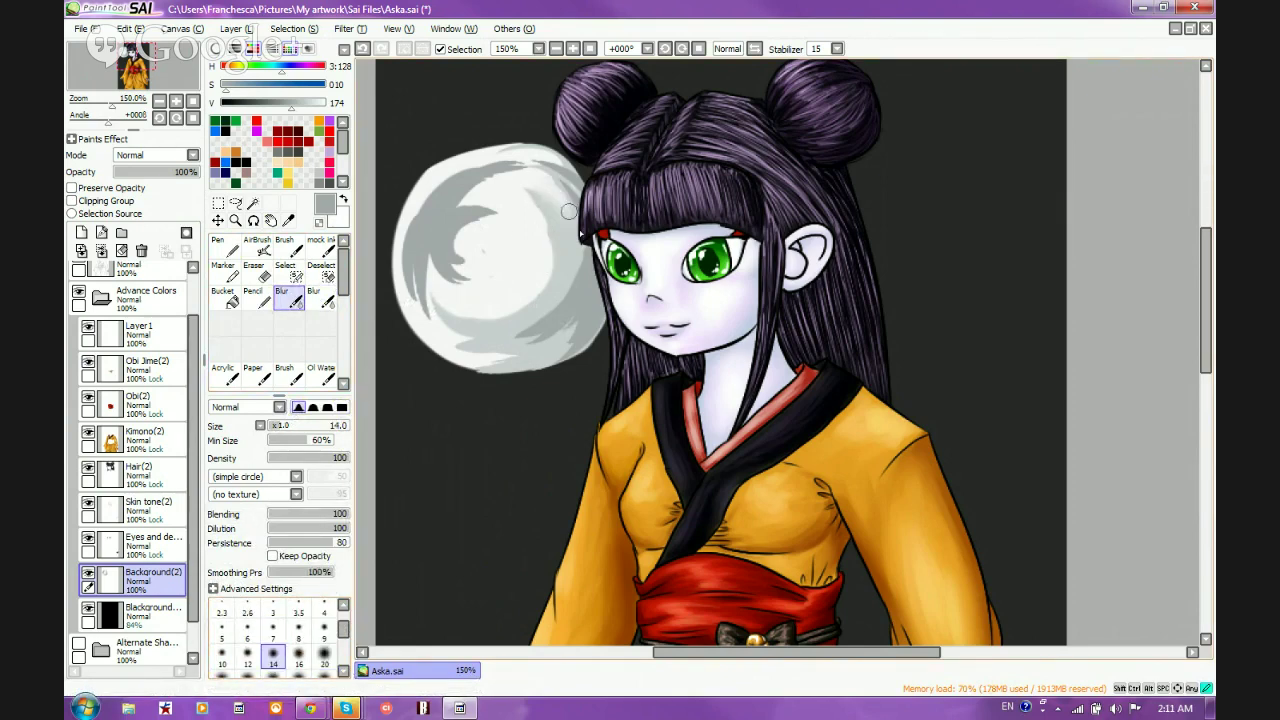
{"action": "left_click", "coordinate": [324, 656]}
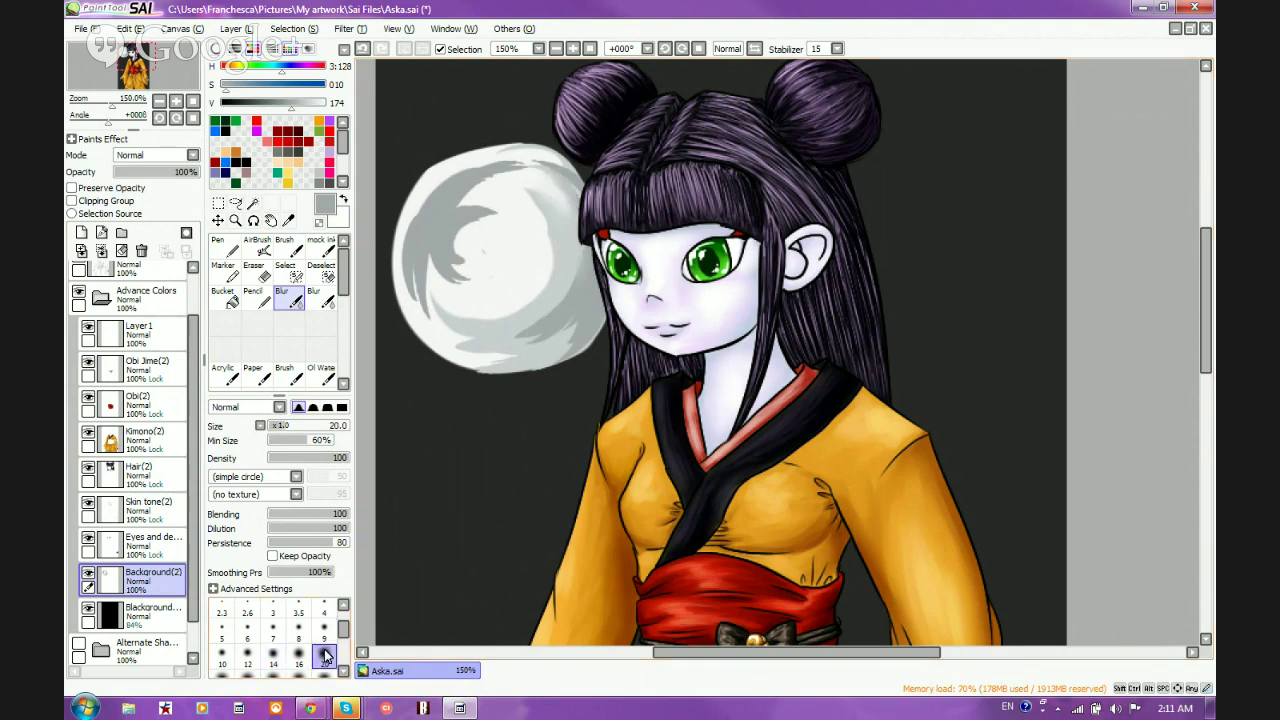
{"action": "left_click", "coordinate": [273, 675]}
{"action": "mouse_move", "coordinate": [576, 219]}
{"action": "left_mouse_down"}
{"action": "mouse_move", "coordinate": [558, 334]}
{"action": "mouse_move", "coordinate": [530, 221]}
{"action": "mouse_move", "coordinate": [540, 285]}
{"action": "mouse_move", "coordinate": [509, 312]}
{"action": "mouse_move", "coordinate": [524, 192]}
{"action": "mouse_move", "coordinate": [504, 297]}
{"action": "mouse_move", "coordinate": [537, 218]}
{"action": "mouse_move", "coordinate": [512, 343]}
{"action": "mouse_move", "coordinate": [452, 320]}
{"action": "mouse_move", "coordinate": [436, 328]}
{"action": "mouse_move", "coordinate": [529, 352]}
{"action": "mouse_move", "coordinate": [490, 345]}
{"action": "mouse_move", "coordinate": [538, 337]}
{"action": "mouse_move", "coordinate": [466, 318]}
{"action": "left_mouse_up"}
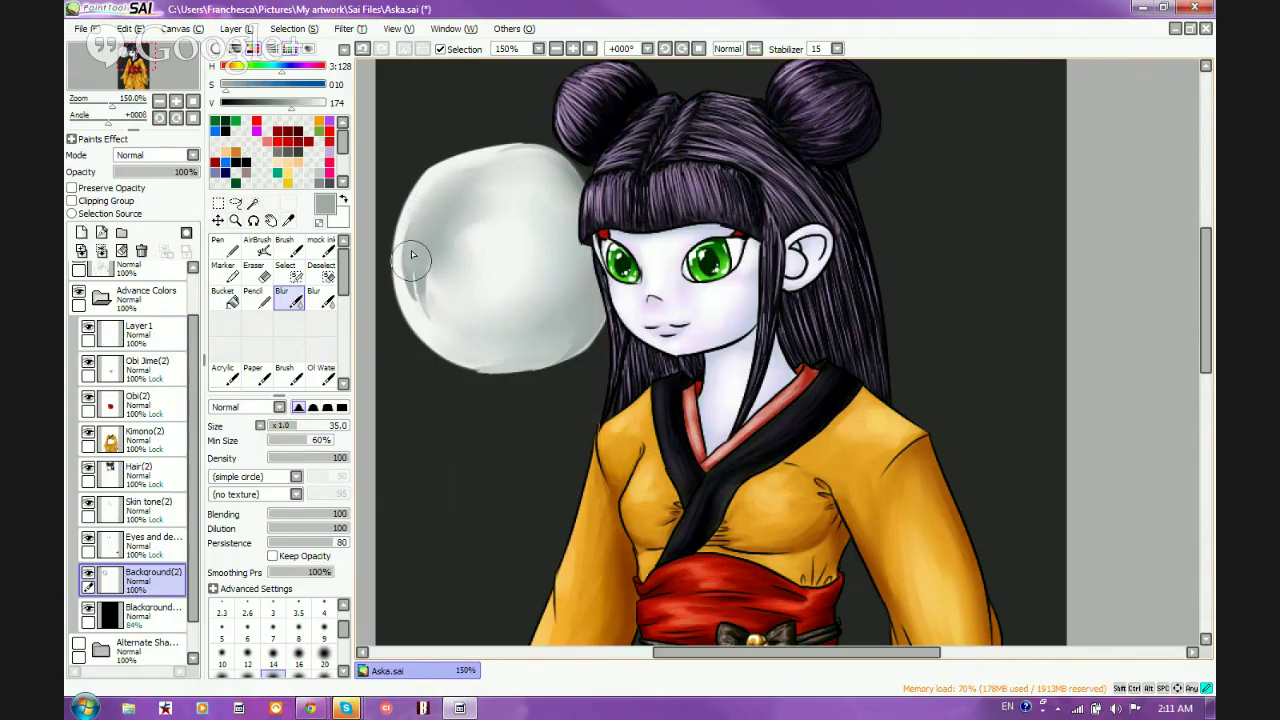
{"action": "mouse_move", "coordinate": [394, 236]}
{"action": "left_mouse_down"}
{"action": "mouse_move", "coordinate": [478, 145]}
{"action": "mouse_move", "coordinate": [412, 303]}
{"action": "mouse_move", "coordinate": [425, 298]}
{"action": "mouse_move", "coordinate": [455, 326]}
{"action": "mouse_move", "coordinate": [425, 276]}
{"action": "mouse_move", "coordinate": [463, 226]}
{"action": "mouse_move", "coordinate": [469, 287]}
{"action": "left_mouse_up"}
Airbrush near-white and pure white highlights, including curved crater rims, on the moon and soften them with the Blur brush at size 20
{"action": "right_click", "coordinate": [508, 251]}
{"action": "left_click", "coordinate": [260, 247]}
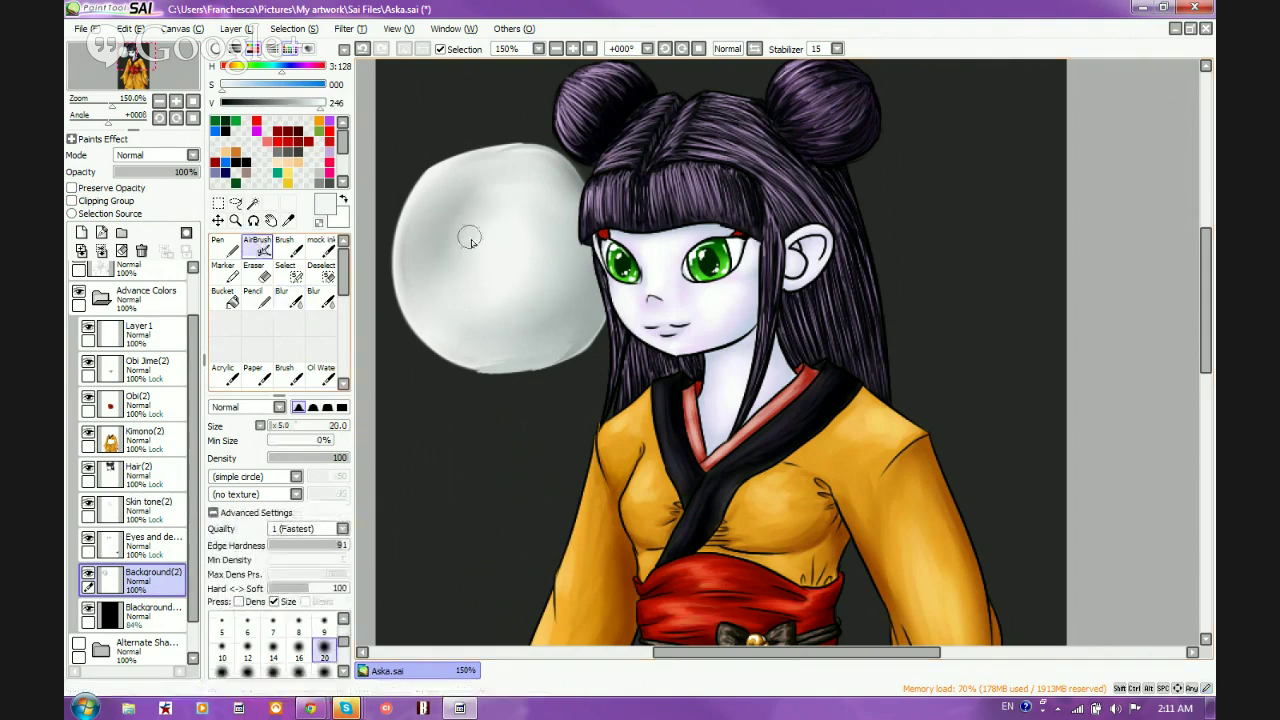
{"action": "left_click_drag", "start_coordinate": [493, 191], "coordinate": [441, 292]}
{"action": "mouse_move", "coordinate": [453, 237]}
{"action": "left_mouse_down"}
{"action": "mouse_move", "coordinate": [442, 294]}
{"action": "mouse_move", "coordinate": [486, 280]}
{"action": "mouse_move", "coordinate": [473, 243]}
{"action": "left_mouse_up"}
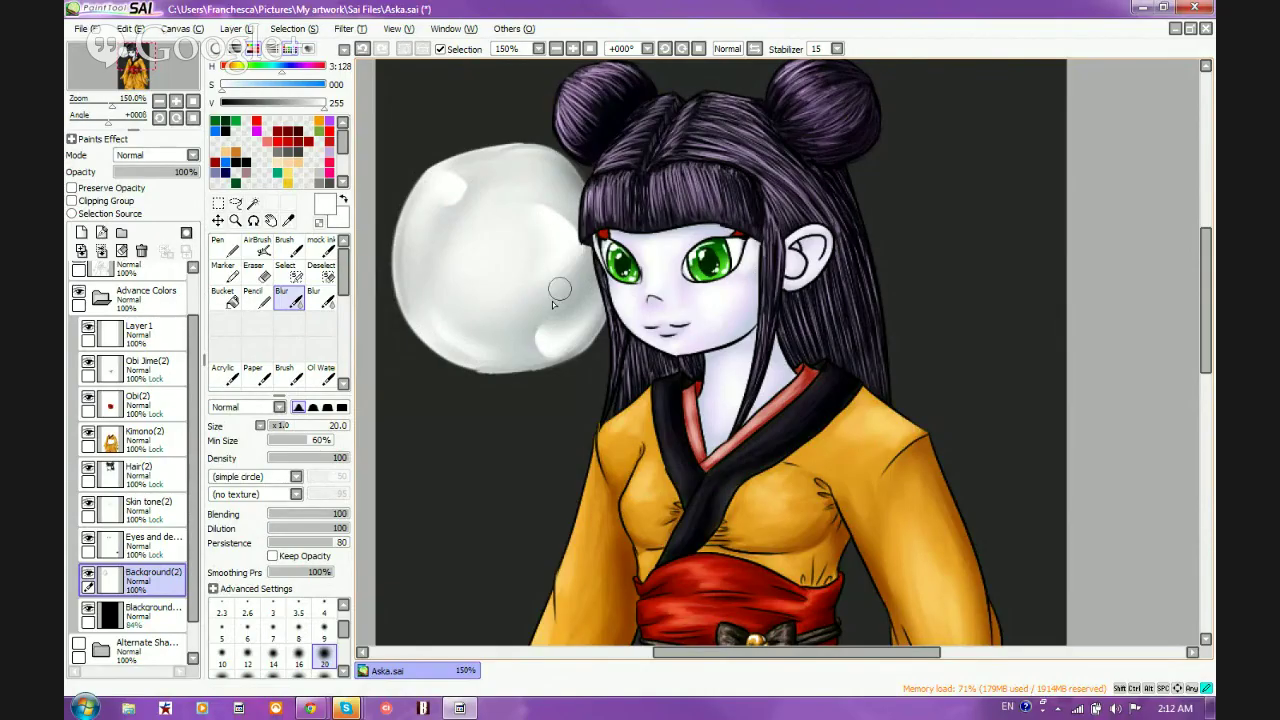
{"action": "key", "text": "v"}
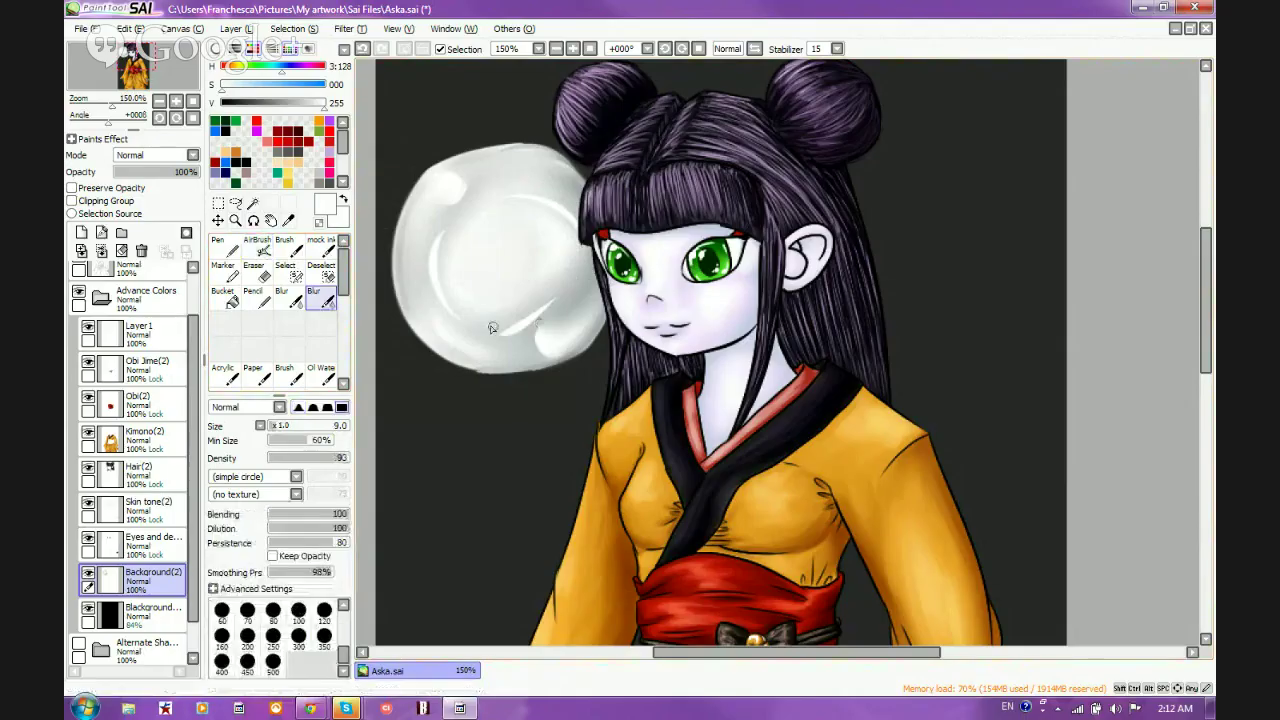
Soften the white crater rims and highlights on the moon with the Blur brush at size 20
{"action": "key", "text": "n"}
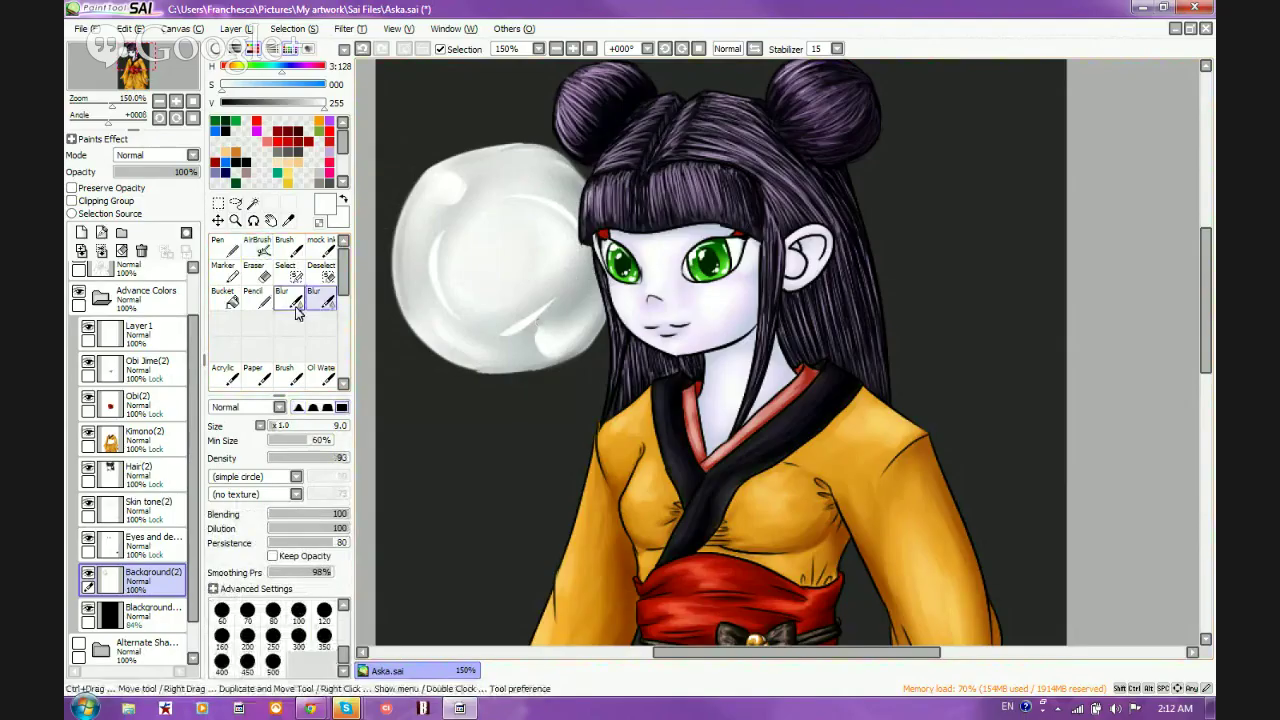
{"action": "left_click", "coordinate": [292, 300]}
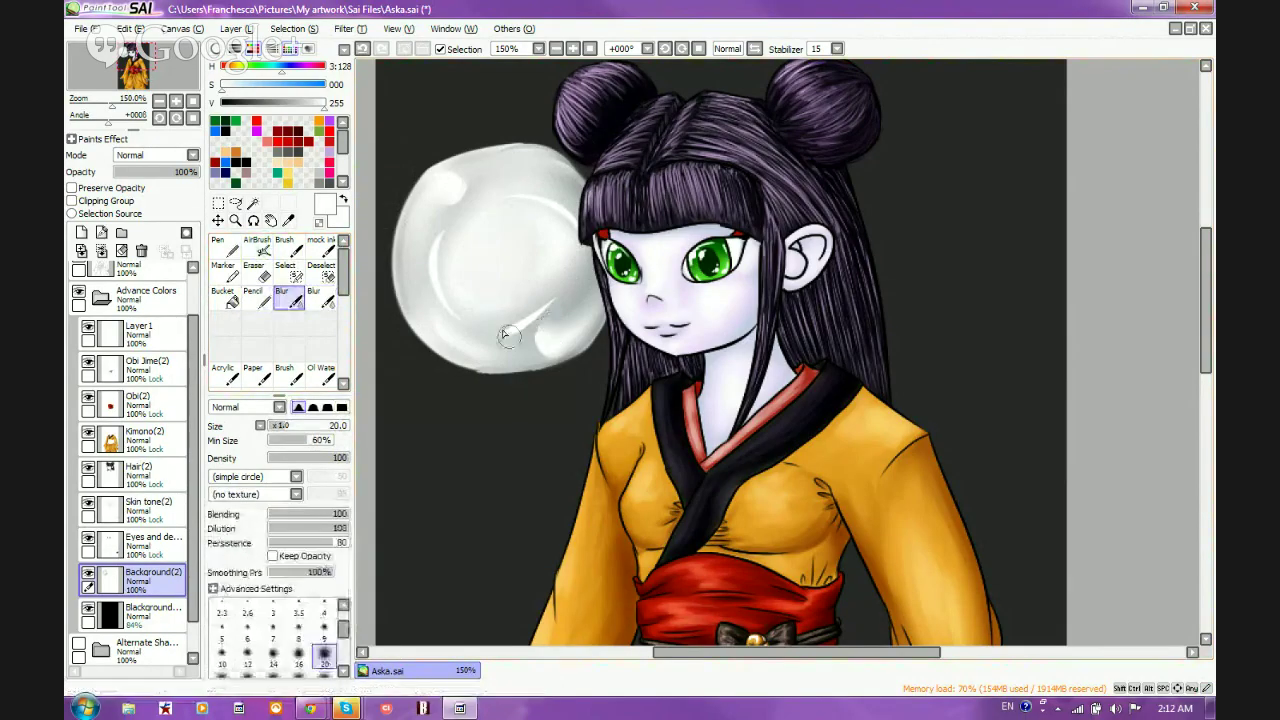
{"action": "left_click_drag", "start_coordinate": [508, 331], "coordinate": [555, 296]}
{"action": "left_click_drag", "start_coordinate": [441, 248], "coordinate": [466, 326]}
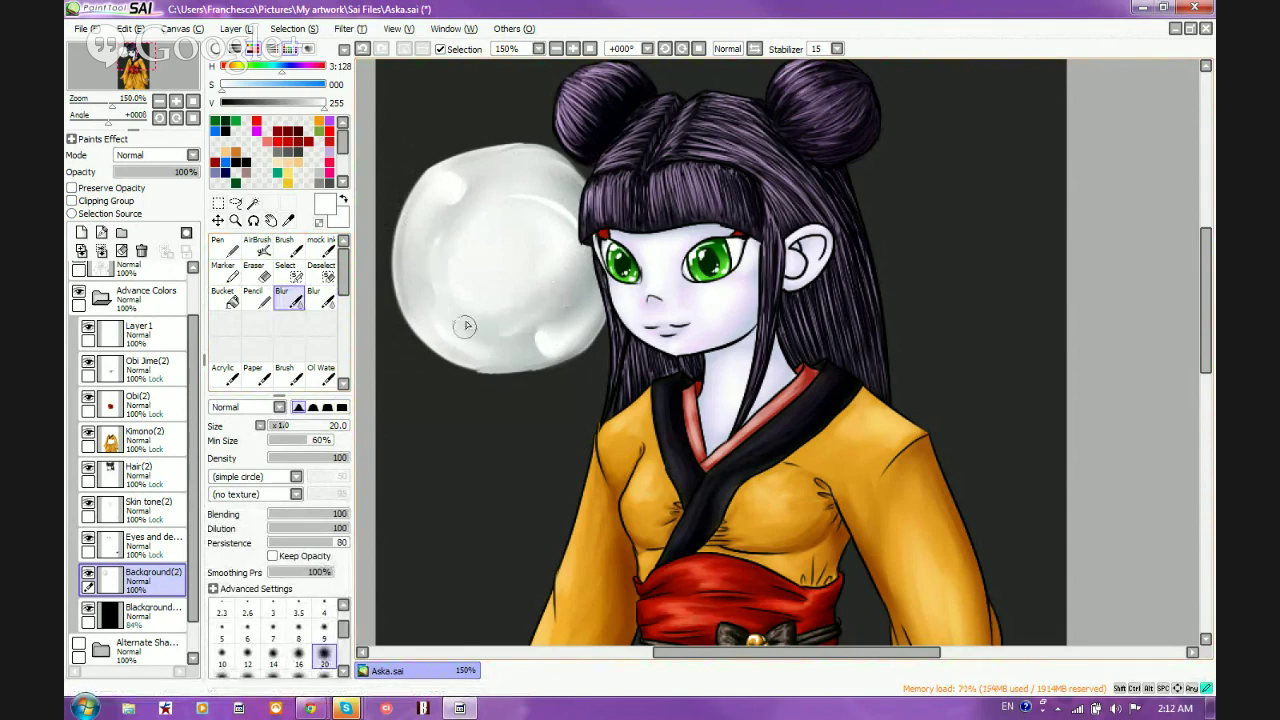
{"action": "mouse_move", "coordinate": [554, 225]}
{"action": "left_mouse_down"}
{"action": "mouse_move", "coordinate": [536, 198]}
{"action": "mouse_move", "coordinate": [583, 228]}
{"action": "mouse_move", "coordinate": [501, 217]}
{"action": "left_mouse_up"}
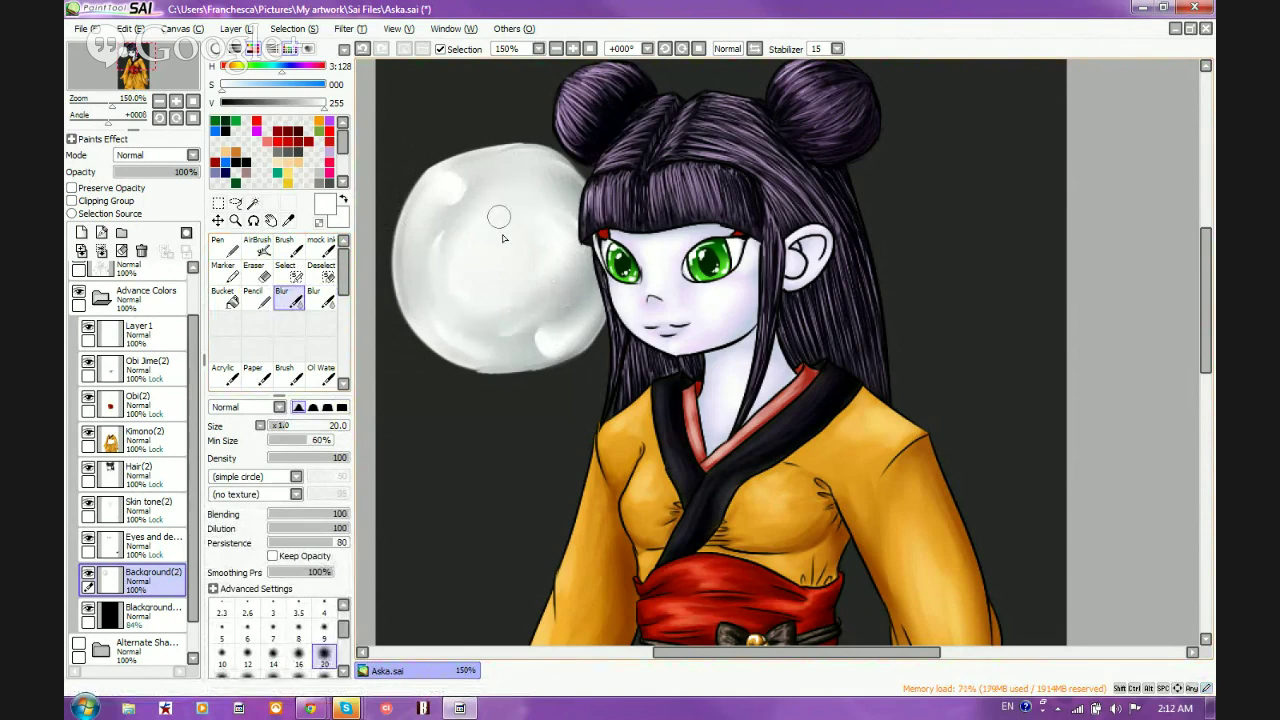
{"action": "left_click", "coordinate": [230, 247]}
{"action": "left_click", "coordinate": [259, 246]}
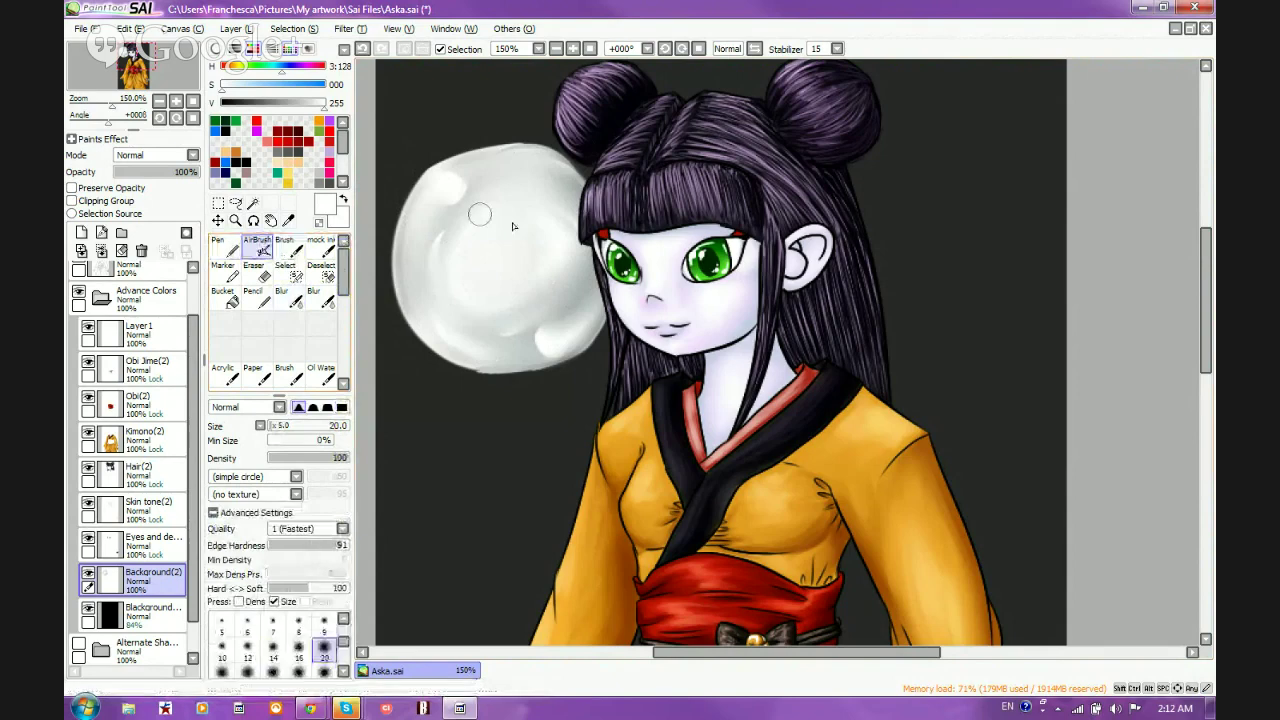
{"action": "left_click", "coordinate": [292, 298]}
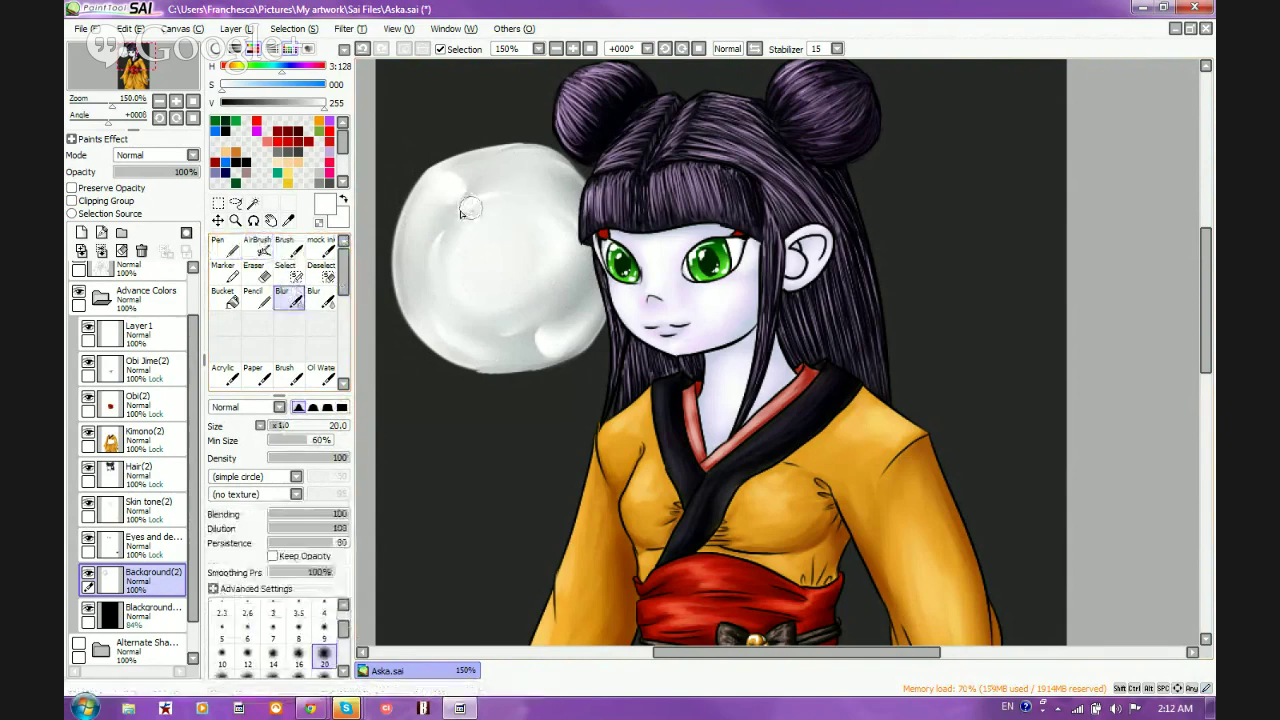
{"action": "left_click_drag", "start_coordinate": [445, 237], "coordinate": [439, 258]}
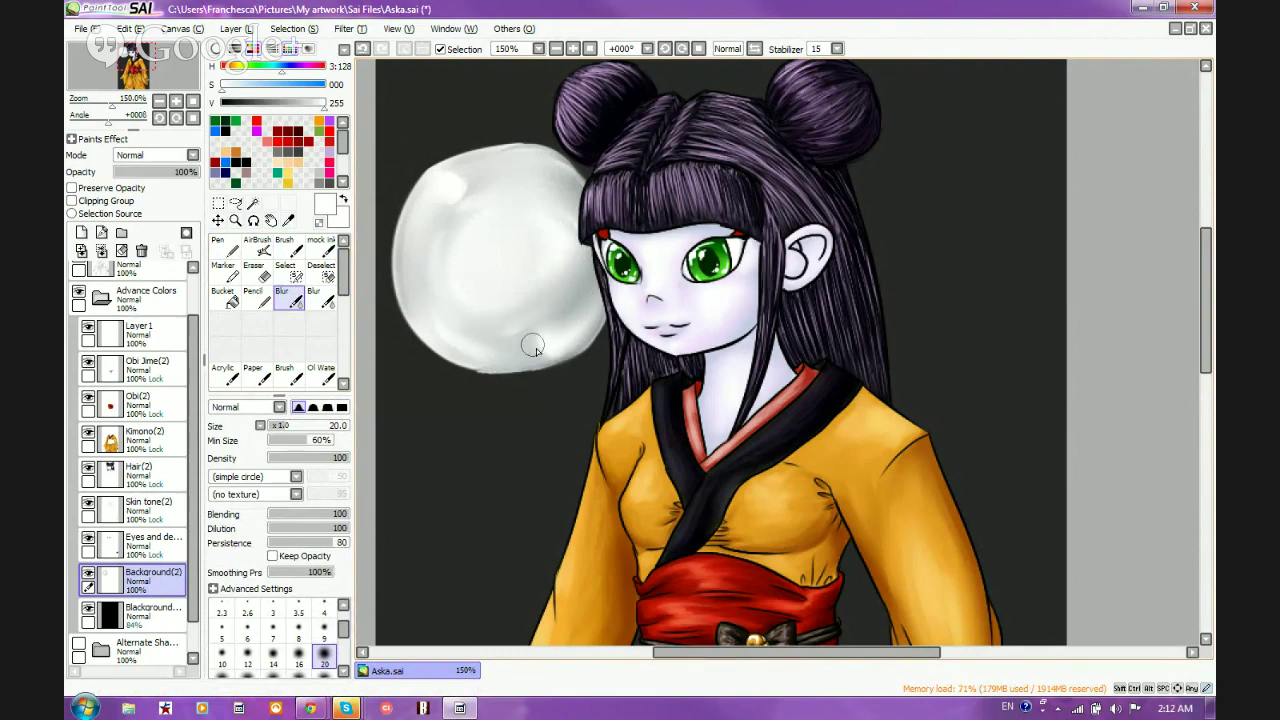
{"action": "left_click", "coordinate": [258, 249]}
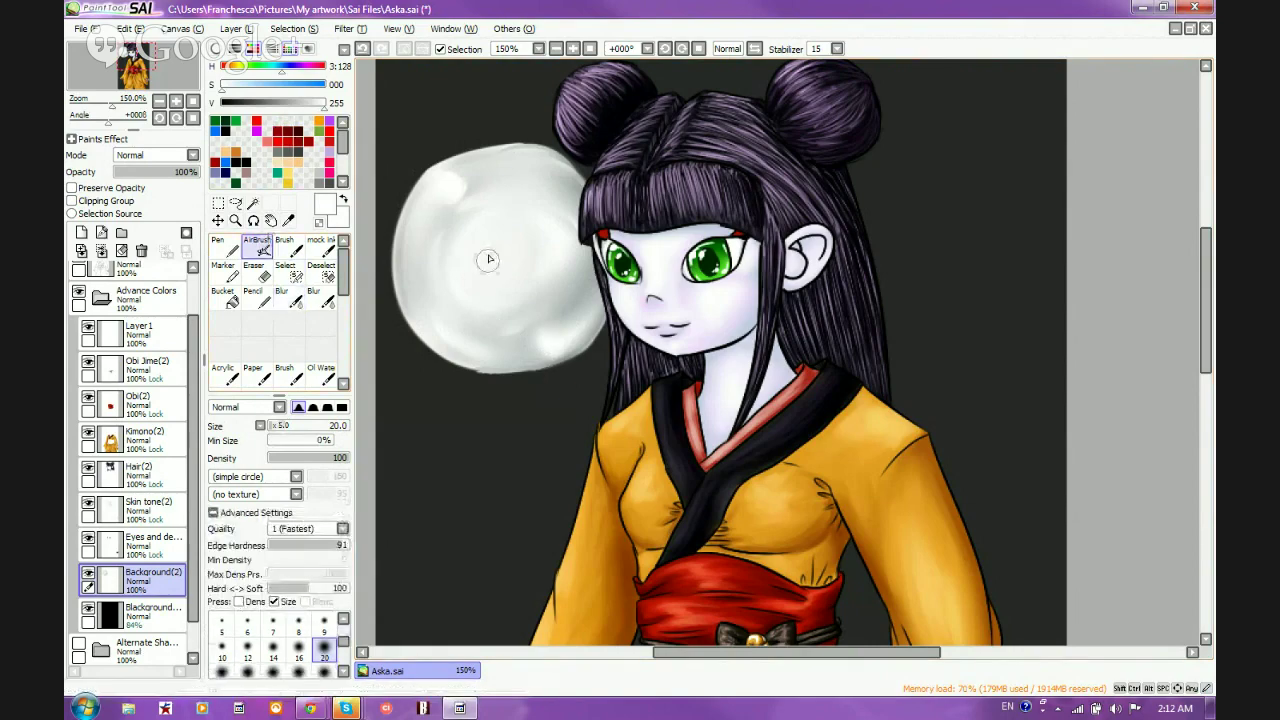
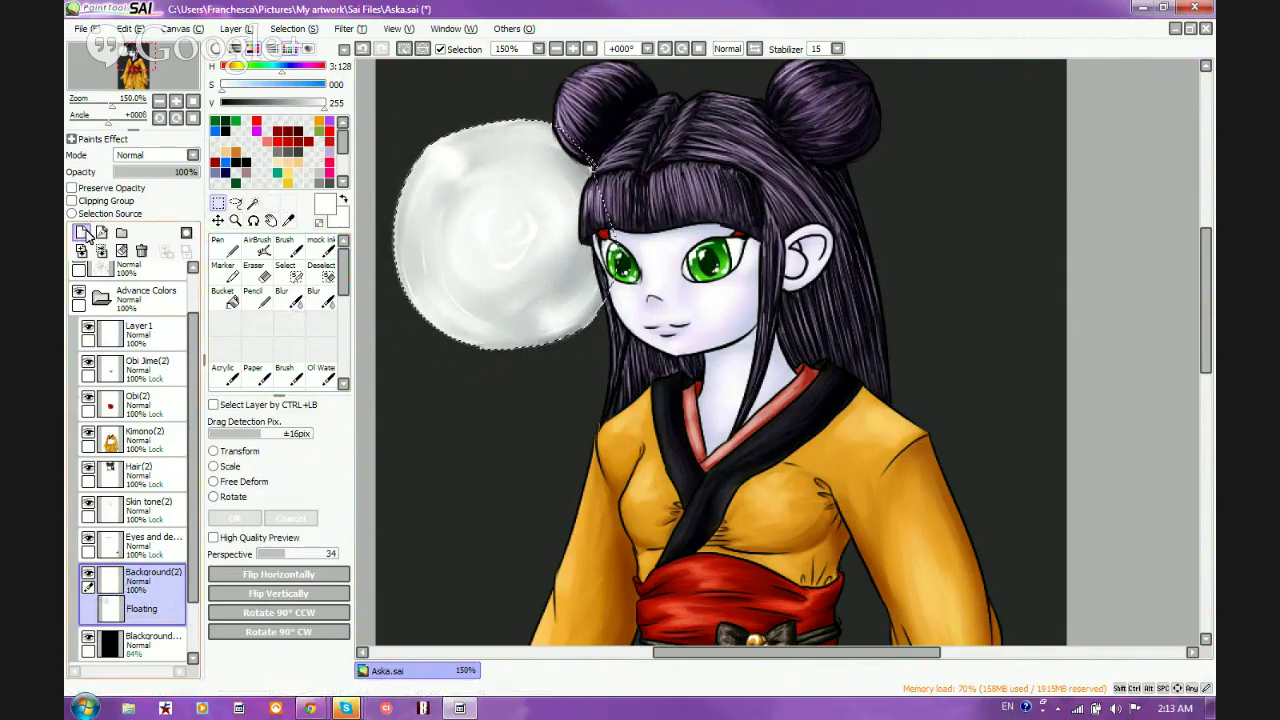
Add a new layer above Background(2), set it to Multiply mode, and choose fully saturated red as the colour
{"action": "left_click", "coordinate": [140, 578]}
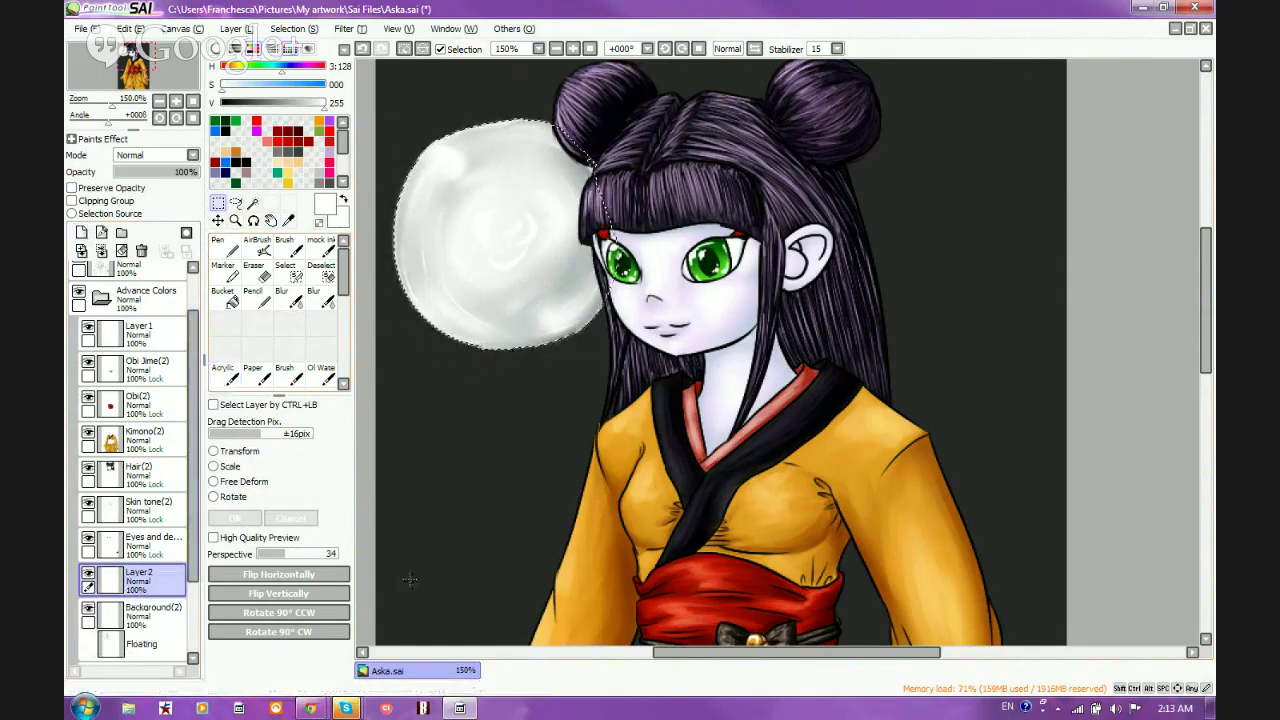
{"action": "left_click", "coordinate": [154, 157]}
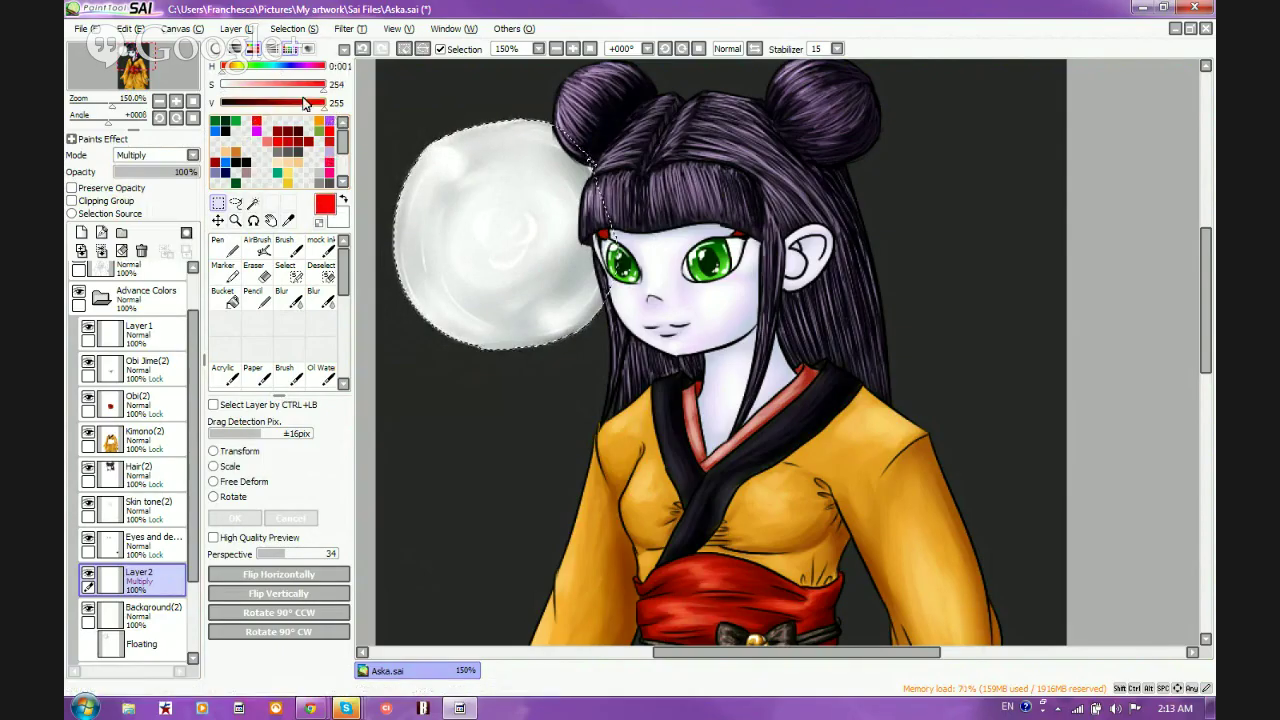
{"action": "left_click", "coordinate": [333, 87]}
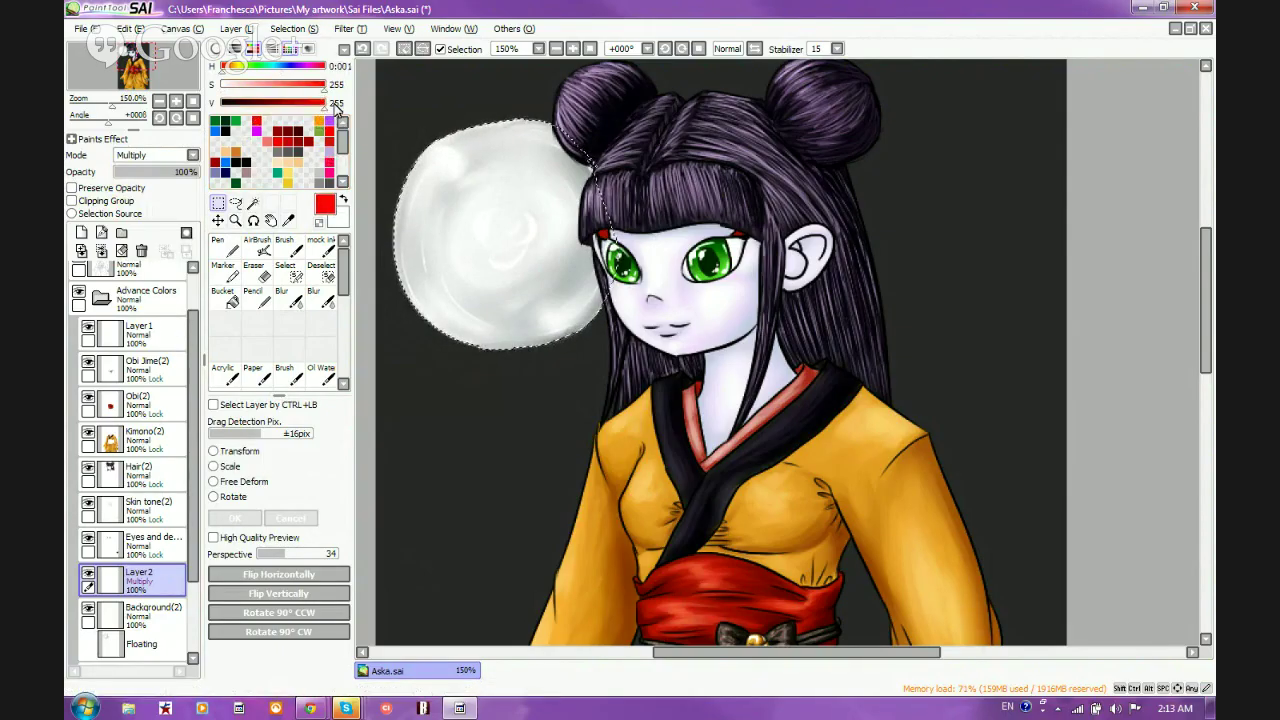
Airbrush light red, saturation 76 and value 255, over the whole moon at size 50, after trying saturations 96 and 42
{"action": "left_click", "coordinate": [264, 243]}
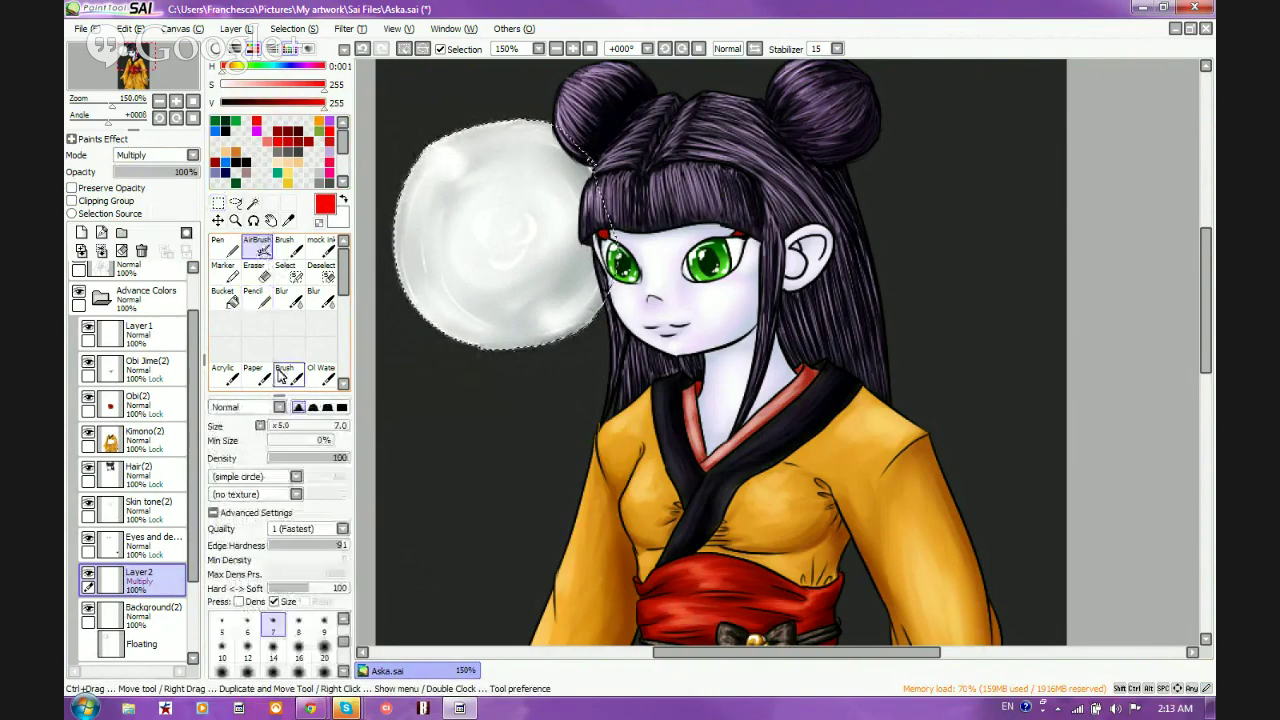
{"action": "left_click", "coordinate": [259, 87]}
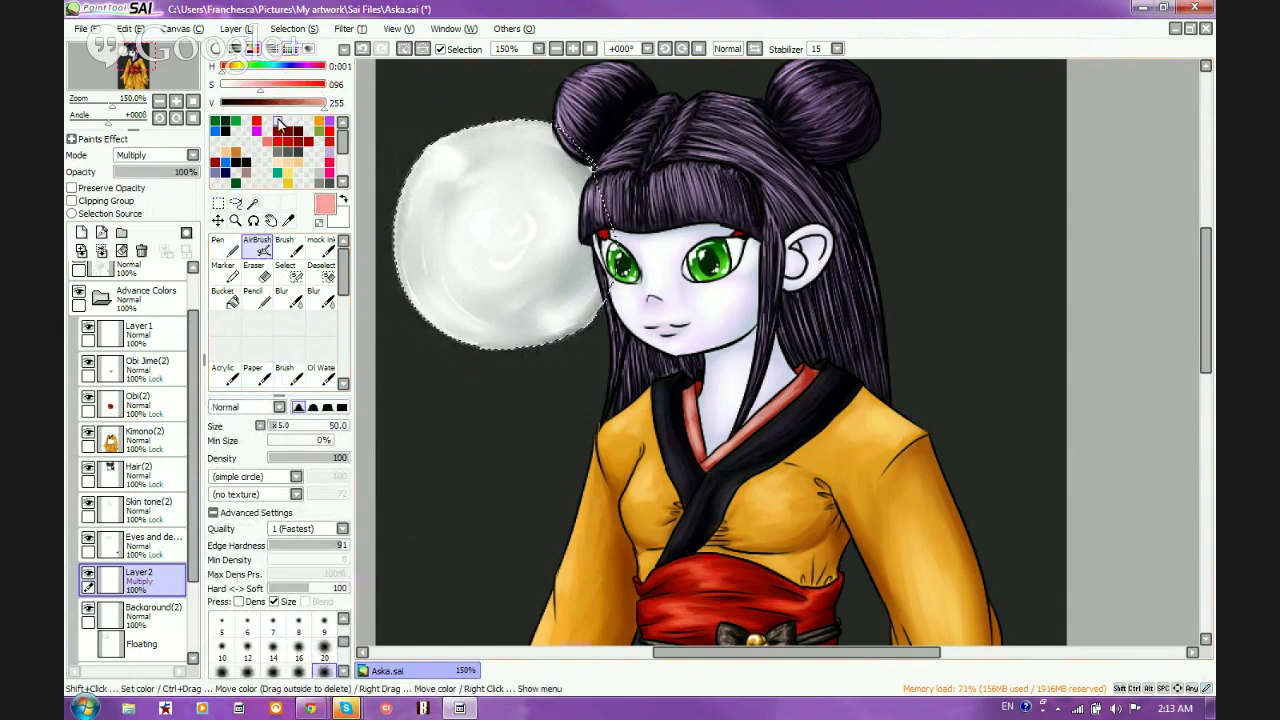
{"action": "left_click_drag", "start_coordinate": [425, 166], "coordinate": [449, 349]}
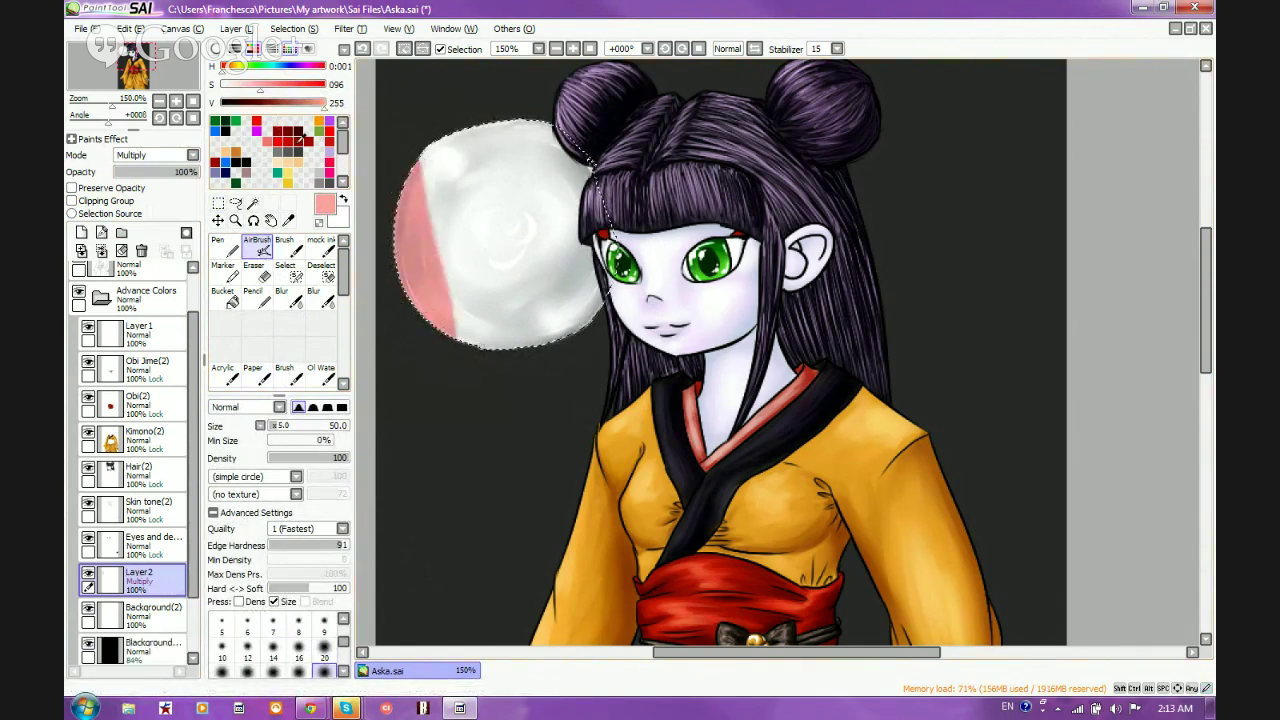
{"action": "left_click", "coordinate": [238, 87]}
{"action": "left_click_drag", "start_coordinate": [423, 206], "coordinate": [457, 357]}
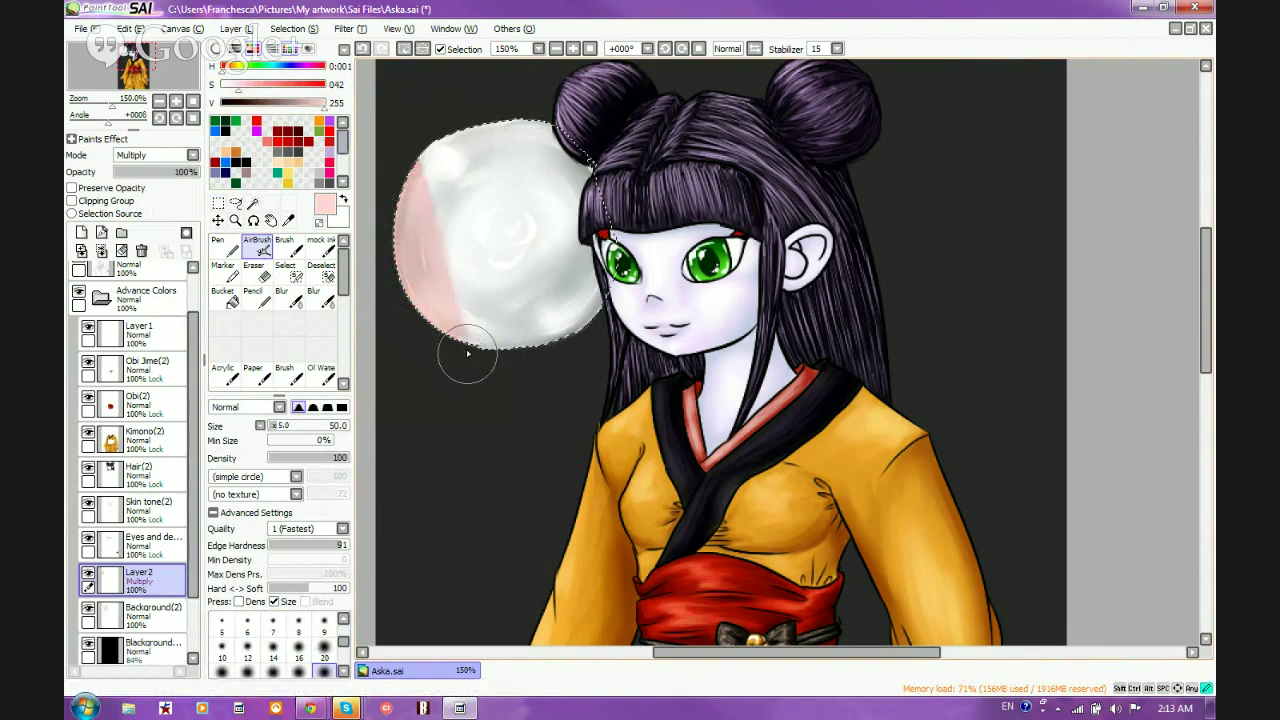
{"action": "left_click", "coordinate": [251, 87]}
{"action": "left_click_drag", "start_coordinate": [425, 195], "coordinate": [467, 356]}
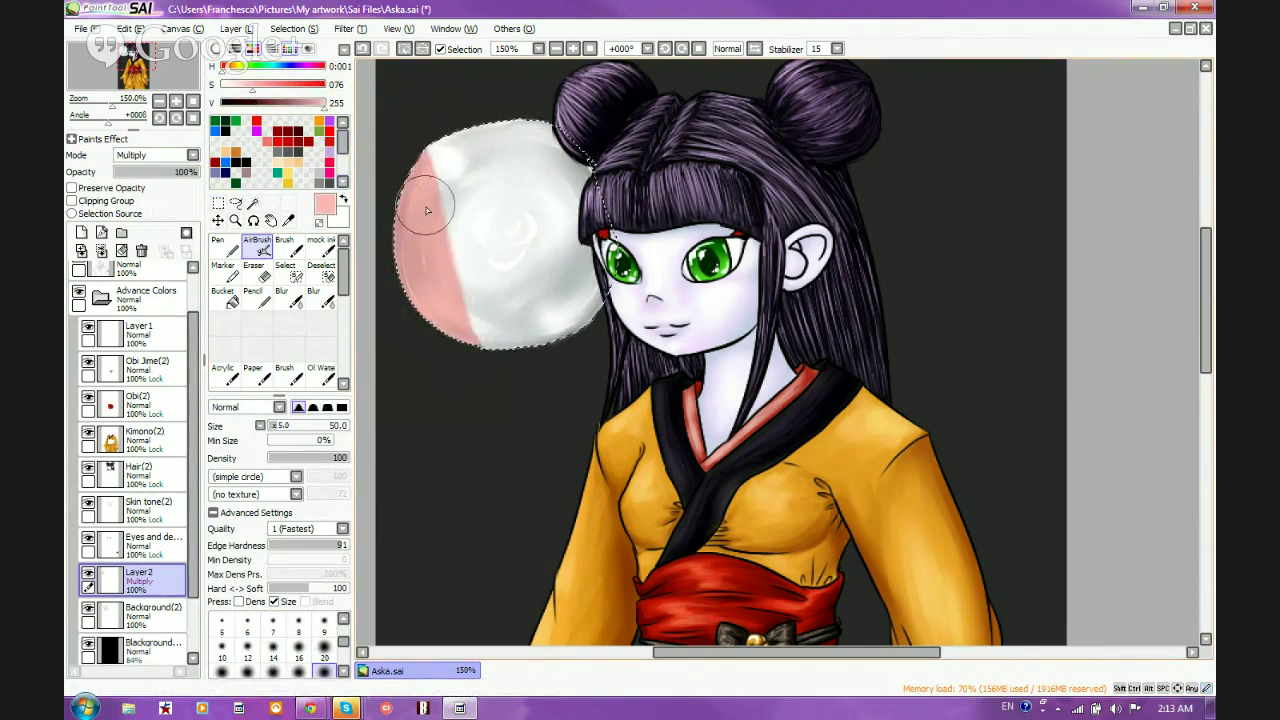
{"action": "mouse_move", "coordinate": [426, 210]}
{"action": "left_mouse_down"}
{"action": "mouse_move", "coordinate": [416, 132]}
{"action": "mouse_move", "coordinate": [504, 365]}
{"action": "mouse_move", "coordinate": [438, 110]}
{"action": "mouse_move", "coordinate": [550, 355]}
{"action": "mouse_move", "coordinate": [485, 115]}
{"action": "mouse_move", "coordinate": [588, 313]}
{"action": "mouse_move", "coordinate": [558, 207]}
{"action": "mouse_move", "coordinate": [580, 215]}
{"action": "mouse_move", "coordinate": [557, 126]}
{"action": "left_mouse_up"}
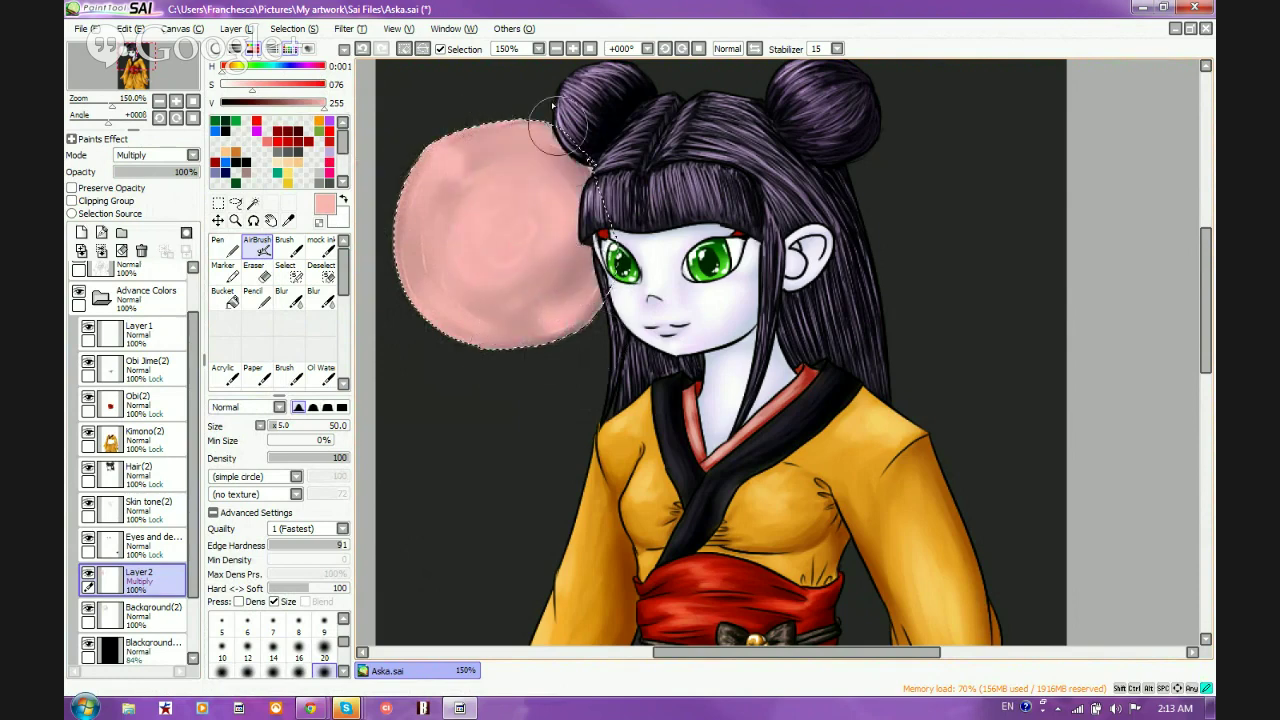
Airbrush pale orange and pale yellow over the moon at size 50, leaving a light red band along its outer edge
{"action": "left_click", "coordinate": [237, 66]}
{"action": "mouse_move", "coordinate": [420, 149]}
{"action": "left_mouse_down"}
{"action": "mouse_move", "coordinate": [521, 347]}
{"action": "mouse_move", "coordinate": [420, 172]}
{"action": "mouse_move", "coordinate": [474, 302]}
{"action": "mouse_move", "coordinate": [521, 356]}
{"action": "mouse_move", "coordinate": [476, 250]}
{"action": "mouse_move", "coordinate": [507, 279]}
{"action": "mouse_move", "coordinate": [448, 142]}
{"action": "mouse_move", "coordinate": [542, 321]}
{"action": "mouse_move", "coordinate": [576, 336]}
{"action": "mouse_move", "coordinate": [574, 279]}
{"action": "mouse_move", "coordinate": [510, 127]}
{"action": "mouse_move", "coordinate": [538, 126]}
{"action": "mouse_move", "coordinate": [616, 222]}
{"action": "left_mouse_up"}
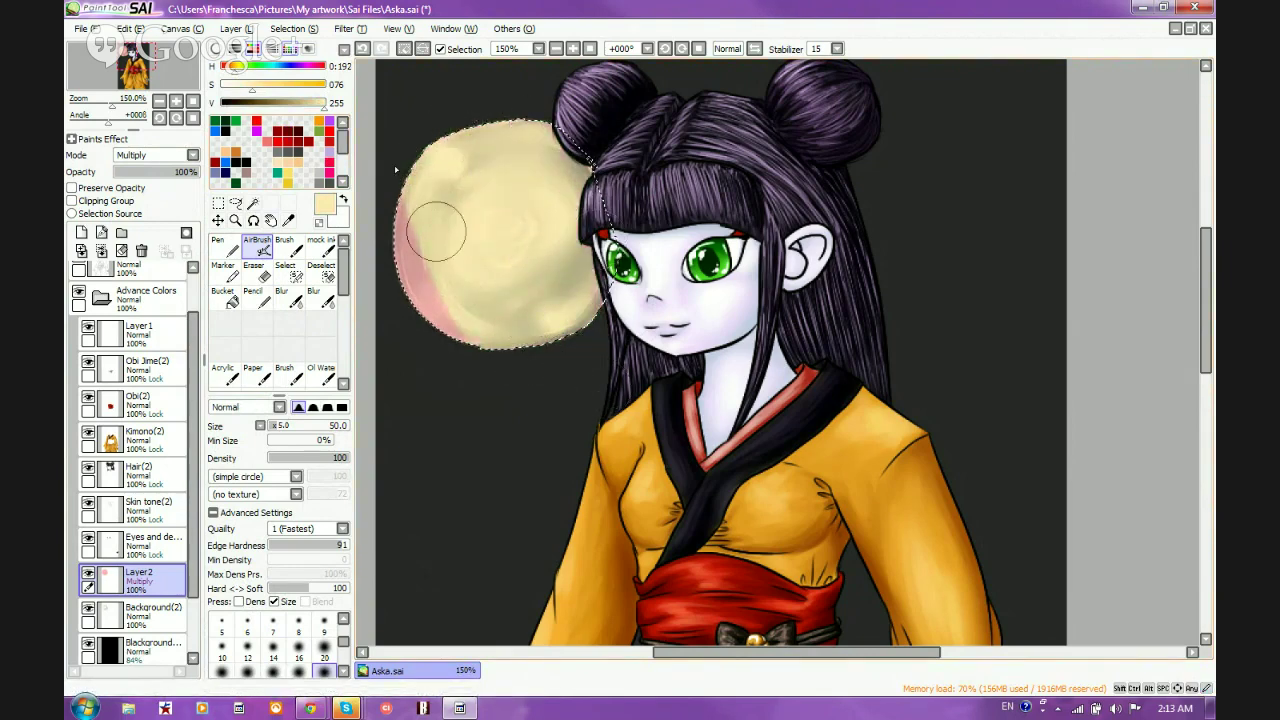
{"action": "left_click", "coordinate": [244, 66]}
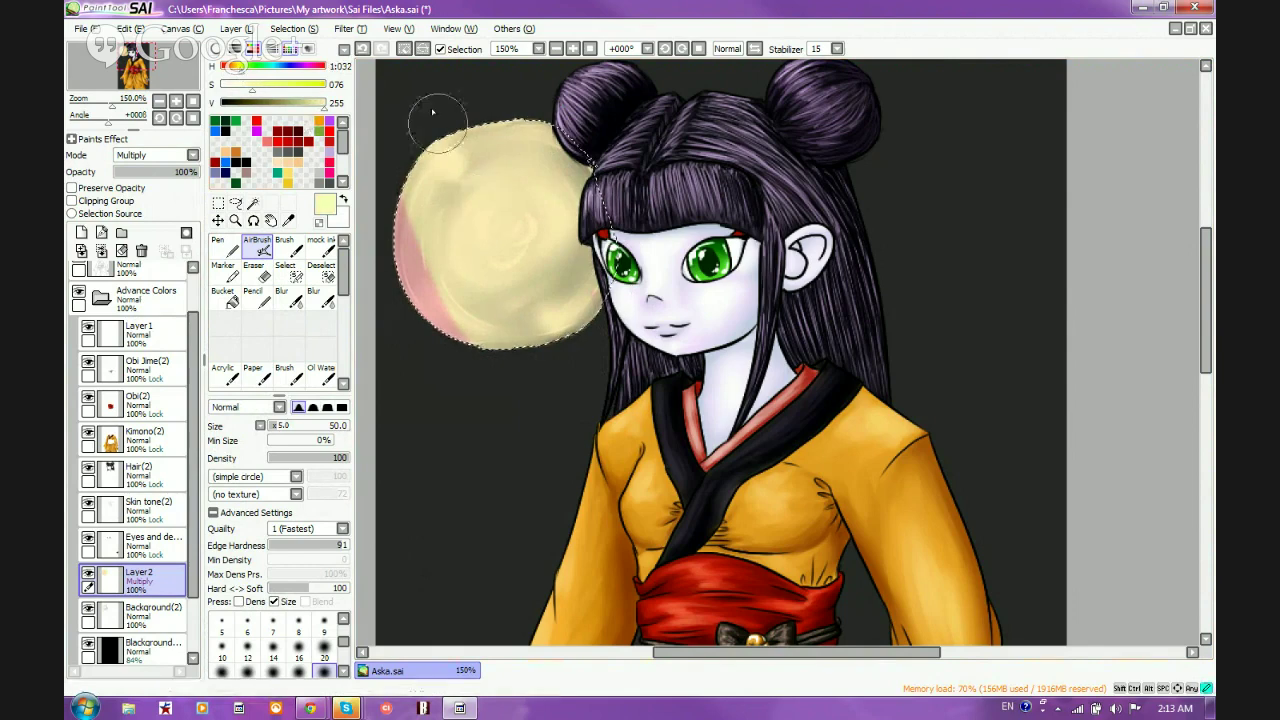
{"action": "mouse_move", "coordinate": [437, 120]}
{"action": "left_mouse_down"}
{"action": "mouse_move", "coordinate": [466, 190]}
{"action": "mouse_move", "coordinate": [568, 337]}
{"action": "mouse_move", "coordinate": [513, 172]}
{"action": "left_mouse_up"}
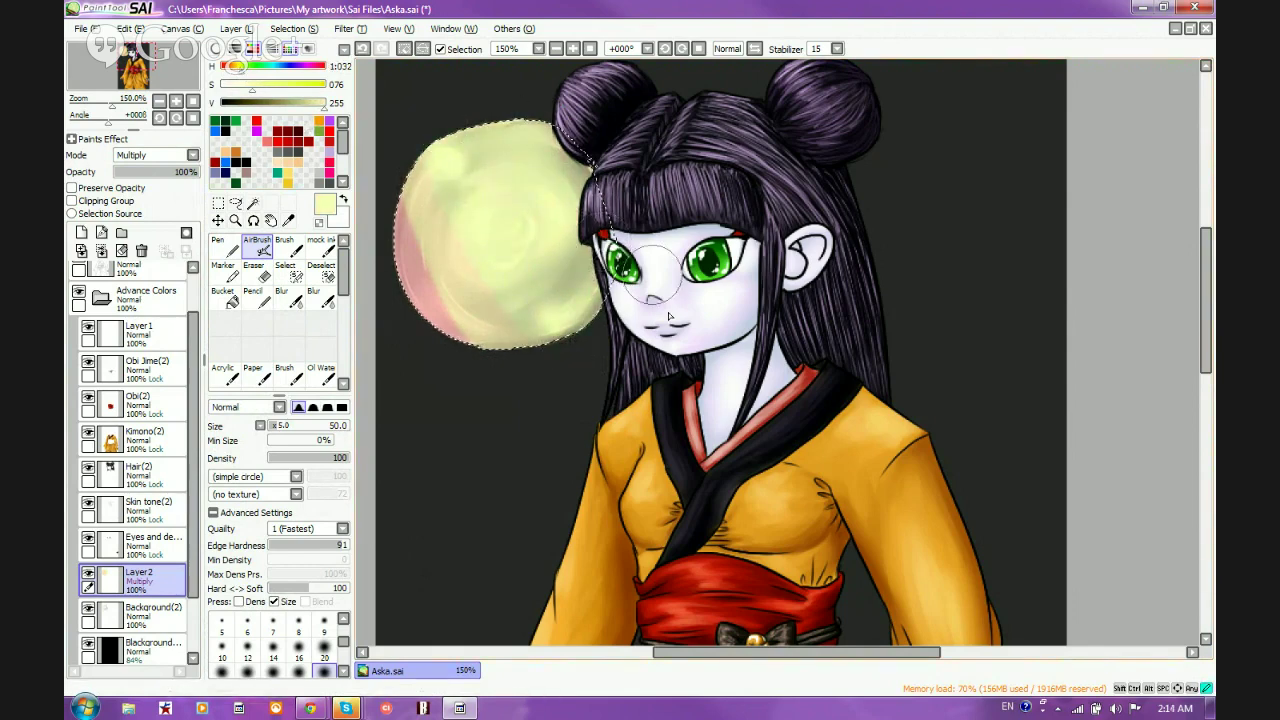
Airbrush pale green, cyan and blue bands toward the hair side, and pink and violet tints along the moon's outer edge, saturation 76
{"action": "left_click", "coordinate": [255, 66]}
{"action": "left_click_drag", "start_coordinate": [470, 130], "coordinate": [543, 257]}
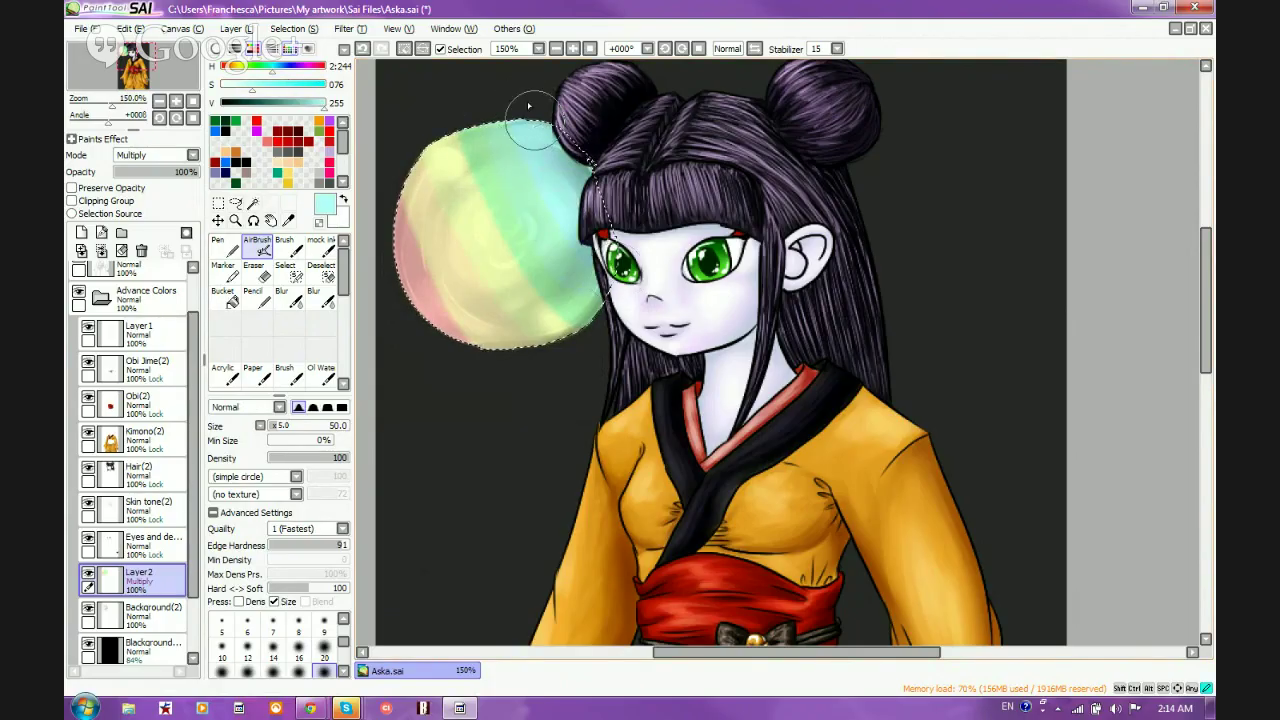
{"action": "left_click", "coordinate": [289, 68]}
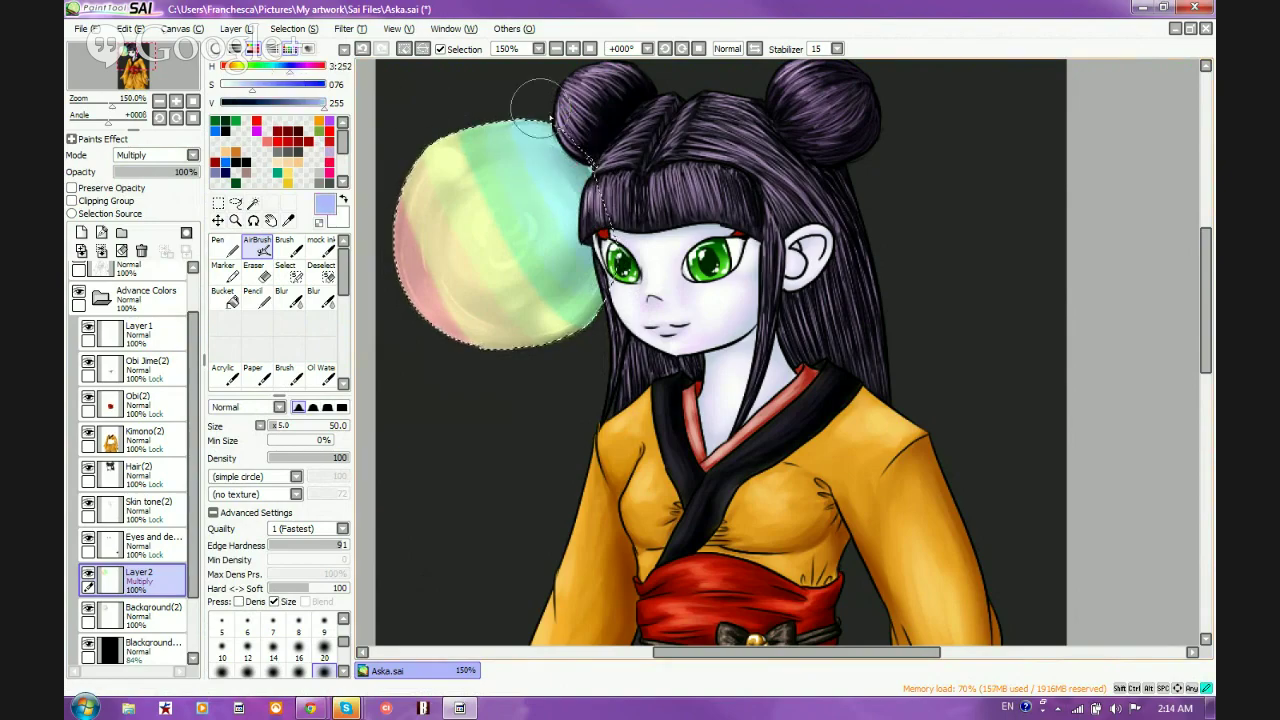
{"action": "left_click_drag", "start_coordinate": [536, 109], "coordinate": [571, 170]}
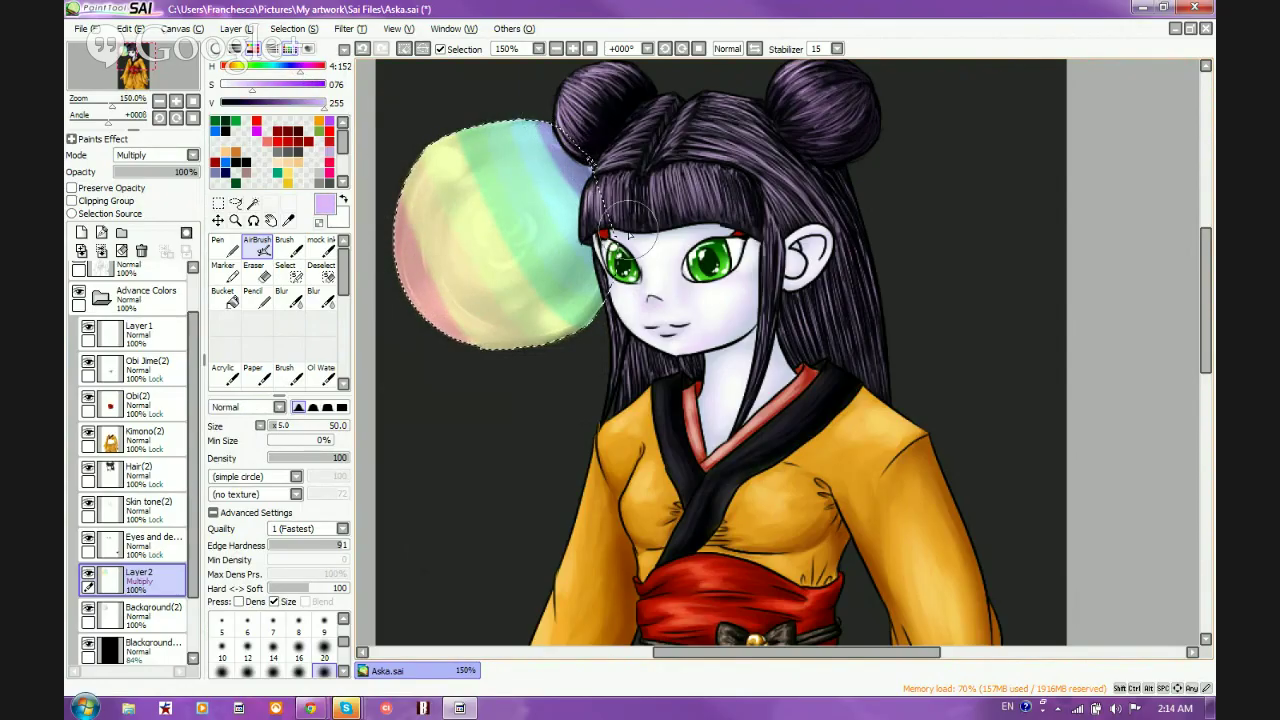
{"action": "left_click", "coordinate": [316, 66]}
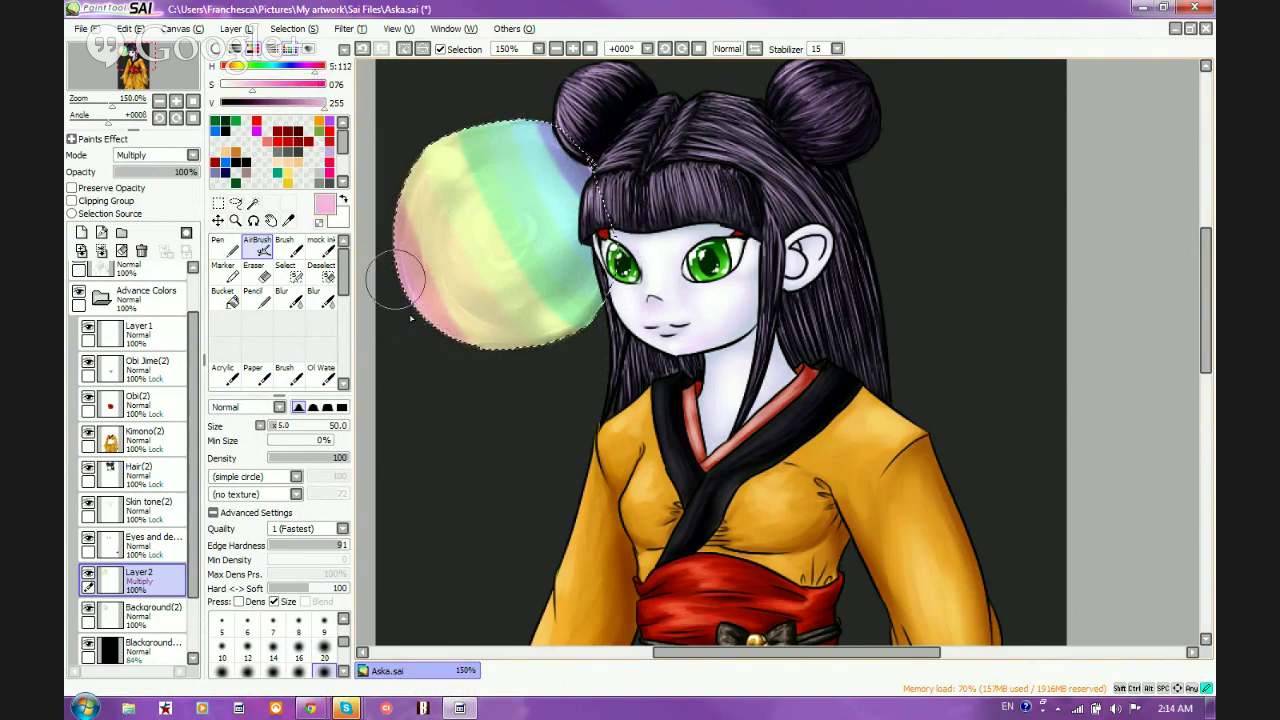
{"action": "left_click", "coordinate": [299, 66]}
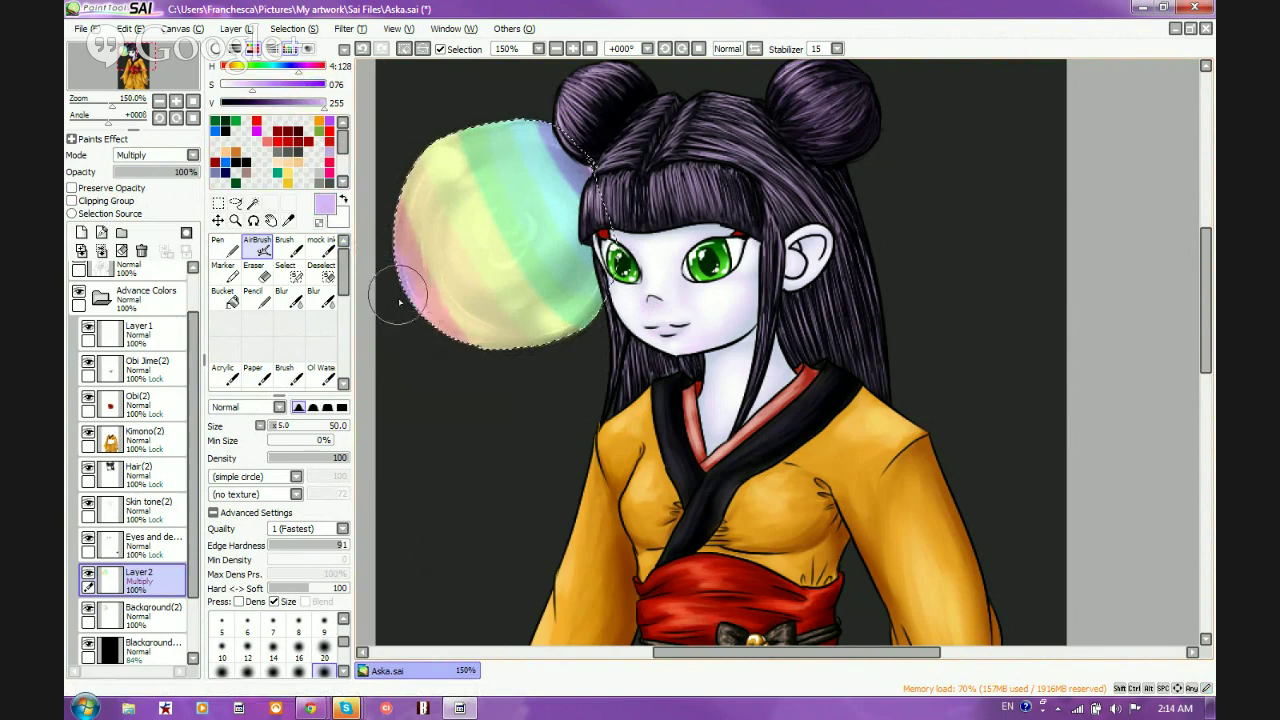
Blend the moon's rainbow colour bands into each other with the Blur brush at size 40
{"action": "left_click", "coordinate": [289, 297]}
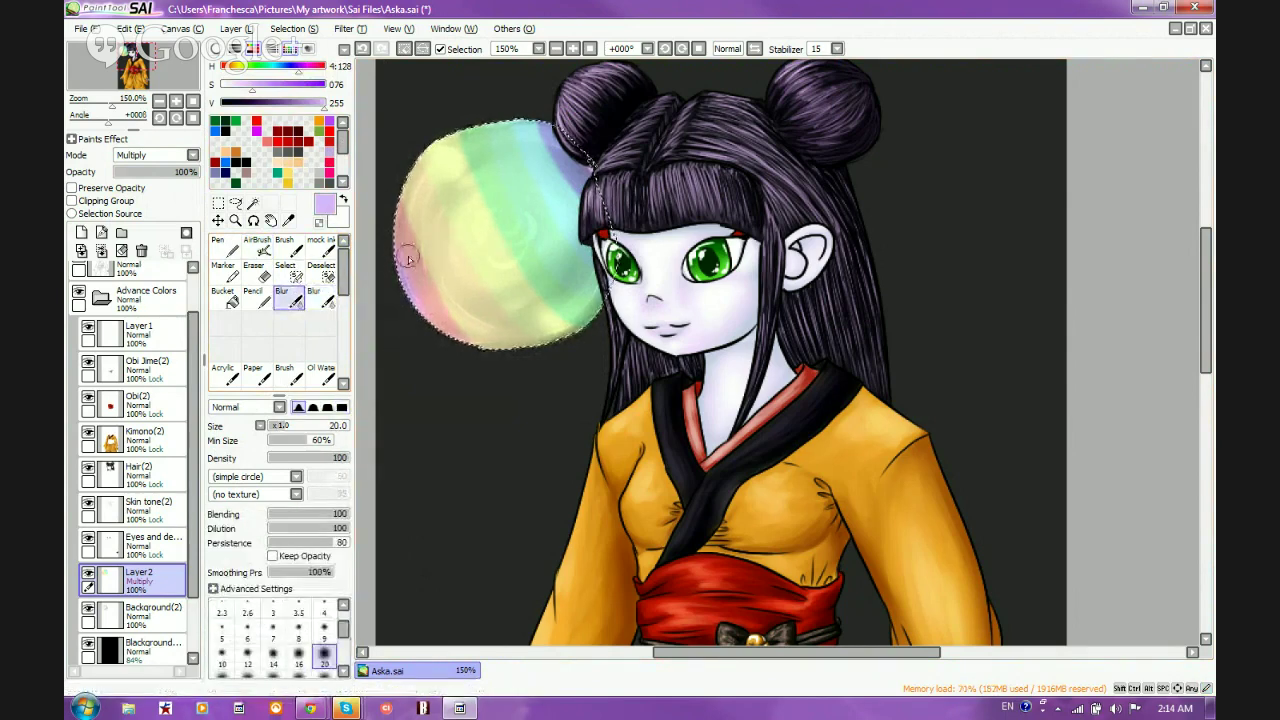
{"action": "left_click", "coordinate": [298, 673]}
{"action": "mouse_move", "coordinate": [413, 269]}
{"action": "left_mouse_down"}
{"action": "mouse_move", "coordinate": [456, 332]}
{"action": "mouse_move", "coordinate": [417, 246]}
{"action": "mouse_move", "coordinate": [467, 312]}
{"action": "mouse_move", "coordinate": [428, 245]}
{"action": "mouse_move", "coordinate": [427, 261]}
{"action": "mouse_move", "coordinate": [402, 241]}
{"action": "mouse_move", "coordinate": [535, 333]}
{"action": "mouse_move", "coordinate": [462, 244]}
{"action": "mouse_move", "coordinate": [518, 316]}
{"action": "mouse_move", "coordinate": [434, 117]}
{"action": "mouse_move", "coordinate": [555, 335]}
{"action": "mouse_move", "coordinate": [479, 135]}
{"action": "mouse_move", "coordinate": [574, 284]}
{"action": "mouse_move", "coordinate": [513, 152]}
{"action": "mouse_move", "coordinate": [572, 192]}
{"action": "mouse_move", "coordinate": [599, 250]}
{"action": "left_mouse_up"}
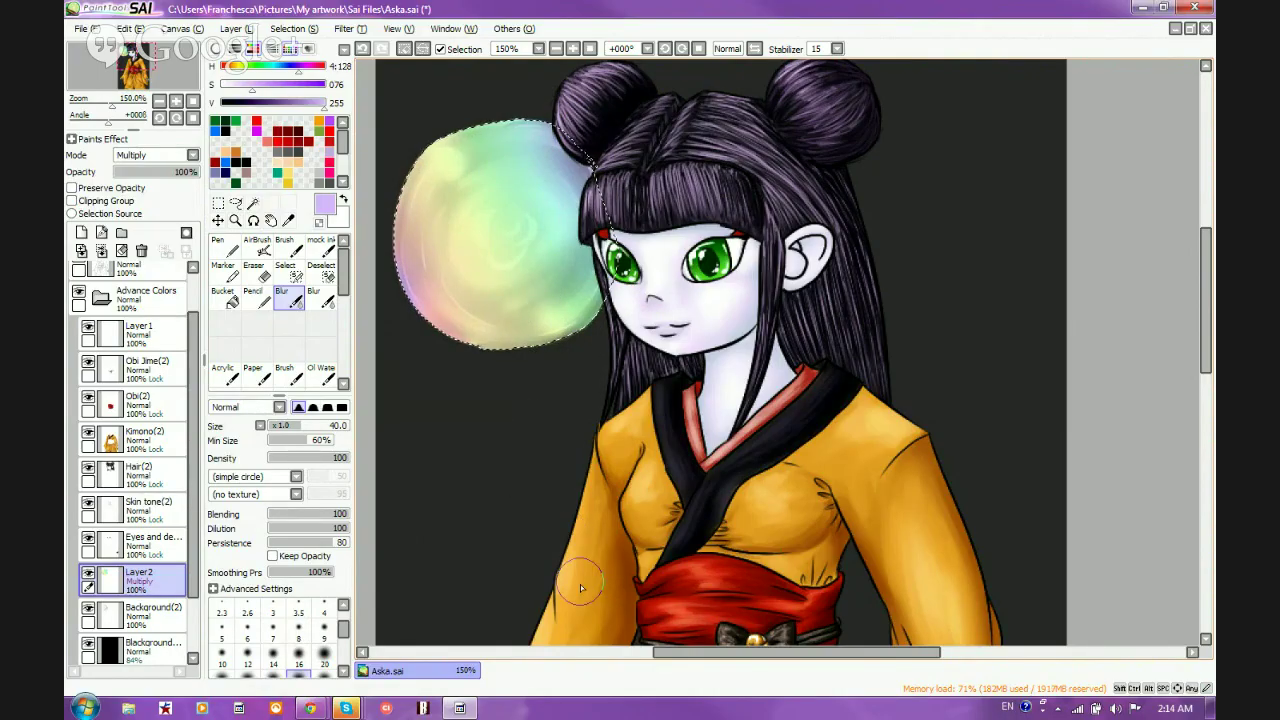
Add a new Normal layer above Layer2 at 85% opacity and airbrush pure white glossy highlights around the moon's edges at sizes 50 and 20
{"action": "left_click", "coordinate": [81, 232]}
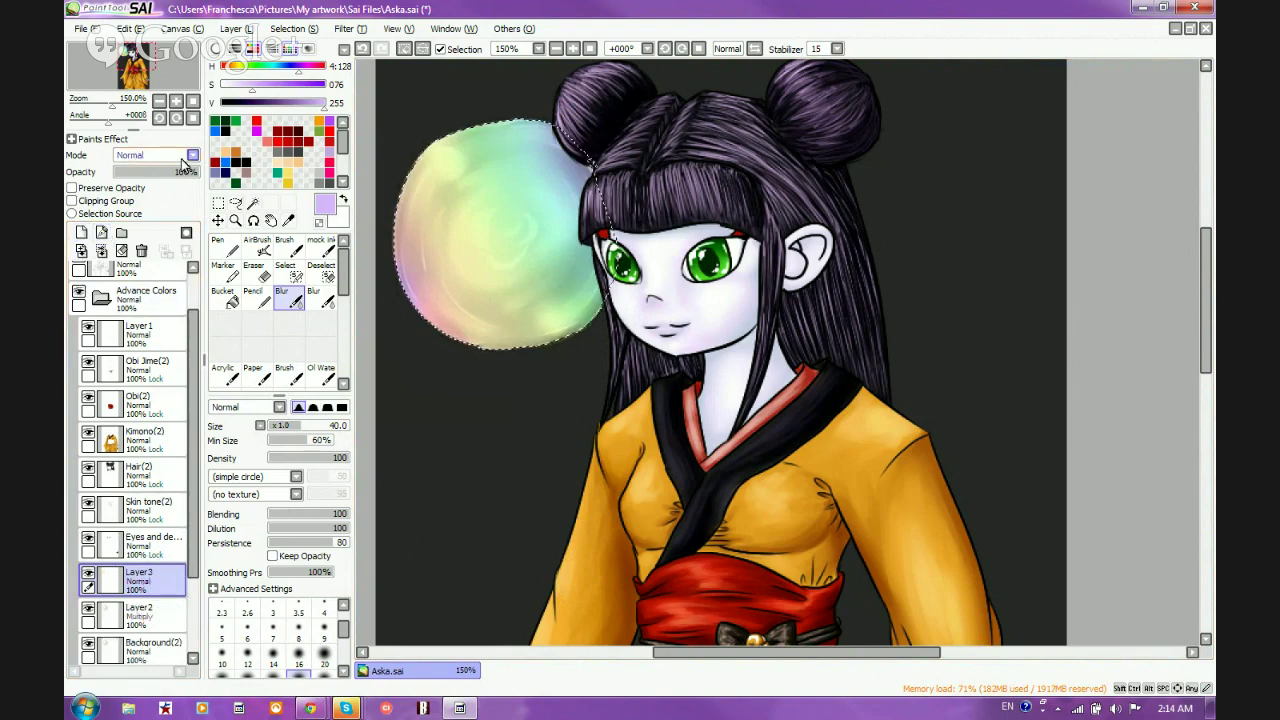
{"action": "left_click", "coordinate": [257, 250]}
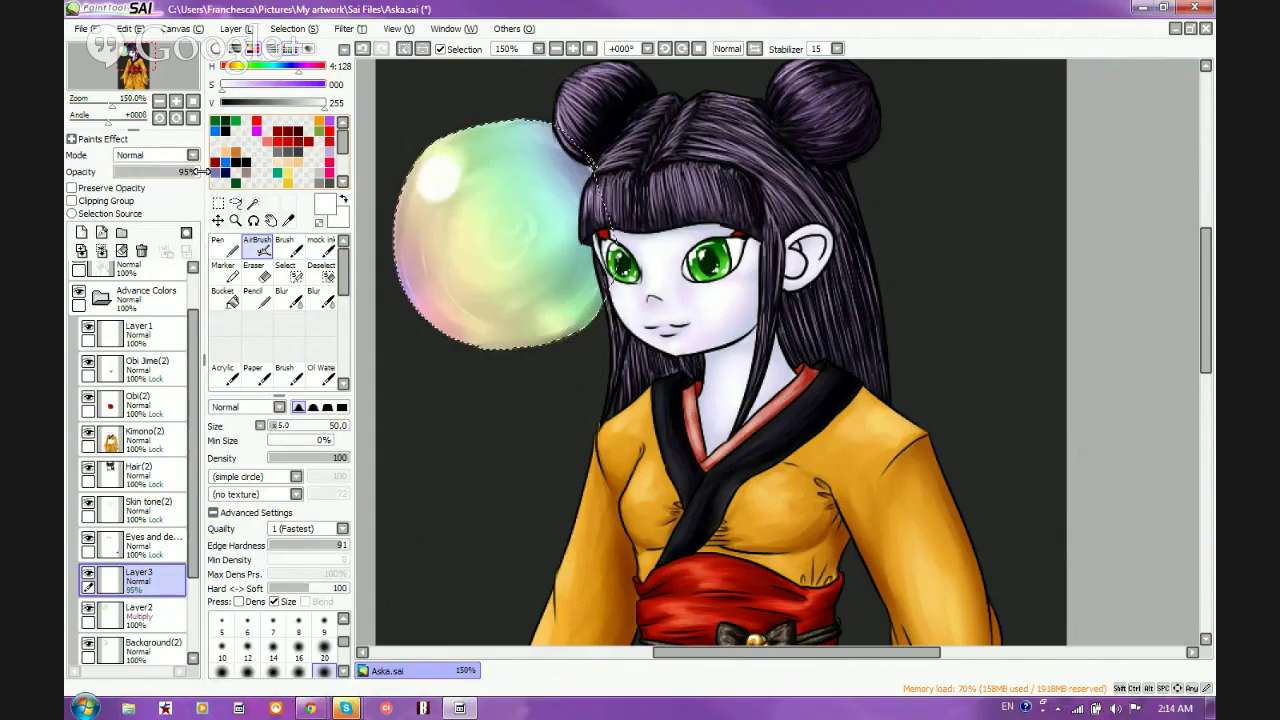
{"action": "mouse_move", "coordinate": [407, 182]}
{"action": "left_mouse_down"}
{"action": "mouse_move", "coordinate": [564, 285]}
{"action": "mouse_move", "coordinate": [582, 257]}
{"action": "mouse_move", "coordinate": [534, 318]}
{"action": "left_mouse_up"}
{"action": "left_click", "coordinate": [363, 49]}
{"action": "left_click", "coordinate": [324, 652]}
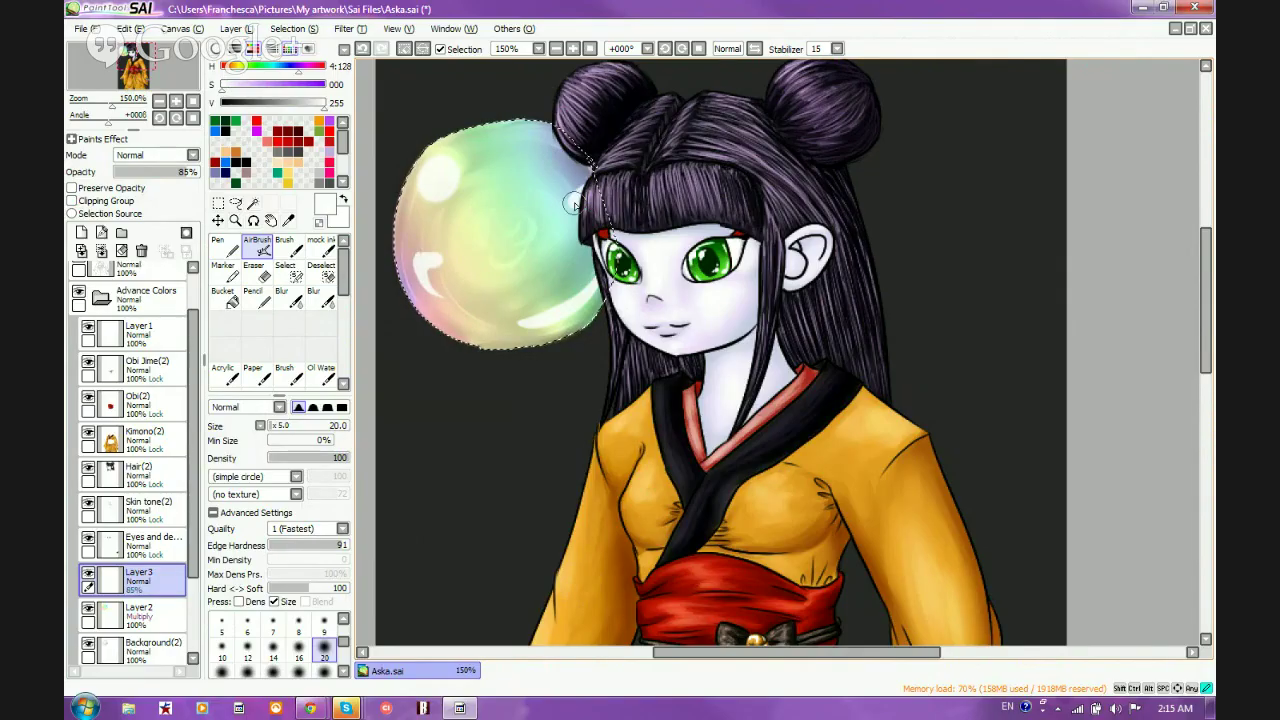
{"action": "left_click_drag", "start_coordinate": [582, 180], "coordinate": [543, 156]}
Soften the glossy white highlights on Layer3 with the Blur brush at size 20
{"action": "left_click", "coordinate": [321, 298]}
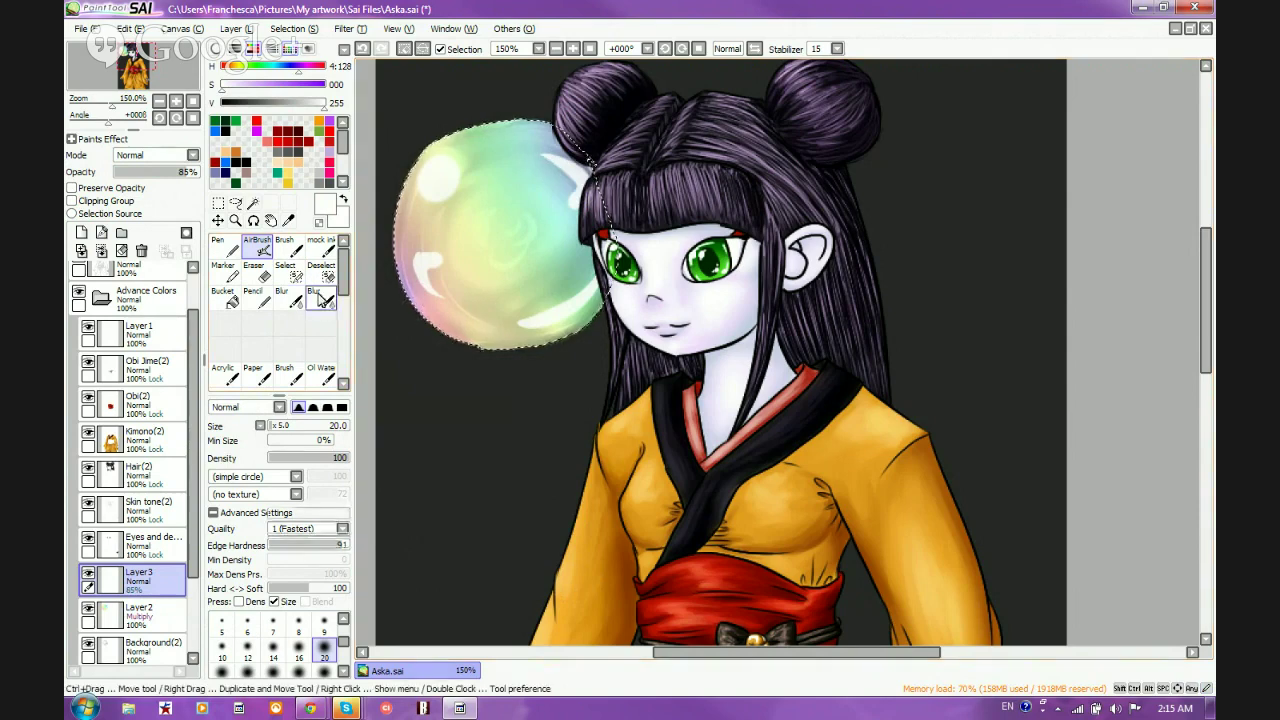
{"action": "left_click", "coordinate": [287, 298]}
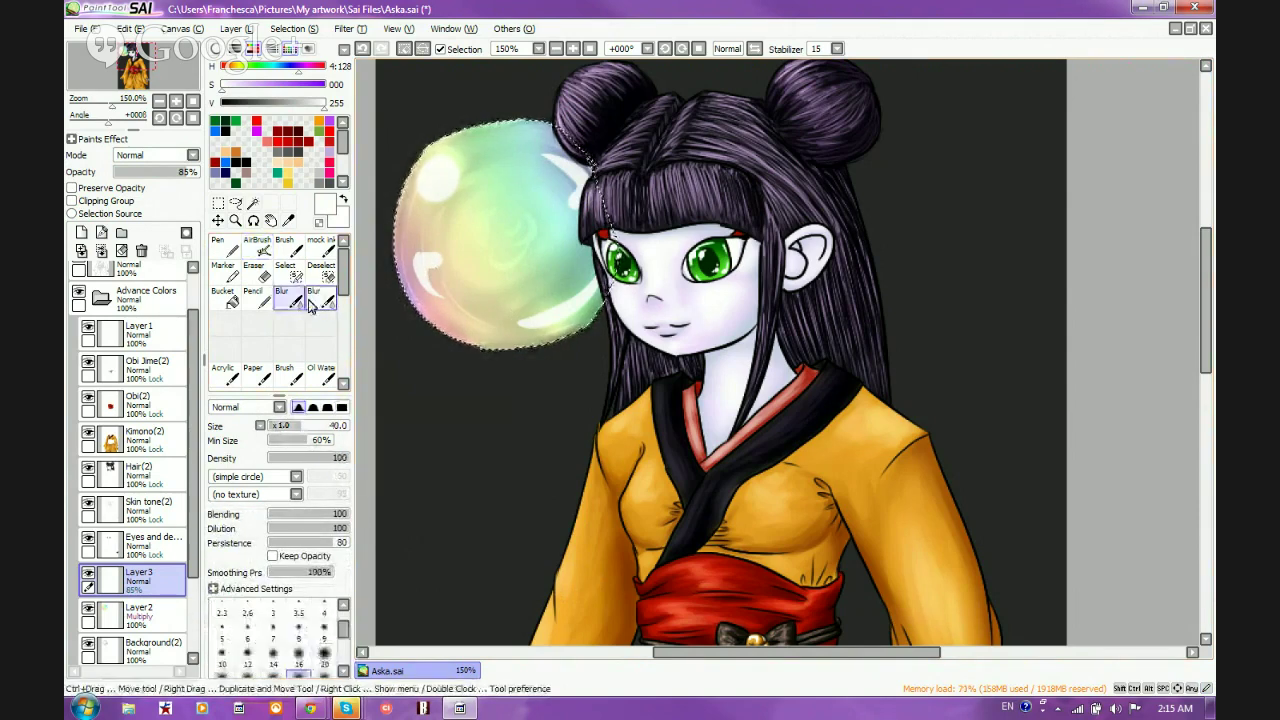
{"action": "left_click", "coordinate": [324, 655]}
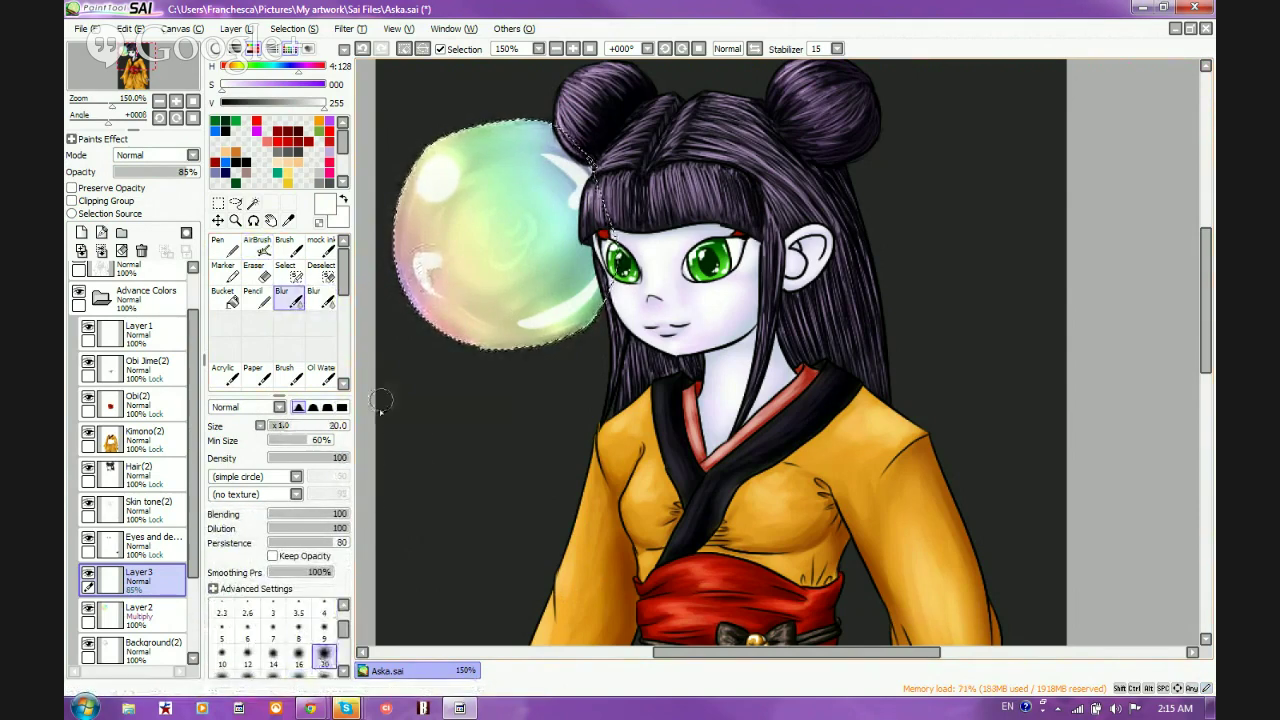
{"action": "mouse_move", "coordinate": [424, 261]}
{"action": "left_mouse_down"}
{"action": "mouse_move", "coordinate": [479, 324]}
{"action": "mouse_move", "coordinate": [456, 287]}
{"action": "mouse_move", "coordinate": [503, 309]}
{"action": "left_mouse_up"}
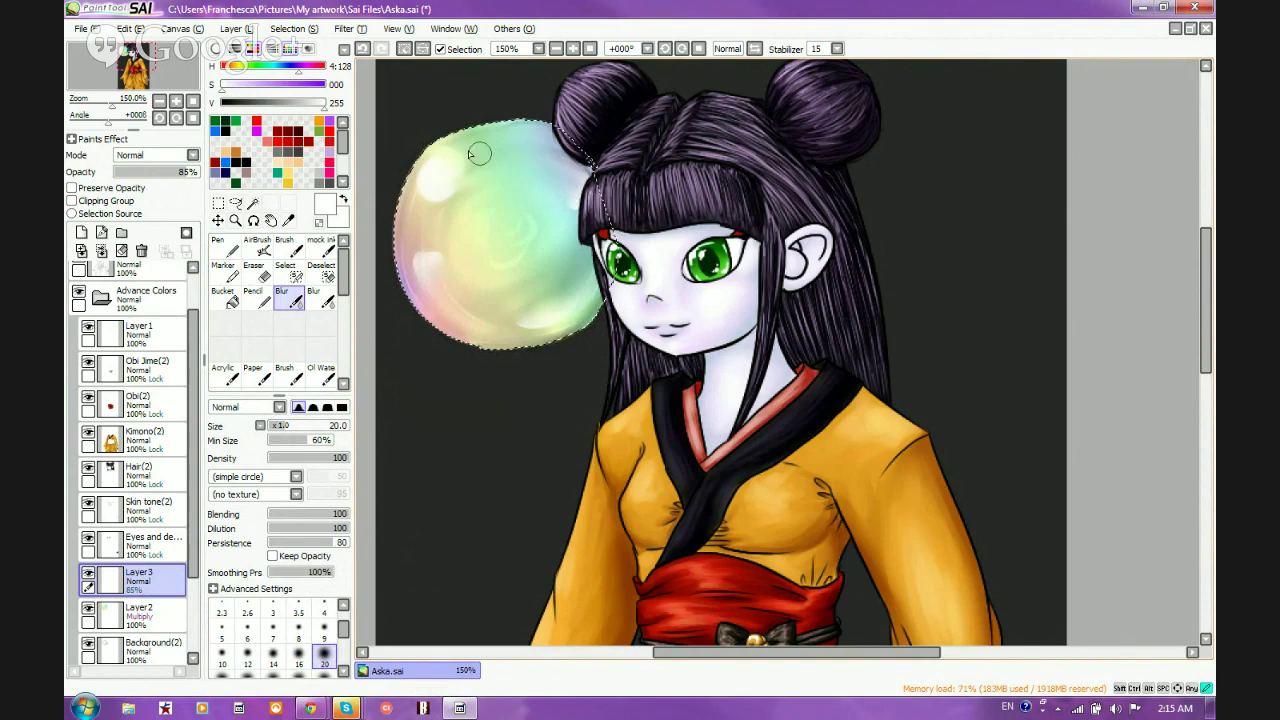
Airbrush more pure white highlight spots near the moon's upper edge and hair side on Layer3 at size 20
{"action": "key", "text": "b"}
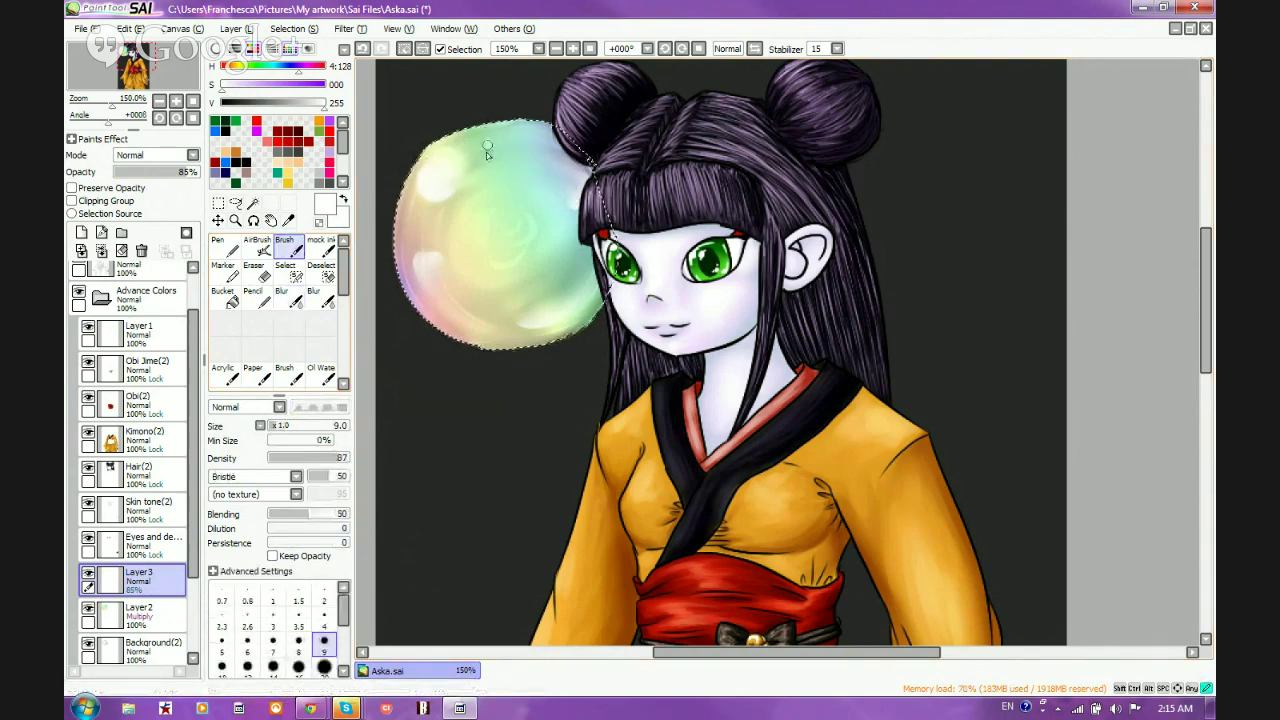
{"action": "key", "text": "v"}
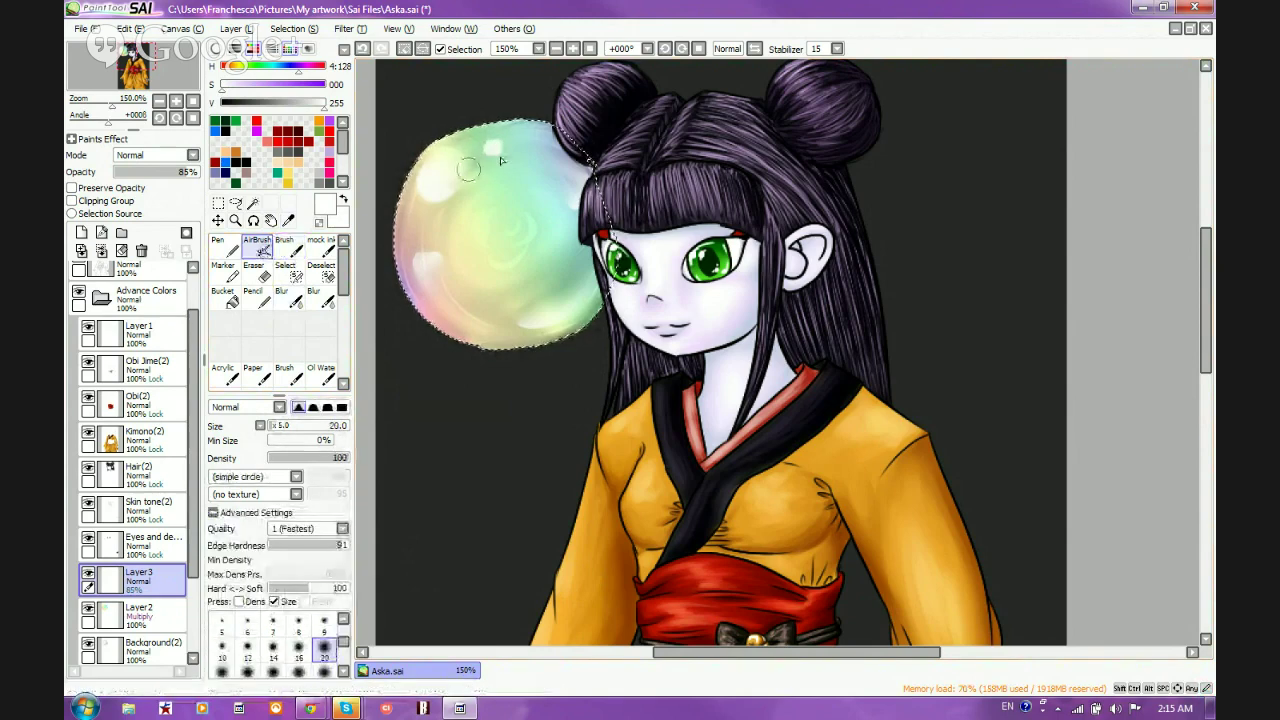
{"action": "left_click_drag", "start_coordinate": [559, 157], "coordinate": [548, 150]}
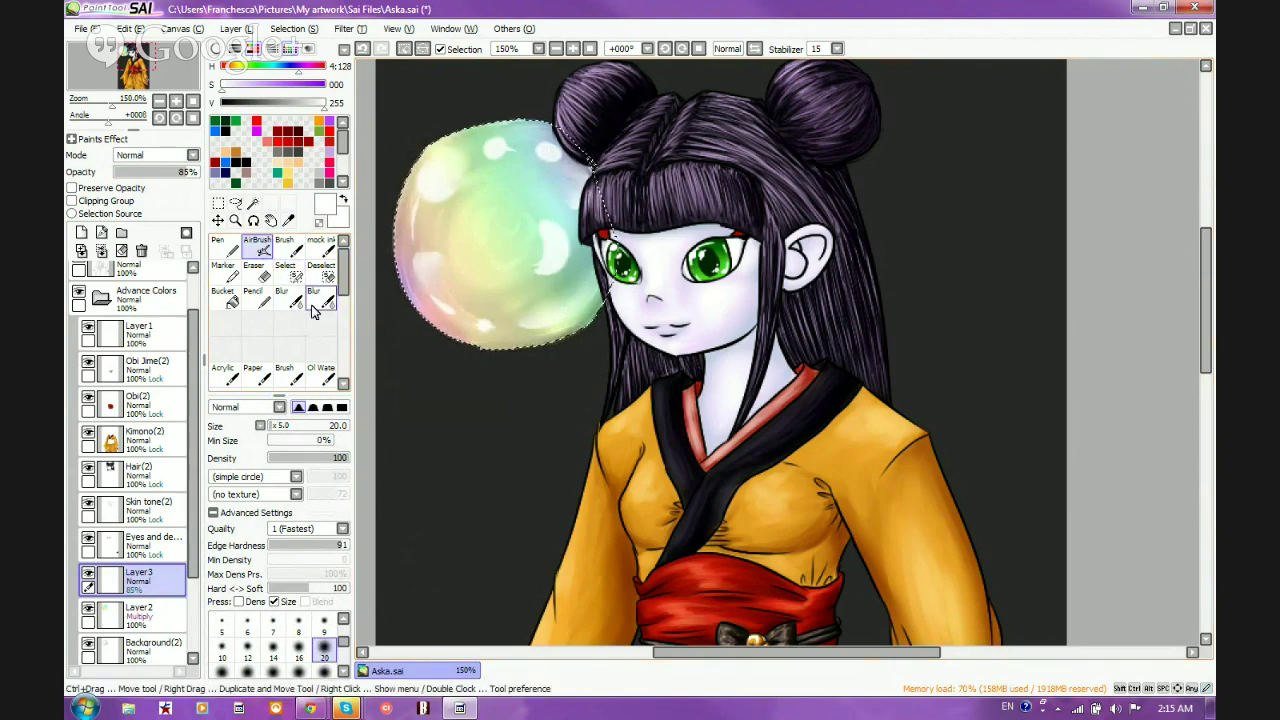
Soften the added white highlight spots on the moon with the Blur brush at size 20
{"action": "left_click", "coordinate": [281, 297]}
{"action": "mouse_move", "coordinate": [535, 228]}
{"action": "left_mouse_down"}
{"action": "mouse_move", "coordinate": [526, 281]}
{"action": "mouse_move", "coordinate": [556, 253]}
{"action": "mouse_move", "coordinate": [527, 272]}
{"action": "mouse_move", "coordinate": [534, 205]}
{"action": "mouse_move", "coordinate": [558, 285]}
{"action": "left_mouse_up"}
{"action": "mouse_move", "coordinate": [468, 307]}
{"action": "left_mouse_down"}
{"action": "mouse_move", "coordinate": [511, 333]}
{"action": "mouse_move", "coordinate": [433, 300]}
{"action": "left_mouse_up"}
{"action": "mouse_move", "coordinate": [405, 245]}
{"action": "left_mouse_down"}
{"action": "mouse_move", "coordinate": [451, 212]}
{"action": "mouse_move", "coordinate": [508, 146]}
{"action": "mouse_move", "coordinate": [486, 142]}
{"action": "mouse_move", "coordinate": [457, 158]}
{"action": "mouse_move", "coordinate": [538, 139]}
{"action": "mouse_move", "coordinate": [577, 166]}
{"action": "mouse_move", "coordinate": [530, 145]}
{"action": "mouse_move", "coordinate": [563, 165]}
{"action": "mouse_move", "coordinate": [523, 174]}
{"action": "mouse_move", "coordinate": [511, 157]}
{"action": "mouse_move", "coordinate": [493, 181]}
{"action": "mouse_move", "coordinate": [472, 155]}
{"action": "mouse_move", "coordinate": [542, 141]}
{"action": "left_mouse_up"}
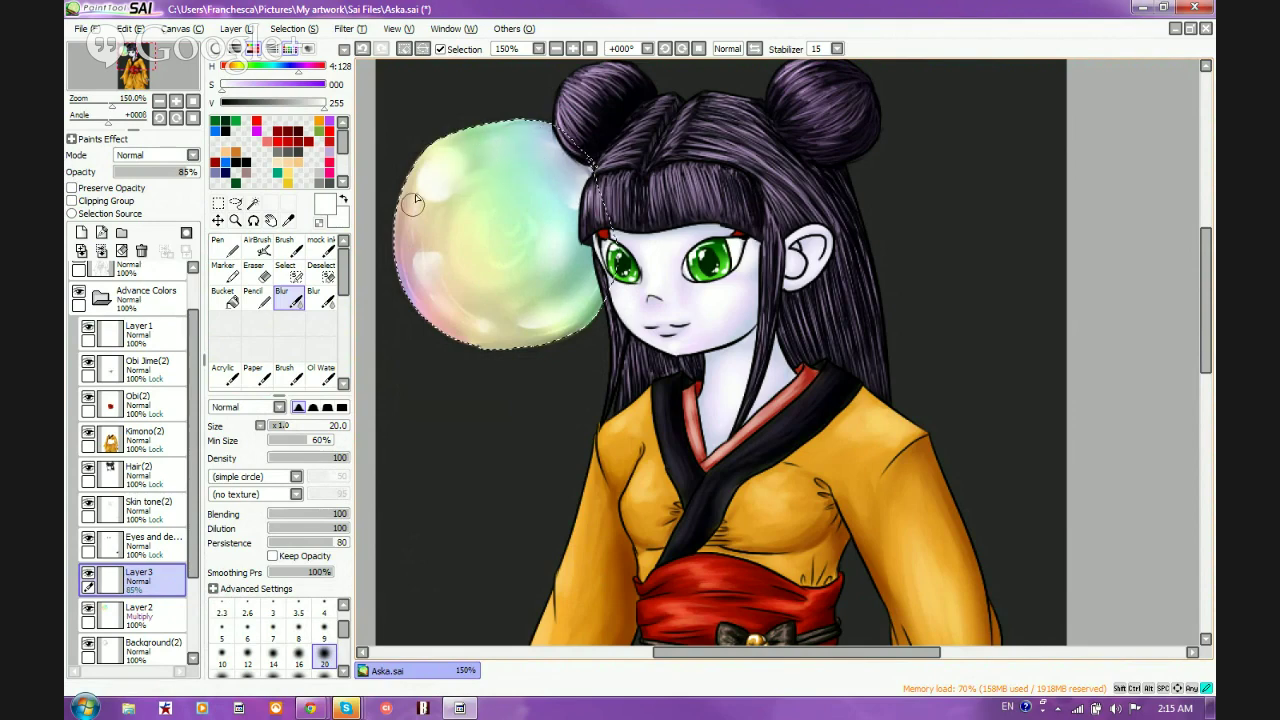
Airbrush thin white curved reflection lines inside the moon at size 1
{"action": "left_click", "coordinate": [257, 245]}
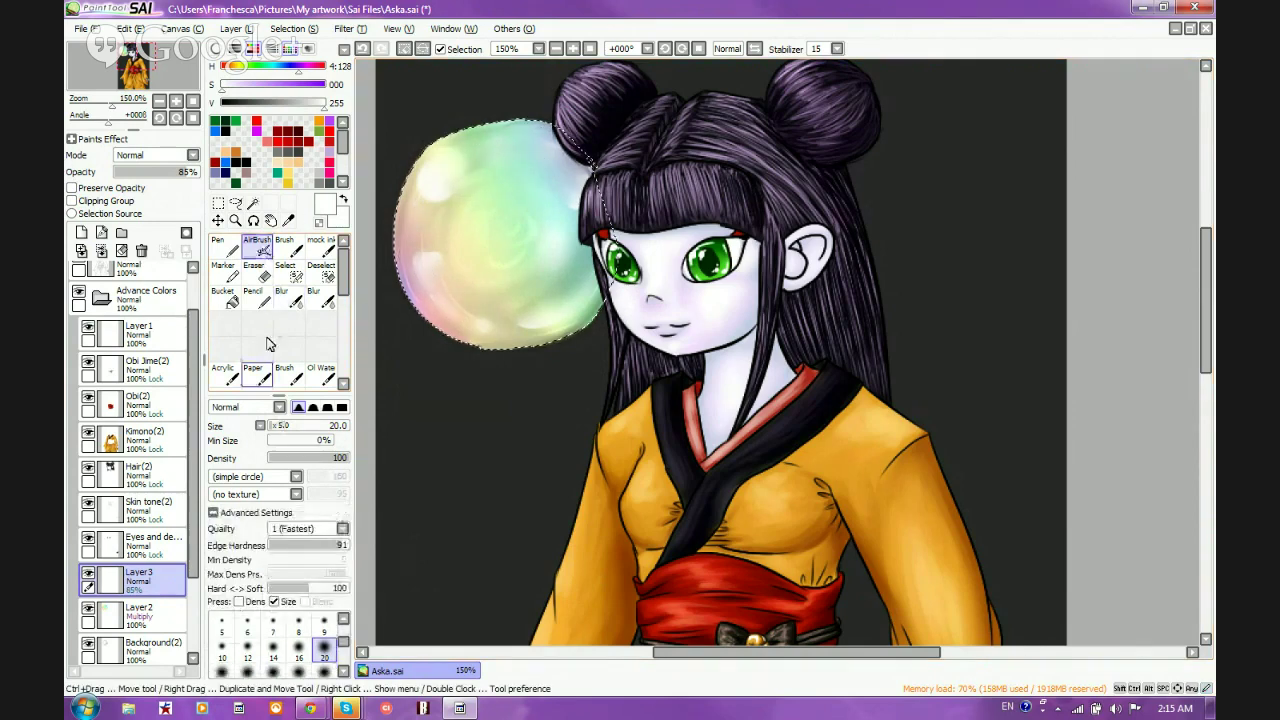
{"action": "scroll", "coordinate": [300, 640], "scroll_direction": "up", "scroll_amount": 3}
{"action": "left_click", "coordinate": [273, 628]}
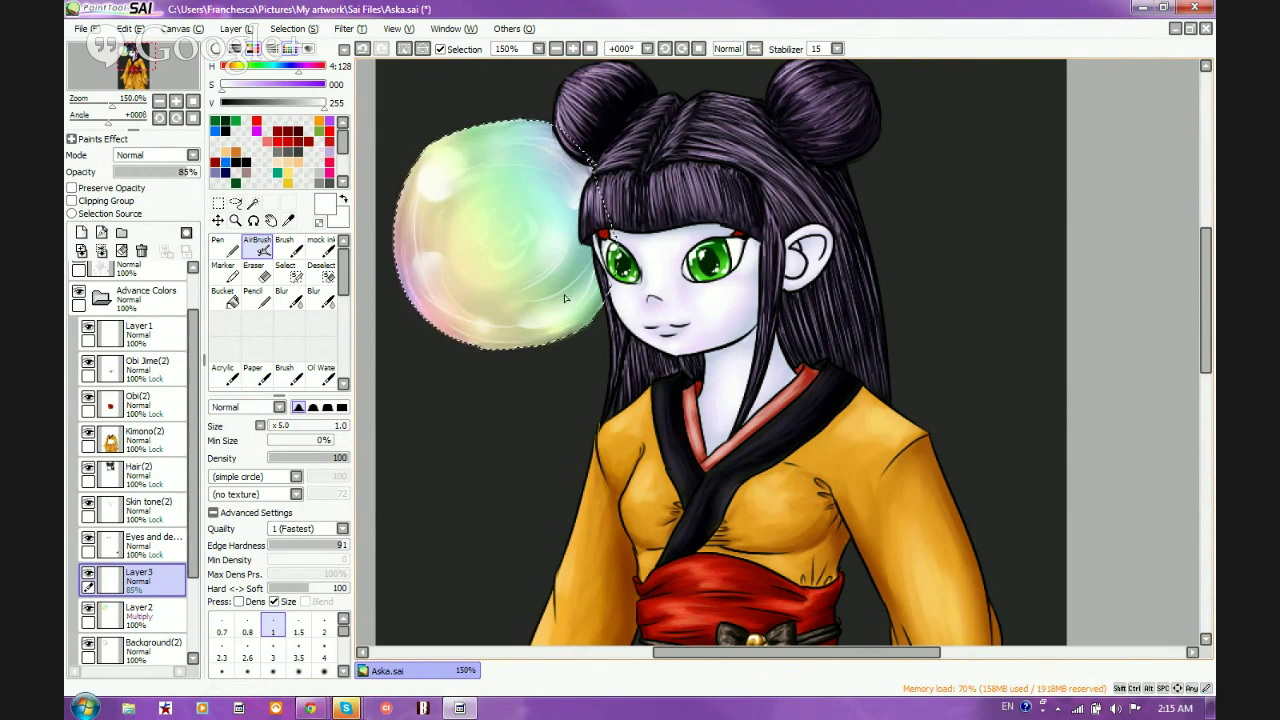
Airbrush a white rim line along the moon's left and lower-left edge at size 4
{"action": "scroll", "coordinate": [547, 333], "scroll_direction": "down", "scroll_amount": 2}
{"action": "scroll", "coordinate": [539, 343], "scroll_direction": "up", "scroll_amount": 2}
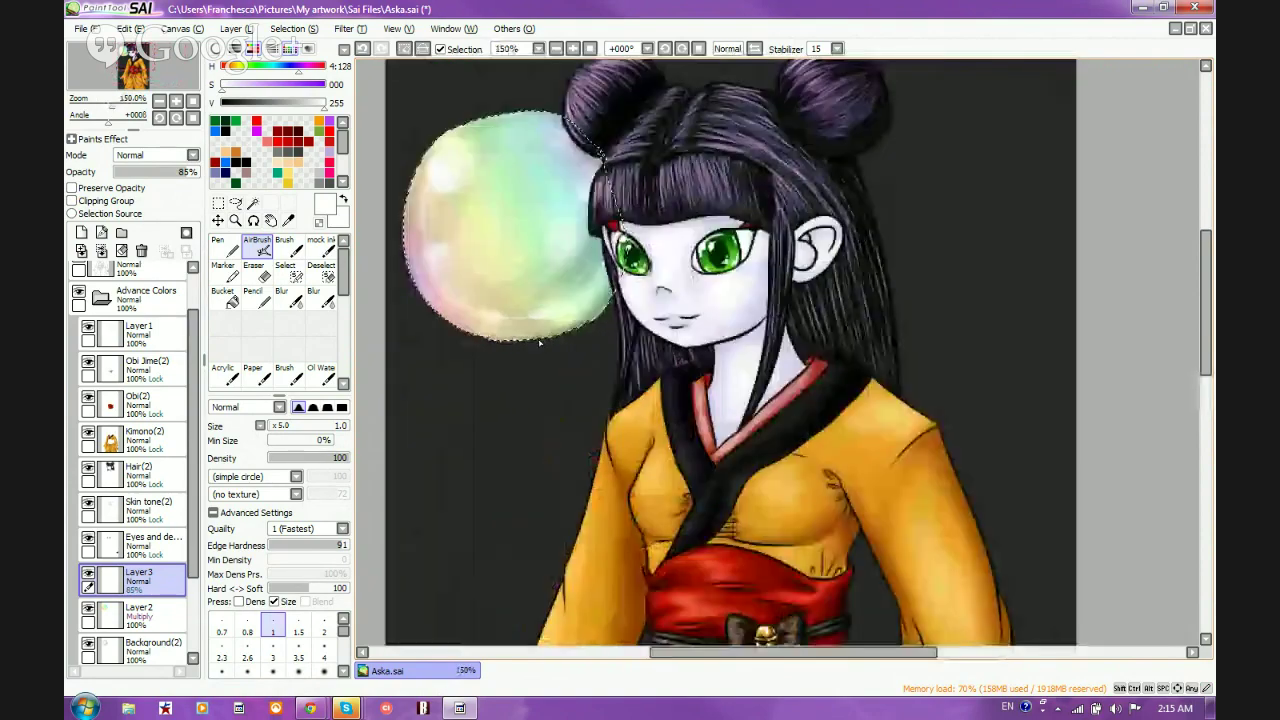
{"action": "key", "text": "bracketright"}
{"action": "key", "text": "bracketright"}
{"action": "key", "text": "bracketright"}
{"action": "key", "text": "bracketright"}
{"action": "key", "text": "bracketright"}
{"action": "key", "text": "bracketright"}
{"action": "key", "text": "bracketright"}
{"action": "scroll", "coordinate": [541, 208], "scroll_direction": "up", "scroll_amount": 1}
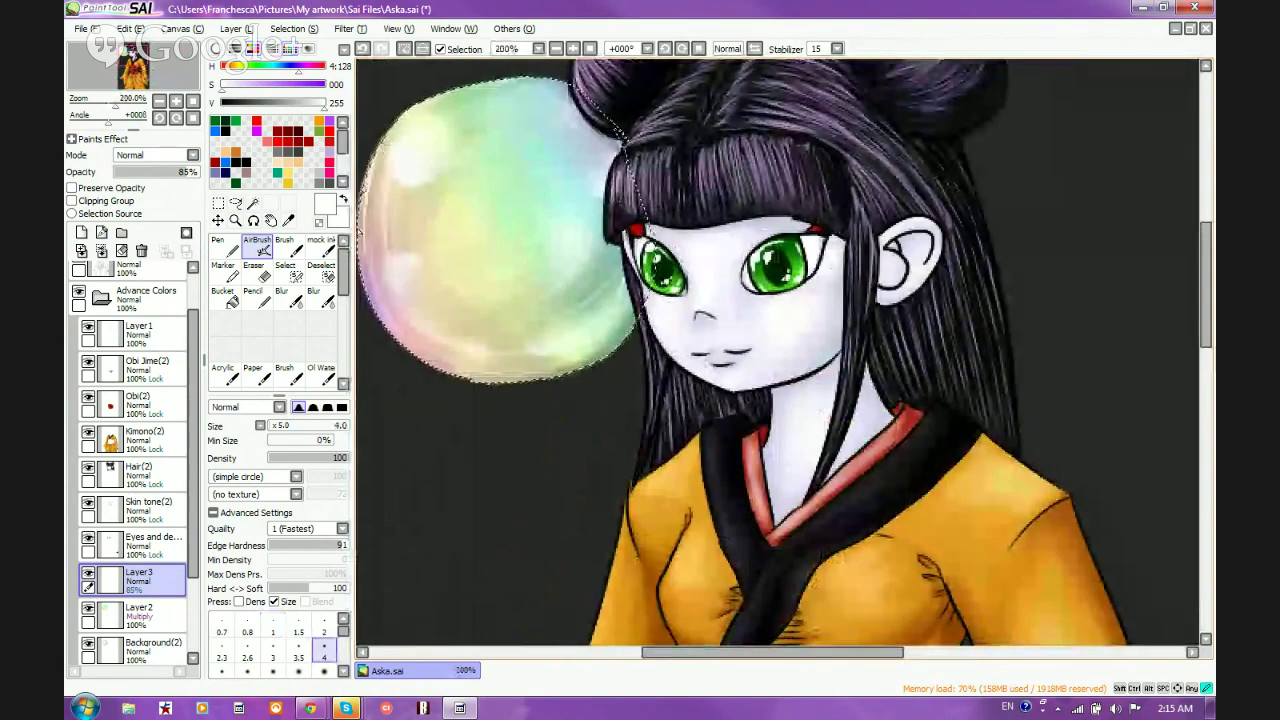
{"action": "mouse_move", "coordinate": [359, 230]}
{"action": "left_mouse_down"}
{"action": "mouse_move", "coordinate": [357, 263]}
{"action": "mouse_move", "coordinate": [420, 363]}
{"action": "left_mouse_up"}
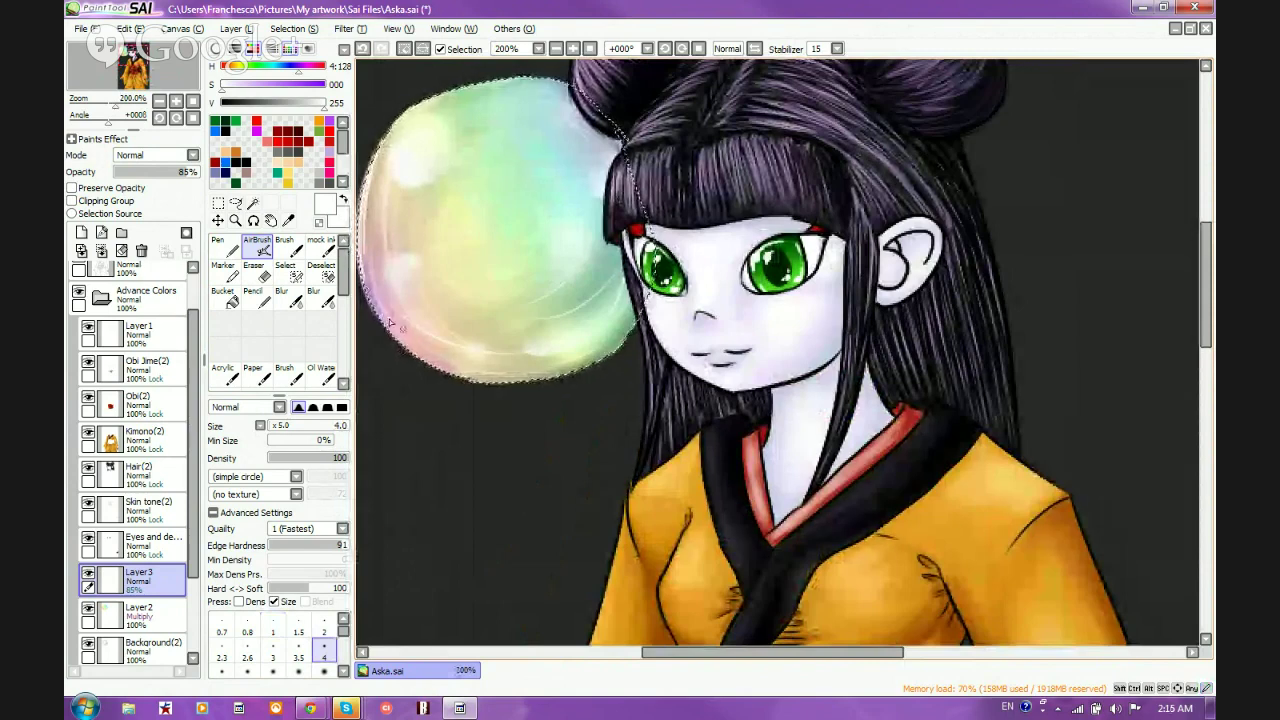
{"action": "mouse_move", "coordinate": [362, 272]}
{"action": "left_mouse_down"}
{"action": "mouse_move", "coordinate": [428, 360]}
{"action": "mouse_move", "coordinate": [510, 383]}
{"action": "left_mouse_up"}
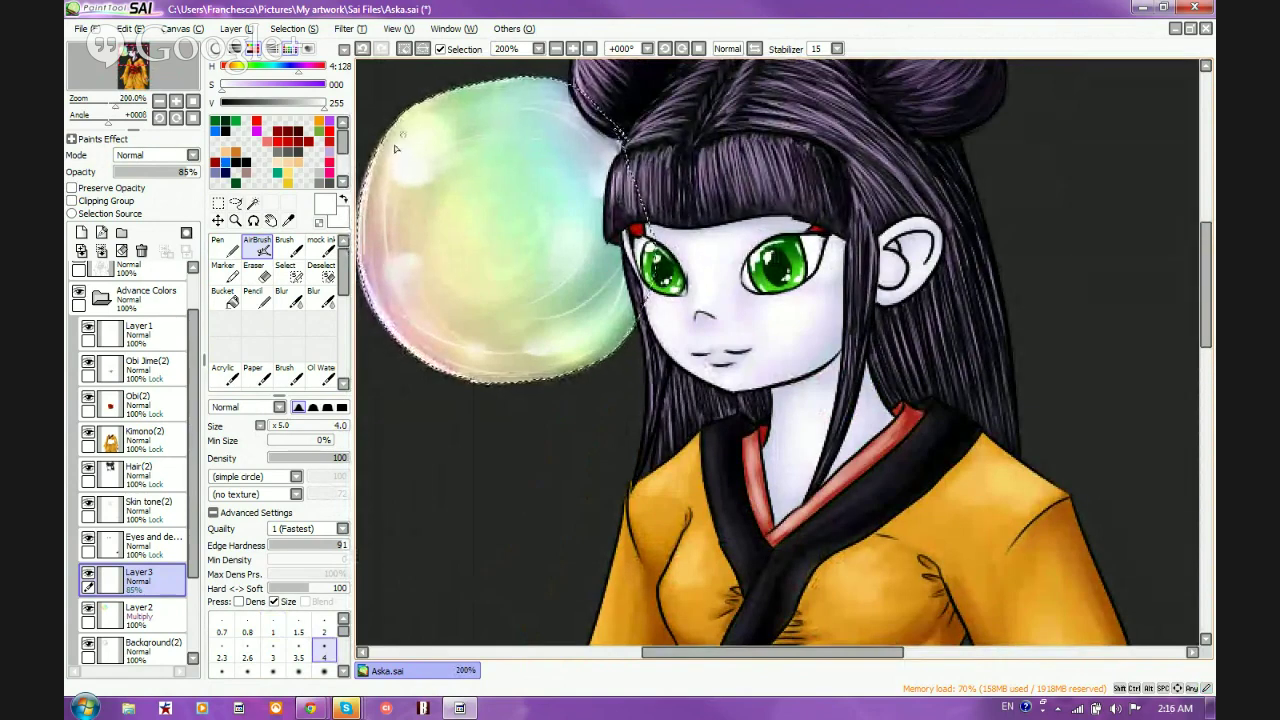
Extend the white rim line around the moon's upper edge and along its lower edge toward the hair
{"action": "left_click_drag", "start_coordinate": [390, 144], "coordinate": [372, 156]}
{"action": "left_click_drag", "start_coordinate": [424, 100], "coordinate": [474, 84]}
{"action": "mouse_move", "coordinate": [386, 140]}
{"action": "left_mouse_down"}
{"action": "mouse_move", "coordinate": [477, 88]}
{"action": "mouse_move", "coordinate": [534, 82]}
{"action": "mouse_move", "coordinate": [606, 130]}
{"action": "left_mouse_up"}
{"action": "left_click_drag", "start_coordinate": [537, 87], "coordinate": [612, 103]}
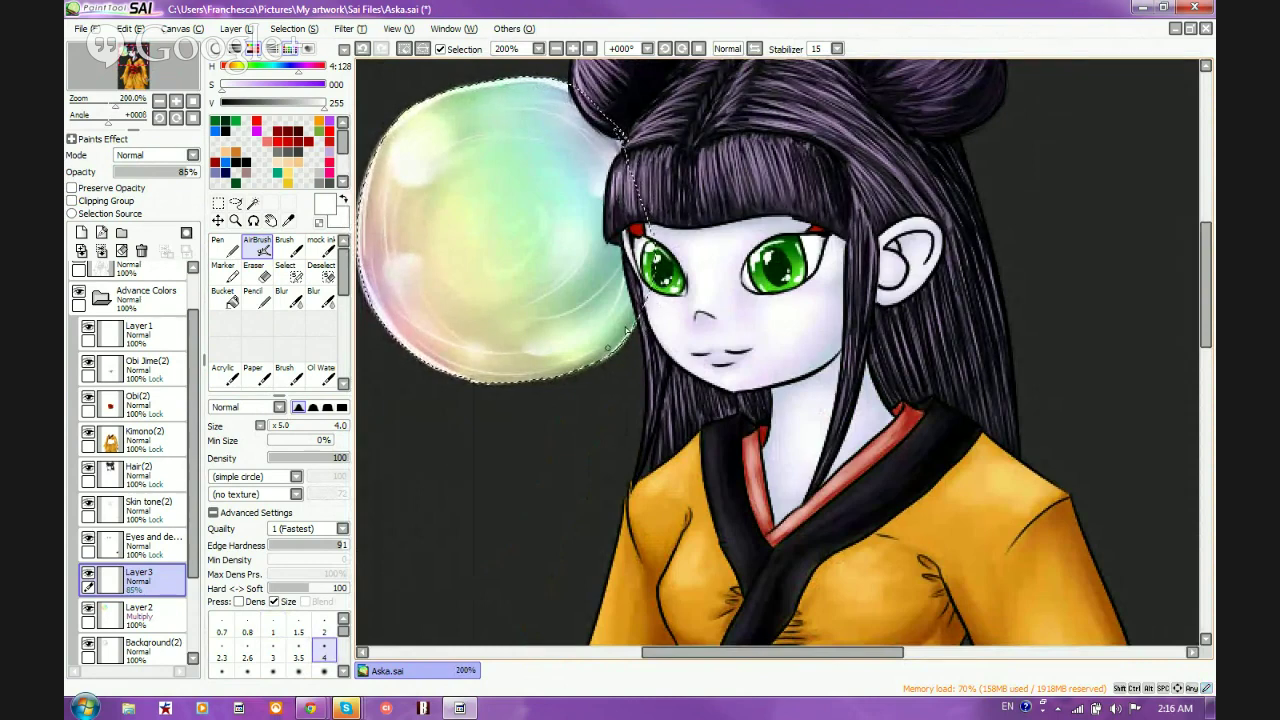
{"action": "left_click_drag", "start_coordinate": [642, 305], "coordinate": [560, 376]}
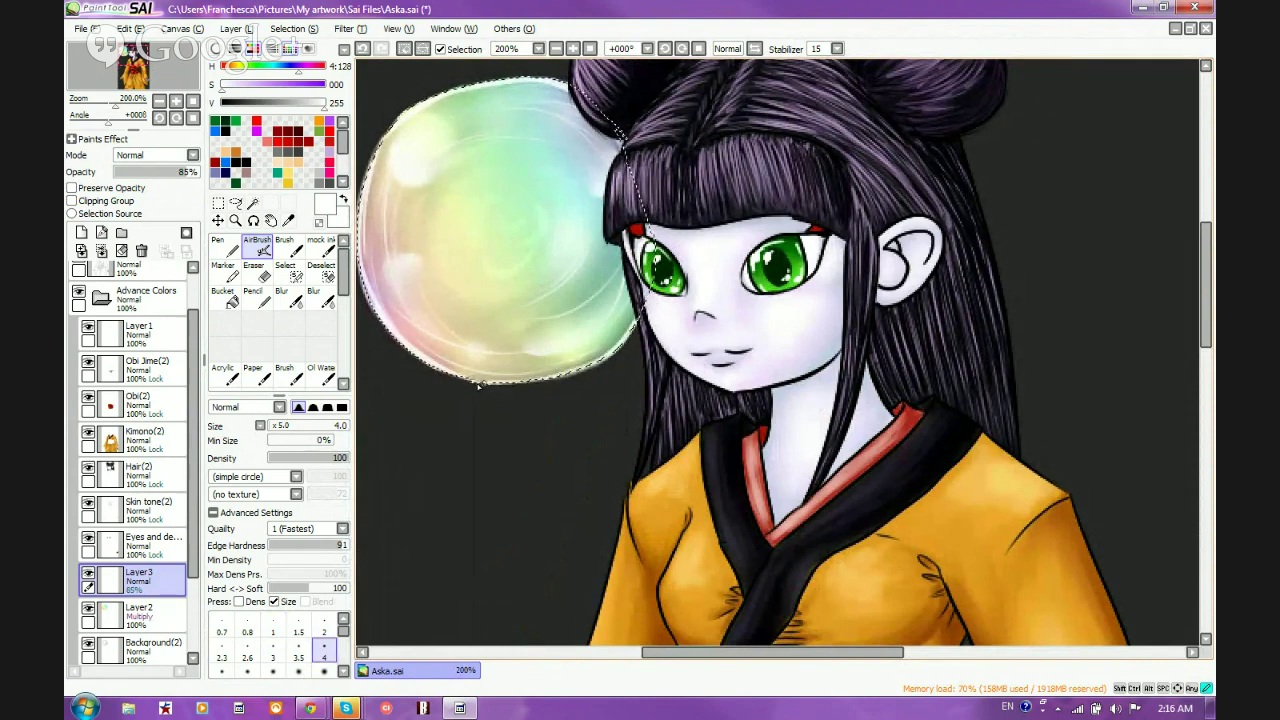
{"action": "left_click_drag", "start_coordinate": [428, 364], "coordinate": [476, 384]}
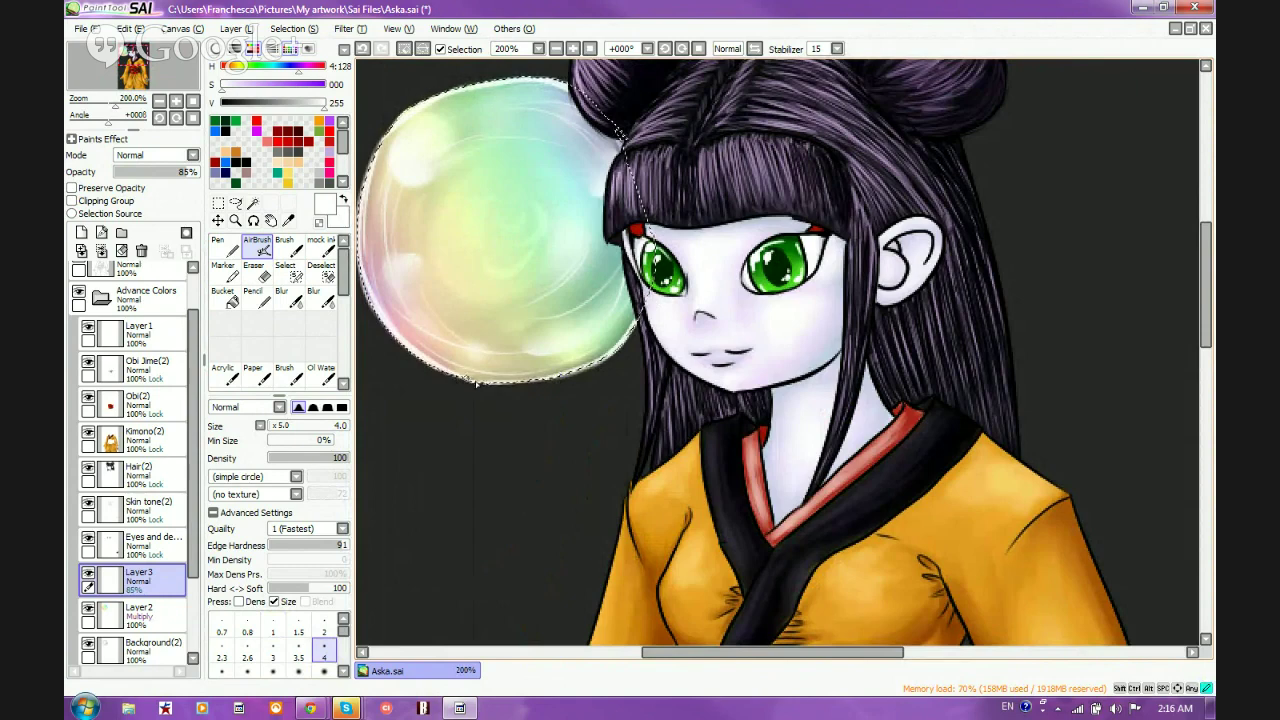
Soften the white rim line all around the moon with the Blur brush at size 16
{"action": "left_click", "coordinate": [282, 297]}
{"action": "left_click", "coordinate": [298, 653]}
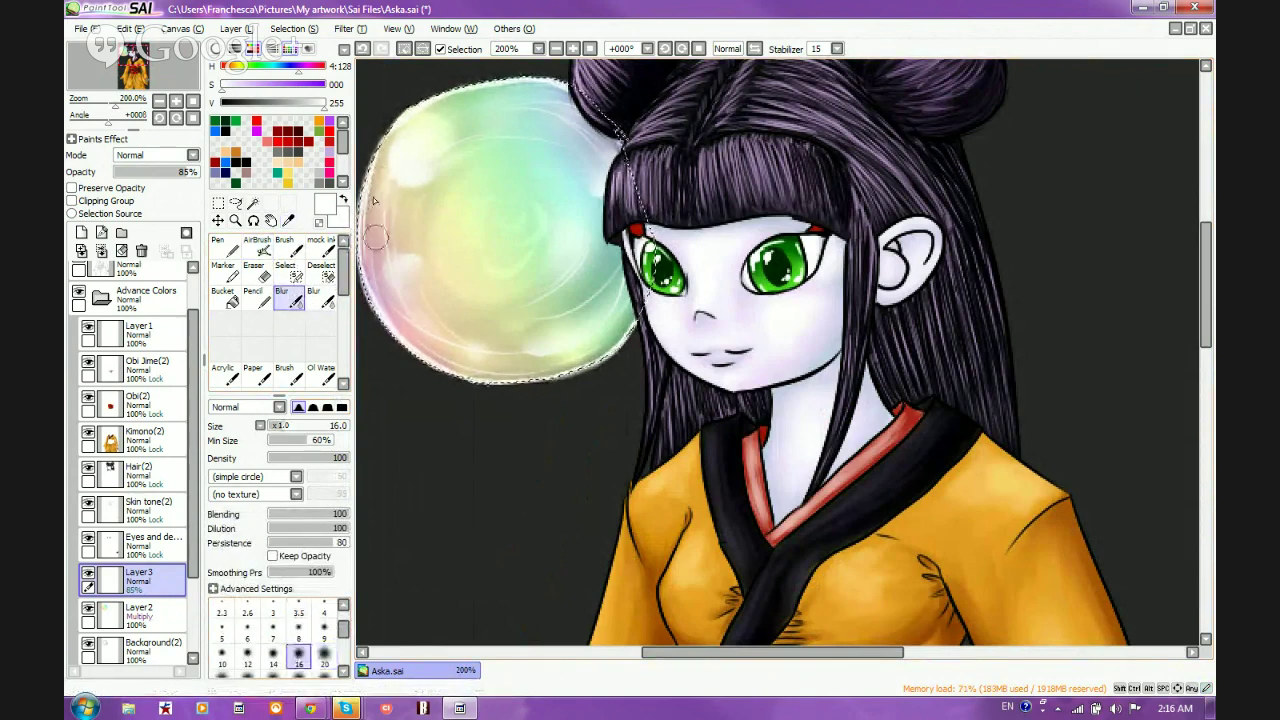
{"action": "mouse_move", "coordinate": [378, 262]}
{"action": "left_mouse_down"}
{"action": "mouse_move", "coordinate": [389, 308]}
{"action": "mouse_move", "coordinate": [380, 291]}
{"action": "mouse_move", "coordinate": [439, 356]}
{"action": "mouse_move", "coordinate": [418, 338]}
{"action": "mouse_move", "coordinate": [484, 369]}
{"action": "mouse_move", "coordinate": [539, 366]}
{"action": "mouse_move", "coordinate": [625, 322]}
{"action": "mouse_move", "coordinate": [598, 343]}
{"action": "mouse_move", "coordinate": [640, 294]}
{"action": "left_mouse_up"}
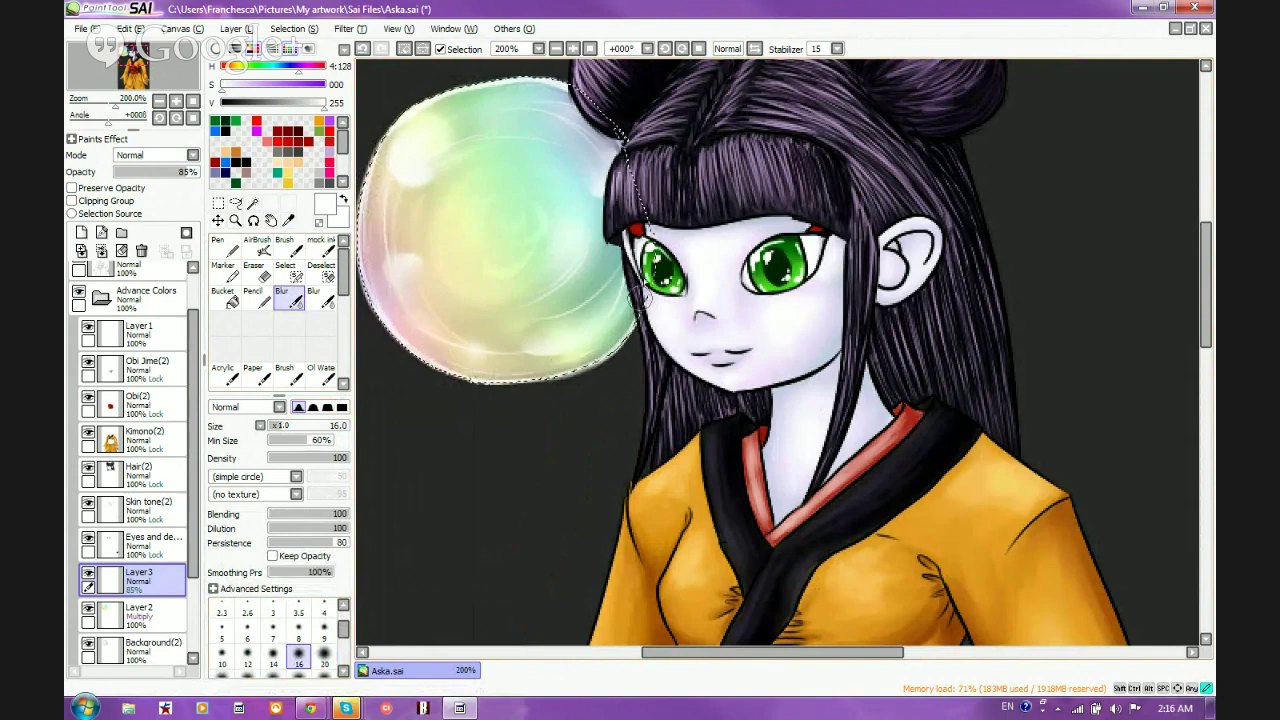
{"action": "mouse_move", "coordinate": [410, 115]}
{"action": "left_mouse_down"}
{"action": "mouse_move", "coordinate": [538, 92]}
{"action": "mouse_move", "coordinate": [510, 88]}
{"action": "mouse_move", "coordinate": [574, 100]}
{"action": "mouse_move", "coordinate": [443, 106]}
{"action": "mouse_move", "coordinate": [397, 148]}
{"action": "mouse_move", "coordinate": [424, 110]}
{"action": "mouse_move", "coordinate": [374, 190]}
{"action": "mouse_move", "coordinate": [387, 149]}
{"action": "mouse_move", "coordinate": [375, 250]}
{"action": "mouse_move", "coordinate": [374, 184]}
{"action": "mouse_move", "coordinate": [421, 342]}
{"action": "mouse_move", "coordinate": [565, 373]}
{"action": "left_mouse_up"}
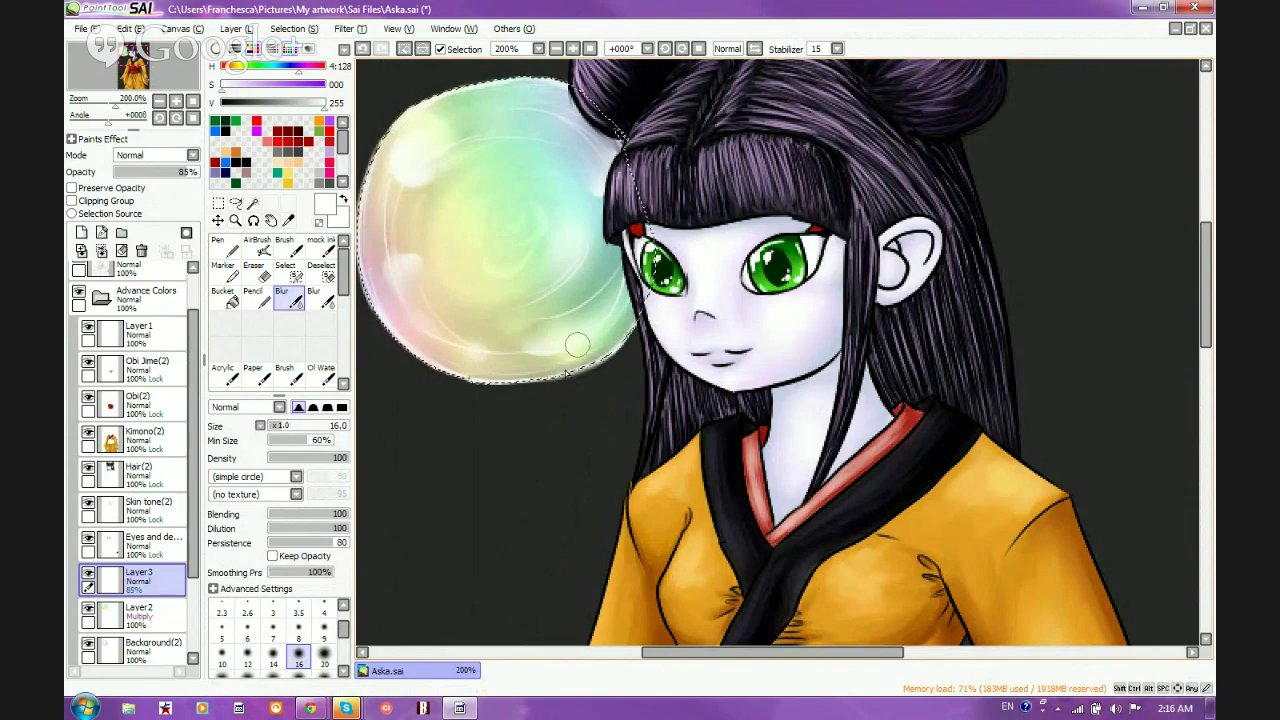
{"action": "scroll", "coordinate": [650, 399], "scroll_direction": "down", "scroll_amount": 2}
{"action": "scroll", "coordinate": [593, 377], "scroll_direction": "up", "scroll_amount": 1}
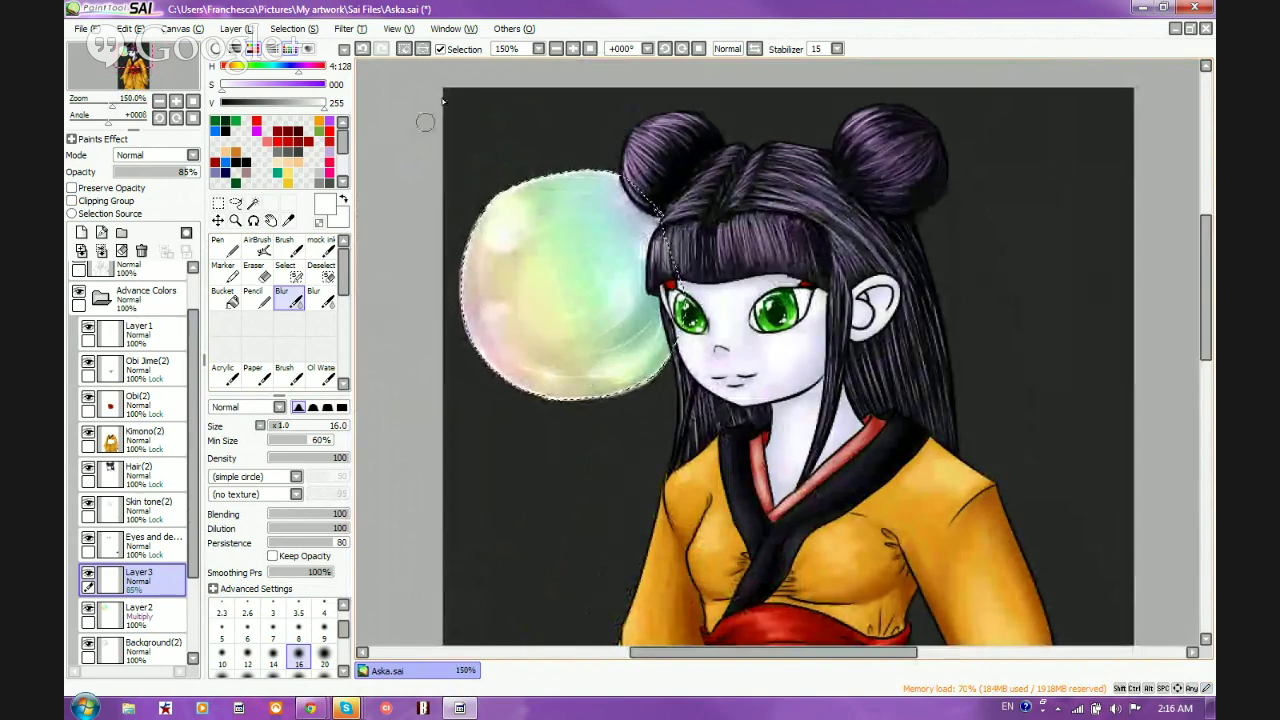
Clear the selection around the moon and check the finished shading against the whole character
{"action": "left_click", "coordinate": [406, 49]}
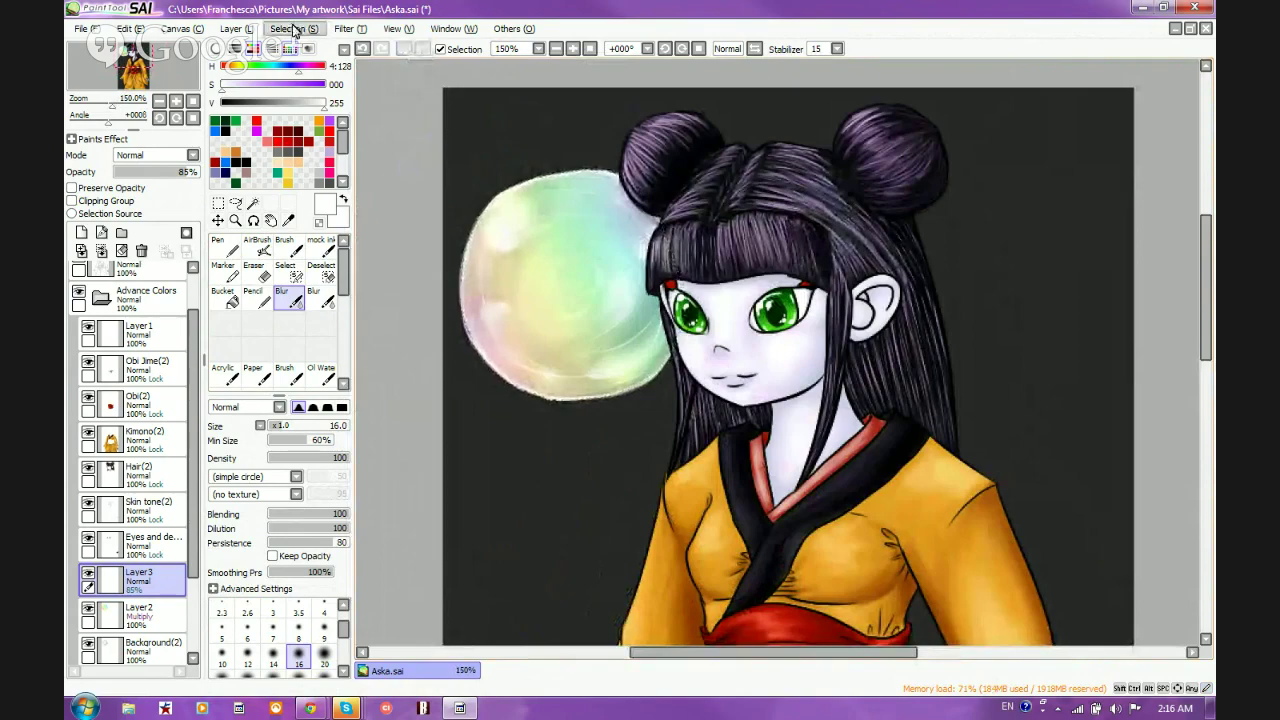
{"action": "scroll", "coordinate": [633, 428], "scroll_direction": "down", "scroll_amount": 2}
{"action": "scroll", "coordinate": [598, 388], "scroll_direction": "up", "scroll_amount": 3}
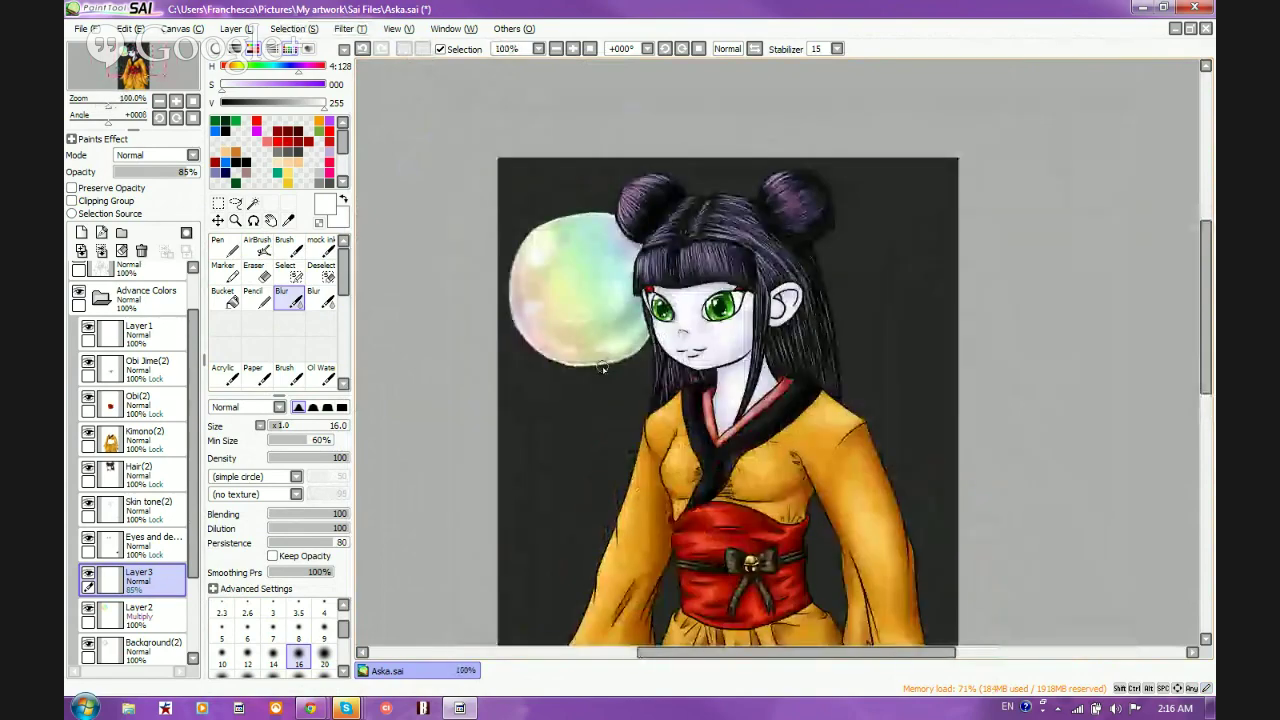
{"action": "scroll", "coordinate": [584, 263], "scroll_direction": "down", "scroll_amount": 2}
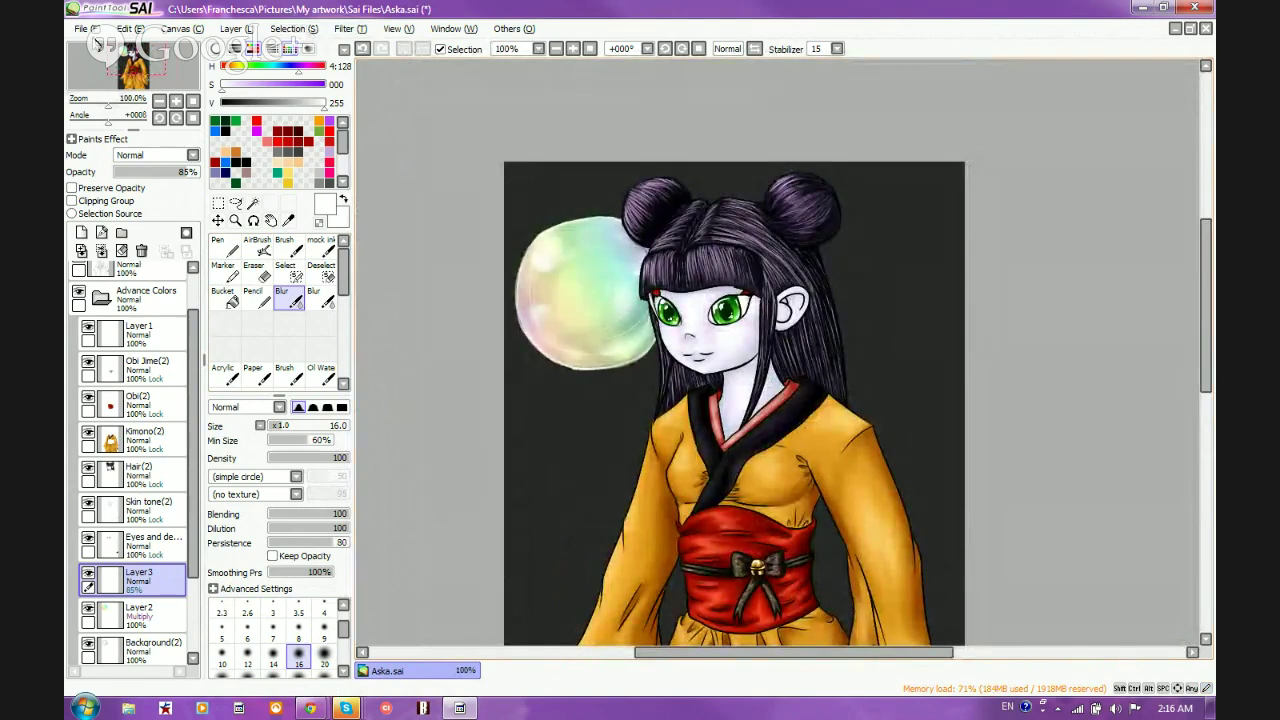
Save the illustration to its existing Aska.sai file
{"action": "left_click", "coordinate": [92, 30]}
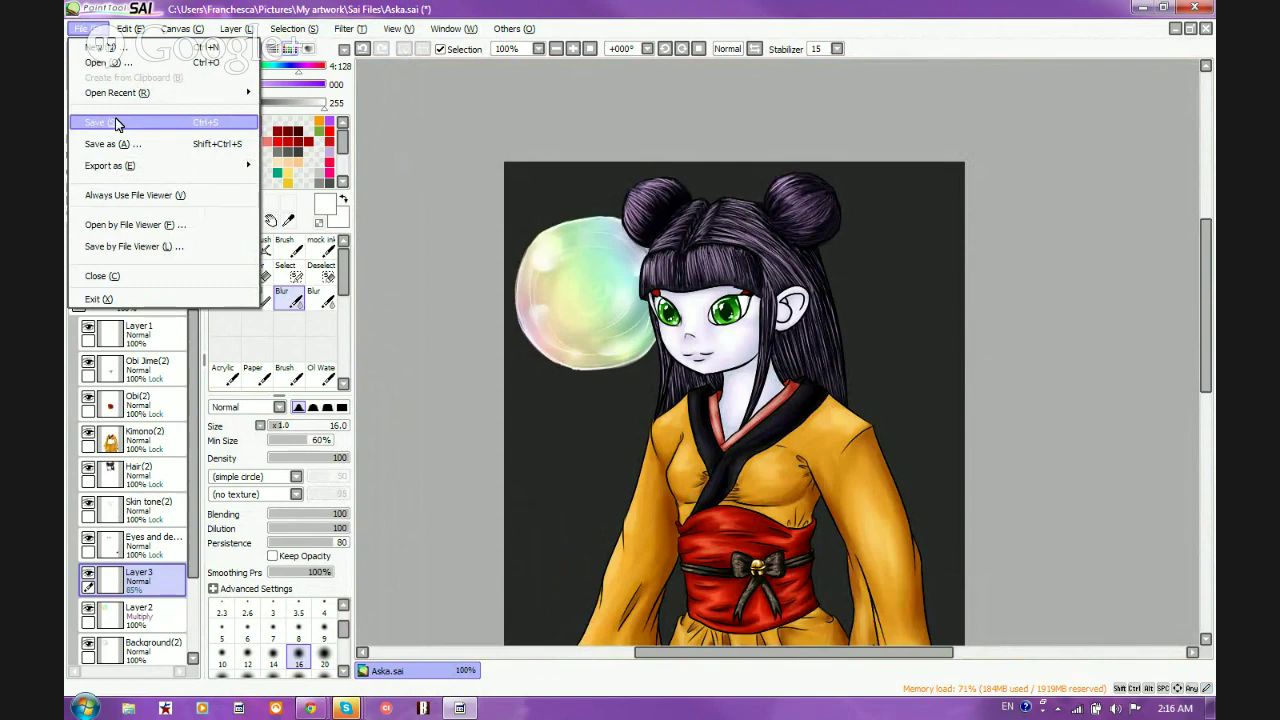
{"action": "mouse_move", "coordinate": [118, 97]}
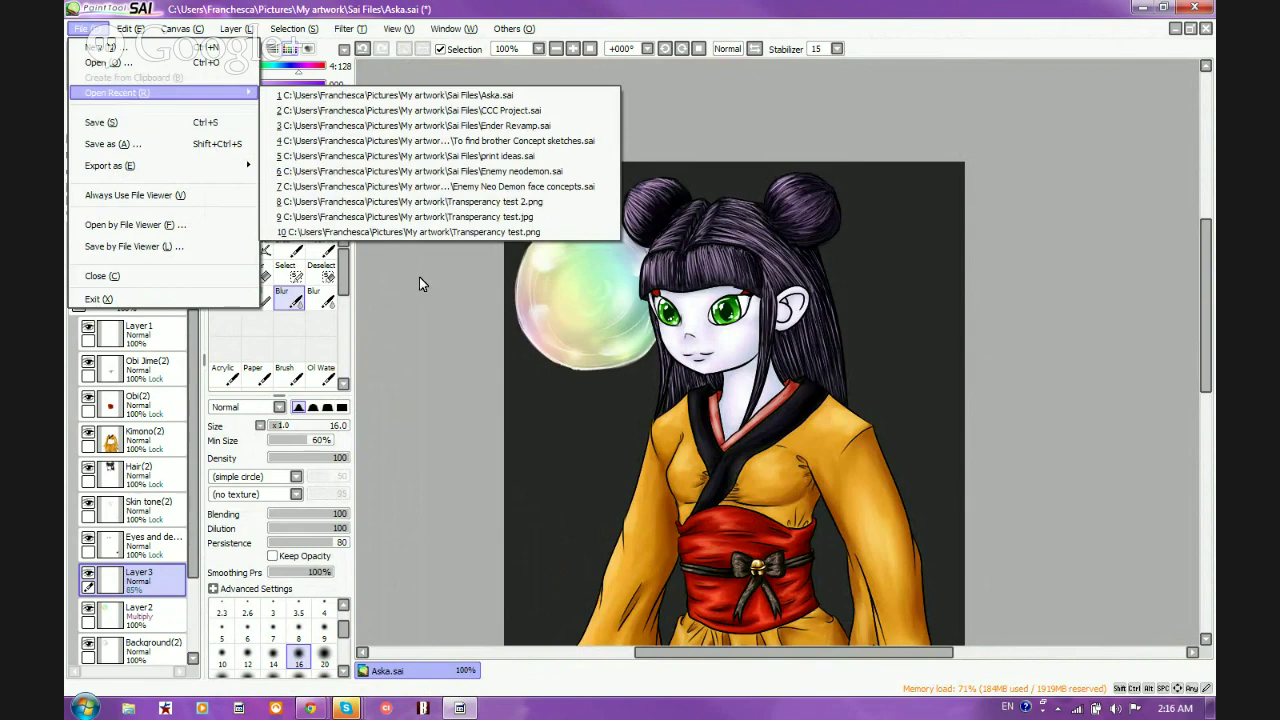
{"action": "left_click", "coordinate": [1049, 187]}
{"action": "scroll", "coordinate": [1049, 187], "scroll_direction": "down", "scroll_amount": 2}
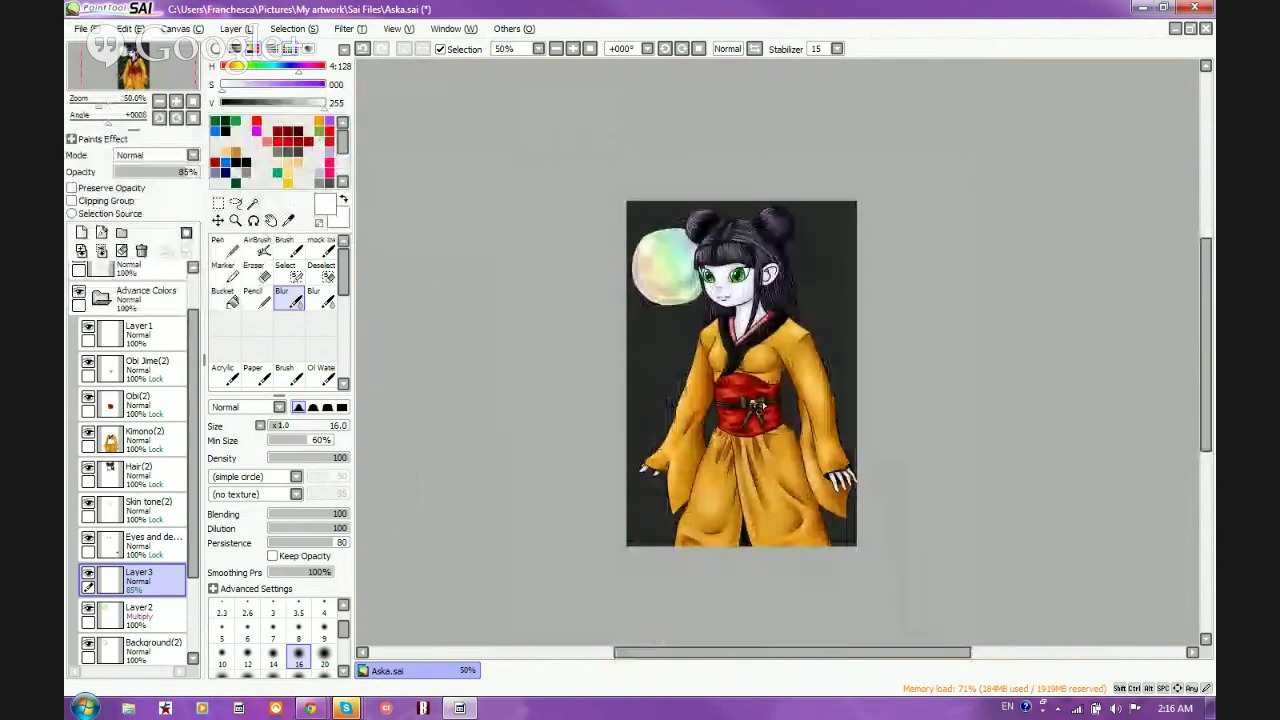
{"action": "scroll", "coordinate": [757, 405], "scroll_direction": "up", "scroll_amount": 2}
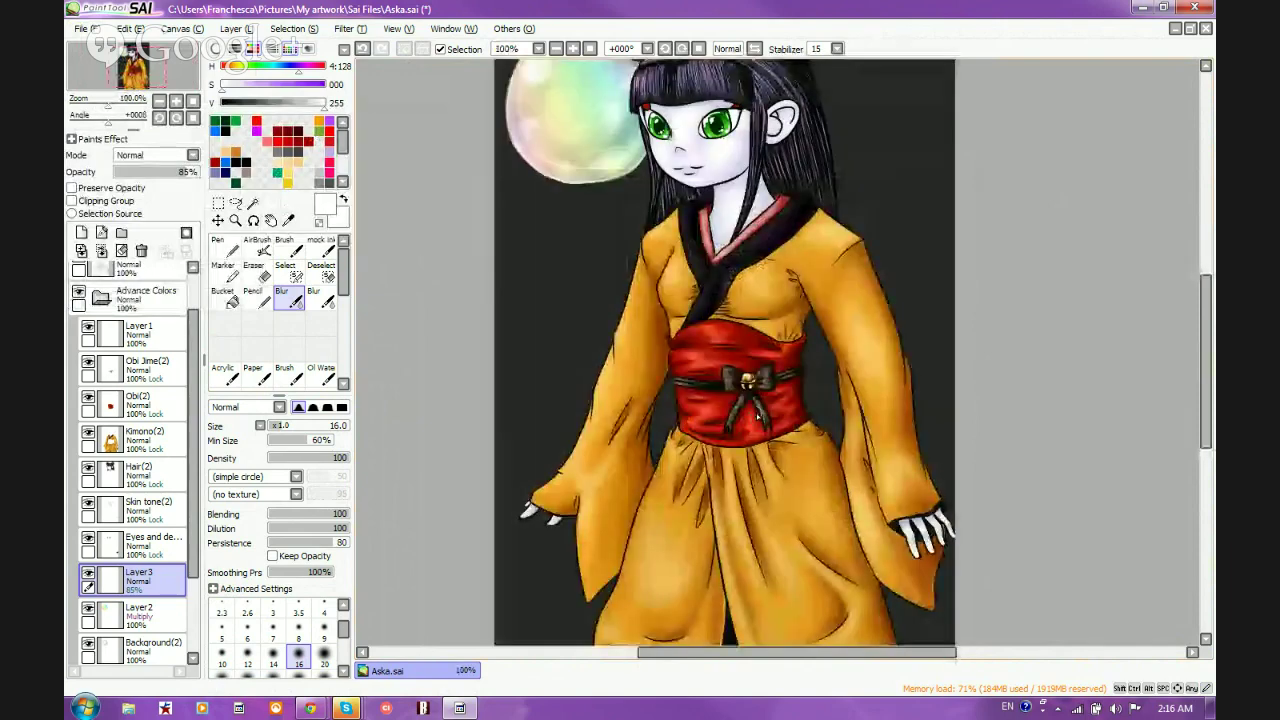
{"action": "scroll", "coordinate": [757, 410], "scroll_direction": "down", "scroll_amount": 1}
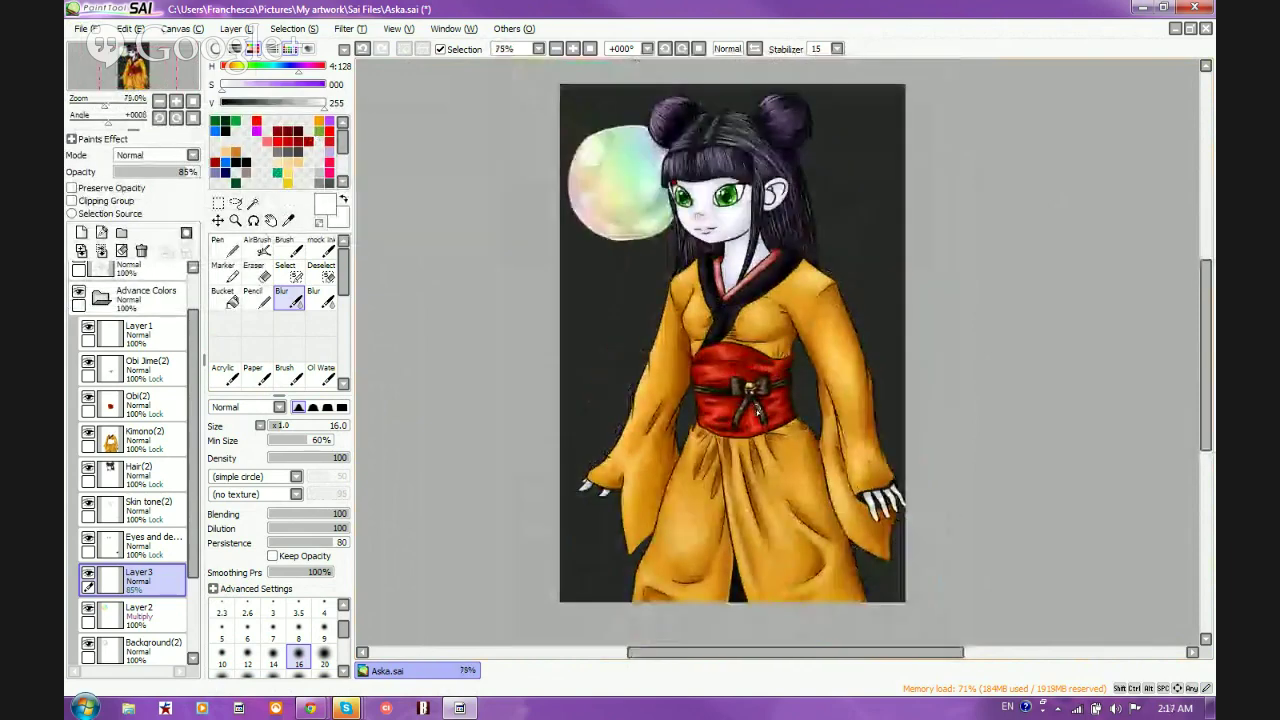
{"action": "left_click", "coordinate": [86, 28]}
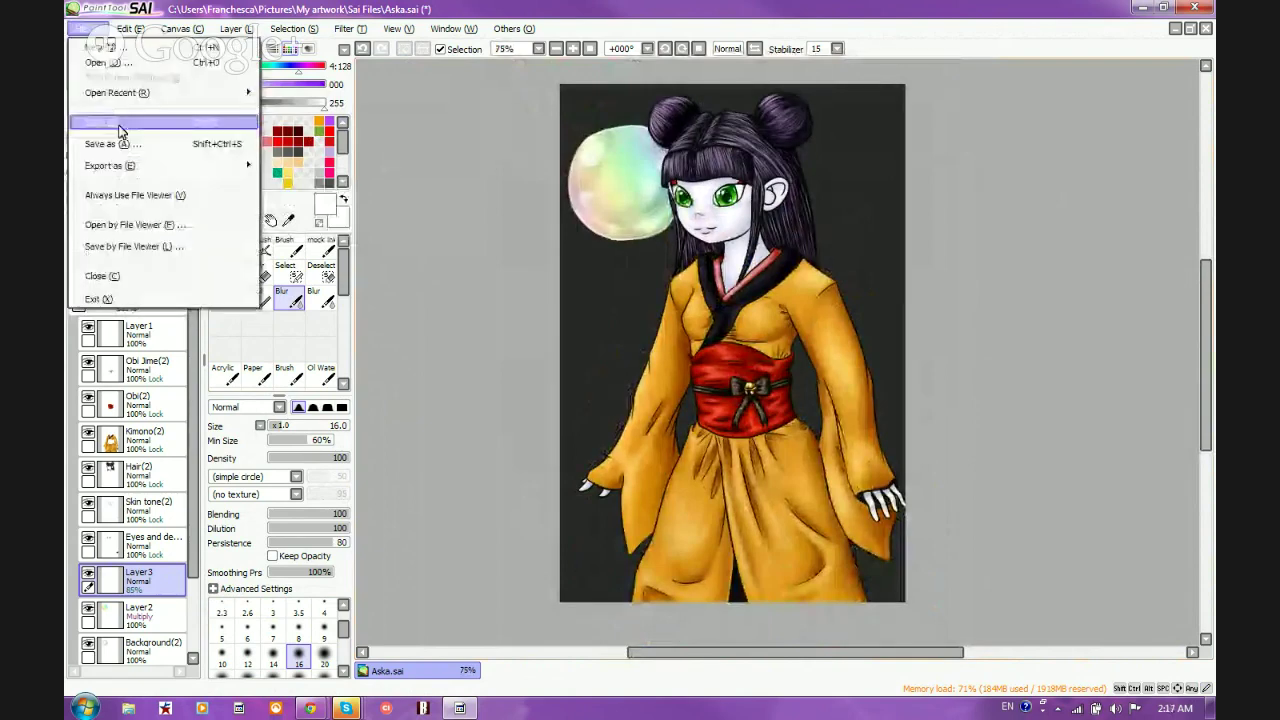
{"action": "left_click", "coordinate": [119, 124]}
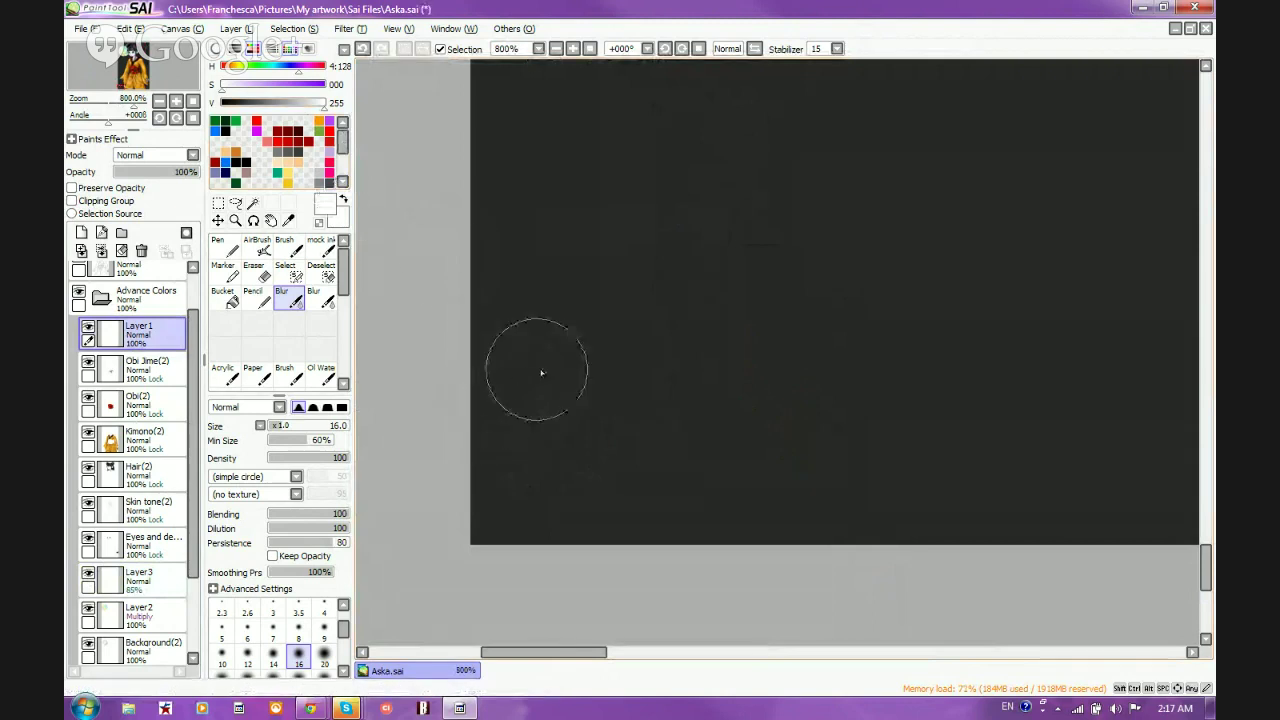
Airbrush faint dark grey marks, value 38, in the background's upper-right corner on Layer1 at size 1
{"action": "left_click", "coordinate": [246, 105]}
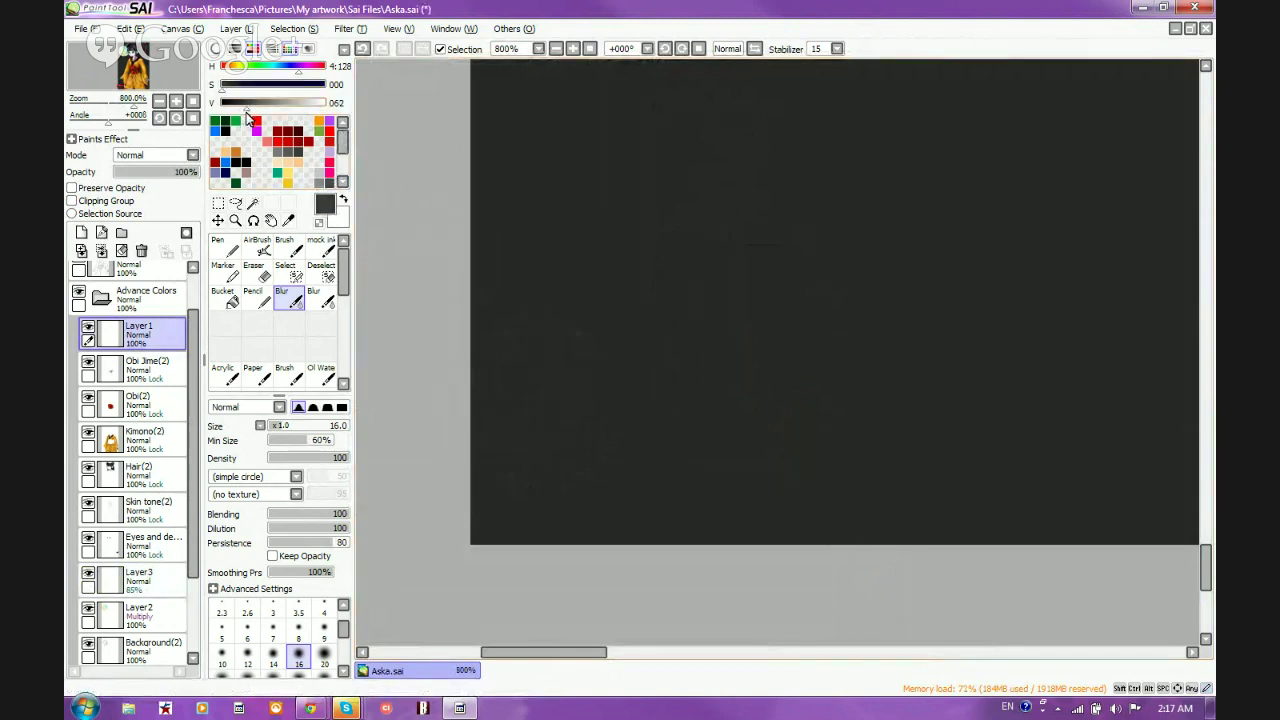
{"action": "left_click", "coordinate": [257, 248]}
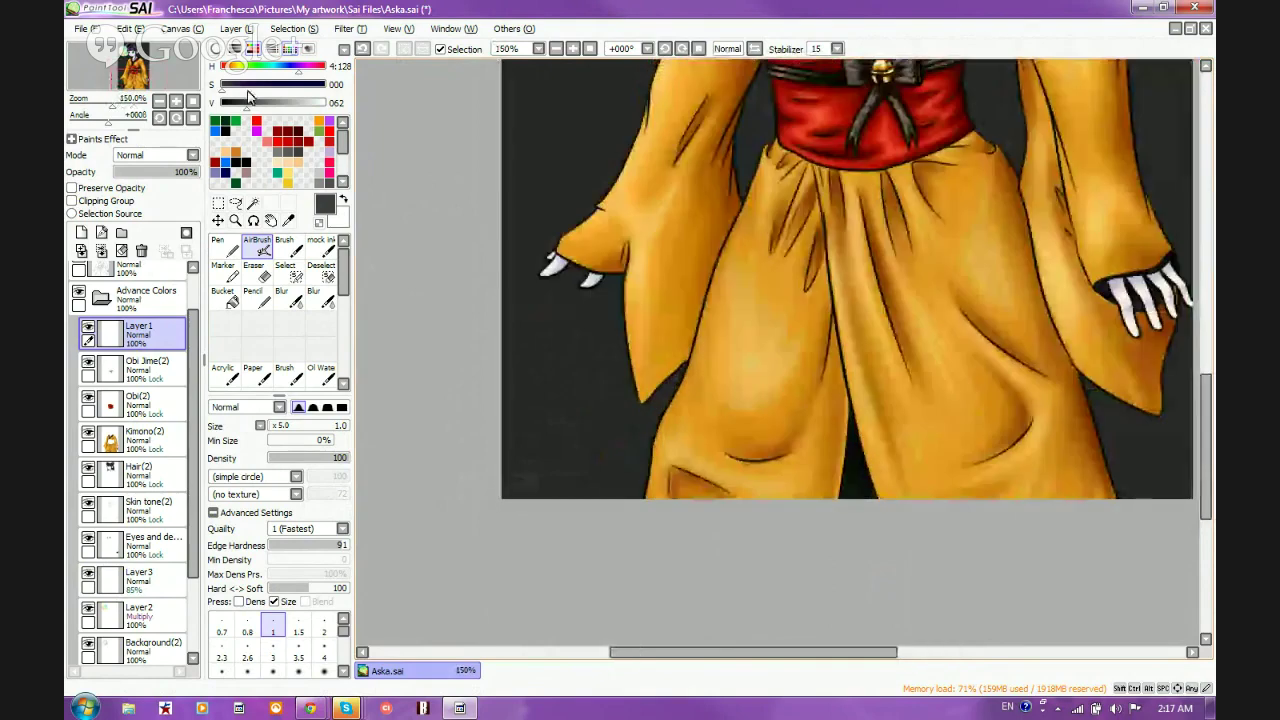
{"action": "left_click", "coordinate": [244, 103]}
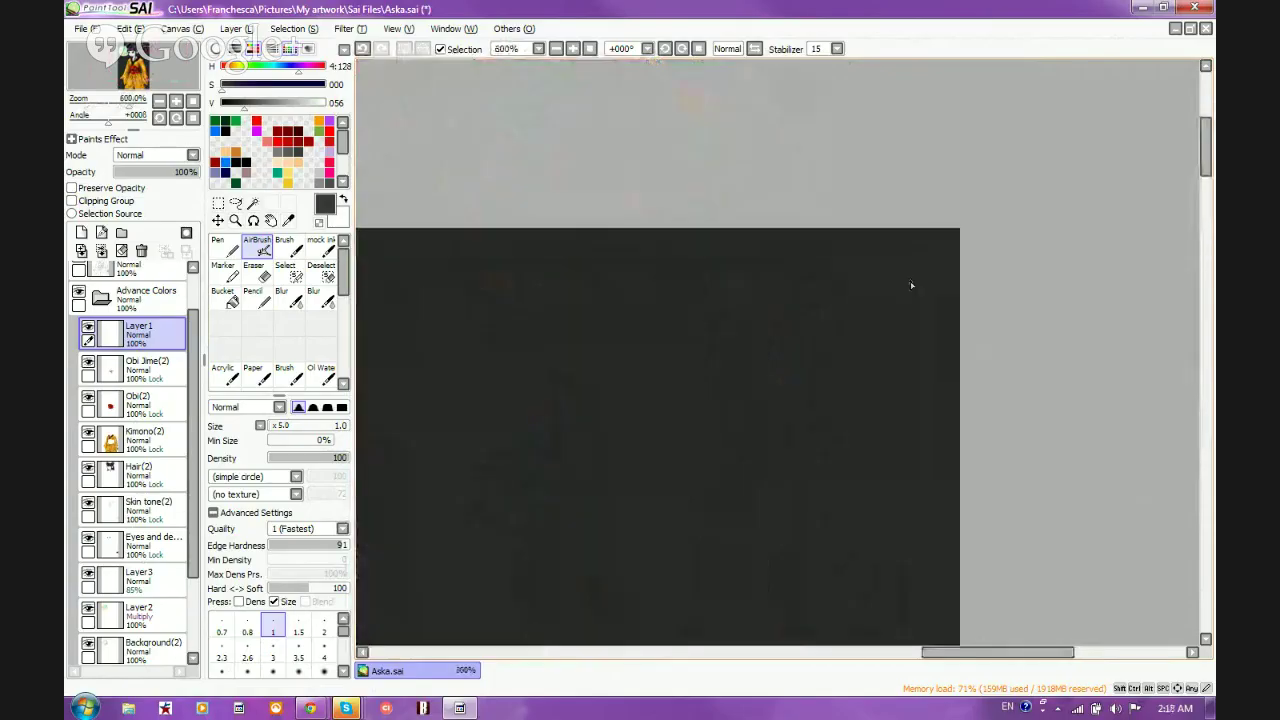
{"action": "left_click", "coordinate": [240, 120]}
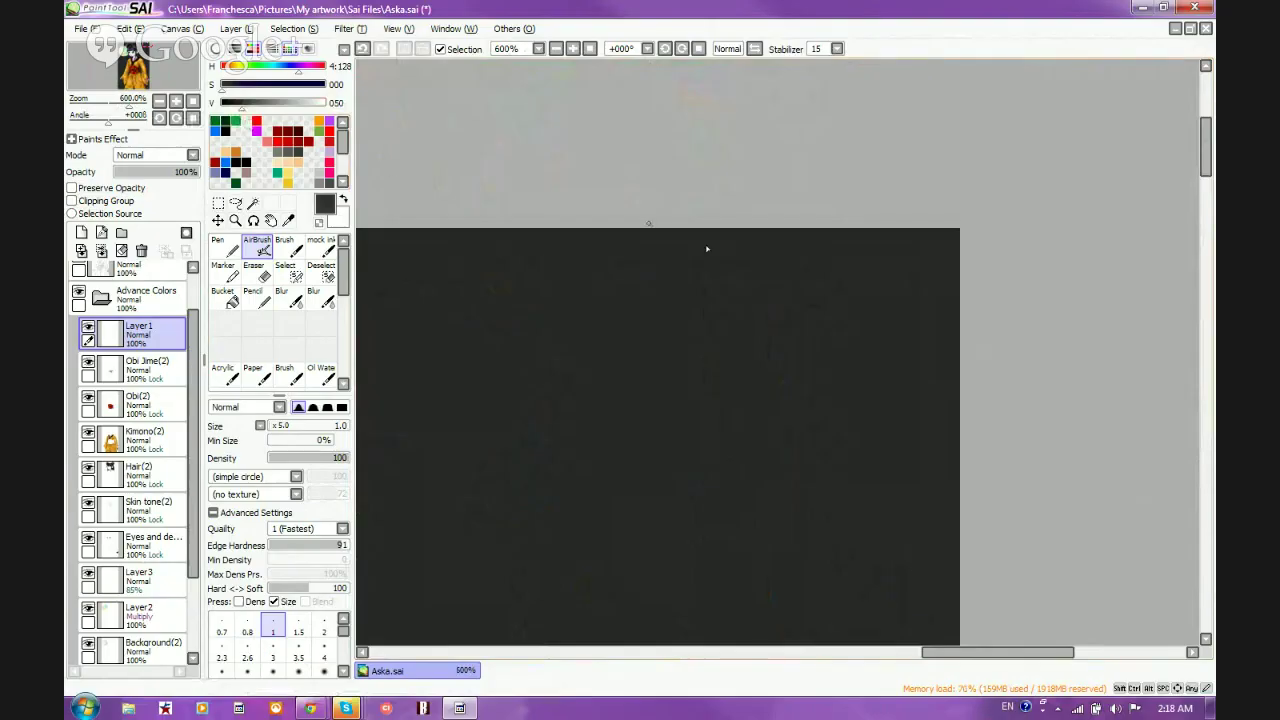
{"action": "mouse_move", "coordinate": [776, 283]}
{"action": "left_mouse_down"}
{"action": "mouse_move", "coordinate": [848, 283]}
{"action": "mouse_move", "coordinate": [873, 264]}
{"action": "left_mouse_up"}
{"action": "key", "text": "ctrl+z"}
{"action": "left_click", "coordinate": [238, 103]}
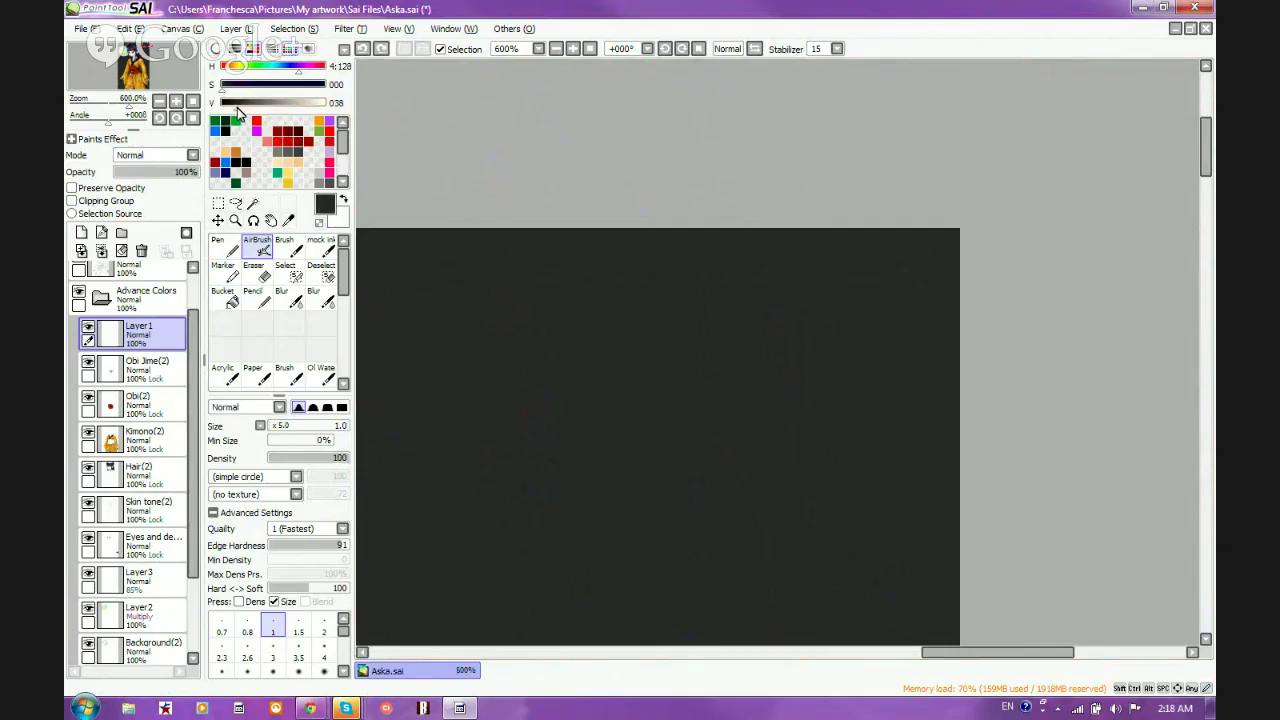
{"action": "mouse_move", "coordinate": [793, 277]}
{"action": "left_mouse_down"}
{"action": "mouse_move", "coordinate": [909, 268]}
{"action": "mouse_move", "coordinate": [850, 281]}
{"action": "mouse_move", "coordinate": [845, 270]}
{"action": "mouse_move", "coordinate": [838, 315]}
{"action": "mouse_move", "coordinate": [787, 304]}
{"action": "mouse_move", "coordinate": [870, 295]}
{"action": "left_mouse_up"}
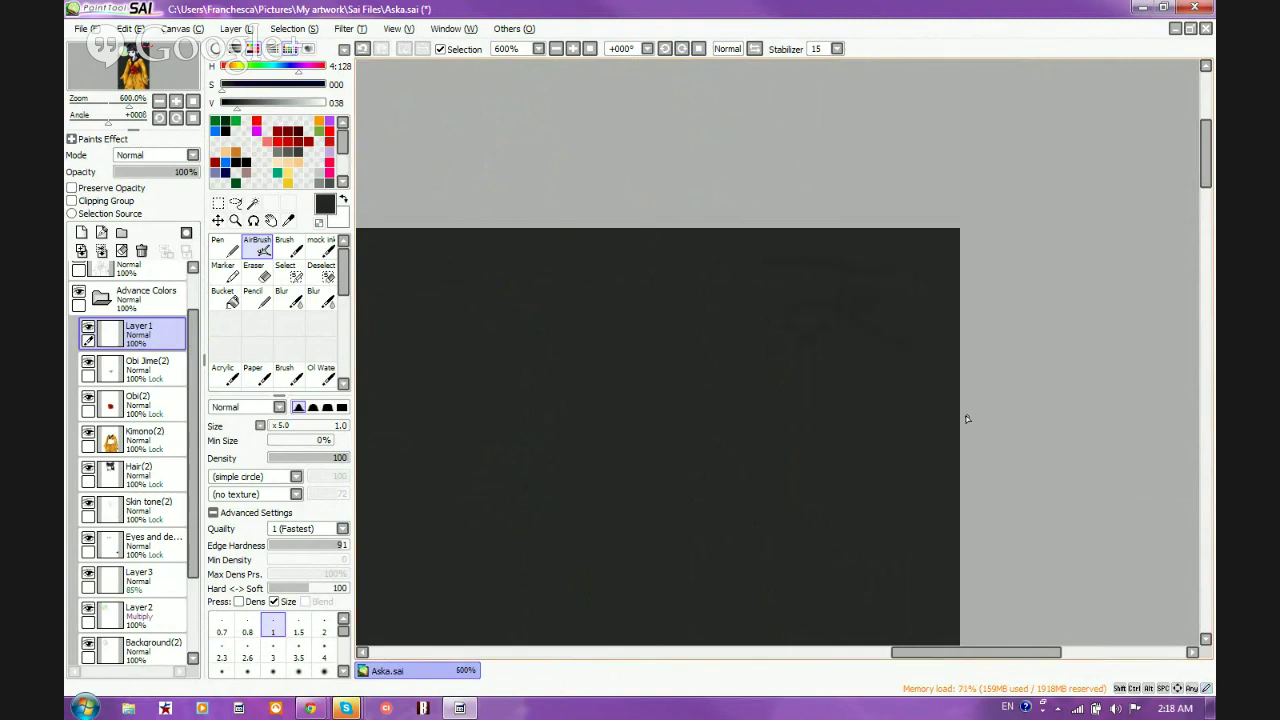
Airbrush faint dark grey strokes, value 52, in the dark background just below the moon
{"action": "scroll", "coordinate": [967, 418], "scroll_direction": "down", "scroll_amount": 8}
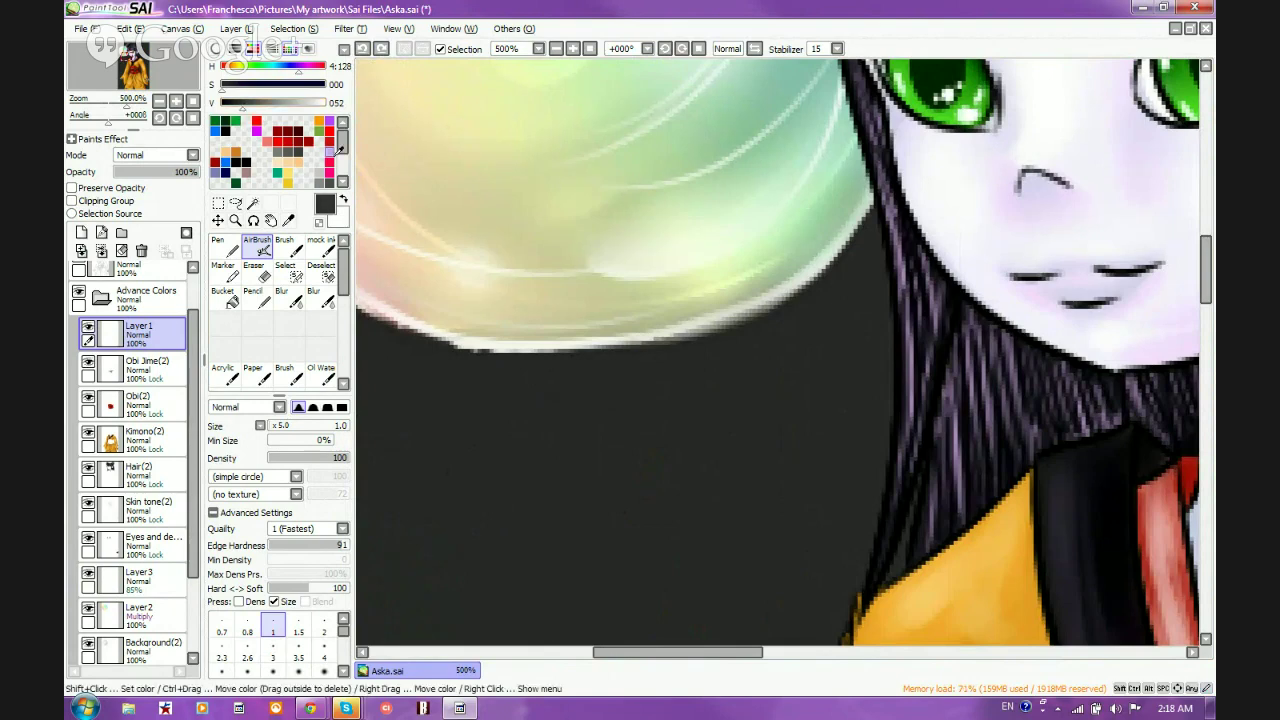
{"action": "left_click_drag", "start_coordinate": [684, 438], "coordinate": [802, 408]}
{"action": "mouse_move", "coordinate": [757, 460]}
{"action": "left_mouse_down"}
{"action": "mouse_move", "coordinate": [720, 480]}
{"action": "mouse_move", "coordinate": [800, 476]}
{"action": "left_mouse_up"}
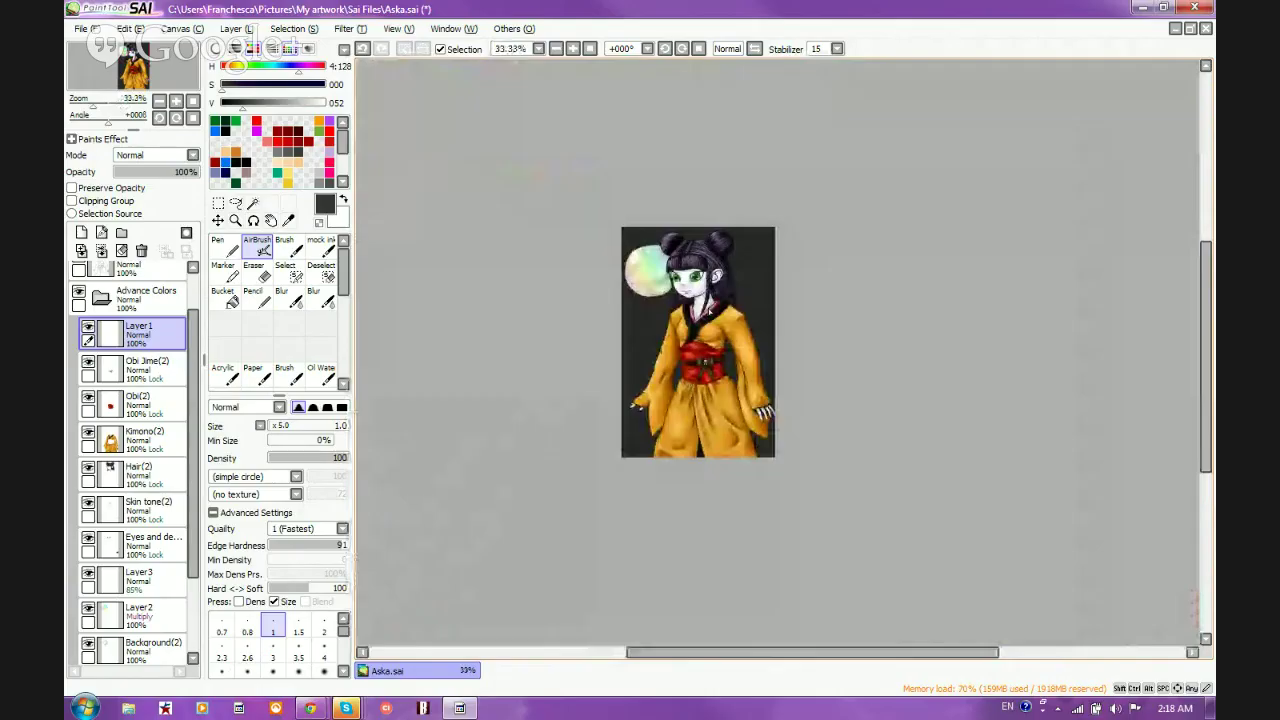
Airbrush small highlight strokes on Layer1 along the obi's upper edge, using reds sampled from the obi at size 0.7
{"action": "scroll", "coordinate": [708, 313], "scroll_direction": "up", "scroll_amount": 4}
{"action": "scroll", "coordinate": [750, 423], "scroll_direction": "up", "scroll_amount": 5}
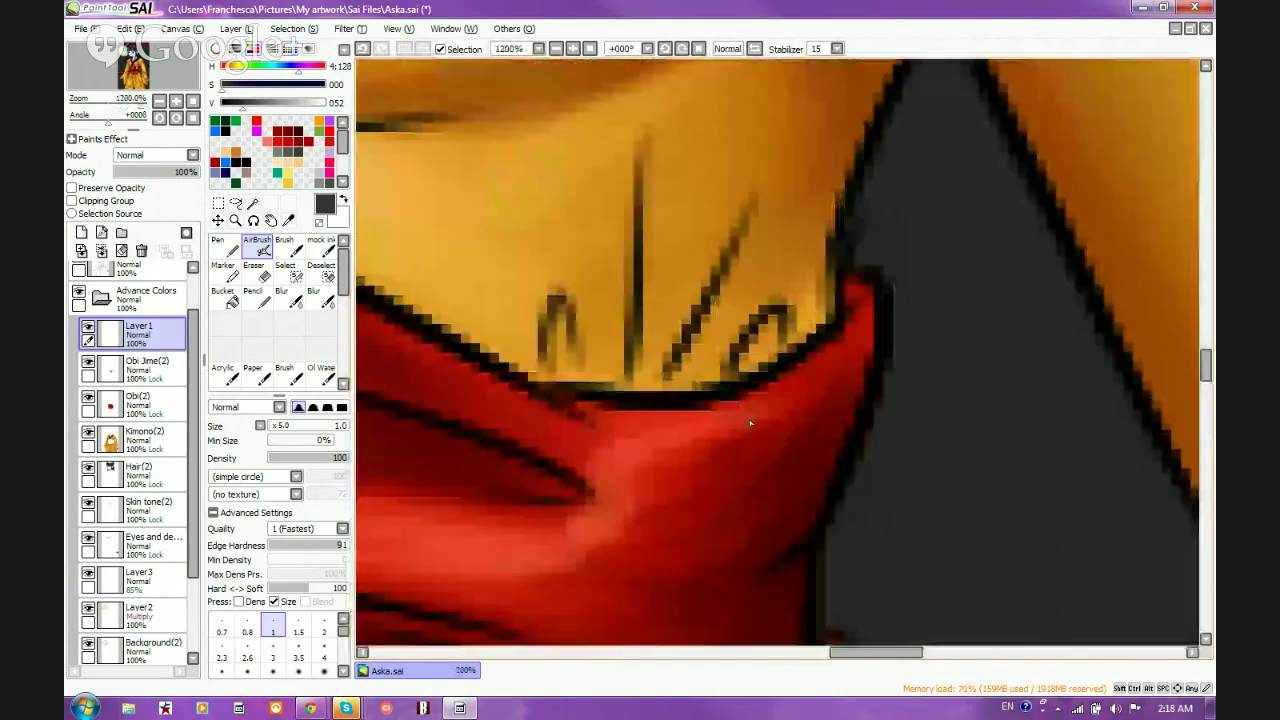
{"action": "scroll", "coordinate": [750, 423], "scroll_direction": "up", "scroll_amount": 1}
{"action": "left_click", "coordinate": [730, 430], "text": "alt"}
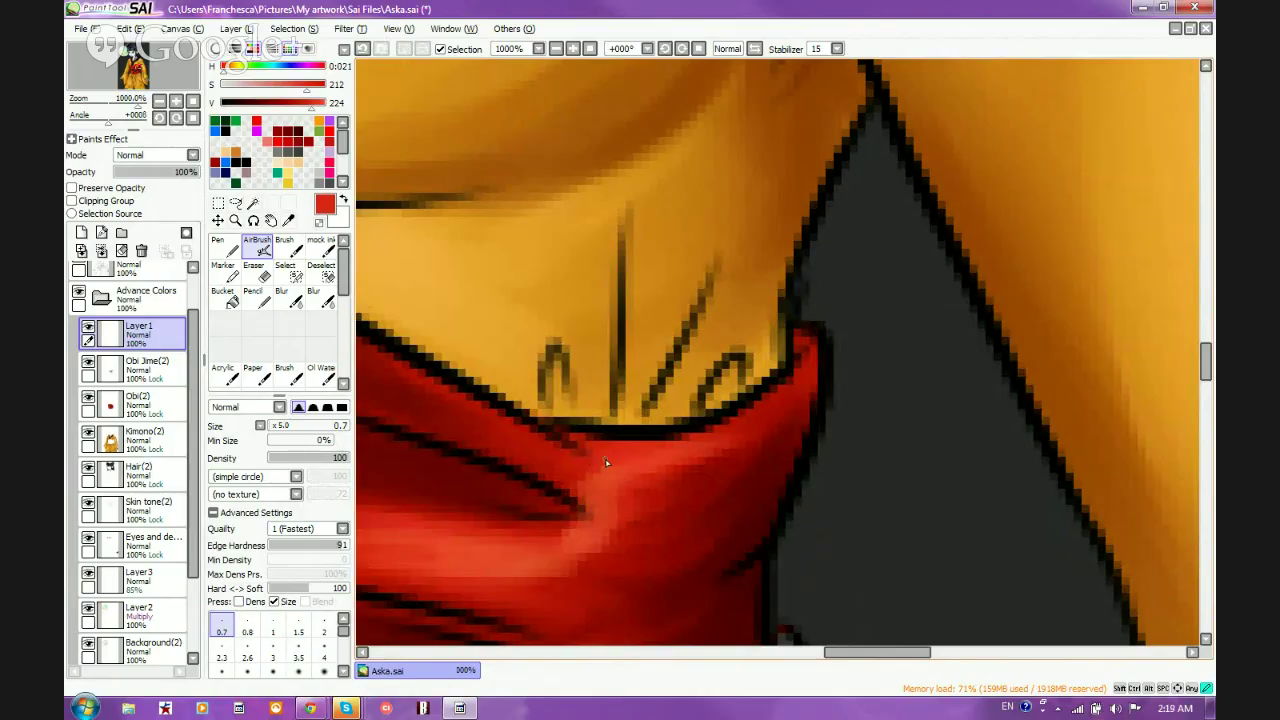
{"action": "right_click", "coordinate": [677, 457]}
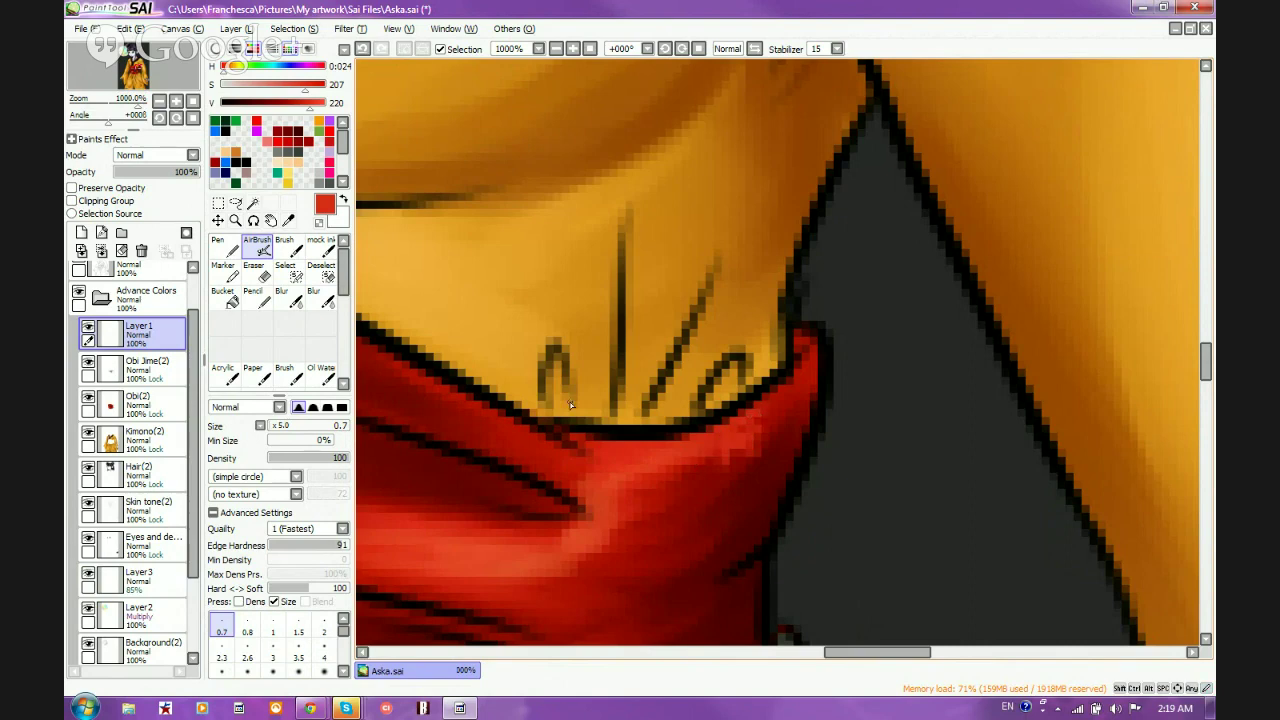
Brighten the red to value 255 and airbrush a lighter highlight just below the obi's upper outline near its outer corner
{"action": "scroll", "coordinate": [670, 412], "scroll_direction": "down", "scroll_amount": 1}
{"action": "scroll", "coordinate": [670, 412], "scroll_direction": "up", "scroll_amount": 4}
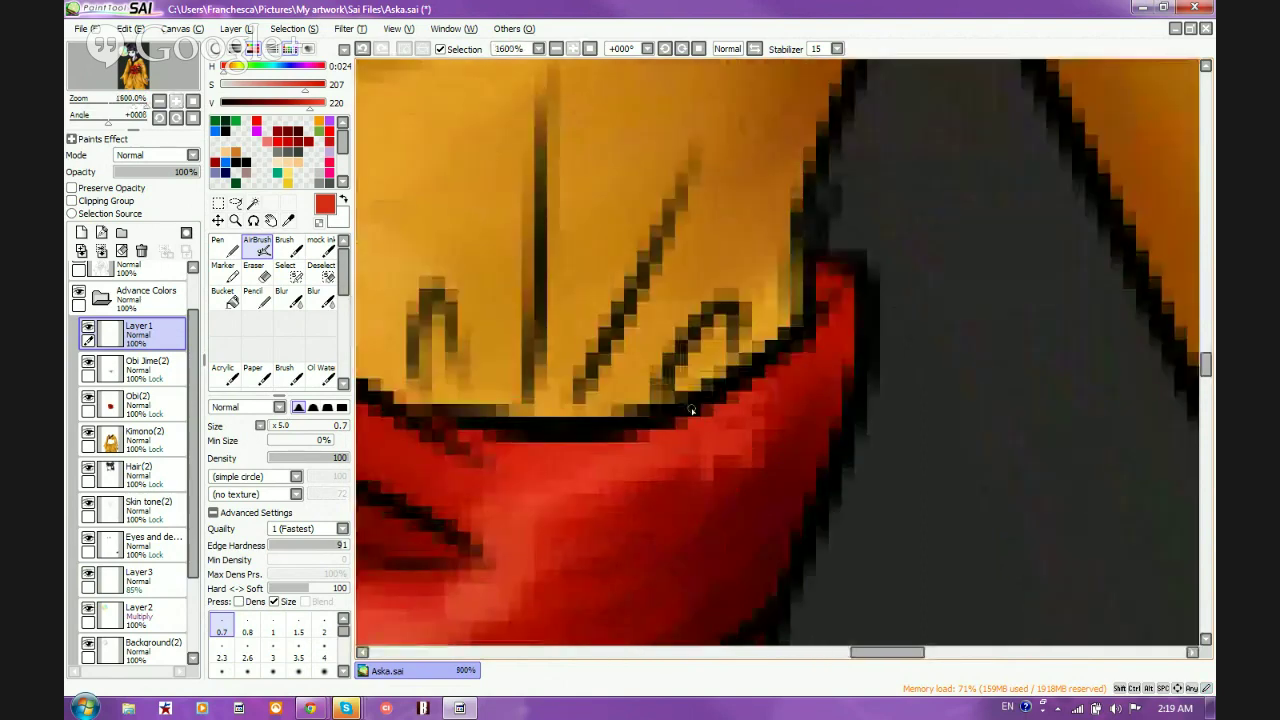
{"action": "left_click", "coordinate": [317, 103]}
{"action": "mouse_move", "coordinate": [746, 406]}
{"action": "left_mouse_down"}
{"action": "mouse_move", "coordinate": [718, 423]}
{"action": "mouse_move", "coordinate": [708, 414]}
{"action": "left_mouse_up"}
{"action": "left_click", "coordinate": [323, 103]}
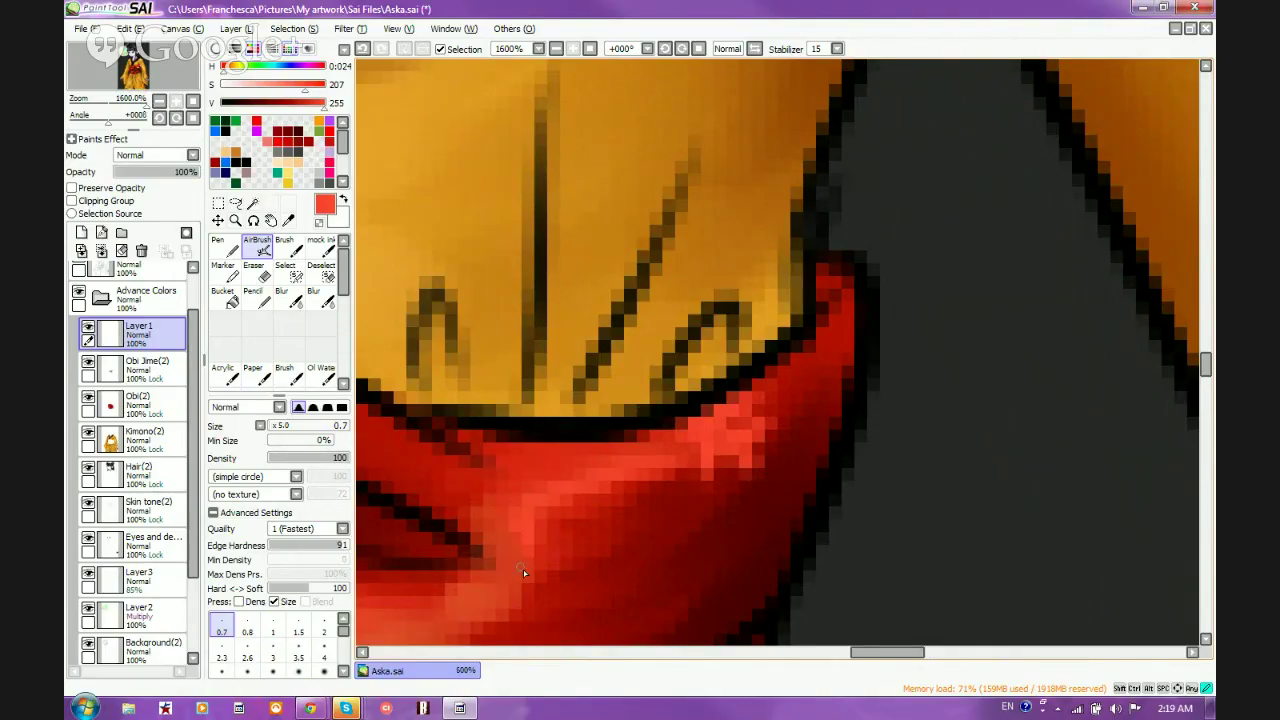
Check the highlights against the whole character and lower Layer1's opacity to 42%
{"action": "scroll", "coordinate": [650, 396], "scroll_direction": "down", "scroll_amount": 9}
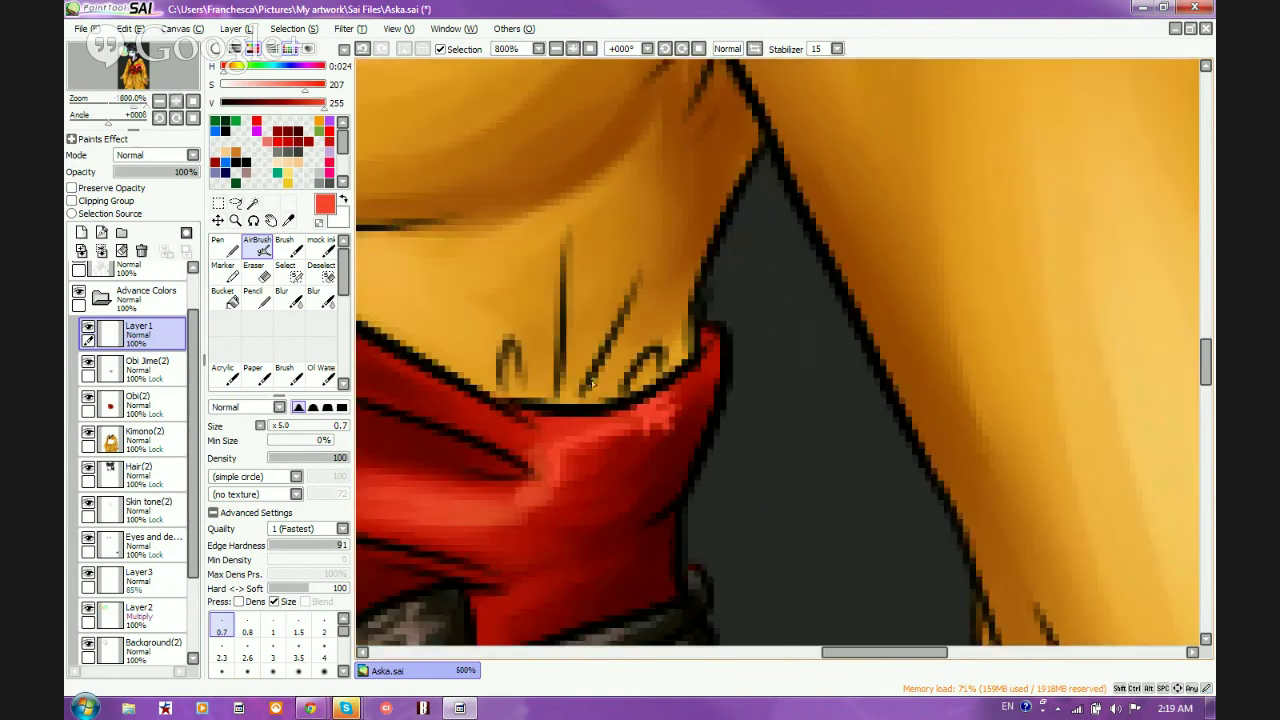
{"action": "scroll", "coordinate": [705, 411], "scroll_direction": "down", "scroll_amount": 3}
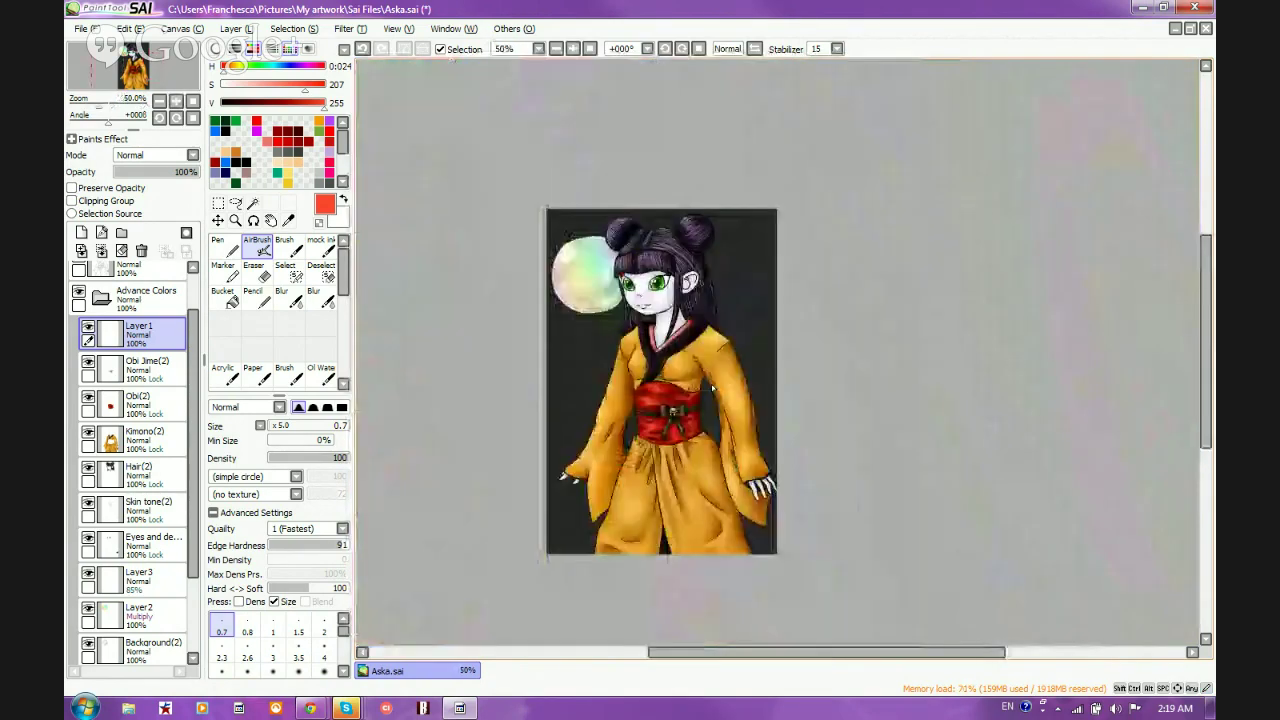
{"action": "scroll", "coordinate": [713, 387], "scroll_direction": "up", "scroll_amount": 1}
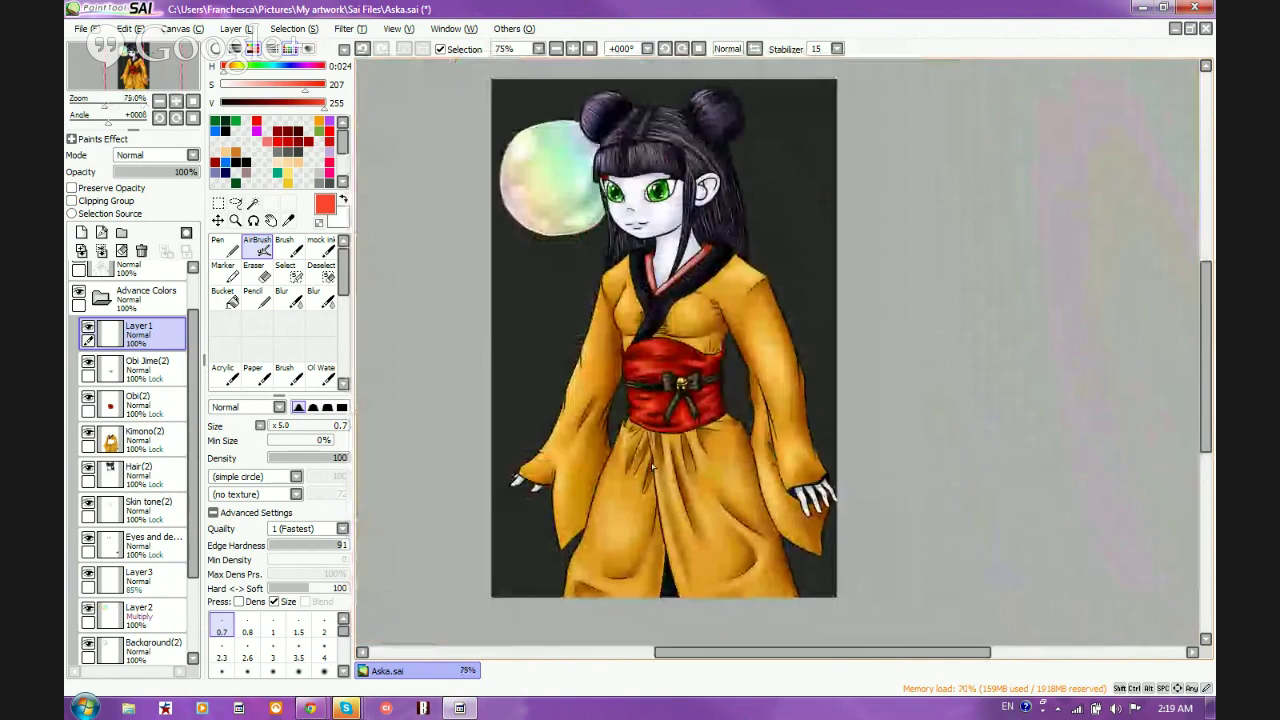
{"action": "scroll", "coordinate": [652, 467], "scroll_direction": "up", "scroll_amount": 1}
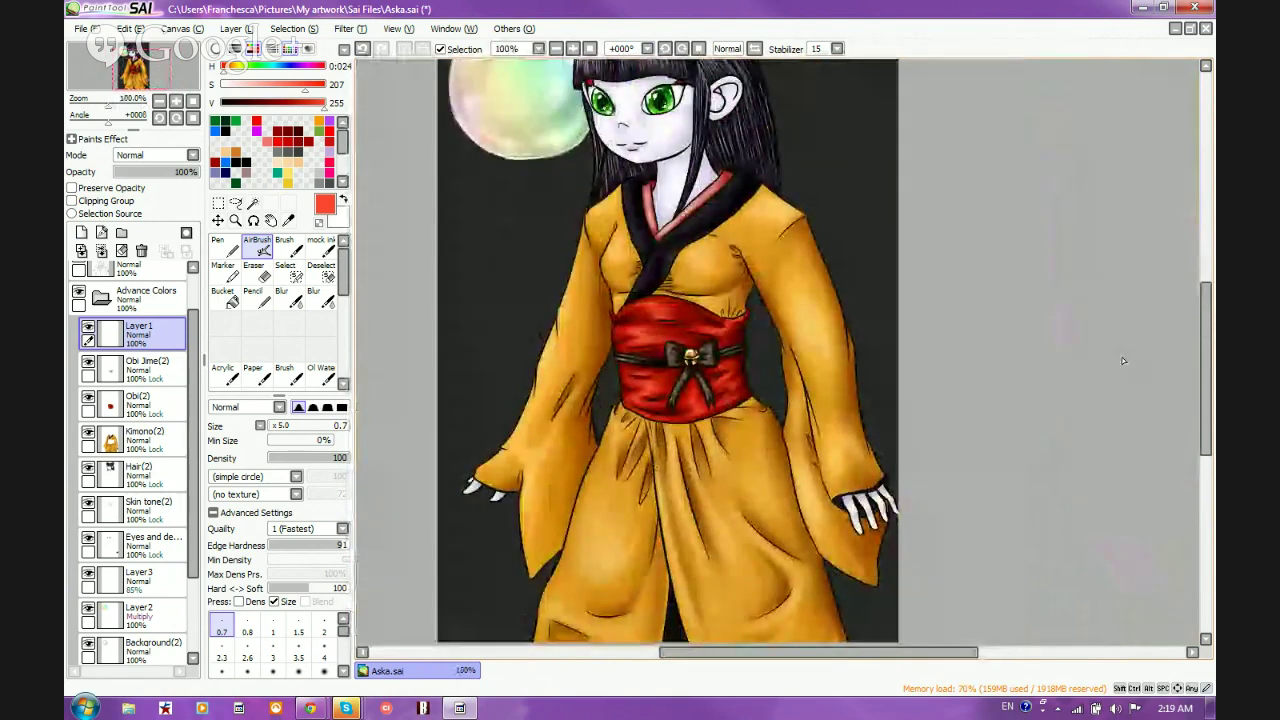
{"action": "left_click_drag", "start_coordinate": [1209, 331], "coordinate": [1208, 296]}
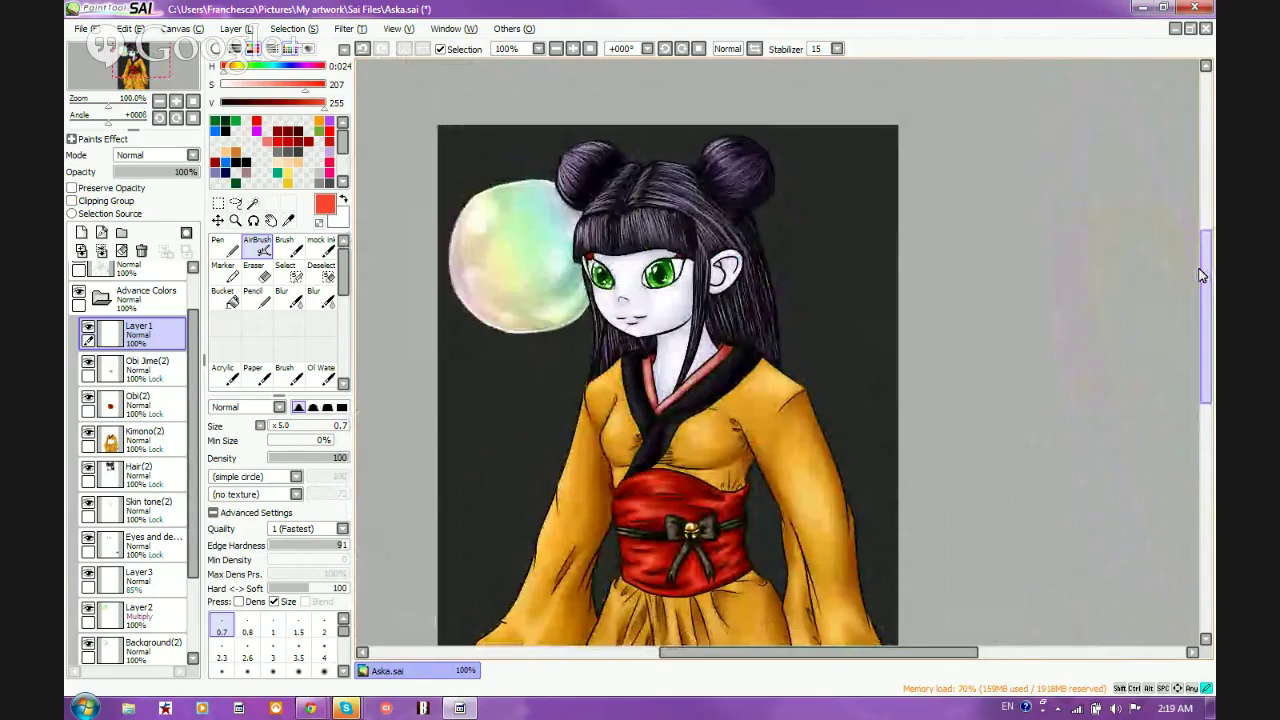
{"action": "left_click_drag", "start_coordinate": [1200, 262], "coordinate": [1195, 350]}
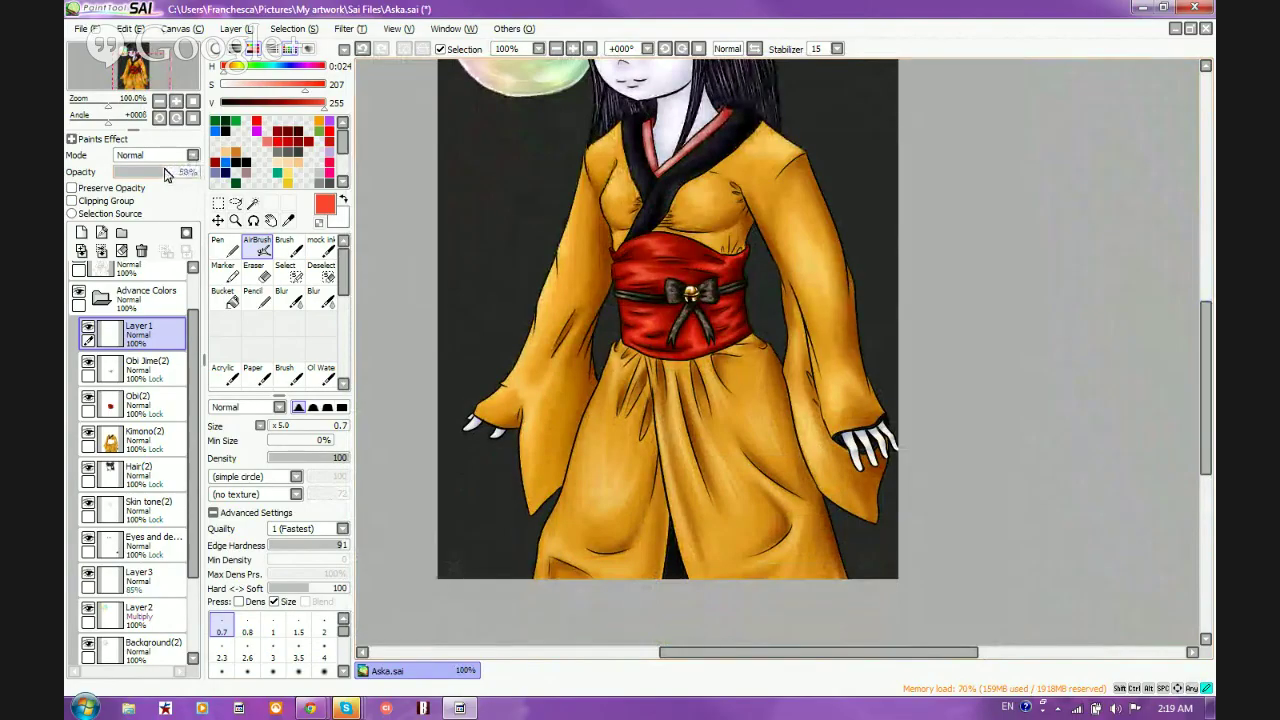
{"action": "left_click_drag", "start_coordinate": [166, 174], "coordinate": [140, 174]}
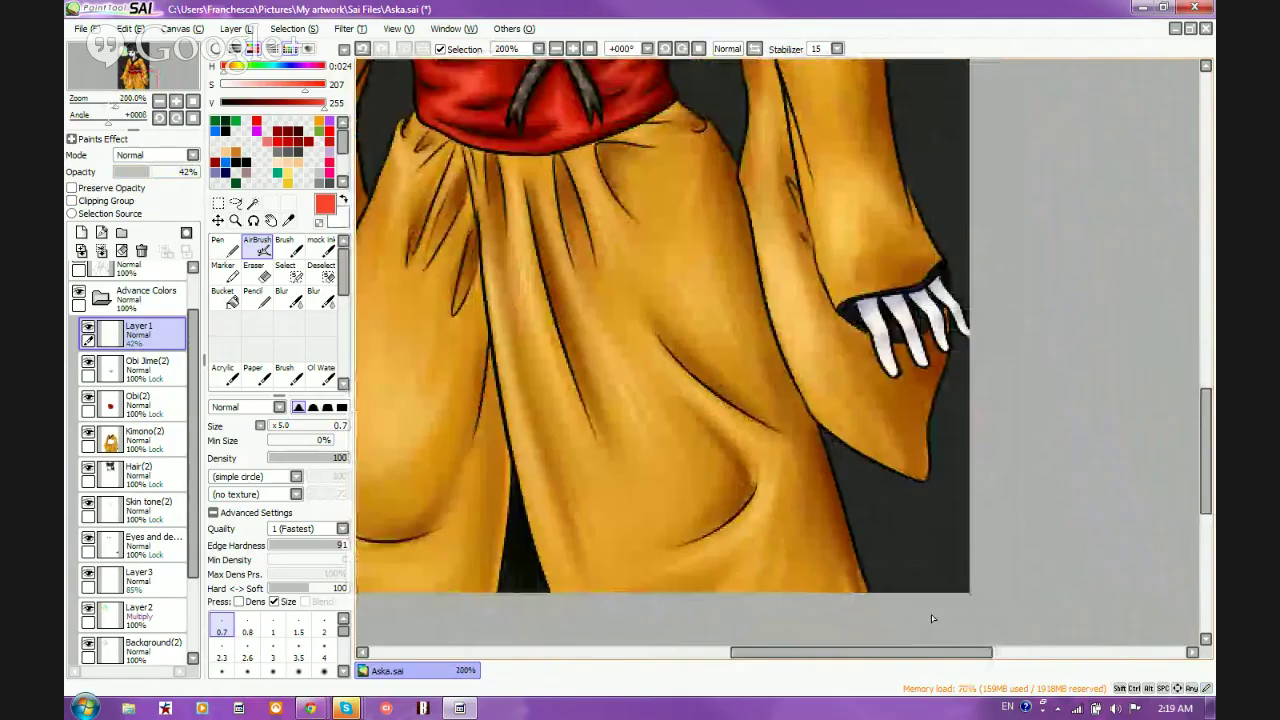
{"action": "scroll", "coordinate": [931, 614], "scroll_direction": "down", "scroll_amount": 3}
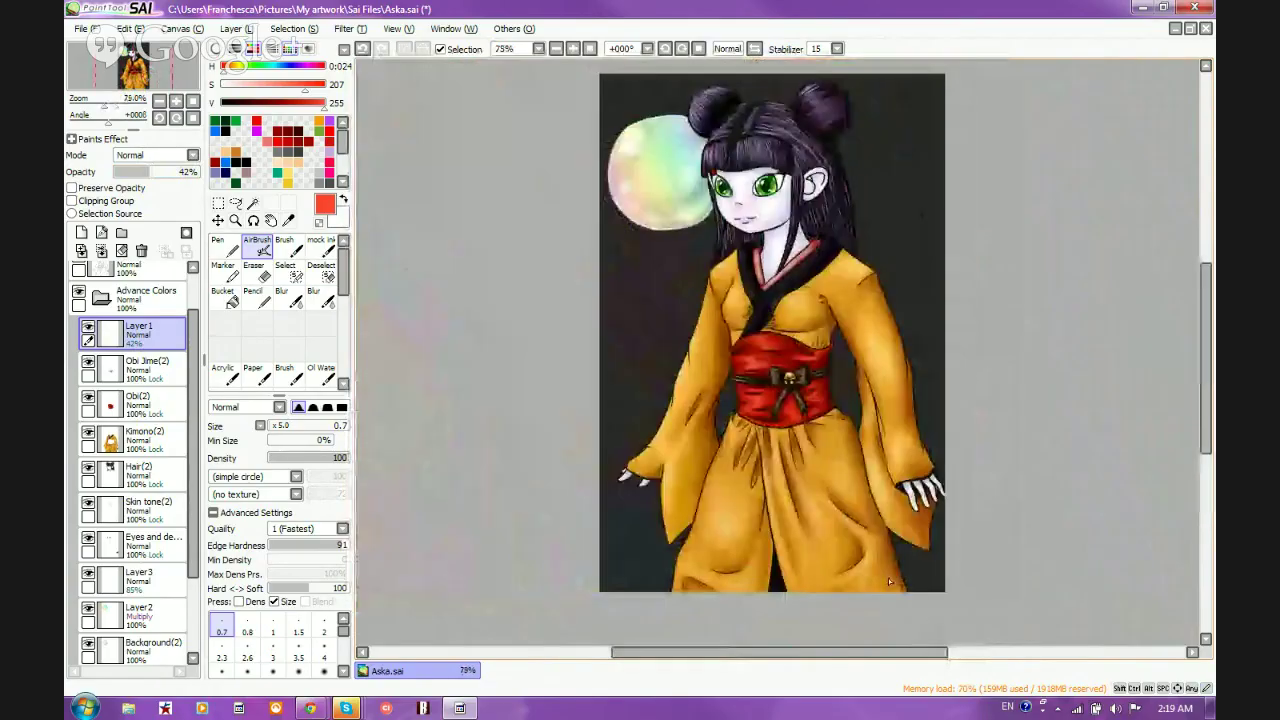
{"action": "scroll", "coordinate": [762, 303], "scroll_direction": "down", "scroll_amount": 2}
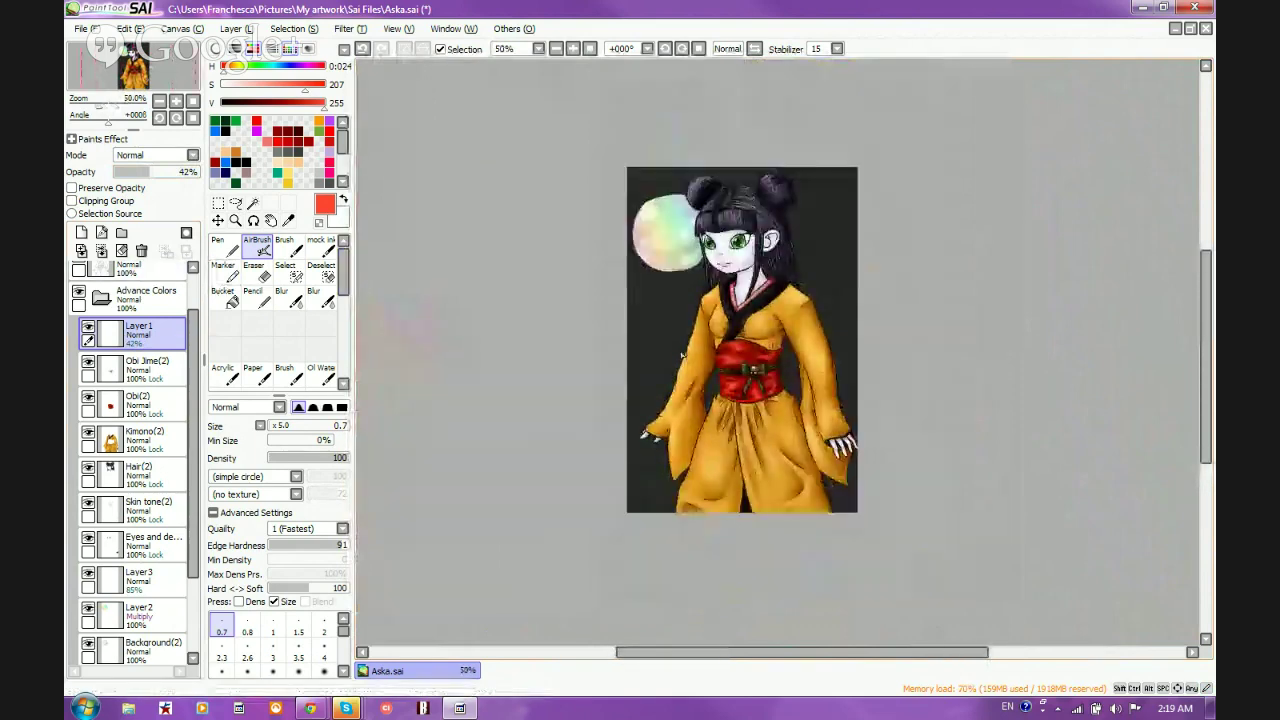
{"action": "left_click", "coordinate": [81, 28]}
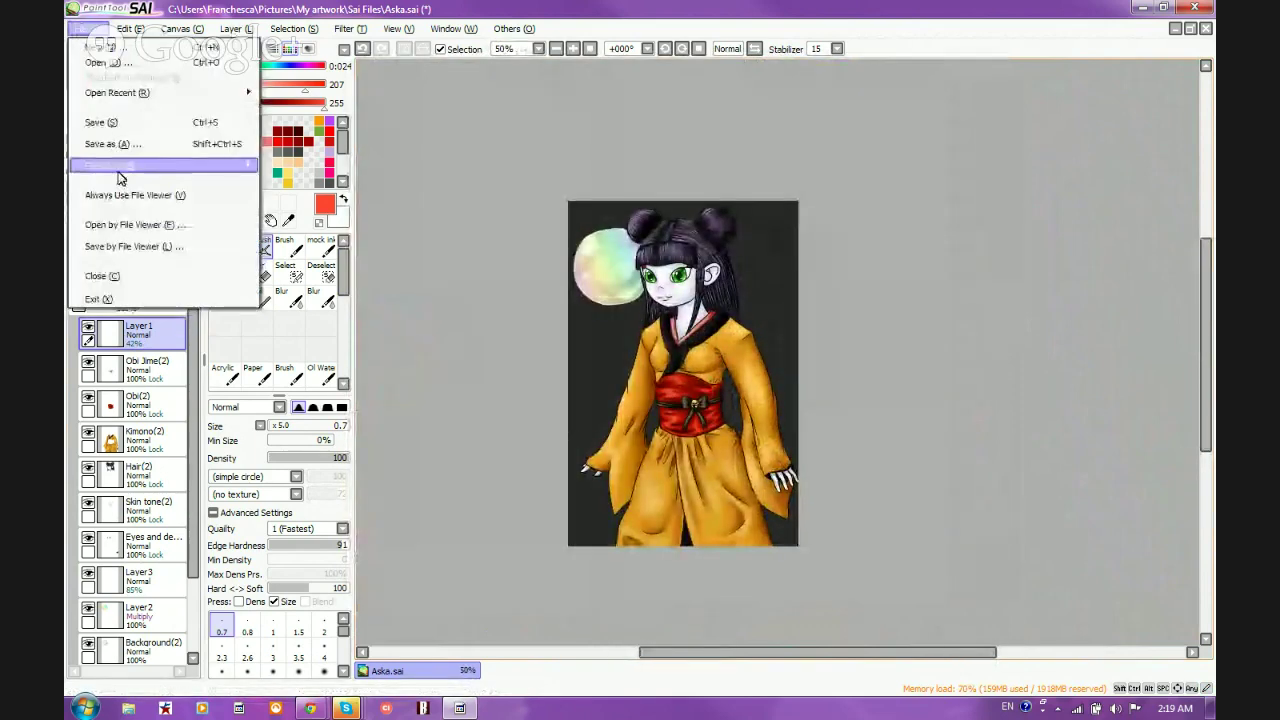
{"action": "key", "text": "Escape"}
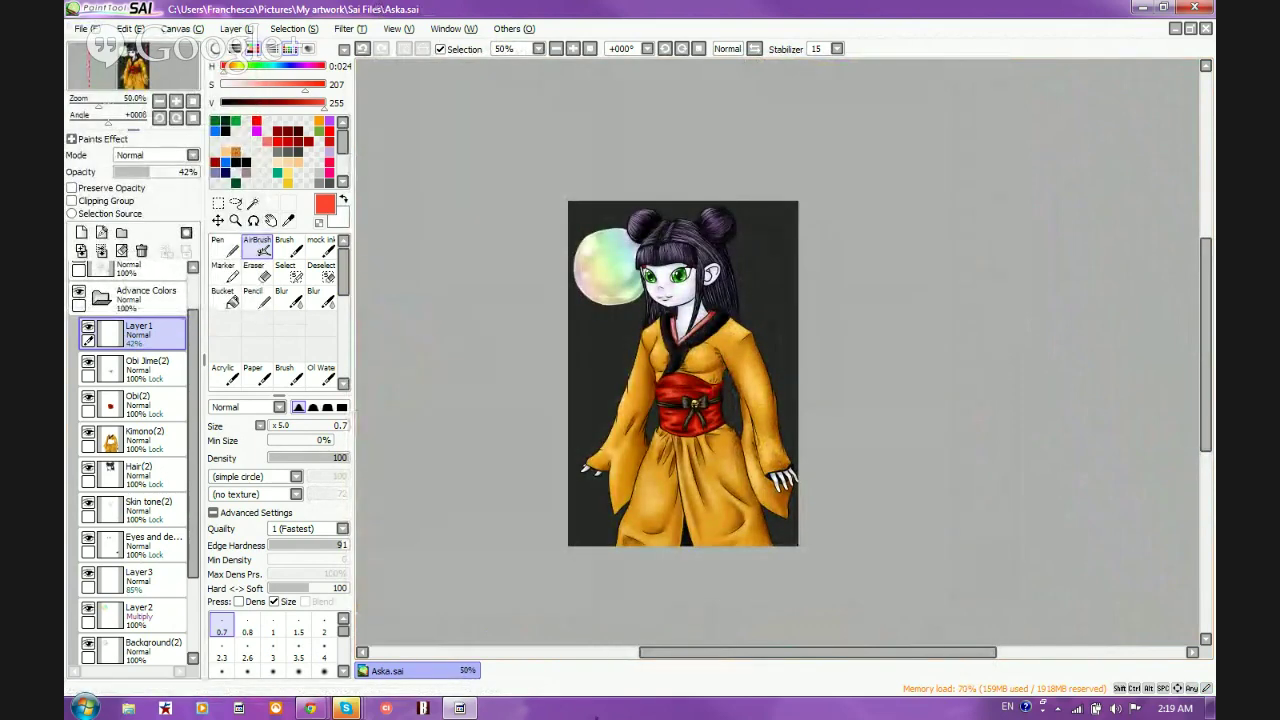